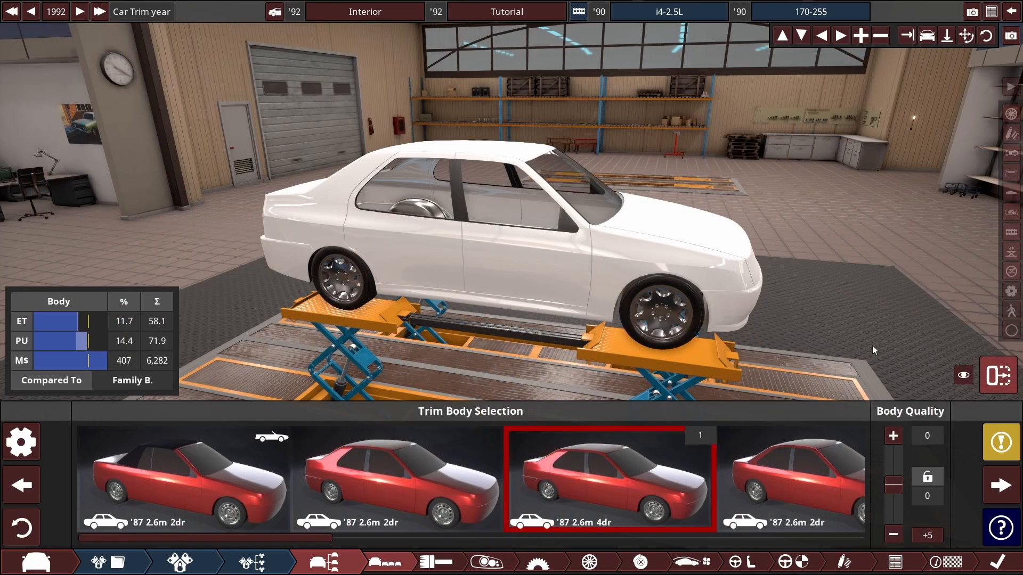
Step: Examine the car body from outside and the bare cabin around the firewall and windshield base
left_click_drag(872, 345, 628, 254)
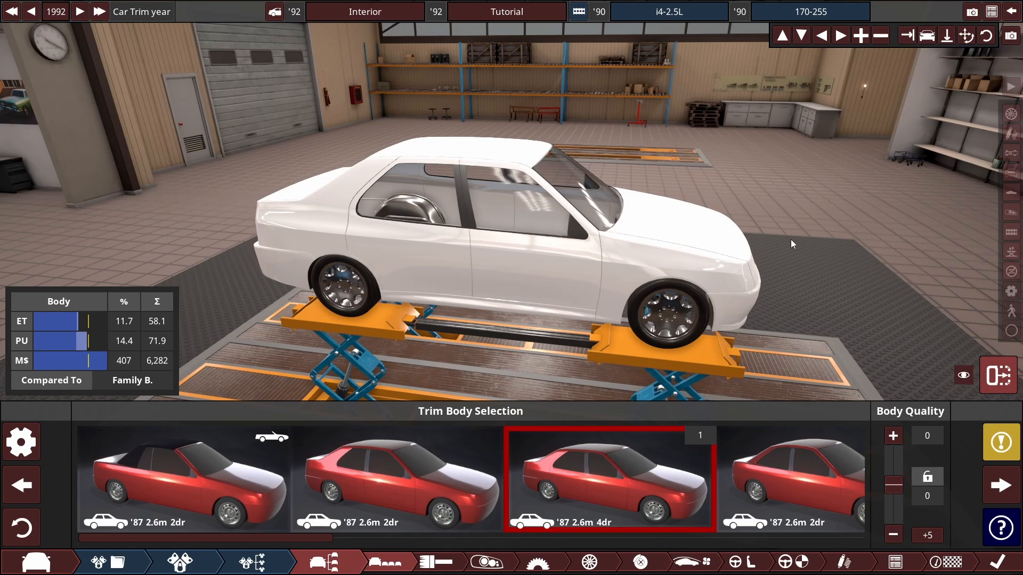
left_click_drag(792, 238, 446, 162)
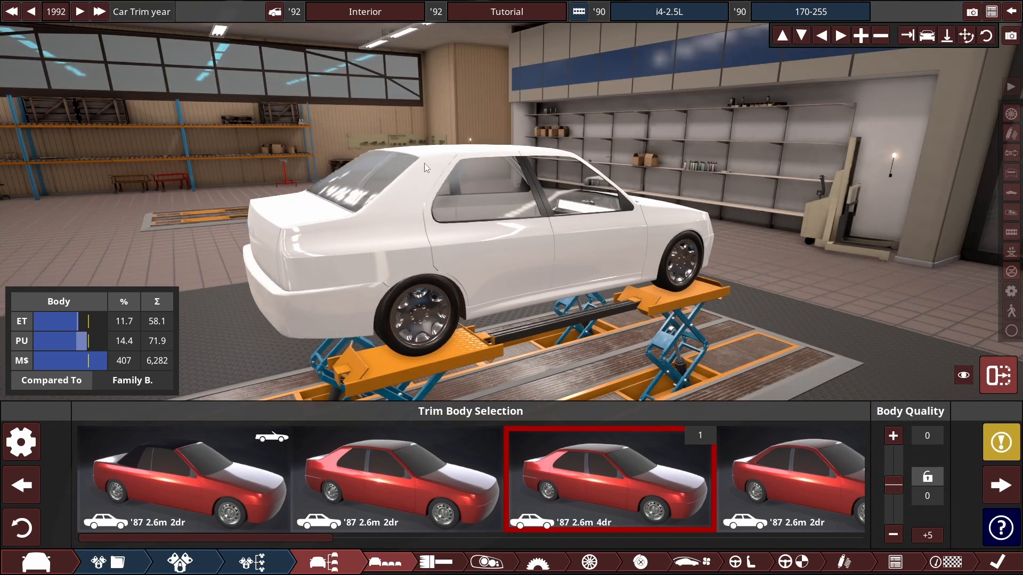
left_click_drag(781, 158, 744, 172)
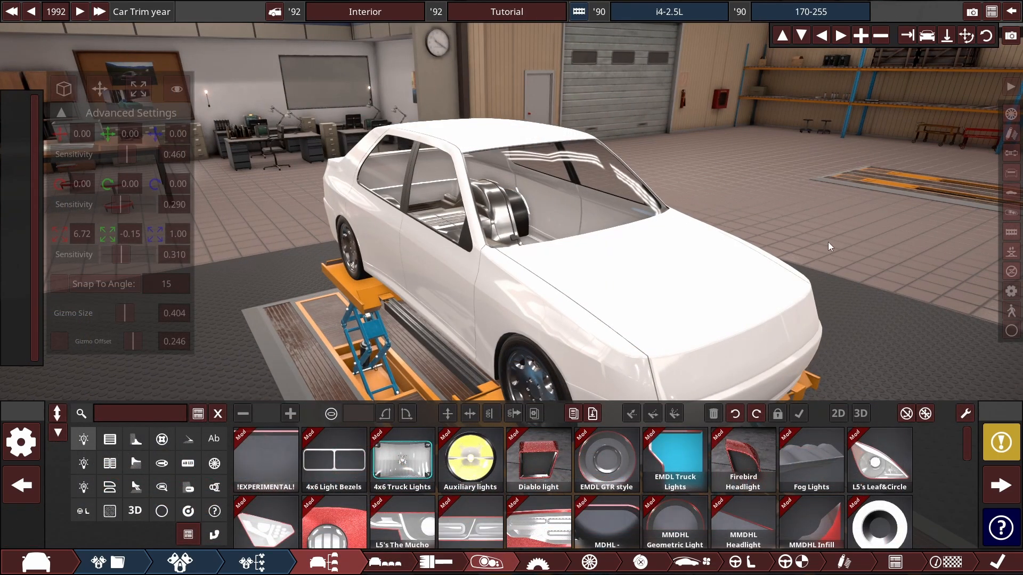
left_click_drag(828, 243, 824, 233)
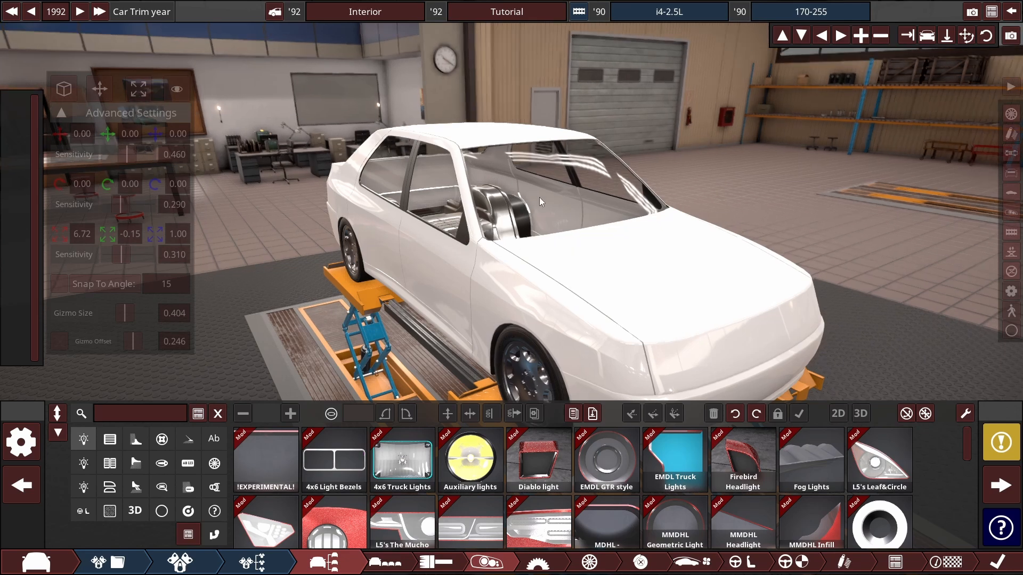
left_click_drag(539, 197, 604, 232)
left_click_drag(665, 245, 727, 254)
scroll(661, 259, "down", 3)
scroll(692, 238, "up", 3)
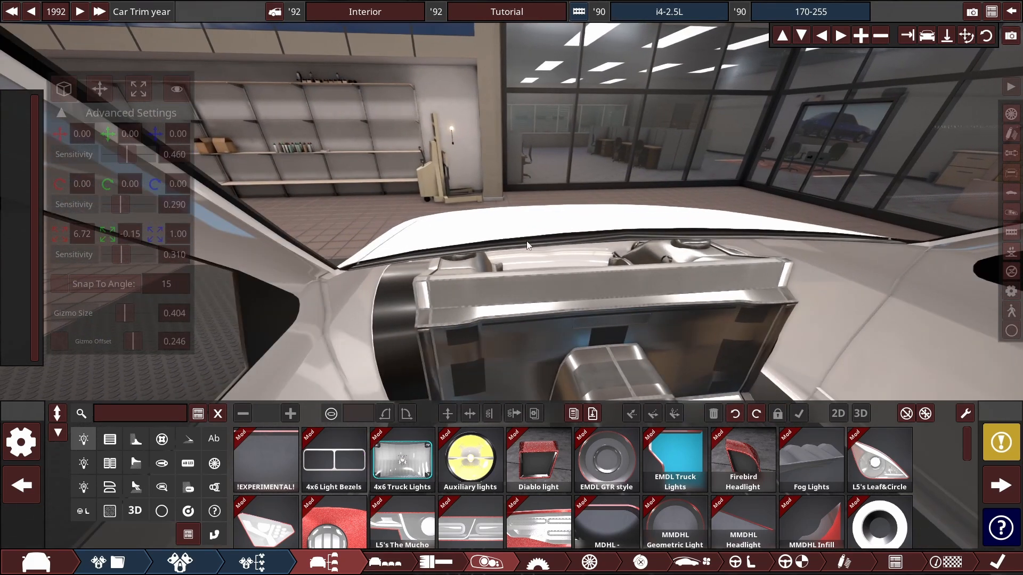
left_click_drag(617, 238, 397, 304)
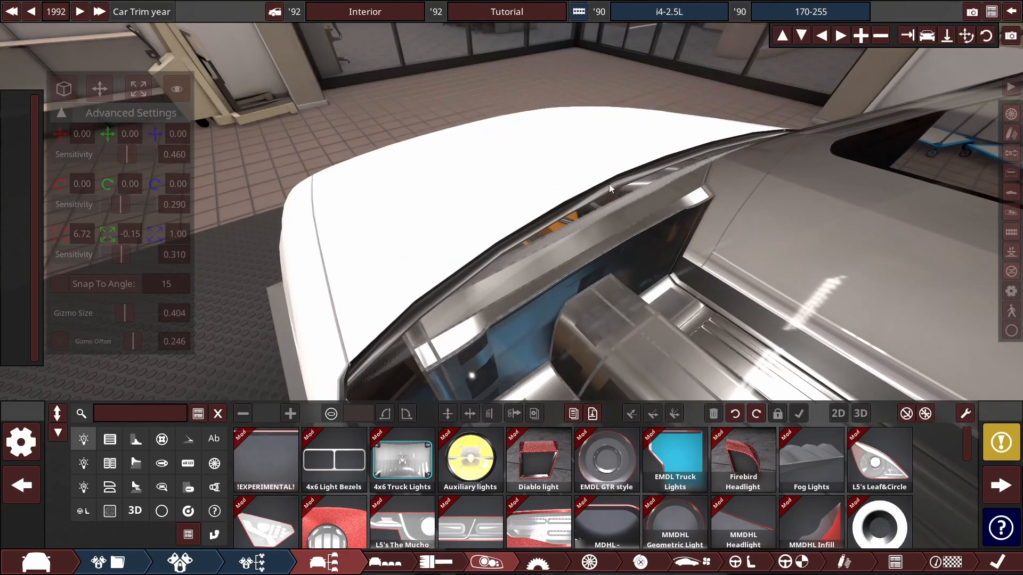
left_click_drag(637, 254, 331, 261)
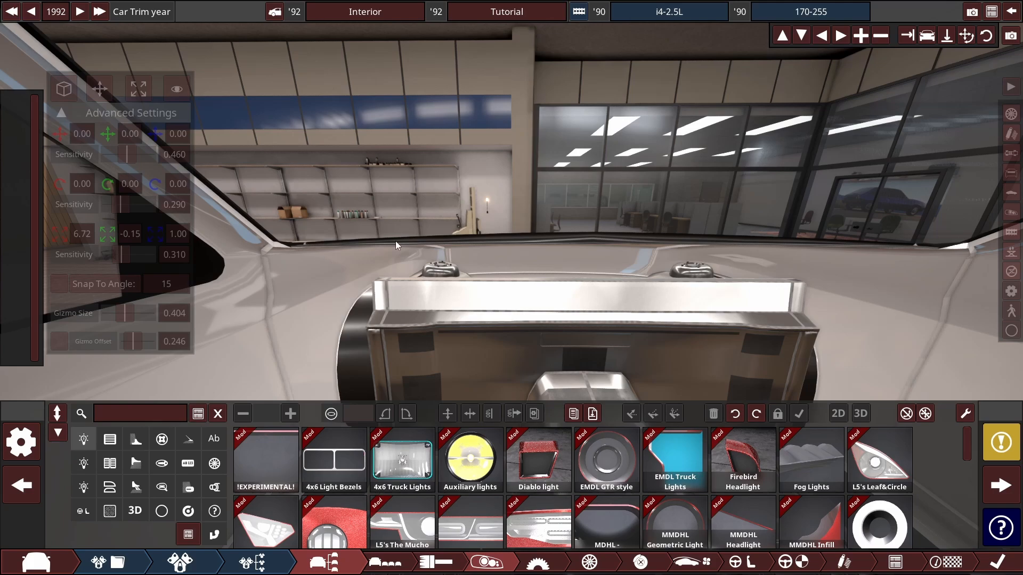
left_click_drag(744, 246, 439, 274)
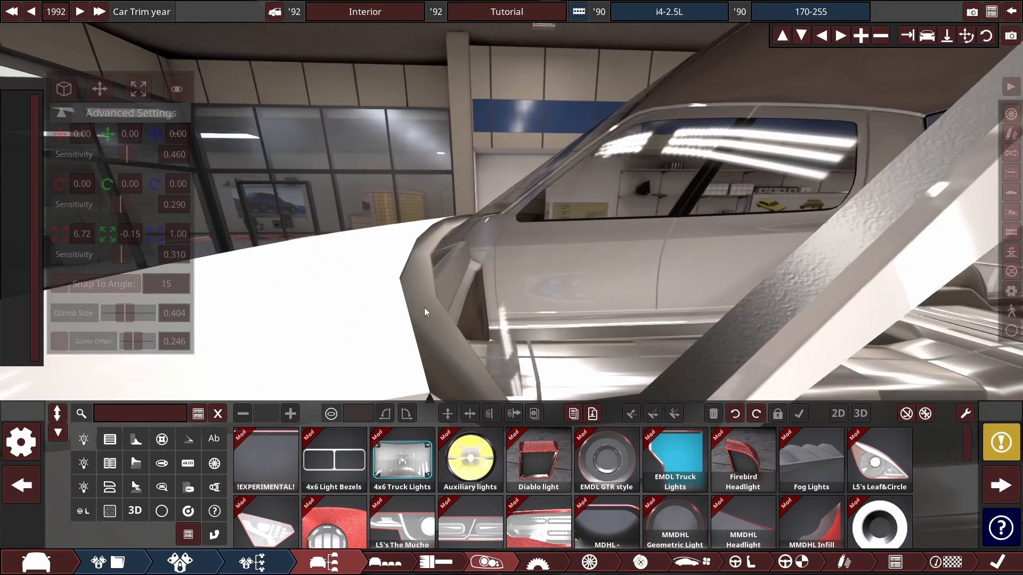
left_click_drag(424, 308, 442, 238)
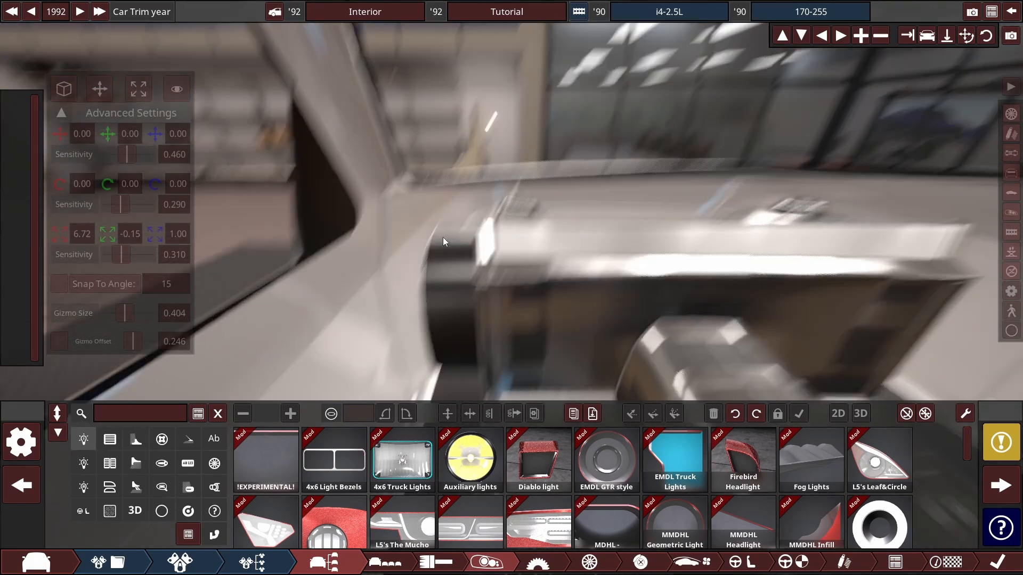
Step: Place the largest cylinder from the 3D primitive shapes on the hood near the windshield
scroll(653, 493, "down", 3)
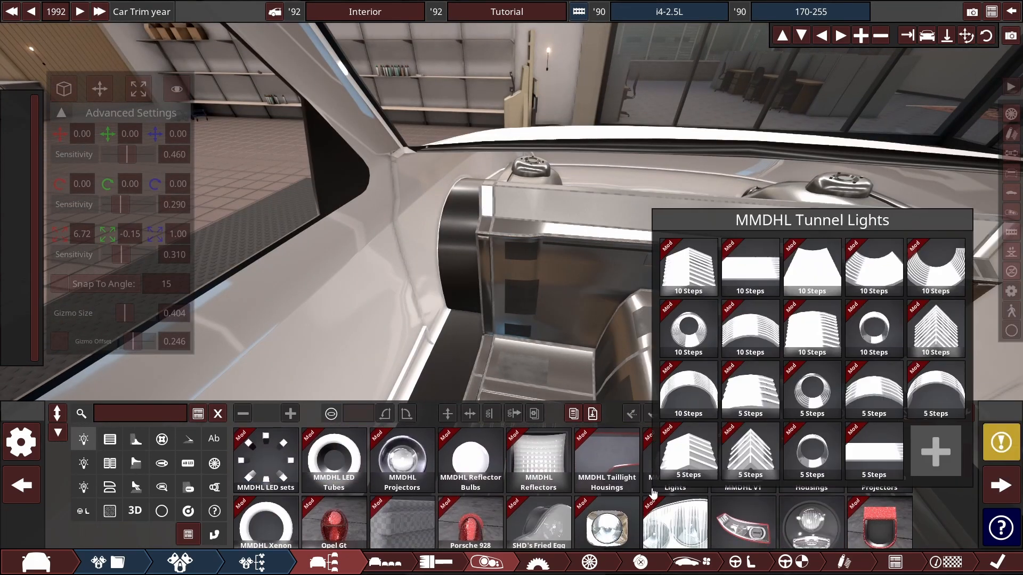
scroll(653, 493, "down", 2)
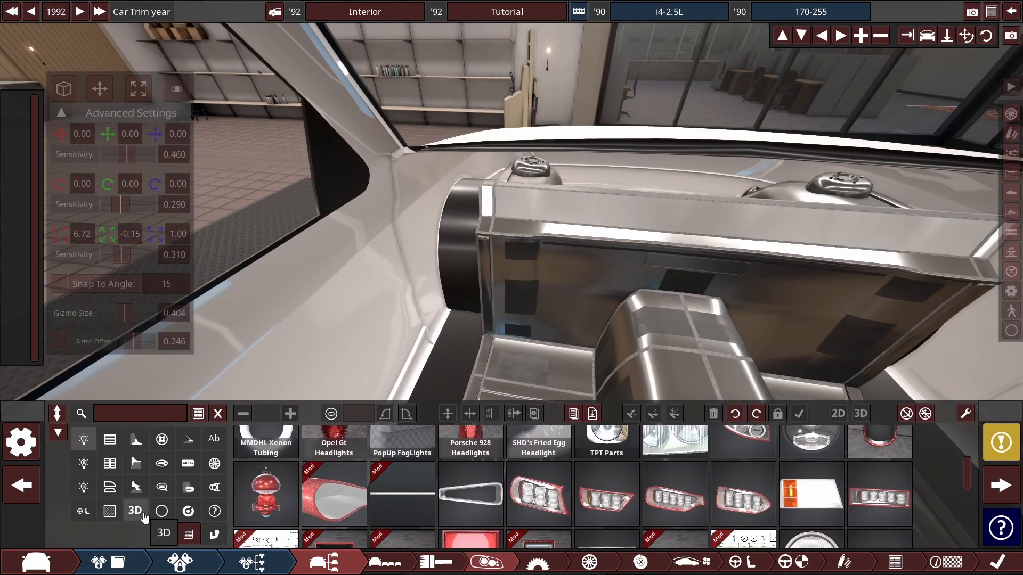
left_click(143, 513)
left_click_drag(960, 439, 958, 525)
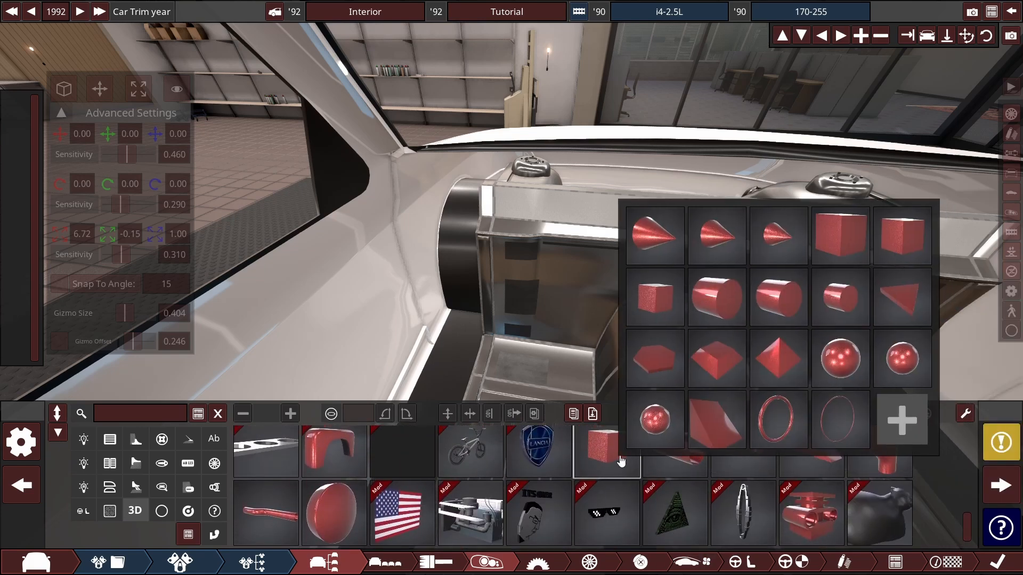
left_click(621, 461)
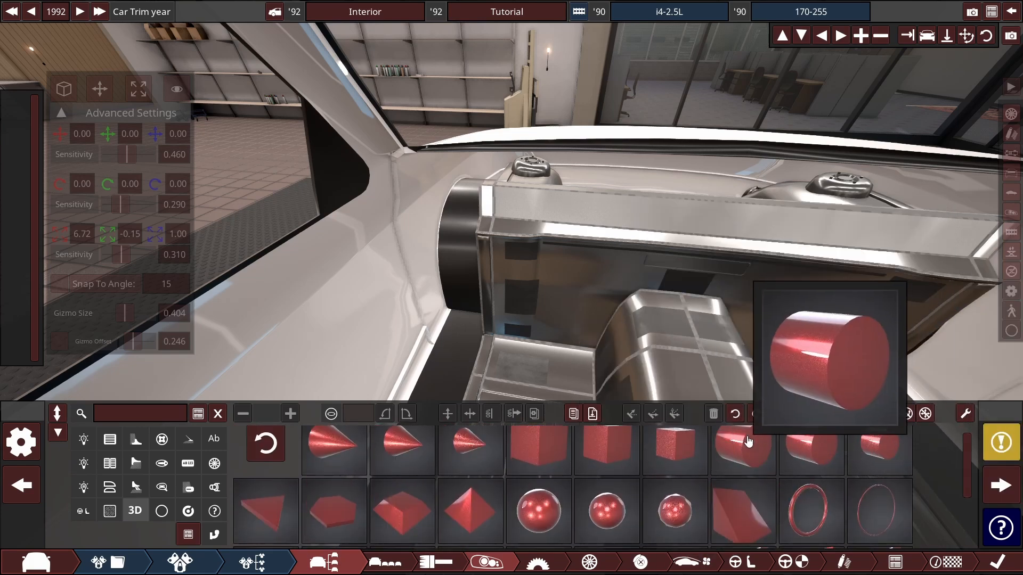
left_click(748, 441)
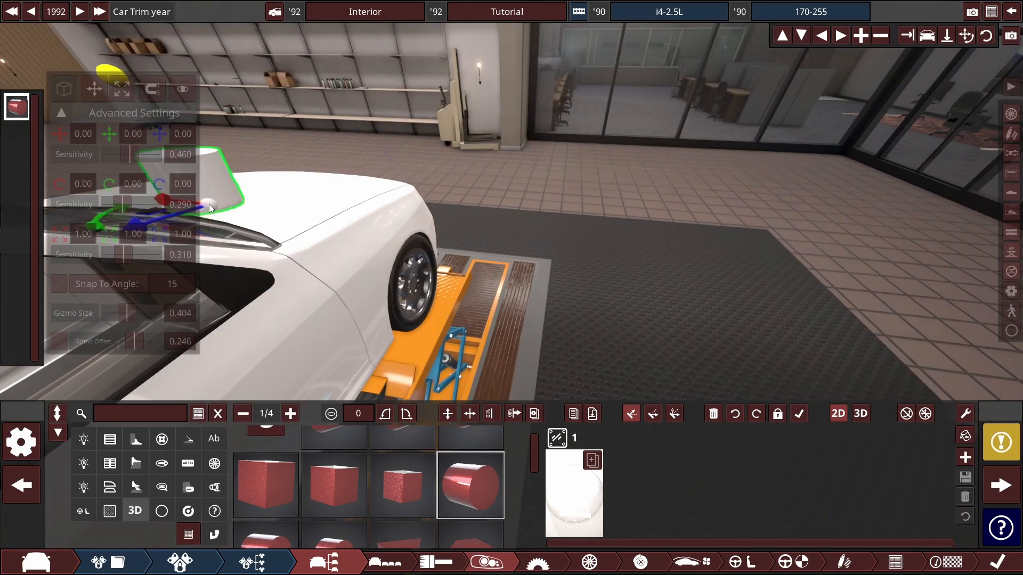
left_click_drag(209, 205, 204, 200)
left_click_drag(405, 181, 337, 137)
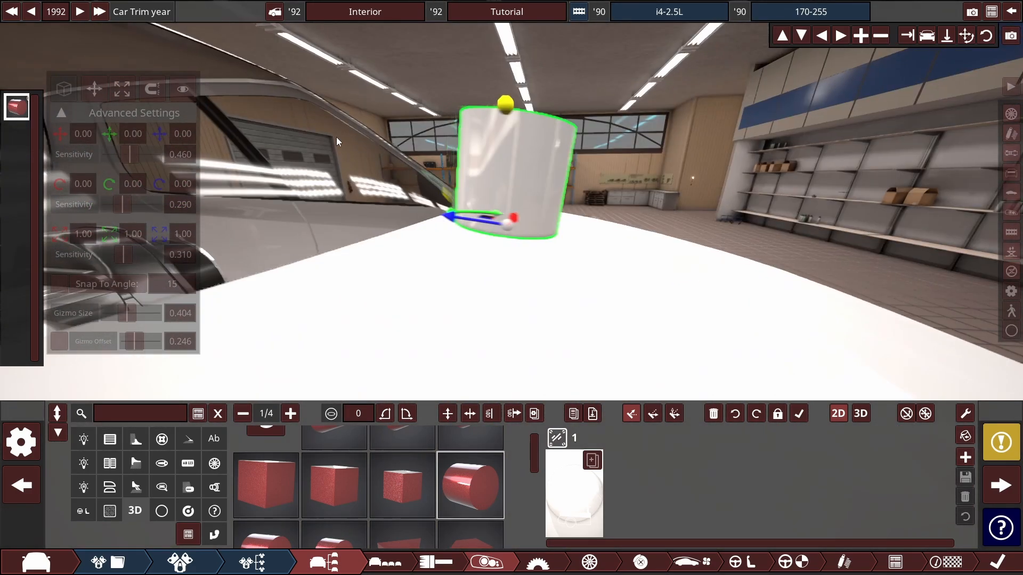
left_click_drag(478, 213, 421, 233)
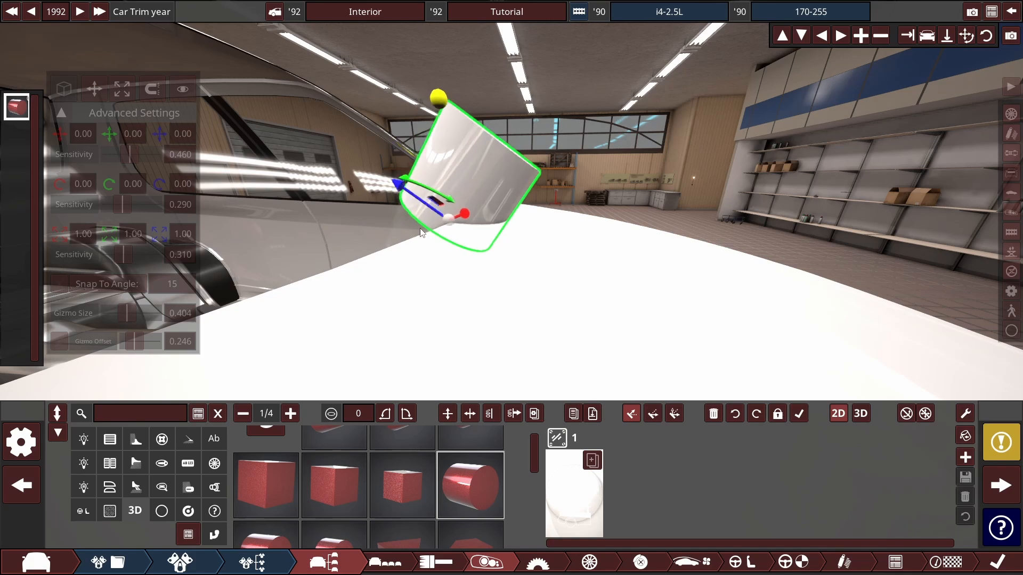
Step: Switch the cylinder to free 3D placement, then move and rotate it inside the cabin below the windshield
left_click(861, 414)
left_click_drag(752, 355, 625, 193)
left_click_drag(609, 141, 229, 226)
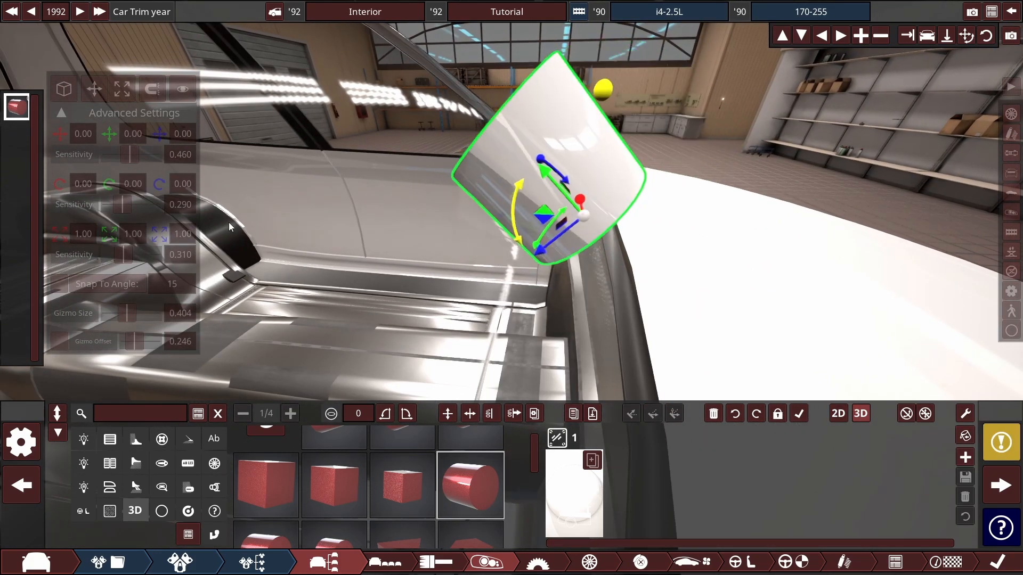
left_click_drag(523, 184, 597, 293)
key("a")
left_click_drag(648, 245, 658, 295)
key("d")
scroll(659, 295, "up", 5)
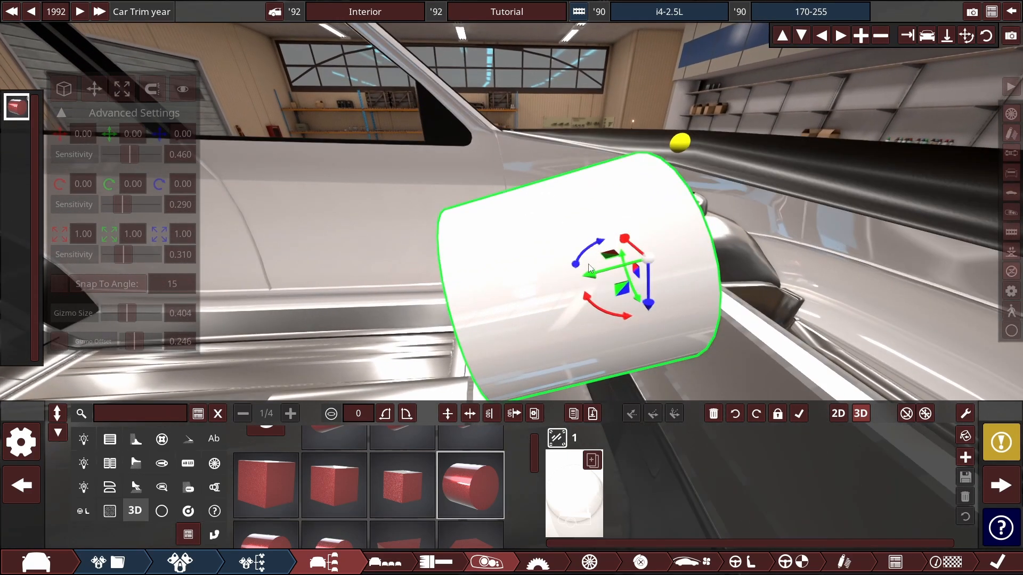
Step: Move the cylinder above the firewall's upper edge, just behind the windshield base
left_click_drag(588, 264, 586, 209)
key("a")
key("s")
left_click_drag(567, 160, 700, 175)
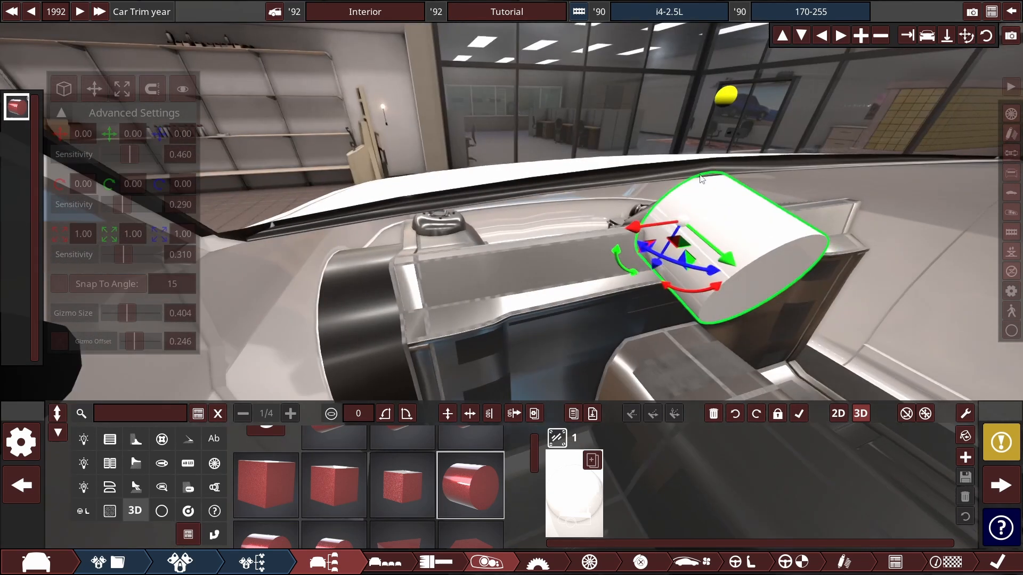
Step: Scale the cylinder to 7.06 on the red axis and 0.16 on the green axis, forming a wide flat dashboard panel
left_click(122, 89)
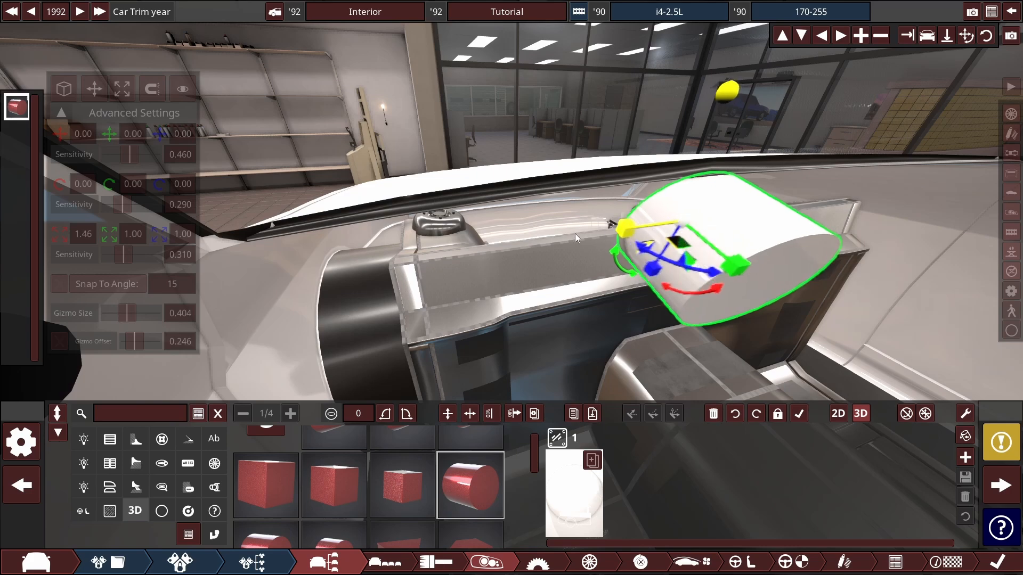
left_click_drag(575, 234, 187, 229)
left_click_drag(609, 230, 421, 259)
left_click_drag(557, 287, 762, 250)
left_click_drag(876, 304, 799, 266)
left_click_drag(754, 294, 524, 276)
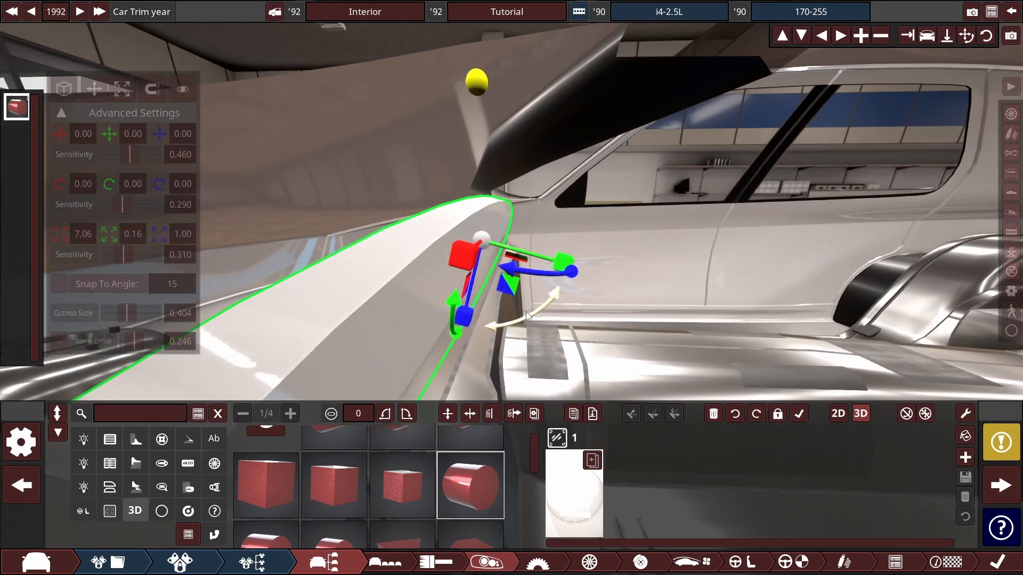
Step: Rotate the flattened cylinder about its long axis and move it up against the windshield base as the dashboard top
left_click_drag(525, 312, 723, 79)
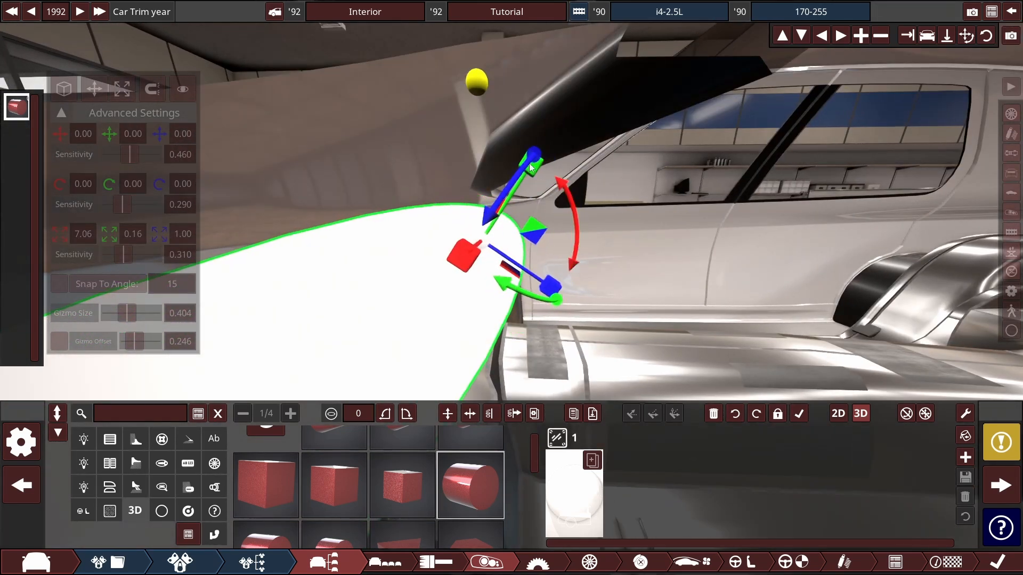
left_click(95, 89)
left_click_drag(542, 283, 575, 304)
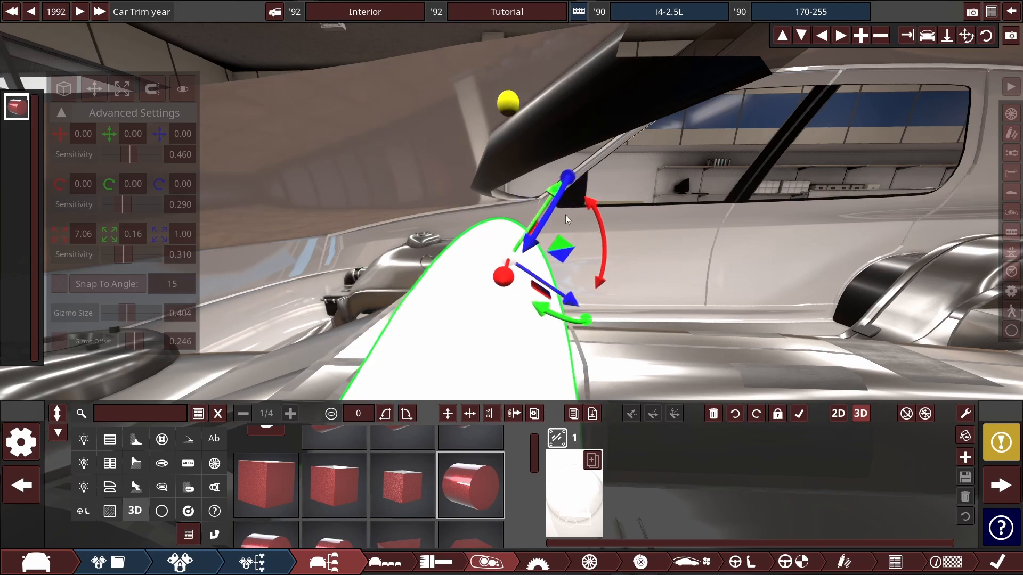
left_click_drag(565, 215, 565, 161)
left_click_drag(562, 163, 746, 226)
scroll(557, 243, "up", 2)
left_click_drag(563, 229, 638, 106)
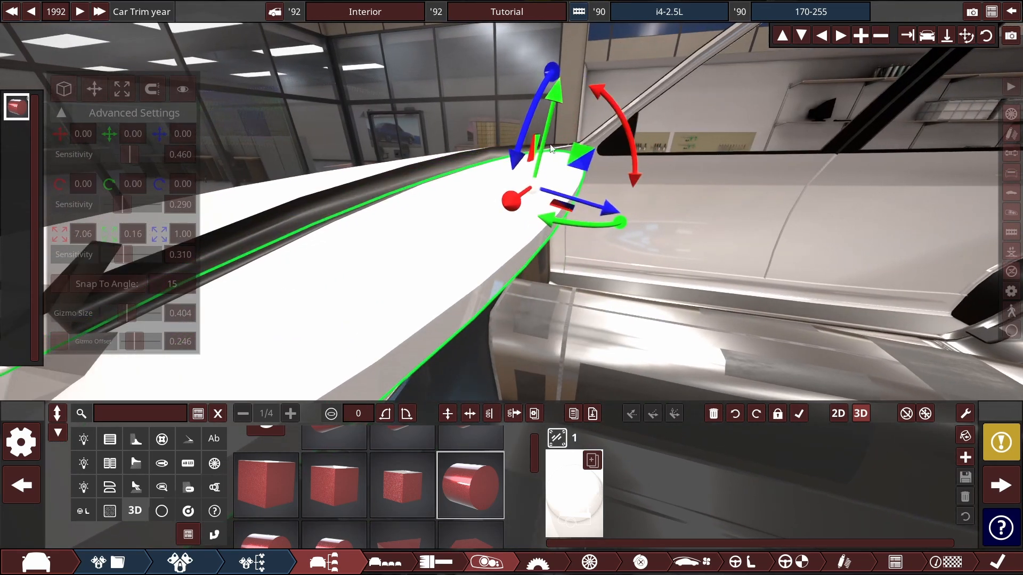
left_click_drag(547, 139, 383, 168)
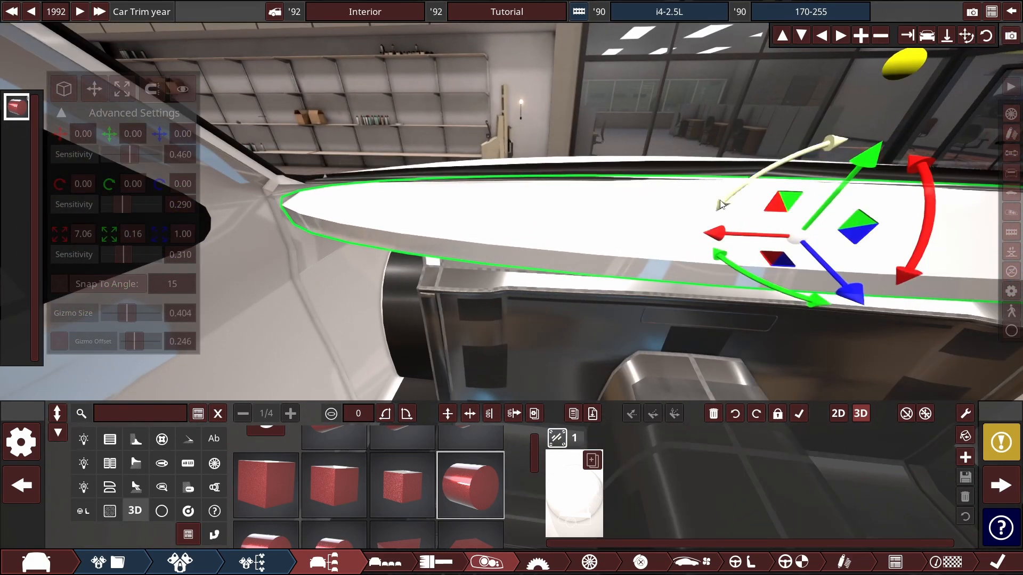
Step: Fine-tune the dashboard panel's tilt and nudge its position along the windshield base
left_click_drag(721, 204, 759, 196)
left_click_drag(944, 226, 945, 208)
left_click_drag(821, 199, 824, 190)
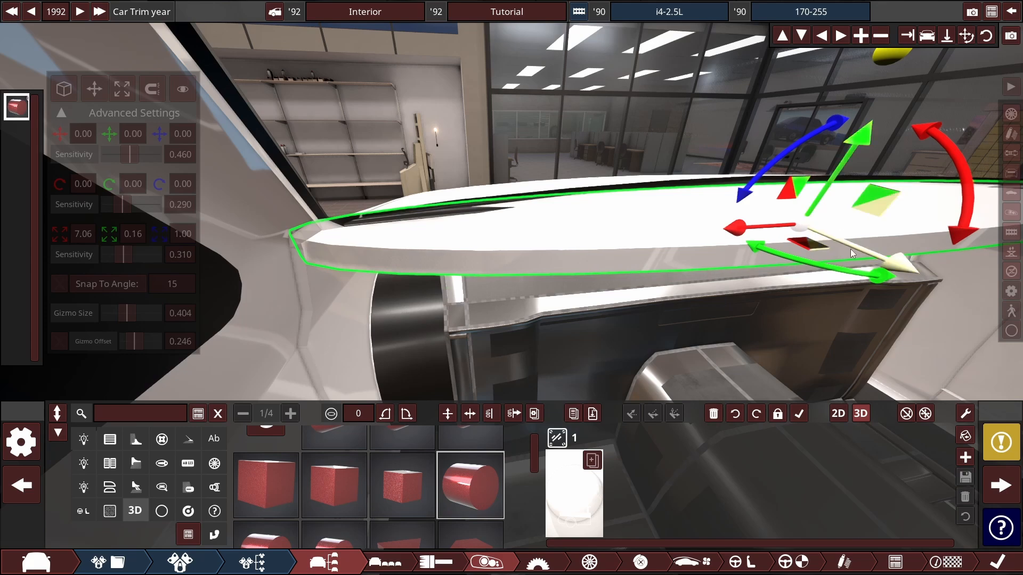
left_click_drag(850, 249, 860, 254)
left_click_drag(966, 176, 811, 220)
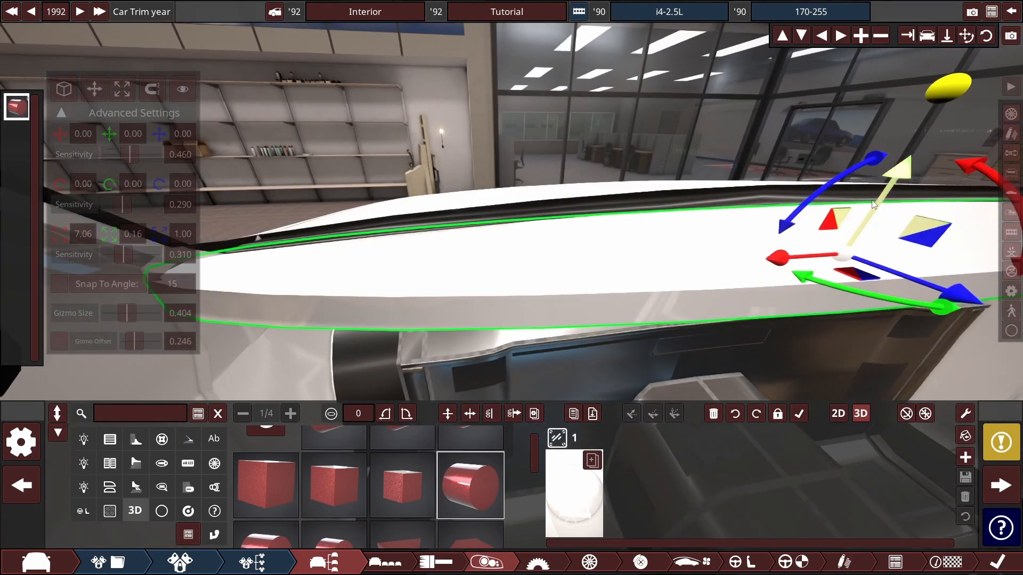
left_click_drag(874, 204, 882, 201)
left_click_drag(834, 241, 838, 179)
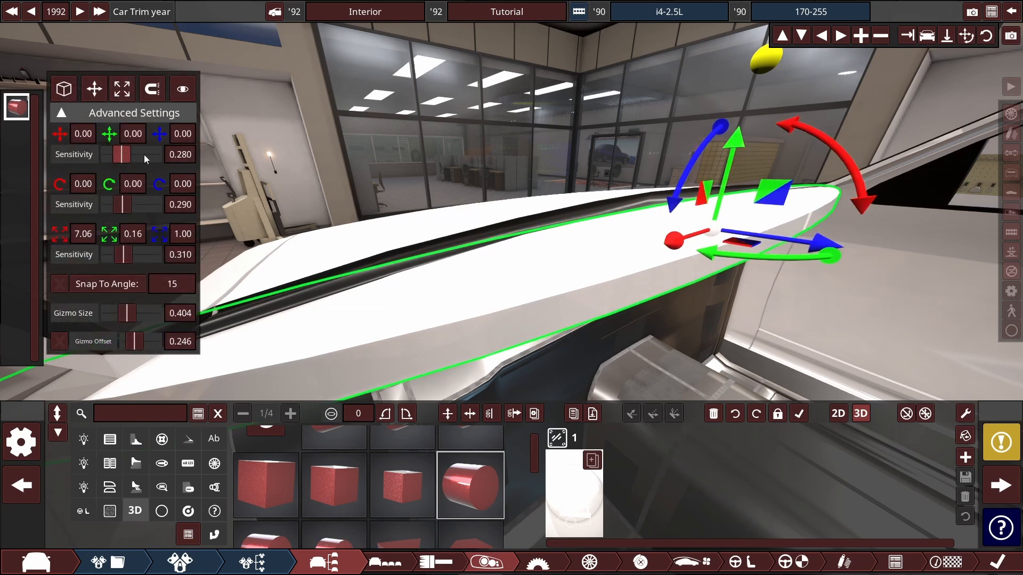
Step: Lower the move sensitivity to 0 and finely adjust the dashboard panel's fit against the windshield base
left_click_drag(552, 230, 373, 288)
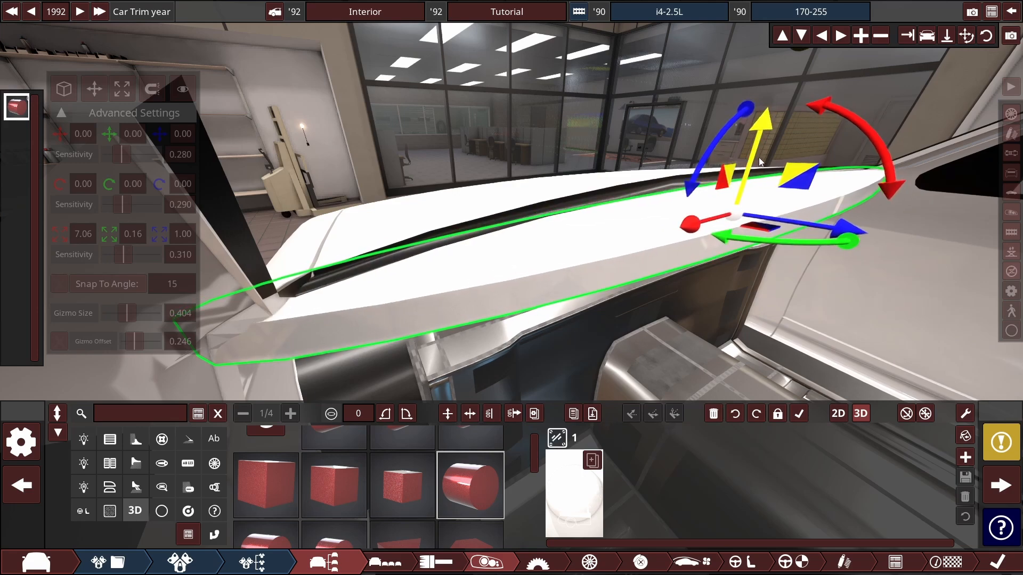
left_click_drag(759, 157, 793, 226)
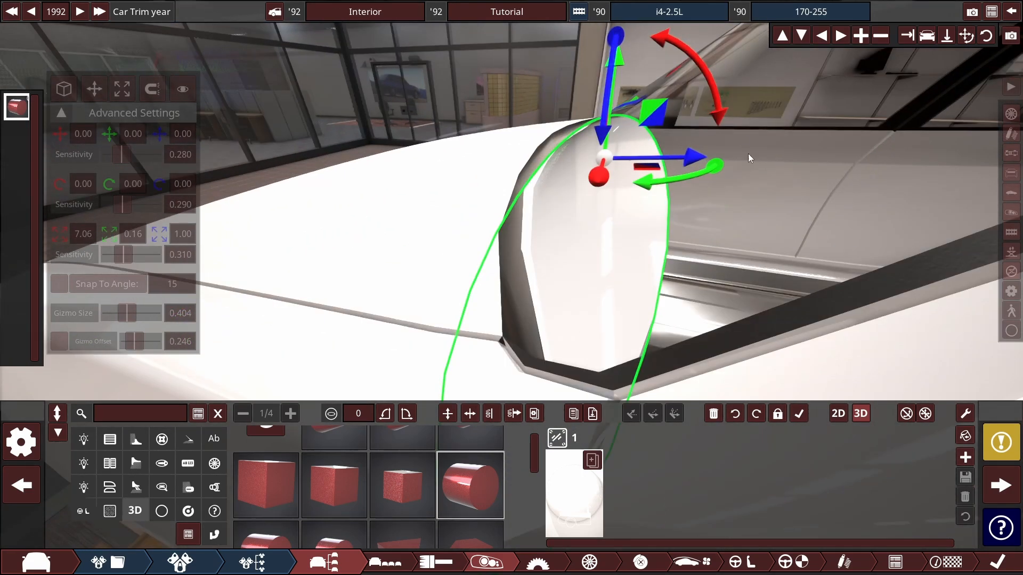
left_click_drag(121, 154, 104, 154)
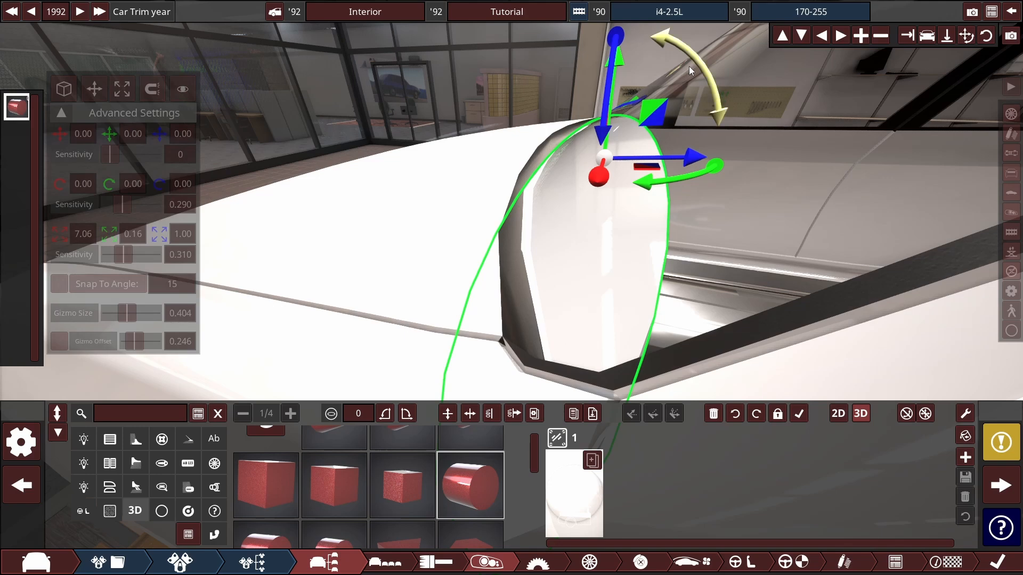
left_click_drag(617, 60, 506, 161)
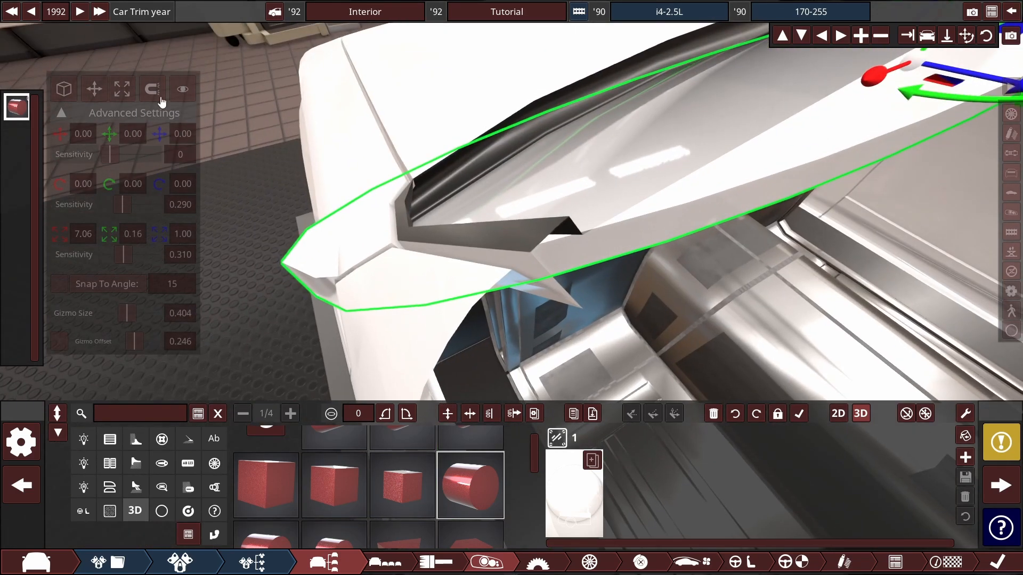
Step: Reduce the dashboard panel's red-axis scale to 6.77 so its ends fit within the cabin, and deselect it
left_click_drag(492, 122, 367, 127)
left_click_drag(652, 229, 207, 179)
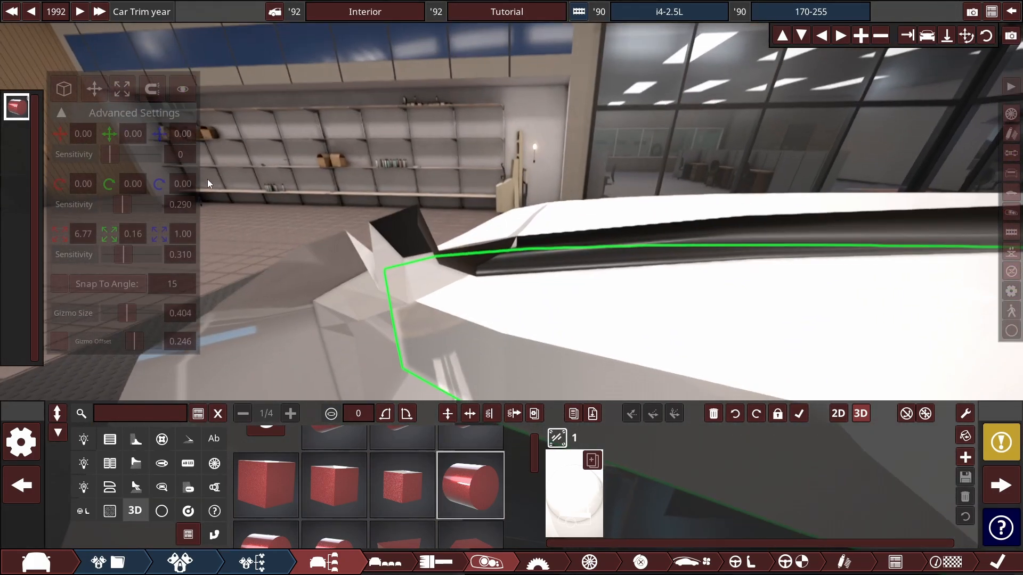
scroll(486, 140, "down", 3)
left_click(486, 140)
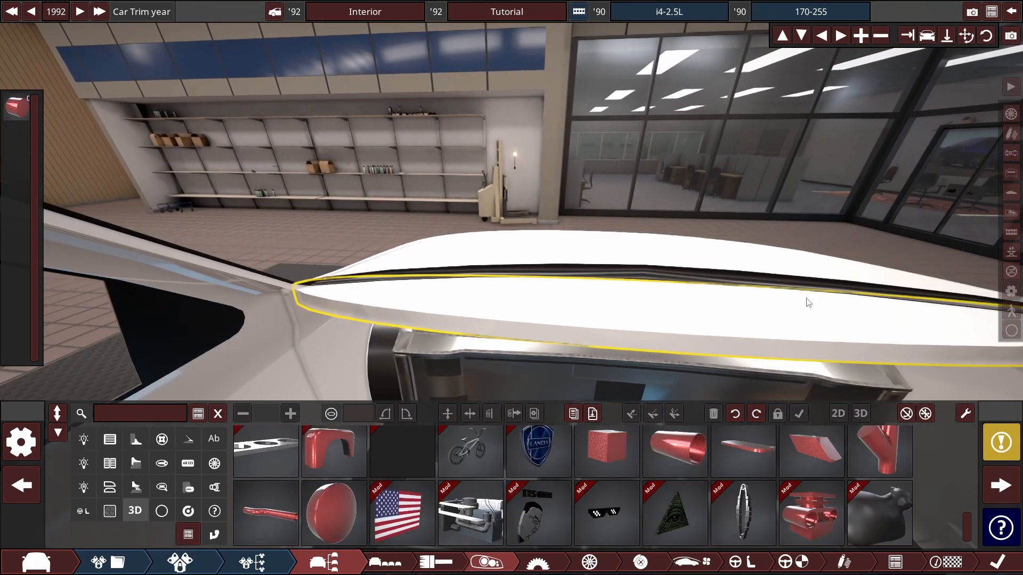
left_click_drag(806, 302, 687, 274)
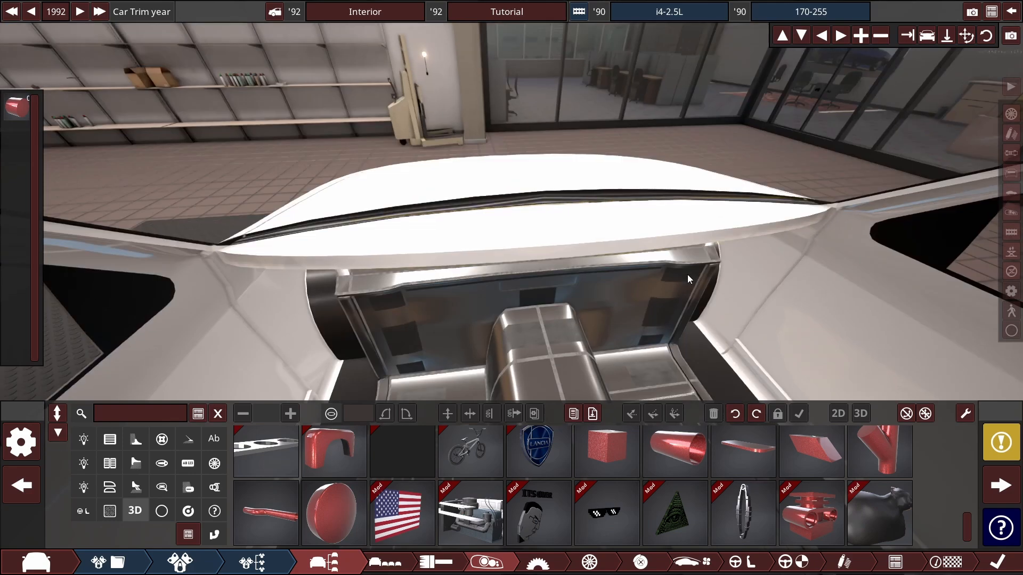
Step: Stretch the rounded dashboard top along its blue axis to a scale of 1.12 and deselect it
scroll(669, 245, "up", 3)
left_click(669, 245)
left_click(712, 356)
left_click_drag(713, 357, 737, 242)
left_click(715, 239)
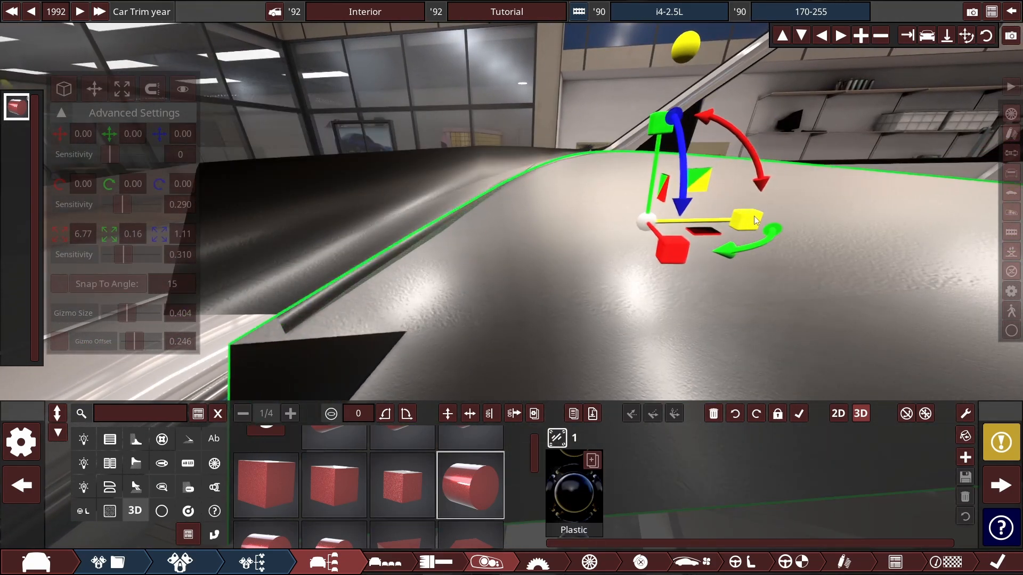
left_click_drag(713, 190, 671, 198)
left_click(428, 125)
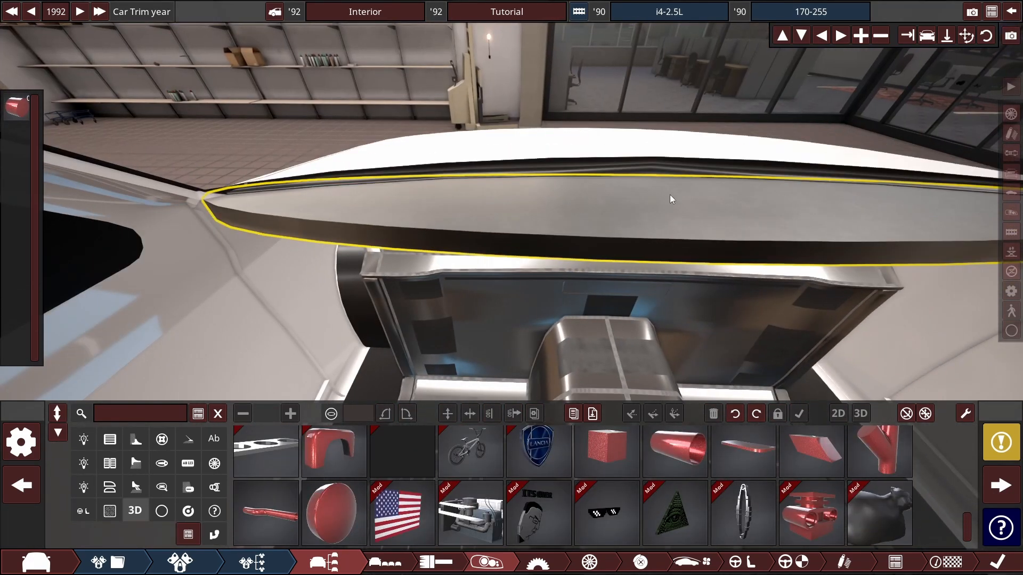
Step: Duplicate the rounded dashboard top in place and swap the copy to the plain cube shape
left_click_drag(409, 186, 494, 293)
left_click(477, 239)
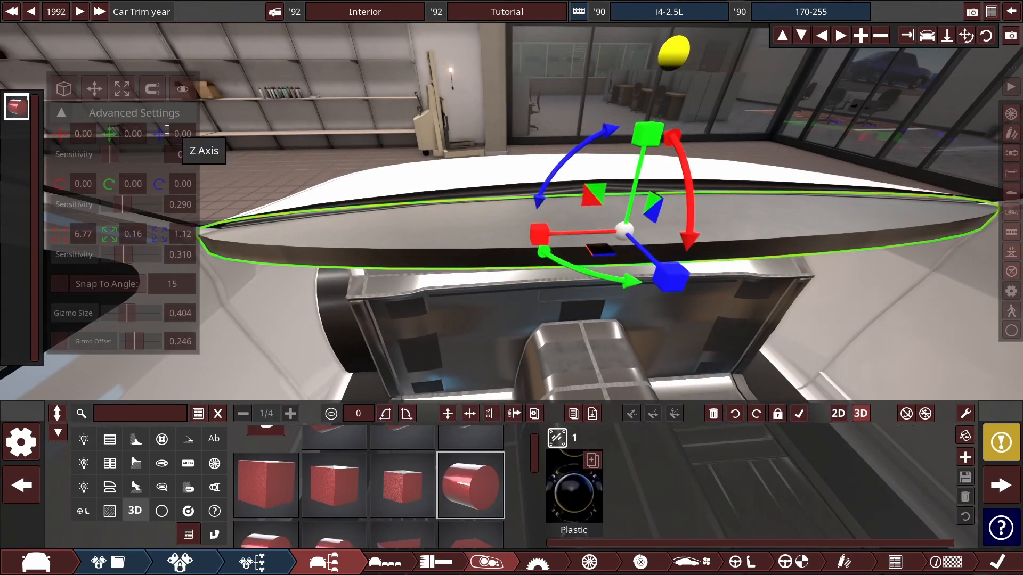
left_click(93, 89)
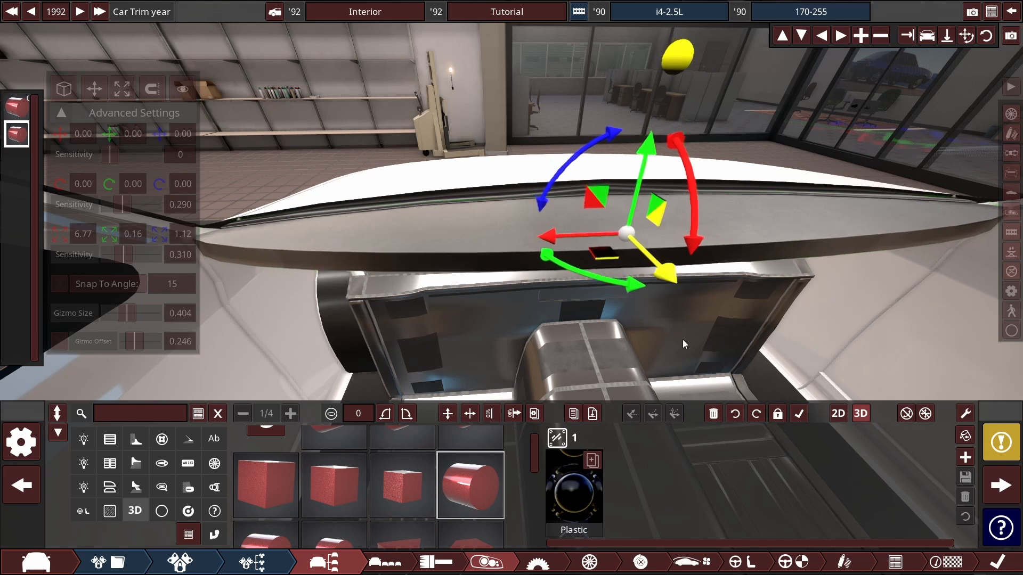
left_click_drag(685, 344, 771, 530)
left_click_drag(636, 300, 695, 297)
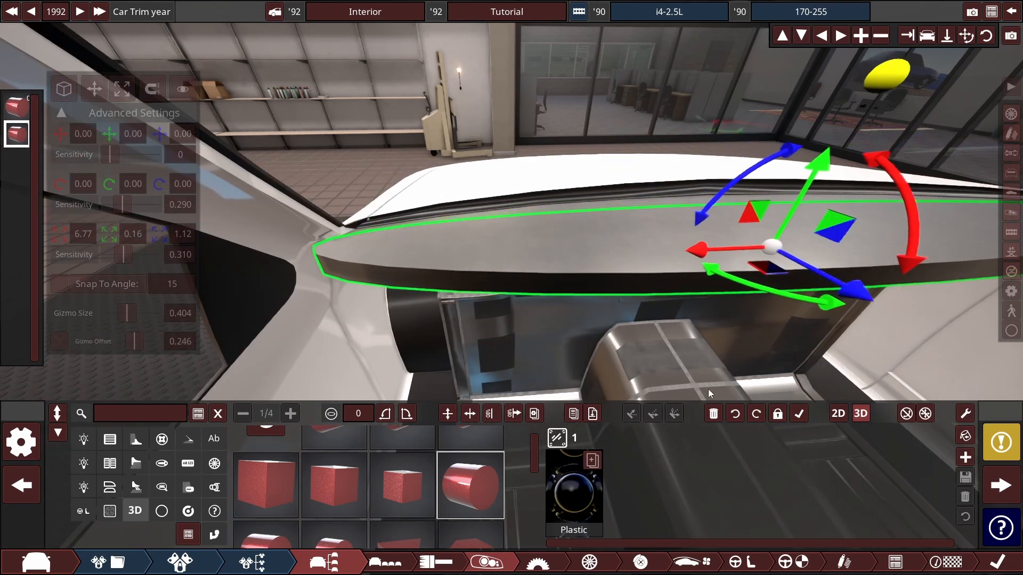
left_click(266, 485)
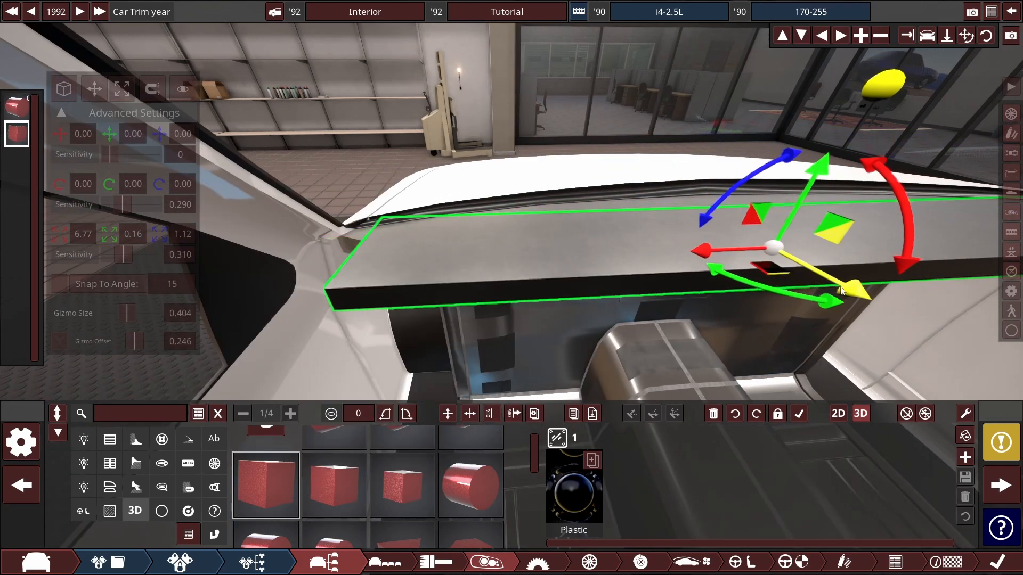
Step: Move the flat cube copy toward the cabin along its blue axis and reduce its blue-axis scale to 0.78
left_click_drag(841, 290, 891, 378)
left_click(122, 89)
mouse_move(887, 316)
left_mouse_down()
mouse_move(834, 275)
mouse_move(879, 321)
left_mouse_up()
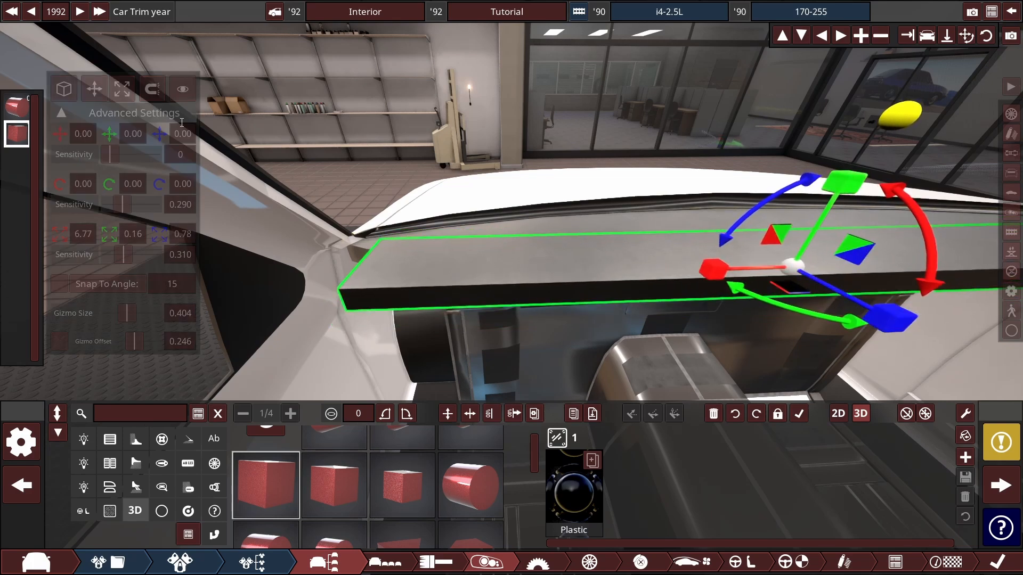
left_click(84, 92)
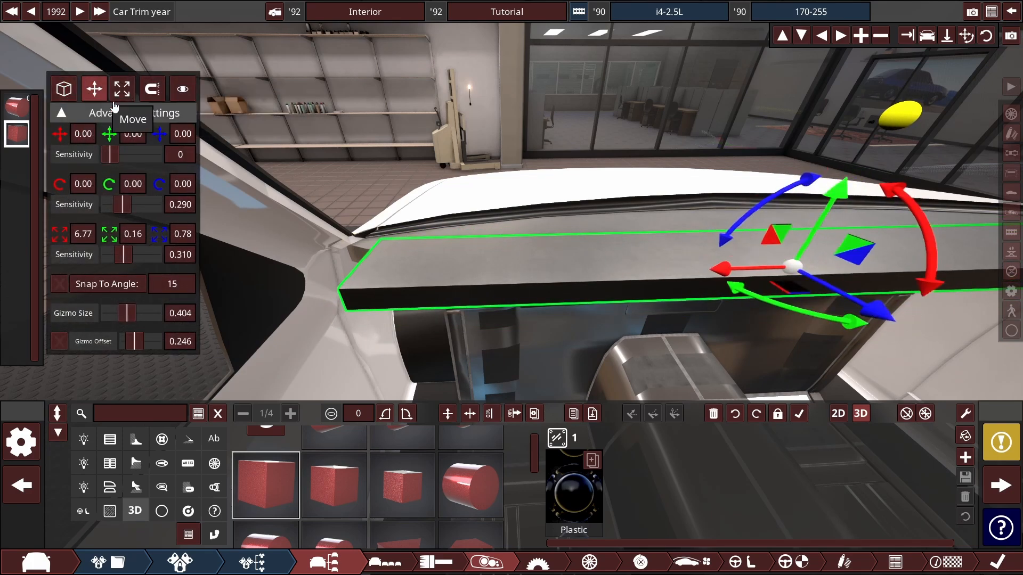
left_click_drag(511, 176, 539, 170)
scroll(746, 191, "up", 3)
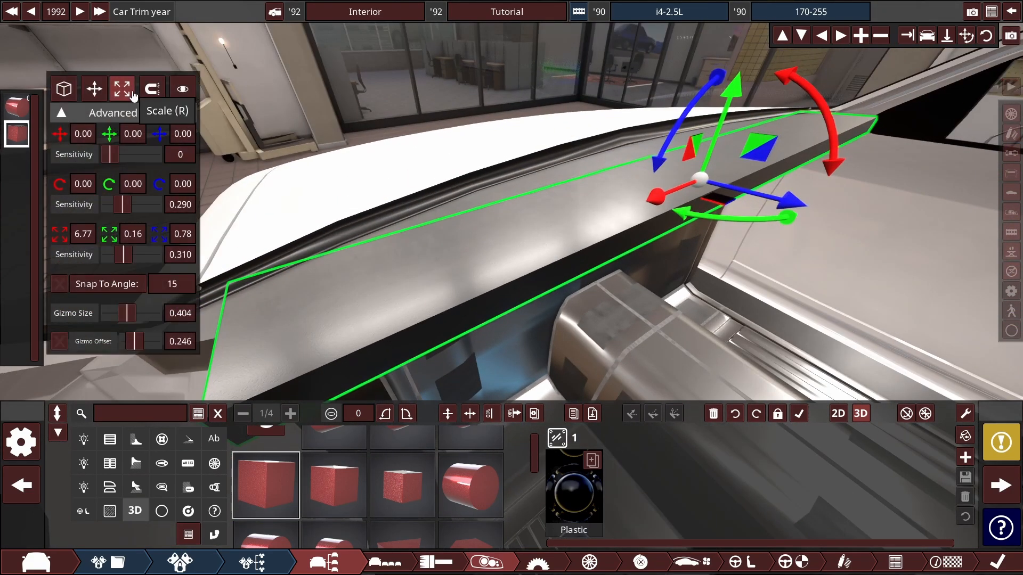
Step: Widen the cube panel to a red-axis scale of 7.48 and narrow its blue-axis scale to 0.63
left_click(132, 95)
left_click_drag(657, 187, 735, 133)
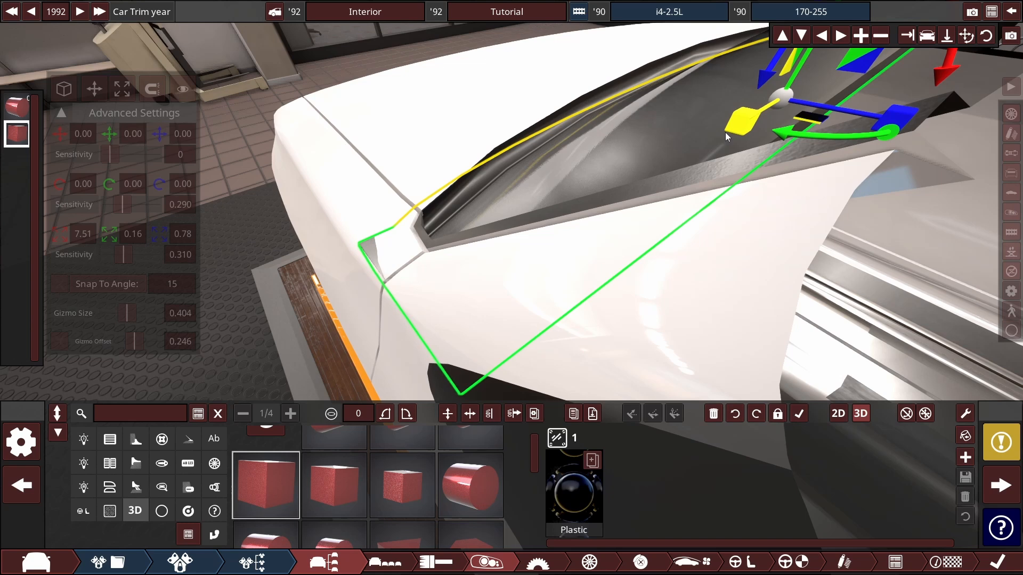
left_click_drag(723, 133, 725, 128)
left_click_drag(815, 133, 772, 128)
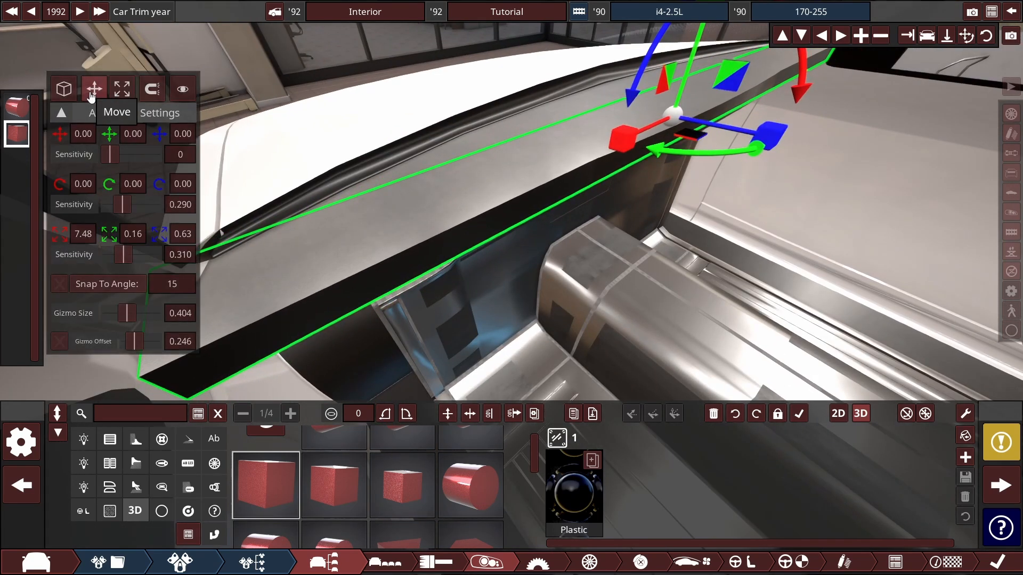
Step: Adjust the cube panel's position against the rounded dashboard top, trim its red-axis scale to 7.46, and deselect it
left_click_drag(736, 127, 939, 193)
left_click_drag(660, 126, 507, 228)
left_click_drag(580, 90, 598, 97)
left_click(122, 88)
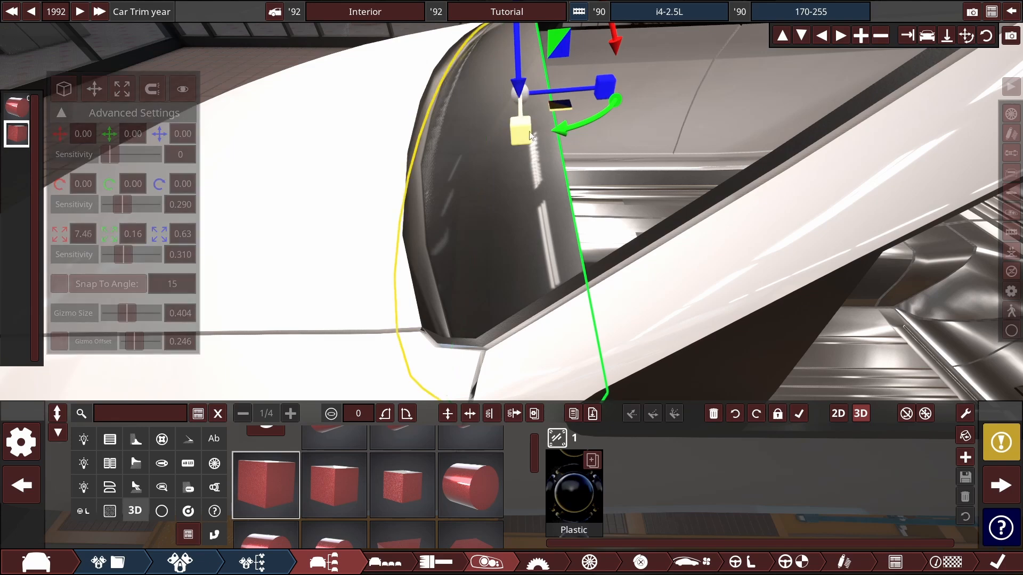
left_click_drag(598, 171, 456, 293)
left_click(436, 104)
scroll(418, 215, "up", 3)
scroll(270, 192, "down", 3)
scroll(274, 188, "up", 2)
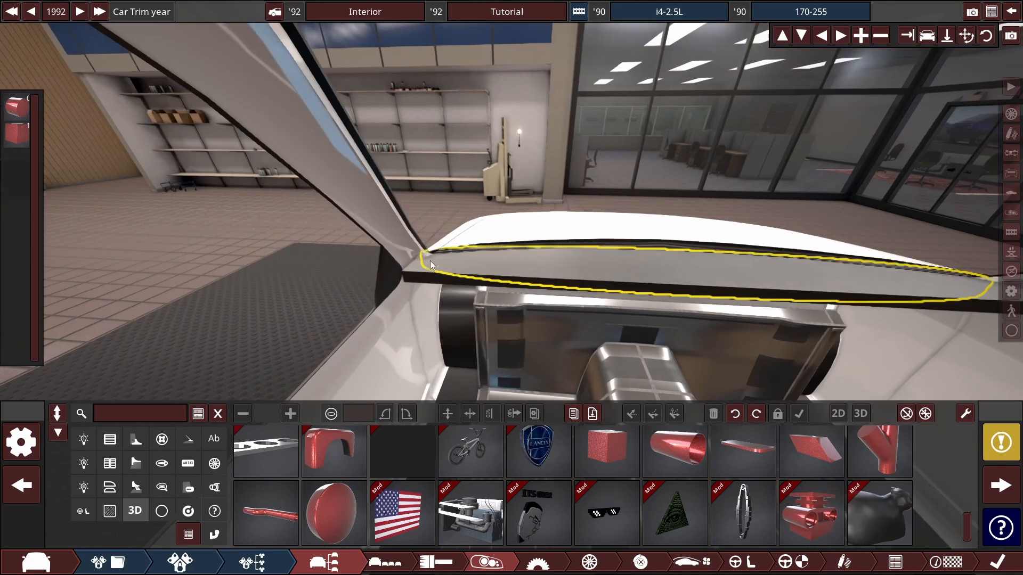
Step: Place the Tower1 D radio from the RadioPack 2 fixtures on the driver's side door
left_click_drag(503, 276, 585, 227)
left_click_drag(791, 244, 522, 218)
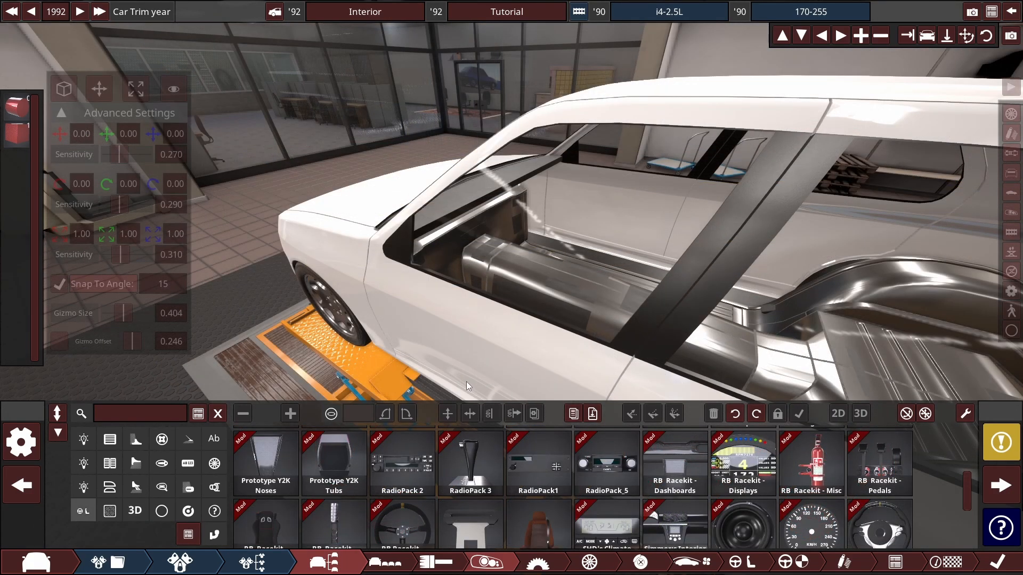
left_click(414, 452)
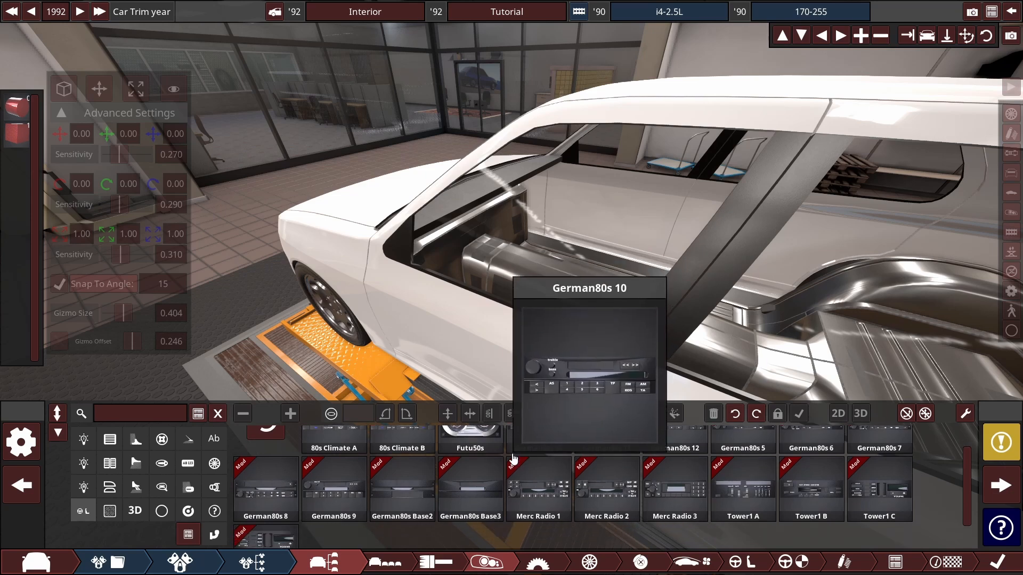
scroll(538, 453, "down", 1)
left_click(263, 514)
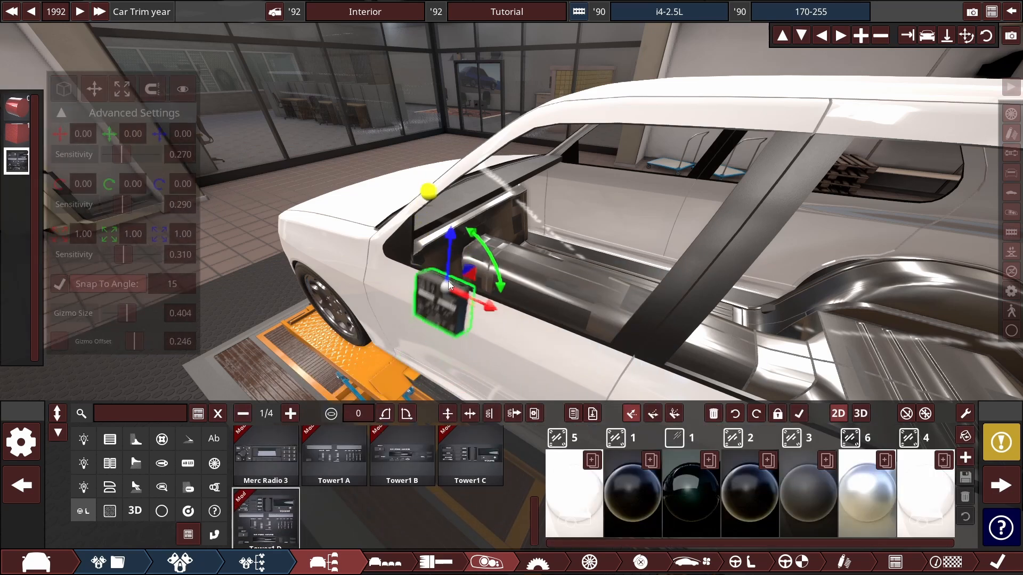
scroll(516, 289, "up", 3)
left_click_drag(483, 294, 511, 182)
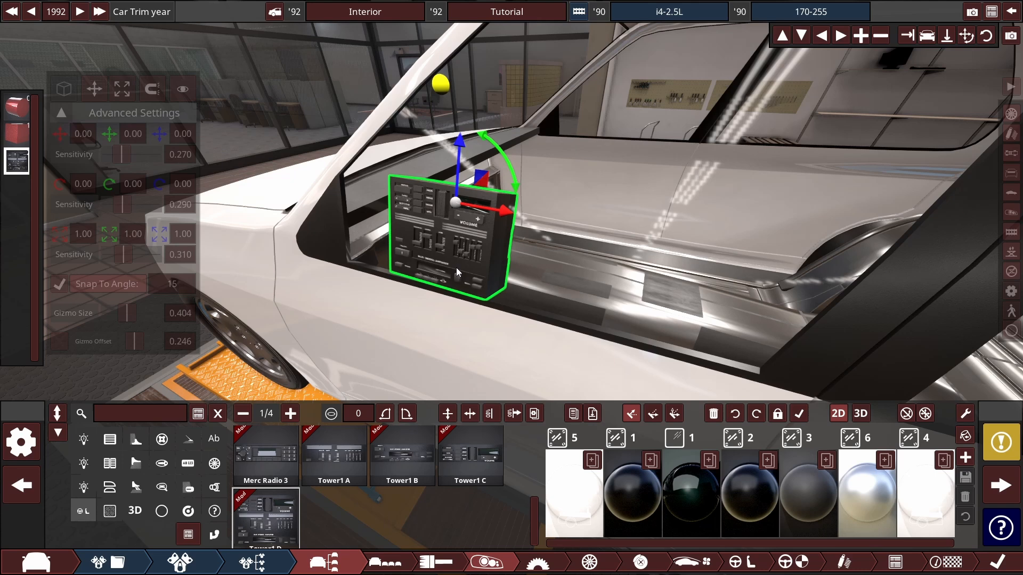
scroll(334, 458, "down", 2)
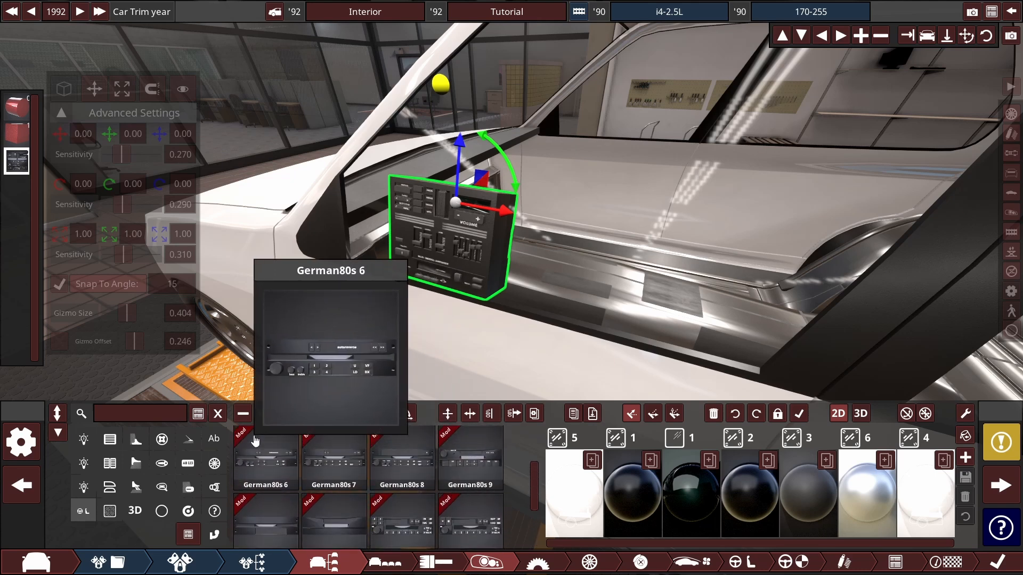
scroll(261, 450, "up", 5)
left_click(253, 475)
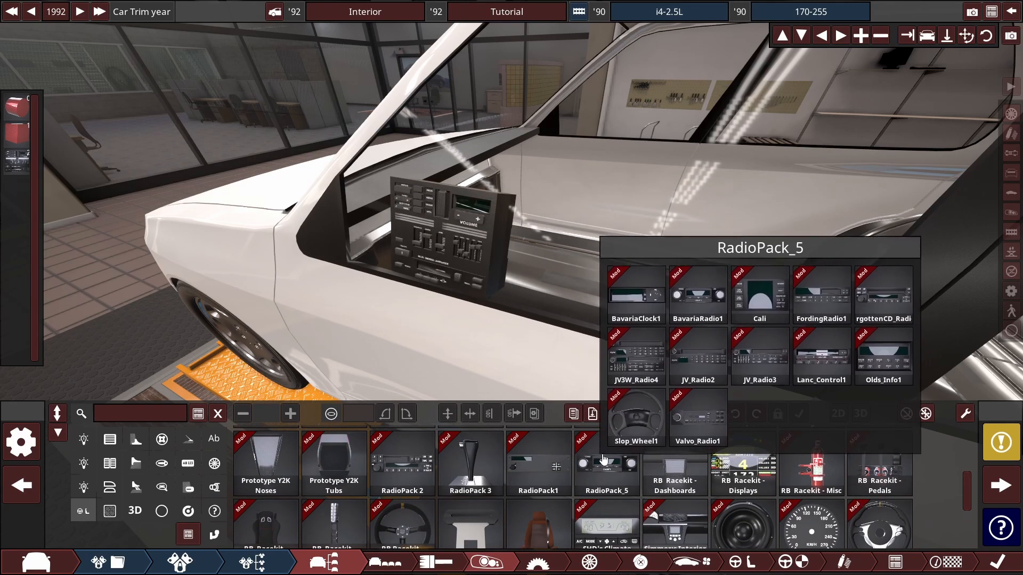
scroll(618, 474, "up", 1)
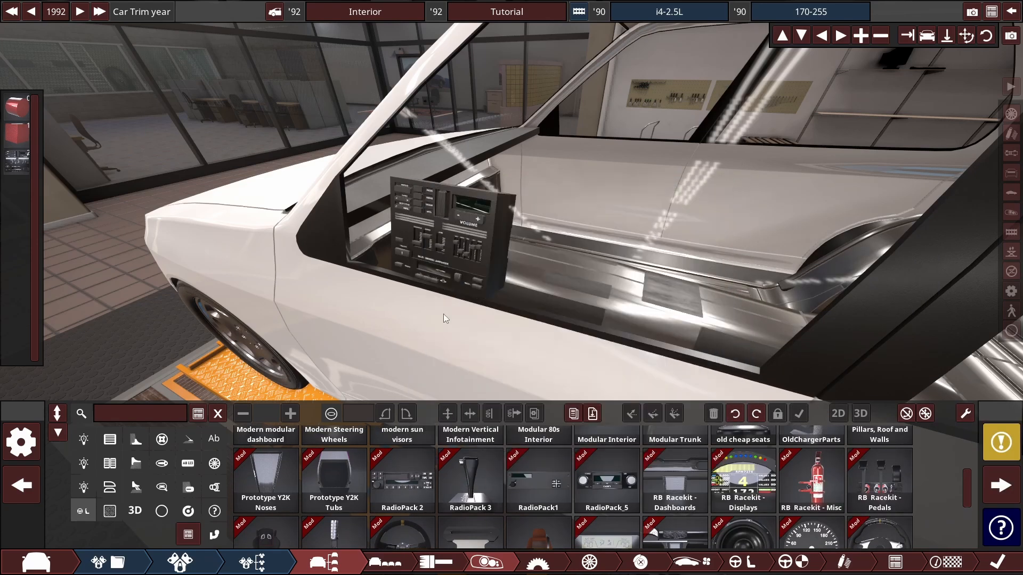
Step: Turn on Cardinal Lock for the radio on the door and switch it to 3D placement
left_click(436, 238)
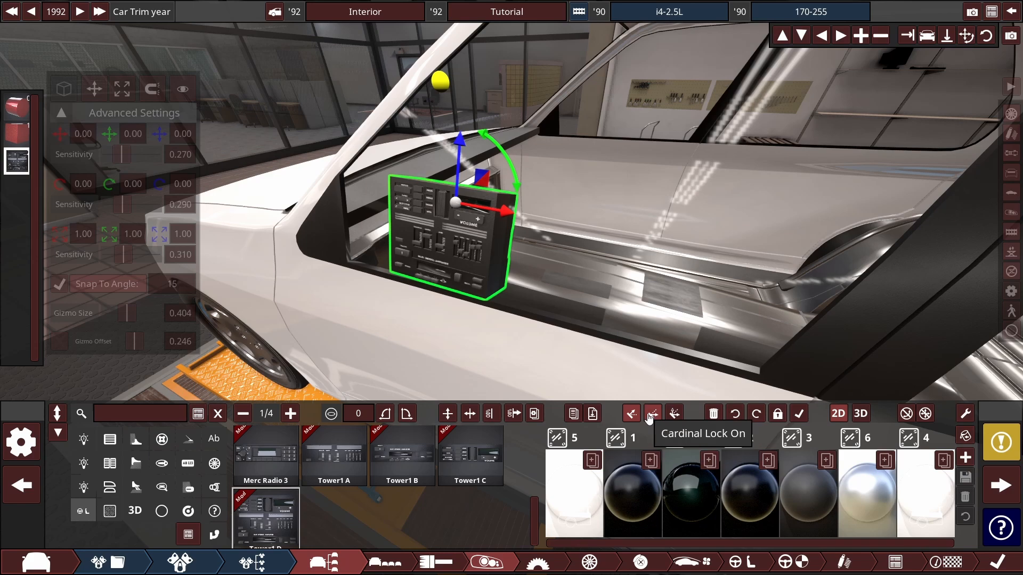
left_click(651, 414)
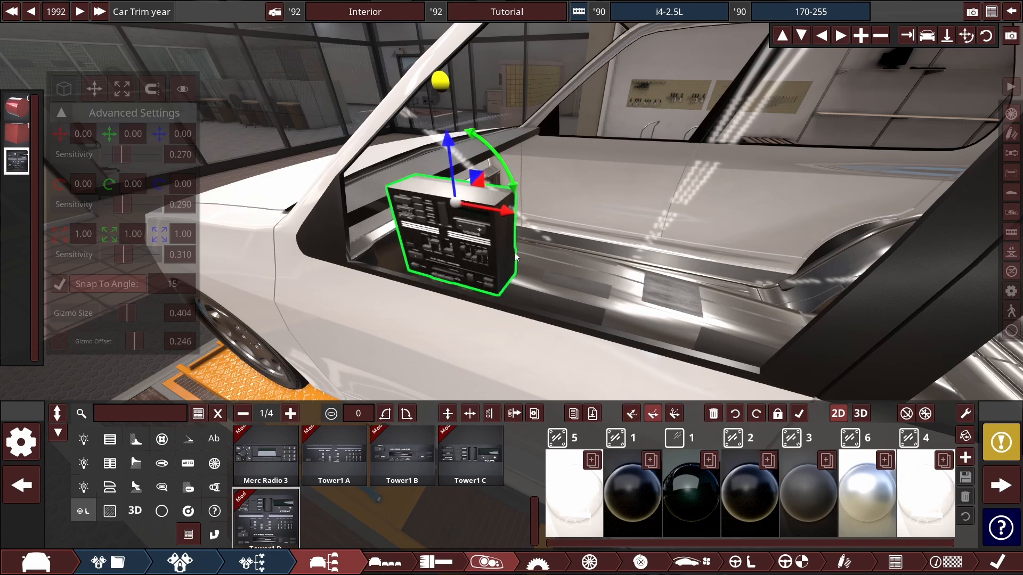
left_click_drag(515, 257, 457, 273)
left_click_drag(553, 305, 573, 277)
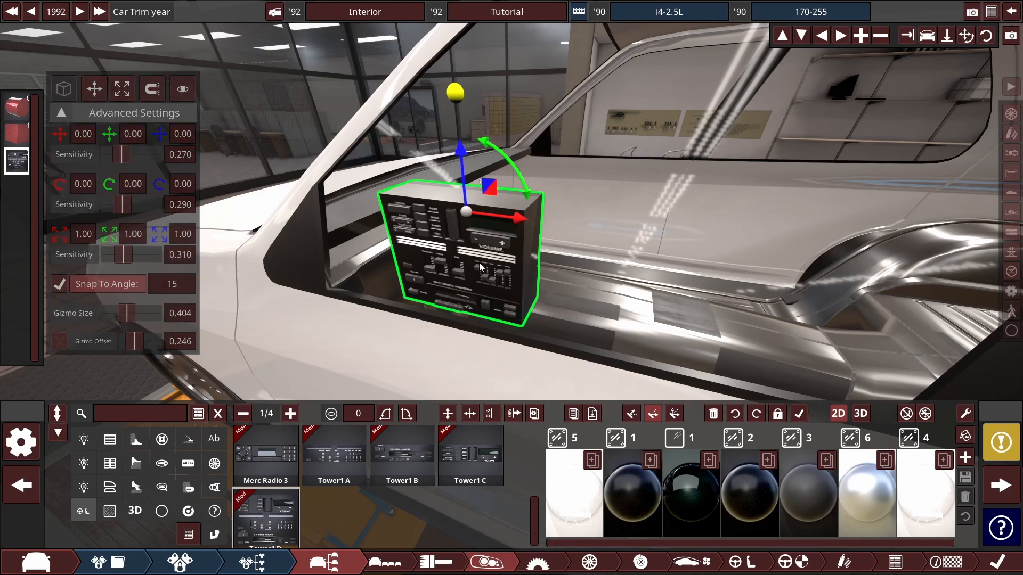
left_click(861, 413)
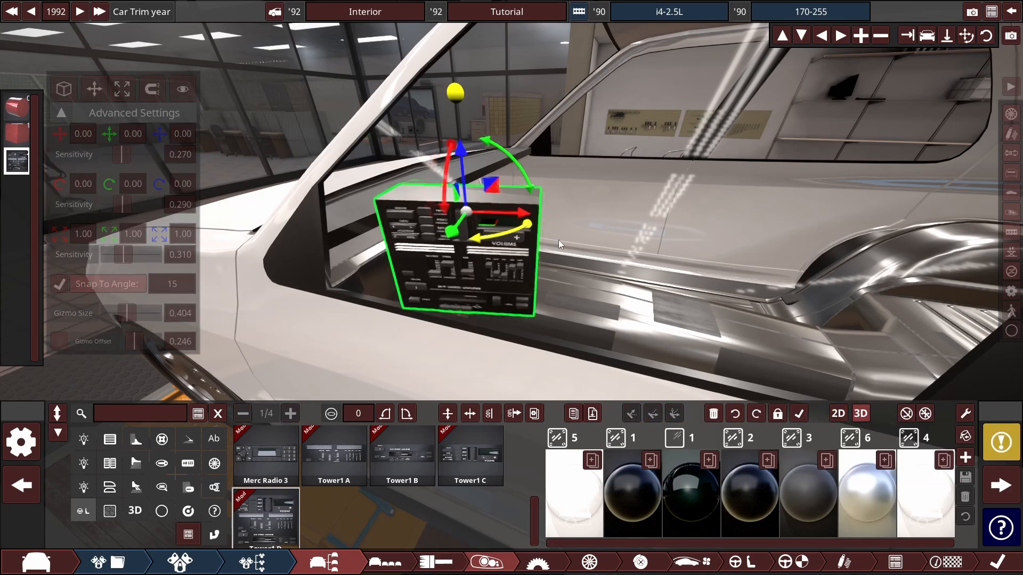
Step: Turn the radio to face the cabin, tilt it to -14.55 on the red axis, and position it mid-firewall above the transmission tunnel
left_click_drag(558, 240, 849, 201)
left_click_drag(213, 297, 433, 279)
left_click_drag(227, 299, 740, 256)
left_click_drag(736, 258, 647, 257)
left_click_drag(718, 256, 854, 268)
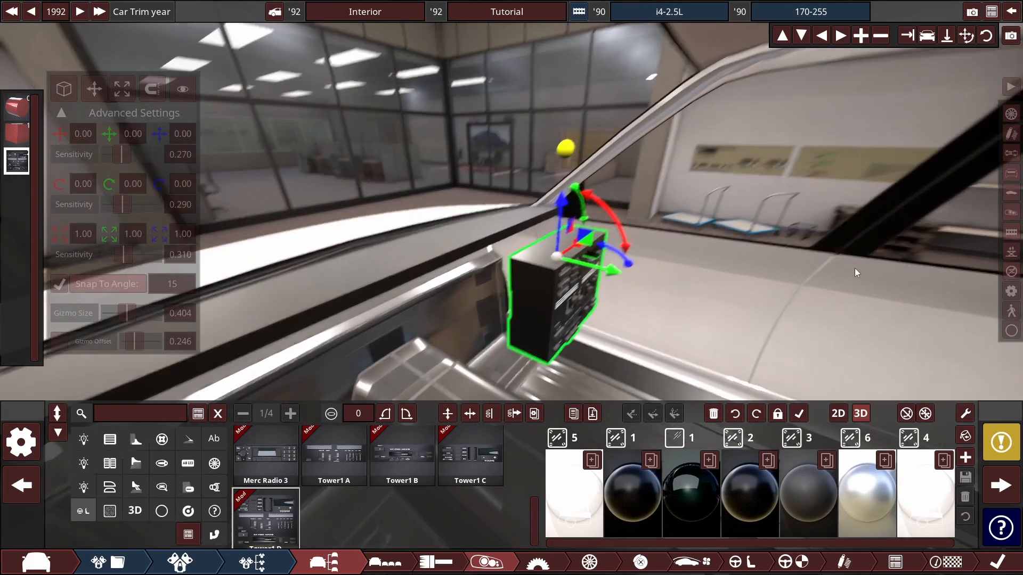
left_click_drag(645, 271, 528, 246)
left_click_drag(484, 172, 489, 292)
left_click_drag(538, 333, 500, 235)
Step: Duplicate the radio, place the copy below it, and swap the copy to the 80s Climate B panel
key("x")
scroll(365, 507, "down", 5)
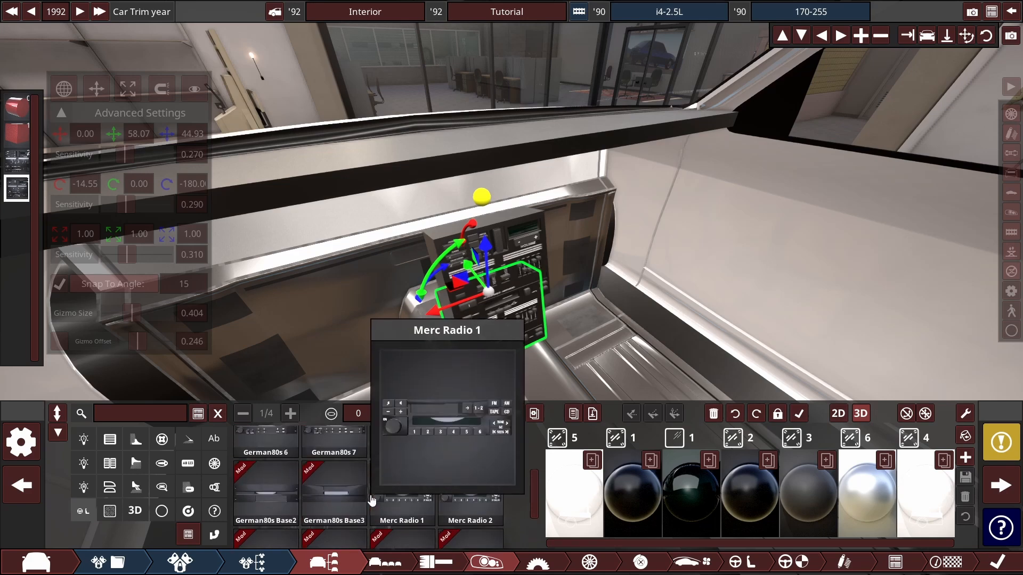
scroll(360, 456, "up", 2)
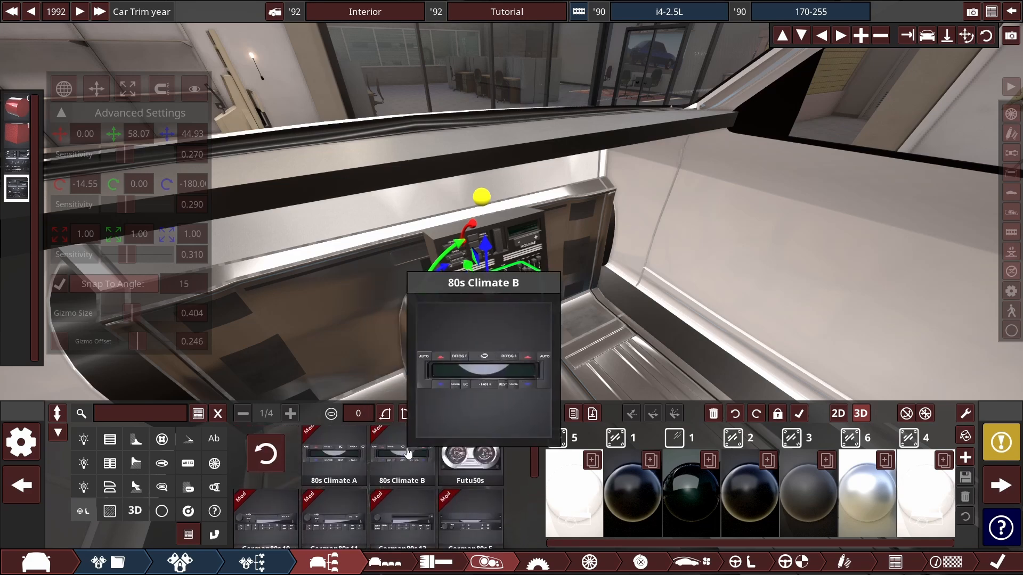
left_click(402, 461)
Step: Align the climate panel directly beneath the radio so both form one continuous centre stack
left_click_drag(523, 282, 509, 261)
scroll(507, 326, "up", 5)
scroll(503, 315, "down", 5)
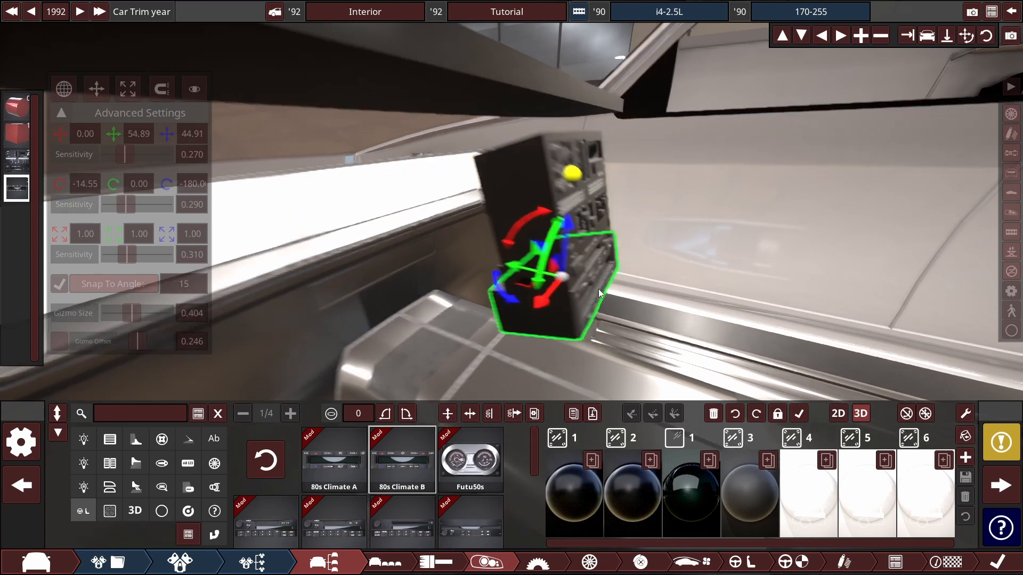
scroll(507, 278, "up", 5)
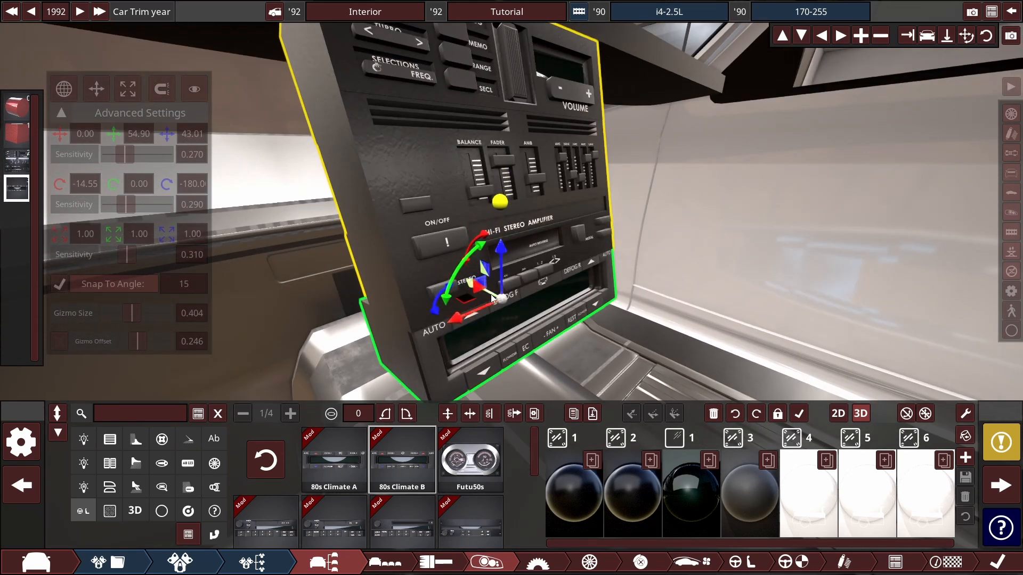
left_click_drag(491, 297, 583, 235)
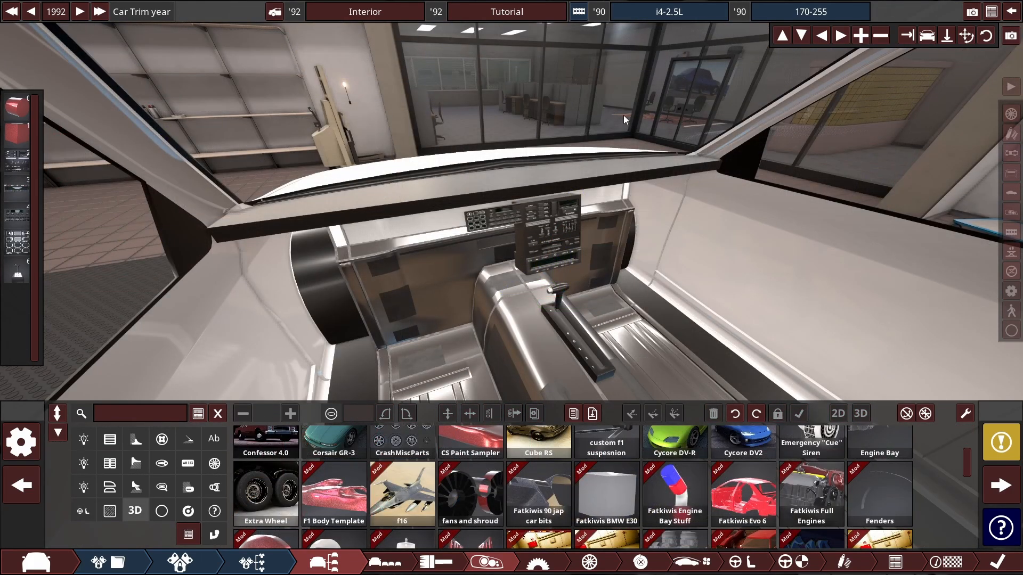
left_click_drag(589, 254, 479, 274)
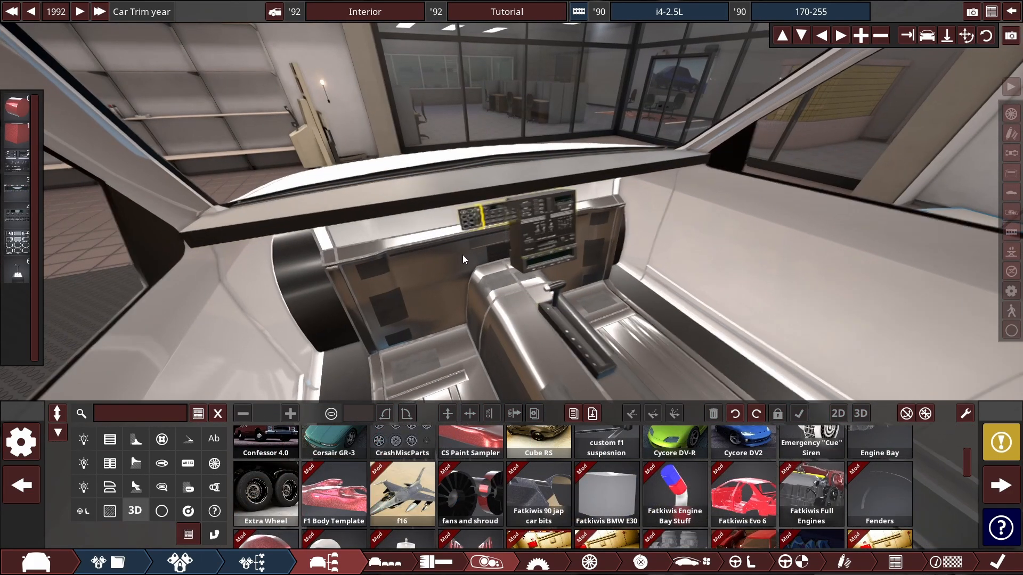
scroll(556, 265, "up", 2)
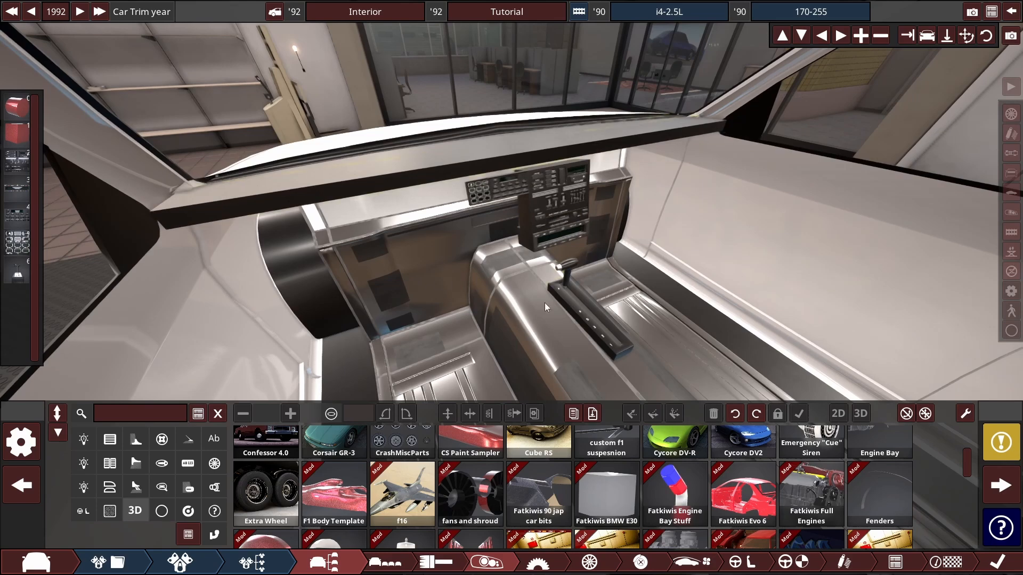
left_click_drag(615, 343, 600, 356)
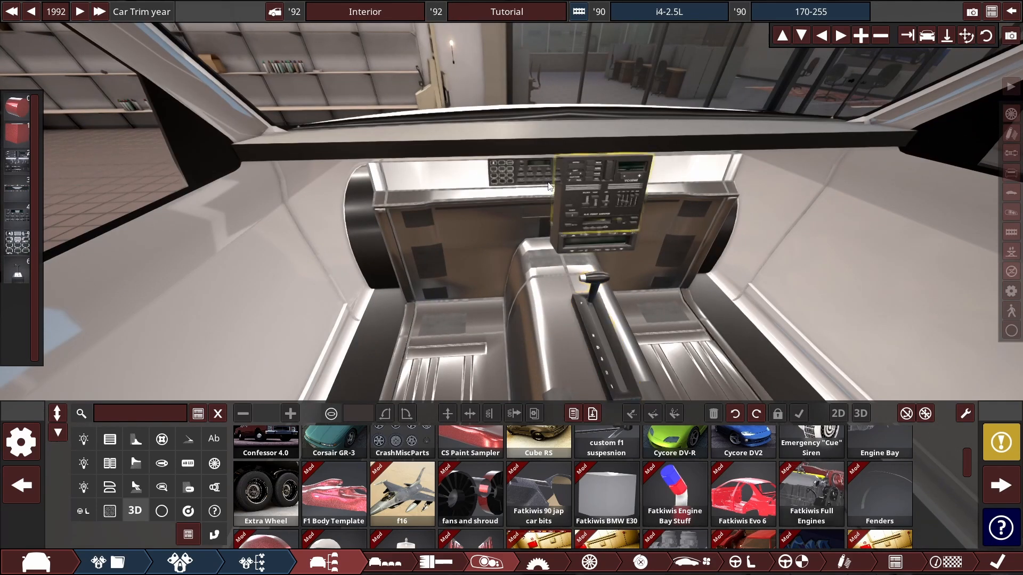
left_click_drag(598, 213, 529, 232)
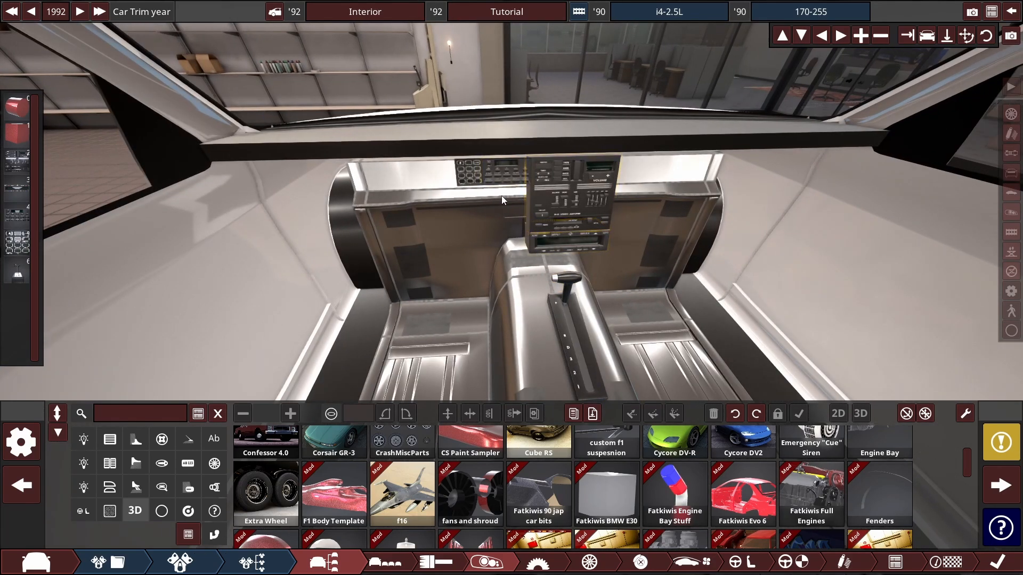
left_click_drag(508, 199, 507, 225)
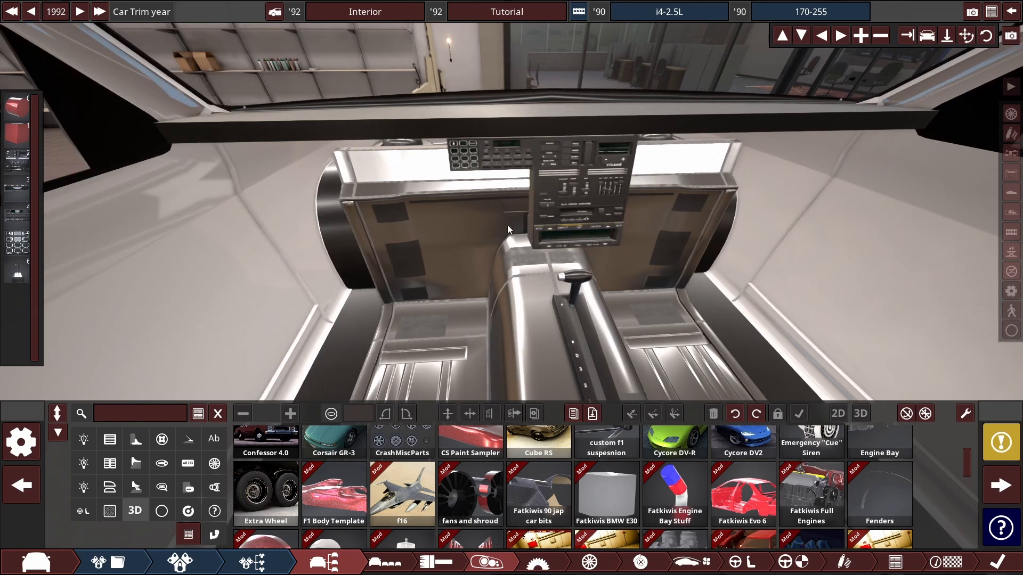
Step: Inspect the centre stack, keypad, dashboard top and transmission tunnel from several angles to plan the remaining dashboard surfaces
left_click(202, 124)
left_click_drag(202, 124, 449, 112)
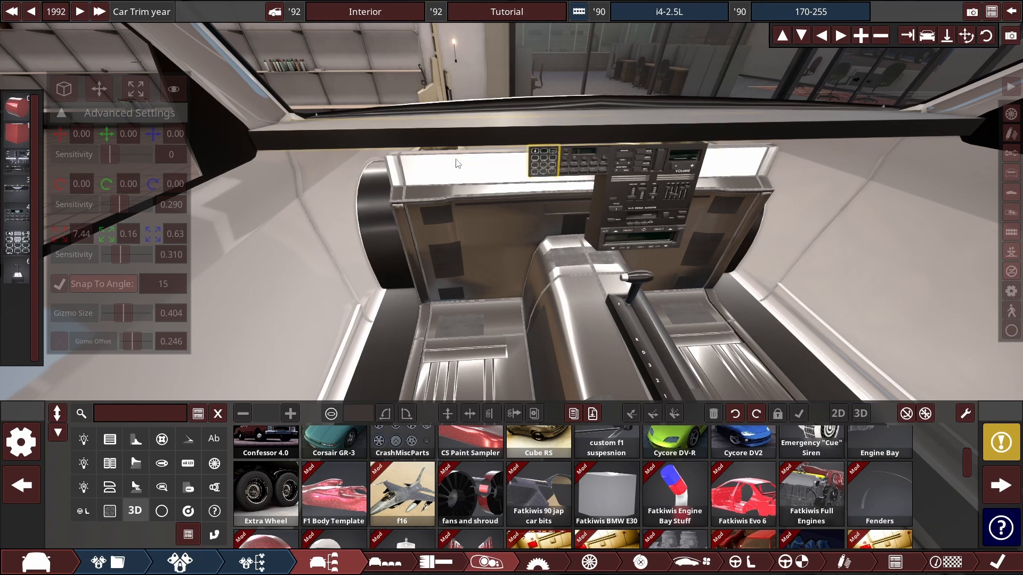
left_click_drag(457, 163, 694, 206)
left_click(548, 134)
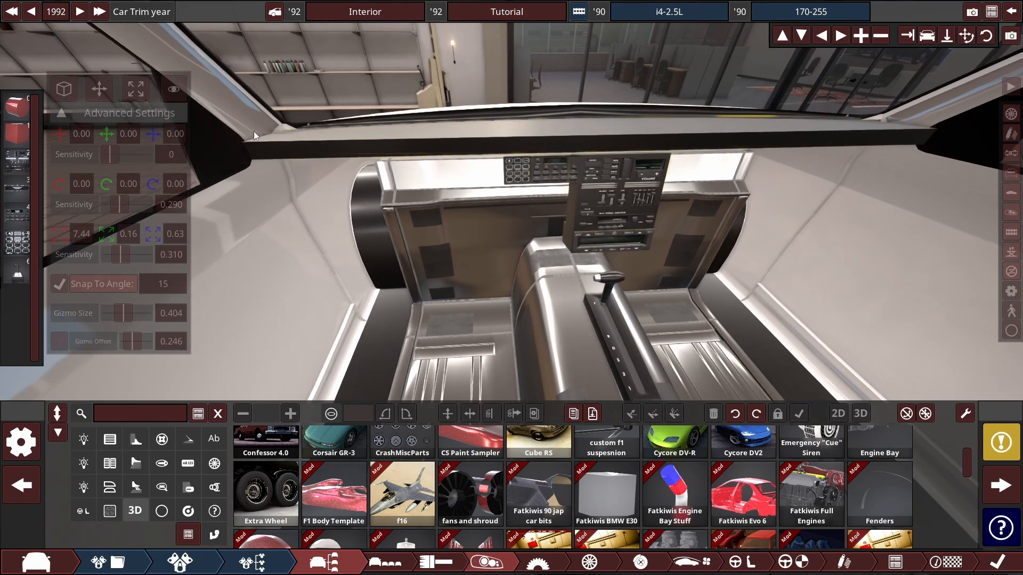
left_click_drag(587, 240, 613, 244)
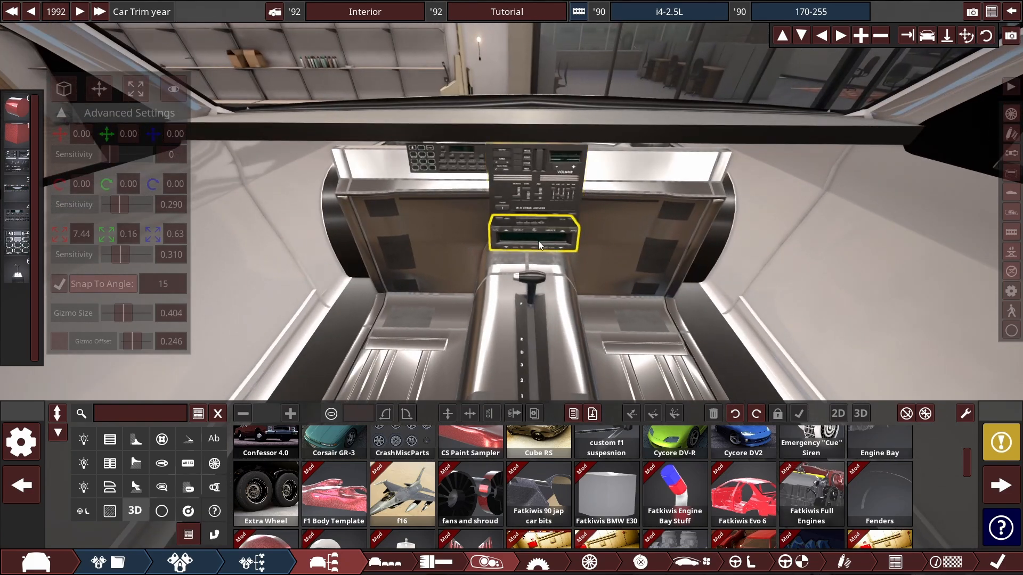
scroll(539, 242, "up", 3)
left_click_drag(564, 166, 581, 163)
scroll(580, 163, "down", 3)
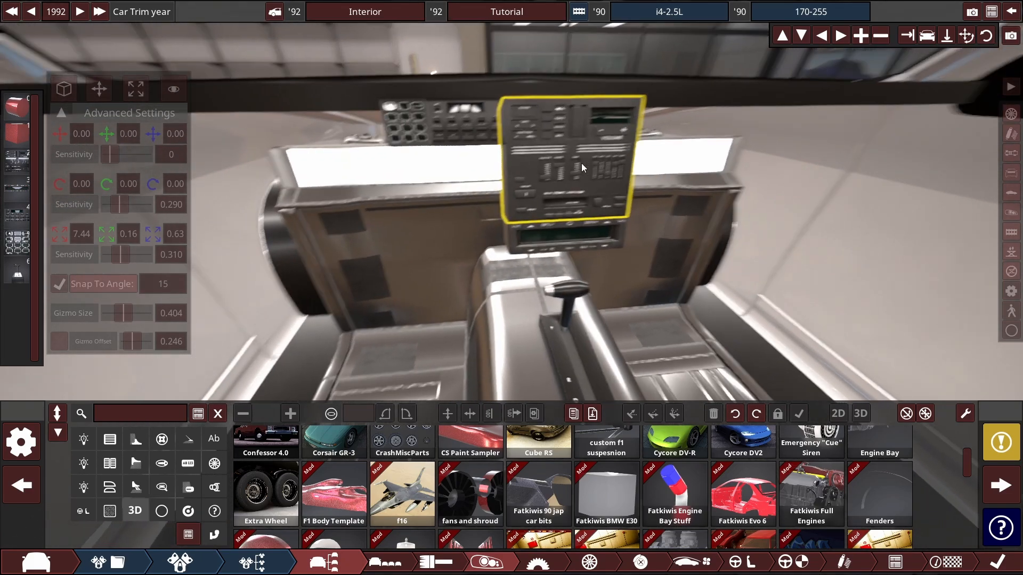
left_click_drag(488, 149, 474, 94)
scroll(502, 204, "up", 1)
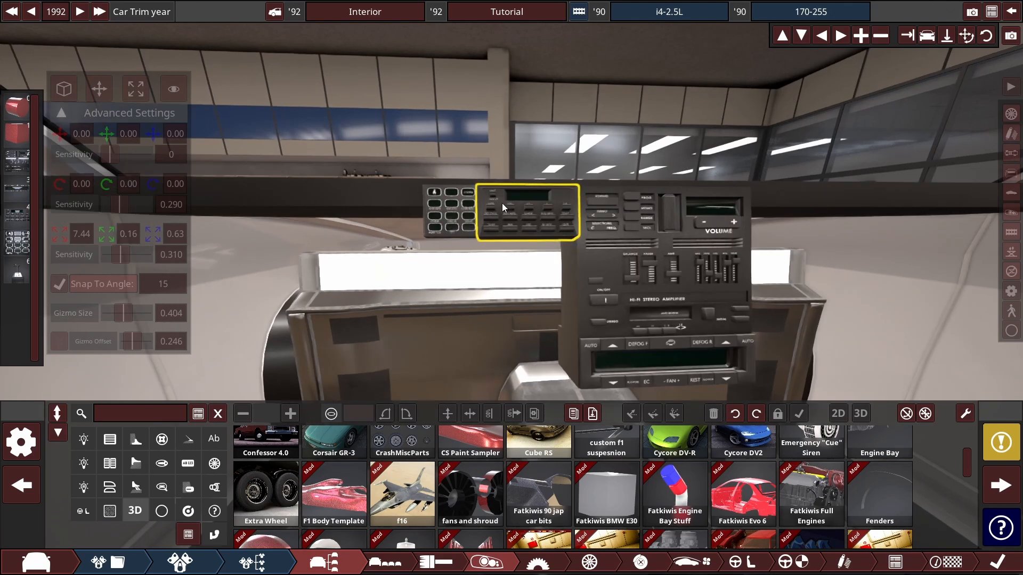
left_click_drag(456, 215, 559, 335)
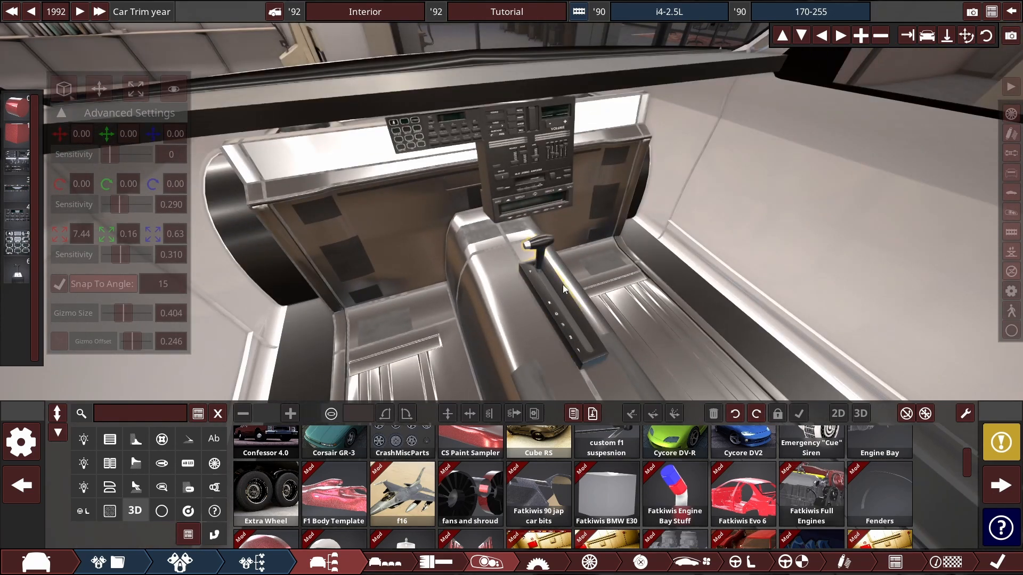
left_click_drag(563, 284, 713, 239)
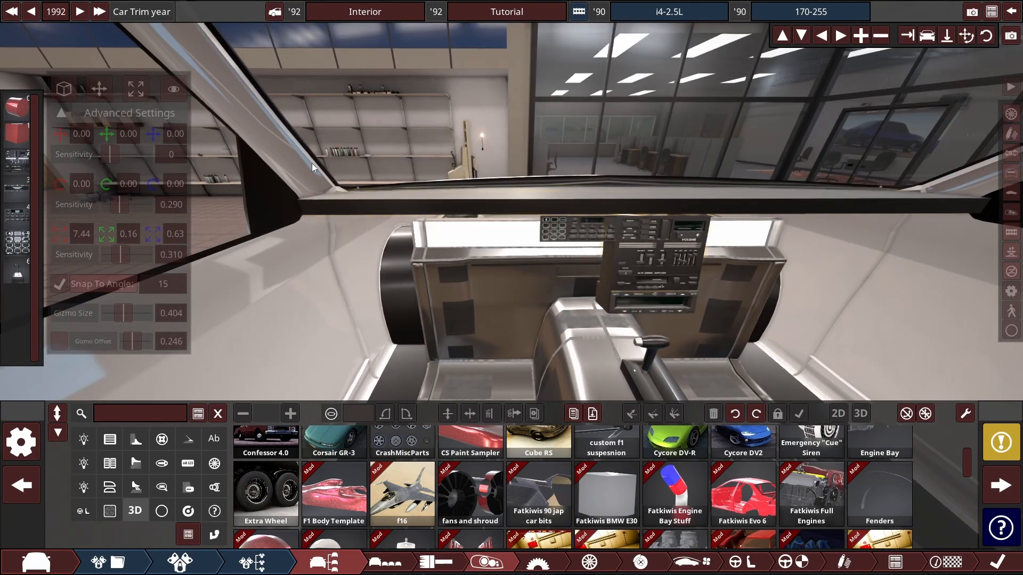
left_click_drag(606, 287, 590, 270)
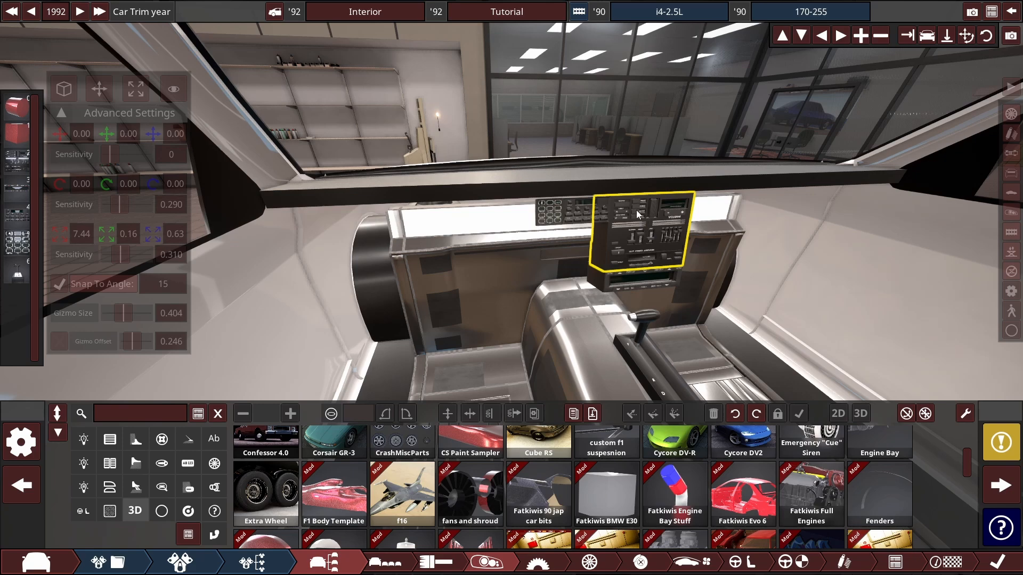
left_click_drag(666, 230, 694, 156)
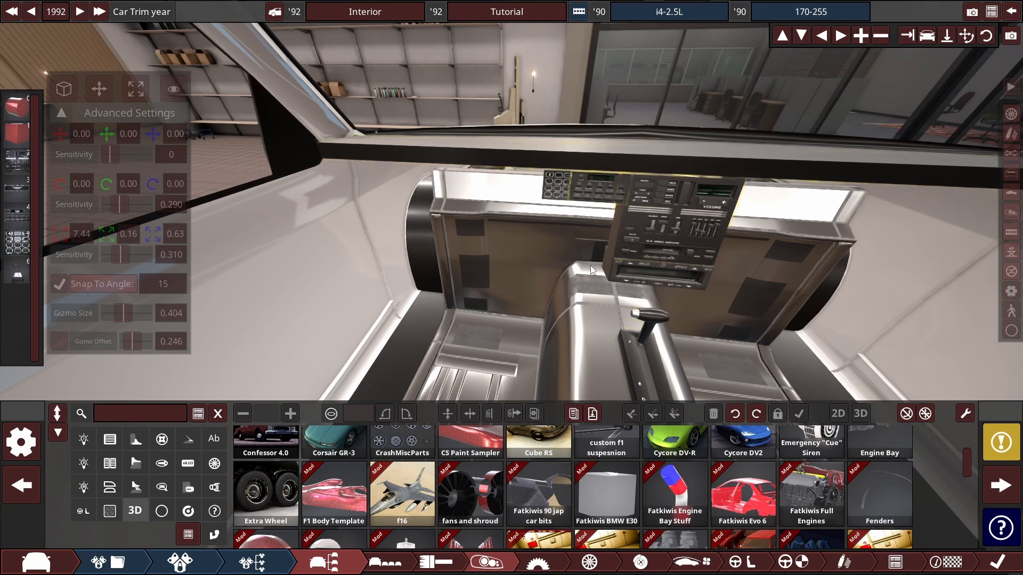
left_click_drag(590, 265, 736, 241)
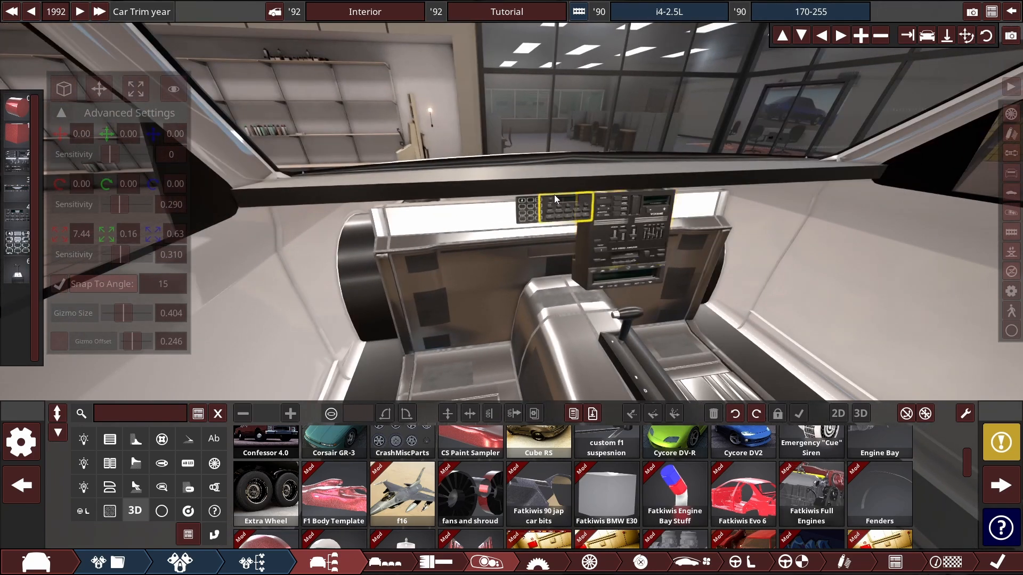
left_click_drag(569, 241, 565, 254)
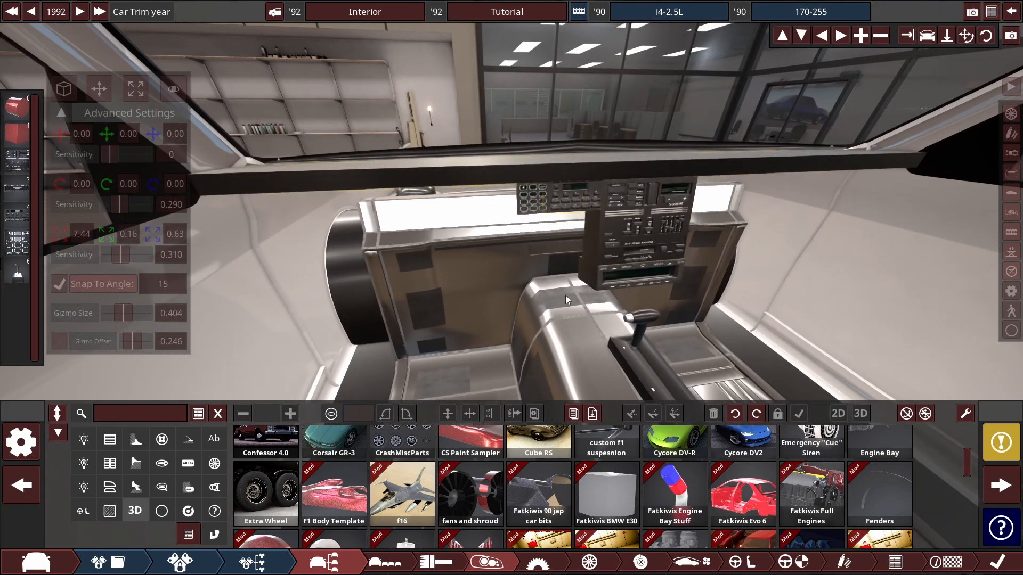
left_click_drag(679, 238, 331, 187)
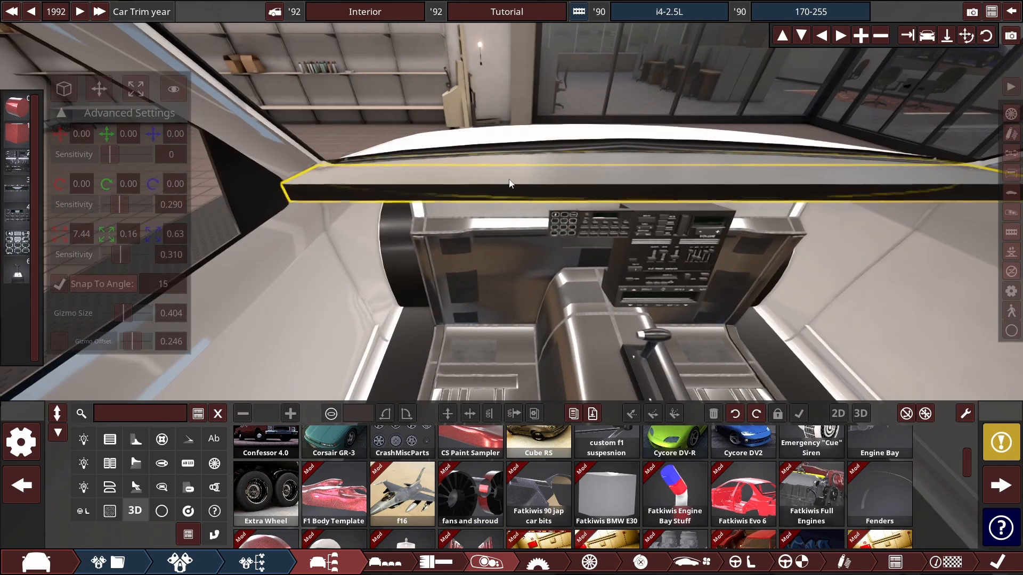
left_click_drag(380, 263, 539, 218)
left_click_drag(665, 275, 687, 213)
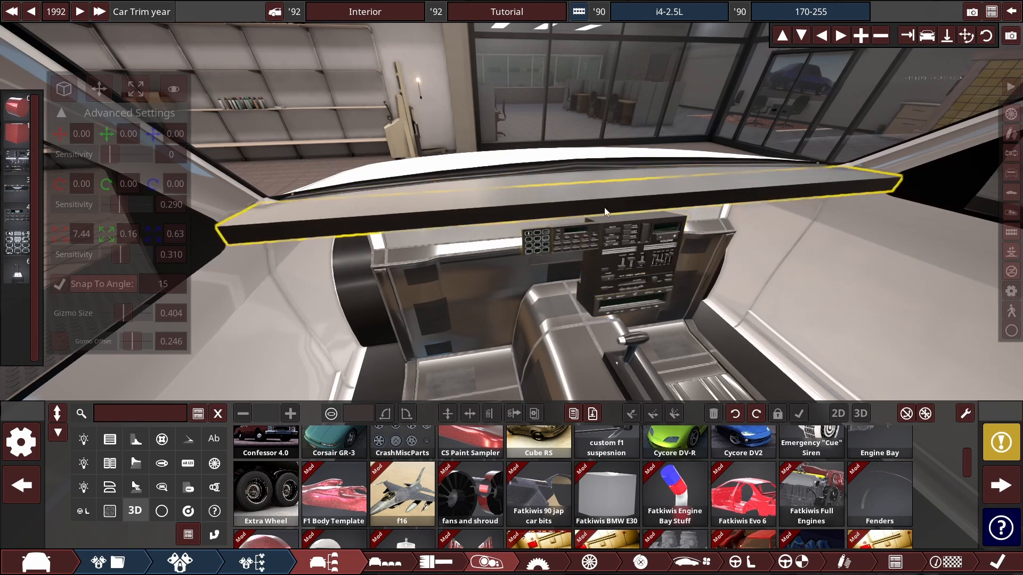
key("a")
key("d")
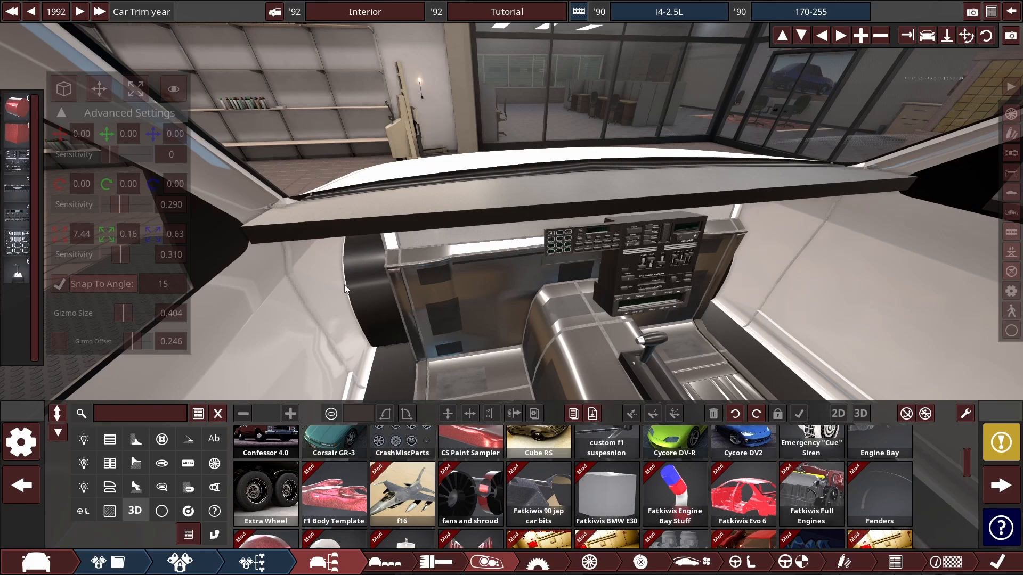
Step: Duplicate the dashboard top, swap the copy to the cylinder shape and shorten it to a red-axis scale of 4.21
left_click_drag(546, 326, 462, 391)
left_click(526, 206)
left_click(471, 518)
left_click_drag(479, 341, 458, 285)
scroll(510, 238, "down", 3)
left_click_drag(458, 285, 385, 285)
left_click(385, 285)
left_click_drag(425, 250, 320, 181)
left_click(548, 245)
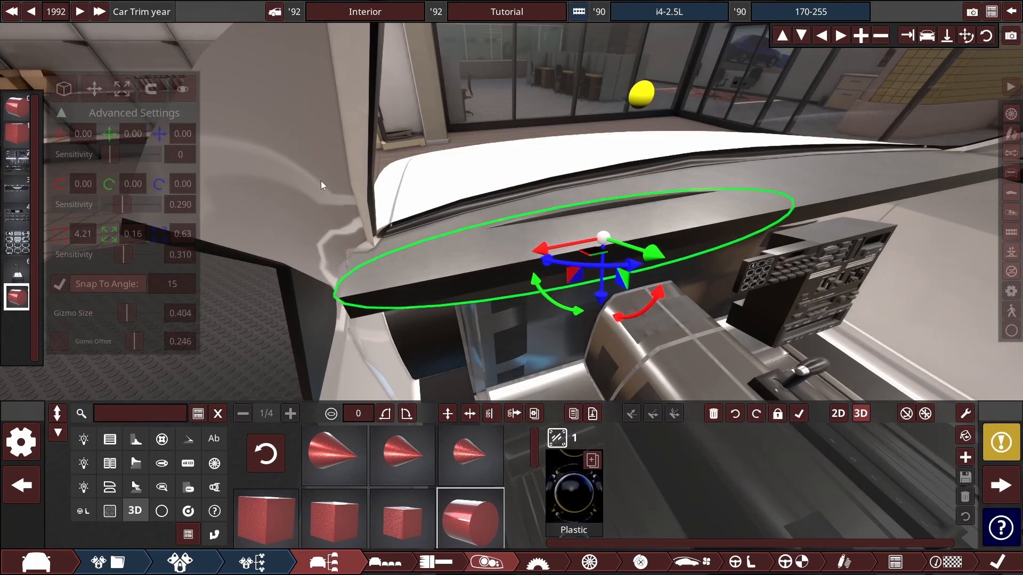
Step: Thicken the cylinder to 1.00 on the green scale axis and reset its orientation by switching to 2D and back to 3D placement
left_click(549, 246)
left_click_drag(661, 258, 561, 263)
scroll(561, 263, "down", 4)
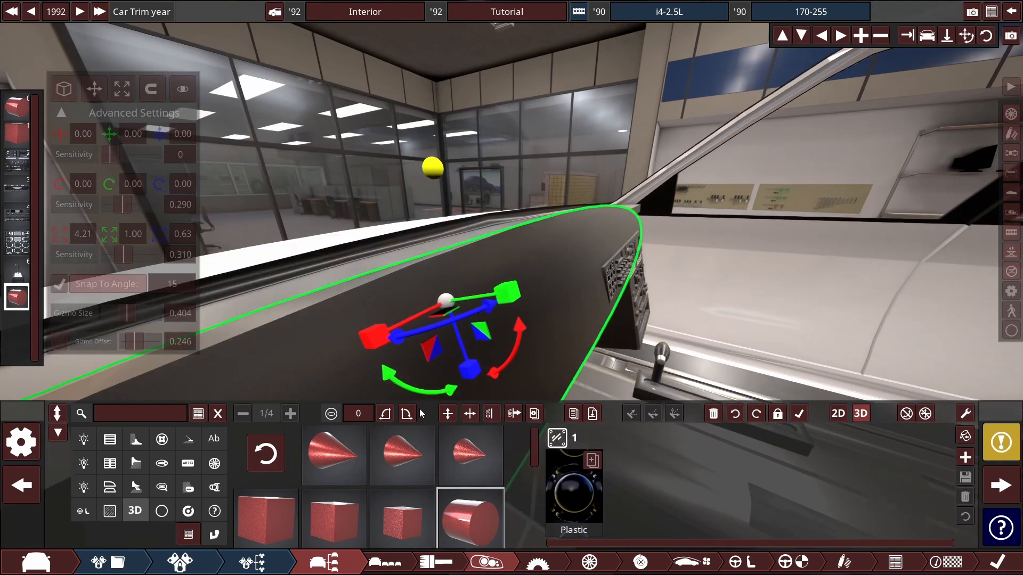
left_click(838, 414)
left_click(861, 413)
left_click(94, 89)
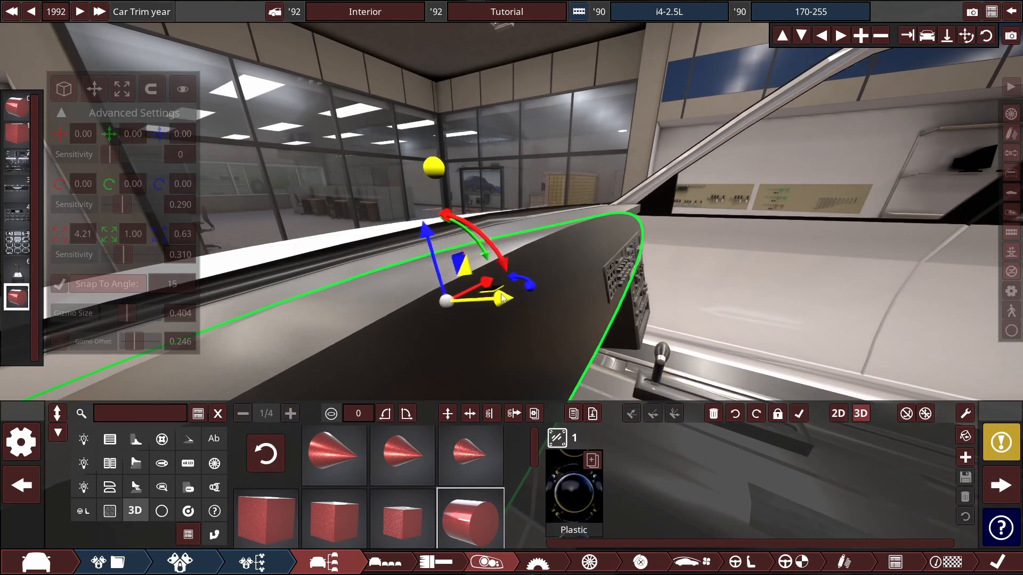
Step: Shift the cylinder along the dashboard edge and swap it to the half-cylinder shape
left_click_drag(501, 294, 482, 297)
left_click_drag(405, 298, 484, 271)
scroll(496, 475, "down", 8)
left_click(402, 517)
left_click_drag(483, 266, 76, 395)
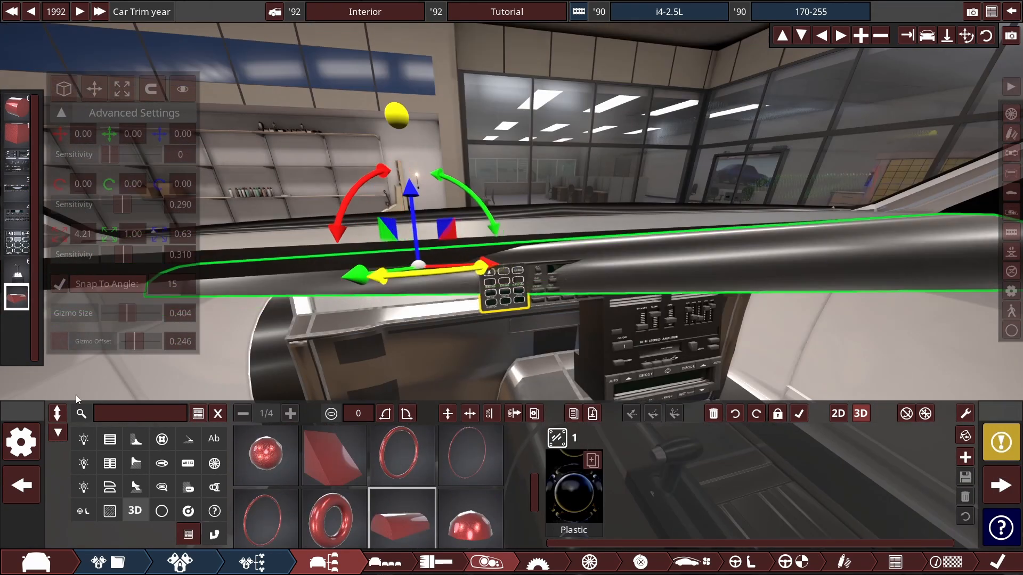
left_click_drag(320, 341, 405, 320)
left_click_drag(516, 271, 400, 64)
left_click_drag(160, 64, 295, 152)
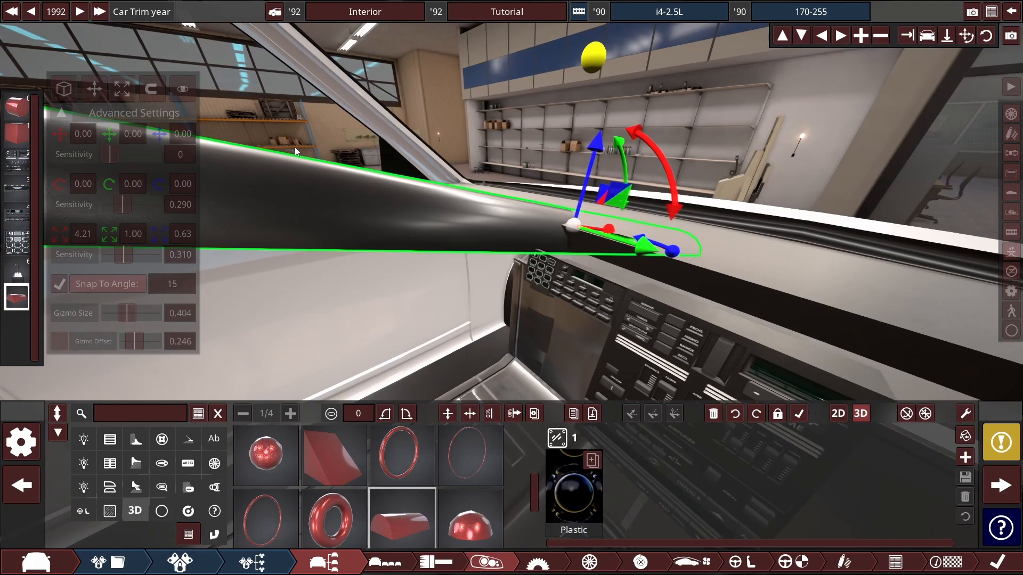
Step: Rescale the half-cylinder to 1.32 red, 4.31 green and 0.85 blue to form a wide, shallow dashboard hood
left_click(122, 89)
left_click_drag(612, 228, 309, 246)
left_click_drag(651, 246, 935, 330)
left_click_drag(599, 139, 613, 128)
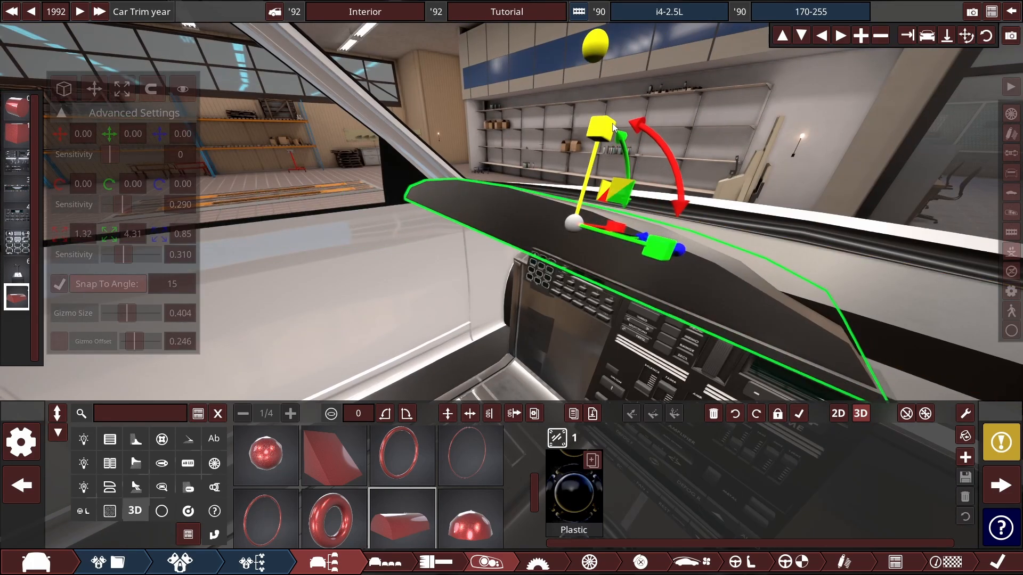
Step: Position the half-cylinder hood on the dashboard above the keypad and radio, and set its blue scale to 0.75
left_click(94, 89)
left_click_drag(319, 160, 419, 167)
left_click_drag(505, 140, 507, 145)
left_click_drag(419, 176, 447, 160)
left_click(514, 229)
left_click_drag(533, 235, 568, 259)
left_click(693, 245)
left_click_drag(236, 276, 258, 271)
left_click_drag(319, 181, 416, 92)
left_click(503, 205)
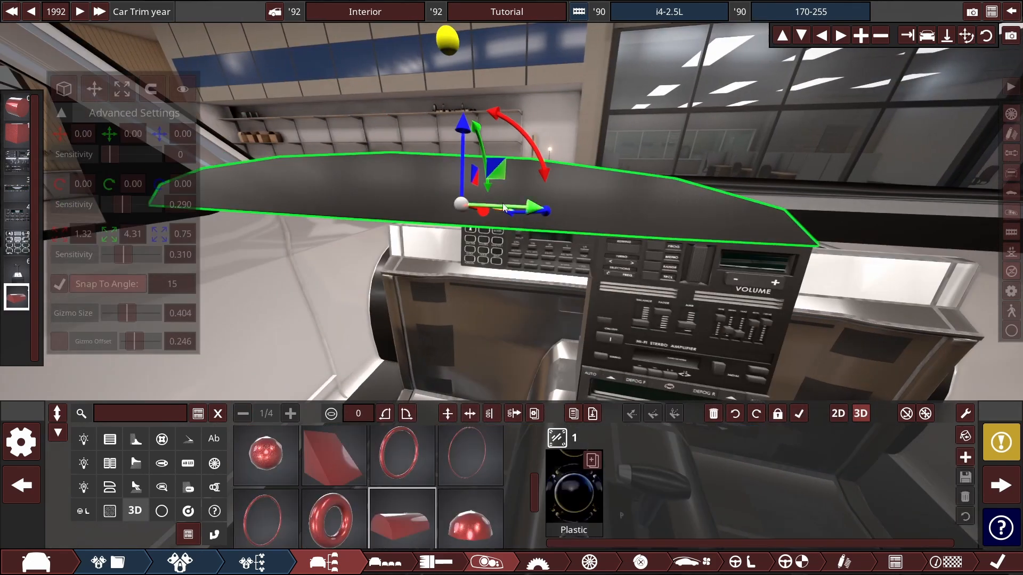
left_click_drag(503, 207, 597, 212)
Step: Set the hood's blue scale to 1.00 and adjust its height over the dashboard top
left_click(122, 89)
left_click_drag(319, 139, 347, 133)
left_click_drag(474, 122, 481, 98)
left_click(94, 89)
left_click_drag(473, 126, 487, 53)
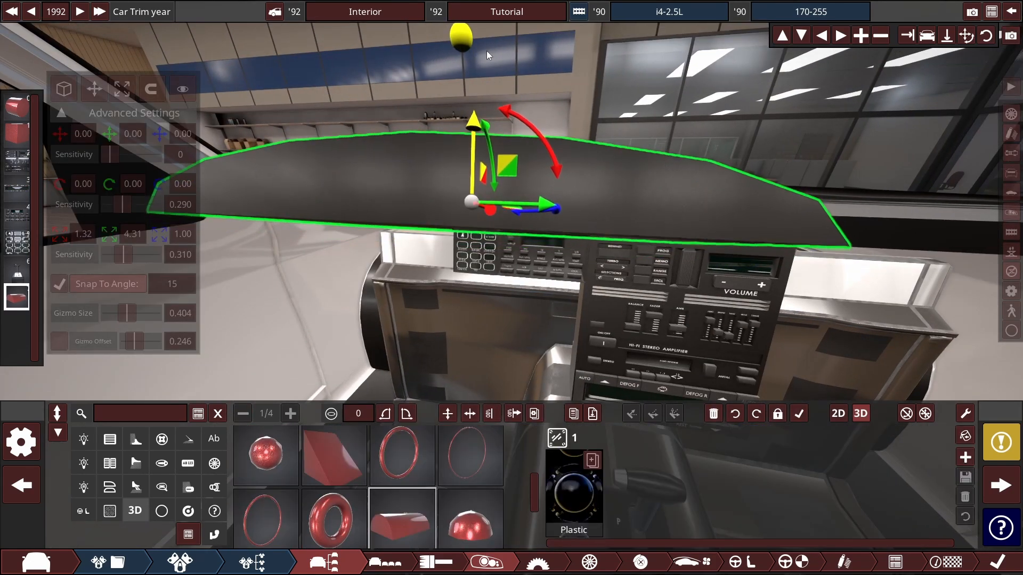
scroll(487, 54, "up", 3)
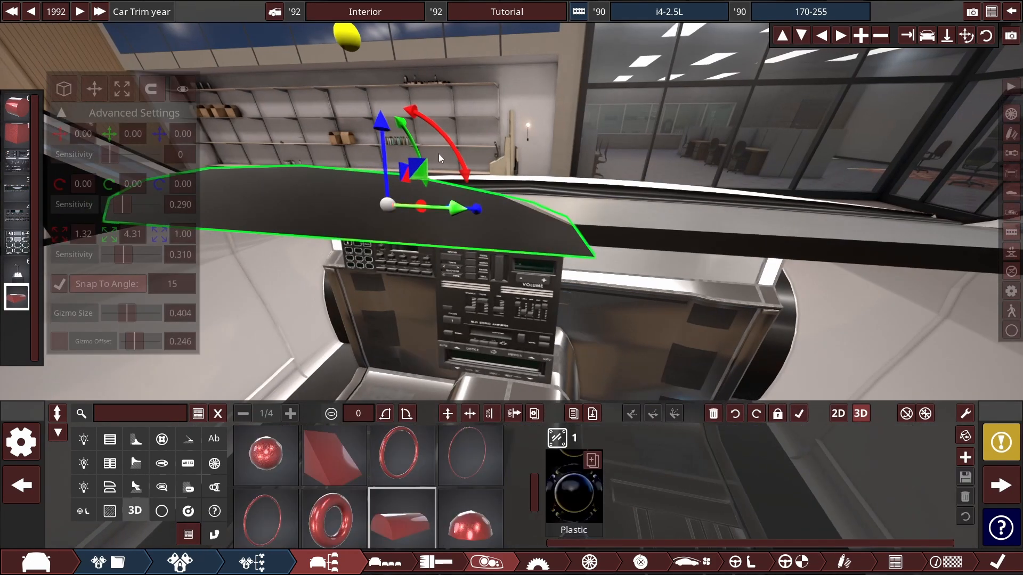
Step: Duplicate the hood, stand the copy upright beside the radio, and set the move sensitivity to 0.180
left_click_drag(439, 153, 530, 235)
left_click_drag(109, 155, 117, 155)
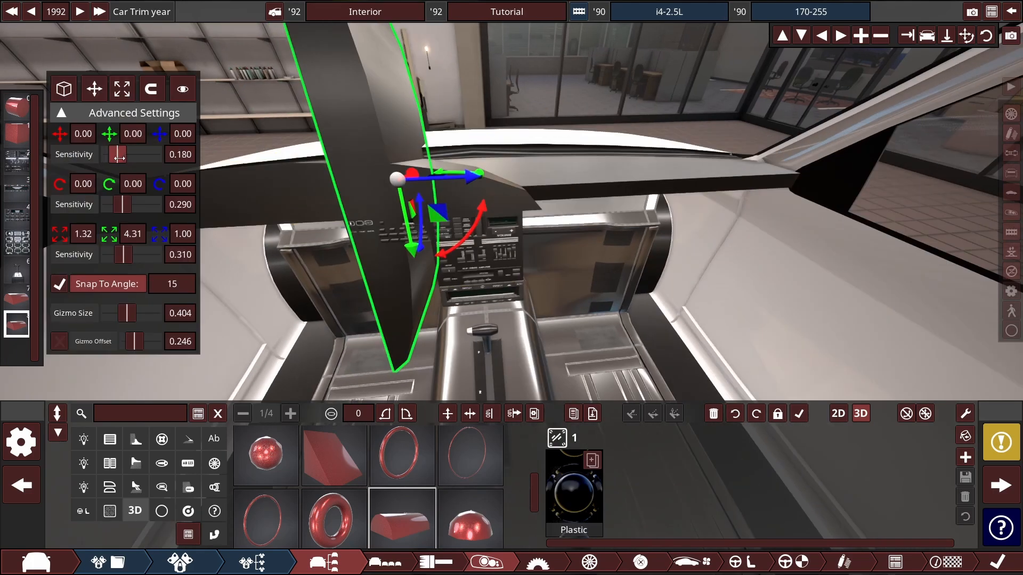
left_click_drag(373, 250, 644, 254)
Step: Reduce the original hood's blue scale to 0.85 and return to move mode
left_click(643, 254)
left_click(122, 89)
left_click_drag(436, 121, 453, 136)
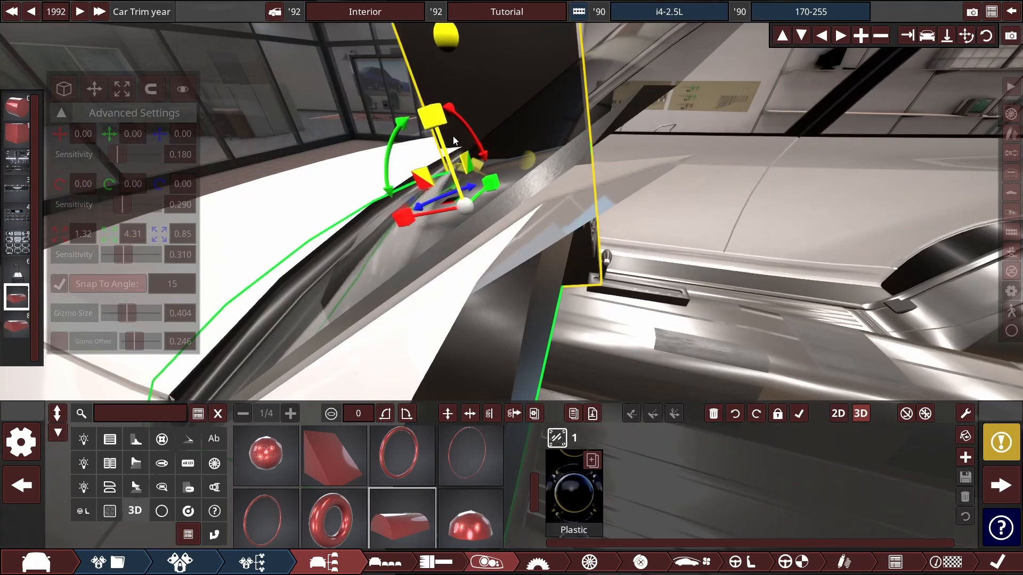
left_click(94, 89)
left_click_drag(410, 107, 511, 159)
Step: Move the upright copy outward and down beside the radio, and shorten it to 3.59 on the green scale axis
left_click(568, 213)
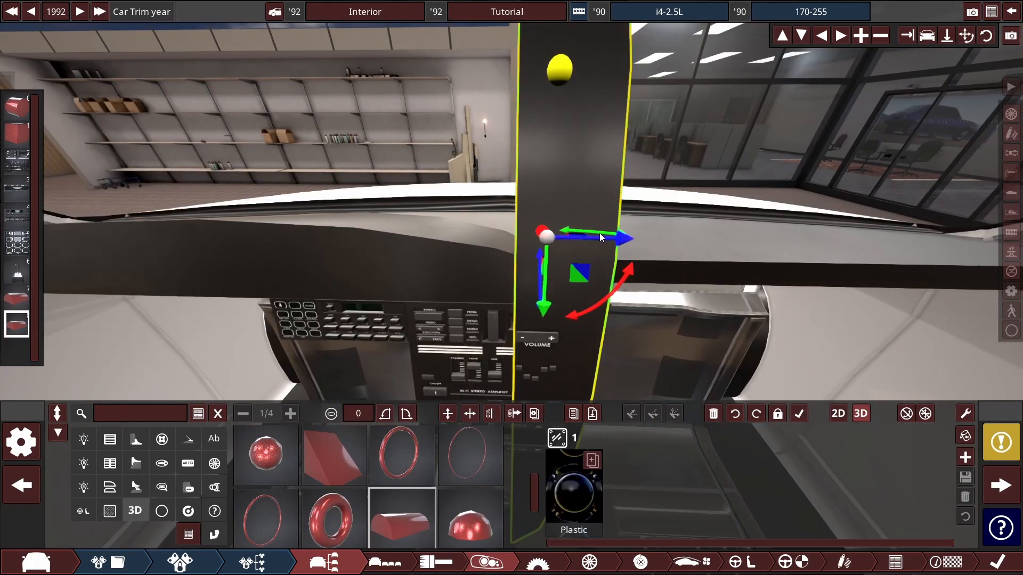
left_click_drag(623, 238, 660, 239)
left_click_drag(596, 287, 579, 376)
left_click(122, 89)
left_click_drag(575, 379, 573, 368)
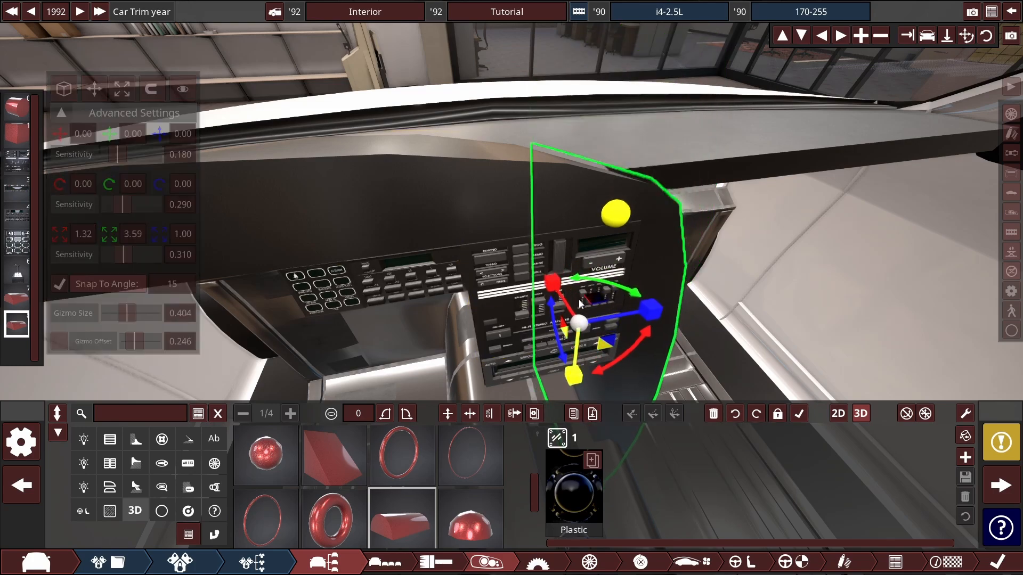
Step: Trim the upright panel's scale and move it against the radio's passenger side, beneath the end of the hood
left_click_drag(573, 298, 512, 181)
left_click(496, 256)
left_click_drag(580, 366, 589, 369)
left_click(90, 94)
left_click_drag(602, 197, 559, 213)
left_click(496, 230)
left_click(122, 89)
left_click_drag(589, 273, 596, 273)
left_click_drag(508, 316, 507, 315)
left_click_drag(507, 315, 534, 205)
left_click_drag(571, 308, 522, 312)
key("space")
Step: Nudge the upright panel into line with the hood and check the joint from both sides
left_click_drag(559, 214, 576, 133)
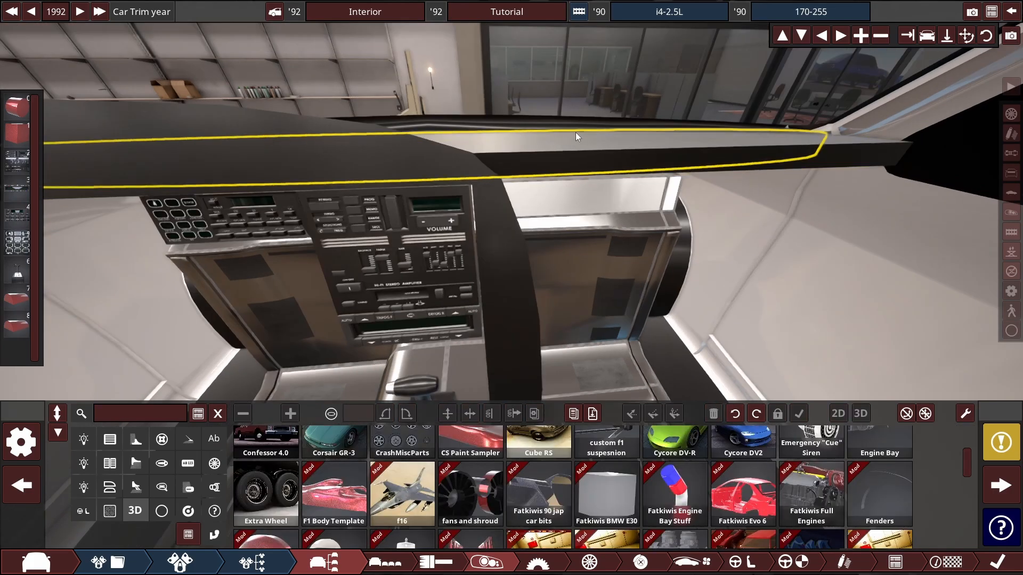
left_click(479, 224)
left_click_drag(571, 322, 578, 321)
left_click_drag(554, 229, 511, 224)
left_click(411, 239)
key("space")
left_click_drag(523, 330, 523, 328)
left_click_drag(560, 229, 576, 105)
left_click(485, 229)
scroll(484, 229, "up", 3)
scroll(334, 150, "down", 3)
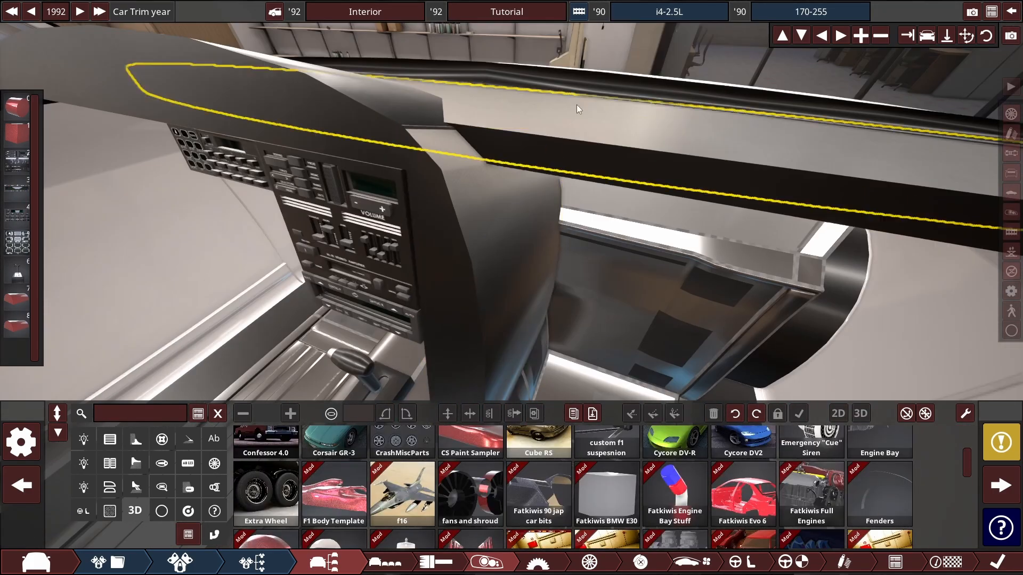
Step: Fine-tune the fit of the curved upright panel alongside the radio and climate panel
left_click(508, 229)
left_click(517, 318)
left_click(517, 318)
left_click_drag(579, 353, 581, 354)
left_click_drag(591, 250, 624, 256)
scroll(624, 257, "up", 3)
Step: Duplicate the curved upright panel and swap the copy to the cube shape
left_click(544, 239)
left_click_drag(612, 299, 603, 299, "ctrl")
scroll(283, 524, "up", 5)
left_click(282, 524)
Step: Rescale the cube to 2.17 red, 3.53 green and 0.09 blue, and place it between the centre stack and the curved panel
left_click_drag(618, 251, 522, 330)
left_click_drag(586, 224, 613, 266)
left_click_drag(509, 325, 495, 326)
left_click_drag(586, 240, 453, 277)
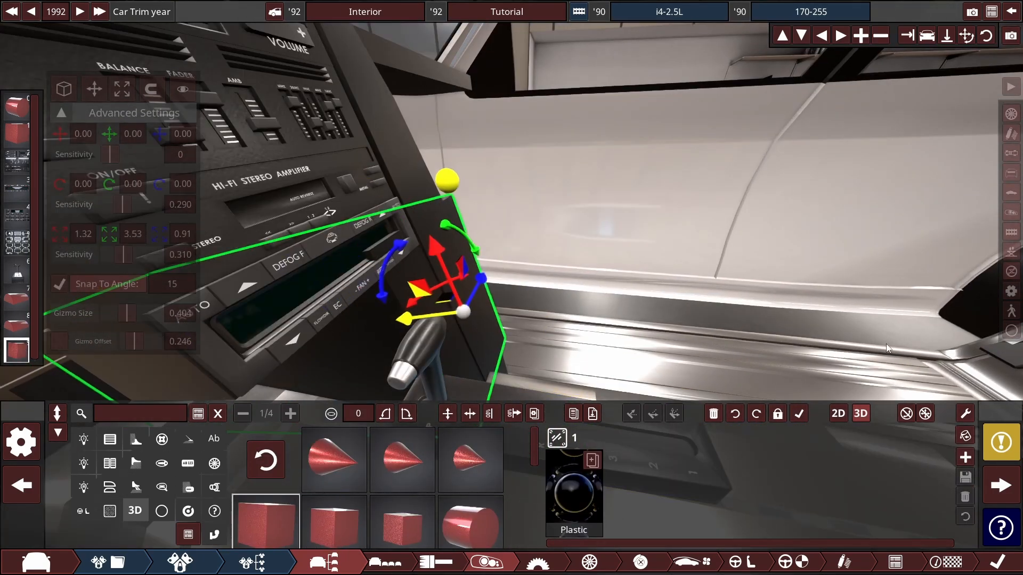
left_click_drag(426, 319, 418, 321)
left_click_drag(479, 256, 506, 250)
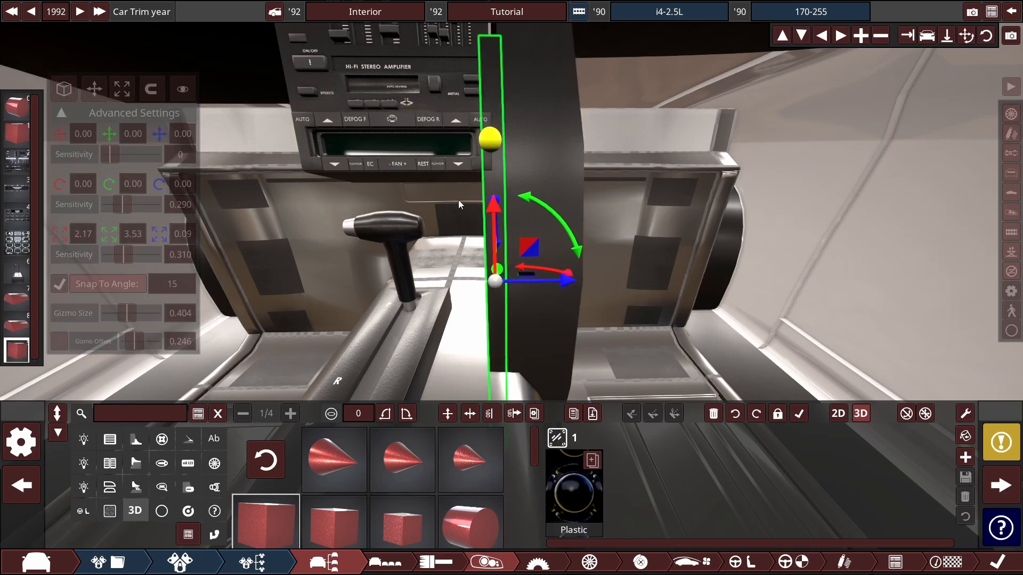
mouse_move(459, 205)
left_mouse_down()
mouse_move(421, 229)
mouse_move(451, 215)
left_mouse_up()
Step: Select the radio and nudge its depth and height to fit against the adjoining side panel
left_click(725, 142)
left_click_drag(724, 142, 762, 140)
left_click(475, 228)
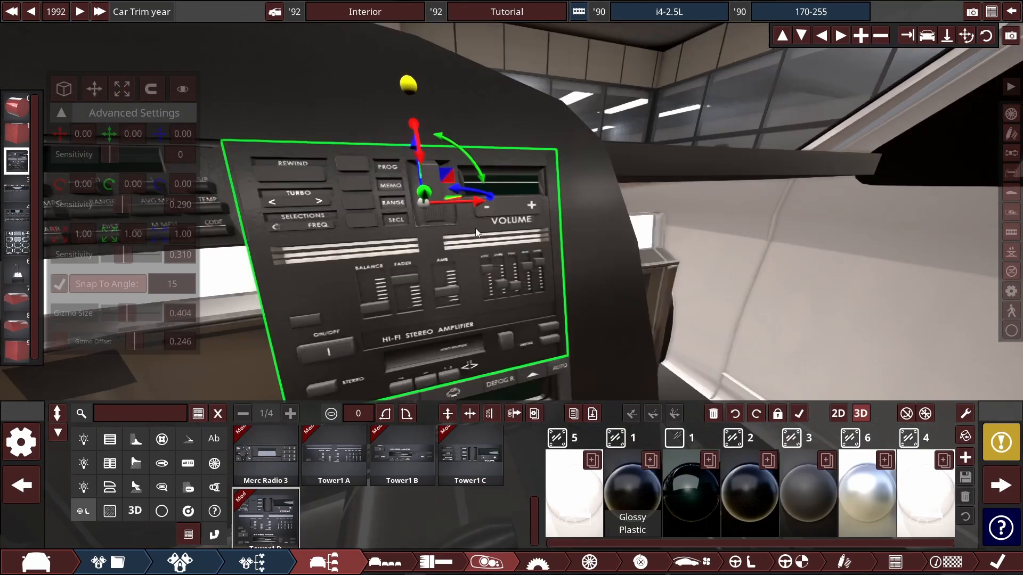
left_click(514, 224)
left_click(465, 183)
left_click_drag(639, 213, 564, 186)
left_click_drag(516, 162, 516, 168)
left_click_drag(566, 204, 570, 203)
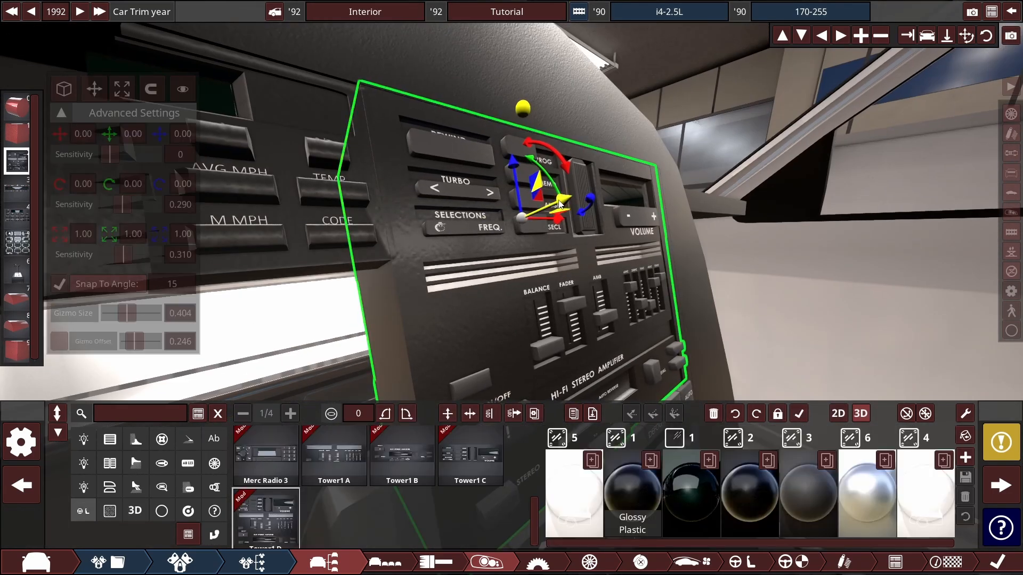
Step: Select the climate control panel and nudge its height and depth so it sits flush below the radio
left_click(619, 165)
scroll(619, 165, "down", 3)
left_click_drag(619, 164, 554, 240)
left_click(508, 315)
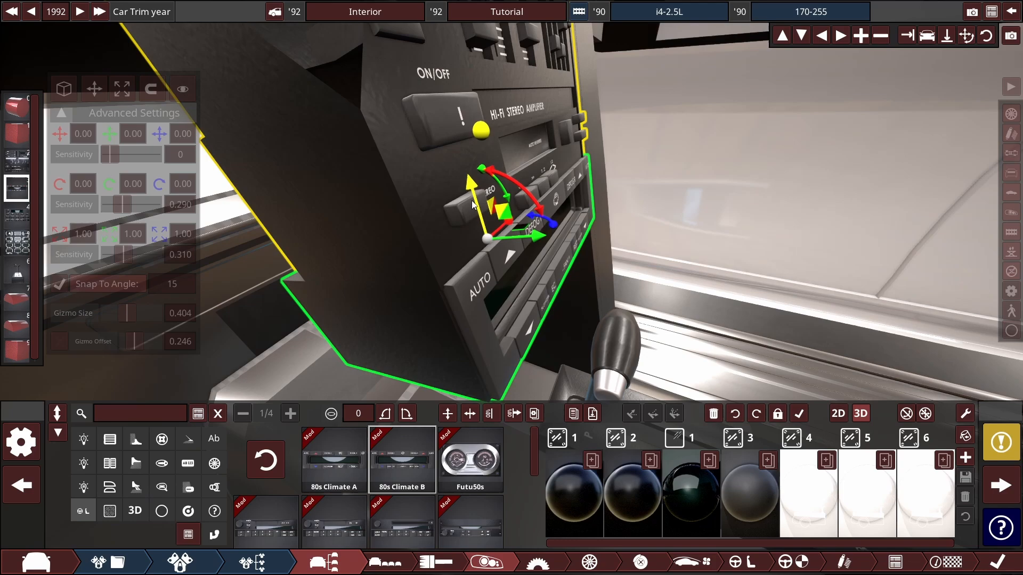
left_click_drag(472, 205, 470, 200)
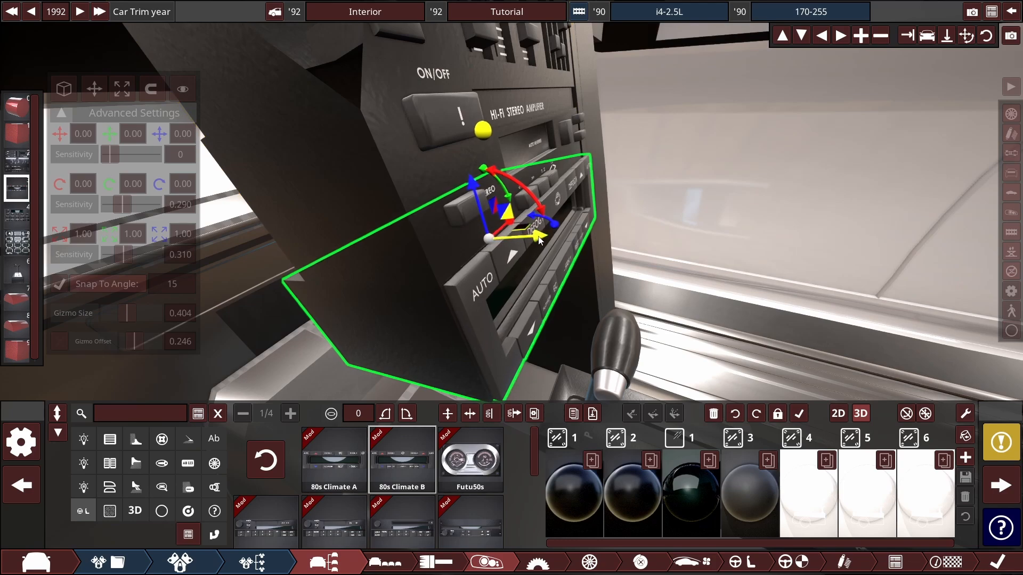
left_click_drag(538, 235, 291, 193)
Step: Examine how the radio, climate panel and trip computer meet the curved side panels of the centre stack
left_click(410, 264)
left_click_drag(522, 213, 461, 368)
left_click_drag(461, 367, 465, 372)
left_click(546, 85)
left_click_drag(546, 85, 628, 176)
scroll(629, 177, "down", 2)
left_click_drag(509, 310, 444, 279)
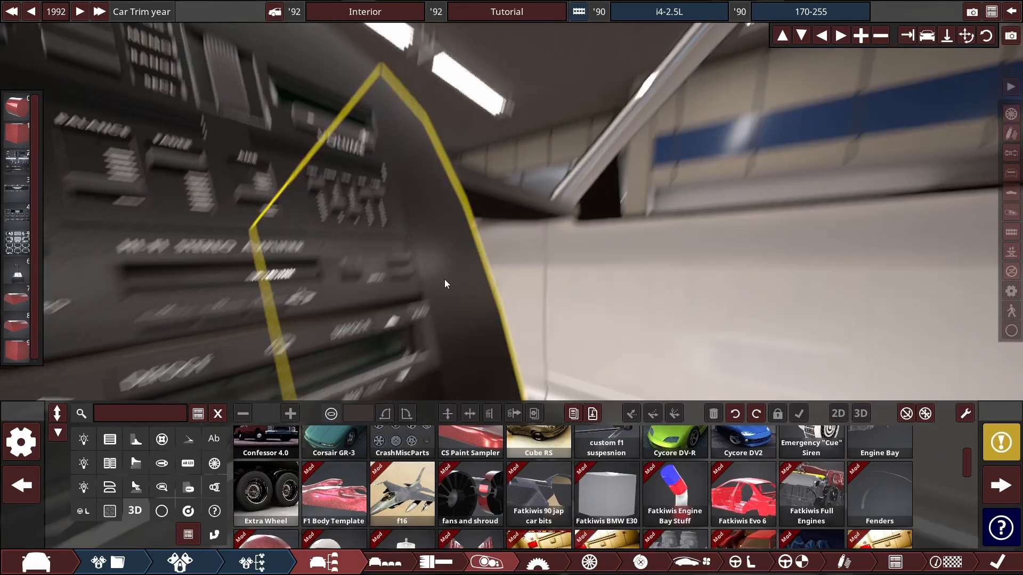
left_click(444, 279)
Step: Select the thin upright cube on the open side of the centre stack and rescale it along its red axis
left_click(459, 347)
left_click_drag(459, 348, 482, 145)
left_click(440, 234)
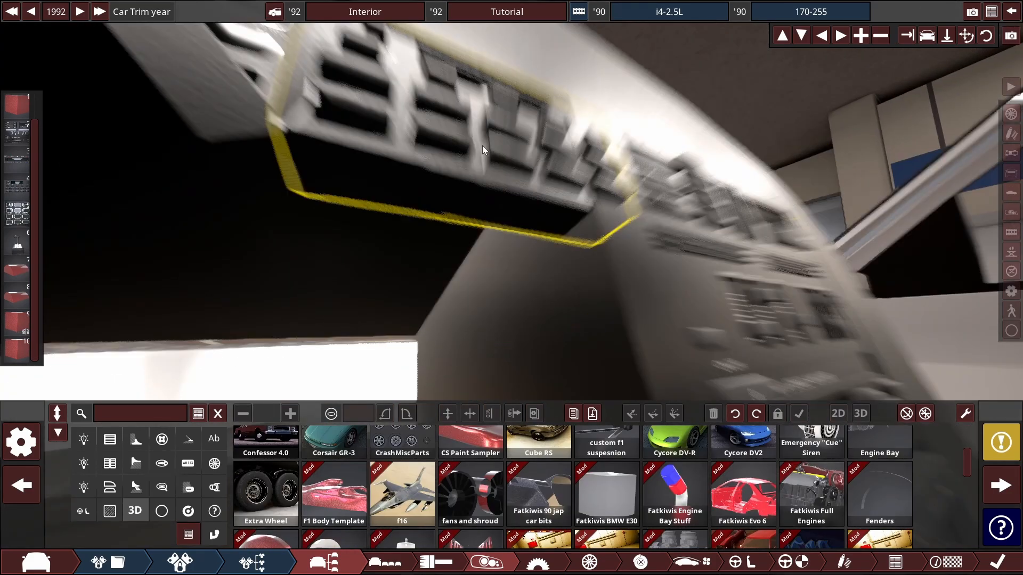
left_click(481, 146)
left_click_drag(730, 95, 609, 273)
left_click(609, 273)
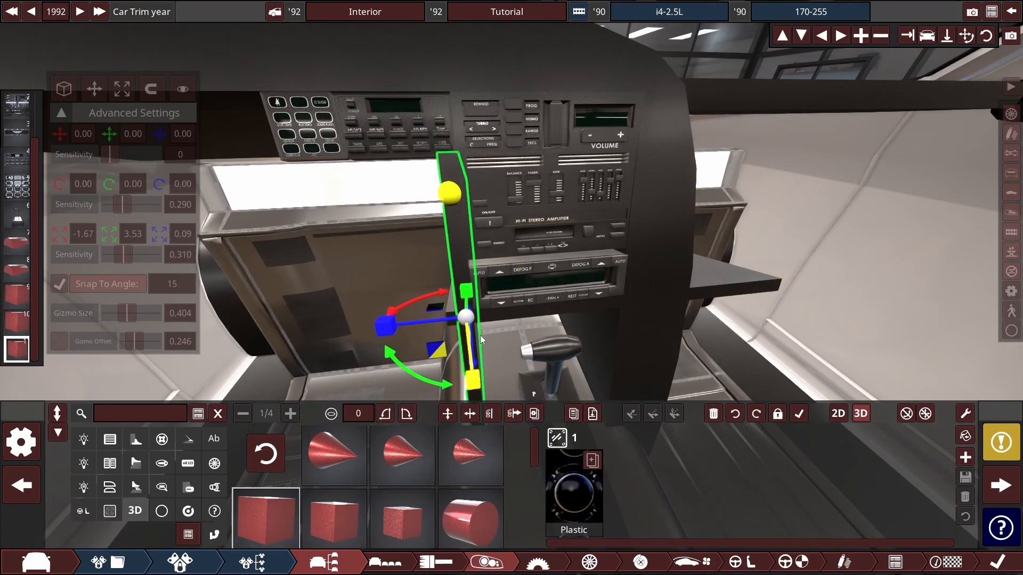
left_click_drag(480, 335, 516, 289)
Step: Rescale and position the thin horizontal cube across the centre stack near the climate panel, undoing the last change
left_click(679, 78)
left_click(656, 351)
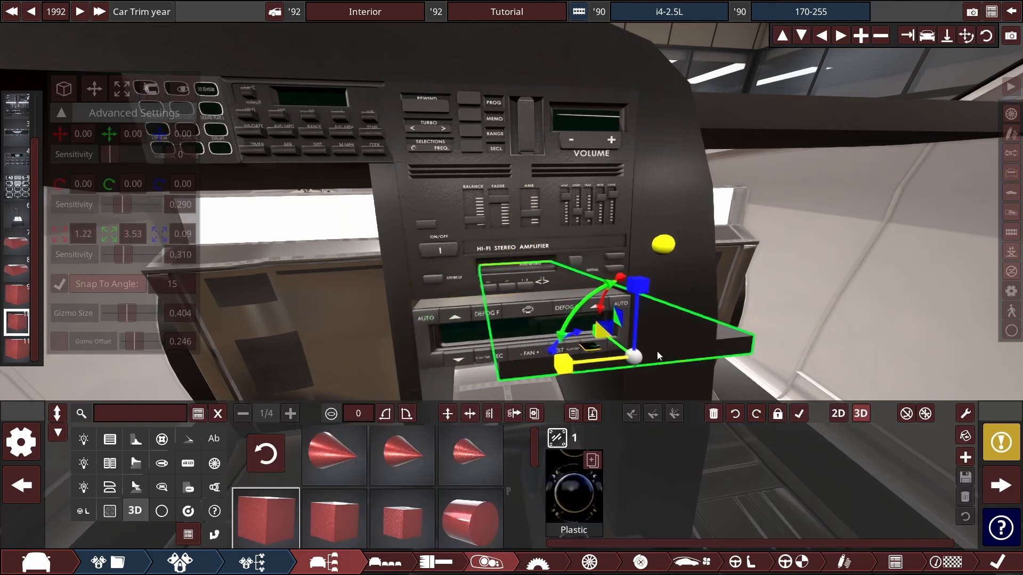
left_click_drag(657, 351, 346, 362)
left_click_drag(587, 293, 536, 334)
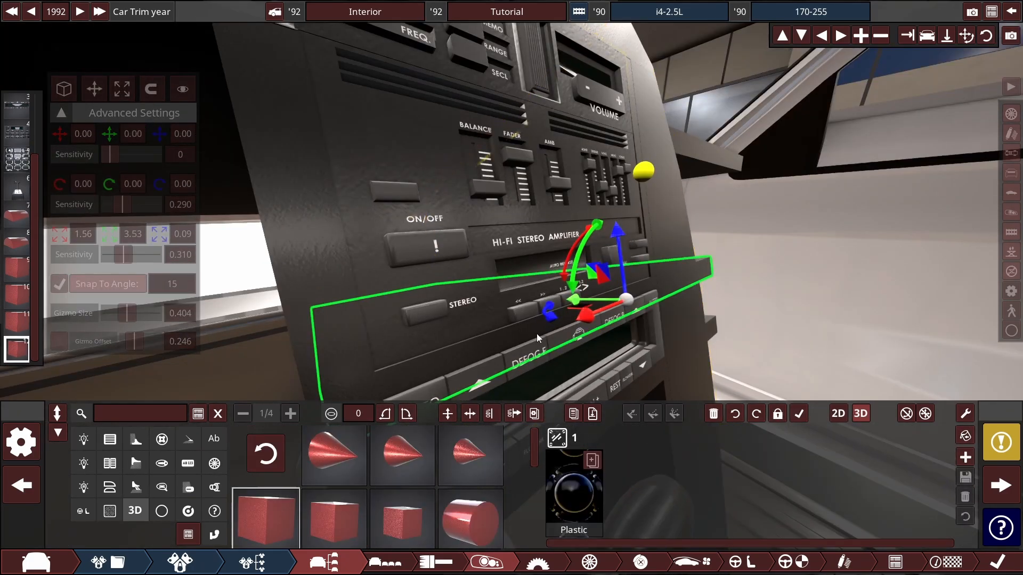
left_click(741, 419)
Step: Tilt the radio slightly, with angle snapping off, to follow the slope of the side panels
left_click_drag(538, 205, 511, 171)
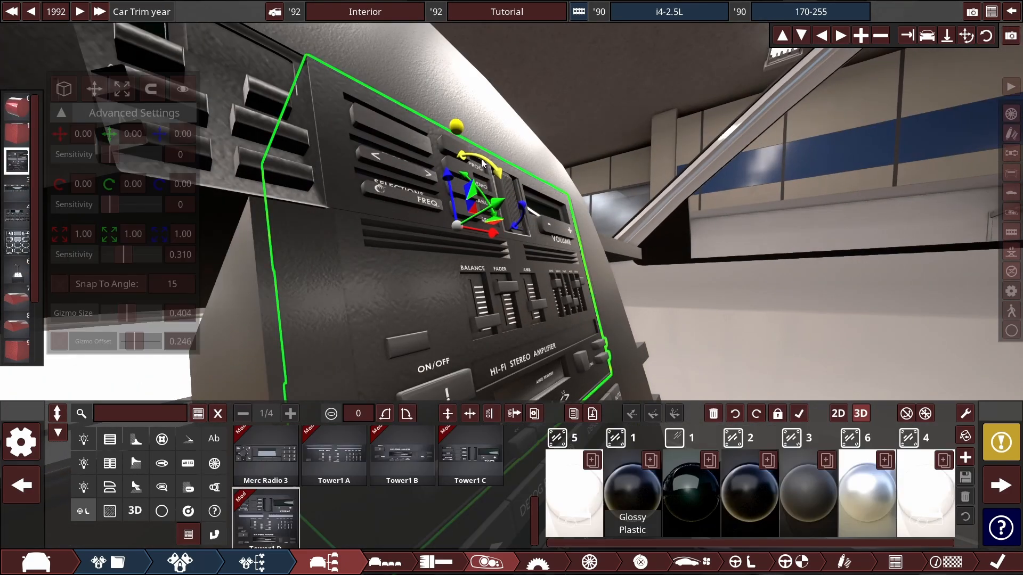
left_click(596, 138)
left_click(545, 251)
left_click(594, 131)
left_click(691, 68)
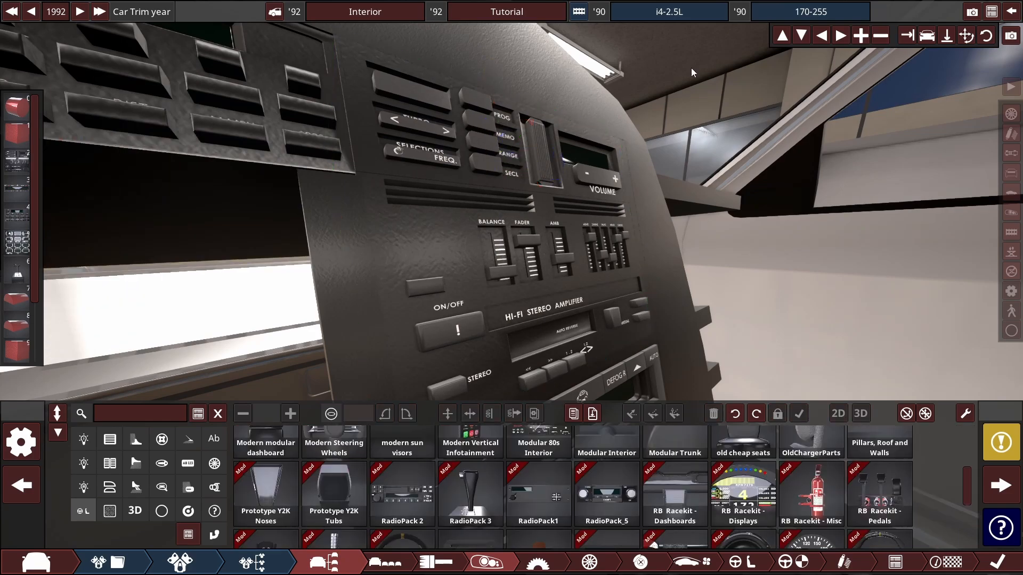
Step: Fine-tune the radio's tilt and position until its face lies evenly between the side panels
left_click_drag(692, 68, 308, 258)
scroll(308, 258, "up", 5)
left_click(437, 269)
left_click_drag(437, 269, 667, 137)
left_click(122, 89)
left_click(94, 89)
left_click(434, 274)
left_click(398, 174)
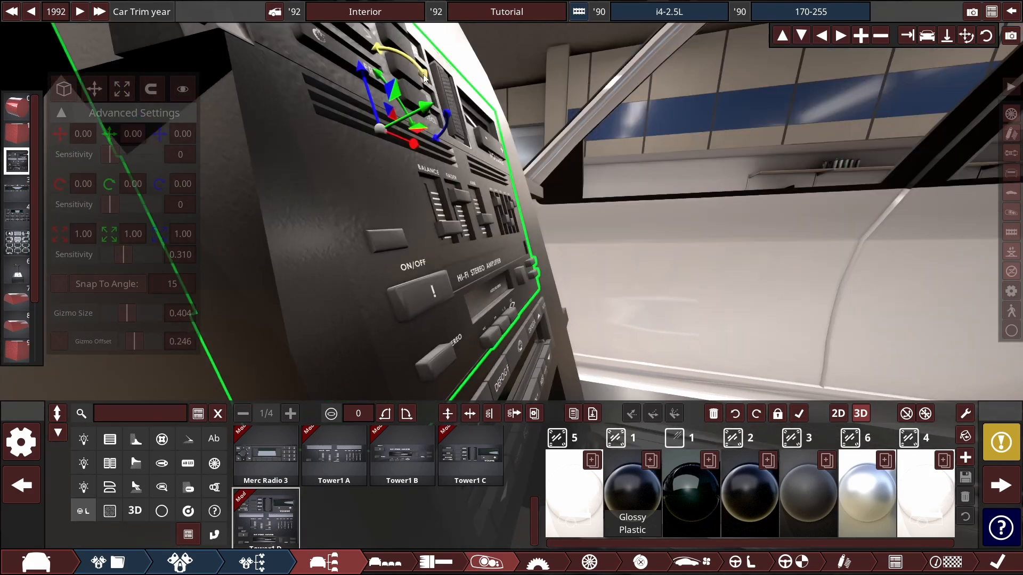
left_click(479, 104)
Step: Clone the Plastic material from the car's materials and assign Plastic Clone to the radio's main surface
left_click_drag(480, 104, 362, 240)
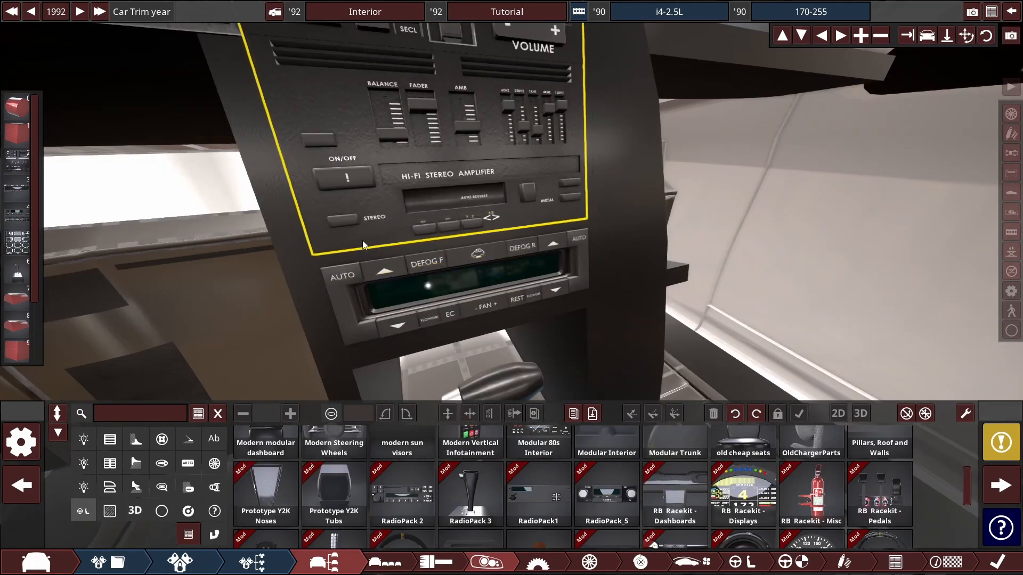
left_click(362, 243)
left_click(422, 224)
scroll(422, 224, "down", 3)
left_click(573, 492)
left_click(363, 428)
left_click(885, 445)
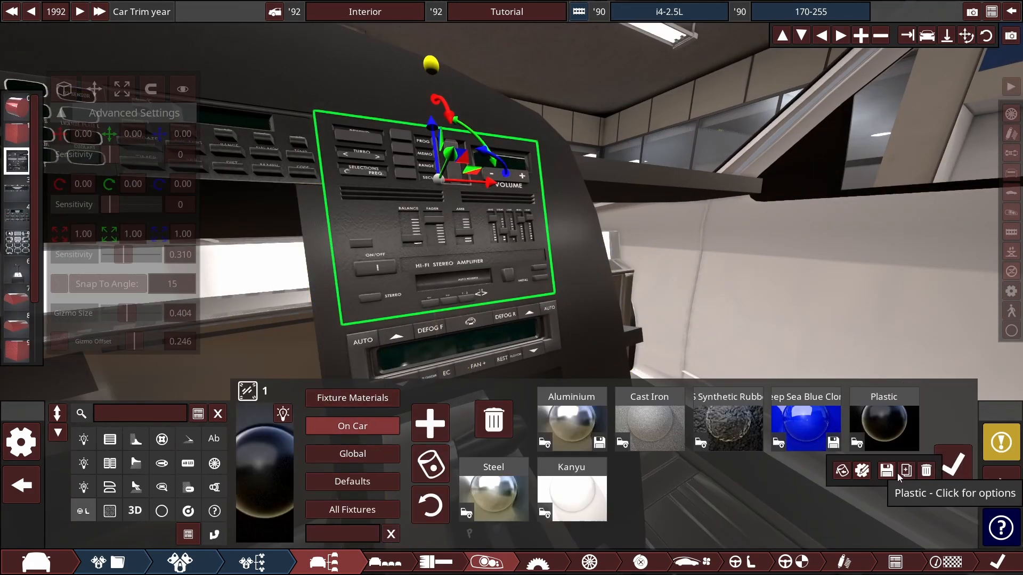
left_click(906, 475)
left_click(310, 389)
scroll(740, 463, "down", 5)
left_click(902, 423)
left_click(953, 465)
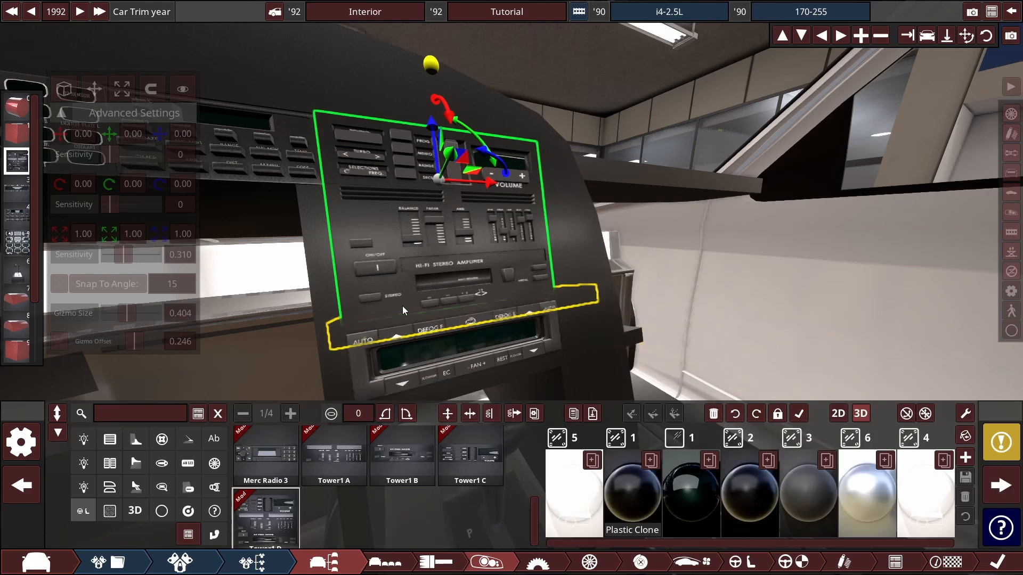
Step: Select the thin horizontal cube between the radio and climate panel and adjust its angle to match the stack
left_click(326, 267)
left_click(573, 492)
left_click_drag(740, 245, 479, 235)
left_click(480, 234)
left_click_drag(314, 248, 522, 281)
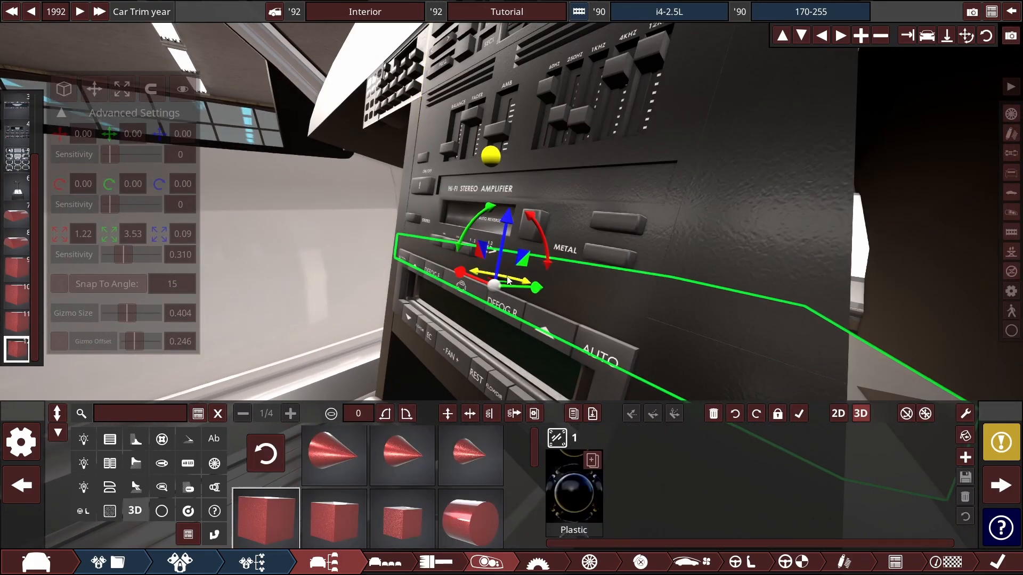
left_click_drag(423, 292, 712, 354)
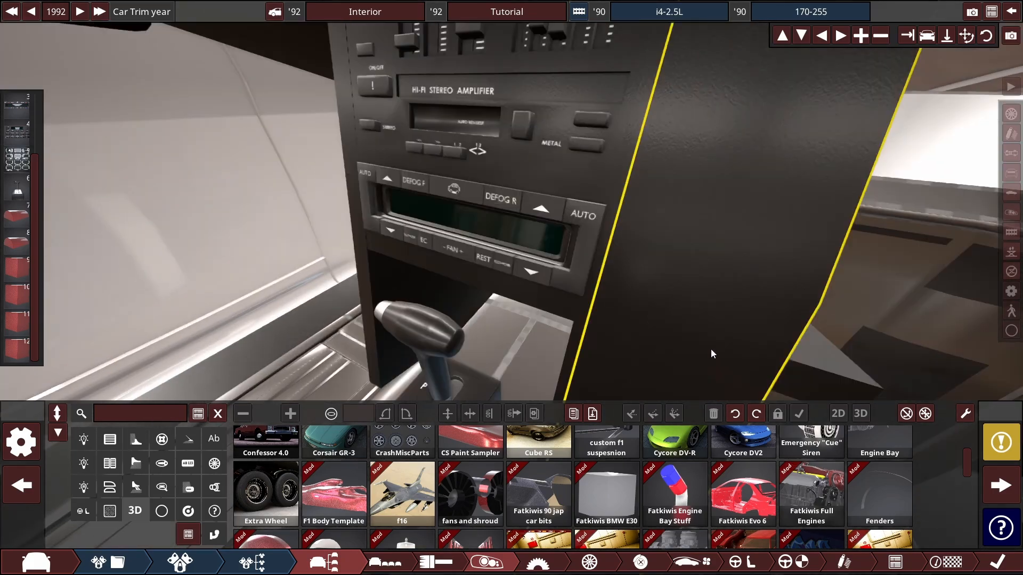
left_click(407, 286)
left_click_drag(346, 214, 333, 443)
left_click_drag(298, 266, 530, 156)
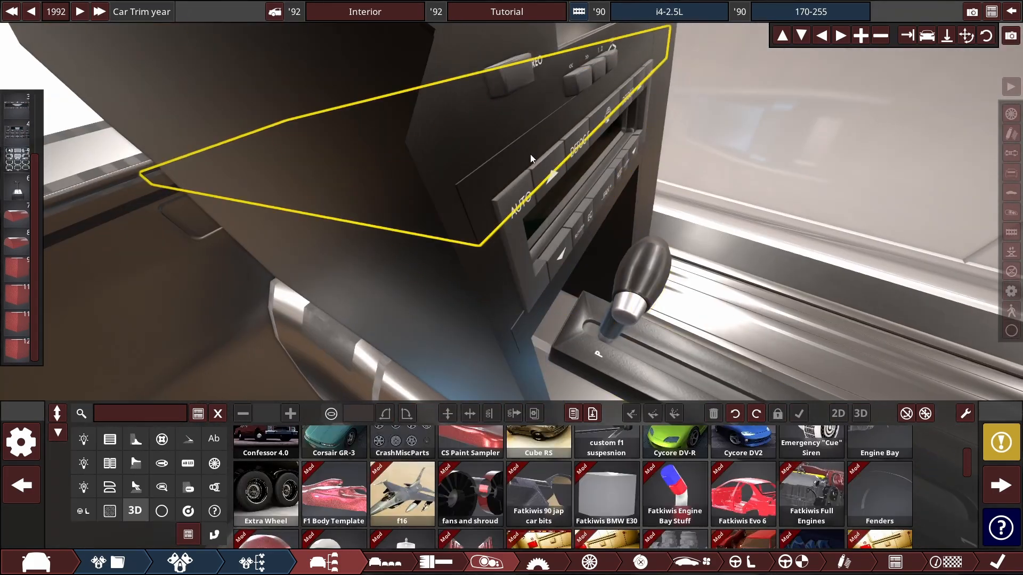
Step: Rescale the horizontal cube between the radio and climate panel to 1.01 red so it spans the side panels
left_click(531, 155)
left_click_drag(592, 116, 462, 210)
left_click(798, 179)
left_click(563, 205)
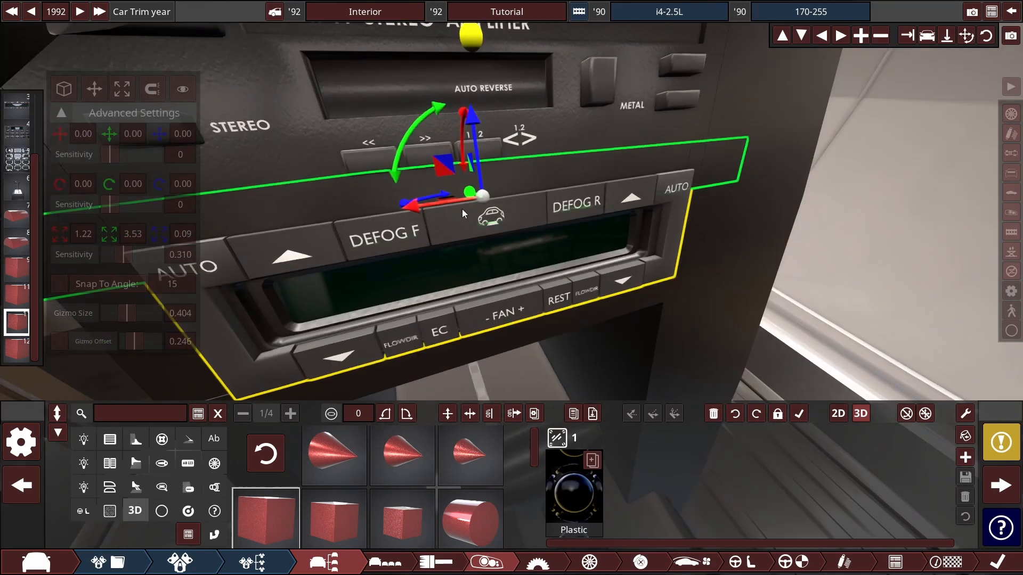
left_click_drag(529, 200, 573, 206)
left_click(525, 334)
left_click_drag(519, 228, 501, 224)
left_click(501, 224)
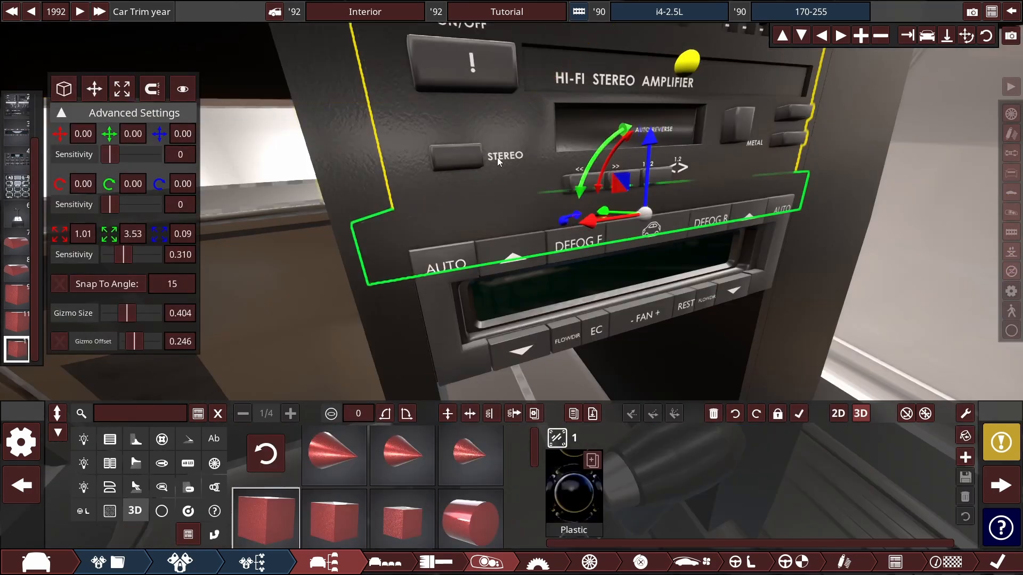
Step: Refine the placement of the horizontal cube above the climate panel and delete the surplus cube
left_click(634, 341)
left_click_drag(640, 277, 688, 258)
left_click(647, 213)
left_click_drag(612, 171, 459, 175)
left_click_drag(459, 175, 740, 219)
left_click(477, 213)
key("Delete")
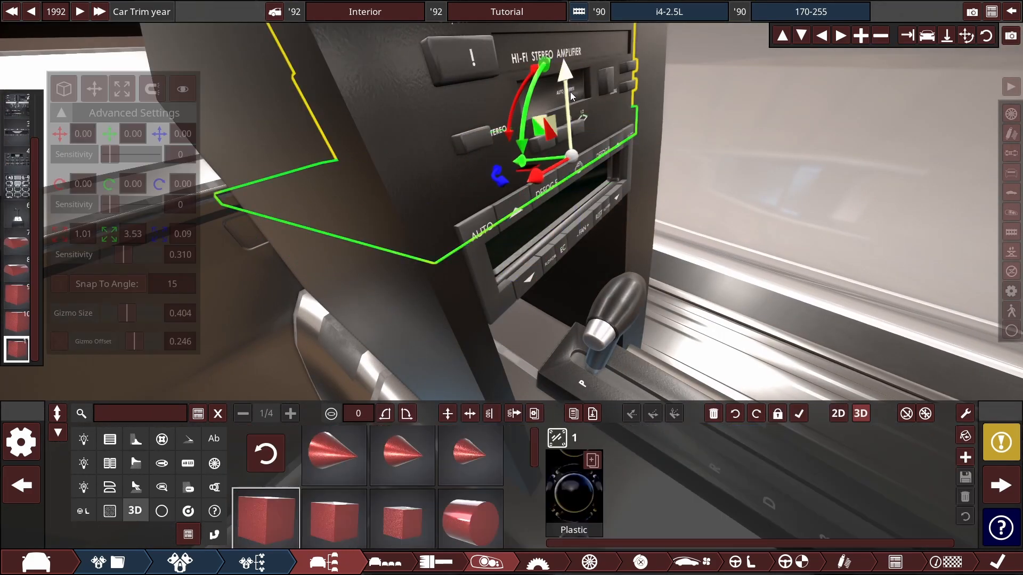
Step: Place a thin cube scaled 1.01 red, 1.57 green and 0.09 blue directly below the climate panel
left_click_drag(570, 91, 635, 90)
scroll(607, 213, "up", 3)
left_click(604, 240)
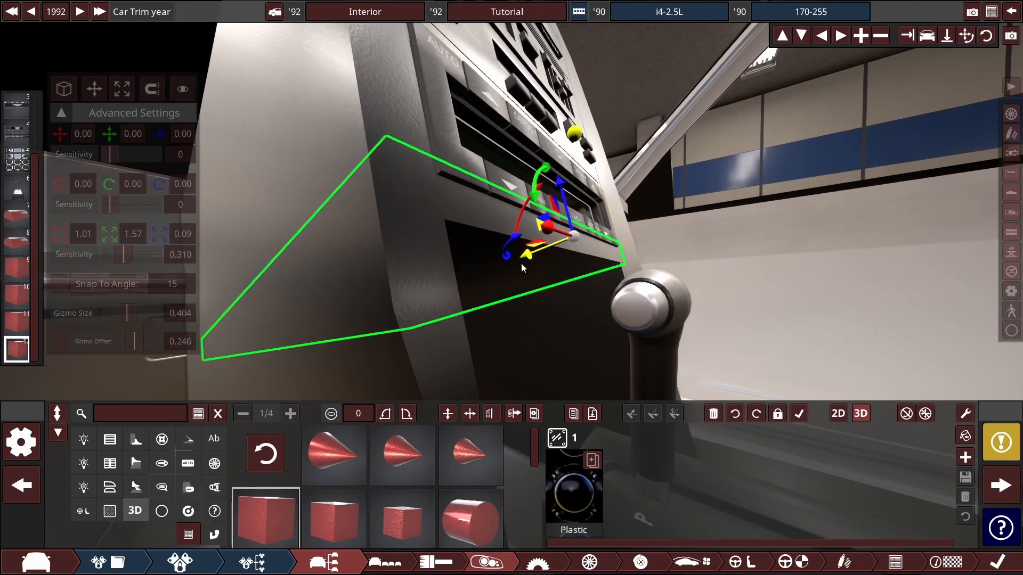
left_click_drag(554, 226, 472, 267)
left_click(495, 261)
left_click(472, 268)
left_click(559, 239)
Step: Duplicate a thin cube, enable angle snapping, and move the copy towards the trip computer with raised move sensitivity
key("ctrl+c")
key("ctrl+v")
left_click(59, 284)
left_click_drag(541, 349, 520, 293)
left_click(152, 90)
left_click_drag(110, 154, 130, 154)
left_click_drag(522, 295, 464, 296)
left_click_drag(446, 239, 415, 80)
left_click_drag(130, 154, 110, 155)
Step: Rescale the copied cube to -0.88 red and fit it along the lower edge of the trip computer
left_click(122, 89)
left_click_drag(219, 184, 368, 155)
left_click(94, 89)
left_click_drag(458, 133, 469, 272)
left_click_drag(411, 195, 410, 182)
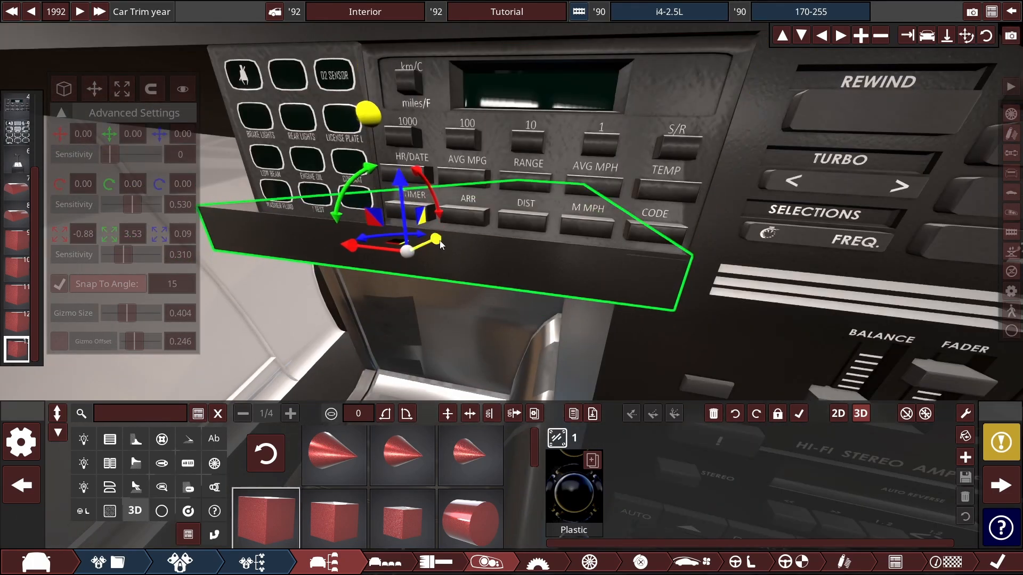
left_click_drag(440, 244, 438, 245)
left_click_drag(440, 246, 367, 244)
Step: Reduce the cube under the trip computer to -0.80 on its red axis
scroll(373, 243, "down", 5)
left_click_drag(373, 242, 459, 314)
left_click(577, 88)
left_click(503, 302)
scroll(503, 302, "up", 5)
left_click(121, 89)
left_click_drag(395, 309, 408, 310)
Step: Shift the cube under the trip computer sideways to align it with the switch cluster and centre stack
left_click_drag(559, 117, 739, 96)
left_click(512, 269)
left_click(94, 89)
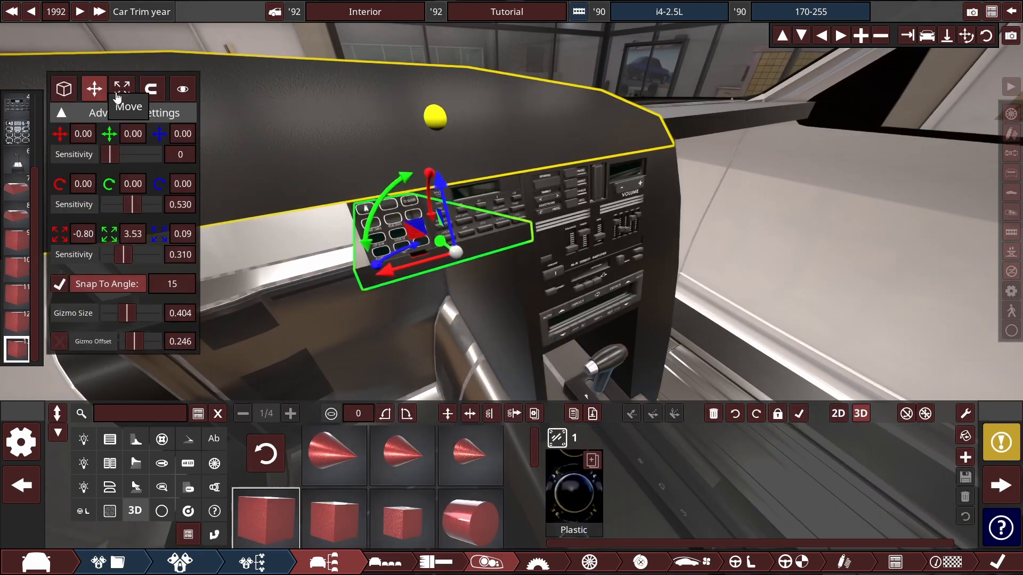
left_click_drag(384, 270, 309, 292)
left_click_drag(279, 258, 331, 194)
left_click_drag(462, 253, 431, 262)
left_click_drag(318, 288, 460, 191)
Step: Rotate the cube under the trip computer slightly, with angle snapping off, to follow the computer's lower edge
left_click(122, 89)
left_click_drag(405, 160, 306, 186)
mouse_move(451, 239)
left_mouse_down()
mouse_move(457, 185)
mouse_move(440, 244)
left_mouse_up()
left_click_drag(493, 376, 472, 275)
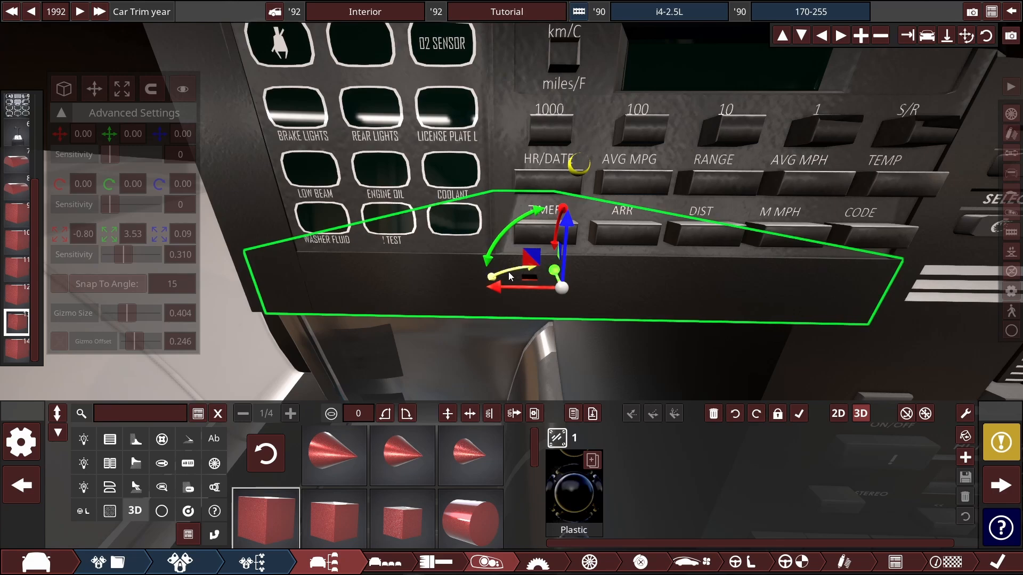
left_click_drag(508, 273, 505, 275)
scroll(508, 272, "down", 10)
left_click(739, 121)
scroll(494, 270, "up", 8)
left_click(352, 261)
left_click_drag(373, 256, 251, 206)
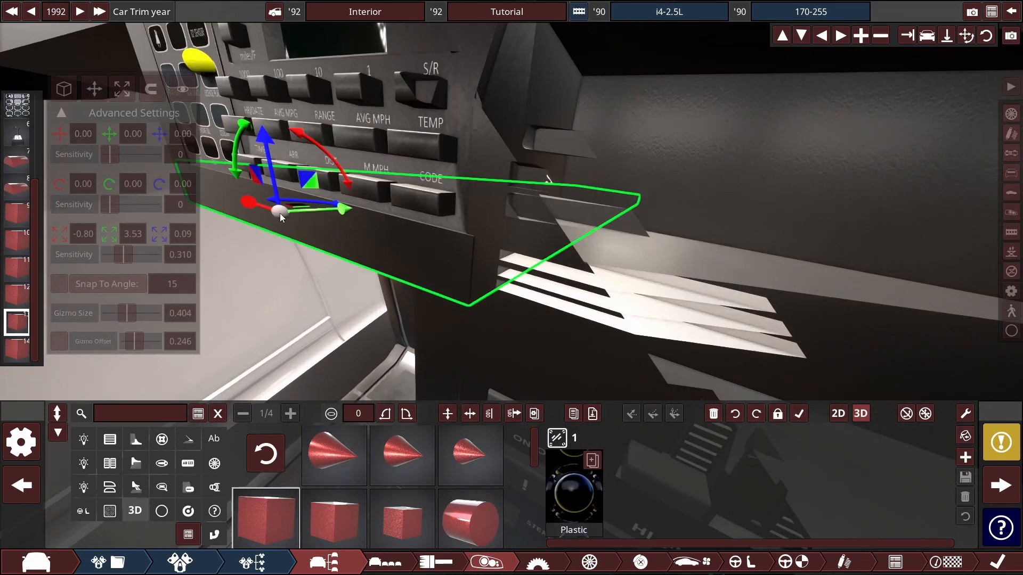
Step: Examine the gear shifter and the open space between it and the climate panel
scroll(544, 149, "down", 10)
left_click(543, 149)
scroll(553, 247, "up", 6)
left_click(553, 247)
left_click_drag(553, 247, 590, 132)
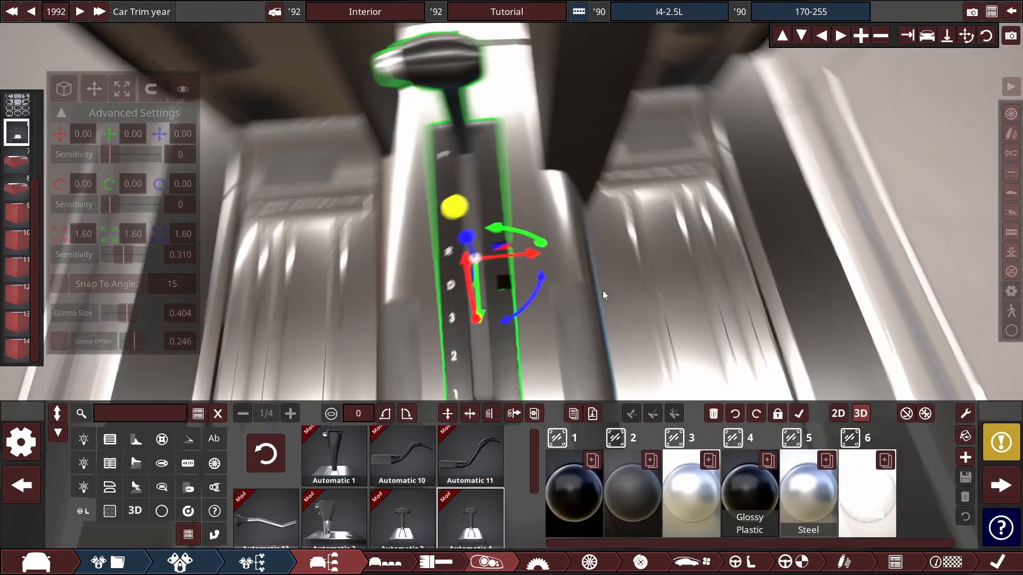
left_click(590, 132)
left_click_drag(653, 149, 642, 263)
mouse_move(729, 375)
left_mouse_down()
mouse_move(644, 287)
mouse_move(648, 294)
left_mouse_up()
scroll(647, 298, "up", 4)
mouse_move(647, 298)
left_mouse_down()
mouse_move(687, 325)
mouse_move(604, 267)
left_mouse_up()
Step: Take a copy of the thin cube below the climate panel, then rotate and lower it towards the gear shifter
left_click_drag(628, 350, 577, 59)
left_click_drag(123, 255, 143, 255)
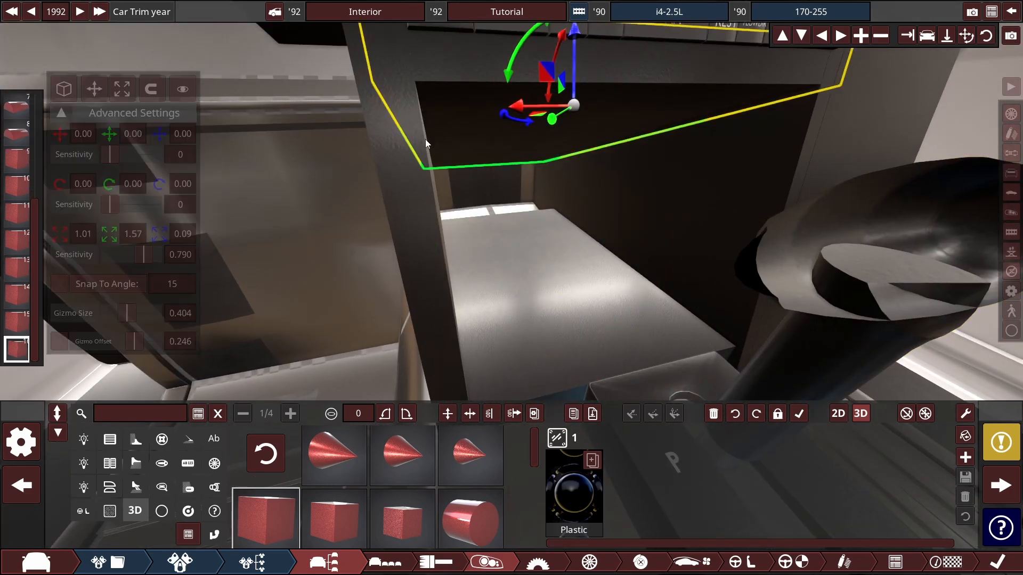
left_click_drag(110, 205, 131, 205)
left_click_drag(373, 223, 341, 267)
left_click_drag(507, 162, 498, 283)
Step: Adjust the angle and position of the thin cubes framing the opening beneath the climate panel
left_click(218, 209)
scroll(507, 240, "down", 5)
scroll(508, 240, "up", 5)
left_click(559, 229)
mouse_move(642, 314)
left_mouse_down()
mouse_move(820, 398)
mouse_move(711, 357)
mouse_move(629, 299)
left_mouse_up()
left_click_drag(132, 205, 110, 205)
left_click_drag(373, 223, 405, 277)
Step: Rescale a thin cube at the base of the opening to 0.41 green and rotate it with 0.330 sensitivity
left_click_drag(580, 250, 582, 298)
key("r")
left_click_drag(143, 255, 109, 254)
left_click_drag(577, 259, 532, 218)
key("r")
left_click_drag(110, 204, 123, 204)
left_click_drag(584, 223, 592, 256)
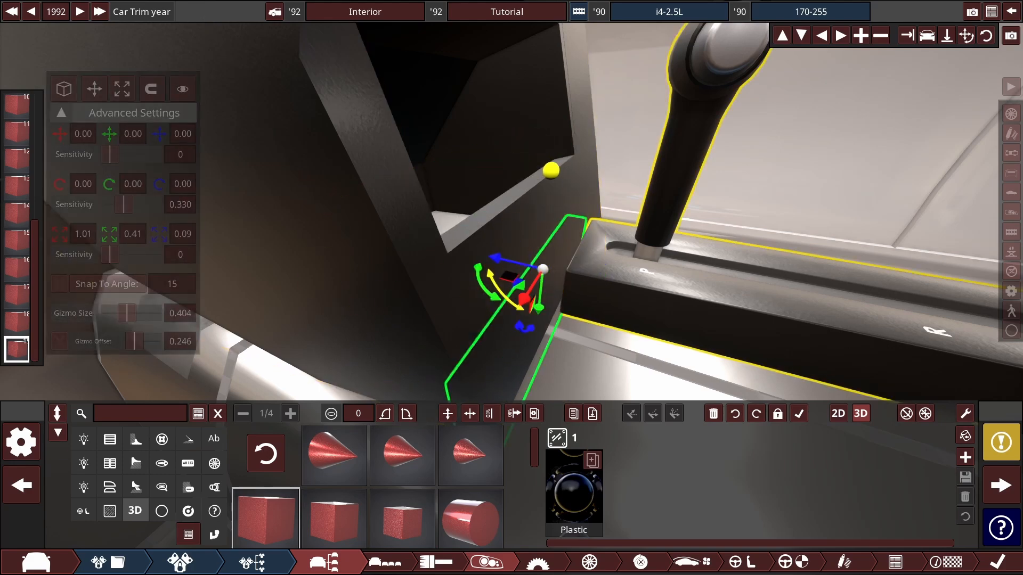
Step: Move and angle the small cube to fit the base of the centre stack beside the gear shifter
left_click_drag(534, 309, 600, 205)
left_click_drag(539, 157, 347, 173)
left_click_drag(500, 179, 471, 162)
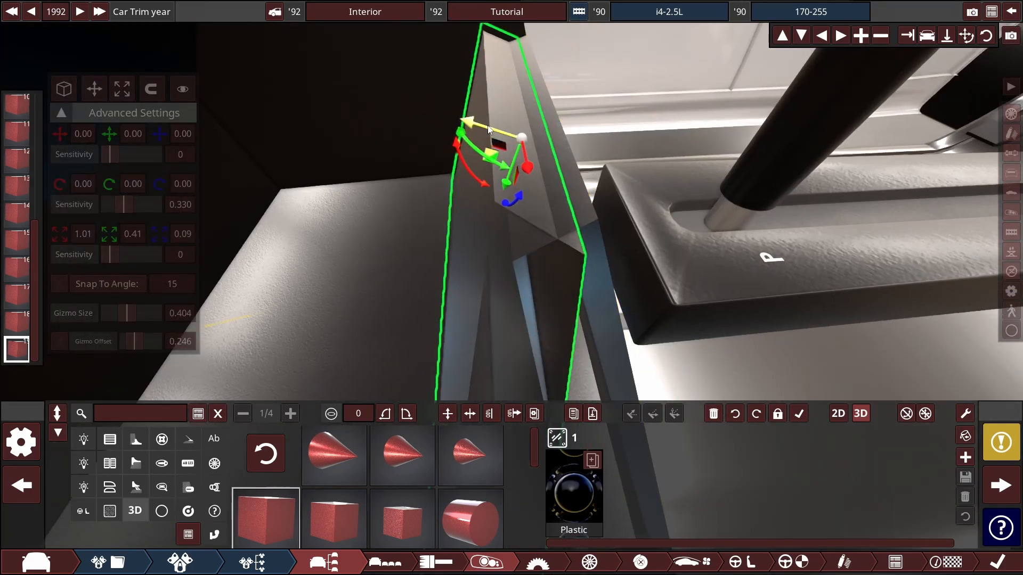
left_click_drag(465, 125, 493, 132)
left_click_drag(527, 192, 493, 221)
left_click_drag(487, 145, 473, 143)
key("r")
scroll(472, 145, "down", 5)
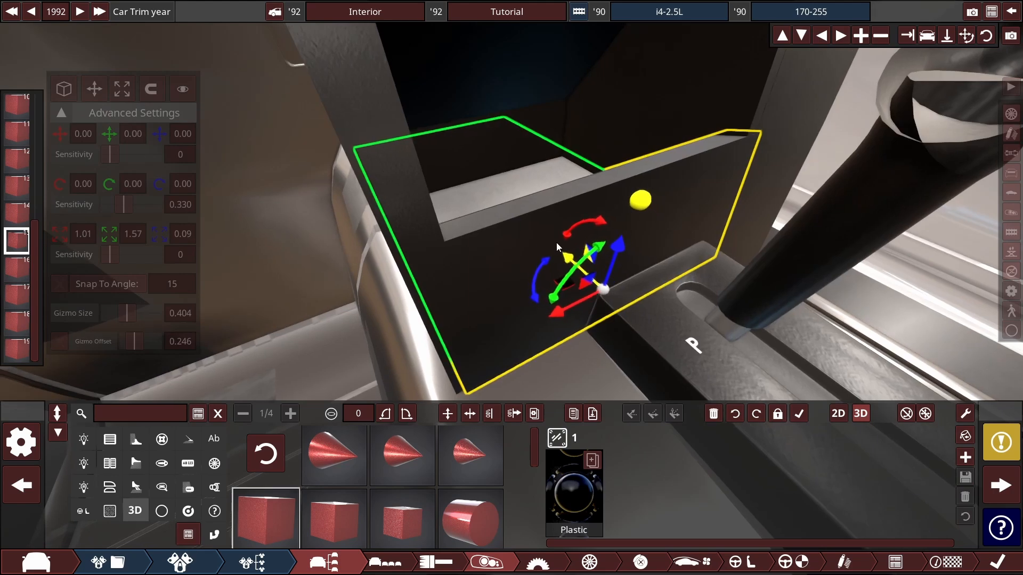
Step: Try the CS rough vinyl, CS Plad and CS Nylon materials on the thin cube at the base of the opening, then browse the global paints
left_click(582, 501)
left_click(352, 481)
scroll(737, 454, "up", 6)
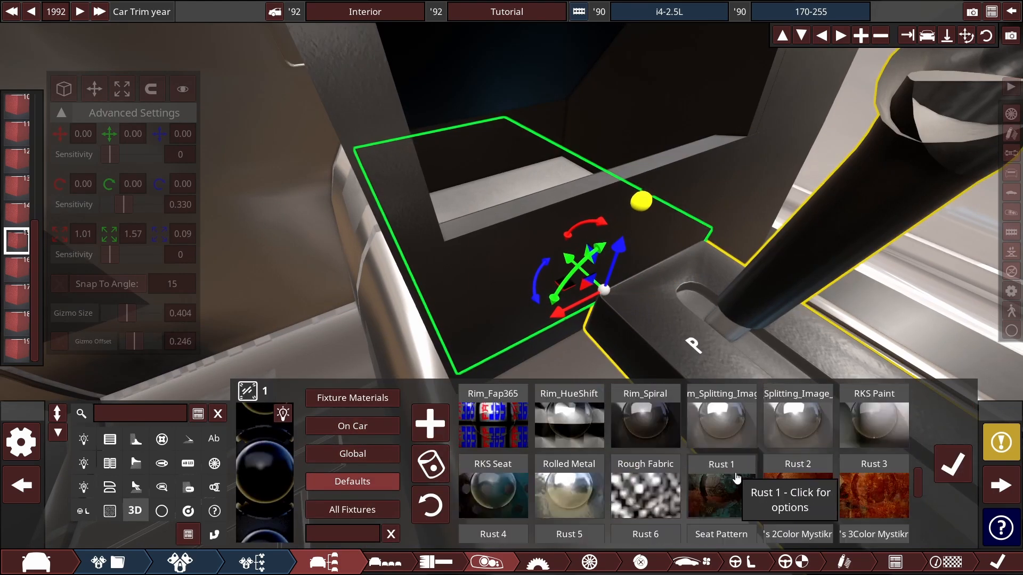
left_click(647, 453)
left_click(603, 495)
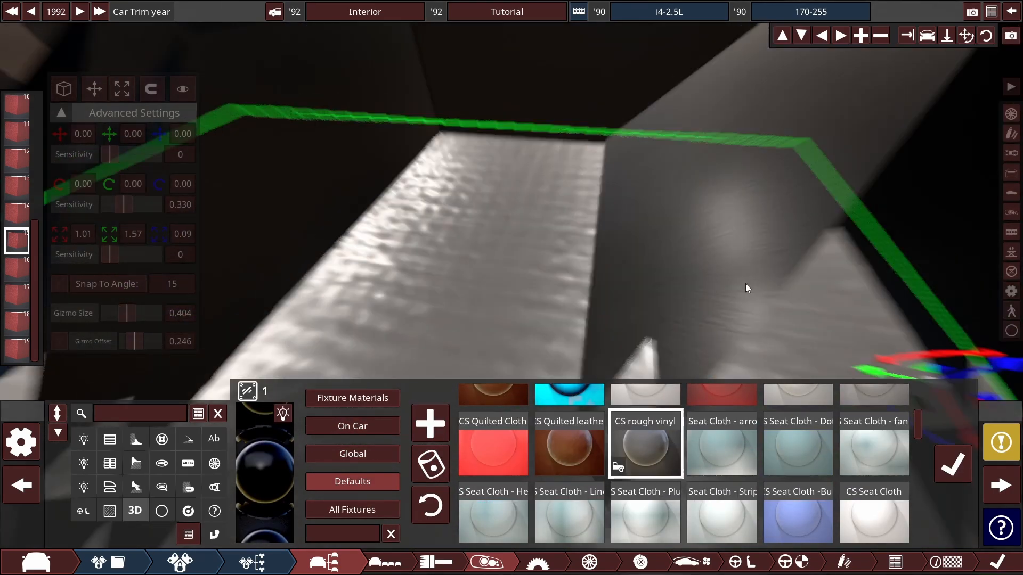
scroll(746, 284, "down", 3)
left_click_drag(694, 204, 622, 156)
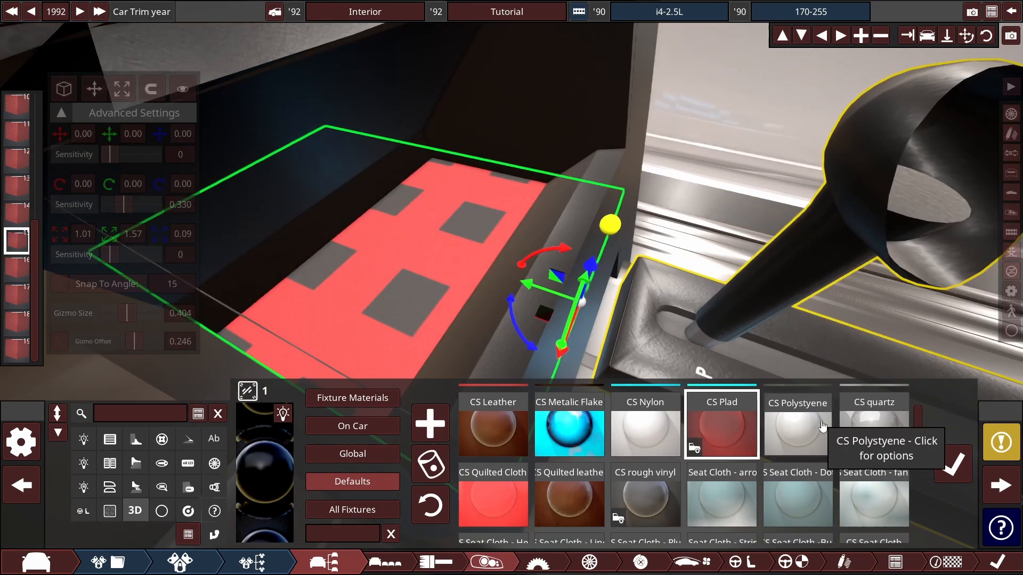
scroll(646, 479, "up", 2)
left_click(646, 480)
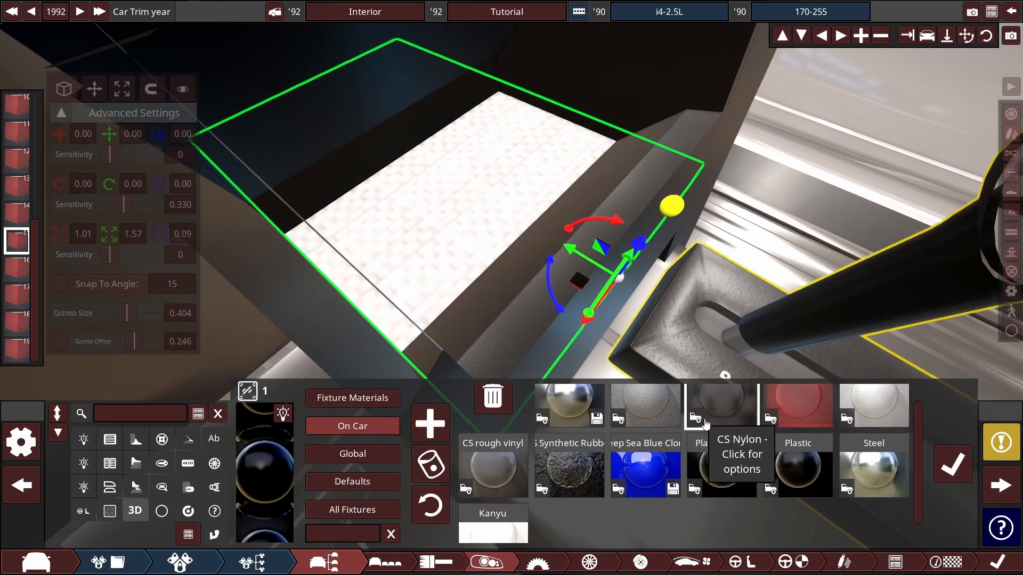
left_click_drag(468, 543, 619, 542)
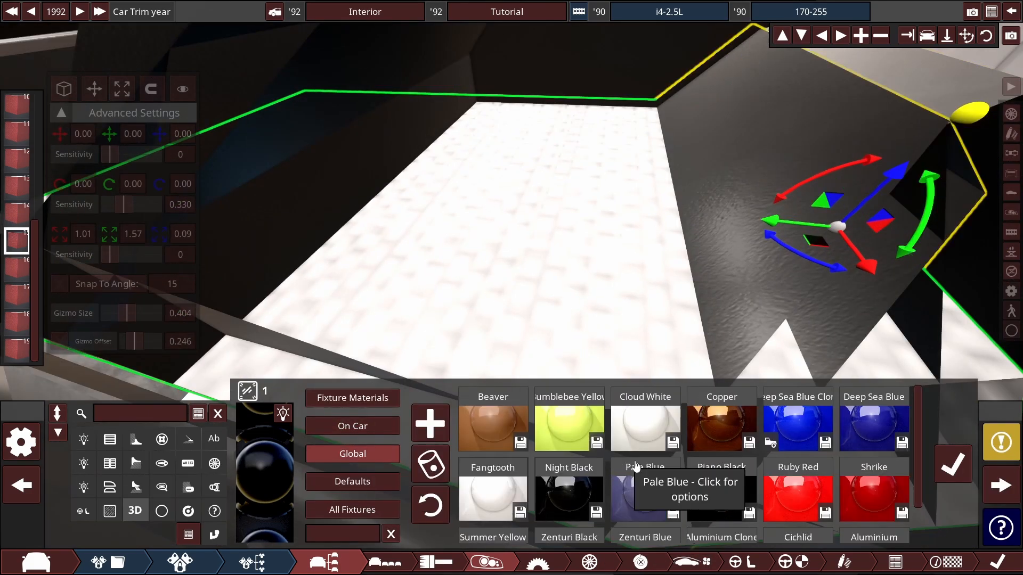
scroll(703, 457, "up", 3)
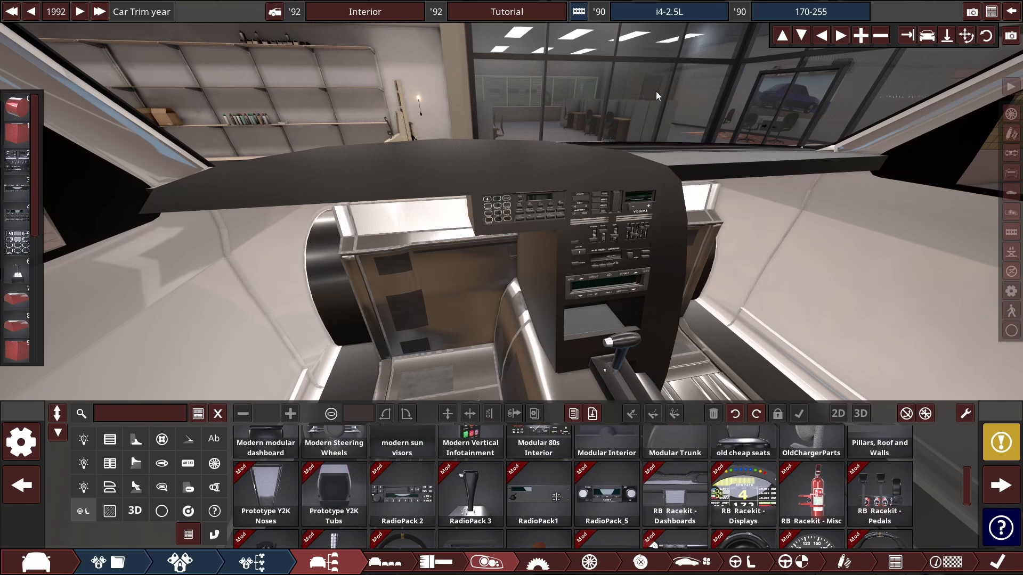
Step: Examine the curved dashboard top and how it meets the centre stack and the space beneath it
left_click_drag(430, 219, 565, 210)
scroll(421, 198, "up", 3)
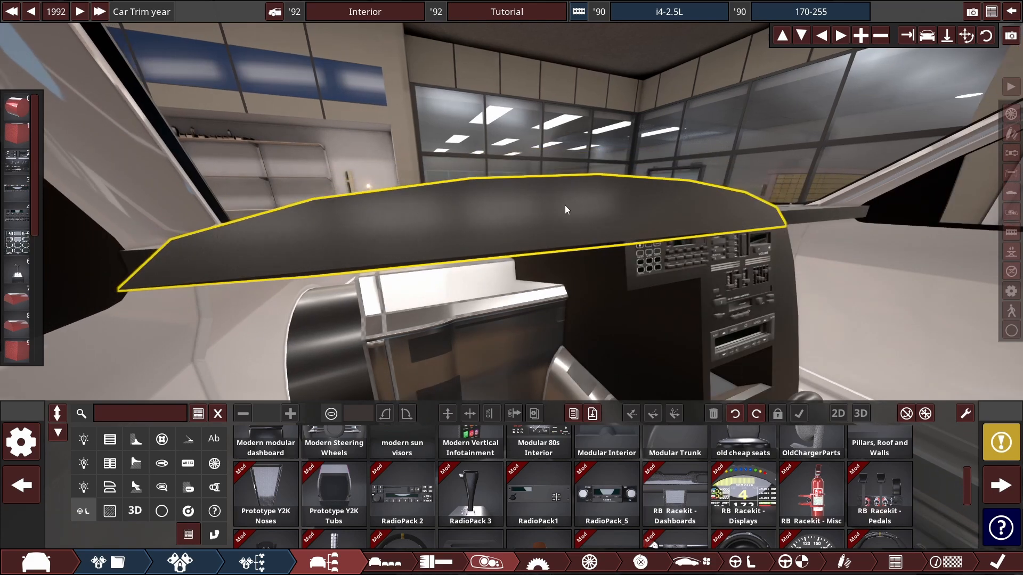
left_click_drag(459, 248, 508, 246)
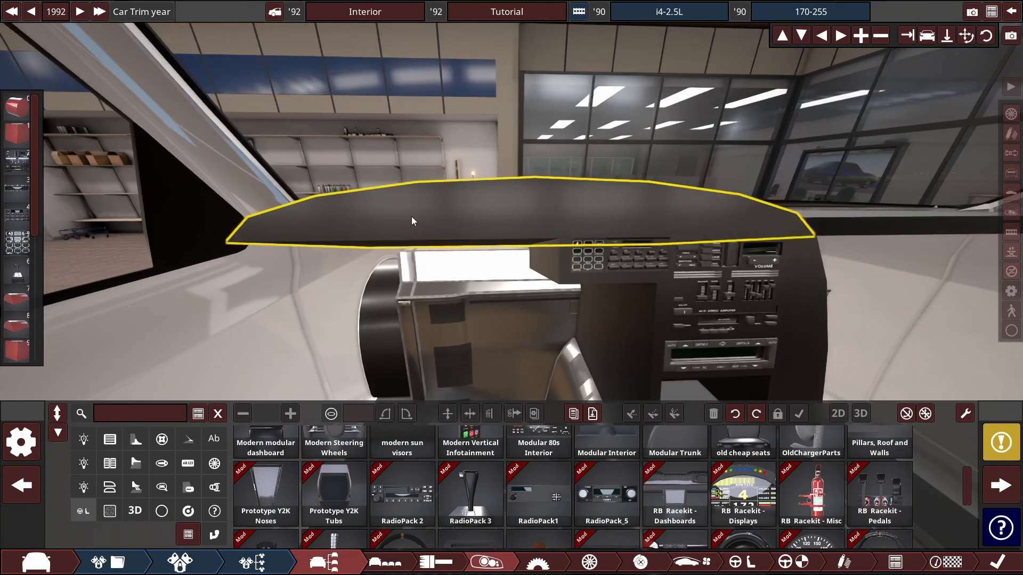
left_click_drag(594, 228, 557, 219)
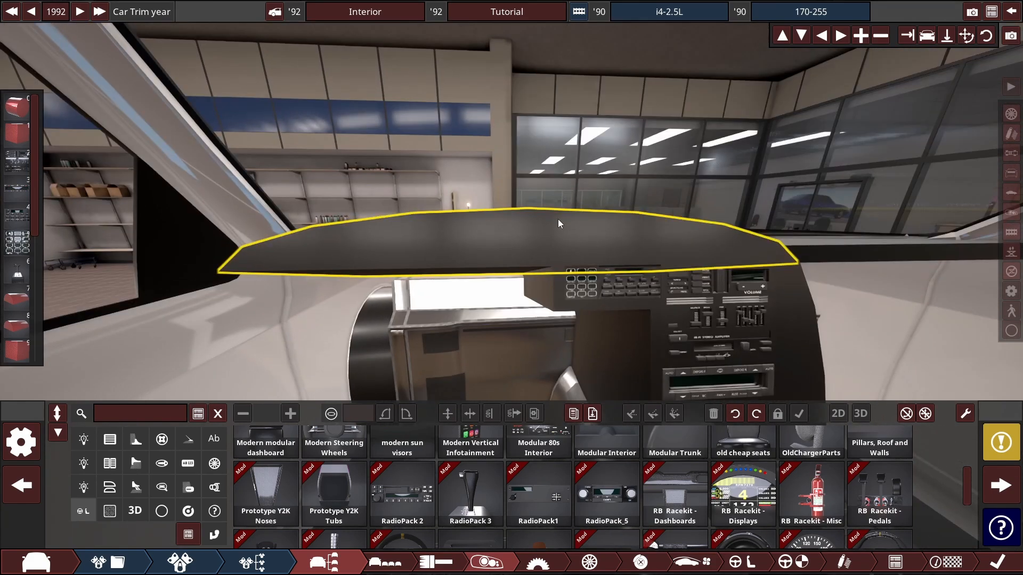
left_click(557, 218)
left_click_drag(464, 289, 444, 243)
scroll(702, 128, "down", 2)
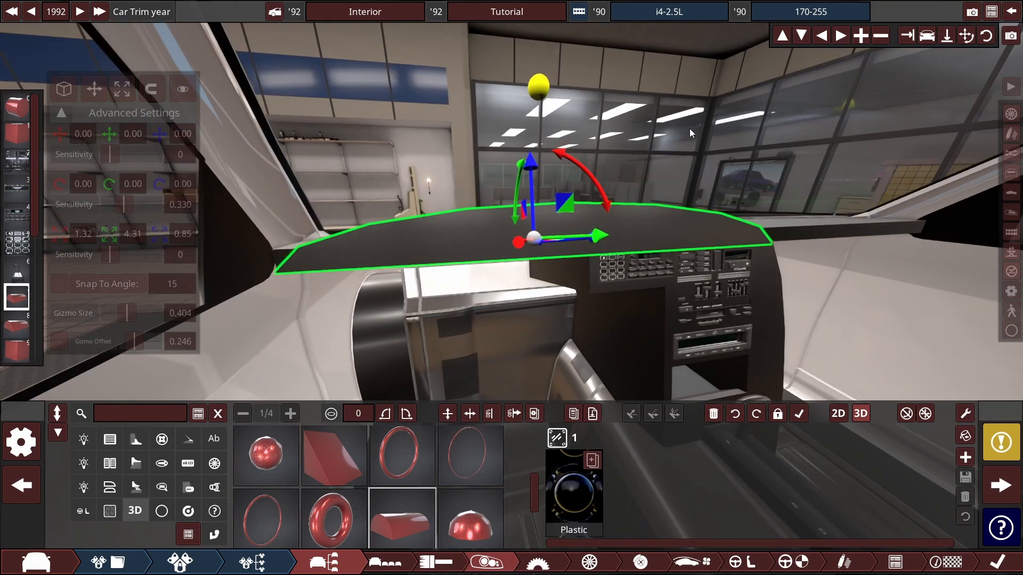
left_click_drag(690, 130, 671, 137)
scroll(671, 136, "up", 2)
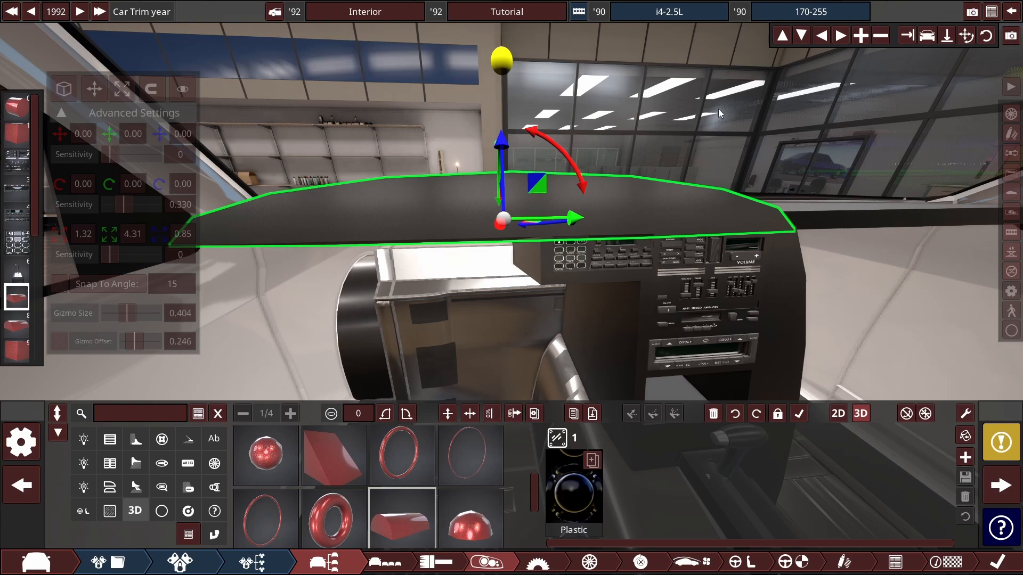
left_click_drag(718, 108, 462, 190)
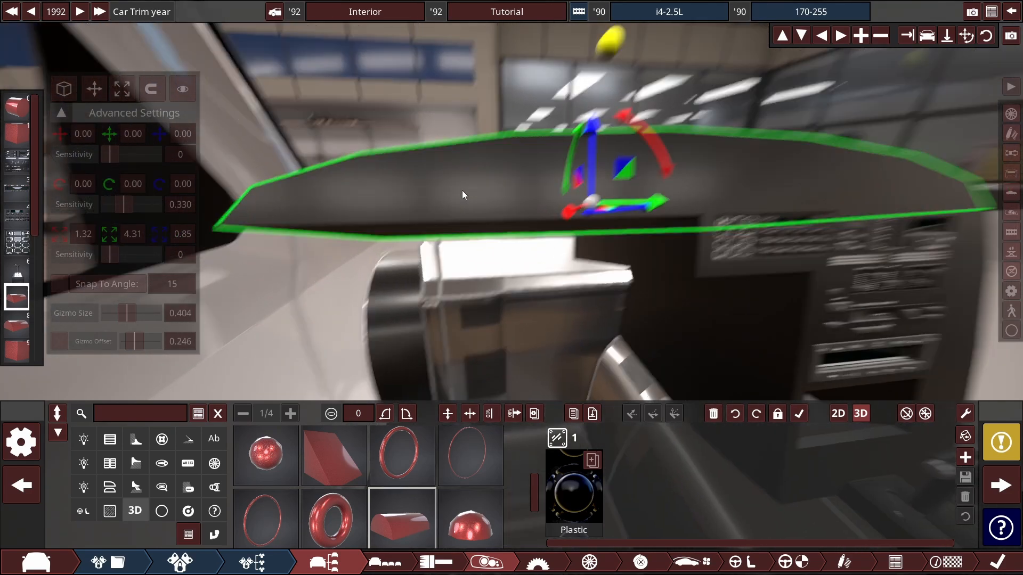
left_click_drag(495, 146, 429, 338)
left_click_drag(690, 146, 644, 137)
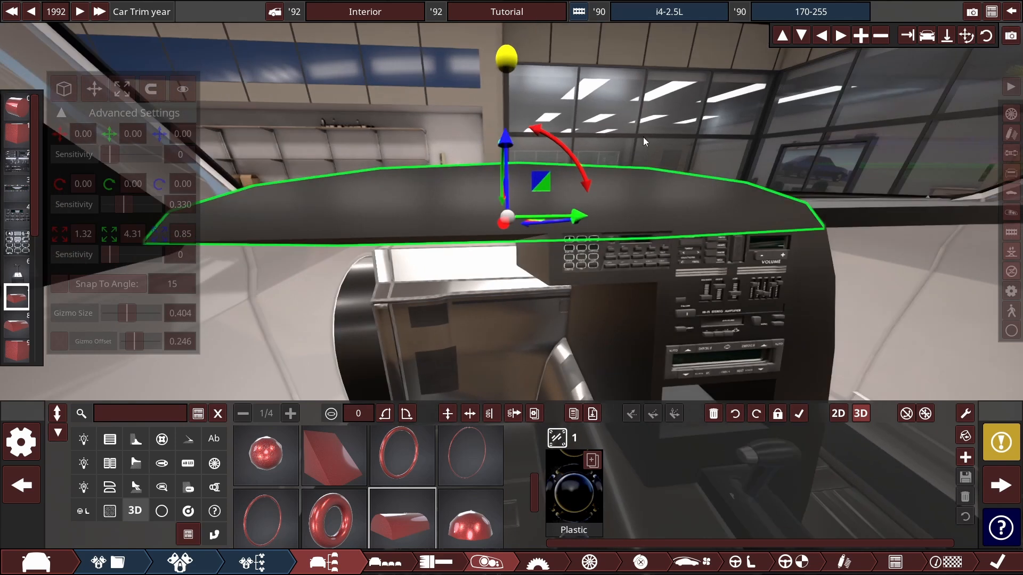
left_click_drag(441, 162, 243, 235)
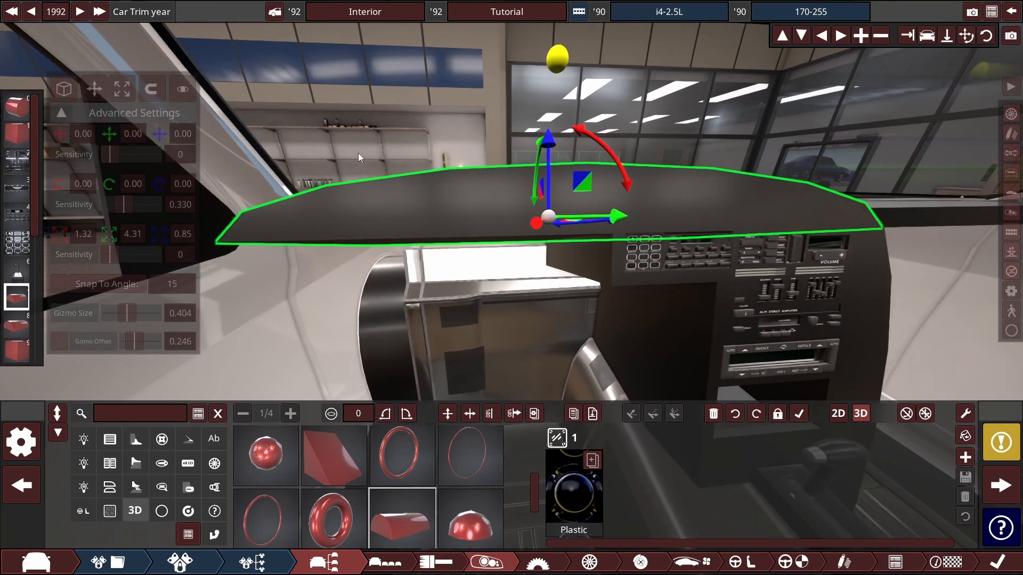
left_click_drag(358, 152, 408, 213)
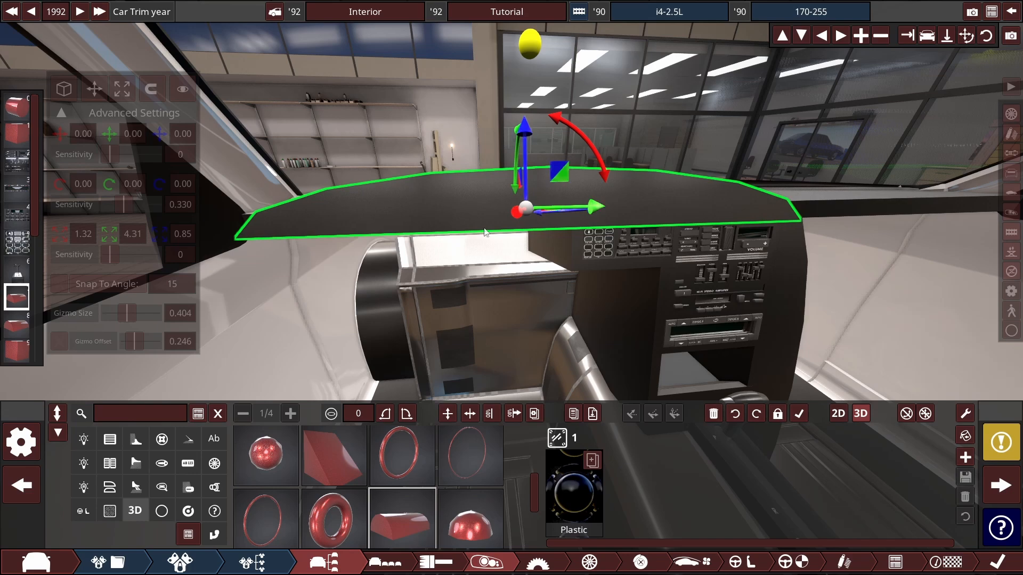
scroll(674, 109, "up", 5)
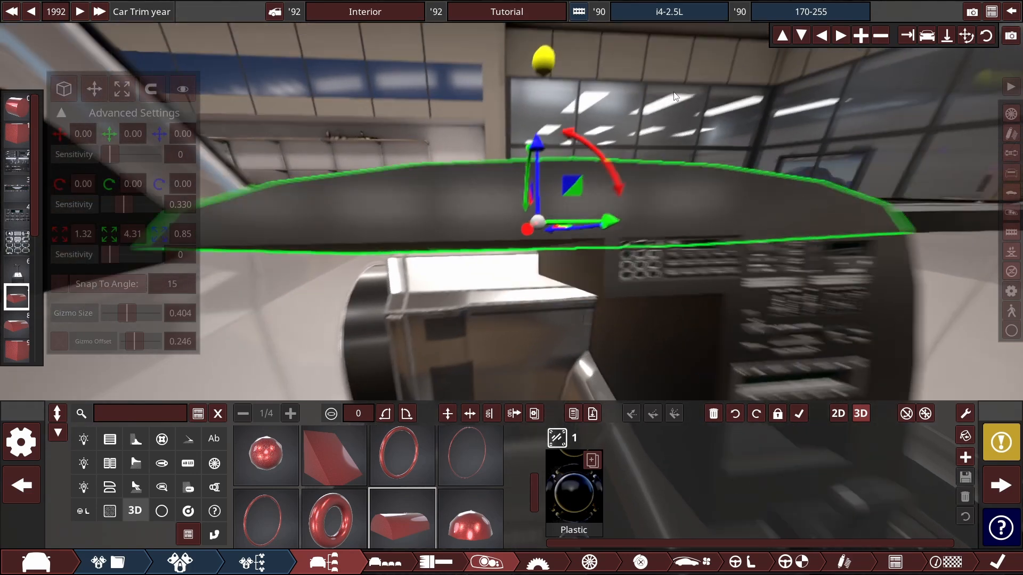
left_click(666, 100)
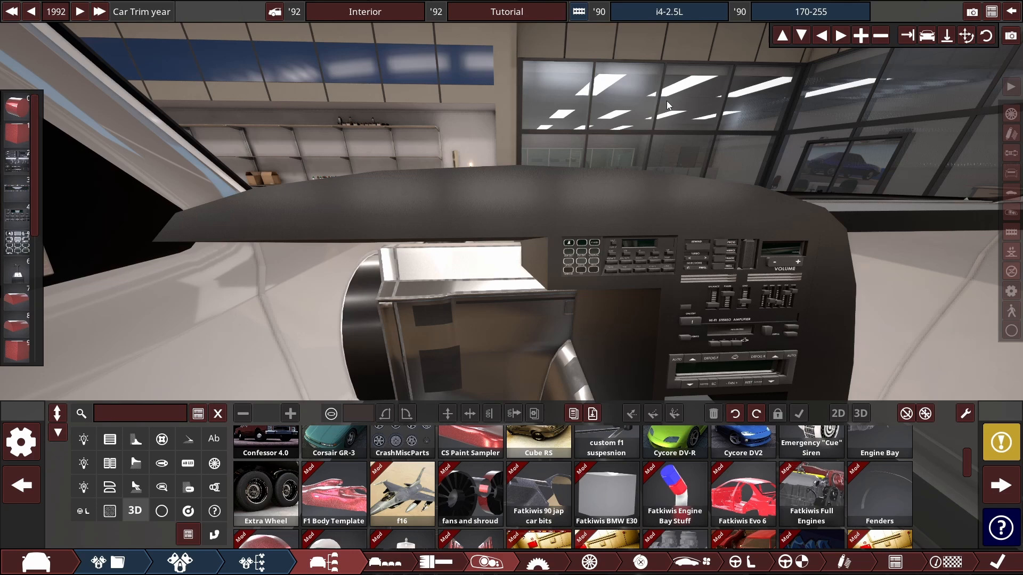
Step: Move a thin cube to the outer side of the centre stack near the volume controls and rotate it into a sloping corner piece
left_click(487, 226)
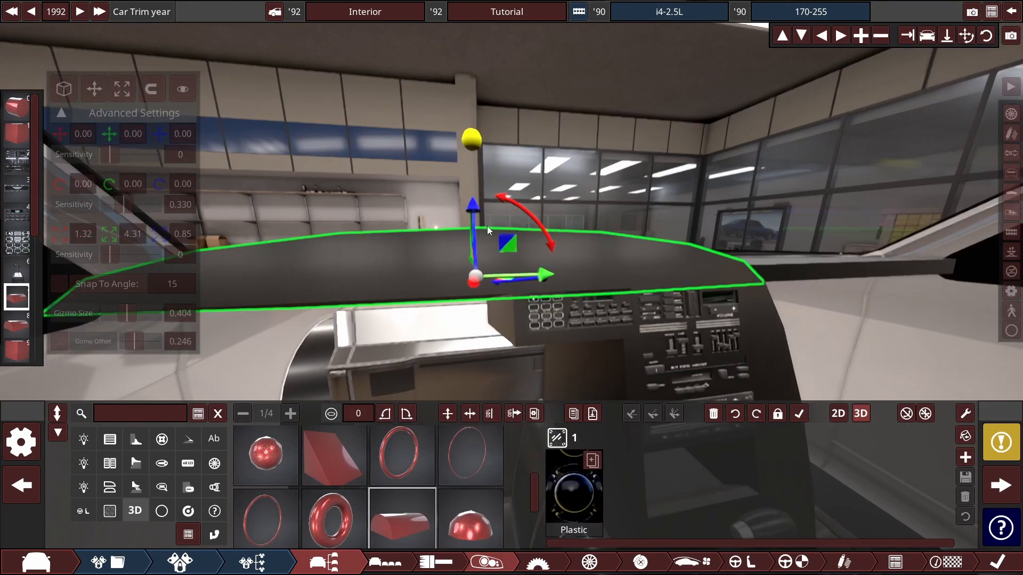
left_click(536, 396)
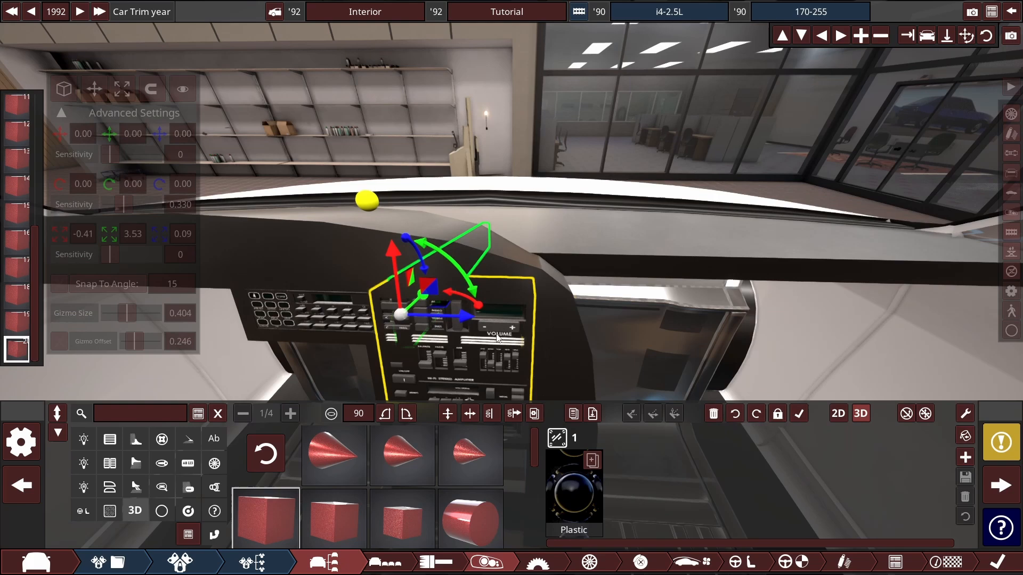
left_click_drag(511, 330, 783, 340)
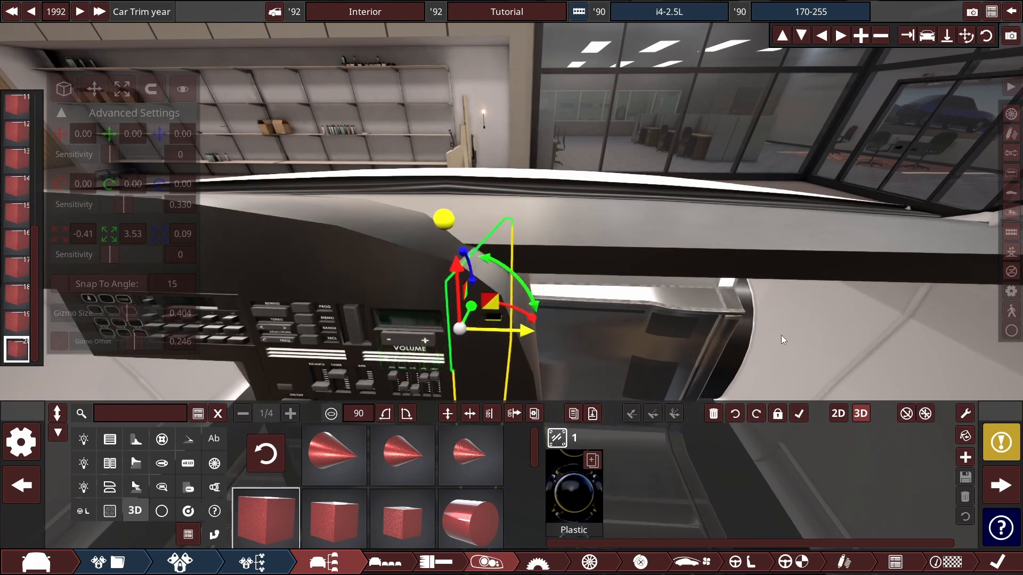
left_click_drag(503, 267, 603, 210)
left_click(602, 210)
Step: Delete the curved dashboard top and rescale the sloping corner cube to -0.28 red
key("Delete")
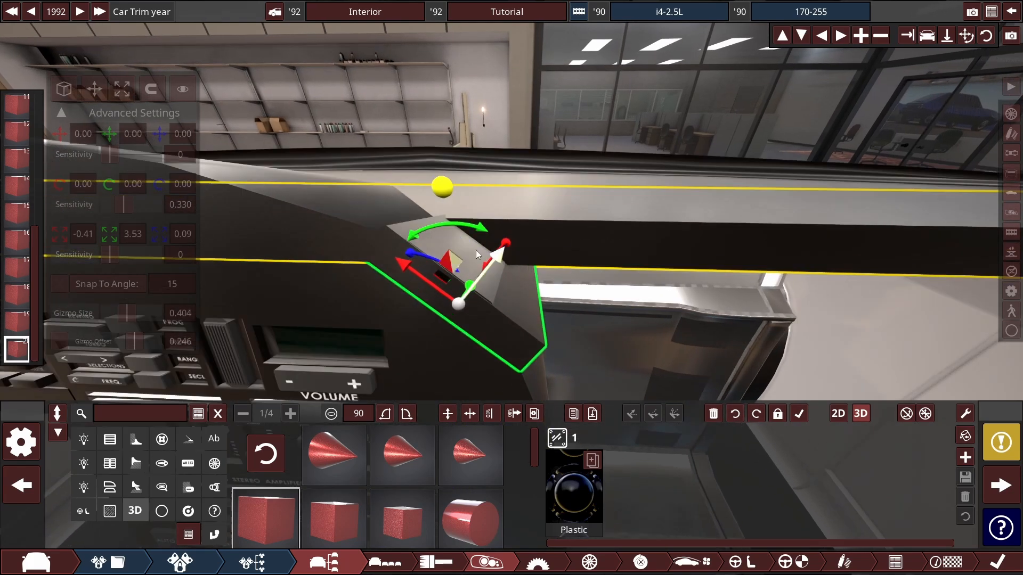
left_click(493, 291)
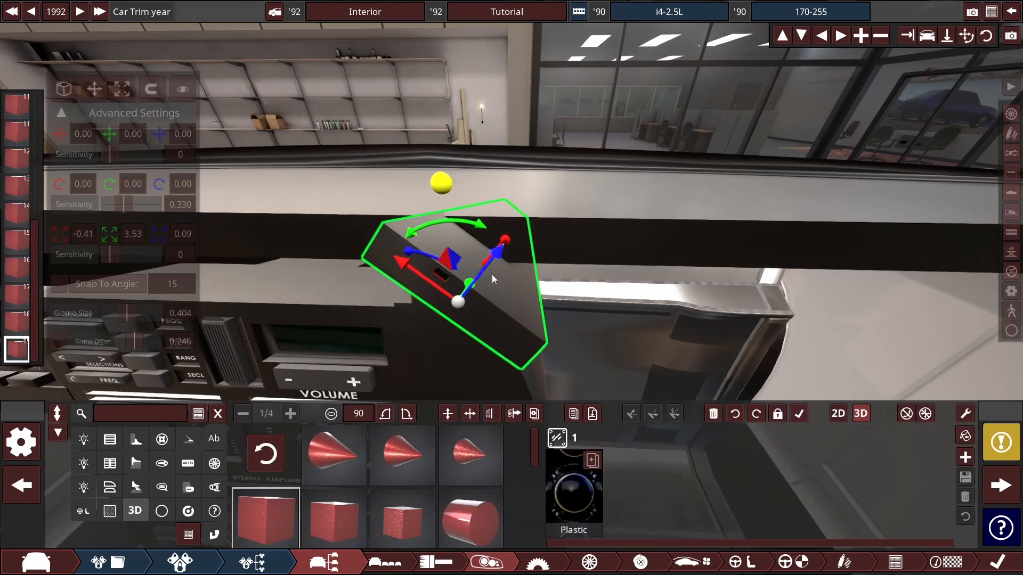
left_click_drag(491, 274, 767, 283)
left_click_drag(552, 290, 265, 203)
left_click_drag(384, 224, 366, 234)
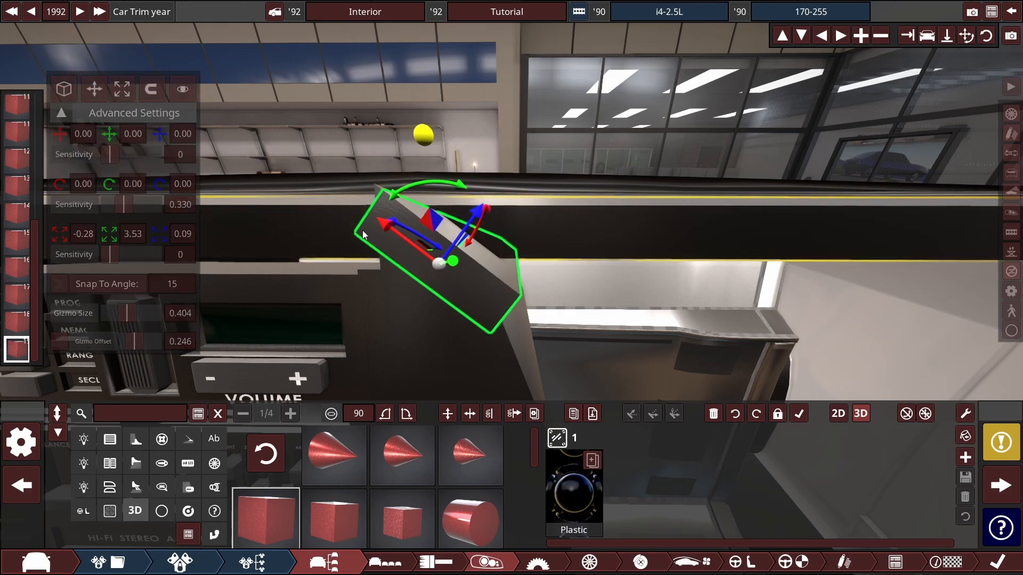
Step: Take a copy of the sloping corner cube, stretch it to -0.60 red and angle it above the centre stack
left_click(503, 123)
left_click(445, 230)
mouse_move(446, 229)
left_mouse_down()
mouse_move(487, 220)
mouse_move(491, 250)
mouse_move(554, 266)
left_mouse_up()
mouse_move(554, 234)
left_mouse_down()
mouse_move(527, 181)
mouse_move(479, 192)
left_mouse_up()
left_click_drag(415, 241, 85, 204)
left_click_drag(440, 210, 256, 211)
left_click_drag(296, 168, 281, 201)
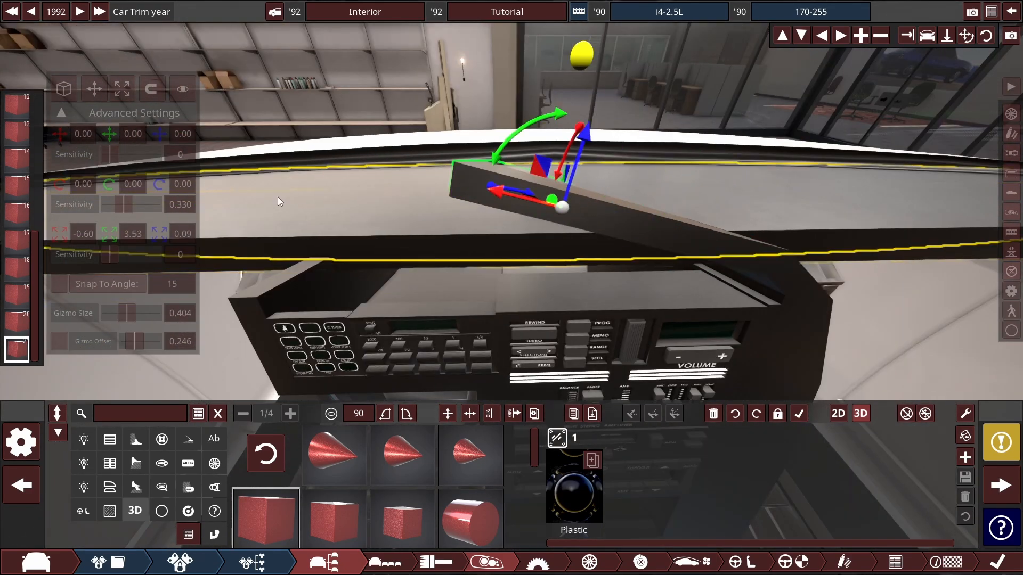
mouse_move(493, 190)
left_mouse_down()
mouse_move(361, 195)
mouse_move(449, 123)
mouse_move(255, 261)
mouse_move(365, 238)
mouse_move(288, 154)
mouse_move(299, 171)
mouse_move(403, 175)
left_mouse_up()
left_click_drag(356, 109, 356, 113)
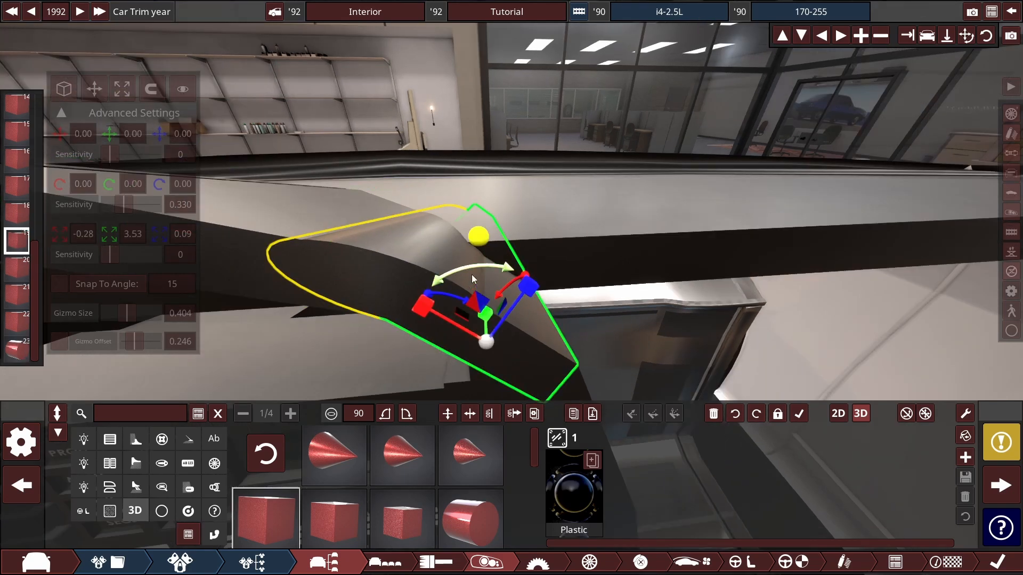
Step: Rotate, move and rescale the thin cubes to form an angled dashboard rim from the centre stack corner to the door-side end
left_click_drag(485, 269, 505, 292)
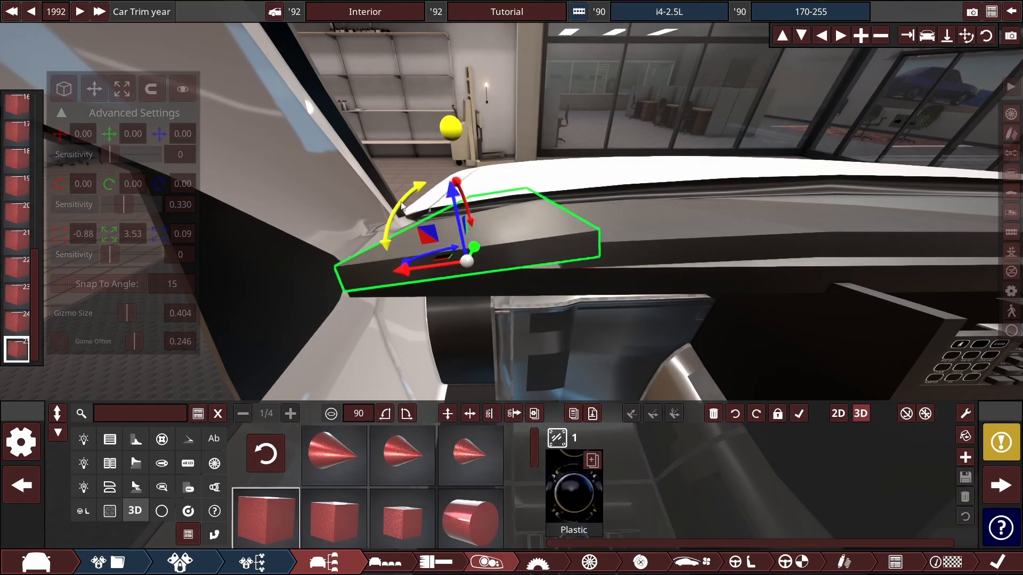
left_click_drag(362, 272, 567, 261)
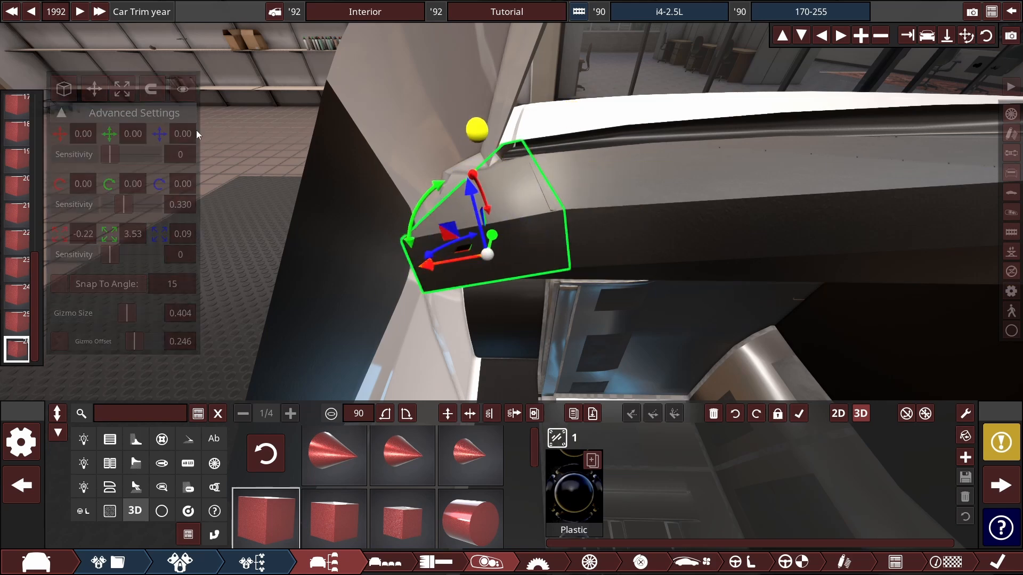
left_click(94, 89)
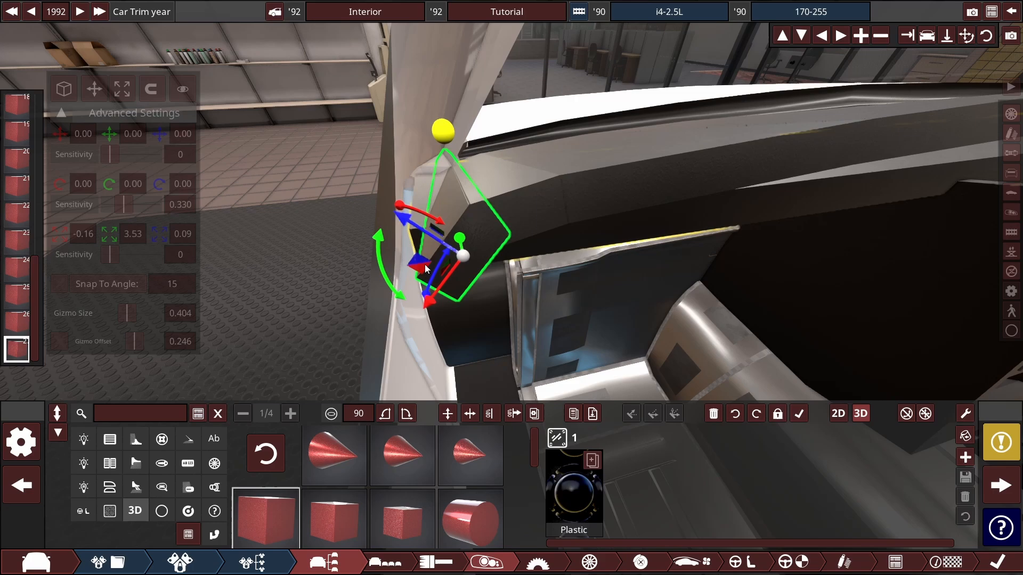
left_click(123, 89)
left_click_drag(429, 301, 448, 283)
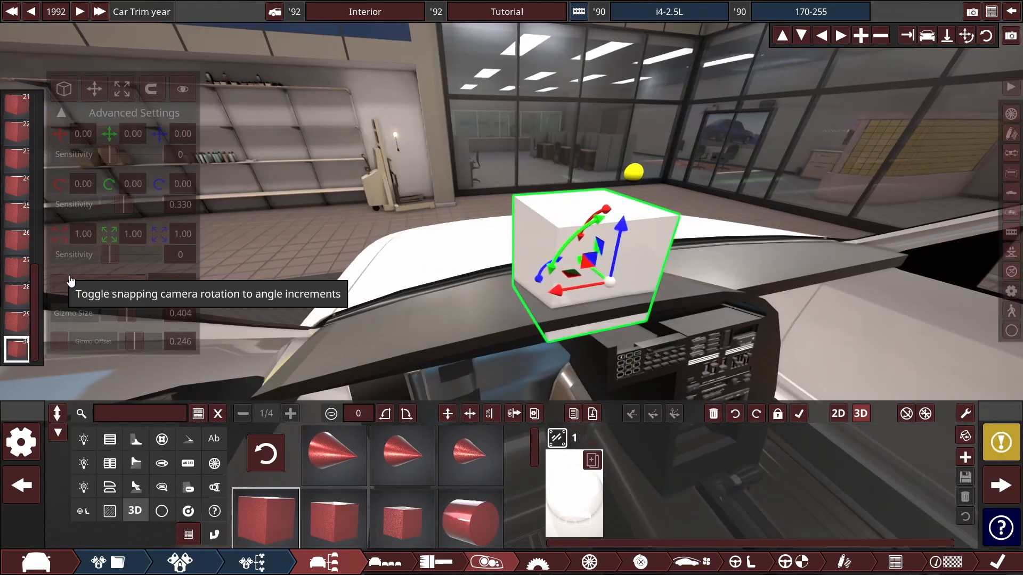
Step: Enable angle snapping at 15 and lower the new full-size cube in front of the trip computer
left_click(59, 284)
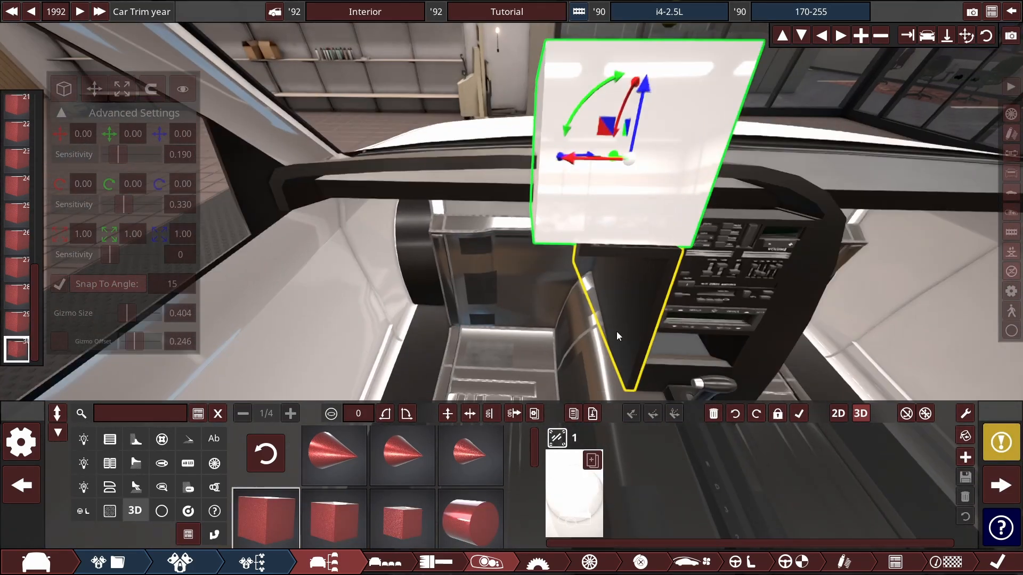
left_click_drag(618, 337, 624, 256)
left_click_drag(651, 116, 590, 303)
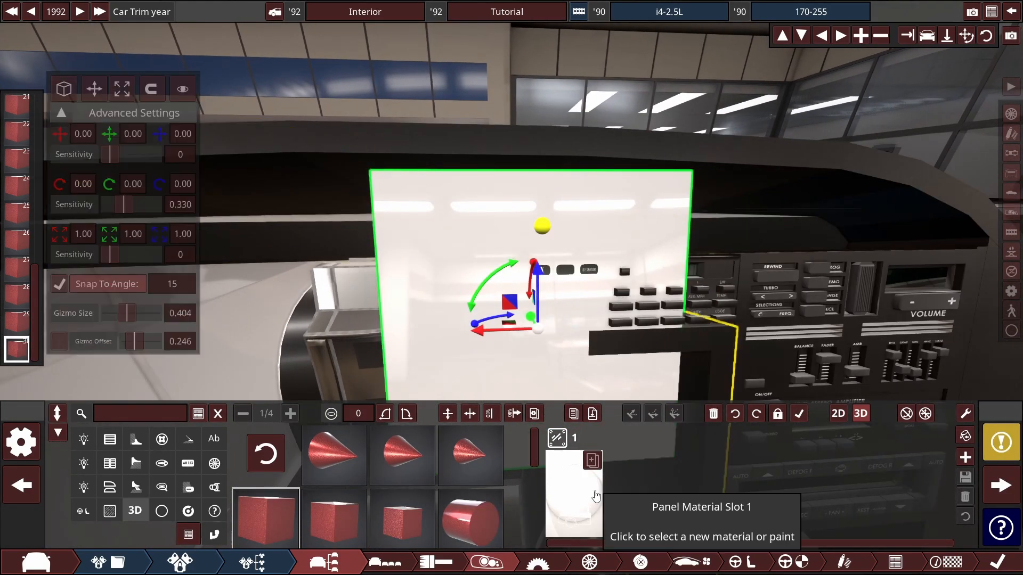
Step: Give the cube beneath the trip computer, thinned to 0.10 blue, the on-car Plastic material
left_click(574, 493)
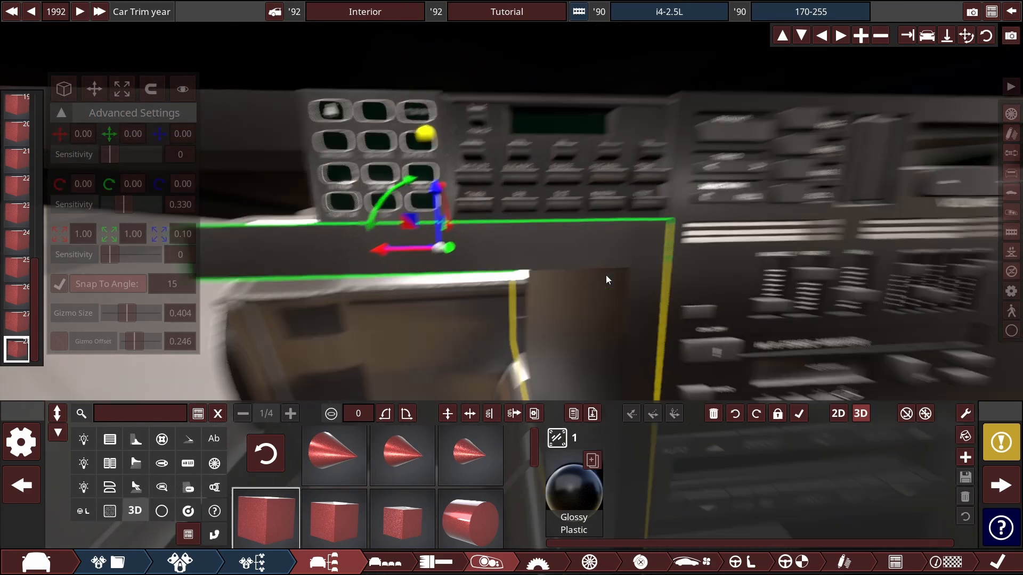
left_click(573, 493)
left_click(352, 424)
left_click(872, 425)
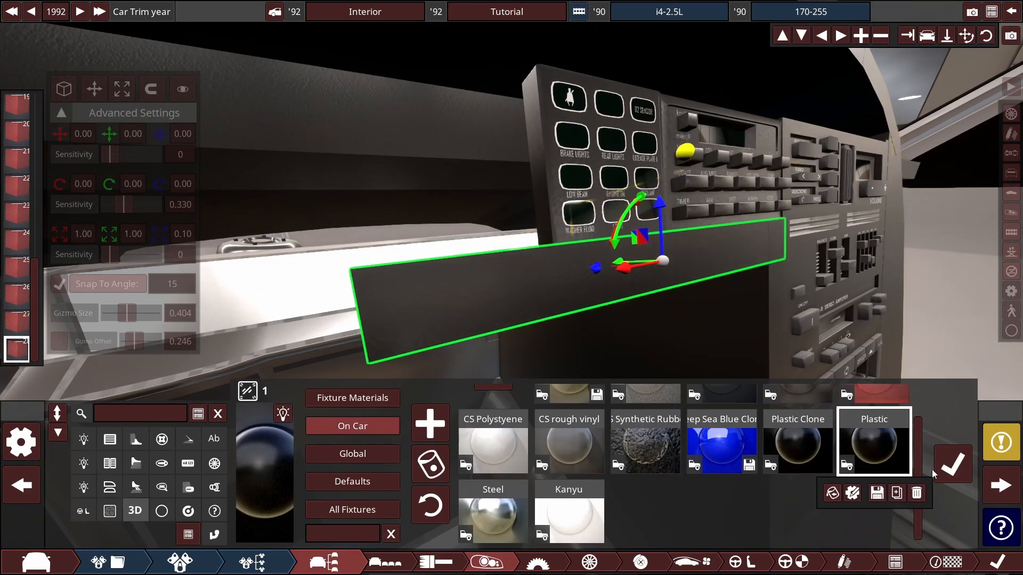
left_click(948, 462)
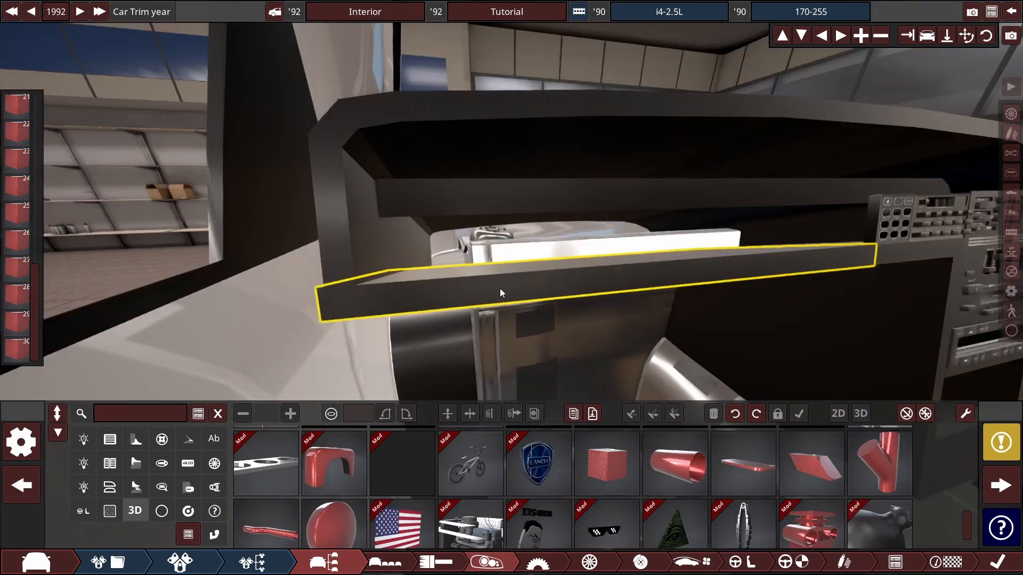
Step: Turn off angle snapping, rotate the door-side upright cube slightly and lower its rotation sensitivity to 0
left_click(499, 288)
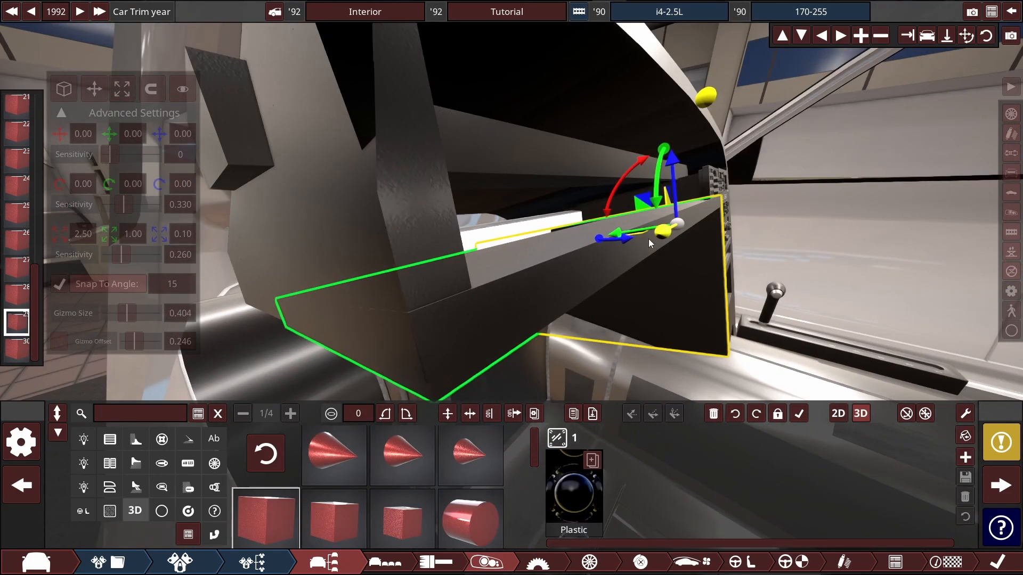
left_click(426, 224)
left_click(59, 284)
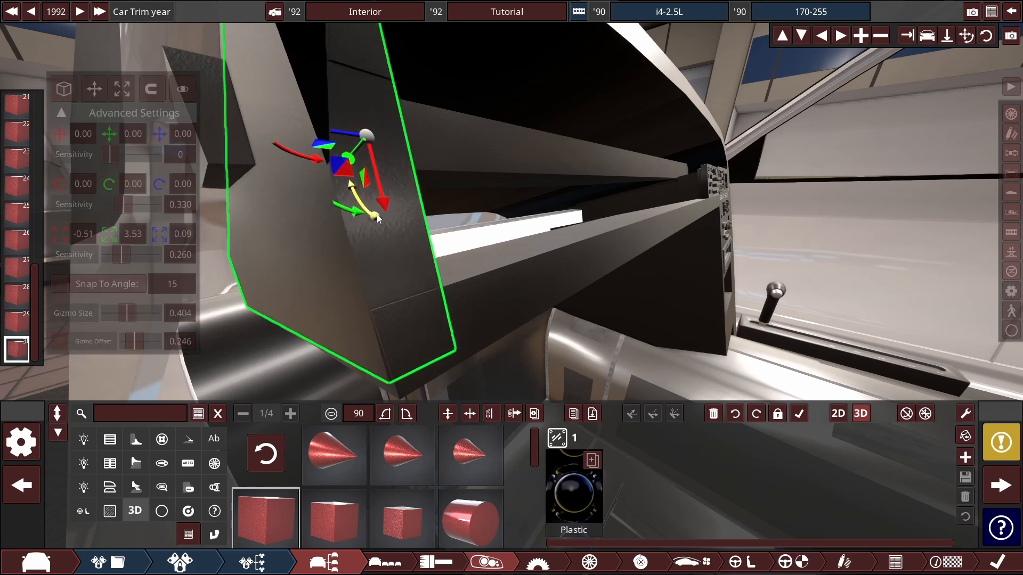
left_click_drag(374, 216, 376, 221)
left_click_drag(123, 205, 109, 207)
Step: Move and tilt the door-side upright cube so its lower end meets the long ledge cube
left_click_drag(349, 158, 362, 156)
left_click_drag(361, 156, 435, 240)
left_click_drag(469, 182, 471, 184)
left_click_drag(465, 224, 491, 272)
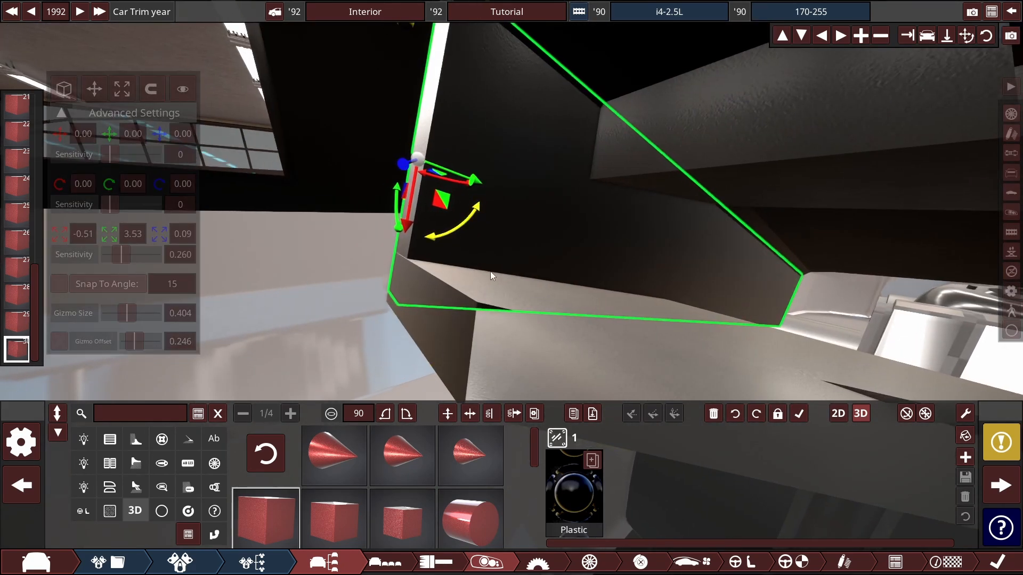
left_click_drag(462, 192, 461, 197)
scroll(460, 197, "down", 5)
left_click_drag(460, 197, 457, 272)
Step: Fit the long lower ledge cube against the door-side upright cube
left_click(767, 231)
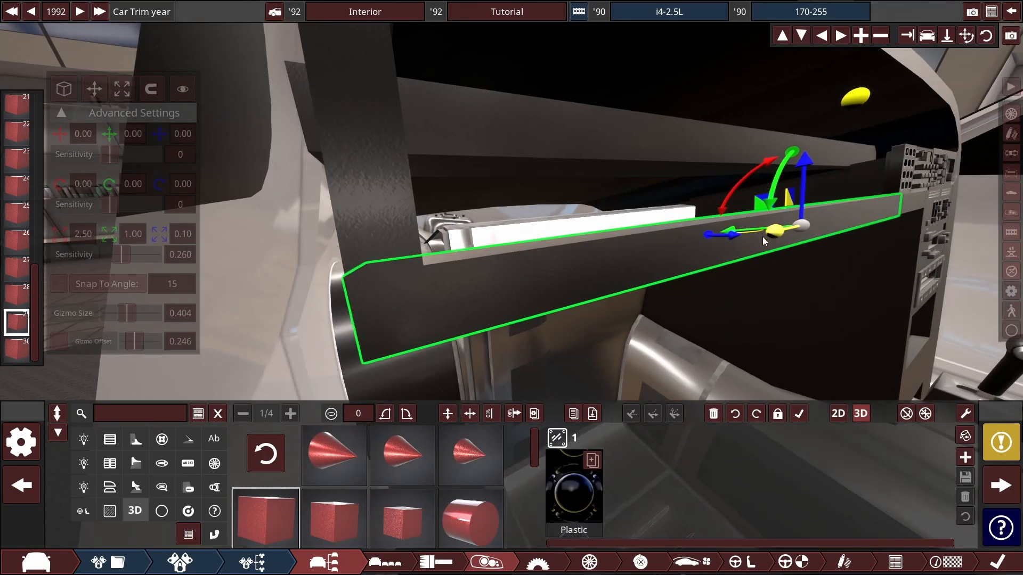
left_click(762, 237)
left_click(456, 277)
left_click(424, 348)
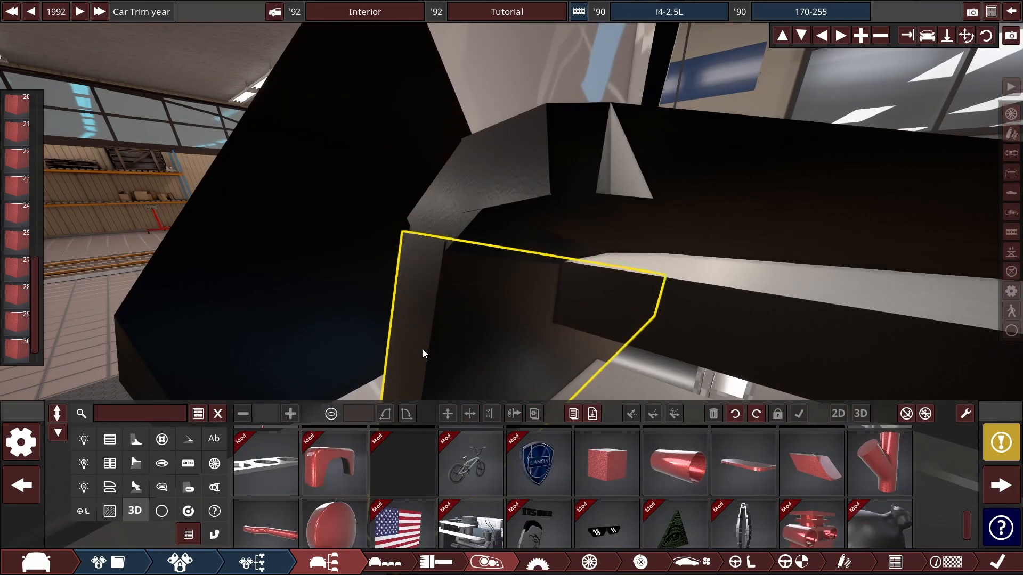
left_click_drag(423, 350, 452, 131)
left_click(452, 314)
Step: Adjust the door-side upright and corner cubes to close the dashboard rim at the ledge end
left_click_drag(463, 390, 498, 186)
left_click(566, 88)
left_click_drag(524, 114, 526, 100)
left_click_drag(556, 70, 490, 92)
left_click_drag(565, 30, 625, 150)
left_click(447, 31)
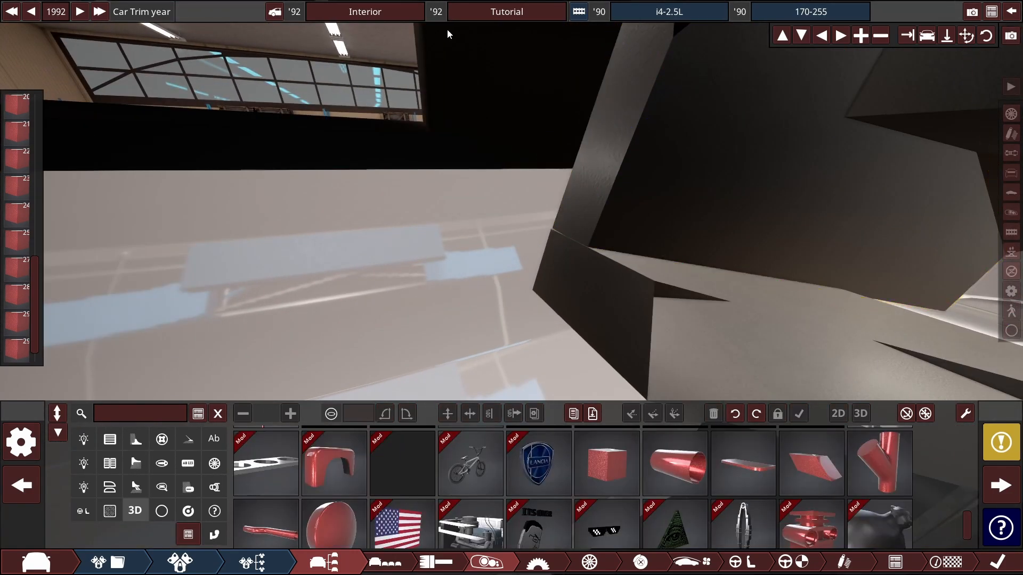
left_click_drag(446, 31, 447, 77)
left_click(493, 207)
left_click_drag(586, 176, 718, 118)
Step: Examine the angled dashboard from the driver's seat, the passenger side and above, including the windshield base and centre stack
scroll(653, 313, "down", 10)
scroll(816, 204, "up", 5)
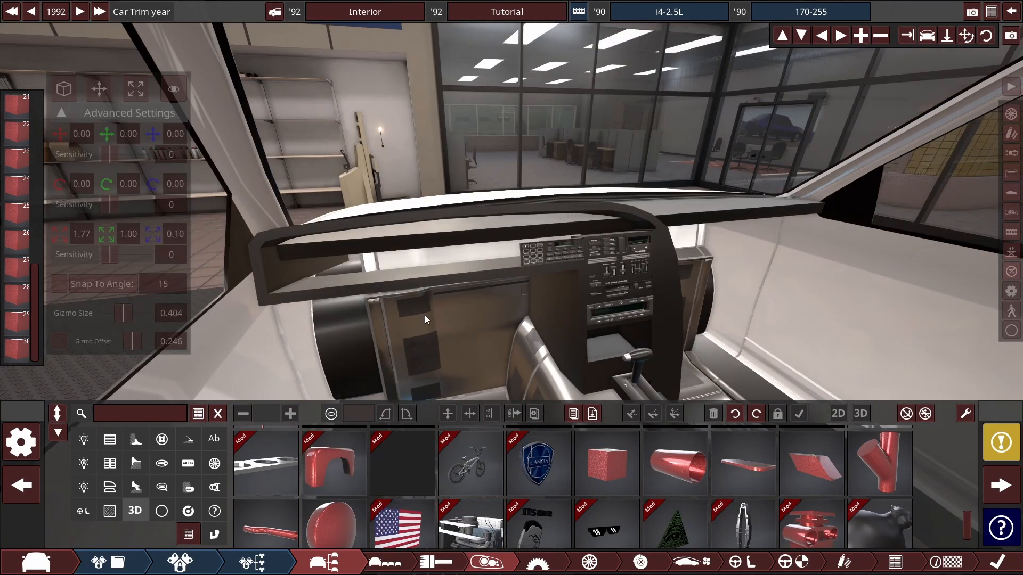
left_click_drag(424, 315, 494, 292)
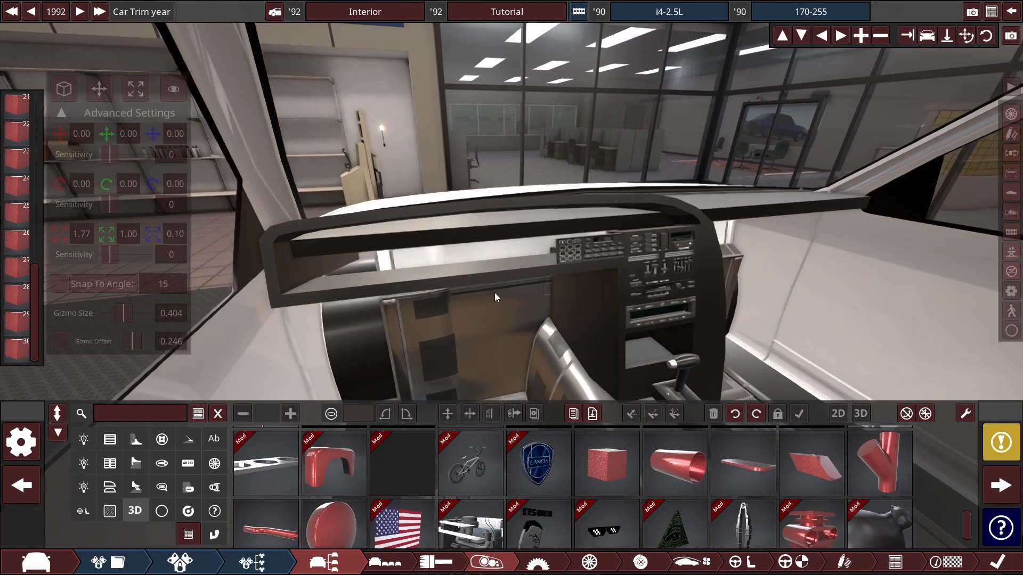
left_click_drag(520, 344, 539, 302)
left_click_drag(344, 207, 529, 167)
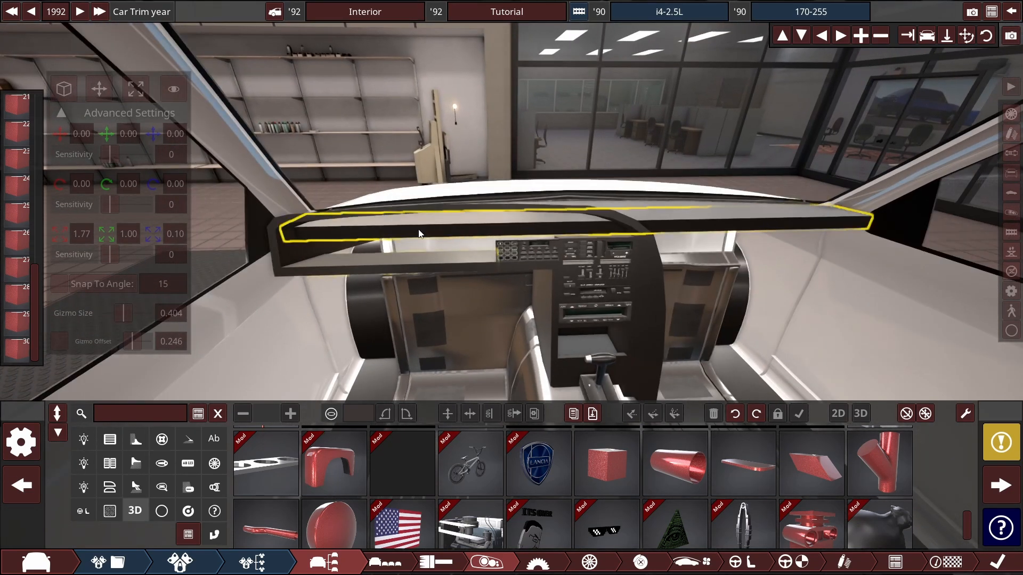
left_click_drag(402, 241, 522, 261)
mouse_move(628, 237)
left_mouse_down()
mouse_move(673, 223)
mouse_move(650, 244)
mouse_move(588, 229)
mouse_move(427, 249)
mouse_move(627, 236)
left_mouse_up()
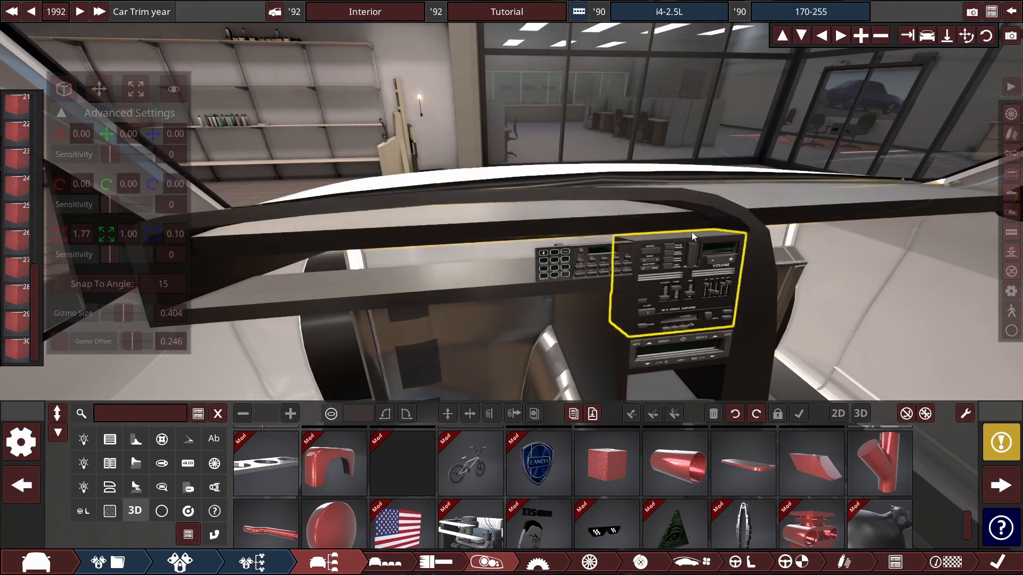
left_click_drag(650, 228, 497, 243)
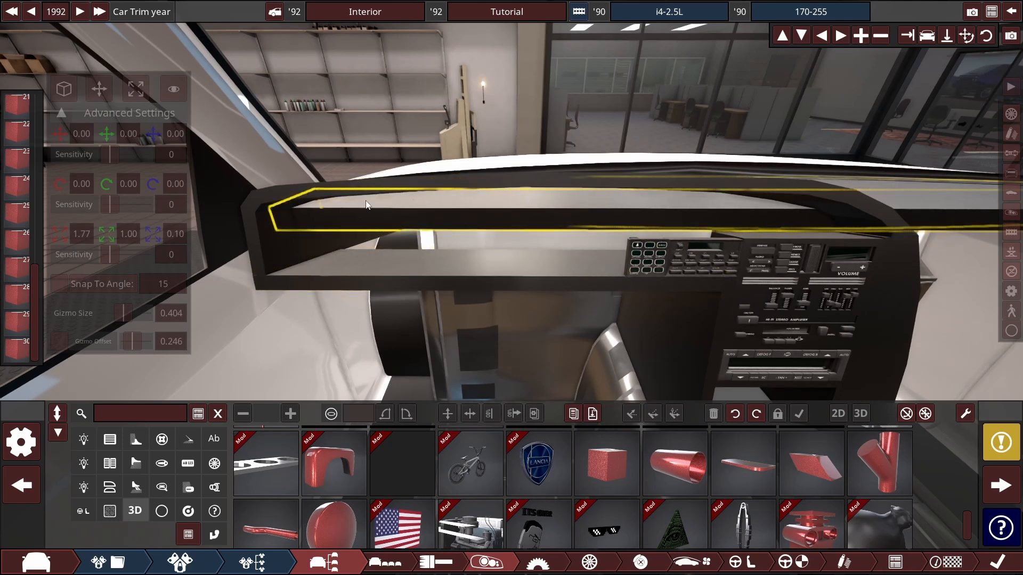
left_click_drag(560, 264, 347, 221)
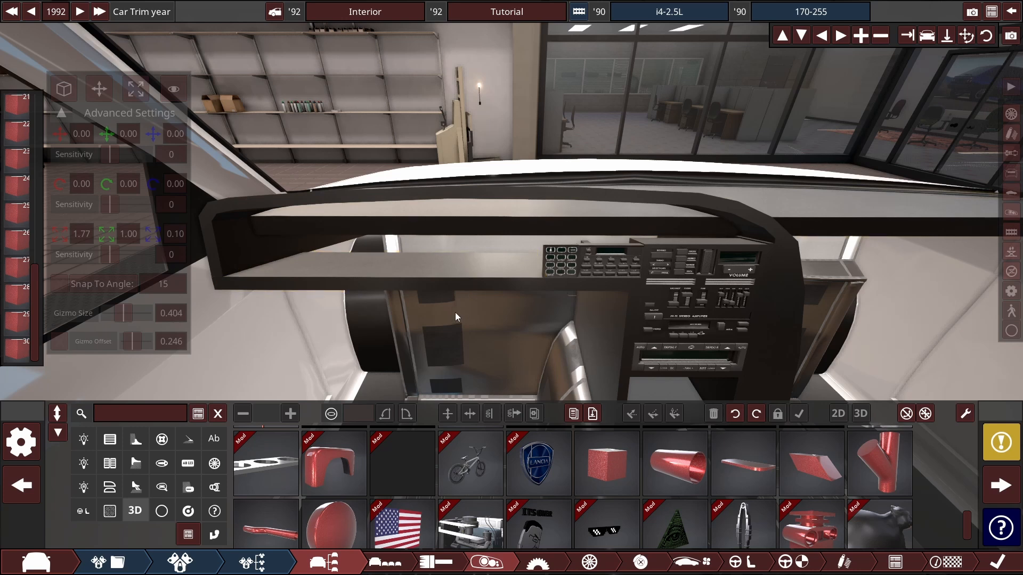
left_click_drag(437, 247, 402, 249)
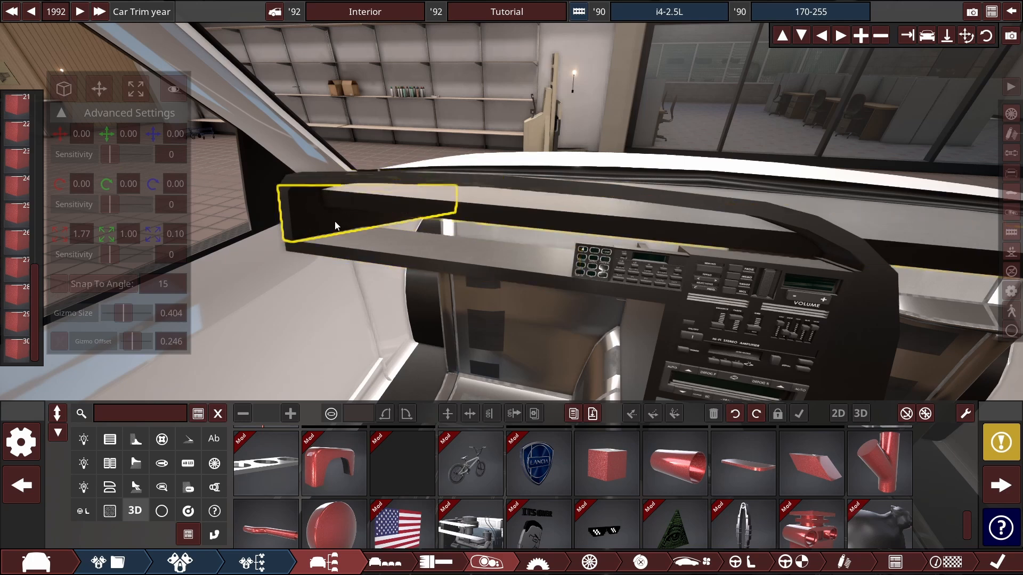
left_click_drag(400, 262, 457, 258)
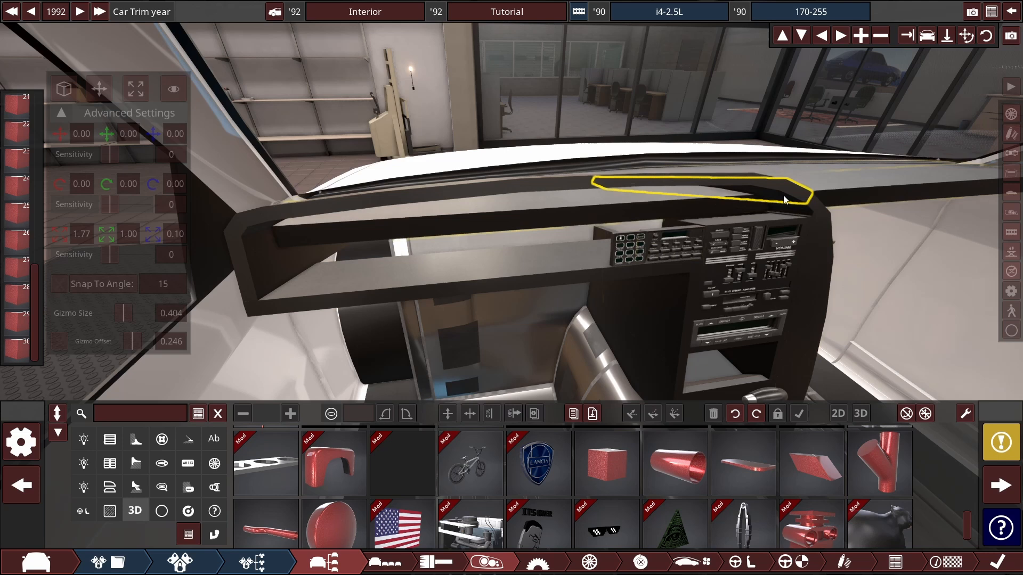
left_click_drag(783, 199, 731, 213)
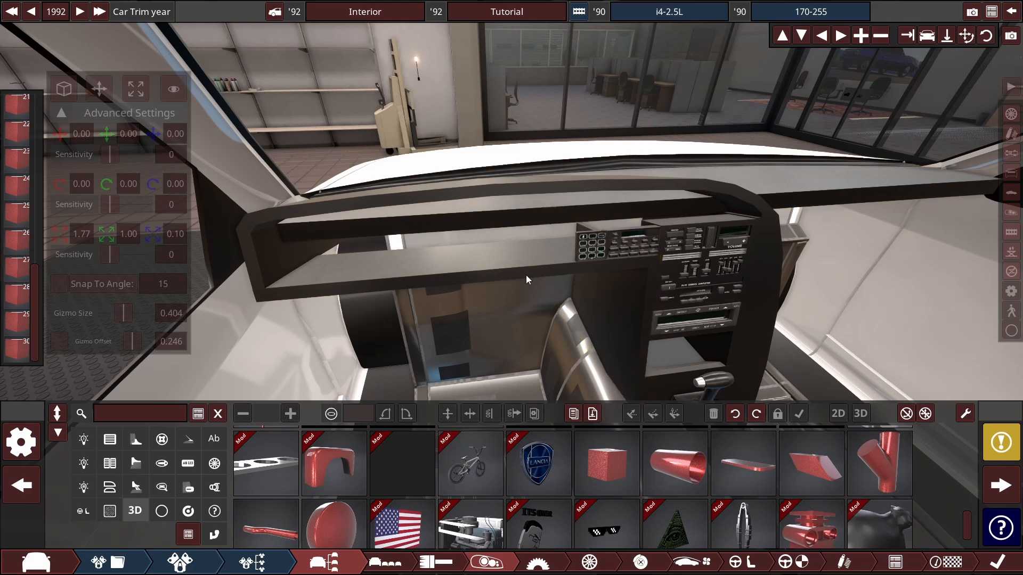
left_click_drag(486, 168, 573, 161)
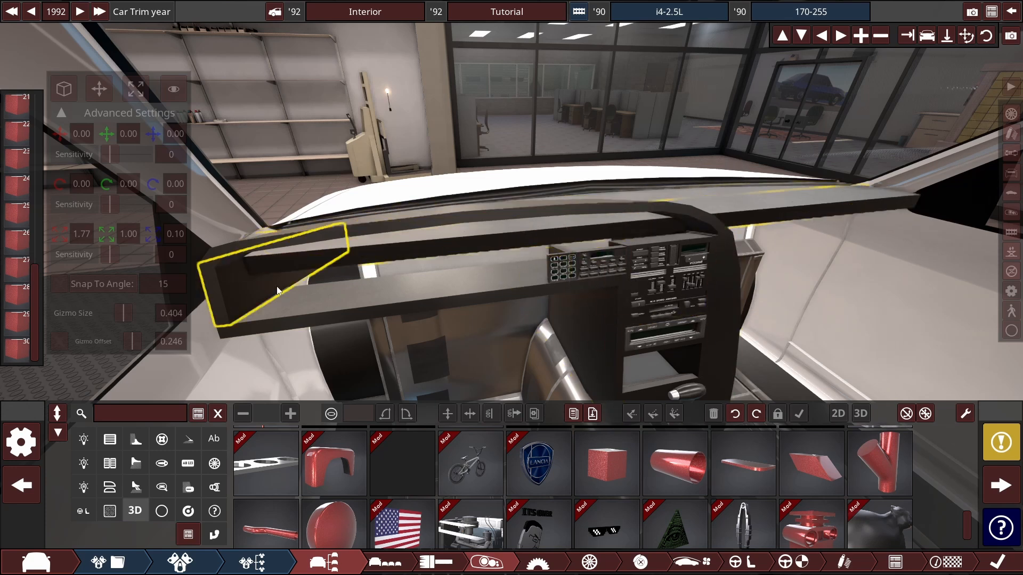
left_click_drag(480, 290, 795, 199)
left_click_drag(457, 273, 618, 234)
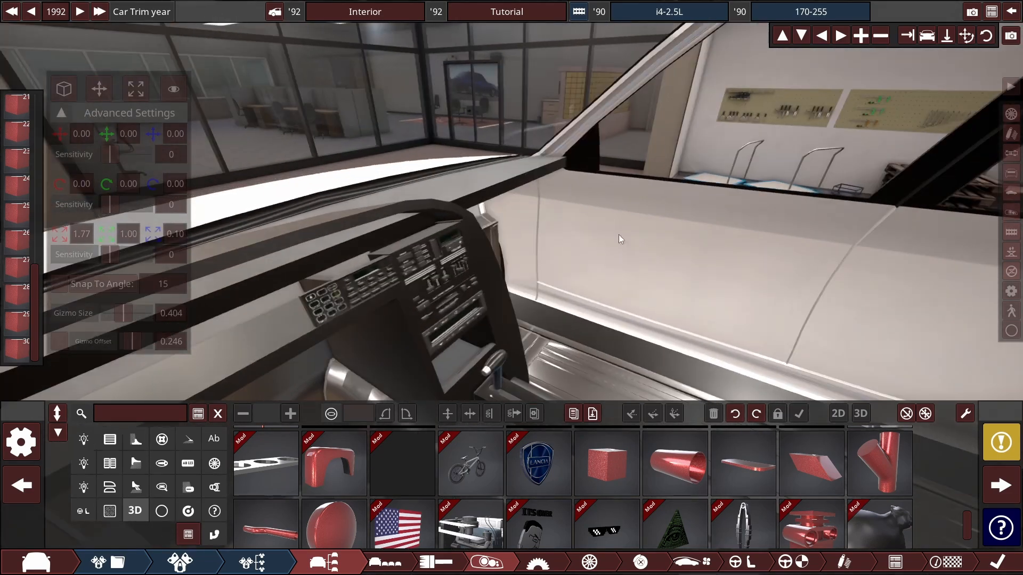
left_click_drag(761, 266, 545, 286)
left_click_drag(845, 285, 895, 292)
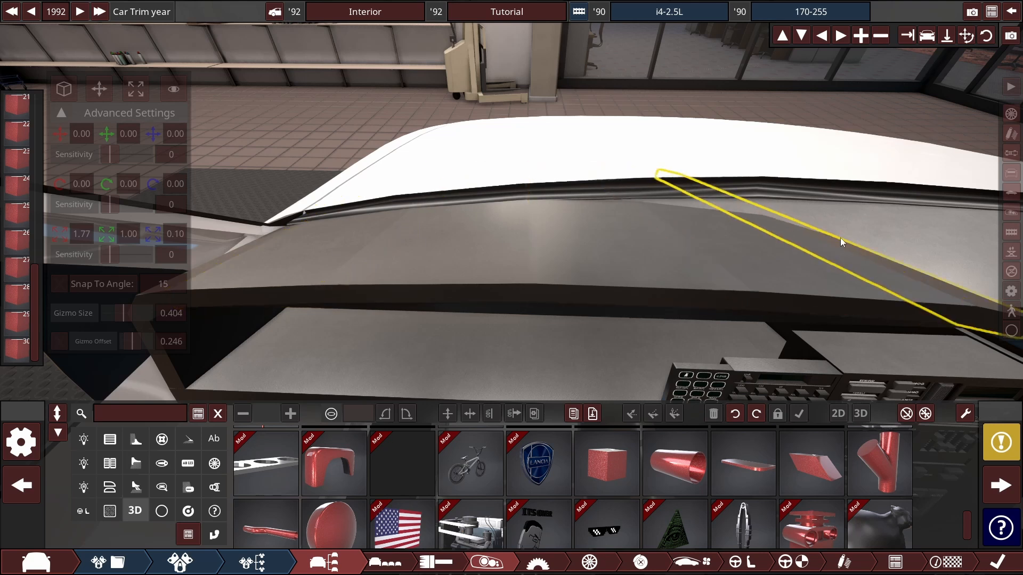
left_click_drag(404, 216, 418, 206)
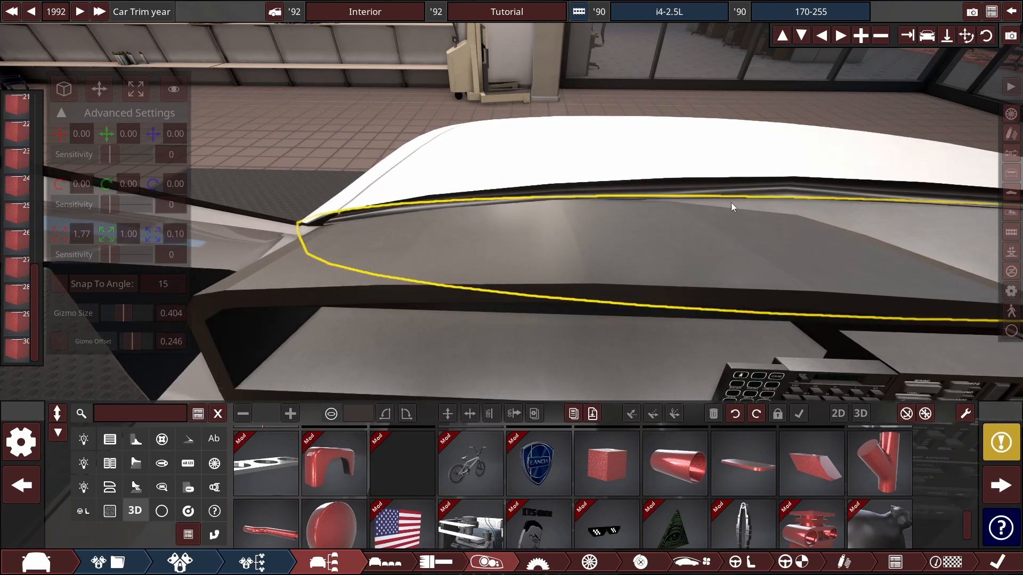
left_click_drag(731, 203, 798, 180)
left_click_drag(737, 174, 674, 193)
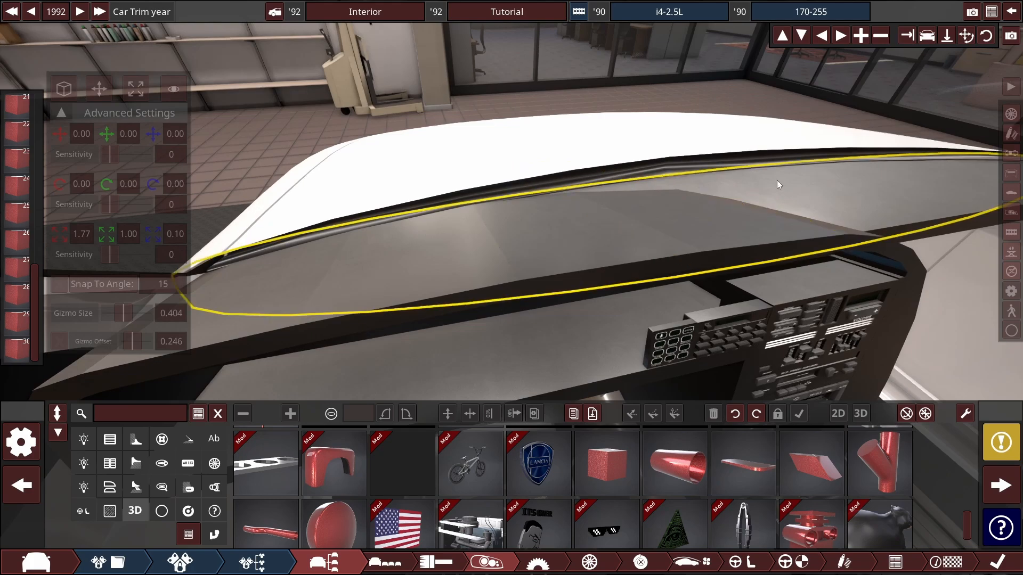
left_click_drag(777, 180, 660, 178)
left_click_drag(580, 190, 654, 295)
left_click_drag(558, 272, 452, 136)
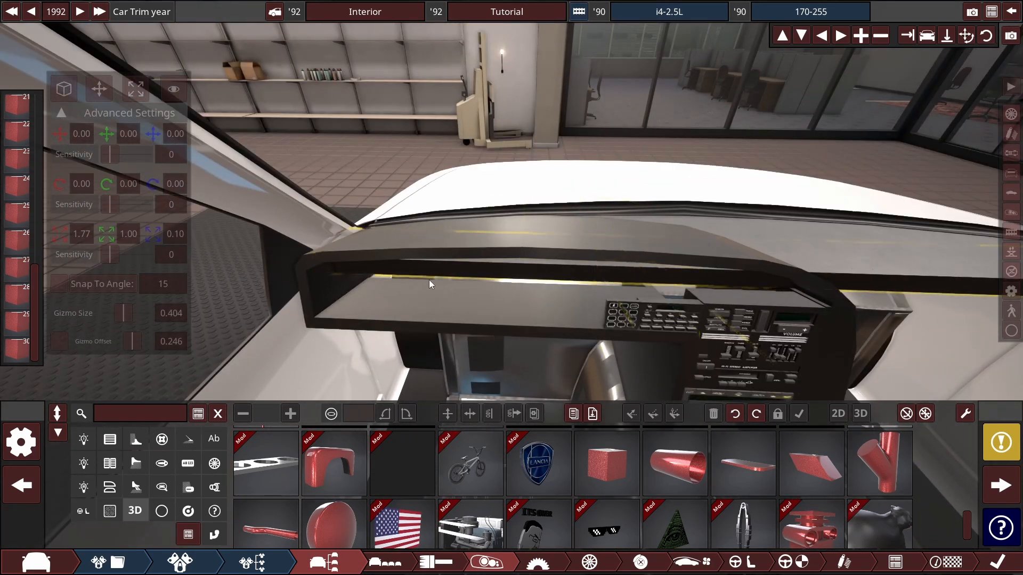
left_click_drag(411, 257, 472, 280)
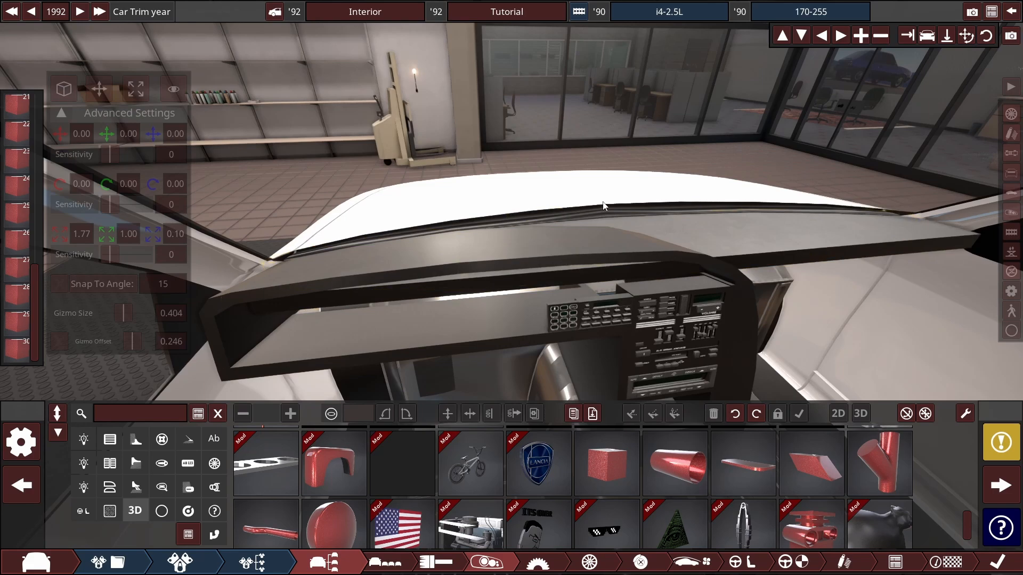
Step: Lower the wide dashboard-top cube slightly to line it up with the neighbouring top cube
scroll(560, 298, "up", 3)
left_click_drag(560, 299, 772, 202)
left_click(504, 227)
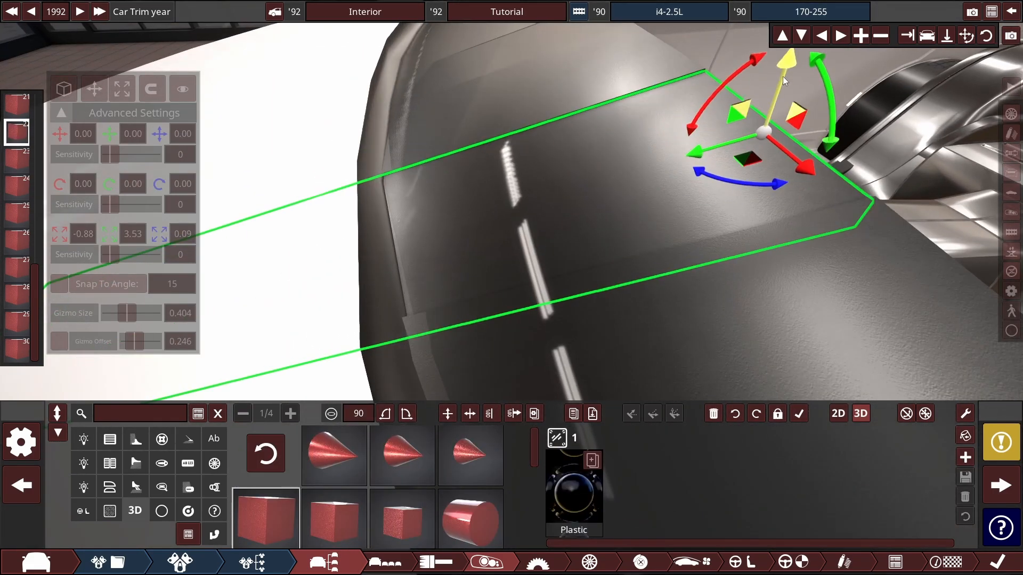
left_click_drag(784, 76, 781, 82)
left_click_drag(767, 138, 693, 176)
left_click(693, 176)
left_click_drag(741, 117, 740, 123)
left_click_drag(740, 123, 287, 123)
left_click_drag(332, 42, 252, 262)
left_click_drag(253, 262, 485, 278)
Step: Rotate and shift the wide dashboard-top cube above the ledge and rescale it to -0.87 red
left_click(485, 278)
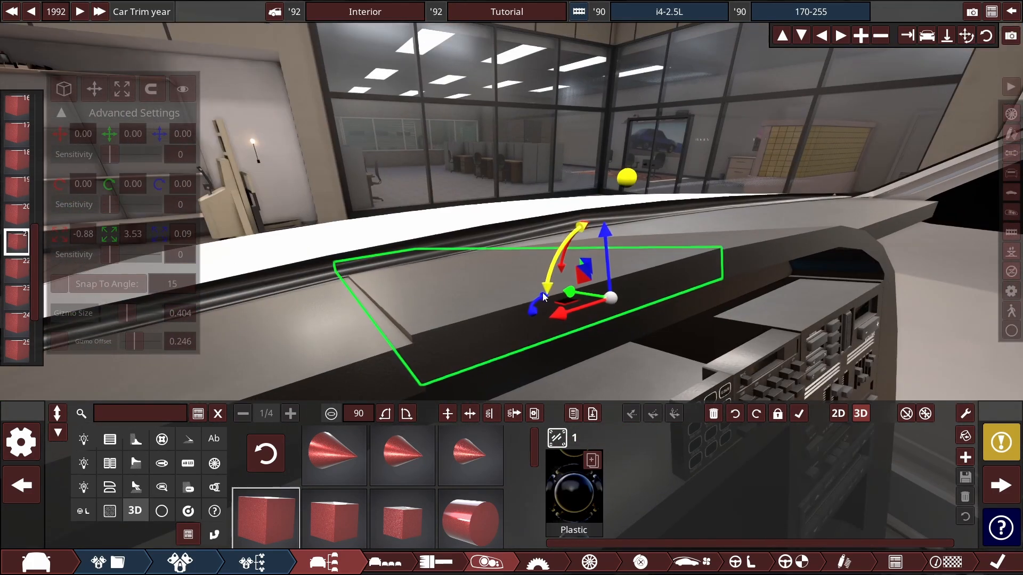
left_click_drag(600, 251, 414, 255)
left_click_drag(414, 254, 462, 260)
key("space")
left_click_drag(461, 260, 461, 192)
left_click_drag(386, 294, 390, 287)
left_click_drag(390, 288, 309, 183)
key("space")
left_click_drag(358, 238, 366, 239)
left_click_drag(328, 178, 586, 219)
key("space")
left_click_drag(520, 270, 523, 273)
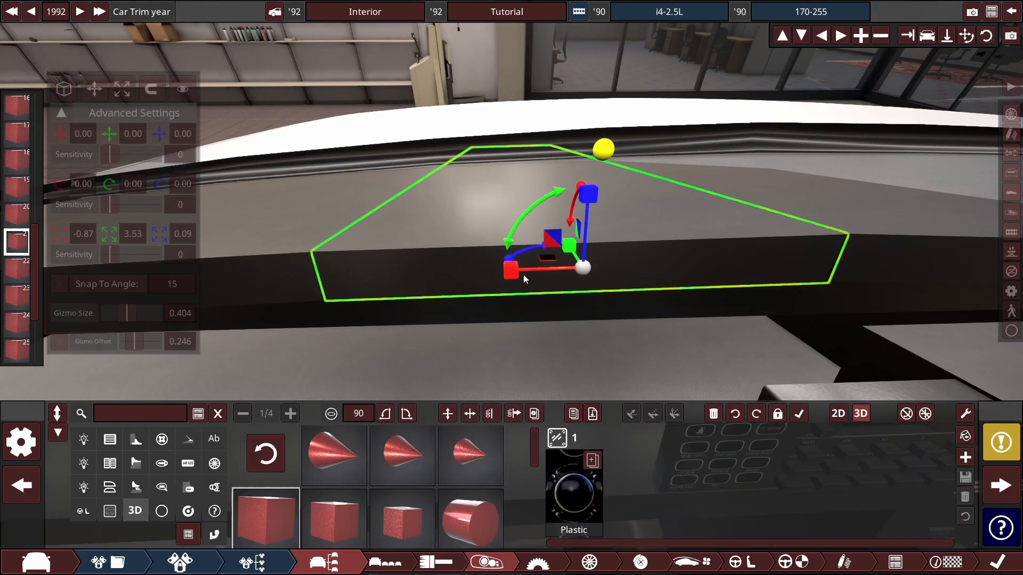
Step: Rescale the wide dashboard-top cube to -0.88 red and adjust its height at the seam
left_click(519, 244)
left_click(519, 244)
left_click(554, 224)
left_click(542, 219)
left_click_drag(530, 212, 589, 106)
left_click(543, 221)
left_click(554, 229)
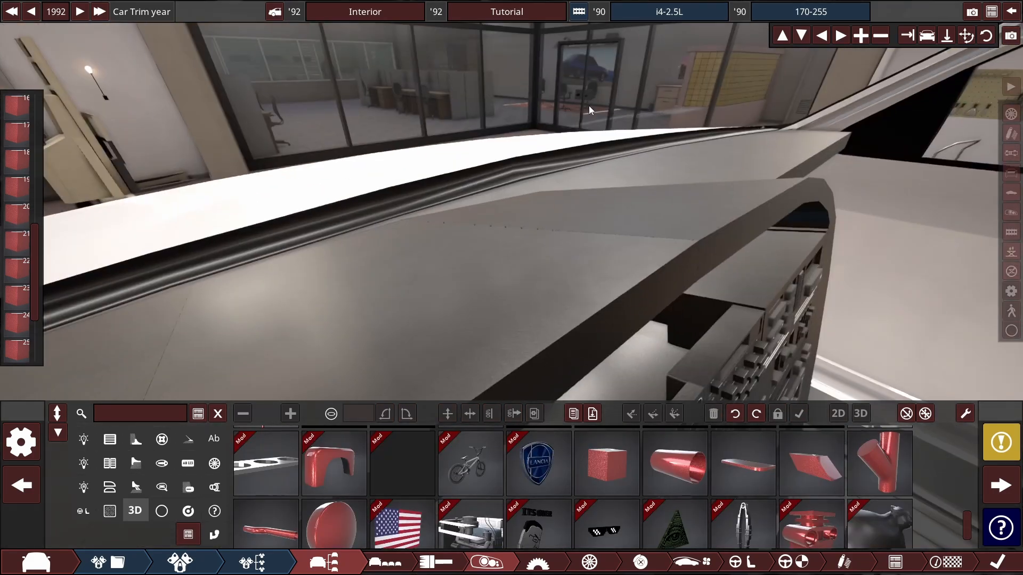
left_click(554, 224)
left_click(63, 89)
key("space")
left_click_drag(657, 334, 655, 334)
key("space")
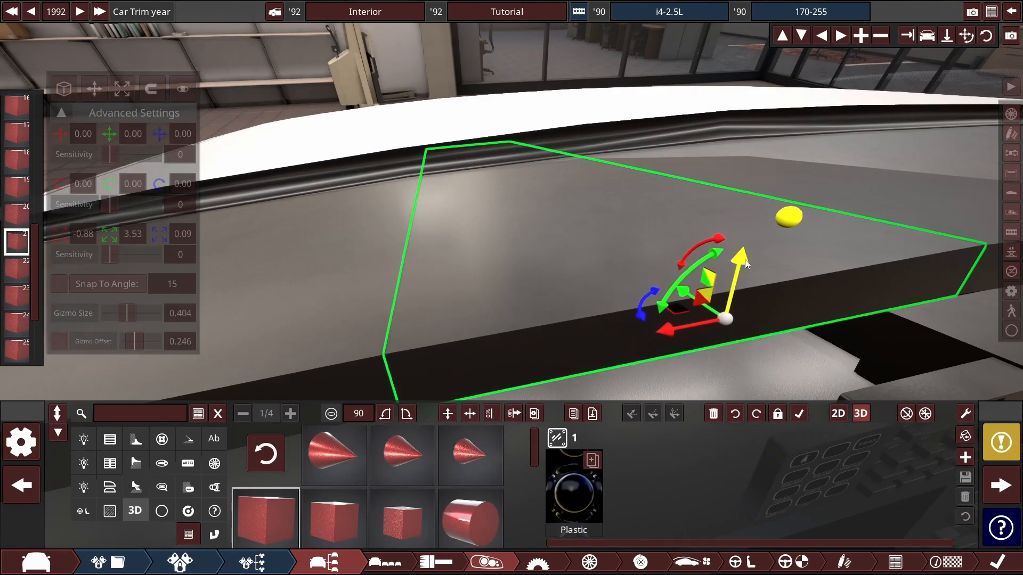
left_click_drag(738, 259, 739, 256)
Step: Nudge the wide dashboard-top cube sideways to line up its edge with the adjoining cubes
left_click(459, 60)
left_click(458, 266)
left_click_drag(438, 283, 437, 283)
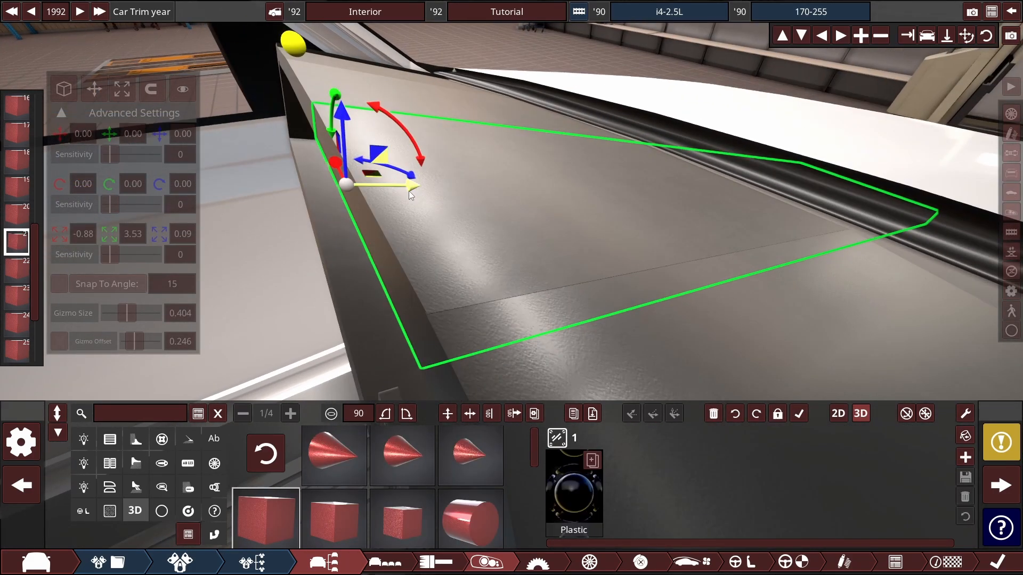
left_click_drag(408, 191, 409, 191)
Step: Shift the sloping door-side cube, scaled -0.16 red, into line with the dashboard top
left_click(752, 116)
left_click(511, 239)
left_click_drag(453, 244, 446, 251)
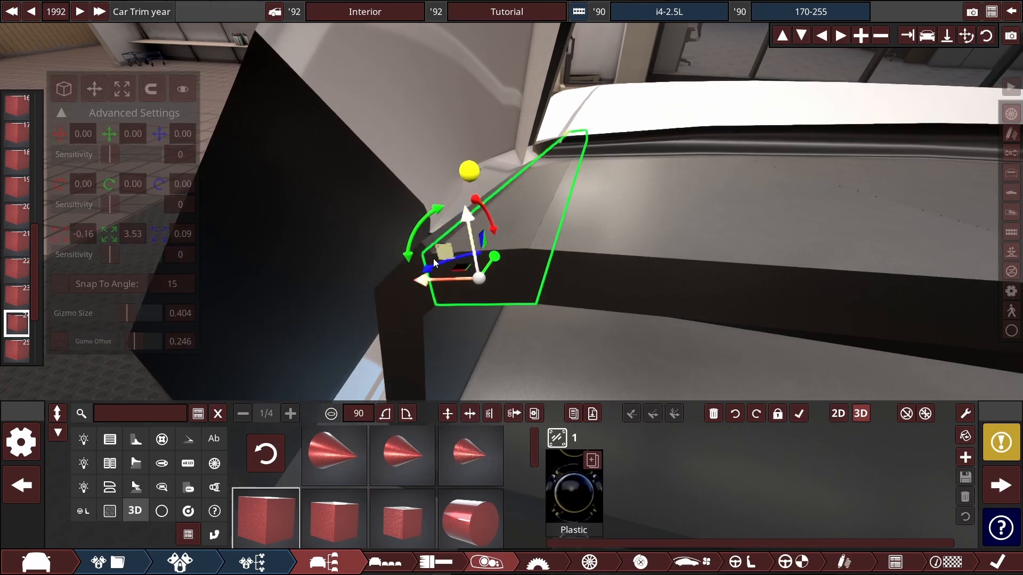
left_click_drag(521, 258, 522, 265)
Step: Move the door-side upright cube down slightly along its red axis beneath the corner cube
left_click_drag(511, 323, 354, 204)
left_click(503, 332)
left_click(362, 216)
left_click(444, 307)
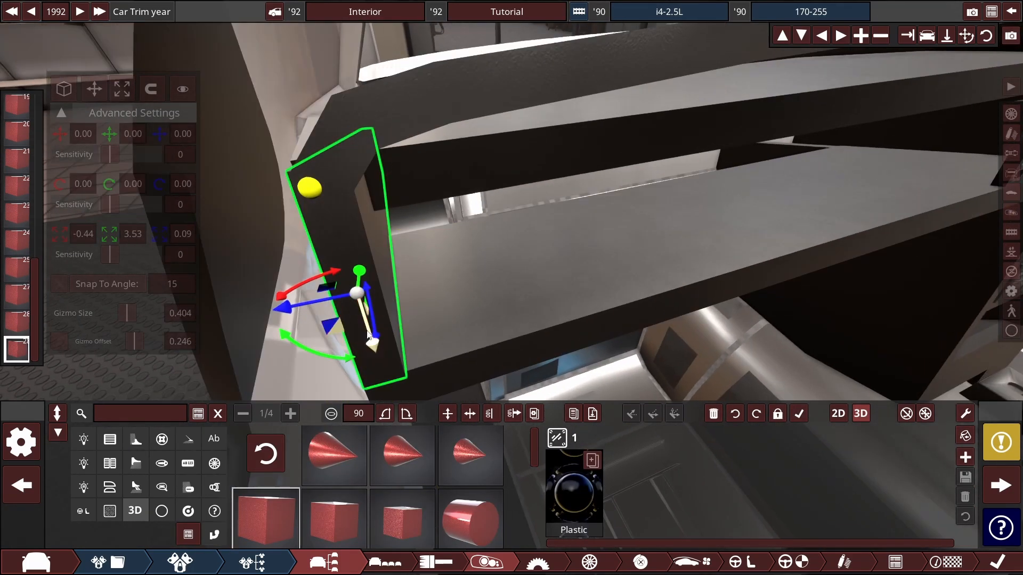
left_click_drag(369, 337, 372, 347)
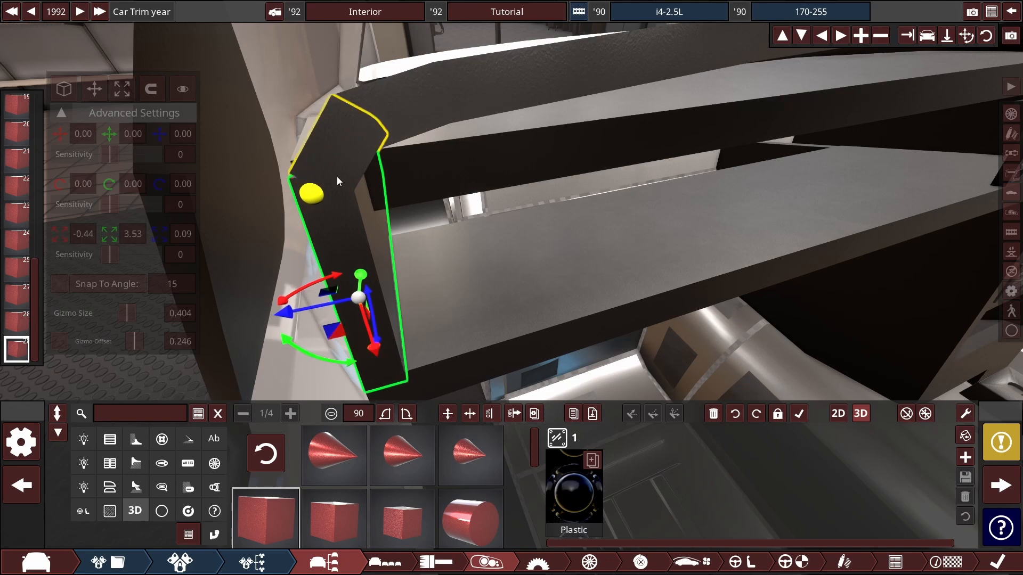
Step: Check the fit of the door-side corner cube, the upright cube and the lower ledge cube from several angles
left_click(339, 178)
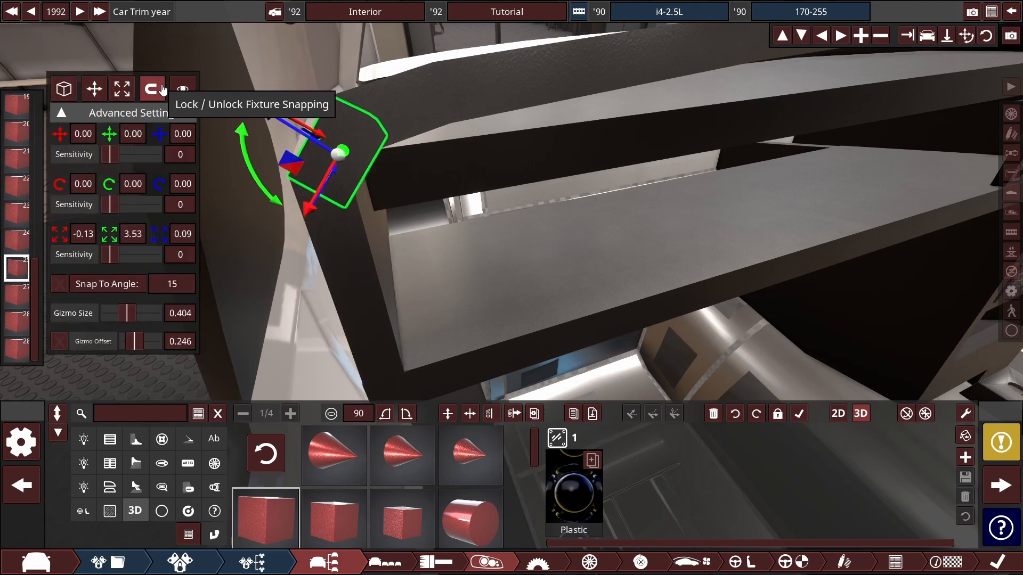
left_click(378, 302)
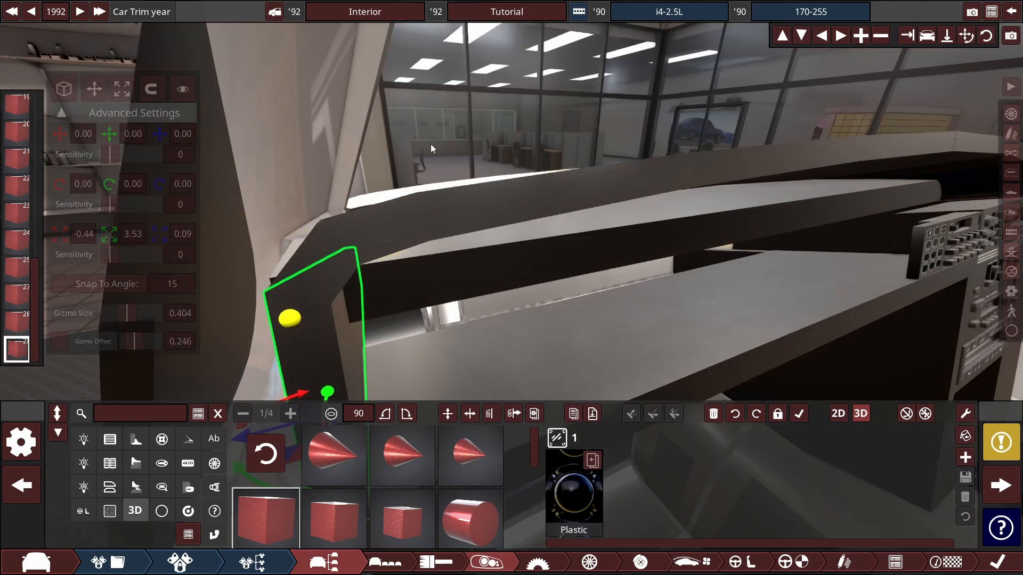
left_click(331, 325)
left_click_drag(479, 181, 565, 223)
left_click(465, 299)
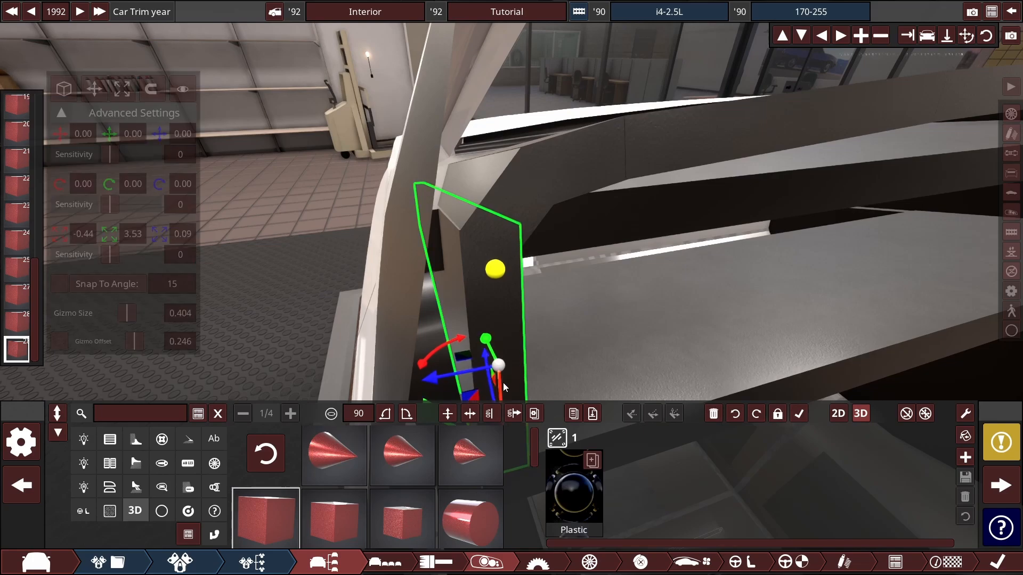
left_click(491, 111)
scroll(491, 111, "down", 5)
scroll(532, 187, "up", 5)
left_click(662, 219)
scroll(662, 219, "down", 5)
left_click(713, 56)
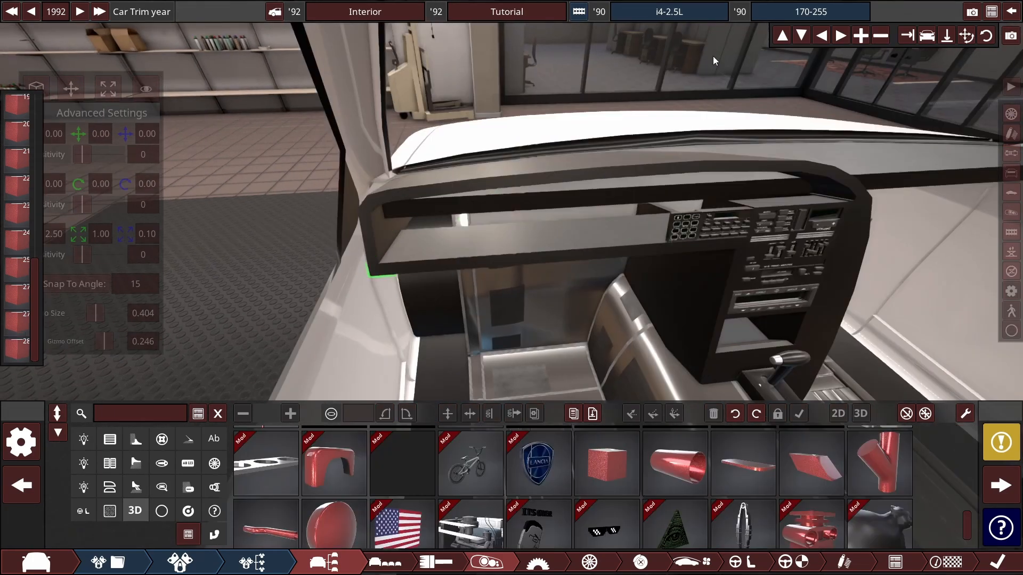
Step: Copy the cube beside the radio controls, raise it above the radio stack and thin it to 0.06 on its blue axis
left_click_drag(713, 56, 450, 244)
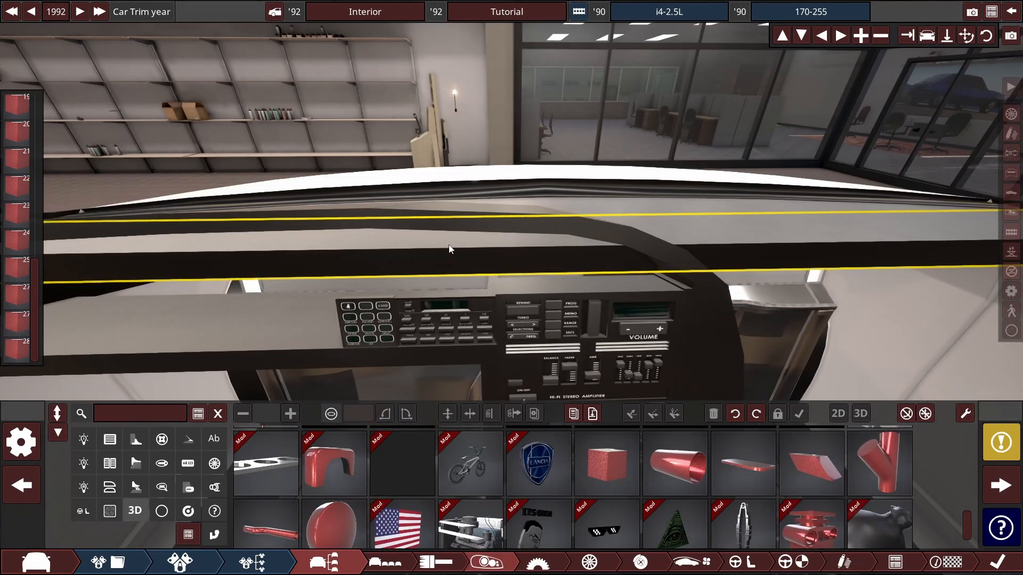
left_click(427, 351)
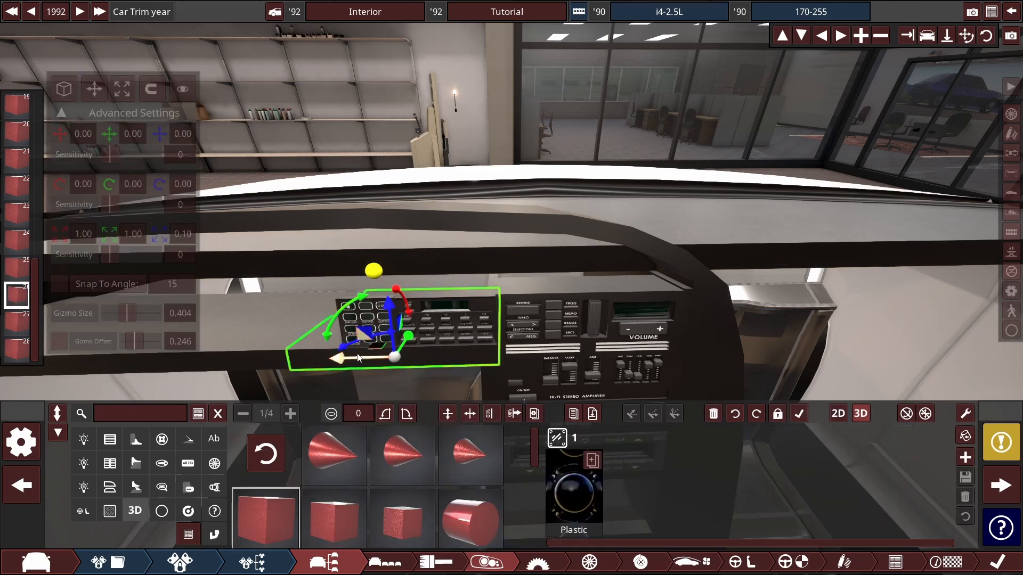
left_click_drag(346, 356, 466, 352)
left_click_drag(509, 305, 496, 101)
scroll(496, 100, "up", 4)
left_click(507, 187)
left_click_drag(508, 248, 508, 274)
left_click(507, 185)
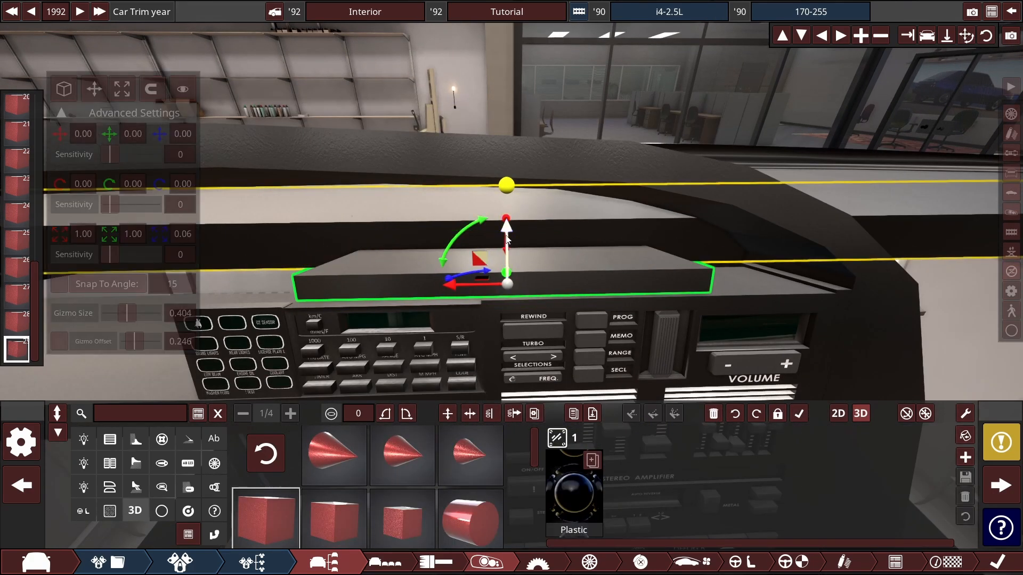
Step: Widen the thin cube to 1.78 on its red axis and fit it as a shelf along the top of the radio panel
left_click_drag(507, 226, 508, 239)
left_click(507, 197)
left_click_drag(450, 299, 320, 322)
left_click(508, 196)
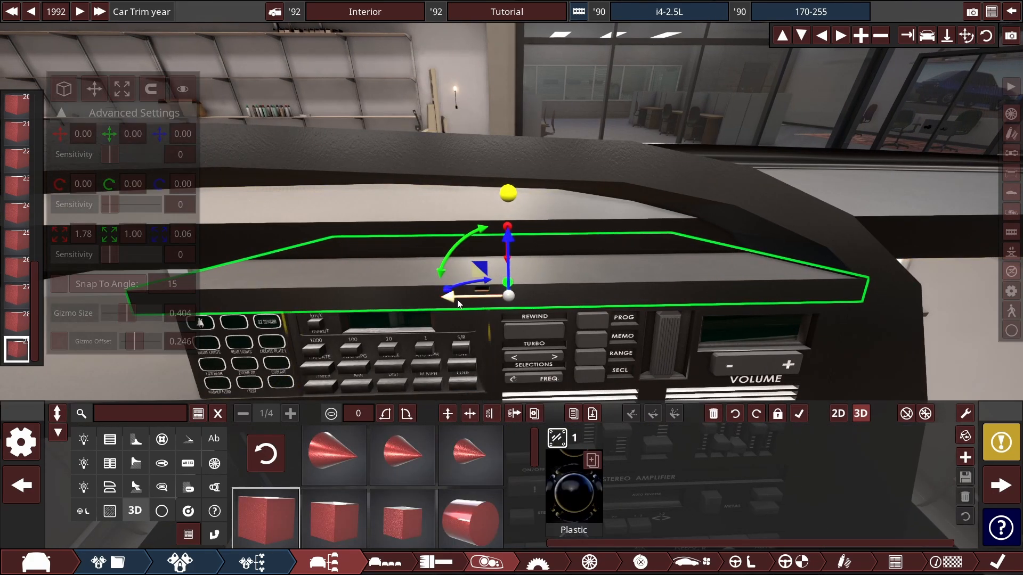
left_click_drag(602, 245, 468, 286)
left_click_drag(310, 191, 310, 191)
left_click_drag(373, 192, 461, 256)
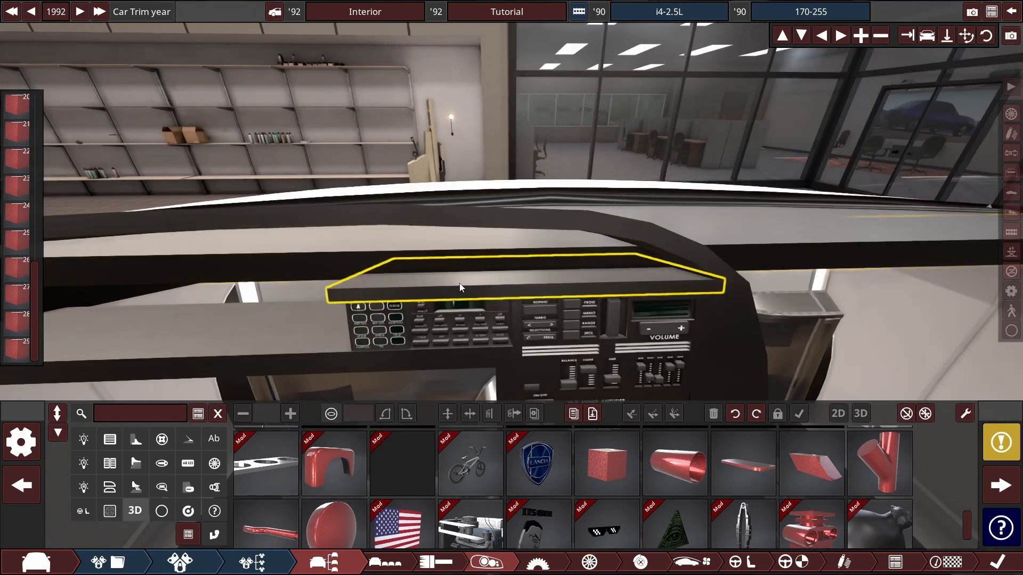
Step: Copy the shelf cube and reshape it into an upright block, scaled about 0.39 red and 0.29 blue, above the switch panel
left_click(461, 288)
left_click_drag(590, 290, 484, 291)
left_click_drag(549, 230, 549, 199)
left_click(117, 88)
left_click_drag(486, 260, 802, 282)
left_click_drag(549, 198, 543, 176)
left_click_drag(547, 191, 579, 111)
left_click(92, 91)
scroll(554, 213, "up", 5)
left_click_drag(524, 209, 434, 210)
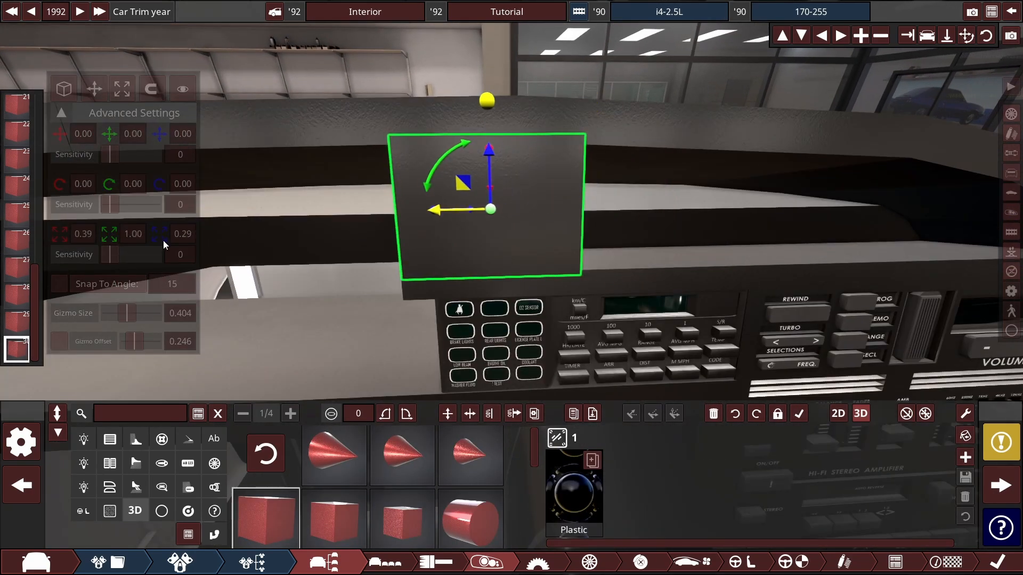
left_click(544, 202)
scroll(544, 202, "down", 10)
scroll(544, 203, "up", 8)
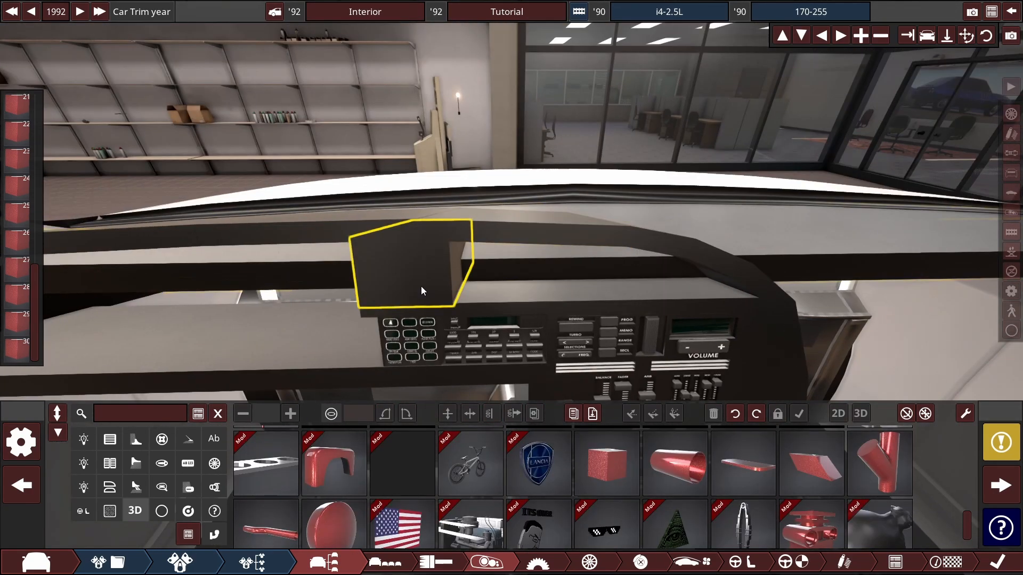
Step: Slim the upright block to 0.08 red, lengthen it to 0.63 blue and place it along the outer edge of the switch panel
left_click(421, 291)
scroll(421, 290, "up", 3)
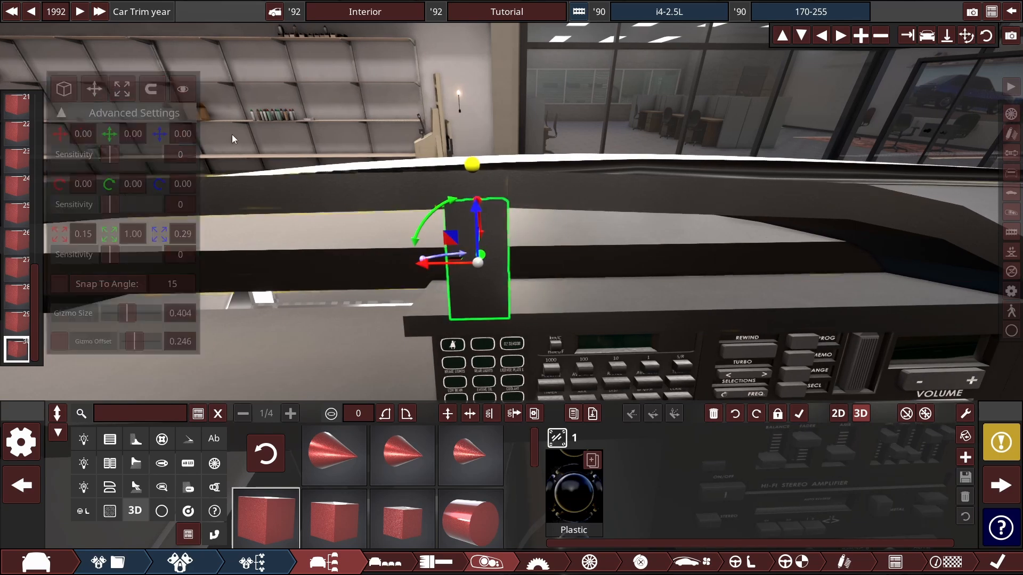
left_click(100, 92)
left_click_drag(420, 264, 359, 263)
left_click(123, 91)
left_click_drag(416, 203, 388, 209)
scroll(427, 266, "up", 4)
left_click(96, 90)
left_click(123, 92)
left_click_drag(488, 222, 466, 31)
left_click(781, 302)
left_click_drag(781, 301, 626, 123)
scroll(395, 226, "up", 3)
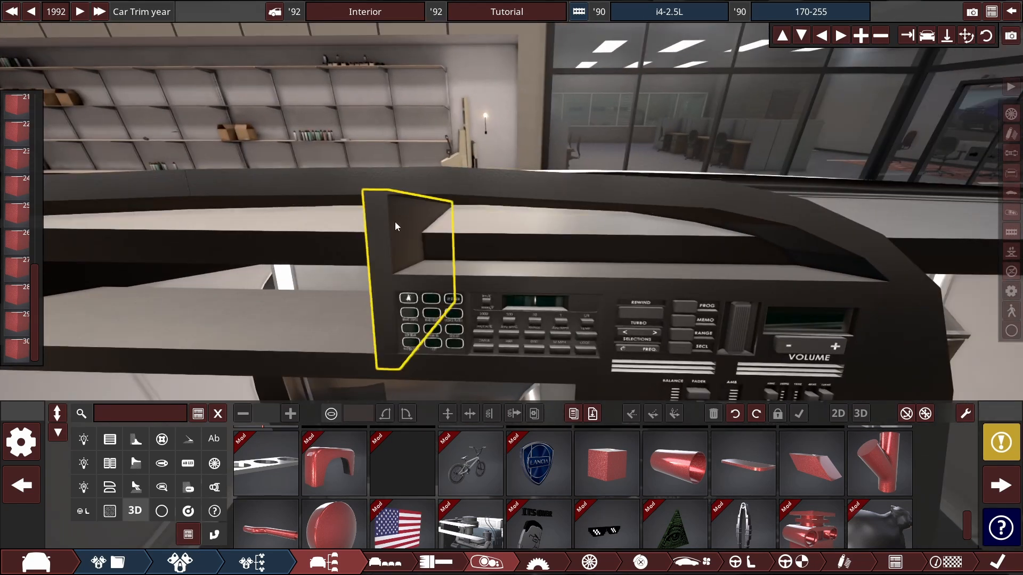
Step: Copy the tall upright to the middle of the opening above the radio and shorten it to 0.37 on its blue axis
left_click(395, 225, "ctrl")
left_click_drag(395, 225, 329, 179)
left_click_drag(299, 266, 596, 300)
scroll(592, 299, "up", 3)
left_click_drag(591, 299, 575, 341)
left_click_drag(414, 229, 424, 229)
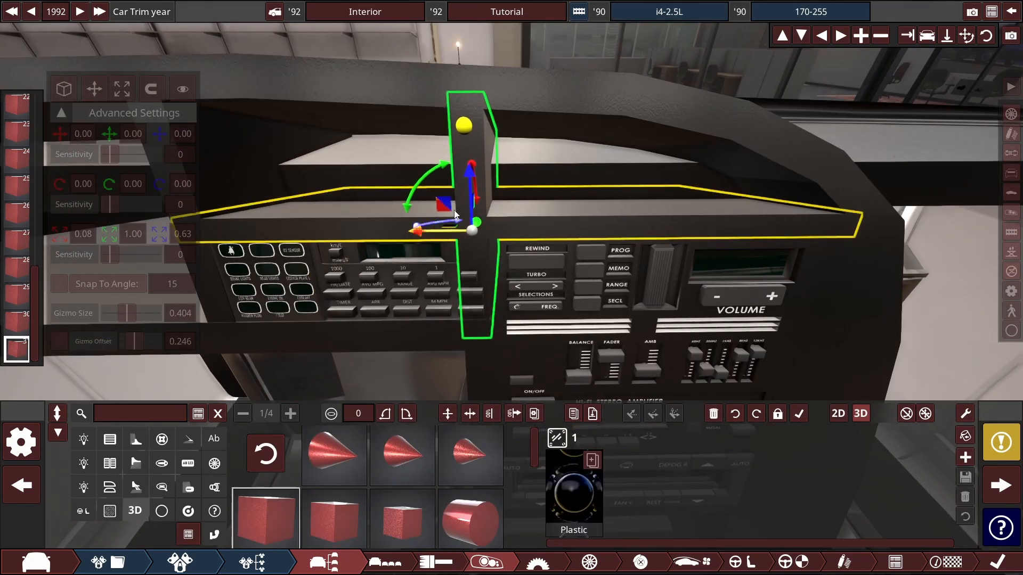
left_click_drag(470, 163, 460, 213)
left_click(122, 89)
left_click_drag(465, 91, 462, 115)
left_click(548, 111)
scroll(426, 224, "up", 3)
Step: Copy the middle upright to the far end of the radio shelf, shorten it to 0.20 blue and fit it under the sloping top
left_click(426, 224, "ctrl")
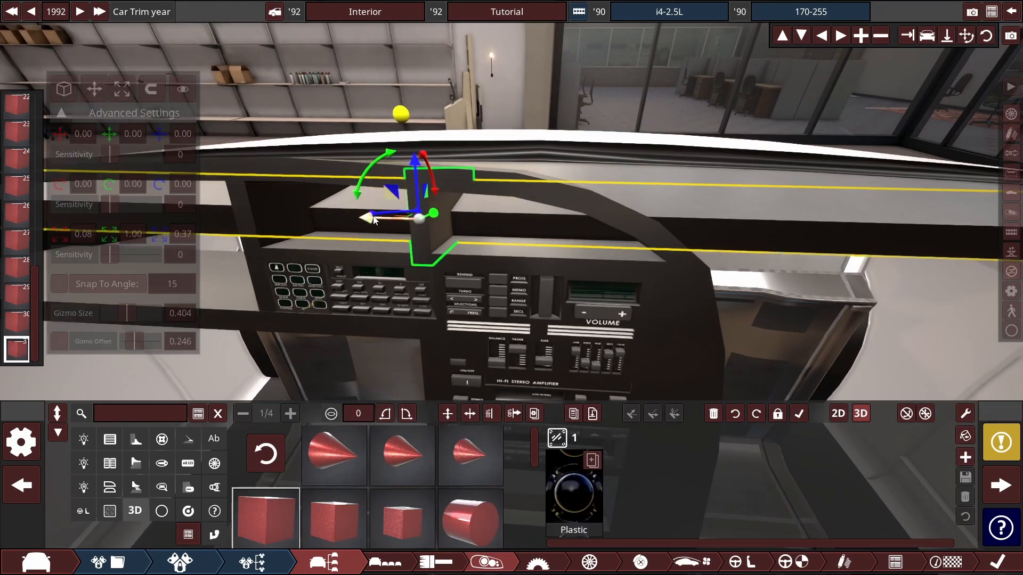
left_click_drag(591, 266, 495, 240)
left_click_drag(340, 220, 420, 220)
scroll(554, 229, "up", 3)
left_click_drag(280, 203, 480, 235)
scroll(404, 216, "up", 3)
left_click(124, 89)
left_click_drag(566, 83, 546, 150)
left_click(96, 89)
left_click_drag(607, 91, 607, 141)
left_click_drag(619, 328, 532, 320)
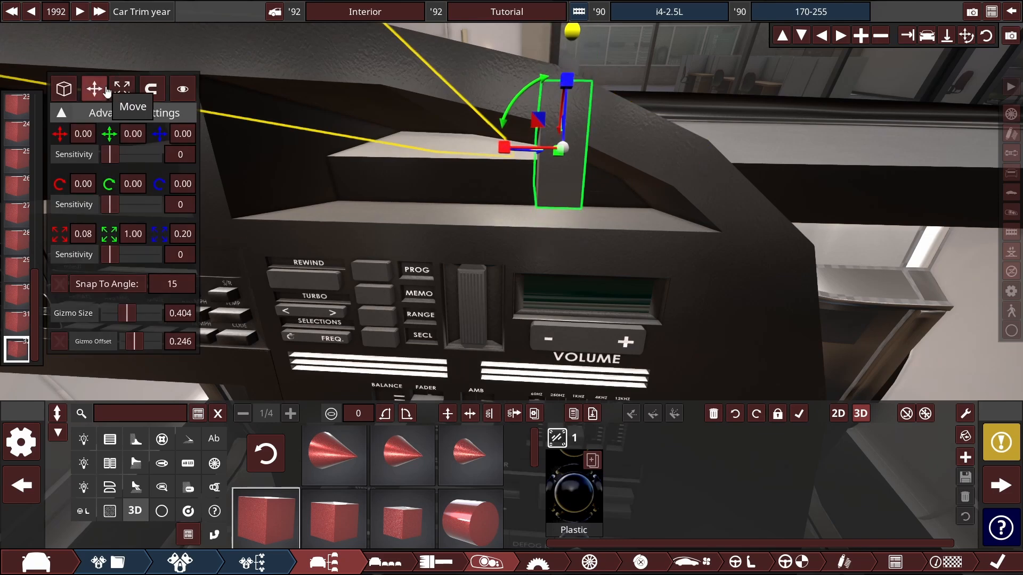
left_click_drag(366, 199, 468, 201)
left_click(533, 143)
Step: Check how the uprights and shelf above the radio fit the dashboard from several angles
scroll(539, 140, "down", 3)
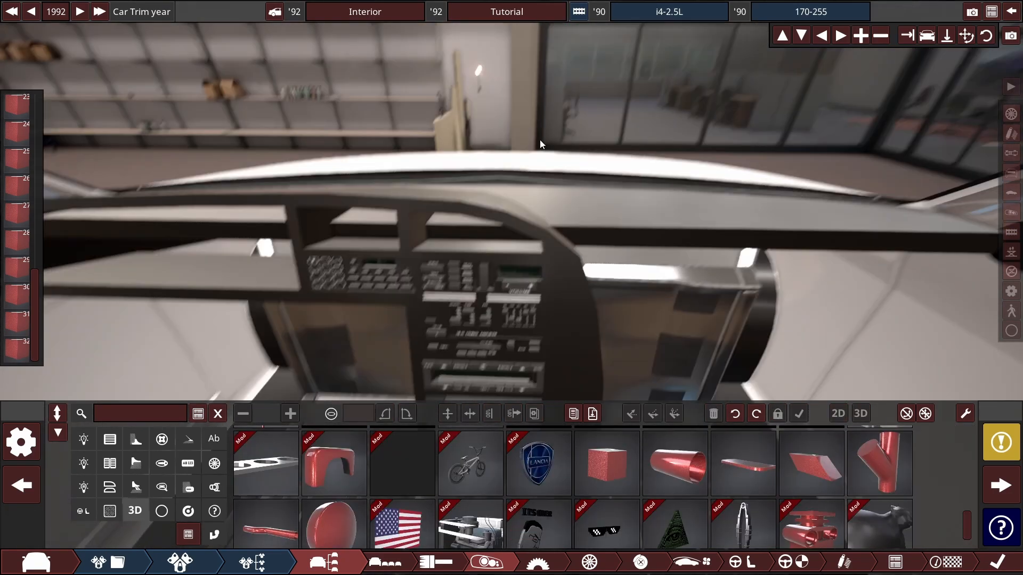
scroll(543, 155, "up", 3)
left_click_drag(546, 162, 479, 218)
left_click(477, 224)
left_click(596, 160)
scroll(628, 160, "down", 5)
scroll(628, 160, "up", 5)
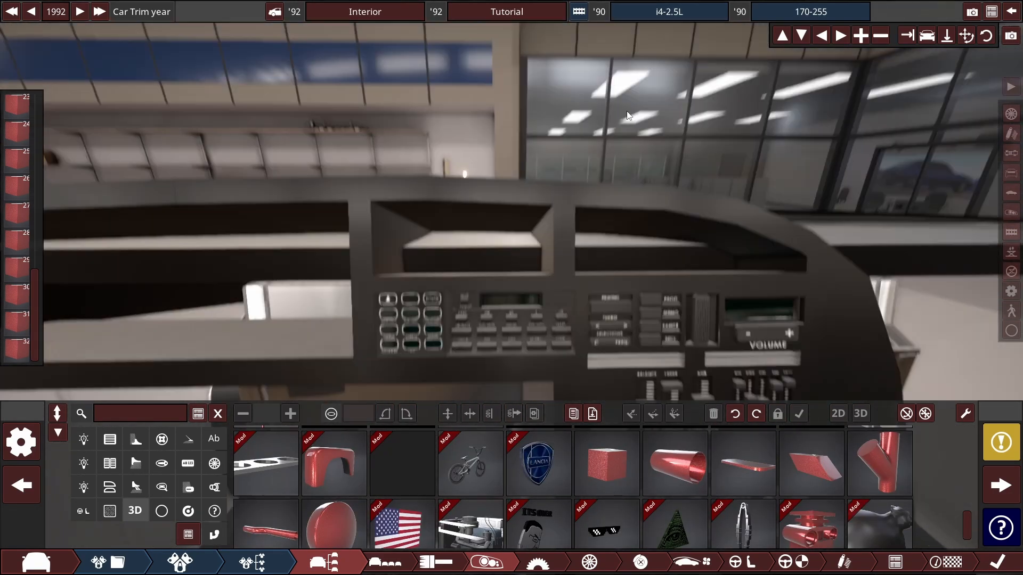
Step: Copy the radio shelf cube, change it to a cylinder scaled 1.54 red and 0.35 blue, and place it behind the opening above the radio
left_click_drag(628, 120, 532, 213)
left_click(589, 243)
left_click(589, 243, "ctrl")
left_click_drag(590, 242, 486, 251)
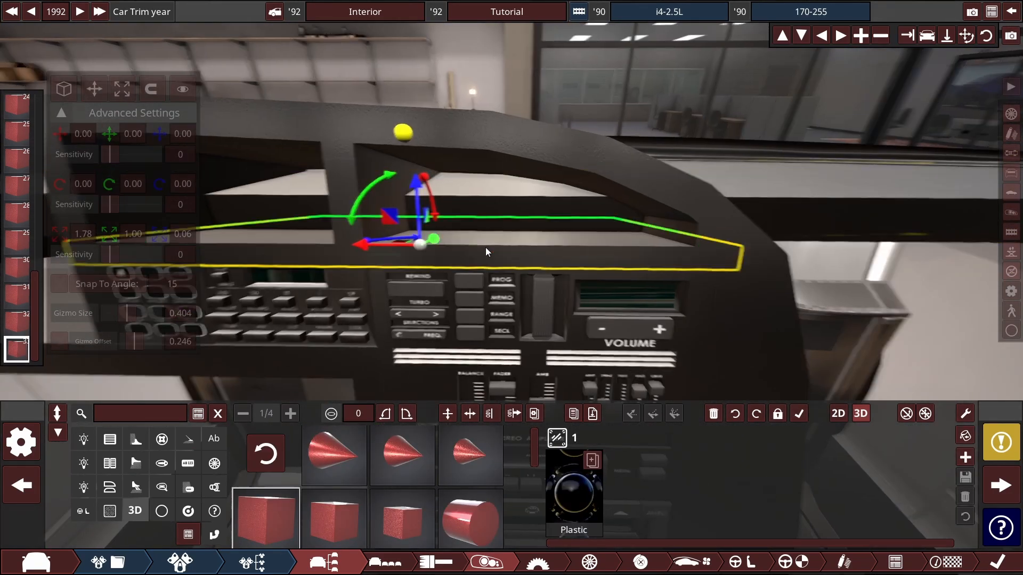
left_click_drag(416, 182, 341, 101)
left_click(470, 518)
left_click(122, 90)
left_click(101, 91)
left_click_drag(533, 133, 423, 166)
left_click(122, 90)
left_click_drag(222, 209, 576, 213)
Step: Apply the Plastic Clone material from the car's materials to the backing cylinder
left_click(574, 493)
left_click(353, 454)
left_click(722, 494)
left_click(684, 541)
left_click(352, 427)
left_click(873, 495)
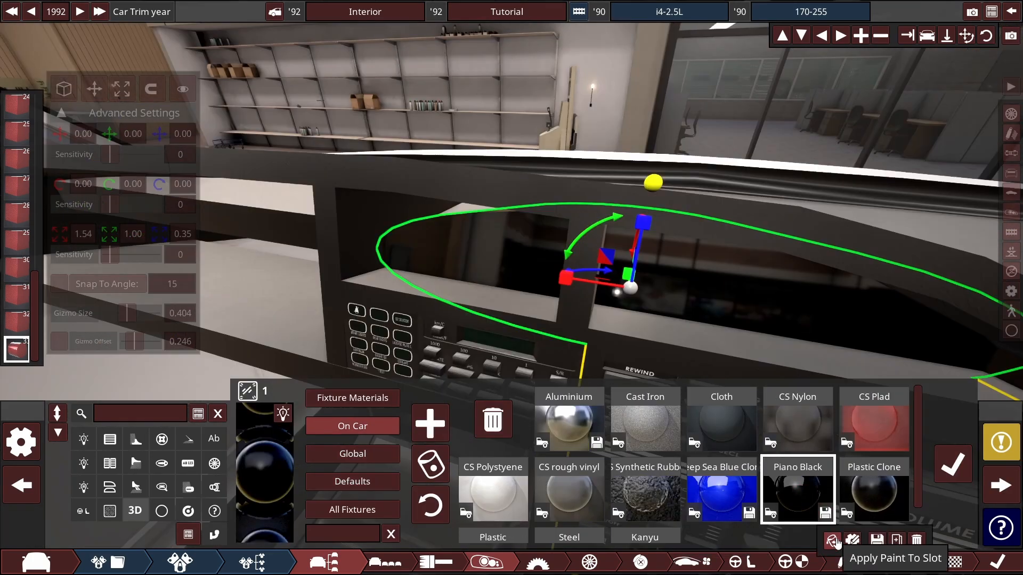
left_click(834, 541)
left_click(953, 464)
Step: Turn a copy of the backing cylinder into a cube and scale it to 0.73 red behind the compartment above the switch panel
left_click(95, 90)
left_click(266, 518)
left_click_drag(569, 314, 501, 299)
left_click(122, 89)
left_click_drag(407, 302, 477, 315)
scroll(479, 314, "down", 5)
left_click(605, 103)
scroll(606, 102, "up", 5)
Step: Reposition the middle upright between the two compartments above the radio, using a move sensitivity of 0.440
left_click(469, 131)
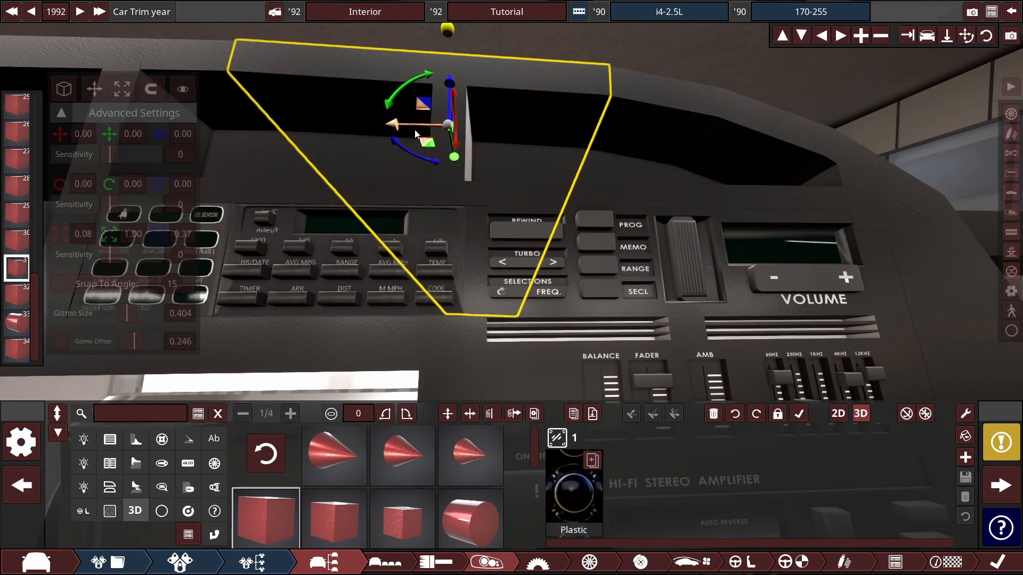
left_click_drag(452, 102, 451, 167)
left_click_drag(111, 155, 128, 156)
left_click_drag(451, 168, 458, 325)
left_click_drag(469, 341, 488, 314)
left_click_drag(498, 226, 483, 96)
mouse_move(483, 96)
left_mouse_down()
mouse_move(489, 133)
mouse_move(491, 113)
left_mouse_up()
scroll(501, 151, "down", 10)
left_click(507, 156)
scroll(507, 155, "up", 4)
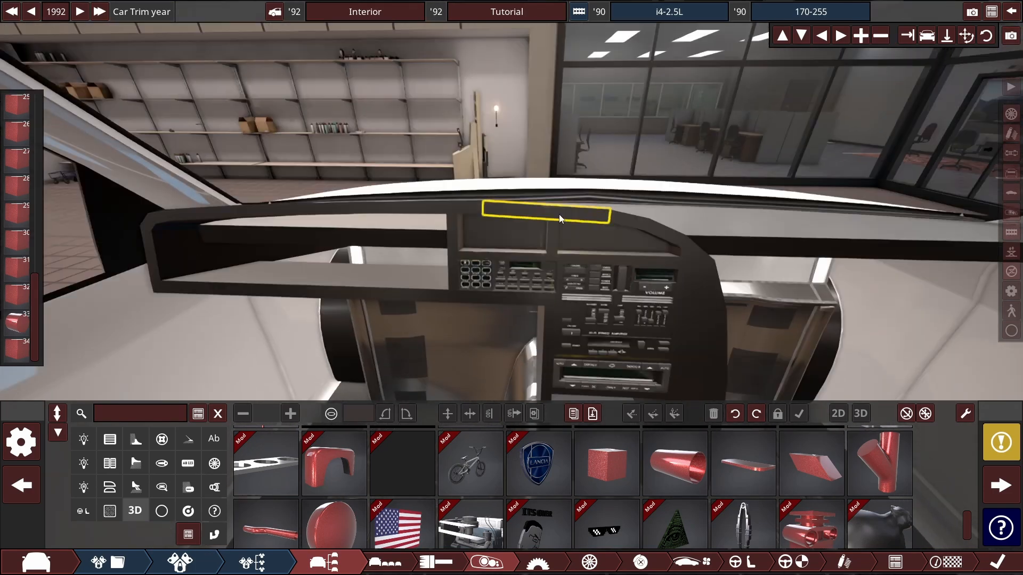
Step: Copy the tall upright beside the switch panel and move it near the door-side end of the dashboard opening
scroll(558, 214, "up", 4)
left_click(682, 218)
left_click_drag(647, 215, 293, 215)
scroll(412, 230, "up", 3)
scroll(460, 127, "down", 8)
left_click(460, 126)
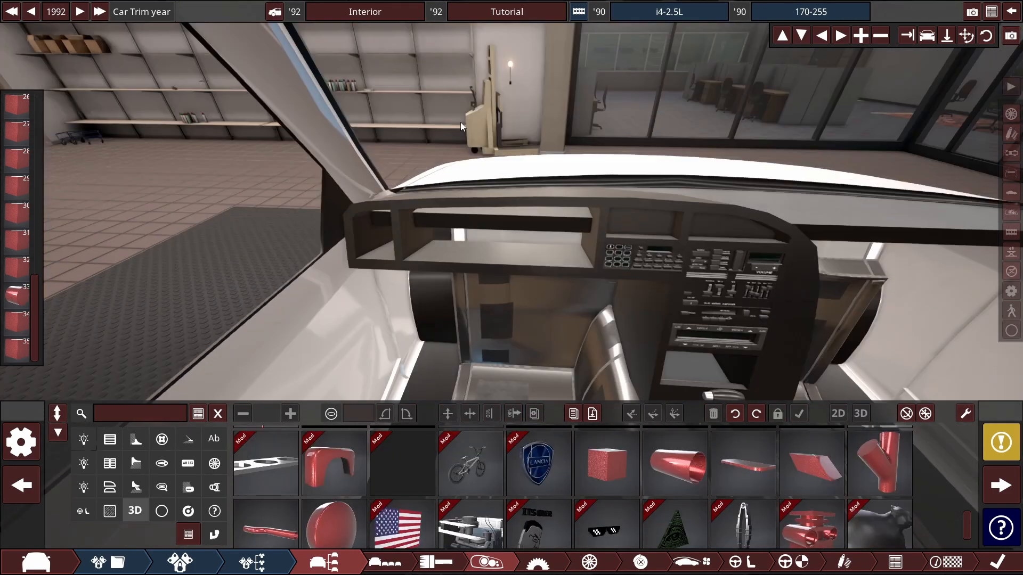
Step: Try to turn a copy of the door-side upright 90 degrees into a shelf, with rotation sensitivity at 0.490 and 15-degree snapping
scroll(460, 127, "down", 4)
scroll(574, 109, "up", 5)
left_click(583, 213)
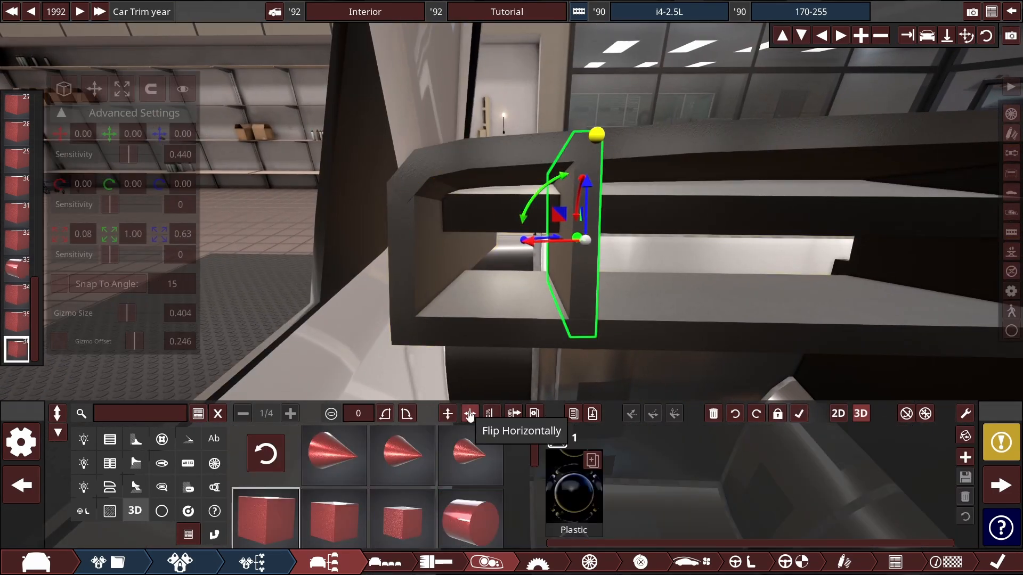
left_click(407, 415)
left_click_drag(647, 241, 553, 261)
left_click(657, 417)
left_click_drag(644, 304, 580, 331)
left_click_drag(110, 205, 132, 206)
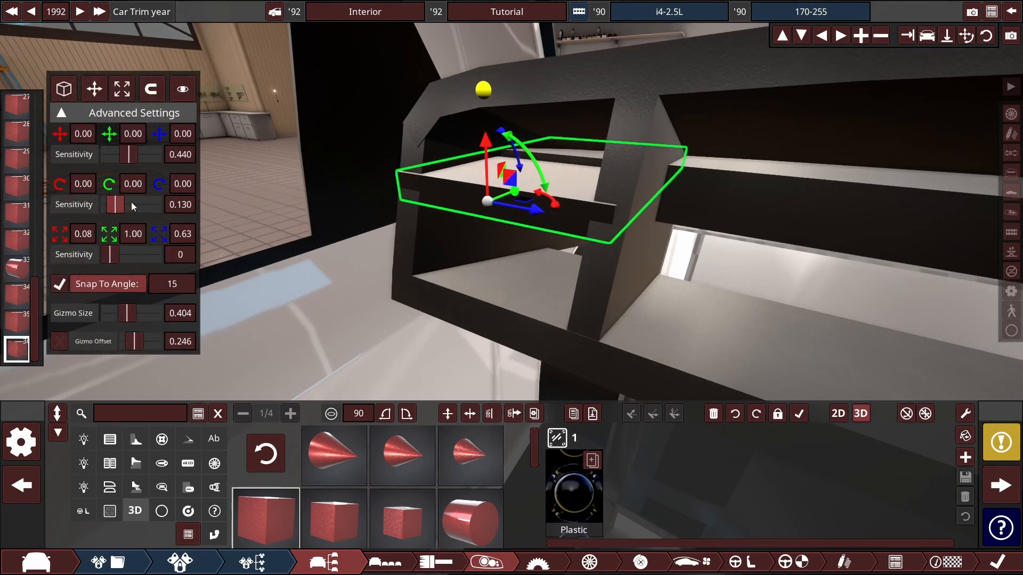
left_click_drag(535, 160, 542, 176)
left_click_drag(492, 143, 491, 169)
left_click_drag(544, 160, 608, 168)
scroll(608, 169, "down", 4)
scroll(608, 168, "up", 3)
left_click(726, 233)
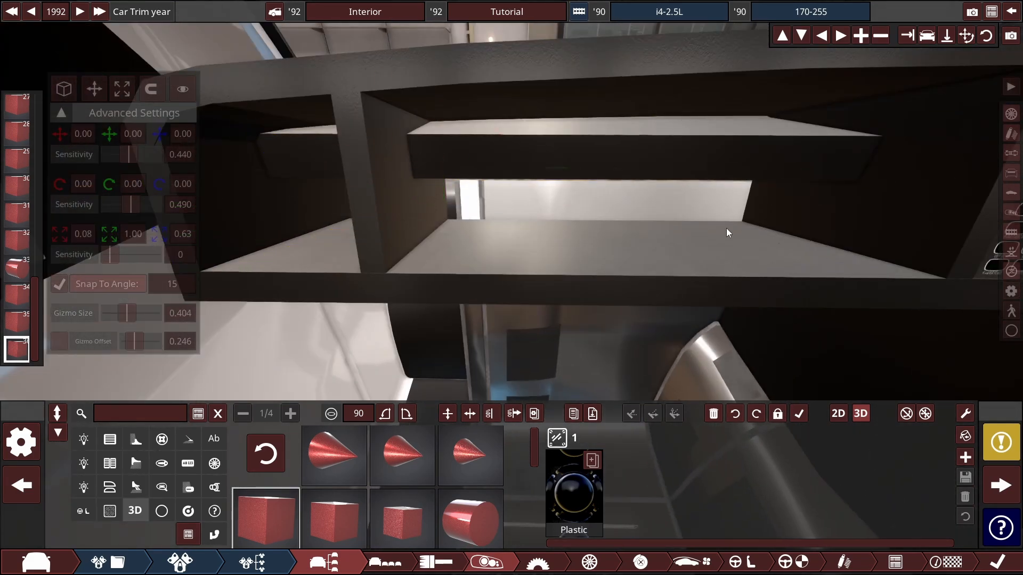
Step: Fit a thin shelf cube, scaled 0.63 red and 0.06 blue, across the small door-side compartment
scroll(727, 232, "down", 4)
left_click(756, 230)
left_click(513, 414)
left_click_drag(575, 242, 666, 250)
scroll(666, 251, "up", 4)
left_click(123, 92)
mouse_move(414, 222)
left_mouse_down()
mouse_move(459, 221)
mouse_move(410, 221)
left_mouse_up()
left_click(94, 89)
left_click(122, 90)
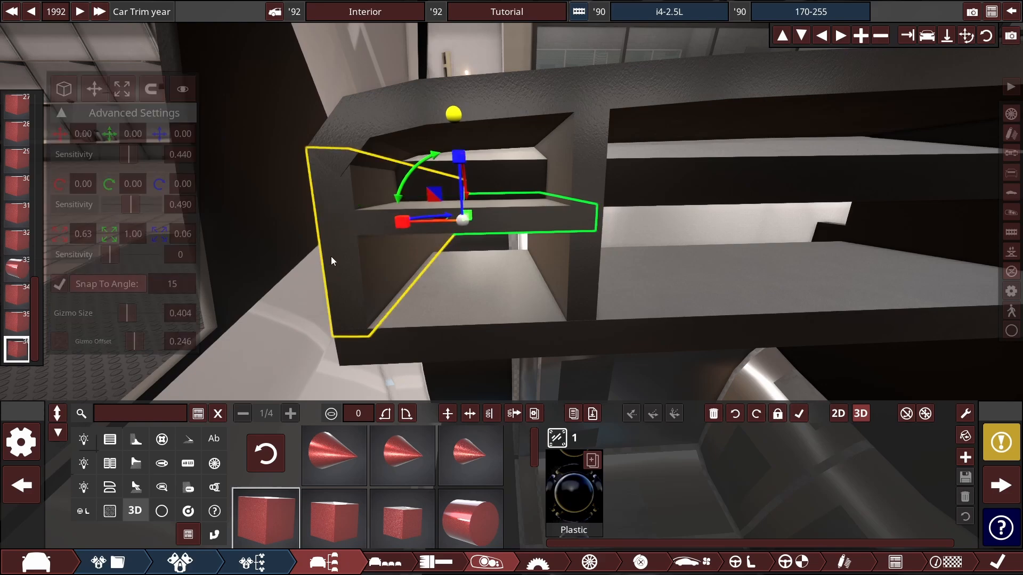
Step: With angle snapping off, adjust the door-side end cube's scale along its green axis and nudge the lower ledge cube
left_click(331, 256)
left_click(59, 284)
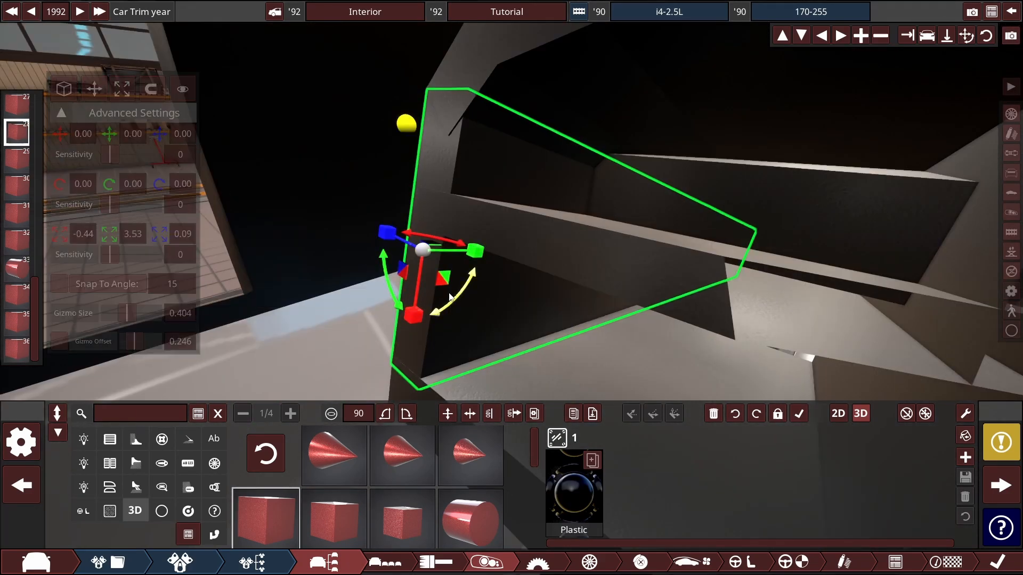
left_click_drag(471, 251, 472, 251)
left_click(492, 266)
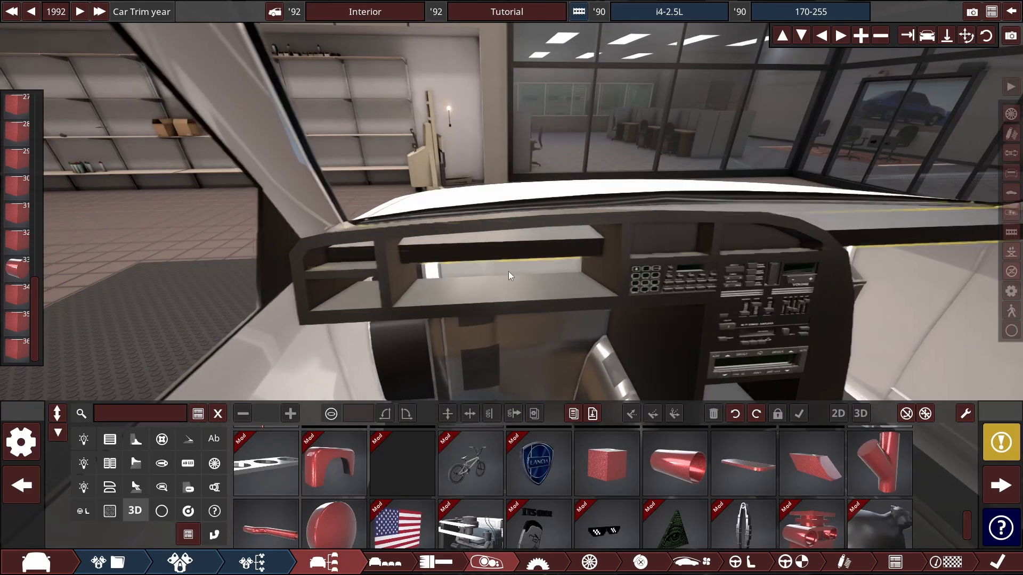
left_click(508, 271)
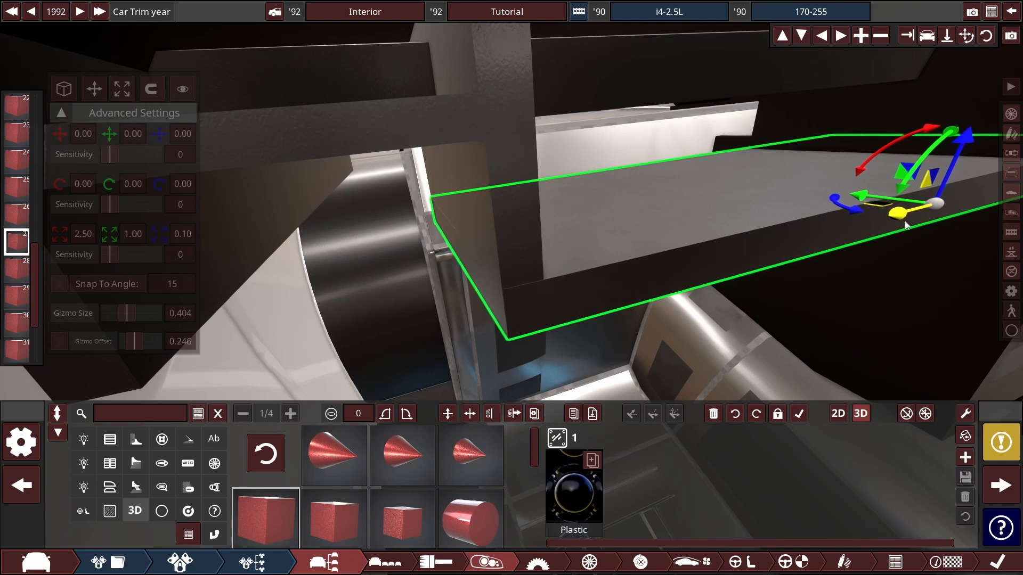
left_click(905, 221)
Step: Enlarge a copy of the Plastic Clone backing cube to 1.91 red and 0.54 blue and lower it to close the wide dashboard opening
left_click(569, 136)
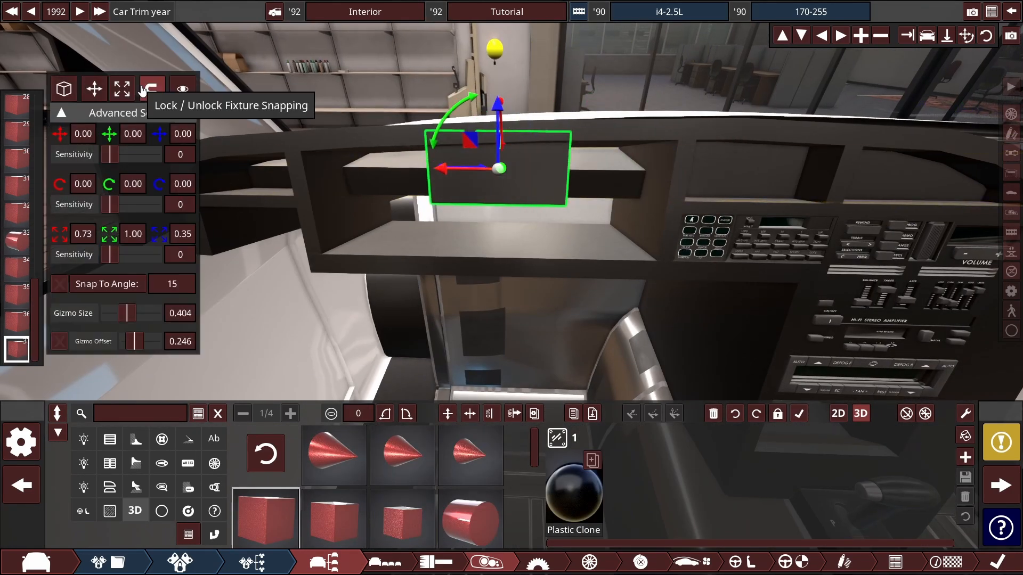
left_click(122, 89)
left_click_drag(435, 168, 298, 173)
left_click_drag(110, 254, 121, 255)
left_click_drag(433, 168, 270, 164)
left_click(94, 89)
left_click_drag(497, 98, 488, 275)
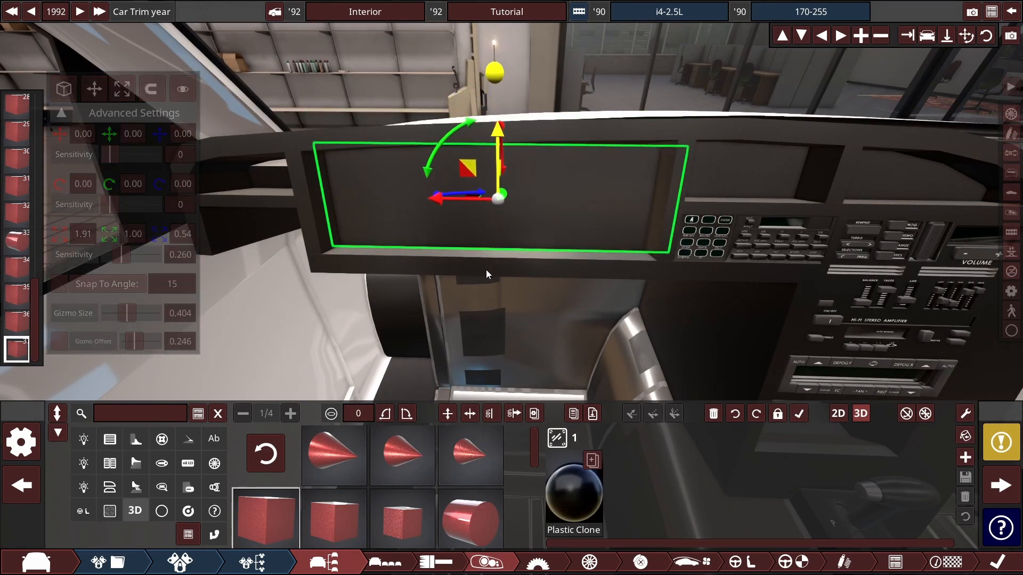
scroll(486, 269, "up", 3)
scroll(562, 226, "down", 4)
Step: Set movement sensitivity to 0.240 and shift a copy of the Plastic Clone backing cylinder across the dashboard toward the driver's door
left_click(586, 218)
left_click_drag(578, 228, 527, 229)
left_click_drag(110, 155, 122, 155)
left_click_drag(526, 229, 143, 251)
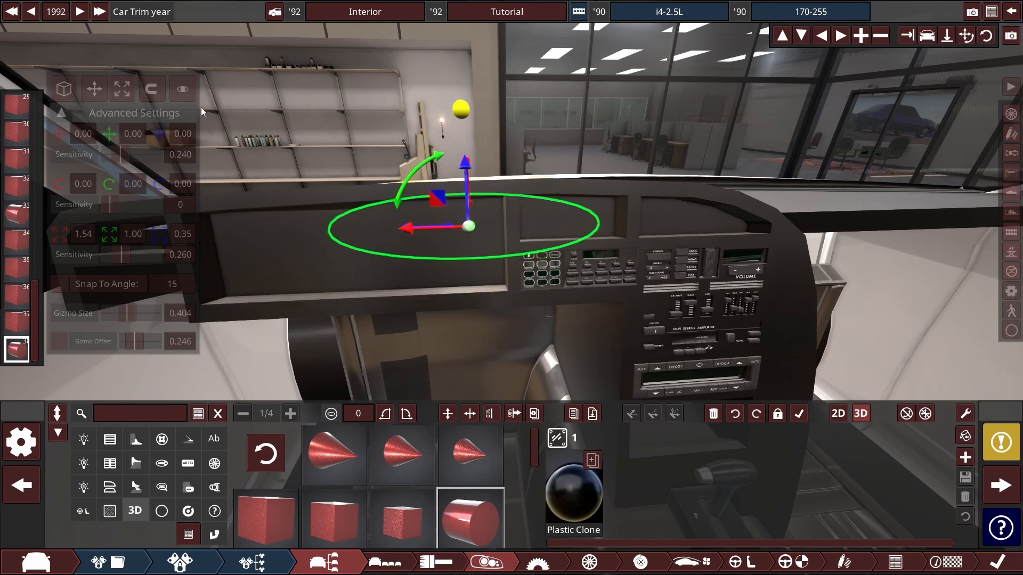
left_click(122, 89)
left_click(545, 259)
left_click(754, 219)
left_click(99, 93)
left_click_drag(687, 219, 33, 244)
Step: Fit the copied backing cylinder behind the sloped upper compartment at the dashboard's door-side end
scroll(501, 213, "up", 3)
left_click(501, 213)
left_click_drag(522, 208, 669, 221)
left_click(122, 89)
left_click(514, 218)
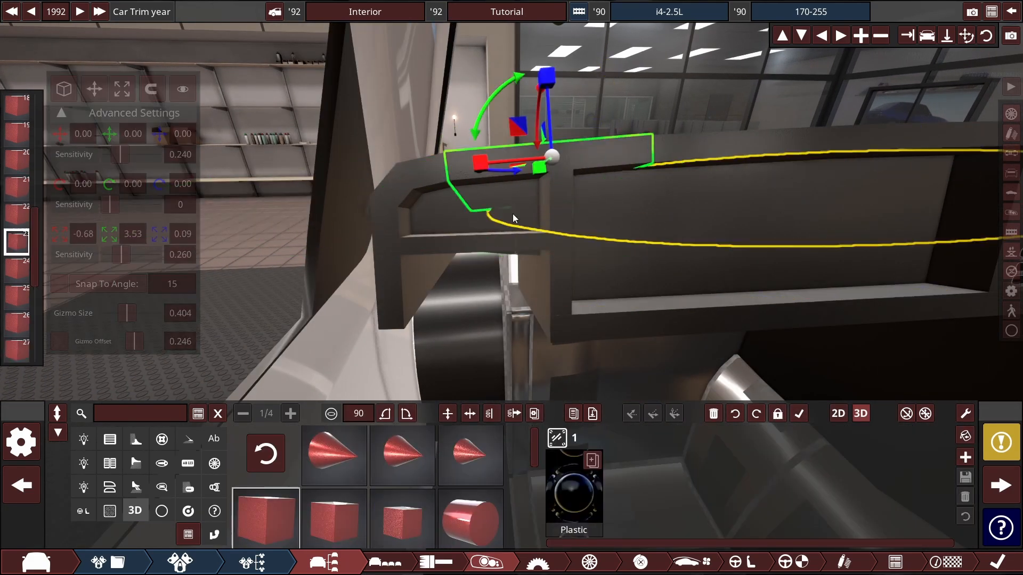
left_click(515, 217)
left_click_drag(526, 206, 559, 211)
scroll(799, 230, "down", 3)
Step: Place a copy of the Plastic Clone backing cube, scaled 0.73 red, behind the small door-side compartment and adjust its blue scale
left_click(847, 215)
left_click(95, 89)
left_click_drag(775, 212, 102, 235)
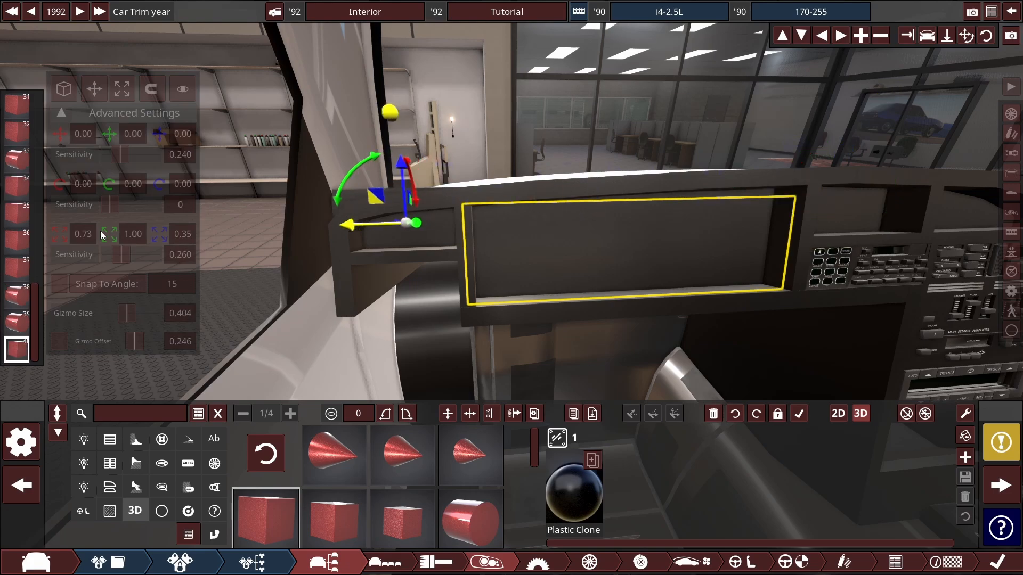
left_click(122, 89)
left_click_drag(401, 162, 394, 196)
left_click(95, 89)
left_click(491, 126)
scroll(532, 143, "down", 3)
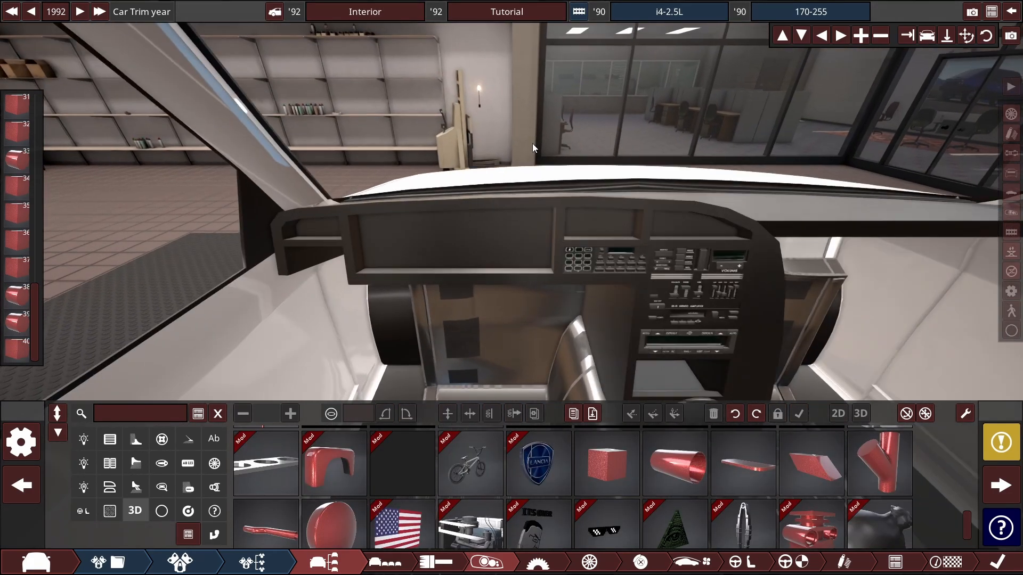
Step: Lengthen the ledge cube under the wide dashboard opening to 2.59 red and fine-tune its position
scroll(532, 142, "up", 5)
left_click(463, 210)
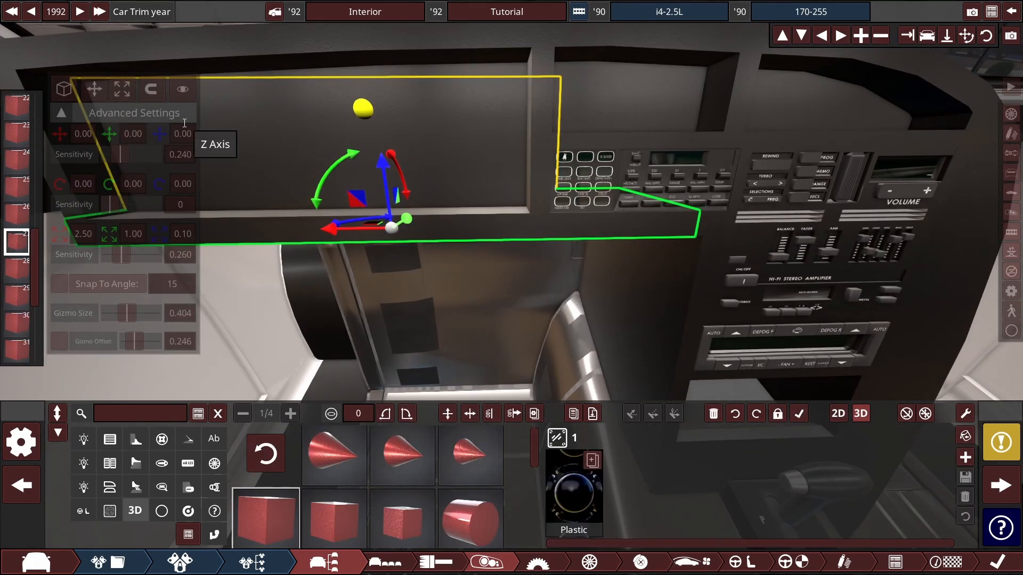
left_click(122, 89)
left_click_drag(329, 229, 320, 229)
left_click(94, 89)
left_click_drag(120, 154, 106, 154)
left_click_drag(523, 229, 535, 239)
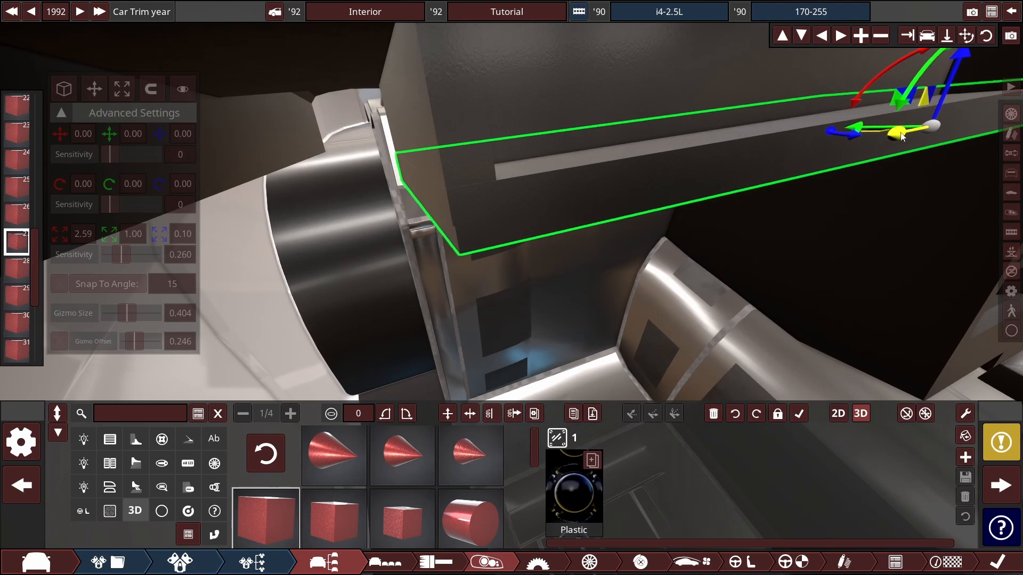
Step: Move a copy of the lower ledge cube into place beneath the wide opening and heighten it to 0.23 blue
key("ctrl+c")
key("ctrl+v")
left_click_drag(900, 137, 669, 110)
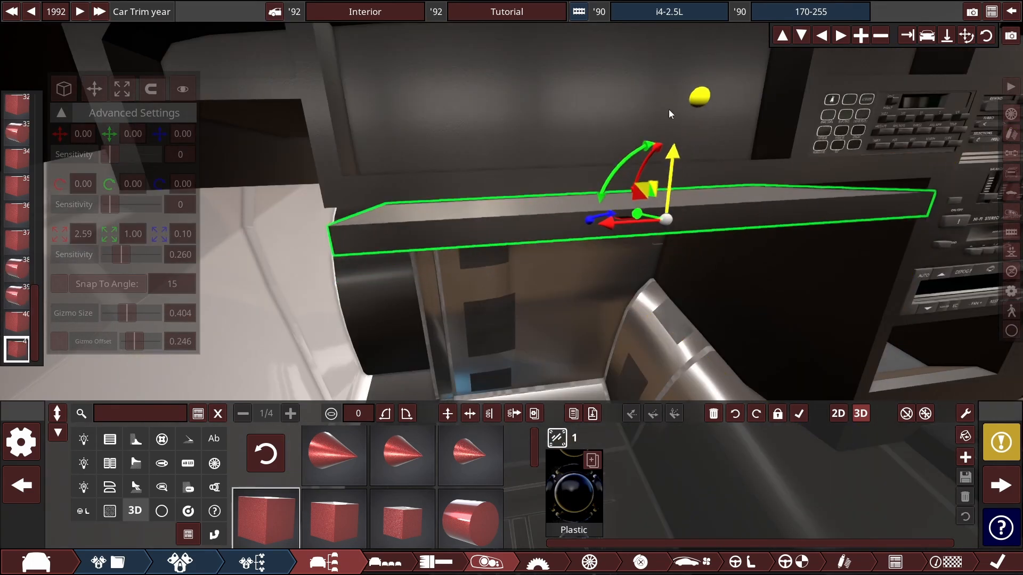
left_click(122, 88)
left_click_drag(673, 150, 657, 121)
left_click(615, 294)
scroll(614, 294, "down", 5)
left_click(615, 294)
Step: Widen the new lower panel cube to 3.16 red and slide it out to the dashboard's door-side end
left_click(95, 88)
left_click_drag(527, 302, 401, 328)
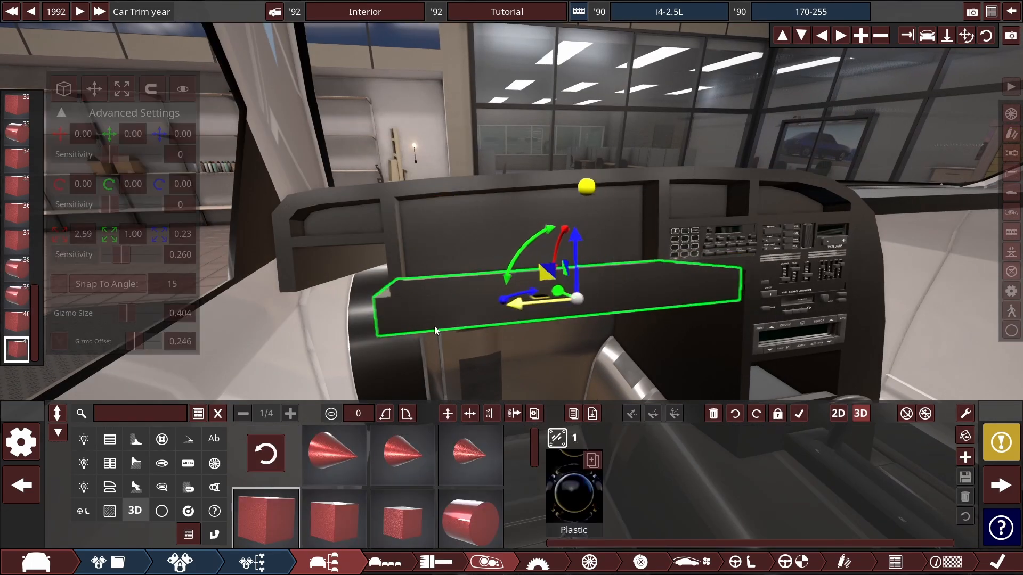
left_click(122, 89)
left_click_drag(474, 306, 403, 306)
left_click_drag(394, 298, 325, 290)
left_click(95, 89)
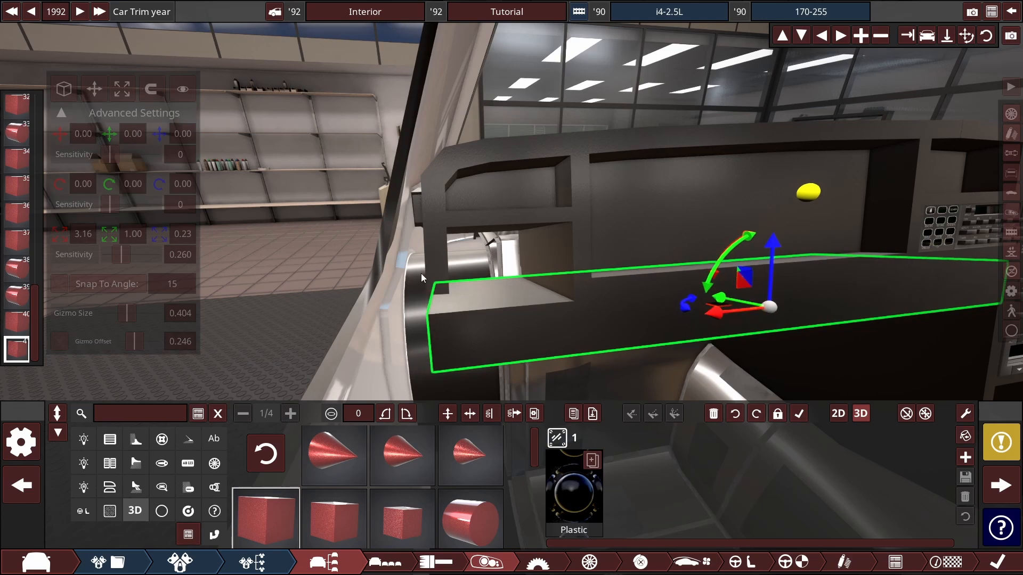
Step: Copy the door-side end cube and fit the copy lower, beside the new lower dashboard panel
left_click(436, 256)
key("ctrl+c")
key("ctrl+v")
left_click_drag(407, 312, 404, 375)
left_click(629, 314)
left_click_drag(687, 298, 757, 276)
left_click_drag(946, 256, 935, 257)
Step: Shift the thin shelf cube in the door-side compartment along its red axis
left_click(500, 160)
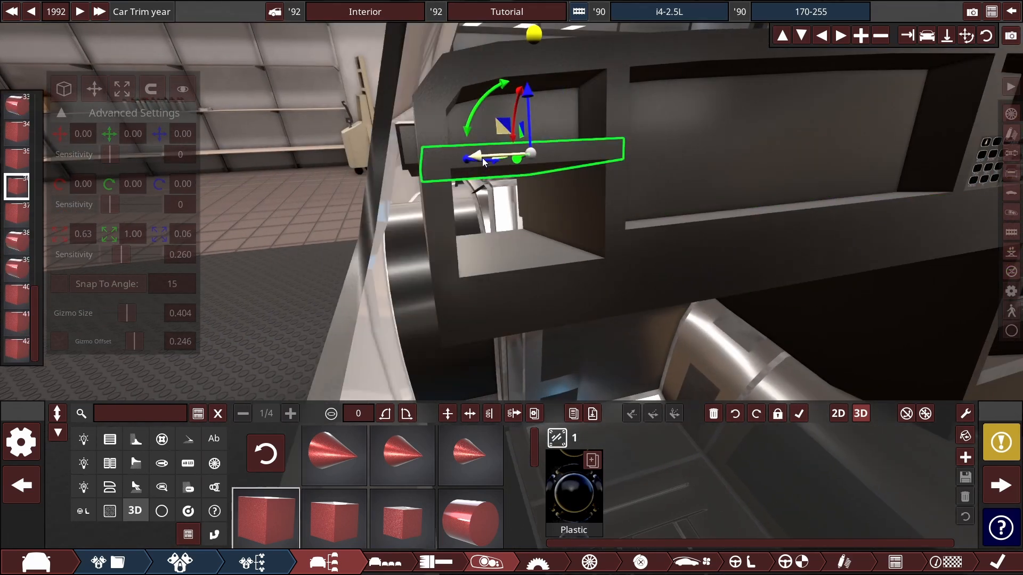
scroll(482, 157, "down", 4)
left_click(599, 81)
left_click_drag(599, 81, 703, 130)
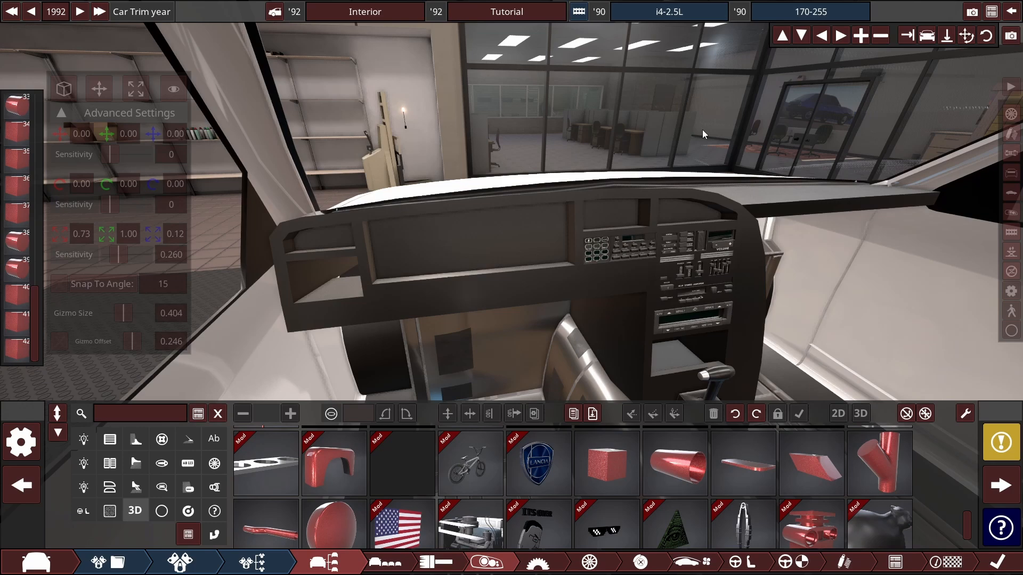
Step: Examine the dashboard's compartments, backing panels, lower panel and stereo controls from several angles and distances
left_click_drag(723, 152, 706, 191)
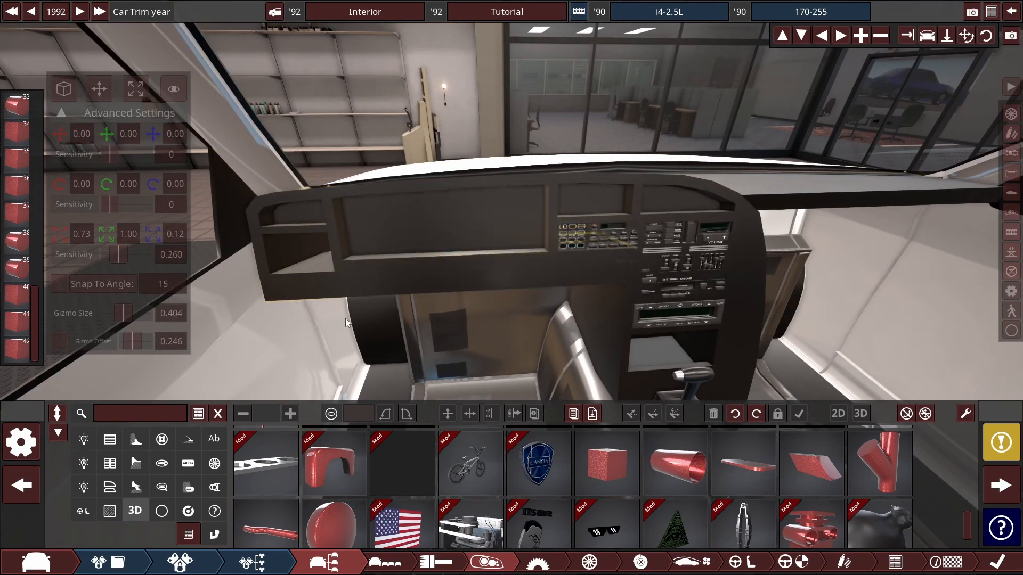
left_click_drag(345, 323, 548, 192)
left_click_drag(669, 192, 432, 198)
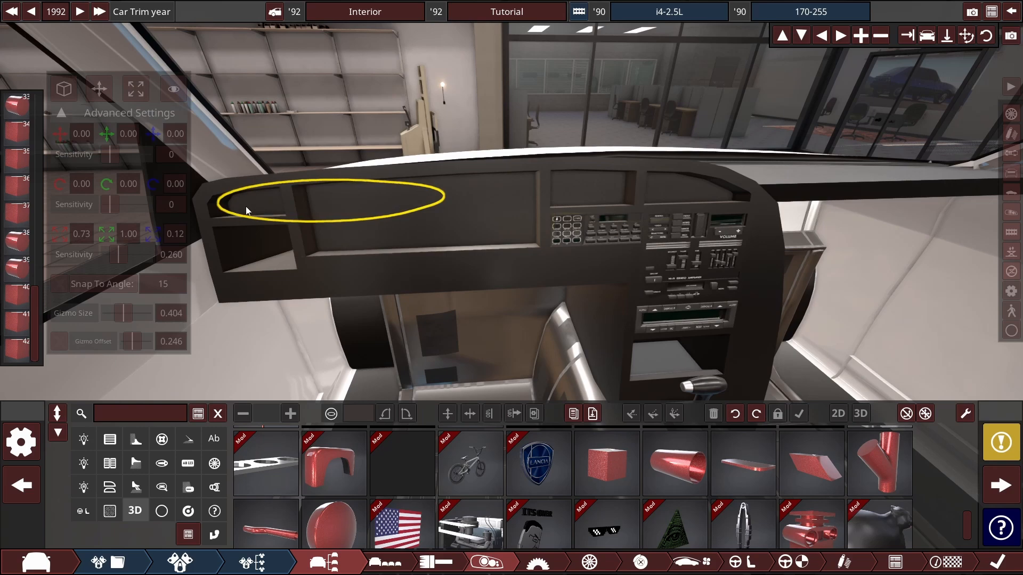
left_click_drag(654, 196, 447, 222)
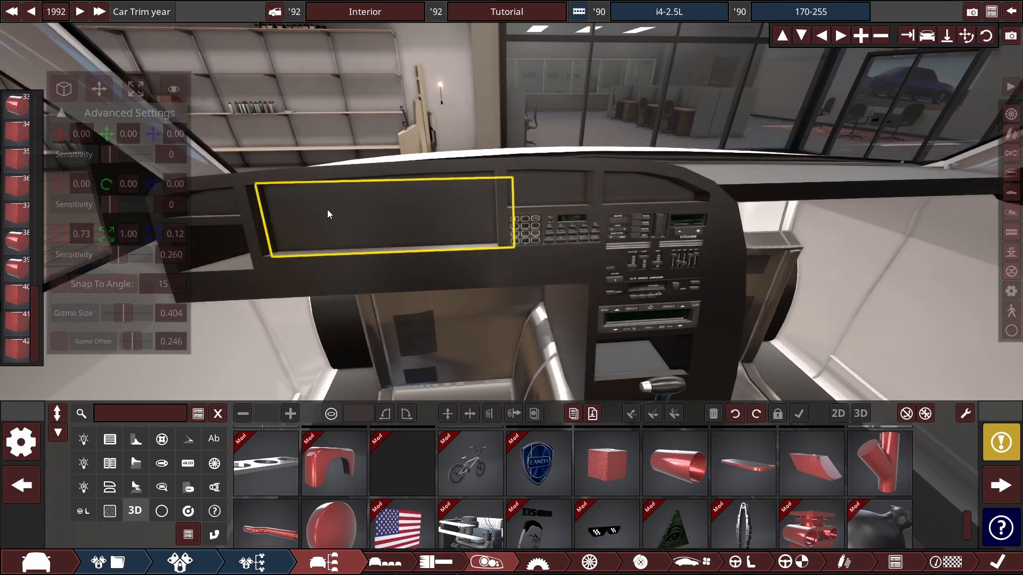
left_click_drag(660, 107, 660, 130)
scroll(638, 58, "up", 3)
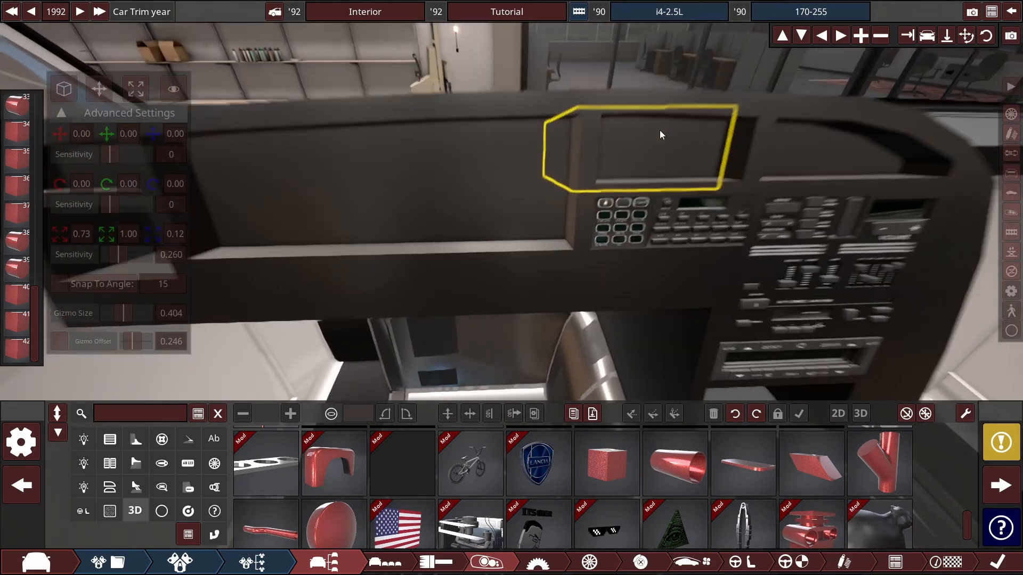
scroll(659, 132, "down", 3)
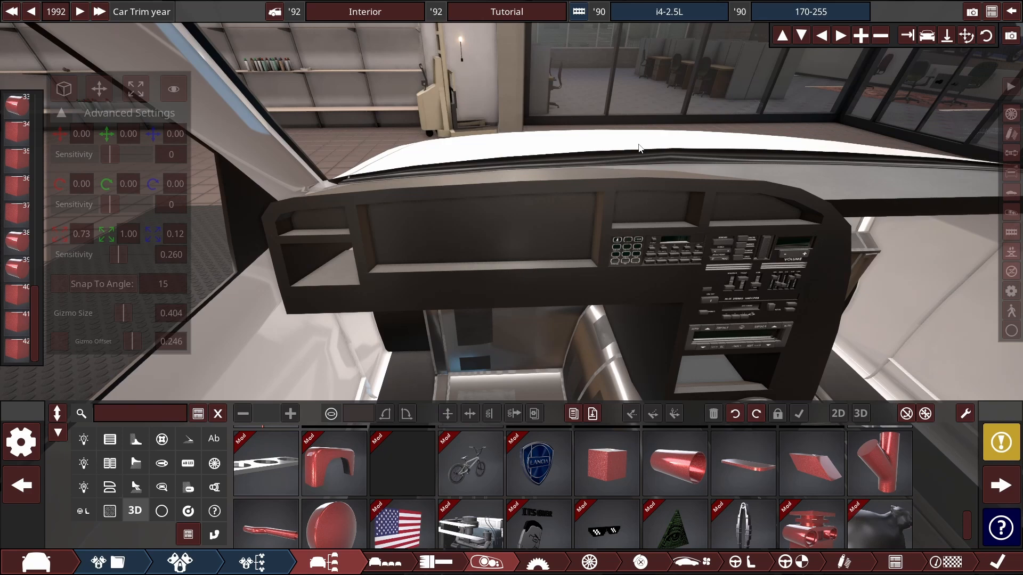
left_click_drag(638, 147, 675, 127)
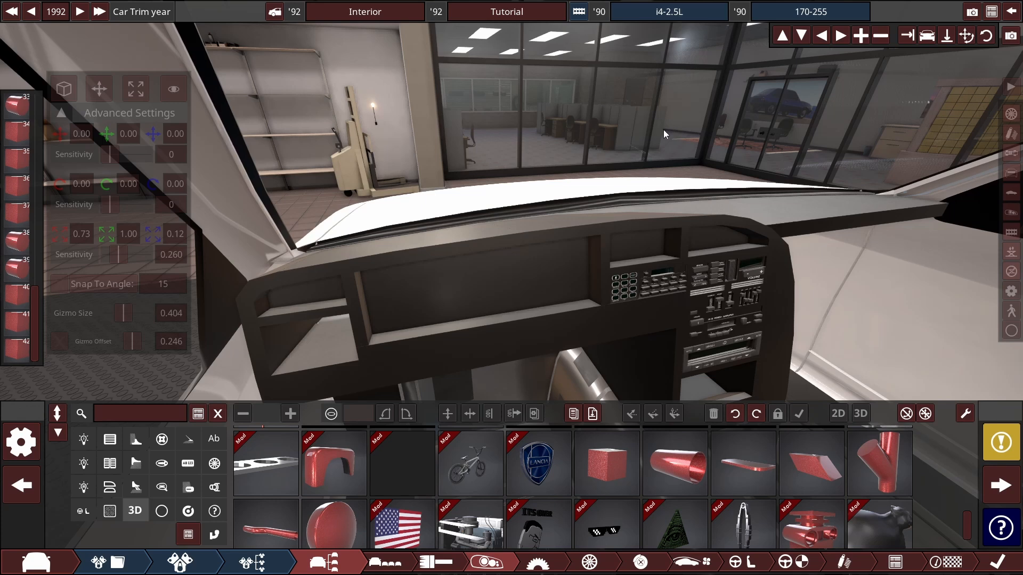
left_click_drag(632, 139, 541, 178)
scroll(591, 158, "up", 3)
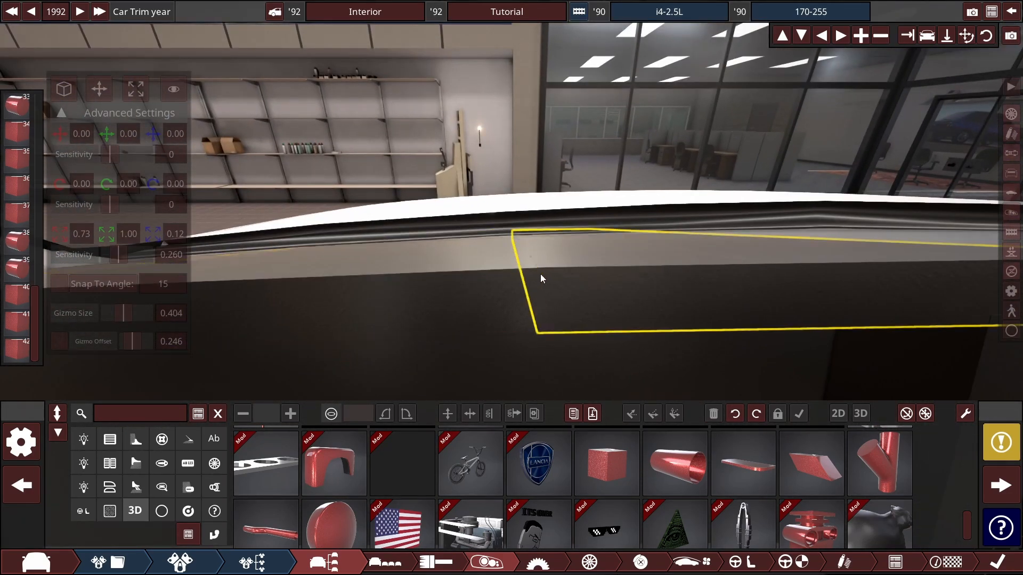
scroll(588, 162, "down", 4)
left_click_drag(588, 162, 587, 189)
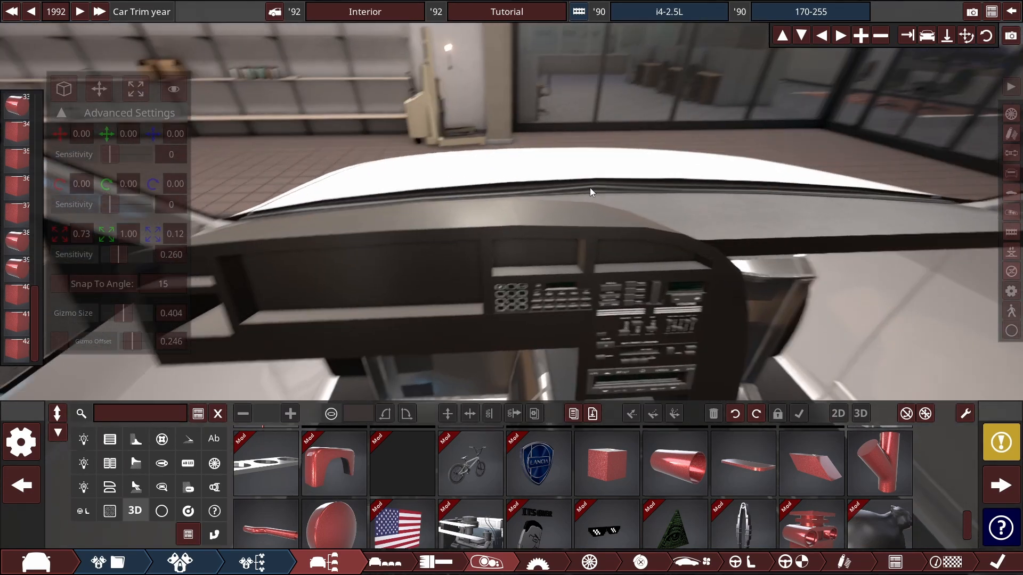
left_click_drag(572, 266, 593, 258)
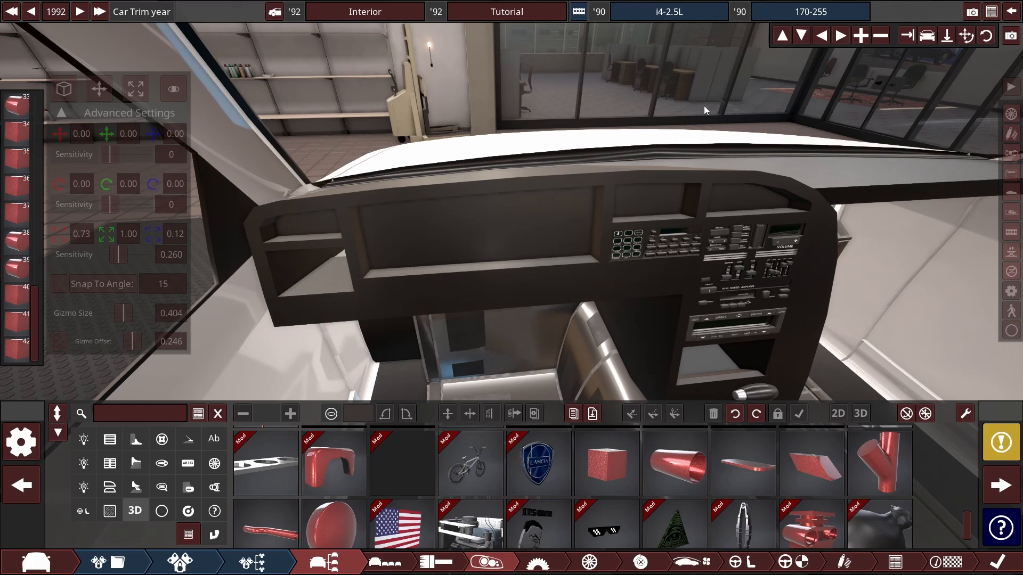
left_click_drag(641, 130, 648, 87)
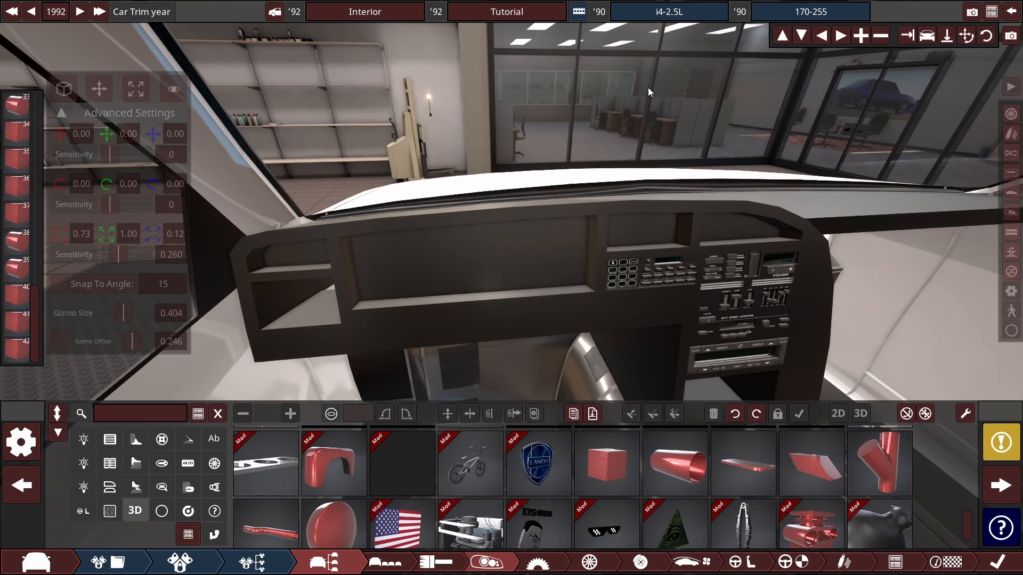
left_click_drag(639, 170, 656, 254)
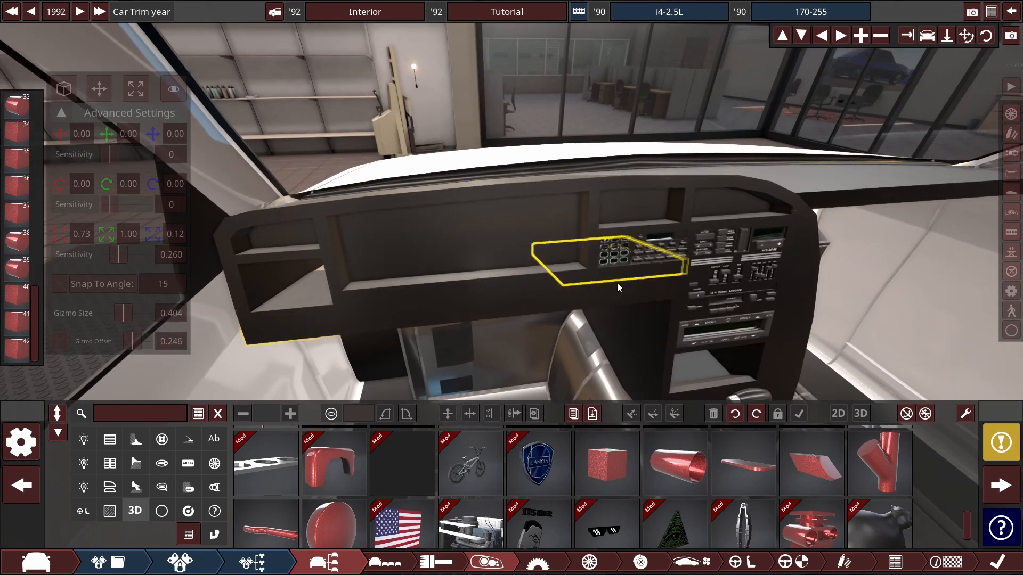
scroll(611, 291, "up", 3)
left_click_drag(612, 292, 596, 300)
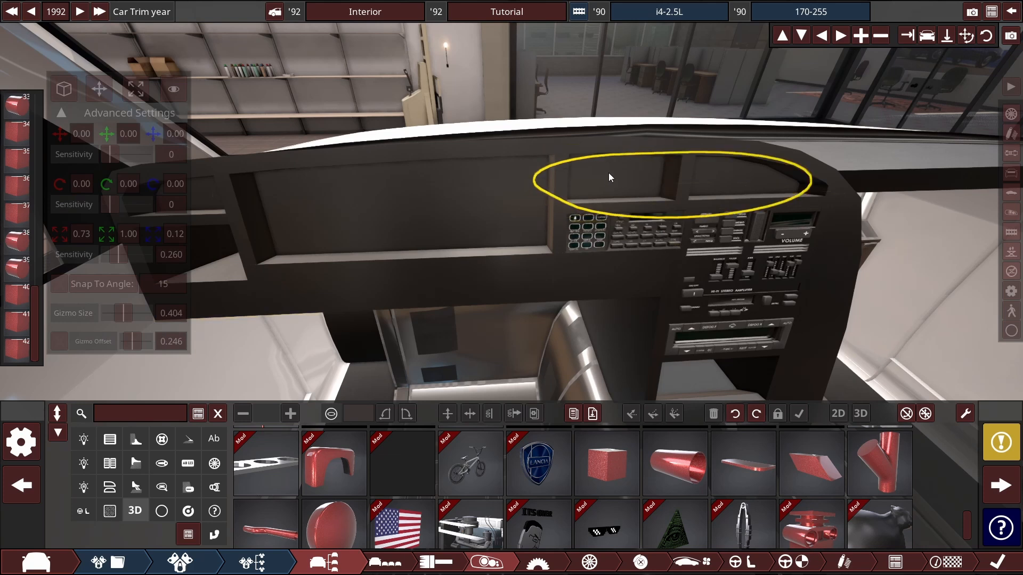
left_click_drag(736, 196, 358, 212)
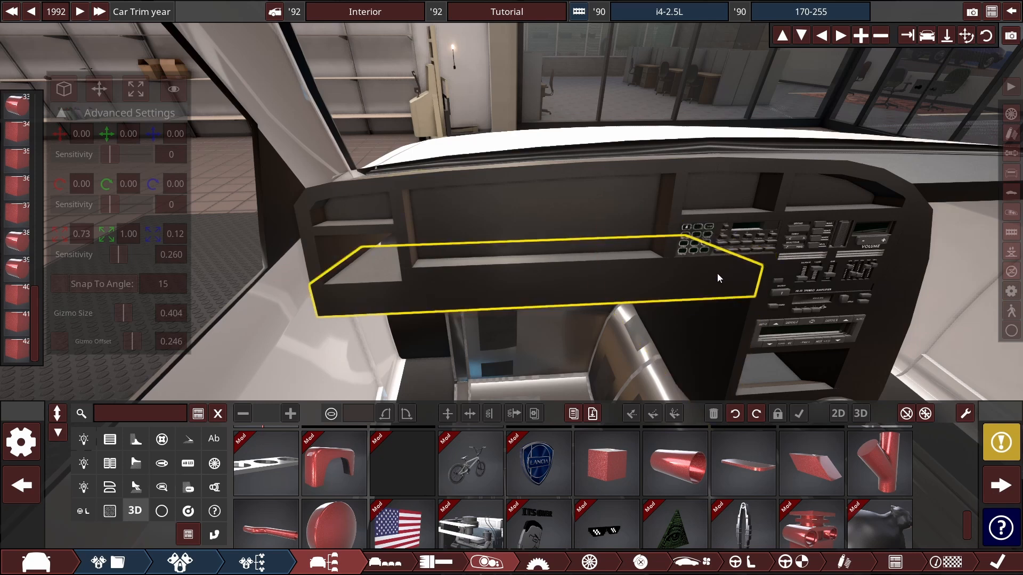
left_click_drag(766, 276, 685, 280)
Step: Examine the rest of the cabin, including the passenger side, centre console, floor and door panels
left_click_drag(606, 286, 493, 229)
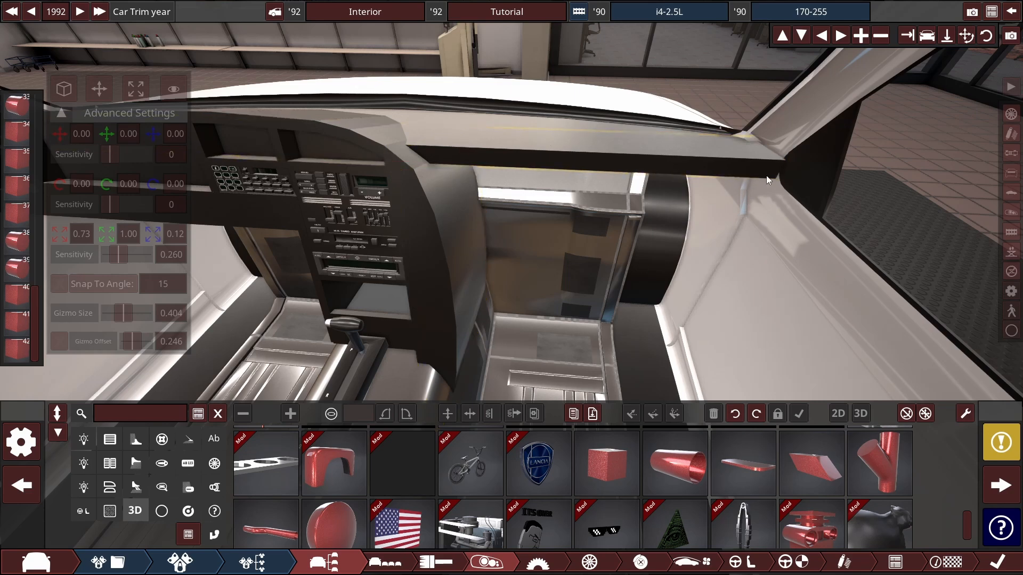
left_click_drag(701, 220, 541, 289)
left_click_drag(590, 203, 616, 226)
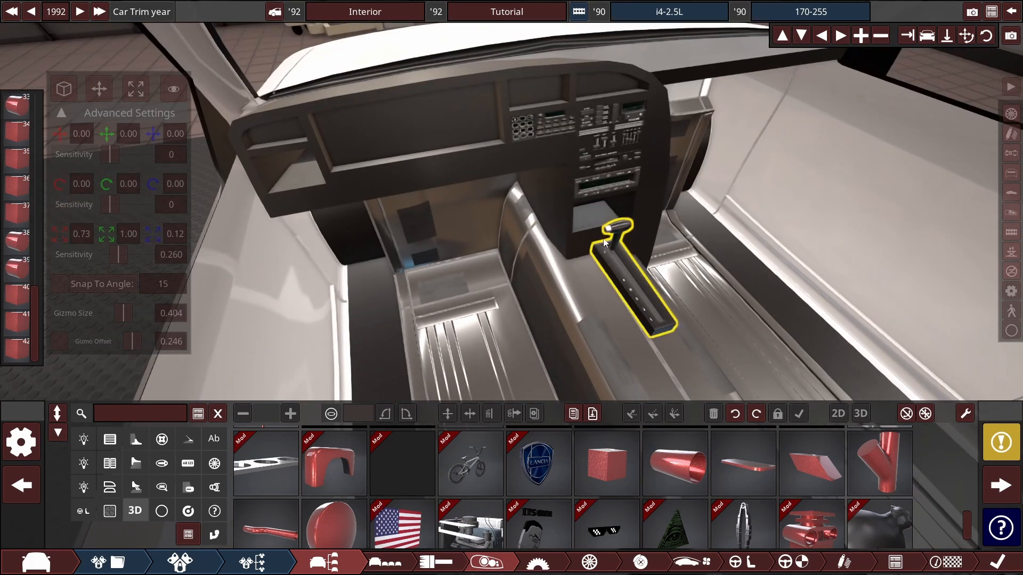
left_click_drag(482, 234, 549, 183)
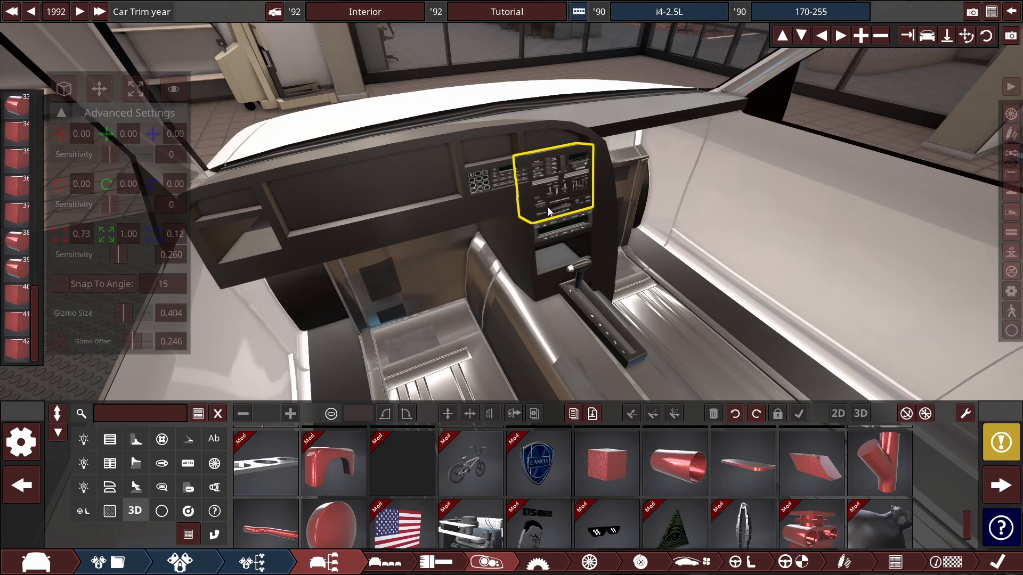
left_click_drag(544, 218, 459, 258)
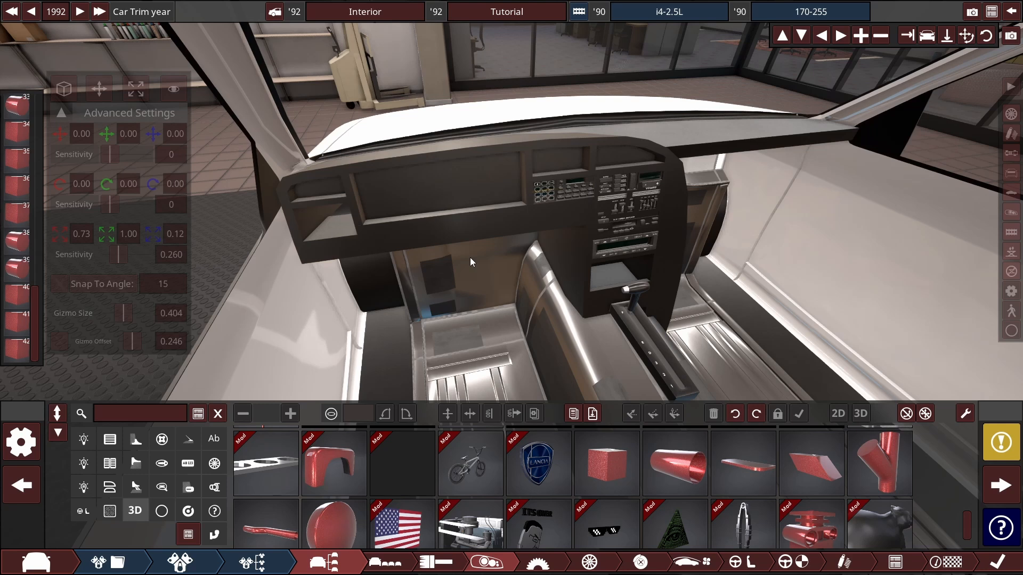
left_click_drag(470, 257, 455, 257)
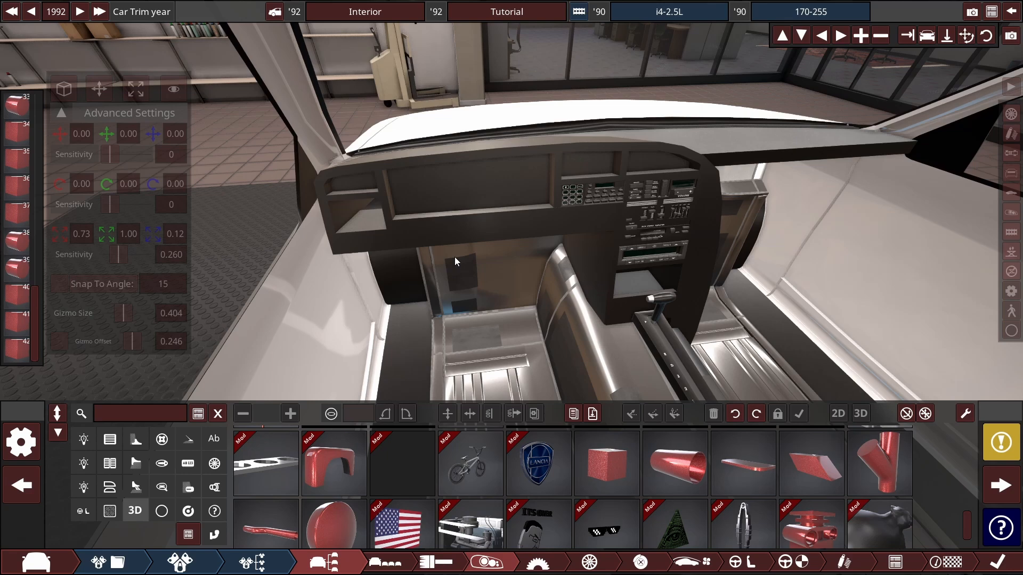
left_click_drag(455, 257, 440, 285)
left_click_drag(611, 188, 765, 270)
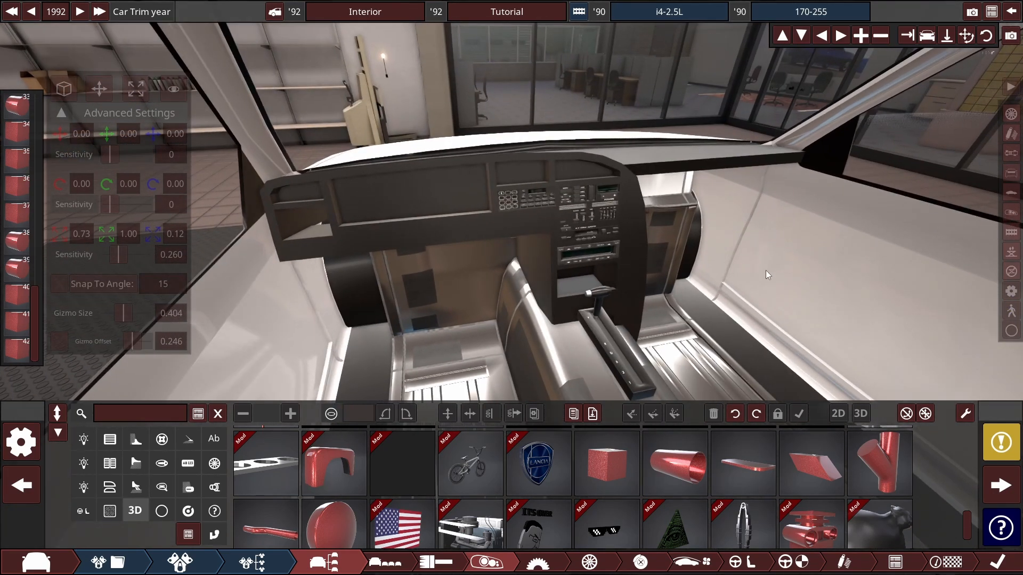
left_click_drag(766, 270, 565, 286)
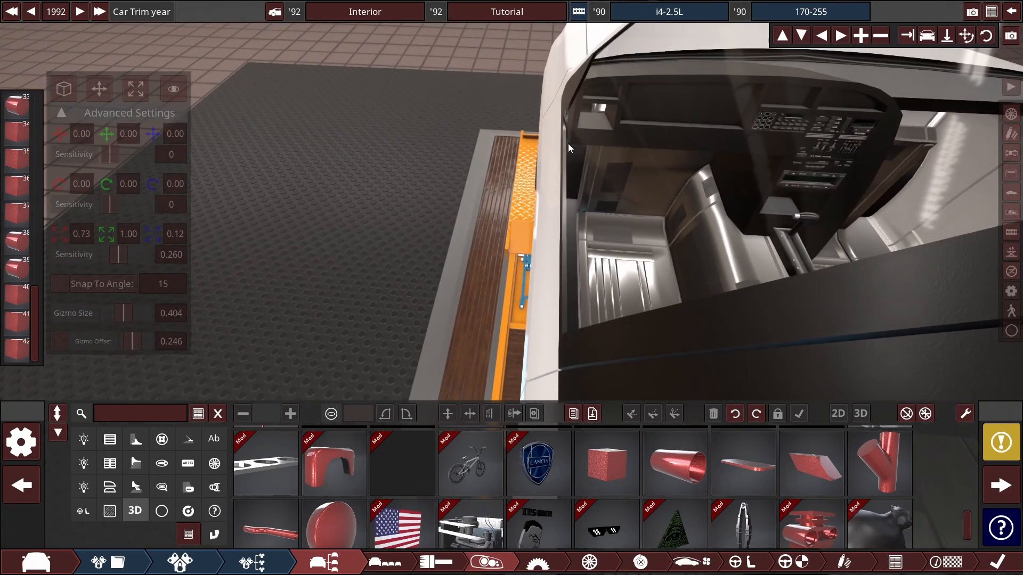
left_click_drag(568, 147, 415, 243)
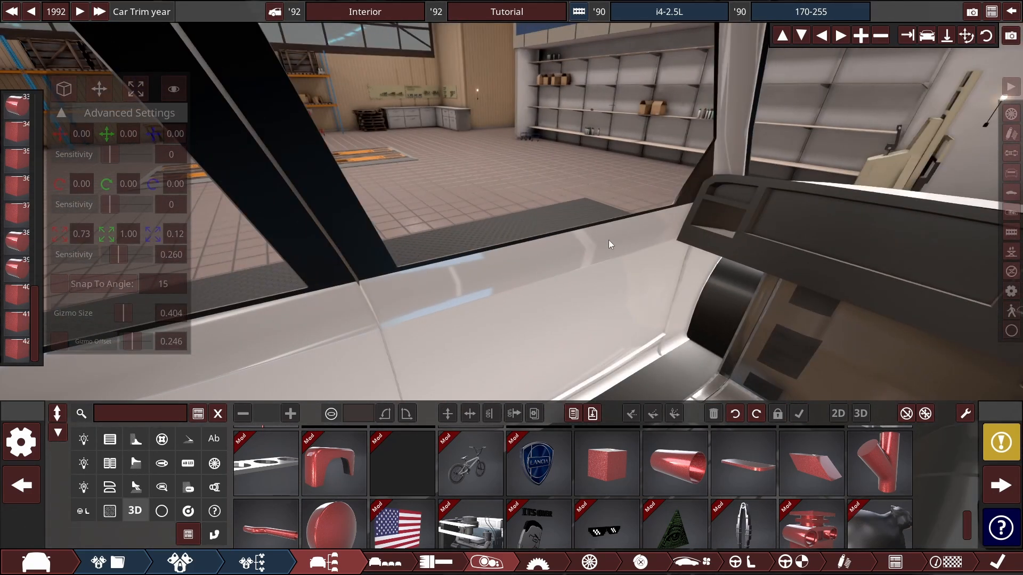
left_click_drag(667, 224, 748, 274)
left_click_drag(609, 290, 641, 253)
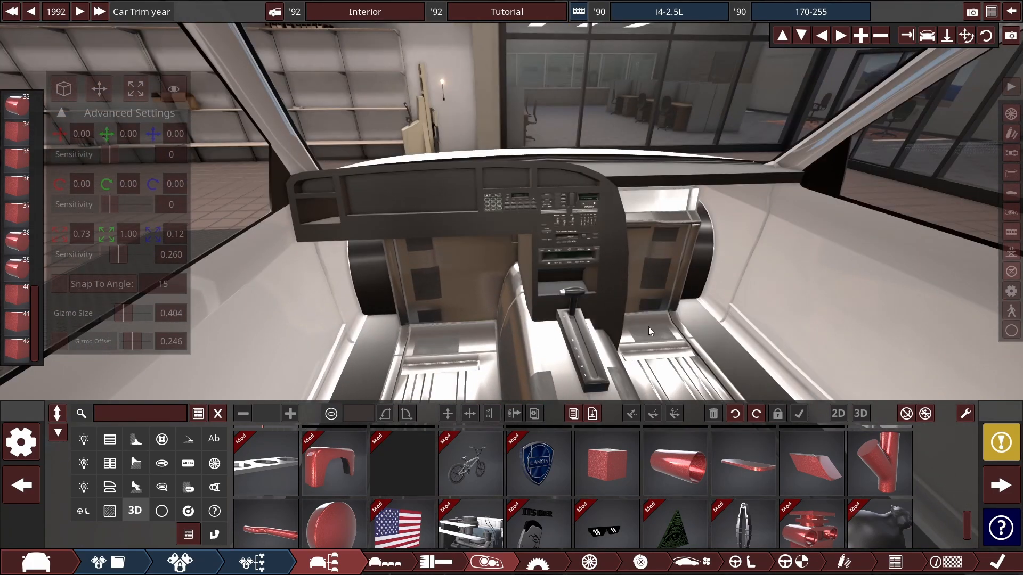
left_click_drag(648, 327, 672, 315)
scroll(640, 267, "up", 3)
scroll(659, 312, "down", 2)
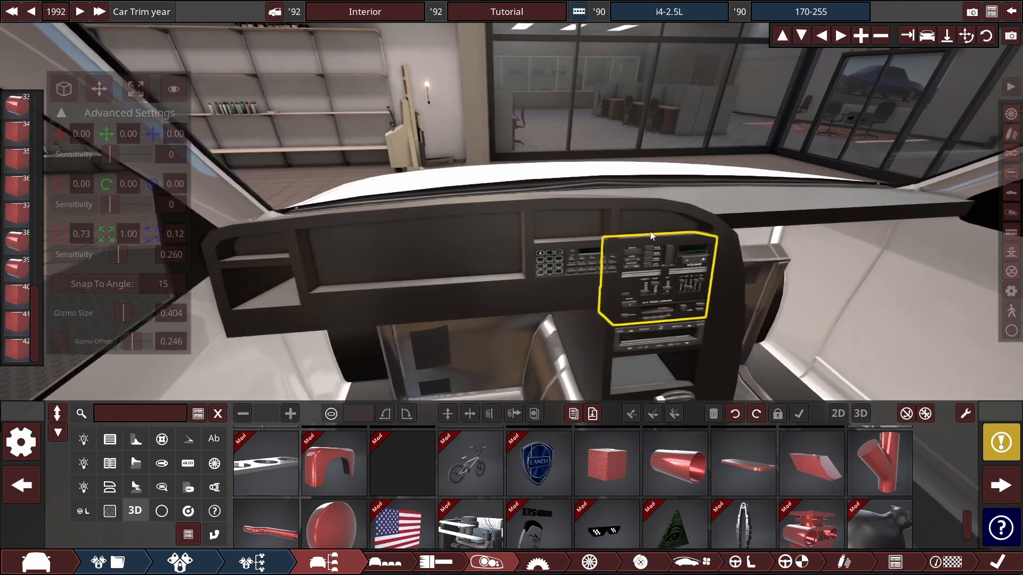
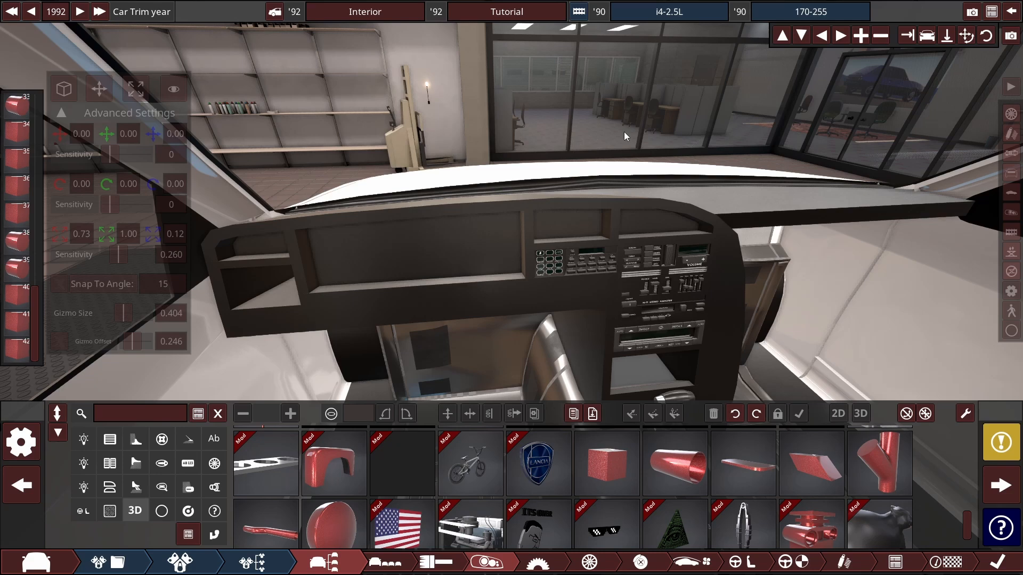
Step: Examine the dashboard from several angles and look through the interior fixture packs, including the tachometers and utility gauges
left_click_drag(624, 132, 638, 163)
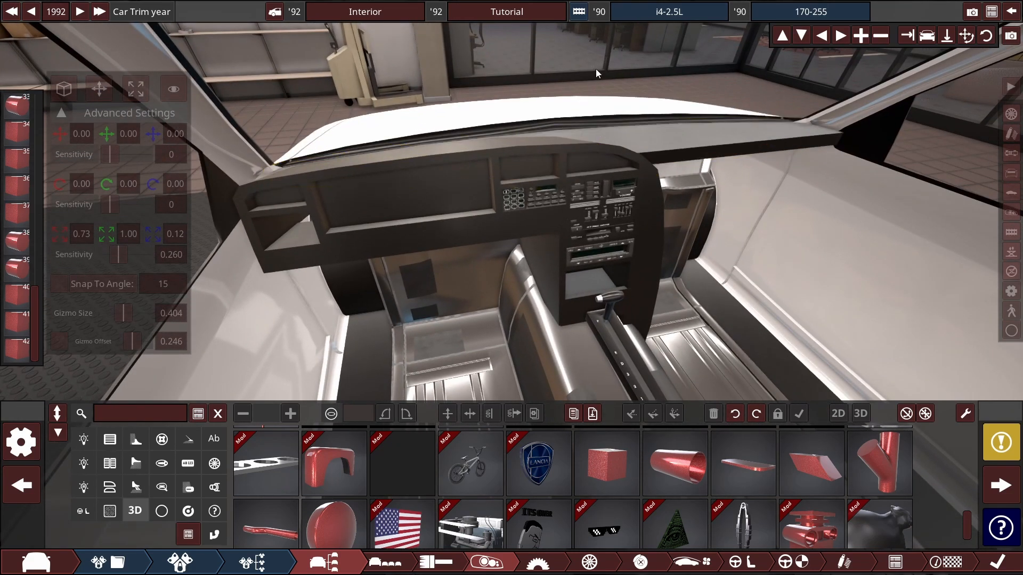
left_click_drag(595, 68, 529, 186)
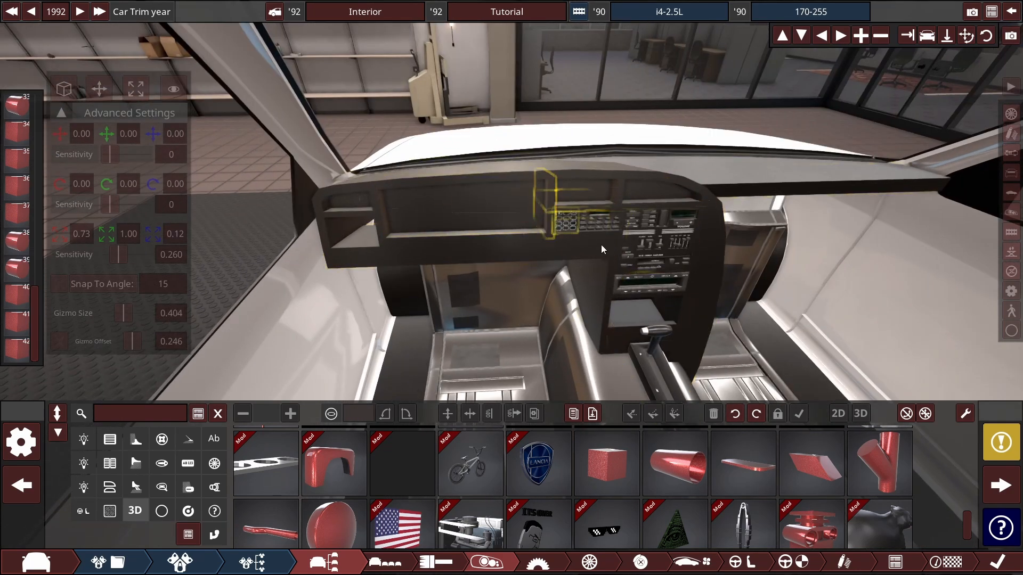
left_click_drag(601, 244, 636, 212)
key("a")
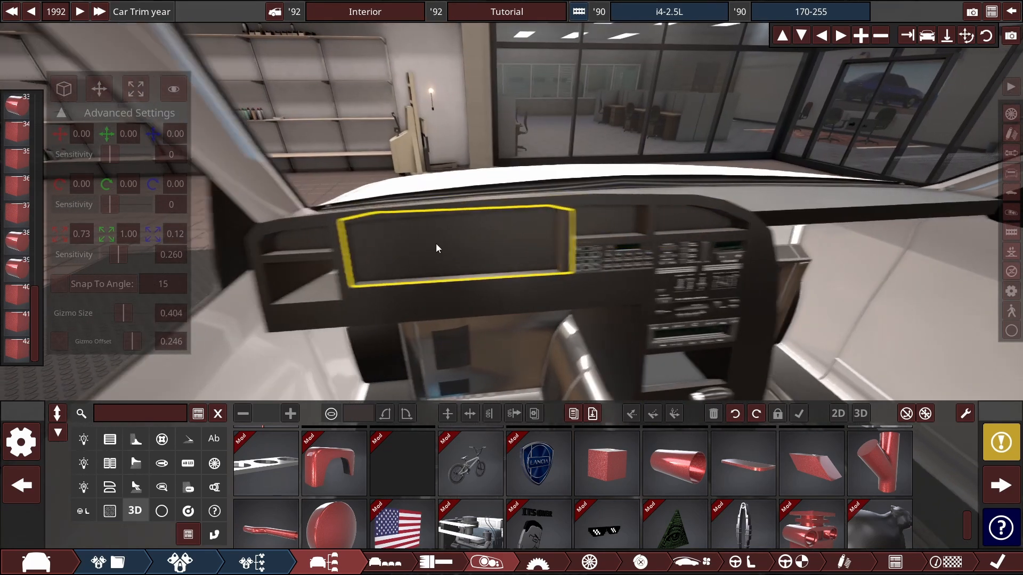
key("a")
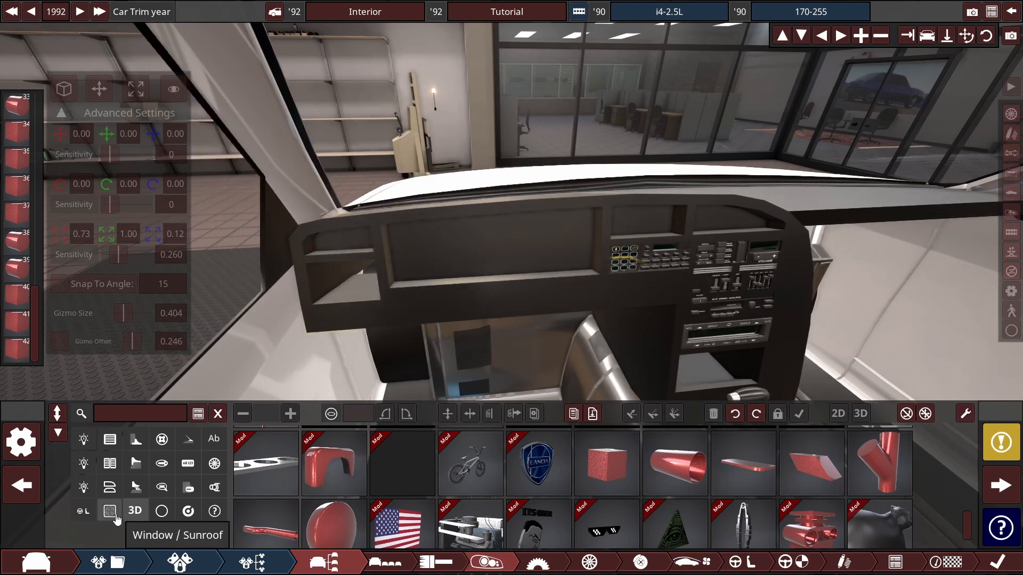
left_click(83, 511)
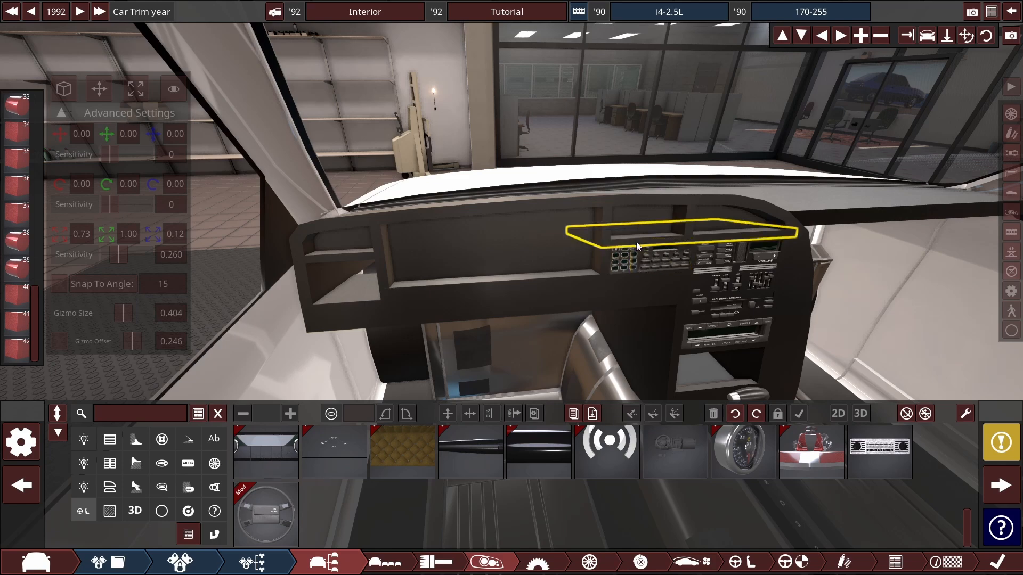
scroll(586, 490, "up", 3)
mouse_move(426, 492)
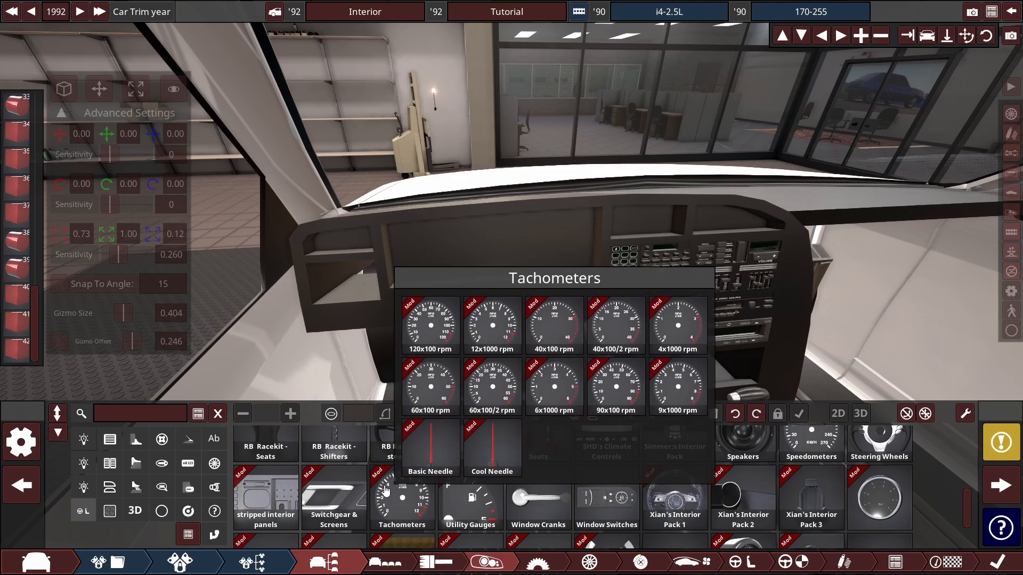
mouse_move(468, 497)
mouse_move(813, 448)
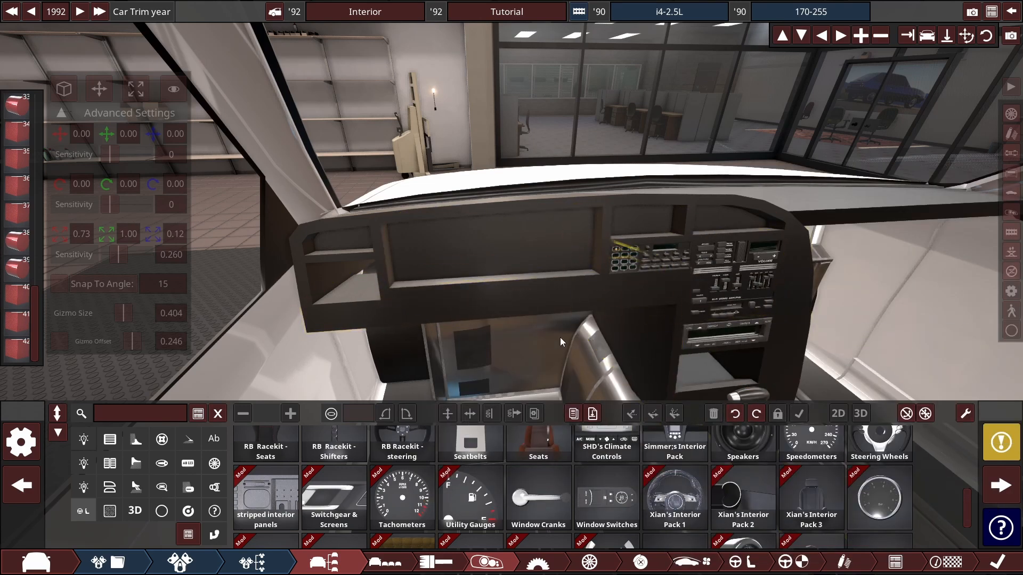
Step: Add a Plastic Clone cylinder at the upper compartment above the stereo and rotate it with snapping to 15-degree angles
left_click_drag(564, 256, 579, 177)
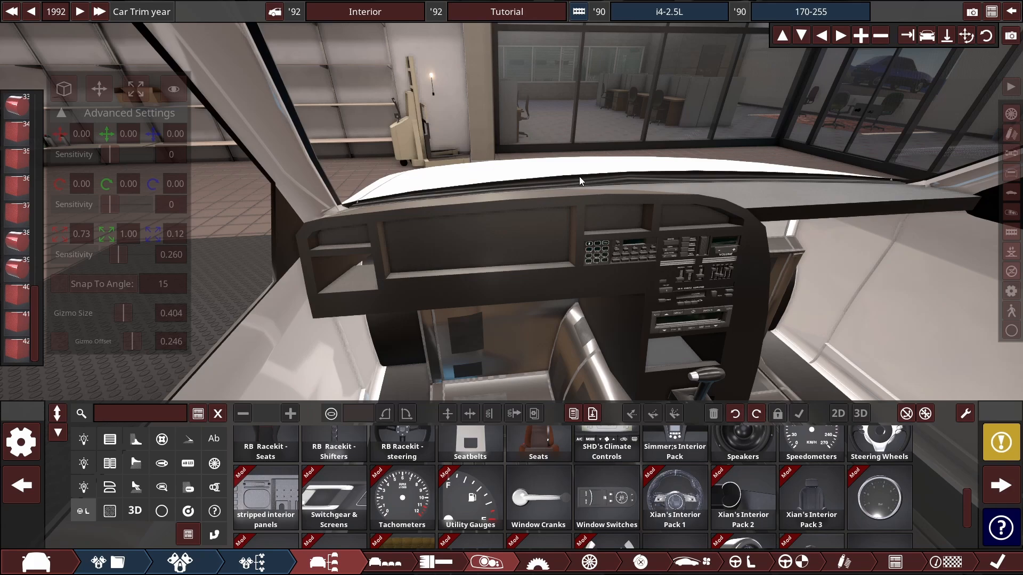
left_click_drag(580, 177, 575, 313)
scroll(746, 469, "down", 4)
scroll(746, 468, "up", 5)
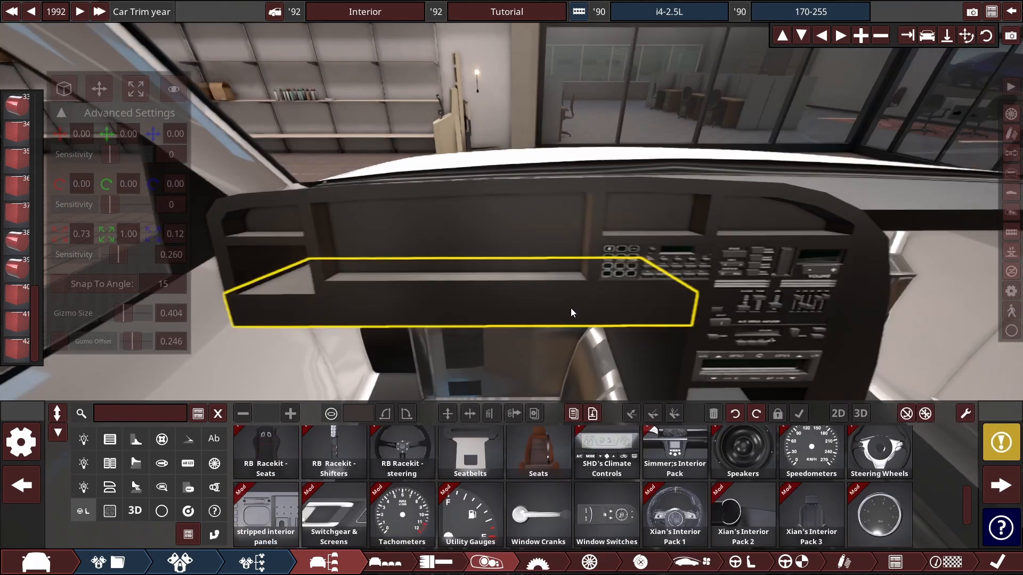
left_click(696, 221)
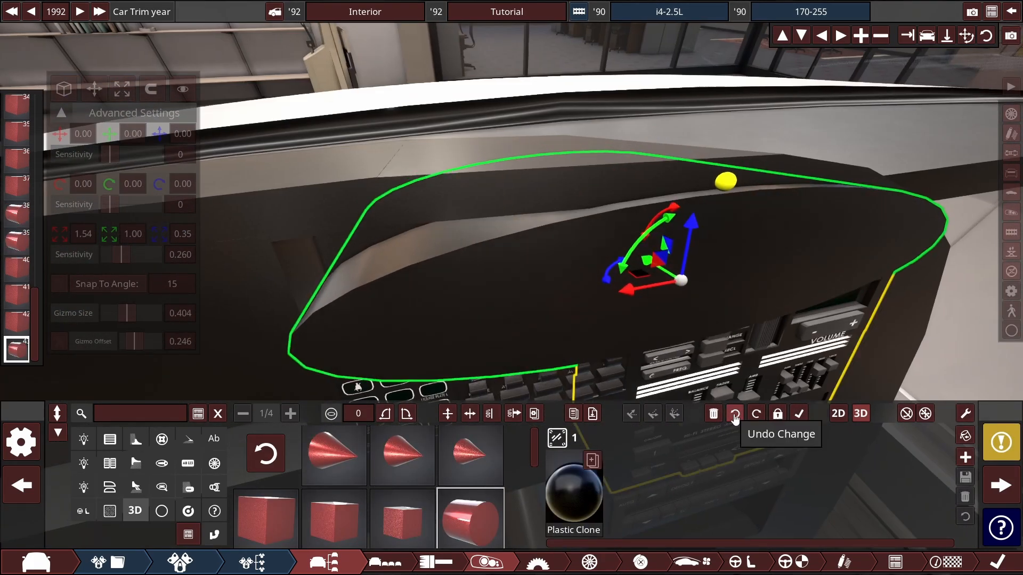
left_click_drag(110, 204, 146, 204)
left_click(60, 284)
left_click_drag(675, 207, 772, 256)
Step: Flatten the cylinder into a disc scaled 0.74 wide and 0.02 high, and move it into the compartment above the stereo
left_click(122, 89)
left_click_drag(739, 225, 719, 392)
left_click_drag(674, 289, 927, 288)
left_click(94, 89)
left_click_drag(258, 279, 411, 262)
scroll(532, 224, "up", 3)
left_click_drag(736, 248, 583, 193)
left_click_drag(626, 226, 599, 229)
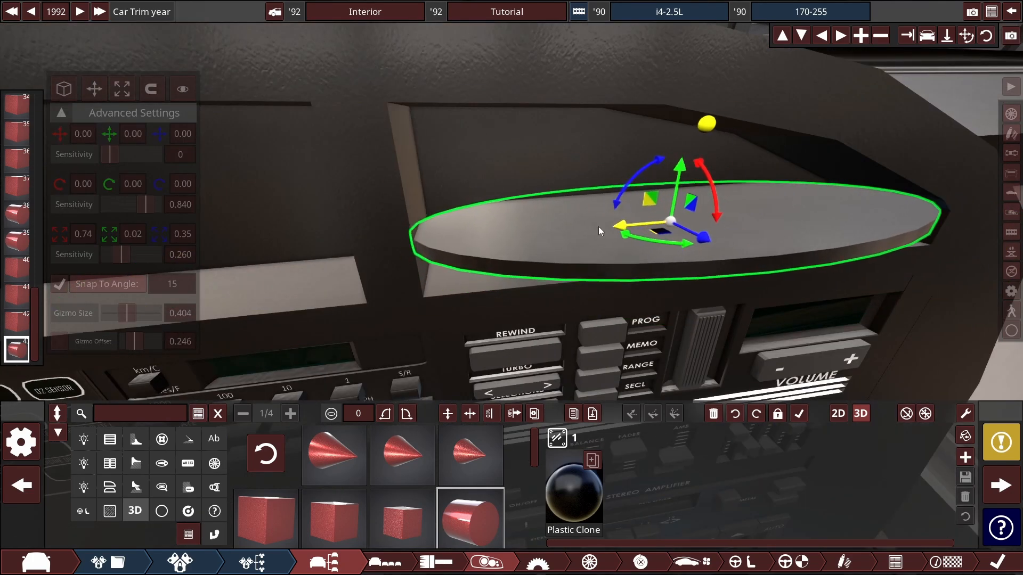
Step: Scale the disc to 0.88 wide and 0.20 deep, and lower it to form the vent's bottom slat
left_click(122, 89)
left_click_drag(705, 238, 578, 229)
left_click(94, 89)
scroll(692, 224, "up", 2)
left_click_drag(735, 224, 514, 213)
left_click_drag(543, 235, 789, 228)
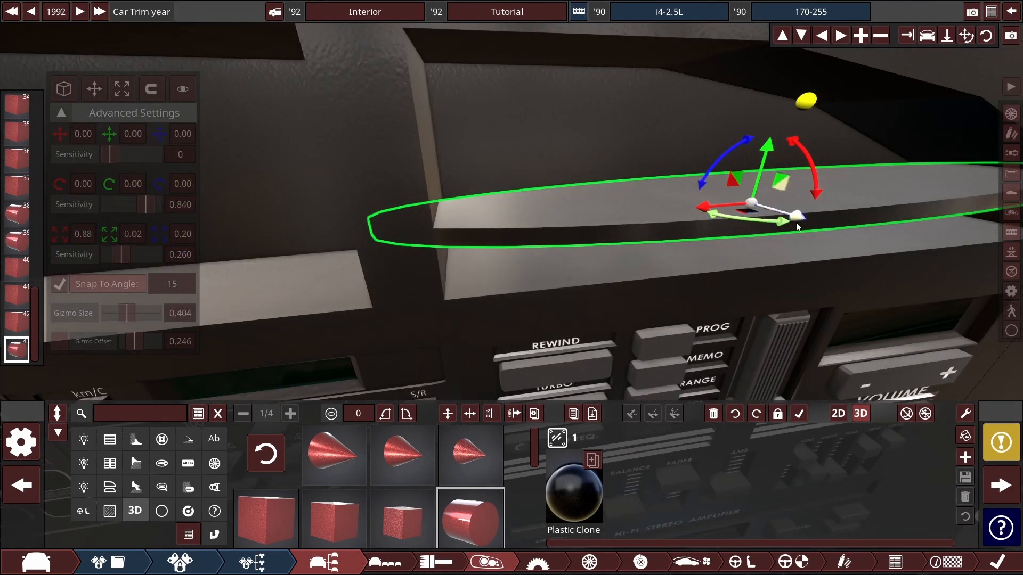
left_click_drag(767, 146, 750, 318)
Step: Thin the vent slat to a height scale of 0.01 and stack evenly spaced copies of it up the compartment
left_click(573, 492)
left_click(952, 463)
scroll(677, 228, "down", 3)
mouse_move(461, 211)
left_mouse_down()
mouse_move(468, 164)
mouse_move(465, 201)
mouse_move(456, 180)
mouse_move(427, 187)
left_mouse_up()
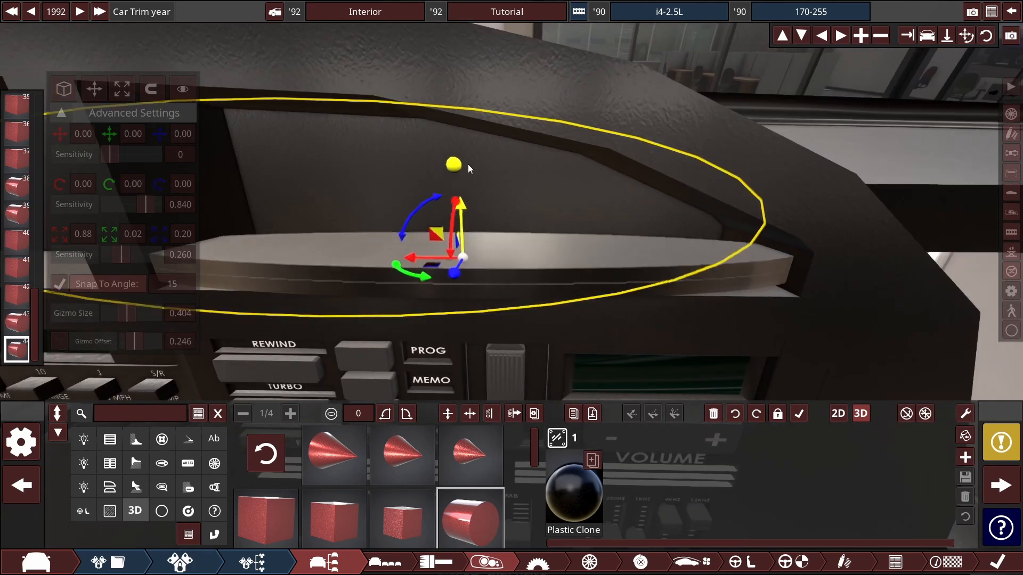
left_click(133, 234)
type("0.01")
key("Return")
left_click_drag(410, 221, 418, 159)
left_click_drag(410, 201, 412, 139)
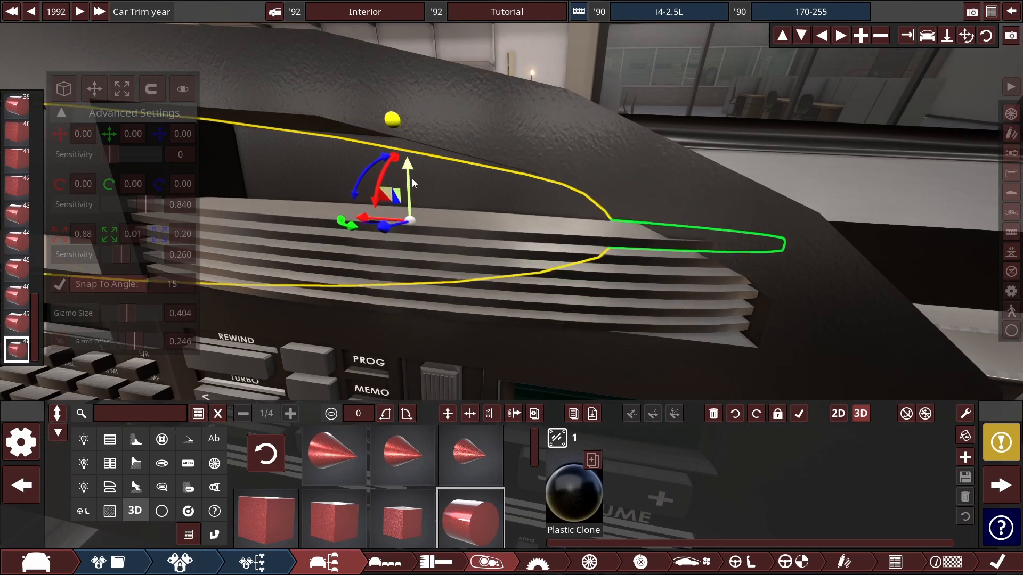
mouse_move(412, 178)
left_mouse_down()
mouse_move(416, 44)
mouse_move(464, 58)
left_mouse_up()
left_click_drag(468, 164, 603, 176)
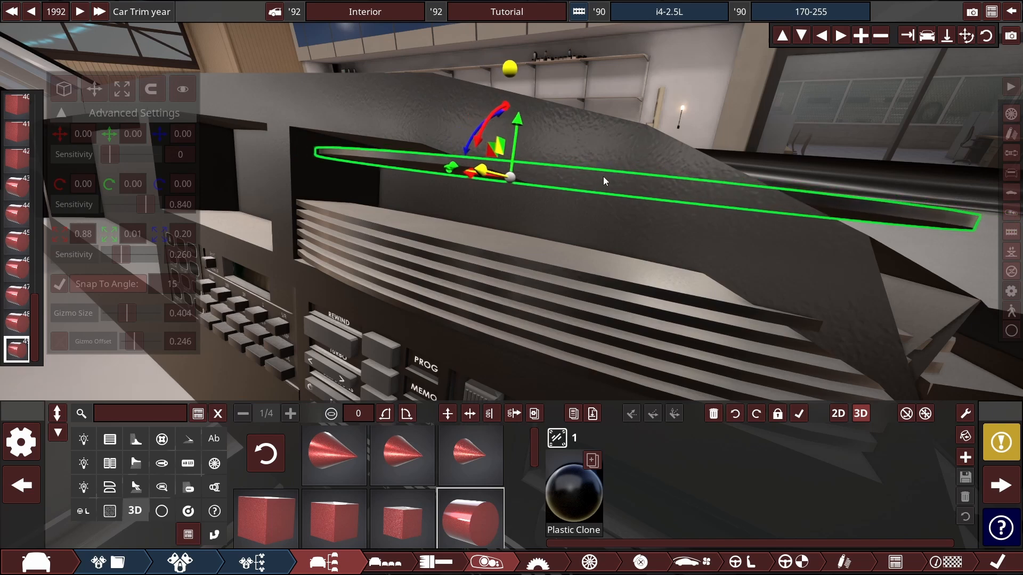
key("Delete")
Step: Narrow the top slat to 0.81, and add a copy above it scaled to 0.76 wide within the sloping opening
left_click(549, 254)
left_click_drag(548, 254, 378, 197)
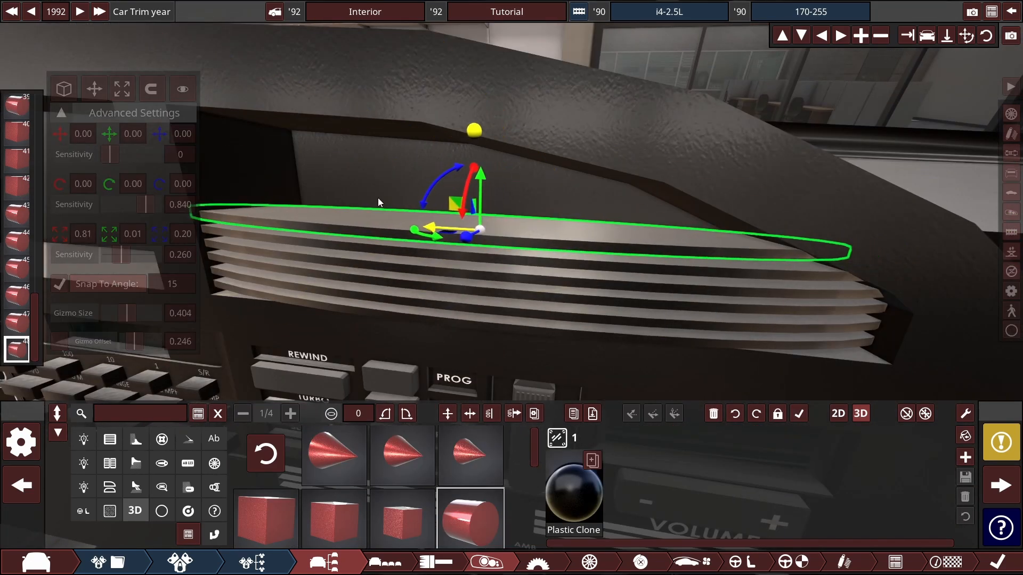
left_click_drag(480, 175, 480, 161)
left_click(122, 89)
left_click_drag(429, 214, 461, 216)
left_click(95, 89)
left_click_drag(320, 149, 405, 152)
left_click_drag(528, 212, 511, 212)
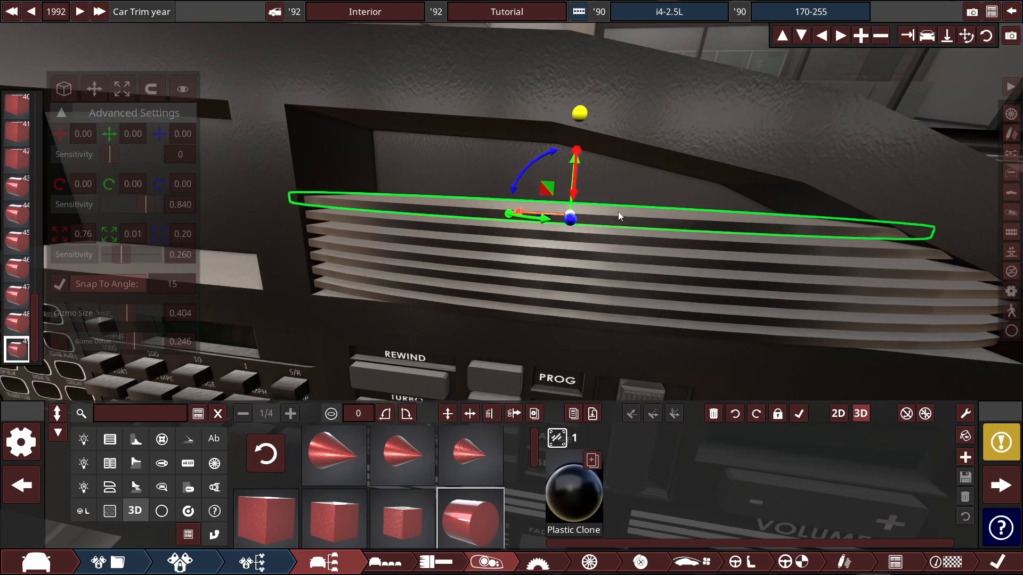
Step: Continue copying slats upward along the sloping edge, narrowing the newest one to a width scale of 0.69
mouse_move(617, 212)
left_mouse_down()
mouse_move(576, 234)
mouse_move(591, 245)
left_mouse_up()
left_click_drag(538, 315, 541, 283)
left_click_drag(587, 241, 578, 186)
left_click_drag(539, 207, 540, 194)
left_click(122, 89)
left_click_drag(482, 247, 509, 248)
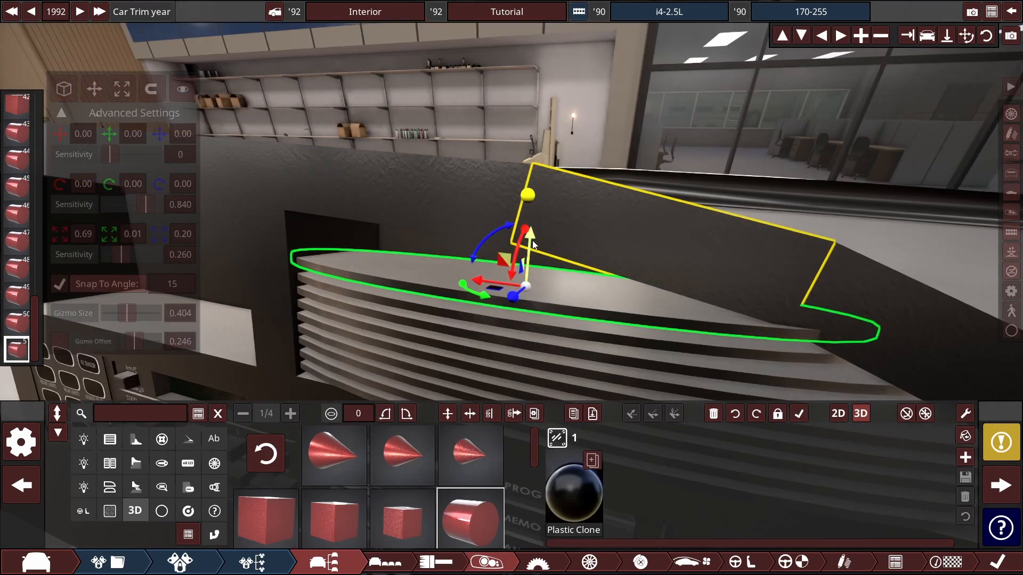
Step: Narrow the top slat to 0.64 and add another copy above it narrowed to 0.53
left_click(122, 89)
mouse_move(472, 282)
left_mouse_down()
mouse_move(503, 282)
mouse_move(409, 258)
left_mouse_up()
left_click(94, 89)
left_click_drag(516, 233, 536, 187)
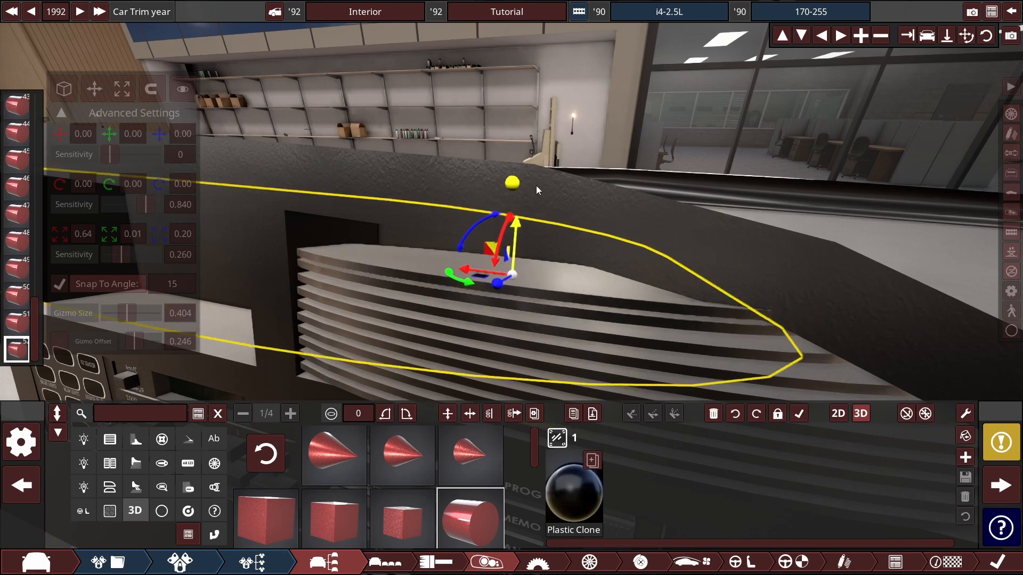
left_click_drag(461, 267, 495, 271)
left_click_drag(465, 269, 403, 241)
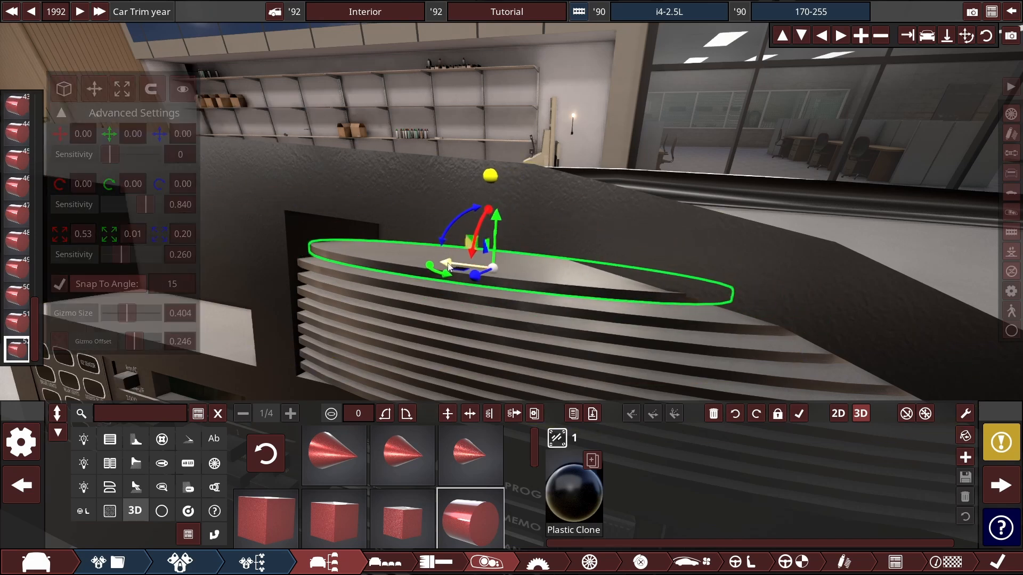
Step: Add the last two slats at the peak of the vent, with the lower of them scaled to 0.41 wide
left_click_drag(447, 267, 432, 265)
left_click_drag(434, 261, 468, 215)
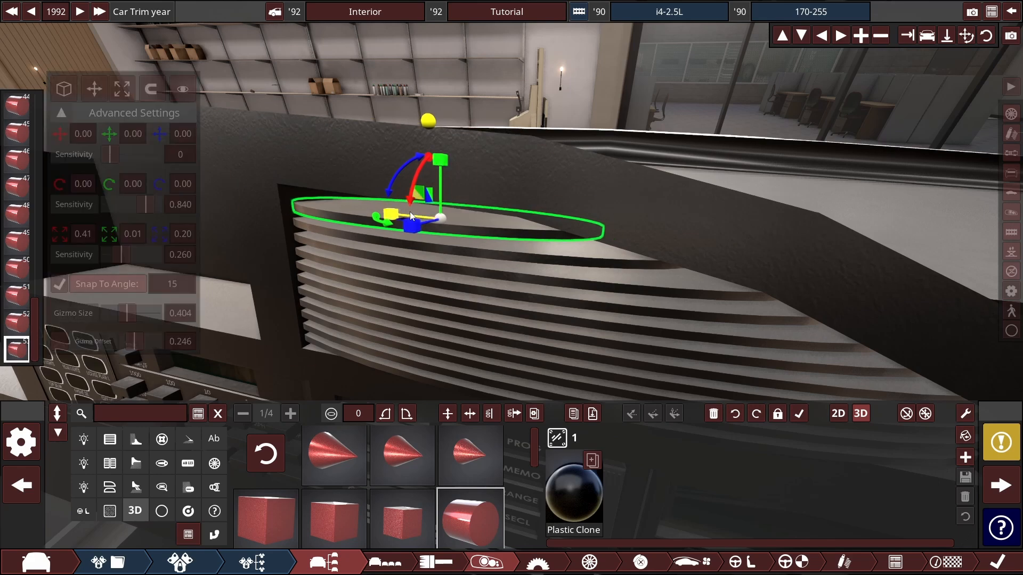
left_click_drag(410, 216, 416, 216)
left_click_drag(417, 216, 381, 229)
left_click(94, 89)
left_click_drag(489, 195, 487, 179)
left_click(122, 89)
mouse_move(435, 231)
left_mouse_down()
mouse_move(458, 233)
mouse_move(417, 231)
left_mouse_up()
left_click(94, 89)
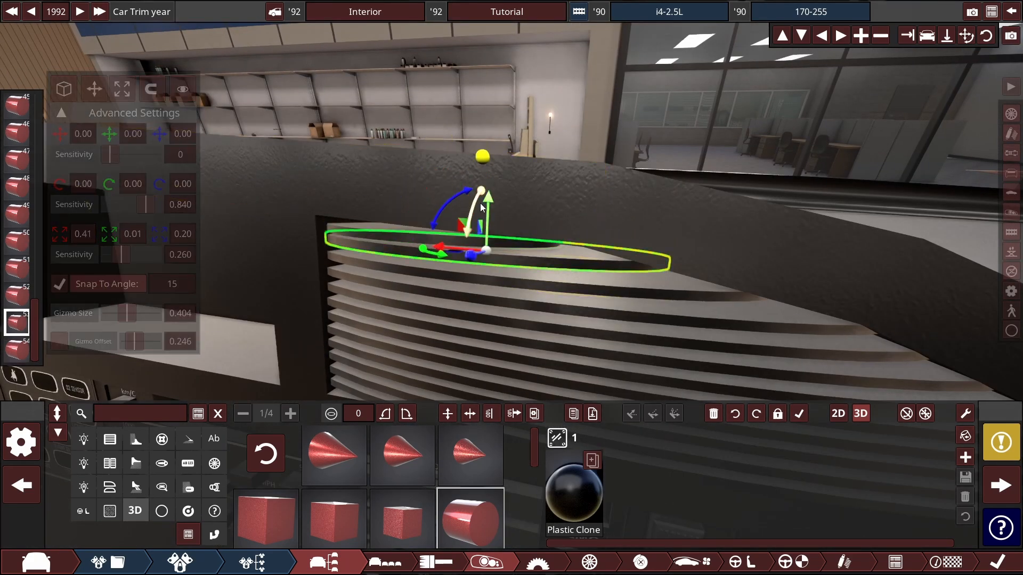
Step: Copy a slat into the neighbouring compartment above the keypad, narrow it to 0.72, fill the opening with stacked copies and delete the surplus one
left_click(510, 278)
left_click_drag(486, 209, 521, 233)
key("ctrl+z")
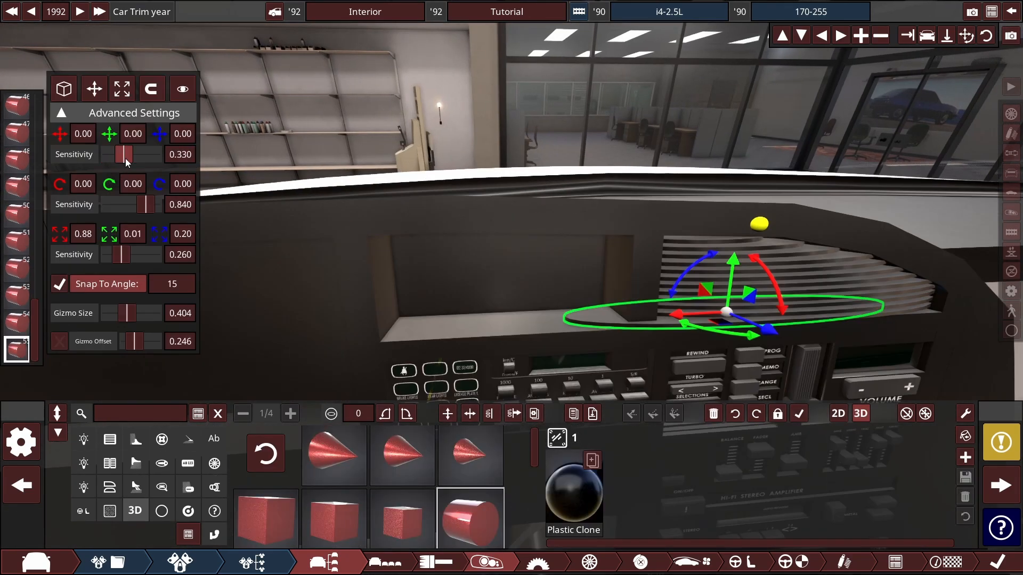
left_click_drag(675, 314, 461, 326)
left_click(122, 89)
left_click(94, 89)
left_click(554, 213)
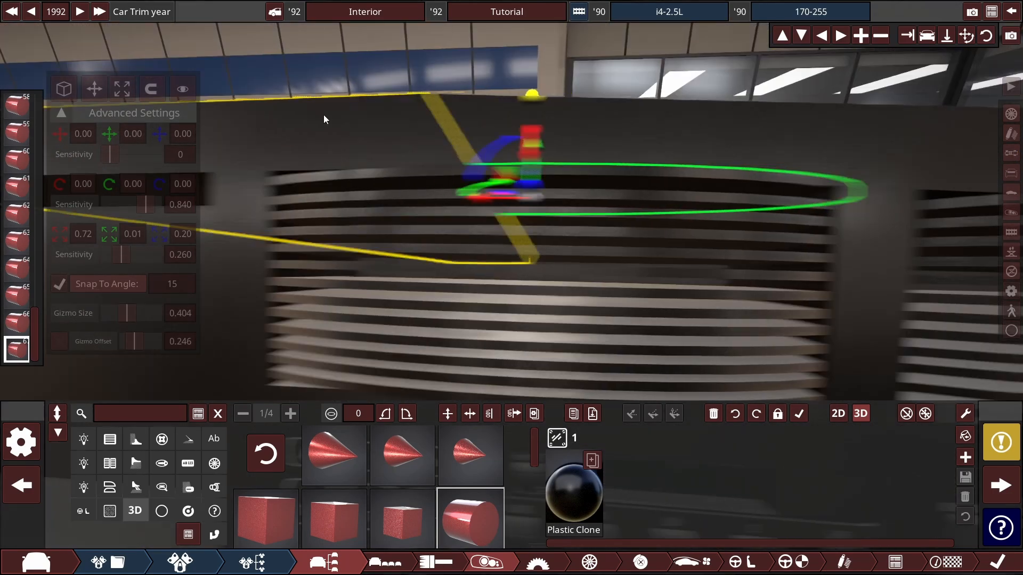
key("Delete")
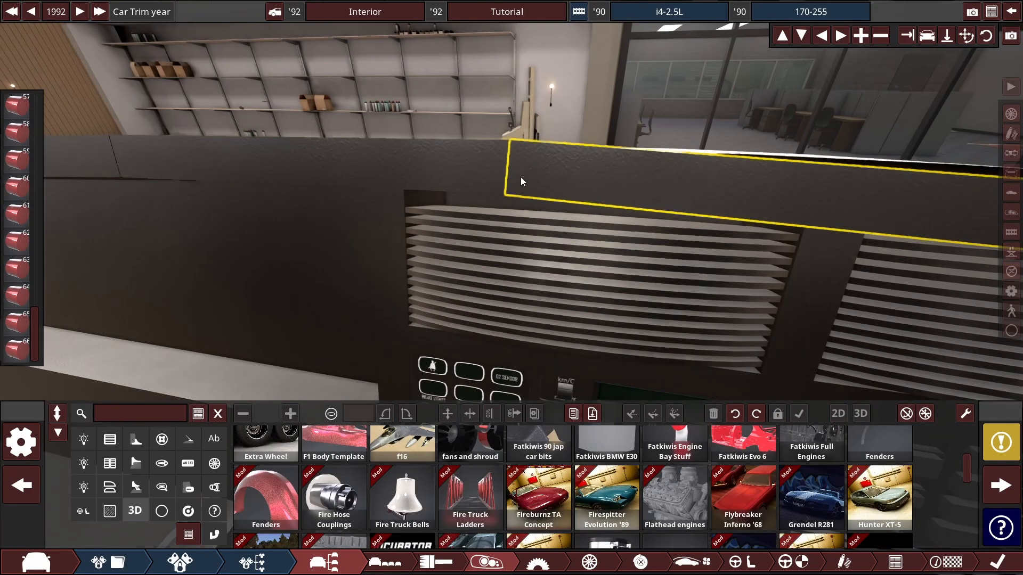
Step: Copy the dashboard's upper trim cube to the gap above the keypad-side vent, scaled to about -0.61 by 3.53
left_click(520, 177)
left_click_drag(500, 178, 529, 180)
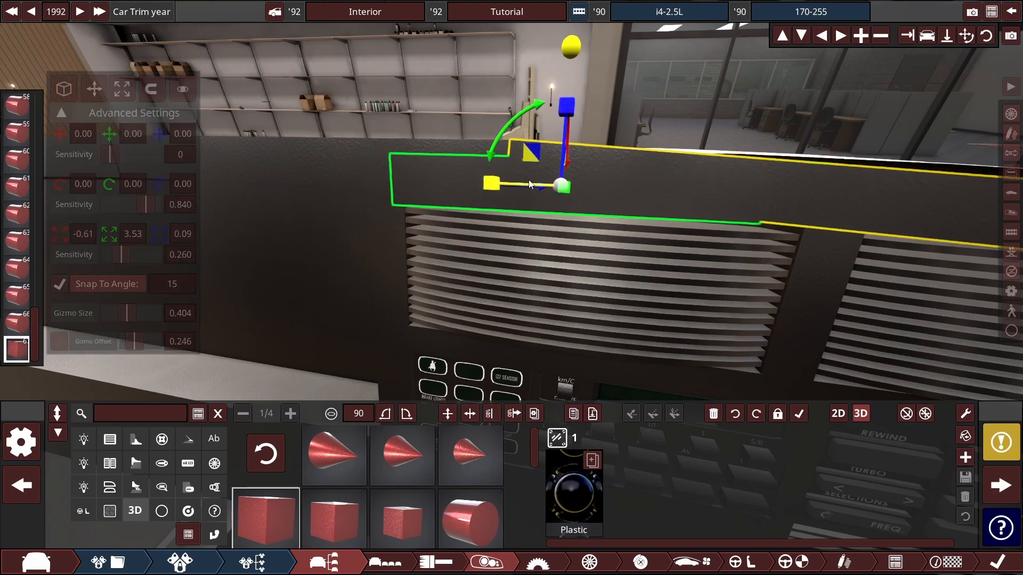
left_click_drag(568, 121, 568, 112)
left_click(404, 180)
Step: Examine both slatted vents and the trim above them from different heights and distances
scroll(527, 244, "down", 3)
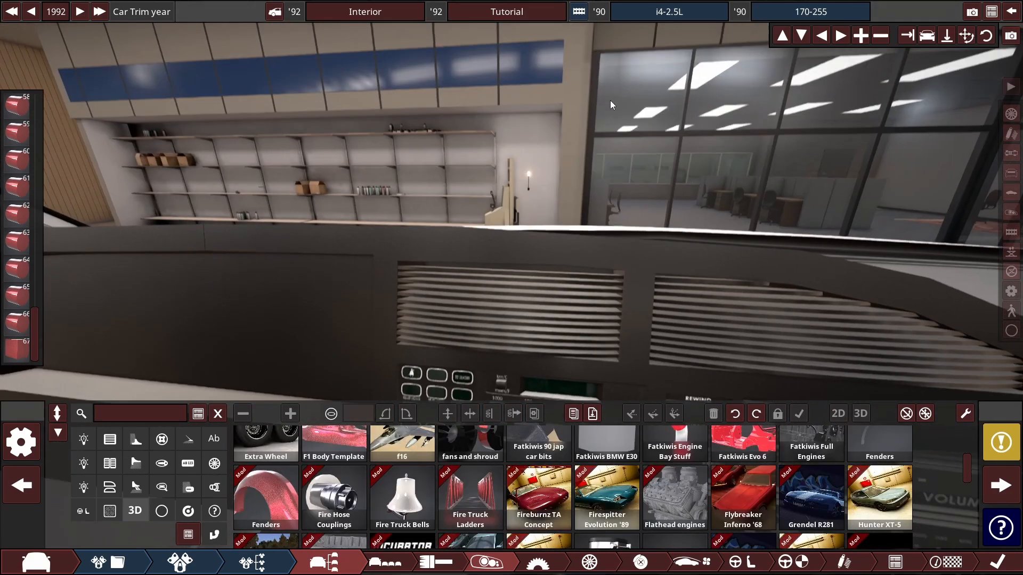
scroll(526, 244, "up", 2)
left_click(526, 244)
left_click(562, 145)
left_click(527, 243)
scroll(534, 200, "up", 2)
left_click(615, 97)
scroll(615, 97, "down", 6)
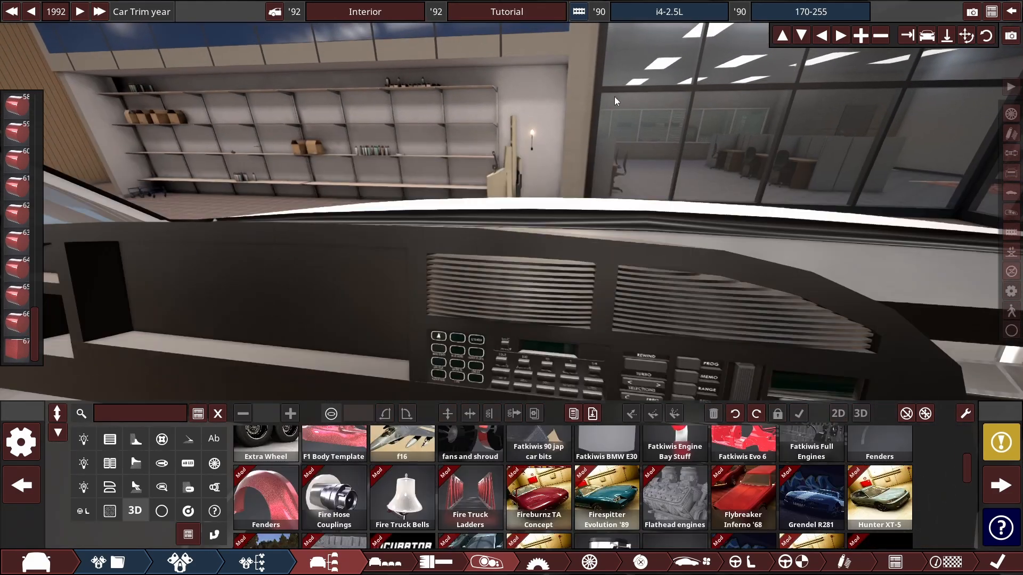
left_click_drag(615, 97, 649, 96)
scroll(480, 240, "up", 5)
Step: Copy a middle slat of the keypad-side vent and reshape it into a protruding adjustment tab scaled 0.31 by 0.03 by 0.29
left_click(431, 245)
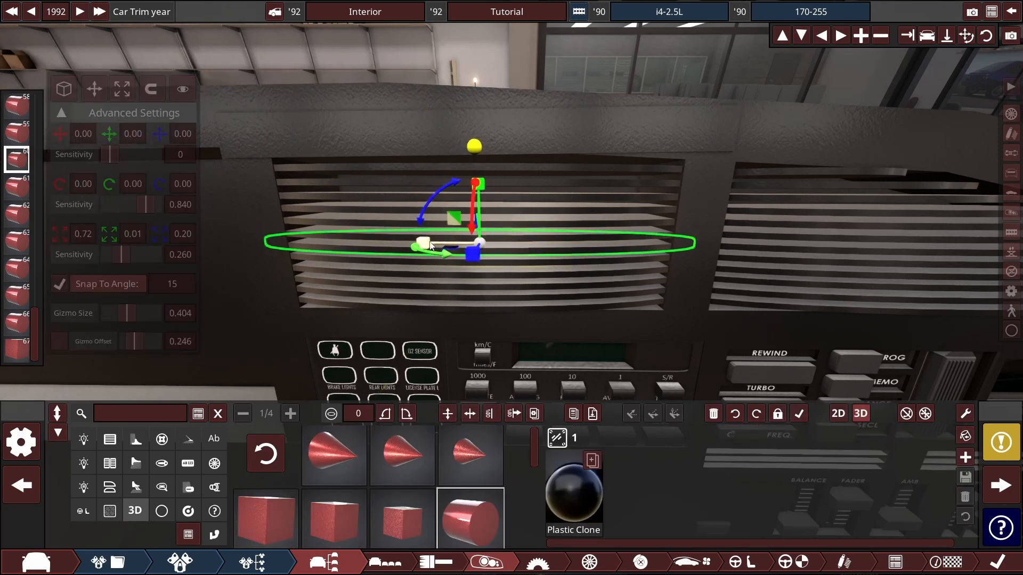
left_click_drag(428, 326, 519, 232)
left_click_drag(459, 233, 469, 277)
Step: Copy the adjustment tab into the middle of the stereo-side vent, using a move sensitivity of 0.520
left_click_drag(110, 155, 132, 155)
left_click_drag(320, 233, 487, 247)
scroll(557, 201, "up", 3)
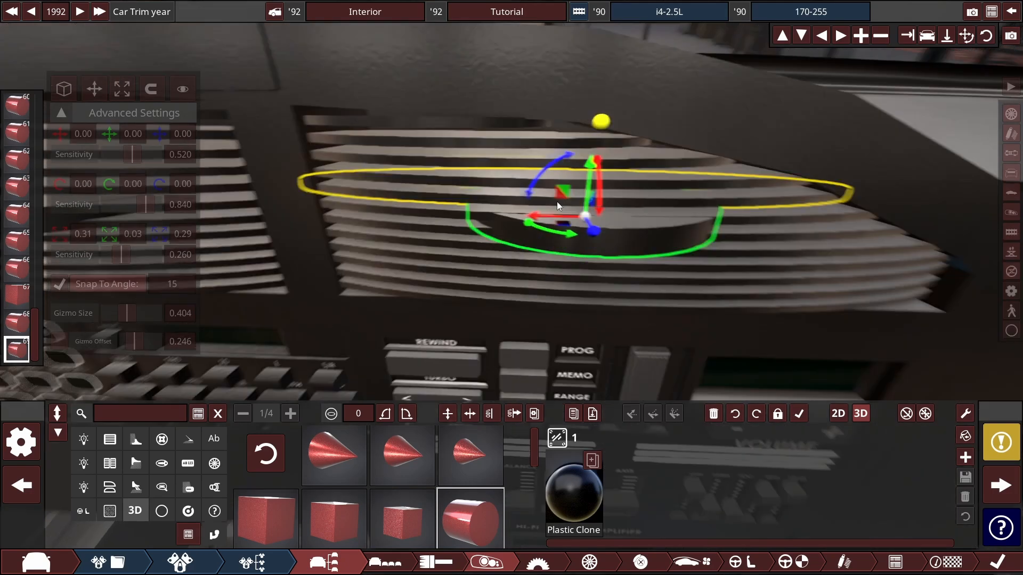
left_click_drag(557, 201, 597, 192)
scroll(599, 160, "down", 10)
left_click(639, 176)
left_click_drag(677, 194, 709, 179)
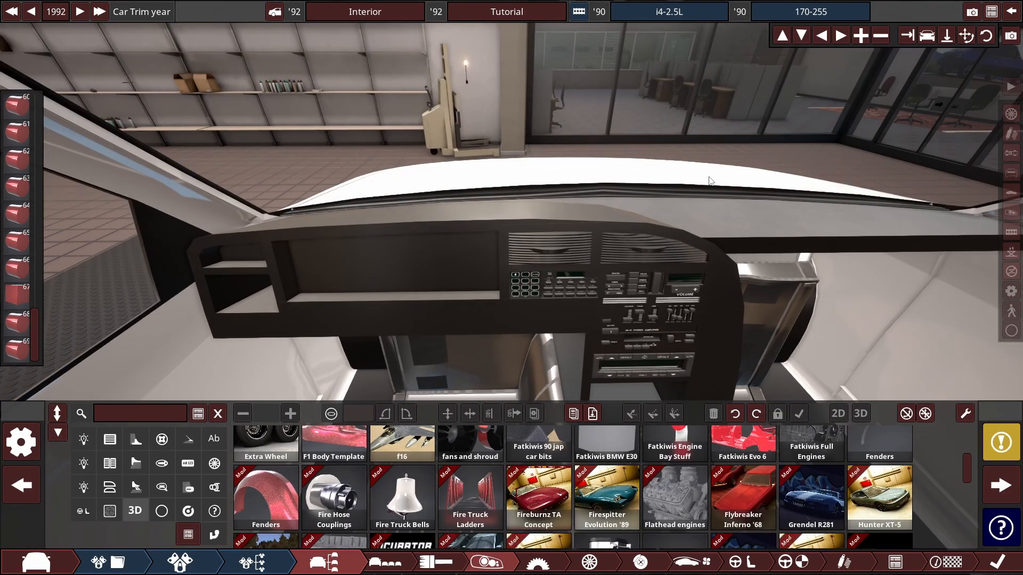
Step: Copy the keypad-side vent's tab to the vent's lower edge and shrink the copy to 0.25 wide and 0.25 deep
scroll(709, 176, "up", 6)
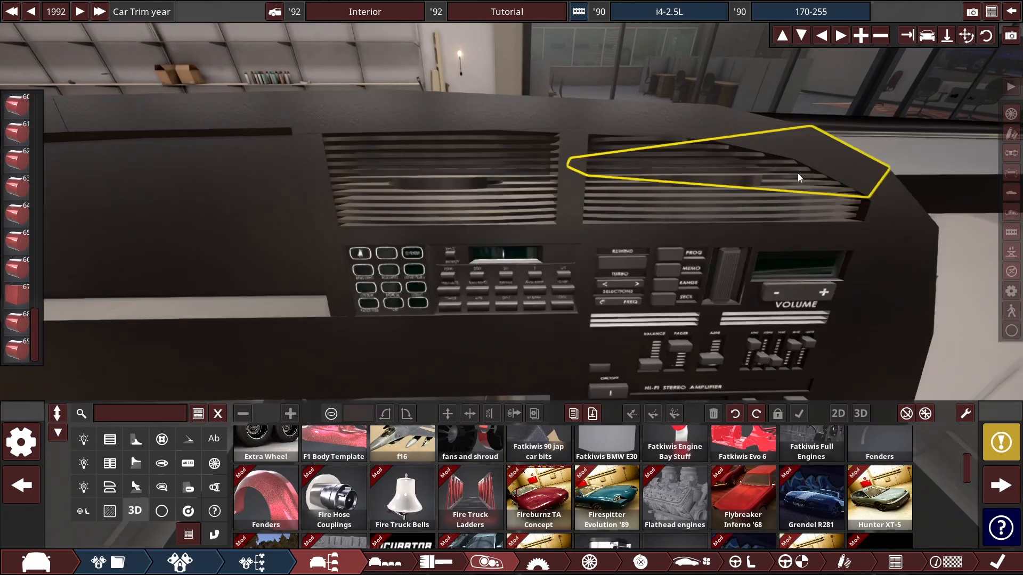
left_click(445, 183)
scroll(532, 190, "up", 4)
scroll(520, 266, "up", 3)
left_click_drag(524, 184, 520, 245)
left_click(122, 89)
mouse_move(470, 285)
left_mouse_down()
mouse_move(548, 302)
mouse_move(530, 304)
left_mouse_up()
Step: Copy the small lower tab to the bottom edge of the stereo-side vent and inspect the result
scroll(476, 288, "down", 6)
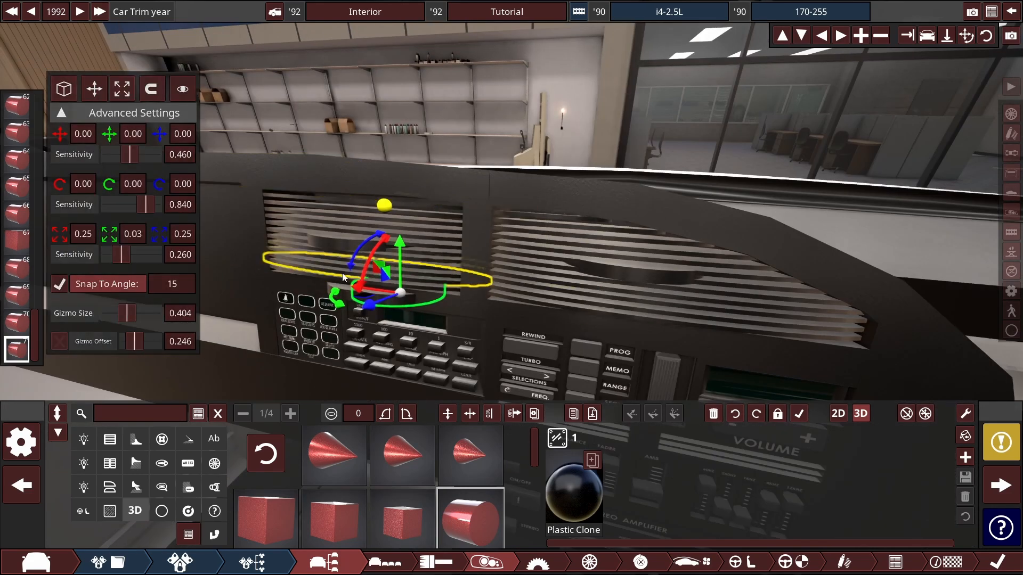
left_click_drag(373, 288, 600, 339)
left_click_drag(687, 160, 661, 160)
left_click(689, 159)
scroll(688, 160, "down", 3)
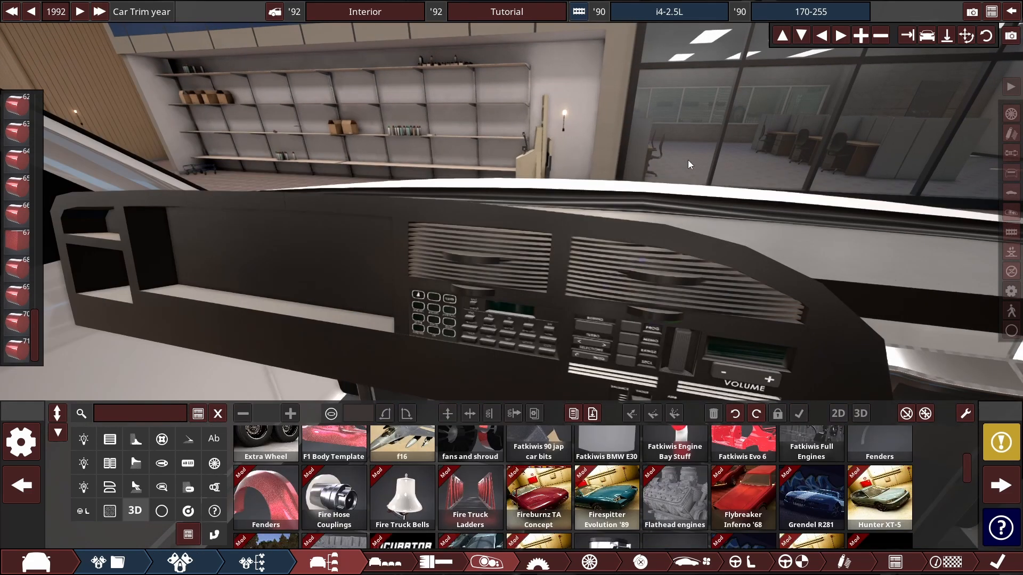
scroll(654, 273, "up", 6)
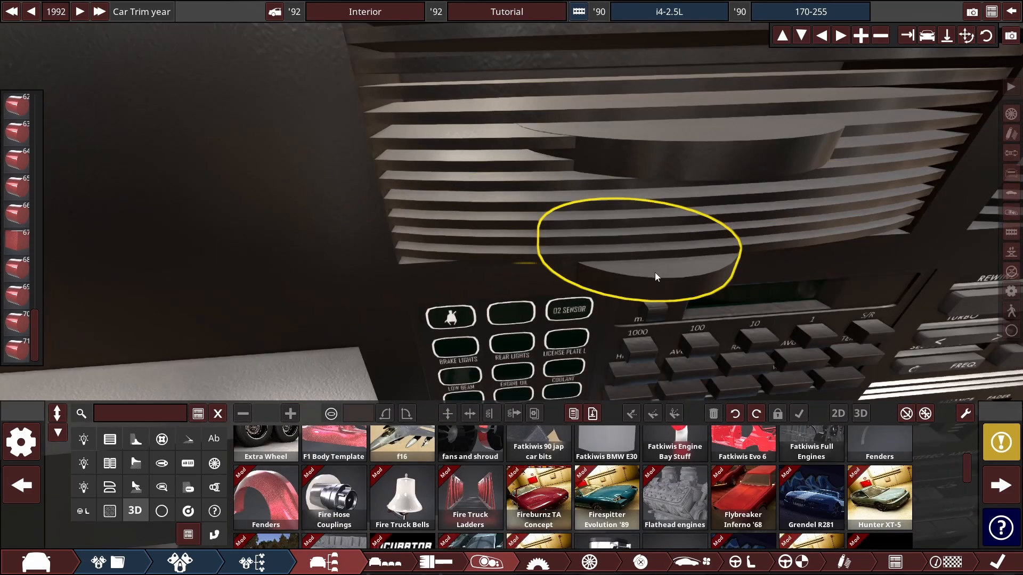
Step: Copy the keypad-side vent's lower tab, change the copy to a cube and reshape it into a thin strip 0.03 by 0.01 by 0.28
left_click(654, 273, "ctrl")
left_click(265, 518)
left_click_drag(543, 209, 628, 205)
left_click(122, 89)
left_click_drag(633, 245, 612, 246)
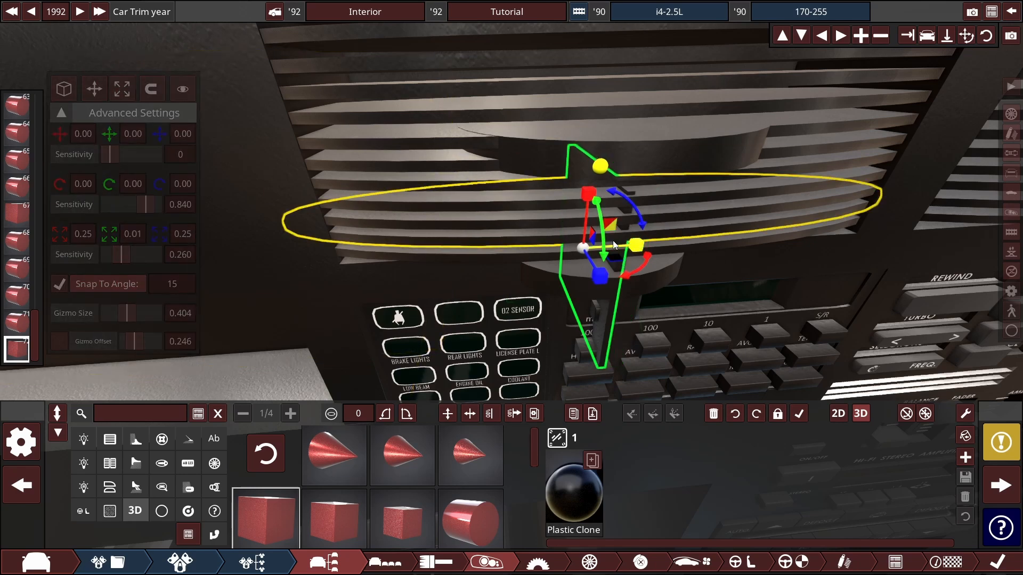
left_click_drag(587, 196, 586, 367)
left_click_drag(591, 320, 655, 265)
left_click(556, 302)
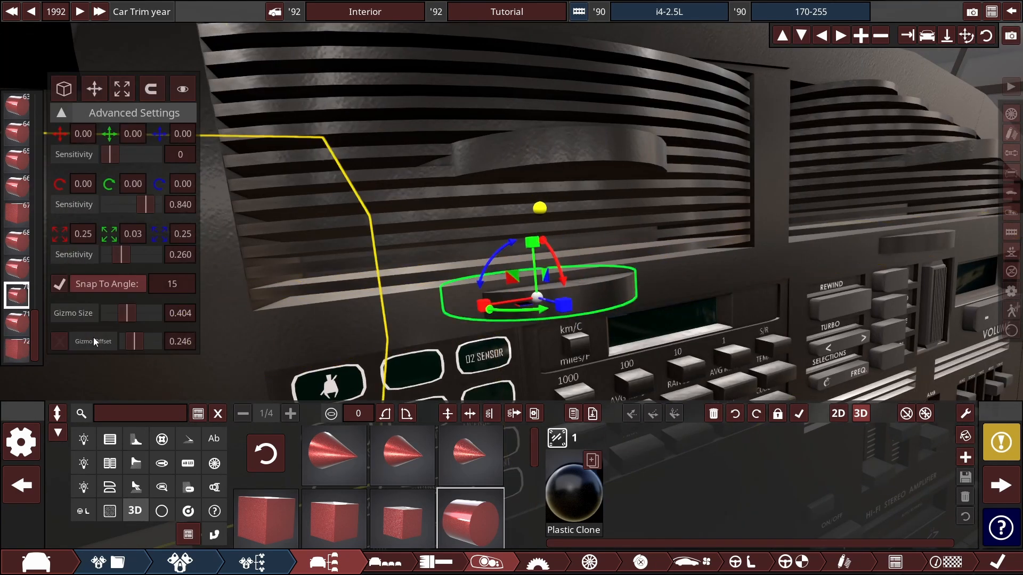
Step: Apply the Cloud White material to the thin cube strip on the keypad-side vent's lower tab
left_click(17, 350)
left_click(574, 494)
left_click(351, 454)
left_click(644, 418)
left_click(952, 463)
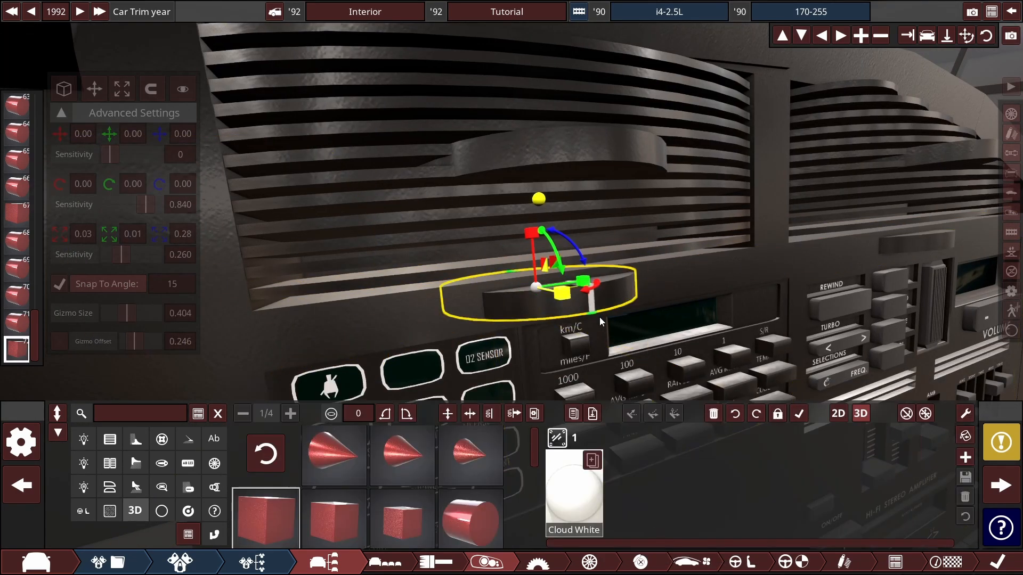
Step: Narrow the white strip to 0.02 and copy it along the front rim of the keypad-side lower tab as evenly spaced marks
left_click_drag(600, 317, 696, 302)
left_click_drag(511, 253, 502, 307)
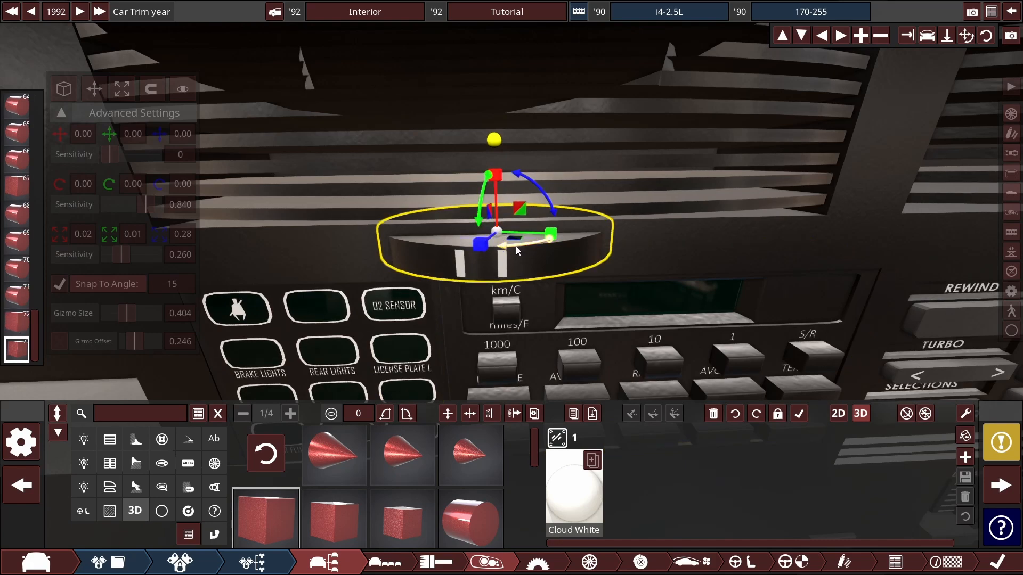
left_click(660, 107)
scroll(660, 107, "down", 10)
scroll(402, 279, "up", 5)
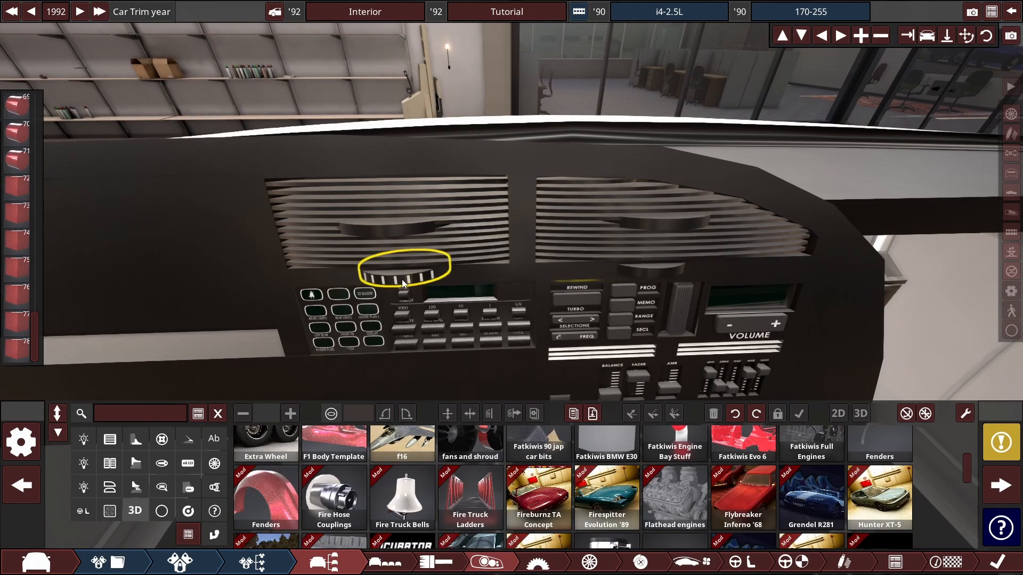
Step: Copy a white mark to the stereo-side vent's lower tab and place further copies along its front rim
left_click(401, 279)
left_click(407, 277)
left_click_drag(110, 154, 124, 155)
scroll(508, 257, "up", 3)
left_click_drag(372, 265, 449, 259)
scroll(638, 209, "up", 5)
left_click_drag(506, 296, 515, 296)
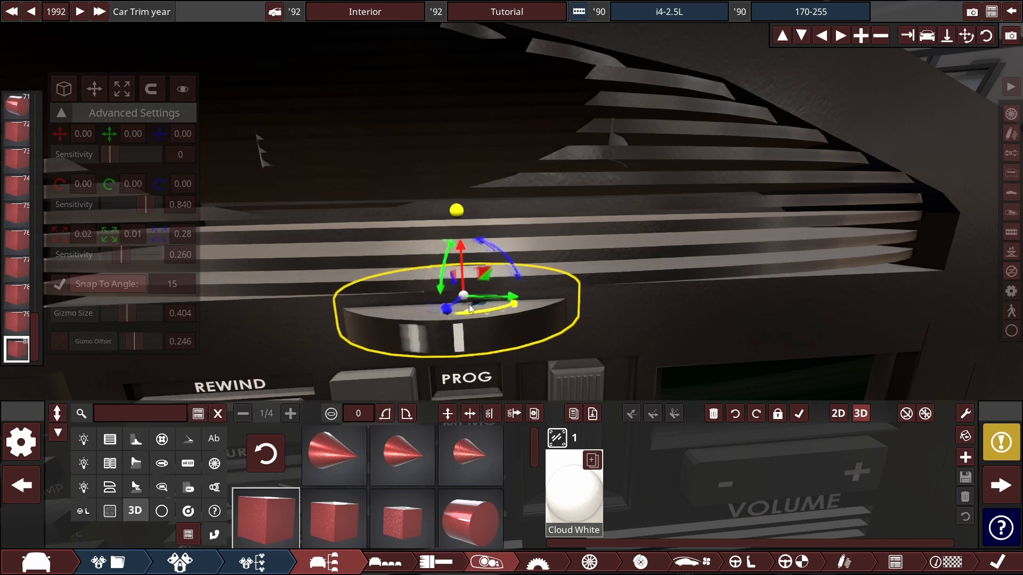
left_click_drag(520, 306, 531, 297)
Step: Complete the stereo-side marks and reshape another strip copy into a backing plate for the lower tab, sized 0.04 by 0.01 by 0.21
left_click_drag(416, 291, 506, 290)
left_click_drag(605, 281, 712, 336)
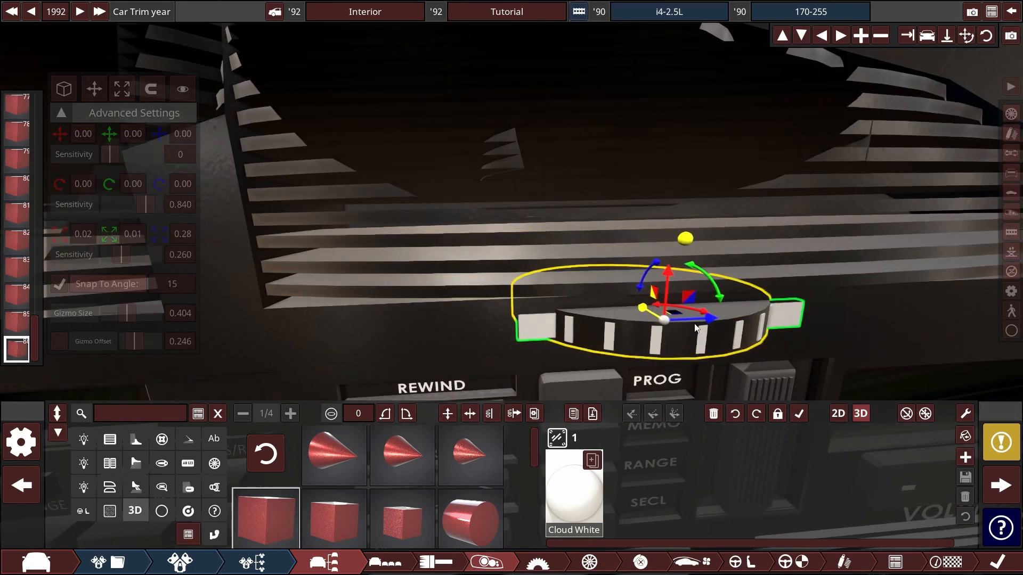
left_click_drag(672, 265, 671, 269)
Step: Try the Piano Black material on the stereo-side tab's backing plate
left_click(573, 488)
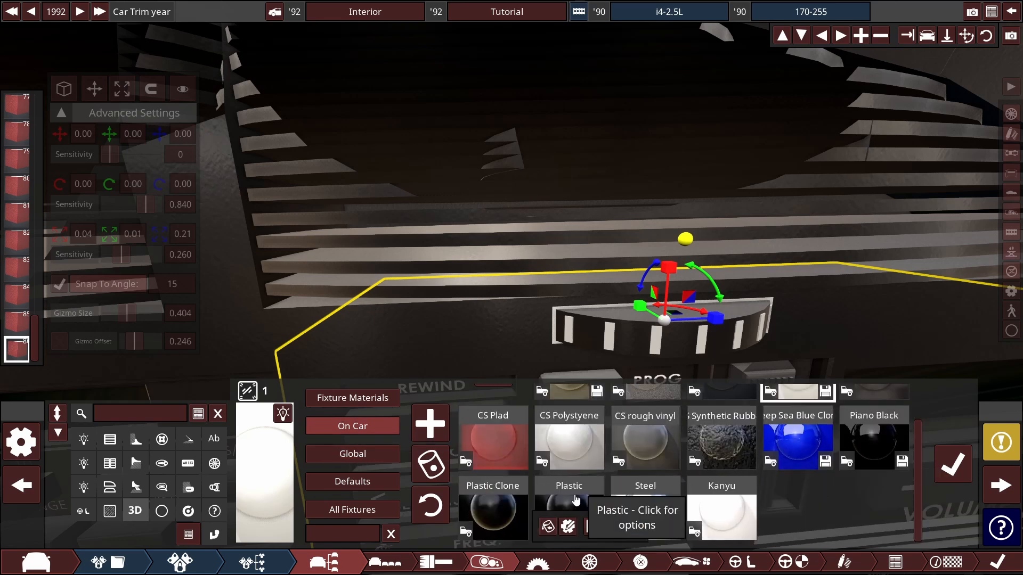
left_click(874, 439)
left_click(953, 464)
scroll(602, 256, "down", 4)
Step: Apply the Steel material to the tab's backing plate and copy the plate to the keypad-side lower tab with a move sensitivity of 0.730
left_click(572, 488)
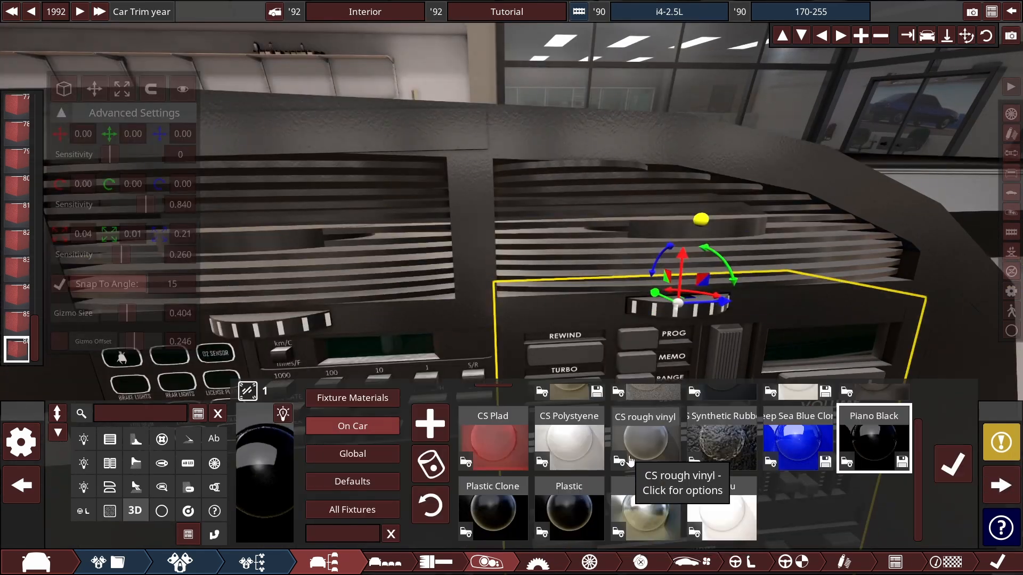
scroll(634, 464, "up", 2)
left_click(494, 422)
left_click(602, 339)
left_click(560, 495)
scroll(789, 325, "up", 3)
scroll(788, 325, "down", 3)
left_click(953, 464)
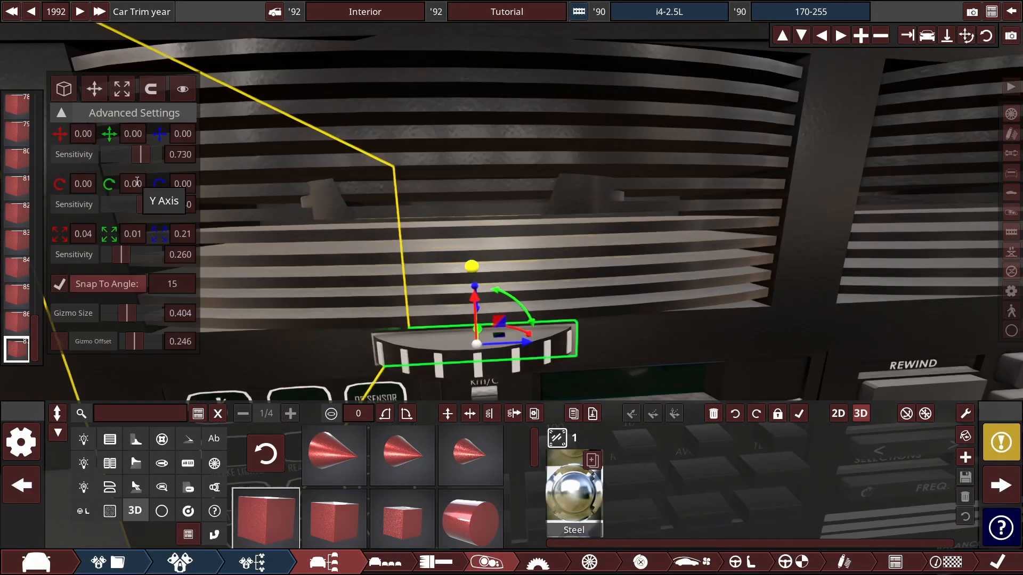
scroll(573, 317, "down", 2)
scroll(686, 139, "down", 5)
left_click(686, 139)
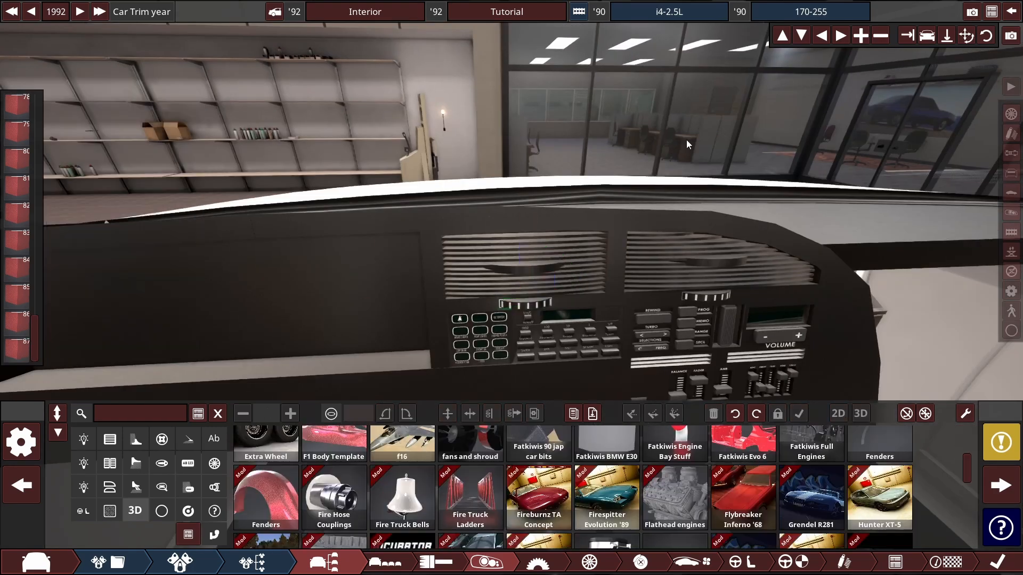
Step: Browse the fixture library and add the concave curved ramp shape from the rounded block group to the car
scroll(685, 140, "down", 4)
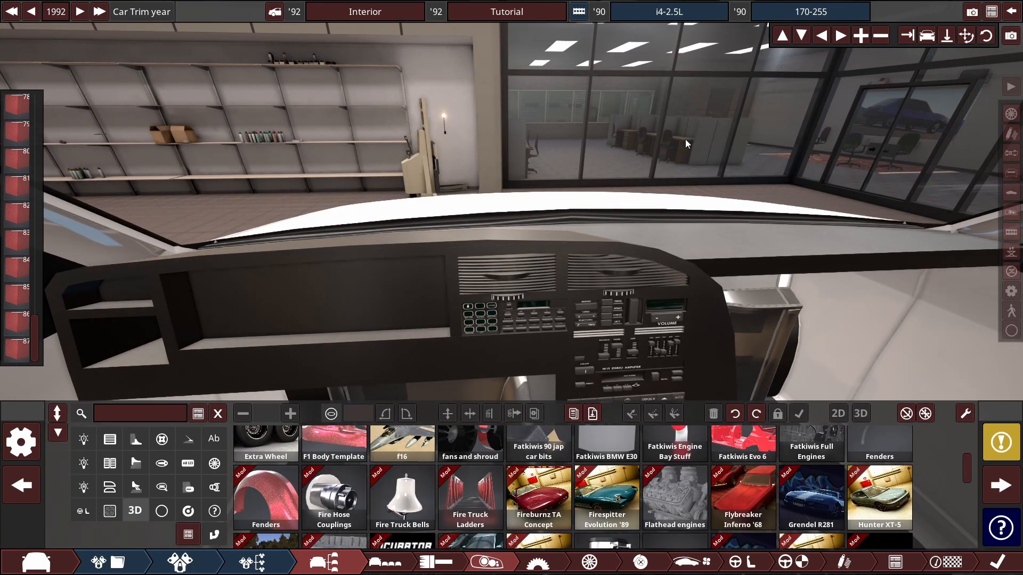
scroll(647, 250, "up", 3)
left_click_drag(605, 137, 607, 166)
scroll(645, 447, "down", 15)
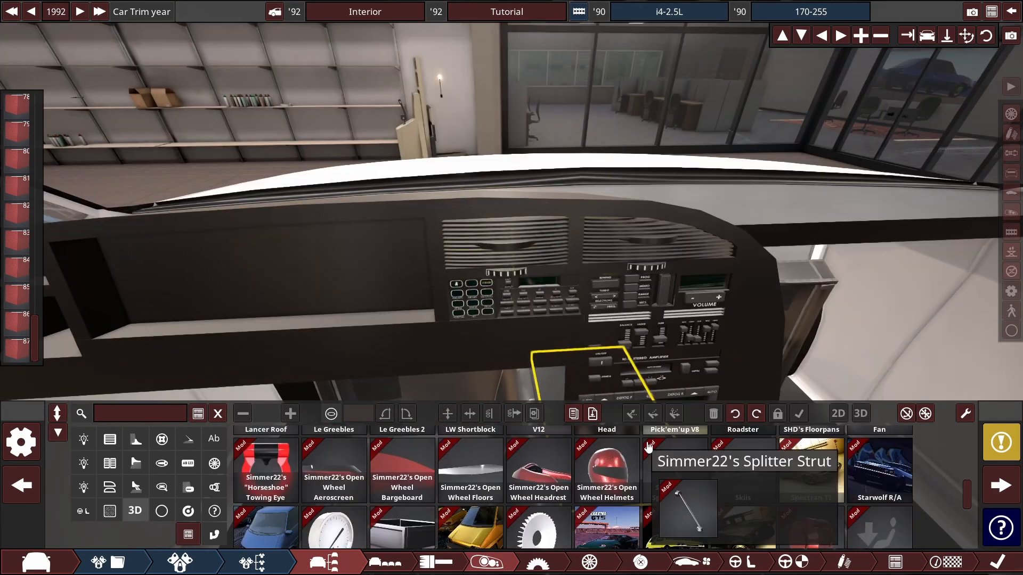
left_click(616, 469)
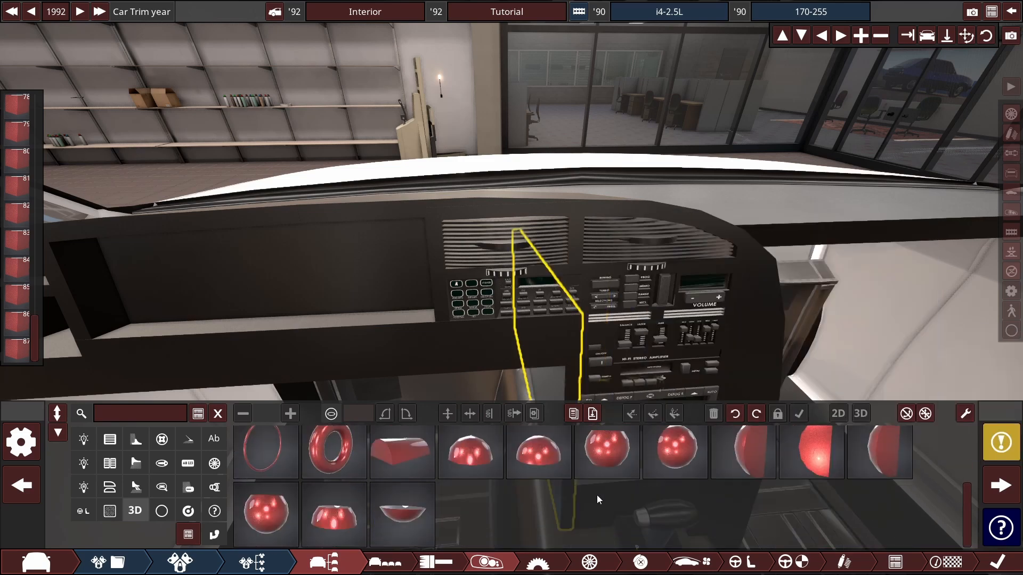
scroll(874, 479, "up", 5)
left_click(278, 444)
scroll(863, 468, "down", 2)
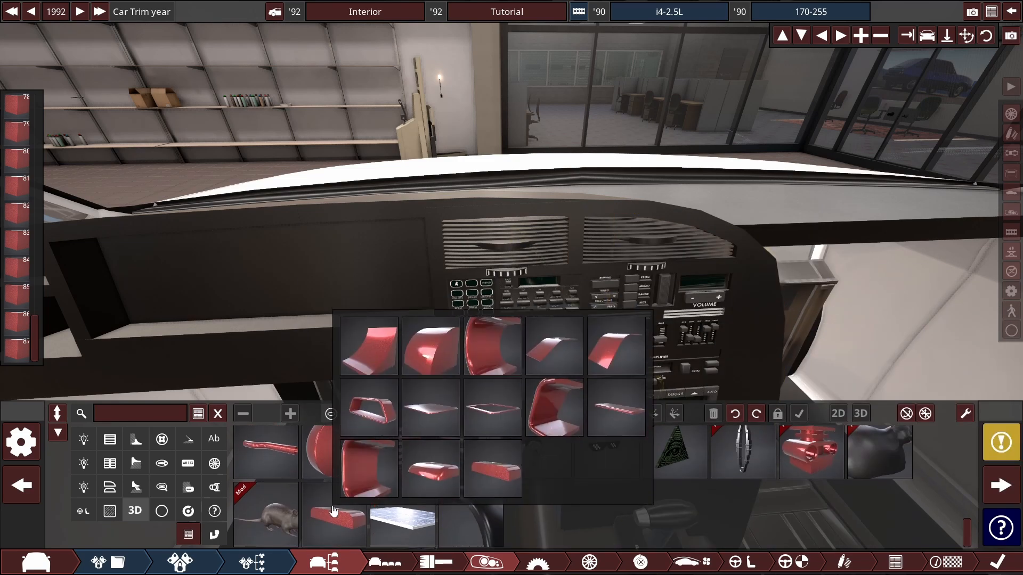
left_click(332, 507)
left_click(341, 469)
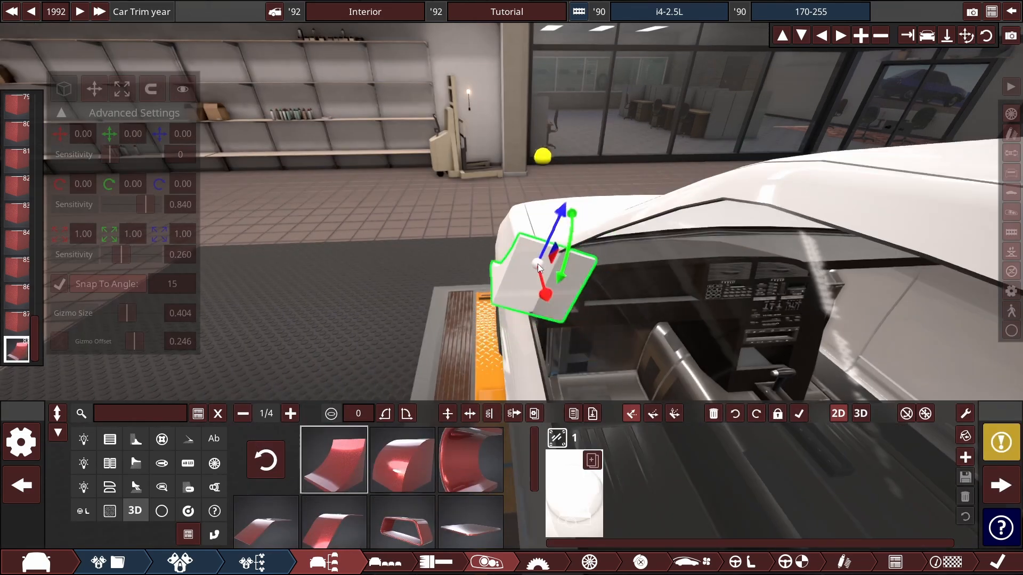
Step: Move the curved ramp in 3D to the keypad-side vent with a move sensitivity of 0.160 and shrink it to 0.05 by 1.00 by 0.05
left_click(541, 263)
left_click_drag(553, 274, 452, 276)
left_click_drag(110, 154, 117, 155)
left_click_drag(604, 236, 1015, 336)
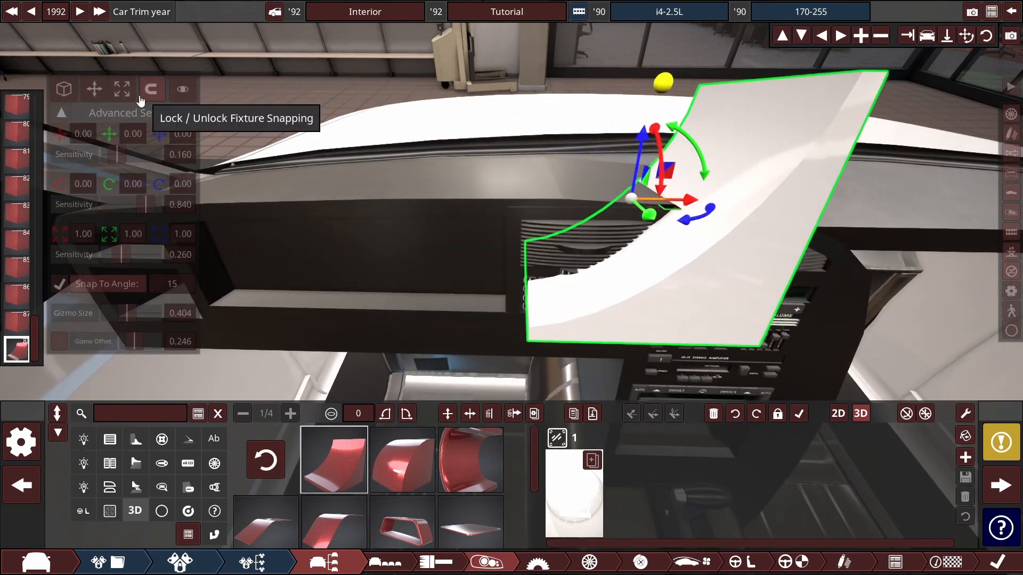
scroll(533, 245, "up", 5)
left_click_drag(506, 127, 506, 261)
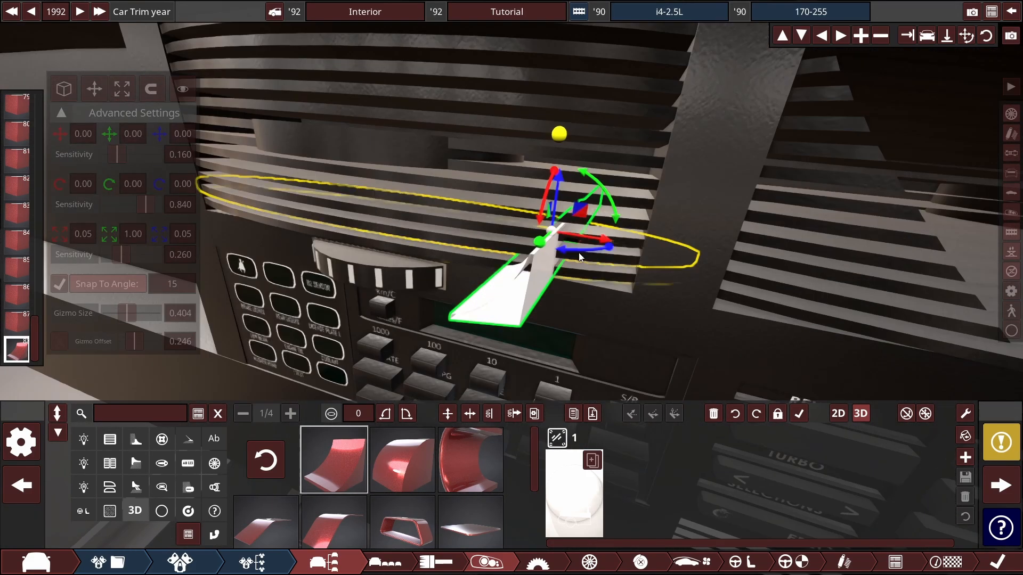
Step: Enlarge the curved ramp to 0.10 by 1.00 by 0.10 at the keypad-side vent's lower corner nearest the stereo
left_click_drag(578, 256, 822, 256)
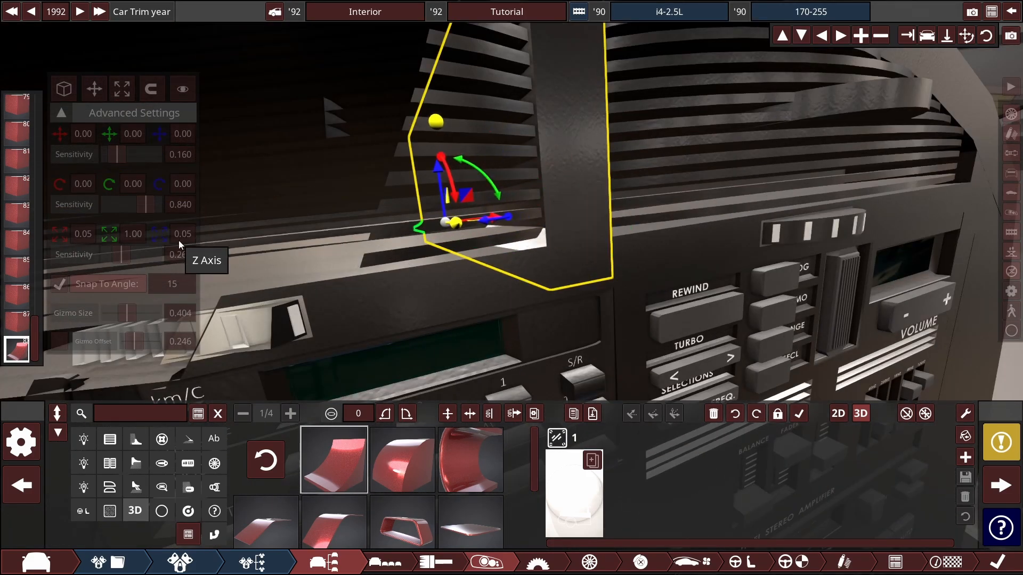
left_click(122, 89)
mouse_move(492, 217)
left_mouse_down()
mouse_move(483, 184)
mouse_move(457, 198)
mouse_move(475, 218)
mouse_move(472, 207)
left_mouse_up()
left_click(94, 91)
Step: Apply the Plastic material to the curved corner piece and fine-tune its height at the vent's lower corner
left_click(581, 483)
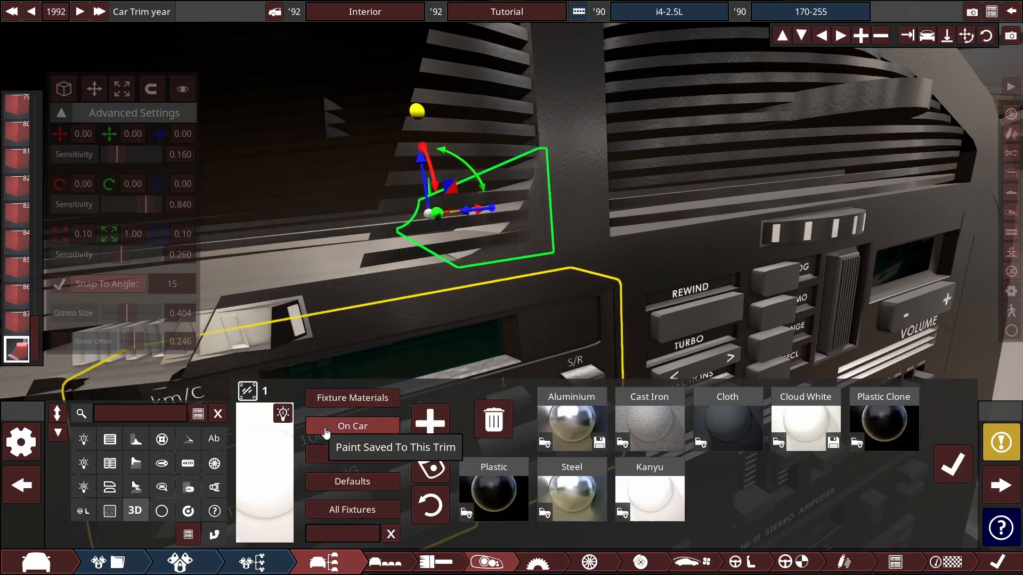
left_click(975, 450)
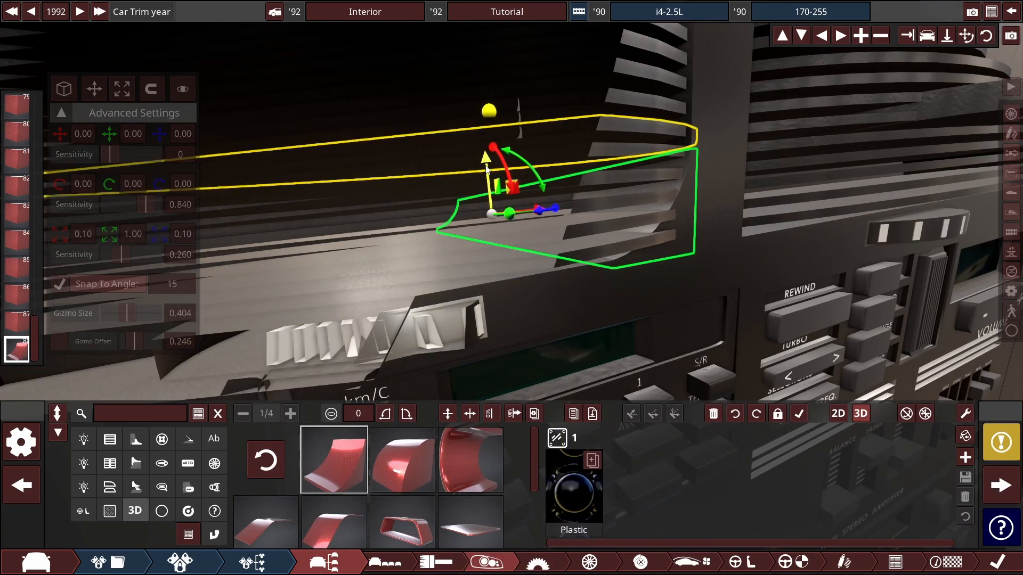
left_click_drag(486, 169, 488, 207)
scroll(618, 237, "down", 4)
left_click_drag(586, 201, 586, 210)
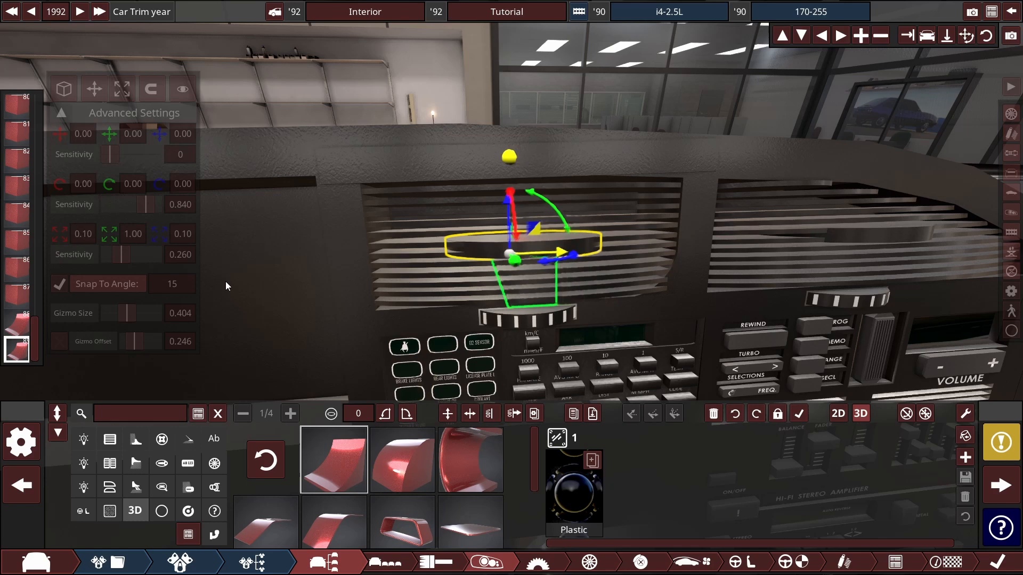
Step: Copy the corner piece to the keypad-side vent's opposite side with a move sensitivity of 0.170, mirror it and place another copy higher up
left_click_drag(110, 155, 117, 155)
left_click_drag(564, 252, 359, 263)
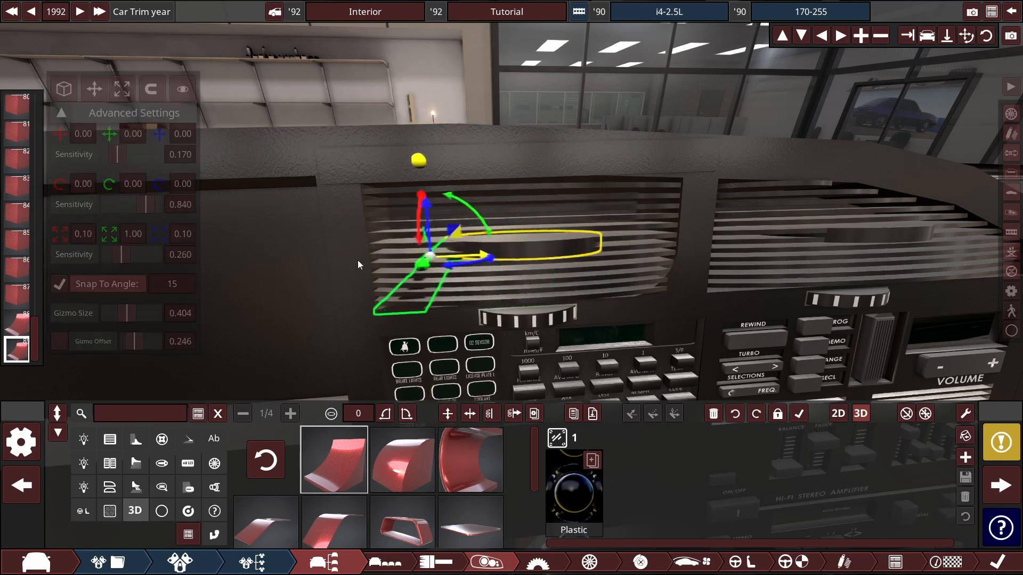
left_click(470, 413)
scroll(471, 246, "up", 4)
left_click_drag(471, 245, 481, 245)
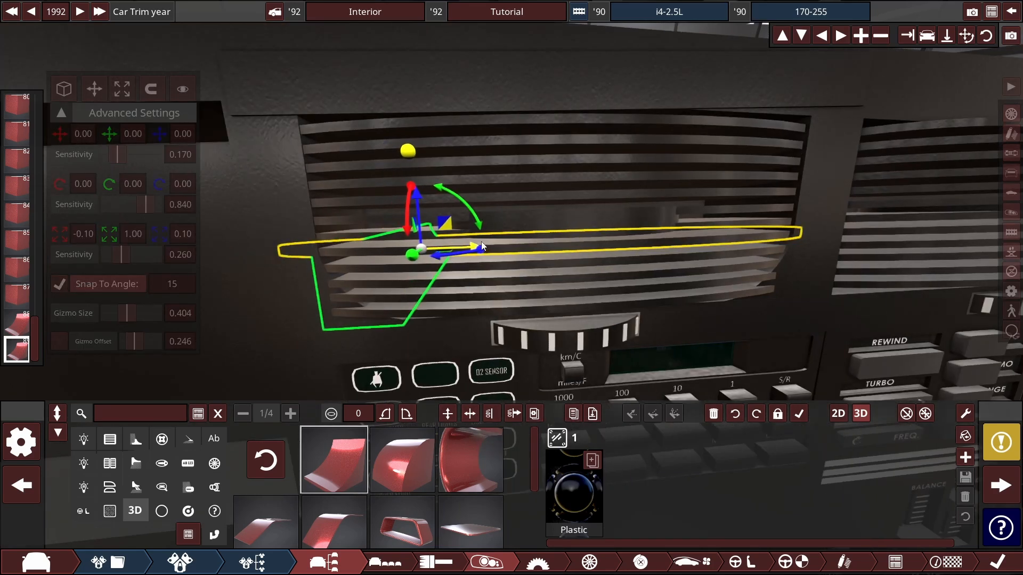
left_click(432, 153)
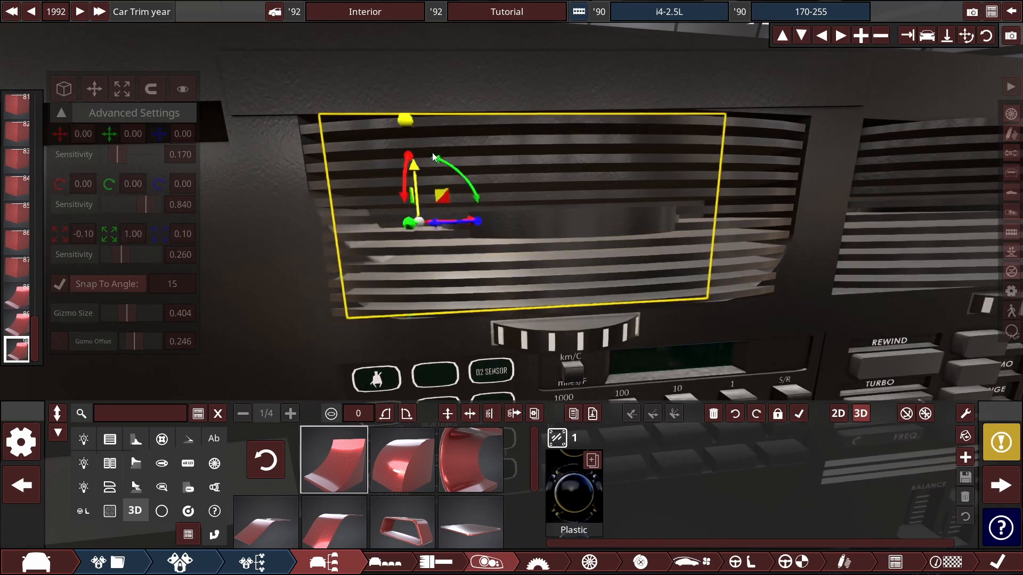
left_click_drag(432, 153, 561, 253)
Step: Adjust the position of the flat dashboard panel above the vents and select the block behind the keypad-side vent
left_click(560, 255)
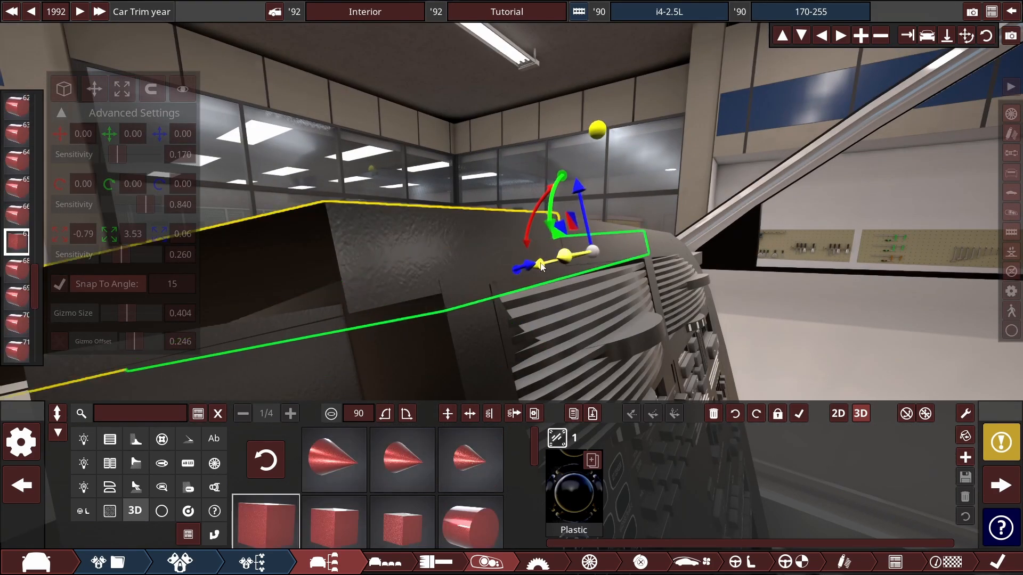
left_click(504, 325)
left_click_drag(504, 325, 448, 299)
scroll(395, 284, "down", 3)
left_click(352, 187)
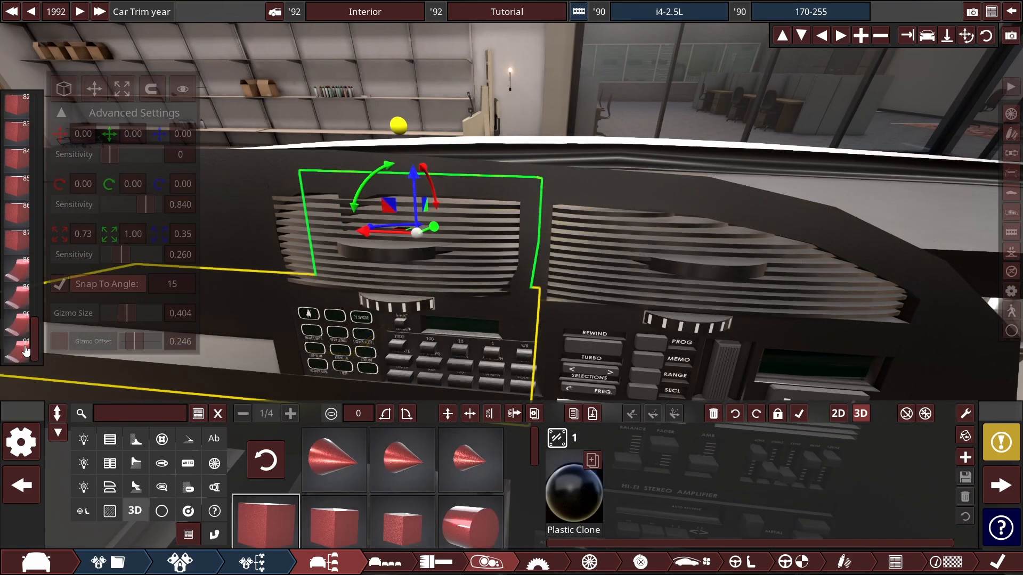
Step: Select the last curved corner piece and position it at the keypad-side vent's upper corner
left_click(25, 351)
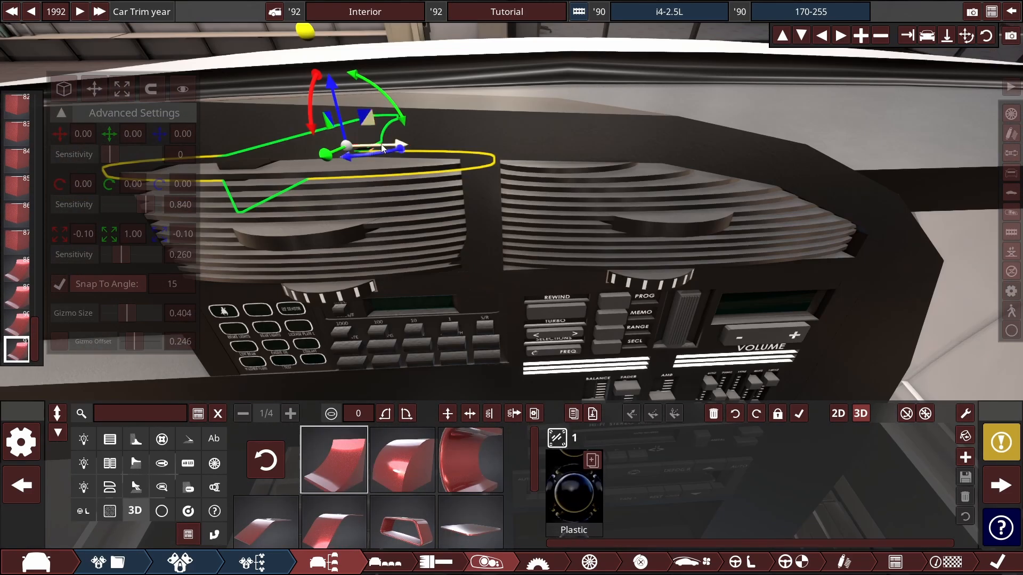
left_click(373, 150)
left_click(355, 164)
left_click(407, 414)
scroll(511, 240, "up", 5)
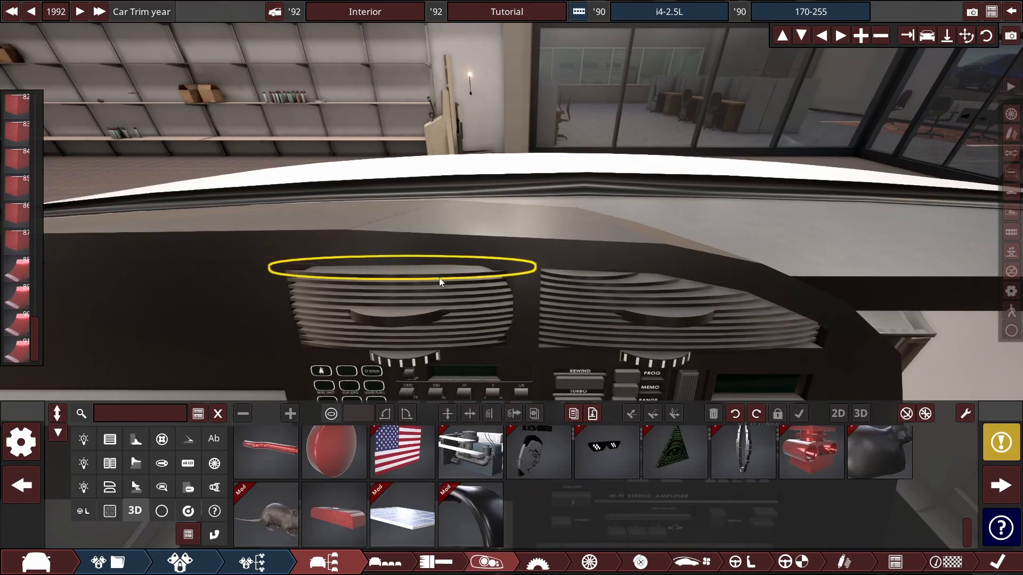
Step: Adjust the width of the keypad-side vent's top slat
left_click(442, 281)
scroll(299, 279, "up", 3)
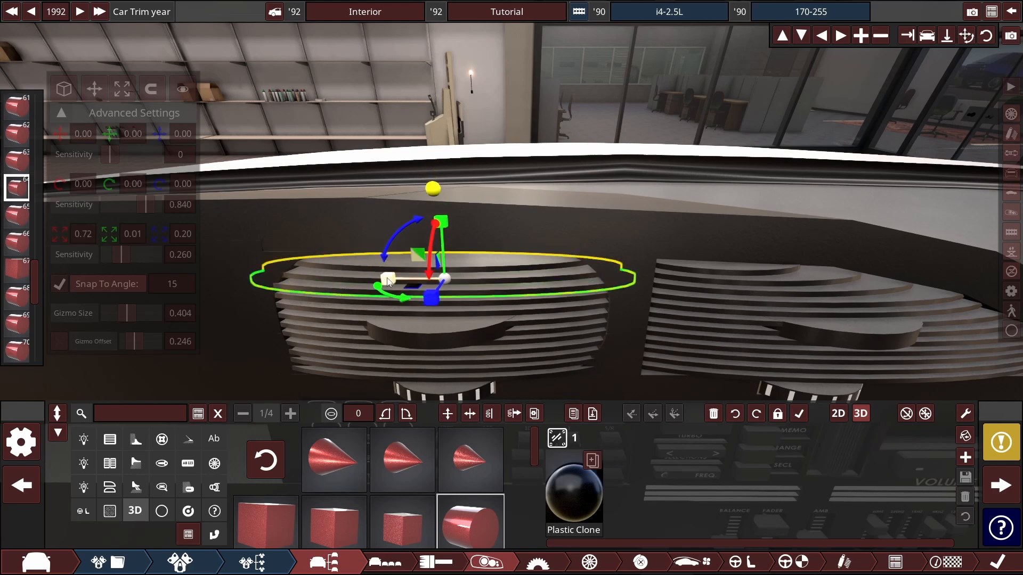
left_click_drag(393, 292, 379, 274)
left_click(376, 214)
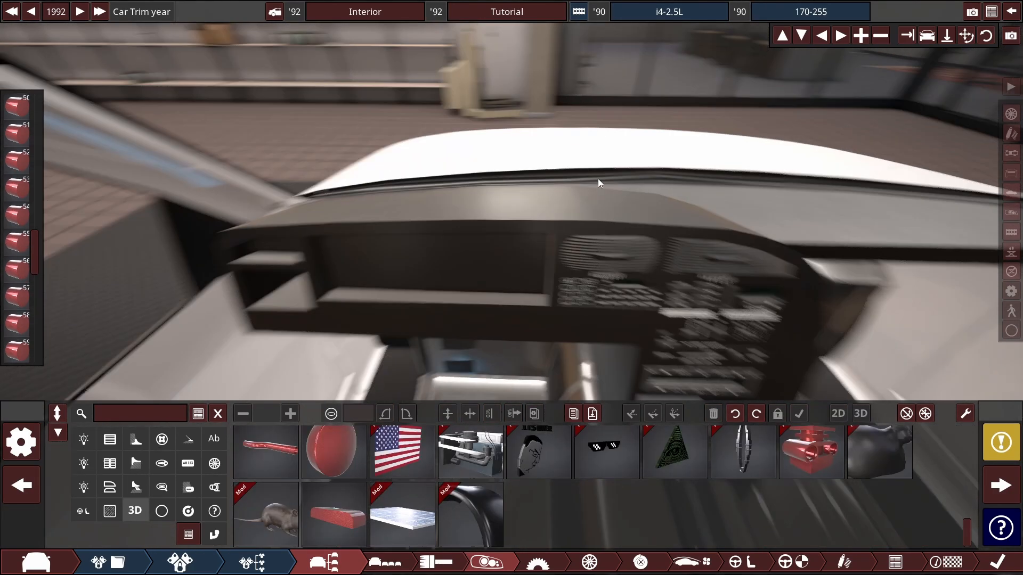
Step: Fit the concave corner piece to the upper edge of the second dashboard vent opening by shifting it along the edge
scroll(597, 178, "up", 5)
left_click(397, 174)
scroll(474, 133, "up", 3)
left_click_drag(474, 134, 529, 129)
left_click_drag(474, 201, 627, 192)
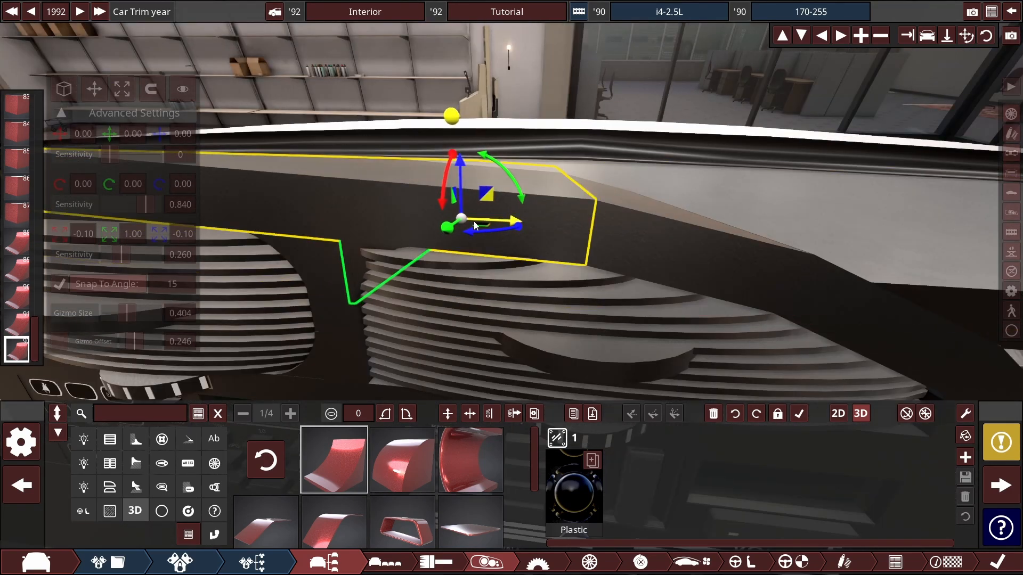
left_click_drag(474, 221, 573, 192)
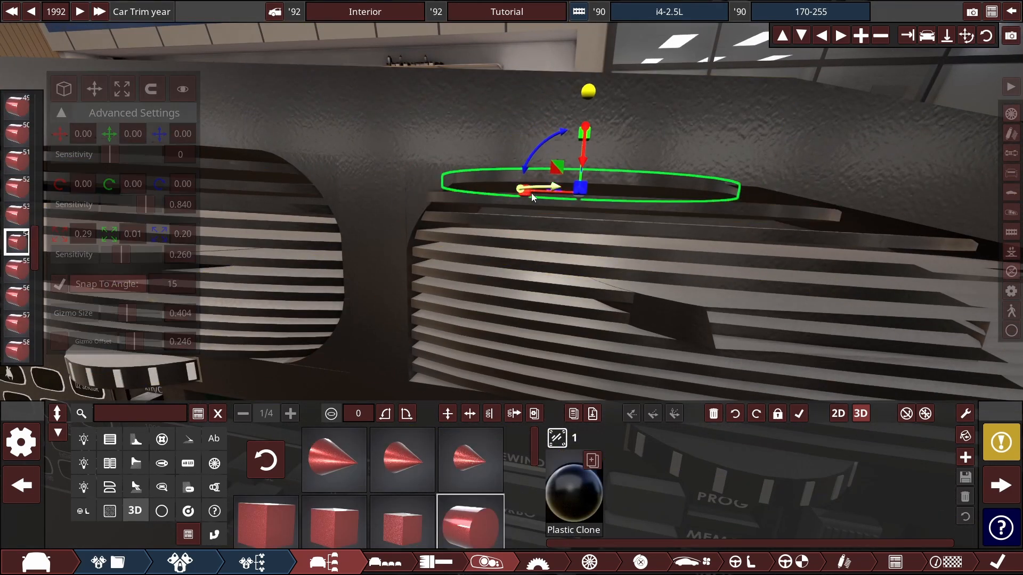
Step: Widen the thin cylinder slats across the top of the second dashboard vent to about 0.41 to span its opening
left_click_drag(532, 193, 450, 160)
left_click(591, 218)
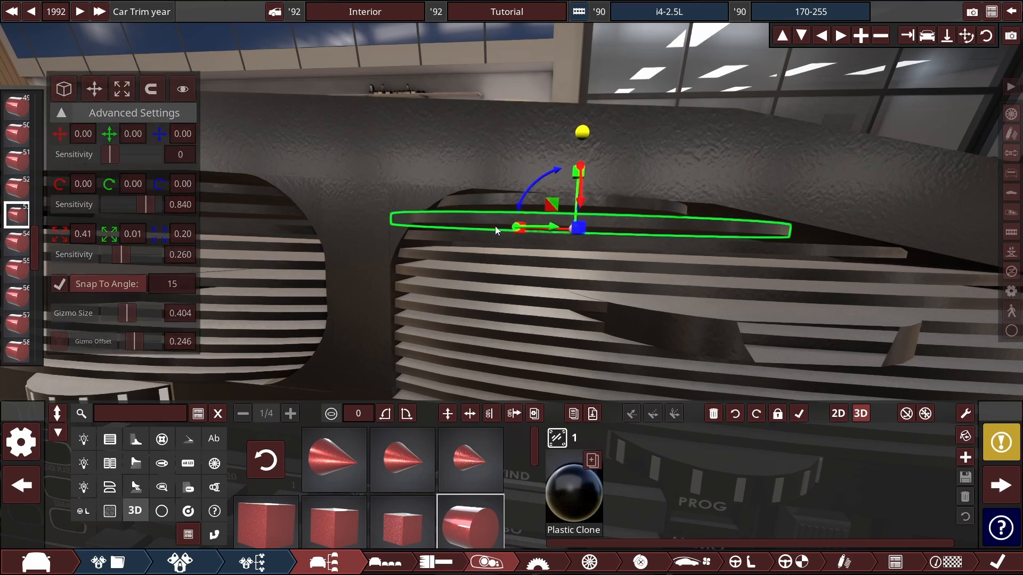
left_click_drag(526, 231, 562, 238)
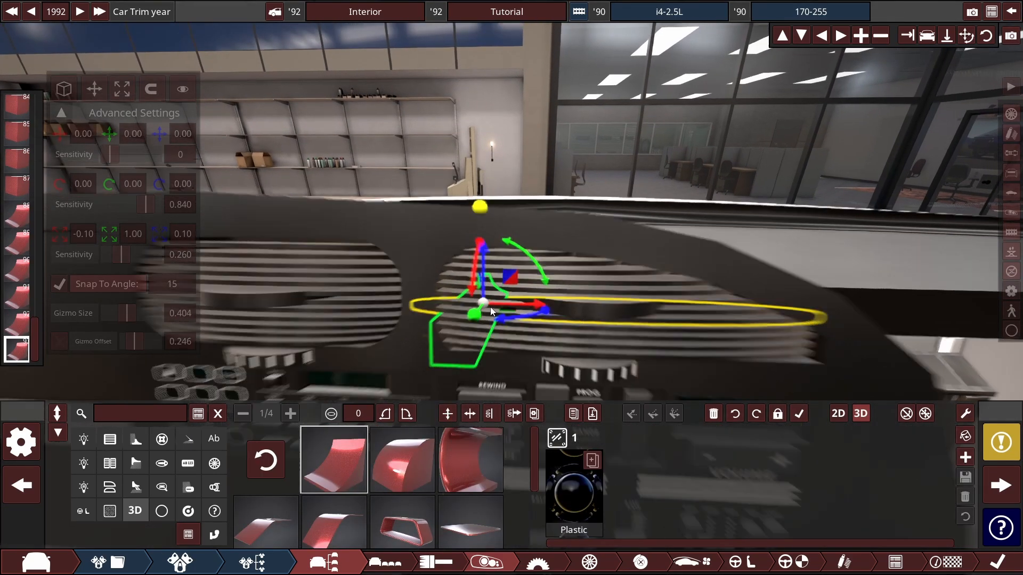
left_click_drag(560, 111, 578, 73)
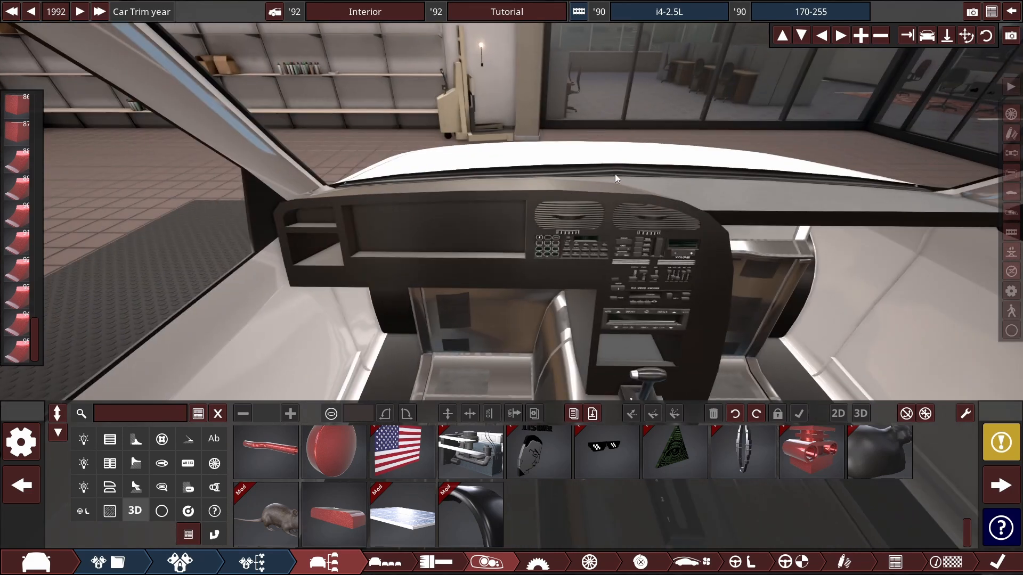
Step: Place a cylinder along the ledge of the large dashboard recess with the rotation sensitivity set to 0.490
left_click(467, 266)
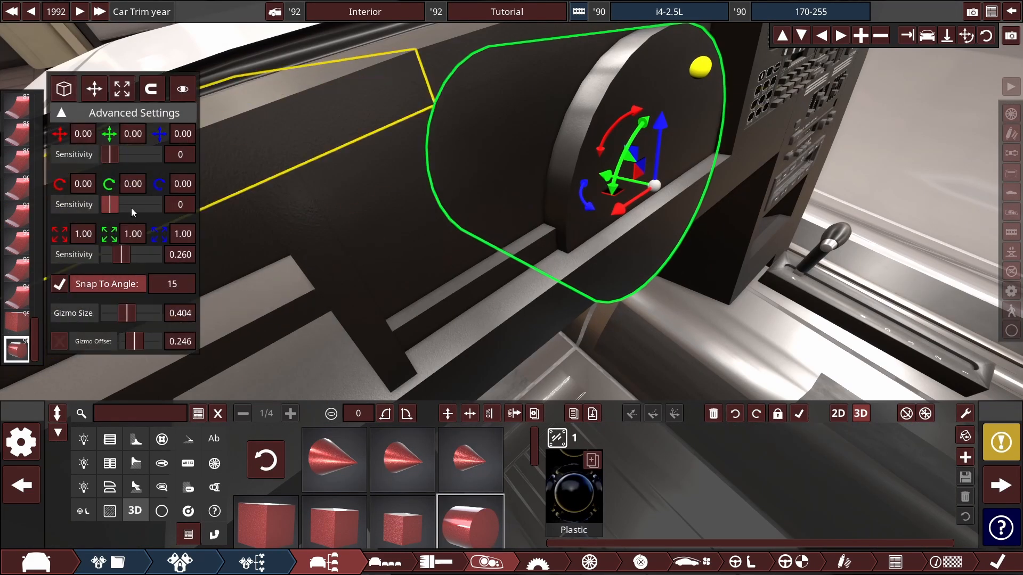
left_click(131, 205)
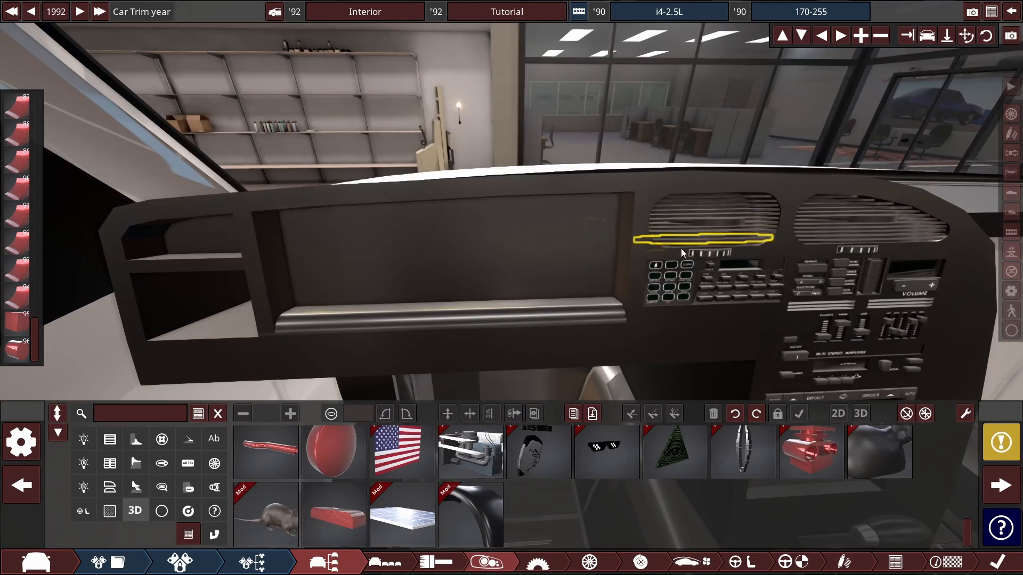
Step: Scale the concave corner piece to round off the vent opening at the door-side end of the dashboard
left_click(681, 249)
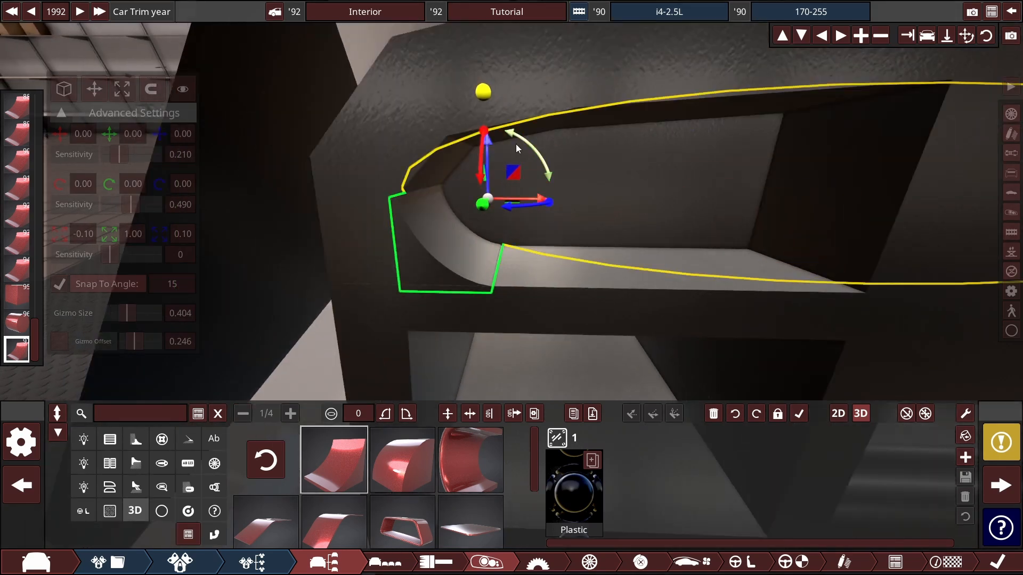
left_click(122, 89)
left_click_drag(513, 172, 472, 191)
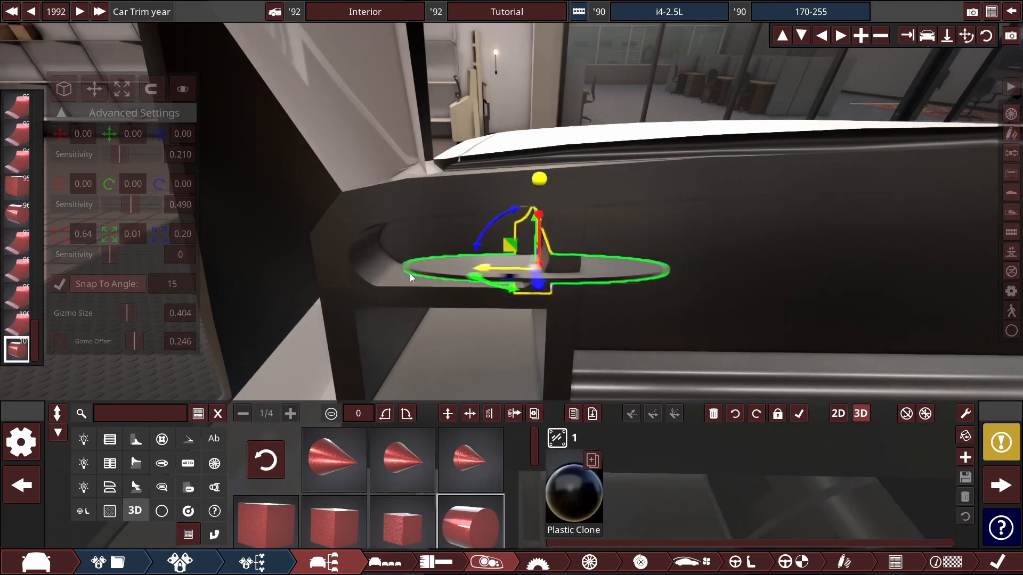
Step: Position thin cylinder slats in the lower part of the door-side vent, narrowing them to a width scale of about 0.49
left_click_drag(411, 274, 962, 377)
left_click(122, 89)
scroll(511, 266, "up", 3)
left_click(94, 89)
left_click_drag(340, 176, 404, 173)
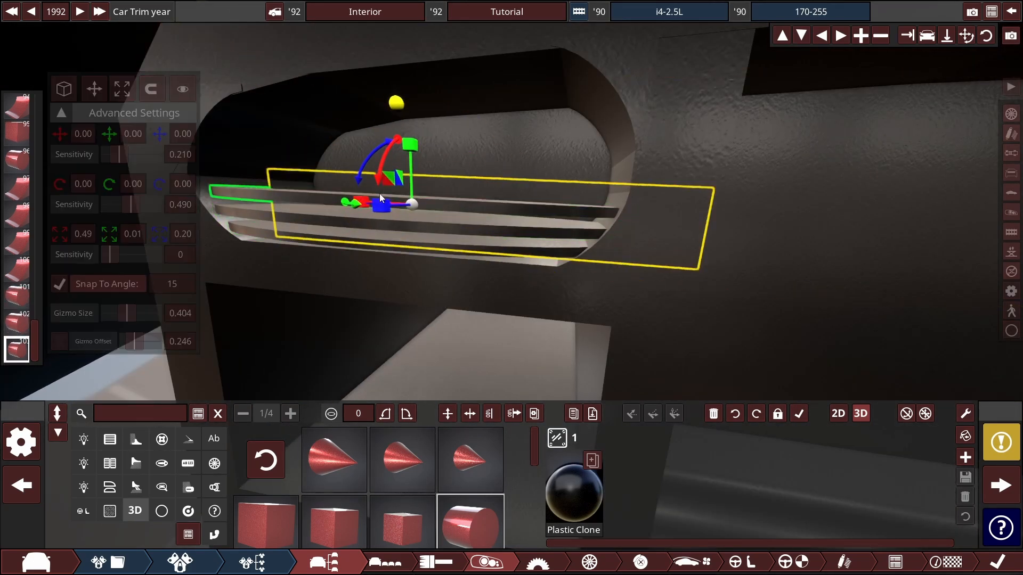
Step: Stack resized slat copies up to the top of the door-side vent, narrowing the uppermost to a width scale of about 0.42
left_click_drag(361, 202, 277, 187)
left_click(91, 90)
left_click_drag(373, 160, 465, 139)
left_click(122, 89)
left_click(95, 89)
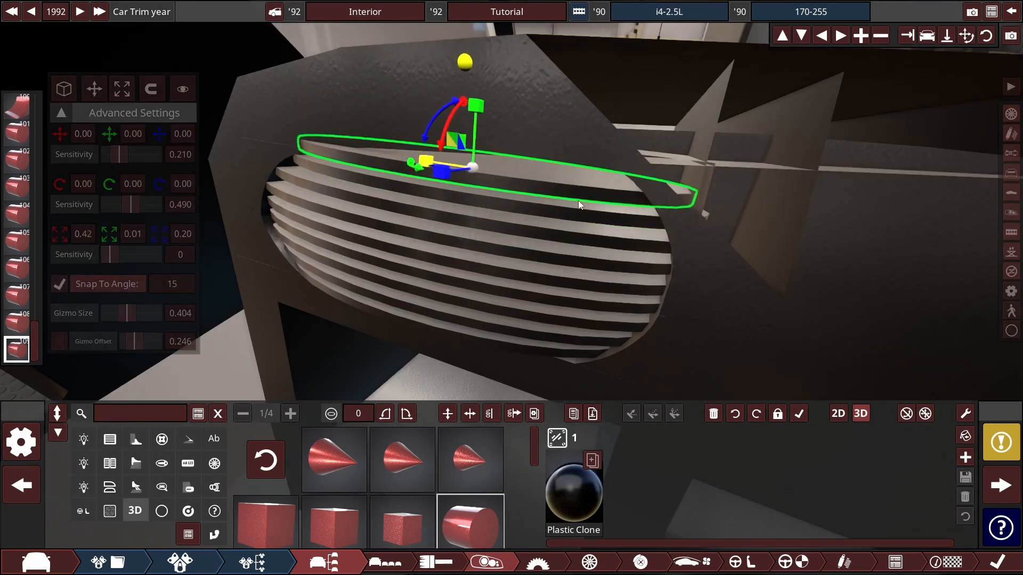
key("ctrl+z")
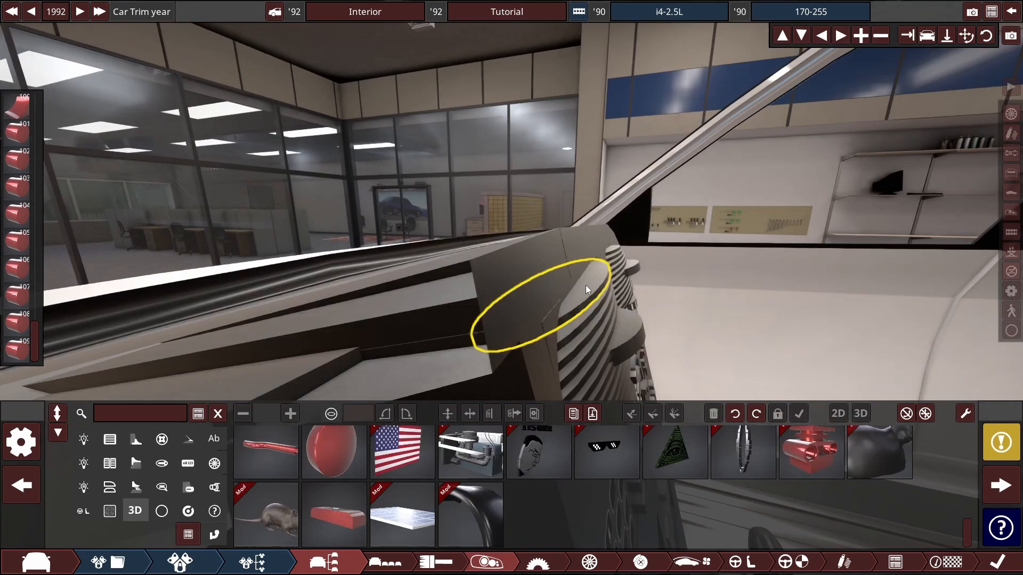
Step: Copy the vent's cylindrical control tab to the door-side vent and spread white box marks along the thumbwheel below it
left_click(586, 286)
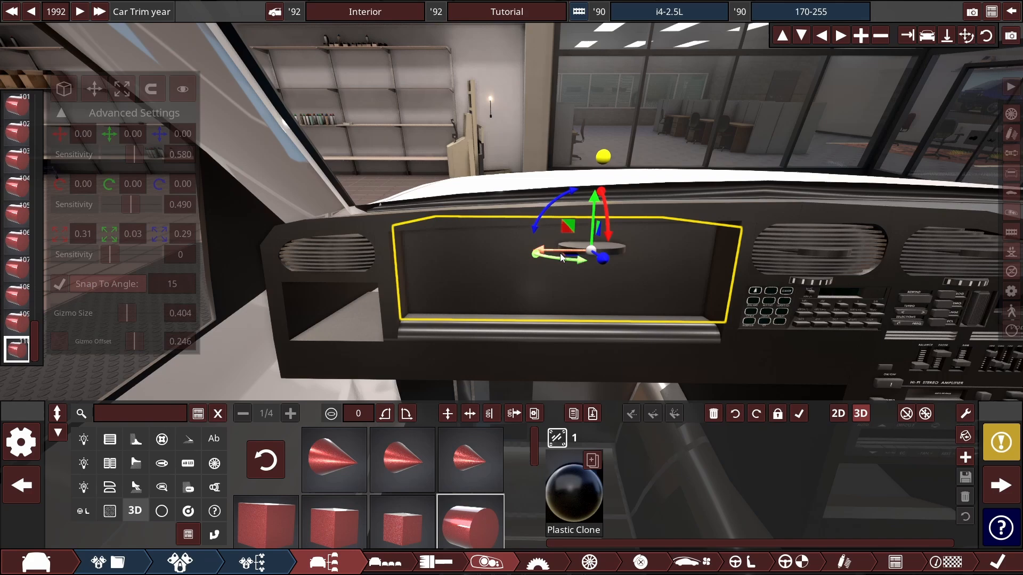
left_click_drag(559, 253, 117, 159)
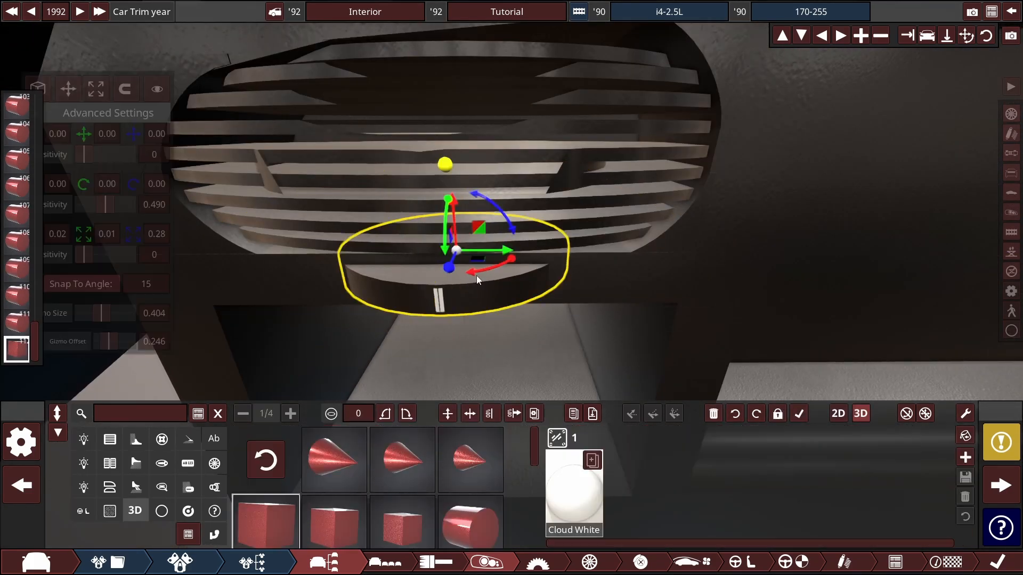
left_click_drag(503, 250, 385, 289)
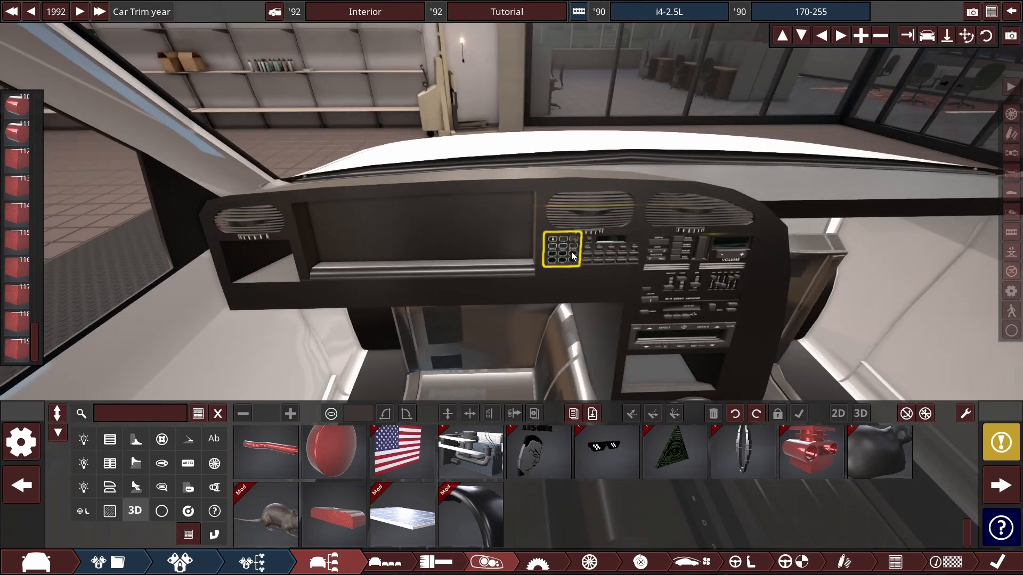
Step: Browse the interior fixture packs, including radios and climate control panels, for parts suited to the dashboard
left_click(567, 253)
key("Escape")
scroll(543, 474, "down", 5)
left_click(589, 482)
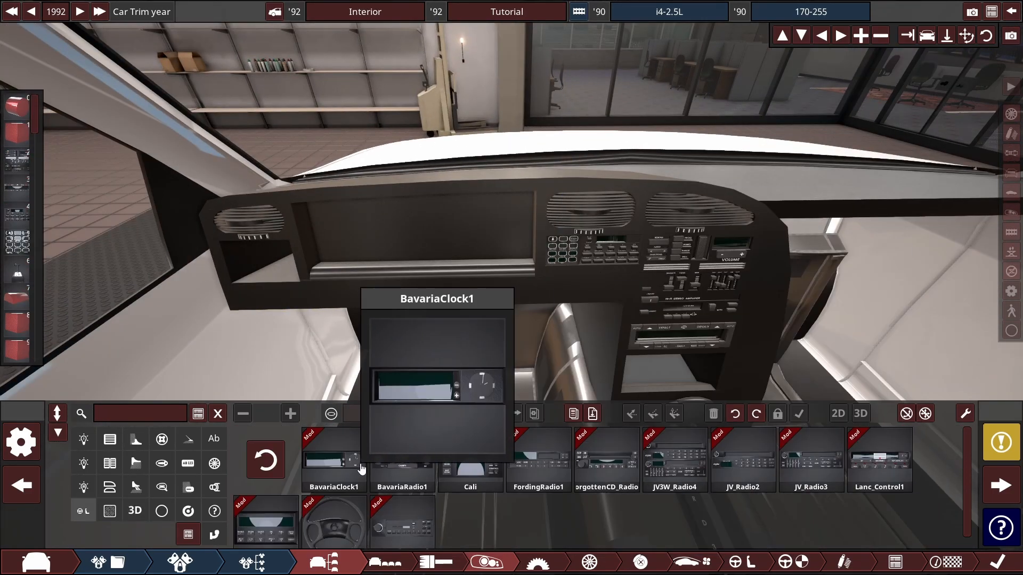
right_click(685, 474)
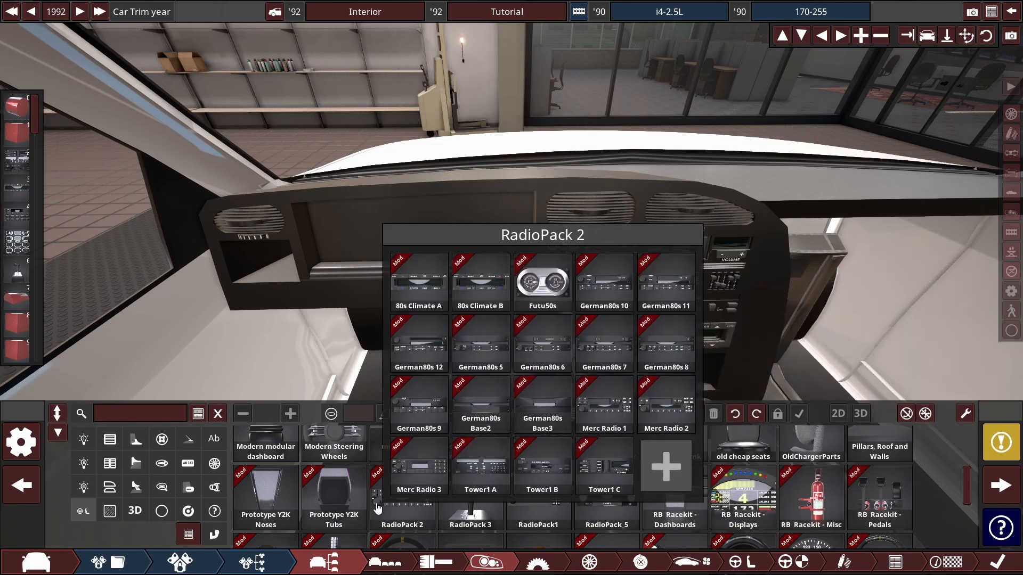
scroll(831, 487, "up", 3)
scroll(919, 485, "down", 2)
left_click(260, 481)
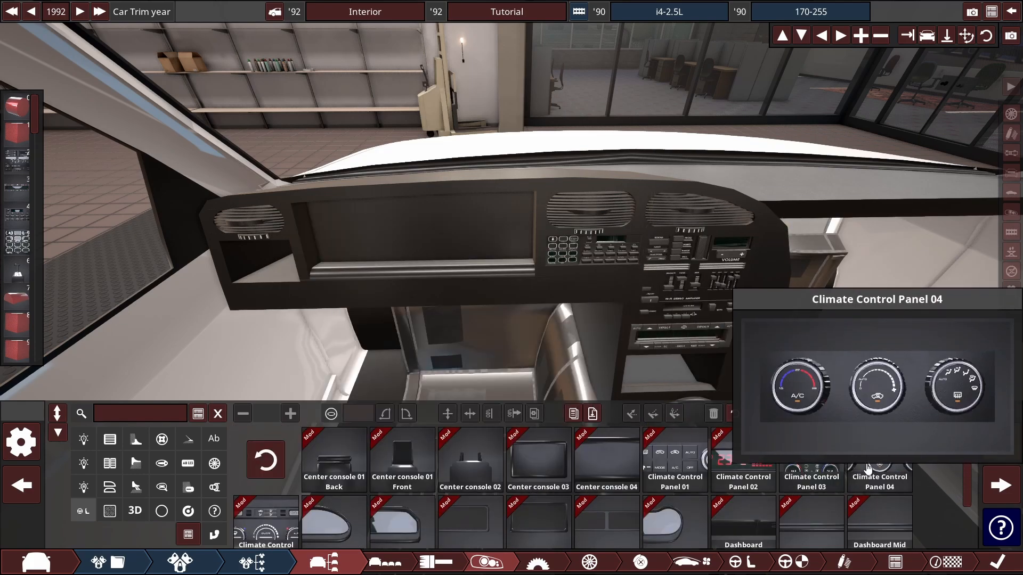
left_click(269, 463)
scroll(917, 463, "up", 3)
scroll(930, 462, "down", 6)
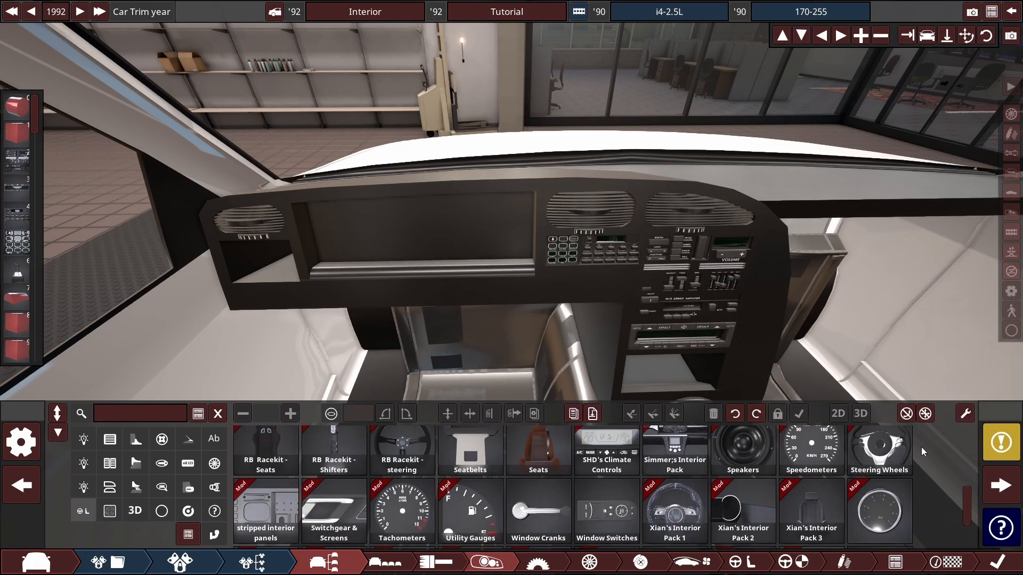
scroll(924, 483, "up", 5)
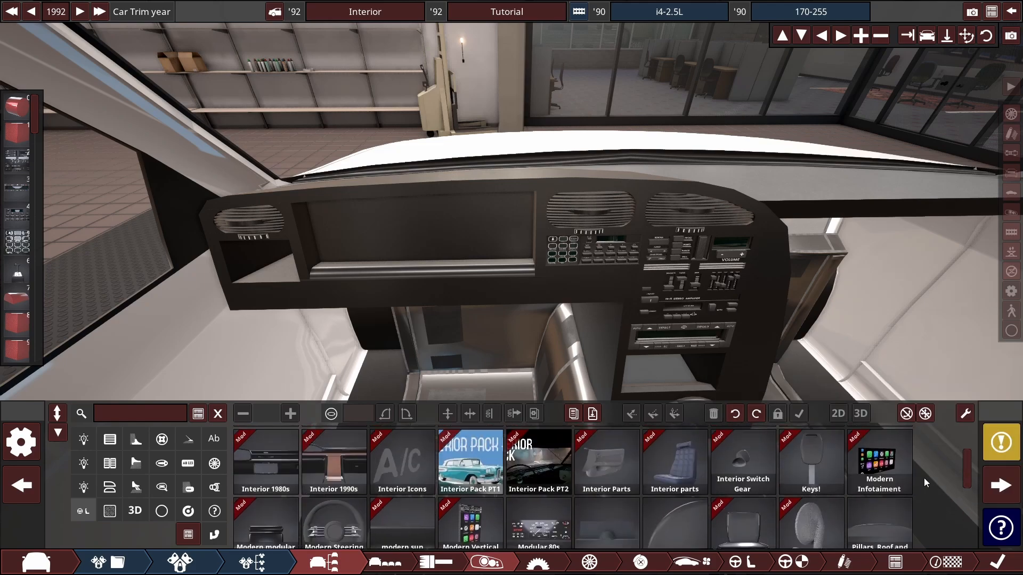
scroll(924, 477, "down", 5)
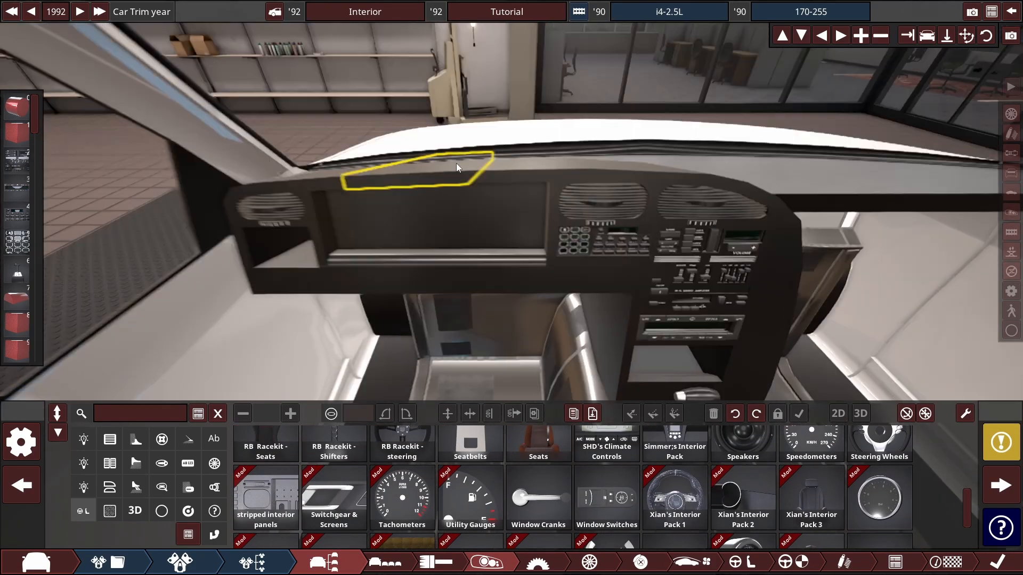
key("d")
key("w")
key("a")
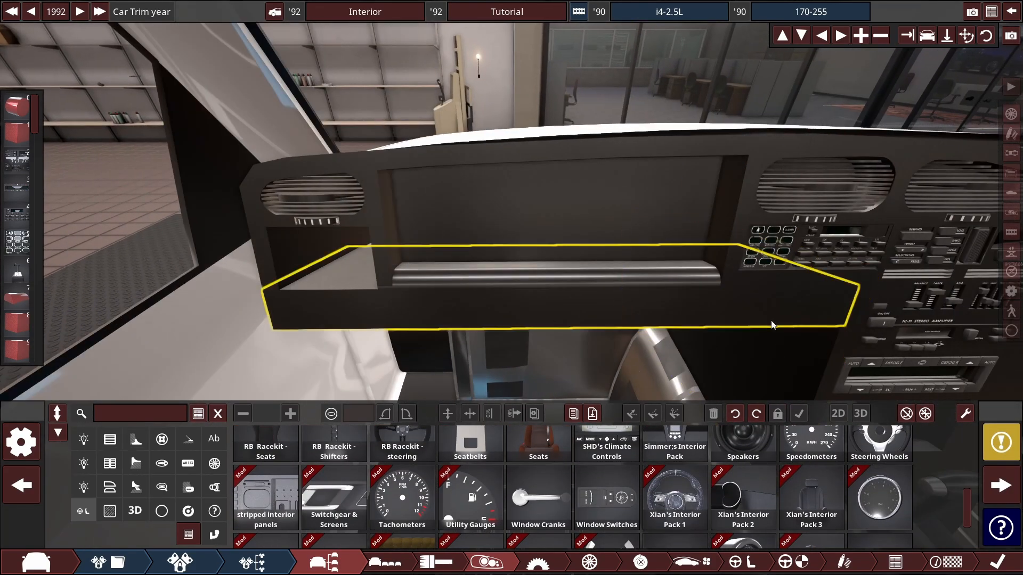
left_click(773, 325)
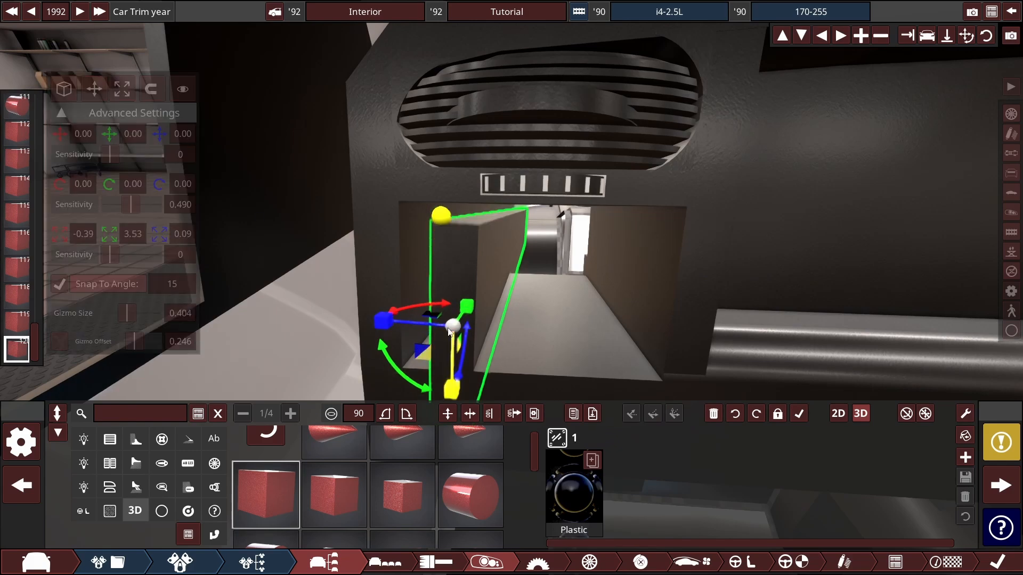
left_click_drag(328, 297, 317, 296)
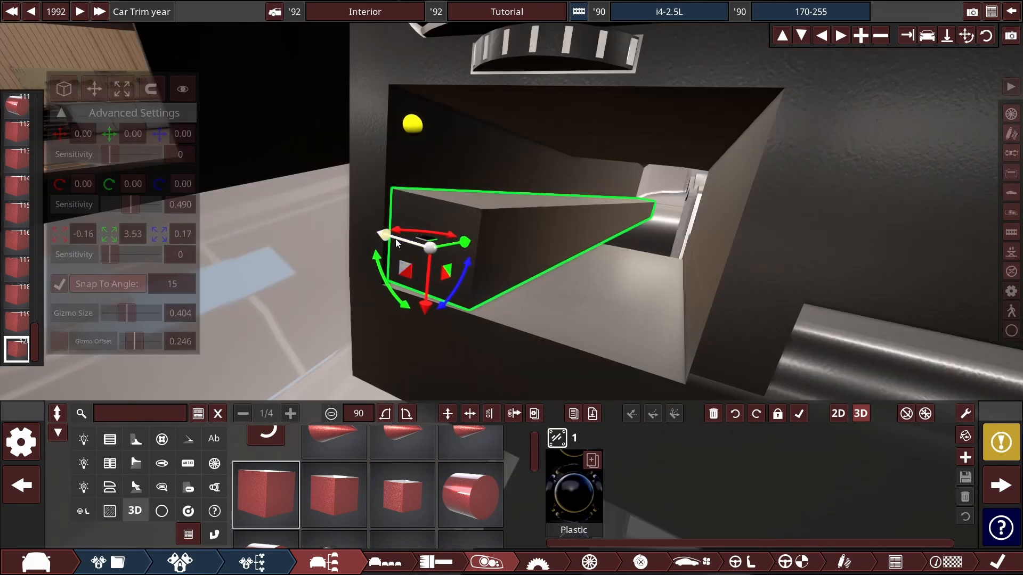
left_click_drag(454, 187, 622, 231)
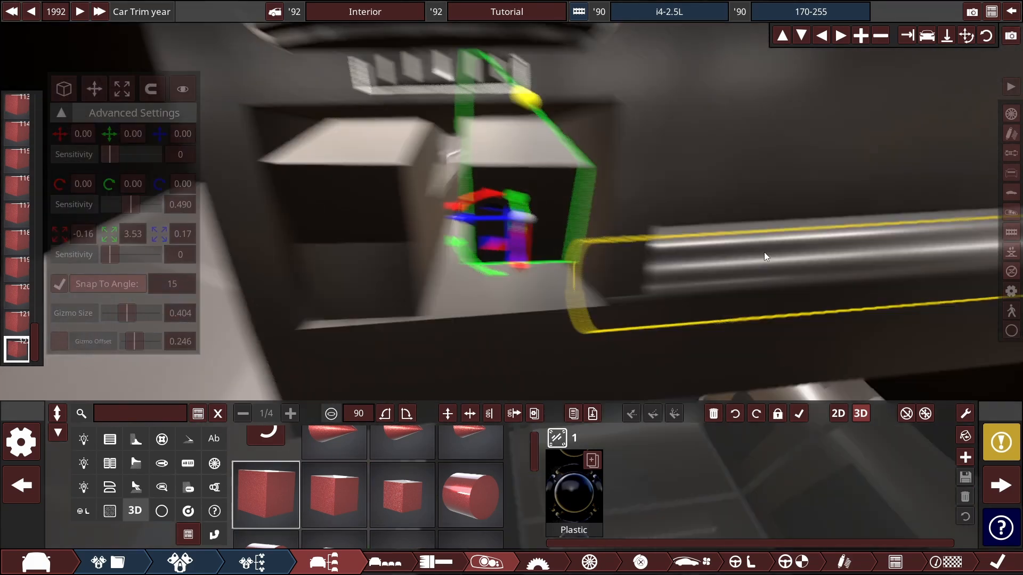
left_click(535, 266)
key("Delete")
left_click(516, 168)
key("Delete")
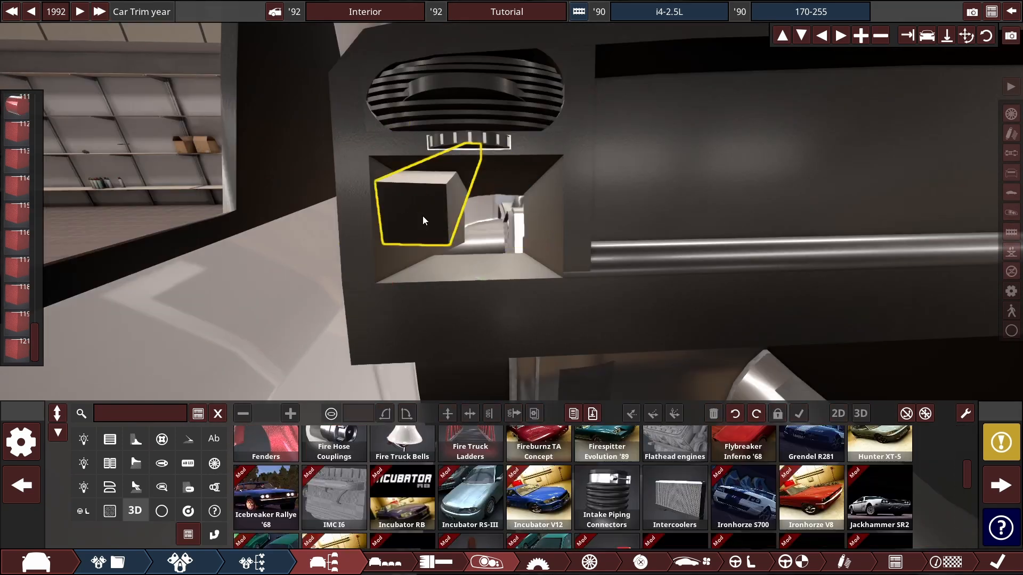
left_click(423, 216)
key("Delete")
Step: Duplicate the side wall of the door-side compartment and resize it into button blocks scaled about 0.15 × 1.00 × 0.19
left_click(535, 230)
left_click(520, 230)
left_click_drag(452, 175, 402, 177)
left_click_drag(465, 244, 467, 262)
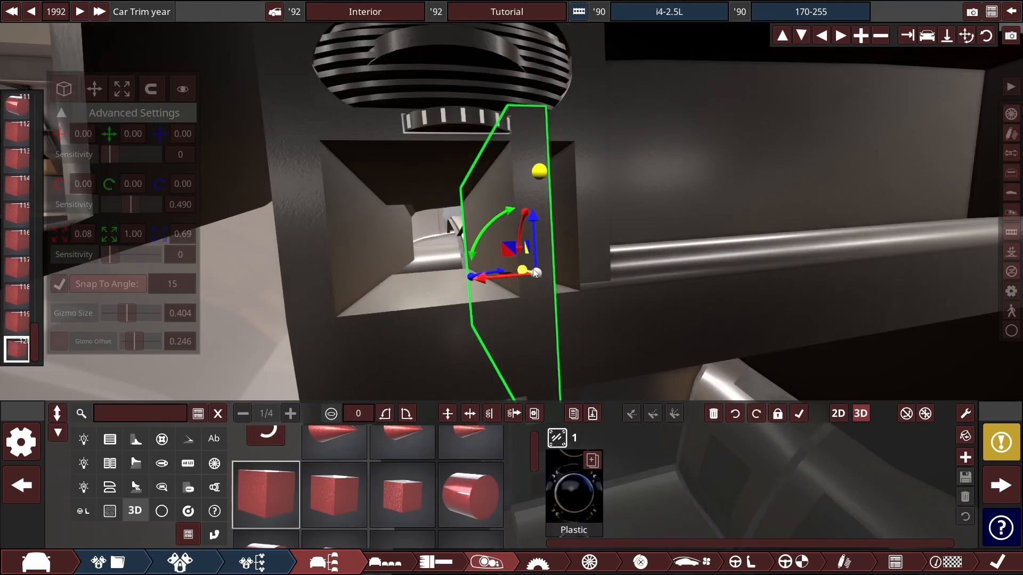
left_click_drag(535, 221, 561, 315)
scroll(554, 229, "up", 3)
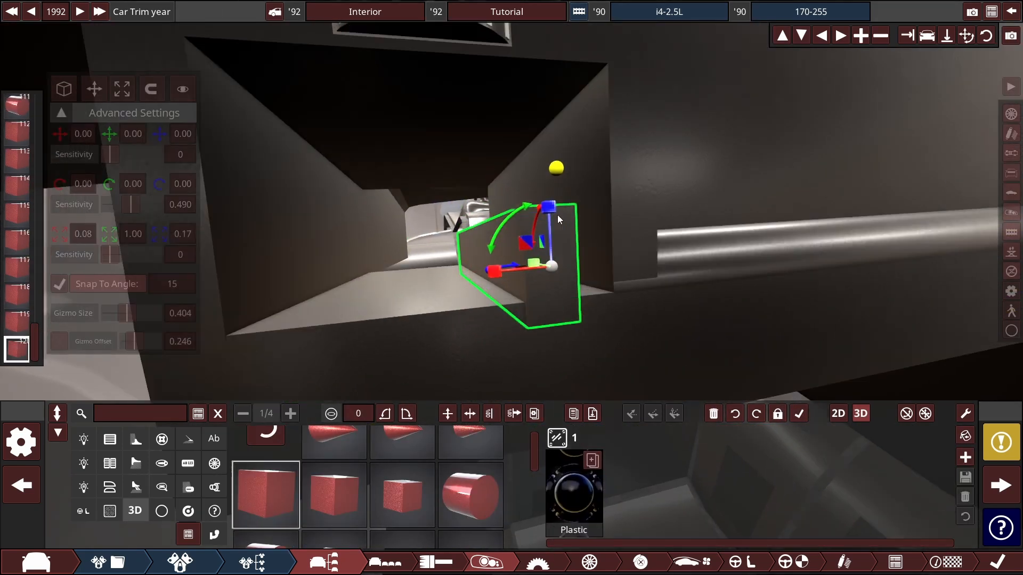
left_click_drag(549, 206, 554, 137)
left_click_drag(487, 200, 335, 232)
scroll(480, 226, "down", 2)
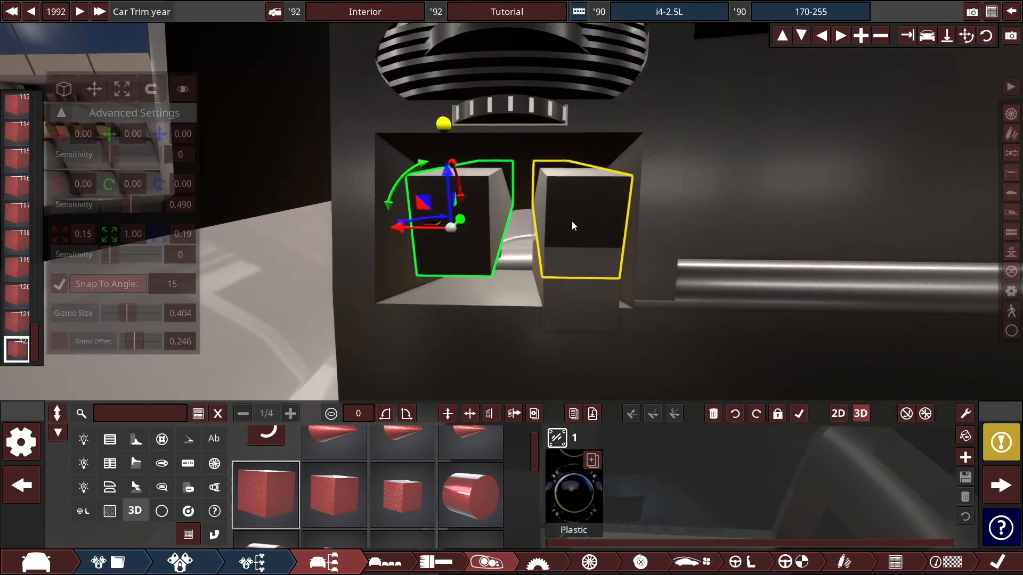
Step: Duplicate the lower block beneath the block nearest the door to complete a two-by-two set in the compartment
left_click(571, 221)
left_click(586, 266)
scroll(558, 273, "up", 3)
left_click_drag(507, 285, 108, 356)
scroll(409, 259, "down", 3)
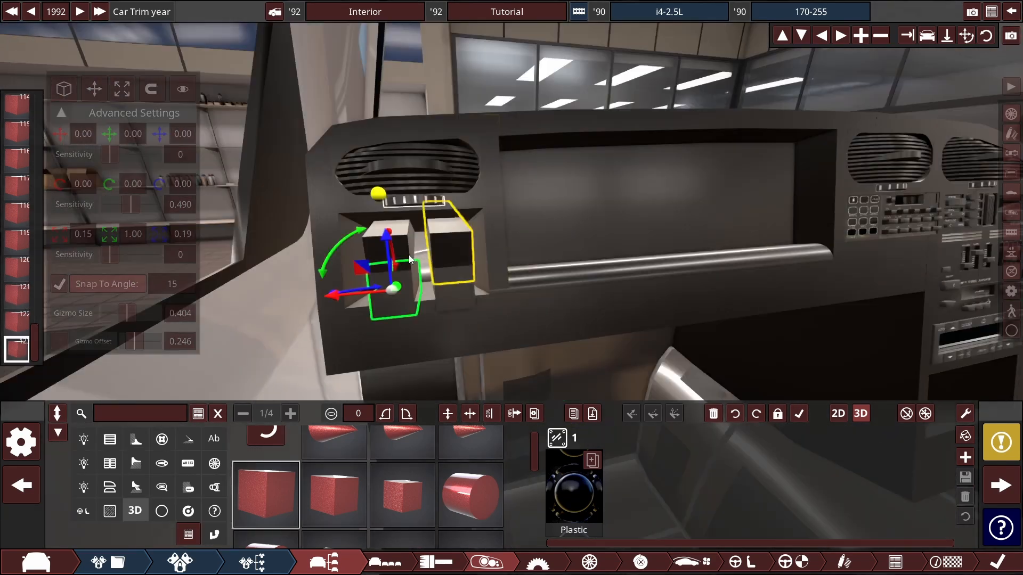
Step: Duplicate the compartment's side wall and enlarge it into a flat panel, about 0.55 wide, that covers the opening around the blocks
left_click(447, 217)
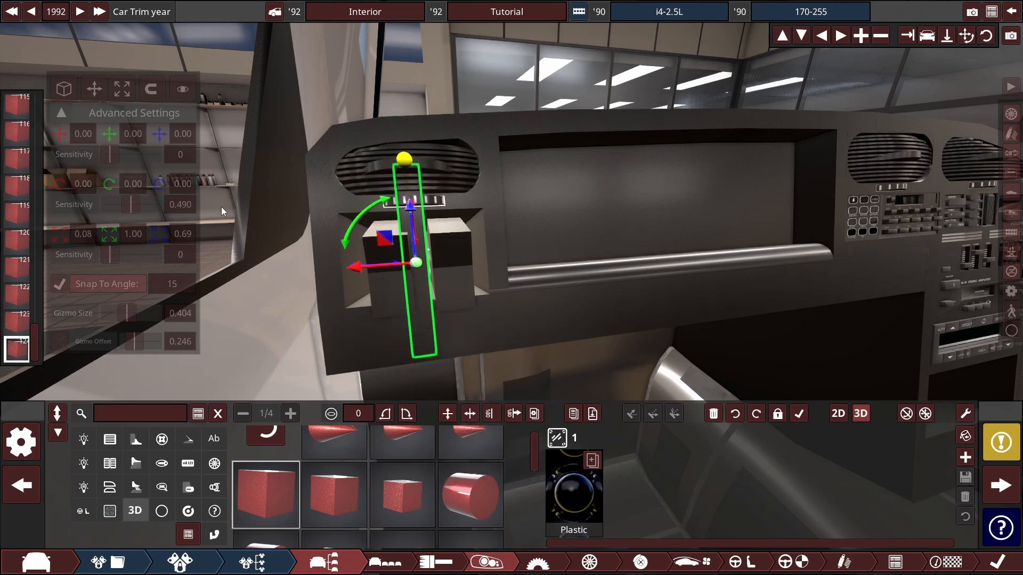
scroll(373, 240, "down", 2)
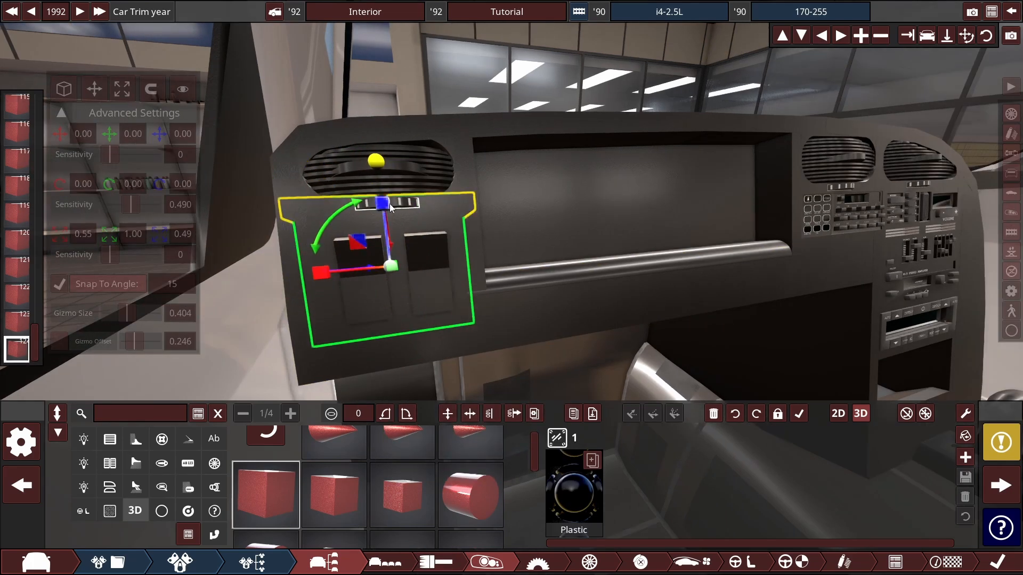
left_click_drag(389, 204, 390, 220)
Step: Delete the surplus block copies from the front of the compartment panel, keeping one block
left_click(472, 98)
scroll(471, 98, "down", 4)
scroll(474, 251, "up", 5)
left_click(476, 261)
key("Delete")
Step: Shrink the remaining block to a scale of about 0.11 × 1.00 × 0.14 and shift it towards the door side of the panel
left_click(545, 264)
scroll(545, 263, "up", 3)
left_click_drag(545, 263, 439, 271)
key("space")
left_click_drag(440, 270, 522, 277)
left_click_drag(433, 210, 286, 206)
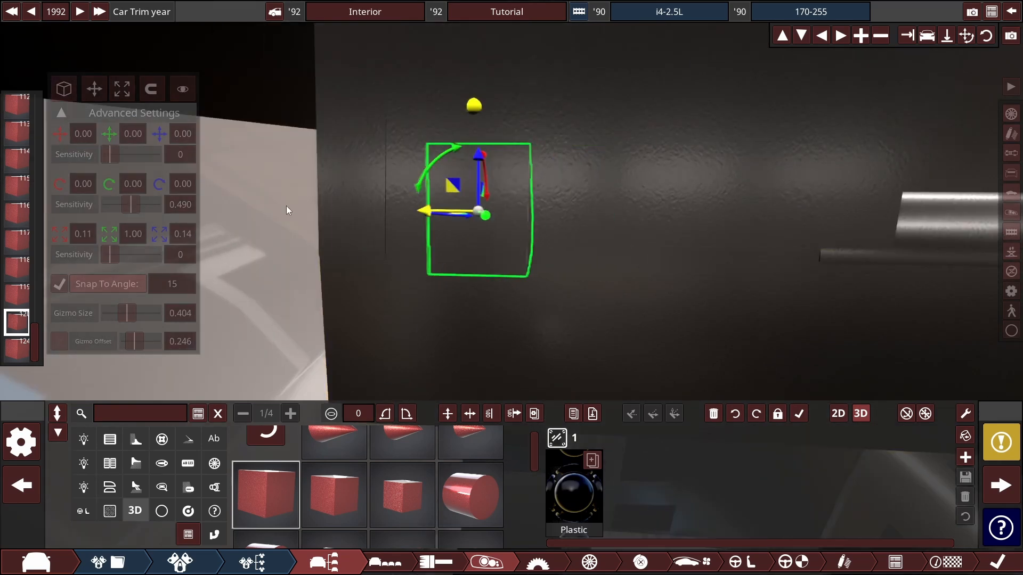
Step: Duplicate the small block into two adjacent columns of stacked buttons on the panel below the door-side vent
left_click_drag(427, 229, 373, 213)
mouse_move(378, 165)
left_mouse_down()
mouse_move(386, 82)
mouse_move(383, 176)
left_mouse_up()
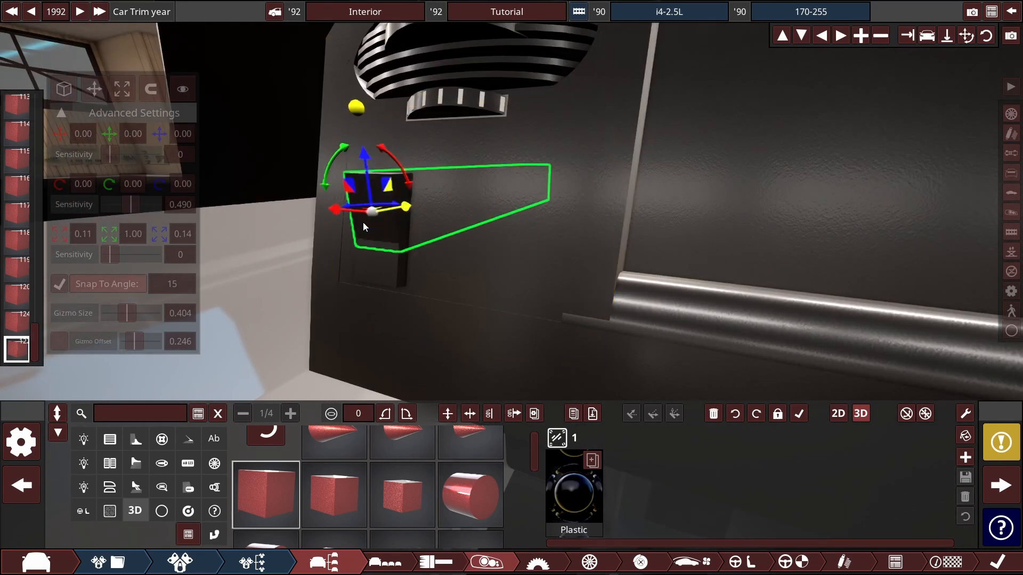
left_click(438, 218)
left_click_drag(333, 246, 392, 252)
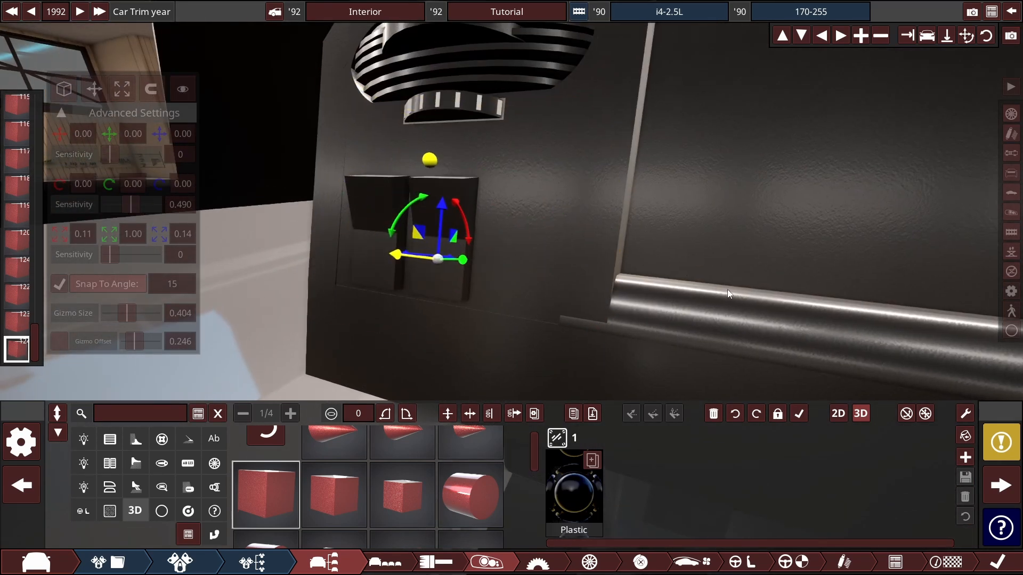
Step: Replace the stacked buttons below the door-side vent with a round knob of concentric cylinders, the inner ones scaled about 0.33 and 0.31
scroll(624, 297, "down", 3)
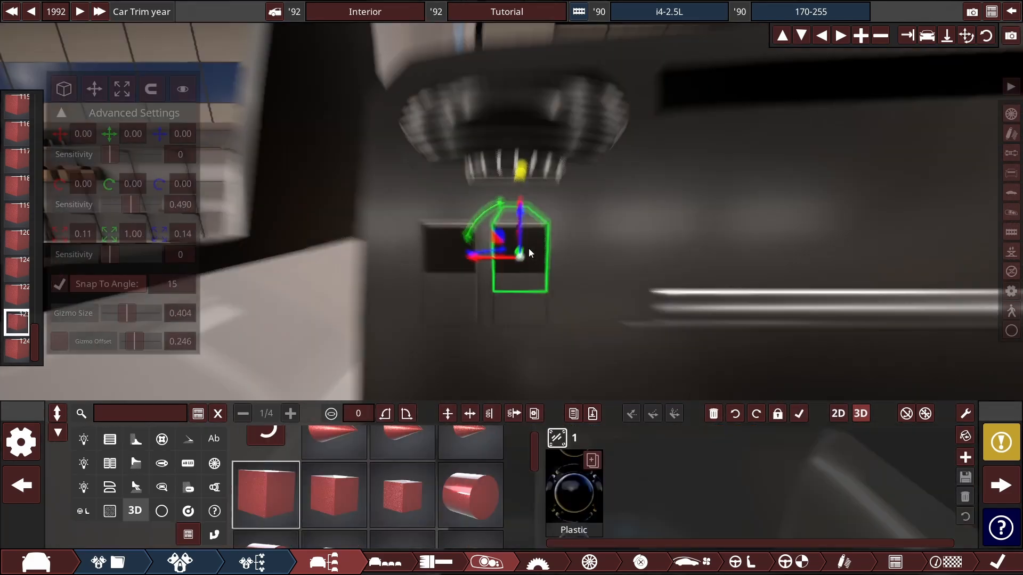
left_click(468, 256)
left_click(471, 495)
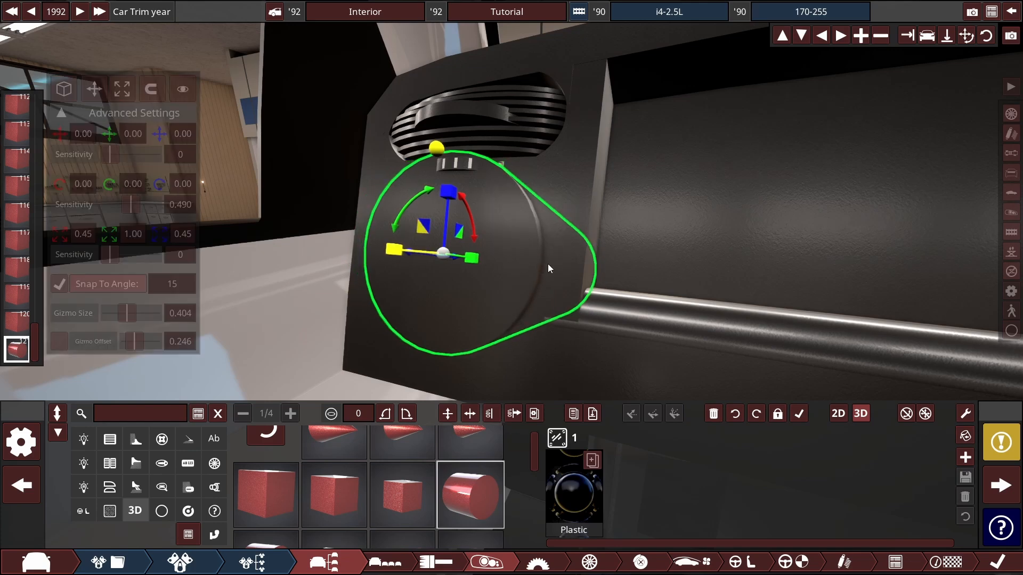
scroll(548, 263, "up", 2)
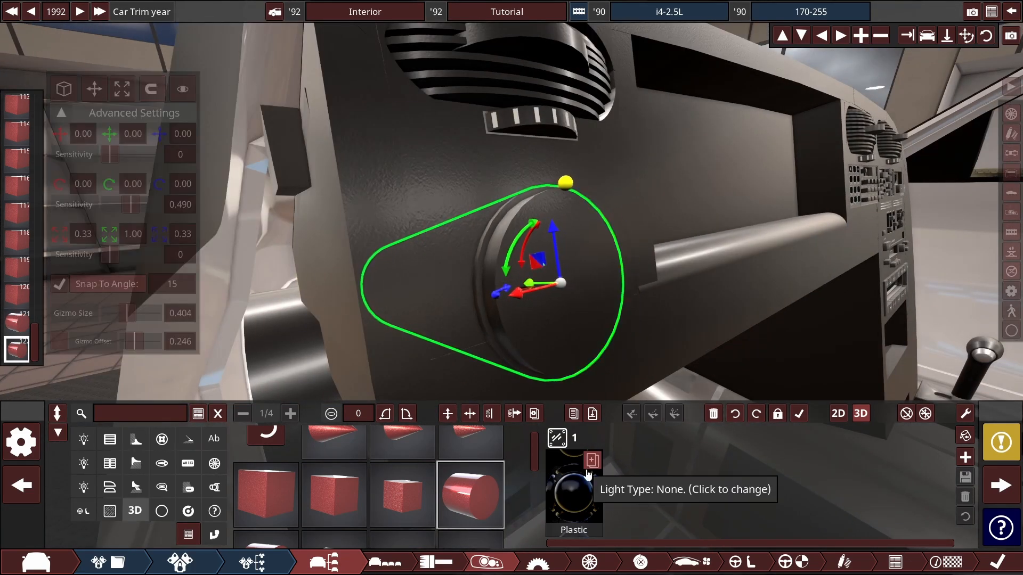
left_click(588, 473)
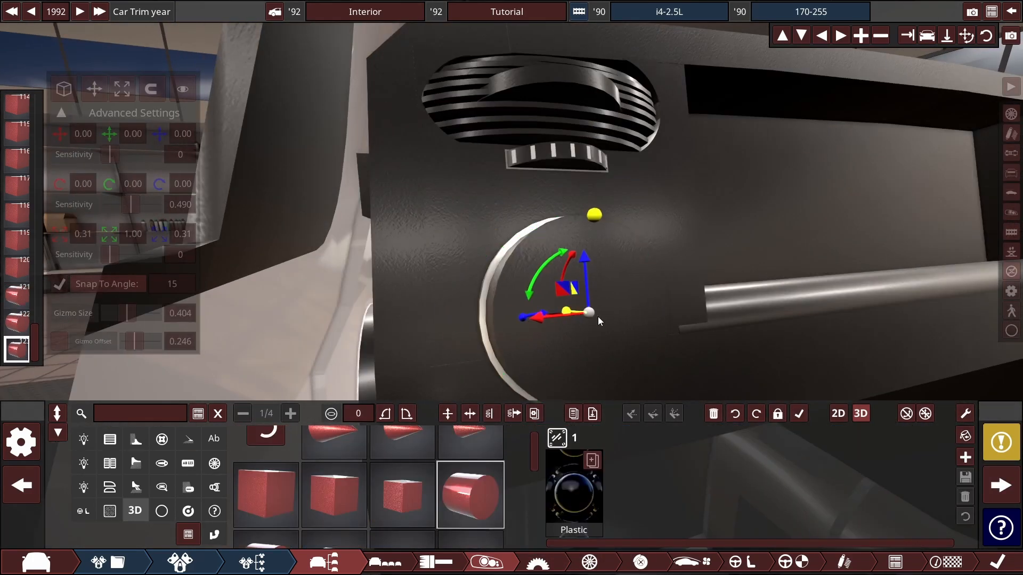
Step: Add a slim grip bar, about 0.06 × 0.24 × 0.26, across the knob's face and give it the Glossy Plastic material
left_click(265, 496)
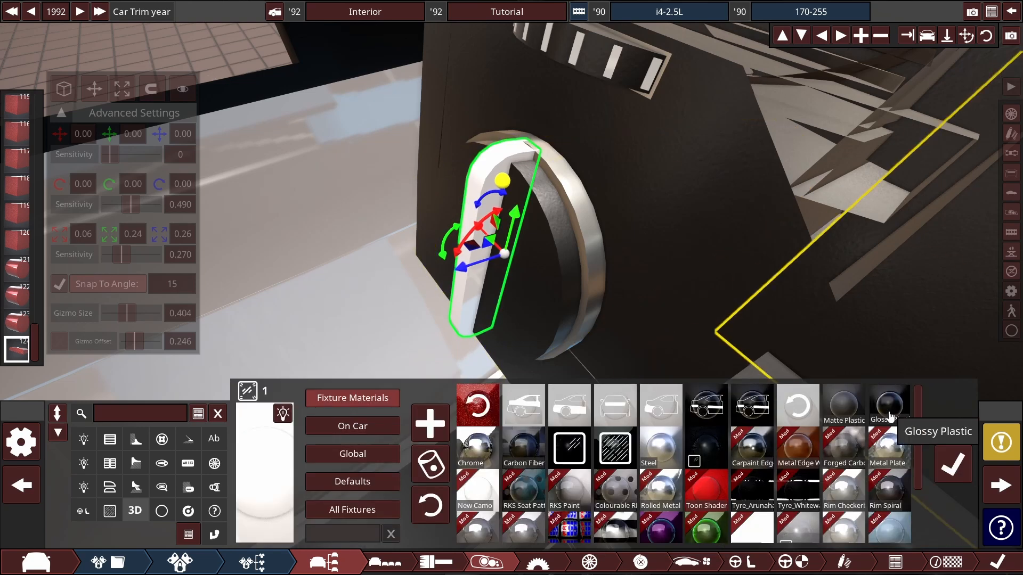
left_click(889, 417)
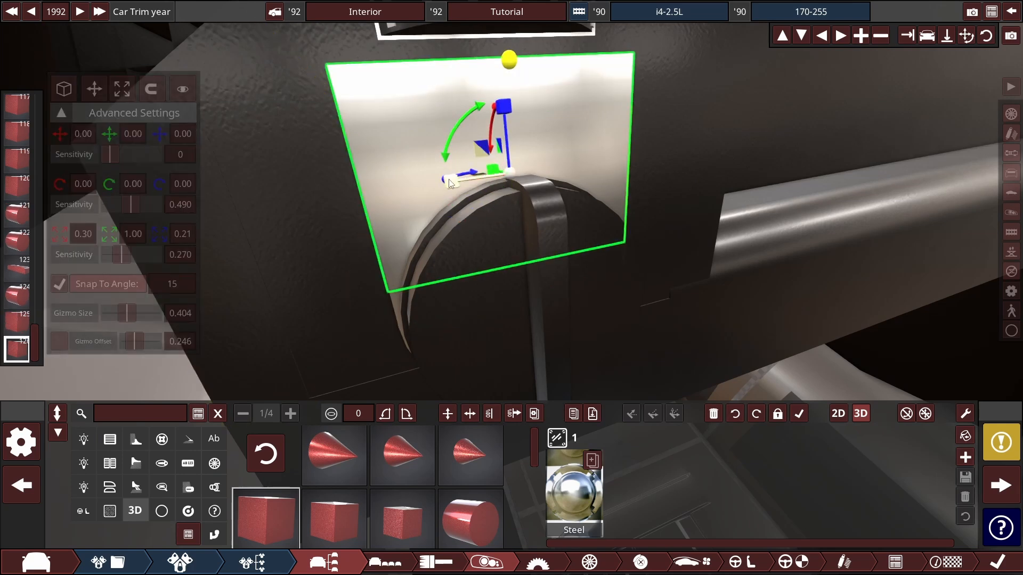
Step: Round the corners of the steel backing plate behind the knob with small cylinders and scale the knob's disc to about 0.28
left_click(471, 521)
left_click(417, 187)
left_click_drag(418, 187, 406, 113)
left_click_drag(374, 82, 411, 108)
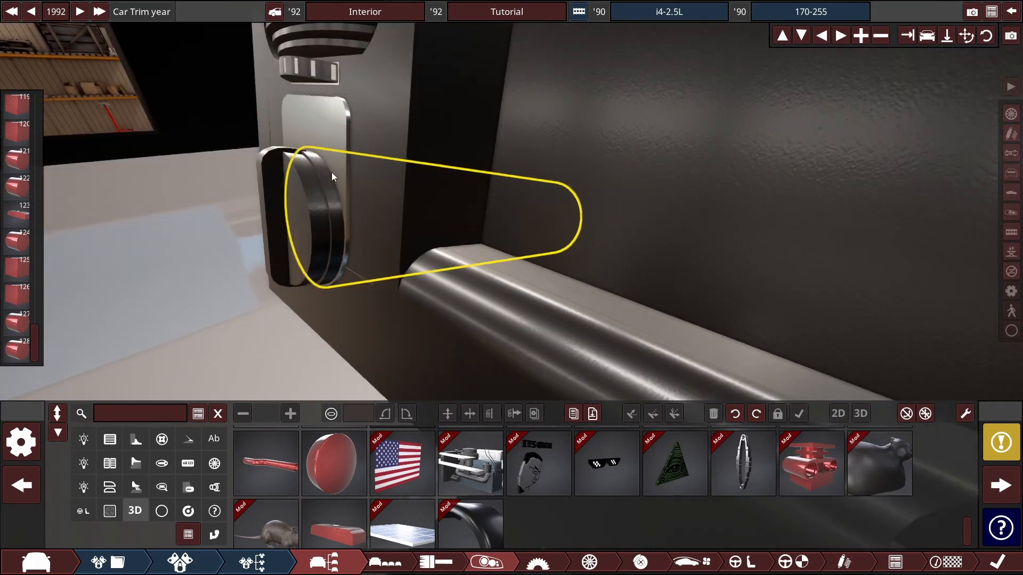
left_click(334, 221)
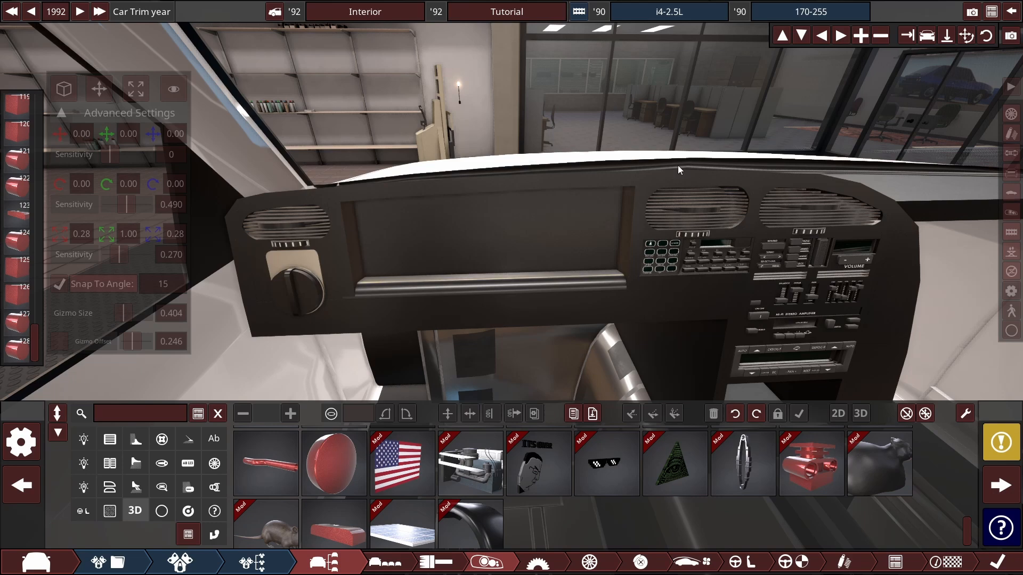
Step: Examine the dashboard from several angles, checking the slatted vents, their corner pieces, the knob and the radio panel
left_click_drag(677, 165, 557, 167)
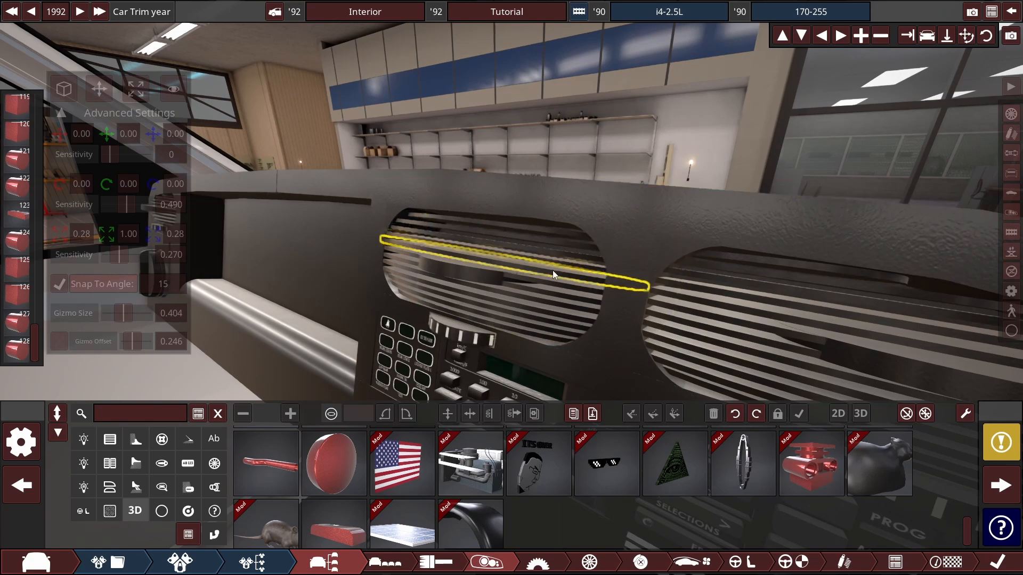
left_click_drag(551, 271, 550, 340)
left_click(541, 340)
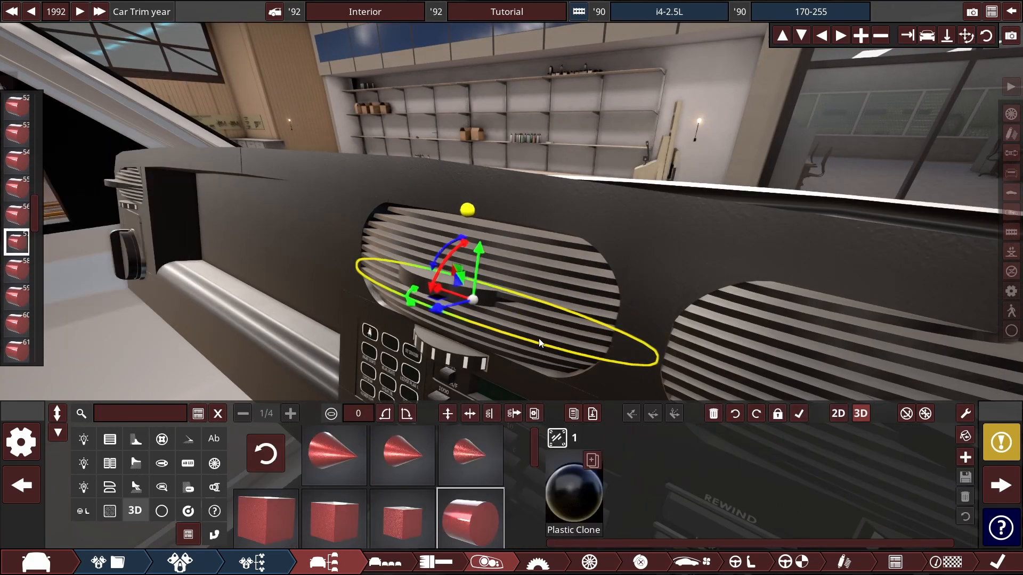
scroll(642, 232, "down", 5)
left_click(596, 250)
left_click_drag(596, 250, 596, 177)
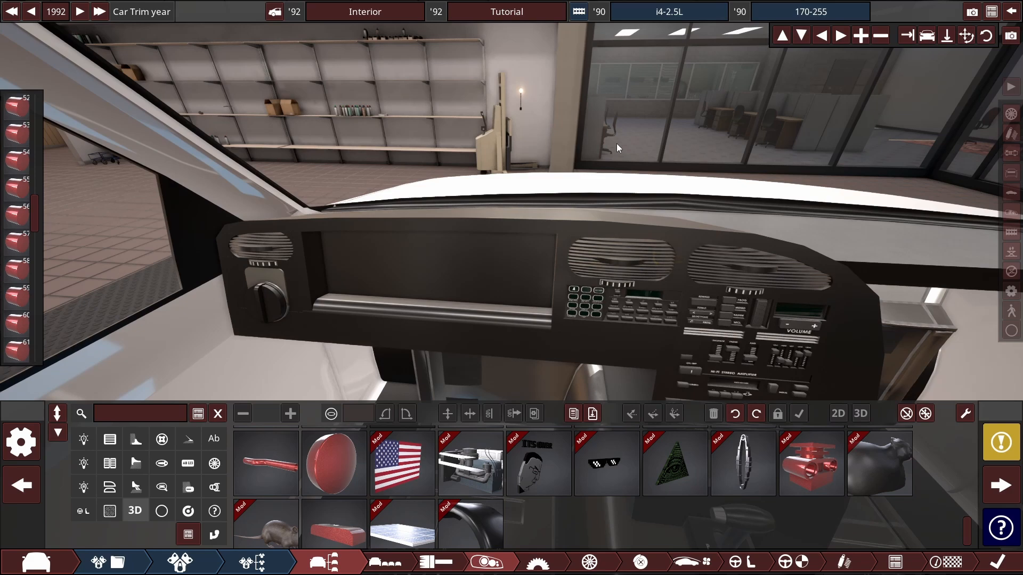
scroll(641, 213, "up", 3)
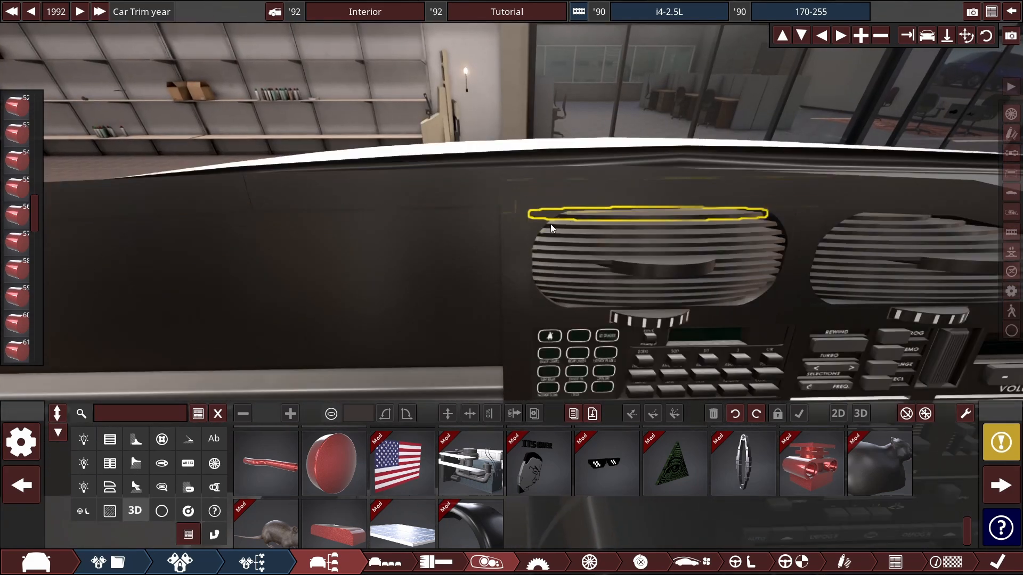
left_click(550, 224)
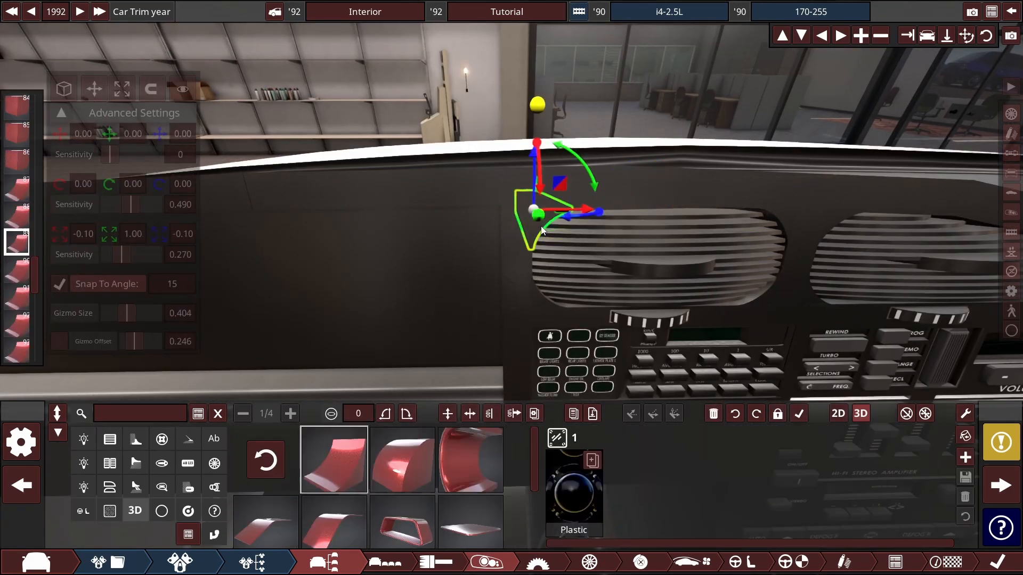
left_click(584, 139)
scroll(408, 247, "down", 5)
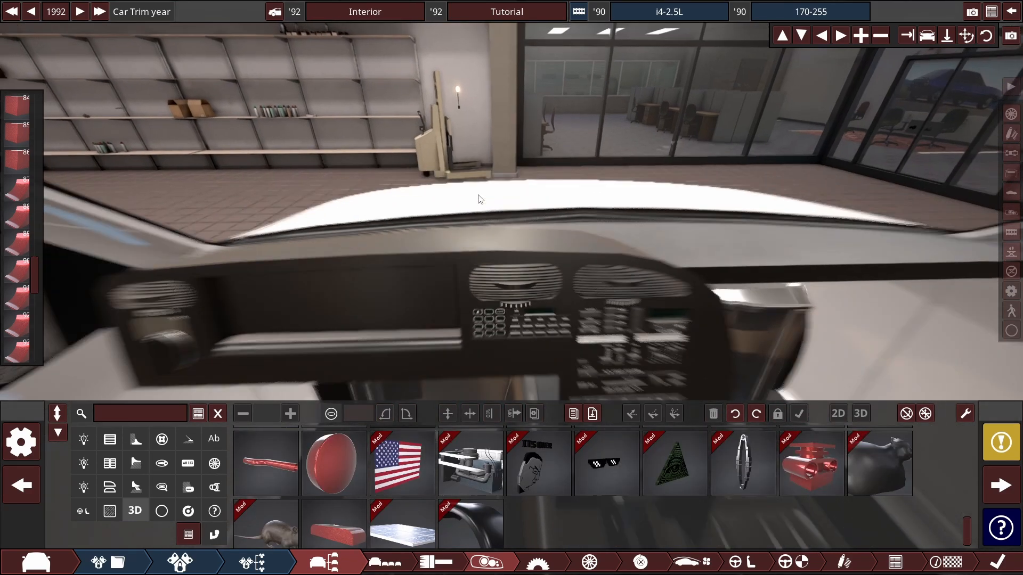
left_click_drag(480, 196, 580, 114)
scroll(572, 156, "up", 2)
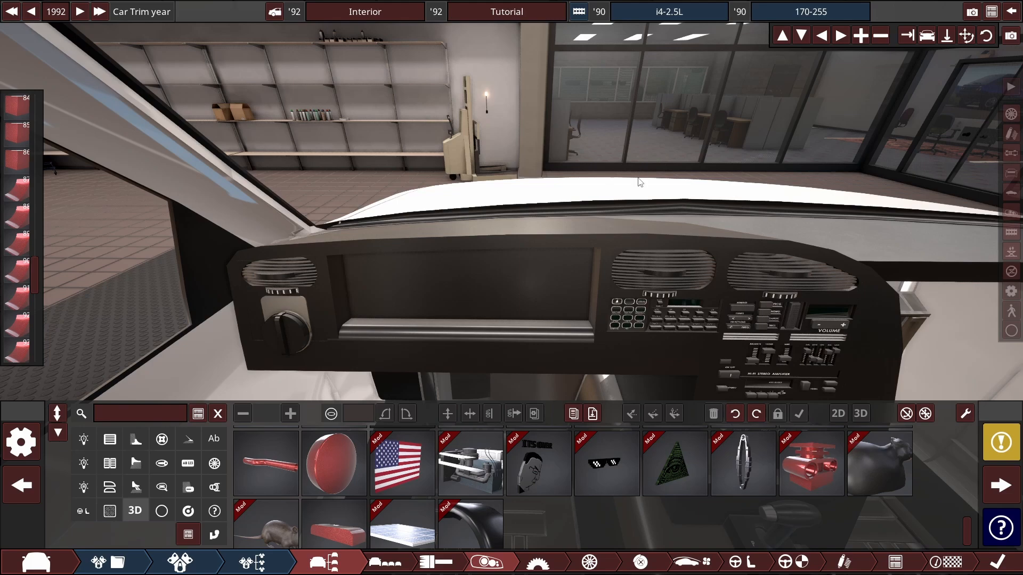
mouse_move(638, 180)
left_mouse_down()
mouse_move(606, 273)
mouse_move(631, 185)
left_mouse_up()
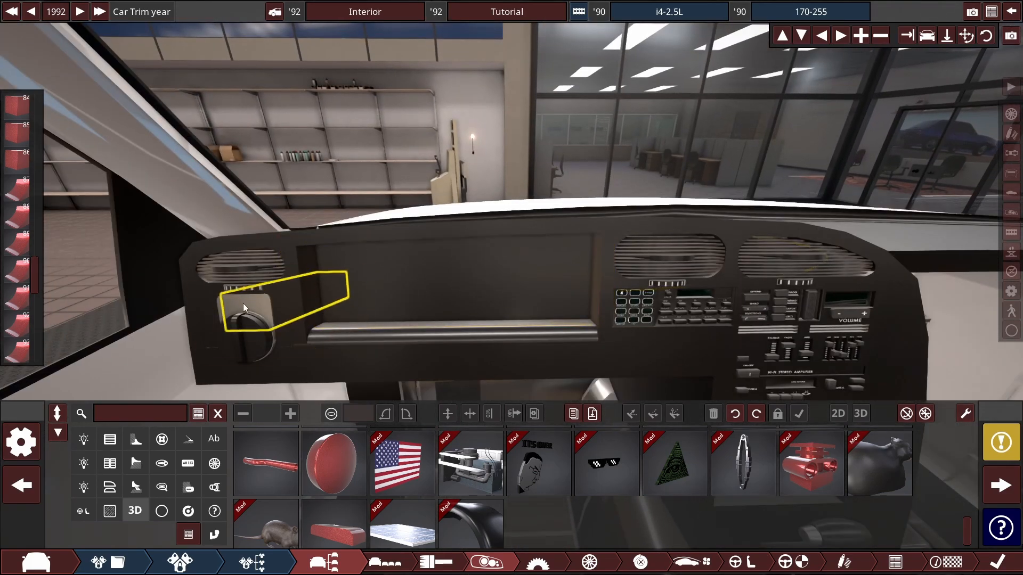
left_click_drag(455, 265, 452, 305)
left_click_drag(762, 300, 785, 302)
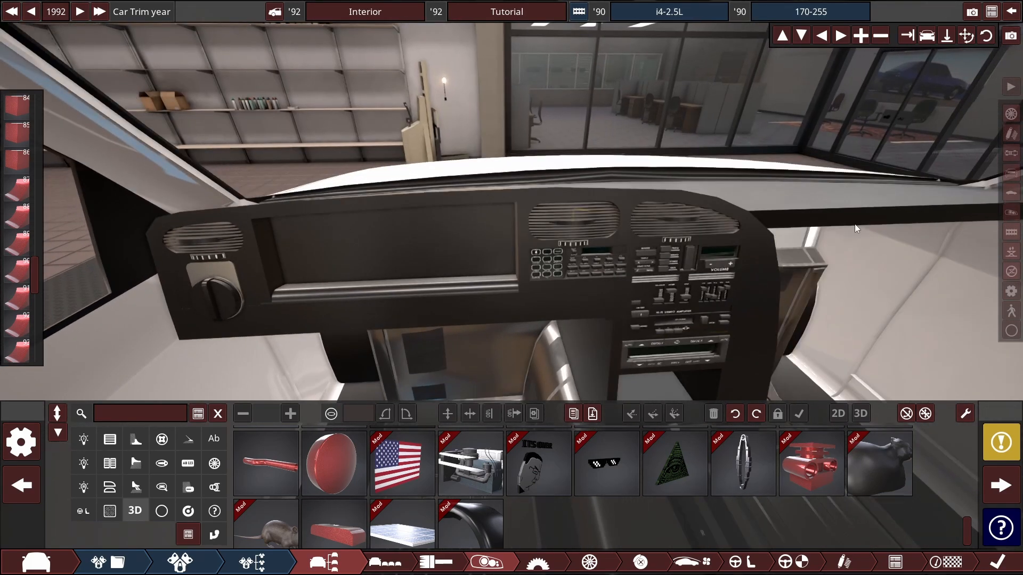
left_click_drag(555, 156, 538, 149)
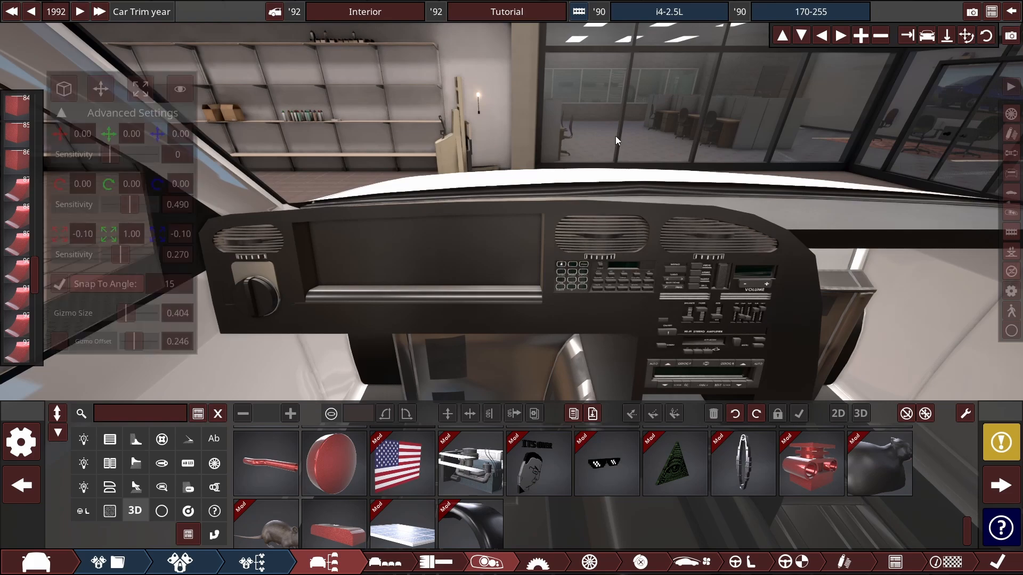
Step: Find the speedometer fixtures and place the 270 km/h dial in the instrument recess on the driver's side
scroll(708, 486, "up", 15)
scroll(708, 485, "down", 15)
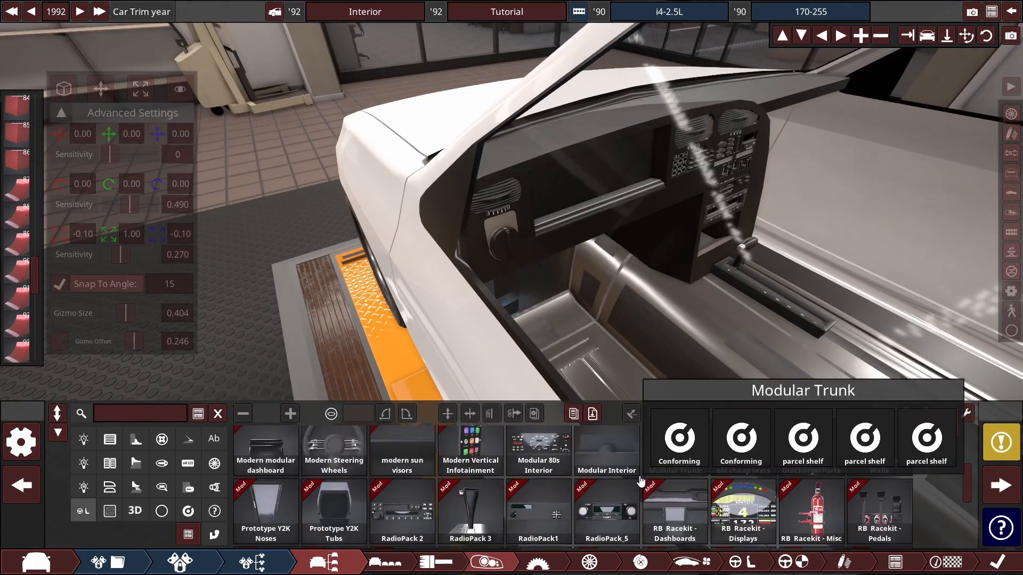
scroll(496, 496, "down", 5)
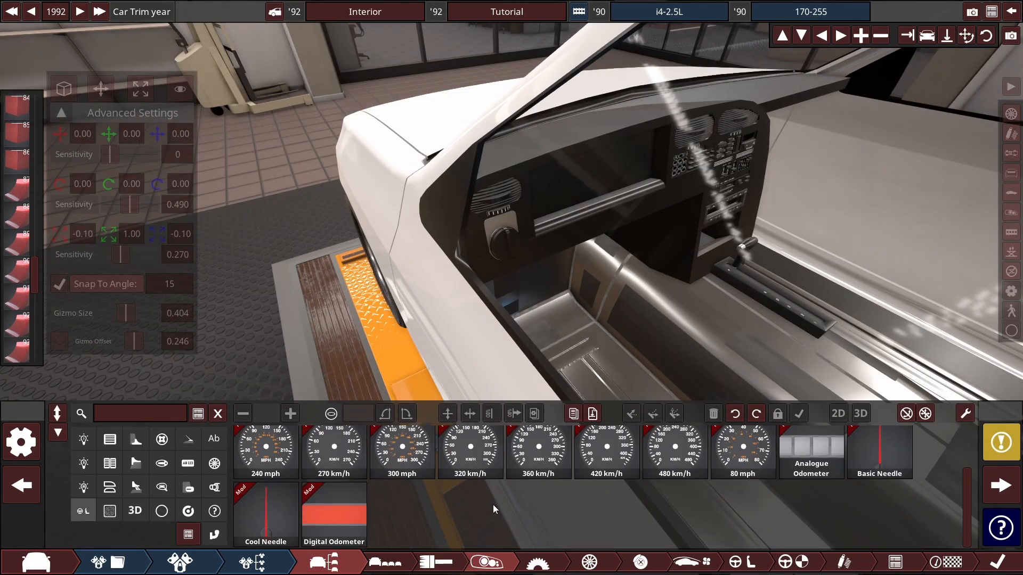
scroll(639, 487, "up", 3)
scroll(533, 495, "down", 1)
scroll(604, 490, "up", 1)
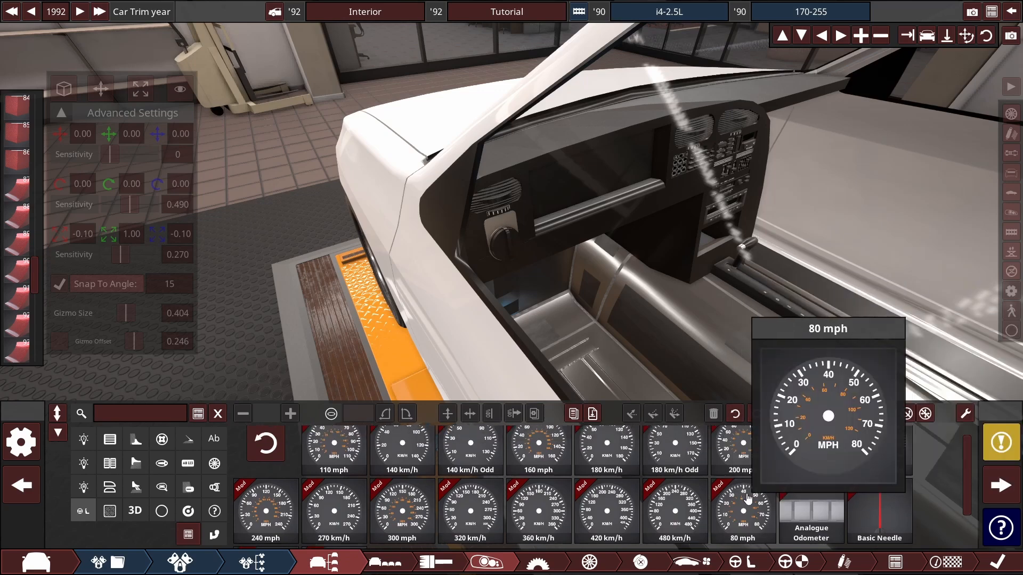
scroll(361, 496, "down", 1)
left_click(361, 496)
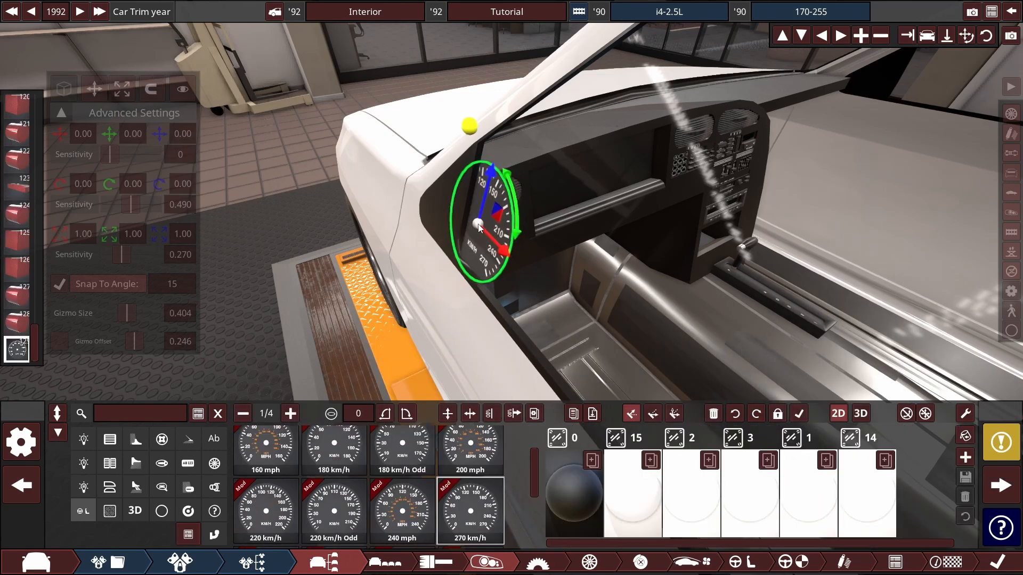
left_click_drag(761, 184, 498, 224)
scroll(525, 204, "up", 3)
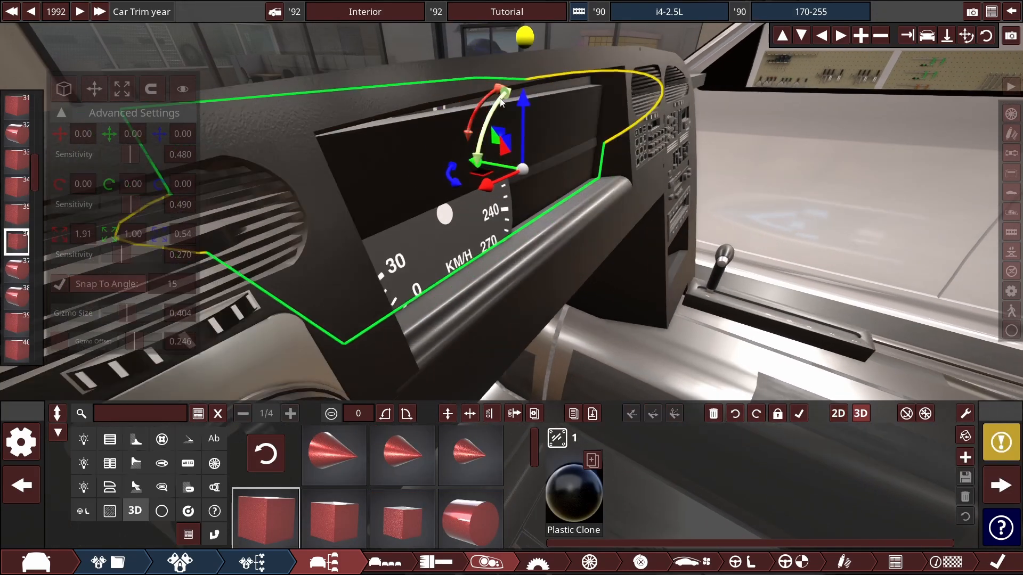
Step: Tilt the instrument recess's back panel and shift the speedometer dial in depth to line up with it
left_click_drag(501, 102, 486, 115)
left_click(409, 194)
left_click_drag(481, 215, 477, 215)
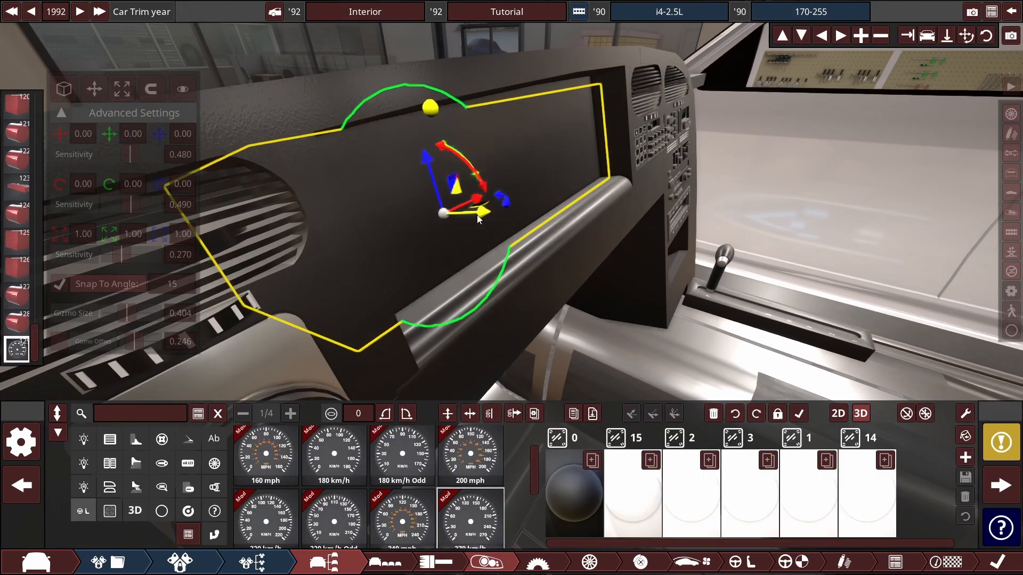
left_click_drag(130, 154, 109, 155)
left_click_drag(476, 216, 482, 213)
Step: Assign the Transparent material to the speedometer's background so only its markings show on the panel
left_click(838, 414)
left_click(577, 492)
scroll(643, 479, "down", 10)
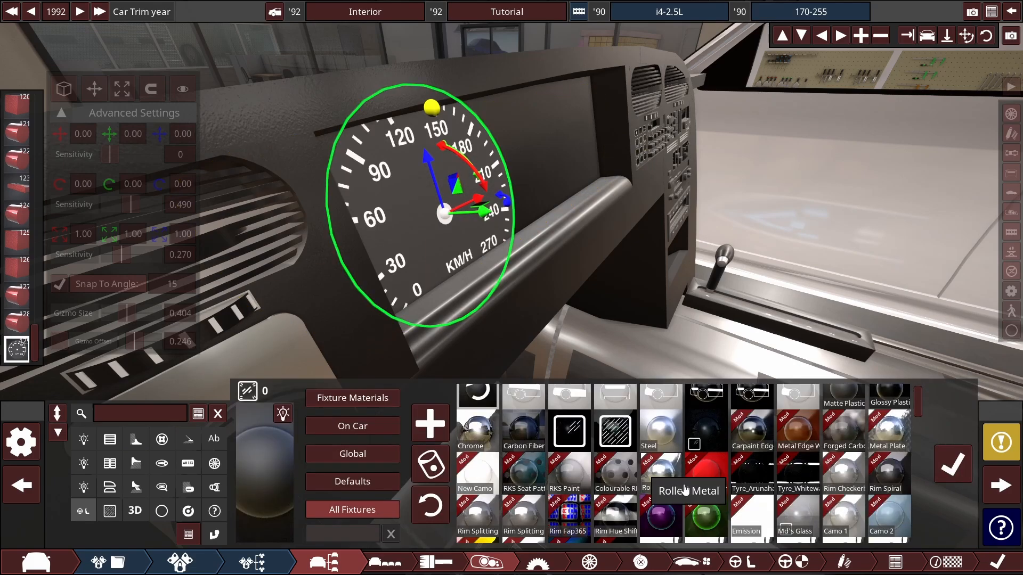
left_click(373, 456)
left_click(373, 480)
scroll(581, 489, "down", 10)
left_click(578, 451)
Step: Scale the speedometer to 0.80 and position it in the half of the recess nearest the door
left_click_drag(667, 311, 514, 236)
scroll(555, 273, "down", 5)
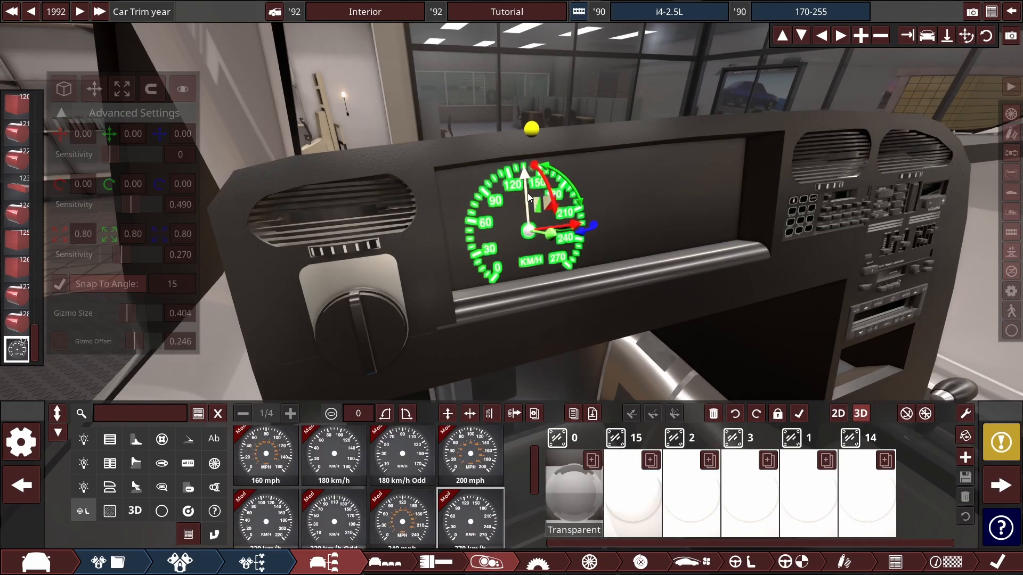
left_click(596, 312)
left_click_drag(597, 311, 674, 329)
Step: Choose the 60x100/2 rpm tachometer for the engine and place it on the dashboard
left_click(403, 499)
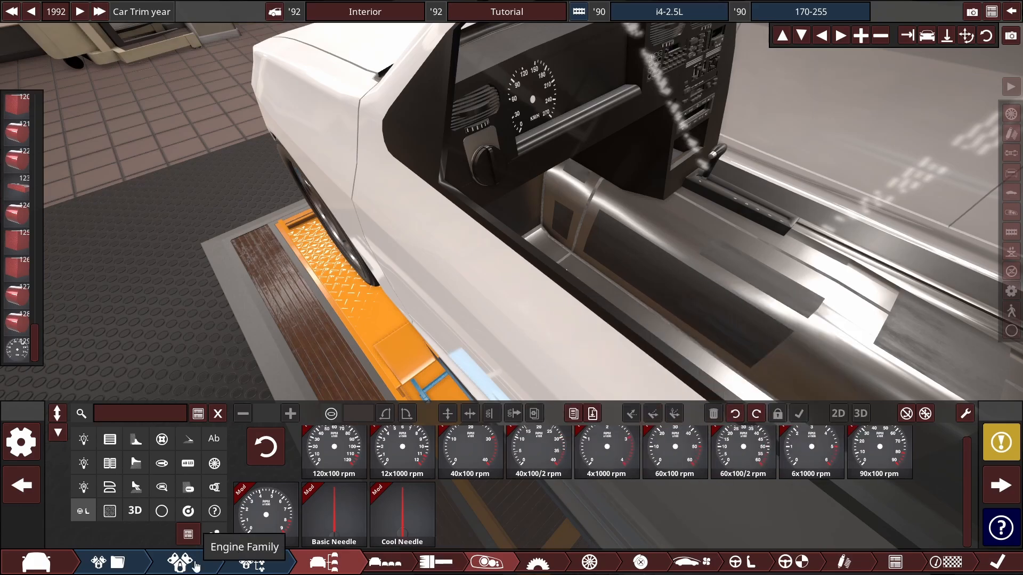
left_click(253, 562)
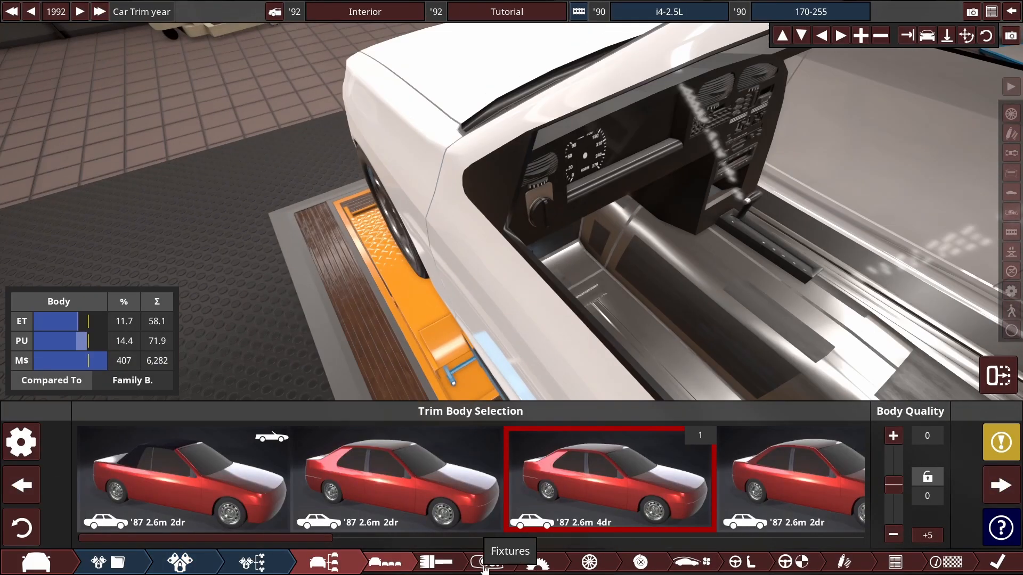
left_click(486, 562)
mouse_move(679, 452)
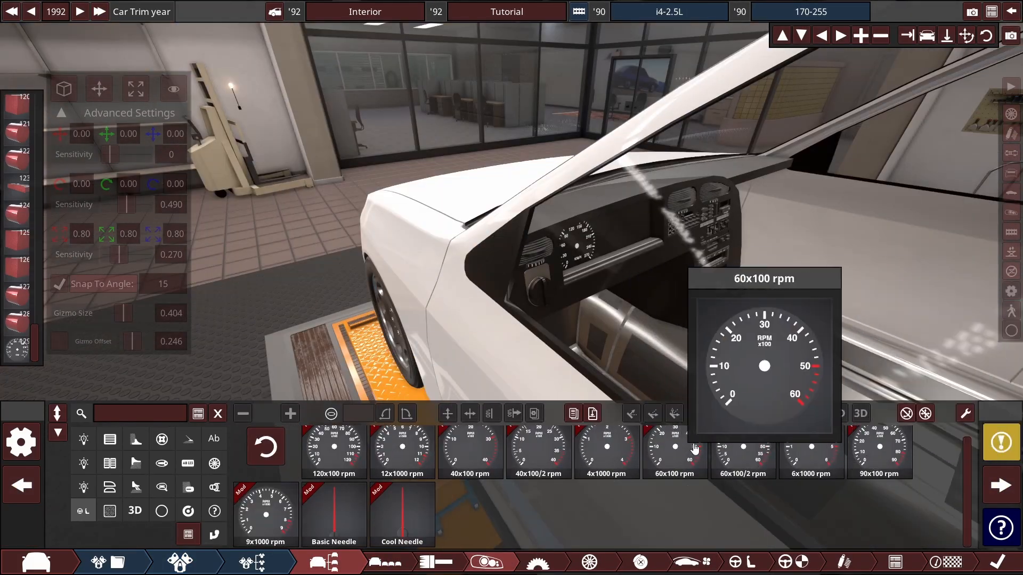
left_click(743, 452)
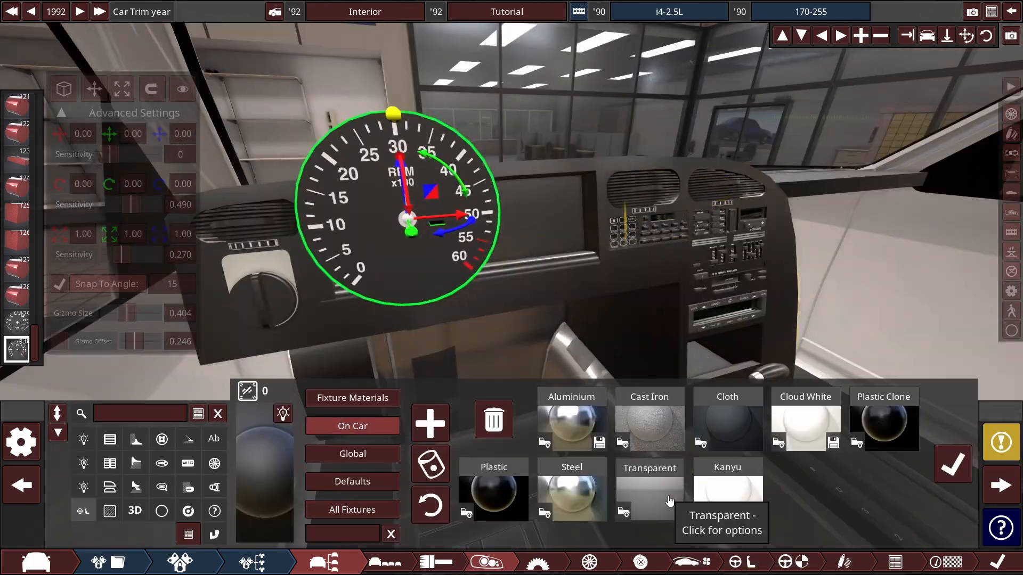
Step: Give the tachometer a Transparent background, scale it to 0.80 and align it in the recess beside the speedometer
left_click(491, 418)
left_click(622, 351)
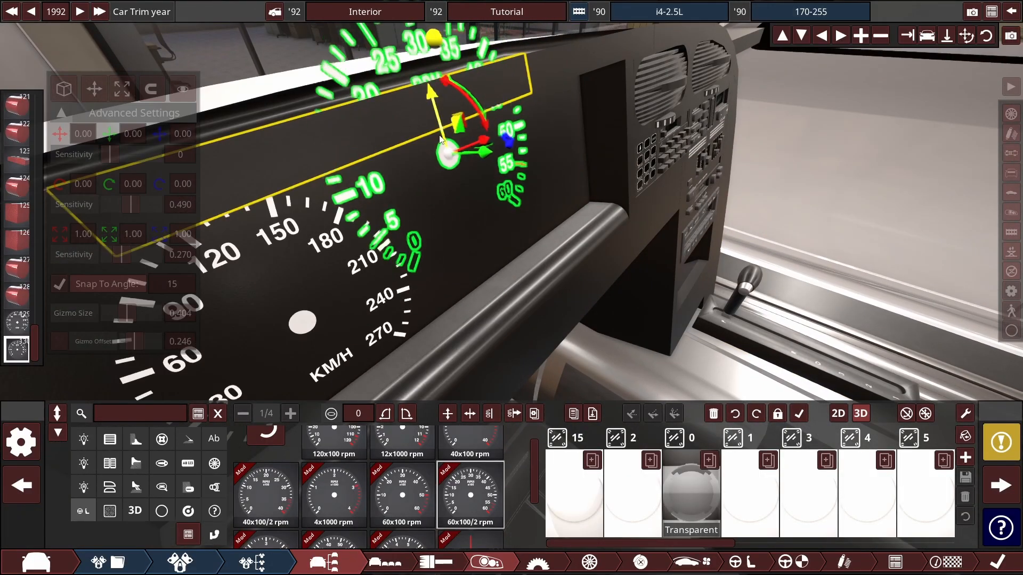
left_click_drag(440, 140, 453, 186)
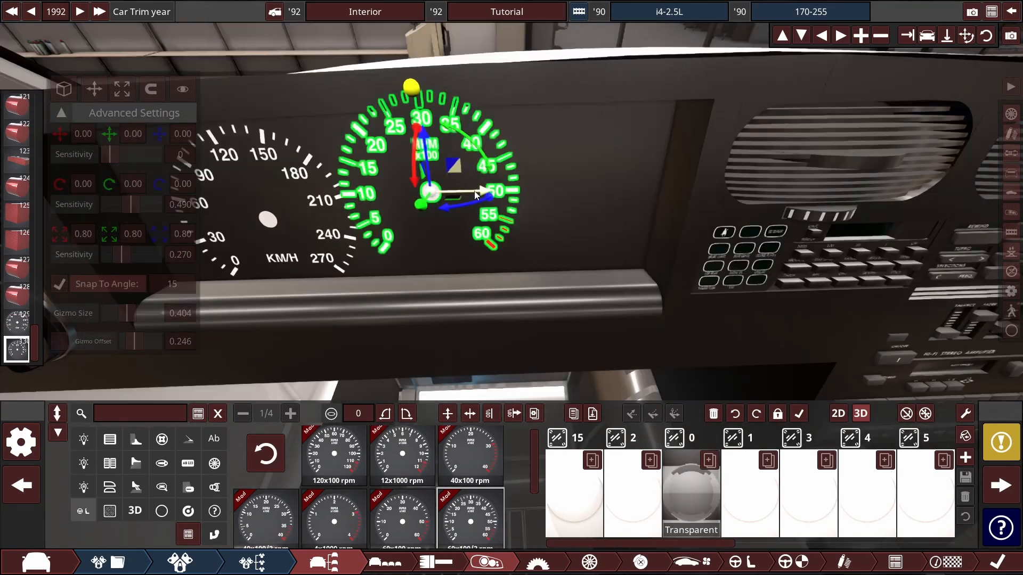
left_click_drag(476, 193, 562, 192)
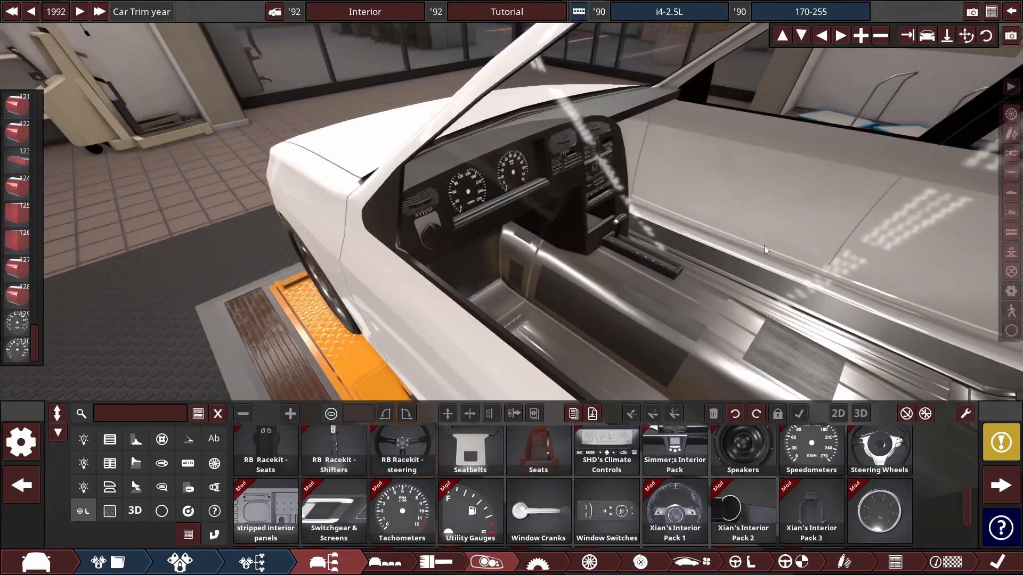
Step: Add a Fuel Horizontal gauge between the speedometer and tachometer and make its background transparent
left_click(403, 513)
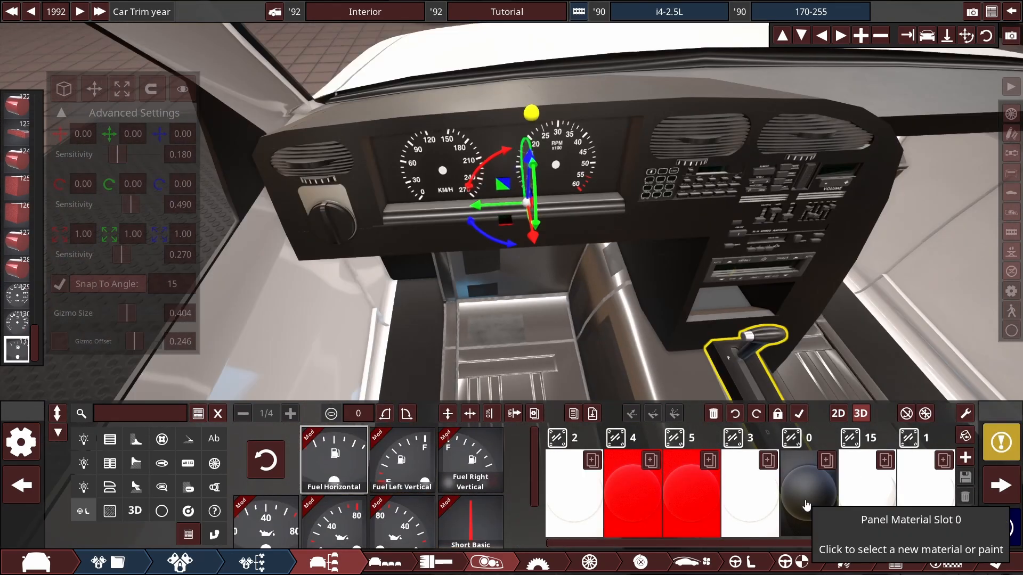
left_click(805, 490)
left_click(654, 277)
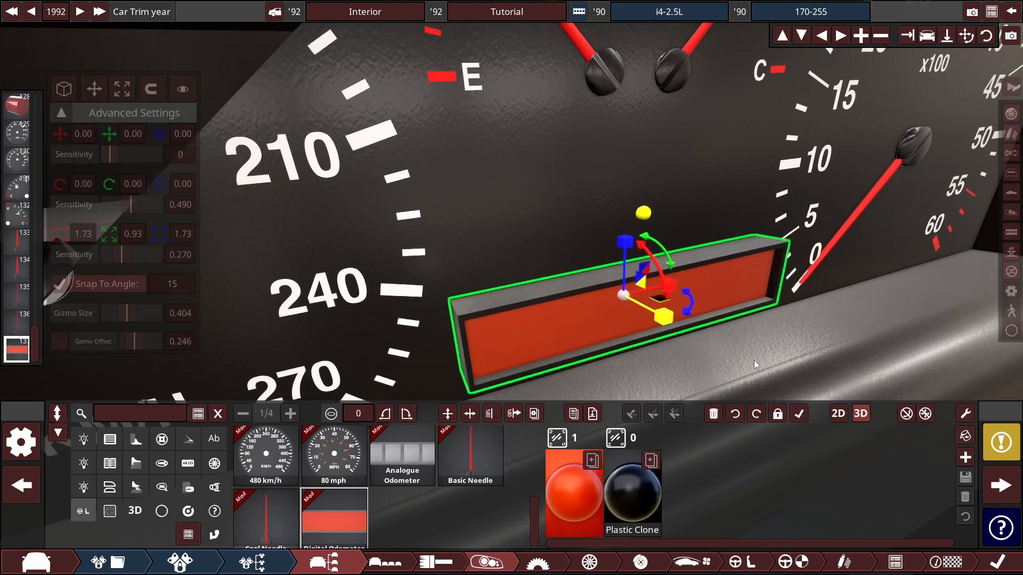
Step: Add a Left Blinker indicator as a 3D fixture scaled to 2.00 between the speedometer and the fuel gauge
left_click(522, 108)
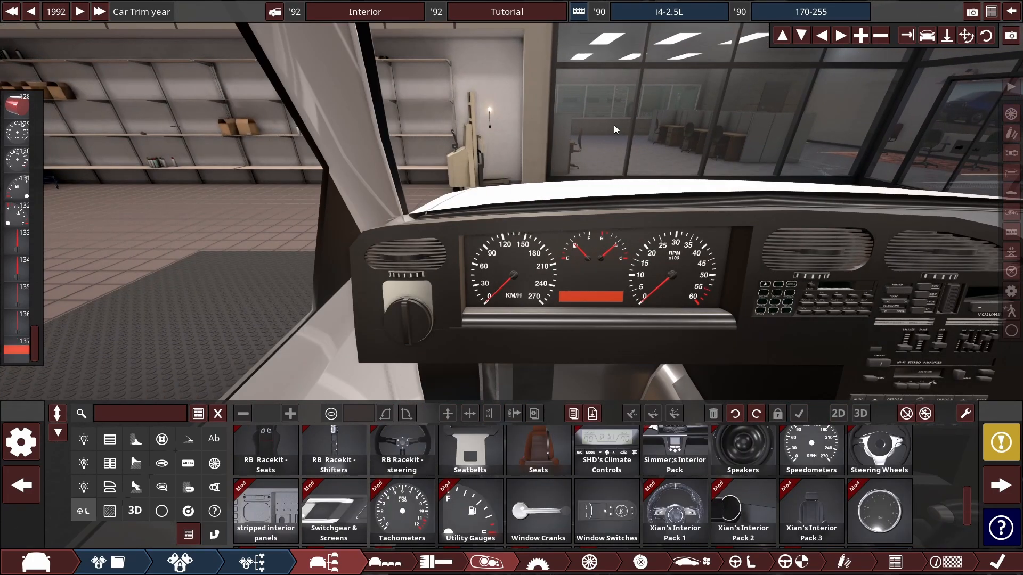
left_click(135, 511)
scroll(737, 480, "down", 15)
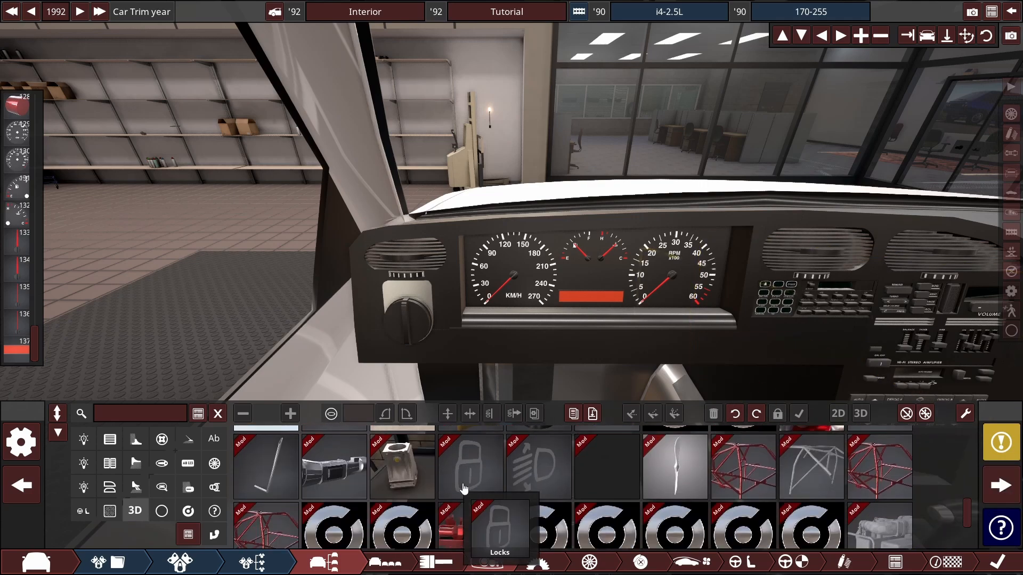
scroll(464, 488, "up", 15)
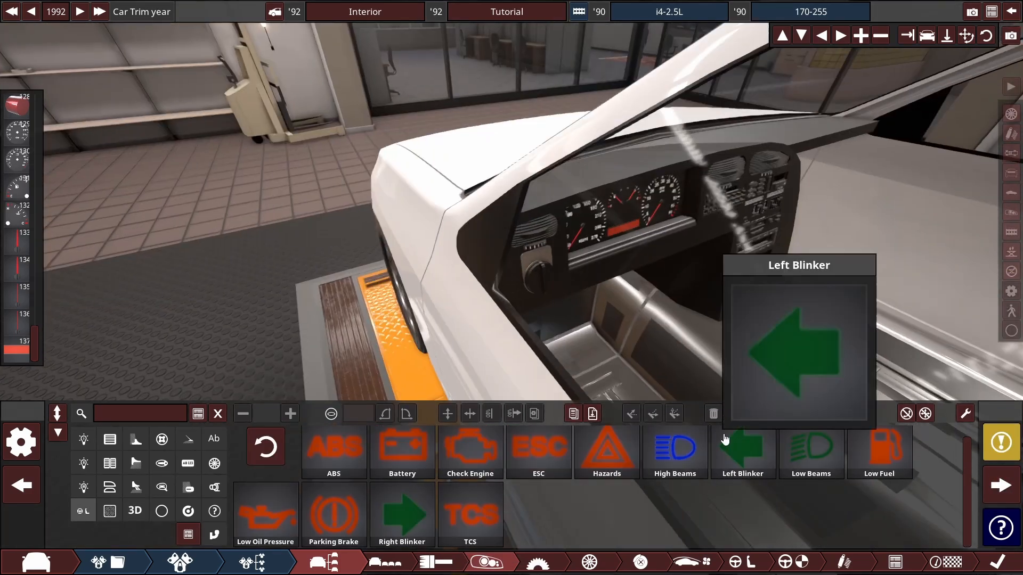
left_click(742, 445)
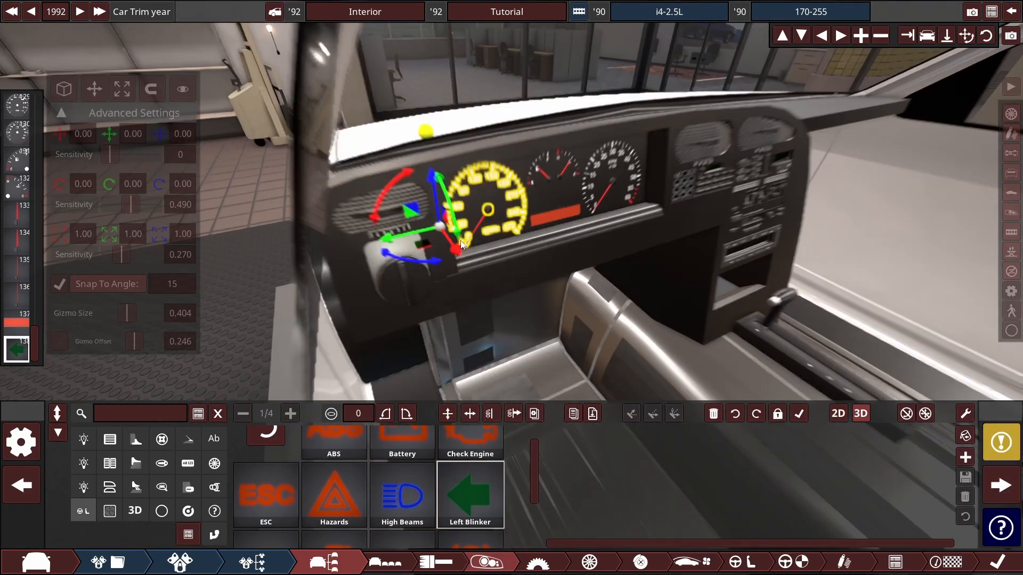
left_click(860, 414)
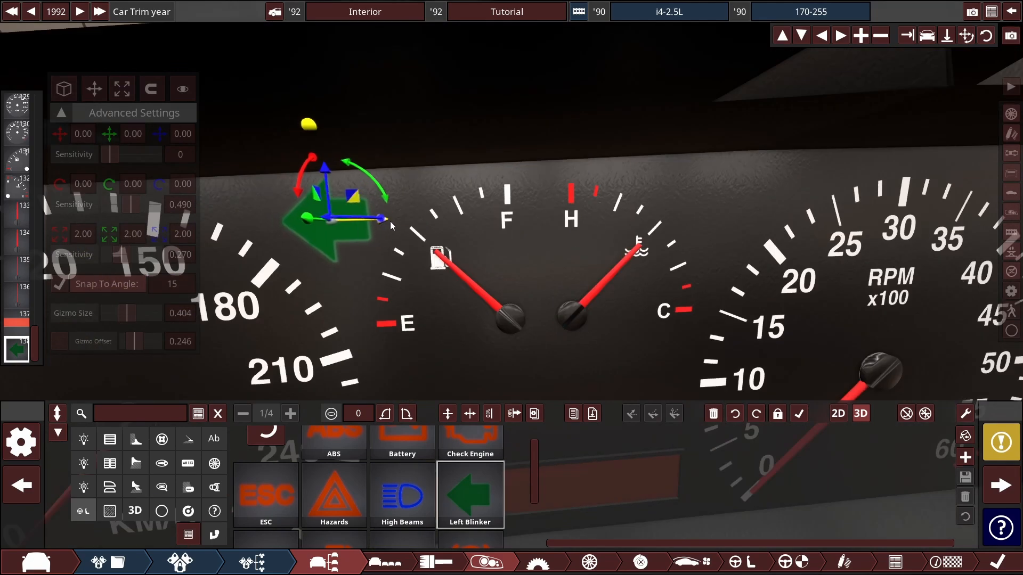
Step: Copy the blinker to the tachometer side of the temperature gauge and change it to a Right Blinker
left_click_drag(389, 221, 789, 214)
scroll(270, 502, "down", 3)
left_click(266, 512)
scroll(673, 226, "down", 4)
Step: Add a Low Fuel light scaled to 1.20, 2.00, 1.20 beside the fuel gauge's pump symbol
left_click_drag(610, 242, 618, 324)
scroll(663, 351, "up", 3)
scroll(347, 500, "up", 3)
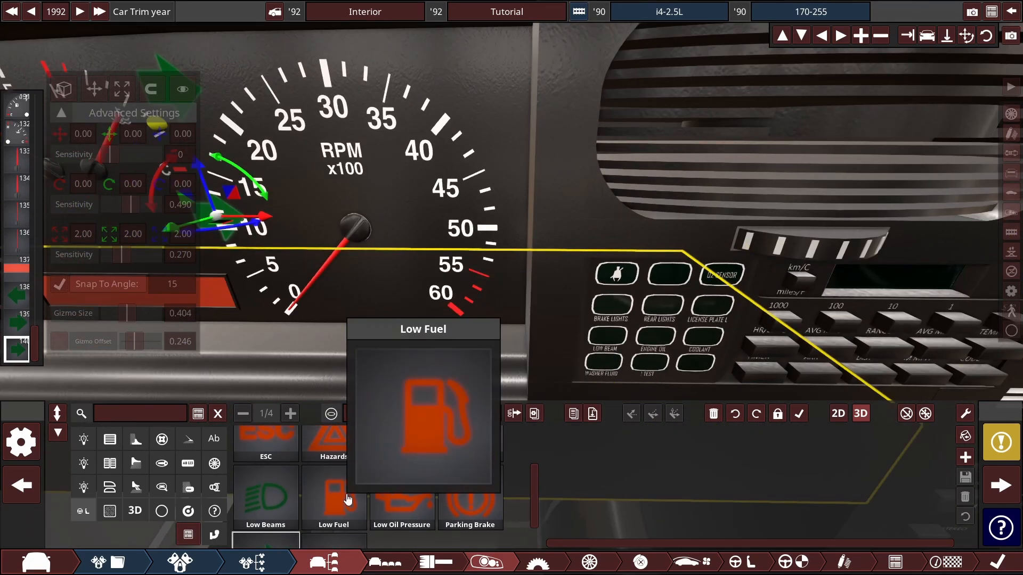
left_click(348, 499)
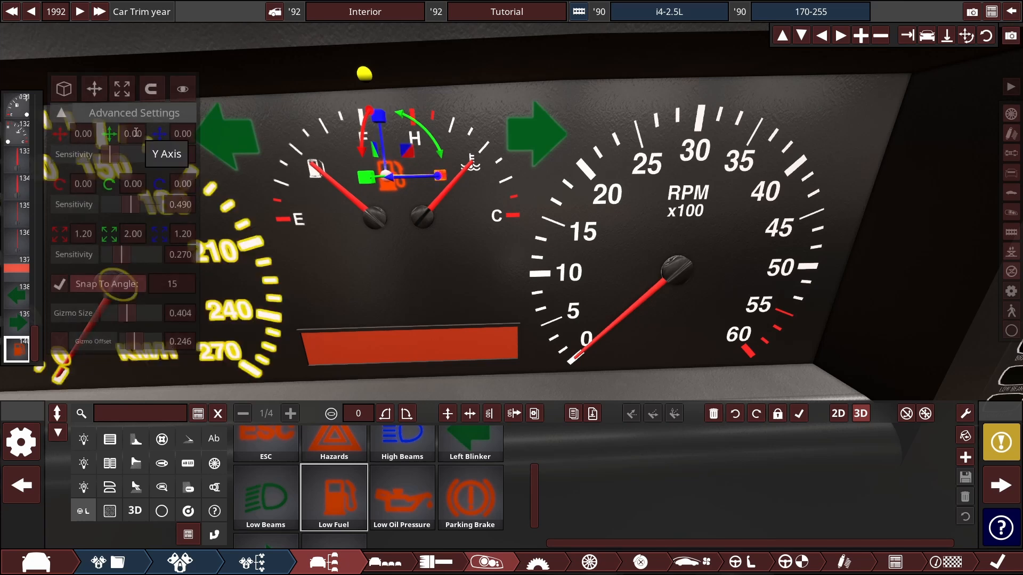
left_click(94, 88)
left_click_drag(463, 177, 448, 177)
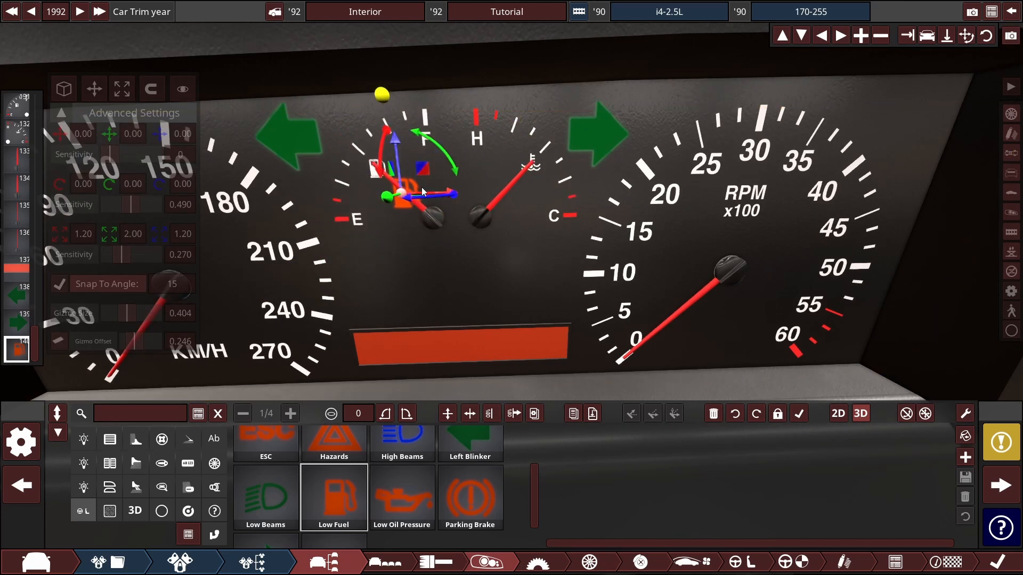
left_click(375, 169)
left_click(401, 203)
Step: Add a Check Engine light scaled to 1.50, 2.00, 1.50 below the fuel gauge, near the speedometer
scroll(376, 473, "up", 2)
left_click_drag(401, 202, 541, 248)
left_click(341, 482)
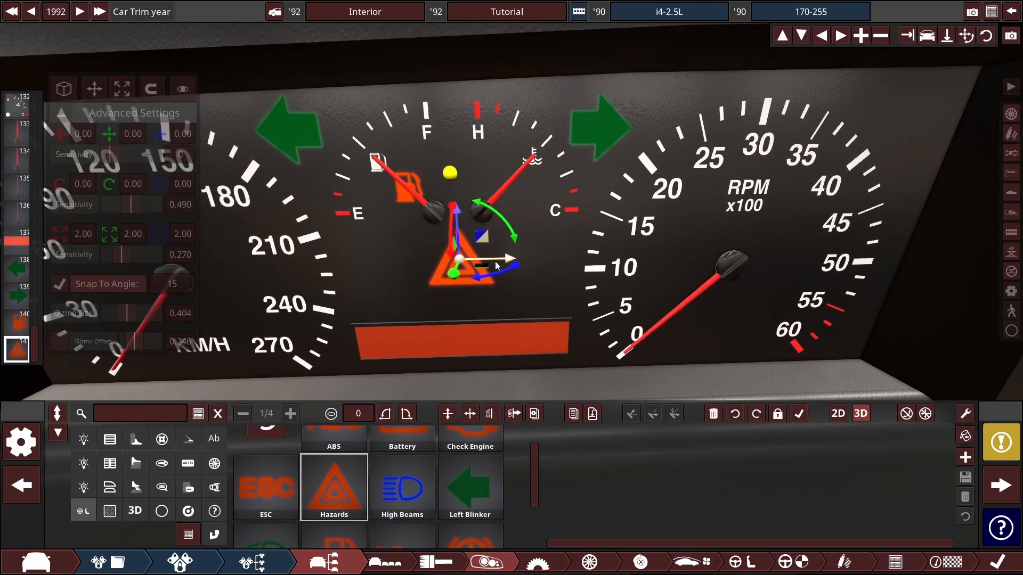
scroll(496, 459, "up", 1)
left_click(473, 467)
left_click_drag(498, 259, 370, 246)
left_click(122, 88)
left_click(94, 89)
Step: Copy the warning light along the row above the red display as Battery and Low Oil Pressure lights
left_click_drag(431, 261, 581, 258)
left_click(406, 465)
scroll(509, 465, "down", 2)
left_click(399, 468)
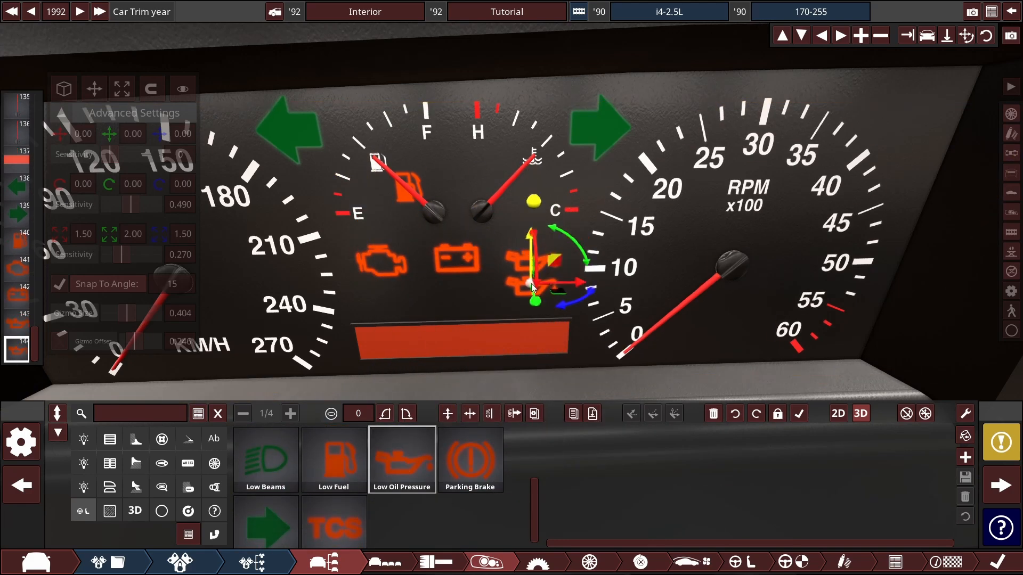
Step: Add Low Beams and High Beams lights below the warning row and a Parking Brake light in the speedometer
left_click(269, 464)
scroll(269, 463, "up", 1)
mouse_move(532, 287)
left_mouse_down()
mouse_move(534, 302)
mouse_move(516, 307)
mouse_move(695, 279)
mouse_move(500, 288)
left_mouse_up()
left_click(402, 458)
scroll(563, 232, "down", 5)
left_click(563, 233)
Step: Cover the instrument cluster with a cube flattened to 1.91, 0.01, 0.54 and give it a clear glass-like default material
scroll(486, 285, "up", 4)
left_click(485, 286)
scroll(495, 462, "down", 2)
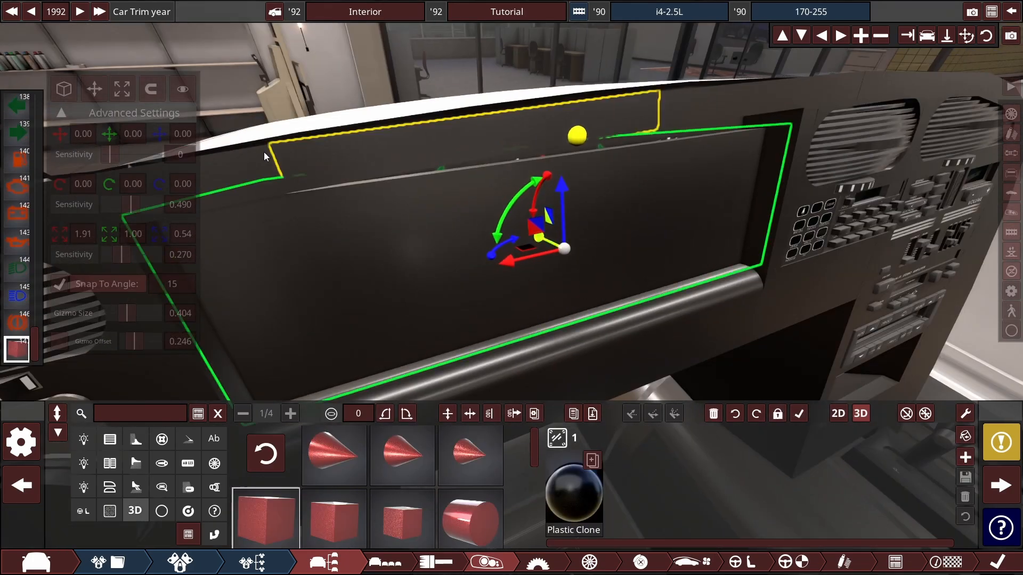
left_click(574, 493)
left_click(388, 480)
scroll(745, 447, "down", 5)
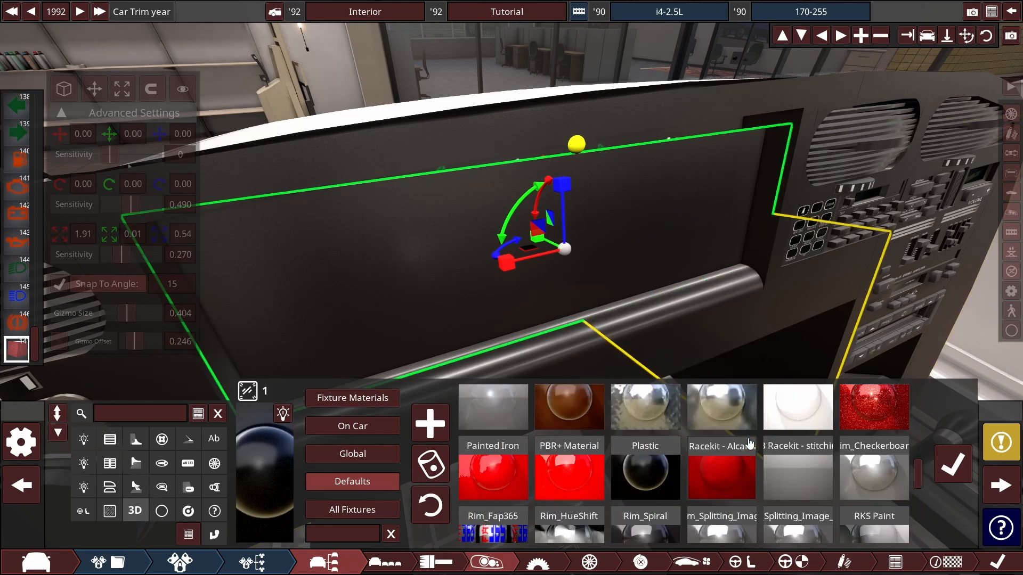
scroll(693, 446, "up", 1)
left_click(493, 427)
left_click(957, 464)
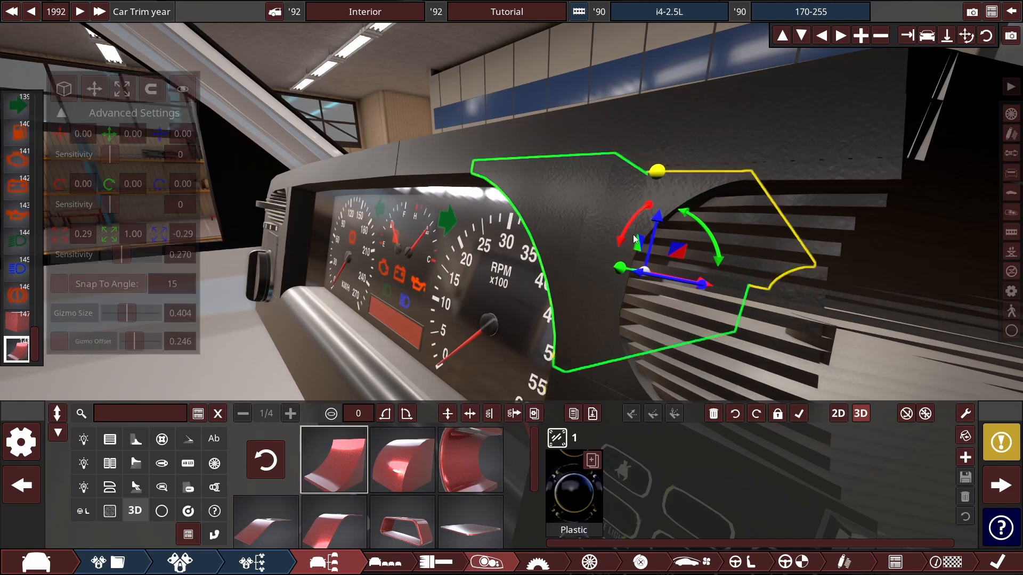
Step: Round both upper corners of the cluster recess with mirrored curved pieces, the tachometer-side one scaled to 0.29, 1.00, -0.29
left_click_drag(619, 270, 628, 229)
left_click_drag(688, 275, 579, 322)
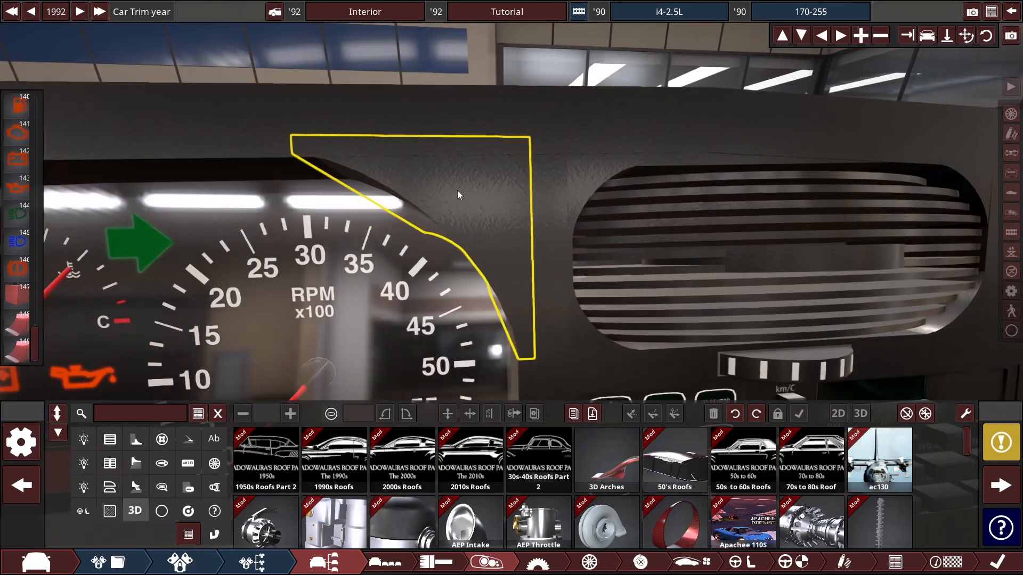
left_click(457, 190)
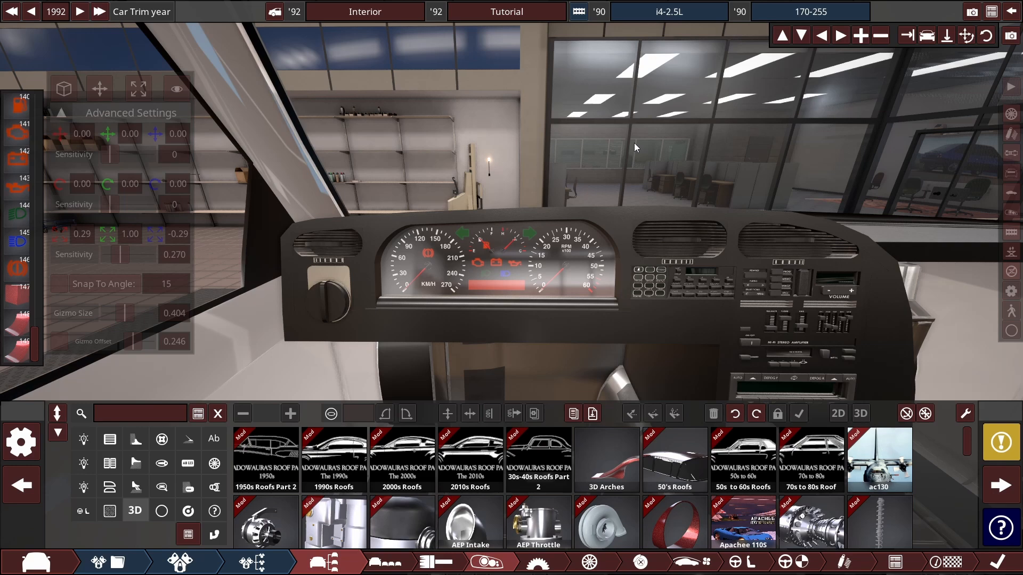
Step: Browse the 3D and interior fixture libraries for further dashboard and cabin parts
scroll(649, 490, "down", 5)
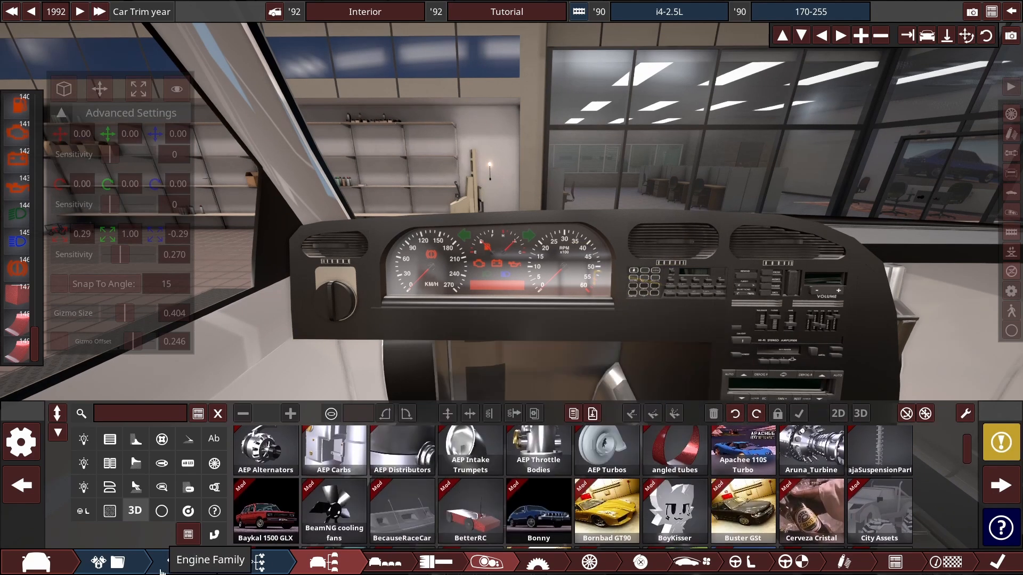
scroll(474, 479, "down", 10)
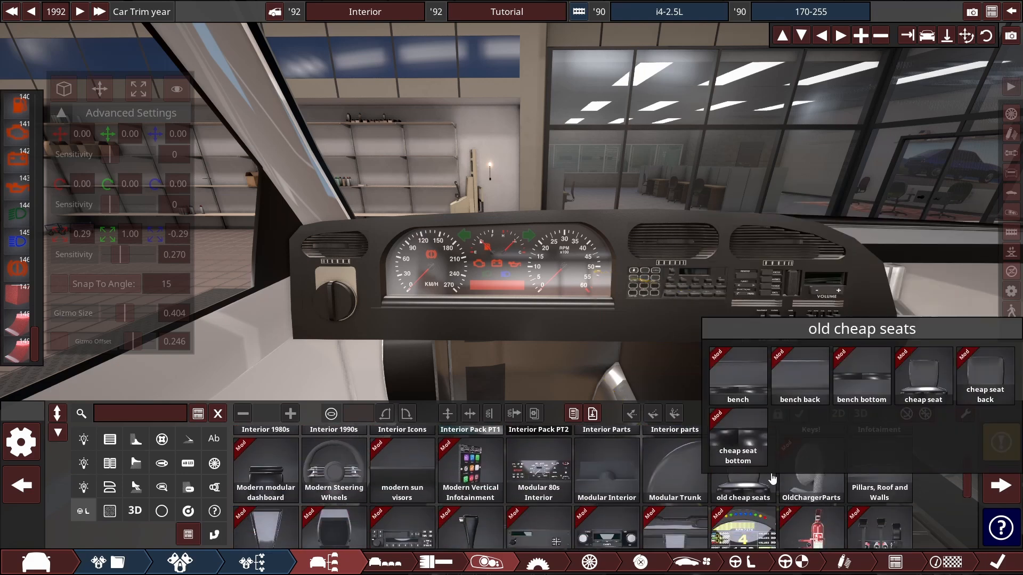
mouse_move(829, 482)
scroll(830, 482, "down", 3)
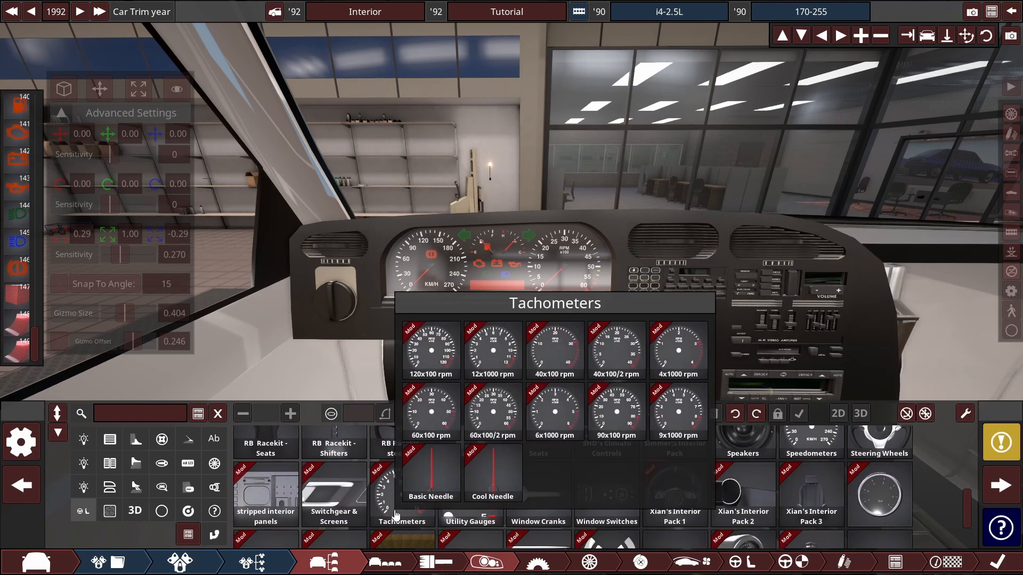
mouse_move(473, 491)
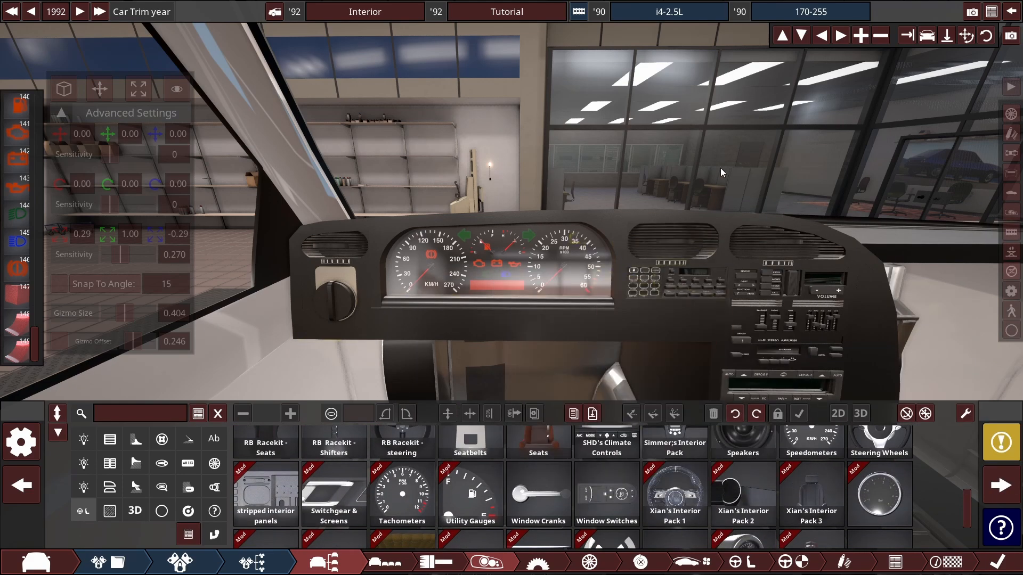
left_click(135, 511)
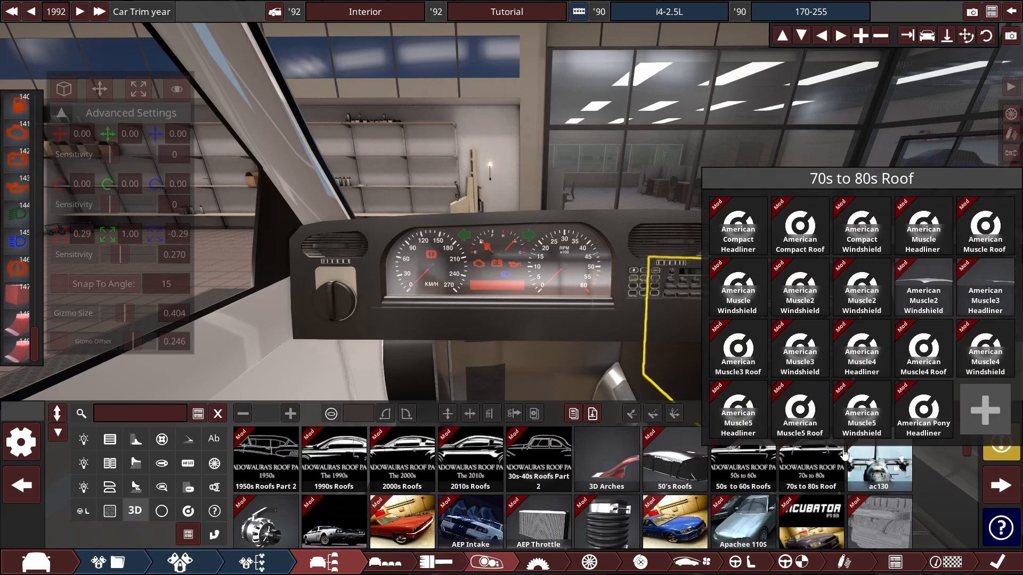
scroll(963, 466, "down", 8)
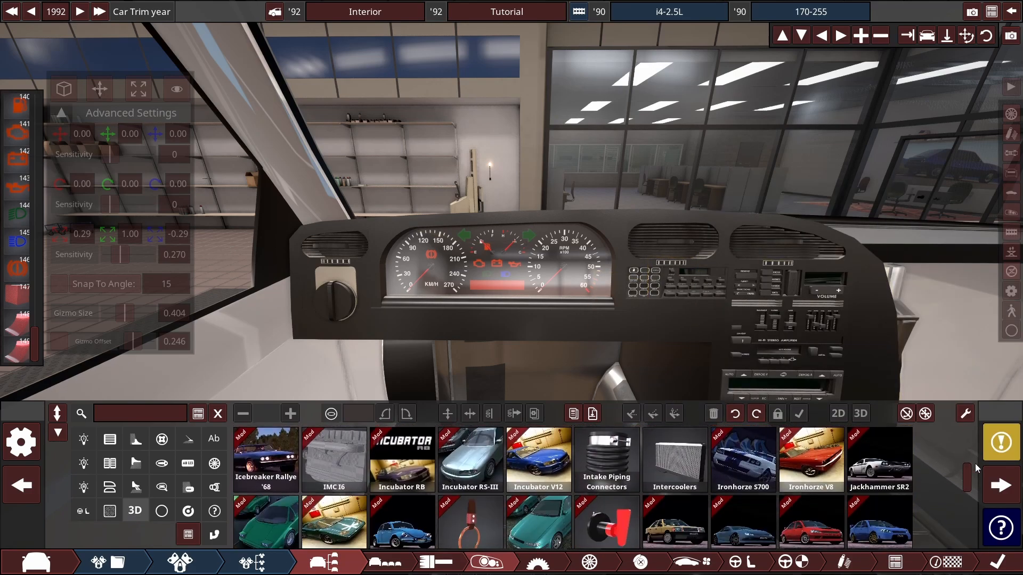
scroll(964, 480, "down", 10)
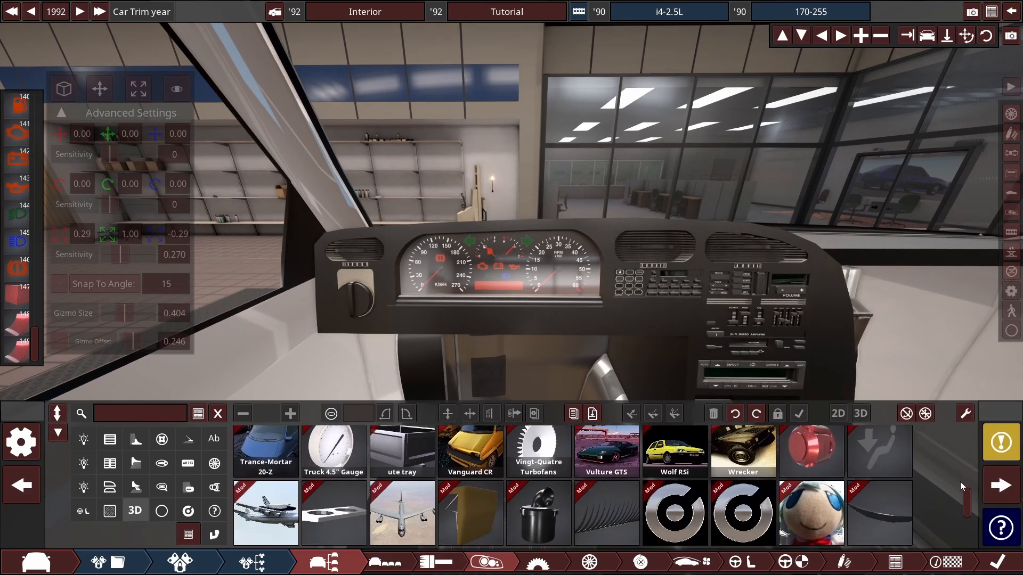
scroll(548, 255, "up", 8)
scroll(535, 238, "down", 5)
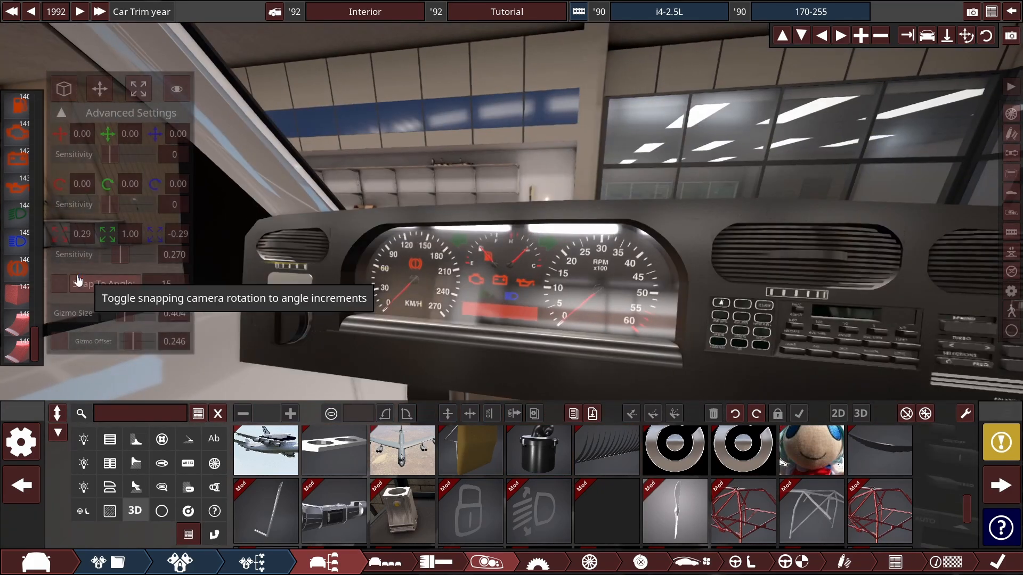
left_click(18, 242)
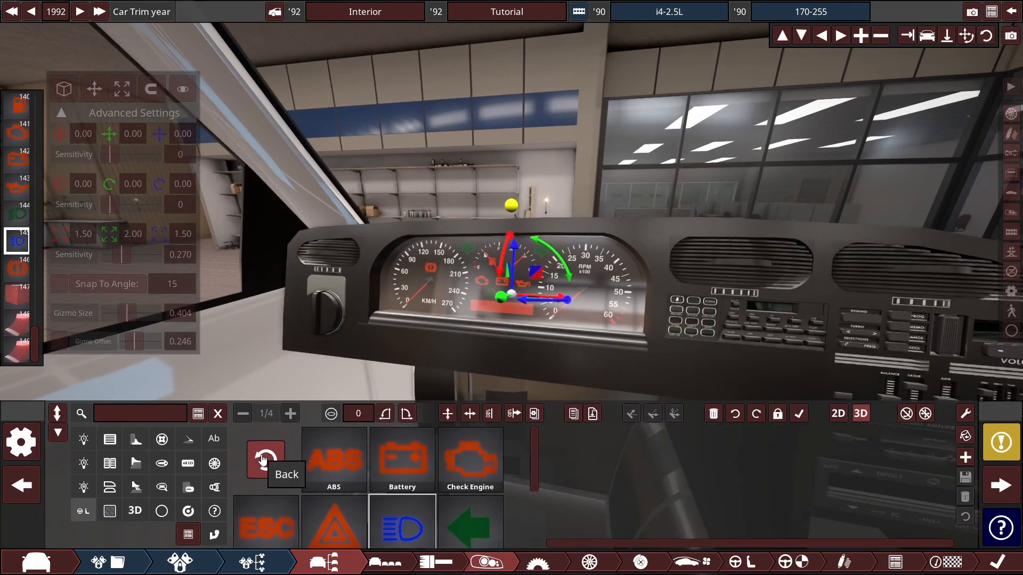
left_click(265, 456)
scroll(815, 462, "up", 3)
scroll(916, 465, "down", 5)
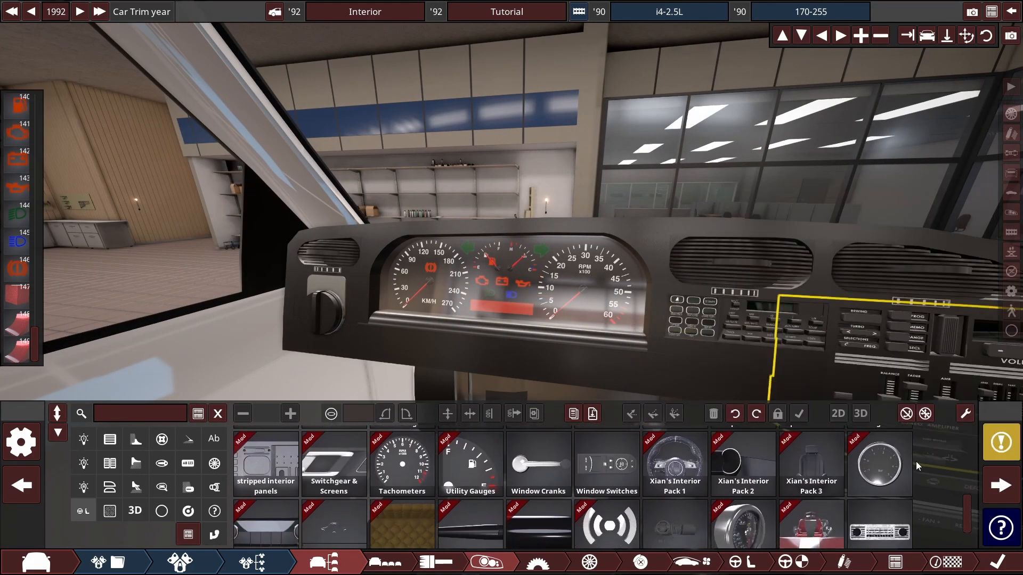
scroll(958, 461, "up", 5)
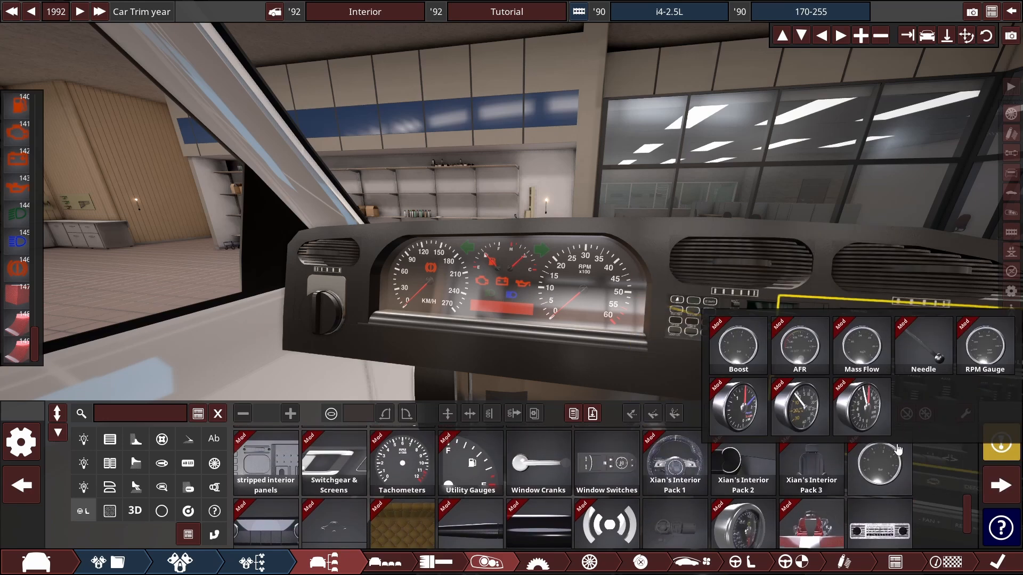
scroll(939, 454, "up", 1)
scroll(651, 395, "down", 2)
left_click_drag(651, 396, 772, 394)
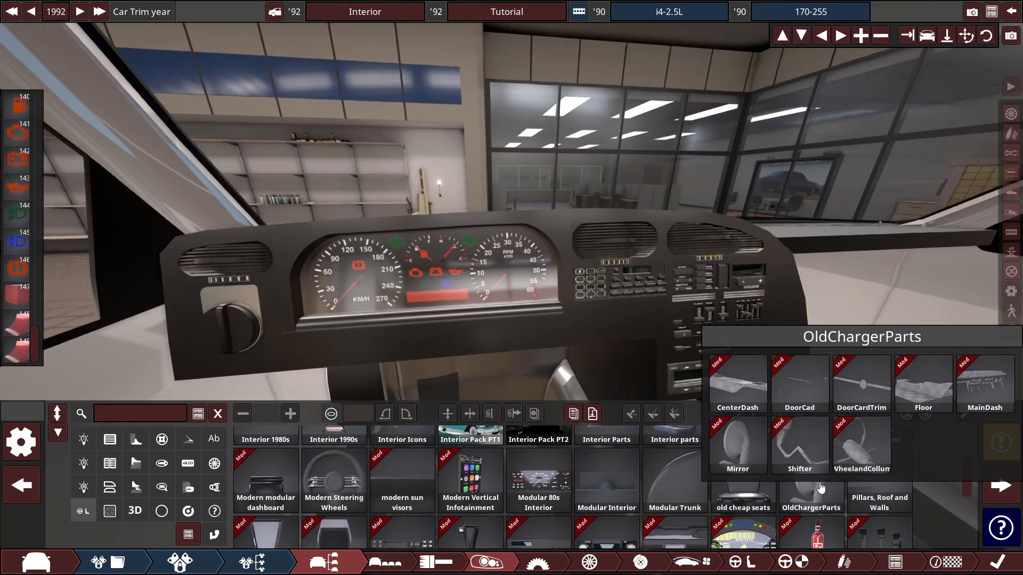
scroll(941, 459, "up", 3)
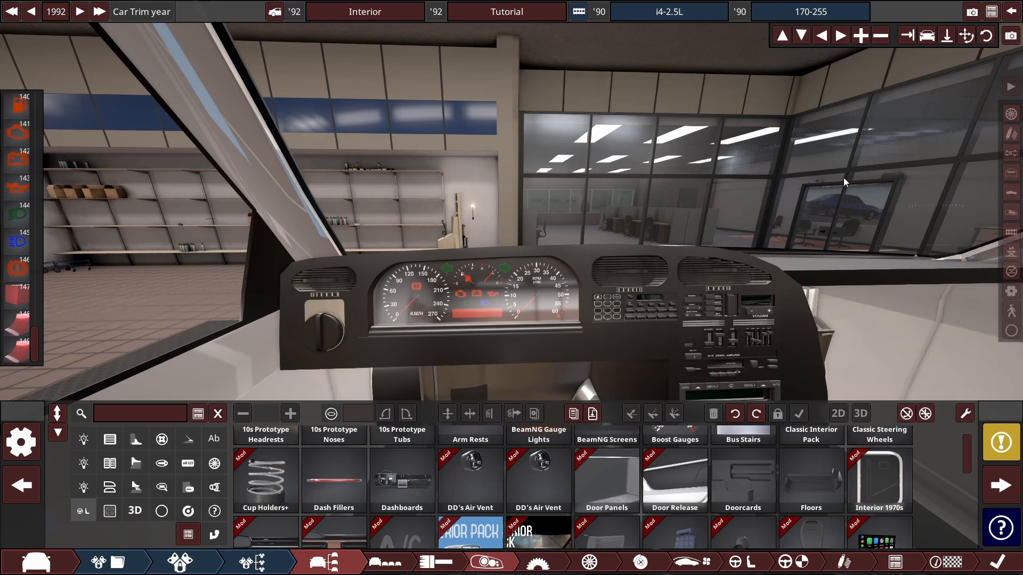
Step: Inspect the dashboard, centre console and footwells from several viewpoints inside the cabin
left_click_drag(843, 178, 848, 226)
mouse_move(613, 140)
left_mouse_down()
mouse_move(570, 136)
mouse_move(599, 139)
left_mouse_up()
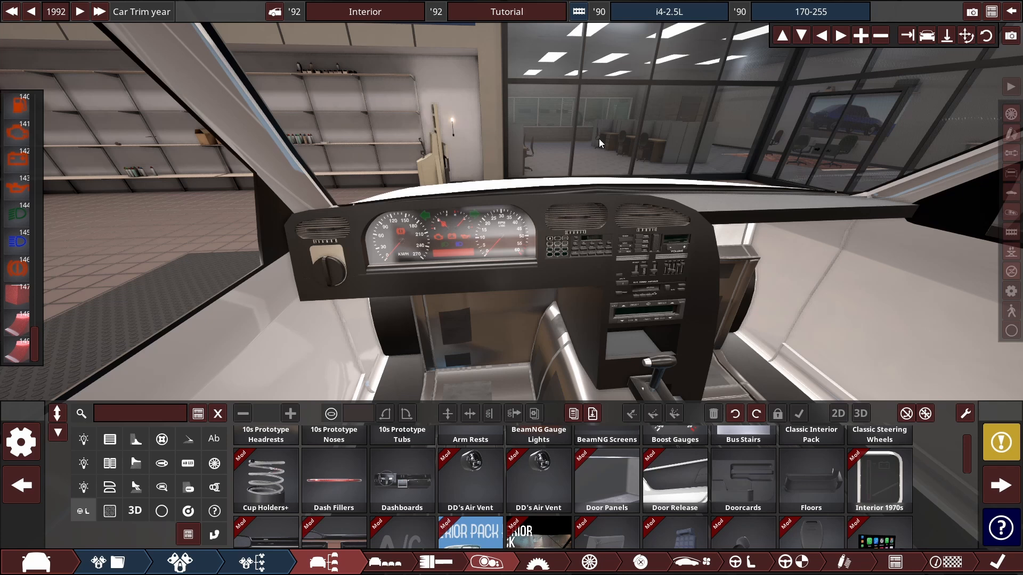
left_click_drag(874, 250, 688, 218)
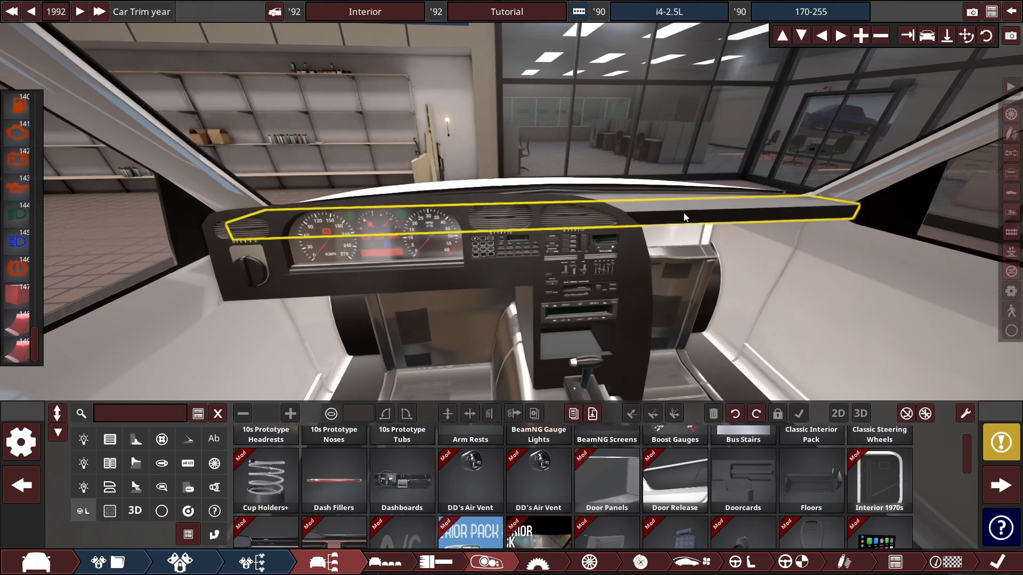
left_click_drag(694, 274, 394, 197)
left_click_drag(613, 261, 532, 287)
left_click_drag(656, 331, 506, 308)
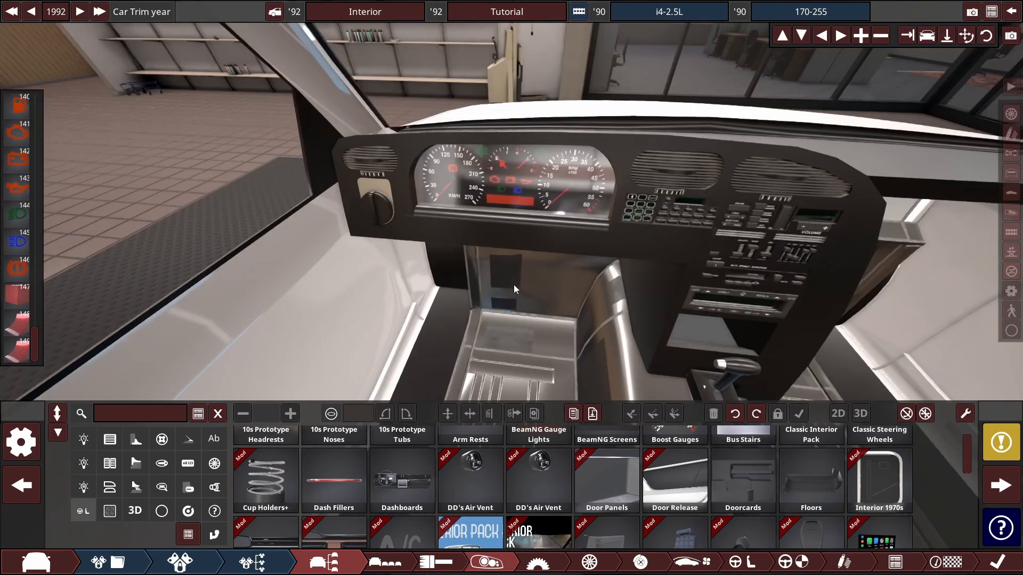
left_click_drag(394, 252, 569, 156)
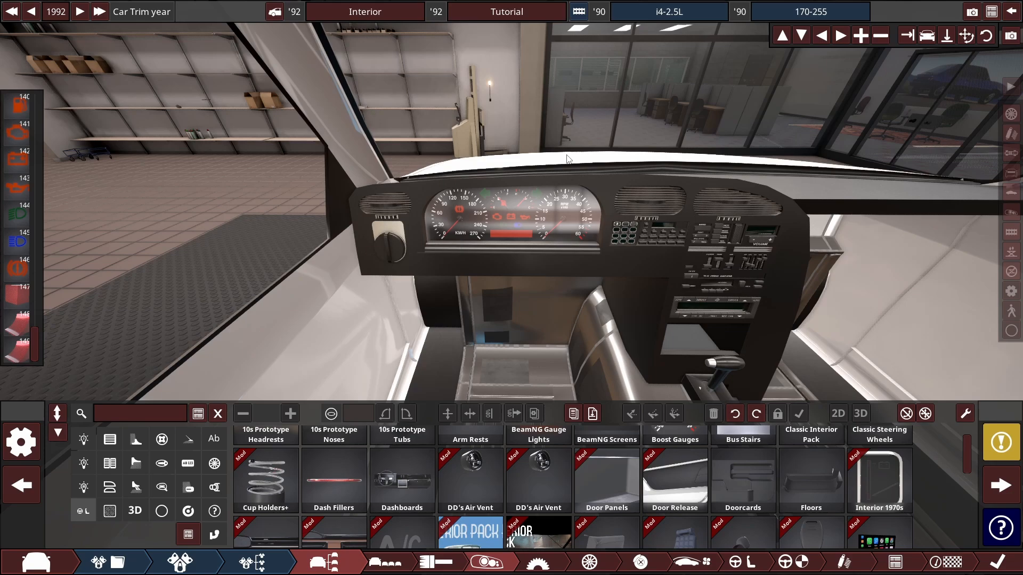
key("d")
key("s")
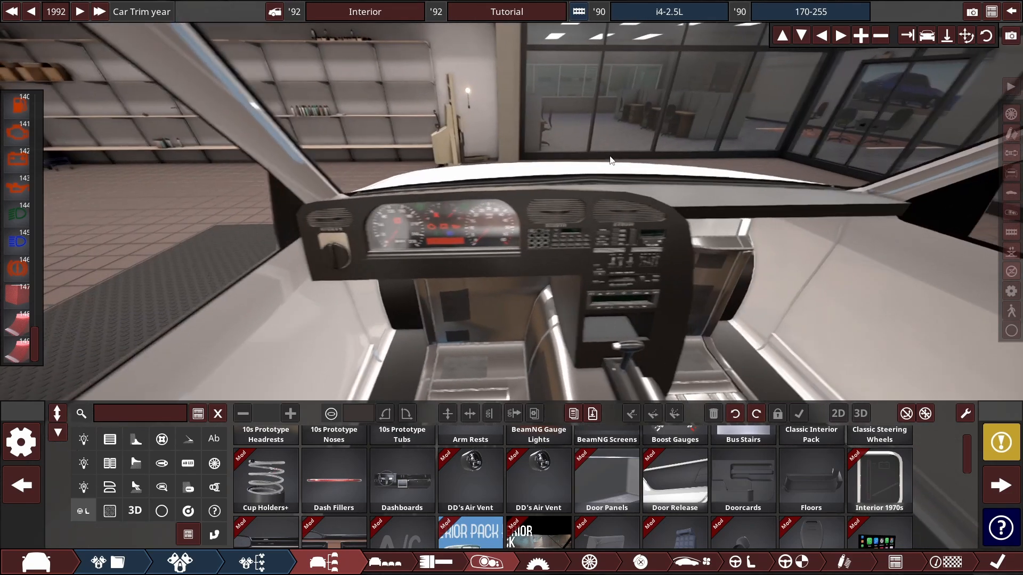
key("w")
key("d")
key("a")
left_click_drag(608, 161, 601, 247)
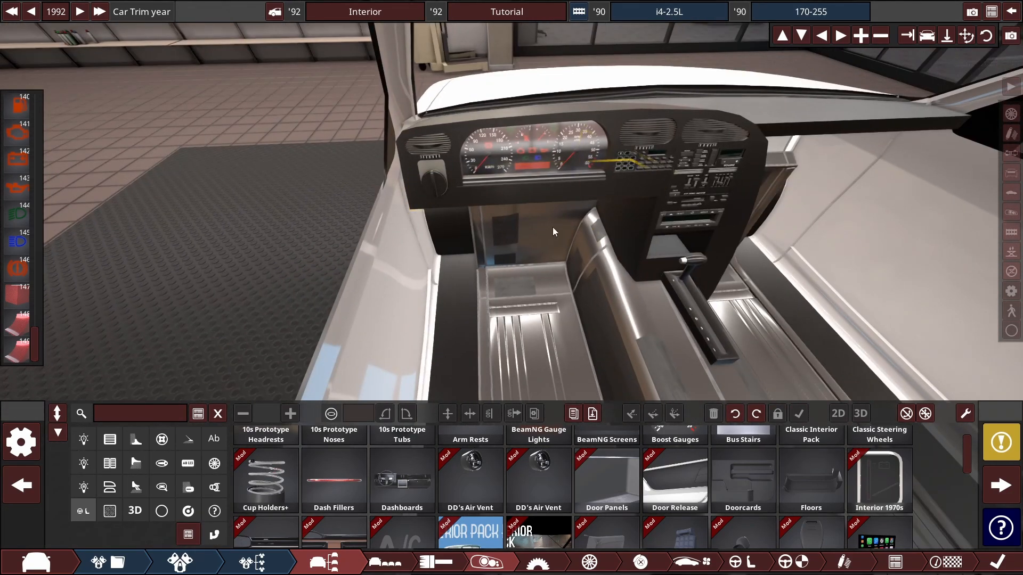
key("d")
key("w")
key("d")
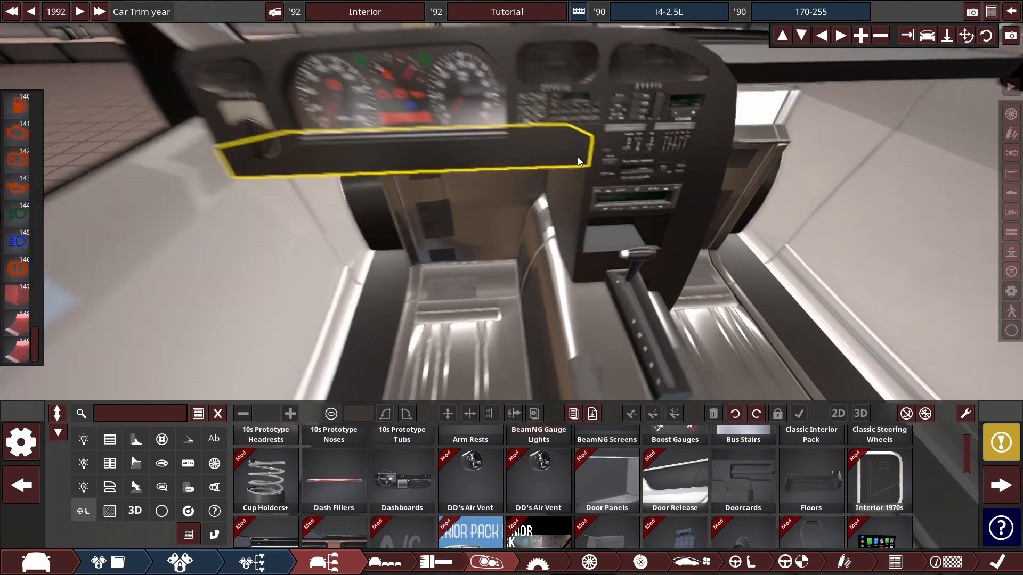
Step: Place the Column 3 steering column from the Steering Wheels fixtures near the driver's side of the dashboard
left_click_drag(578, 157, 573, 195)
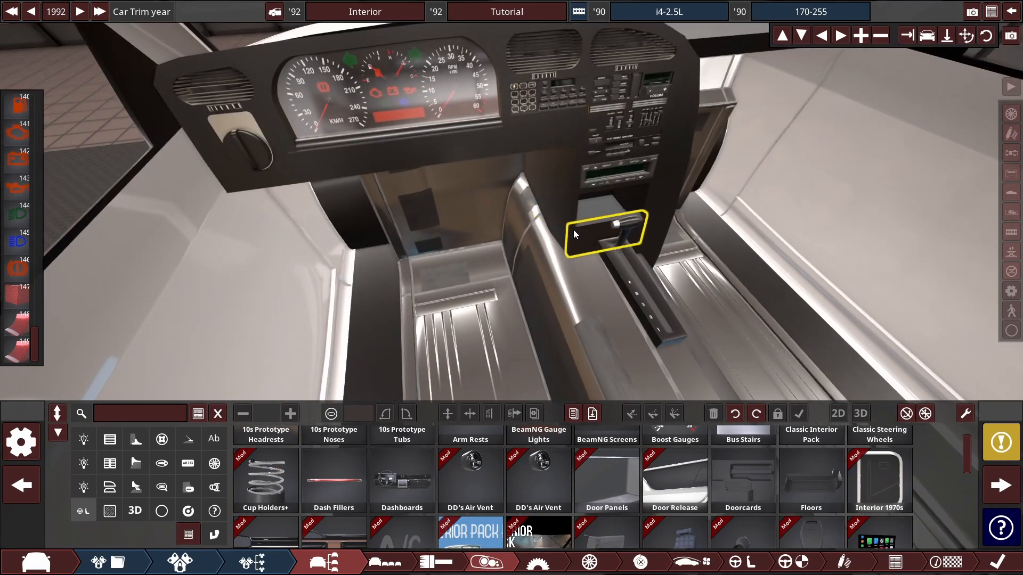
left_click_drag(604, 284, 558, 310)
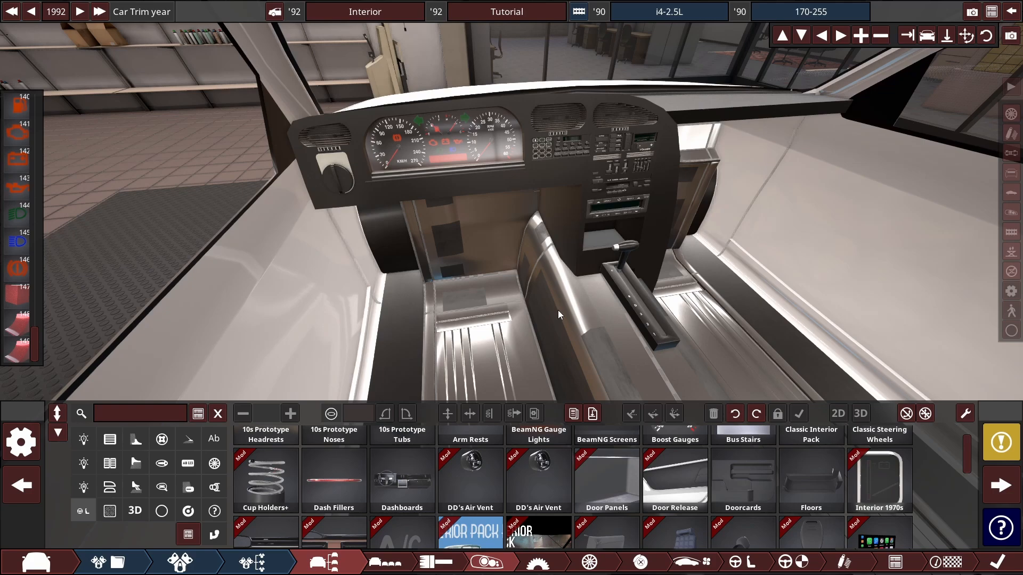
mouse_move(558, 310)
left_mouse_down()
mouse_move(561, 285)
mouse_move(542, 245)
mouse_move(562, 315)
left_mouse_up()
scroll(562, 314, "up", 3)
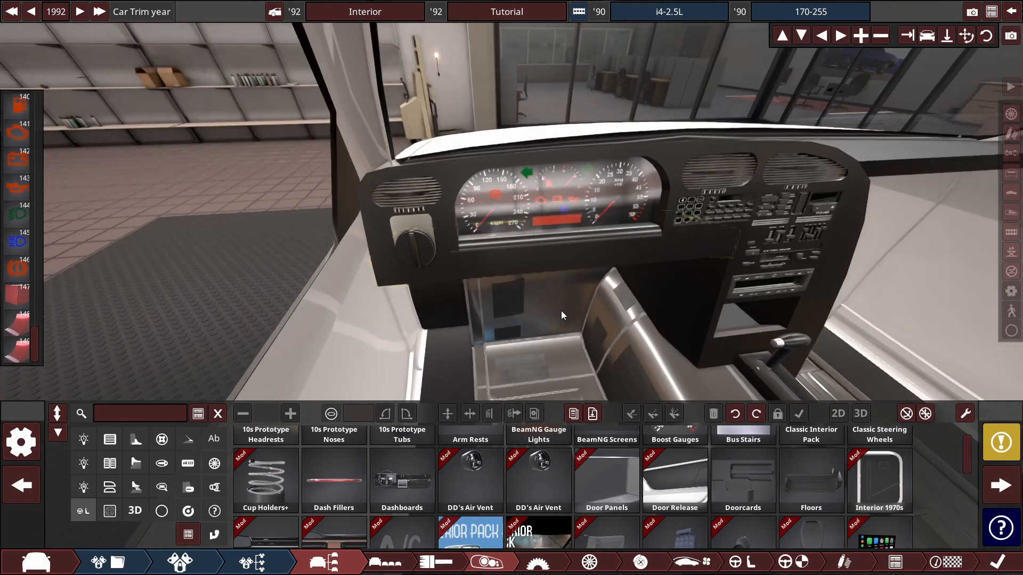
scroll(693, 469, "down", 5)
mouse_move(542, 446)
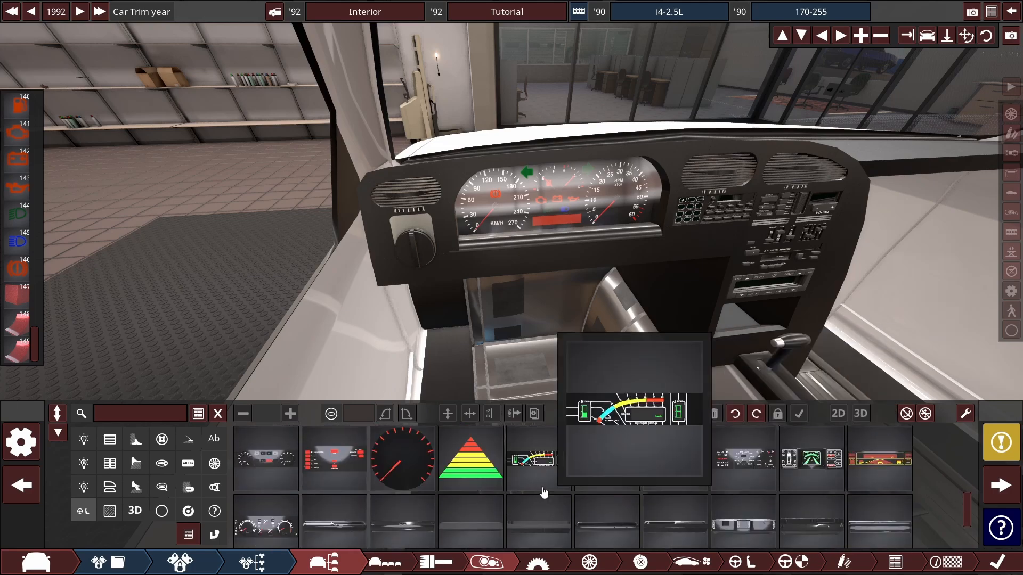
scroll(268, 477, "down", 2)
mouse_move(268, 477)
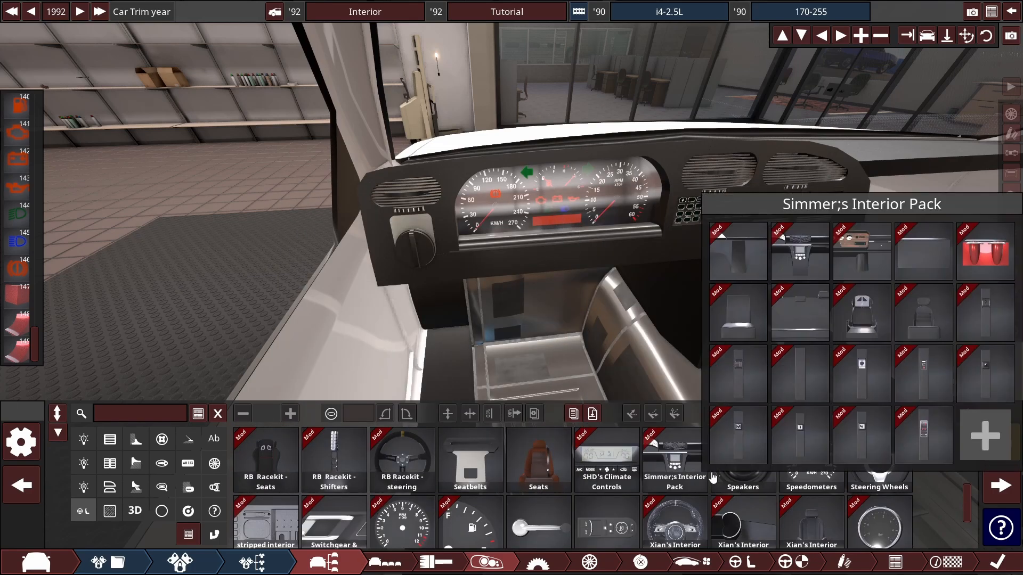
scroll(745, 468, "down", 1)
left_click(883, 436)
left_click_drag(534, 462, 550, 290)
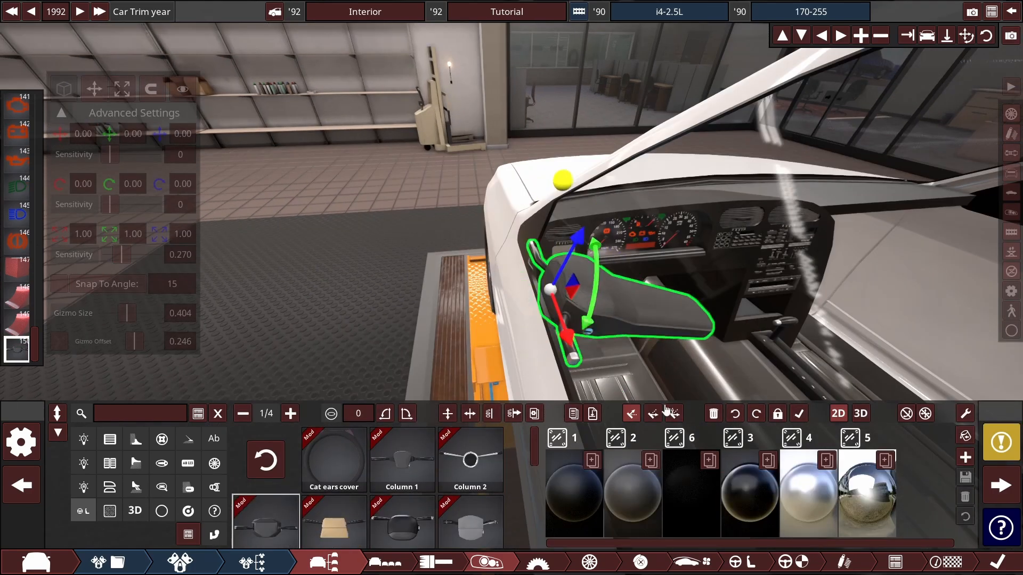
Step: Switch the steering column to 3D placement and move it in front of the dashboard below the instrument cluster
left_click(859, 414)
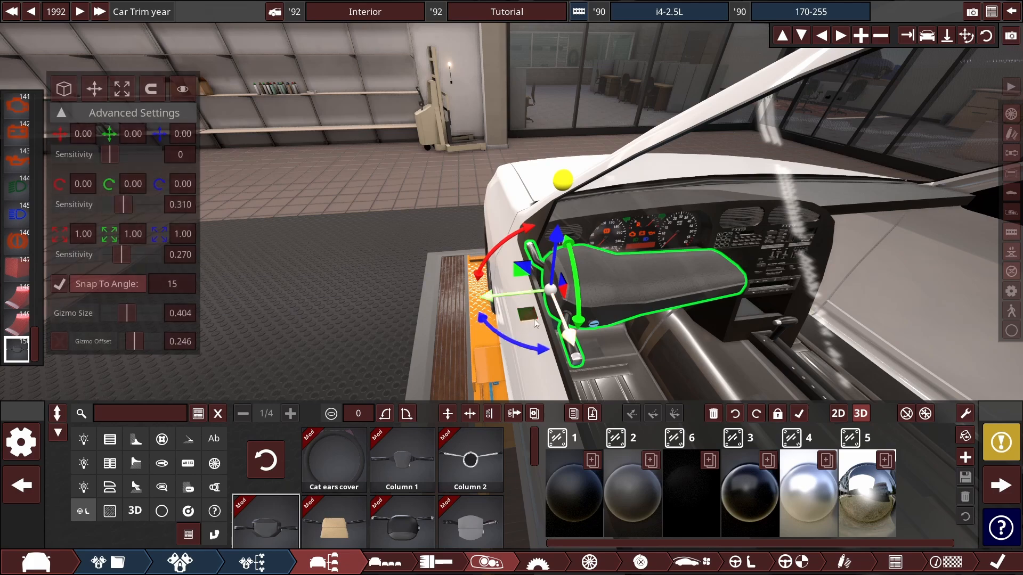
left_click_drag(610, 286, 719, 283)
left_click_drag(499, 275, 716, 267)
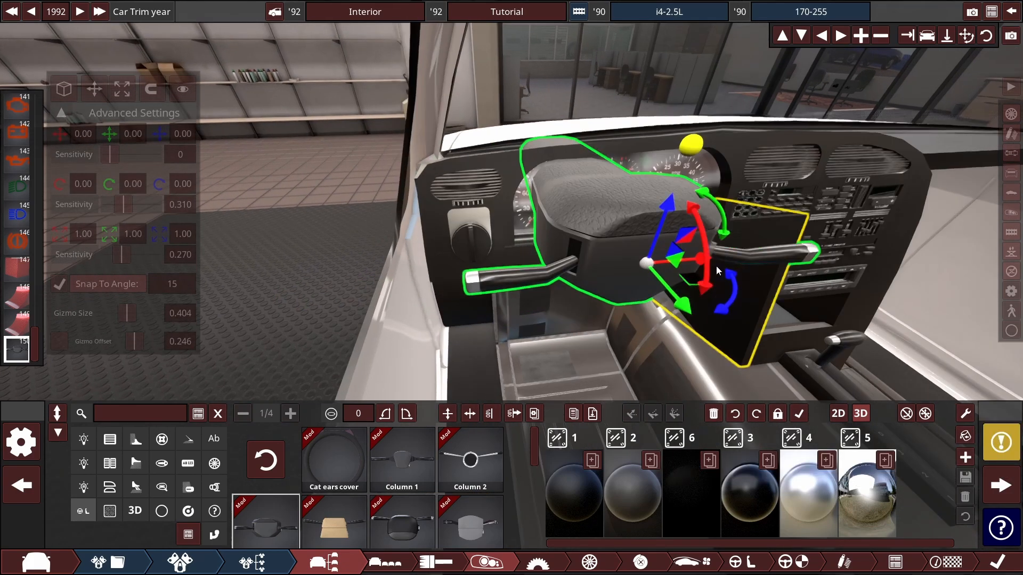
left_click_drag(675, 307, 674, 463)
left_click_drag(493, 322, 823, 314)
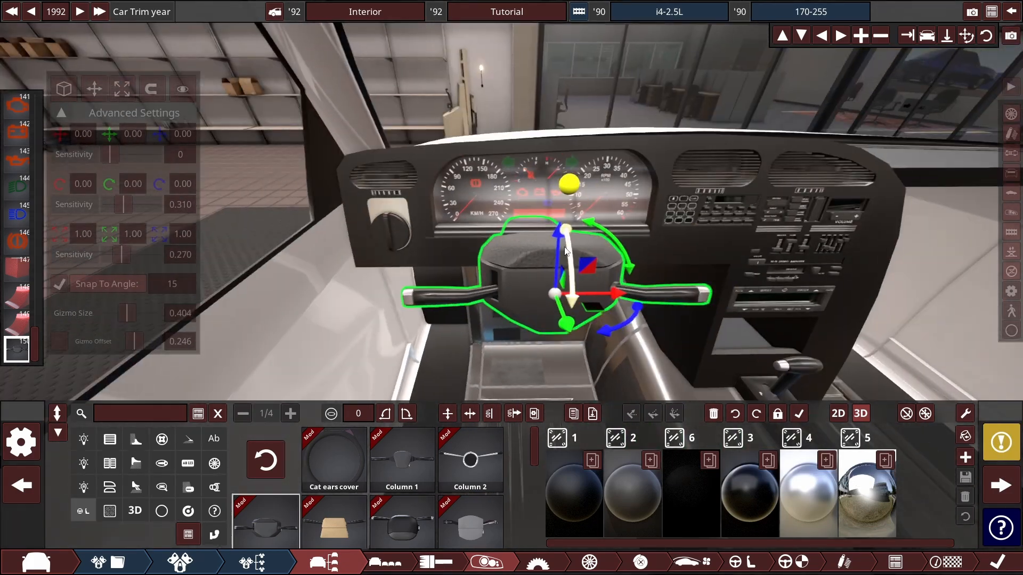
Step: Compare the alternative column designs and change the placed steering column to Column 5
left_click(502, 245)
left_click(514, 282)
scroll(436, 452, "down", 3)
scroll(436, 451, "up", 3)
left_click(349, 525)
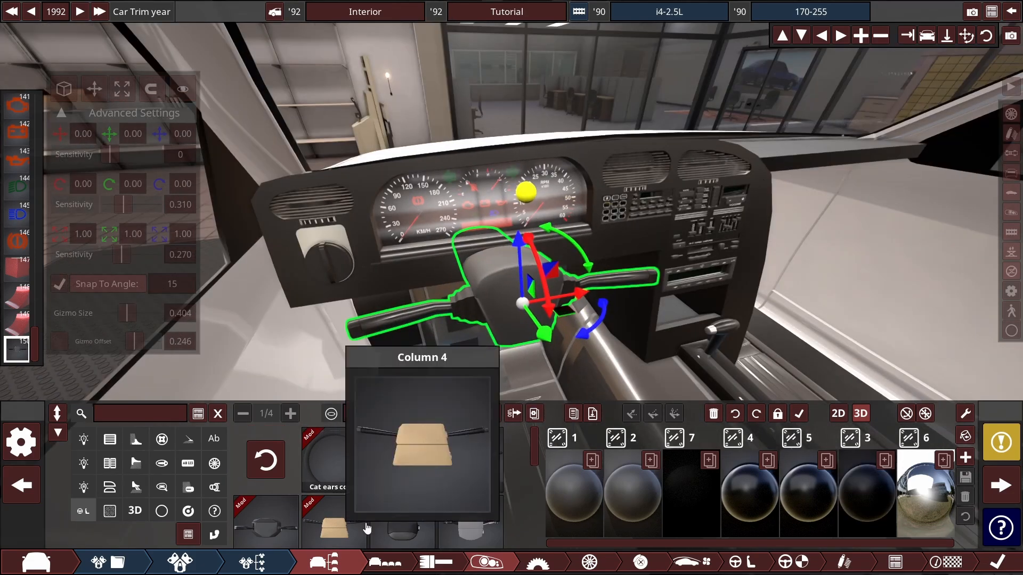
left_click(402, 520)
scroll(326, 465, "down", 4)
left_click(326, 466)
scroll(341, 466, "up", 2)
left_click(484, 472)
left_click(408, 466)
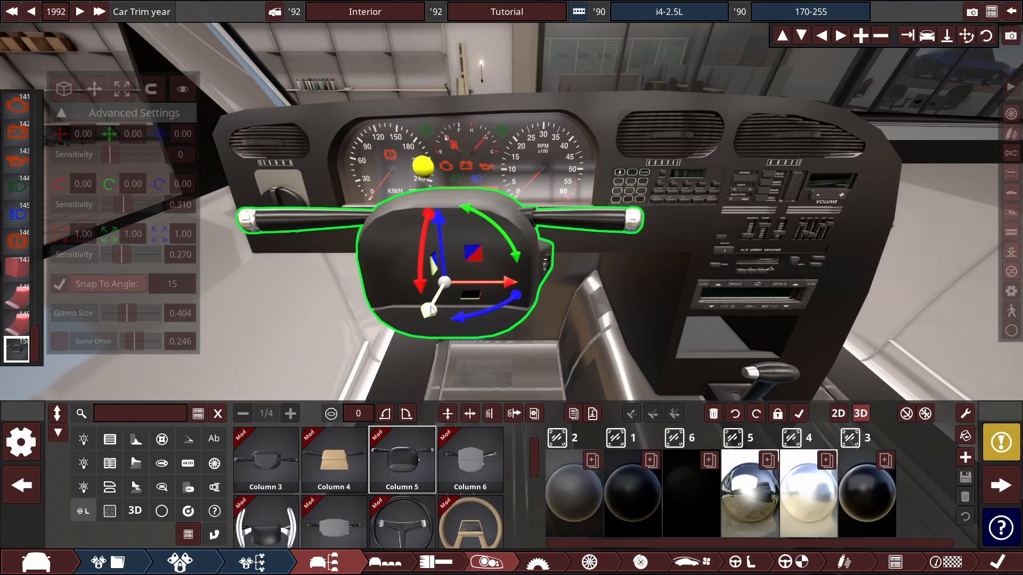
Step: Add a leather-textured four-spoke steering wheel in 3D and align it on the column in front of the instrument cluster
left_click_drag(714, 349, 780, 408)
scroll(411, 459, "down", 4)
left_click(411, 460)
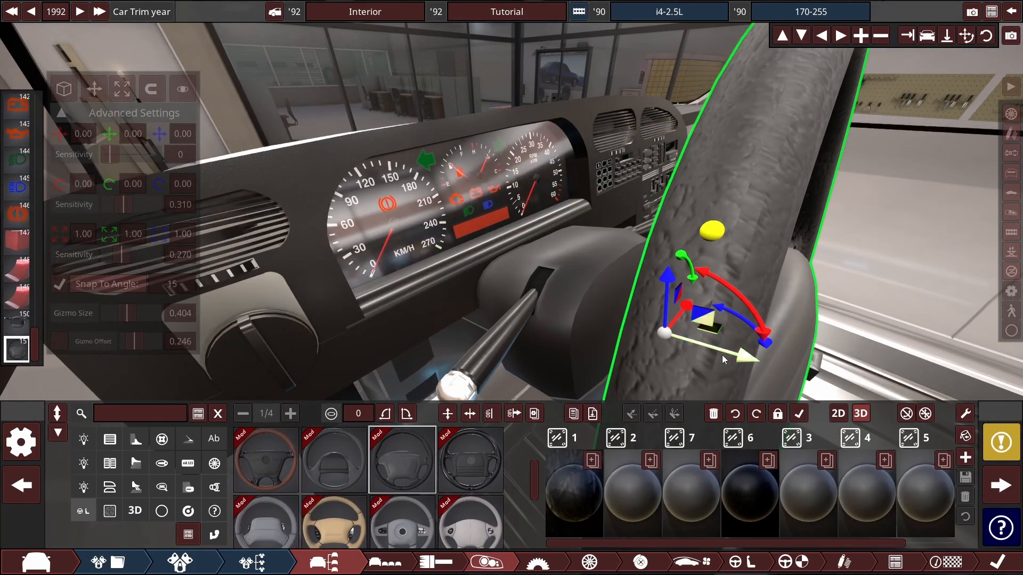
left_click(659, 80)
left_click_drag(579, 258, 560, 215)
left_click(459, 222)
left_click(564, 104)
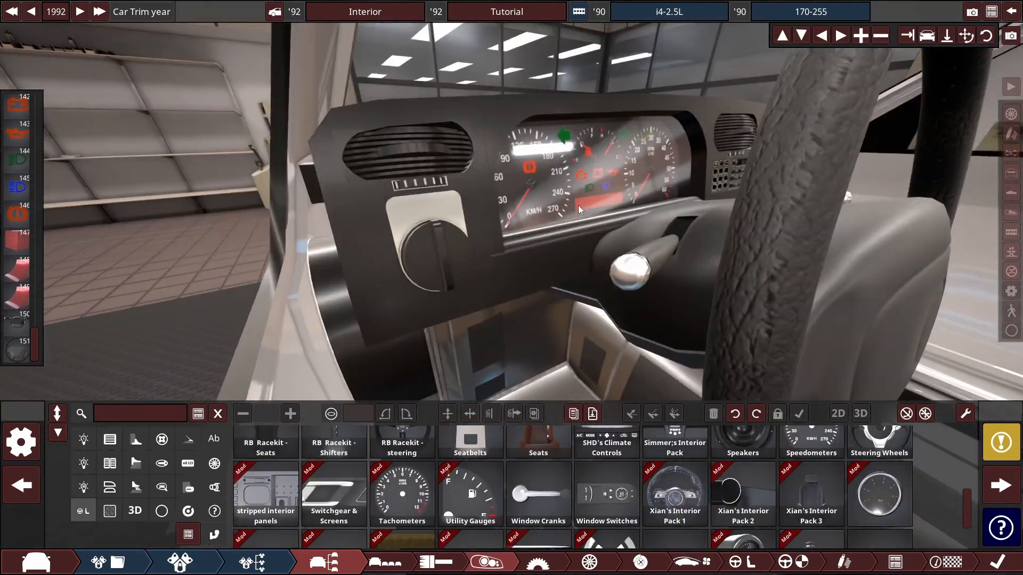
left_click(375, 269)
left_click_drag(371, 267, 366, 268)
left_click(454, 100)
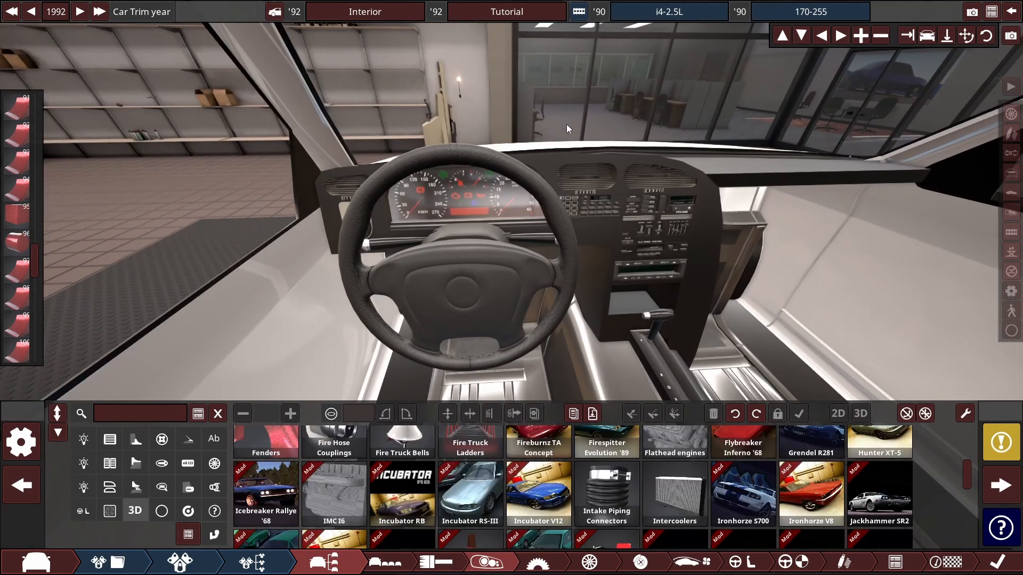
Step: Try the 90sGermanTripB panel and neighbouring designs as an alternative trip computer beneath the middle air vent
left_click(520, 221)
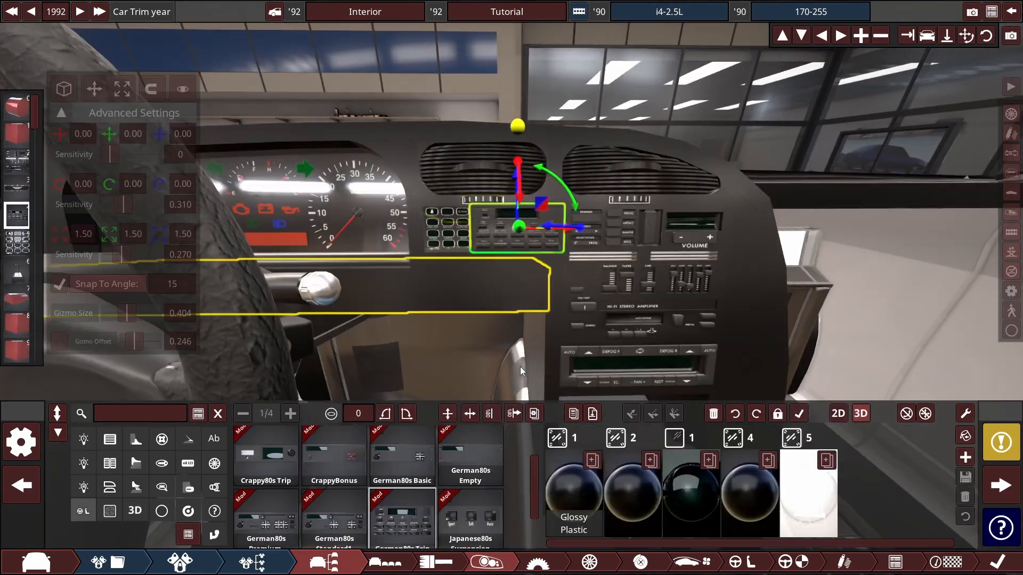
scroll(497, 479, "up", 5)
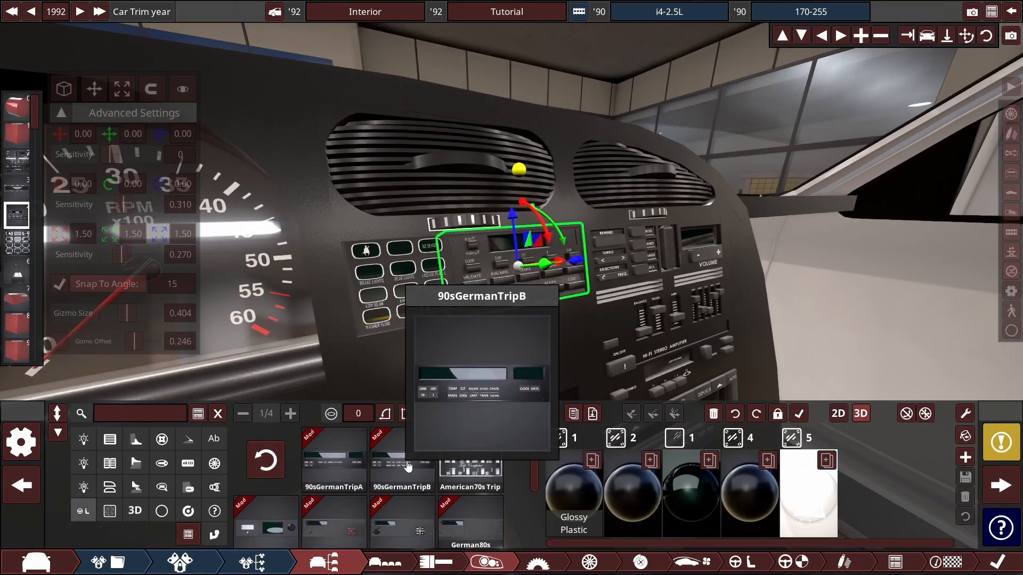
left_click_drag(479, 331, 554, 298)
scroll(447, 494, "down", 3)
scroll(446, 493, "up", 3)
left_click(407, 464)
scroll(418, 495, "down", 3)
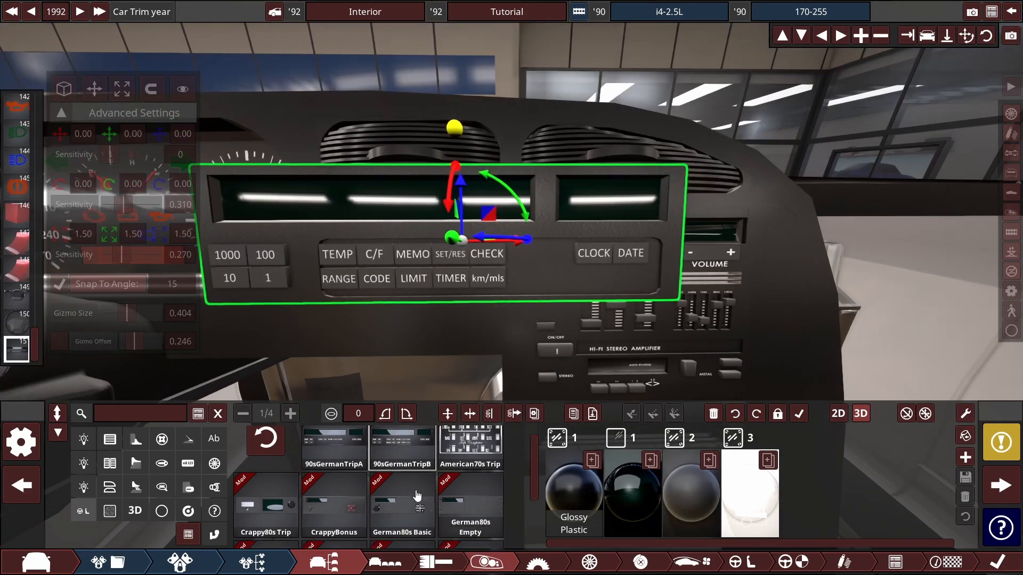
left_click(407, 506)
left_click_drag(480, 298, 591, 256)
scroll(341, 506, "down", 3)
scroll(301, 513, "up", 3)
left_click(405, 346)
Step: Compare radio and display fixtures, then add a BavariaClock1 unit in 3D beside the dashboard
left_click(639, 298)
scroll(457, 479, "down", 3)
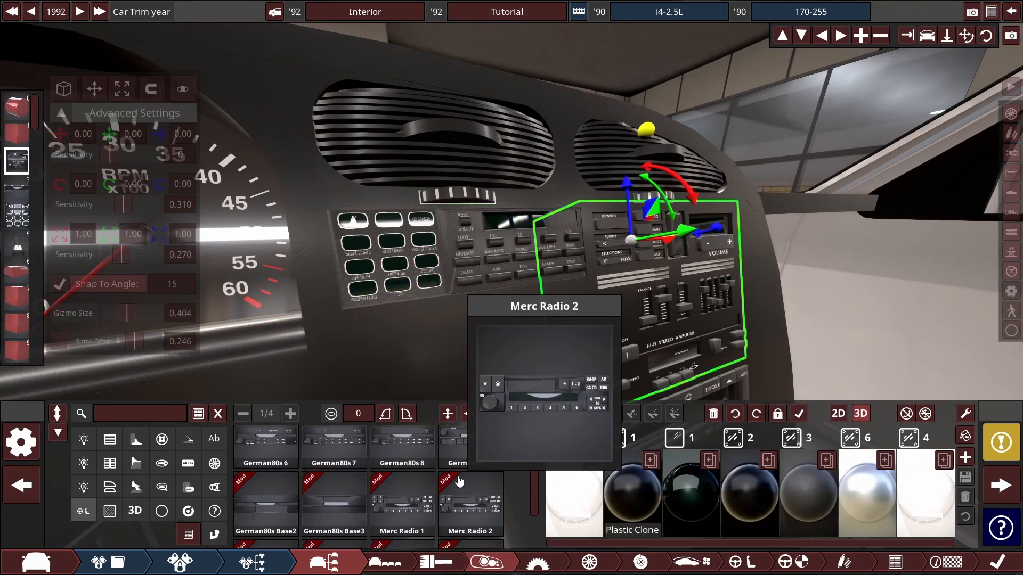
scroll(405, 477, "up", 5)
left_click(506, 346)
scroll(617, 480, "up", 2)
left_click(464, 478)
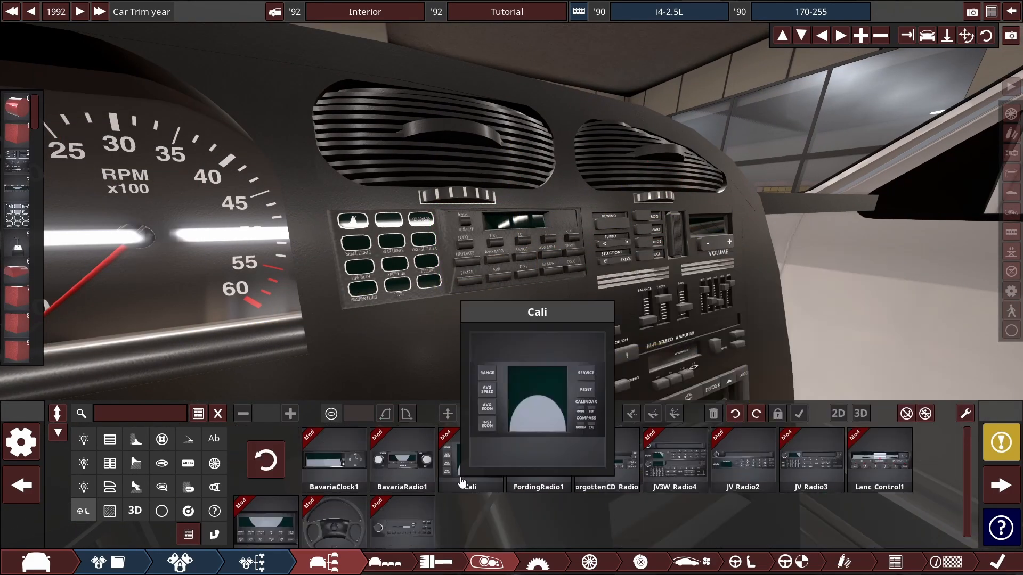
scroll(412, 291, "down", 10)
left_click_drag(334, 460, 719, 152)
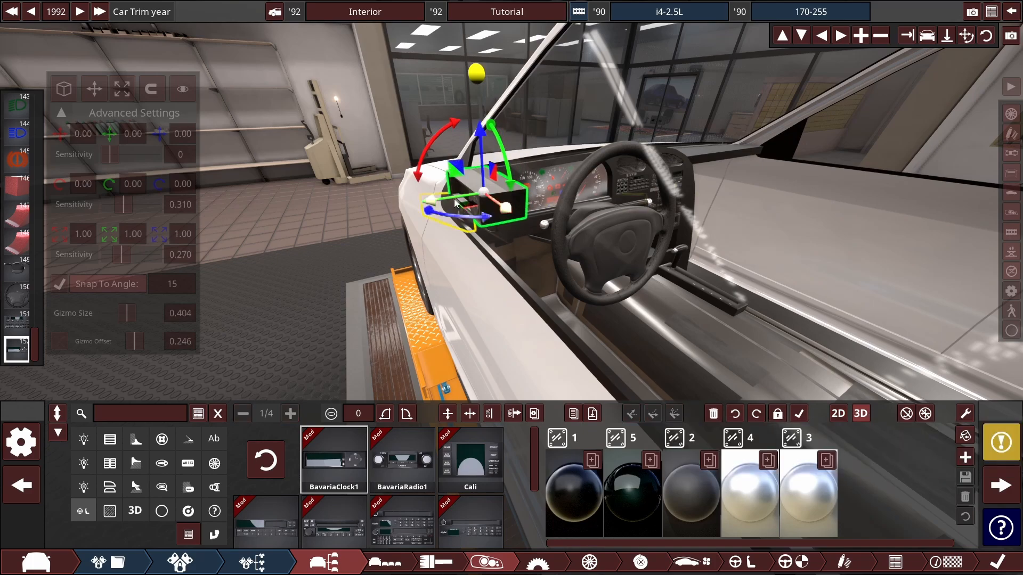
scroll(631, 84, "up", 10)
left_click_drag(655, 140, 276, 299)
Step: Shorten the dashboard's lower trim cube to a scale of 2.52, 1.00, 0.23 to open a gap beside the centre console
scroll(537, 267, "up", 5)
left_click(590, 264)
left_click(122, 89)
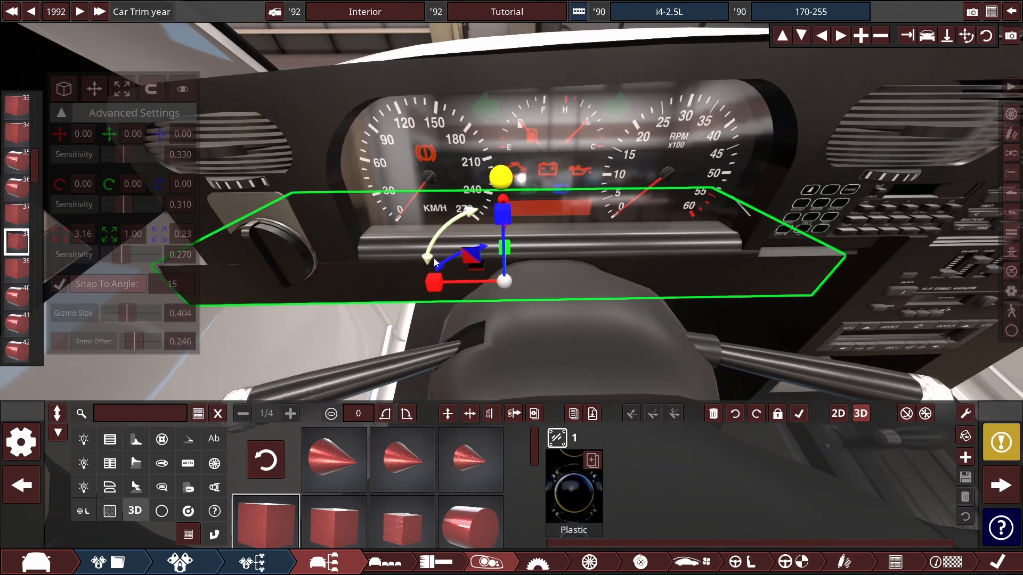
left_click(153, 93)
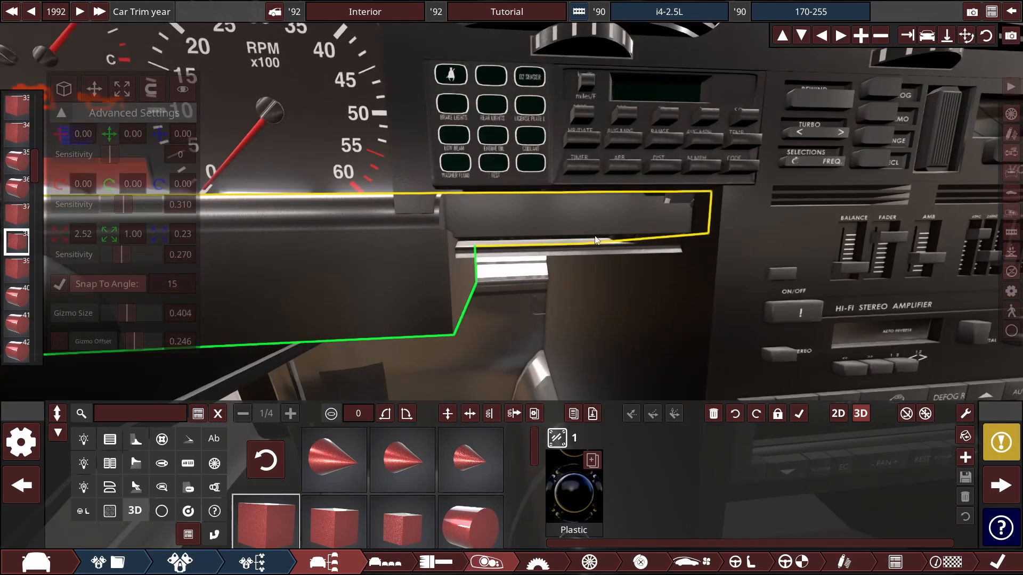
Step: Scale the BavariaClock1 unit uniformly to 0.81 and fit it beneath the trip computer and warning-light panel
scroll(597, 230, "up", 2)
scroll(597, 231, "down", 3)
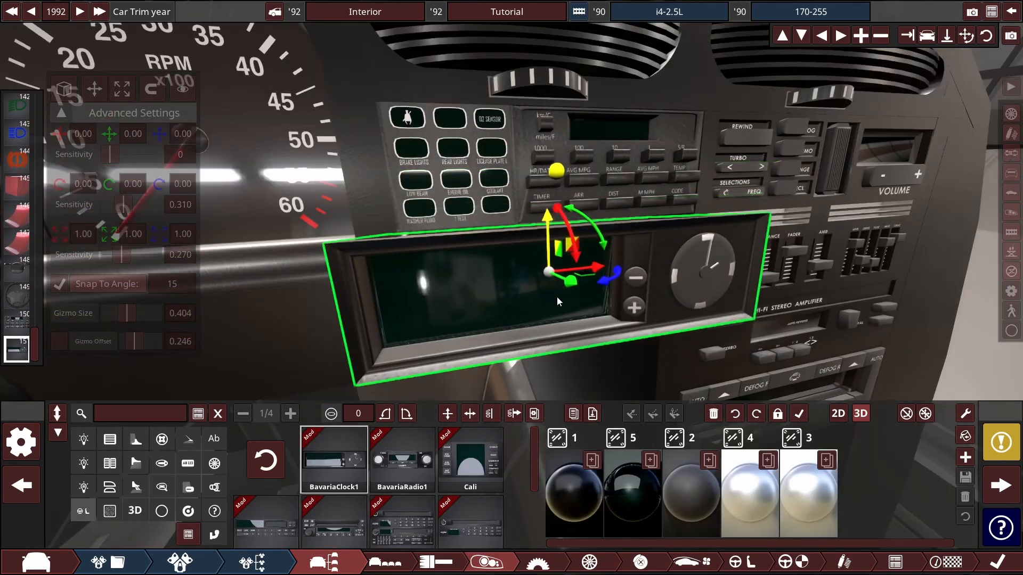
left_click_drag(447, 238, 410, 229)
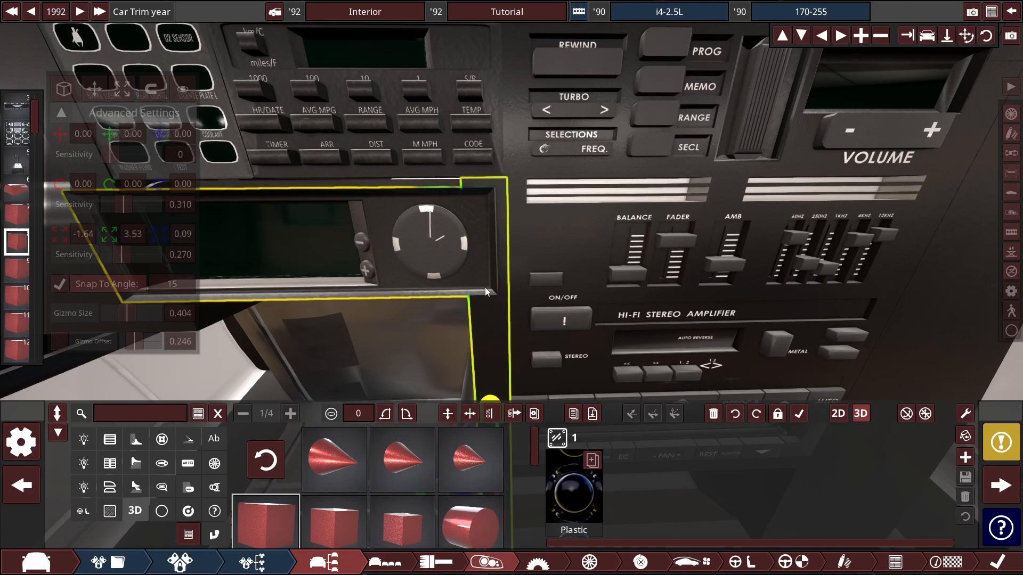
scroll(485, 287, "down", 3)
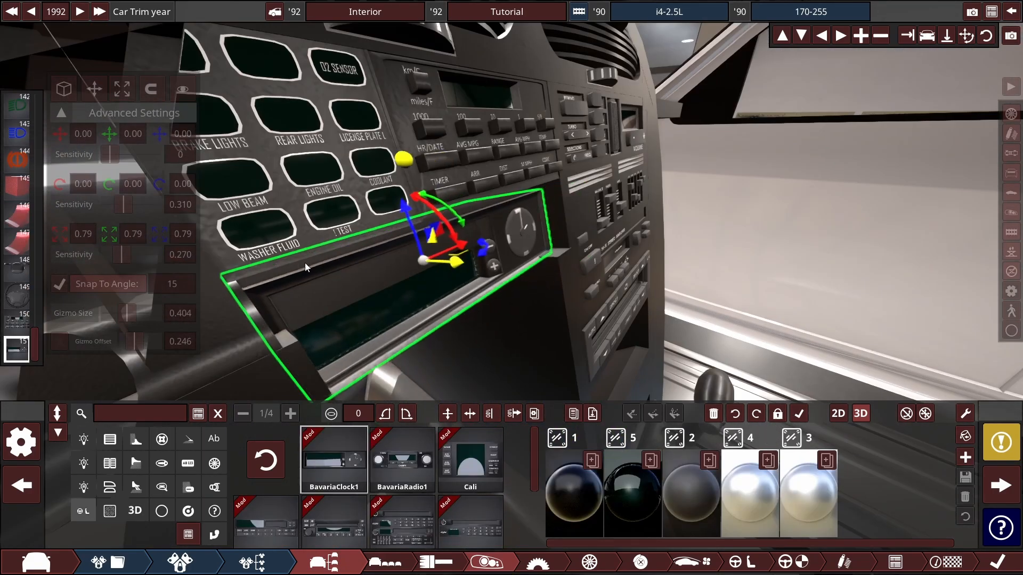
left_click_drag(403, 204, 397, 189)
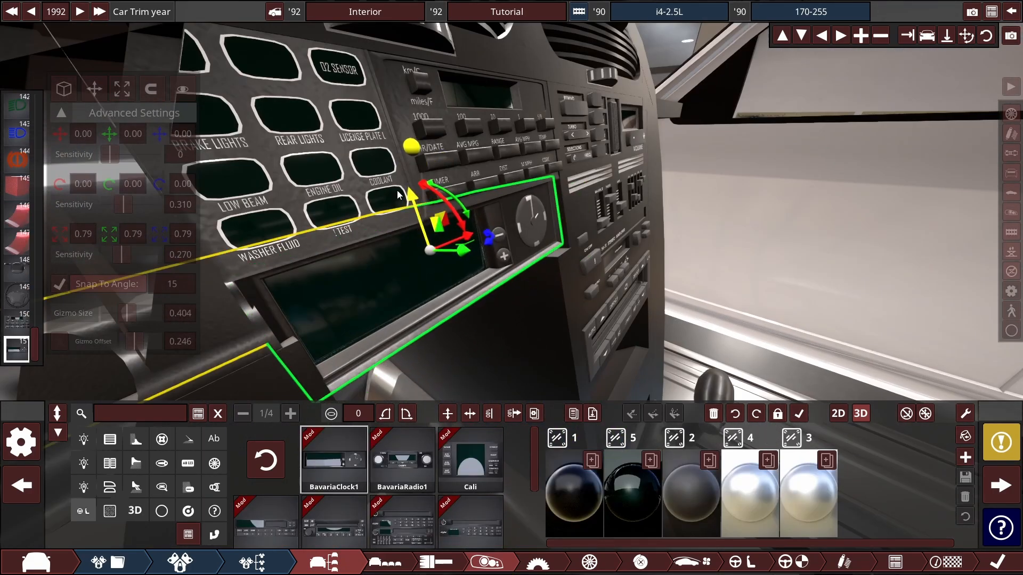
left_click_drag(466, 249, 600, 154)
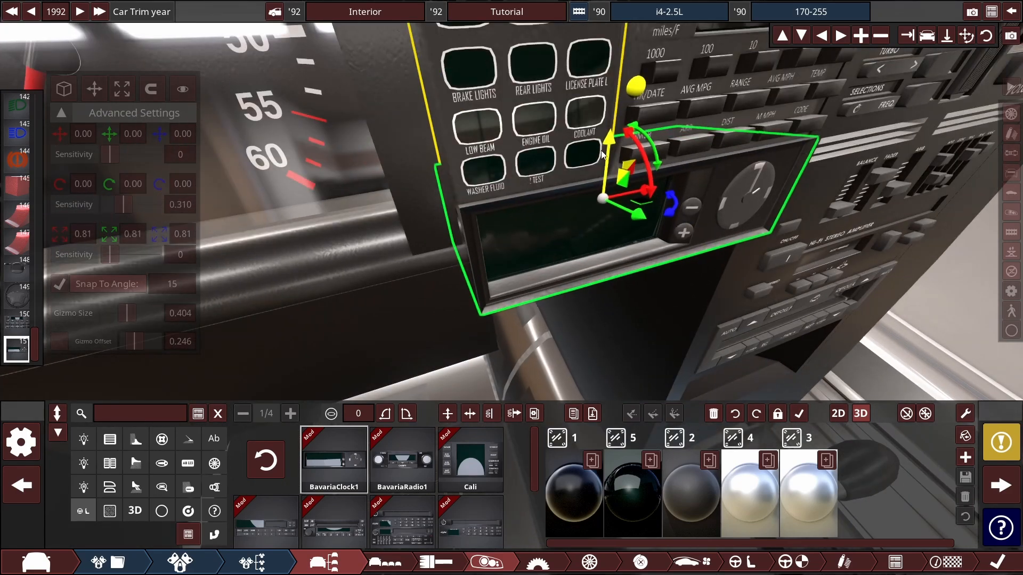
left_click_drag(633, 214, 623, 213)
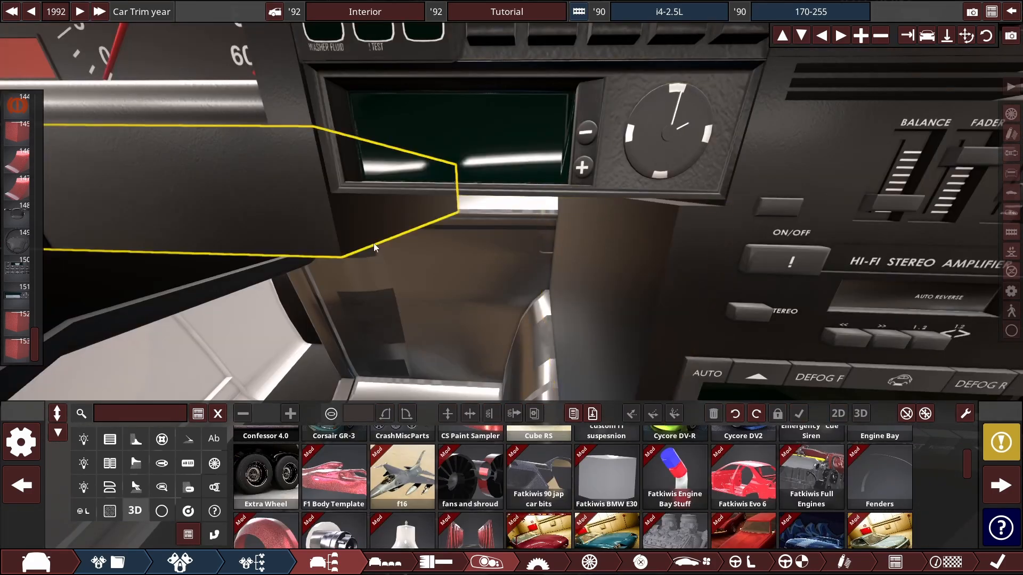
Step: Add a curved corner piece scaled to 0.10, 1.00, -0.10 where the lower dashboard meets the centre console
left_click(418, 184)
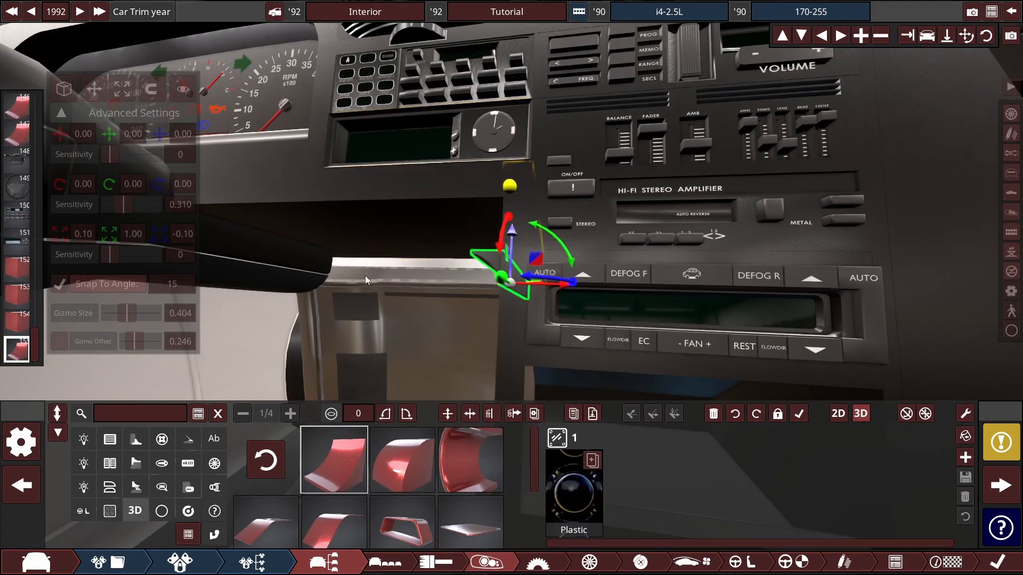
left_click_drag(322, 293, 399, 235)
left_click_drag(431, 266, 450, 298)
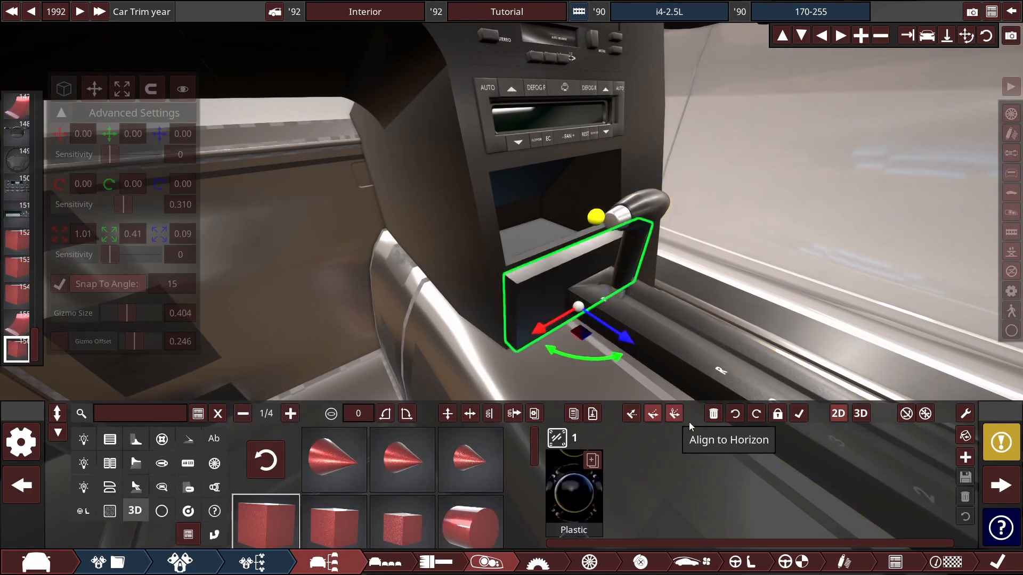
Step: Scale the tunnel cube beside the shifter to 0.44, 1.57, 0.47 and mirror it to the shifter's other side
left_click(124, 85)
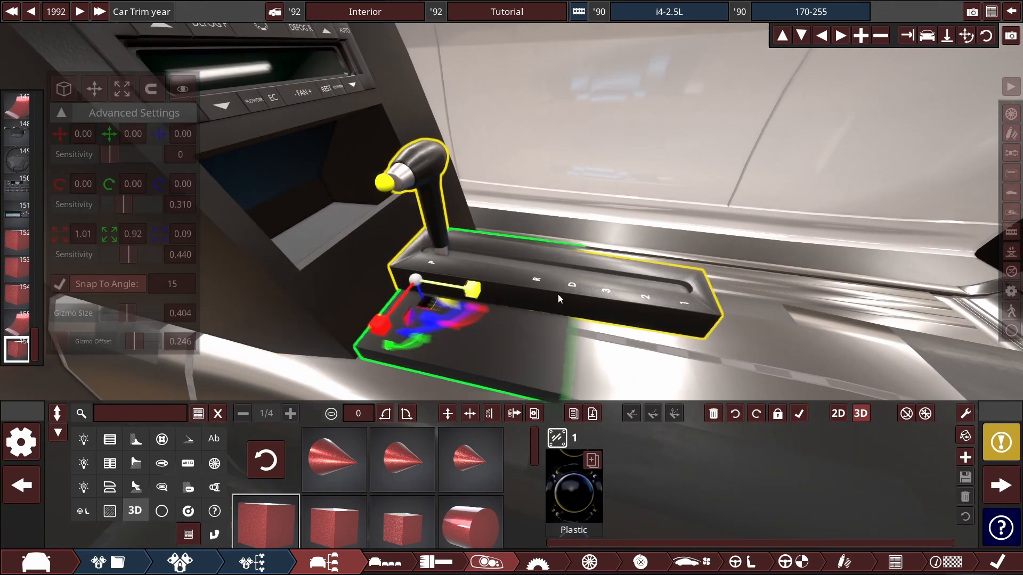
left_click_drag(558, 294, 637, 301)
mouse_move(429, 319)
left_mouse_down()
mouse_move(442, 343)
mouse_move(444, 322)
left_mouse_up()
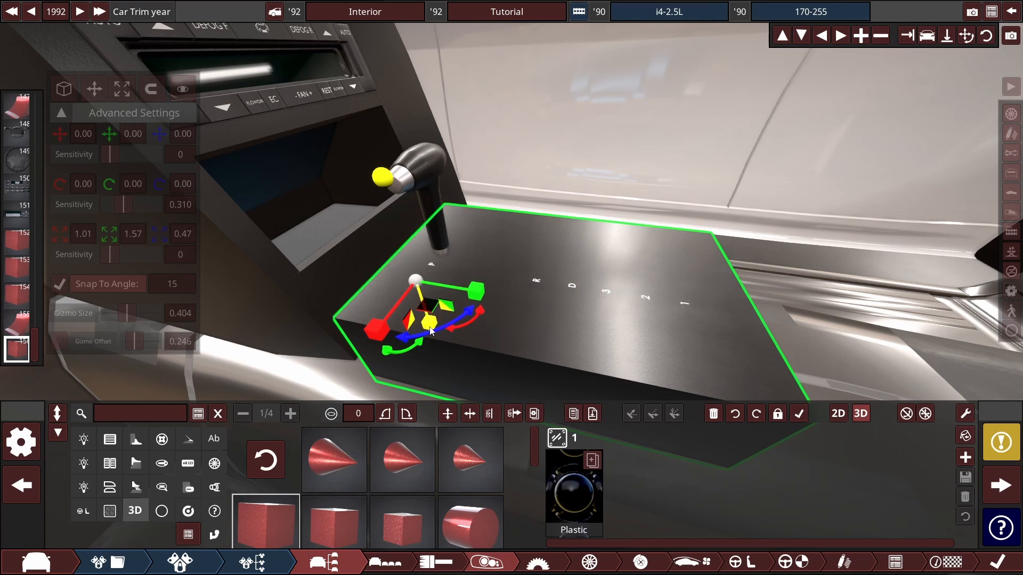
left_click_drag(377, 329, 884, 128)
left_click_drag(407, 295, 288, 372)
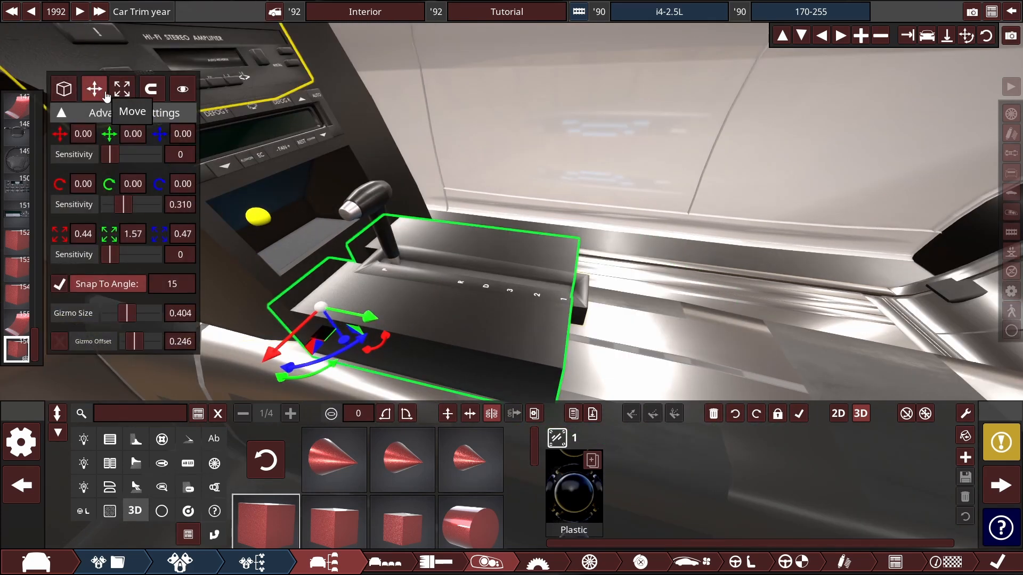
Step: Scale the curved panel on the passenger side of the centre console to 1.32, 3.53, 0.59
left_click_drag(615, 366, 610, 365)
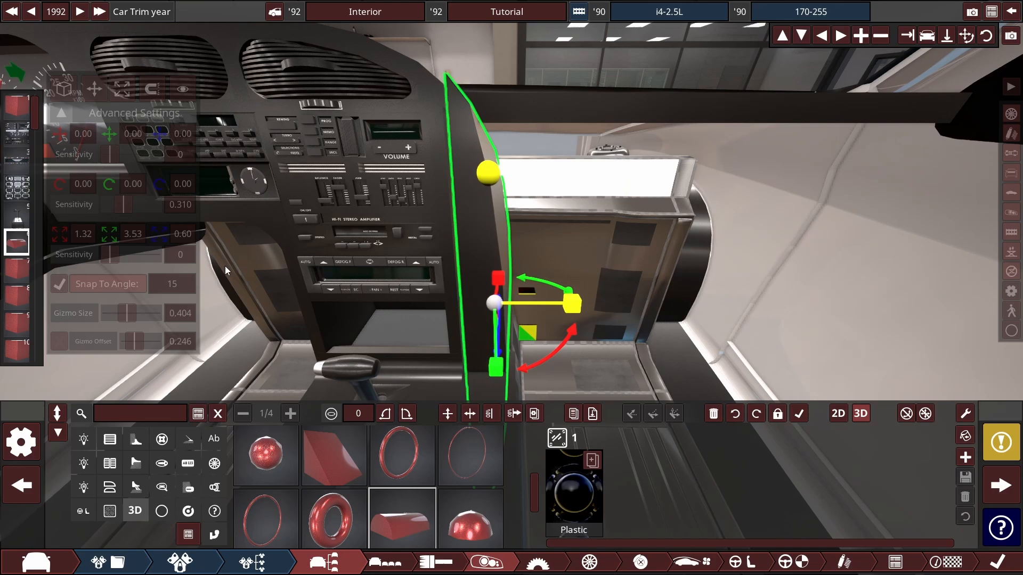
left_click_drag(224, 267, 222, 267)
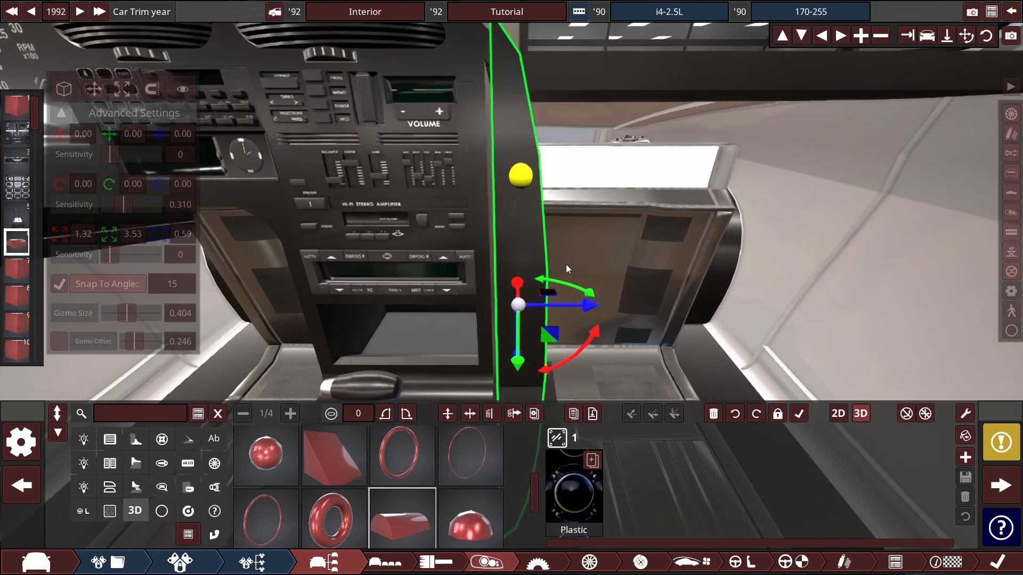
Step: Duplicate the small cube at the console's upper passenger corner and fit the -0.21, 3.53, 0.09 copy against the console side
scroll(516, 265, "up", 3)
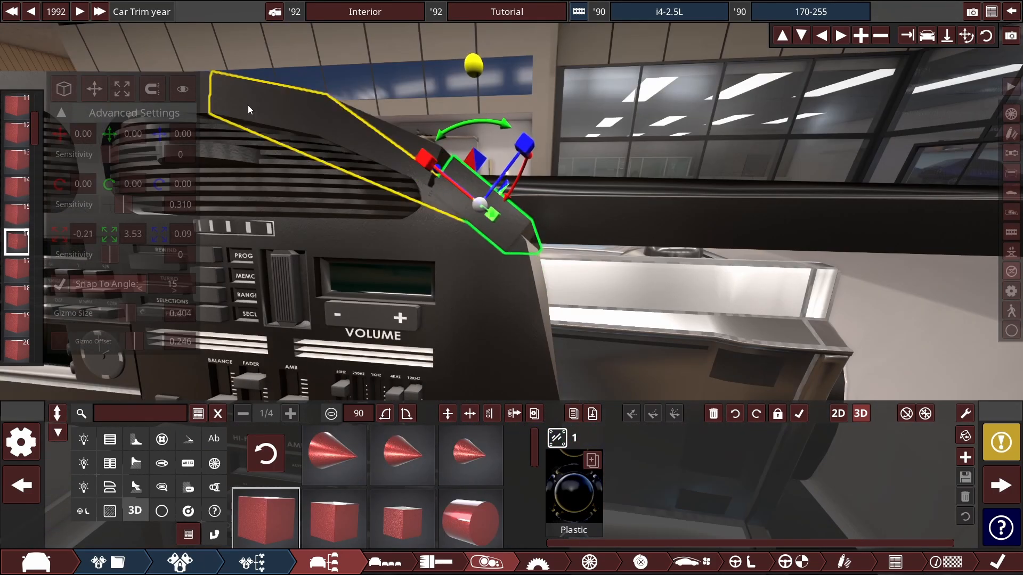
key("space")
left_click_drag(248, 110, 414, 202)
left_click_drag(470, 154, 521, 170)
mouse_move(469, 237)
left_mouse_down()
mouse_move(485, 276)
mouse_move(564, 78)
mouse_move(178, 150)
left_mouse_up()
left_click_drag(445, 224, 351, 216)
mouse_move(362, 208)
left_mouse_down()
mouse_move(468, 176)
mouse_move(496, 190)
left_mouse_up()
left_click_drag(548, 163, 565, 181)
mouse_move(508, 219)
left_mouse_down()
mouse_move(483, 278)
mouse_move(514, 193)
left_mouse_up()
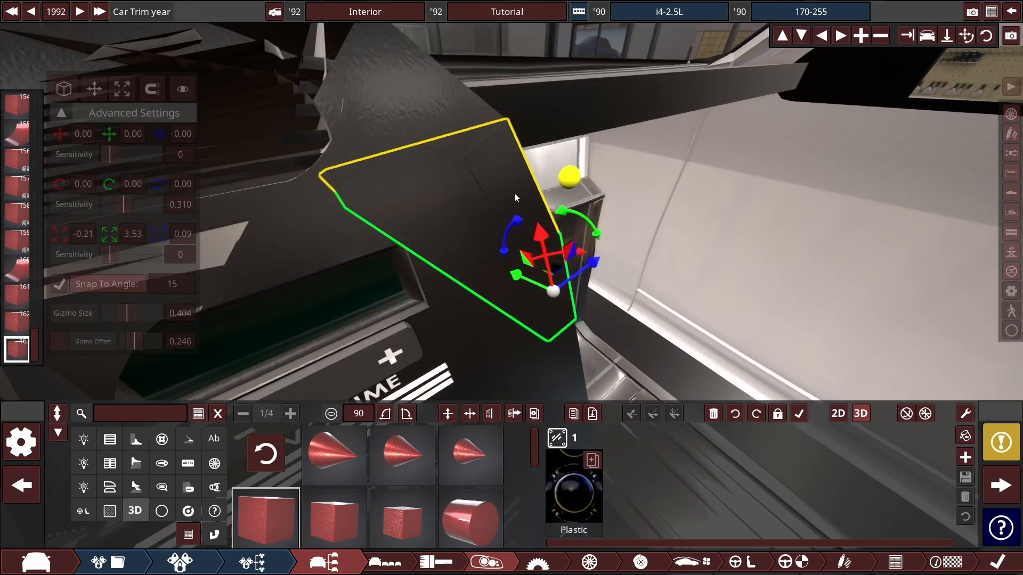
left_click(514, 195)
left_click(518, 275)
left_click_drag(518, 277, 523, 308)
Step: Set the length scale of the curved panel on the console's passenger side to 3.48 and adjust its width and position
left_click(671, 187)
left_click(493, 298)
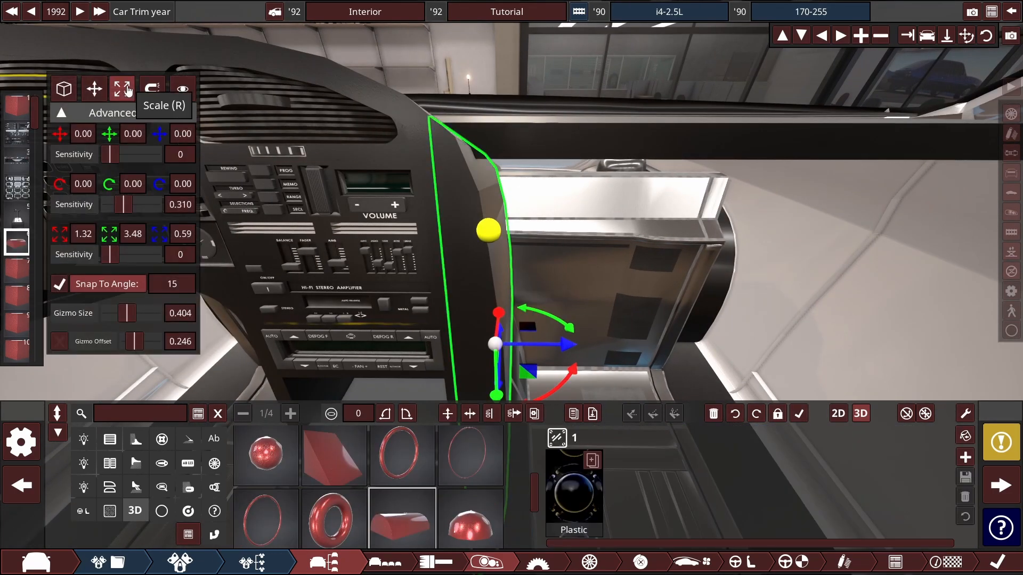
left_click(122, 87)
left_click_drag(570, 342, 574, 343)
left_click(581, 319)
scroll(484, 202, "up", 3)
left_click_drag(575, 309, 511, 299)
left_click(482, 208)
left_click(458, 314)
left_click(458, 313)
scroll(533, 257, "down", 3)
Step: Scale the tunnel cube on the passenger side of the shifter to -0.44, 1.80, 0.47 and align it with the console
left_click(122, 88)
left_click(586, 298)
scroll(533, 257, "down", 5)
left_click(506, 309)
left_click(113, 95)
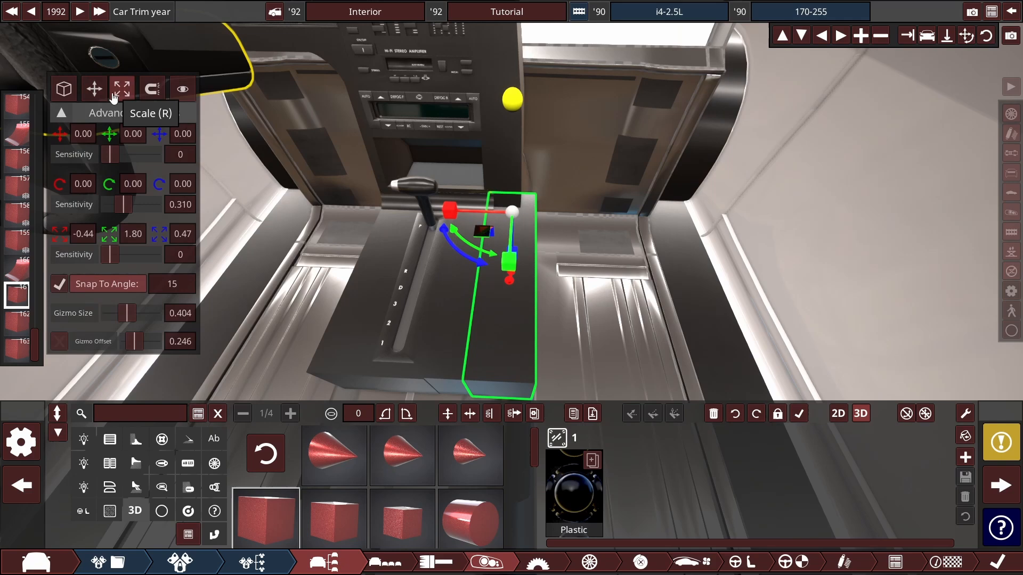
left_click(95, 89)
left_click_drag(341, 223, 373, 197)
left_click_drag(447, 187, 436, 187)
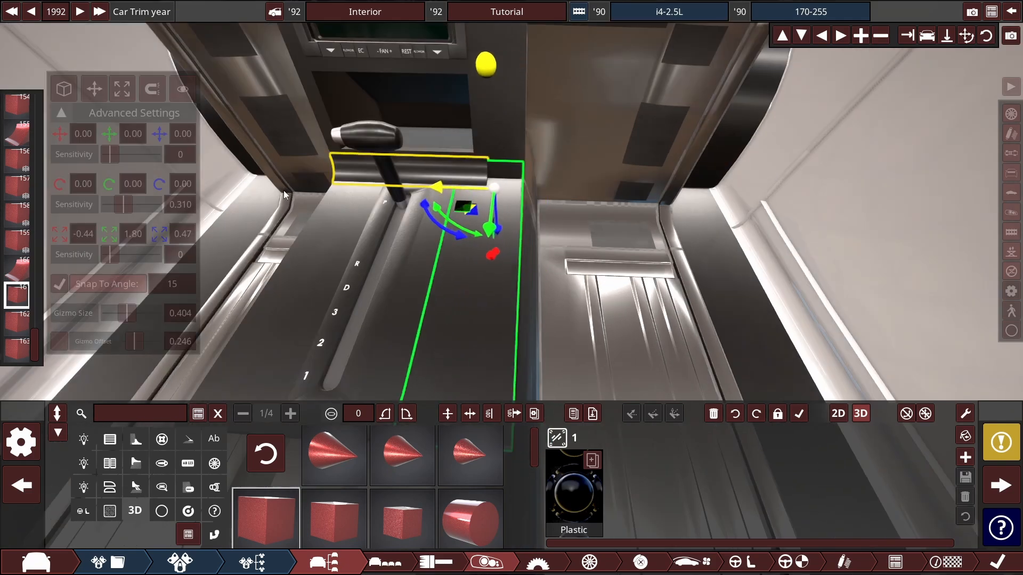
left_click_drag(533, 229, 330, 192)
left_click_drag(399, 223, 407, 225)
left_click_drag(330, 202, 354, 228)
left_click(479, 213)
left_click(450, 244)
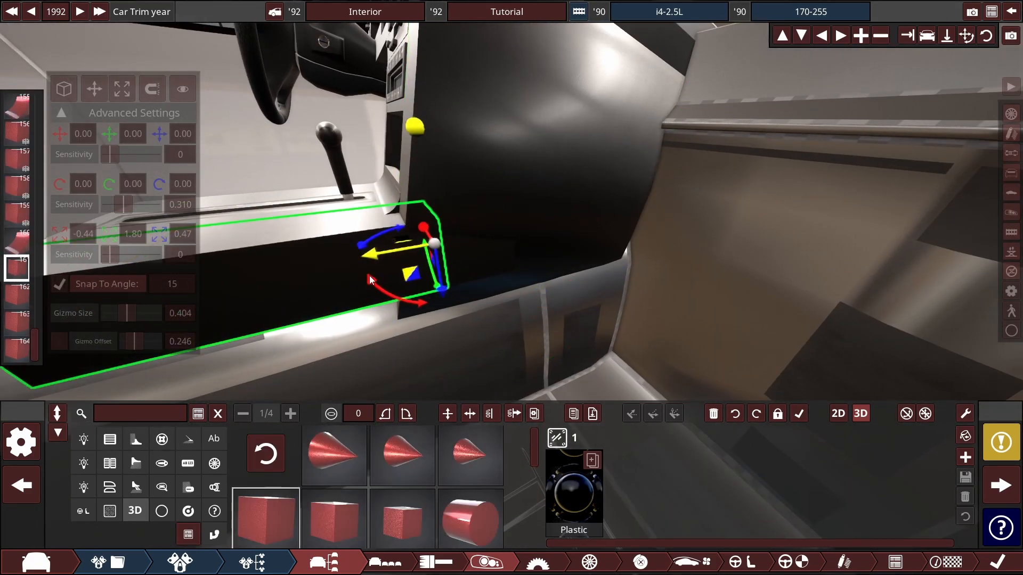
Step: Duplicate the passenger-side tunnel cube and fit the resized copy beneath the curved panel at the console's base
mouse_move(434, 241)
left_mouse_down()
mouse_move(549, 227)
mouse_move(563, 246)
left_mouse_up()
scroll(515, 250, "up", 3)
mouse_move(578, 290)
left_mouse_down()
mouse_move(596, 274)
mouse_move(580, 350)
left_mouse_up()
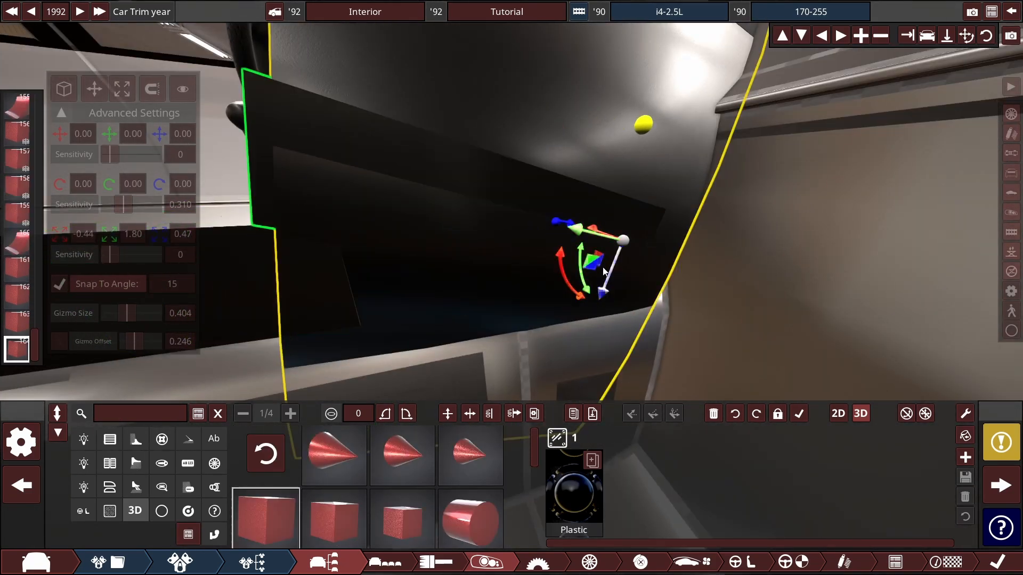
left_click_drag(570, 300, 762, 349)
mouse_move(746, 330)
left_mouse_down()
mouse_move(395, 294)
mouse_move(514, 294)
left_mouse_up()
left_click(436, 297, "ctrl")
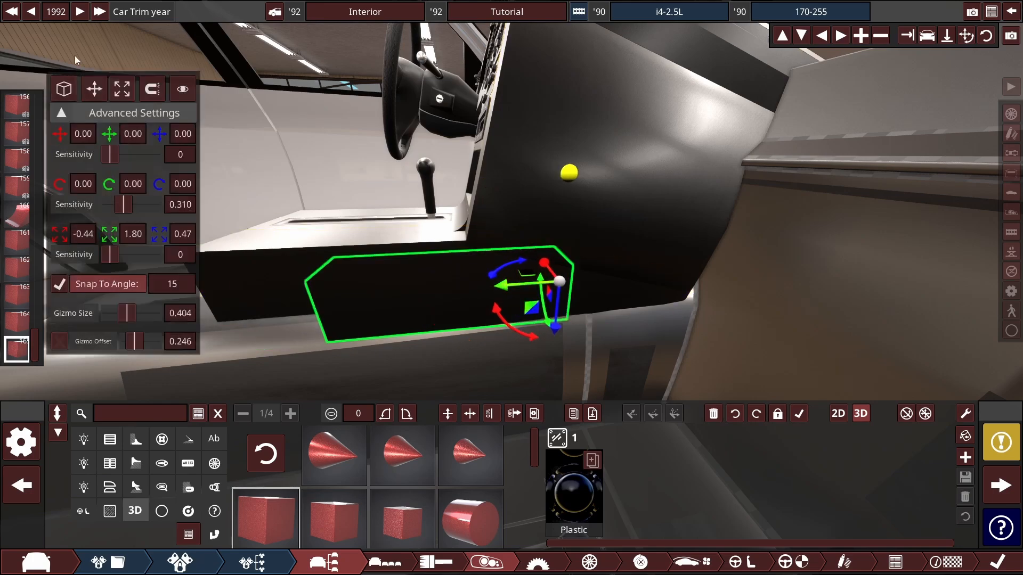
left_click(122, 88)
left_click_drag(383, 214, 522, 234)
left_click_drag(676, 288, 578, 297)
left_click_drag(554, 240, 653, 228)
Step: Fit the thin vertical cube along the passenger edge of the console face, scaled to 2.17, 3.53, 0.09
left_click(485, 177)
scroll(692, 237, "up", 5)
left_click(514, 327)
left_click_drag(527, 334, 557, 346)
left_click_drag(571, 350, 496, 385)
key("space")
scroll(569, 283, "down", 4)
left_click_drag(552, 340, 551, 361)
left_click(570, 277)
left_click(487, 261)
key("space")
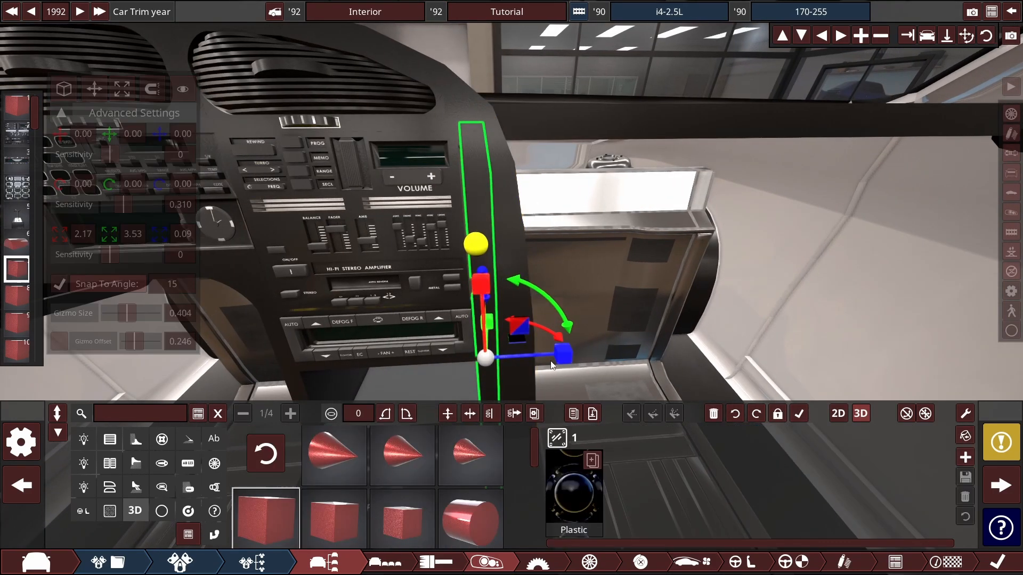
scroll(565, 267, "down", 4)
left_click(584, 124)
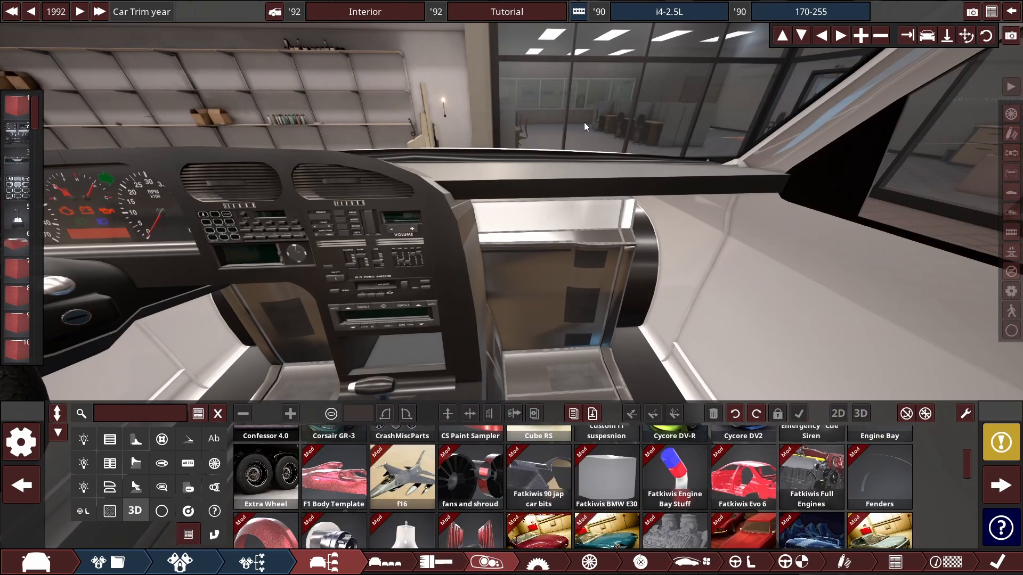
Step: Scale the curved panel on the console's passenger side to 1.32, 3.39, 0.49
scroll(452, 256, "up", 6)
left_click(425, 318)
left_click_drag(424, 251, 501, 255)
left_click_drag(564, 328, 582, 324)
scroll(582, 321, "down", 4)
left_click(581, 322)
left_click(426, 255)
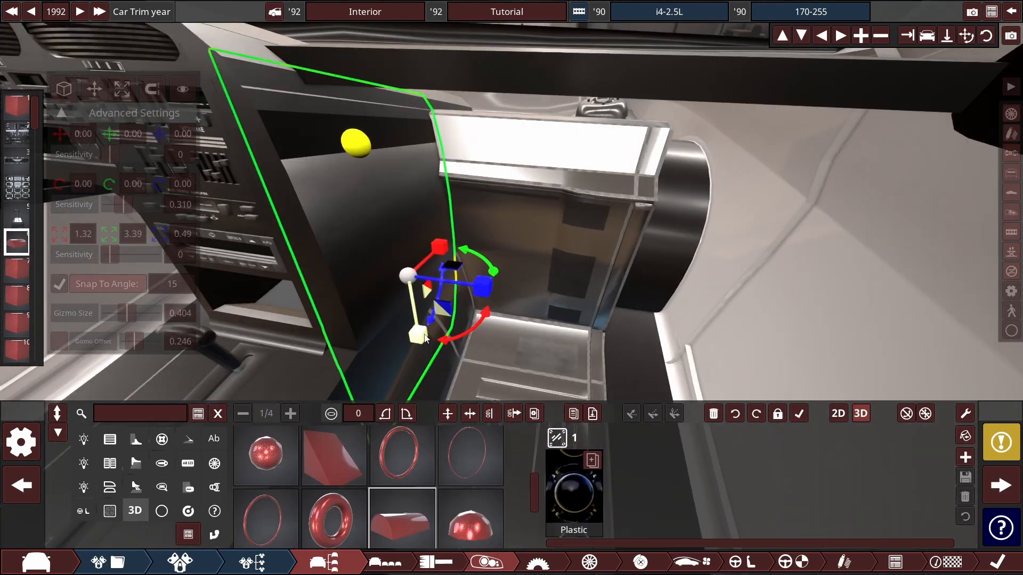
scroll(532, 170, "down", 5)
left_click(545, 152)
Step: Place a copied trim cube above the instrument cluster and set it to 3D mode
scroll(545, 152, "up", 4)
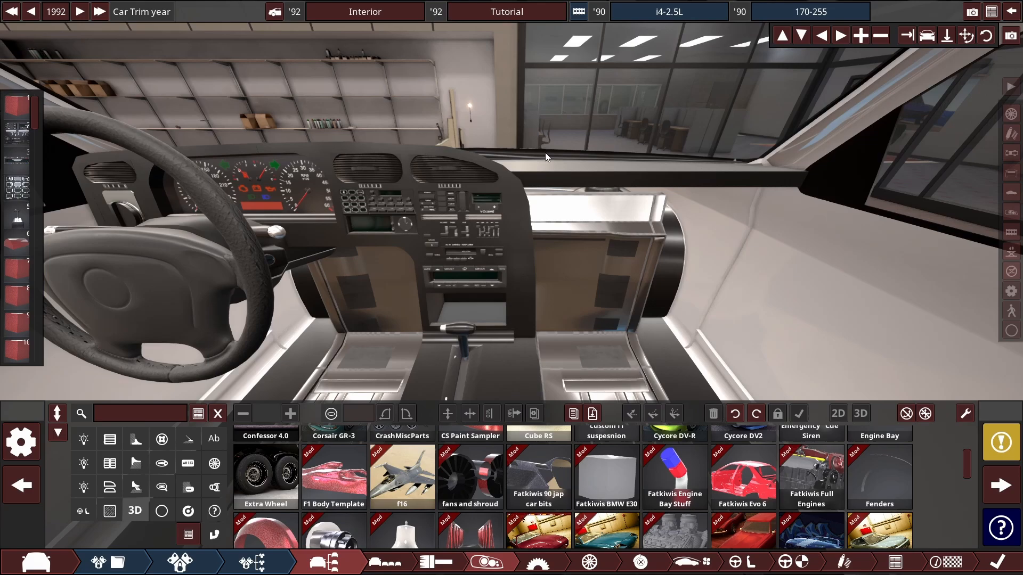
scroll(544, 153, "up", 3)
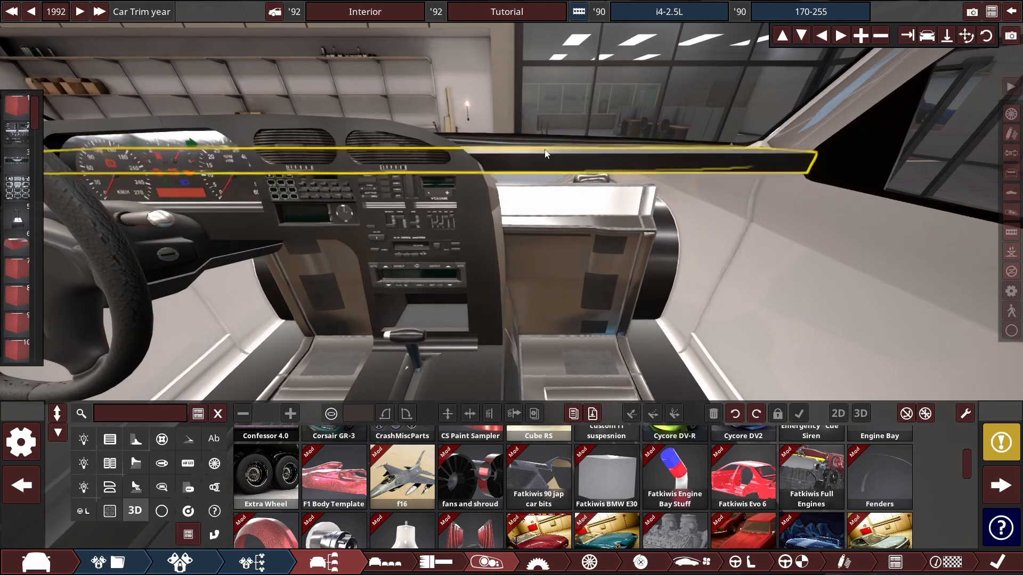
left_click_drag(545, 152, 663, 226)
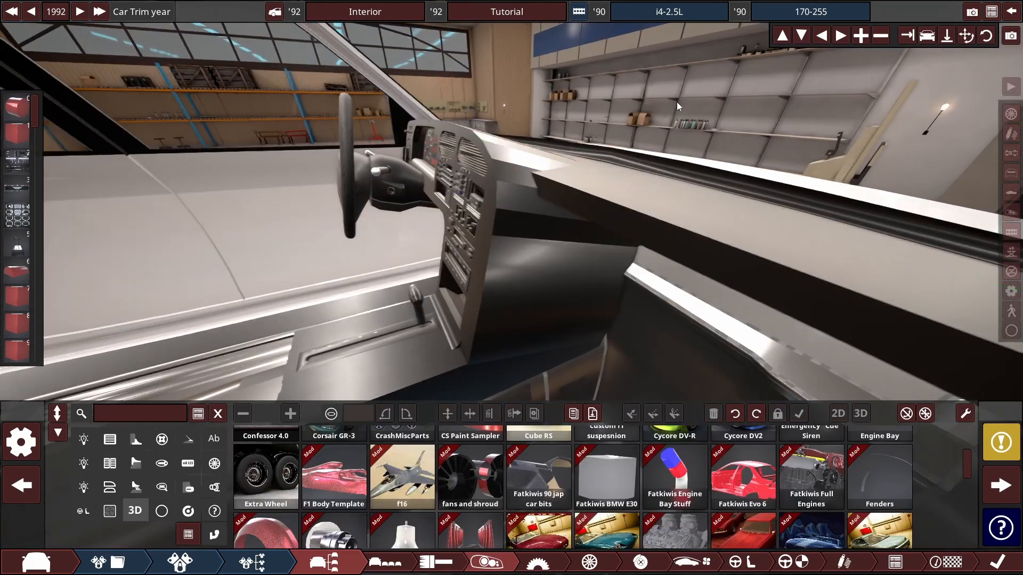
scroll(663, 226, "down", 3)
scroll(555, 216, "up", 6)
left_click(448, 164)
left_click(841, 417)
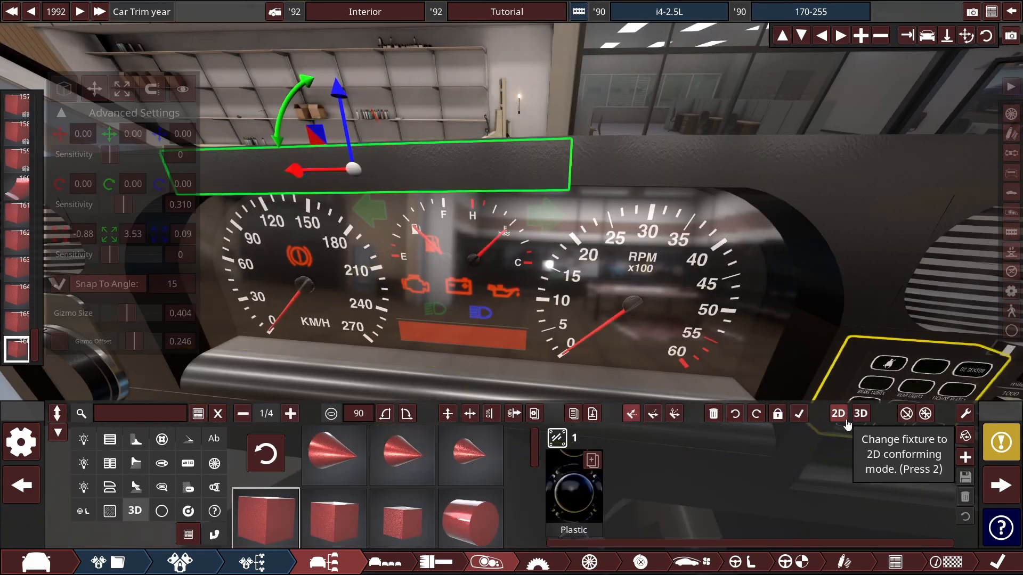
left_click_drag(591, 277, 403, 48)
key("3")
left_click_drag(356, 145, 692, 179)
Step: Scale the trim cube above the instrument cluster to -1.22, 3.53, 0.06 and align it with the dashboard top
left_click(122, 89)
key("a")
left_click_drag(651, 153, 319, 146)
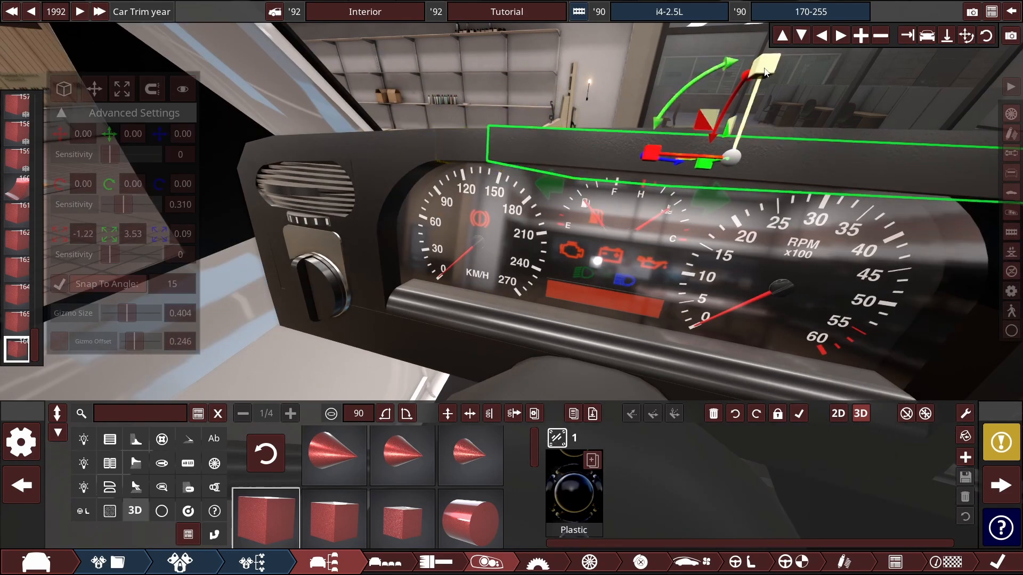
left_click_drag(765, 72, 761, 80)
left_click_drag(651, 153, 555, 191)
scroll(554, 191, "up", 3)
left_click_drag(685, 48, 692, 84)
Step: Lower the curved corner trim beside the tachometer slightly so it meets the strip above the instrument cluster
left_click(548, 210)
left_click_drag(548, 210, 548, 219)
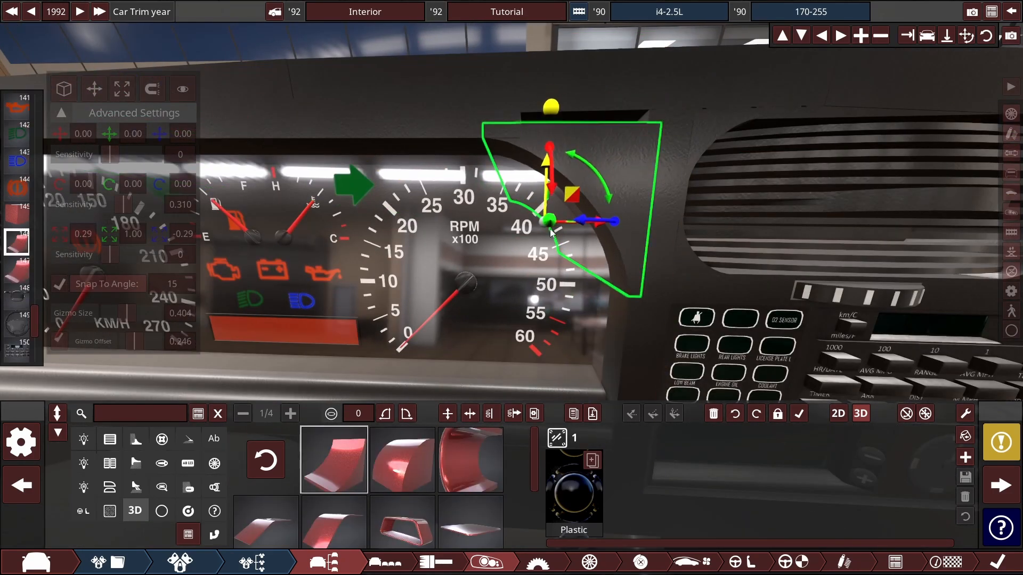
scroll(549, 218, "down", 3)
left_click(288, 182)
left_click(587, 118)
left_click_drag(587, 119, 571, 155)
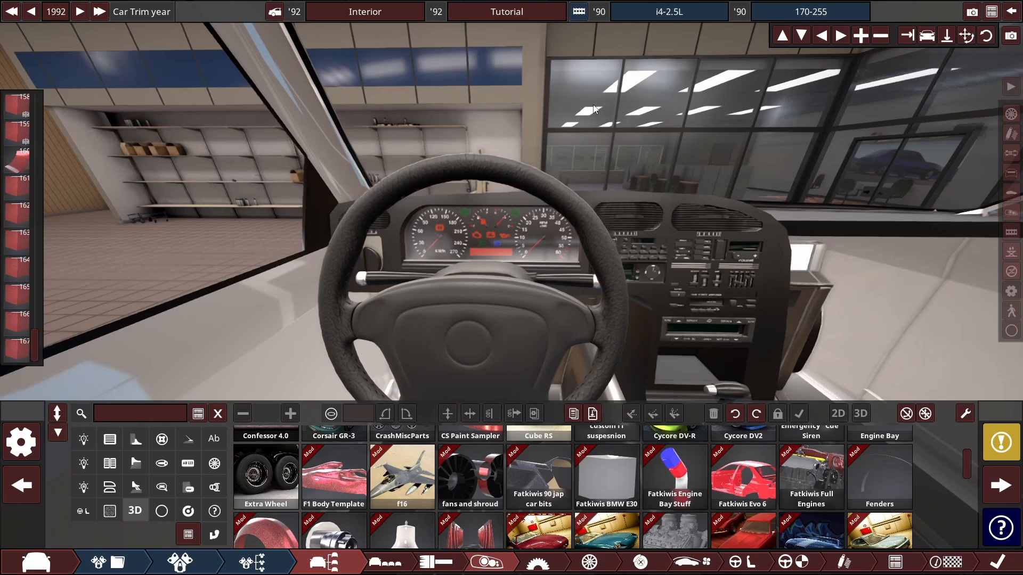
Step: Examine the dashboard, centre console, tunnel and footwells from several angles inside the cabin
scroll(594, 109, "down", 4)
scroll(609, 171, "up", 4)
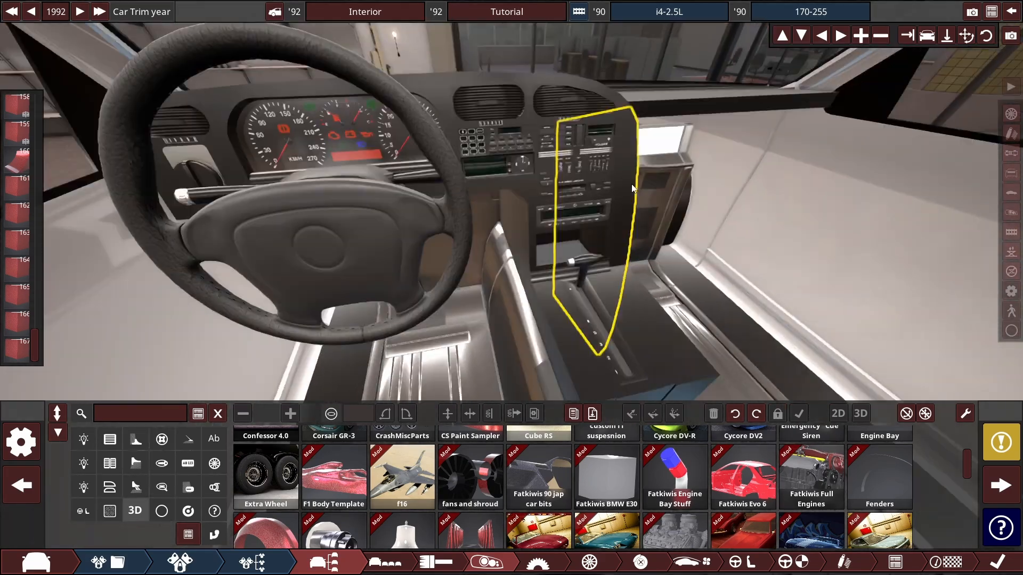
scroll(479, 143, "down", 3)
scroll(570, 155, "down", 2)
left_click(455, 306)
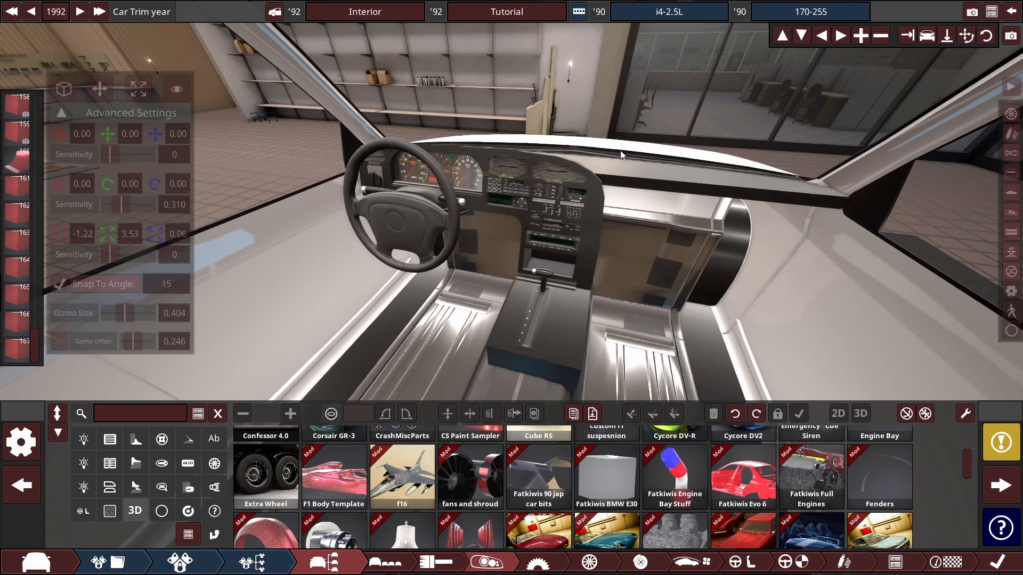
left_click_drag(748, 232, 686, 261)
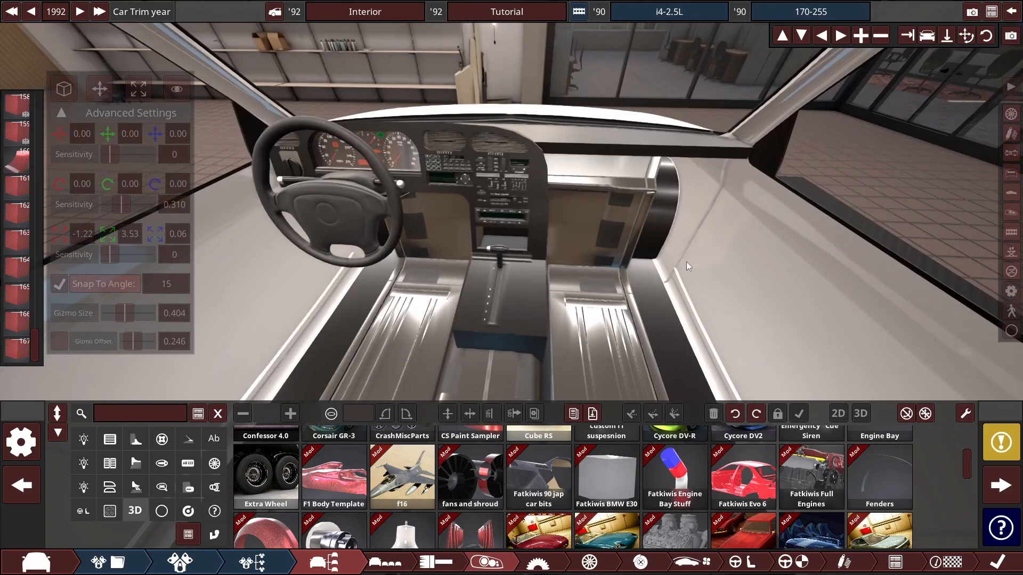
left_click_drag(617, 336, 538, 366)
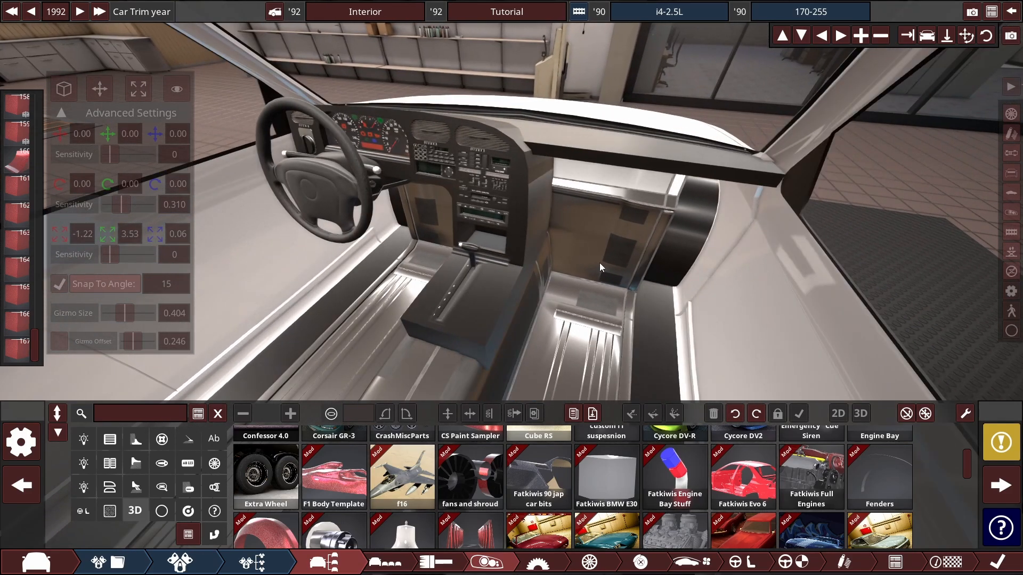
left_click_drag(593, 251, 484, 318)
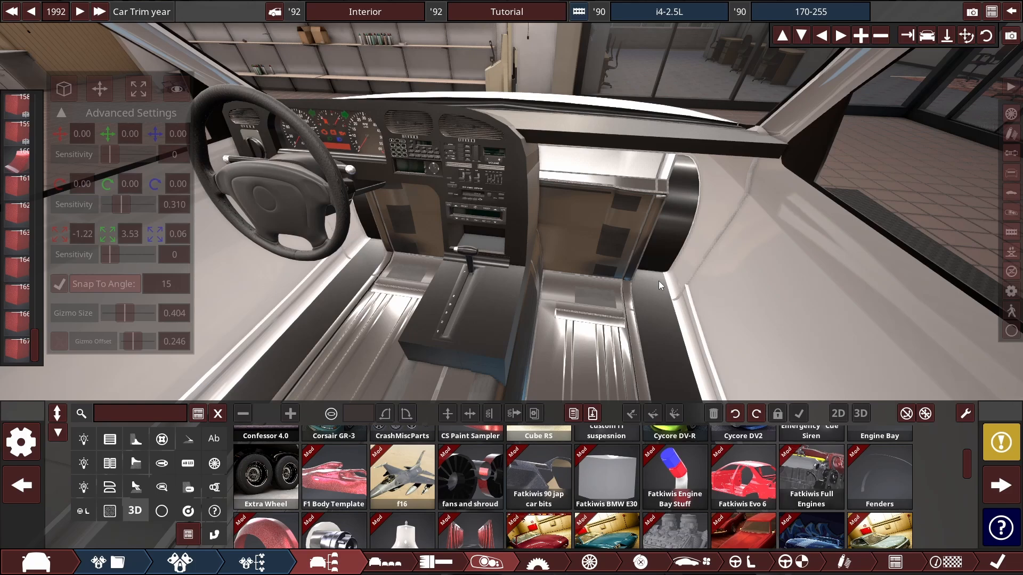
Step: Reposition the angled cube at the dashboard's passenger-side shoulder and turn off snapping
scroll(658, 281, "up", 5)
left_click(490, 247)
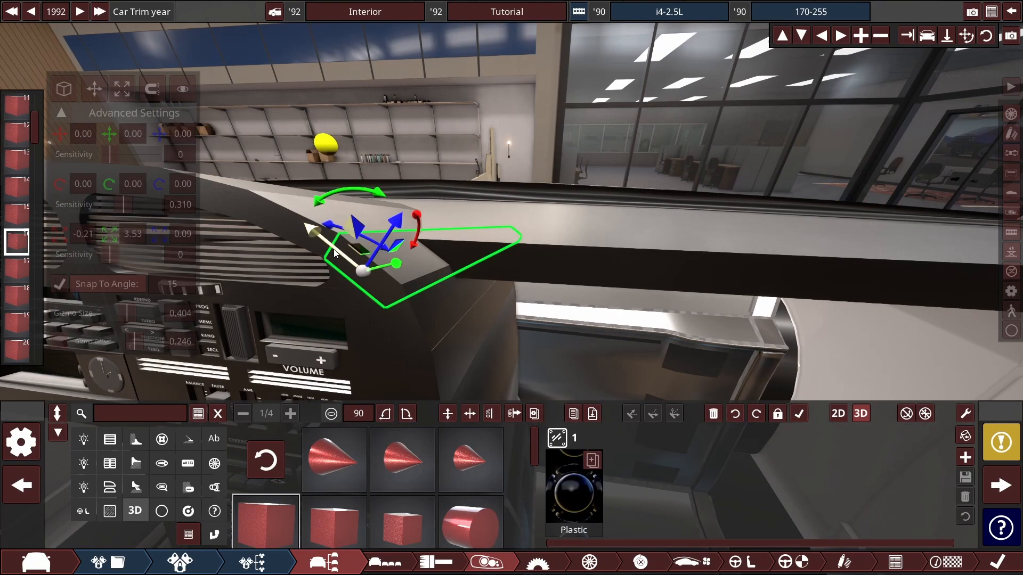
left_click_drag(333, 255, 349, 266)
left_click_drag(391, 205, 429, 237)
left_click(152, 89)
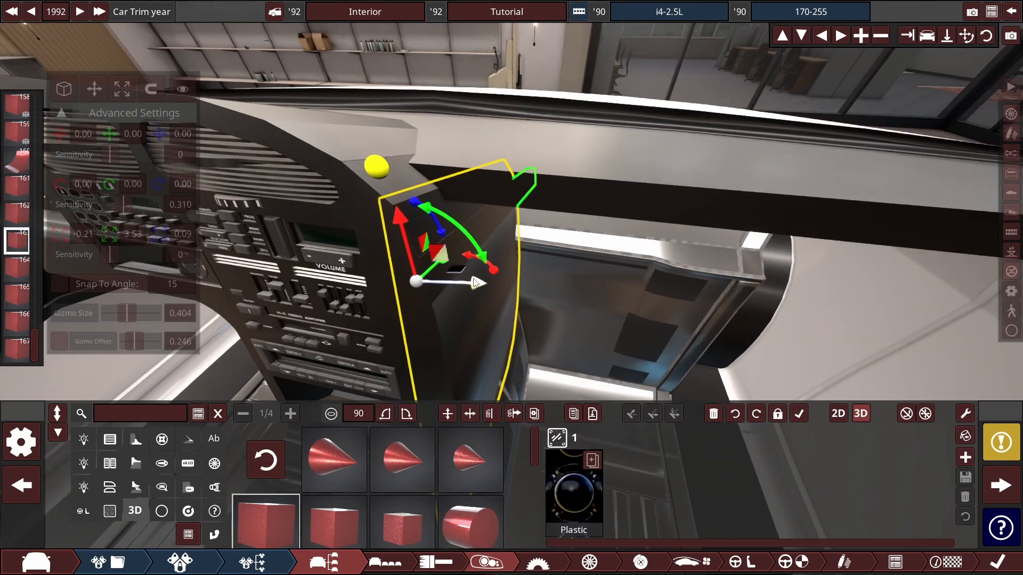
Step: Duplicate the corner cube beside the curved console panel, scale the copy to -0.21, 2.33, 0.09 and angle it toward the dash beam
left_click_drag(367, 300, 386, 289)
left_click_drag(457, 266, 561, 260)
key("space")
scroll(561, 260, "down", 3)
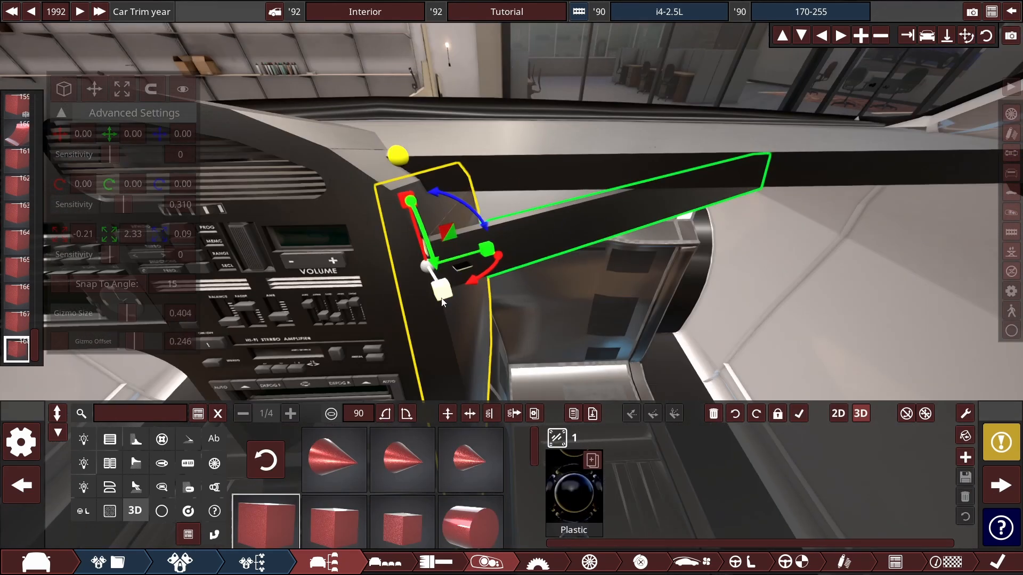
scroll(409, 221, "up", 3)
key("space")
key("ctrl+v")
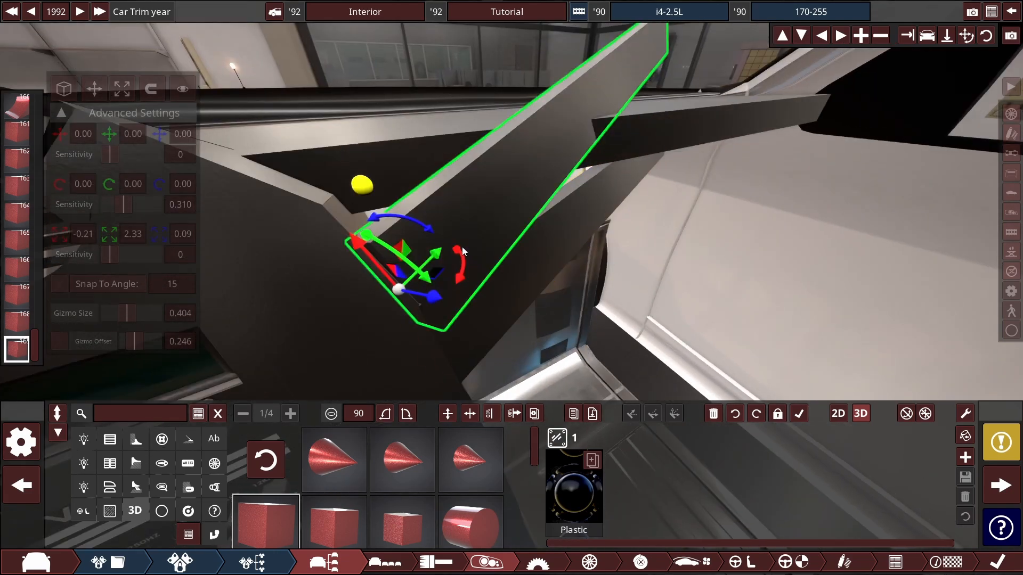
left_click_drag(397, 219, 330, 208)
scroll(330, 208, "down", 3)
key("Delete")
Step: Duplicate the long dashboard beam, offset the copy and rescale it along the passenger side
left_click(353, 168)
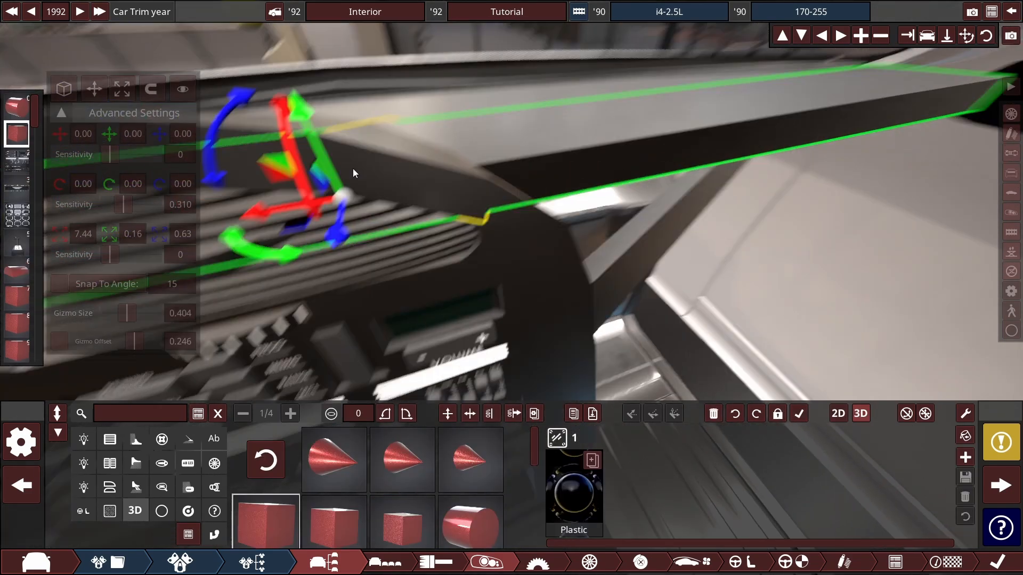
key("ctrl+v")
left_click_drag(323, 233, 453, 205)
key("space")
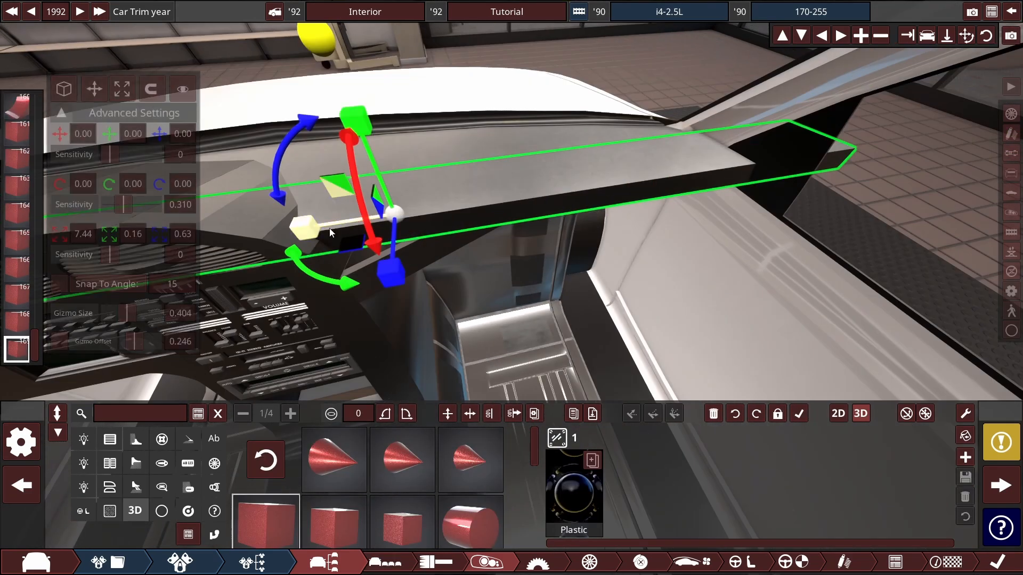
left_click_drag(305, 226, 584, 149)
Step: Change the copied angled cube beneath the dash beam into a cone and reset its scale to 1.00 on all axes
key("space")
scroll(584, 150, "up", 3)
left_click(334, 459)
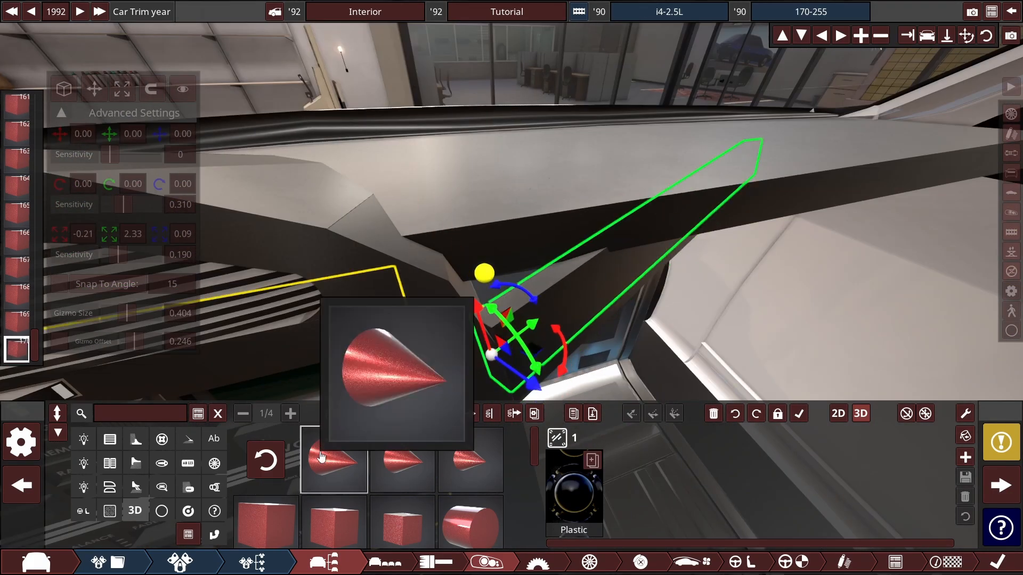
left_click(59, 234)
left_click(109, 234)
left_click(159, 233)
Step: Move and rotate the cone so its wide end meets the console's upper side and its tip faces the passenger door
left_click_drag(511, 300, 17, 137)
left_click_drag(681, 315, 523, 333)
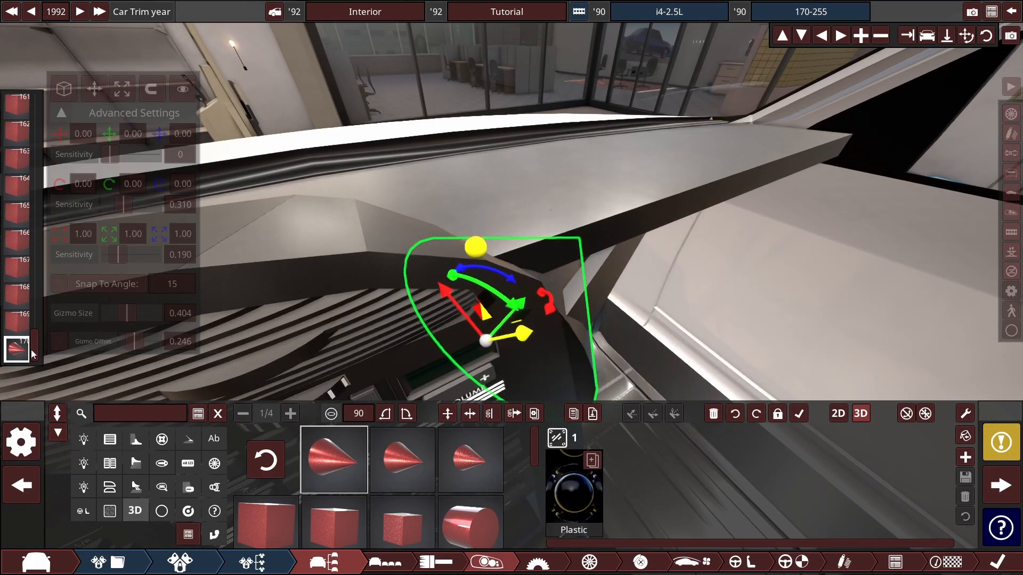
left_click_drag(330, 320, 524, 310)
left_click_drag(509, 256, 481, 255)
left_click_drag(485, 262, 506, 279)
left_click_drag(477, 306, 373, 255)
left_click_drag(397, 293, 304, 231)
left_click(432, 329)
left_click_drag(429, 309, 453, 323)
Step: Scale the cone to 0.60, 1.00, 0.60 and refine its position and angle in front of the dash beam
left_click_drag(453, 323, 325, 306)
left_click_drag(378, 229, 395, 285)
left_click_drag(453, 293, 416, 283)
left_click(409, 262)
left_click_drag(358, 245, 320, 229)
left_click_drag(421, 257, 450, 262)
left_click_drag(351, 241, 365, 246)
left_click_drag(461, 266, 499, 276)
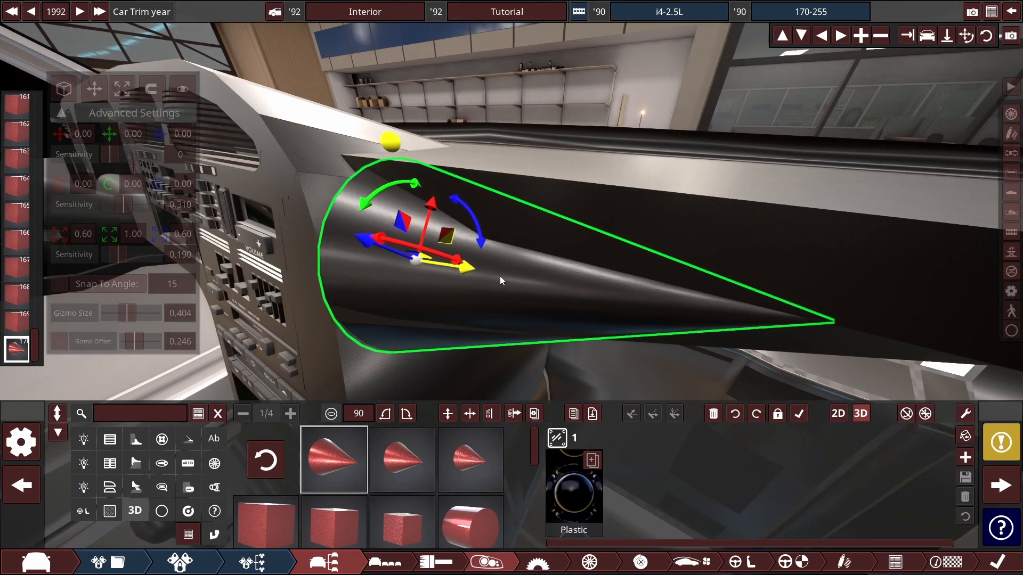
Step: Scale the cone to 0.48, 1.00, 0.48 and swap its shape for a cylinder
left_click_drag(373, 237, 465, 156)
left_click_drag(516, 225, 480, 248)
left_click_drag(426, 273, 351, 130)
left_click_drag(346, 250, 209, 273)
left_click(471, 522)
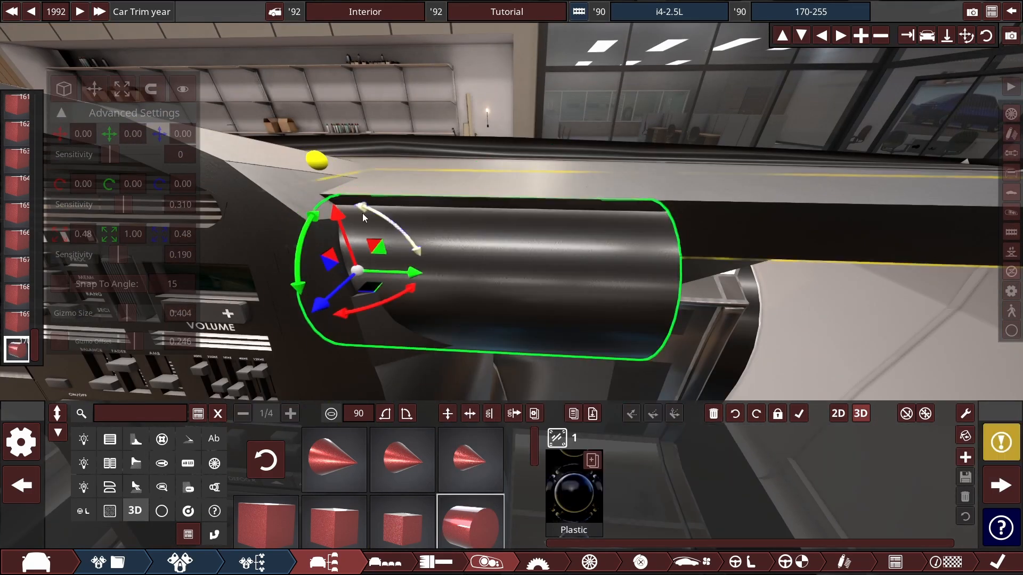
Step: Align the cylinder with the passenger-side dash beam and scale it to 0.46, 3.25, 0.46
left_click_drag(345, 196, 350, 207)
scroll(404, 256, "down", 3)
left_click(121, 89)
left_click_drag(431, 275, 298, 277)
left_click_drag(293, 276, 548, 224)
left_click_drag(571, 247, 569, 257)
left_click(94, 89)
left_click_drag(490, 253, 472, 240)
left_click_drag(472, 240, 229, 176)
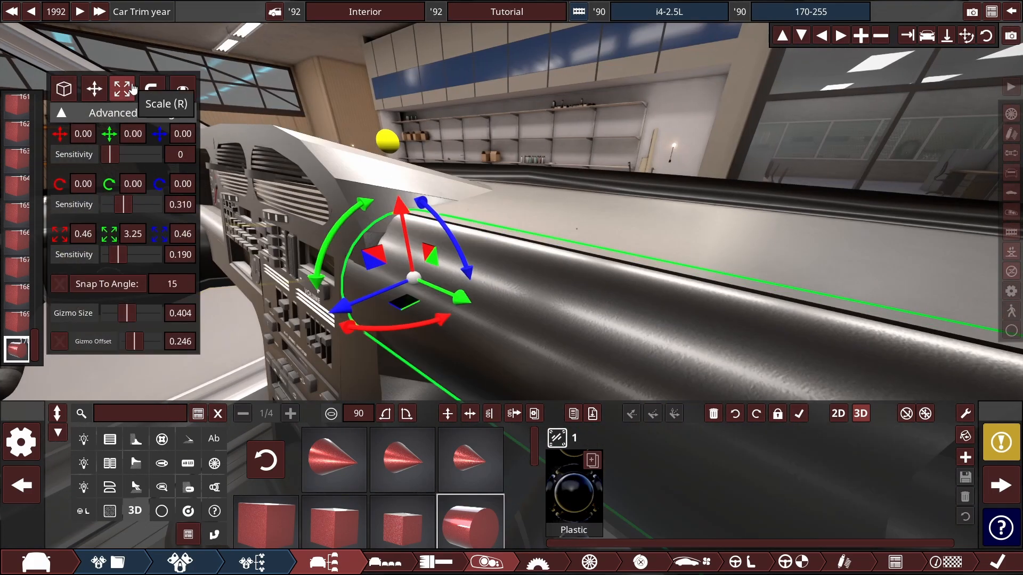
Step: Scale the passenger-side cylinder to 0.59, 3.25, 0.59 and move it against the dash top
left_click(122, 89)
left_click_drag(373, 258, 341, 250)
left_click(435, 241)
left_click_drag(435, 241, 755, 100)
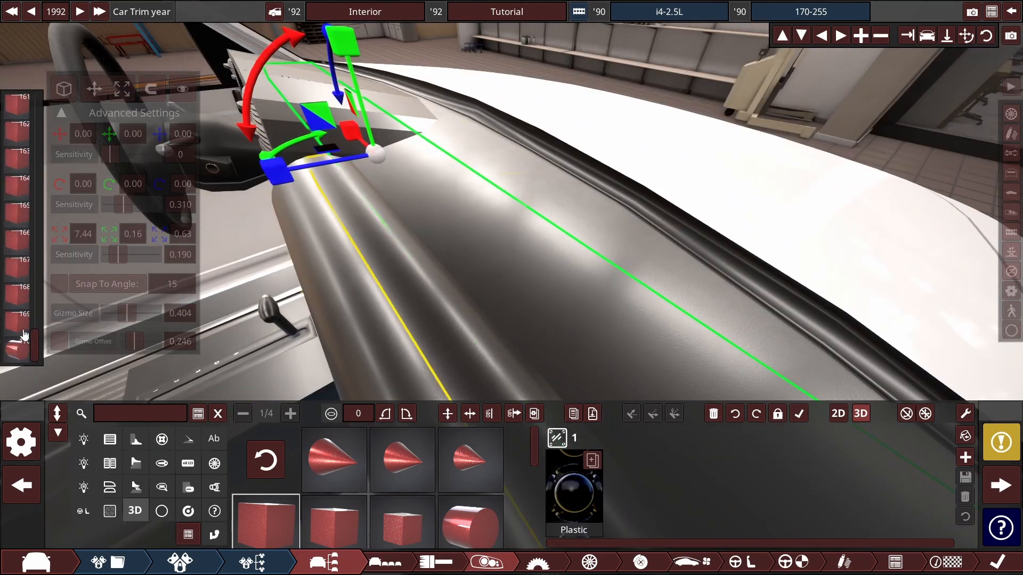
left_click(330, 234)
left_click(94, 89)
left_click_drag(432, 215, 341, 218)
left_click_drag(433, 186, 435, 198)
left_click_drag(434, 229, 640, 213)
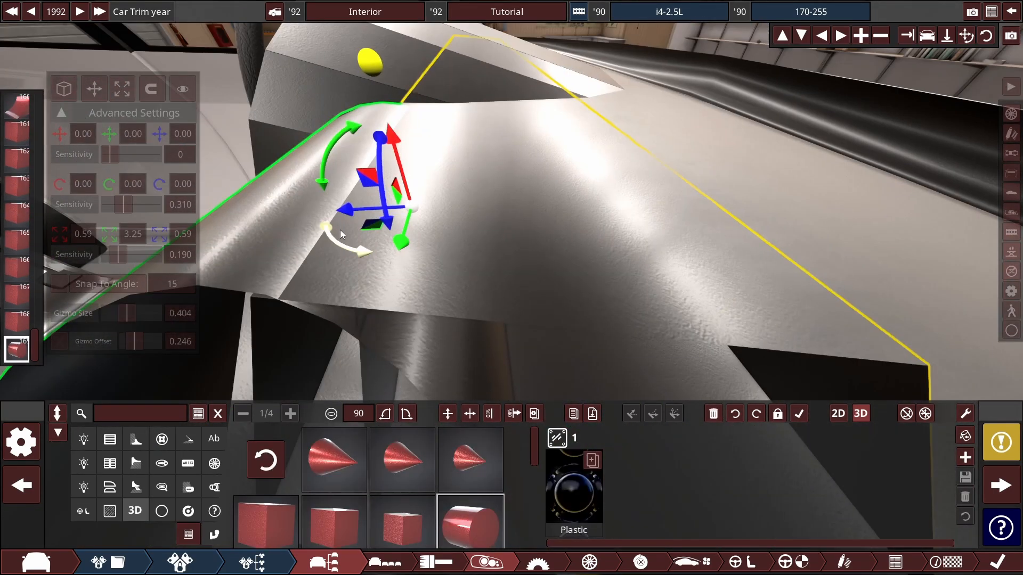
Step: Refine the cylinder's position and rotation so it runs parallel to the dash top and meets the console
left_click_drag(340, 229, 346, 237)
left_click_drag(533, 181, 531, 176)
left_click_drag(464, 144, 480, 151)
left_click_drag(428, 212, 433, 215)
left_click_drag(475, 166, 535, 306)
Step: Try to shorten the long trim box inside the cylinder so it only bridges the gap beside the console
left_click(414, 305)
left_click(535, 306)
left_click(122, 89)
left_click_drag(426, 330, 365, 300)
left_click(449, 128)
left_click(366, 300)
left_click(574, 98)
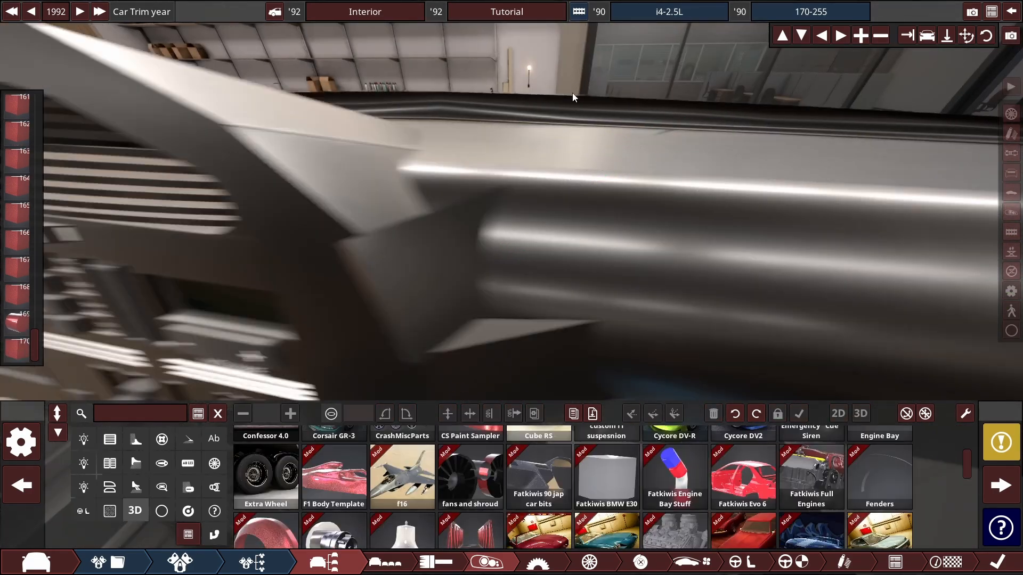
Step: Scale the upper filler box to -0.21, 0.99, 0.09 and move it into the gap between console and cylinder
left_click(479, 266)
left_click_drag(482, 255, 453, 282)
left_click_drag(373, 309, 330, 299)
left_click(95, 89)
left_click_drag(452, 260, 500, 253)
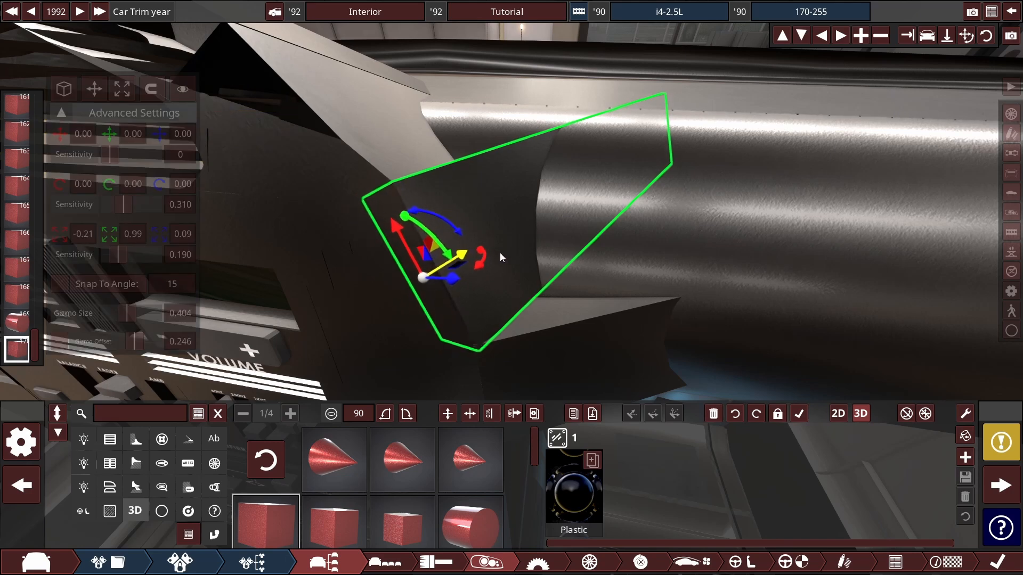
left_click_drag(452, 279, 442, 281)
Step: Try a triangular 3D piece as a filler between the console edge and the cylinder
scroll(476, 248, "down", 5)
left_click(476, 248)
scroll(402, 511, "down", 1)
left_click_drag(401, 519, 584, 274)
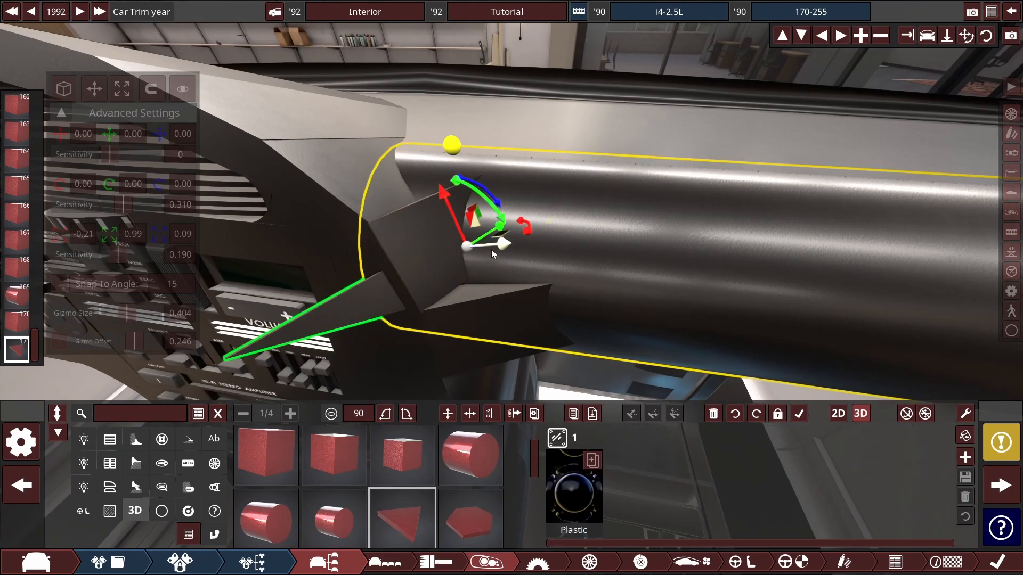
left_click_drag(509, 223, 881, 155)
left_click_drag(493, 172, 554, 264)
scroll(554, 264, "up", 2)
scroll(554, 266, "down", 2)
Step: Delete the long lower trim box running from the console into the cylinder
left_click(541, 261)
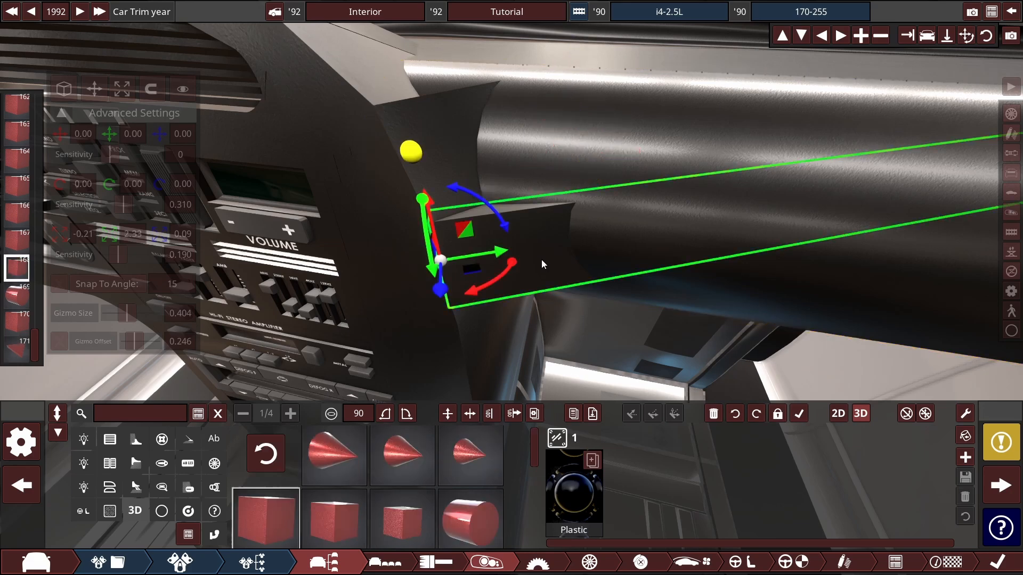
key("Delete")
left_click(548, 171)
left_click_drag(548, 137, 545, 128)
Step: Try to reposition the remaining filler boxes along the console's upper corner
left_click(448, 290)
mouse_move(499, 255)
left_mouse_down()
mouse_move(495, 266)
mouse_move(416, 237)
left_mouse_up()
mouse_move(415, 237)
left_mouse_down()
mouse_move(515, 272)
mouse_move(472, 250)
left_mouse_up()
left_click_drag(505, 283, 493, 265)
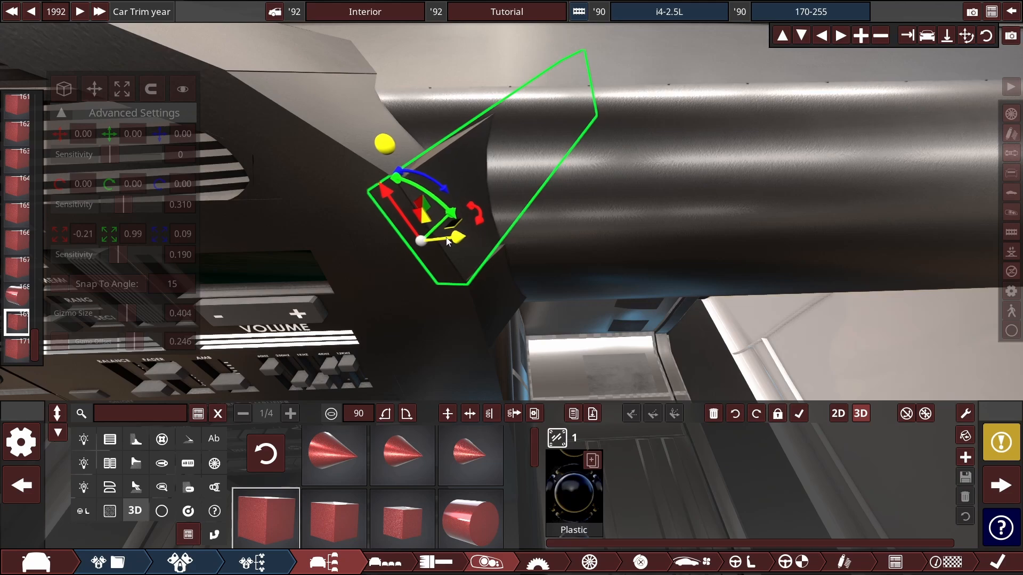
left_click_drag(446, 241, 613, 273)
scroll(612, 273, "up", 2)
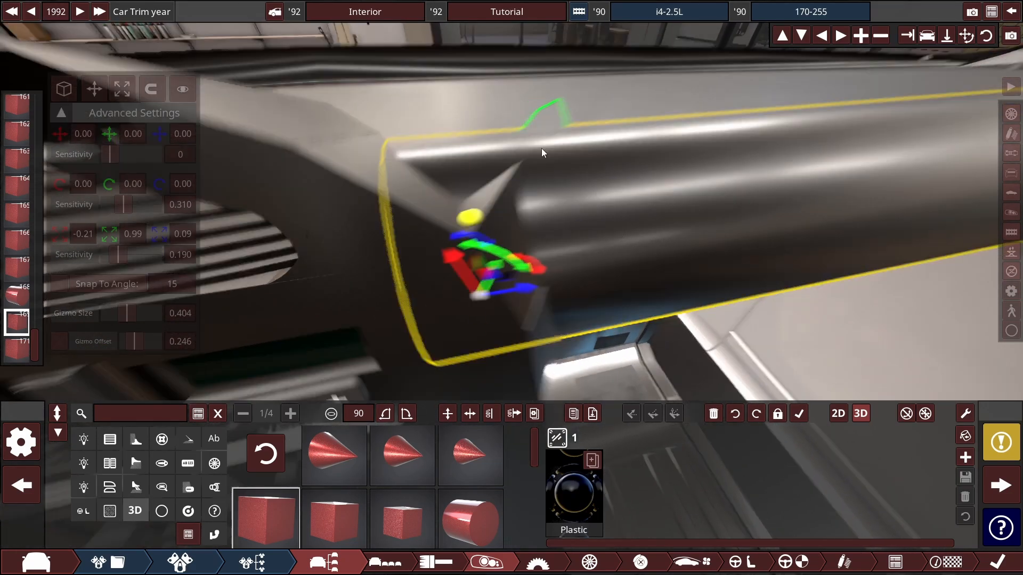
left_click_drag(415, 241, 411, 247)
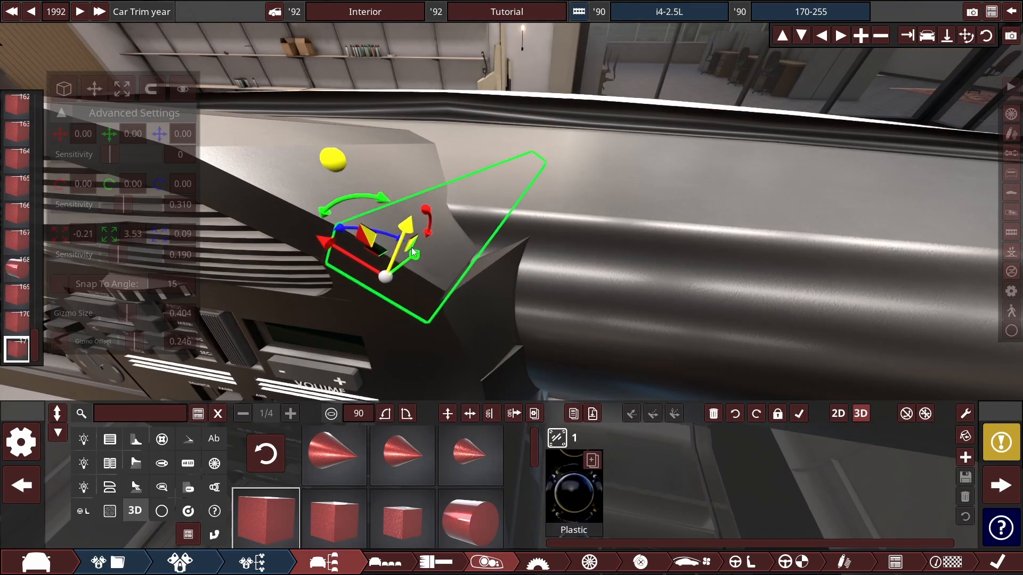
Step: Delete the leftover filler box at the console corner and the thin dash beam box behind the cylinder
key("Delete")
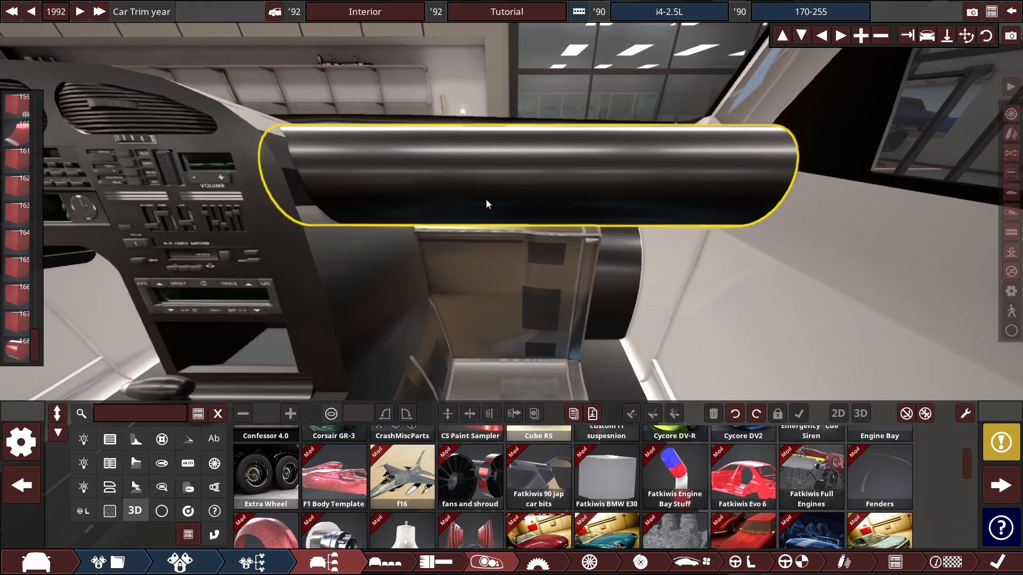
left_click(486, 199)
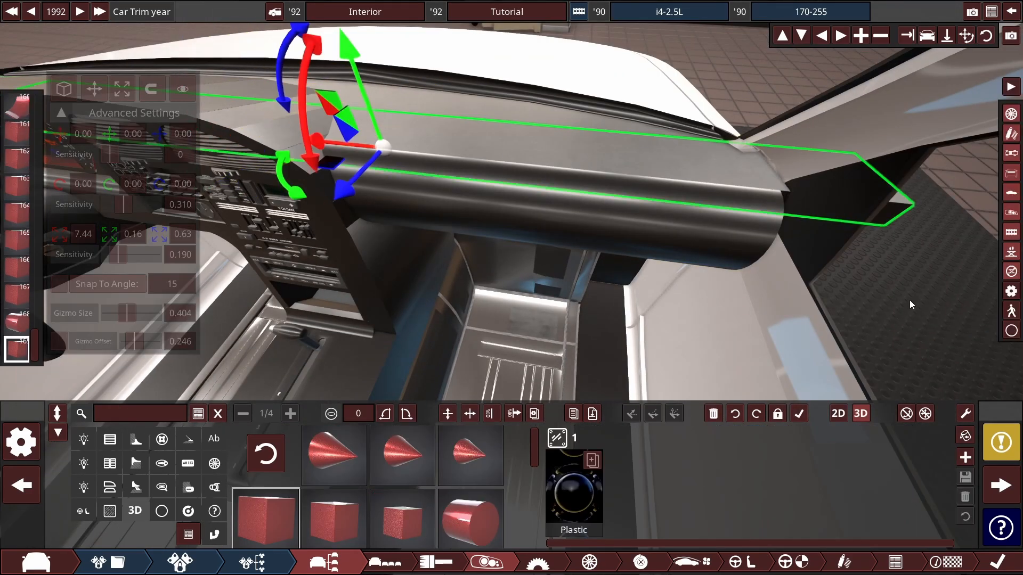
key("Delete")
Step: Add Dashboard Bottom 01 from the Modern modular dashboard pack and set the move sensitivity to 0.640
left_click(84, 511)
scroll(373, 480, "down", 1)
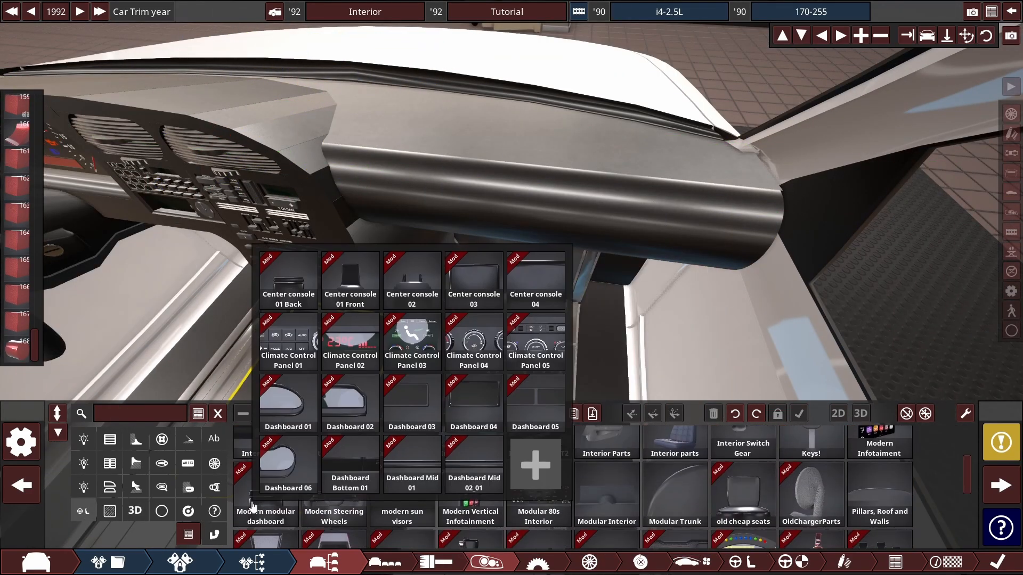
left_click(255, 506)
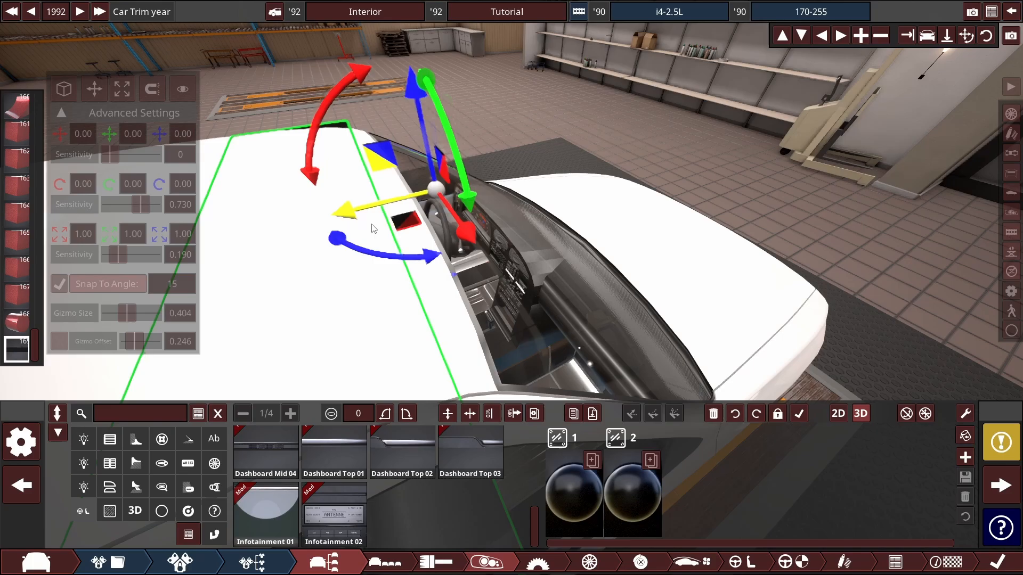
left_click_drag(374, 228, 449, 210)
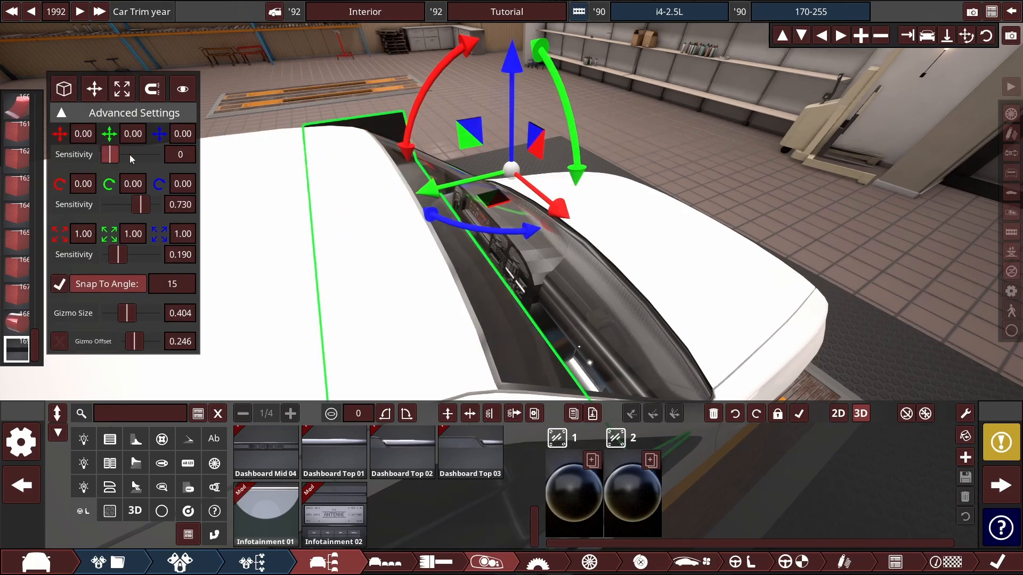
left_click_drag(110, 155, 137, 155)
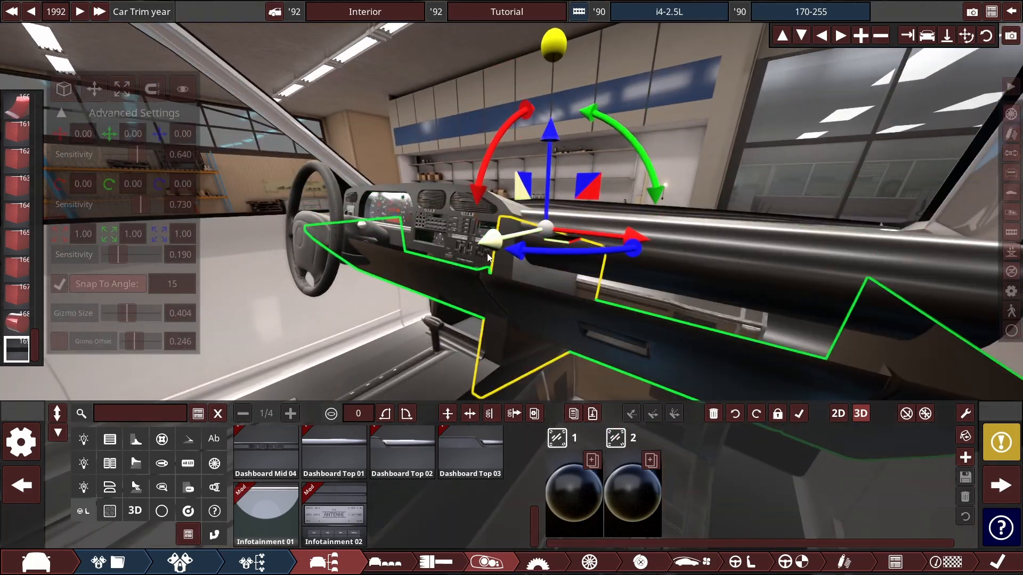
Step: Scale Dashboard Bottom 01 uniformly to 1.06 and position it beneath the passenger-side cylinder
left_click_drag(489, 258, 535, 203)
left_click(122, 89)
left_click(96, 100)
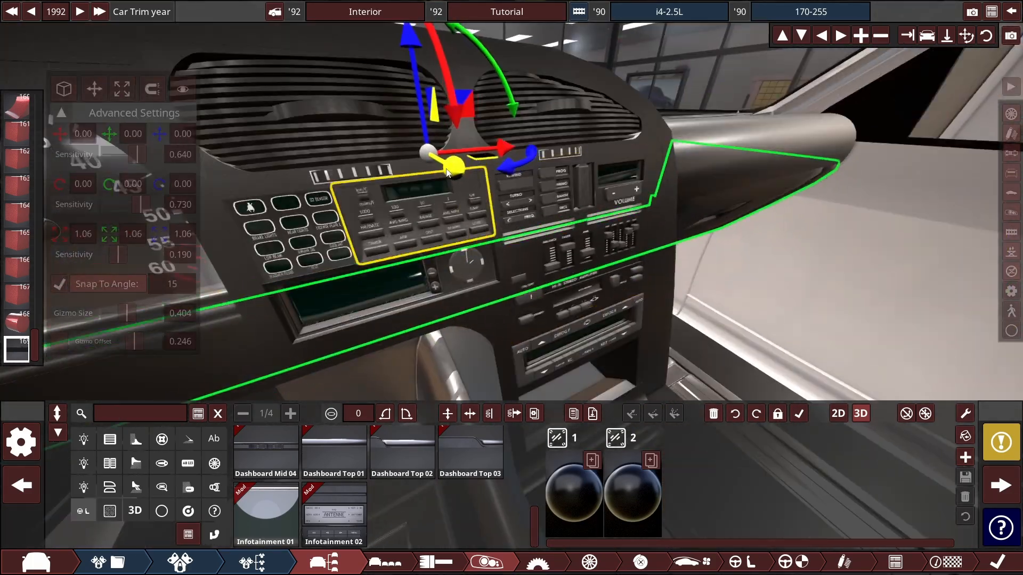
left_click(626, 157)
scroll(626, 157, "down", 5)
left_click_drag(625, 156, 427, 187)
left_click(391, 231)
left_click(426, 187)
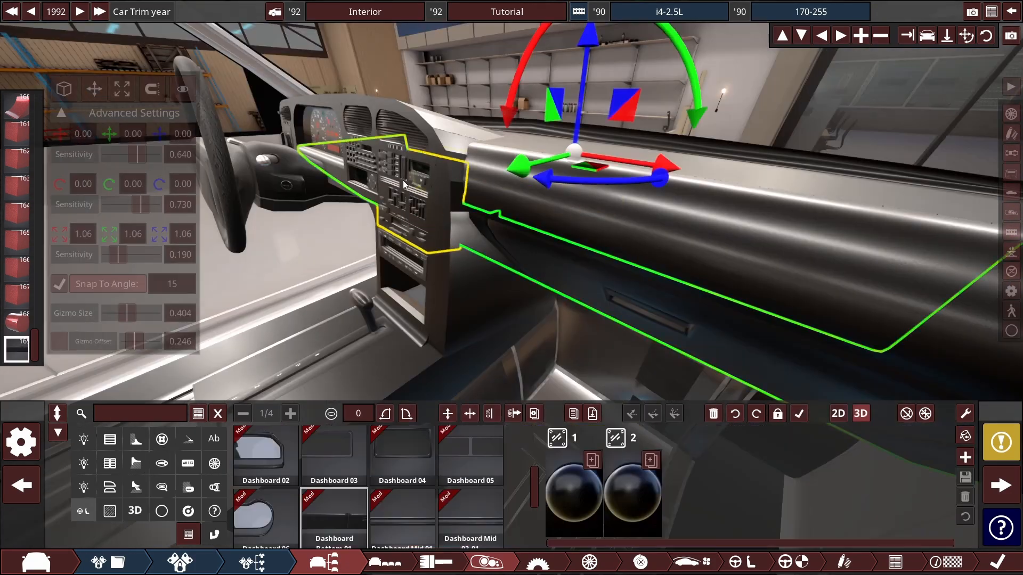
left_click(493, 234)
left_click(491, 157)
scroll(491, 157, "down", 5)
left_click_drag(492, 156, 564, 325)
Step: Apply the Cloth material to the passenger-side cylinder and the flat dash top
scroll(564, 325, "up", 5)
left_click(564, 325)
left_click(574, 492)
scroll(809, 461, "up", 2)
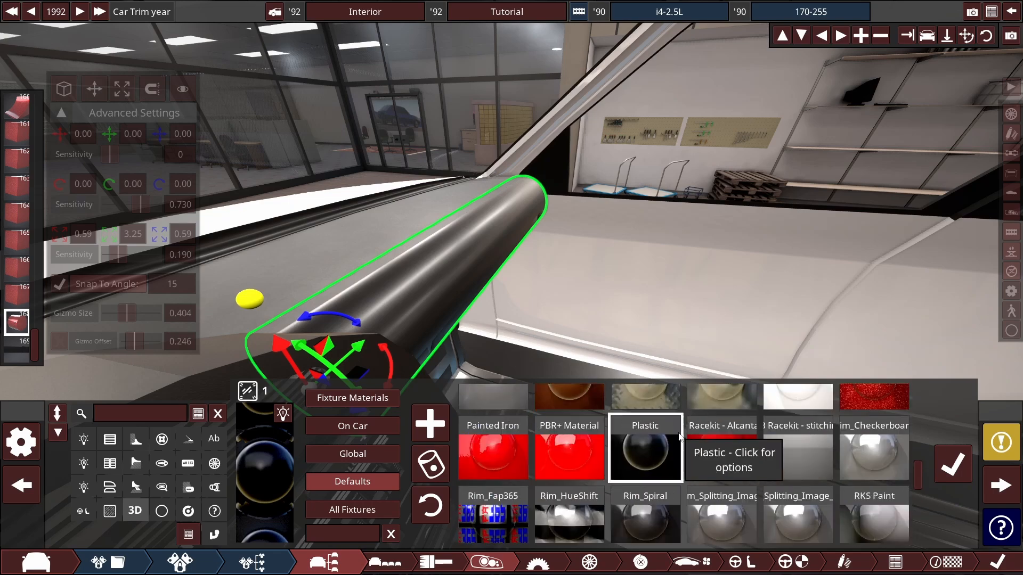
scroll(773, 471, "down", 10)
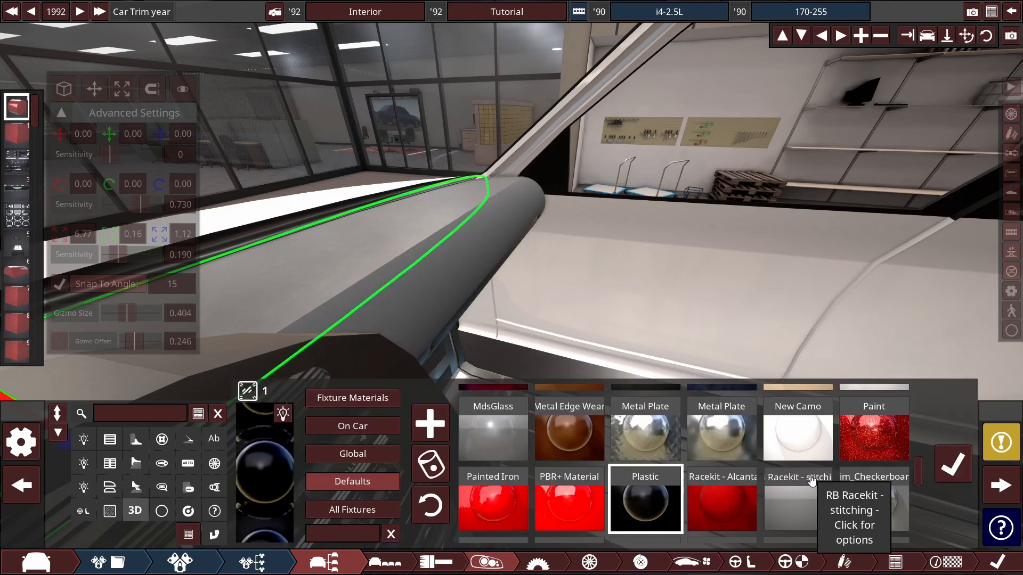
left_click(296, 270)
left_click(357, 428)
left_click(728, 424)
left_click(641, 173)
left_click_drag(641, 174, 509, 257)
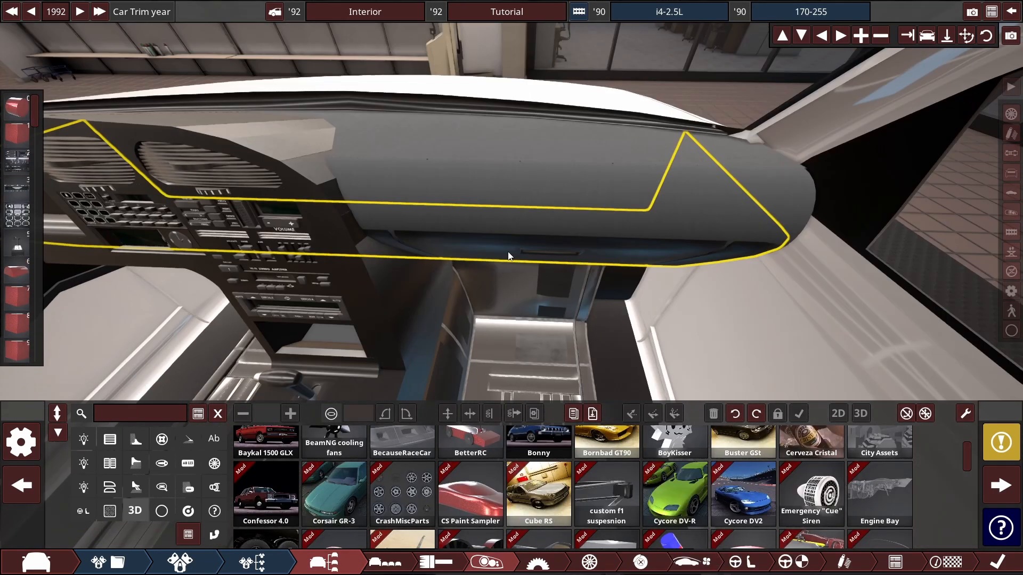
Step: Apply the Cloth material already used on the car to the lower dashboard panel
scroll(509, 257, "up", 3)
left_click(509, 256)
left_click(594, 505)
left_click(354, 427)
left_click(687, 471)
left_click(689, 472)
left_click(651, 181)
scroll(651, 181, "down", 5)
mouse_move(651, 181)
left_mouse_down()
mouse_move(675, 162)
mouse_move(571, 174)
mouse_move(586, 186)
mouse_move(644, 181)
mouse_move(611, 172)
mouse_move(612, 233)
mouse_move(515, 104)
left_mouse_up()
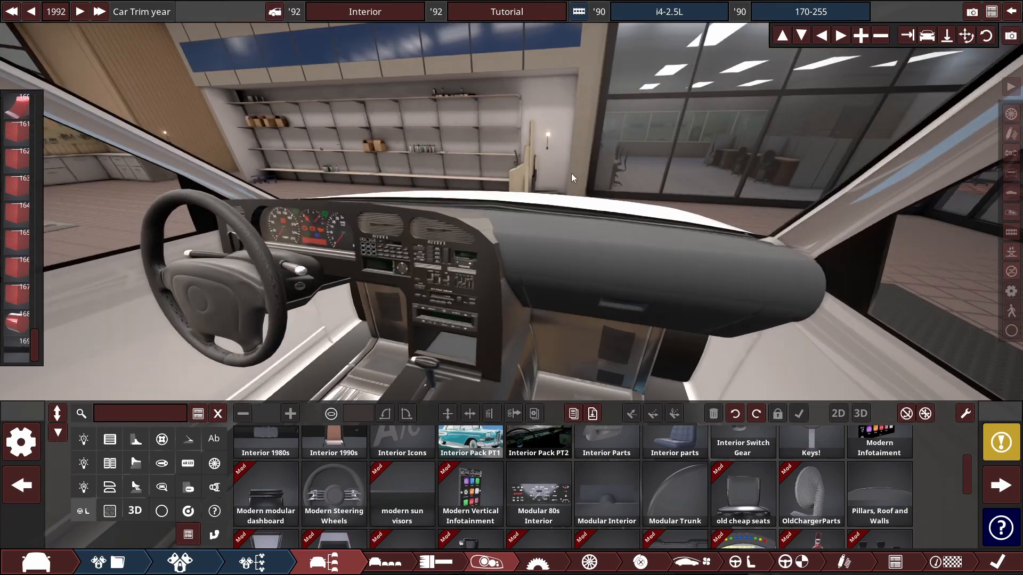
Step: Look through the Modern modular dashboard parts and the other interior packs for further dashboard pieces
scroll(612, 171, "up", 4)
scroll(515, 103, "down", 3)
left_click(286, 478)
mouse_move(551, 508)
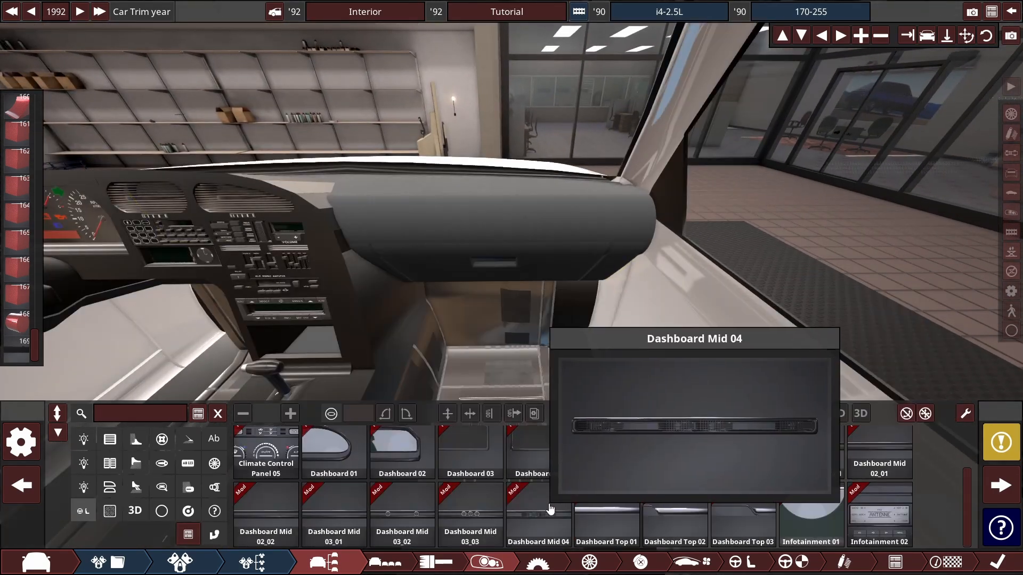
scroll(620, 447, "up", 1)
mouse_move(620, 446)
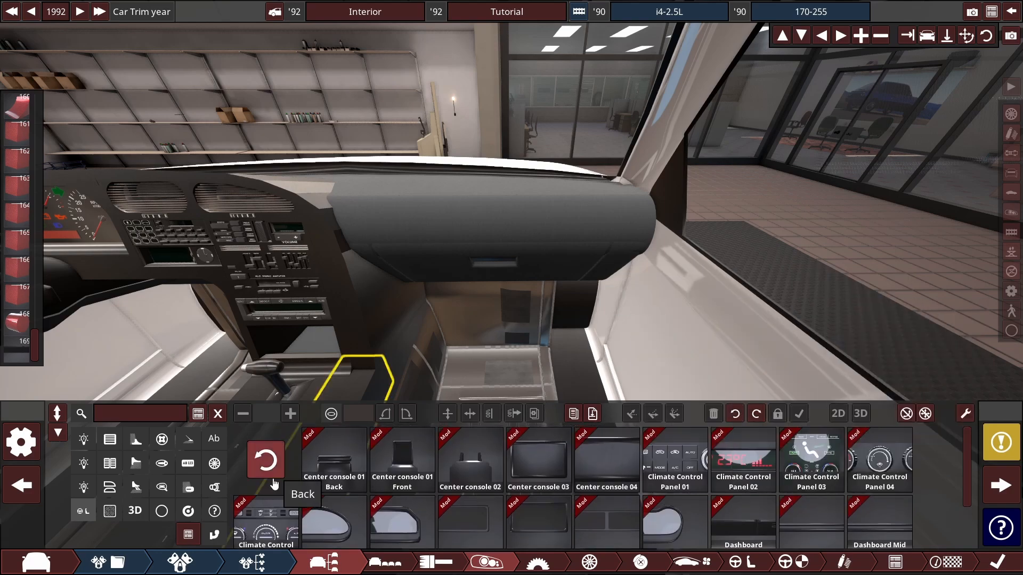
left_click(273, 478)
scroll(392, 248, "down", 4)
scroll(431, 238, "up", 4)
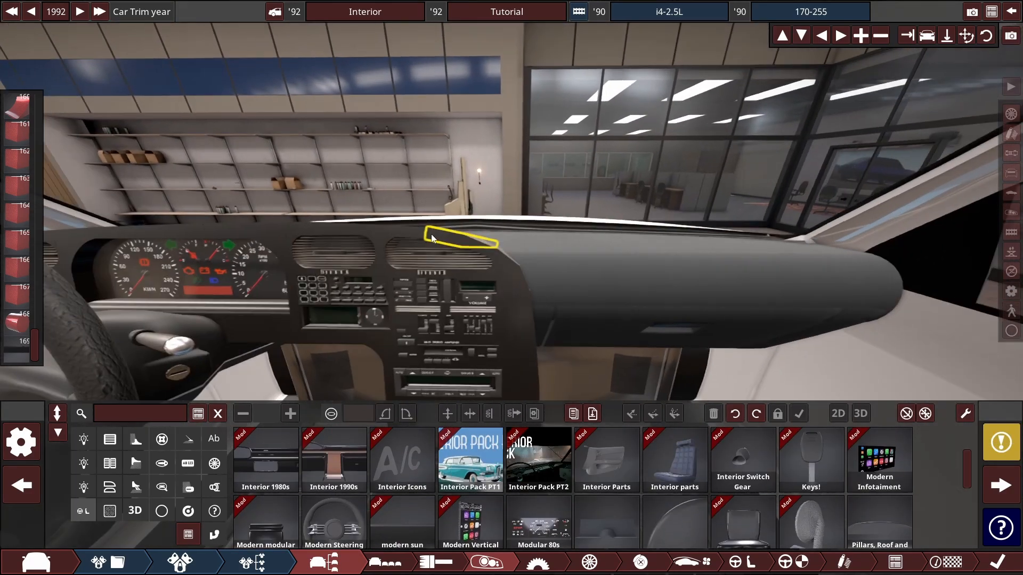
Step: Inspect the console's display and clock unit and browse the consoles and door cards in the interior parts pack
scroll(454, 289, "up", 5)
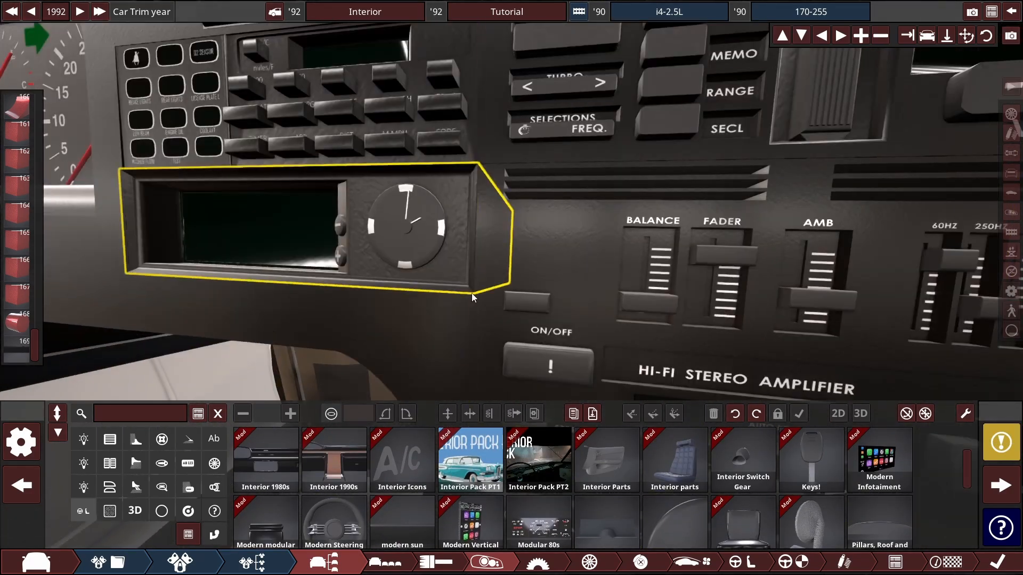
left_click(376, 243)
scroll(372, 238, "down", 5)
left_click_drag(654, 91, 551, 242)
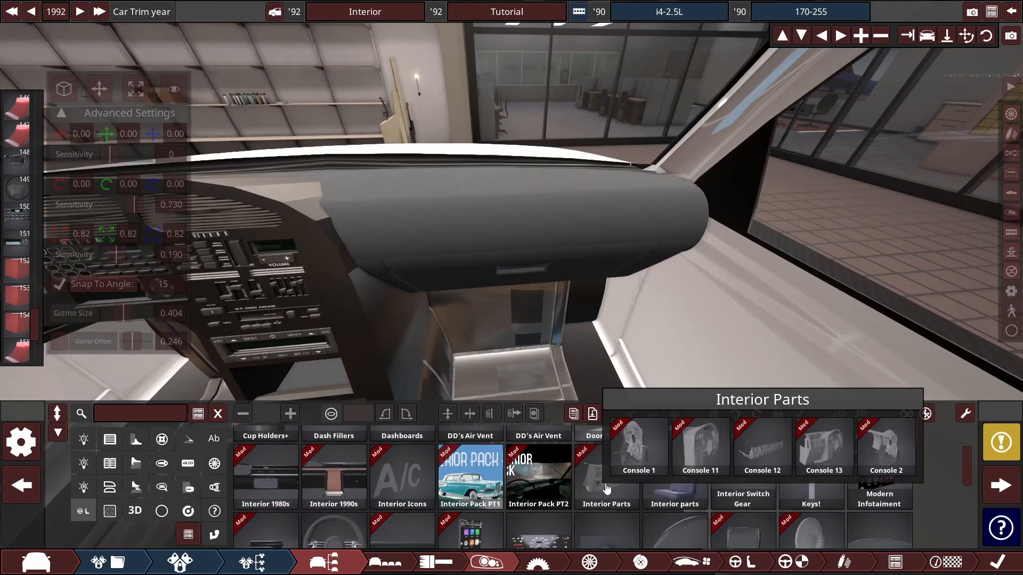
left_click(675, 460)
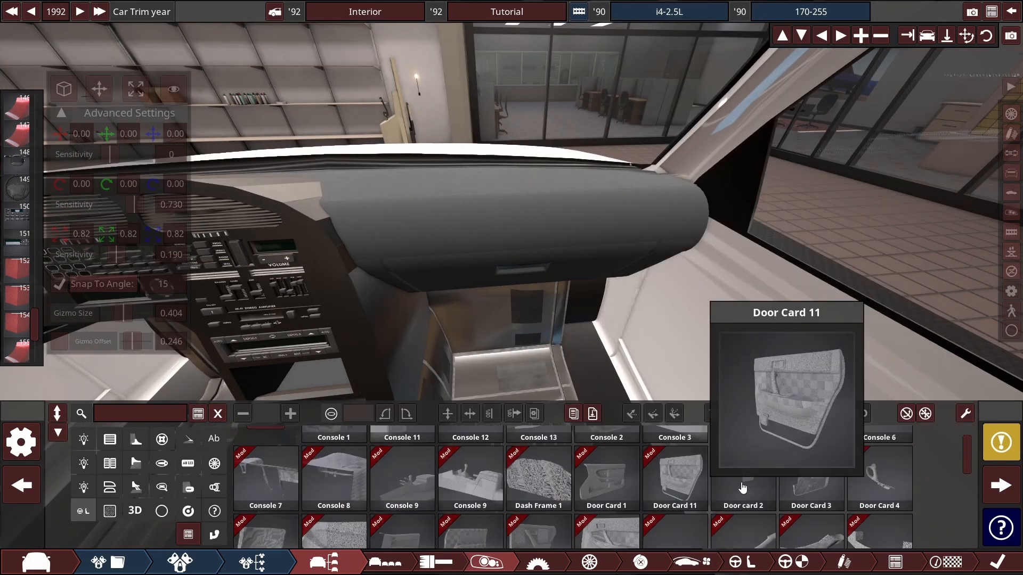
scroll(932, 482, "down", 10)
scroll(930, 448, "up", 10)
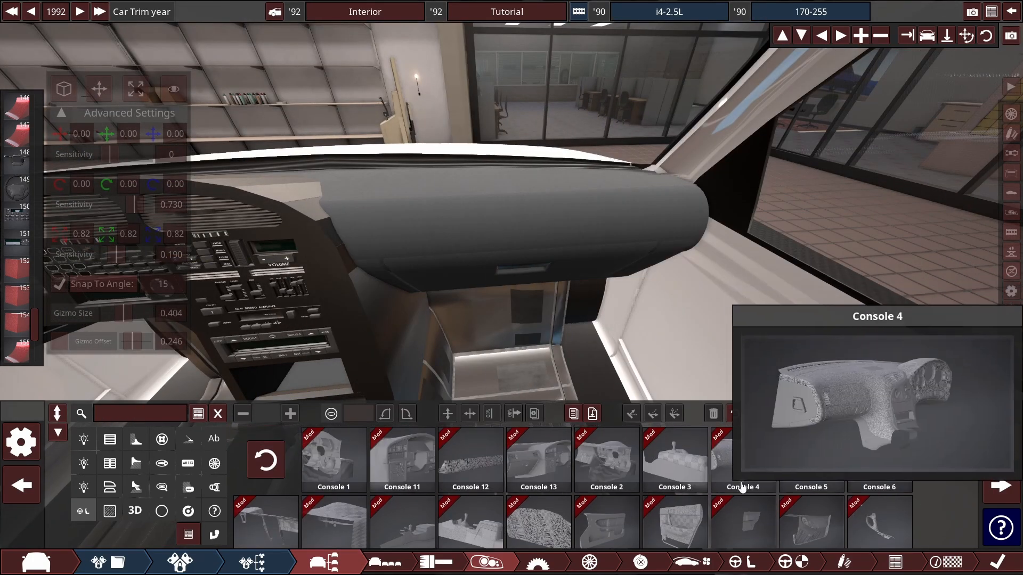
left_click(277, 474)
scroll(633, 469, "up", 3)
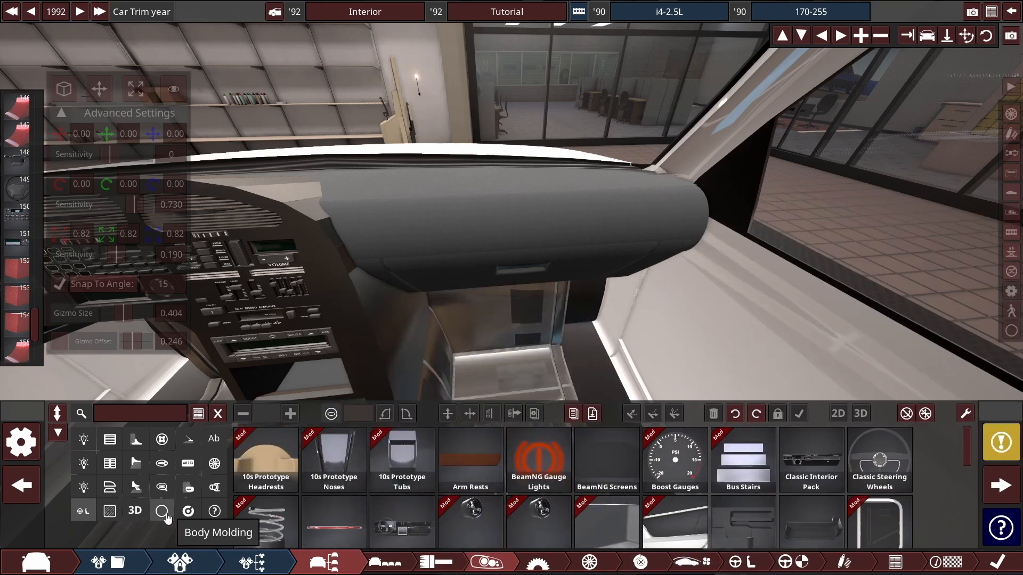
Step: Search the 3D fixtures for "vent", examine the interior packs offered, and clear the search
left_click(136, 511)
left_click_drag(320, 277, 389, 346)
left_click(140, 414)
type("vent")
scroll(921, 503, "down", 2)
scroll(920, 502, "down", 1)
scroll(746, 455, "up", 3)
left_click(287, 469)
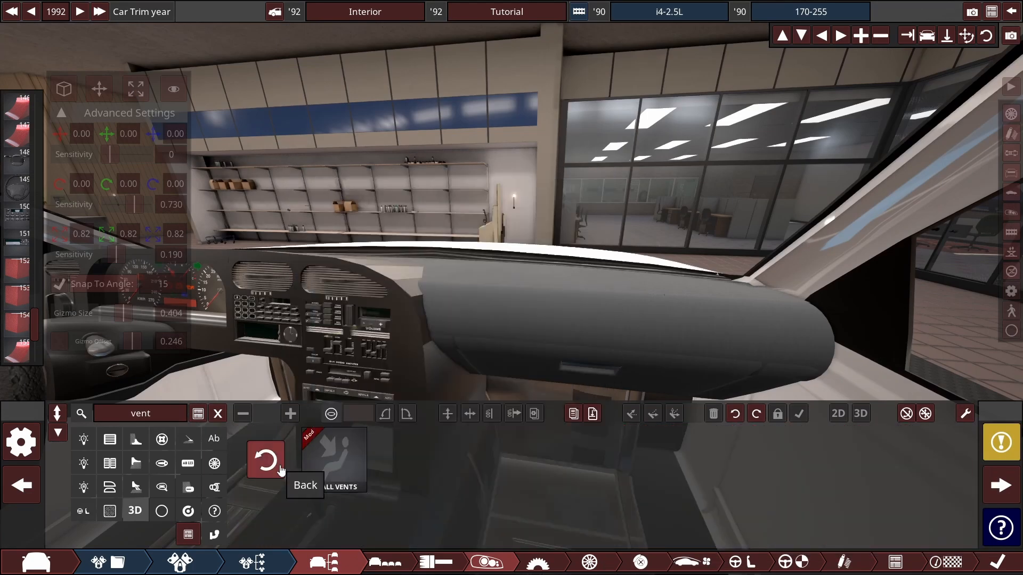
left_click(287, 469)
left_click(395, 464)
left_click(288, 468)
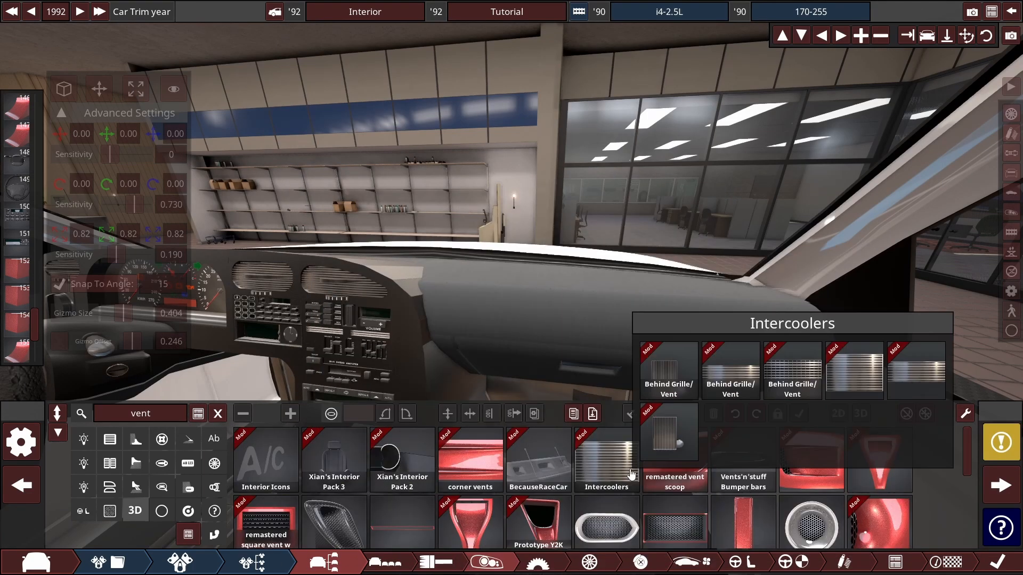
left_click(218, 413)
Step: Duplicate the cylinder with move sensitivity 0.240 and scale the copy to 0.65, 0.06, 0.65 as an end cap at the passenger-door end
left_click_drag(482, 314, 556, 361)
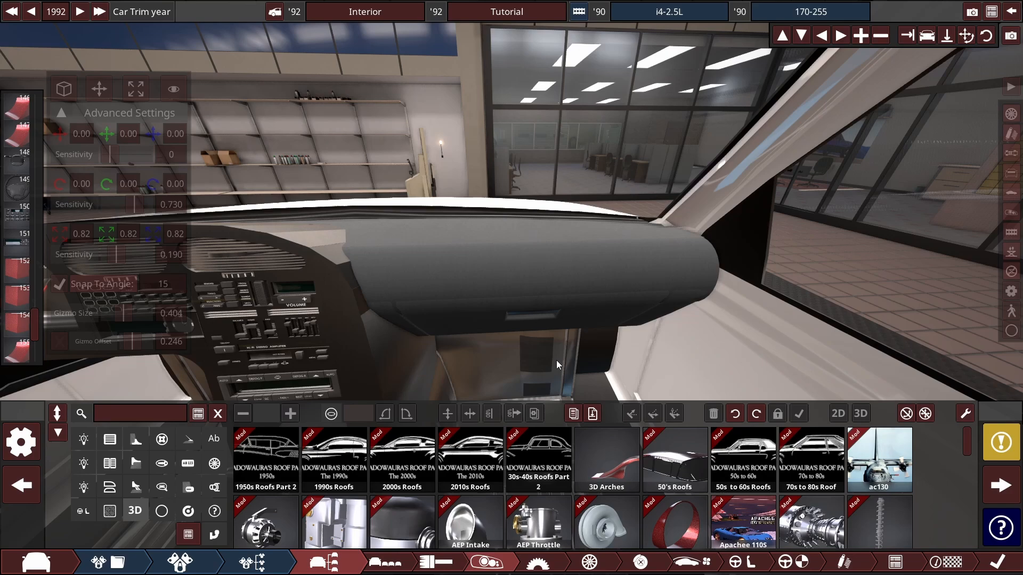
left_click(336, 314)
left_click(862, 414)
left_click_drag(426, 386, 655, 385)
left_click_drag(614, 316, 468, 314)
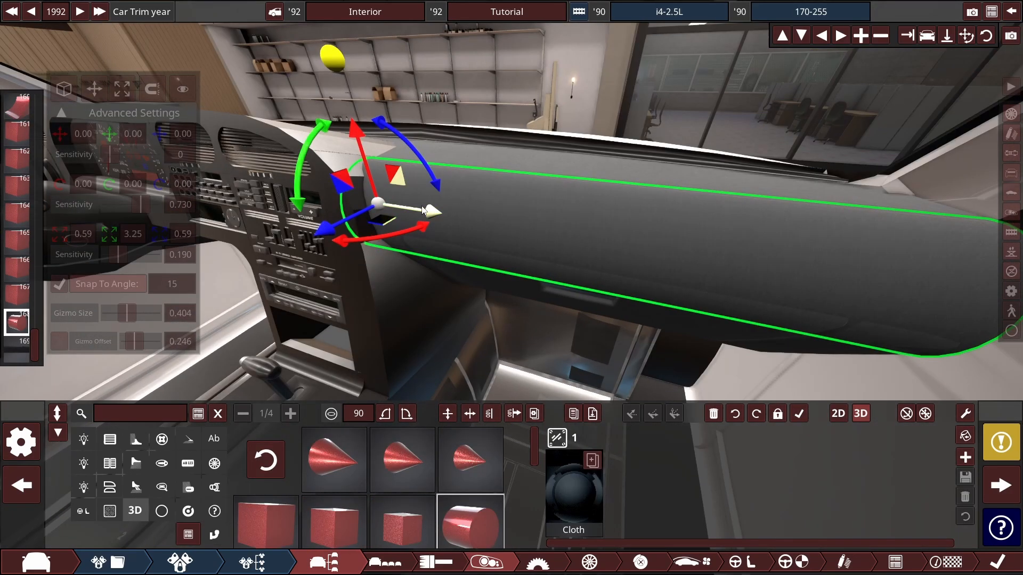
left_click_drag(426, 213, 382, 205)
left_click_drag(112, 155, 122, 154)
left_click_drag(382, 206, 815, 306)
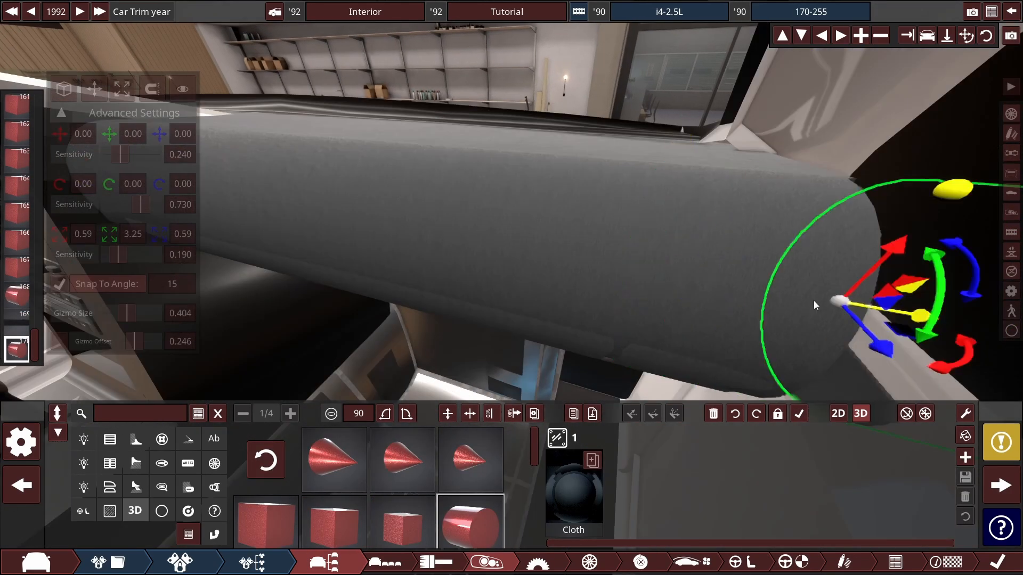
left_click_drag(539, 310, 644, 265)
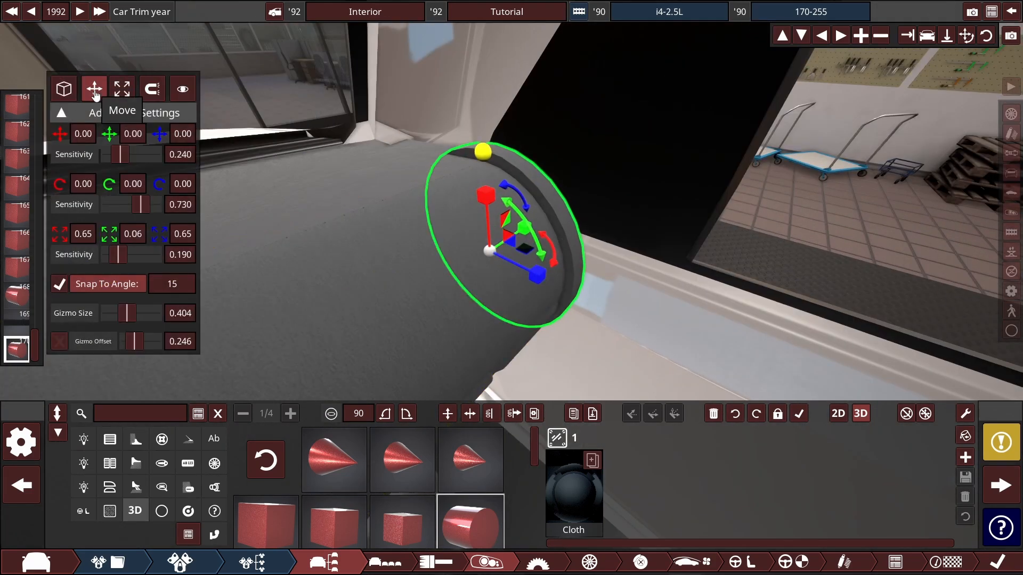
Step: Apply the on-car Plastic material to the thin cylinder capping the passenger-door end of the dashboard
left_click(95, 93)
left_click(574, 492)
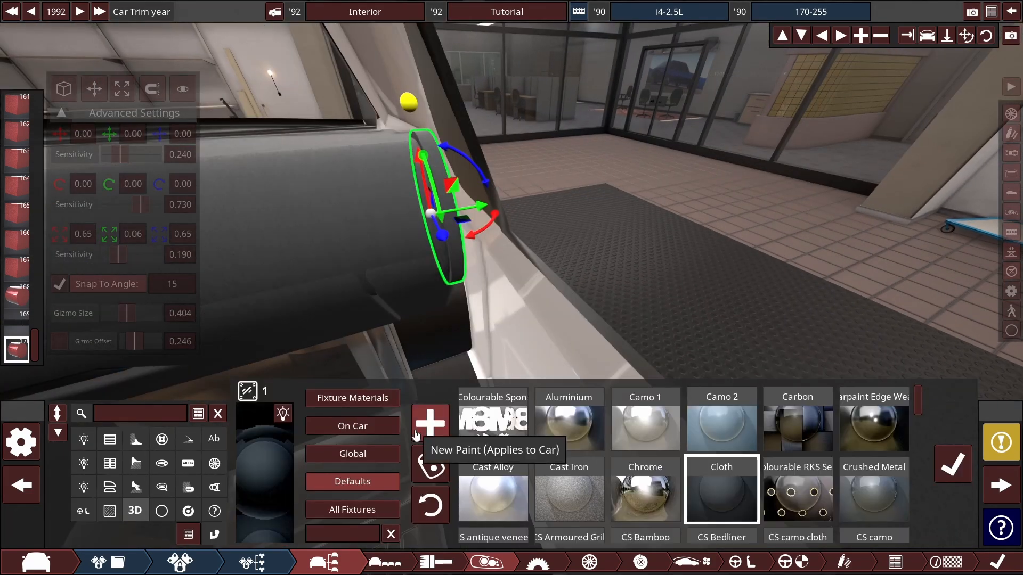
left_click(354, 426)
left_click(571, 492)
left_click(952, 464)
Step: Place a half-round block over the dashboard's passenger end, rotate it into line and scale it to 0.26, 0.82, 0.82
left_click_drag(602, 232, 497, 240)
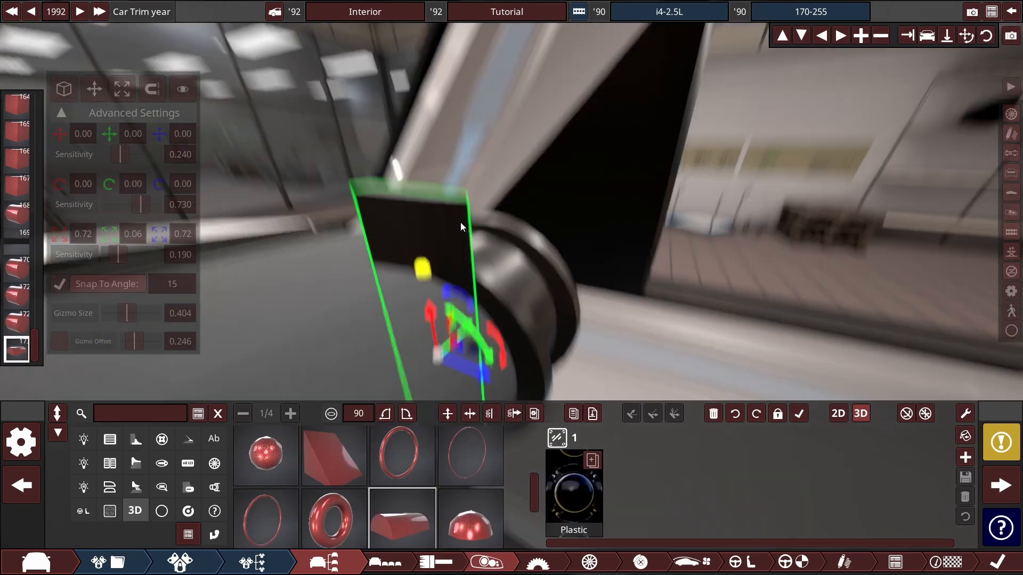
left_click(925, 413)
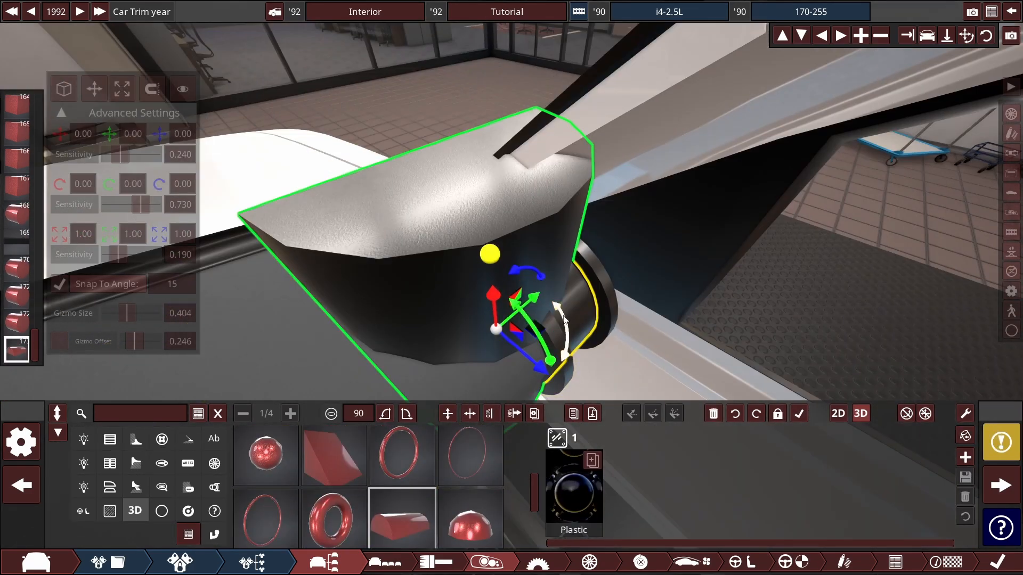
left_click_drag(565, 320, 690, 299)
left_click_drag(535, 327, 540, 256)
left_click_drag(540, 367, 560, 347)
left_click_drag(552, 311, 548, 291)
left_click_drag(482, 283, 456, 261)
left_click_drag(516, 278, 471, 269)
left_click_drag(491, 275, 510, 277)
left_click_drag(468, 247, 459, 232)
left_click_drag(493, 262, 344, 268)
left_click_drag(546, 275, 509, 276)
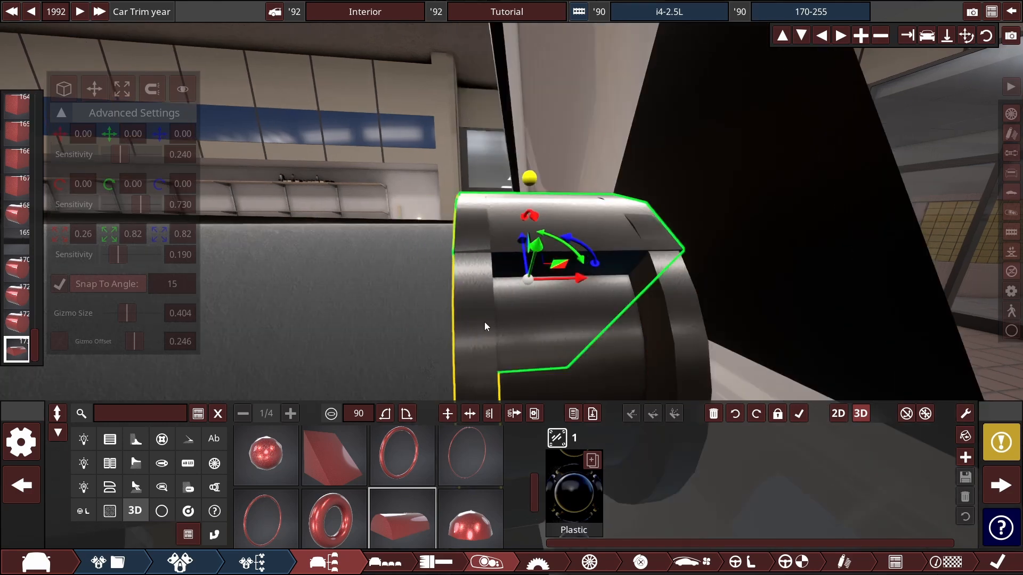
Step: Delete the two unwanted pieces beside the half-round block at the dashboard's passenger end
left_click(484, 322)
key("Delete")
key("Delete")
Step: Duplicate the half-round block downward and mirror the copy with scale 0.26, 0.82, -0.82
left_click(564, 241)
left_click_drag(542, 213, 549, 331, "alt")
left_click(447, 414)
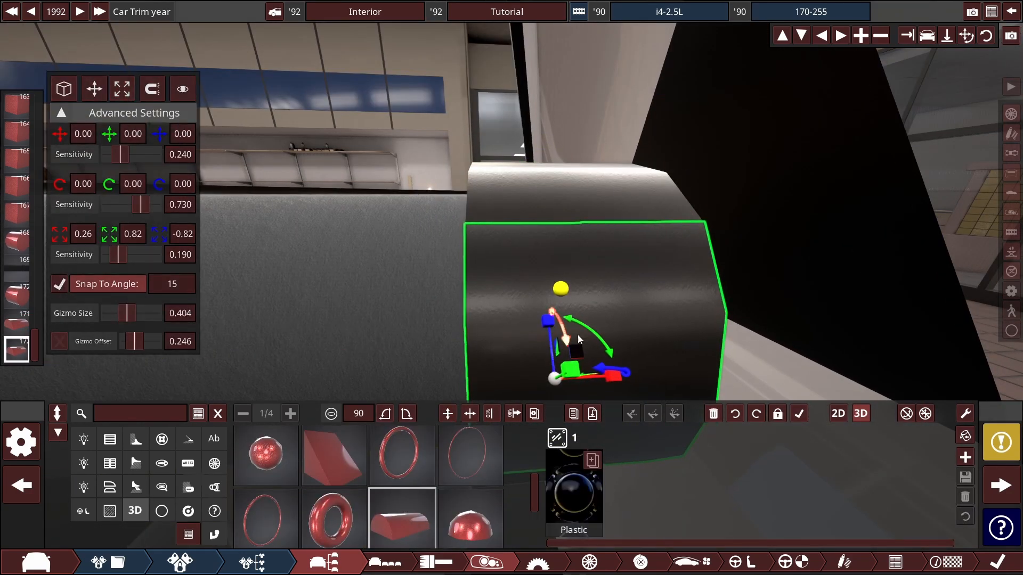
left_click_drag(613, 376, 547, 360, "ctrl")
Step: Add further copies of the half-round block around the dashboard end to complete the frame of an air vent
left_click(481, 215)
left_click_drag(482, 215, 463, 185)
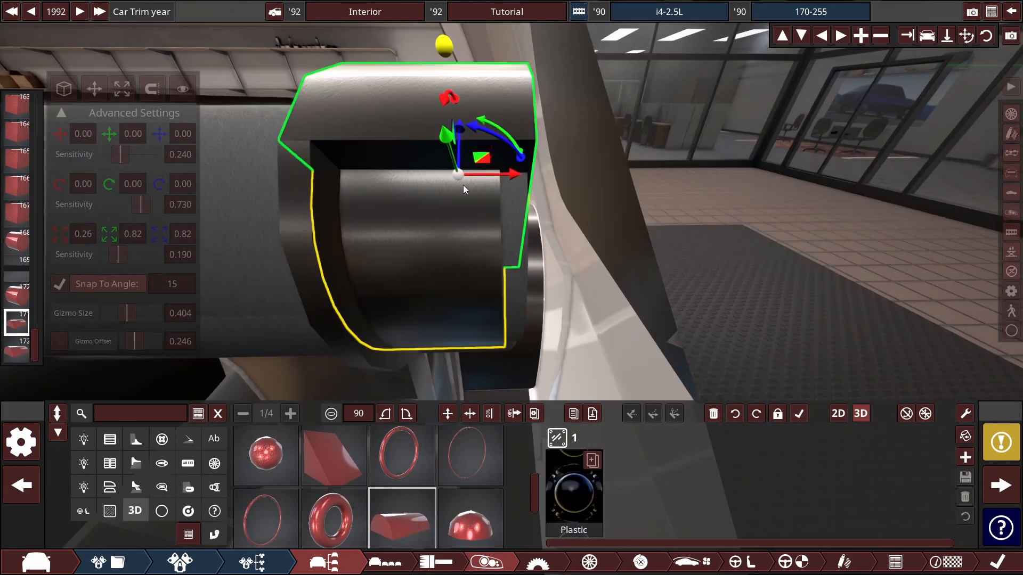
left_click_drag(484, 101, 459, 36, "alt")
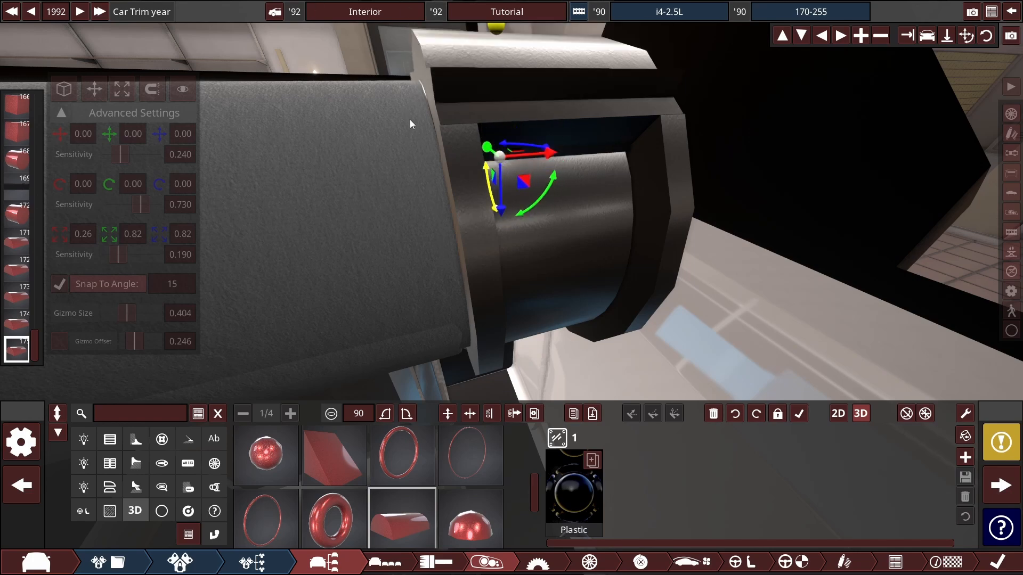
left_click_drag(489, 224, 535, 253)
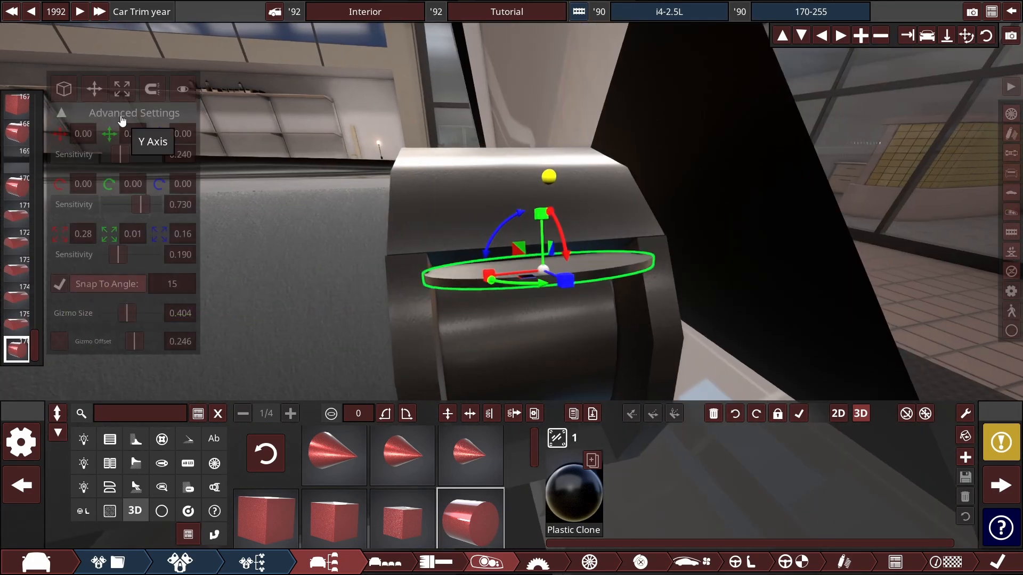
Step: Stack copies of a flat cylinder scaled 0.32, 0.01, 0.16 as slats down the vent opening, with move sensitivity 0
left_click(94, 89)
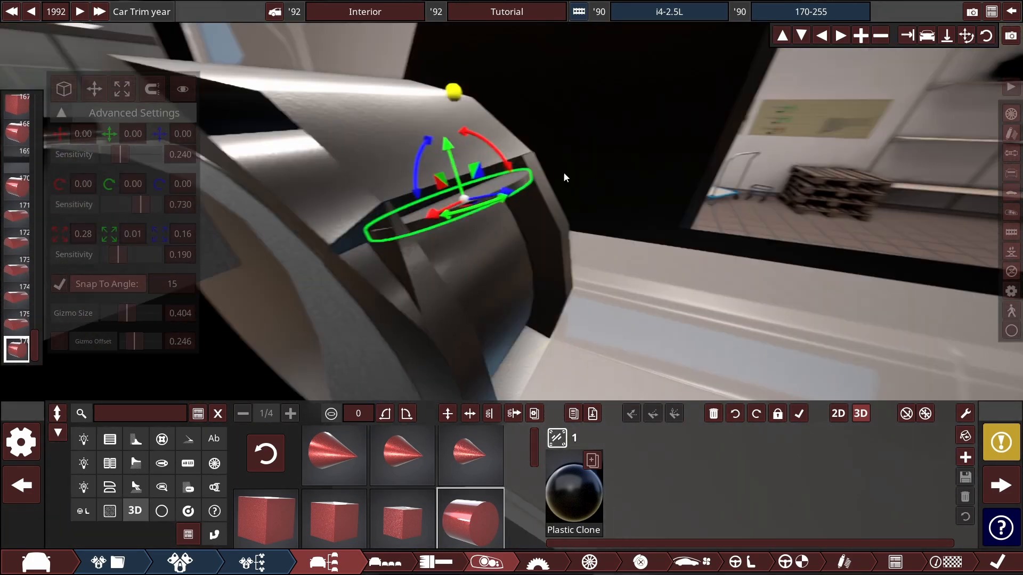
left_click(59, 284)
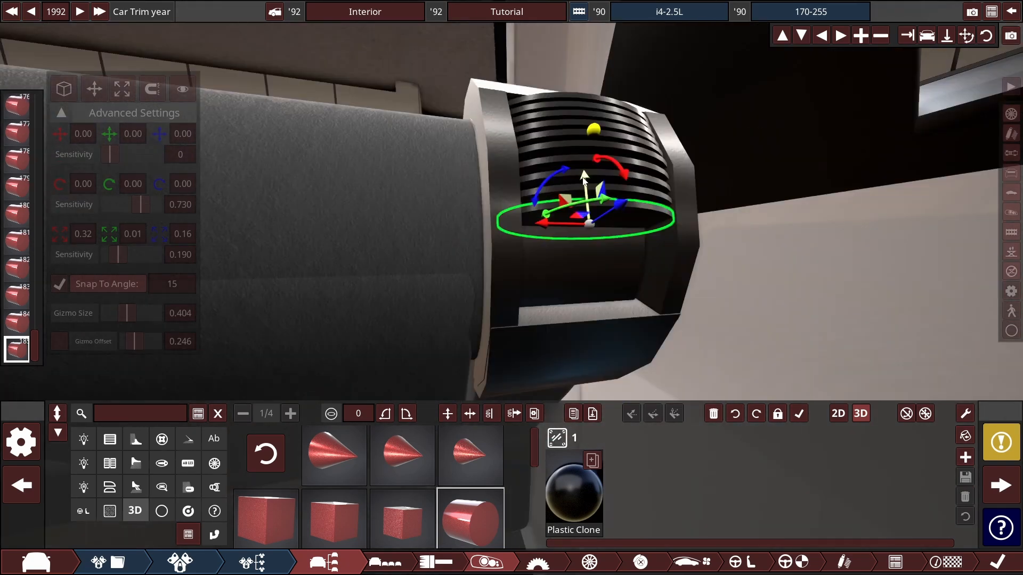
left_click_drag(615, 231, 623, 246)
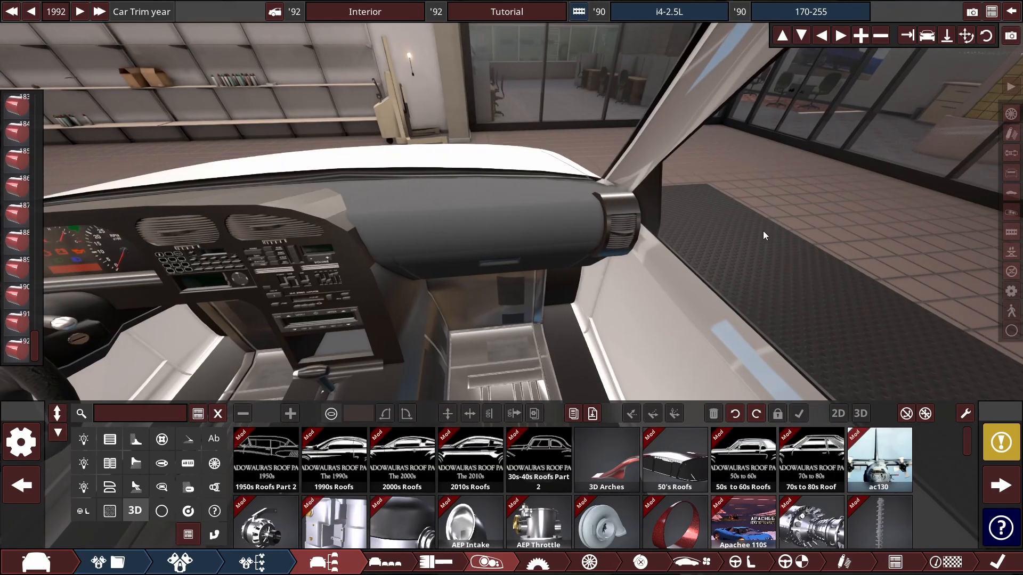
Step: Examine the slatted vent at the passenger end against the rest of the dashboard, then its lower edge up close
left_click_drag(763, 232, 688, 267)
scroll(661, 203, "up", 4)
scroll(689, 268, "down", 2)
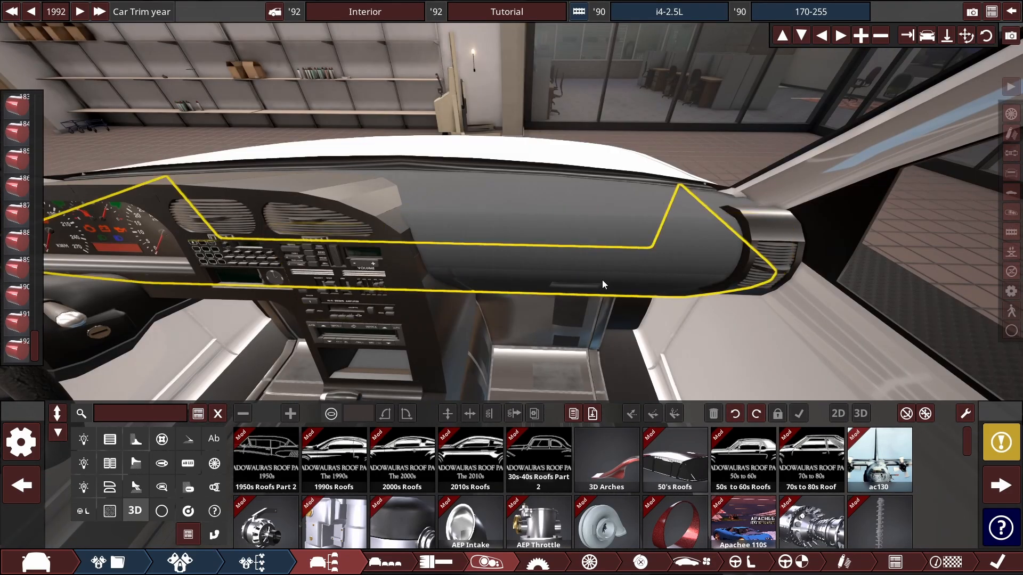
left_click_drag(603, 284, 613, 213)
left_click(261, 206)
left_click_drag(613, 213, 766, 289)
scroll(638, 302, "up", 4)
left_click_drag(698, 328, 674, 316)
left_click_drag(674, 317, 532, 266)
scroll(545, 337, "up", 2)
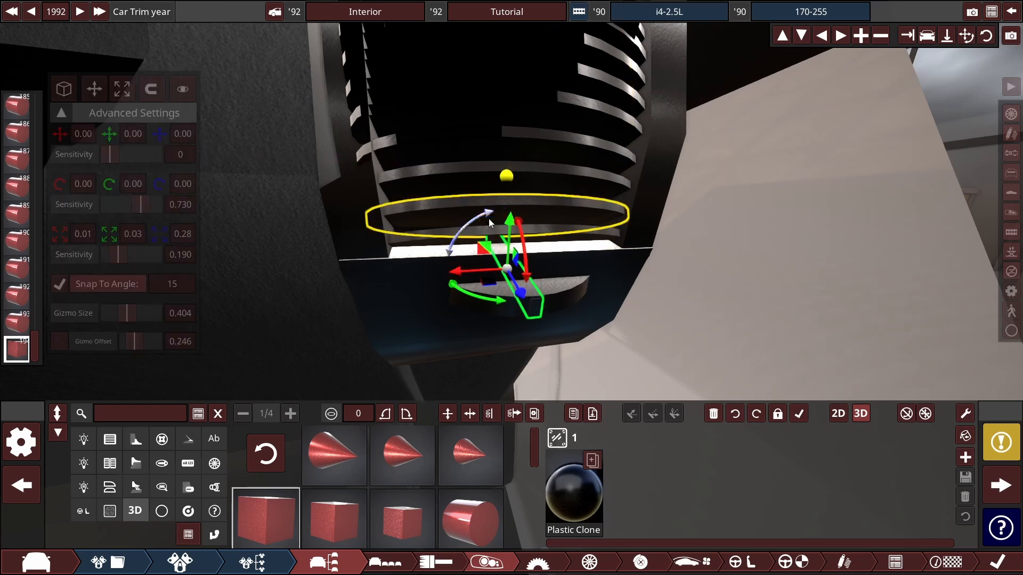
Step: Paint the 0.01, 0.03, 0.28 block Cloud White and copy it around the vent's thumbwheel as grip ribs
left_click(567, 528)
left_click(804, 418)
left_click(17, 322)
left_click(17, 349)
left_click_drag(501, 299, 472, 299)
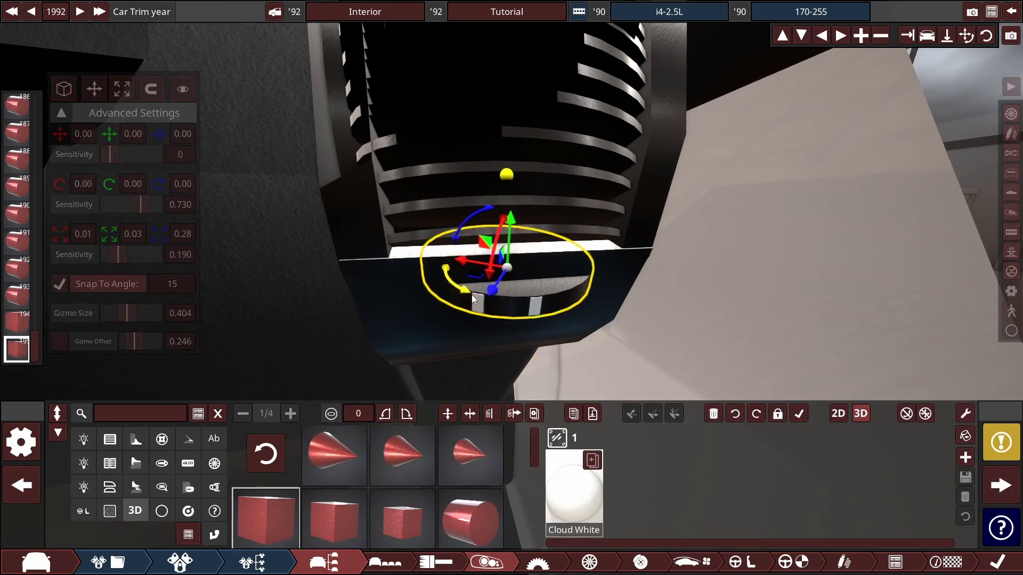
scroll(513, 270, "down", 5)
left_click(506, 277)
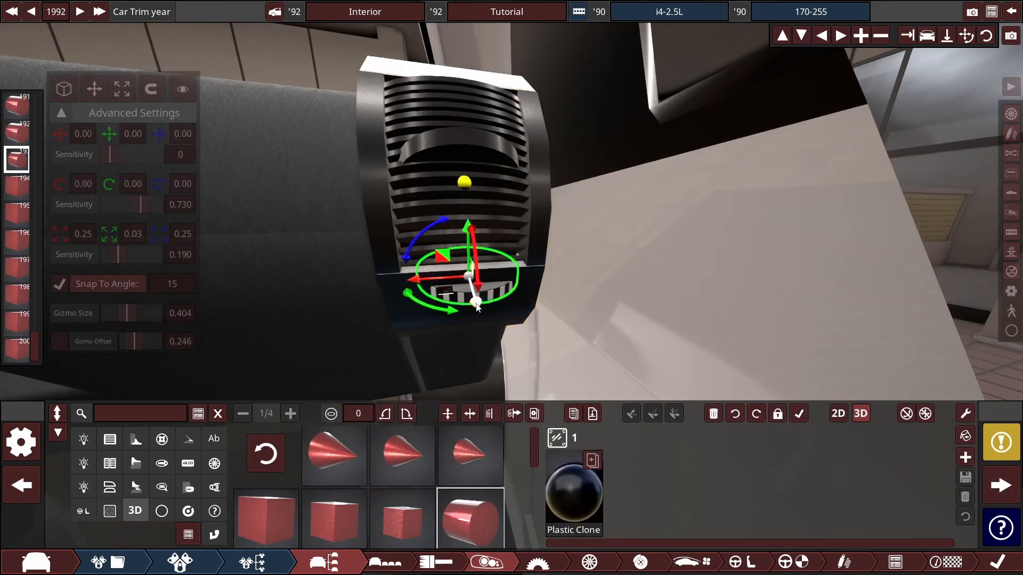
Step: Give the 0.25, 0.04, 0.19 block at the vent's thumbwheel the on-car Steel material and adjust its fit
scroll(480, 288, "up", 5)
left_click(574, 493)
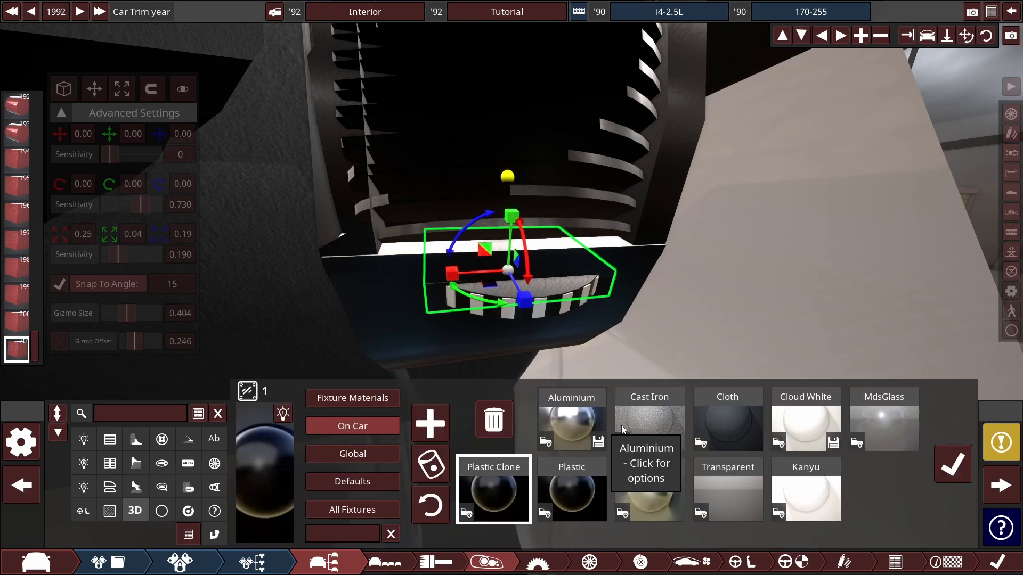
left_click_drag(572, 349, 602, 348)
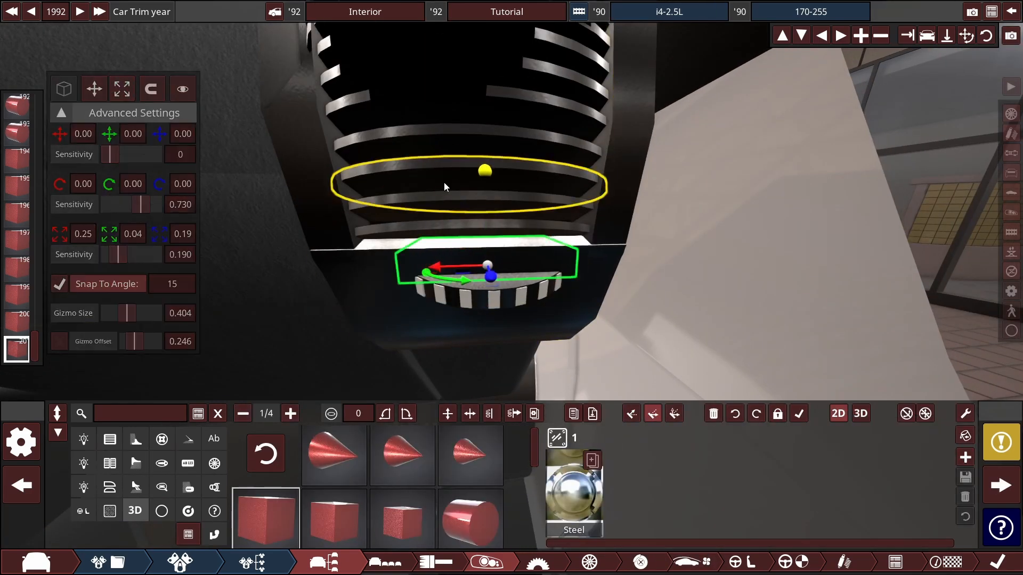
scroll(592, 269, "down", 5)
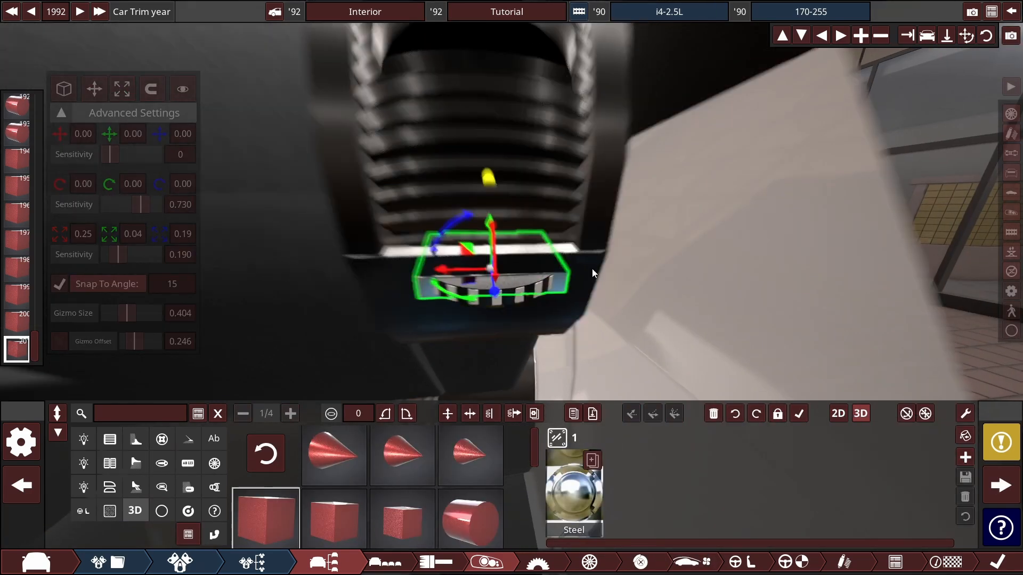
left_click(122, 89)
left_click(650, 281)
scroll(650, 281, "down", 10)
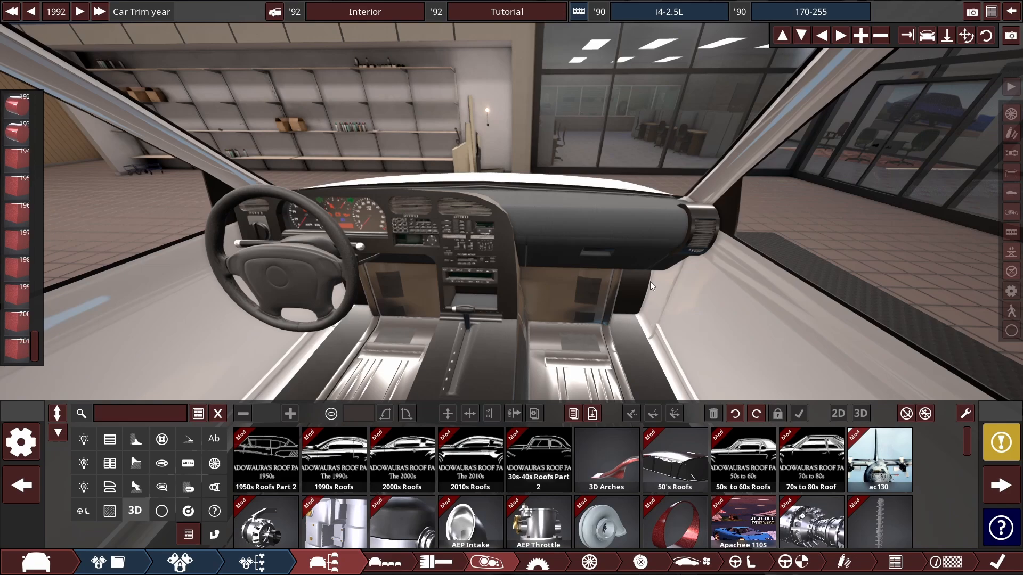
Step: Try the on-car Plastic material on the dashboard's two top panels and its front cylinder
scroll(650, 281, "up", 8)
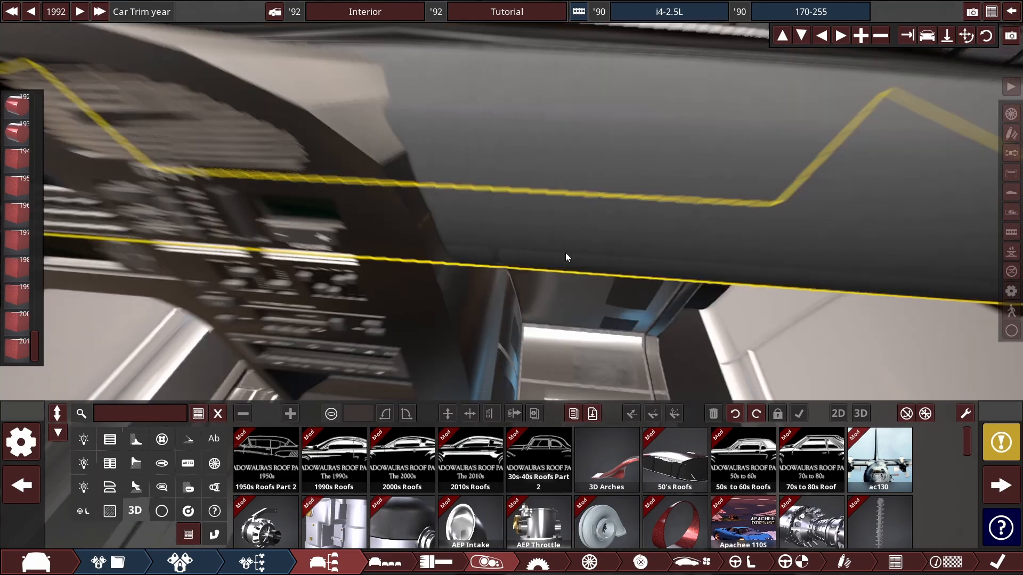
right_click(565, 252)
left_click(352, 426)
left_click(353, 454)
left_click(379, 433)
left_click(553, 486)
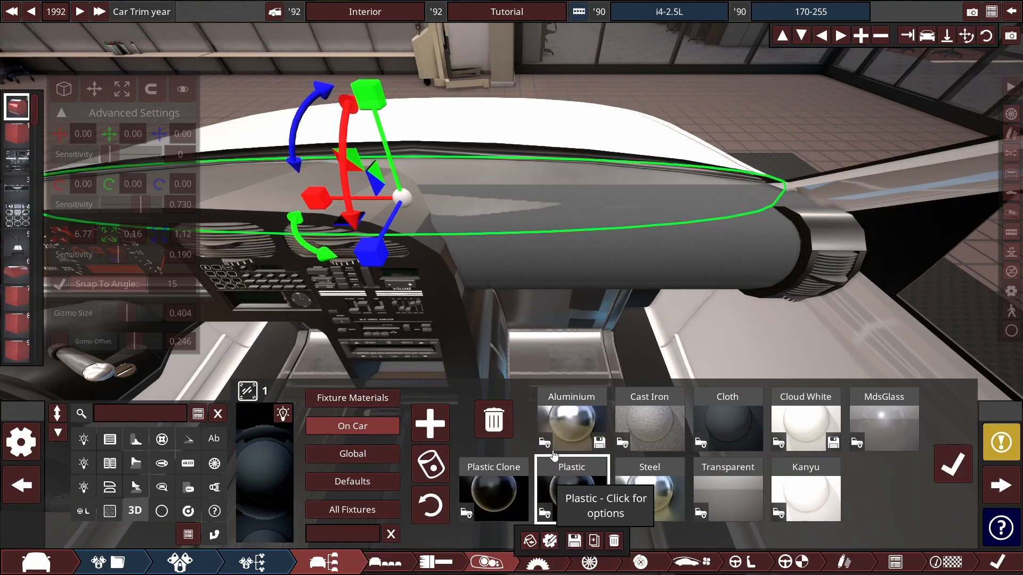
left_click(528, 213)
left_click(580, 517)
left_click(576, 510)
left_click(523, 251)
left_click(552, 516)
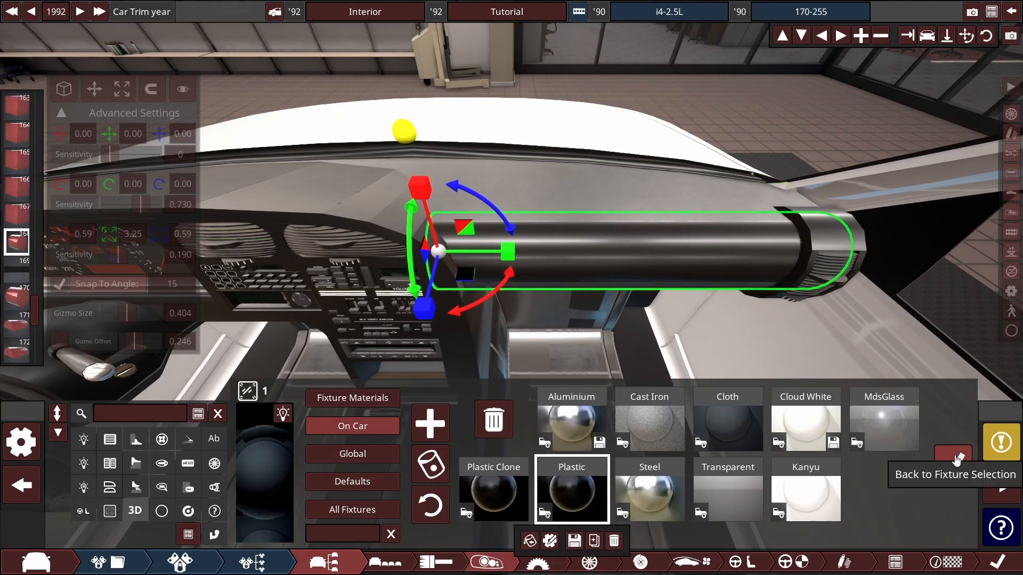
Step: Look through the default materials and give the dashboard's front cylinder a less glossy one from Fixture Materials
left_click(352, 482)
left_click(653, 477)
scroll(653, 477, "up", 5)
scroll(653, 469, "down", 12)
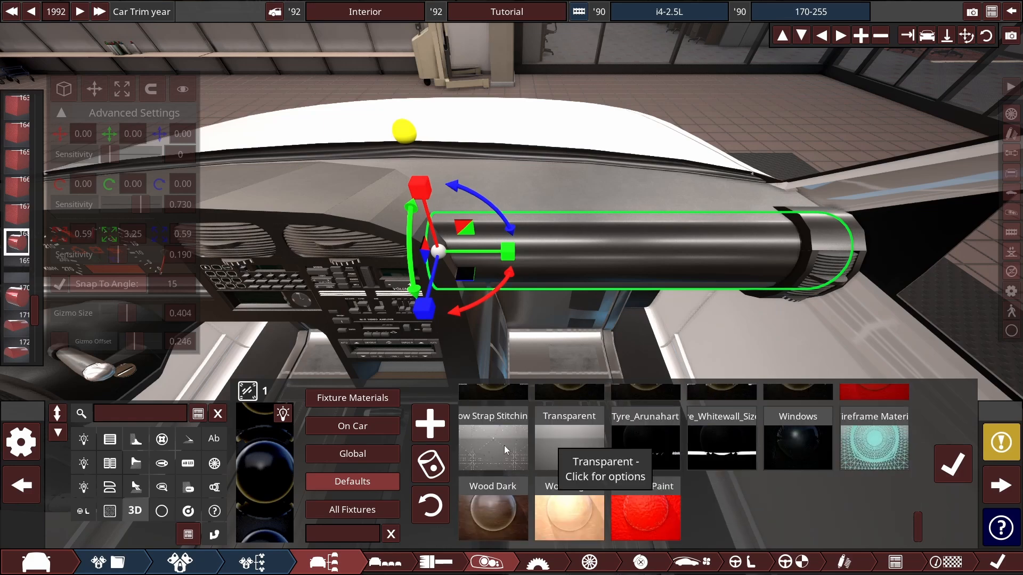
left_click(353, 398)
scroll(755, 463, "up", 5)
left_click(853, 410)
Step: Apply the front cylinder's fixture material to both top panels of the dashboard
left_click(623, 194)
left_click(574, 492)
left_click(352, 397)
left_click(852, 410)
left_click(613, 208)
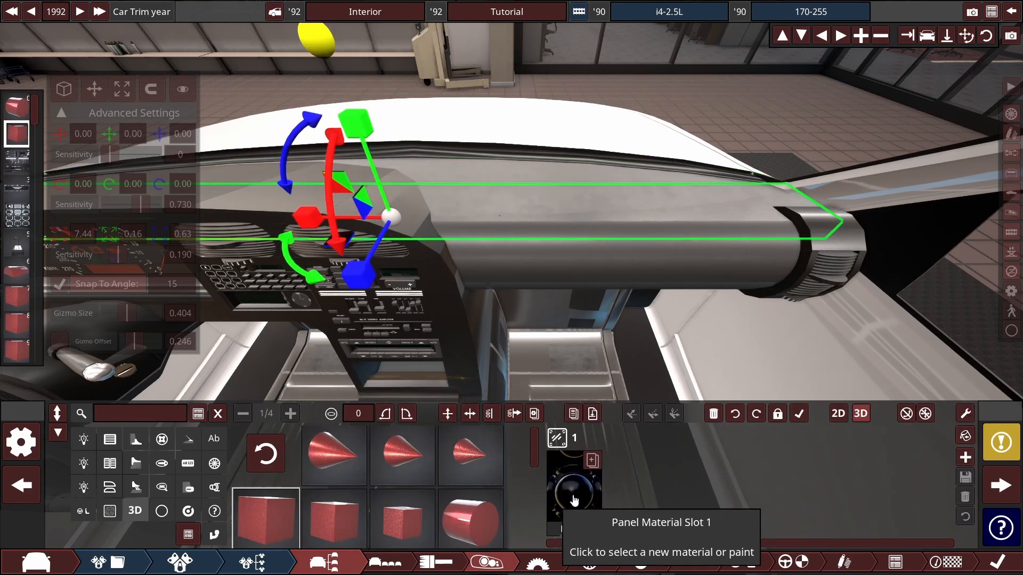
left_click(573, 500)
left_click(852, 410)
left_click(953, 465)
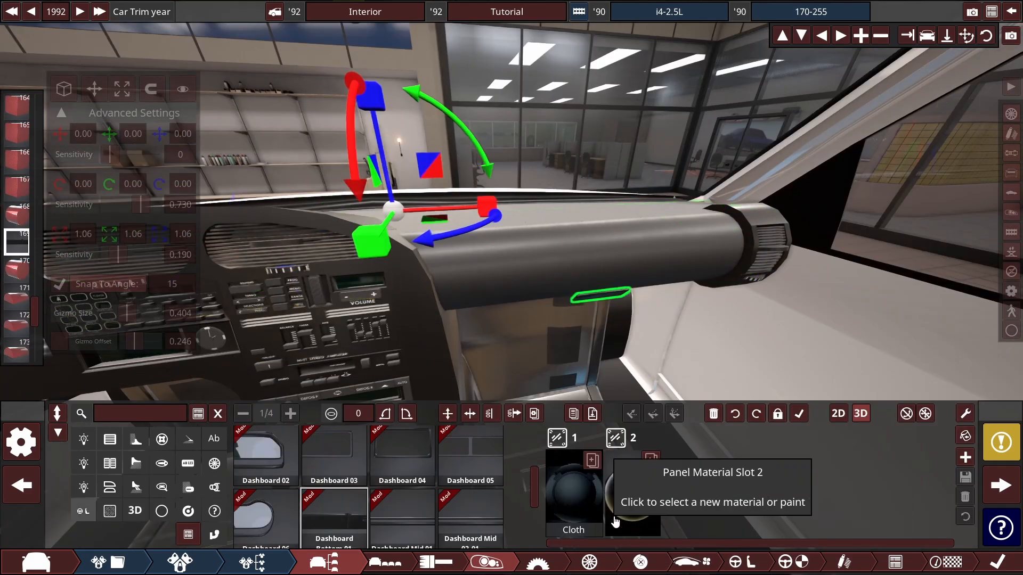
Step: Replace the Cloth on the Dashboard Bottom 01 part under the passenger dashboard with the same fixture material
left_click(578, 501)
left_click(852, 411)
left_click(952, 464)
left_click(625, 501)
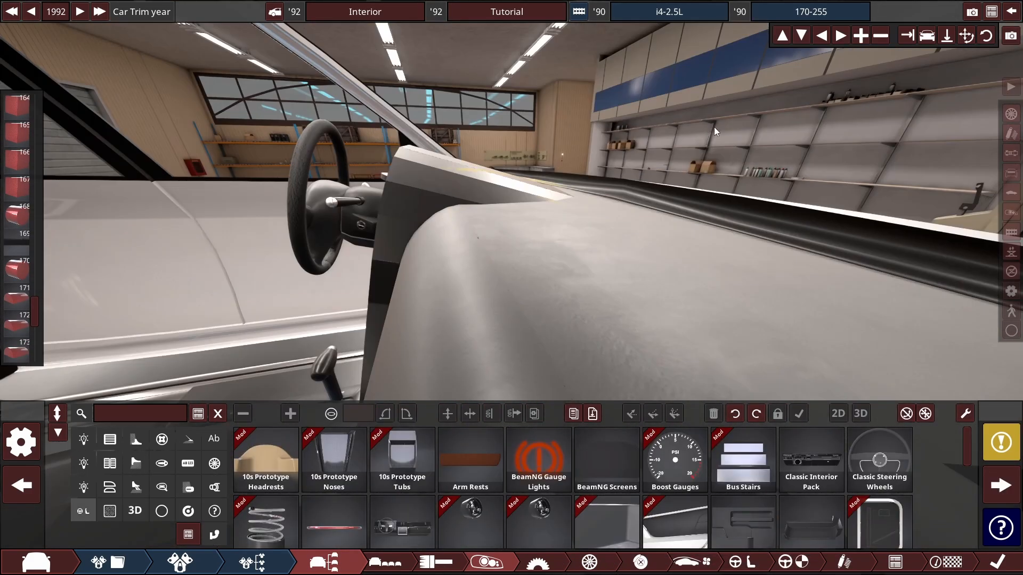
Step: Examine the dashboard, centre tunnel, bare floor and driver's side to judge which interior areas still need parts
left_click_drag(714, 126, 600, 330)
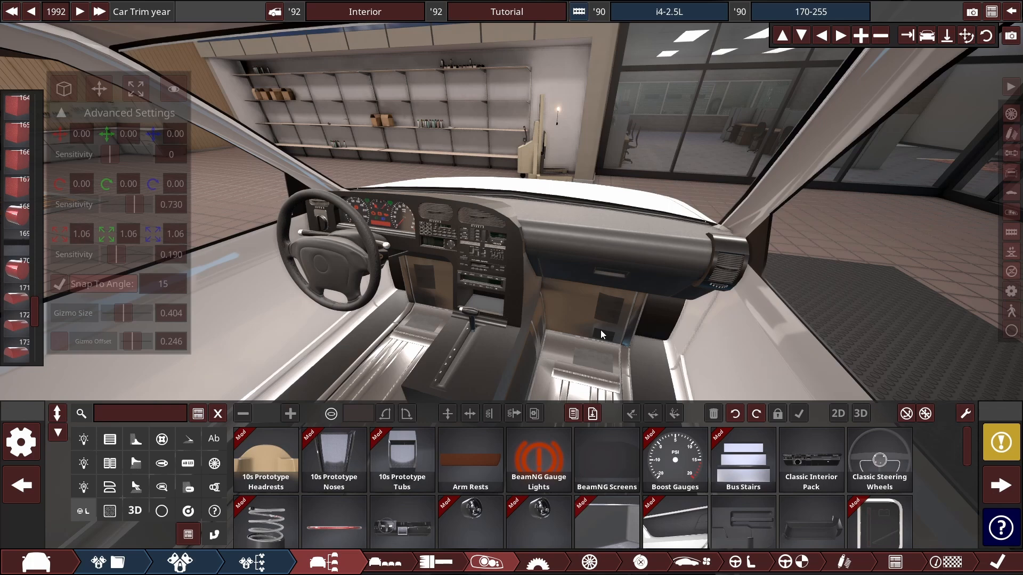
mouse_move(606, 343)
left_mouse_down()
mouse_move(548, 372)
mouse_move(436, 398)
mouse_move(604, 330)
left_mouse_up()
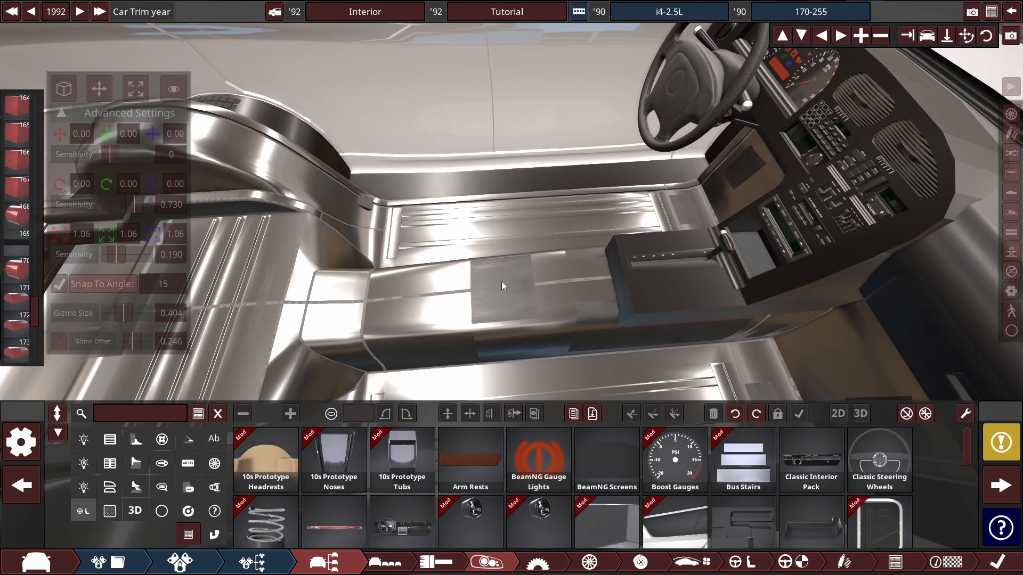
left_click_drag(501, 281, 683, 250)
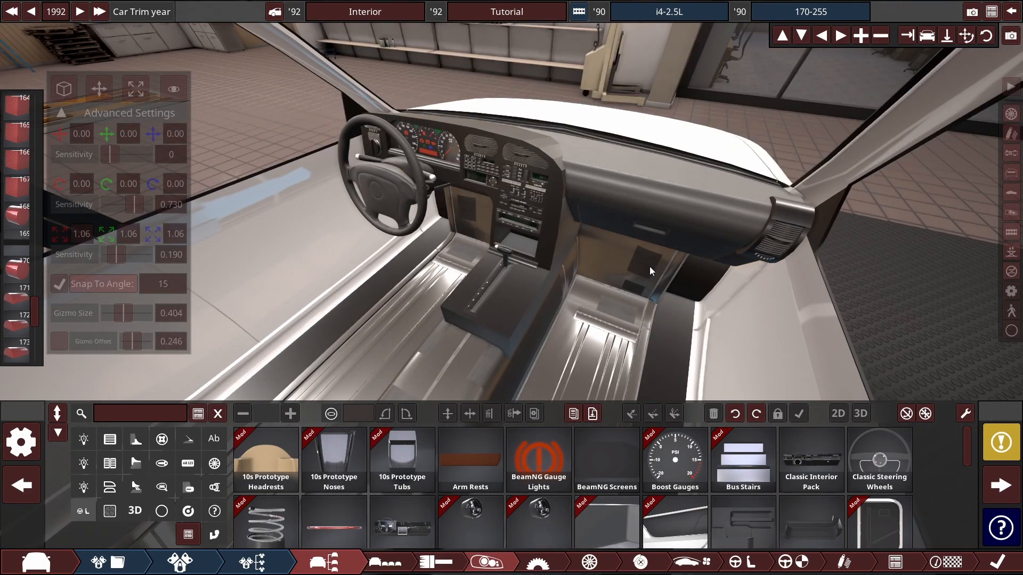
left_click_drag(650, 266, 503, 253)
left_click_drag(450, 145, 529, 299)
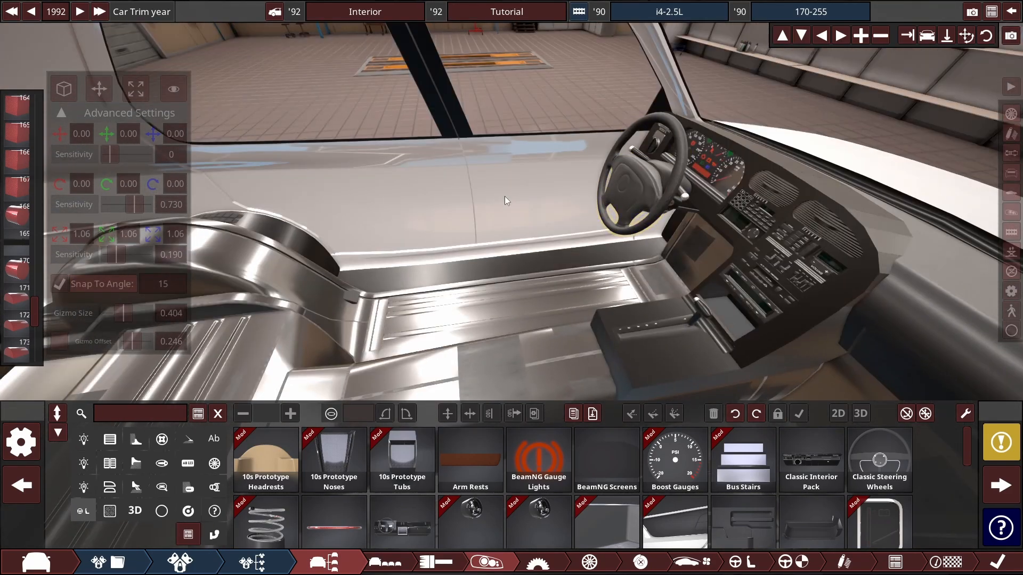
left_click_drag(504, 196, 574, 261)
left_click_drag(442, 258, 651, 302)
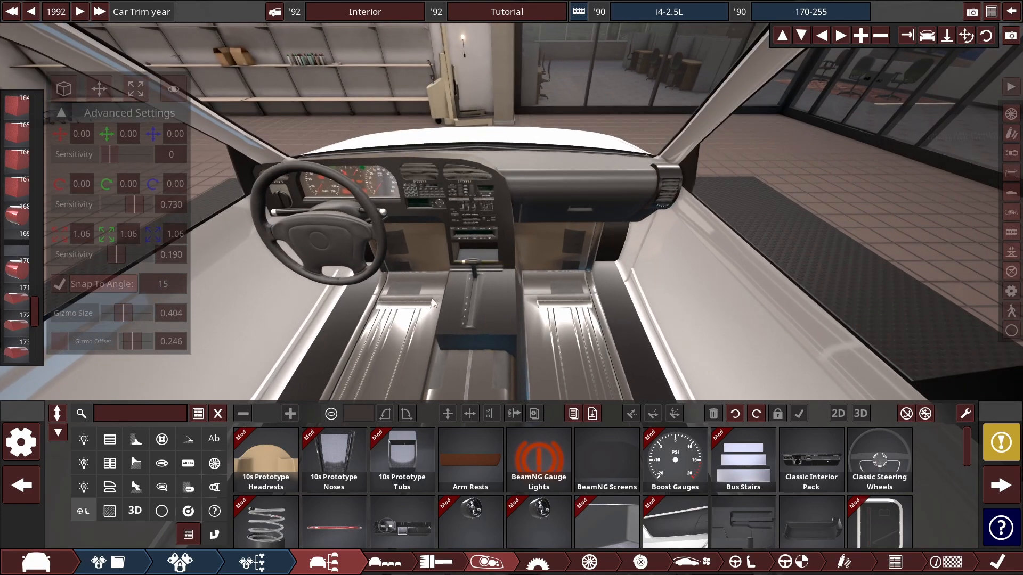
Step: Add a fixture from the Floors set and look through its full-set, grouped and individual part variants
scroll(432, 298, "up", 2)
mouse_move(798, 512)
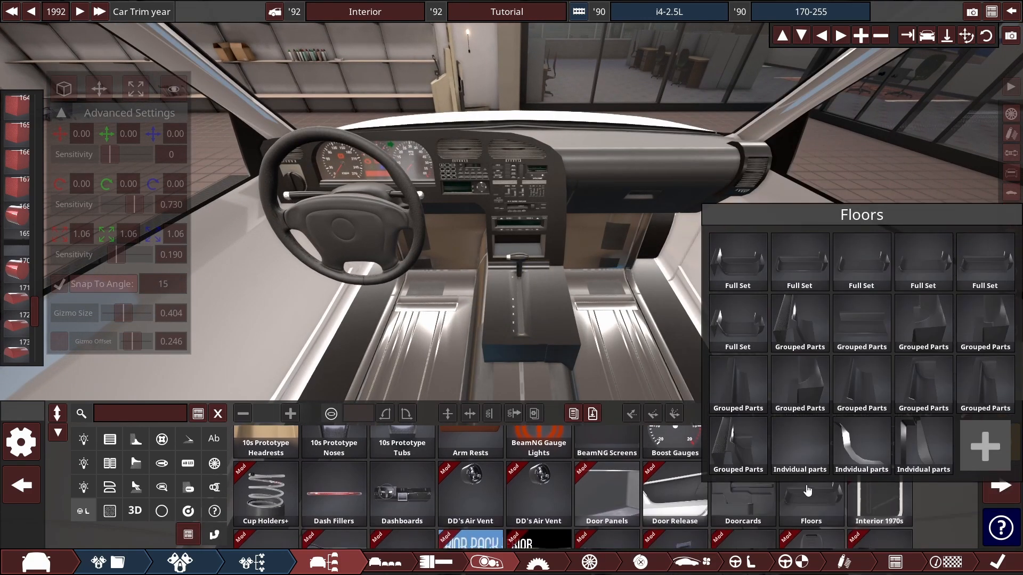
left_click(789, 512)
scroll(407, 476, "down", 2)
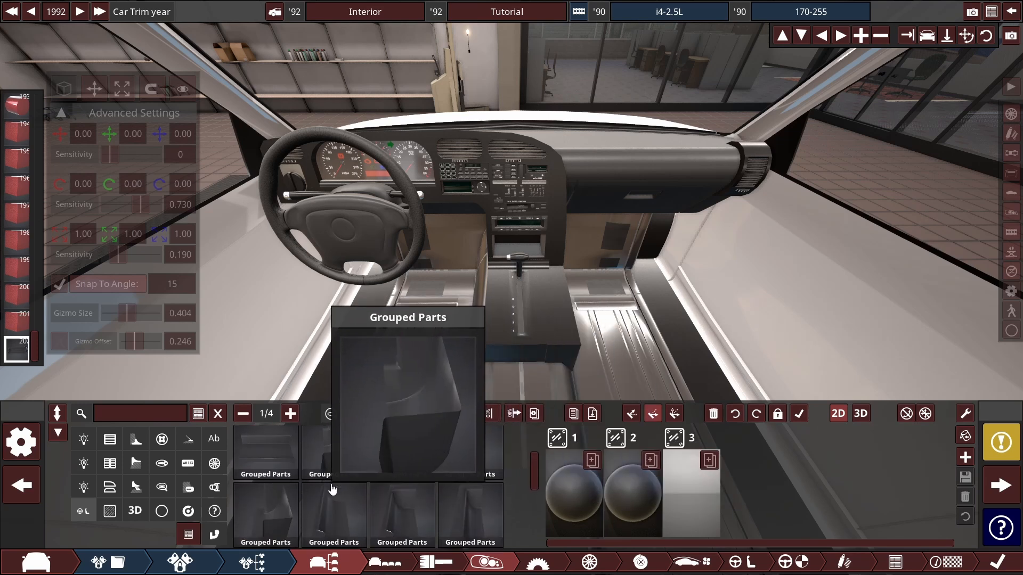
scroll(497, 436, "up", 2)
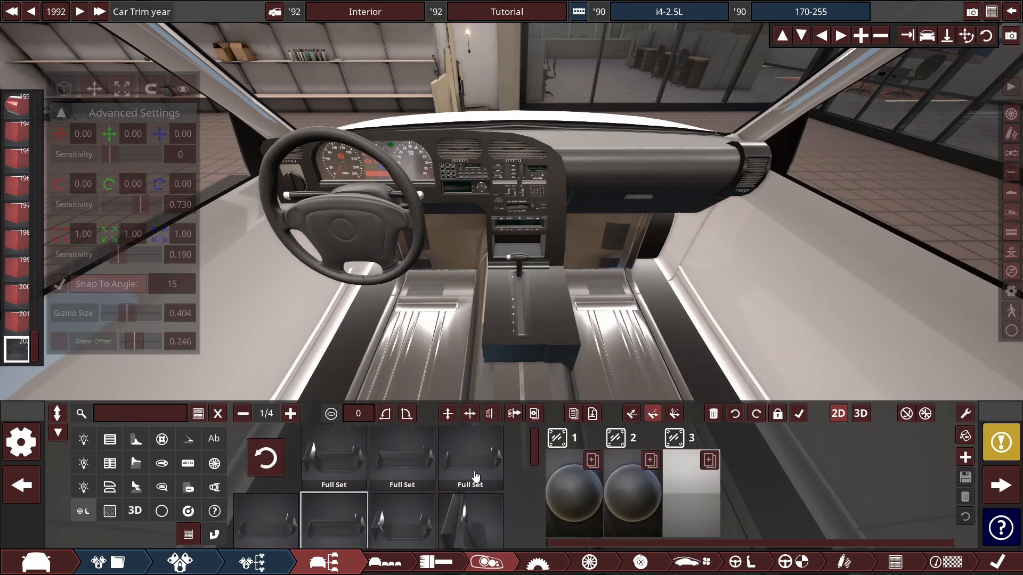
scroll(287, 477, "down", 1)
scroll(288, 479, "down", 3)
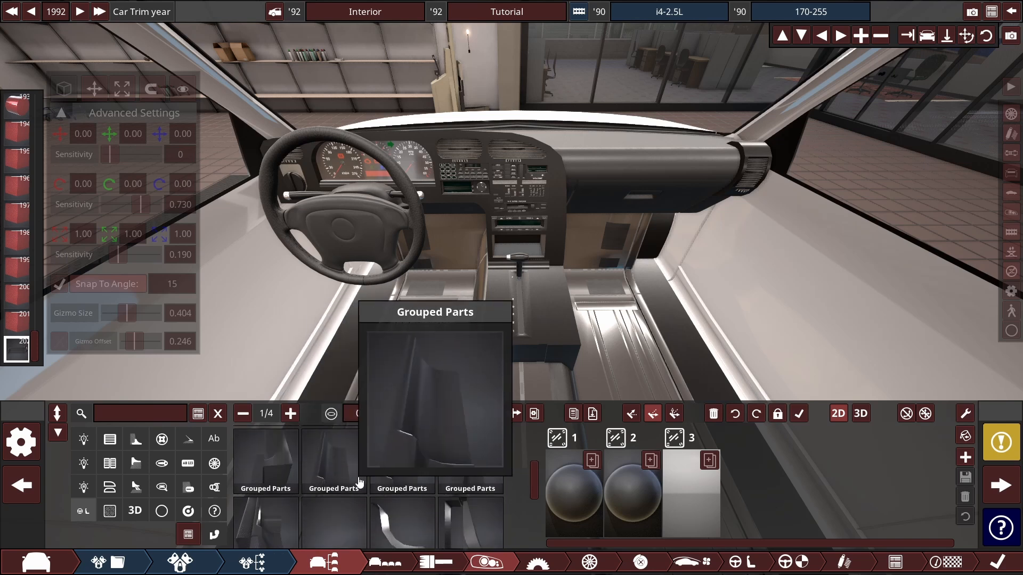
left_click(450, 449)
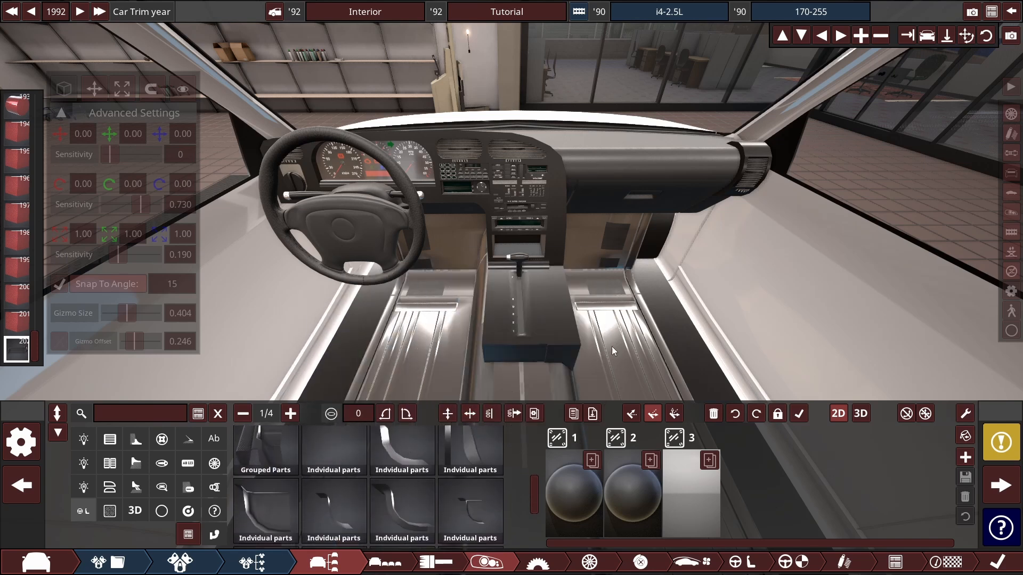
scroll(487, 234, "down", 1)
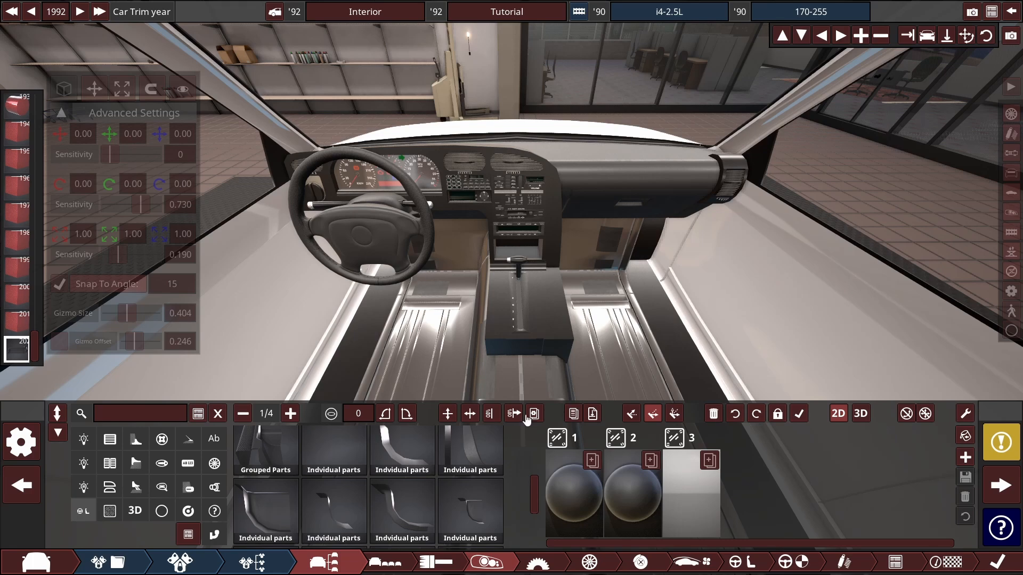
Step: Examine the bare footwells, centre tunnel and underside of the dashboard to judge where the floor parts should fit
scroll(448, 474, "up", 3)
left_click_drag(495, 301, 576, 271)
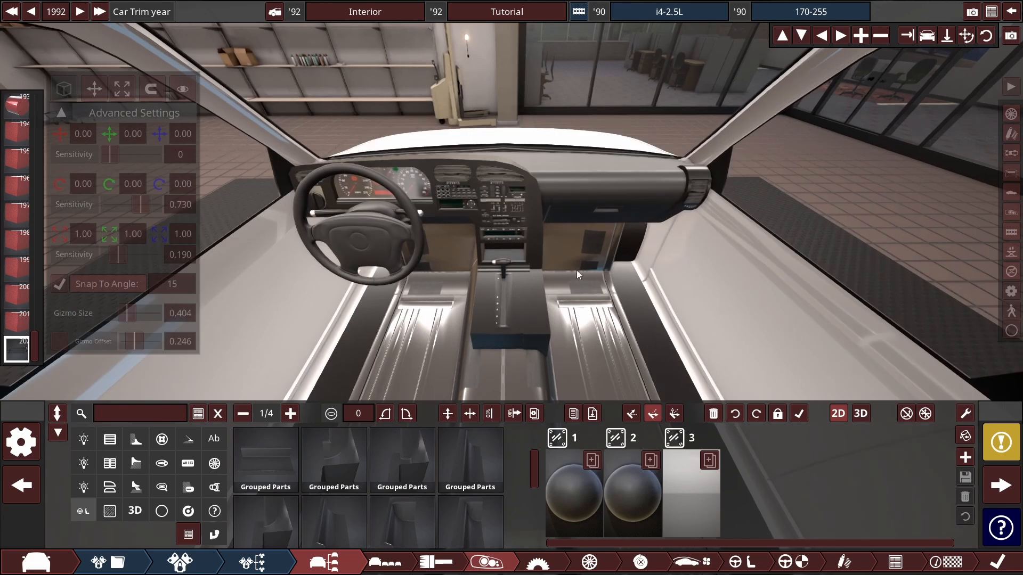
scroll(407, 483, "down", 3)
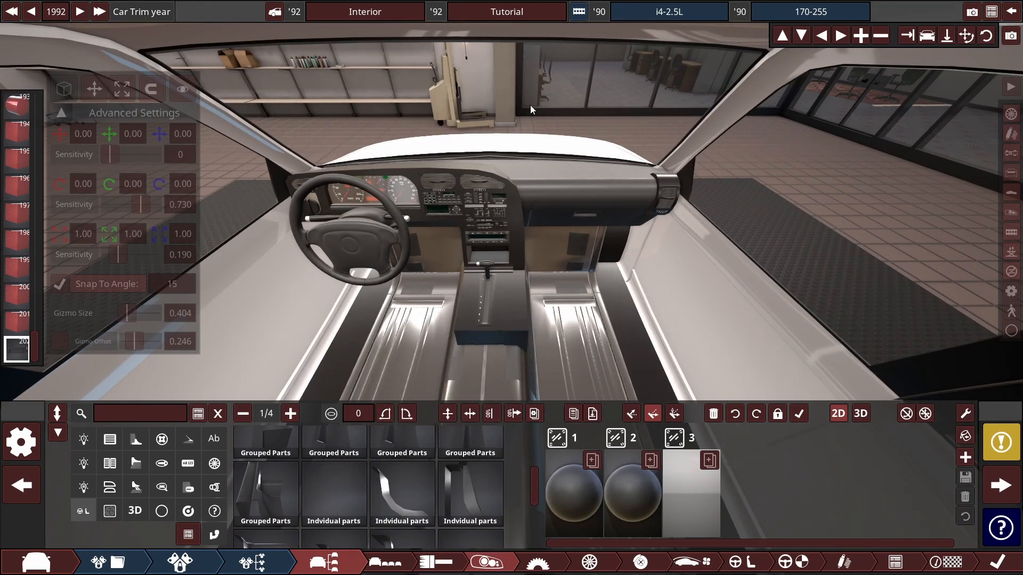
left_click_drag(529, 104, 529, 138)
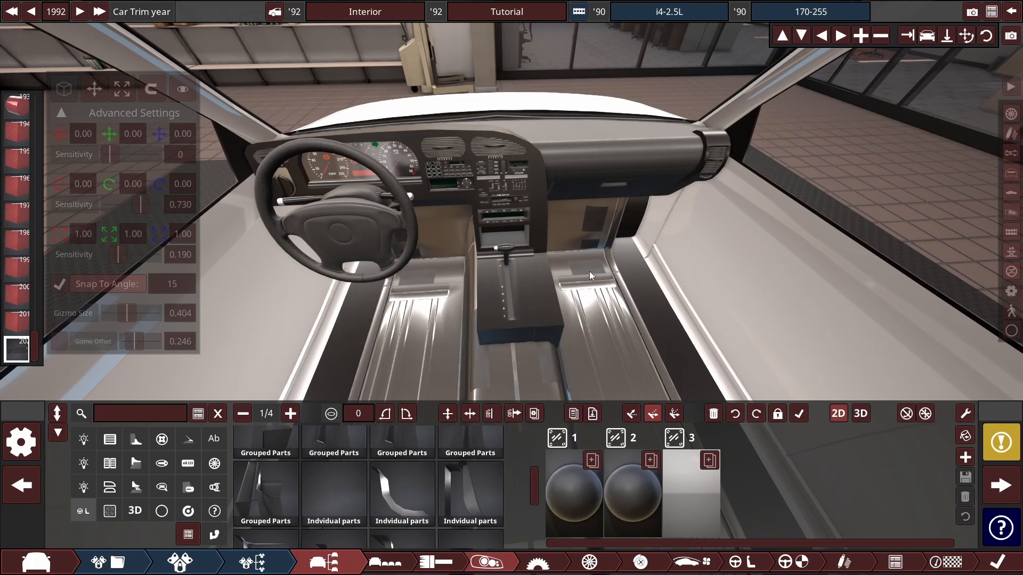
left_click_drag(590, 271, 636, 229)
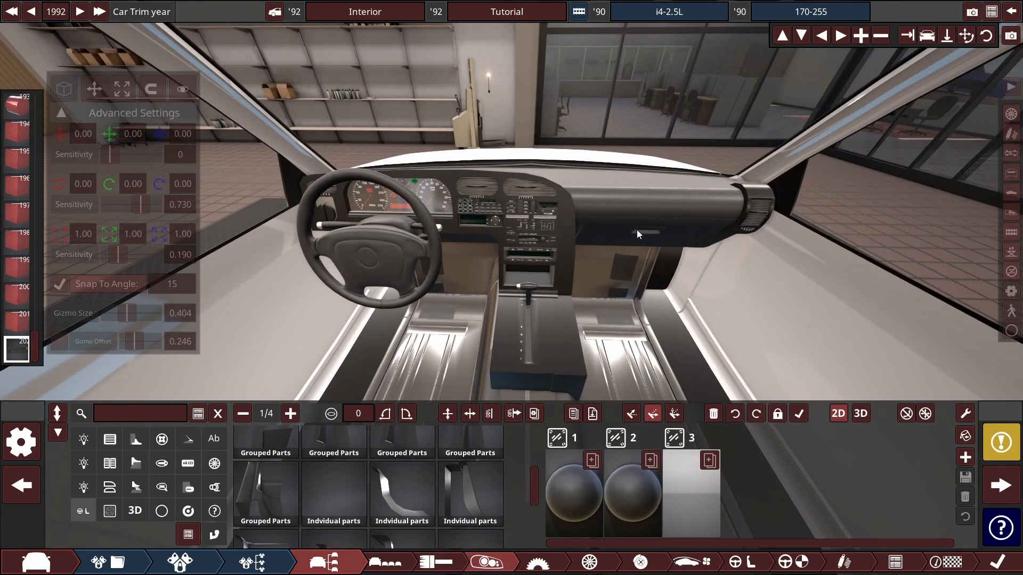
left_click_drag(637, 229, 509, 323)
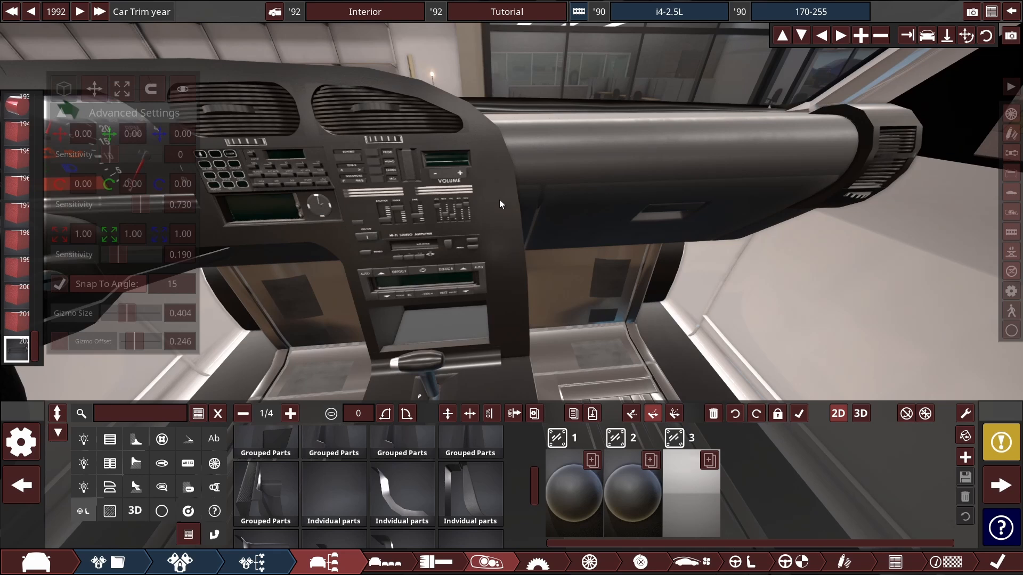
scroll(512, 322, "down", 5)
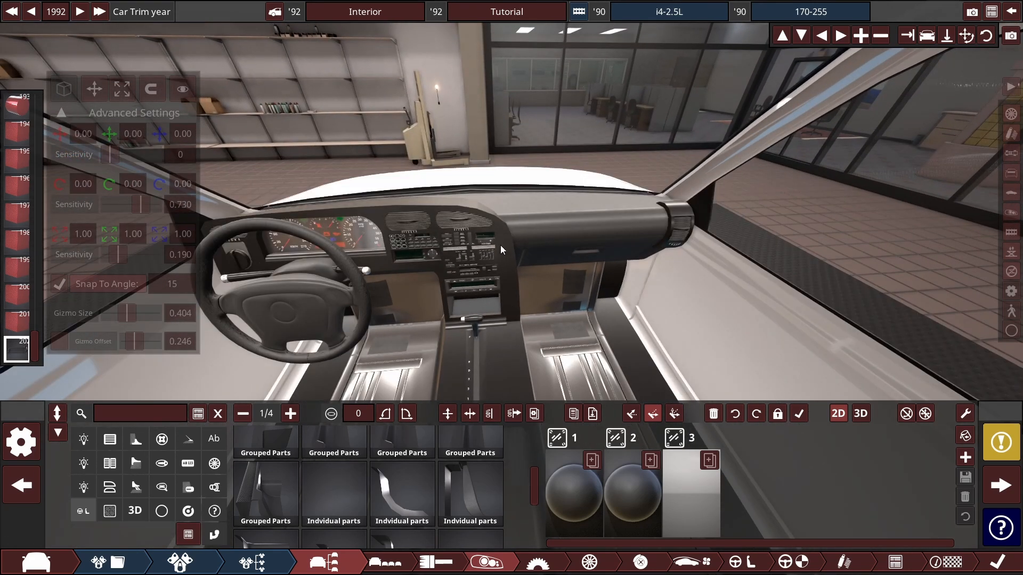
scroll(500, 245, "up", 2)
left_click_drag(525, 276, 464, 181)
left_click_drag(602, 274, 589, 283)
scroll(590, 283, "down", 2)
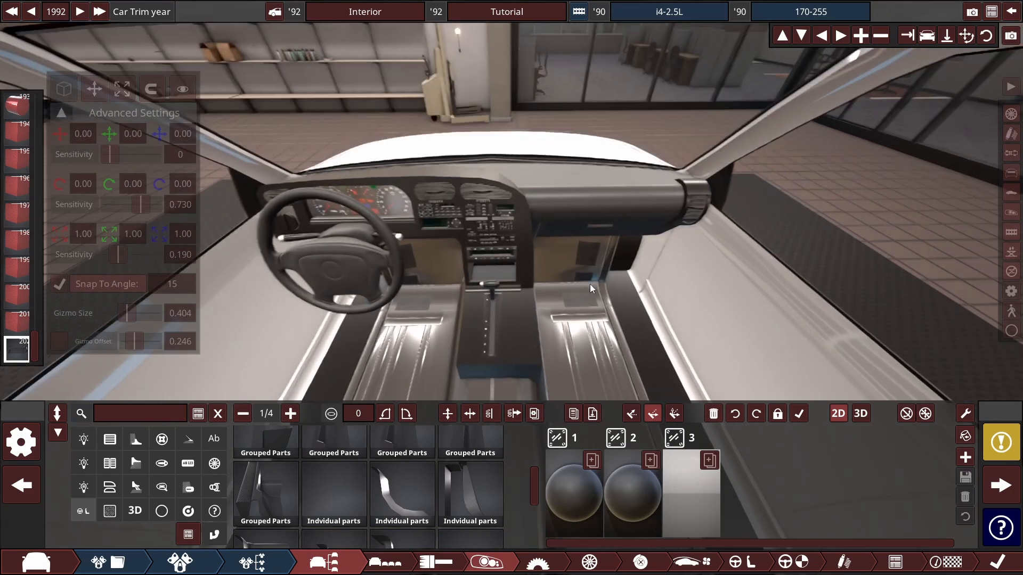
scroll(592, 290, "up", 2)
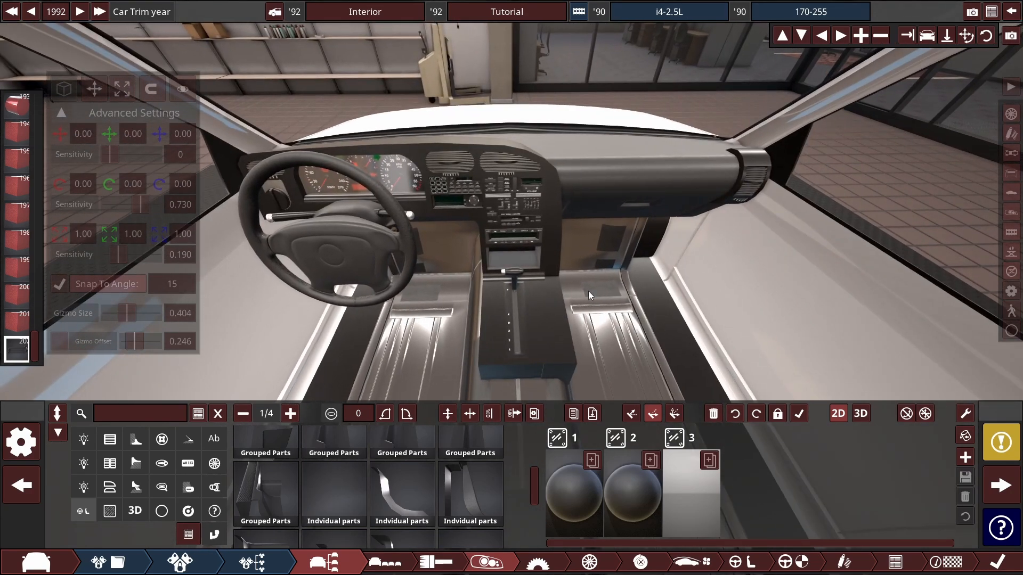
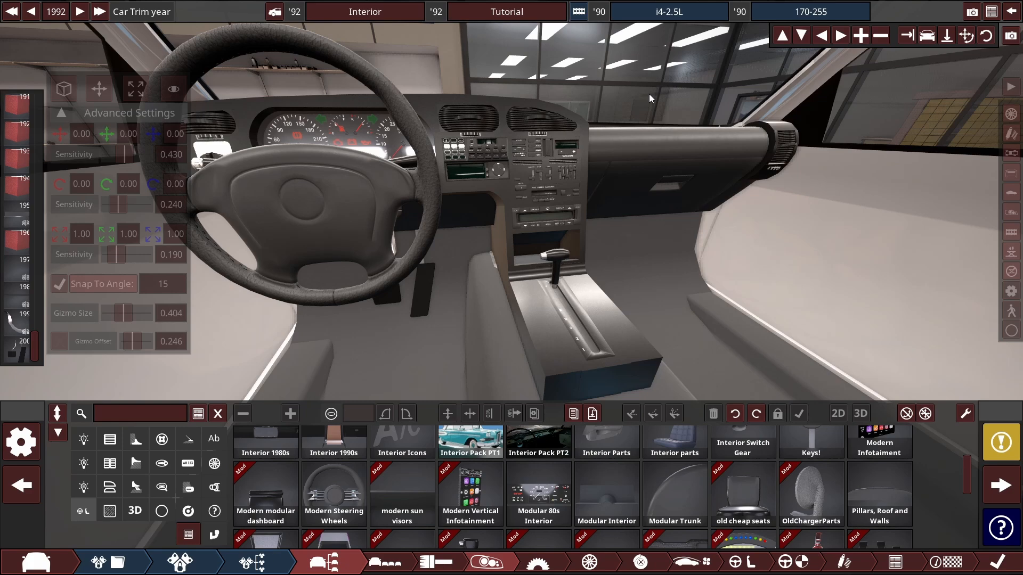
Step: Inspect the fitted centre floor, side floor and footwell parts and the pedals, selecting them one by one
left_click_drag(741, 99, 677, 155)
left_click(461, 249)
left_click_drag(499, 293, 555, 308)
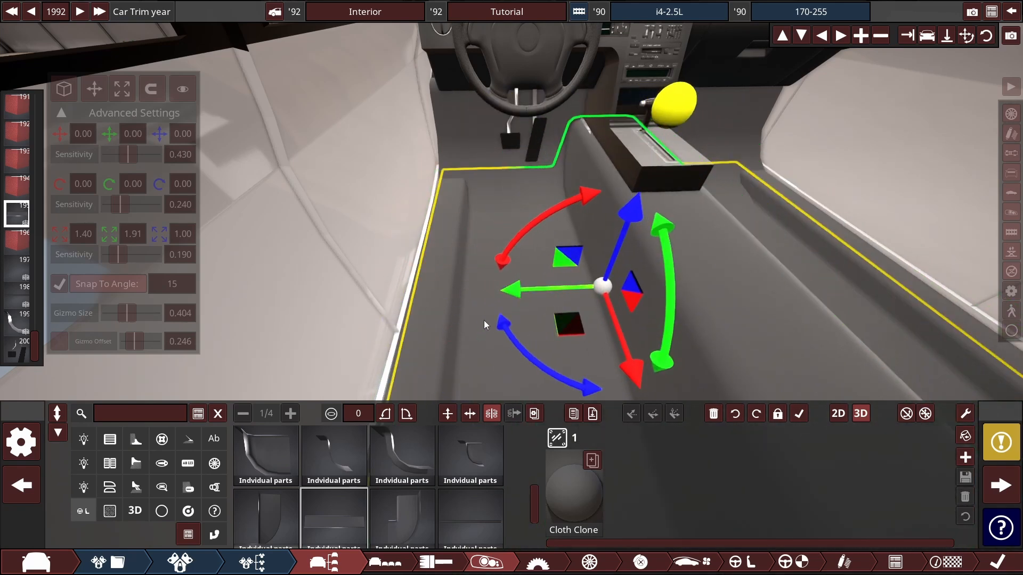
left_click(497, 309)
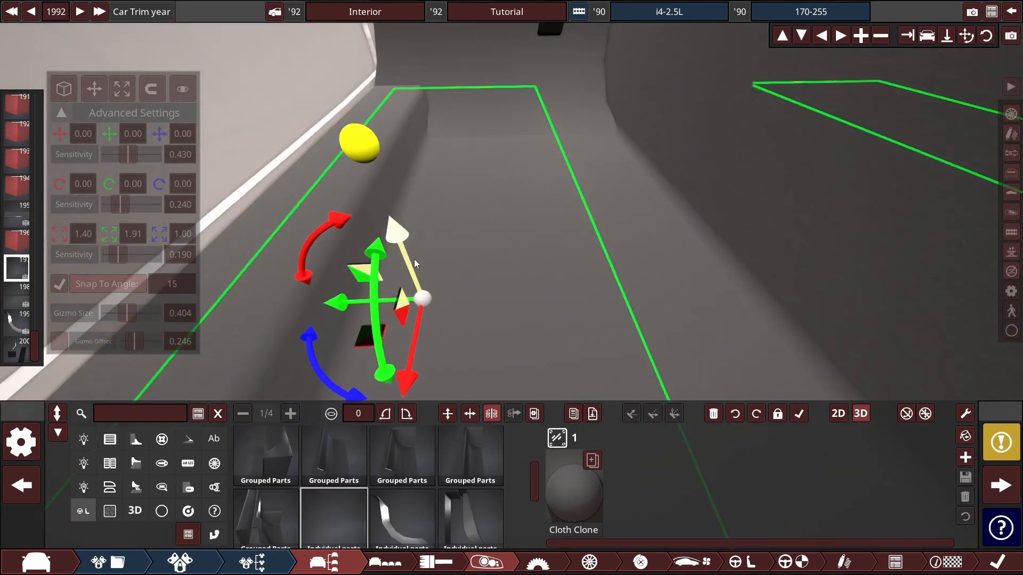
left_click_drag(414, 258, 574, 157)
key("ctrl+z")
left_click(485, 152)
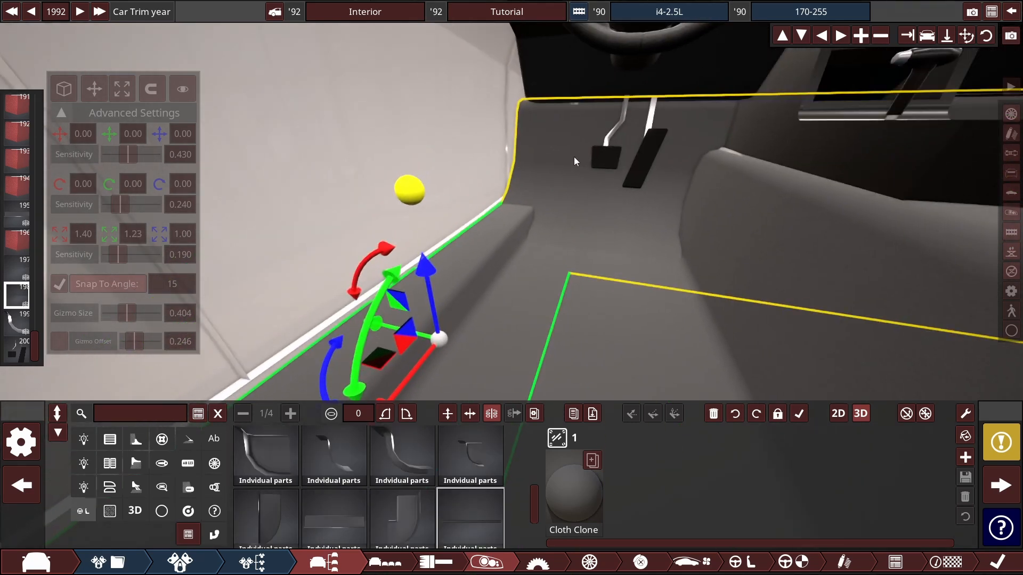
left_click(574, 157)
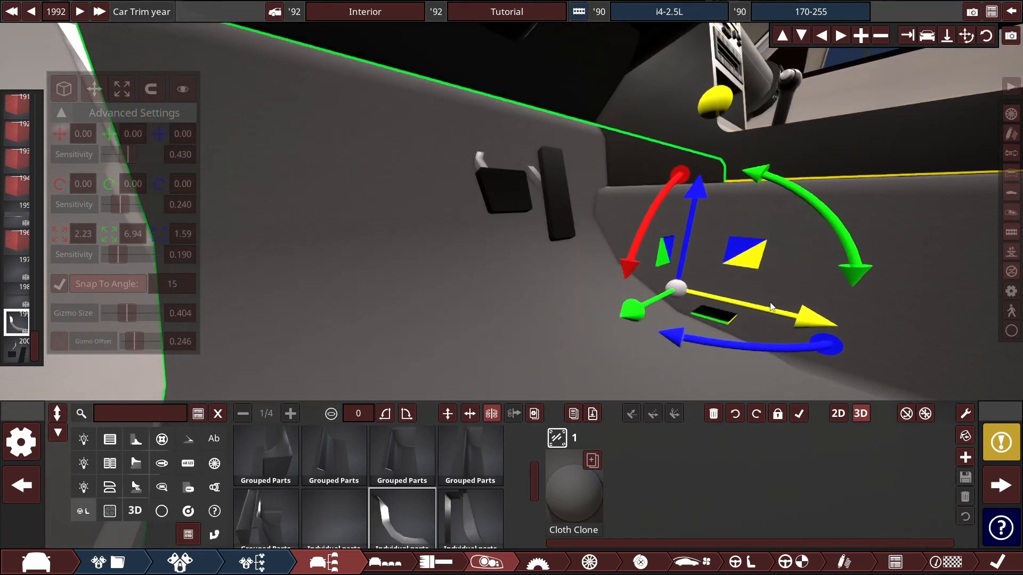
left_click_drag(771, 303, 720, 282)
left_click_drag(573, 298, 526, 289)
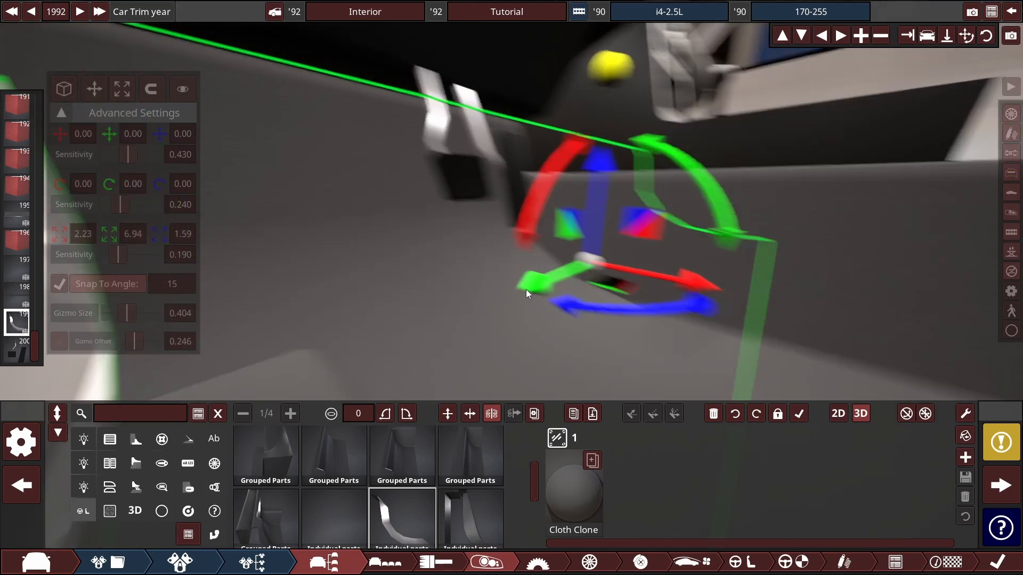
left_click(462, 162)
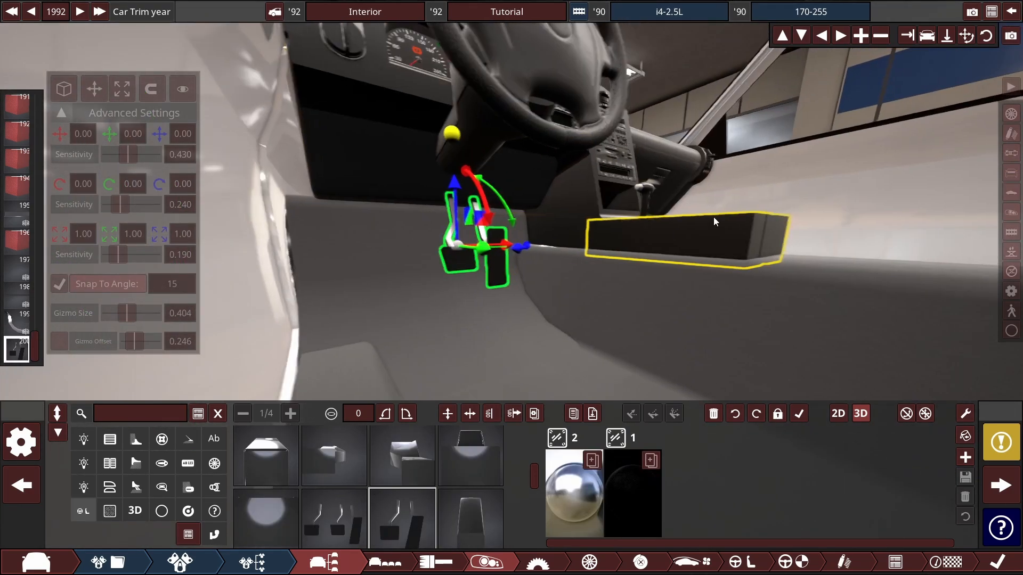
left_click_drag(714, 216, 649, 197)
left_click(650, 108)
left_click_drag(650, 109, 554, 216)
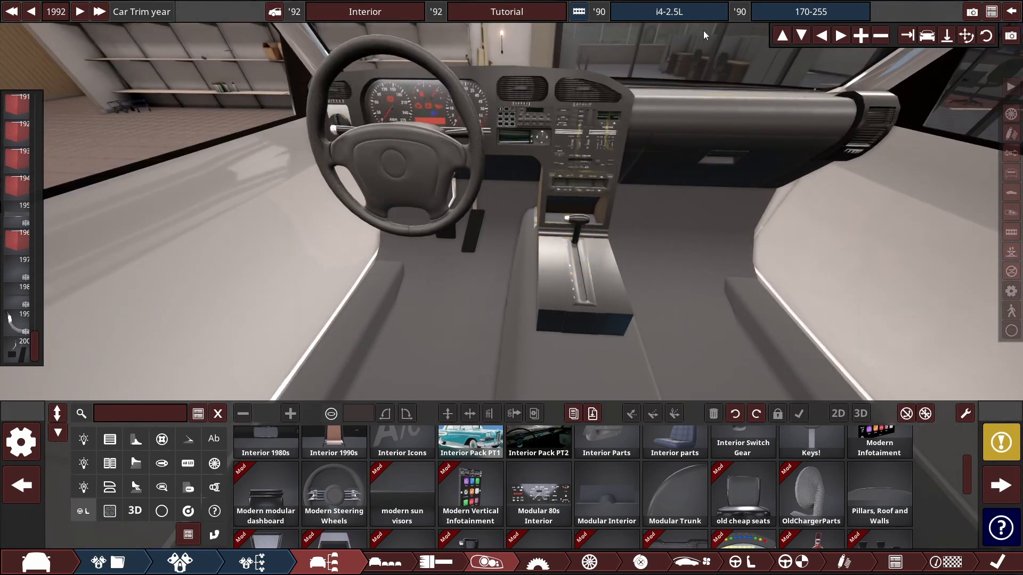
Step: Review the dashboard, centre console, floor and driver's side, ending at the uncovered rear area around the wheel arches
left_click_drag(683, 106, 721, 117)
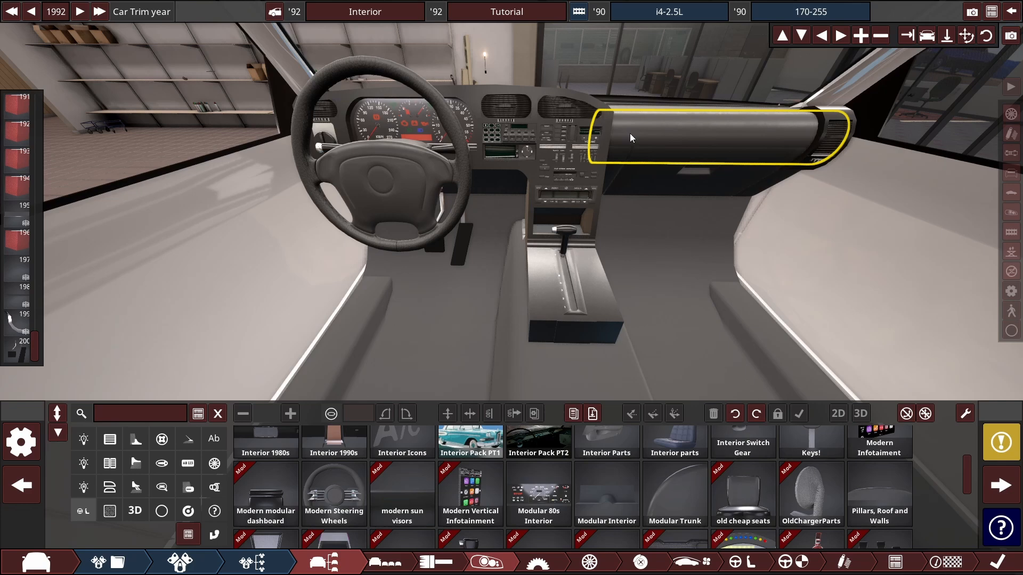
left_click(629, 134)
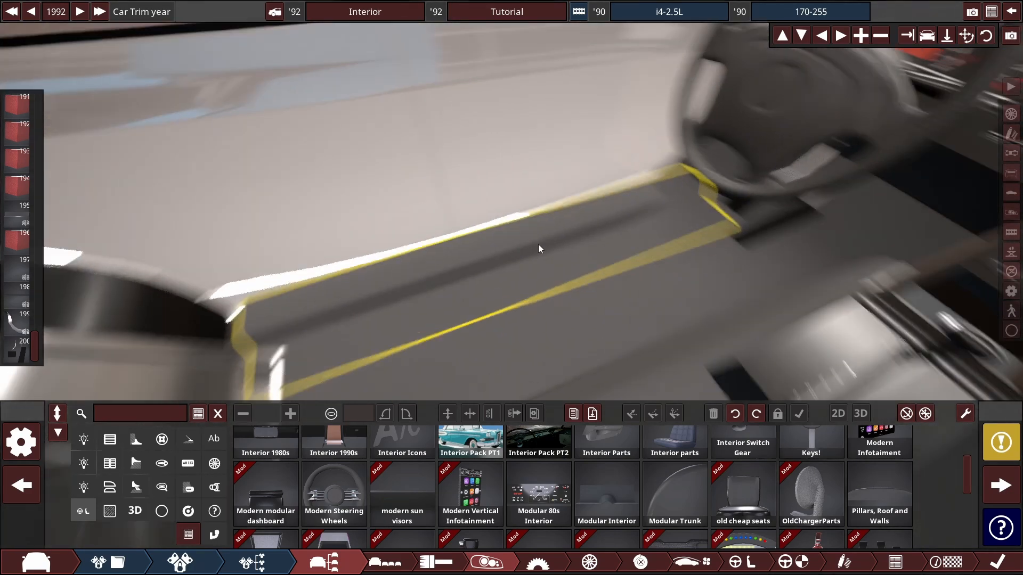
left_click_drag(538, 244, 517, 252)
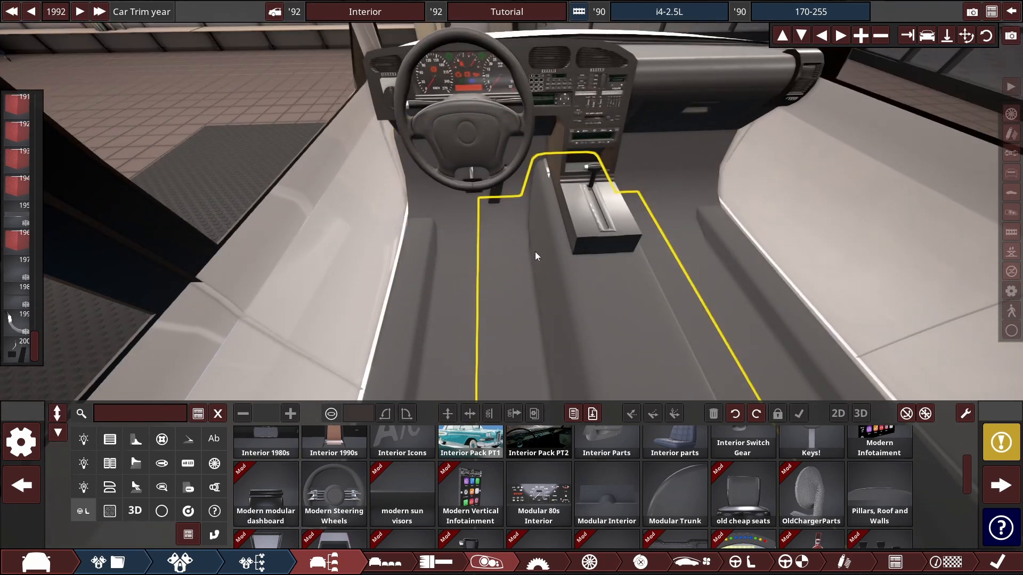
left_click_drag(539, 204, 498, 193)
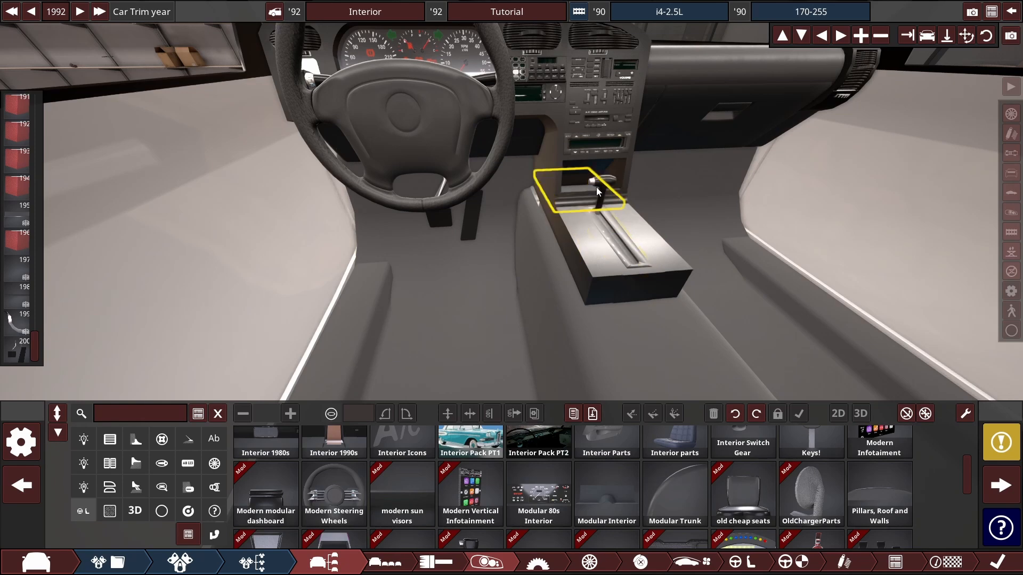
left_click_drag(604, 222, 541, 270)
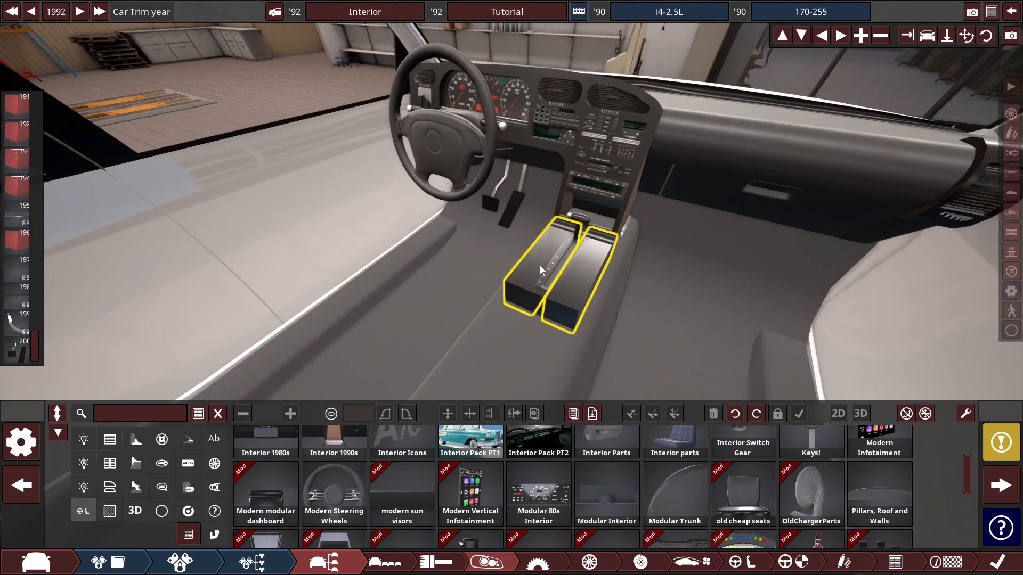
left_click_drag(475, 309, 530, 157)
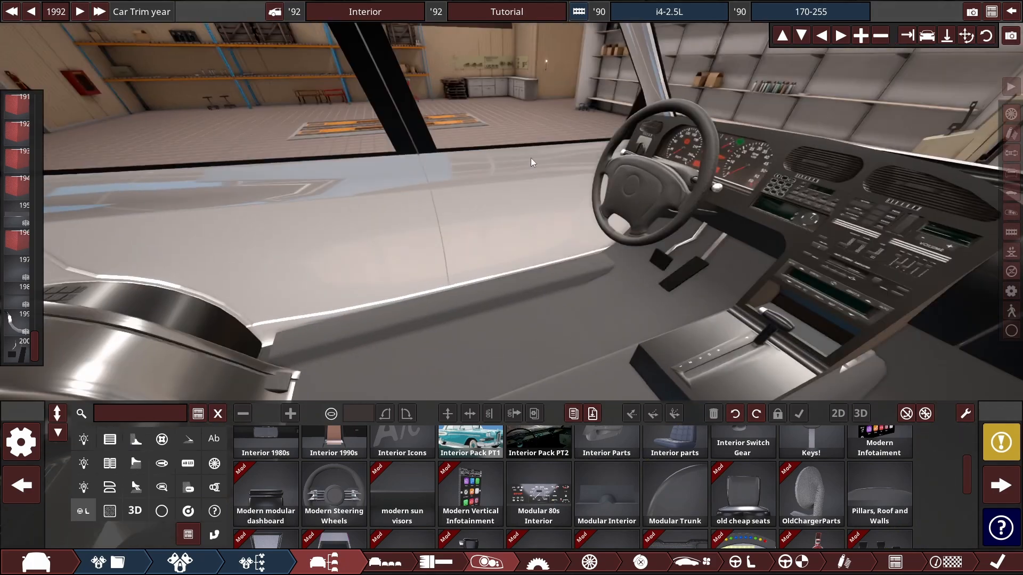
left_click_drag(641, 174, 593, 150)
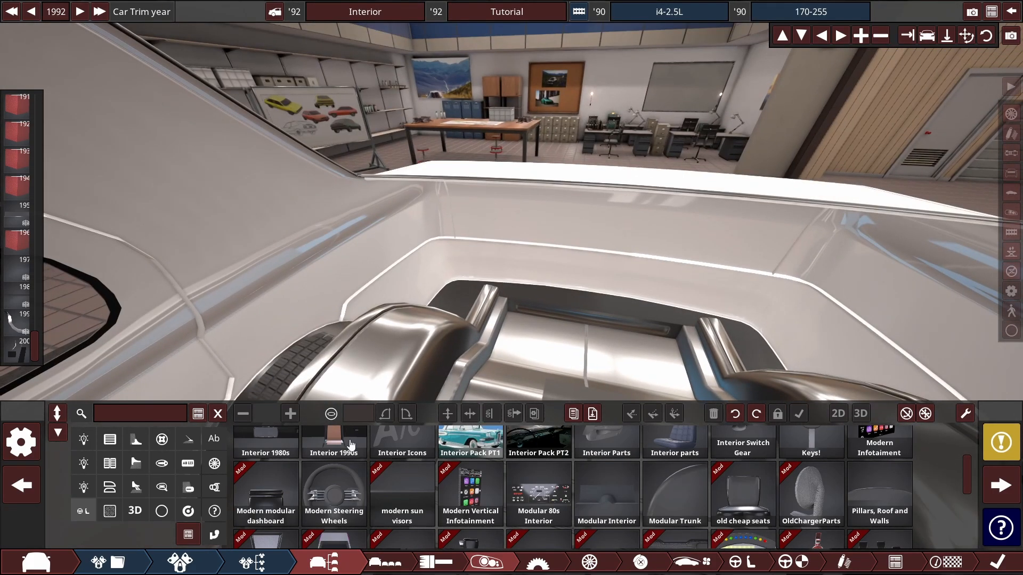
Step: Place a recessed parcel shelf panel from the Modular Trunk fixtures in the rear of the cabin
mouse_move(683, 469)
scroll(682, 469, "up", 5)
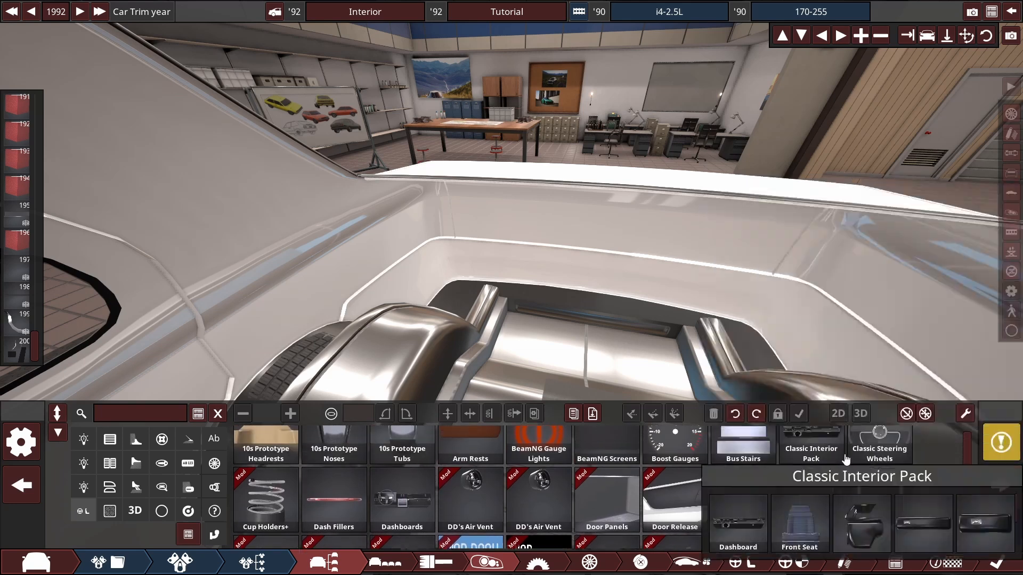
scroll(927, 464, "down", 5)
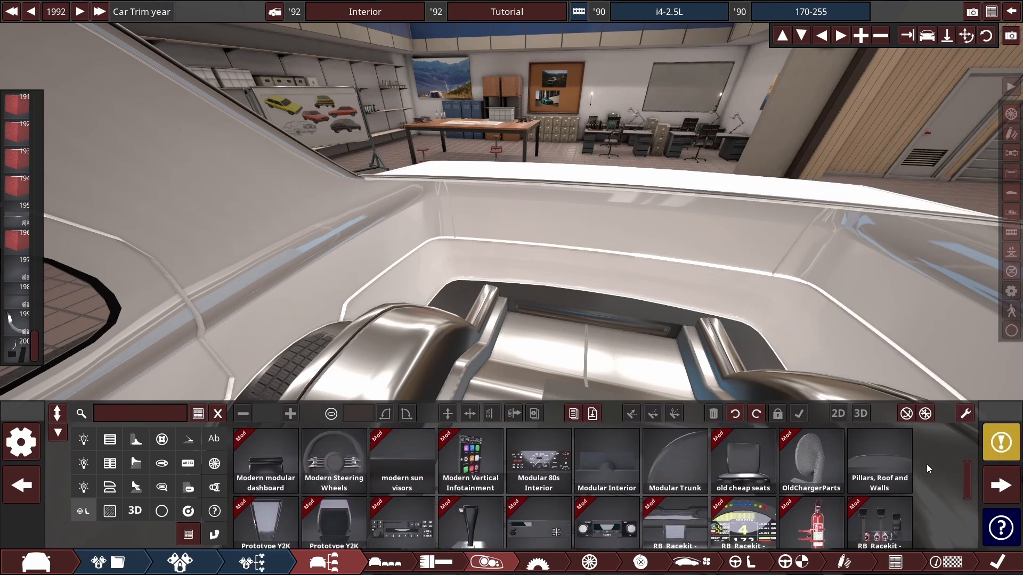
mouse_move(862, 468)
mouse_move(599, 463)
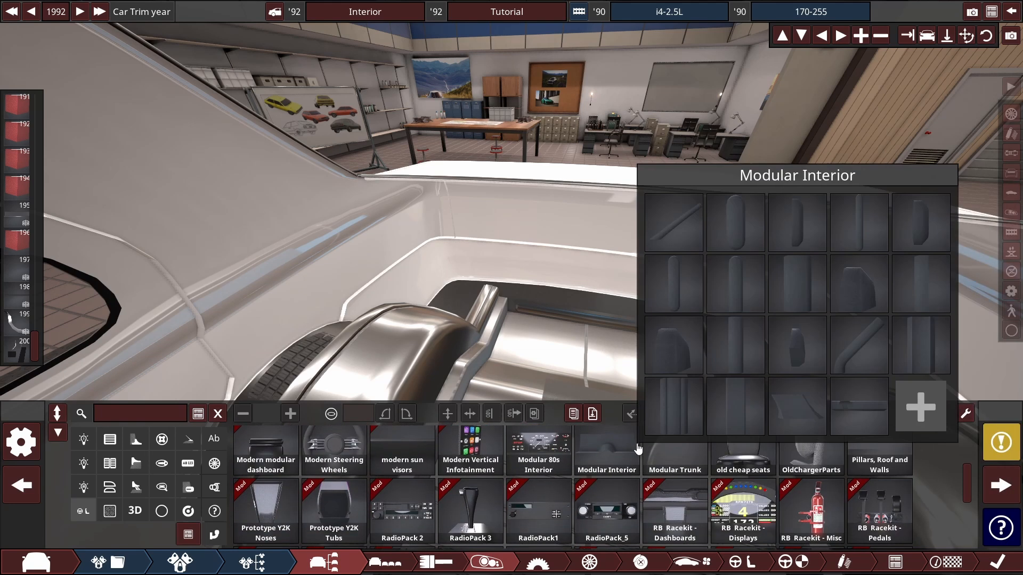
left_click(675, 464)
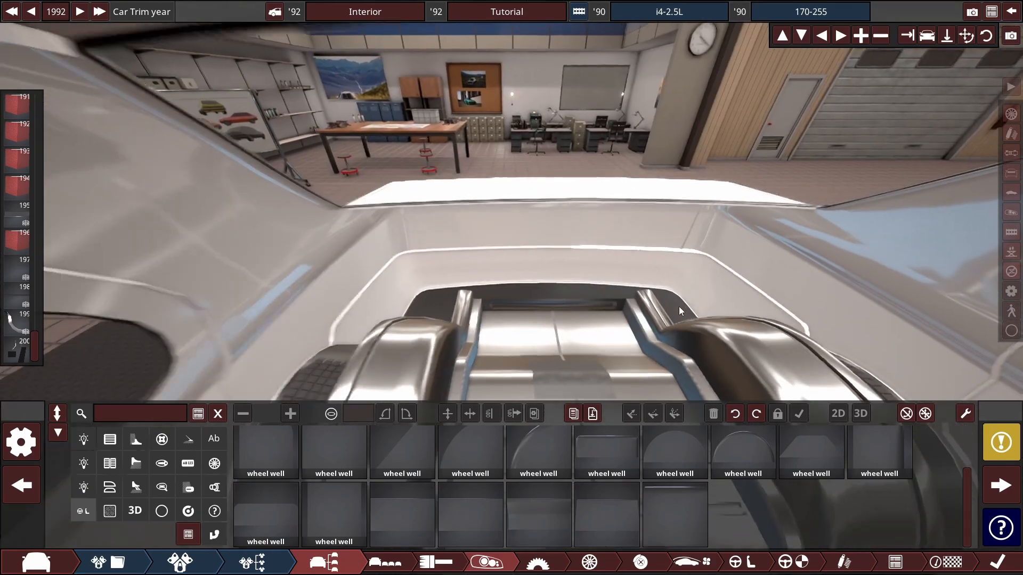
mouse_move(611, 482)
scroll(611, 479, "up", 1)
left_click_drag(620, 346, 744, 410)
left_click_drag(675, 459, 615, 242)
Step: Scale the recessed parcel shelf to about 0.96 by 0.78 and position it across the rear of the cabin
left_click_drag(714, 225, 447, 169)
left_click(122, 89)
scroll(704, 257, "up", 1)
left_click(704, 257)
left_click_drag(705, 257, 425, 225)
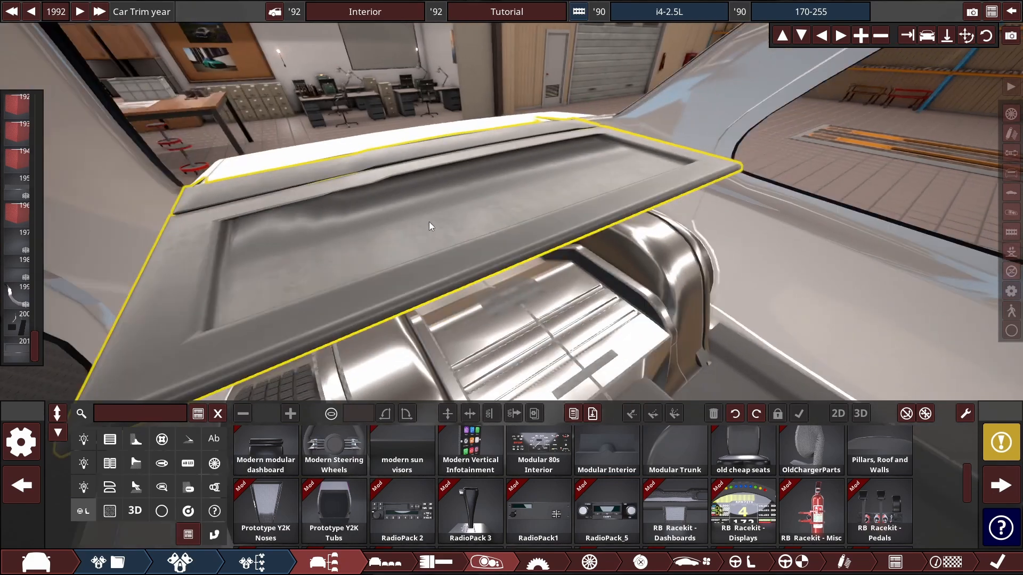
left_click(429, 223)
left_click_drag(401, 125, 525, 174)
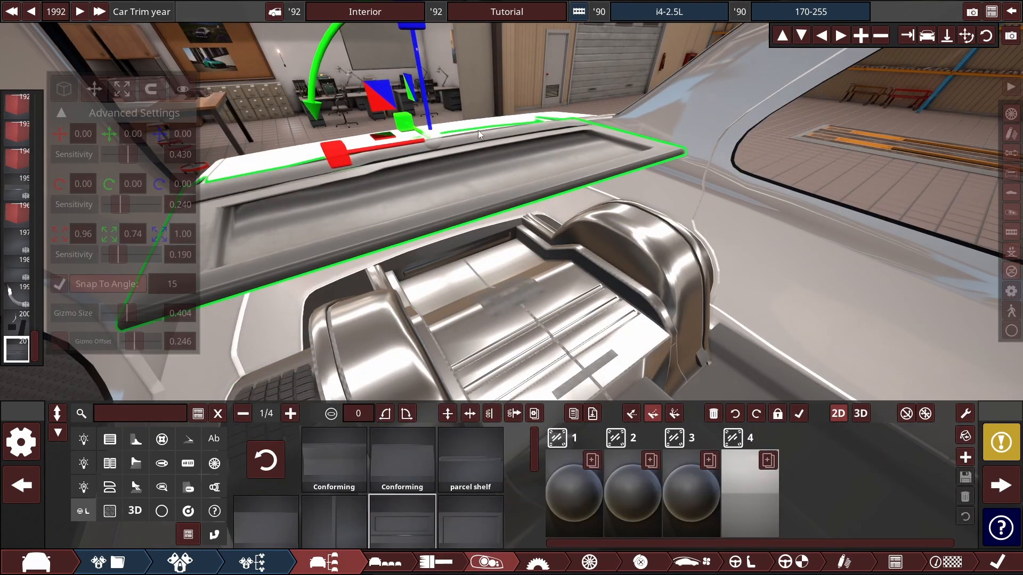
Step: Check the parcel shelf's fit above the wheel arches and remove it from the rear of the cabin
left_click(570, 55)
left_click_drag(570, 55, 597, 216)
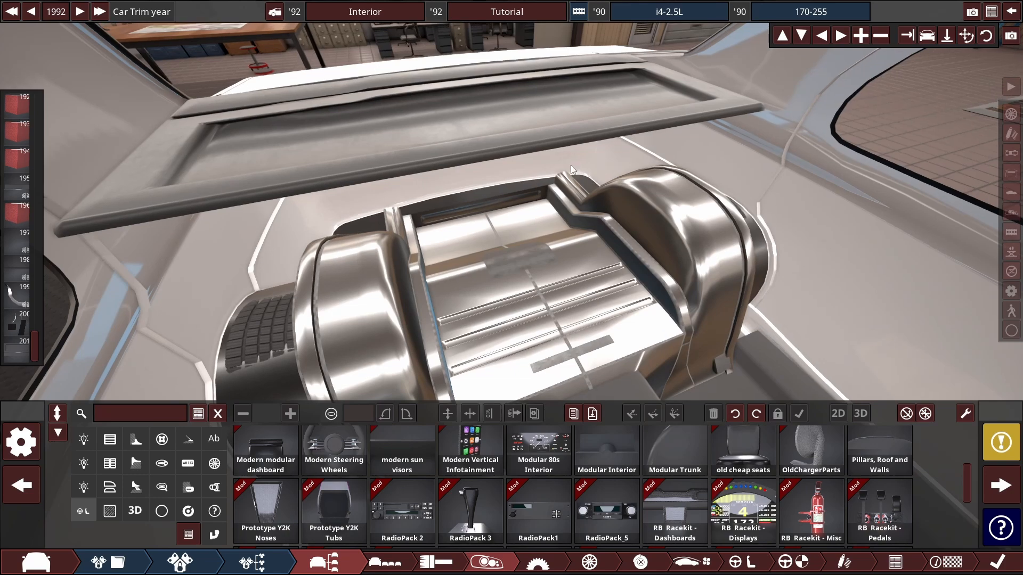
left_click_drag(503, 117, 394, 157)
left_click(409, 155)
left_click_drag(446, 185, 558, 180)
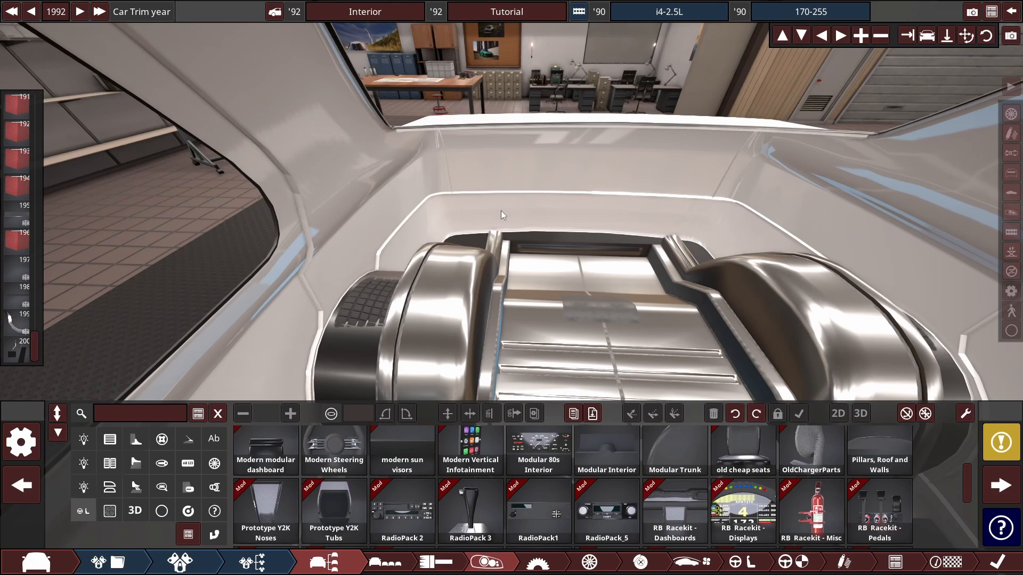
Step: Examine the bare rear area and side walls of the cabin, and view the car from outside
left_click_drag(502, 215, 567, 206)
left_click_drag(515, 231, 669, 231)
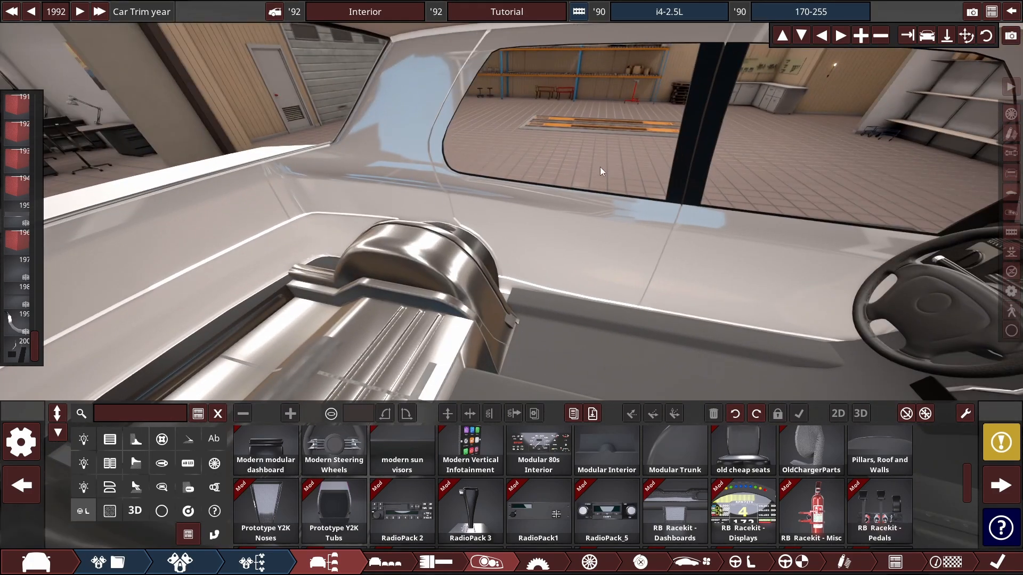
left_click_drag(600, 168, 245, 246)
scroll(387, 57, "down", 5)
left_click_drag(308, 261, 565, 266)
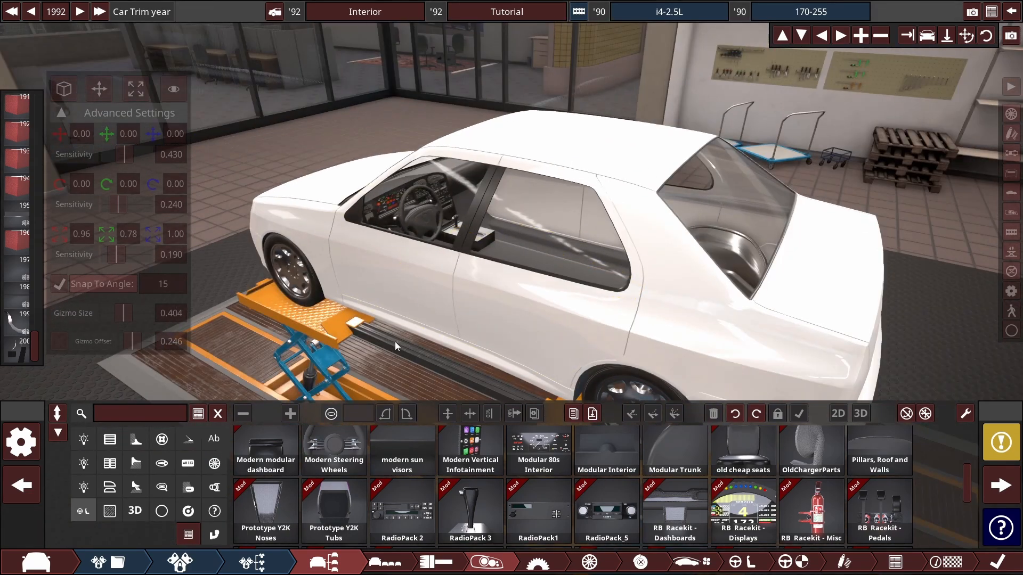
left_click_drag(395, 341, 372, 352)
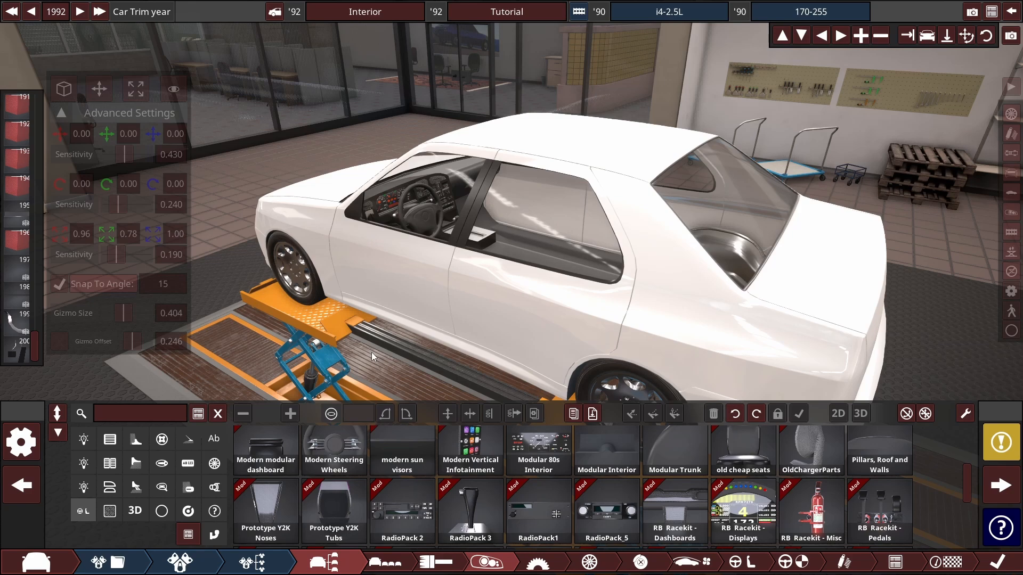
left_click_drag(596, 175, 514, 232)
mouse_move(360, 305)
left_mouse_down()
mouse_move(376, 300)
mouse_move(386, 273)
mouse_move(359, 298)
left_mouse_up()
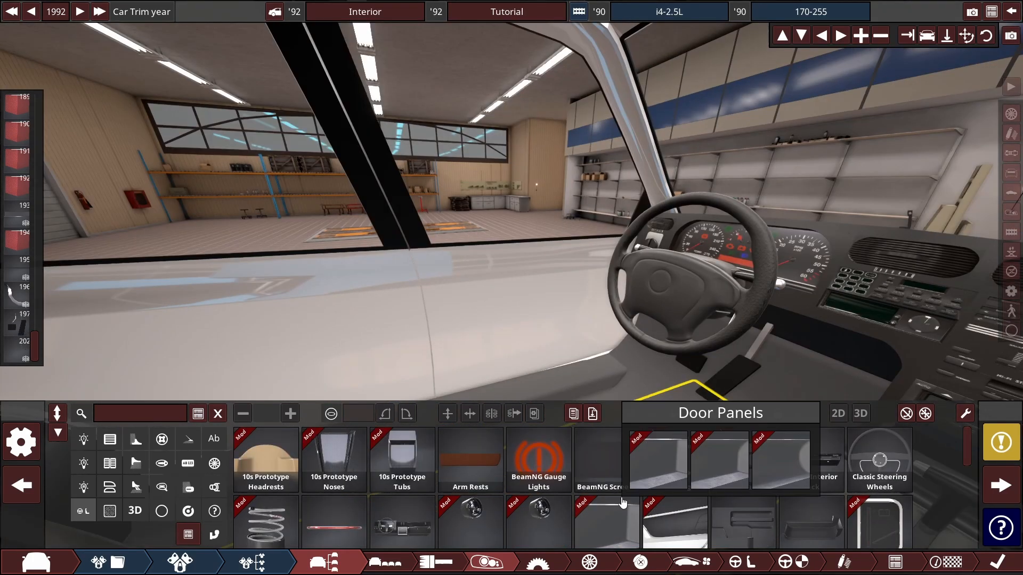
Step: Place a Roof trim piece from the Pillars, Roof and Walls fixtures along the top of the driver's door
scroll(879, 491, "down", 5)
left_click(879, 490)
left_click_drag(877, 455, 357, 187)
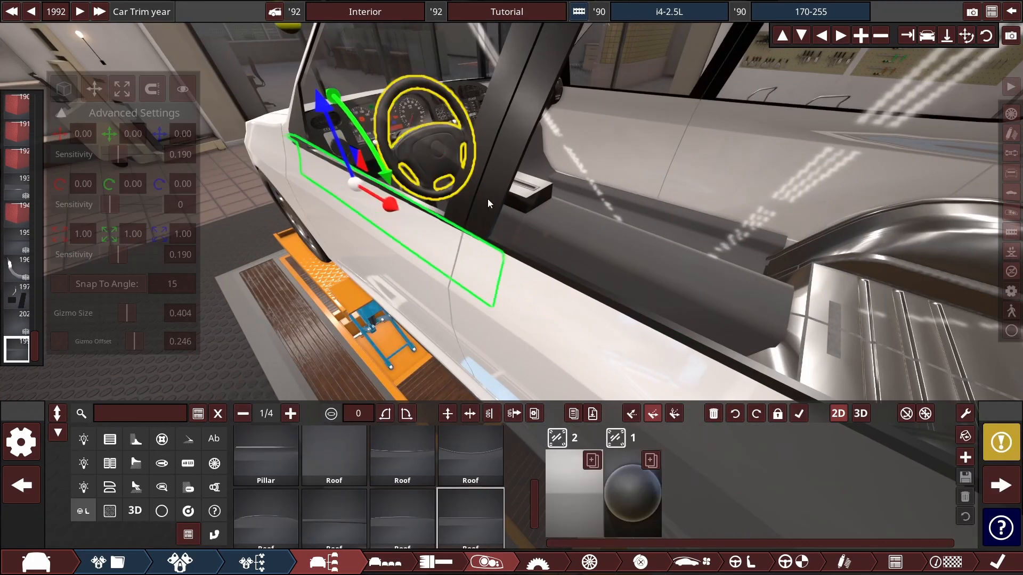
left_click_drag(487, 199, 471, 172)
left_click_drag(552, 148, 884, 197)
Step: Rotate the front door-top trim to 1.84, scale its length to 0.93 and align its end with the door gap
left_click_drag(632, 179, 631, 175)
left_click_drag(629, 173, 314, 184)
left_click(122, 89)
left_click_drag(405, 181, 629, 199)
left_click(94, 89)
left_click_drag(656, 233, 670, 236)
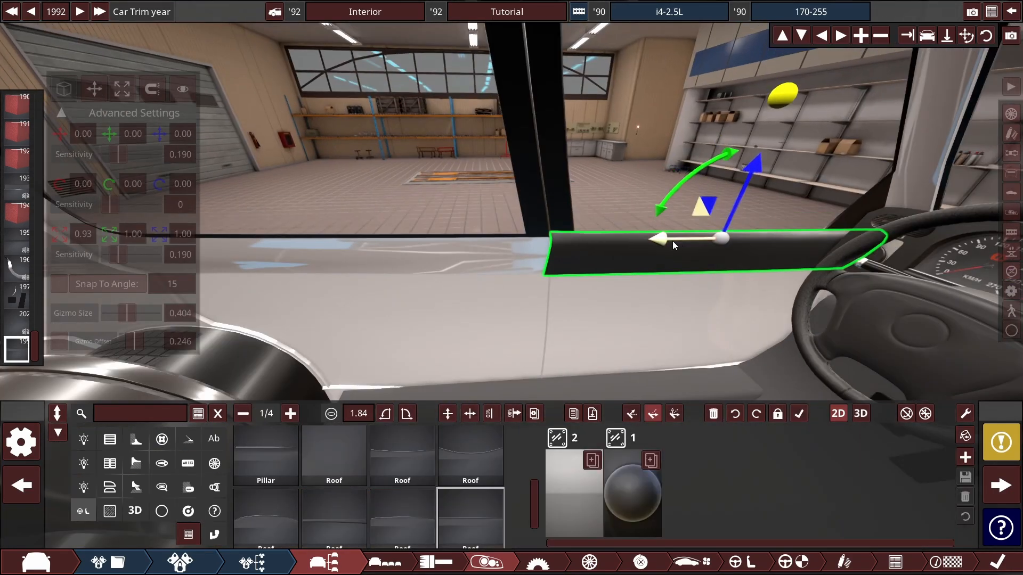
Step: Copy the door-top trim onto the rear door, scale its length to 0.96 and butt it against the front piece
left_click_drag(592, 245, 326, 246)
left_click_drag(438, 266, 453, 265)
left_click(122, 89)
left_click_drag(388, 243, 377, 244)
Step: Try covering the lower doors with enlarged trim copies, scaled 0.93 × 2.00 × 2.90 in front and 0.93 × 2.14 × 4.37 behind
left_click_drag(431, 254, 599, 254)
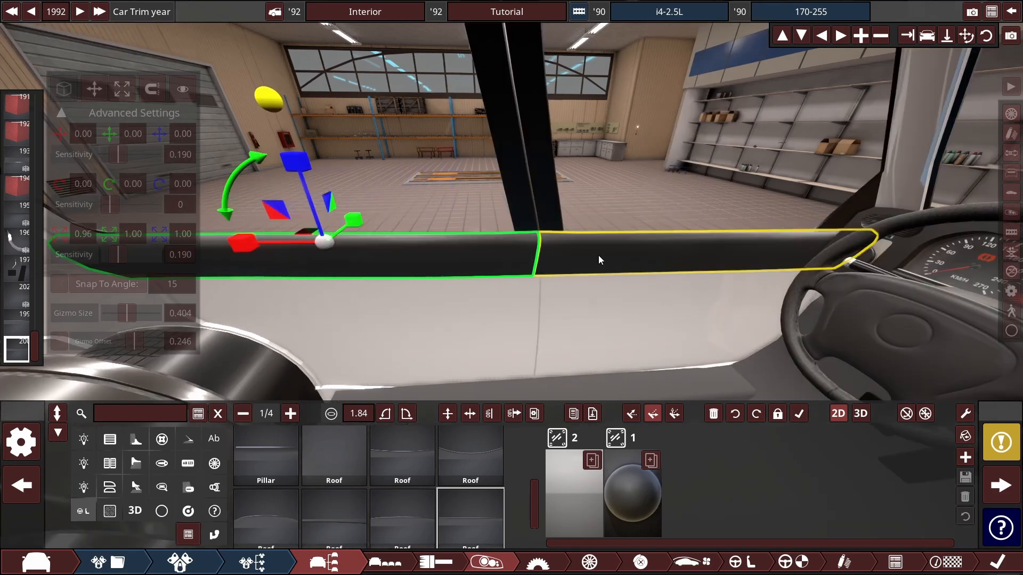
left_click(94, 89)
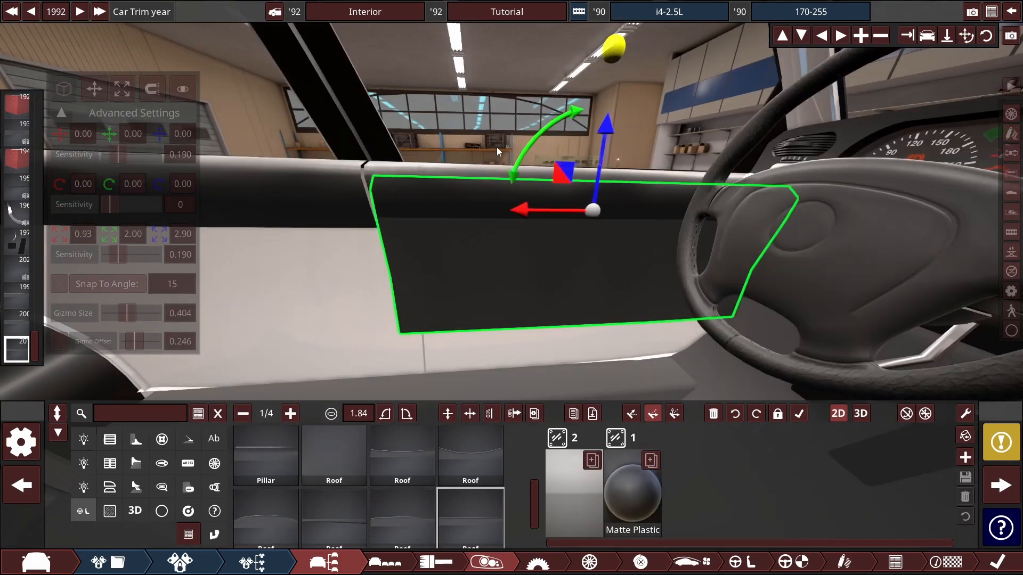
key("space")
mouse_move(606, 126)
left_mouse_down()
mouse_move(603, 145)
mouse_move(602, 114)
left_mouse_up()
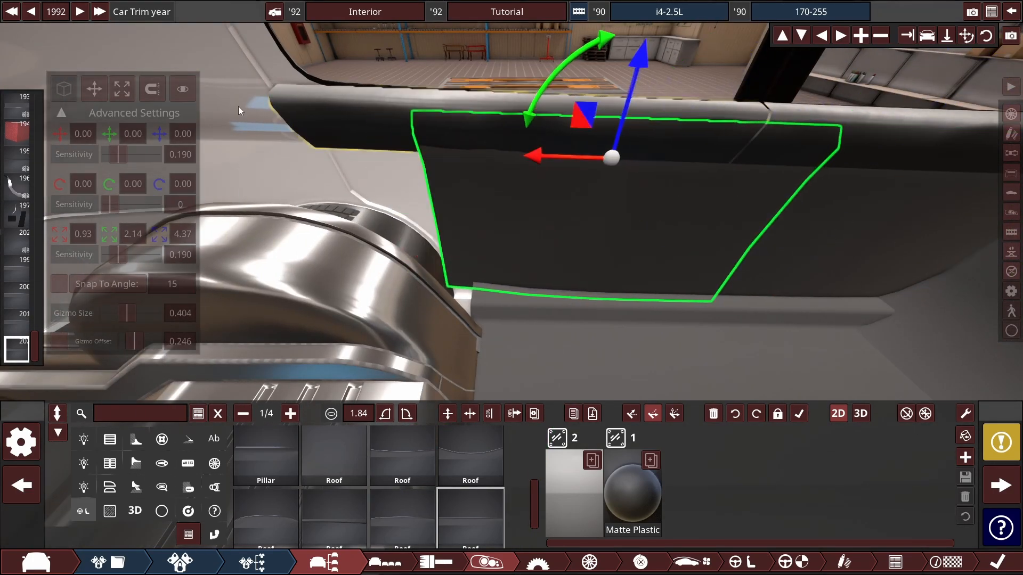
key("space")
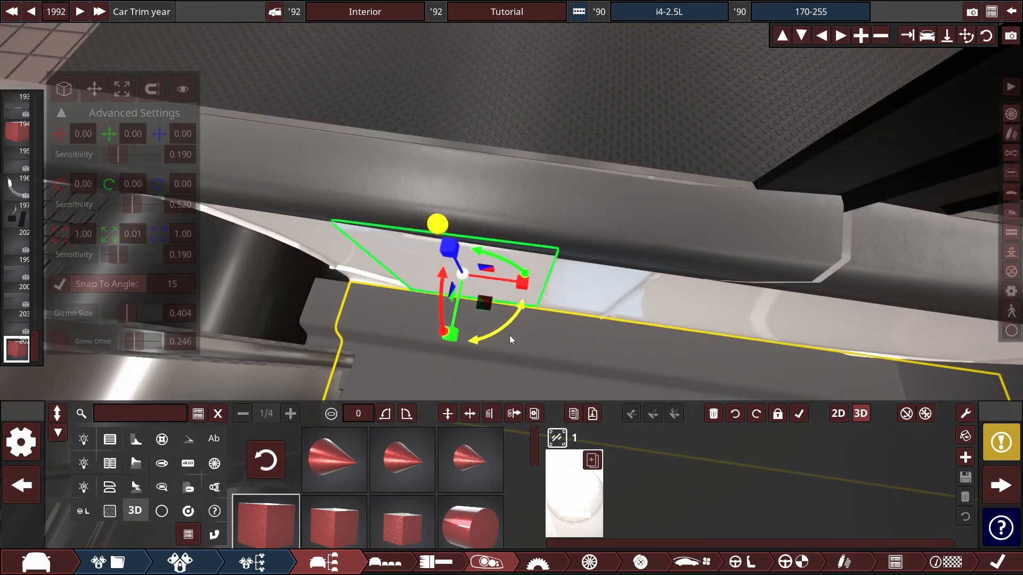
Step: Fit a 3D box flattened to 0.01 on the front door with angle snapping off, stretched to 5.13, in Cloth Clone material
left_click(861, 413)
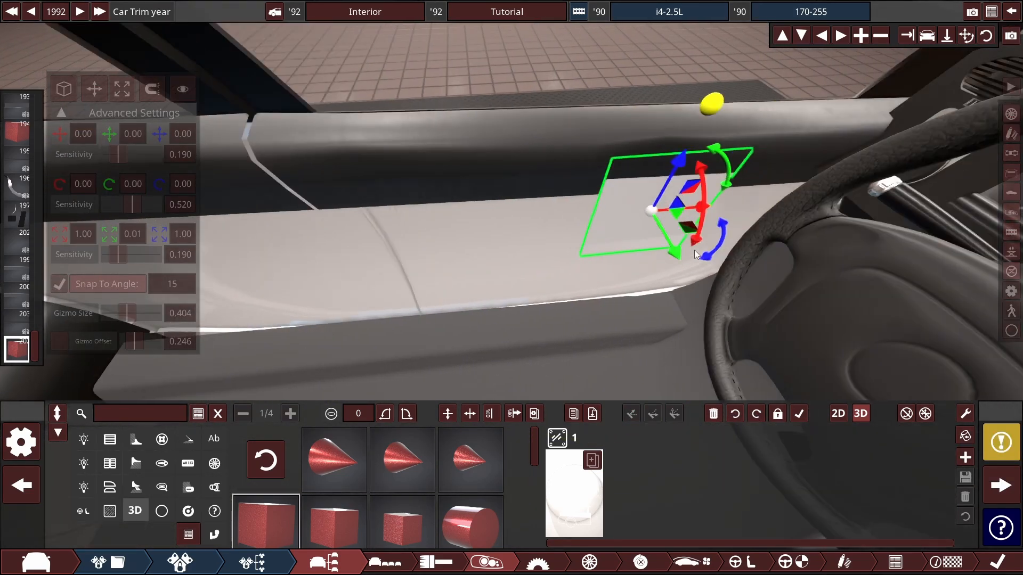
left_click(59, 284)
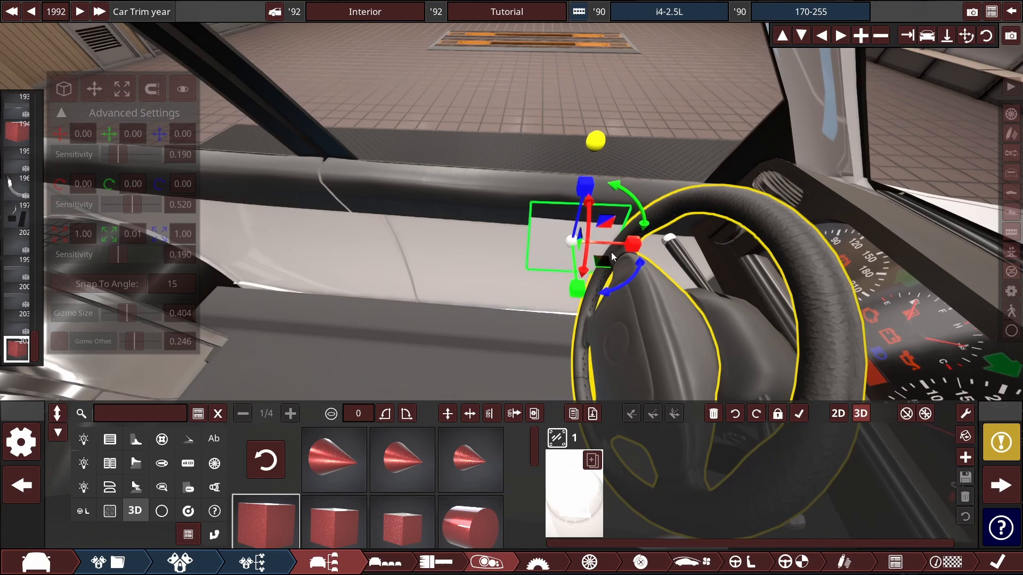
left_click_drag(612, 252, 666, 251)
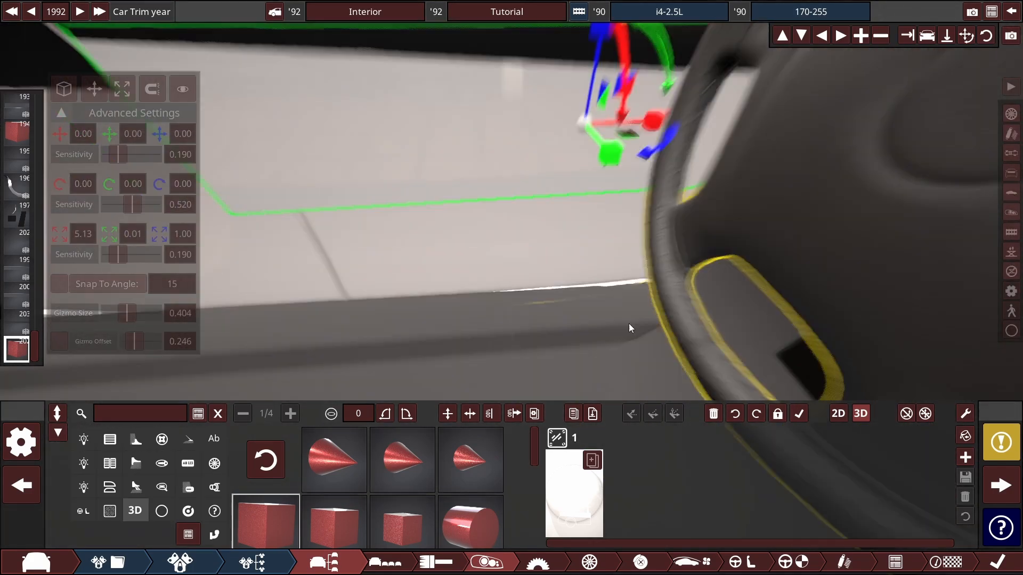
left_click(574, 493)
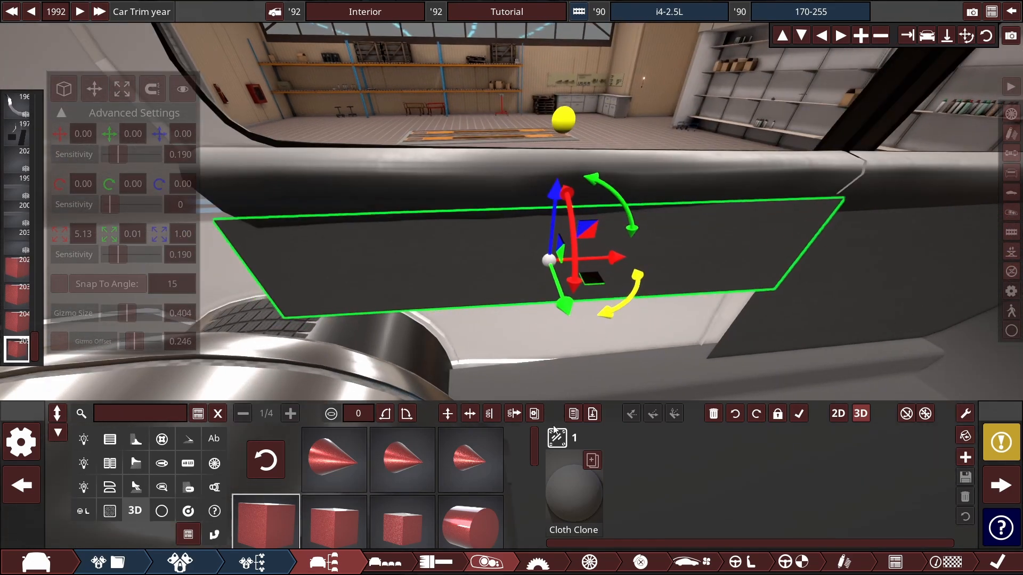
Step: Rotate the cloth panel copy on the rear door to follow its surface and shorten it to a length scale of 4.87
left_click_drag(628, 301, 605, 266)
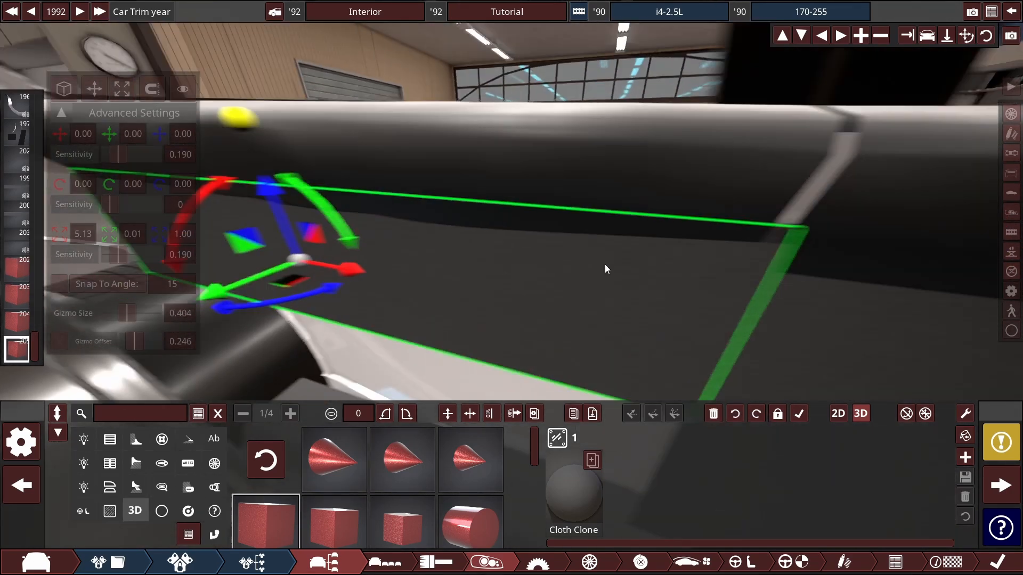
left_click_drag(267, 296, 222, 278)
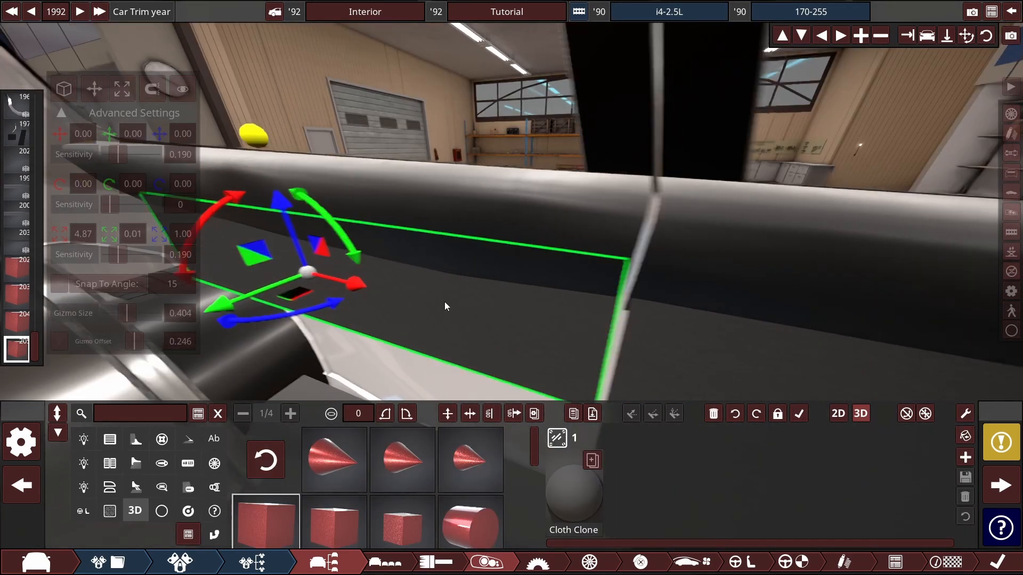
left_click(674, 329)
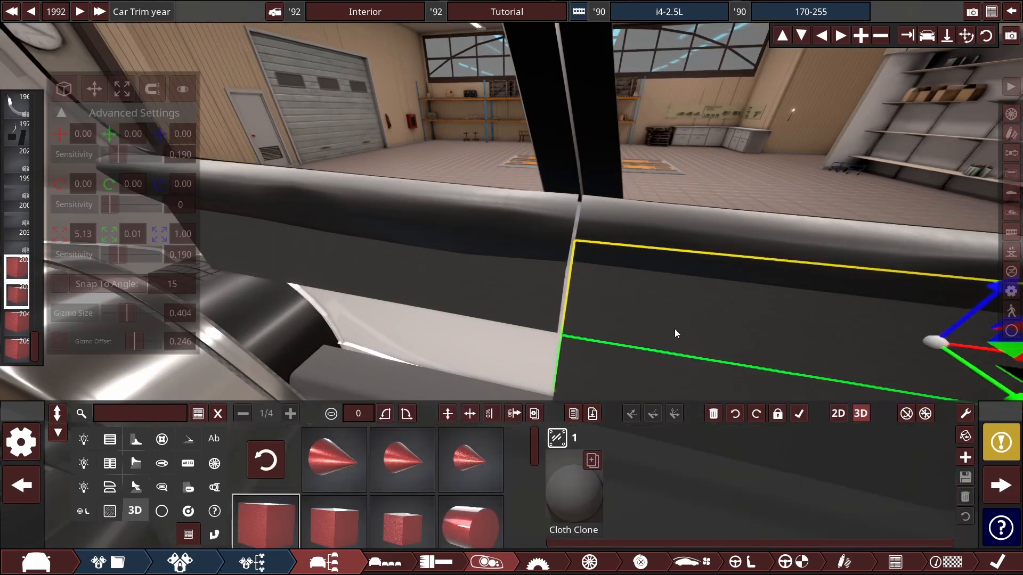
key("Escape")
Step: Copy the rear door's cloth panel directly below it and narrow the copy to a length scale of 3.82
left_click(84, 511)
scroll(586, 487, "down", 10)
left_click(568, 219)
left_click_drag(598, 213, 587, 287)
left_click(122, 89)
left_click_drag(648, 343, 620, 343)
left_click(94, 88)
left_click_drag(548, 358, 602, 358)
left_click_drag(529, 319, 523, 273)
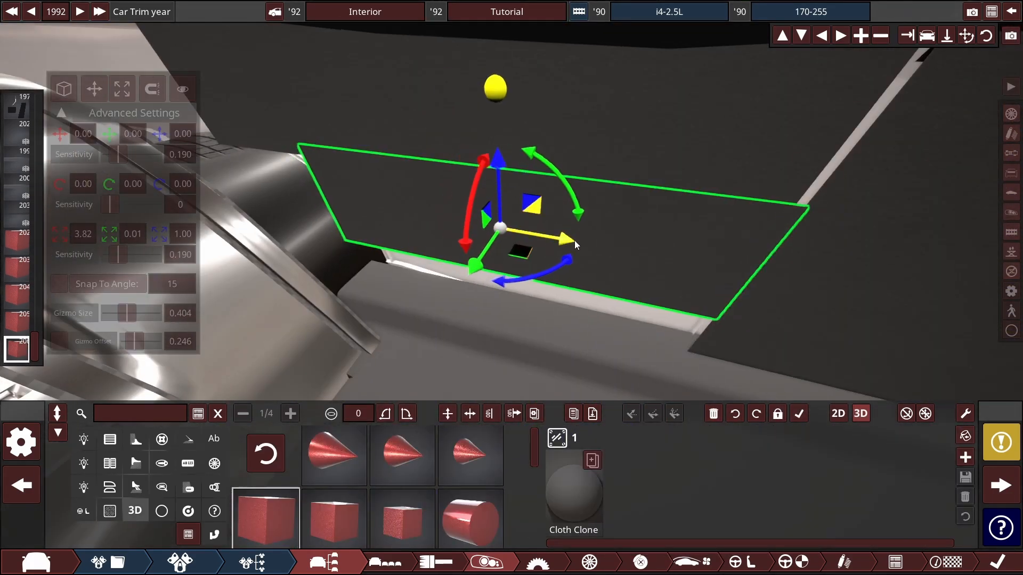
Step: Add a third cloth panel just above the rear floor edge, with its length scaled to 3.66
left_click_drag(575, 240, 565, 239)
left_click(122, 89)
left_click_drag(564, 239, 377, 226)
left_click(95, 89)
left_click_drag(378, 226, 733, 338)
scroll(420, 486, "down", 3)
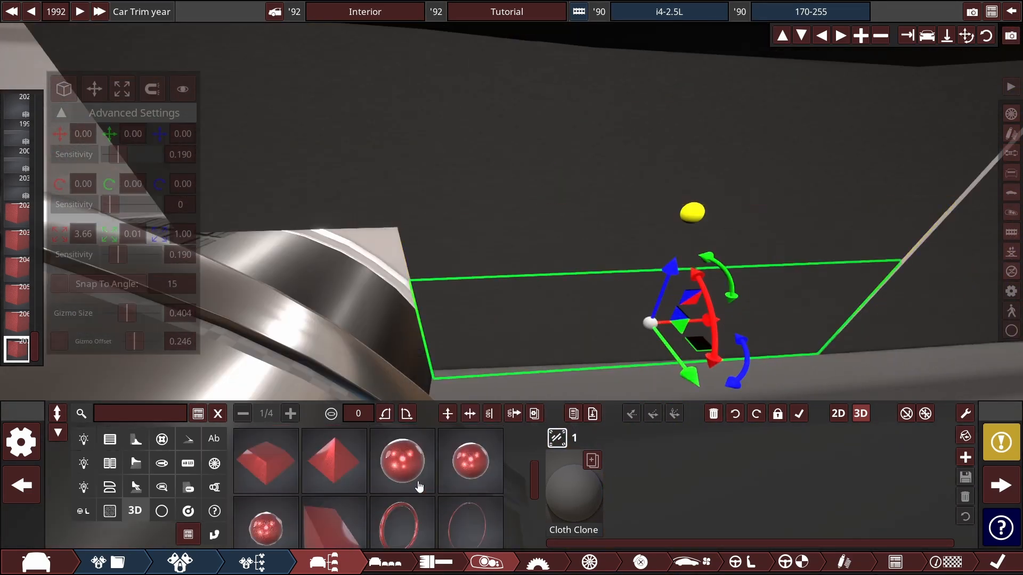
Step: Place a concave curved 3D block in the rear of the cabin using 3D placement mode
left_click(570, 127)
scroll(543, 468, "down", 5)
left_click(610, 473)
left_click_drag(607, 299, 480, 319)
mouse_move(376, 468)
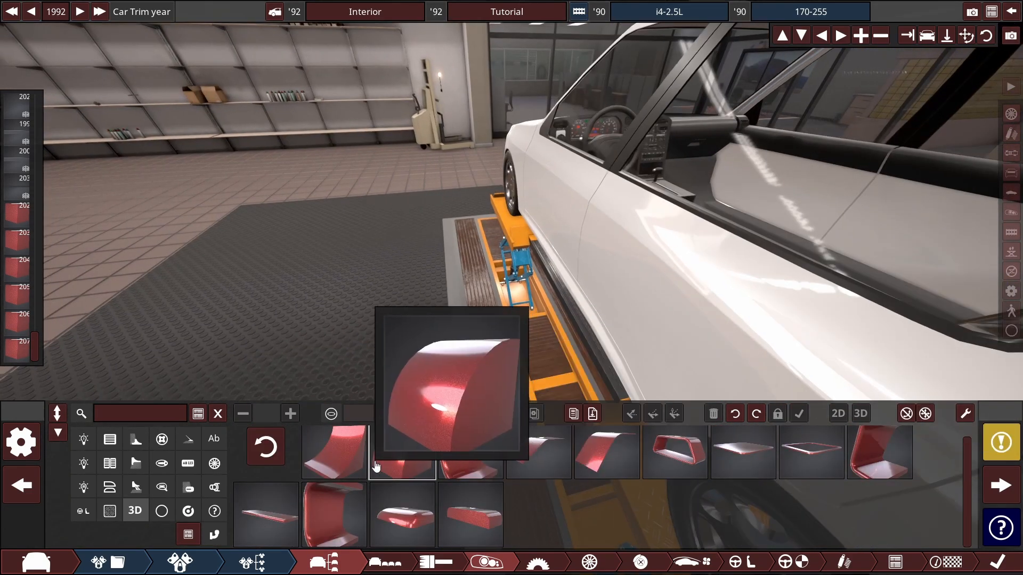
left_click_drag(341, 458, 756, 314)
left_click(860, 414)
left_click_drag(693, 298, 506, 288)
left_click(839, 416)
left_click(861, 415)
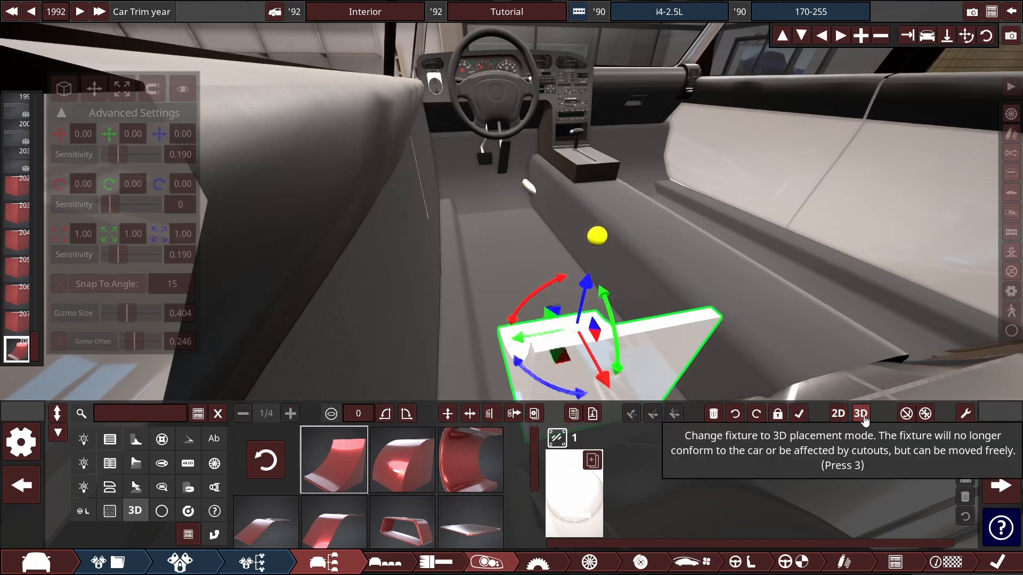
Step: Rotate the curved block upright with 15-degree angle snapping so that its concave side faces the wheel arch
left_click_drag(533, 240, 692, 213)
left_click(59, 285)
left_click_drag(110, 204, 134, 204)
left_click_drag(480, 213, 586, 160)
left_click_drag(488, 232, 613, 175)
left_click_drag(489, 247, 661, 325)
Step: Fit the curved block, flattened to 0.05, against the rear door with snapping off and rotation and movement sensitivity at 0
left_click_drag(517, 273, 539, 309)
left_click_drag(538, 309, 368, 187)
left_click_drag(501, 218, 452, 211)
left_click(59, 284)
left_click_drag(134, 205, 110, 205)
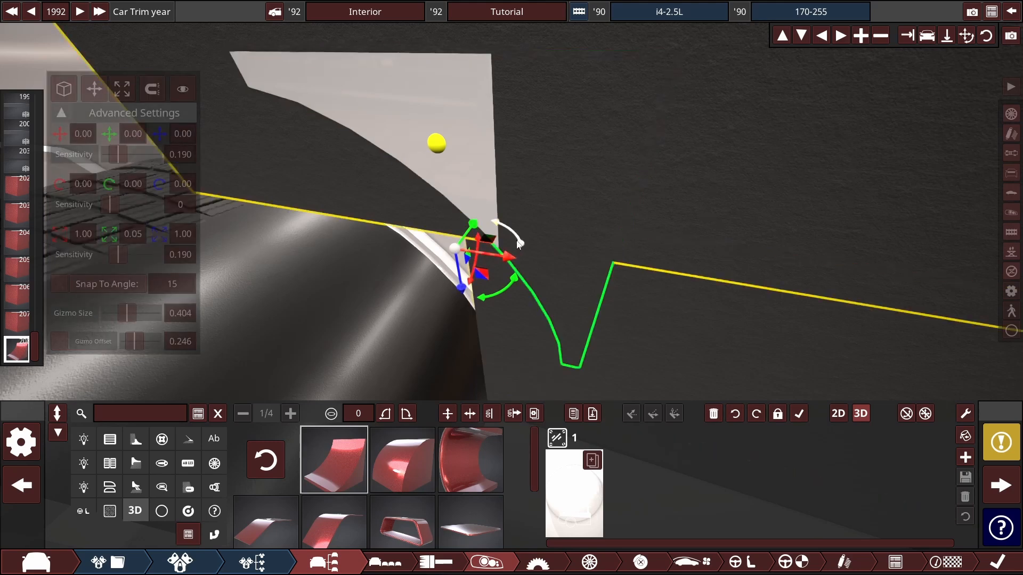
left_click_drag(518, 245, 520, 248)
left_click_drag(473, 226, 521, 247)
left_click_drag(118, 154, 110, 154)
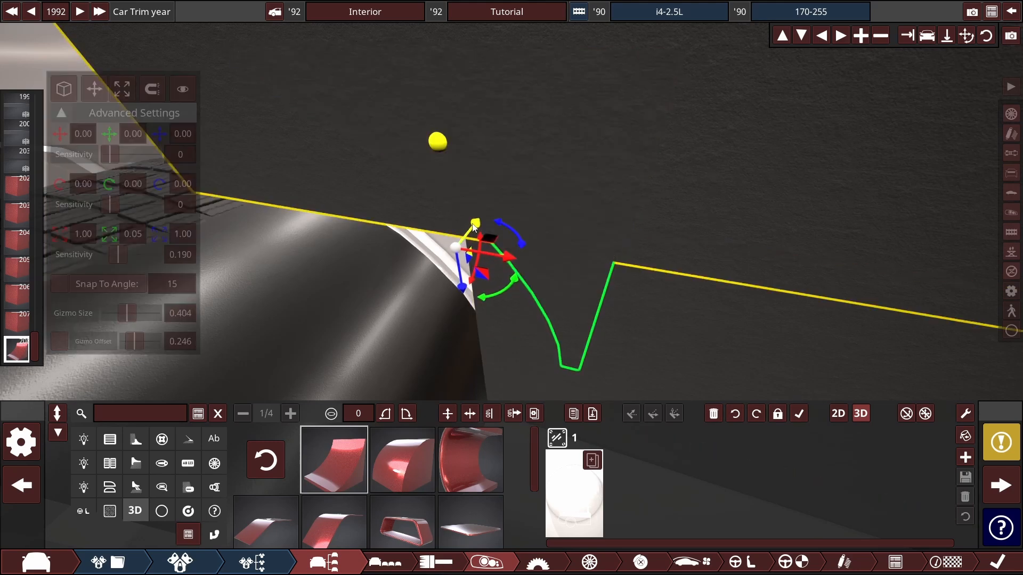
left_click_drag(473, 227, 476, 223)
Step: Apply the Cloth Clone material already used on the car to the curved filler panel
left_click(575, 493)
left_click(352, 427)
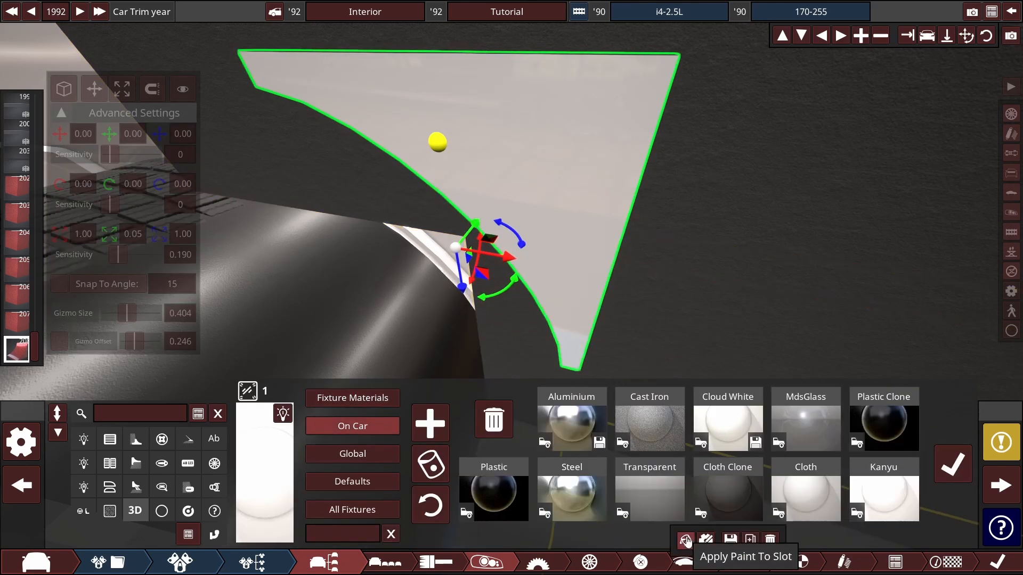
left_click(686, 539)
left_click(951, 464)
Step: Move and slightly rotate the curved filler panel so its edge follows the wheel arch
left_click_drag(551, 239, 526, 235)
left_click_drag(521, 274, 516, 366)
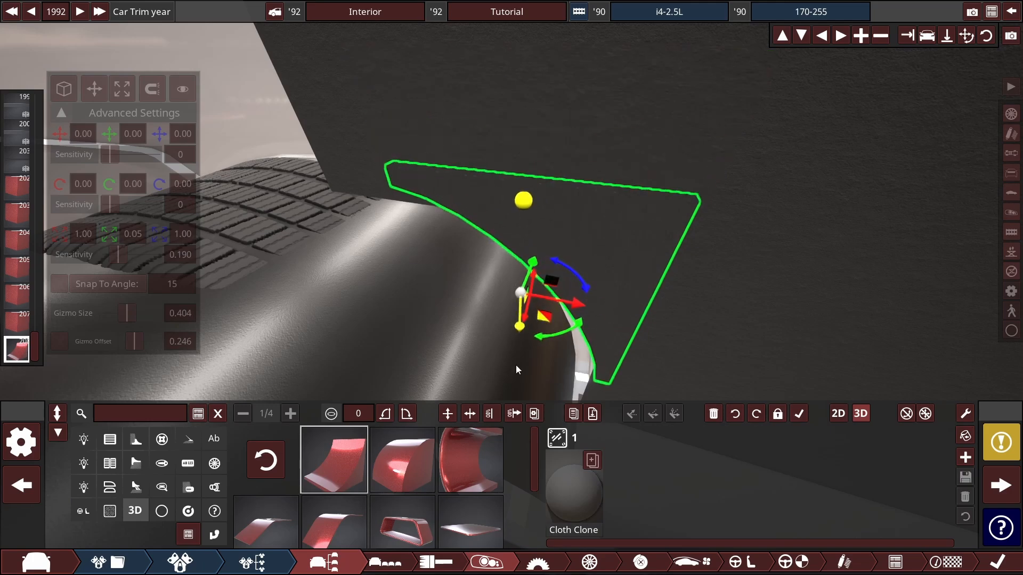
left_click_drag(566, 242, 561, 243)
left_click_drag(504, 296, 505, 310)
left_click_drag(548, 271, 548, 317)
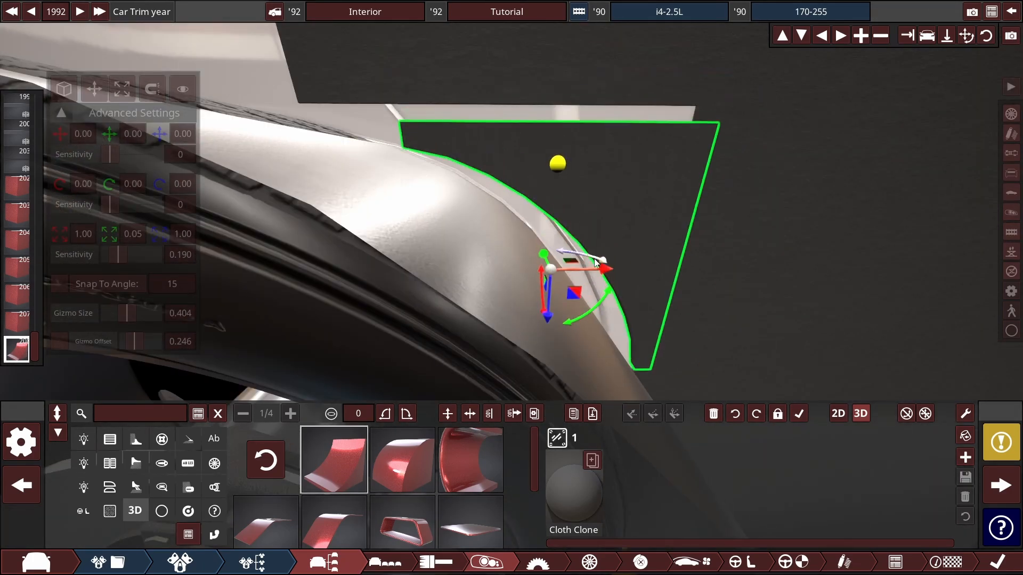
left_click_drag(605, 267, 586, 269)
Step: Enlarge the curved filler panel to a scale of 1.31 and nudge it tight against the wheel arch
left_click(122, 89)
left_click_drag(497, 294, 593, 282)
left_click(94, 88)
left_click_drag(473, 319, 473, 324)
left_click_drag(530, 272, 526, 275)
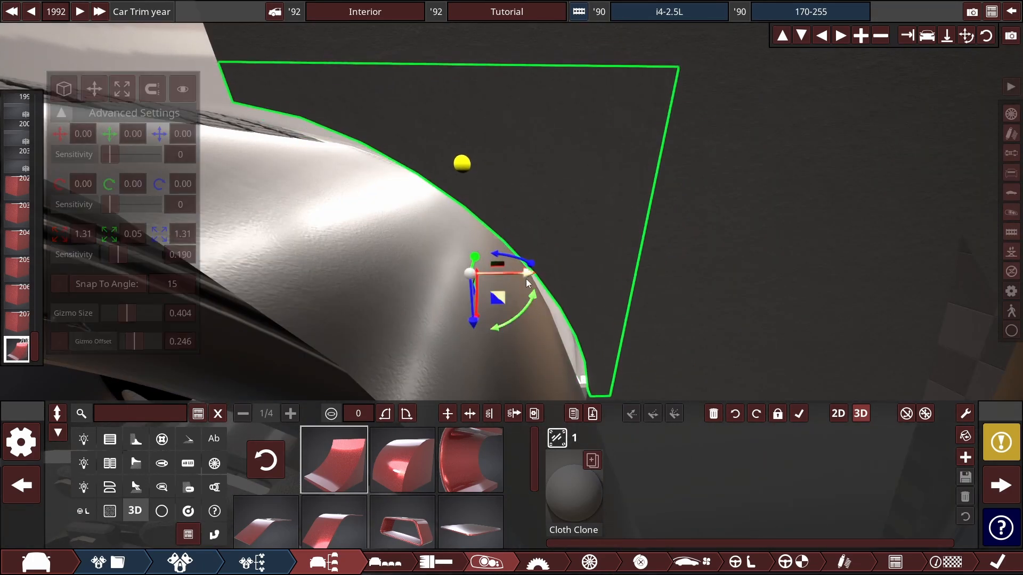
scroll(489, 110, "down", 10)
left_click(489, 110)
Step: Select the rear door's upper cloth panel and duplicate its Cloth Clone material among the on-car materials
scroll(473, 193, "up", 8)
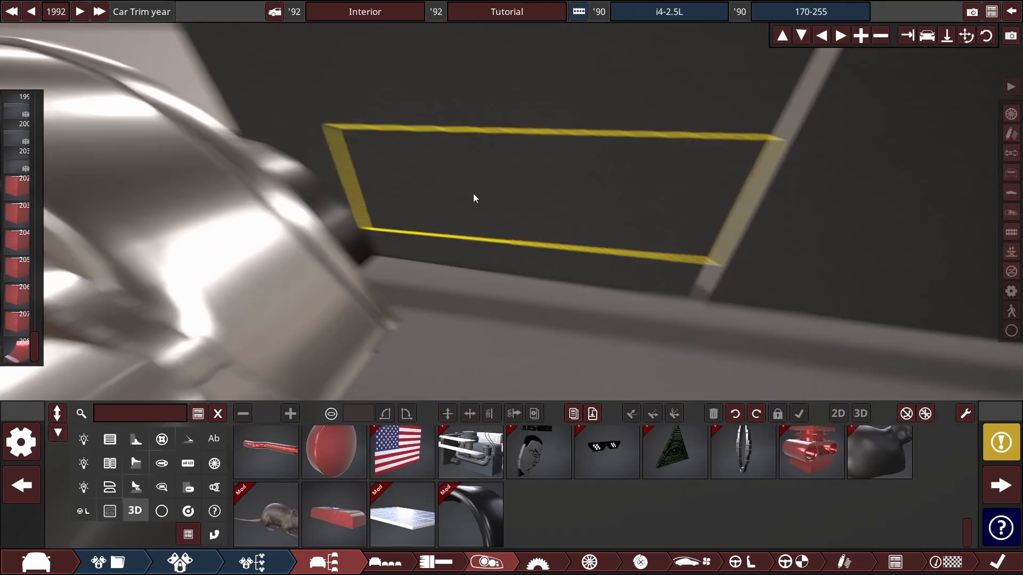
scroll(473, 193, "down", 10)
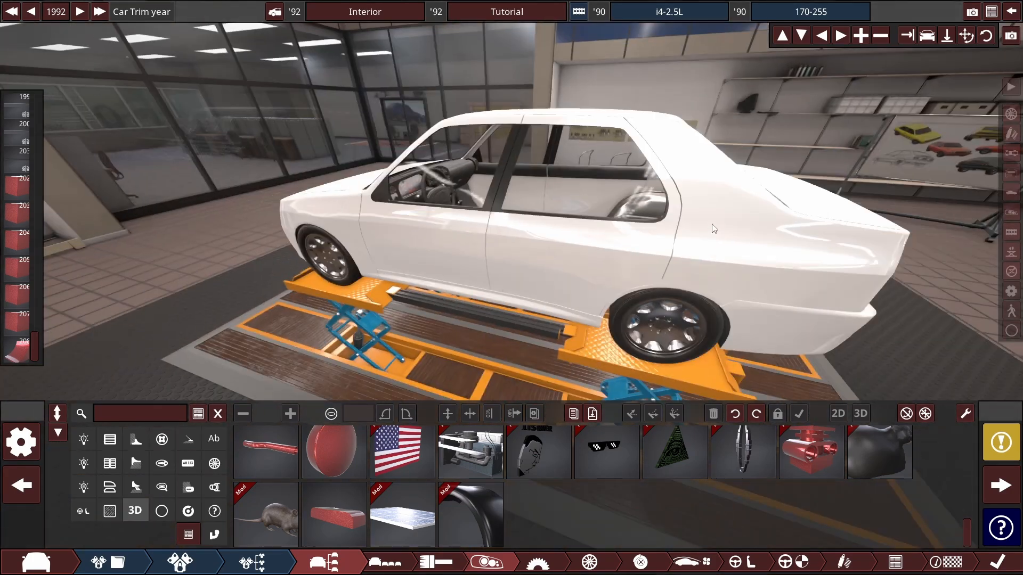
scroll(426, 291, "up", 6)
mouse_move(727, 218)
left_mouse_down()
mouse_move(426, 291)
mouse_move(609, 120)
mouse_move(587, 223)
mouse_move(485, 198)
left_mouse_up()
scroll(587, 223, "up", 5)
scroll(571, 208, "down", 5)
scroll(486, 198, "up", 4)
right_click(485, 198)
left_click(729, 493)
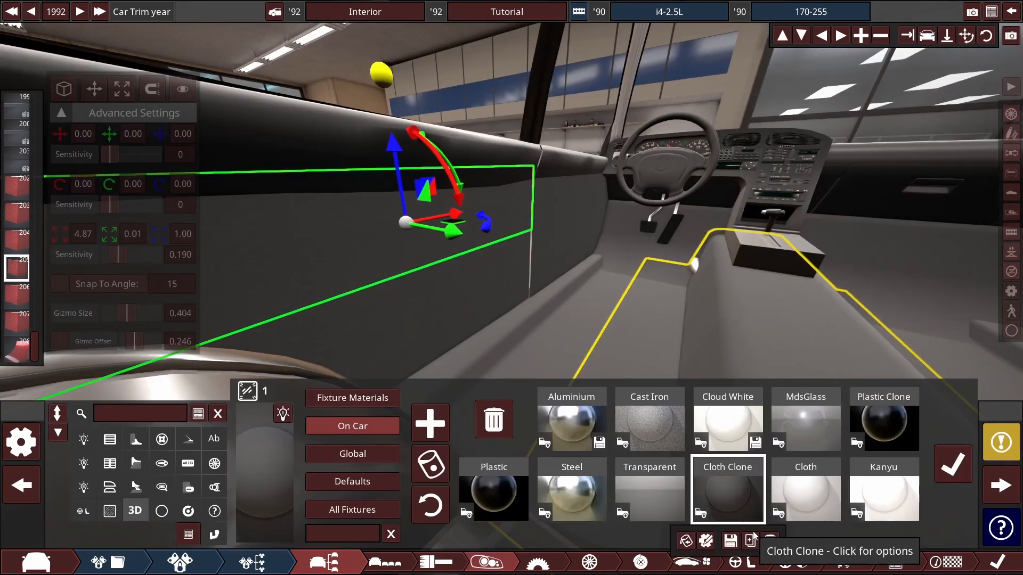
left_click(751, 541)
left_click(902, 422)
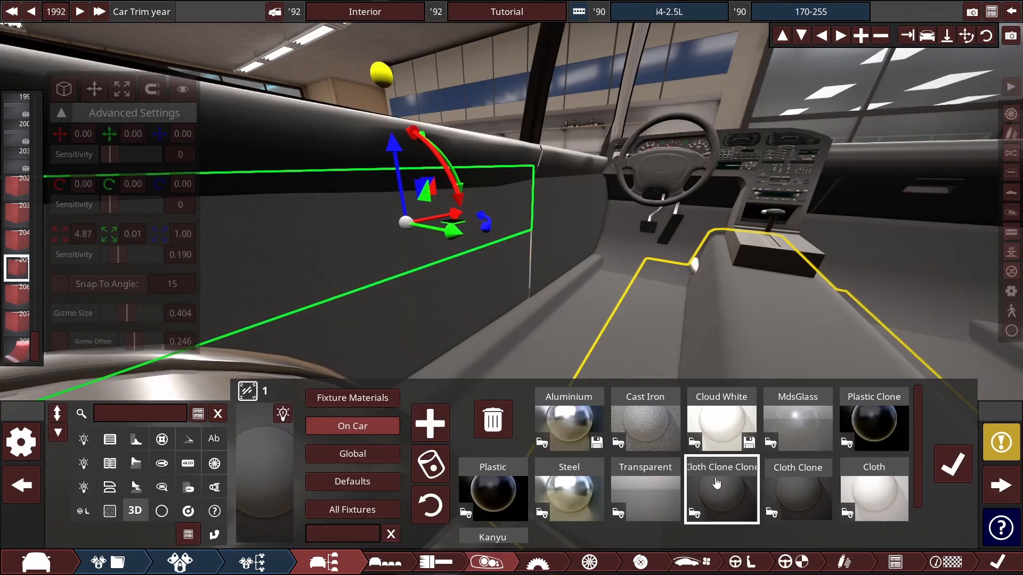
Step: Try the default CS Carpet material on the rear door's upper panel and return the panel to the on-car Cloth Clone
left_click(362, 454)
left_click(372, 486)
scroll(877, 461, "down", 5)
left_click(482, 462)
scroll(586, 480, "up", 2)
left_click(716, 469)
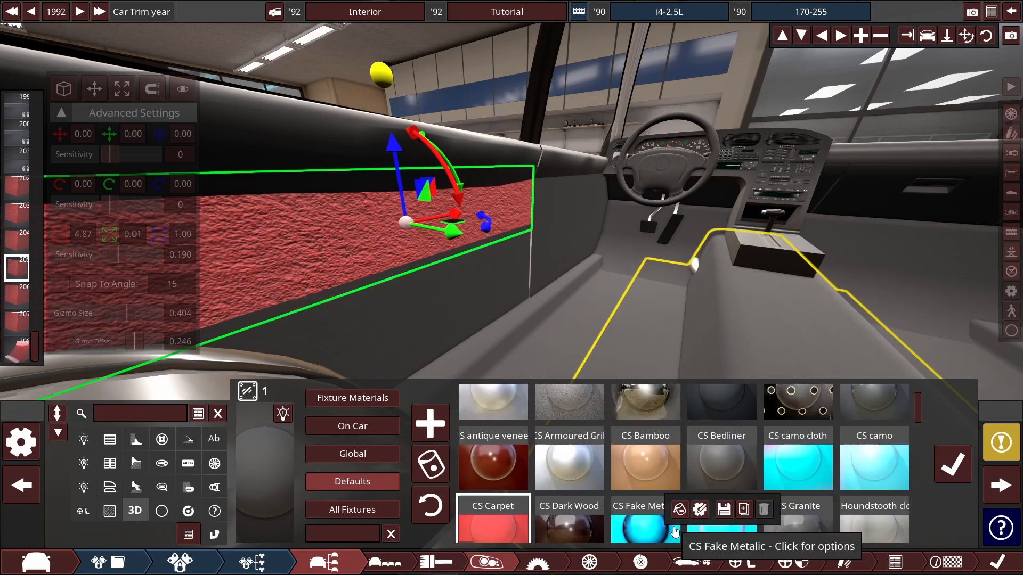
mouse_move(628, 298)
left_mouse_down()
mouse_move(687, 299)
mouse_move(638, 357)
left_mouse_up()
left_click(357, 428)
scroll(693, 479, "down", 2)
left_click(471, 494)
Step: Apply the Cloth Clone Clone material to the floor sections, the centre tunnel and the front footwell
right_click(602, 330)
left_click(874, 445)
right_click(637, 357)
left_click(877, 451)
left_click(586, 505)
left_click(874, 445)
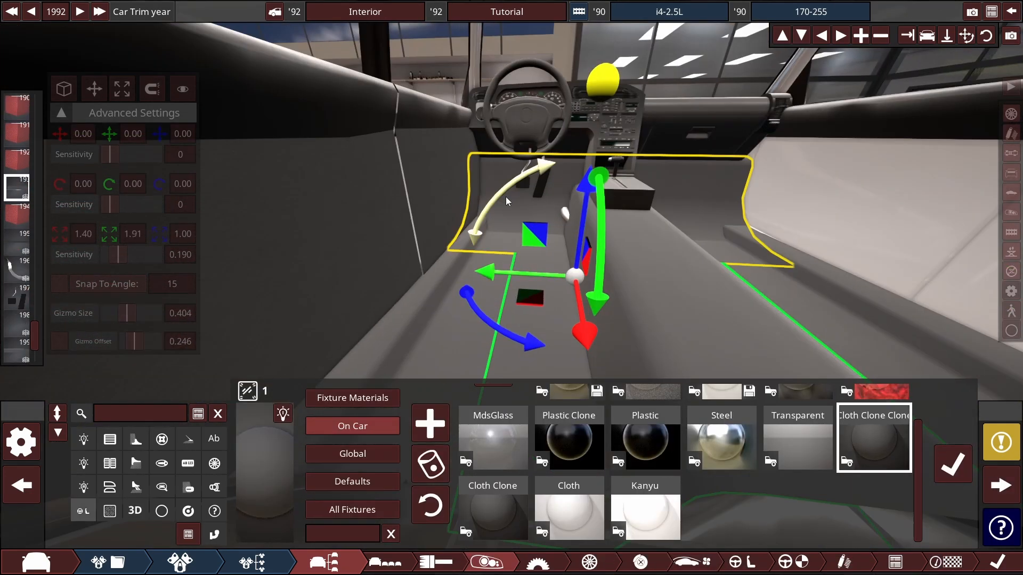
left_click(506, 197)
left_click(586, 505)
left_click(874, 448)
Step: Set the base colour of the Cloth Clone Clone floor material to a near-black grey
left_click(834, 491)
left_click(853, 491)
left_click(416, 514)
left_click(902, 423)
Step: Apply the Cloth Clone Clone material to the raised outer floor sections beside the door sills
left_click(445, 240)
left_click(384, 387)
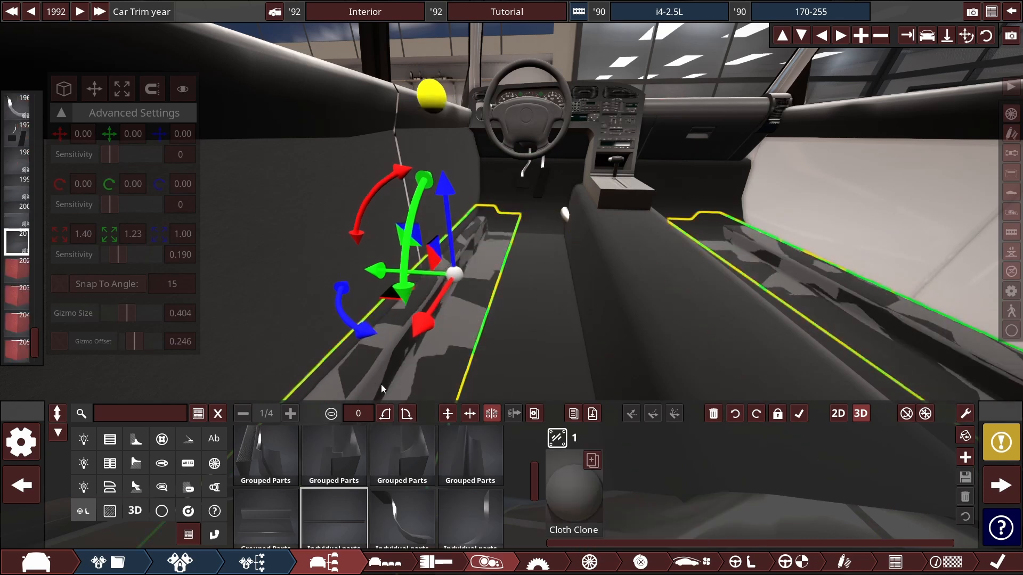
left_click(581, 501)
left_click(874, 446)
Step: Recolour the Cloth Clone Clone floor material with a medium-dark grey from the base colour palette
left_click(854, 491)
left_click(902, 505)
left_click(902, 505)
left_click(416, 456)
left_click(417, 474)
left_click(416, 493)
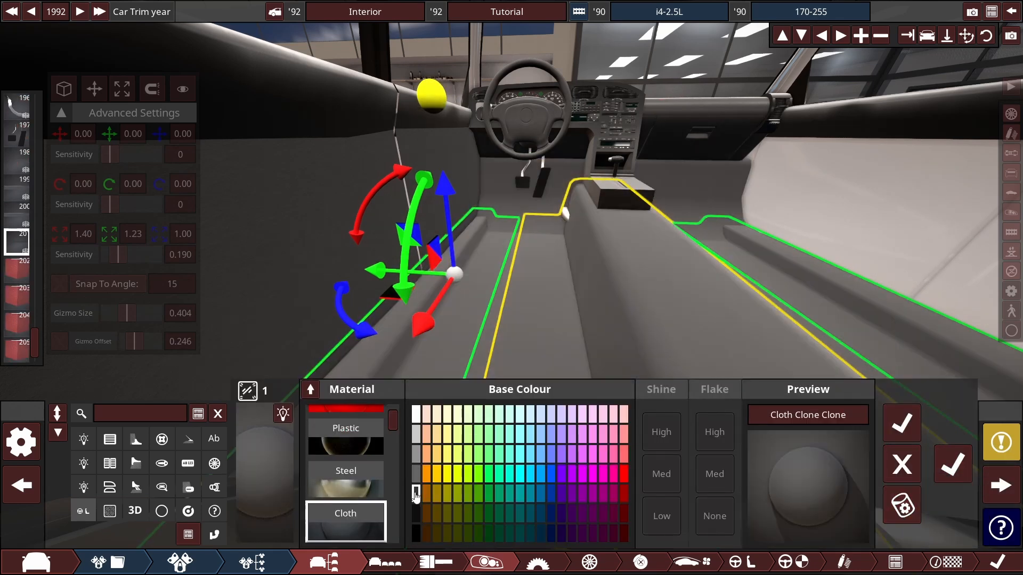
left_click(902, 424)
Step: Darken the cloth material of the rear door's lower panel by slightly lowering the HSV value of its base colour
left_click(325, 282)
left_click(578, 466)
left_click(854, 491)
left_click(902, 505)
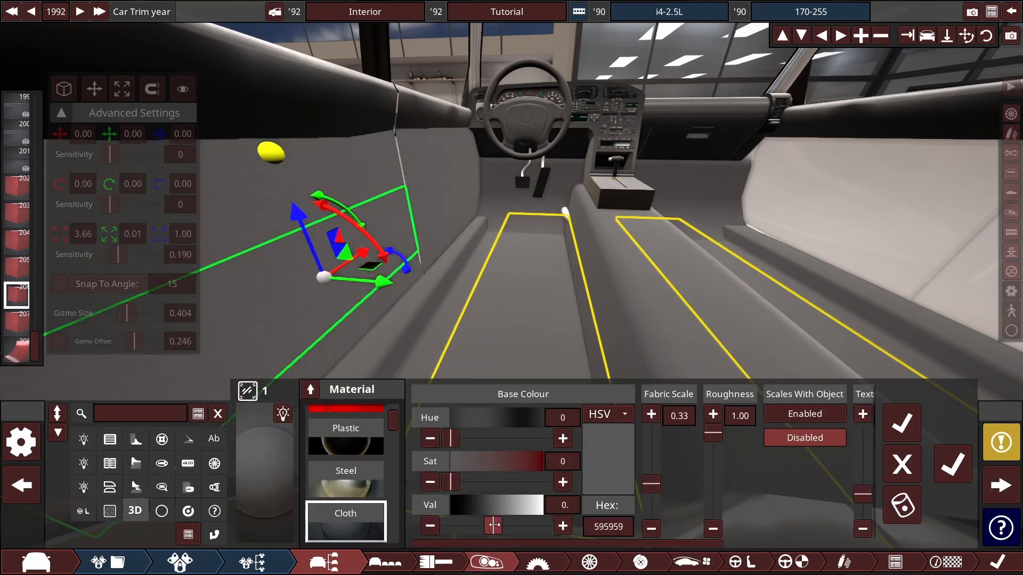
left_click_drag(493, 528, 483, 531)
left_click(902, 424)
left_click(953, 465)
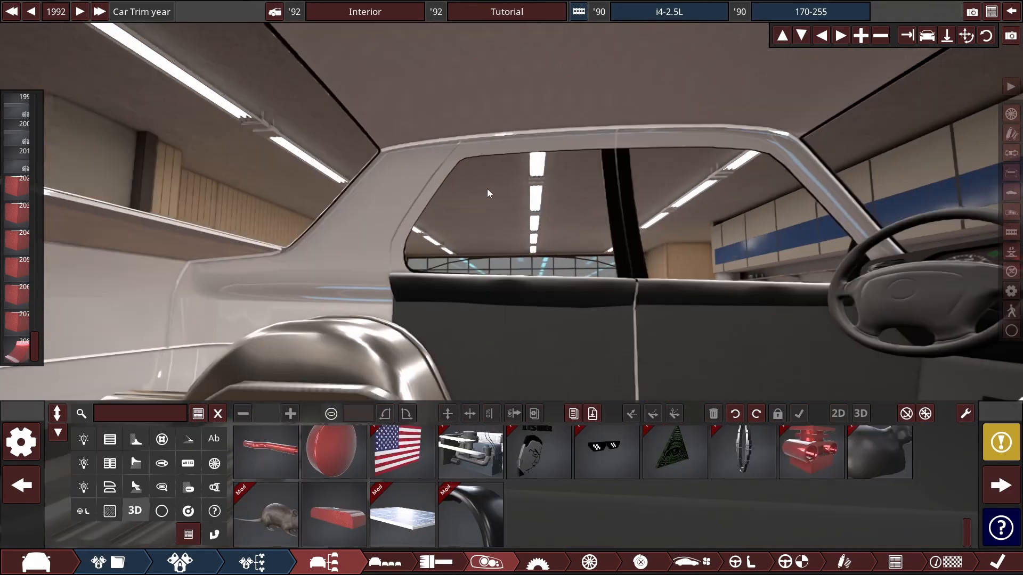
Step: Place a narrow pillar trim strip over the seam between the front and rear doors and stretch its height to 4.56
scroll(525, 258, "down", 5)
scroll(526, 258, "up", 5)
left_click(540, 277)
left_click_drag(197, 244, 999, 326)
key("space")
left_click_drag(548, 248, 614, 195)
left_click_drag(618, 119, 638, 37)
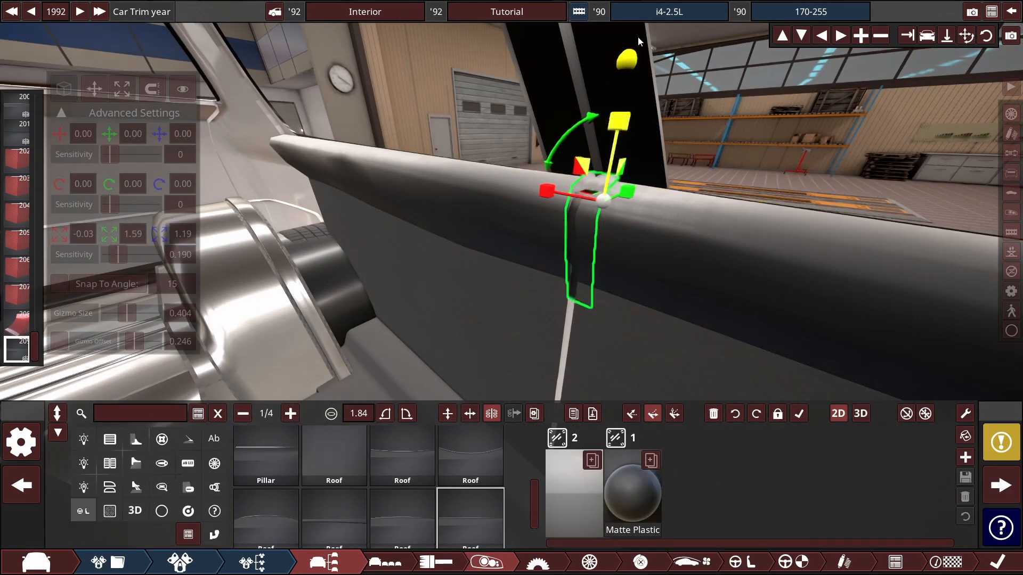
left_click_drag(119, 255, 132, 255)
left_click(94, 89)
left_click_drag(619, 115, 613, 187)
left_click_drag(596, 302, 613, 351)
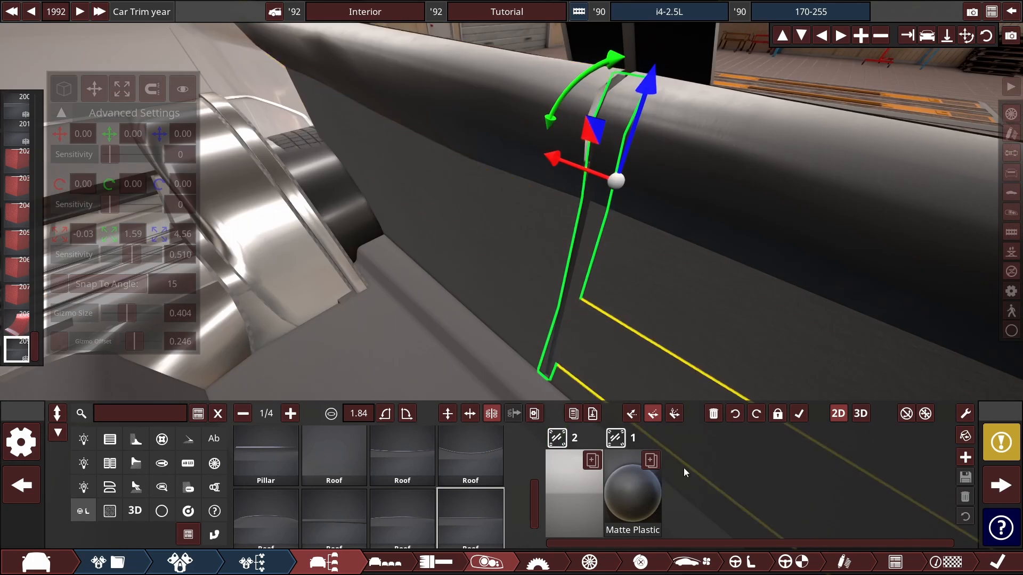
Step: Apply a white material to the seam strip, set its height scale to 0.67 and raise it over the padded door top
left_click(639, 491)
left_click(899, 451)
key("space")
left_click_drag(654, 72, 623, 170)
left_click(95, 89)
left_click_drag(641, 96, 646, 16)
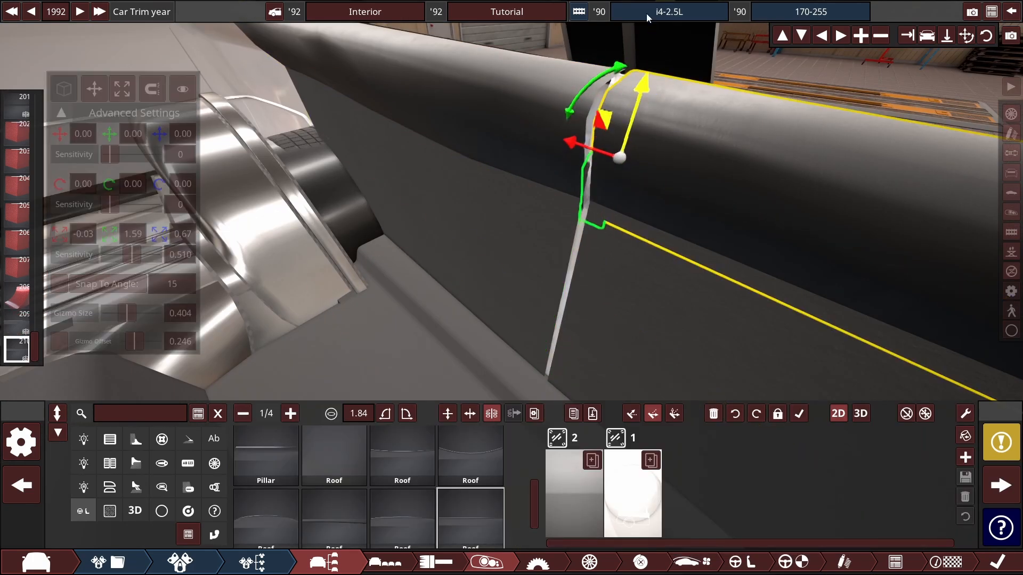
Step: Fine-tune the seam strip's position and size so it covers the gap across the padded door top
left_click_drag(693, 224, 671, 159)
left_click_drag(596, 213, 597, 178)
left_click(122, 89)
left_click(94, 89)
left_click(122, 89)
left_click_drag(506, 235, 591, 221)
left_click_drag(651, 213, 651, 215)
left_click(586, 367)
Step: Inspect the seam strips on both sides and the whole cabin from several angles
left_click_drag(634, 309, 646, 248)
left_click_drag(628, 320, 567, 368)
left_click(567, 368)
left_click_drag(597, 245, 533, 213)
left_click_drag(533, 176, 382, 191)
left_click(569, 170)
scroll(567, 189, "down", 5)
scroll(382, 191, "up", 3)
left_click(318, 259)
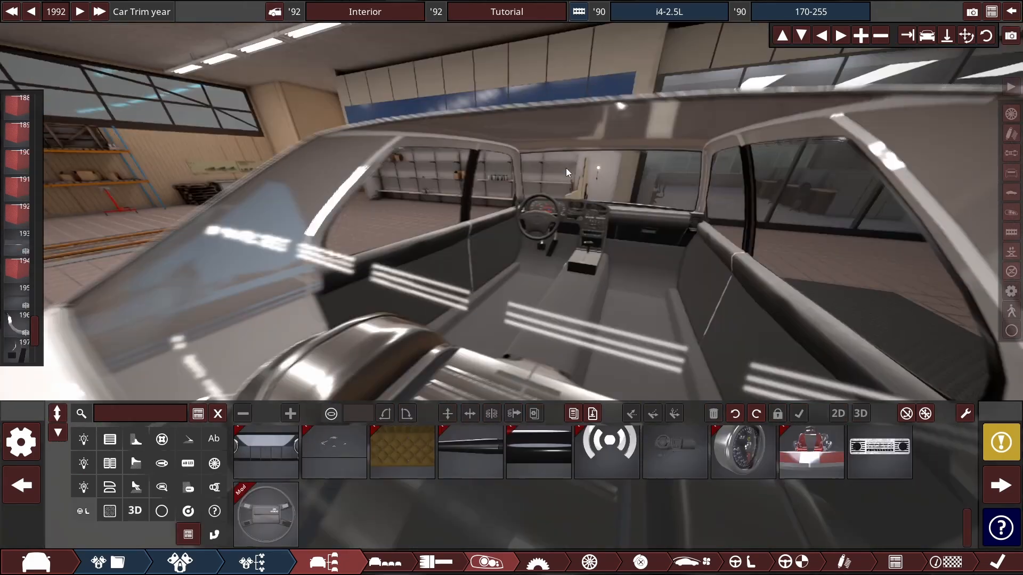
Step: Examine the front door up close and browse the Doorcards fixtures for ready-made door cards
left_click_drag(566, 167, 368, 116)
scroll(573, 171, "up", 5)
left_click_drag(574, 171, 558, 288)
scroll(541, 299, "down", 3)
scroll(557, 289, "up", 4)
scroll(750, 496, "up", 8)
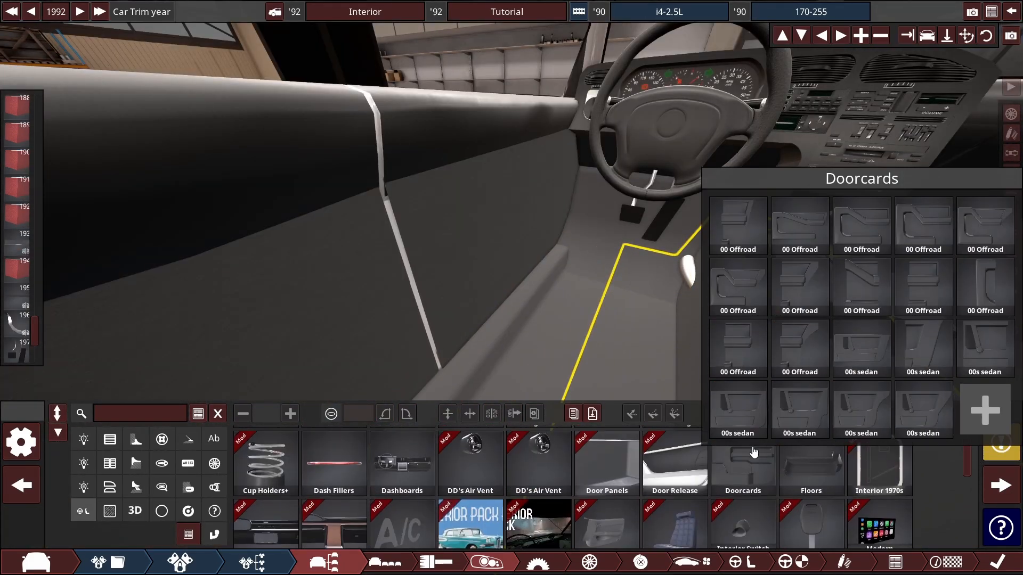
left_click(753, 451)
scroll(473, 488, "down", 8)
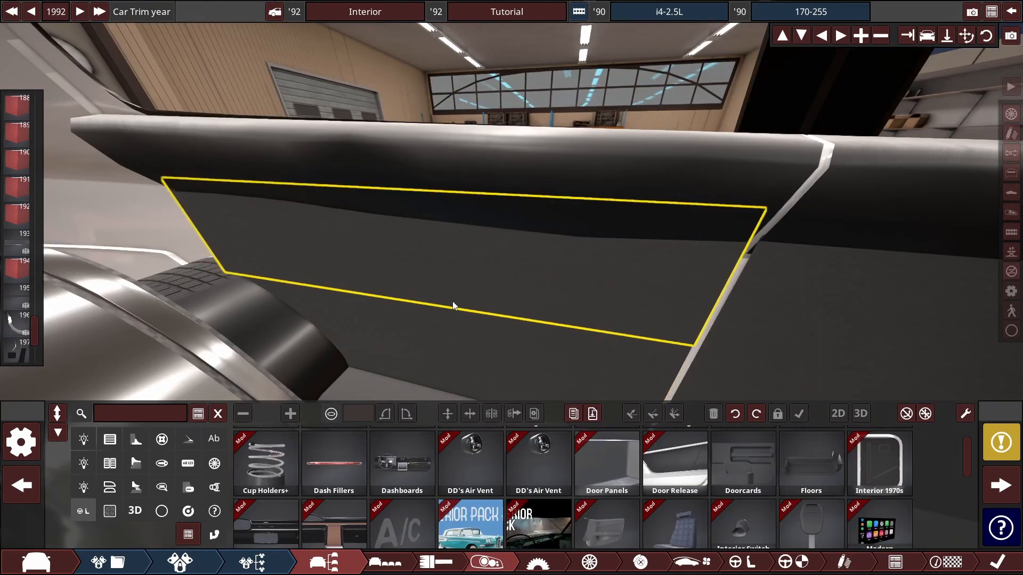
Step: Duplicate the front door's cloth panel, adjust its thickness to 0.21 and shift it sideways against the door
left_click_drag(453, 304, 449, 285)
left_click(449, 284)
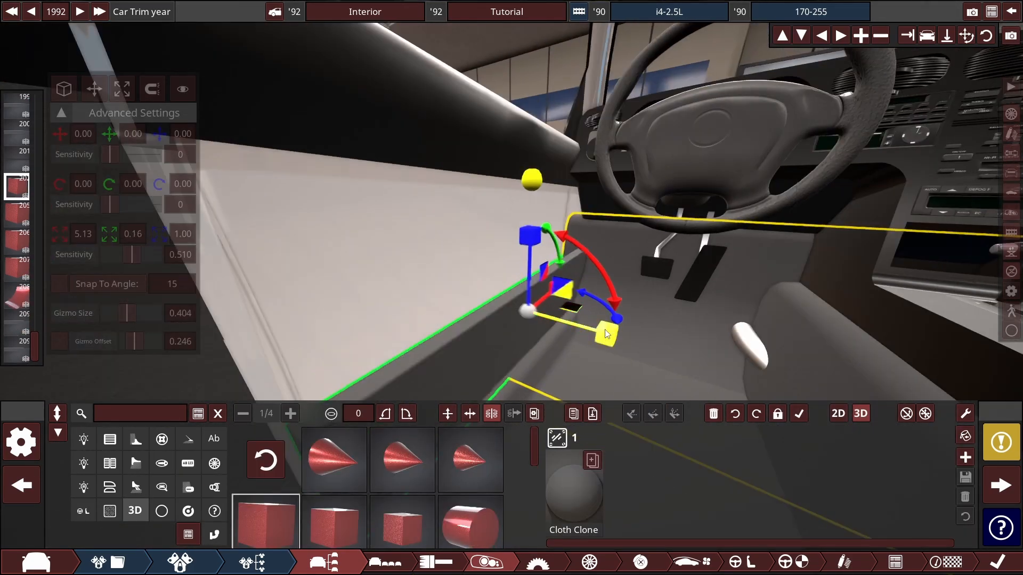
left_click_drag(605, 329, 604, 330)
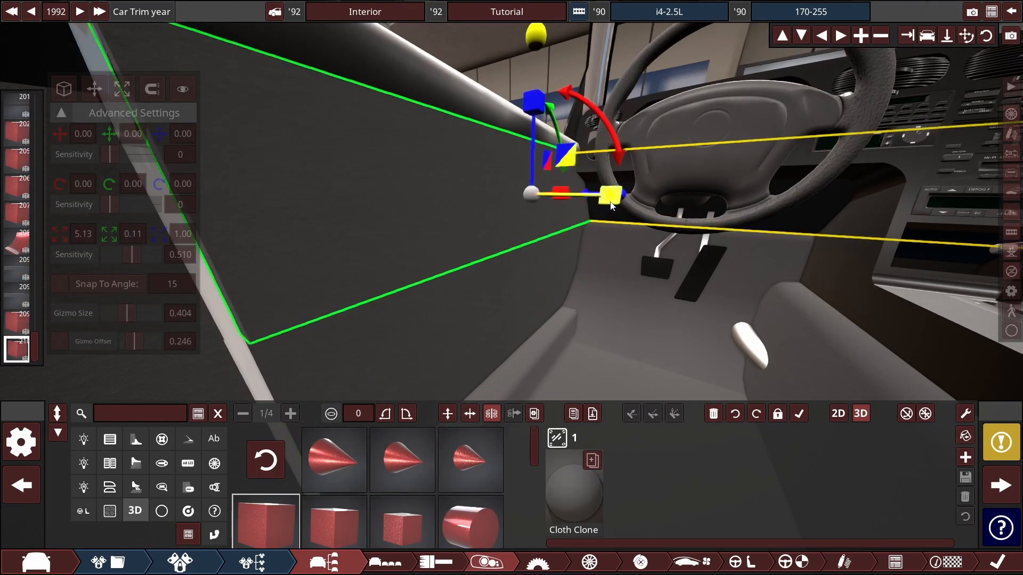
left_click_drag(610, 197, 559, 215)
left_click(95, 89)
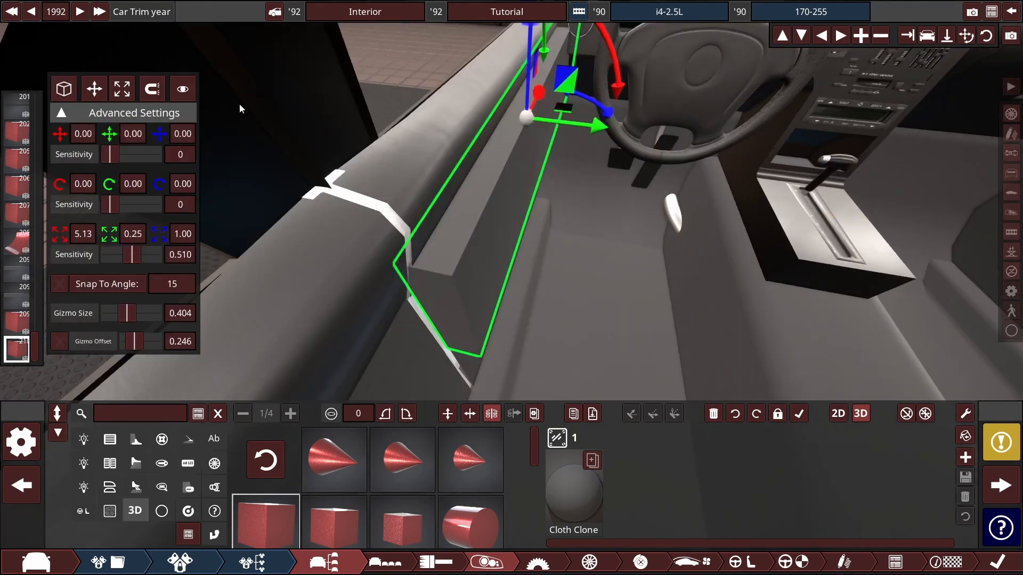
left_click_drag(599, 124, 388, 118)
left_click_drag(792, 231, 546, 149)
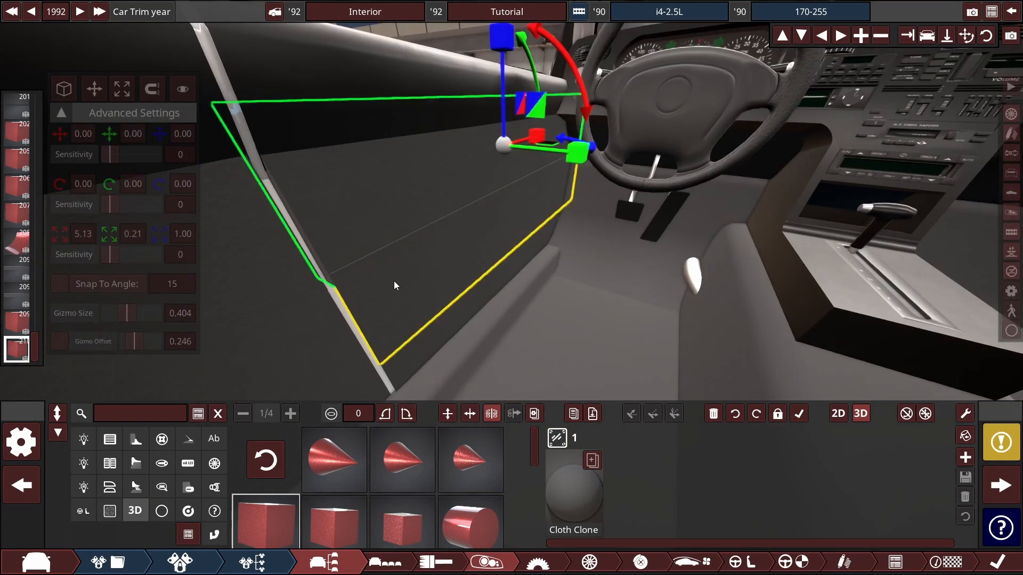
Step: Raise the front door's upper cloth panel to open a horizontal recess above the lower panel
left_click(94, 89)
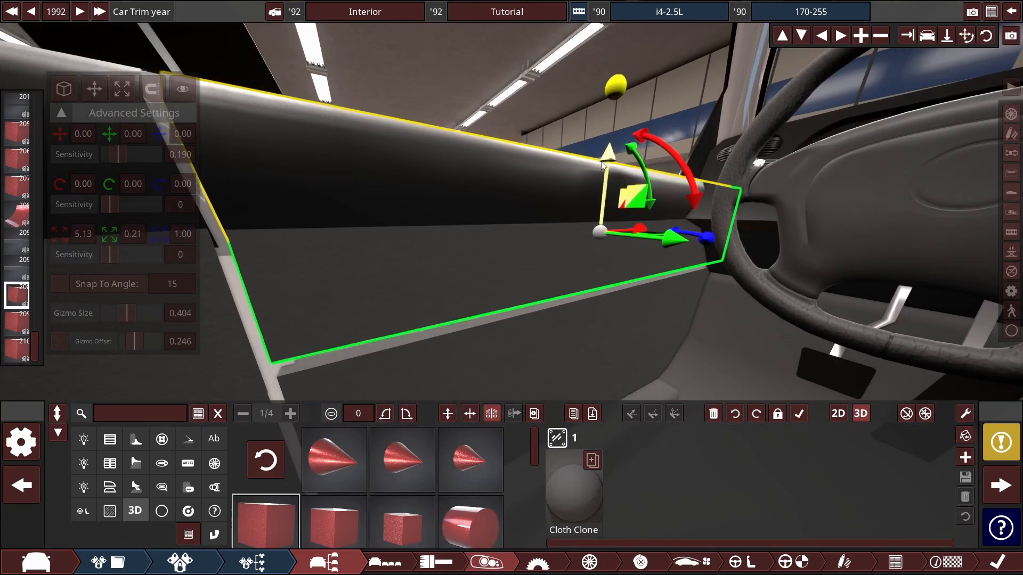
left_click_drag(602, 165, 606, 138)
left_click_drag(612, 116, 597, 176)
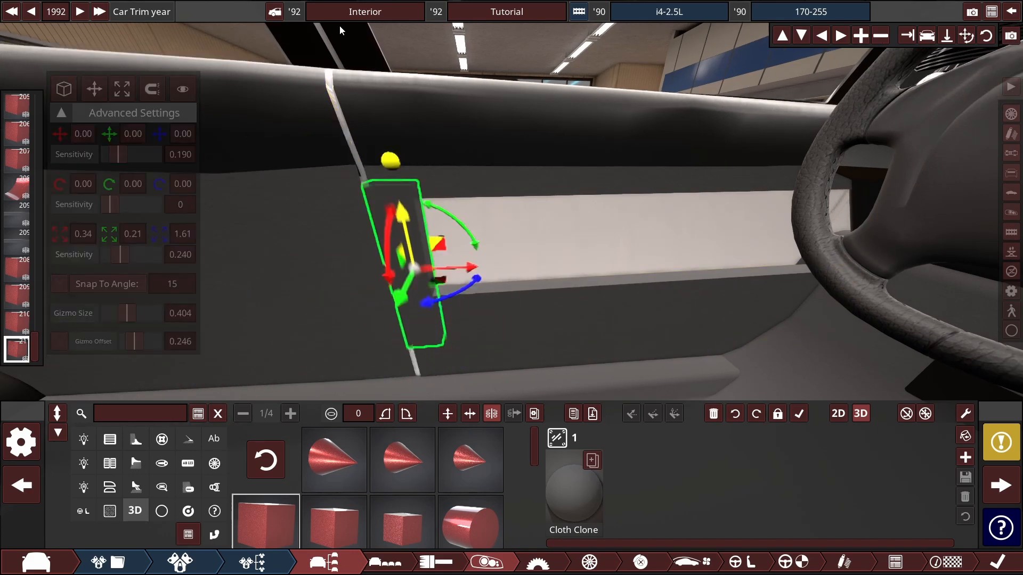
Step: Slide a cloth block scaled 0.34 by 0.21 by 1.61 forward along the front door's recess to close its end
left_click_drag(471, 249, 584, 249)
left_click(619, 132)
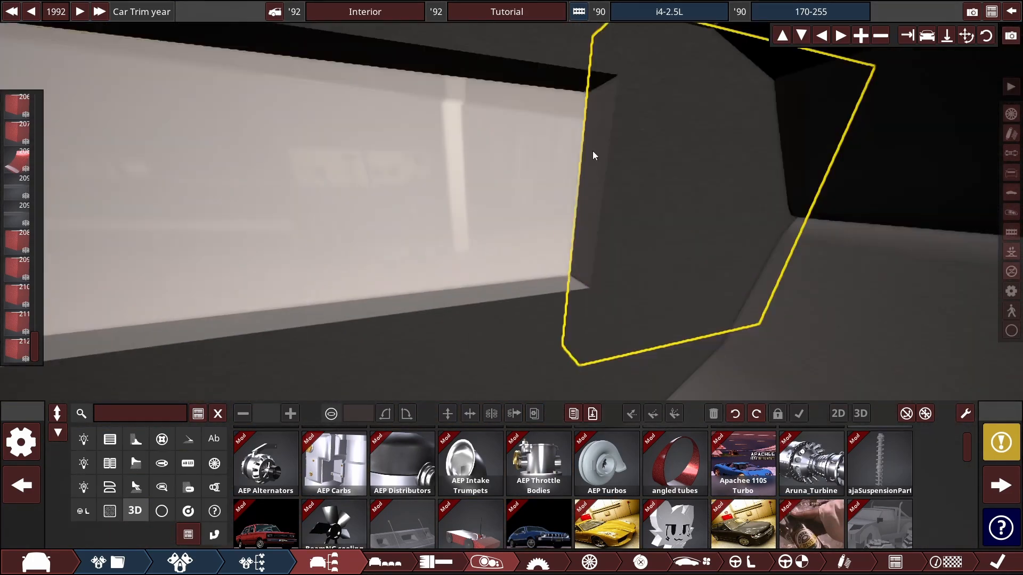
left_click(591, 153)
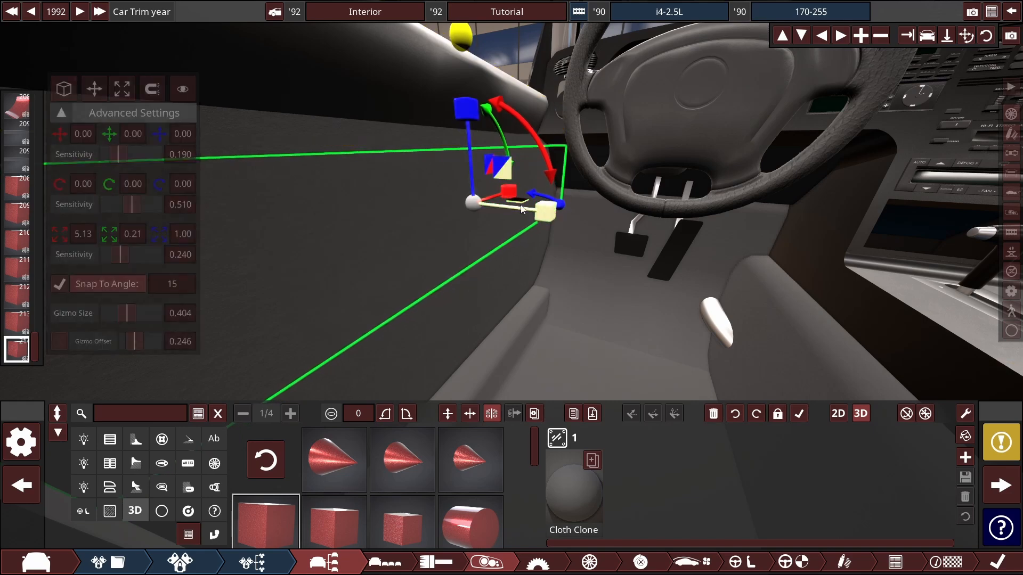
Step: Back the front door's recess with a cloth panel scaled 5.13 by 0.21 and narrow an end block to 0.21
scroll(549, 200, "down", 5)
left_click(549, 199)
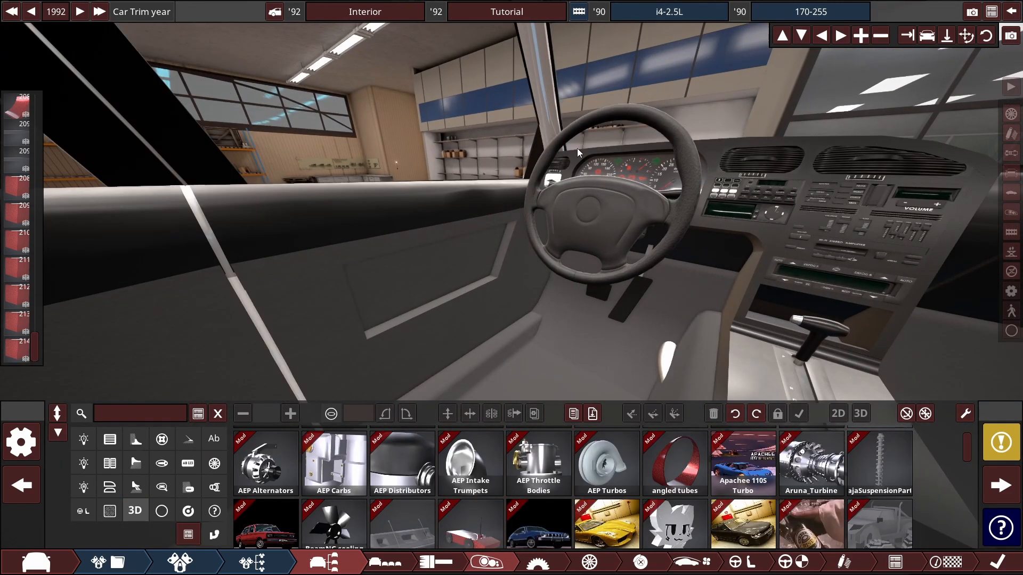
left_click(497, 261)
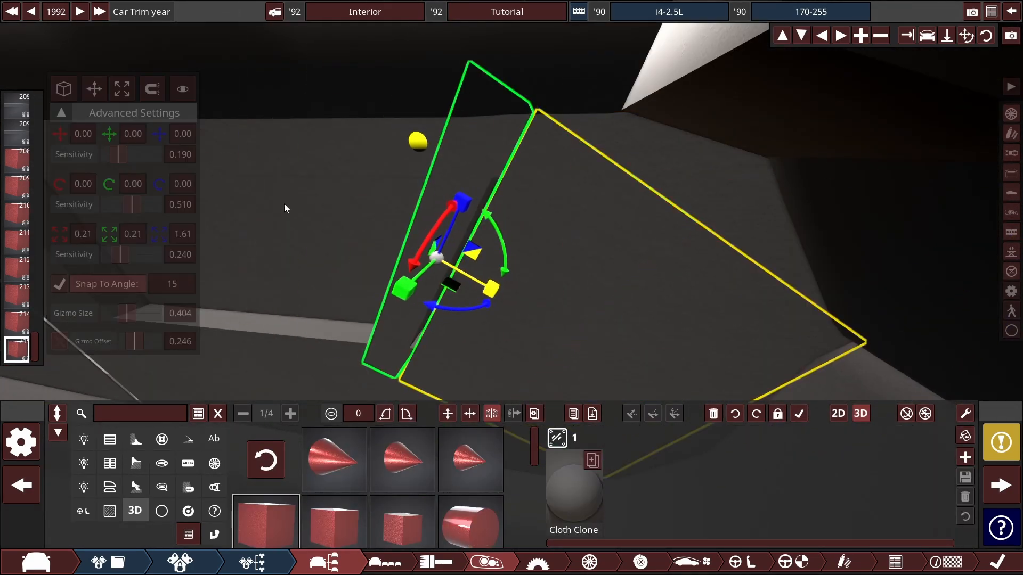
Step: Resize the box strip beside the front edge of the driver's door recess to a length scale of about 1.16
left_click(442, 261)
left_click_drag(439, 229, 430, 296)
left_click(425, 324)
scroll(458, 379, "up", 3)
left_click_drag(458, 379, 449, 213)
left_click(448, 209)
scroll(450, 213, "down", 2)
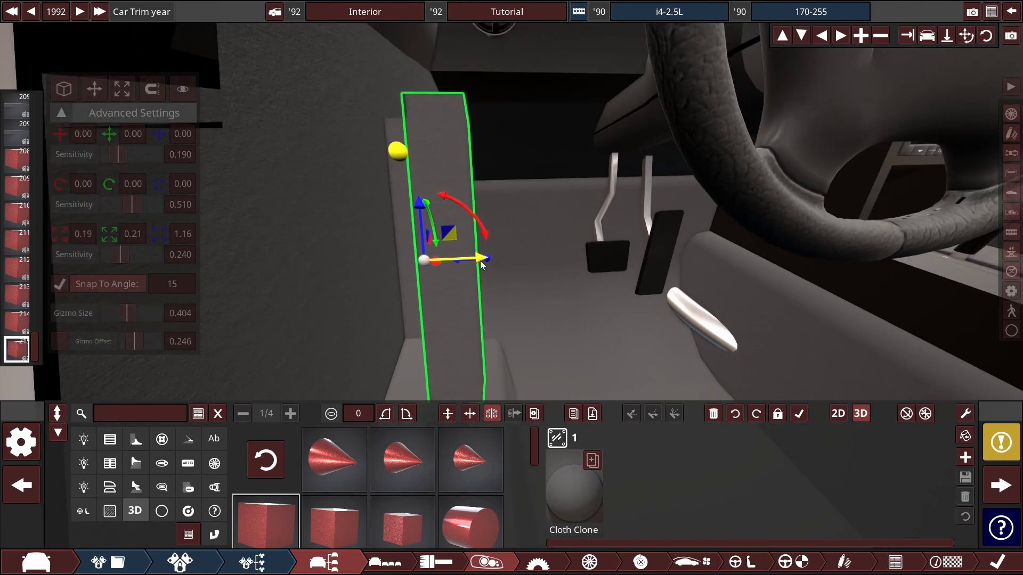
Step: Slim the upright box strip to scale 0.15 × 0.10 and position it along the recess's front edge
left_click_drag(455, 263, 416, 213)
left_click_drag(443, 200, 359, 212)
left_click(94, 89)
left_click_drag(360, 212, 598, 186)
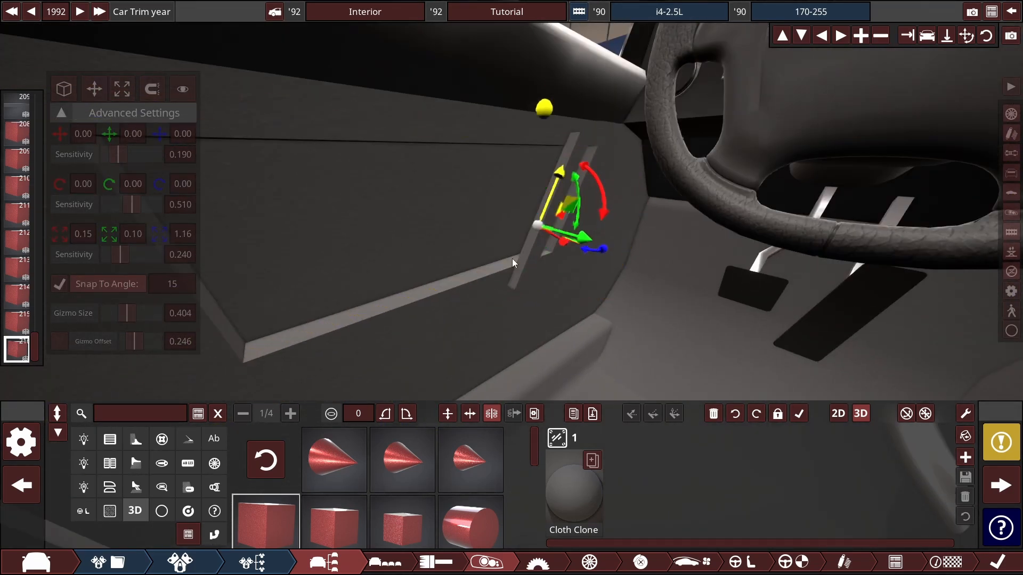
Step: Lay a copy of the strip along the recess's lower edge and lengthen it to scale 2.51
left_click_drag(512, 264, 634, 282)
left_click_drag(614, 280, 613, 287)
left_click(122, 90)
left_click_drag(533, 224, 586, 250)
left_click_drag(600, 257, 604, 256)
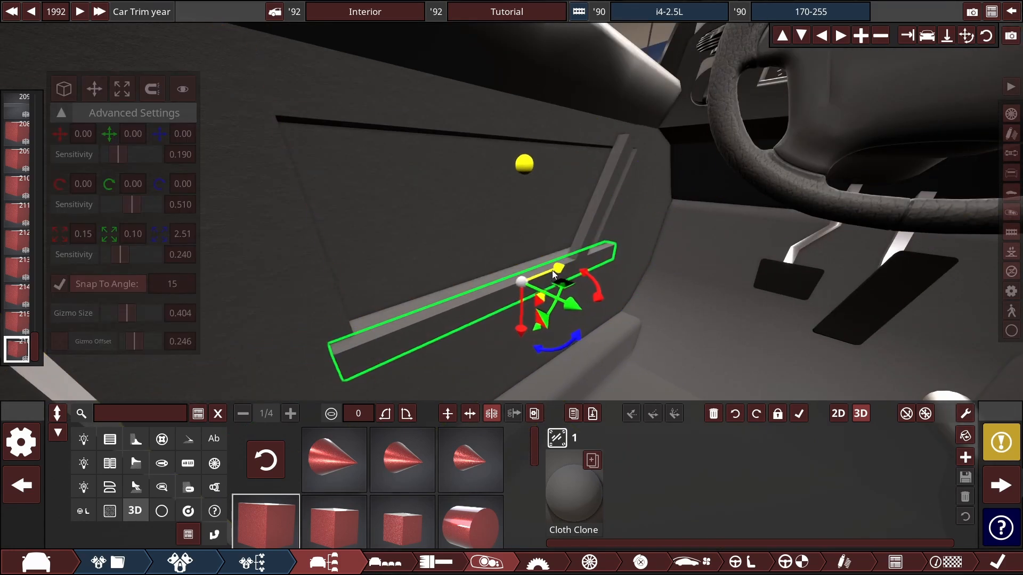
Step: Thin the lower strip to scale 0.02, lengthen it to 2.93 and shift it along the door
left_click_drag(591, 213, 538, 235)
key("space")
left_click_drag(556, 269, 566, 266)
left_click_drag(579, 310, 563, 309)
Step: Apply the car's Plastic material to the long lower strip
left_click(574, 493)
left_click(645, 447)
left_click(603, 489)
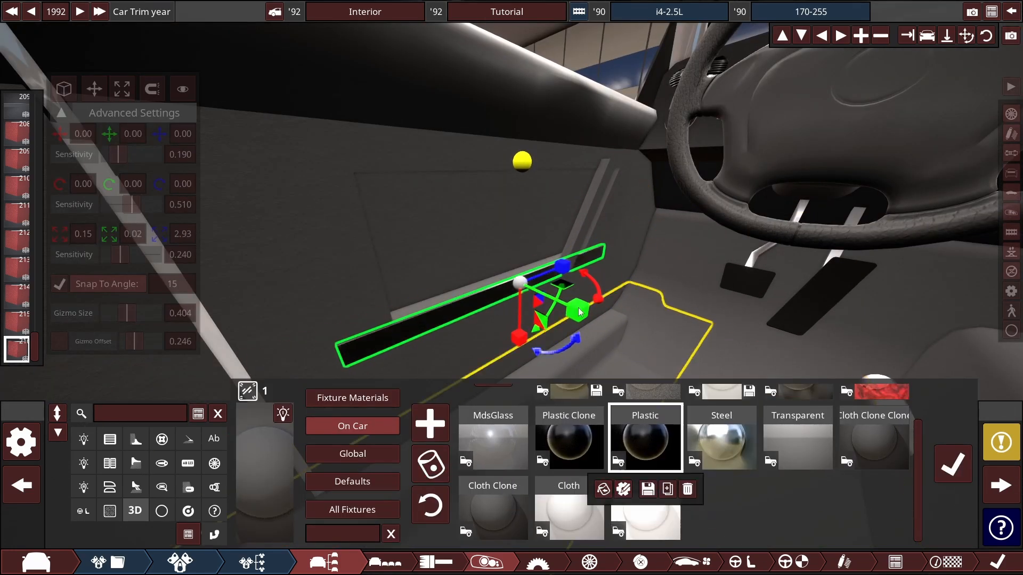
Step: Assign the default Matte Plastic material to the upright box strip
left_click_drag(533, 224, 565, 240)
left_click(591, 206)
left_click(493, 411)
left_click(350, 481)
scroll(696, 452, "down", 10)
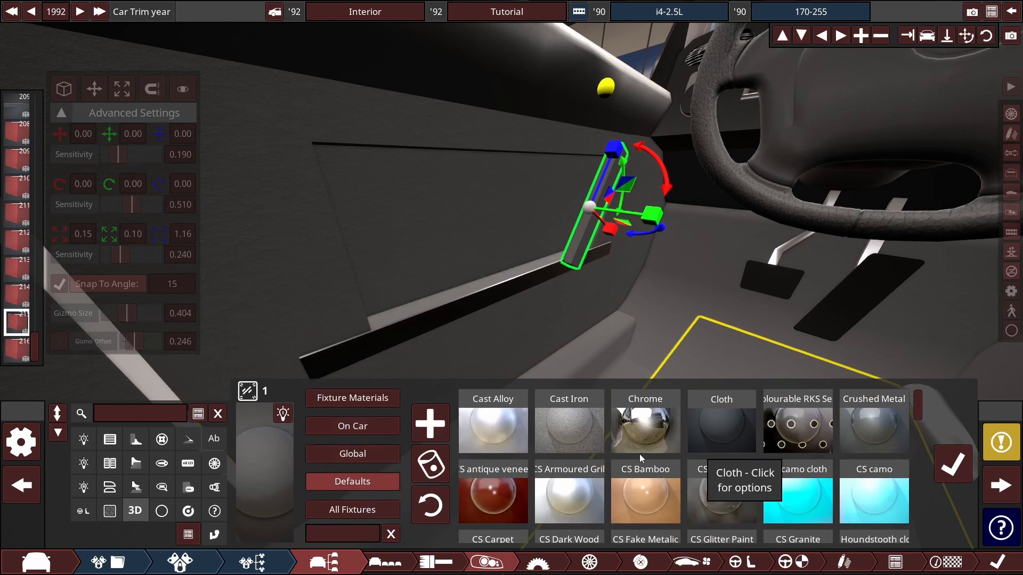
left_click(868, 453)
left_click(953, 464)
Step: Assign the car's Matte Plastic material to the long lower strip
left_click(506, 305)
left_click(574, 493)
left_click(348, 431)
scroll(569, 469, "down", 5)
left_click(569, 506)
left_click(952, 464)
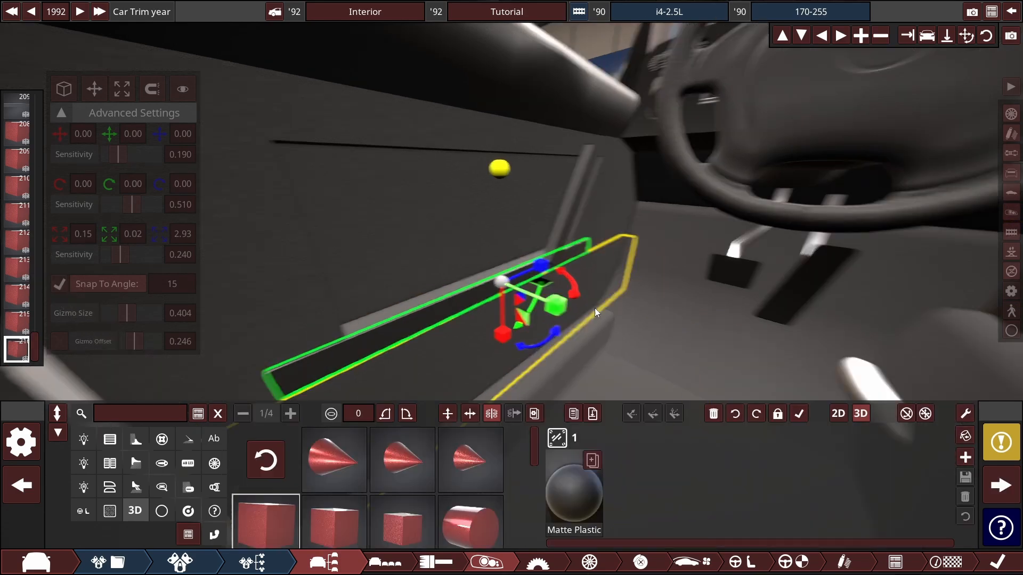
Step: Copy the matte plastic strip and lay a copy flat as the floor of a door shelf
left_click_drag(595, 308, 666, 314)
scroll(666, 314, "up", 3)
key("space")
left_click_drag(699, 359, 618, 312)
left_click(597, 256)
left_click(562, 296)
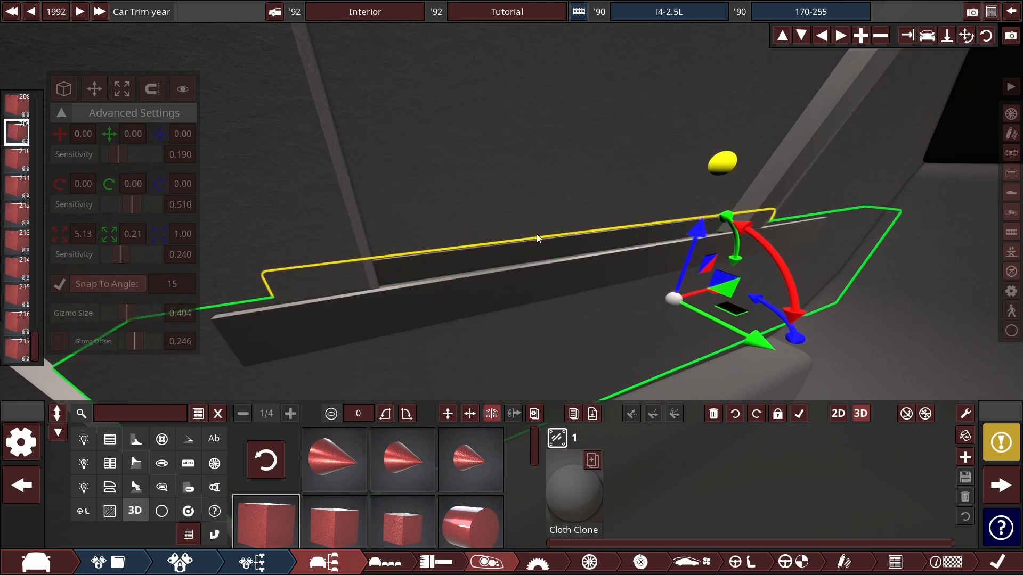
left_click(537, 239)
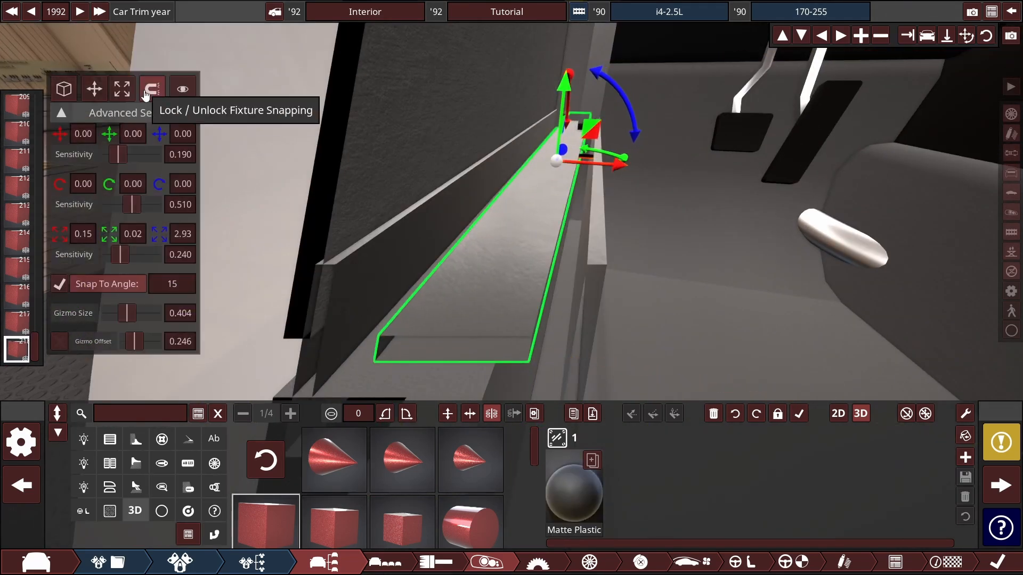
Step: Widen the flat strip across the shelf and adjust its position
left_click(122, 89)
left_click_drag(618, 165, 637, 171)
left_click(94, 89)
scroll(578, 146, "down", 5)
left_click(578, 146)
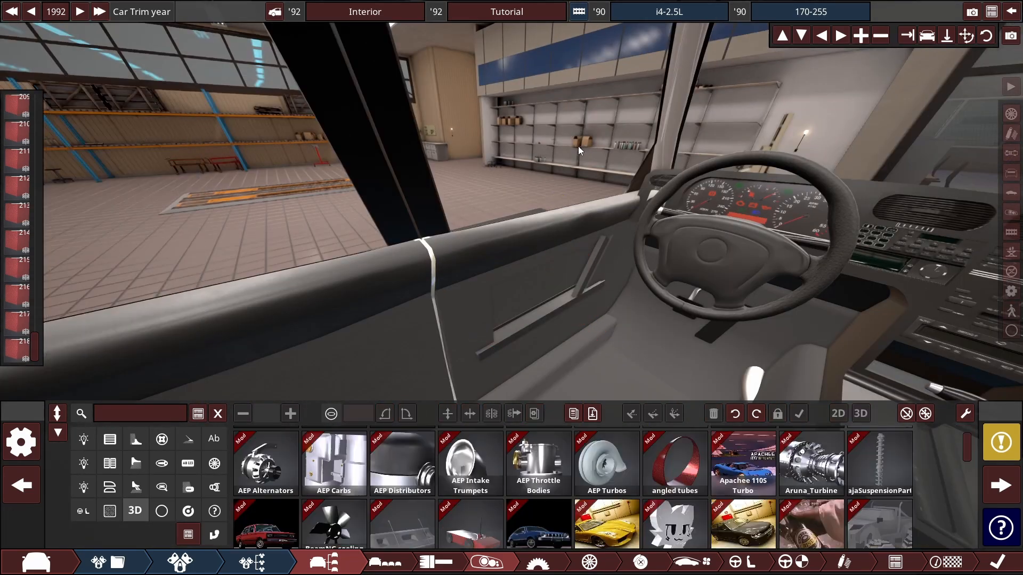
Step: Add another copy of the shelf strip and shift it slightly to fill out the shelf
left_click(458, 230)
scroll(571, 202, "down", 5)
left_click(637, 229)
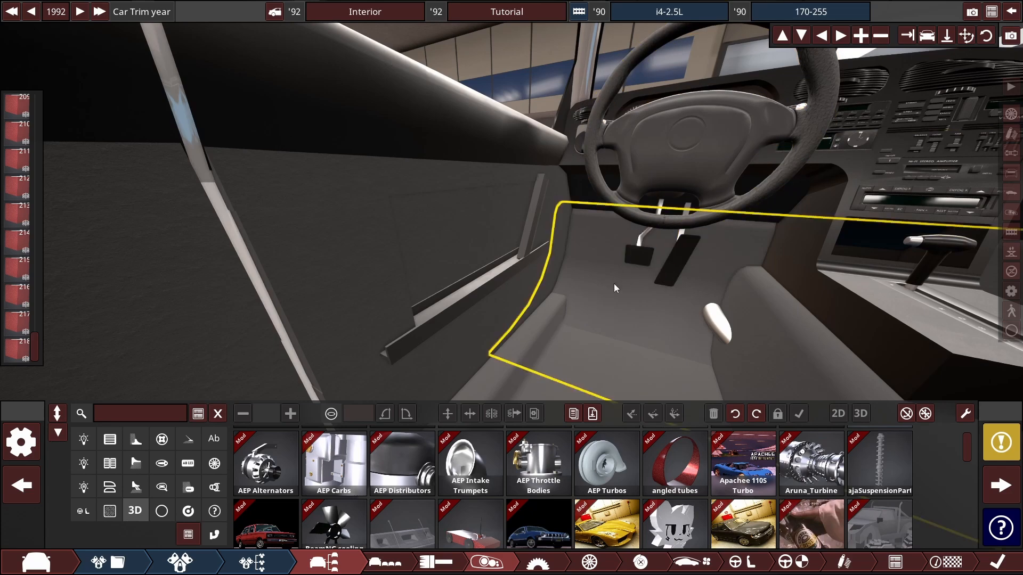
left_click(492, 284)
left_click_drag(580, 293, 594, 289)
scroll(595, 290, "down", 5)
left_click(554, 120)
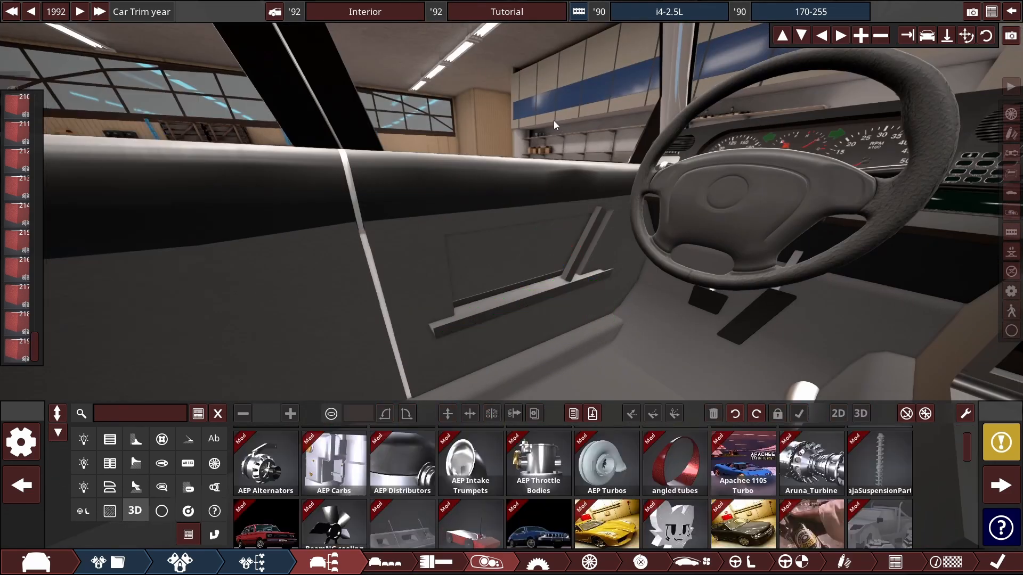
Step: Add a matte plastic cylinder at the shelf's rear end, scaled to about 0.45 × 0.14 × 0.44
scroll(493, 223, "up", 5)
left_click(483, 312)
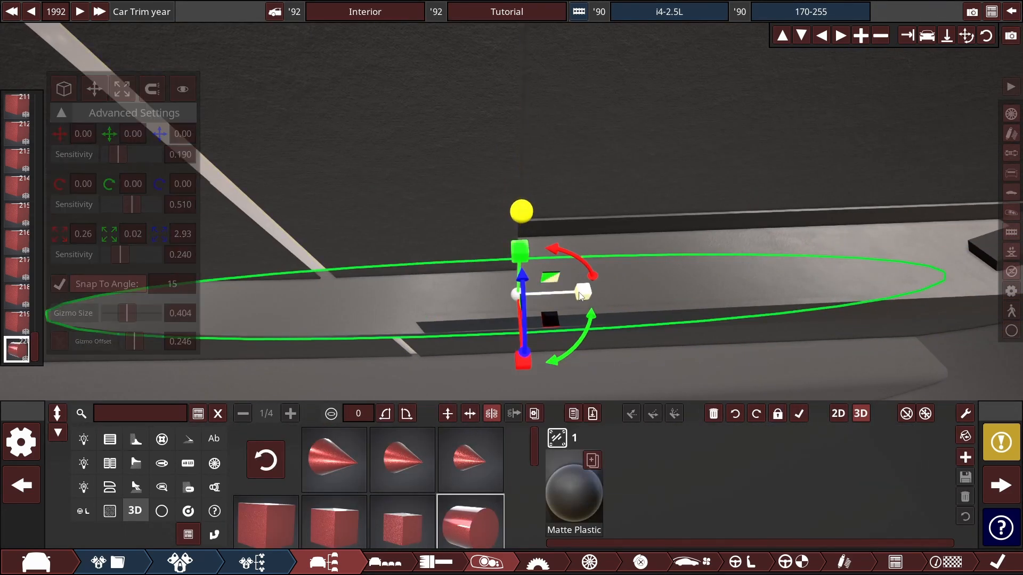
left_click_drag(618, 278, 470, 249)
left_click_drag(659, 256, 693, 261)
left_click_drag(692, 261, 629, 240)
left_click_drag(502, 181, 502, 154)
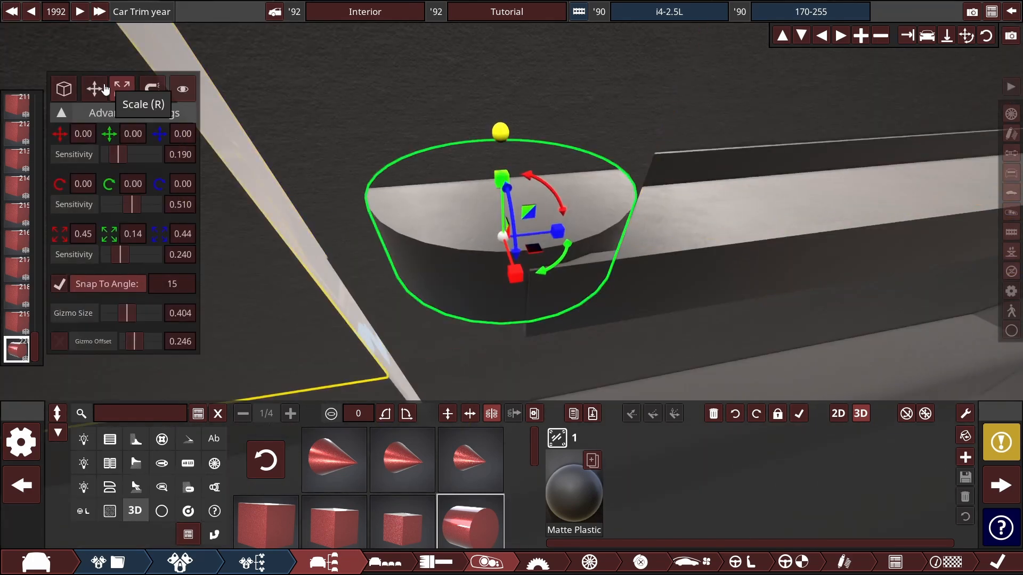
Step: Move the cylinder into line with the shelf's surface and rear end
left_click(95, 89)
left_click_drag(629, 245, 671, 266)
left_click_drag(525, 219, 526, 233)
left_click_drag(629, 277, 554, 229)
left_click_drag(479, 245, 479, 253)
left_click_drag(415, 224, 229, 153)
Step: Fine-tune the cylinder's scale to about 0.46 × 0.15 × 0.44 and its fit against the shelf end
left_click(122, 89)
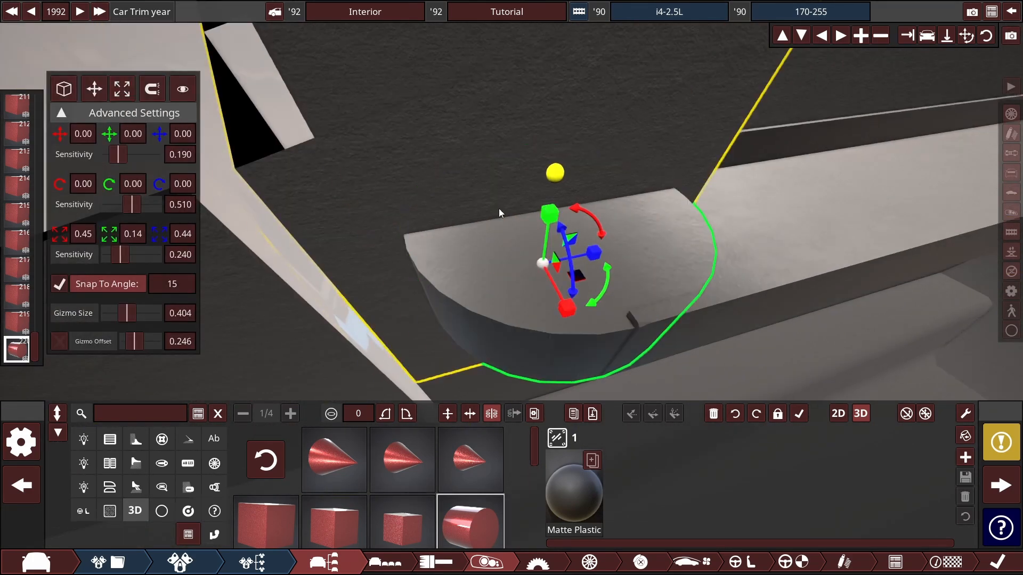
left_click_drag(549, 223, 547, 217)
left_click_drag(628, 277, 575, 229)
left_click_drag(575, 267, 532, 266)
left_click_drag(501, 284, 506, 279)
left_click_drag(533, 235, 554, 255)
scroll(533, 186, "down", 5)
left_click(536, 187)
Step: Place a box beside the cylinder to fill the gap at the shelf's rear end
left_click_drag(536, 186, 495, 295)
scroll(496, 295, "up", 4)
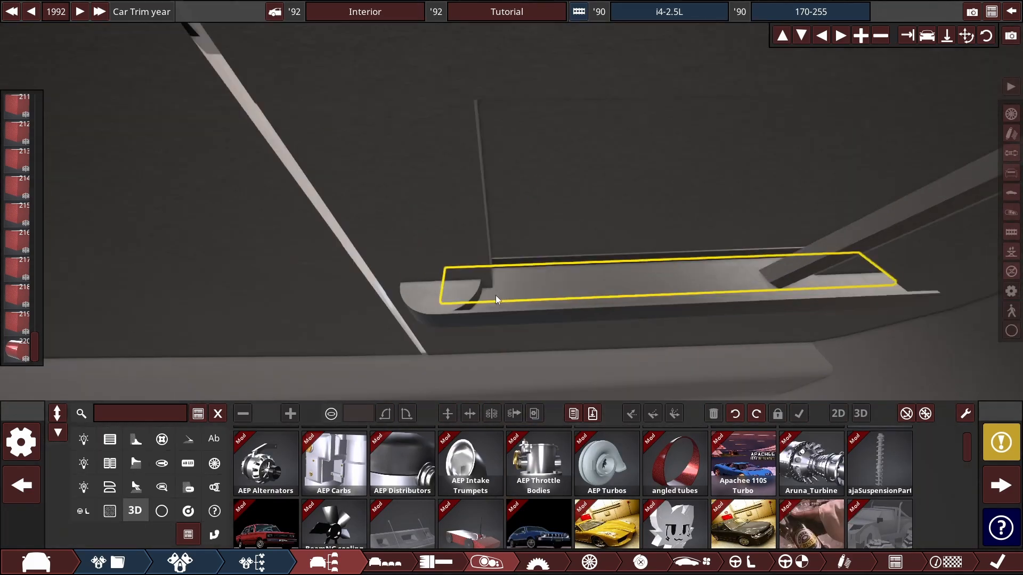
left_click(495, 295)
left_click_drag(265, 522, 469, 287)
scroll(449, 367, "up", 4)
scroll(459, 357, "down", 5)
left_click_drag(458, 357, 552, 324)
left_click(651, 183)
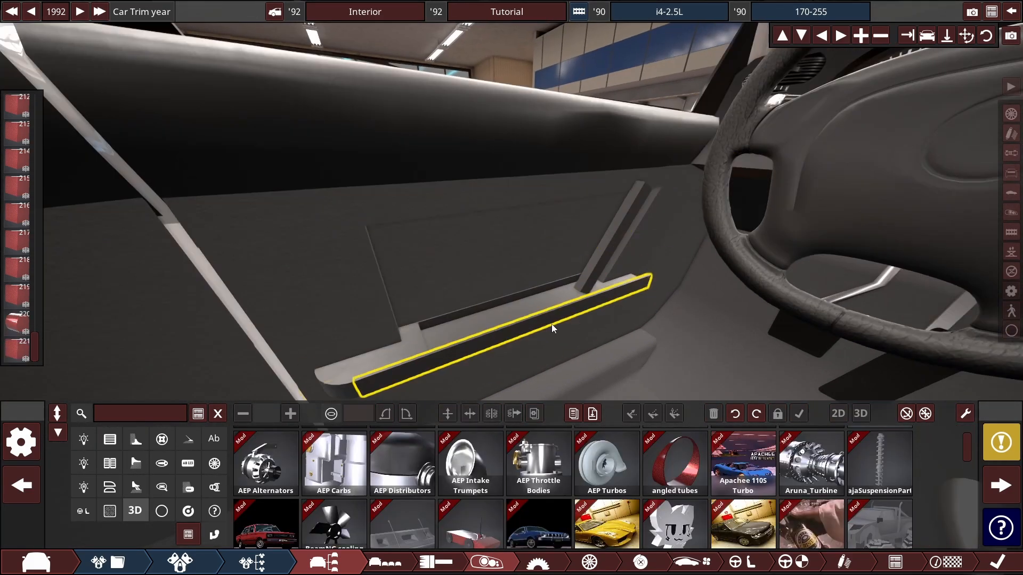
Step: Raise the scale sensitivity to 0.260 and lengthen a copy of the filler box along the rest of the shelf
left_click(410, 335)
scroll(458, 330, "up", 4)
left_click_drag(606, 341, 557, 325)
left_click(126, 92)
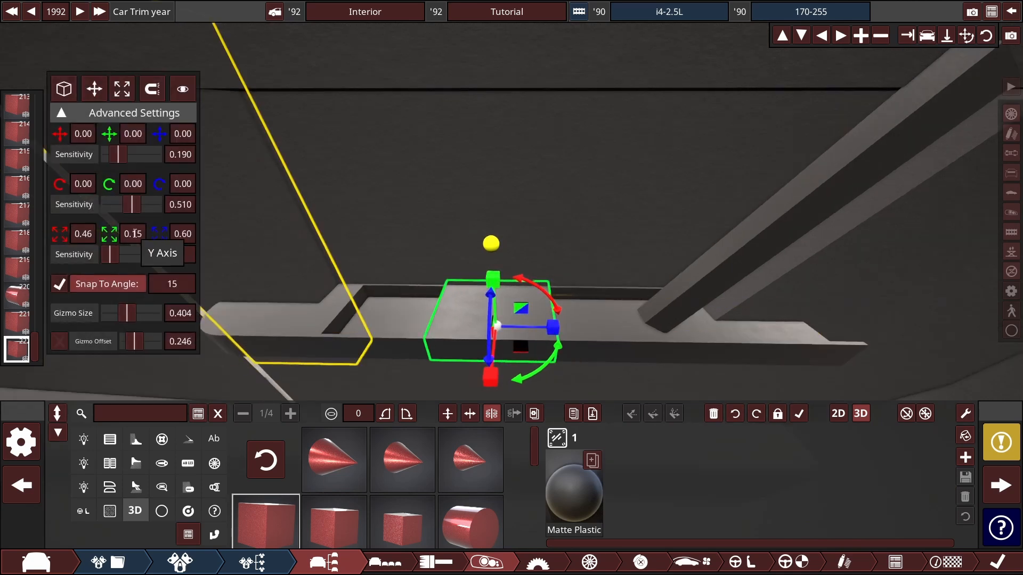
left_click_drag(110, 255, 121, 255)
left_click_drag(552, 326, 640, 330)
left_click_drag(639, 329, 564, 334)
left_click(95, 88)
Step: Copy the rear cylinder and move the copy to the shelf's front end
left_click(309, 317)
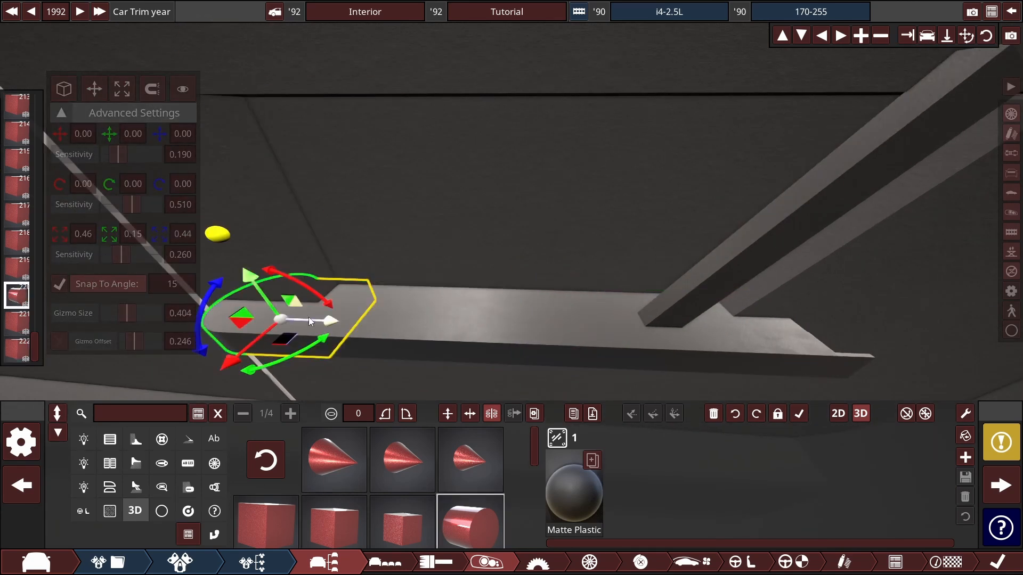
left_click_drag(309, 318, 554, 372)
left_click_drag(644, 376, 510, 292)
scroll(509, 292, "up", 4)
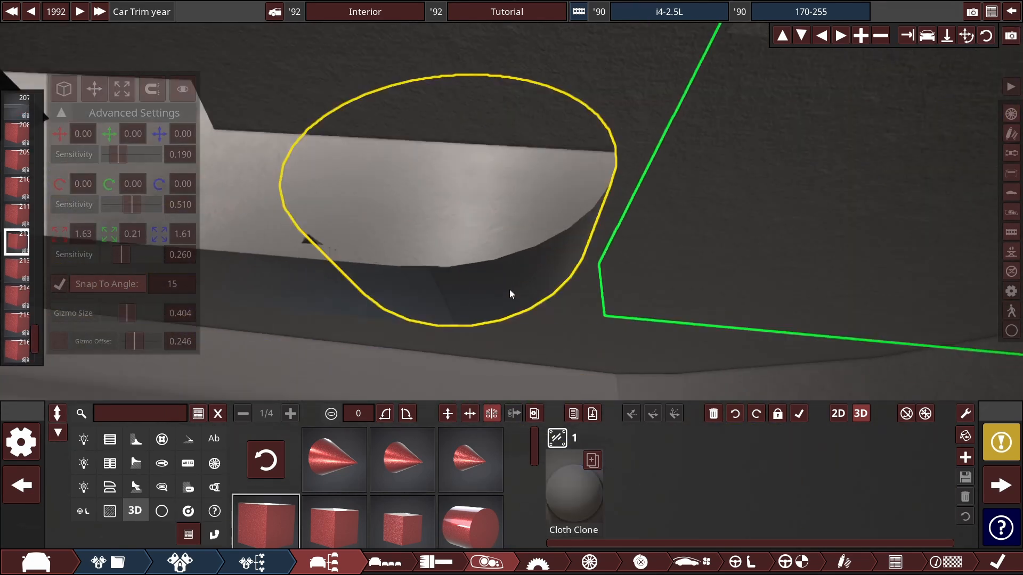
Step: Align the copied cylinder with the shelf so the front end is rounded off
left_click(509, 292)
left_click_drag(520, 223, 576, 293)
scroll(539, 228, "down", 5)
left_click(565, 266)
left_click(612, 225)
scroll(612, 225, "down", 10)
scroll(576, 293, "up", 10)
left_click(576, 293)
left_click_drag(517, 303, 599, 314)
Step: Delete the strips, boxes and cylinders that make up the assembled shelf
left_click(430, 318)
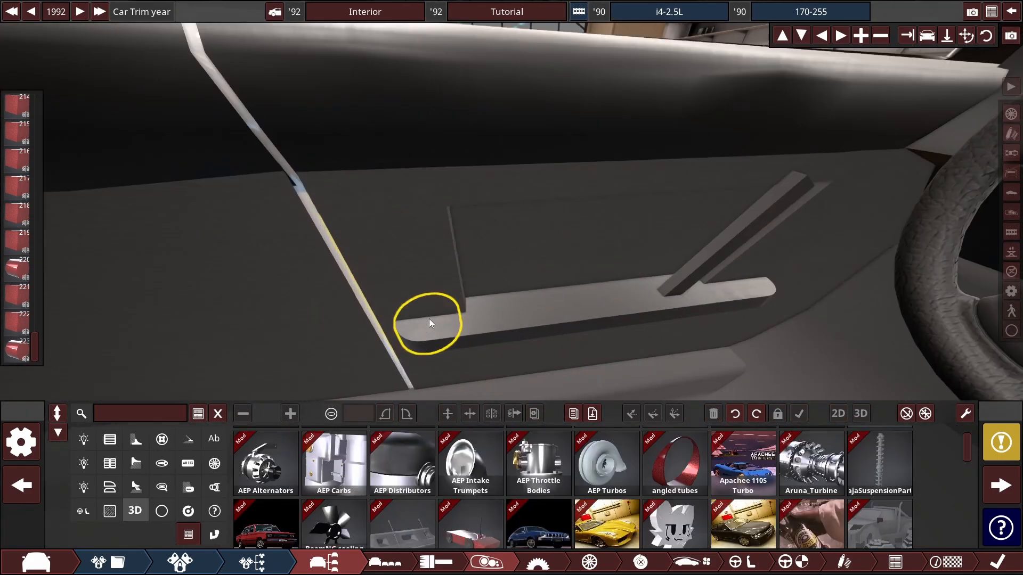
scroll(674, 469, "down", 10)
Step: Place the flat-topped bevelled block shape on the driver's door and switch it to 3D mode
left_click(675, 463)
left_click_drag(753, 298, 615, 348)
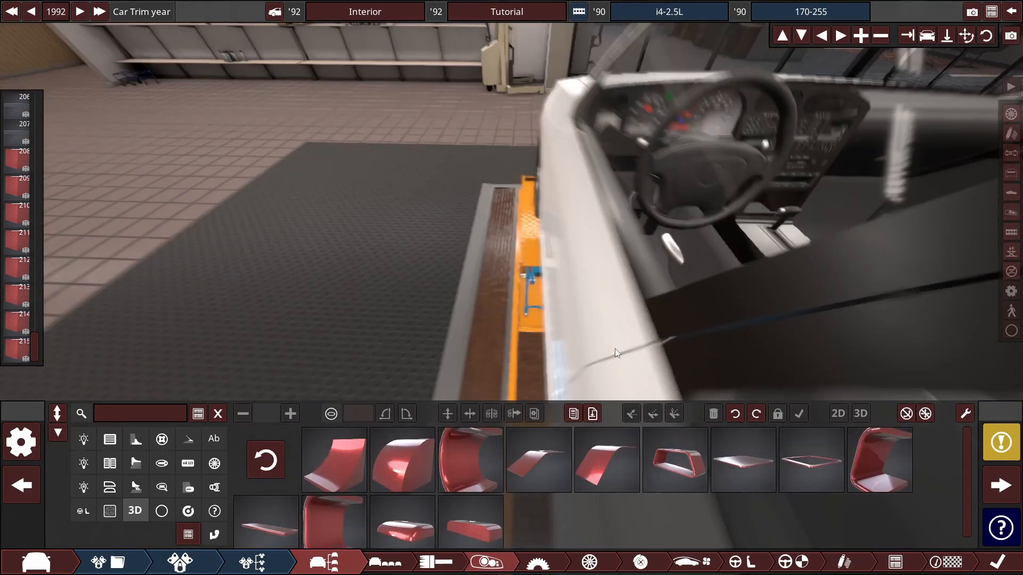
scroll(400, 480, "down", 5)
left_click_drag(334, 519, 548, 256)
left_click(860, 414)
scroll(525, 229, "up", 5)
left_click_drag(666, 256, 581, 229)
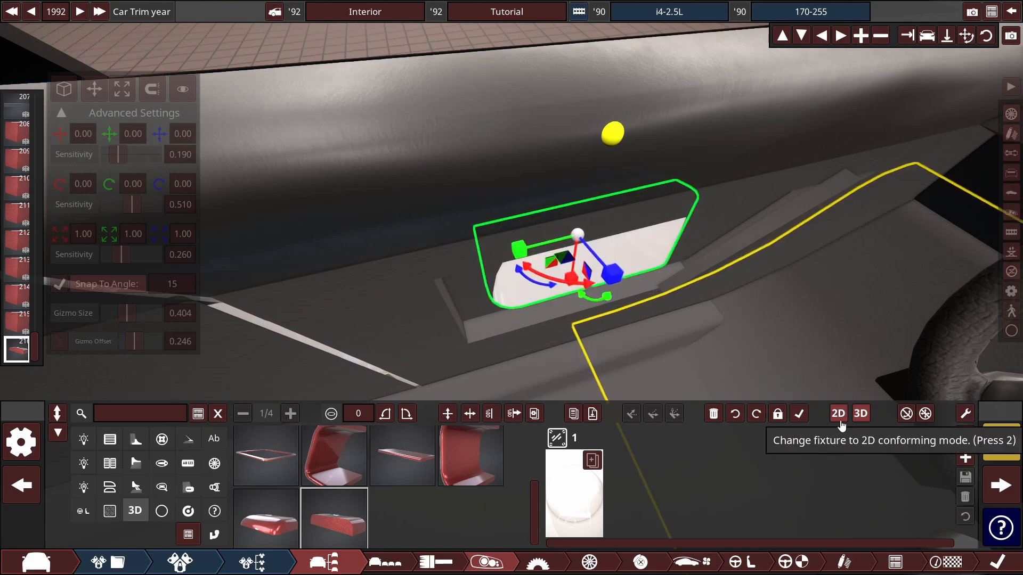
Step: Align the bevelled block with the recess's lower edge and scale it to 0.28 × 1.91 × 1.91
left_click_drag(318, 183, 341, 128)
left_click_drag(541, 341, 554, 408)
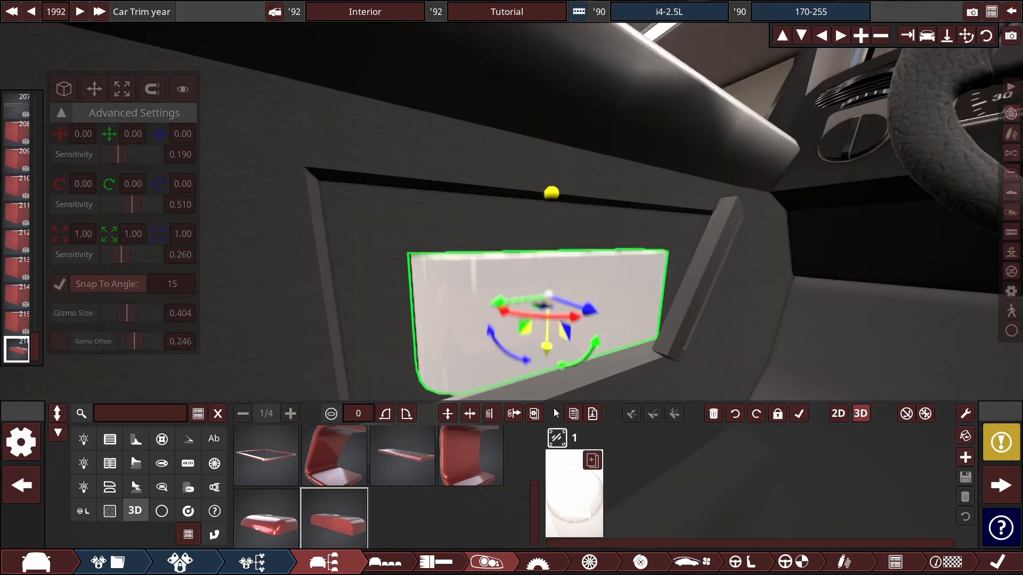
left_click_drag(565, 256, 581, 335)
left_click_drag(579, 290, 575, 333)
left_click_drag(575, 320, 434, 231)
left_click_drag(511, 251, 405, 271)
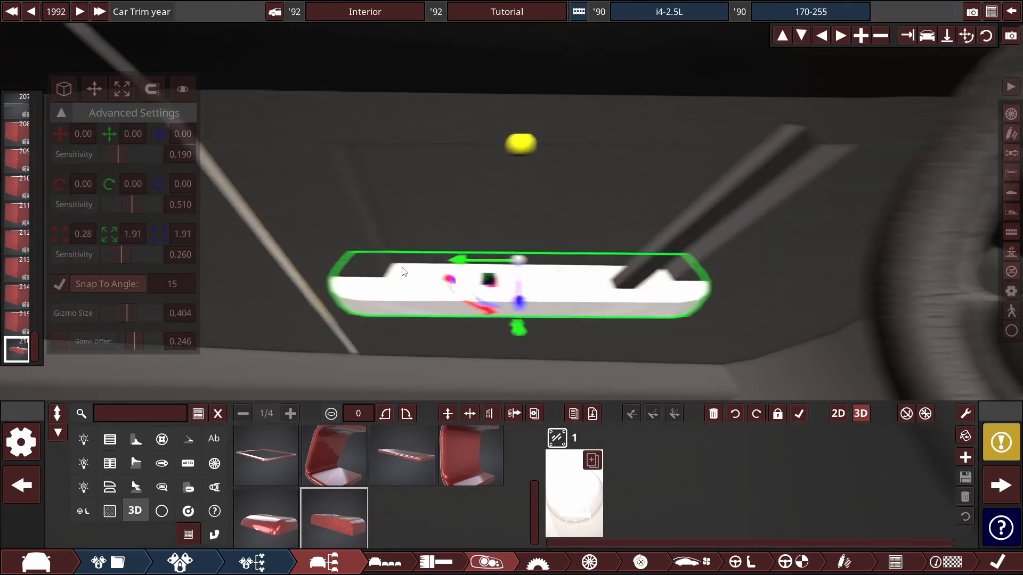
Step: Apply the Matte Plastic material to the bevelled block
left_click(574, 493)
left_click(569, 450)
left_click(954, 463)
left_click(606, 168)
Step: Copy the bevelled block, change the copy to the rounded block shape and raise it above the base
left_click_drag(606, 168, 484, 232)
scroll(485, 232, "up", 5)
left_click(480, 248)
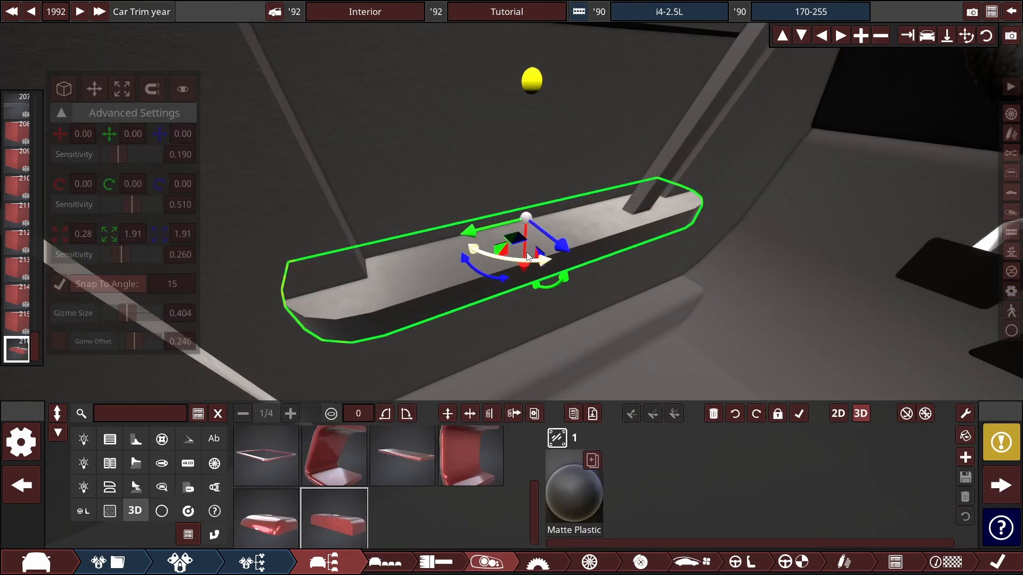
left_click(266, 518)
left_click_drag(517, 391, 529, 348)
Step: Look through the on-car, global, fixture and default materials for a finish for the rounded block
left_click(574, 487)
left_click(378, 426)
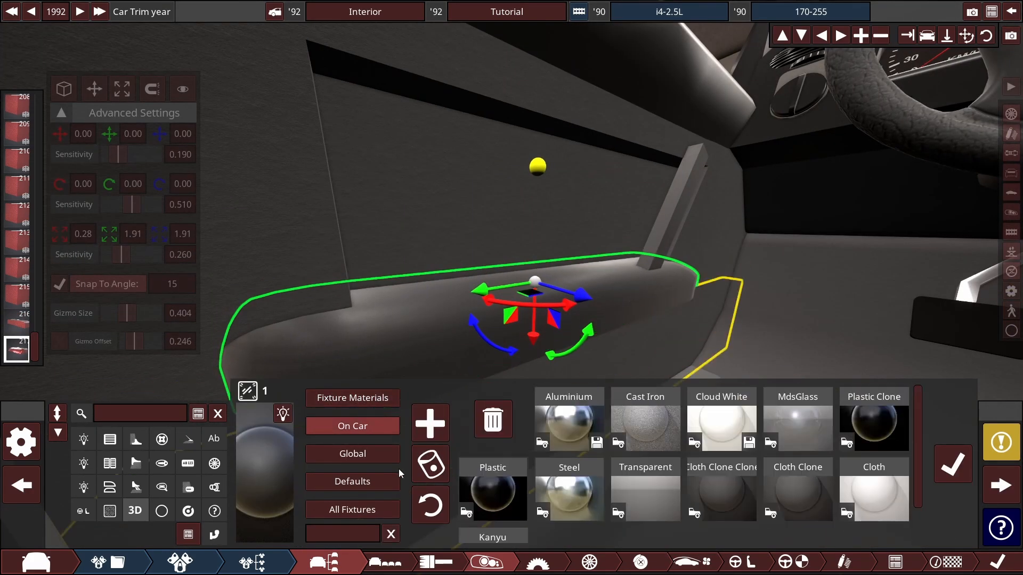
left_click(381, 454)
scroll(733, 485, "down", 8)
left_click(381, 427)
left_click(376, 399)
scroll(639, 468, "down", 5)
left_click(373, 481)
scroll(693, 461, "down", 4)
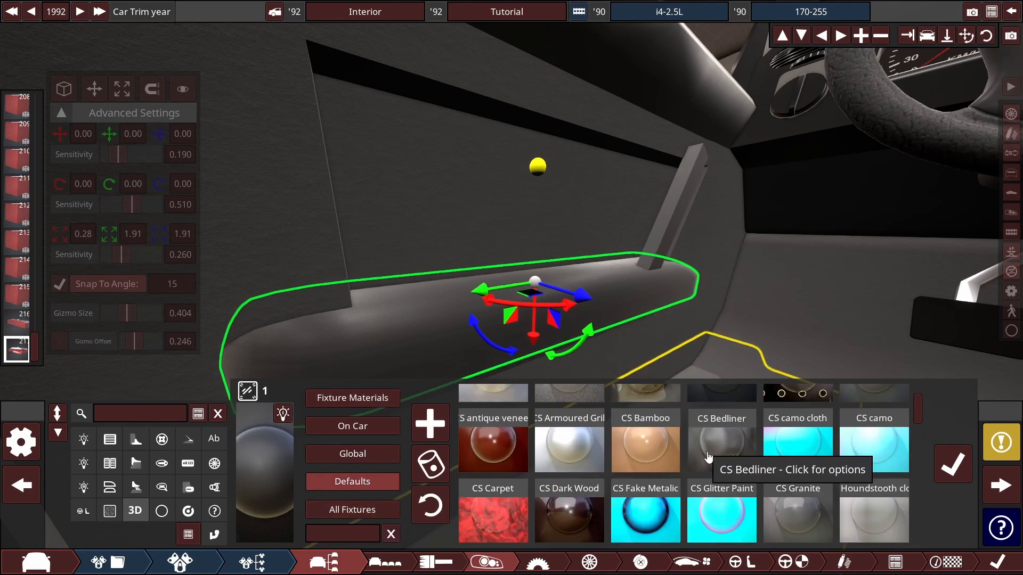
Step: Try default materials on the rounded block, including the arrow-patterned CS Seat Cloth
left_click(652, 468)
scroll(533, 240, "up", 3)
left_click_drag(559, 240, 533, 277)
left_click(724, 469)
scroll(614, 466, "down", 1)
left_click(613, 467)
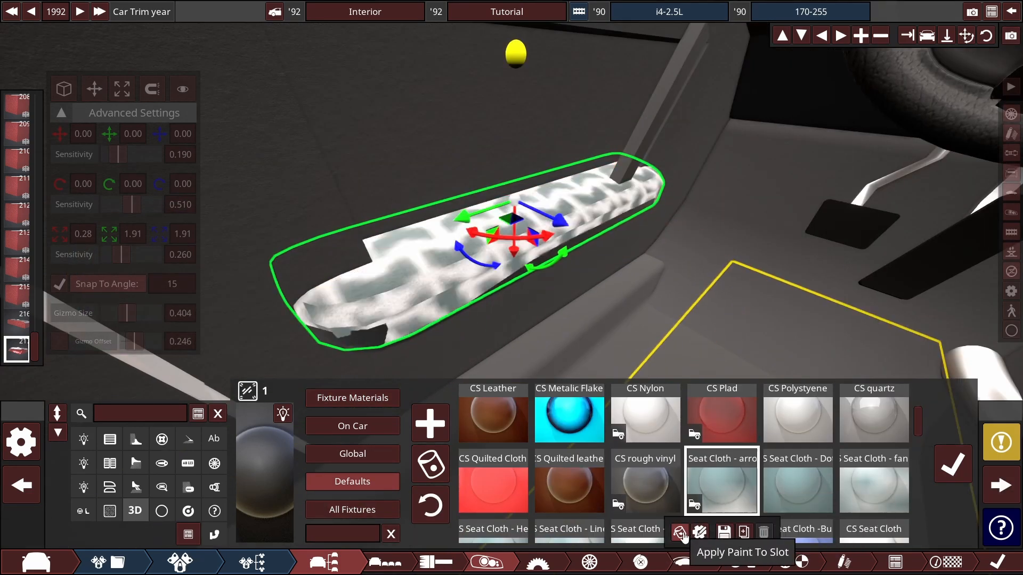
Step: Apply the default CS Seat Cloth material to the rounded block
scroll(497, 479, "down", 1)
left_click(874, 503)
scroll(564, 353, "up", 2)
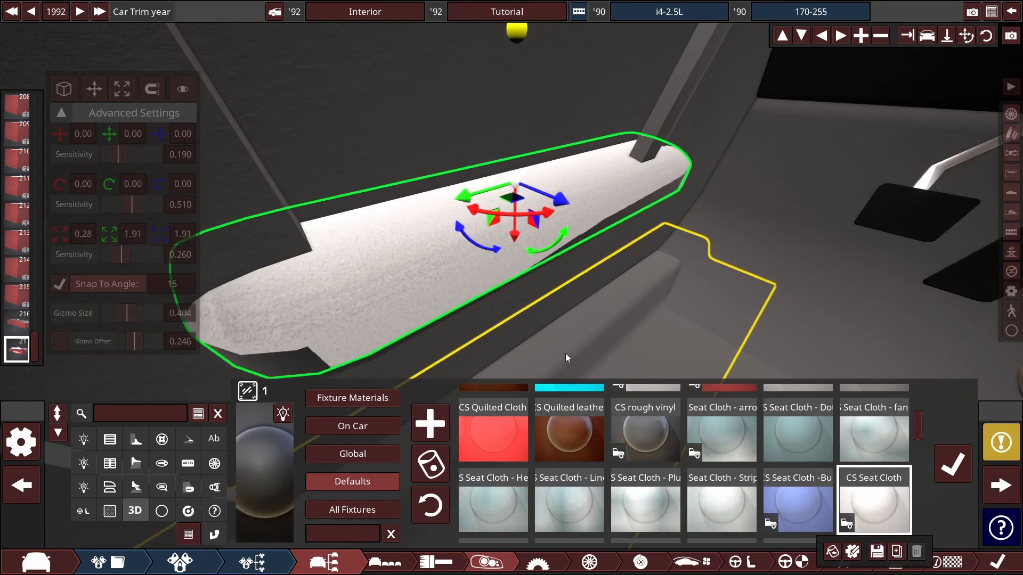
left_click(952, 464)
Step: Scale the cloth block to 0.15 × 1.95 × 1.95 and place a copy flipped to -0.15 beneath it
left_click(122, 89)
left_click_drag(512, 197, 634, 181)
left_click_drag(658, 108, 633, 134)
left_click_drag(633, 134, 495, 64)
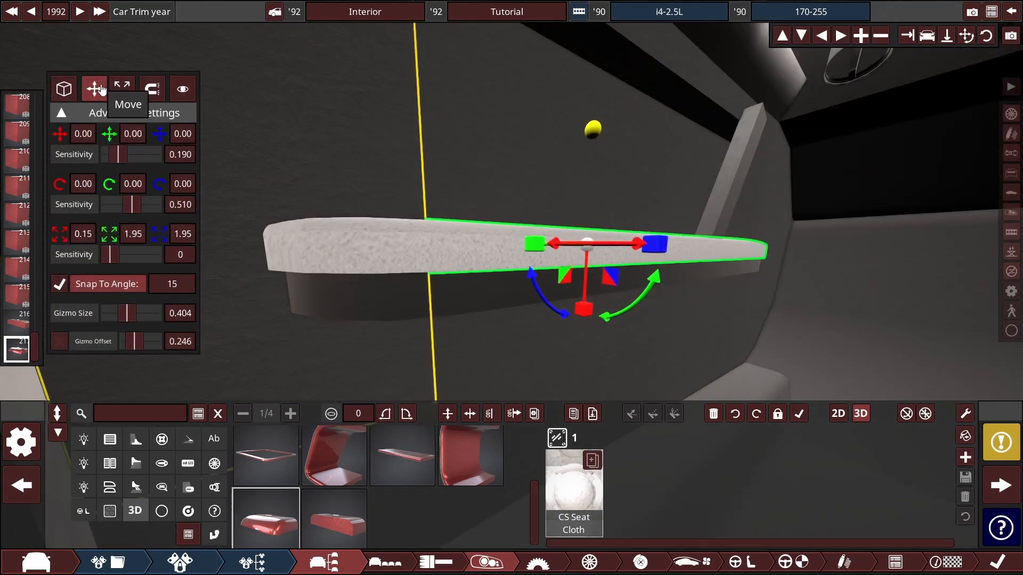
left_click(94, 89)
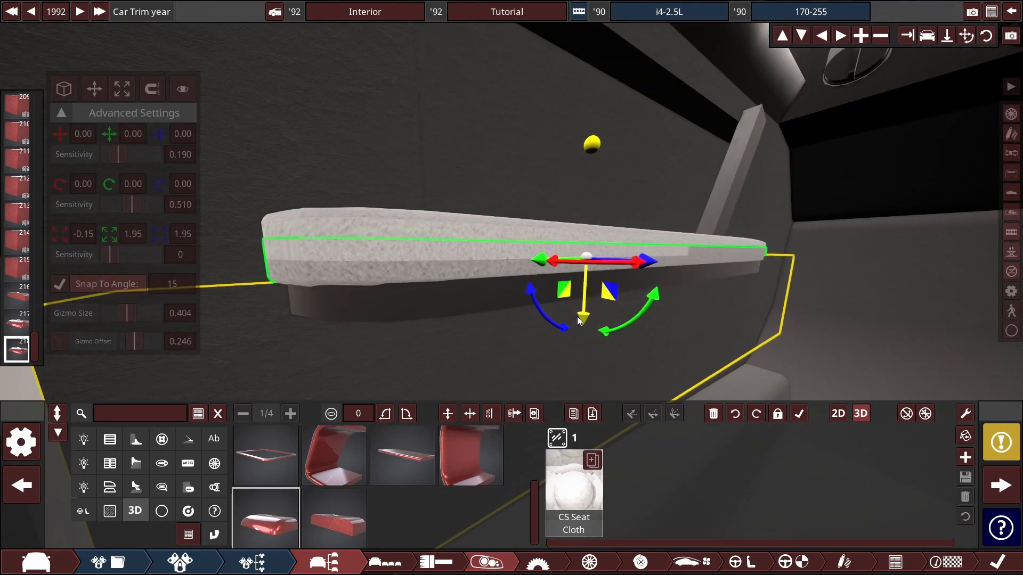
left_click_drag(580, 321, 579, 329)
Step: Assign a clone of the CS Seat Cloth material to both cloth blocks of the armrest, using the on-car materials
left_click(574, 490)
left_click(353, 426)
left_click(722, 499)
left_click(744, 543)
left_click(904, 427)
left_click(953, 464)
left_click(574, 490)
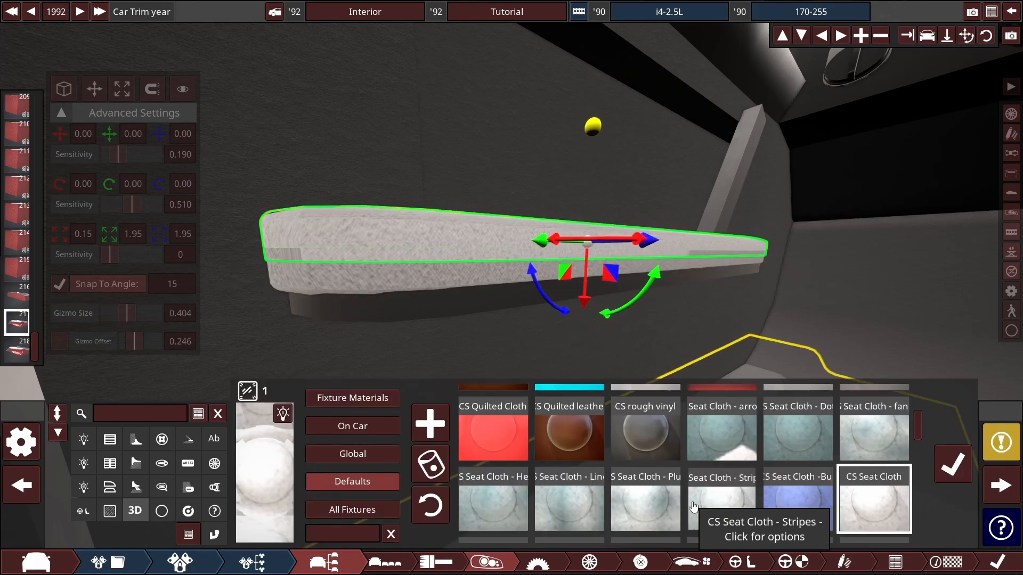
left_click(353, 426)
left_click(722, 498)
left_click(685, 541)
left_click(952, 464)
Step: Enable world-space texture on the armrest's cloth material and darken its colour to near black
left_click(791, 448)
left_click(779, 475)
left_click_drag(630, 544, 873, 544)
left_click(629, 417)
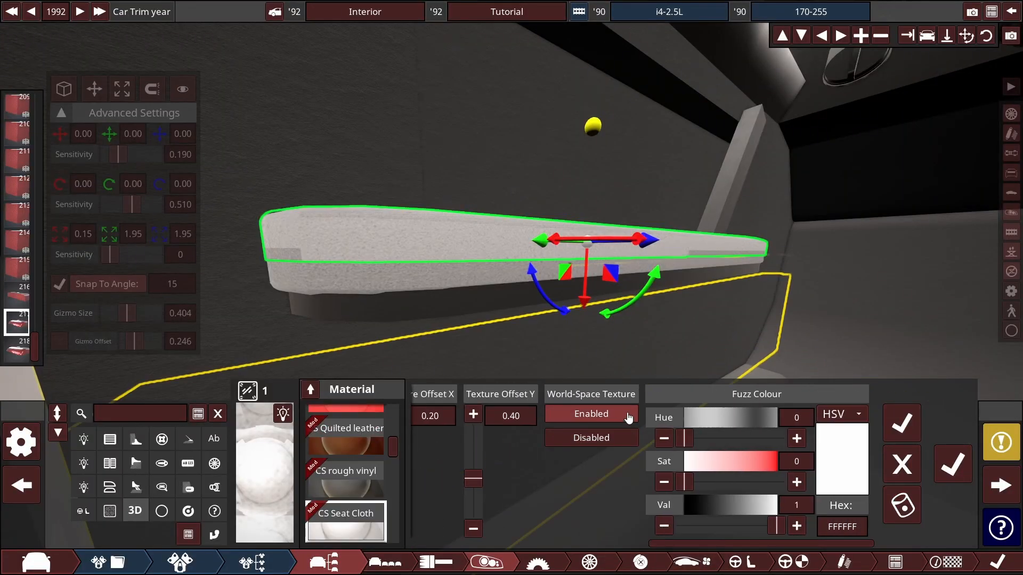
left_click_drag(628, 331, 652, 356)
left_click_drag(687, 543, 475, 543)
left_click_drag(716, 437, 716, 496)
left_click_drag(634, 346, 554, 371)
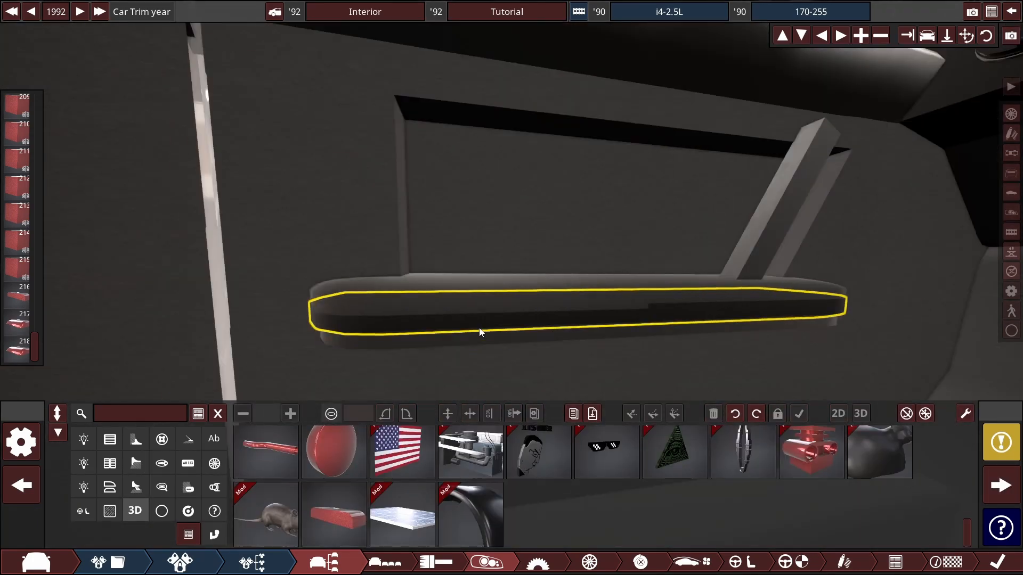
left_click(480, 332)
key("Delete")
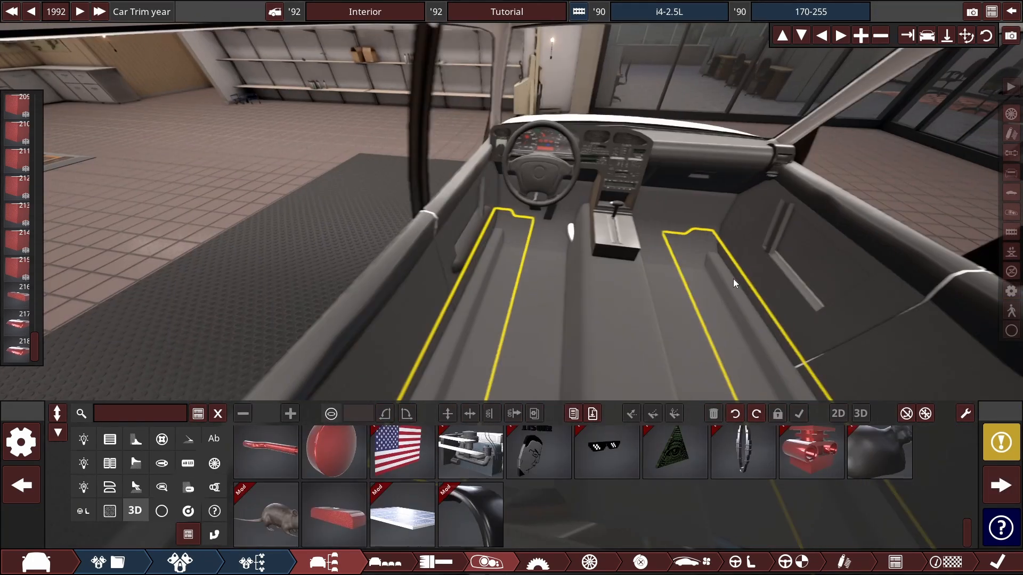
Step: Duplicate the slanted pull bar on the driver's door and give the copy the half-cylinder shape
left_click_drag(733, 279, 825, 150)
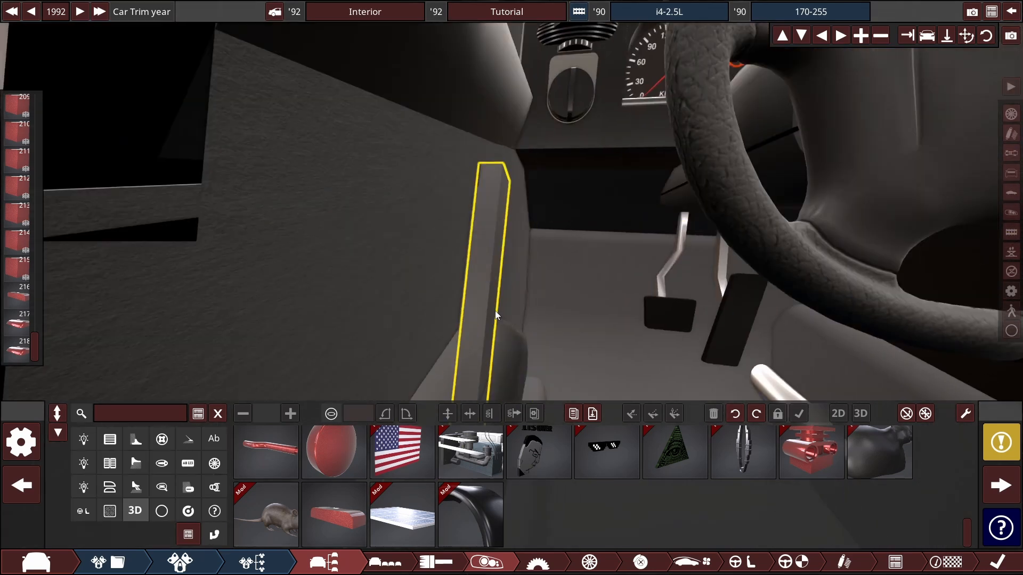
left_click(480, 277)
scroll(438, 461, "down", 4)
scroll(495, 280, "up", 2)
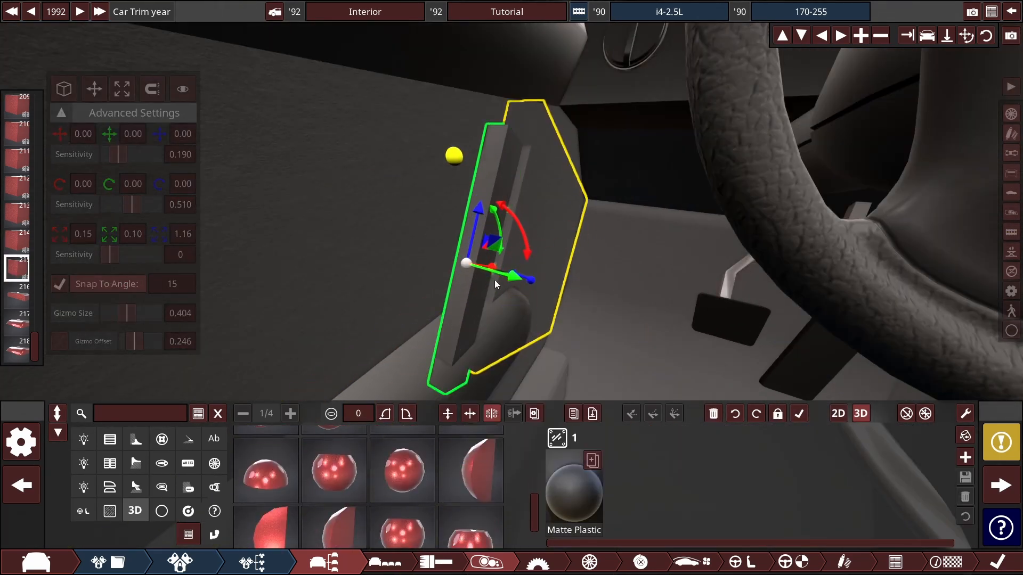
scroll(402, 479, "down", 5)
left_click(402, 471)
Step: Align the half-cylinder with the slanted pull bar and scale it to 0.82 × 0.15 × 0.10
left_click_drag(468, 214, 538, 237)
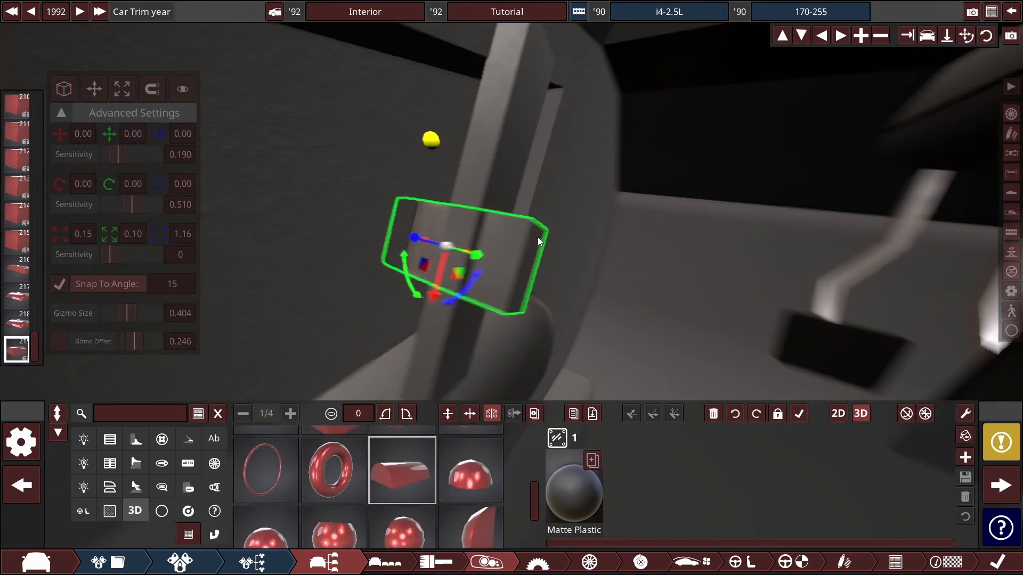
left_click_drag(393, 243, 756, 270)
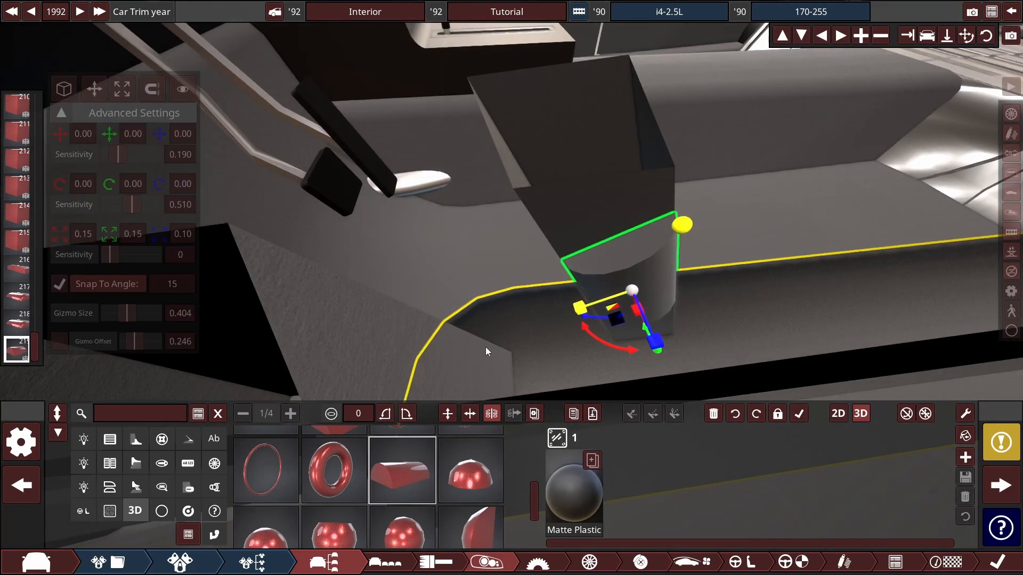
left_click_drag(486, 352, 127, 244)
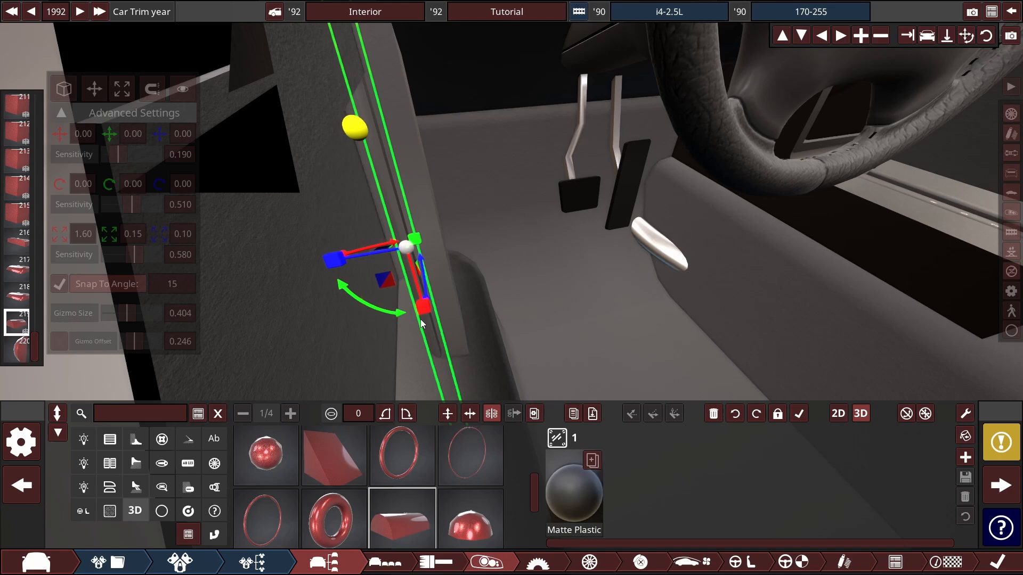
left_click_drag(423, 318, 419, 298)
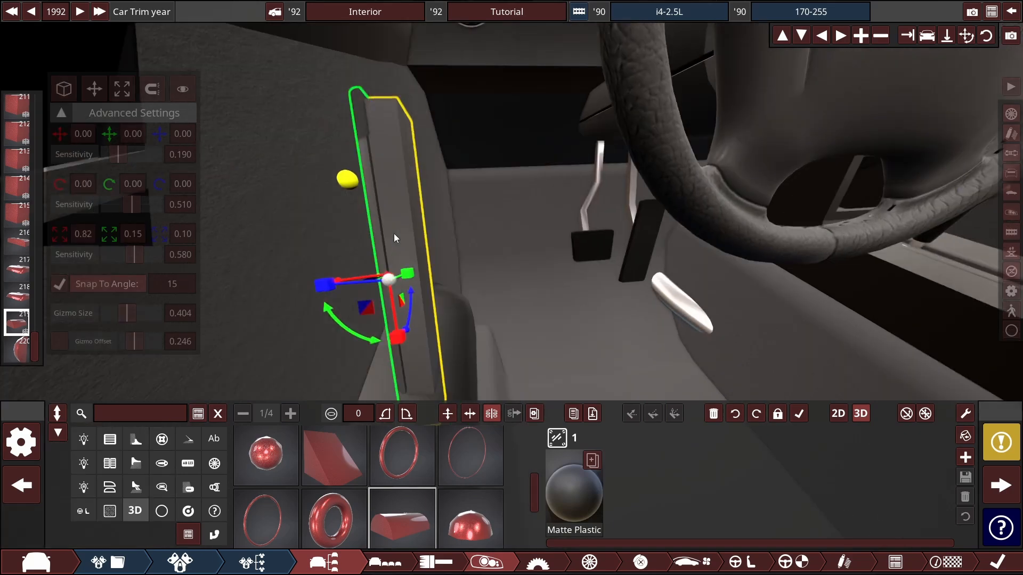
Step: Copy the half-cylinder with its Z scale flipped to -0.10 and place it on the pull bar's opposite side
left_click_drag(394, 233, 235, 193)
scroll(235, 194, "up", 3)
left_click_drag(418, 190, 769, 342)
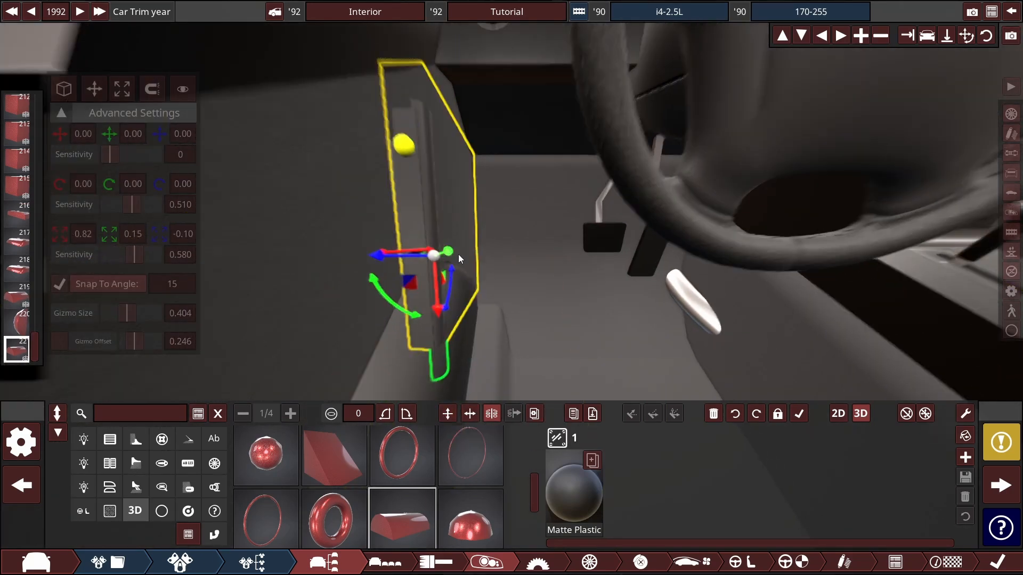
left_click_drag(458, 254, 539, 197)
left_click(539, 197)
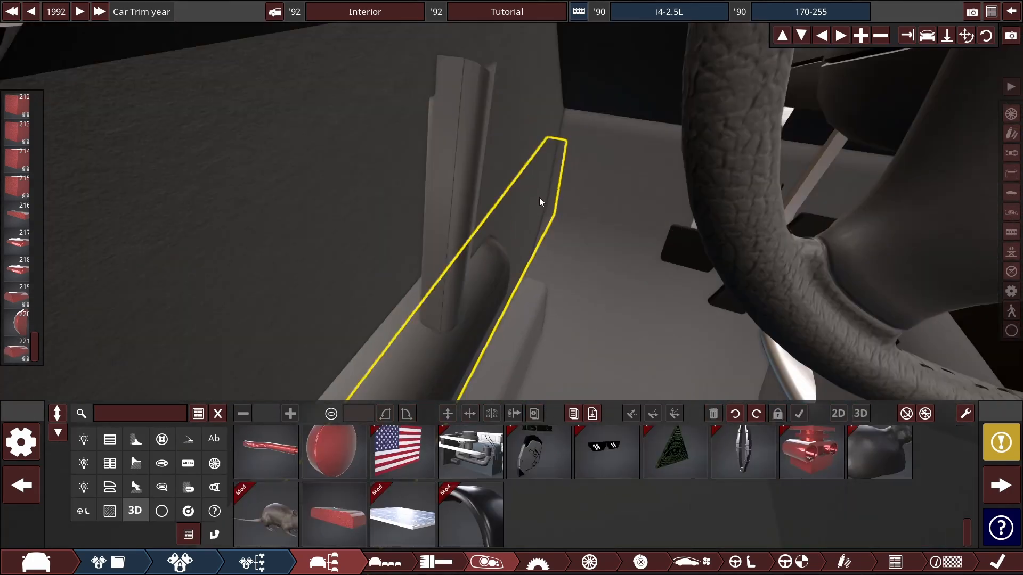
Step: Adjust the X scale of the straight block inside the slanted pull bar
left_click(459, 219)
left_click_drag(460, 218, 480, 258)
left_click_drag(336, 255, 479, 256)
left_click(479, 256)
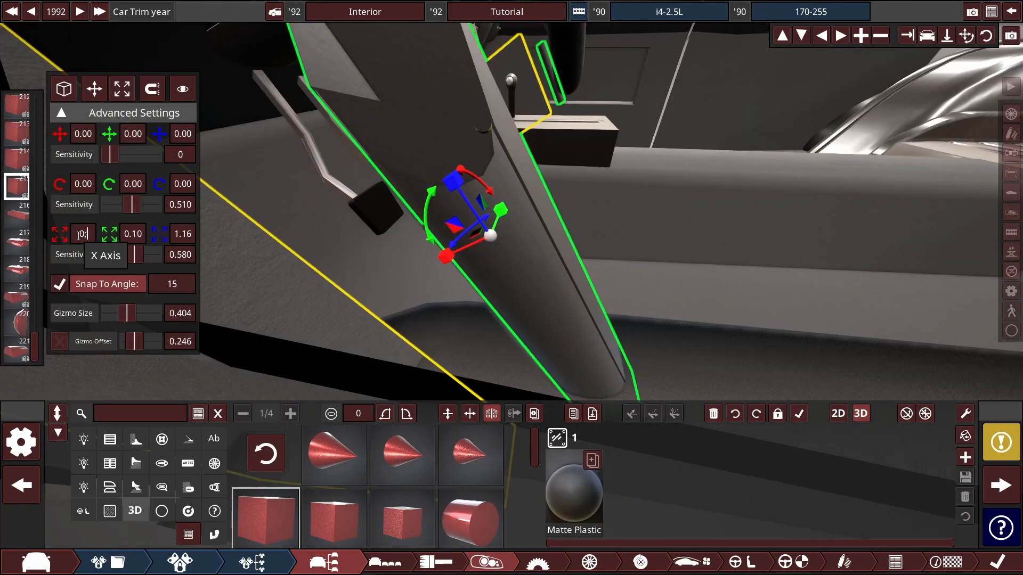
left_click(443, 291)
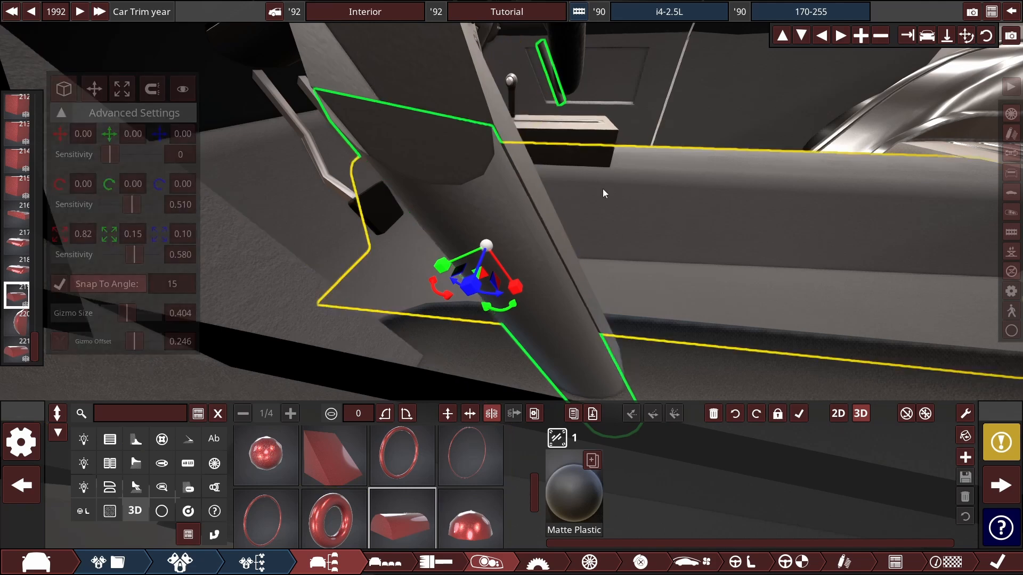
Step: Reposition the half-cylinders so they sit flush along the slanted pull bar
left_click_drag(602, 189, 302, 251)
left_click(368, 218)
left_click(94, 89)
left_click(533, 229)
left_click(363, 202)
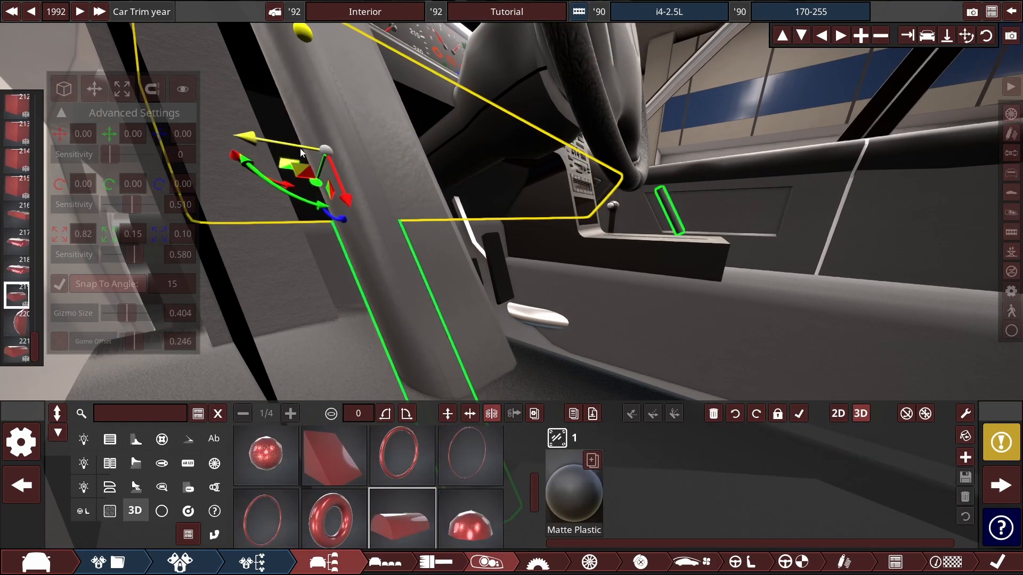
left_click_drag(300, 148, 320, 207)
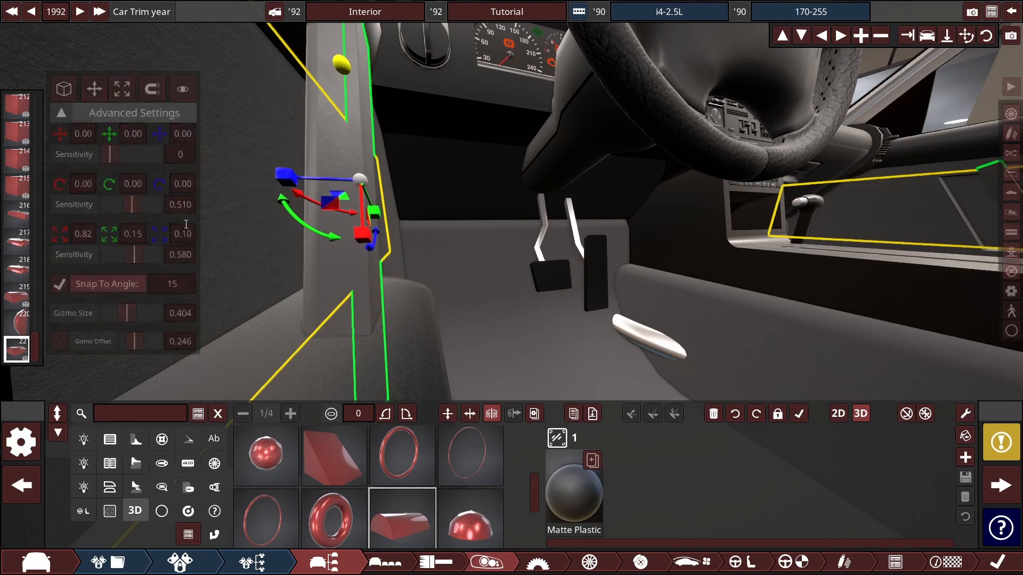
left_click_drag(360, 179, 347, 145)
scroll(421, 110, "down", 8)
left_click(421, 110)
scroll(436, 289, "up", 8)
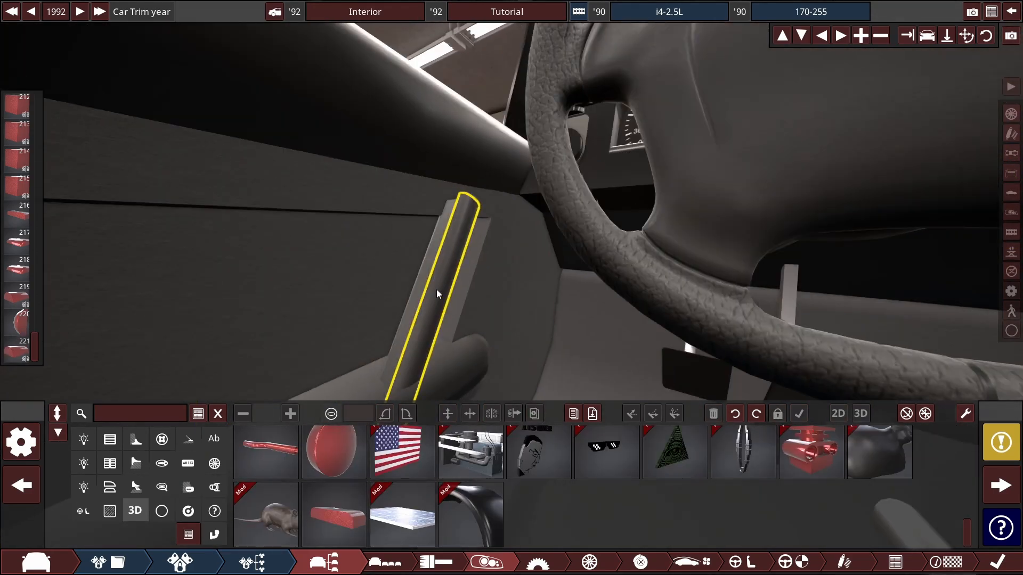
Step: Examine how the rounded pull bar and the cloth armrest fit together on the driver's door
left_click(437, 289)
left_click_drag(436, 290, 494, 278)
scroll(493, 279, "down", 8)
left_click(726, 130)
scroll(367, 320, "up", 8)
left_click(367, 341)
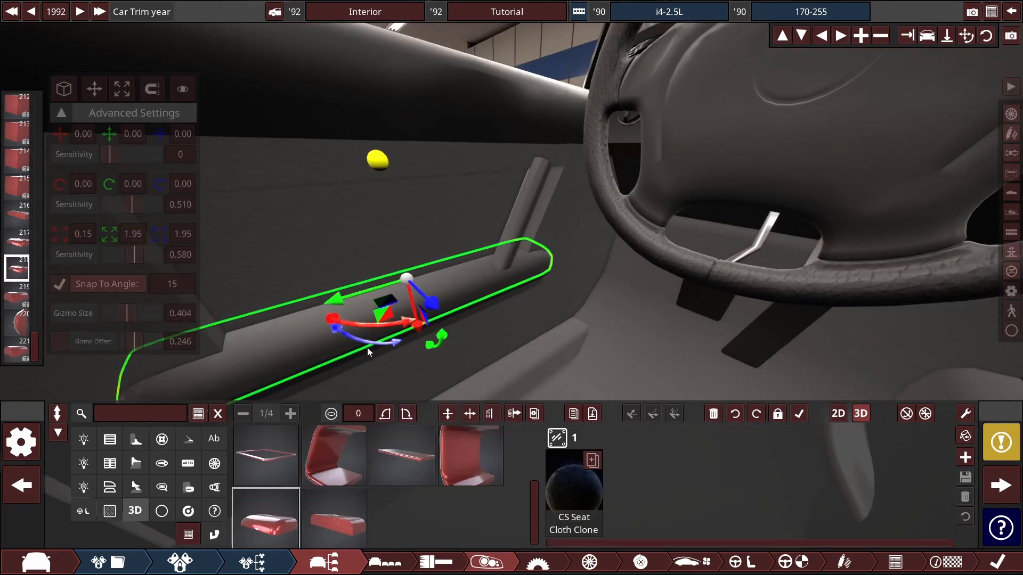
left_click(336, 331)
scroll(365, 366, "down", 8)
left_click(676, 212)
left_click_drag(676, 212, 541, 193)
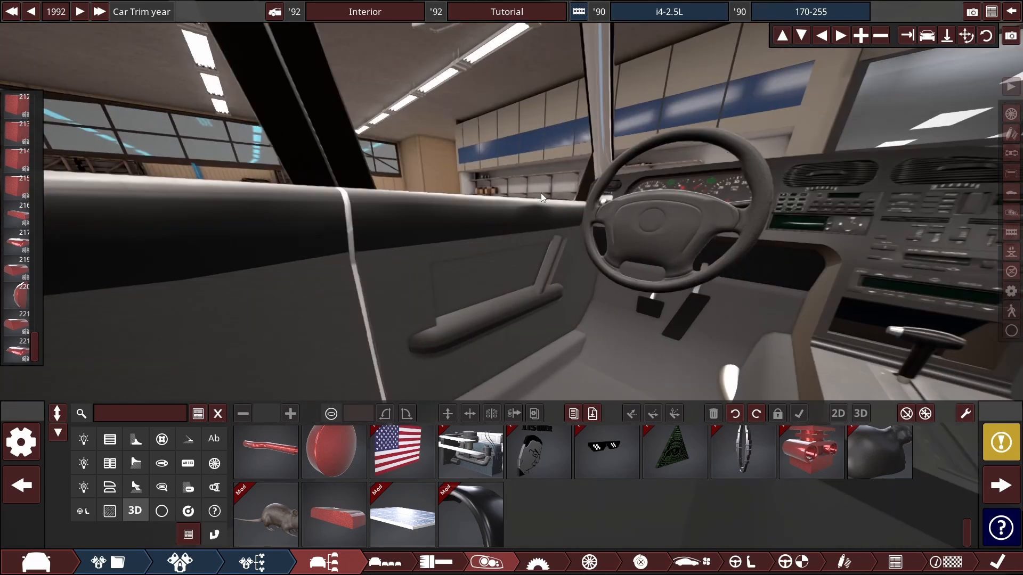
Step: Duplicate the flipped half-cylinder of the pull bar and give the copy the dome shape
scroll(541, 193, "up", 8)
left_click_drag(580, 145, 545, 229)
left_click(555, 228)
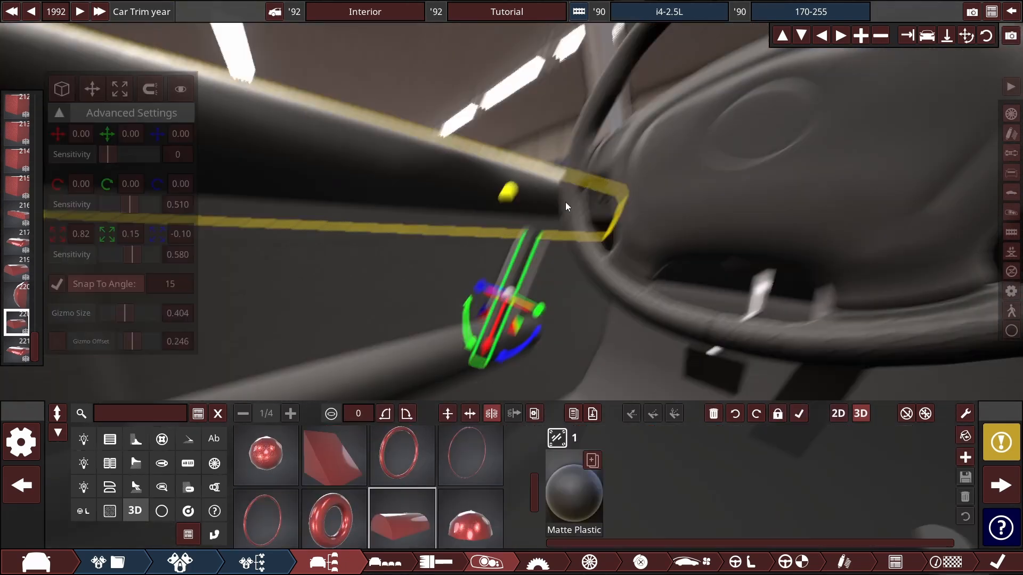
scroll(565, 202, "up", 5)
scroll(471, 442, "up", 3)
left_click(471, 518)
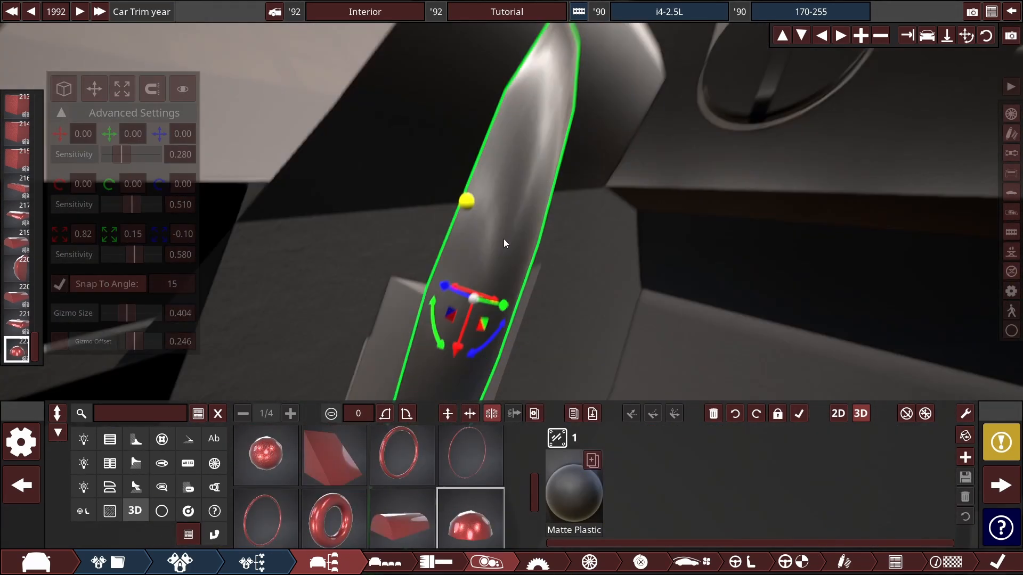
left_click_drag(602, 296, 679, 326)
left_click(440, 356)
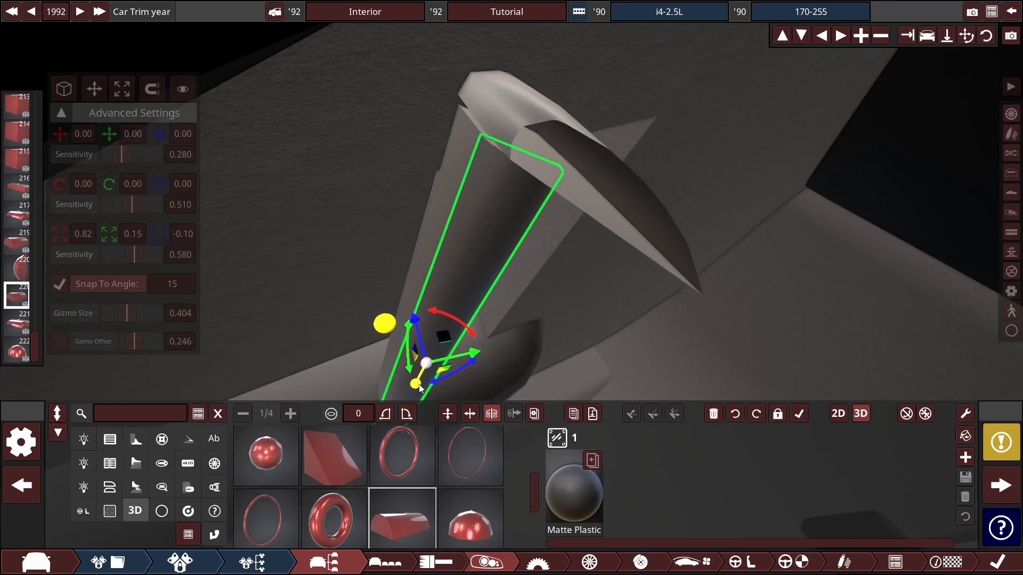
Step: Set the dome's scale to 0.15 × 0.15 × -0.15
left_click_drag(548, 161, 532, 240)
left_click(511, 271)
left_click(95, 238)
type("0.15")
key("Return")
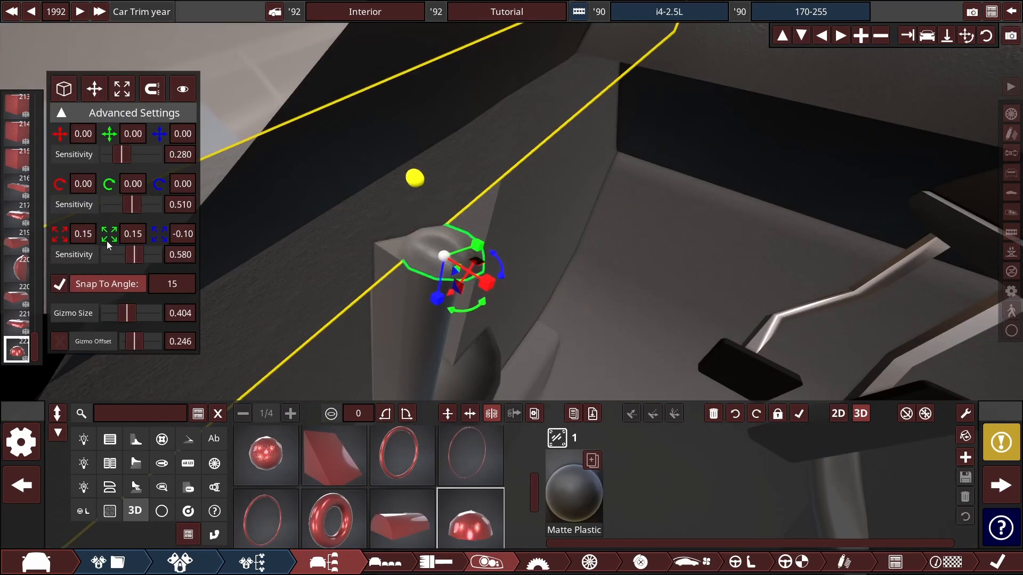
left_click(194, 235)
type("-0.15")
key("Return")
Step: Move the dome onto the upper end of the pull bar and reduce its X and Y scale to 0.13
left_click(94, 89)
left_click_drag(445, 263, 479, 309)
left_click(461, 256)
left_click(443, 194)
left_click(122, 89)
scroll(469, 310, "up", 2)
key("space")
left_click_drag(422, 325, 417, 315)
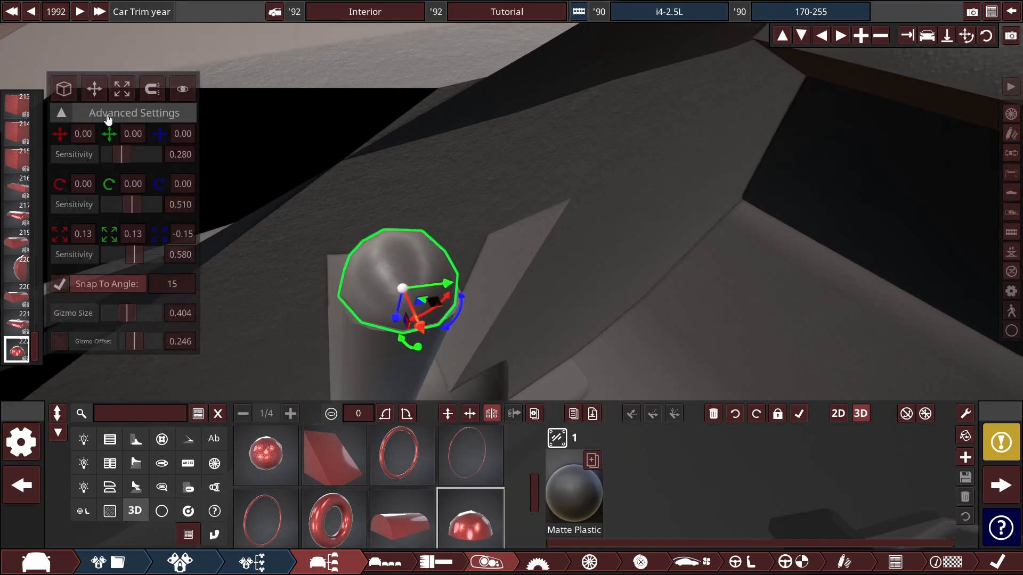
Step: Reduce the dome's X scale to 0.10 and fit it against the half-cylinder's upper end
left_click(469, 325)
scroll(449, 283, "down", 3)
left_click(450, 283)
scroll(407, 463, "up", 5)
Step: Place a copy of the dome behind it, change the copy to a cylinder and align it with the bar's end
left_click_drag(265, 516, 423, 298)
scroll(423, 288, "up", 2)
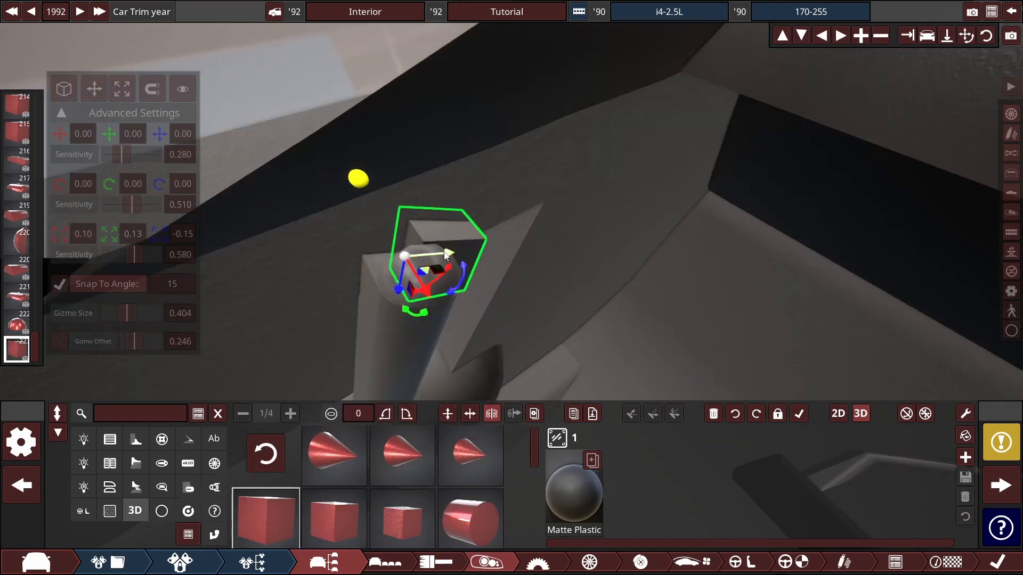
left_click_drag(446, 255, 411, 258)
left_click_drag(374, 291, 376, 296)
left_click(470, 515)
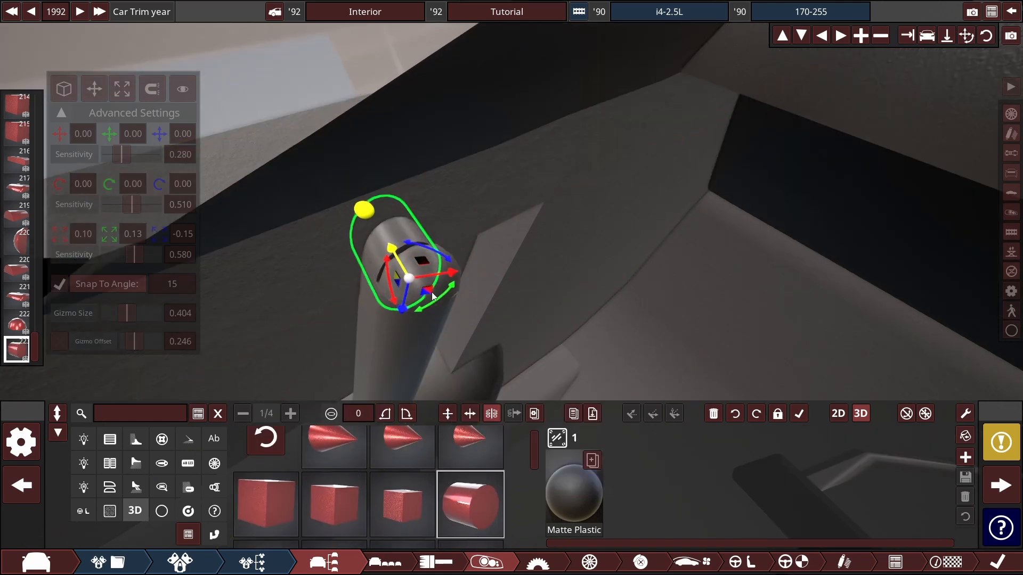
left_click_drag(431, 308, 235, 245)
key("a")
Step: Scale the cylinder at the pull bar's upper end to 0.13 × 0.13 × -0.15
left_click(122, 89)
left_click(329, 261)
left_click(420, 229)
left_click(386, 277)
left_click(95, 89)
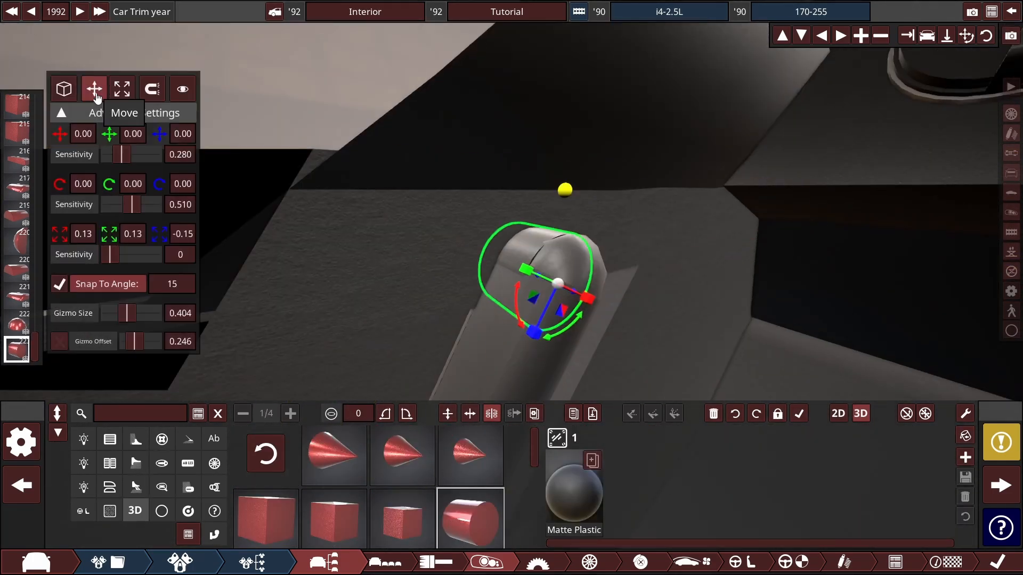
left_click(508, 123)
left_click_drag(508, 122, 550, 85)
Step: Fine-tune the positions of the dome and the cylinder so they close the pull bar's rounded upper end
left_click(473, 272)
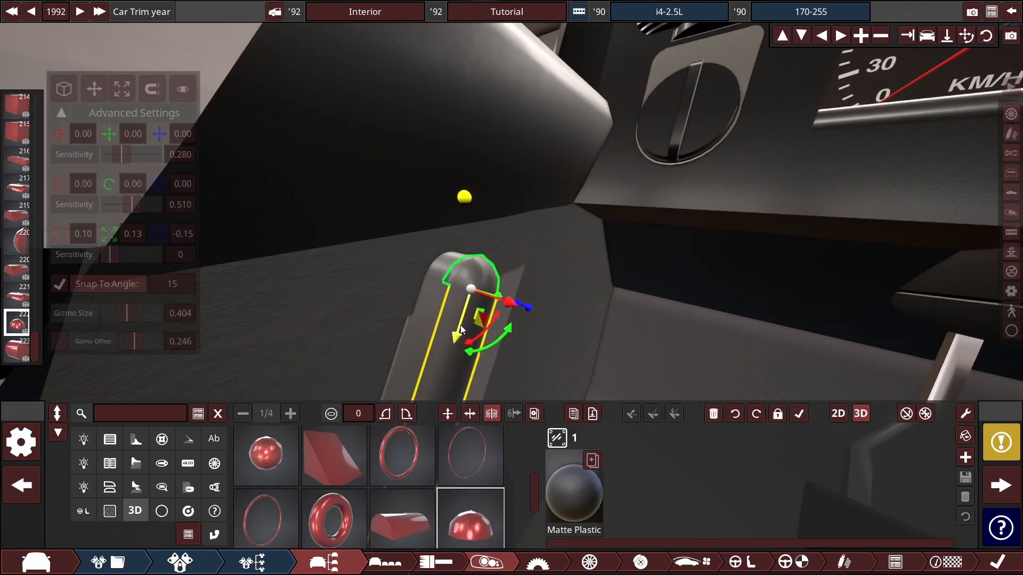
left_click_drag(462, 332, 465, 326)
left_click(565, 250)
scroll(647, 190, "down", 10)
scroll(448, 226, "up", 10)
left_click(391, 184)
left_click(437, 272)
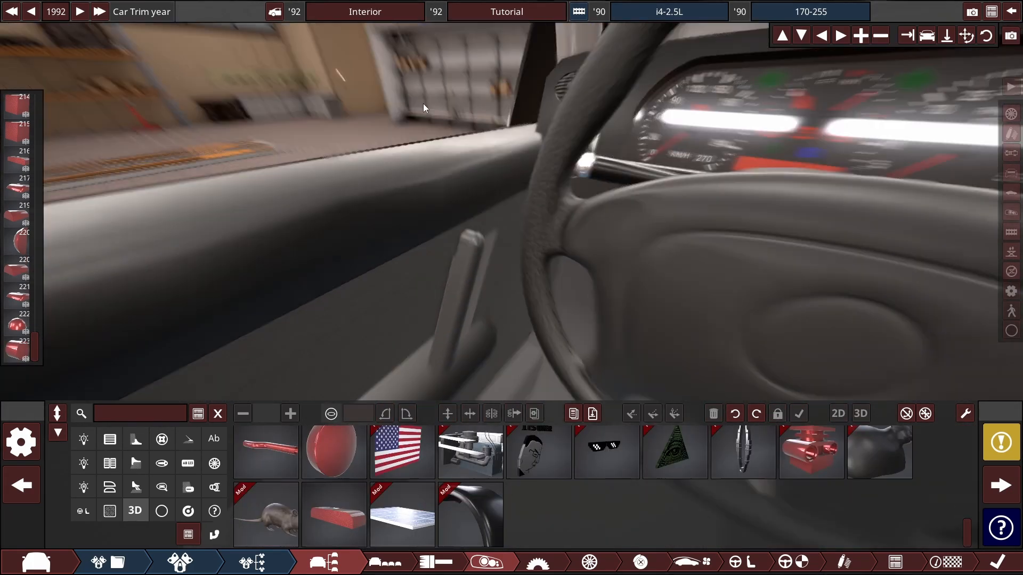
left_click(94, 89)
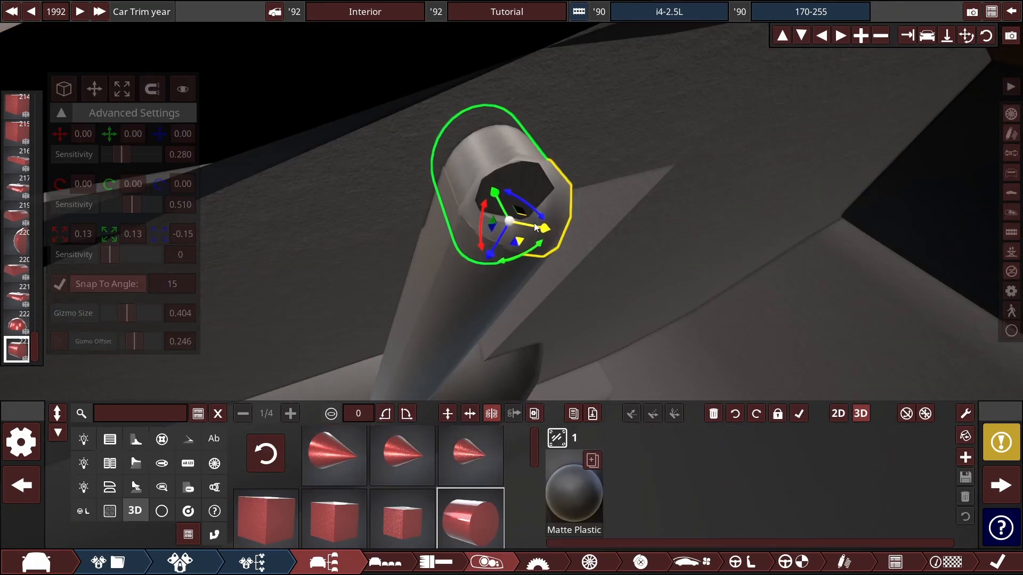
left_click(600, 196)
scroll(600, 196, "down", 10)
left_click_drag(600, 196, 545, 273)
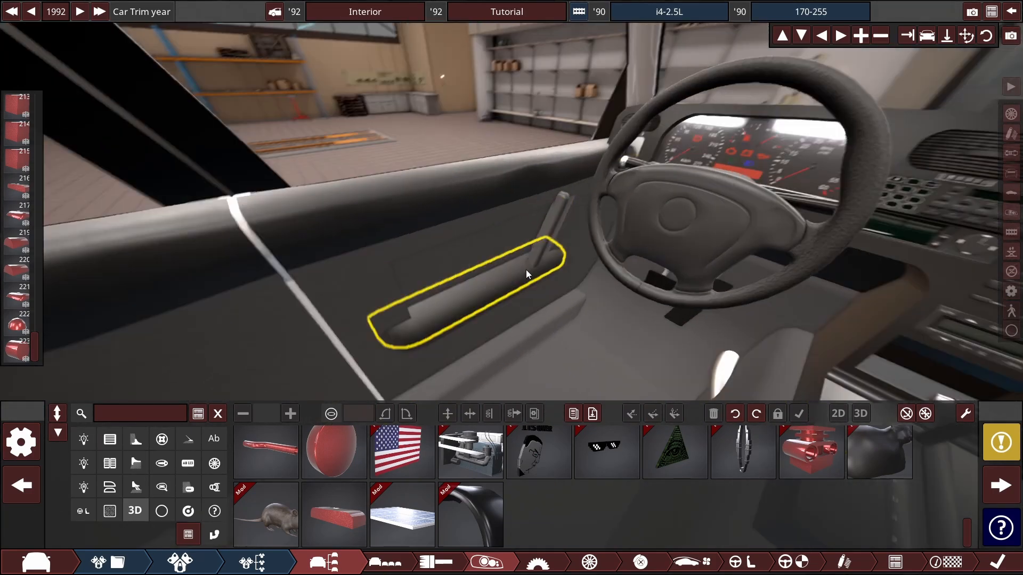
Step: Add the window and mirror switch panel as a 3D fixture and bring it to the driver's door armrest
left_click(83, 512)
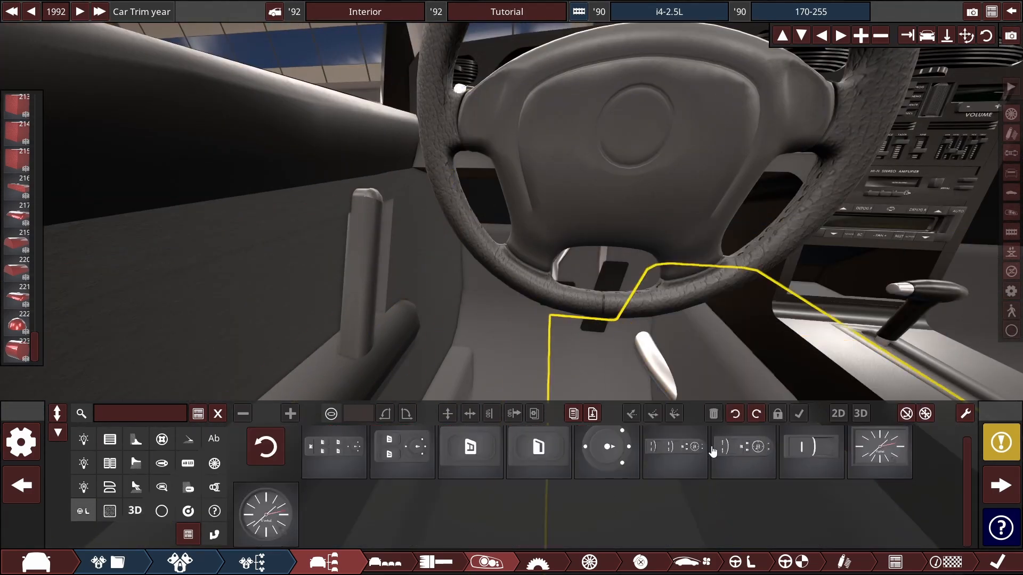
left_click(712, 451)
left_click(860, 414)
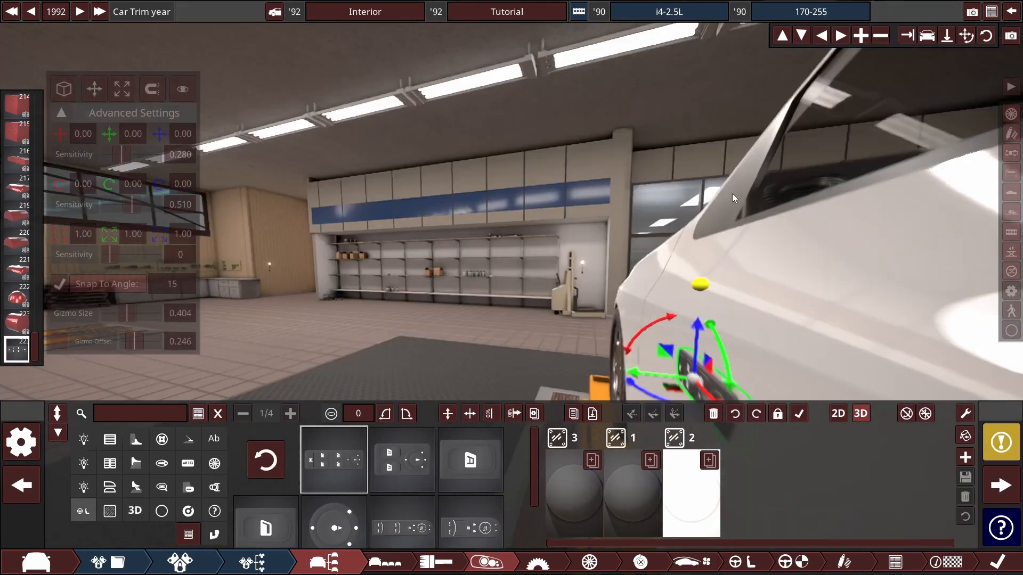
left_click_drag(597, 330, 639, 391)
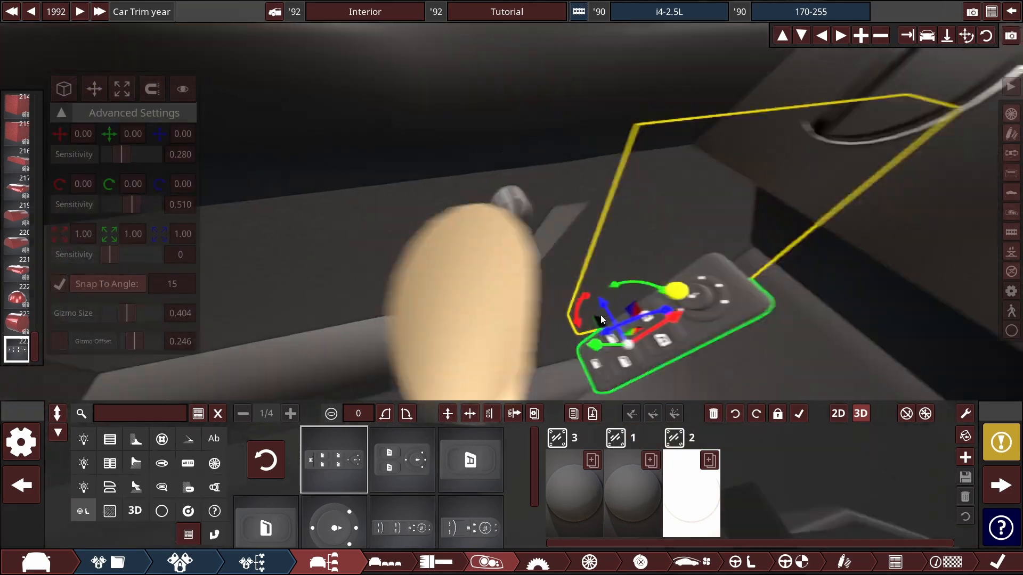
left_click_drag(599, 314, 480, 304)
left_click_drag(399, 368, 469, 373)
Step: Scale the window and mirror switch panel to 0.66 and seat it on the driver's door pull bar
left_click(122, 89)
left_click_drag(508, 332, 173, 467)
left_click(94, 88)
scroll(501, 341, "up", 2)
left_click_drag(486, 360, 494, 375)
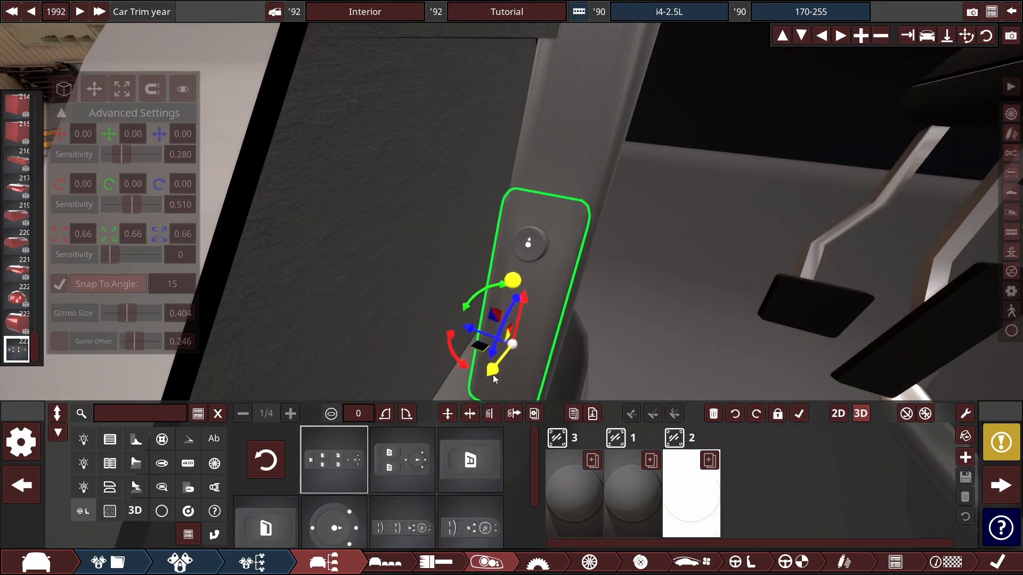
Step: Apply the Transparent material to the switch panel's base plate
left_click(574, 494)
left_click(353, 427)
left_click(646, 490)
left_click(952, 463)
scroll(409, 349, "up", 2)
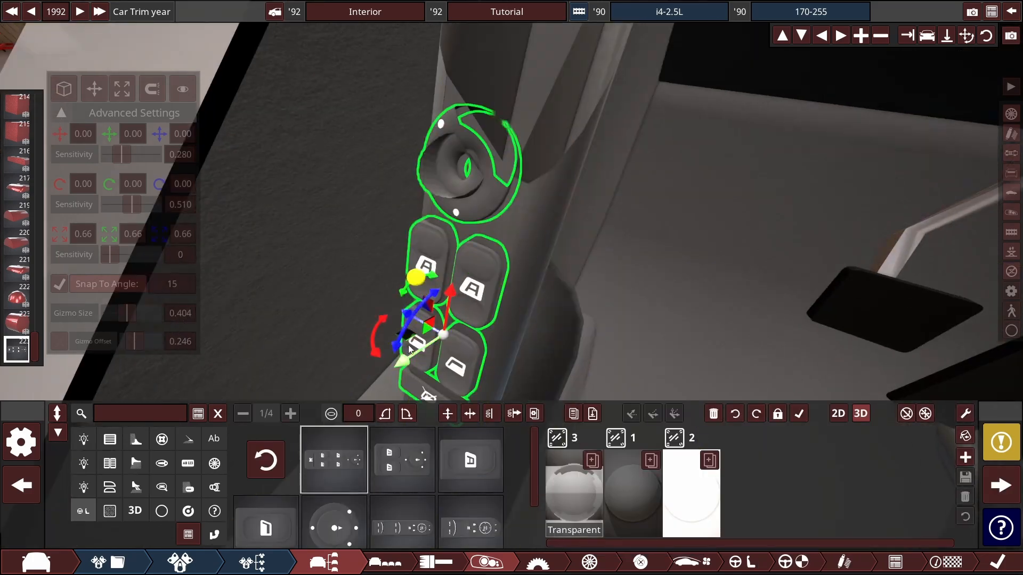
Step: Adjust the switch panel's position so the buttons and mirror knob sit on the pull bar's face
left_click_drag(419, 354, 416, 356)
left_click_drag(416, 355, 426, 301)
scroll(426, 301, "down", 3)
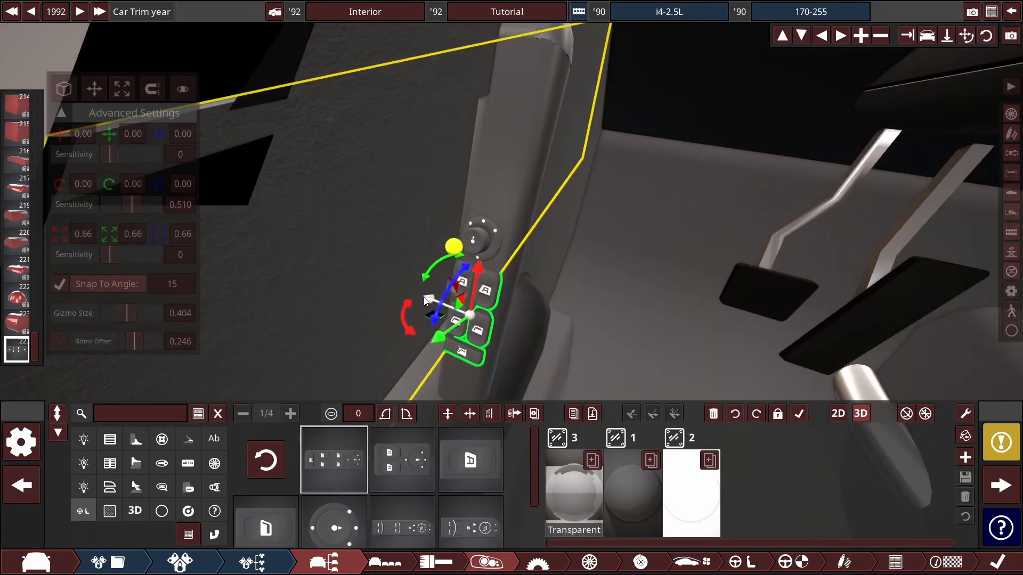
left_click_drag(491, 226, 497, 187)
left_click(660, 277)
scroll(724, 326, "down", 3)
left_click_drag(724, 327, 552, 303)
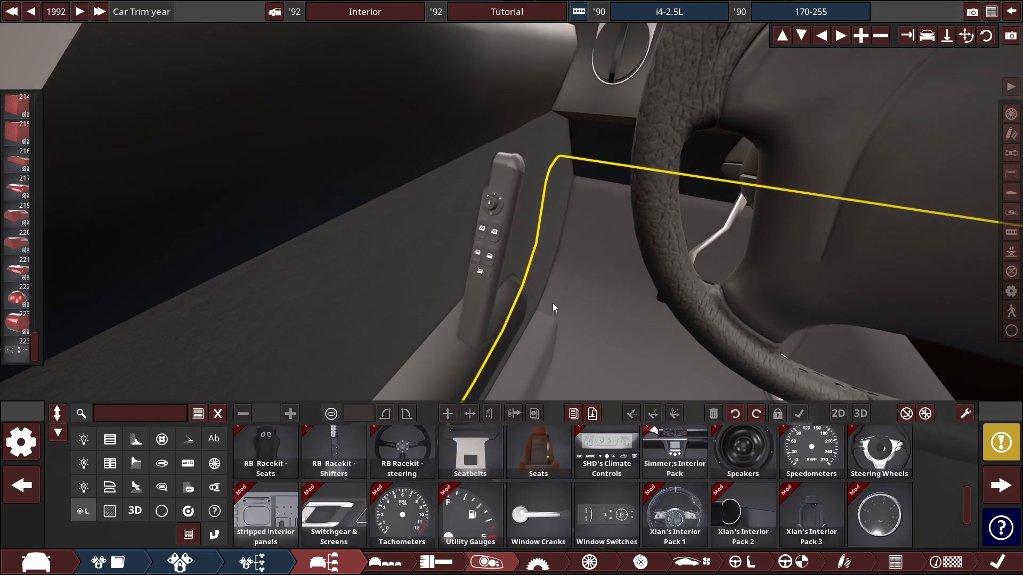
Step: Place a copy of the switch panel, change it to the single window switch and set it on the passenger's pull bar
scroll(552, 302, "down", 5)
left_click(718, 233)
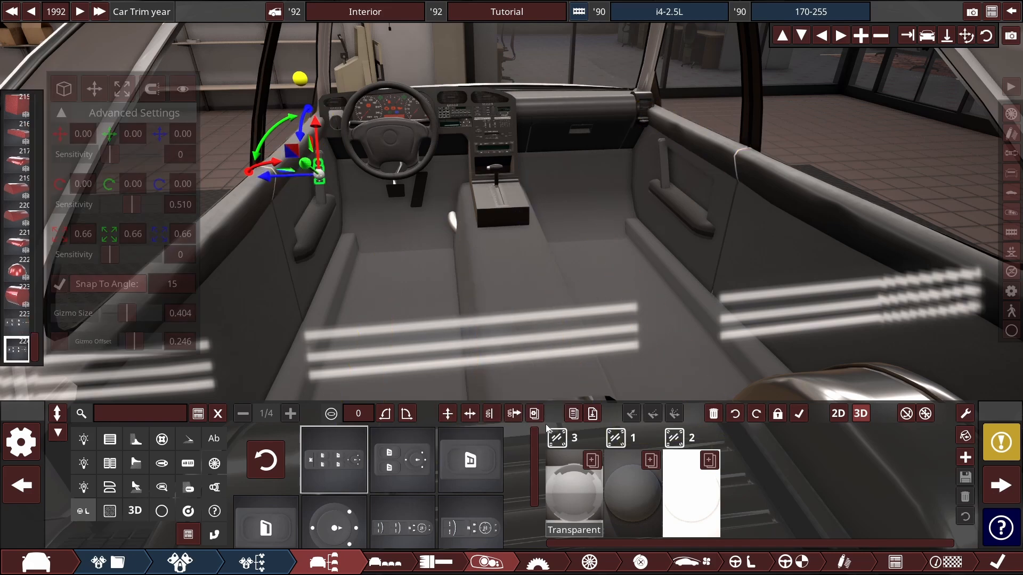
left_click(470, 460)
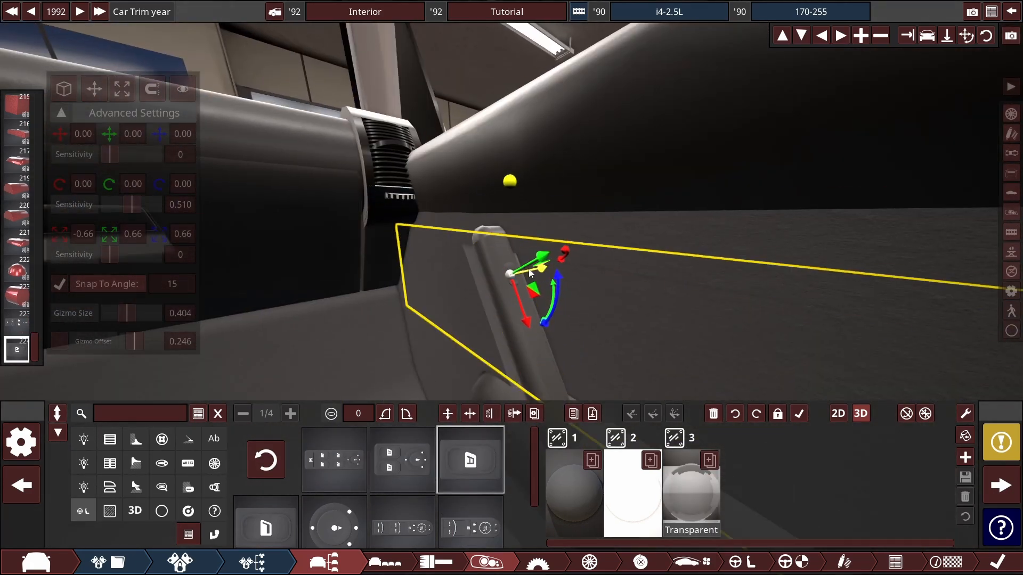
scroll(602, 230, "down", 5)
left_click(602, 230)
left_click(693, 230)
scroll(368, 493, "down", 2)
left_click(866, 111)
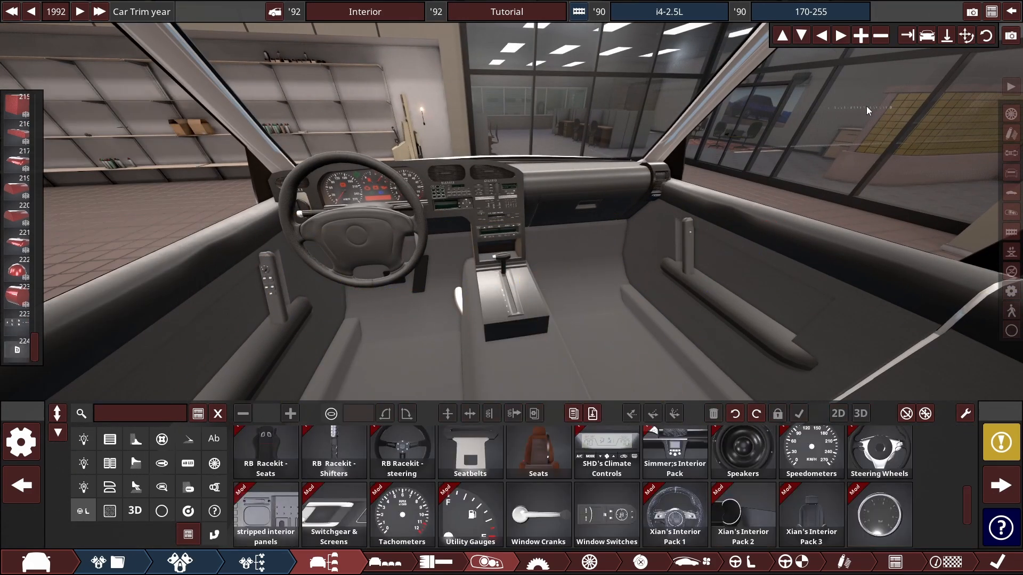
Step: Place a copy of the thin plastic block on the dashboard above the instrument cluster and shift it sideways
scroll(500, 82, "up", 5)
left_click(515, 259, "alt")
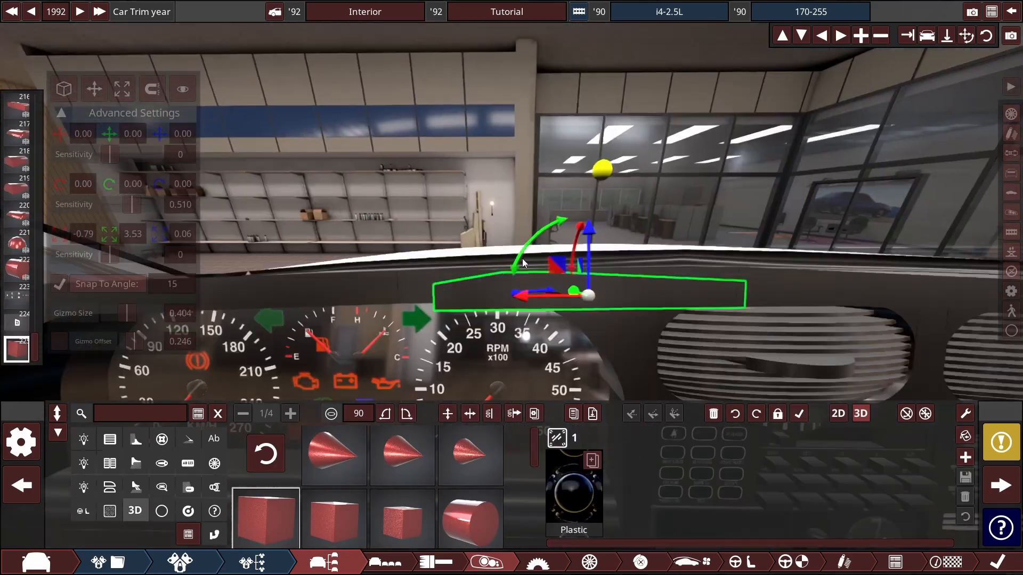
left_click_drag(517, 296, 479, 299)
left_click(384, 301)
Step: Delete the window switch panels from the door pull bars
left_click(533, 213)
scroll(533, 212, "down", 5)
left_click_drag(533, 213, 522, 258)
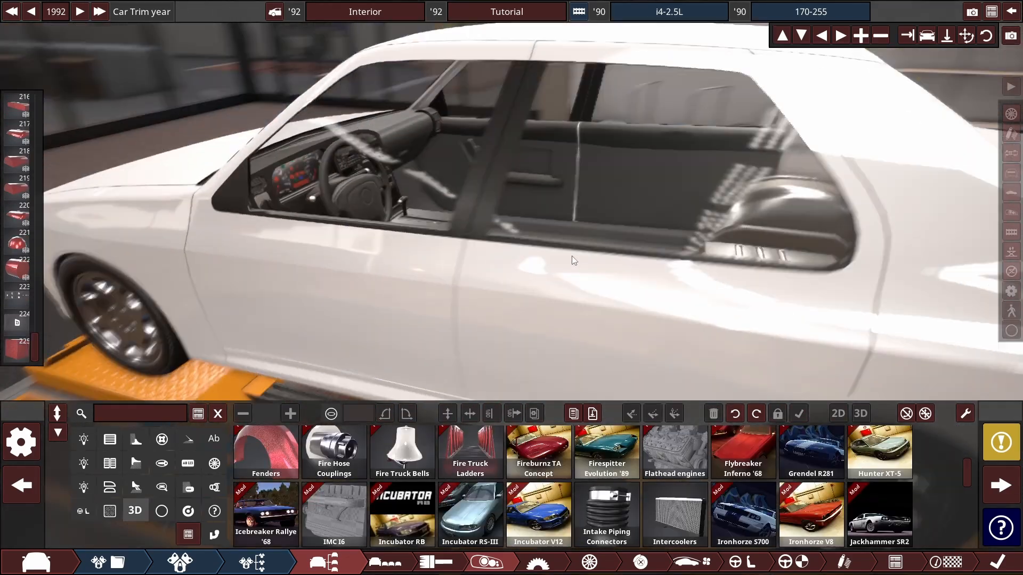
scroll(678, 215, "up", 5)
left_click(522, 258)
scroll(522, 258, "down", 3)
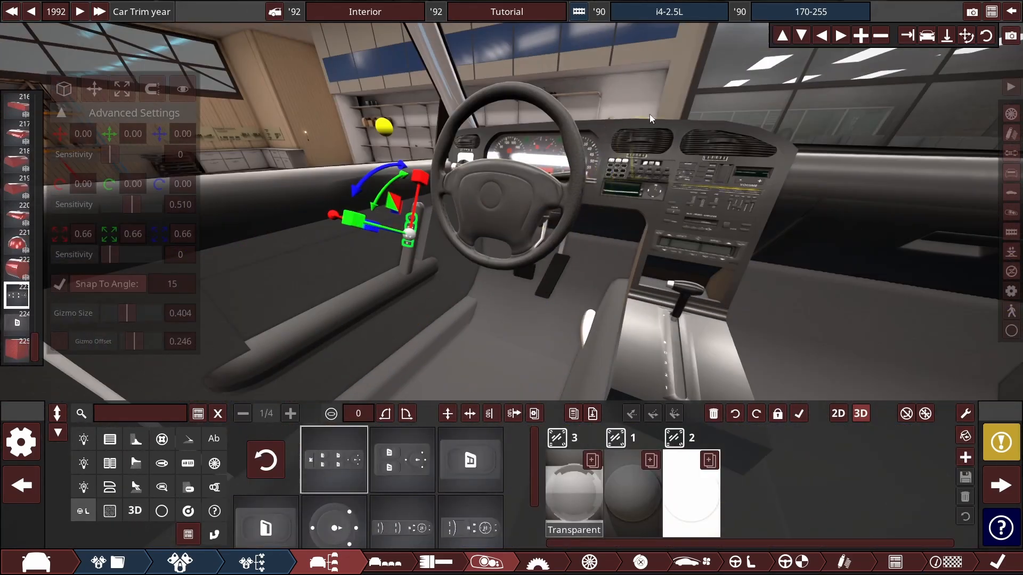
key("Delete")
Step: Add a curved cloth piece above the driver's armrest, scale it to 0.68 × 0.21 × 0.68 and set it flush against the door panel
left_click_drag(783, 156, 546, 352)
left_click(336, 216)
left_click(336, 216)
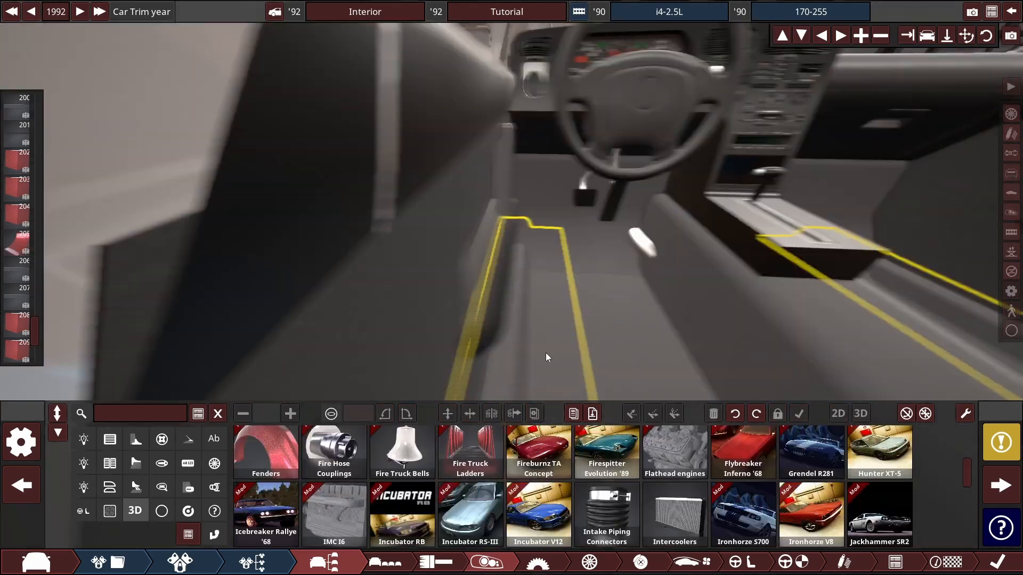
scroll(660, 513, "down", 3)
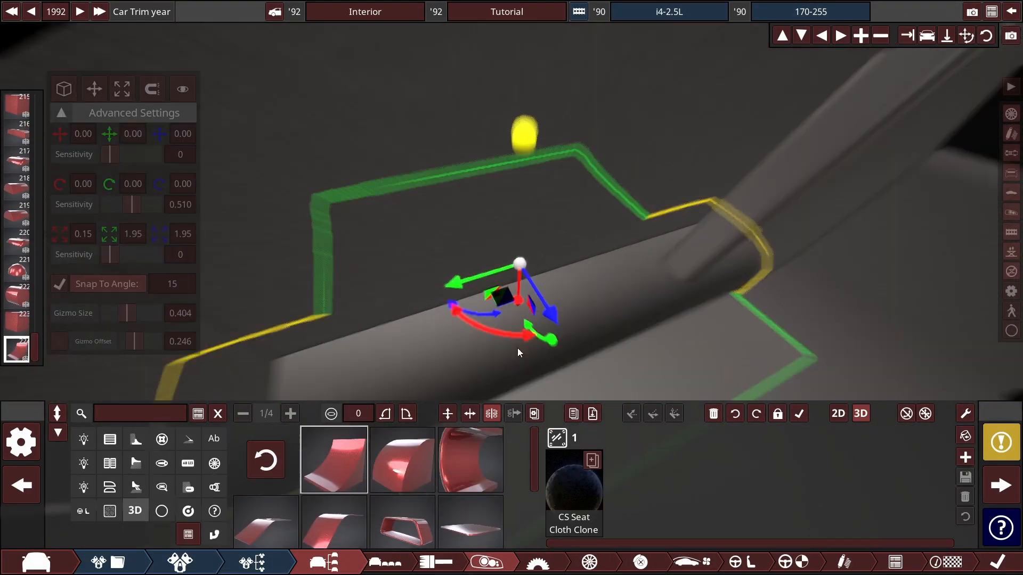
left_click_drag(445, 285, 360, 315)
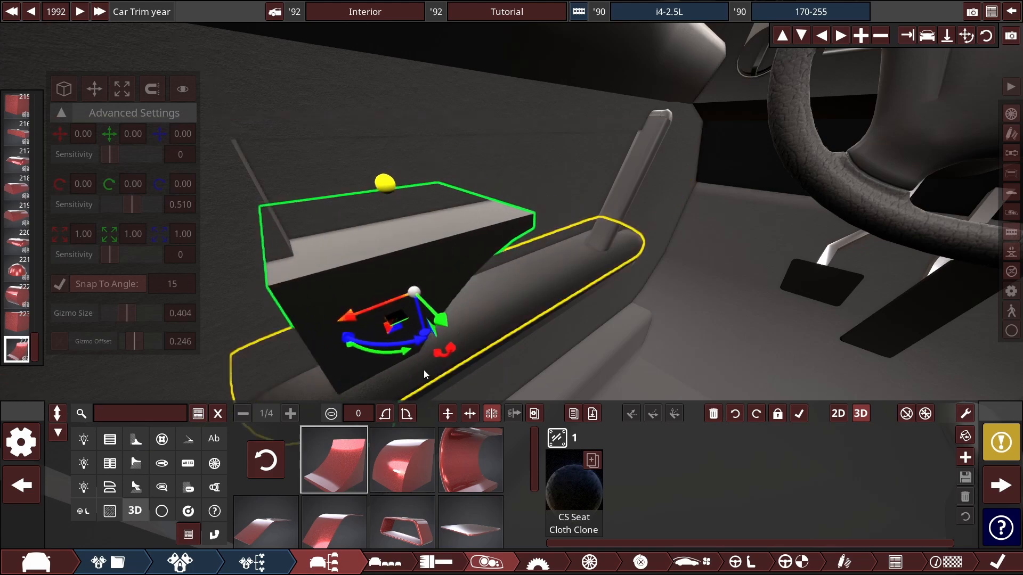
left_click_drag(441, 316, 404, 281)
left_click_drag(277, 206, 373, 229)
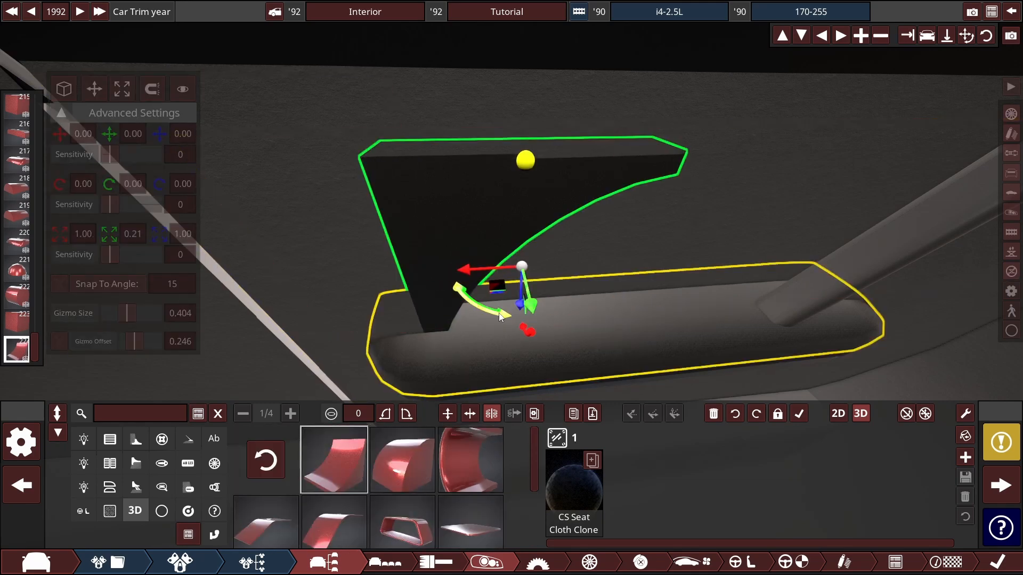
left_click(560, 518)
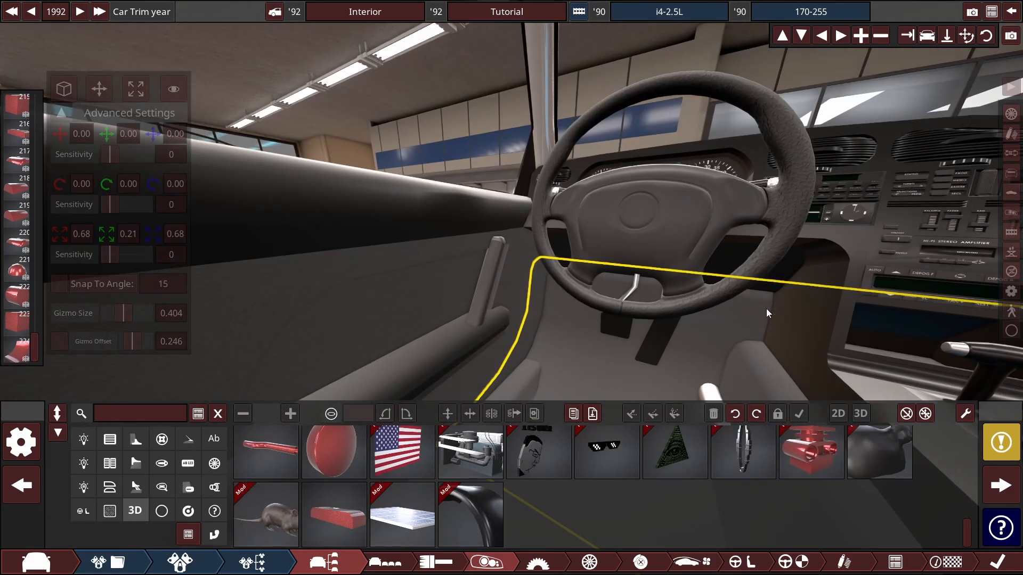
Step: Examine the driver's door trim, armrest and pull bar from several angles inside and outside the car
scroll(766, 309, "down", 5)
left_click_drag(766, 308, 733, 168)
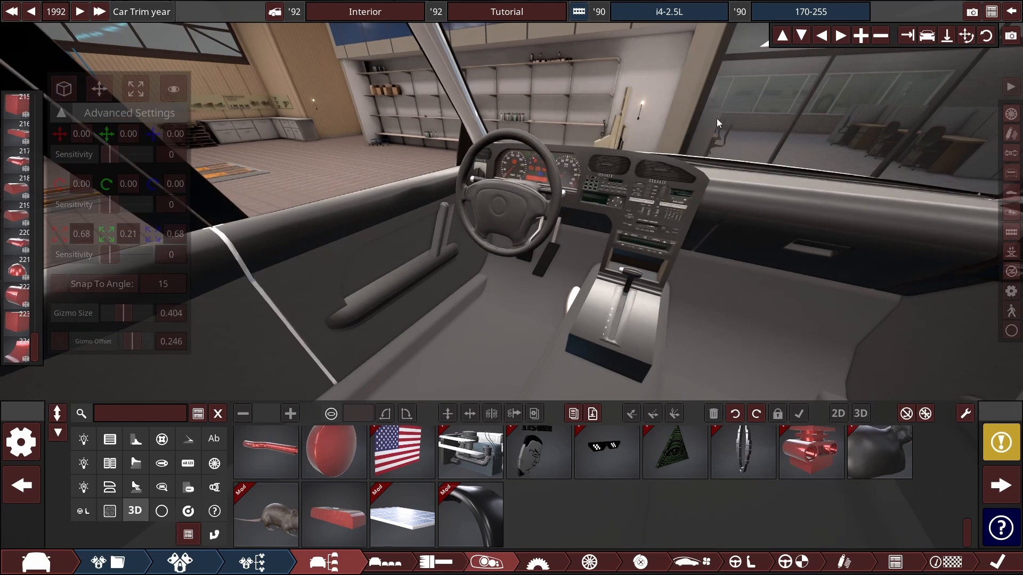
left_click_drag(717, 118, 679, 119)
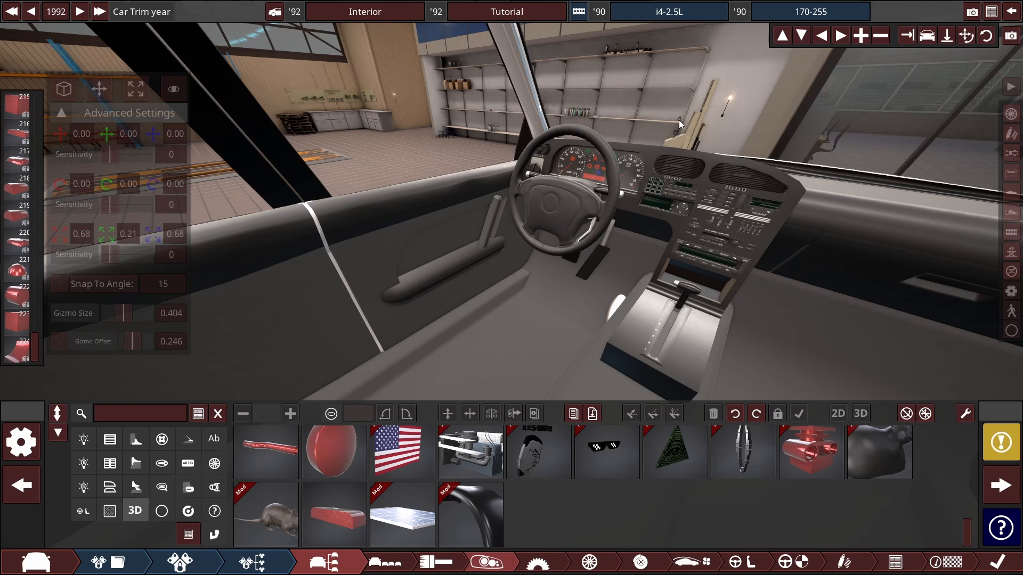
left_click(423, 160)
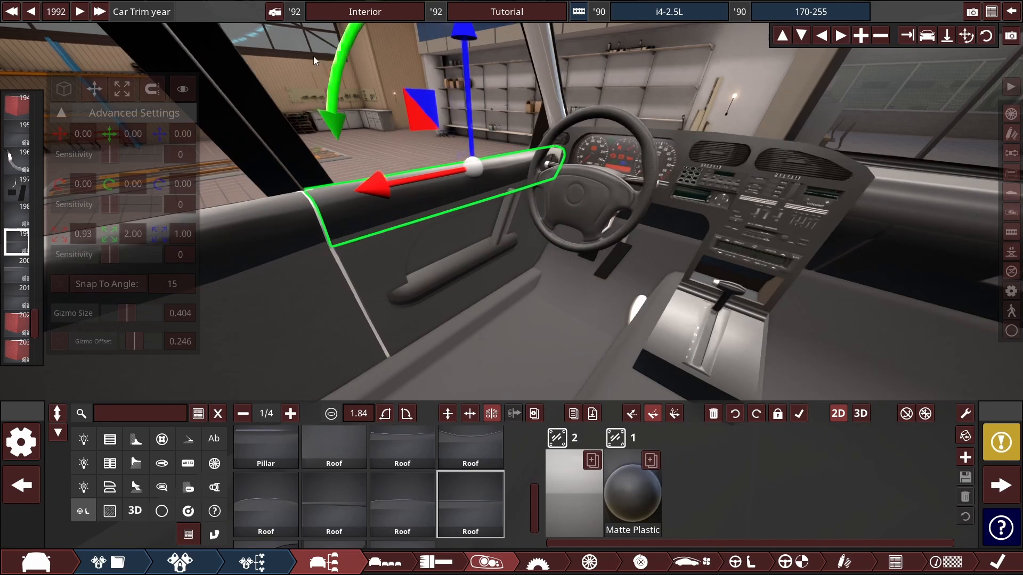
left_click(424, 207)
scroll(492, 238, "up", 5)
left_click_drag(555, 355, 469, 310)
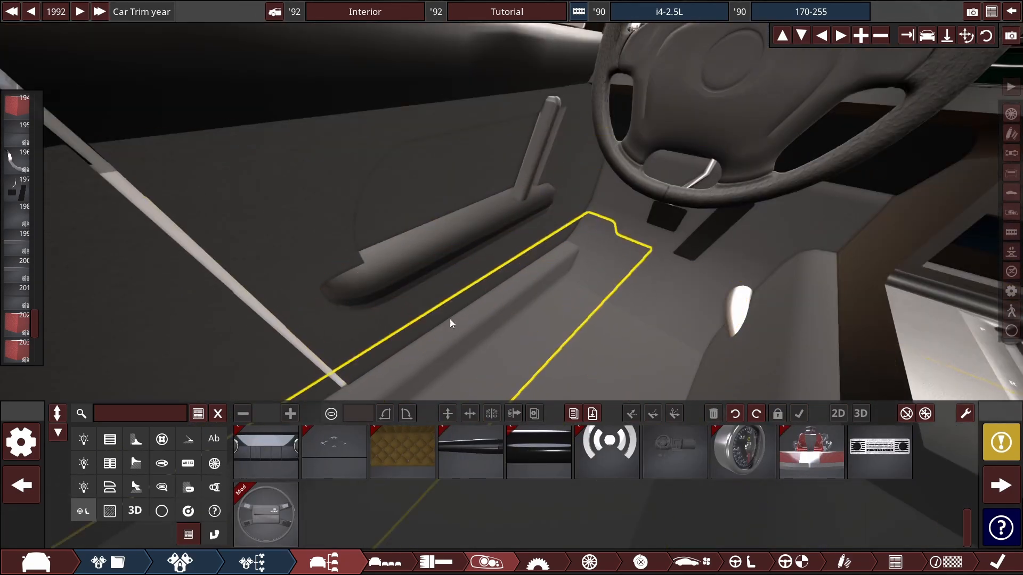
scroll(437, 316, "down", 5)
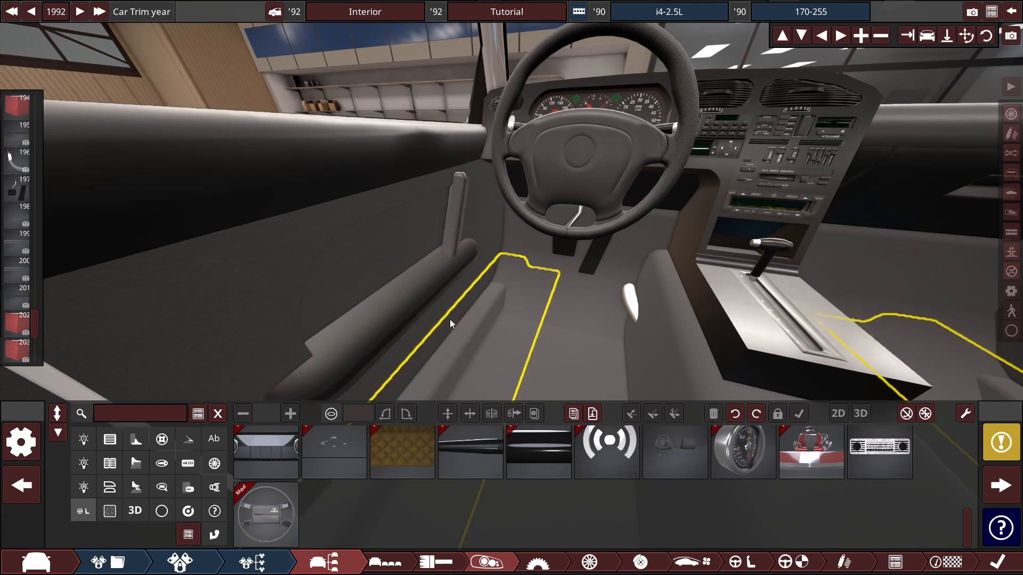
scroll(495, 287, "up", 5)
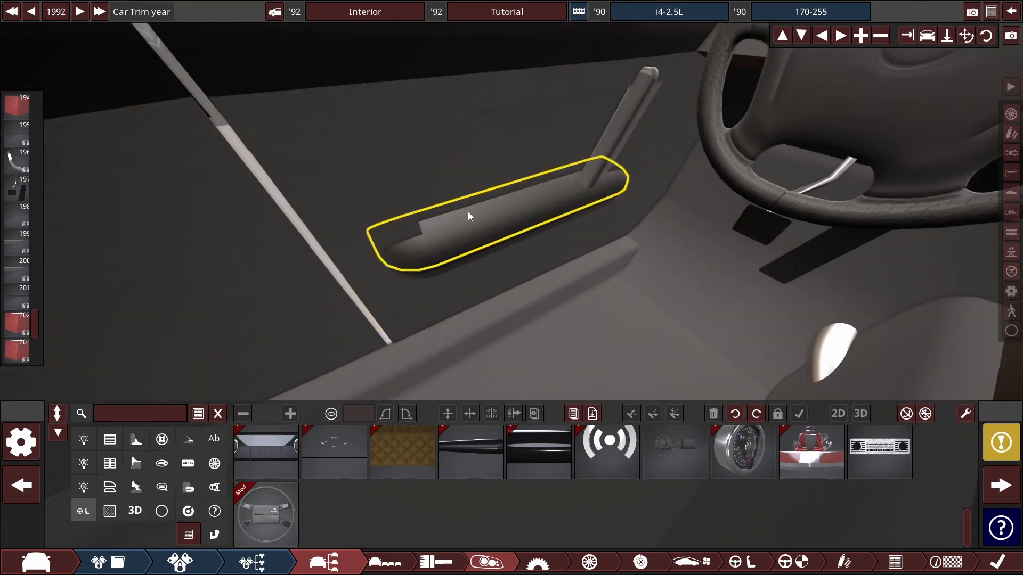
scroll(484, 214, "down", 5)
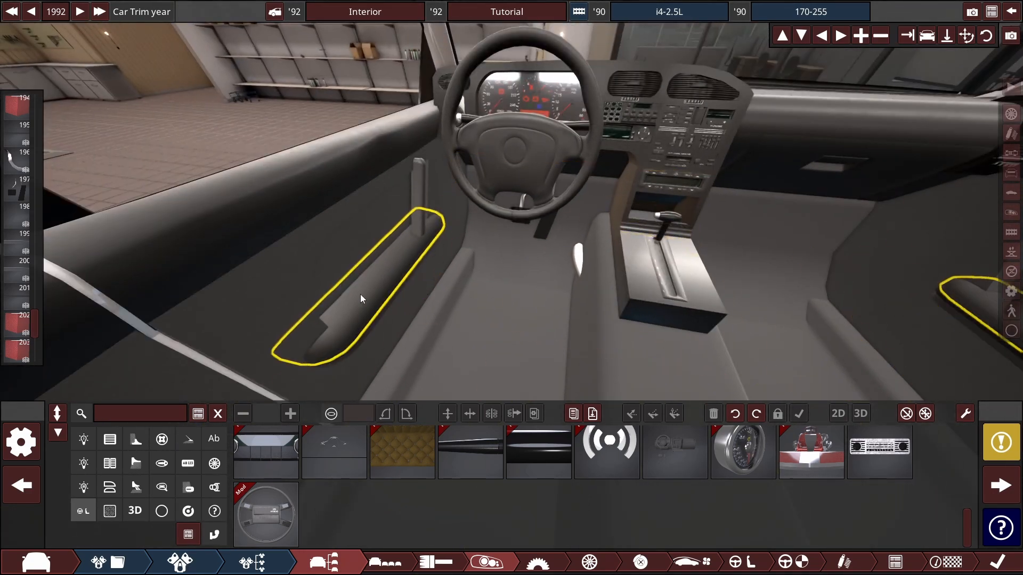
scroll(600, 301, "down", 10)
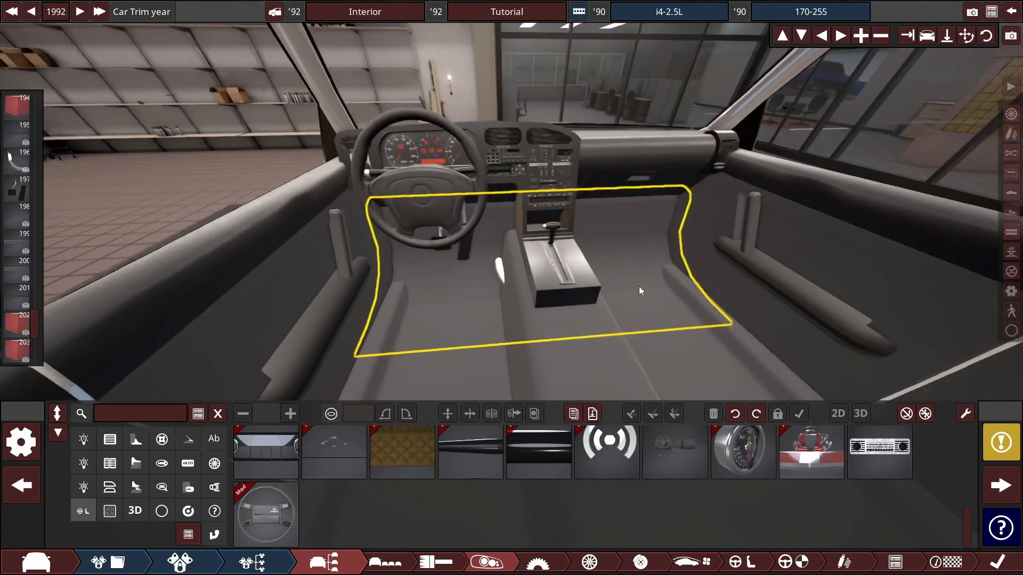
scroll(767, 261, "up", 10)
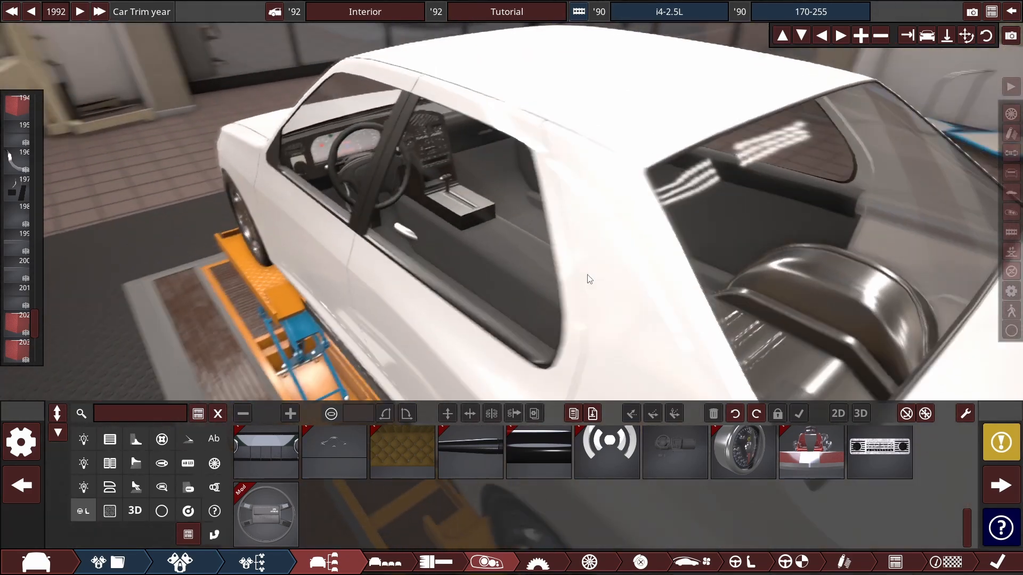
scroll(580, 261, "up", 10)
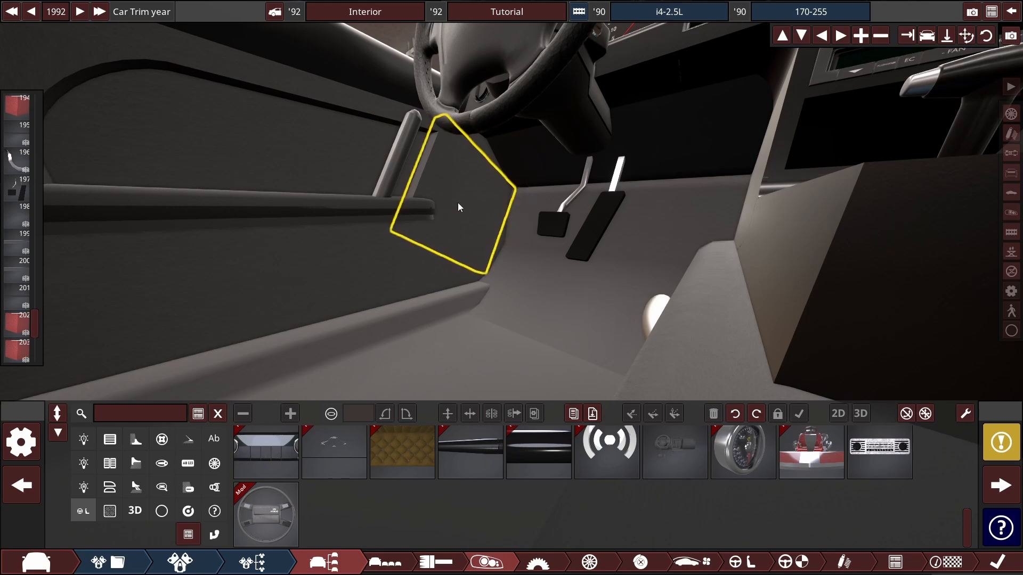
left_click_drag(458, 203, 462, 146)
scroll(469, 199, "up", 5)
scroll(469, 199, "down", 3)
left_click_drag(478, 186, 498, 243)
scroll(482, 233, "down", 3)
scroll(471, 324, "down", 4)
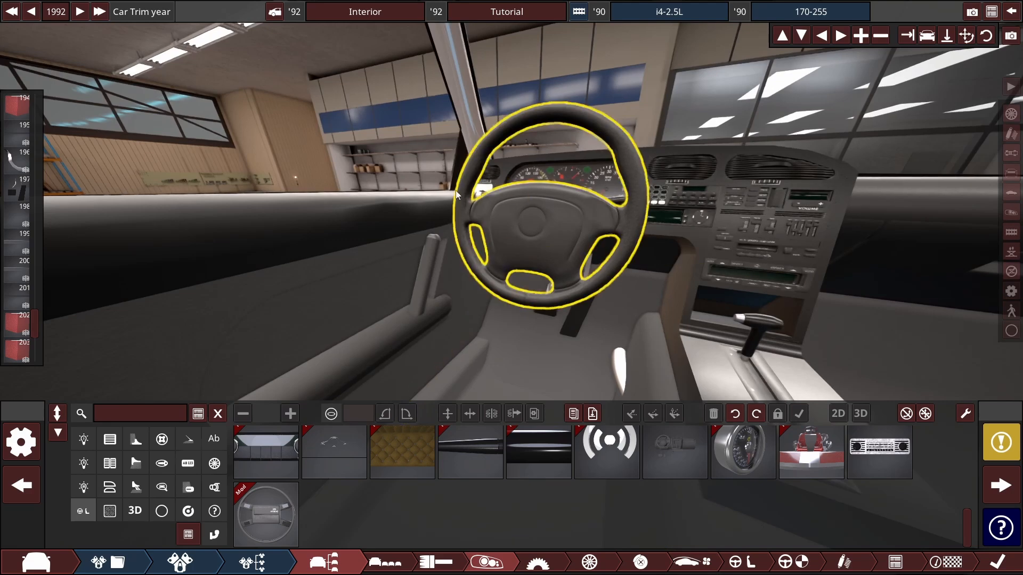
left_click_drag(457, 195, 575, 284)
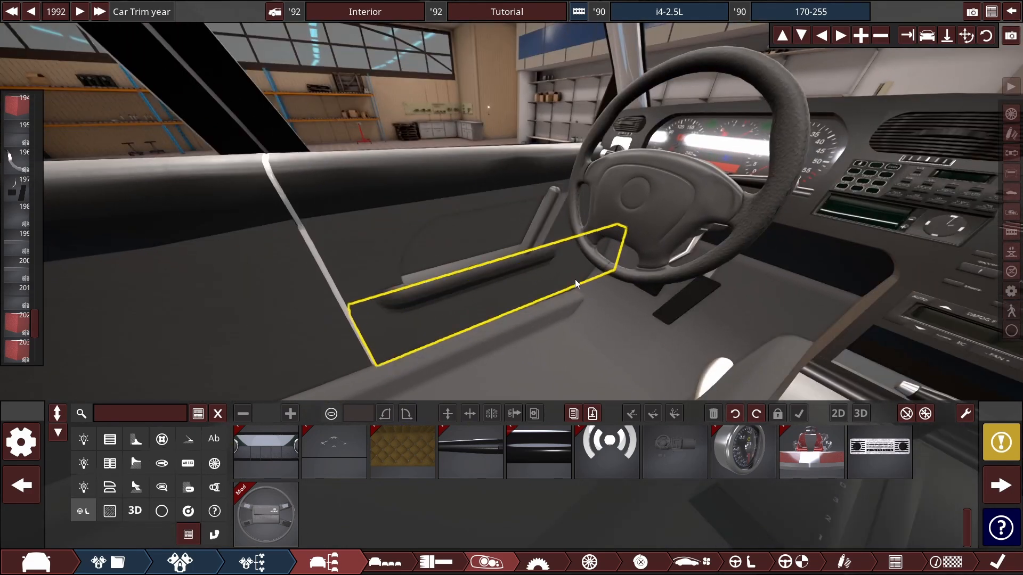
left_click(528, 325)
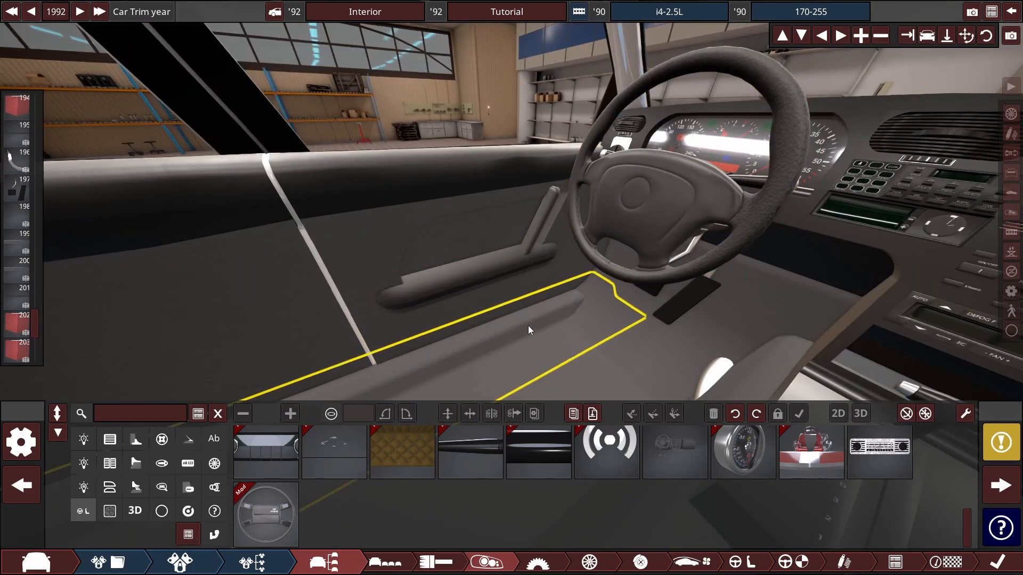
left_click_drag(529, 325, 462, 290)
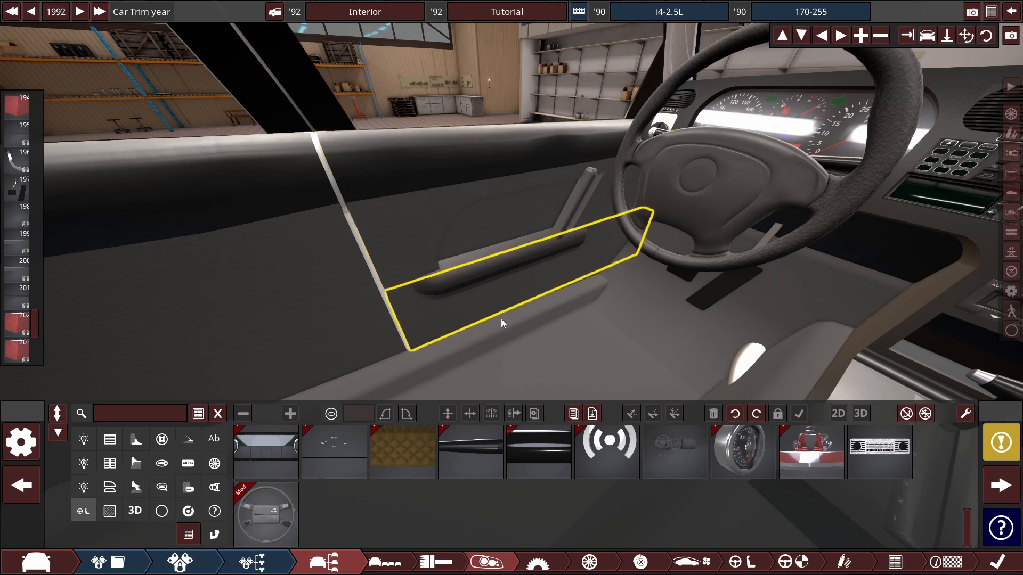
left_click_drag(597, 228, 657, 230)
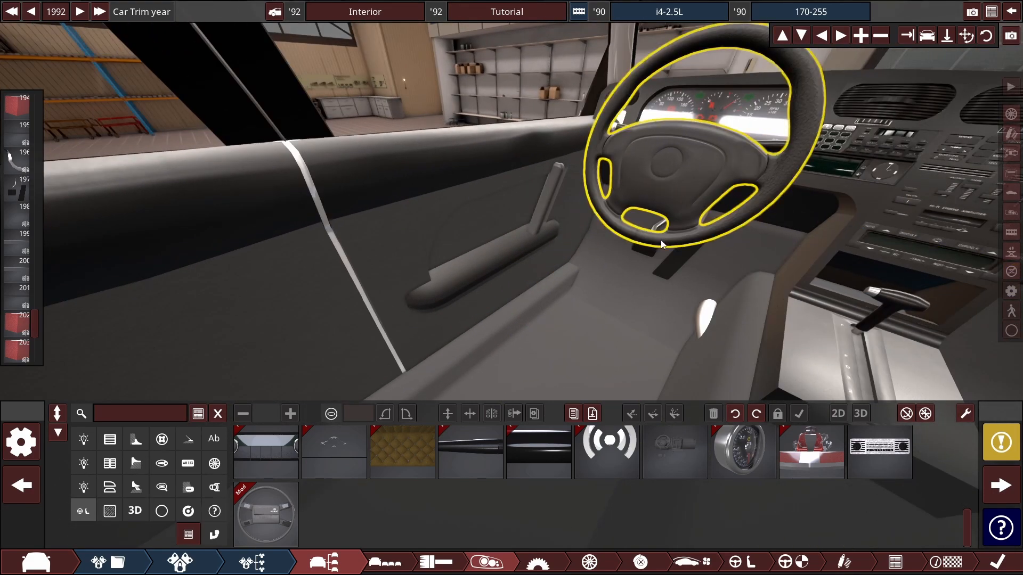
Step: Place a 3D tube from the fixture library low on the front of the driver's door and switch it to 3D placement
left_click_drag(450, 103, 618, 257)
left_click(551, 208)
left_click(486, 489)
scroll(471, 461, "down", 4)
key("Delete")
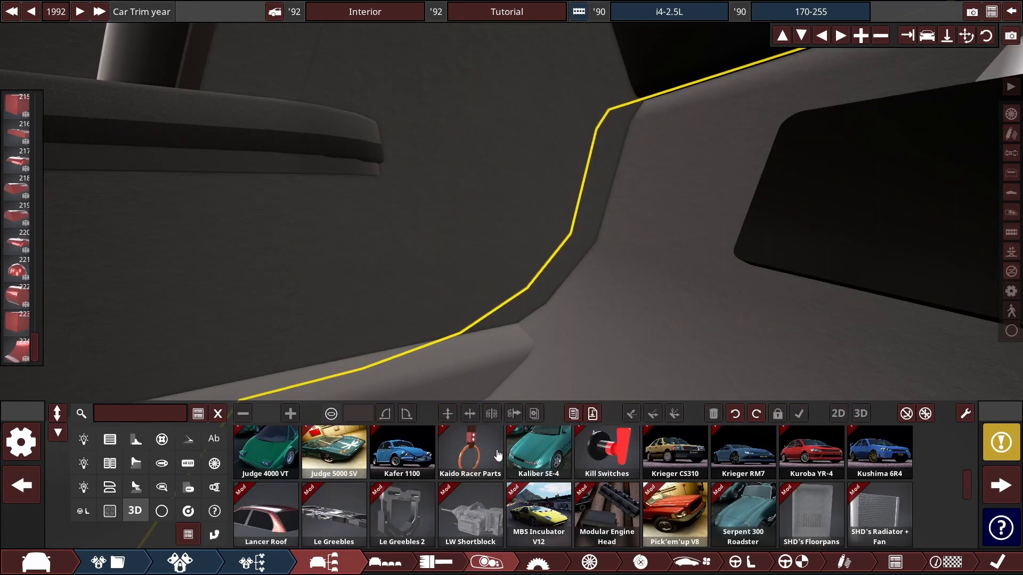
scroll(718, 471, "down", 10)
scroll(718, 471, "down", 5)
left_click(718, 471)
left_click(548, 272)
left_click(861, 414)
scroll(480, 277, "up", 5)
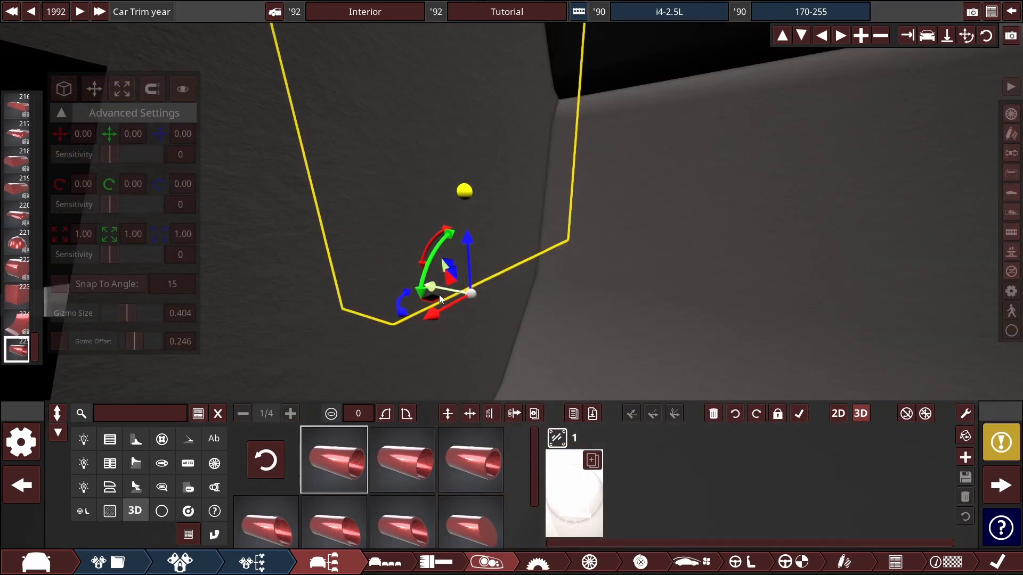
Step: Scale the tube to 1.88 × 1.00 × 1.88 and position it as a ring on the driver's door ahead of the armrest
left_click_drag(439, 295, 372, 277)
left_click_drag(498, 297, 442, 306)
left_click_drag(533, 305, 531, 268)
scroll(535, 268, "down", 3)
left_click(382, 373)
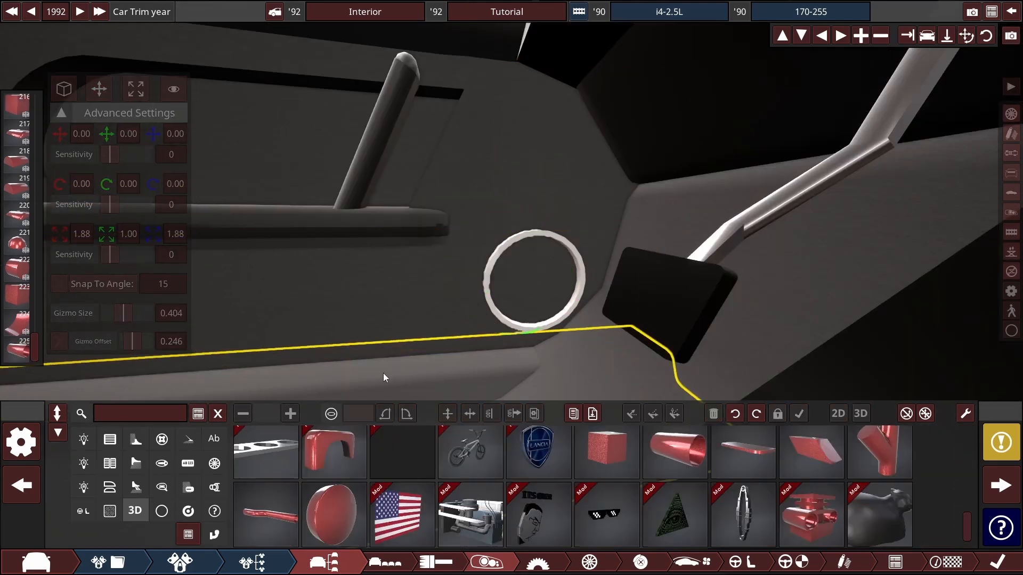
Step: Add a curved 3D piece by the ring on the driver's door and scale it to 1.00 × 0.21 × 1.00
scroll(670, 460, "down", 5)
mouse_move(670, 459)
left_click(320, 481)
left_click(545, 214)
left_click(861, 414)
left_click(514, 250)
left_click_drag(544, 198, 555, 257)
left_click(511, 215)
left_click(510, 216)
Step: Turn cardinal lock on for the curved piece in 2D conforming mode and return it to 3D placement
left_click(838, 414)
left_click(94, 89)
left_click(121, 155)
left_click(651, 415)
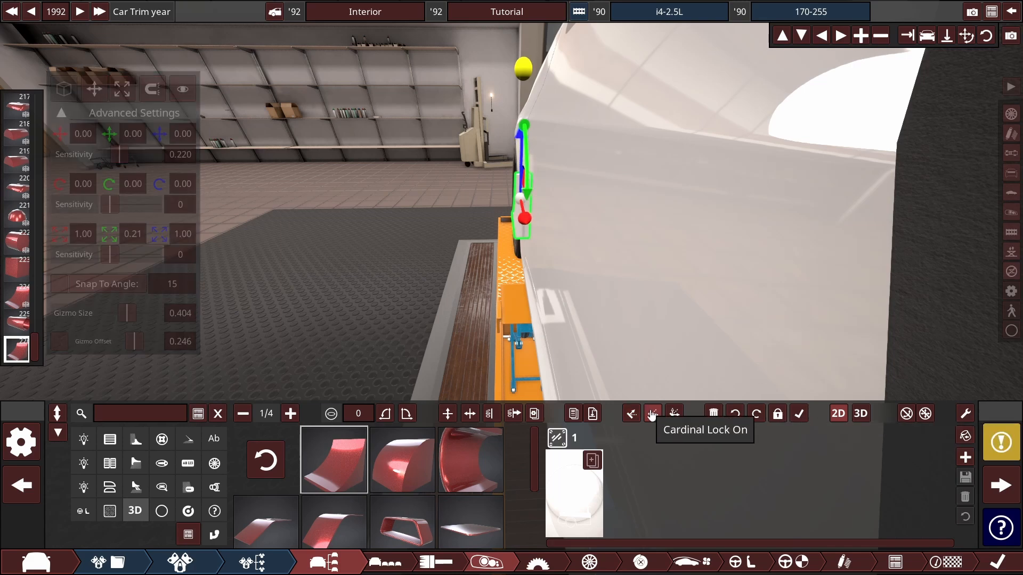
left_click(860, 414)
scroll(358, 180, "up", 5)
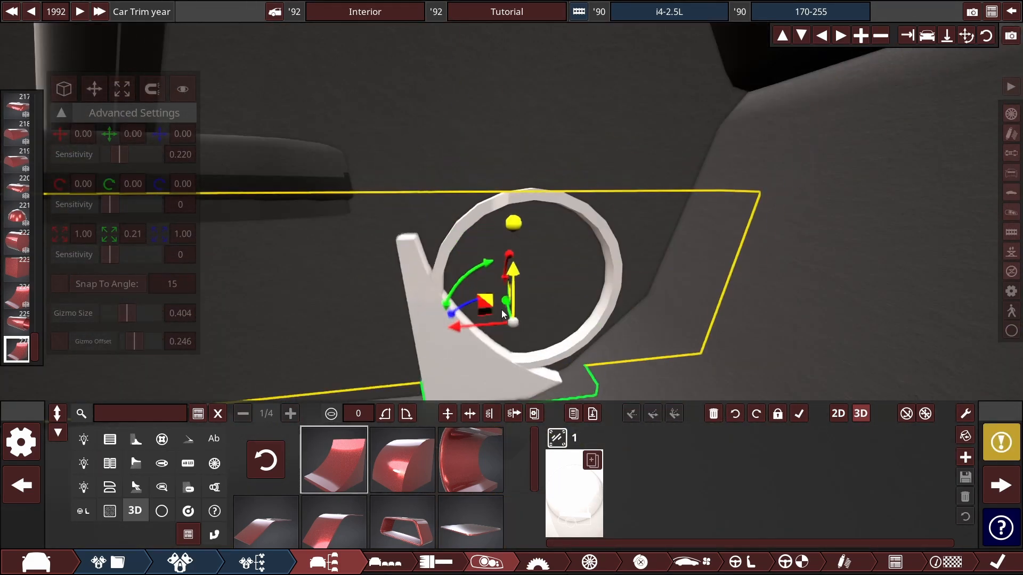
Step: Scale the curved piece to 0.49 × 0.21 × 0.49 against the ring's lower rear and add a mirrored copy at its lower front
left_click(499, 307)
left_click_drag(863, 385, 985, 304)
left_click(434, 275)
left_click_drag(405, 256, 305, 252)
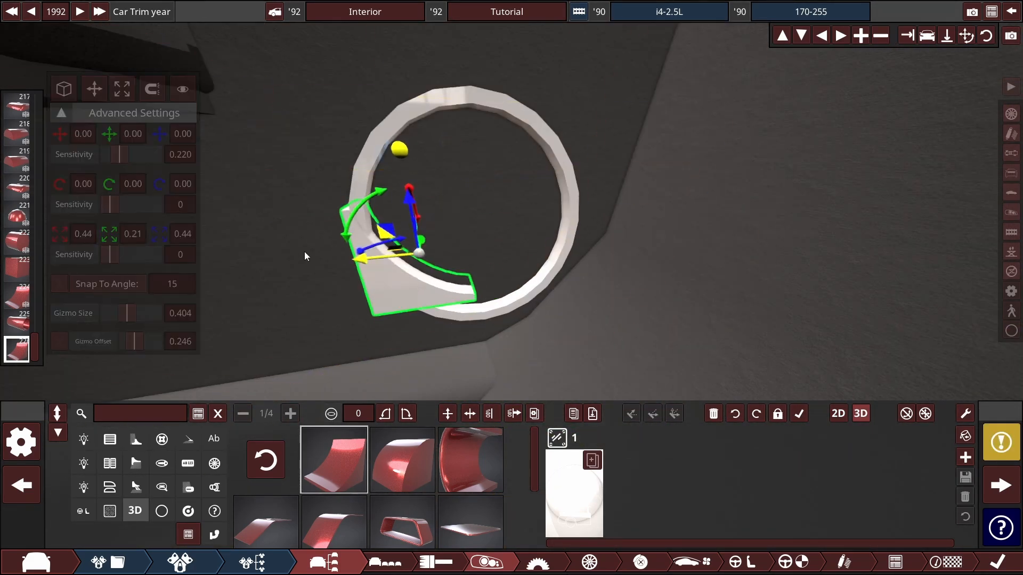
left_click(424, 280)
scroll(419, 261, "up", 2)
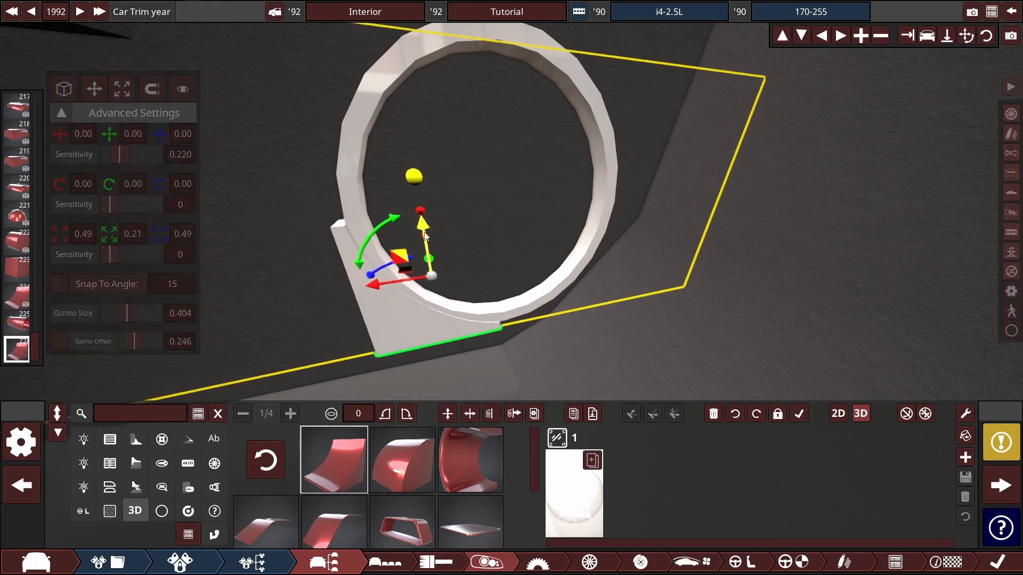
mouse_move(430, 249)
left_mouse_down()
mouse_move(485, 245)
mouse_move(435, 267)
left_mouse_up()
left_click(513, 414)
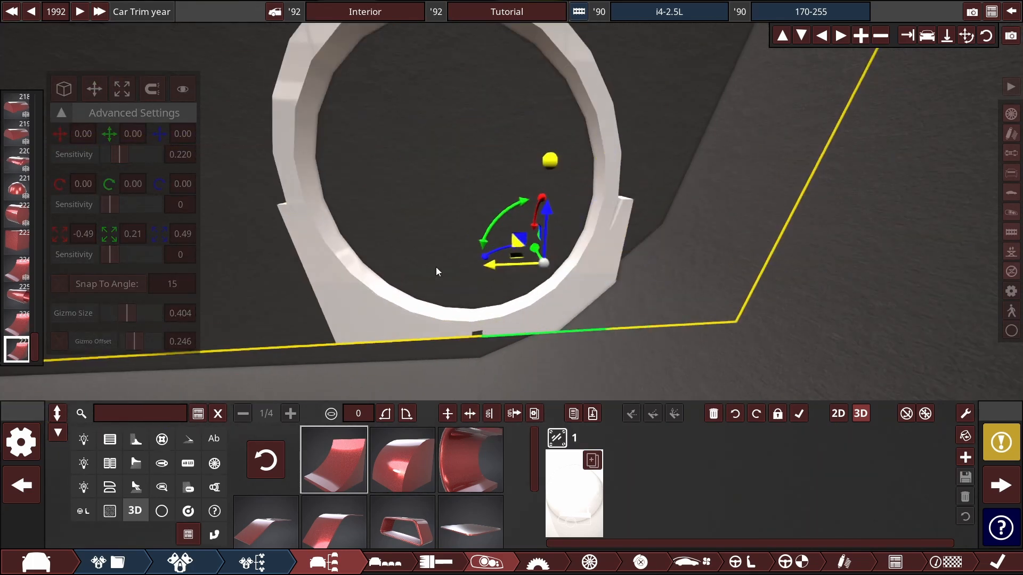
Step: Apply the on-car Plastic material to the ring and both curved pieces
left_click(580, 473)
left_click(331, 426)
left_click(874, 424)
left_click(469, 504)
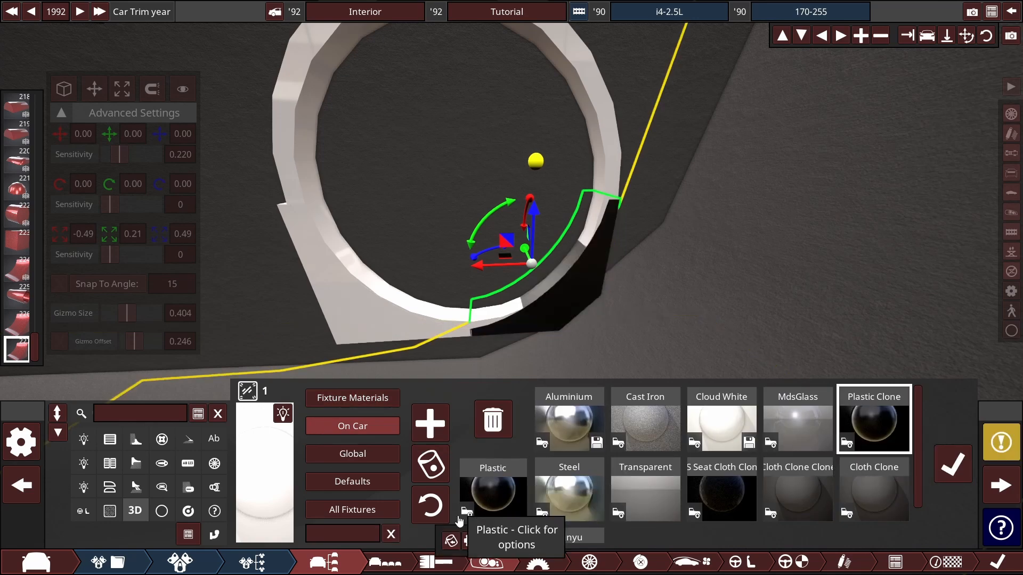
left_click(381, 320)
left_click(356, 427)
left_click(485, 490)
left_click(473, 322)
left_click(575, 488)
left_click(353, 426)
left_click(484, 495)
left_click(565, 304)
Step: Align the curved piece at the ring's lower front with the ring's outer edge
left_click_drag(565, 303, 484, 348)
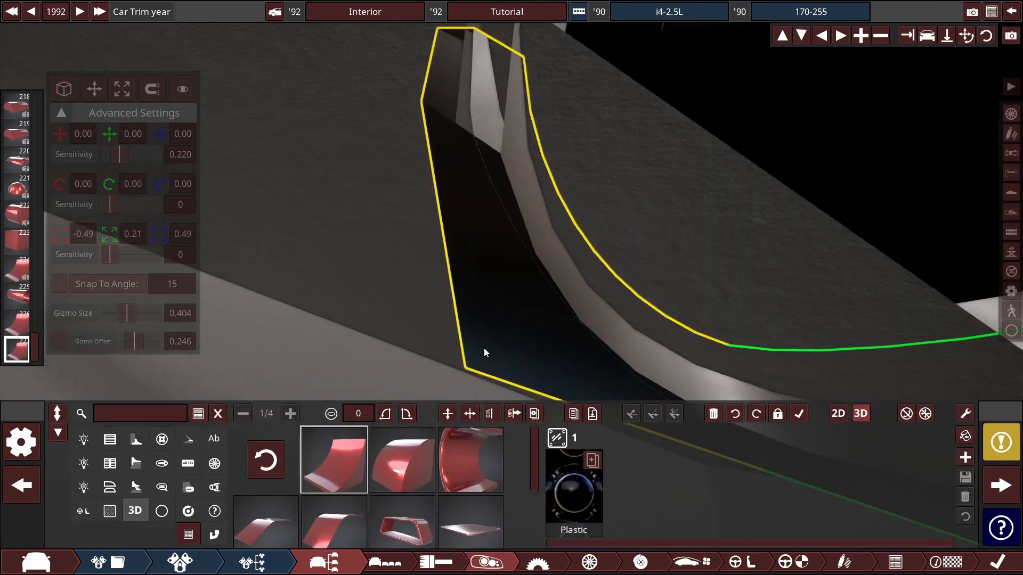
left_click(483, 349)
left_click_drag(551, 243, 574, 255)
left_click(574, 256)
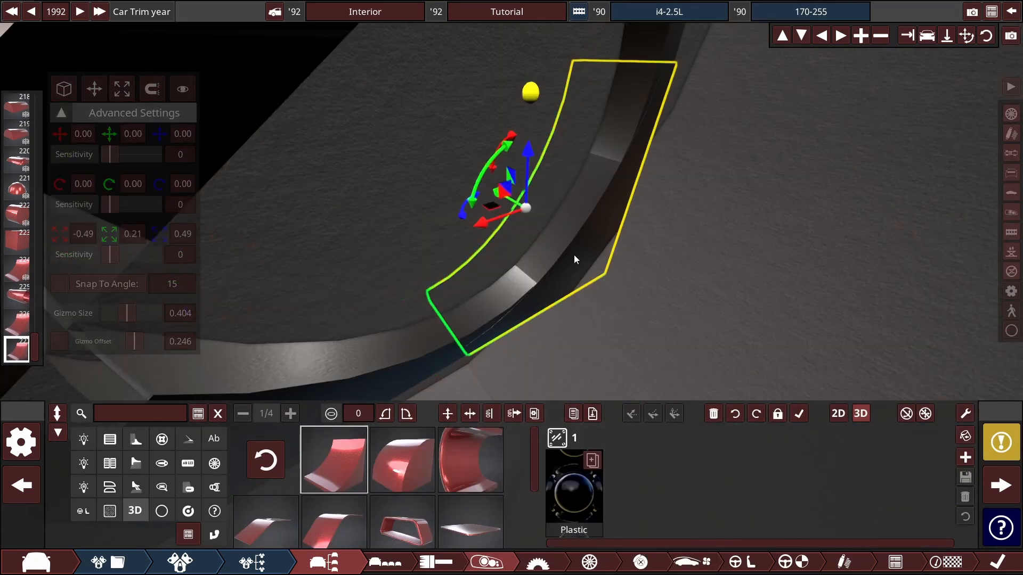
scroll(511, 205, "down", 4)
left_click_drag(512, 205, 489, 206)
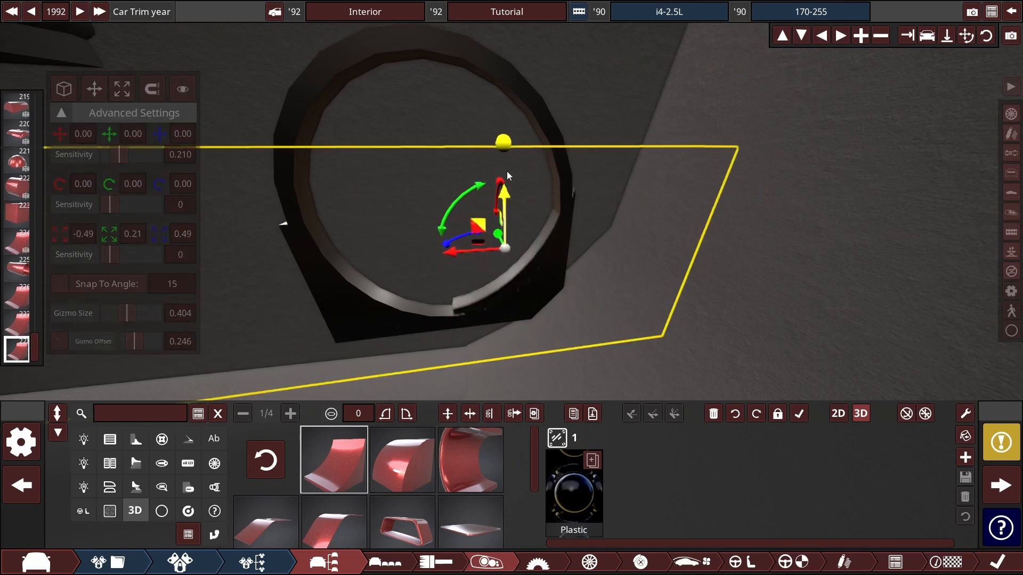
Step: Add flipped copies of the curved piece at the ring's upper front (-0.49 × 0.21 × -0.49) and upper rear (0.49 × 0.21 × -0.49)
left_click(504, 144)
left_click_drag(507, 171, 485, 248)
scroll(484, 248, "down", 3)
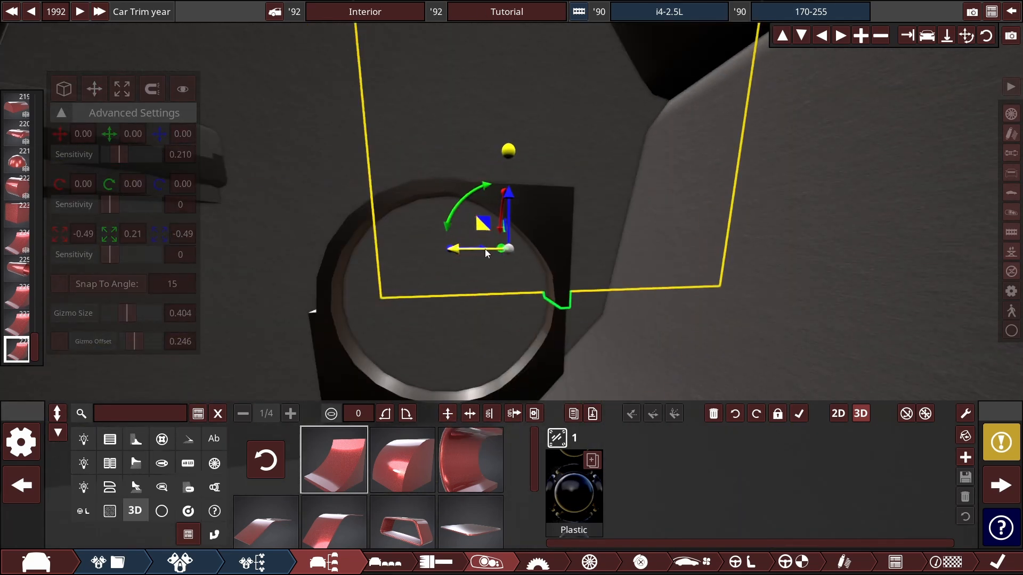
left_click(560, 357)
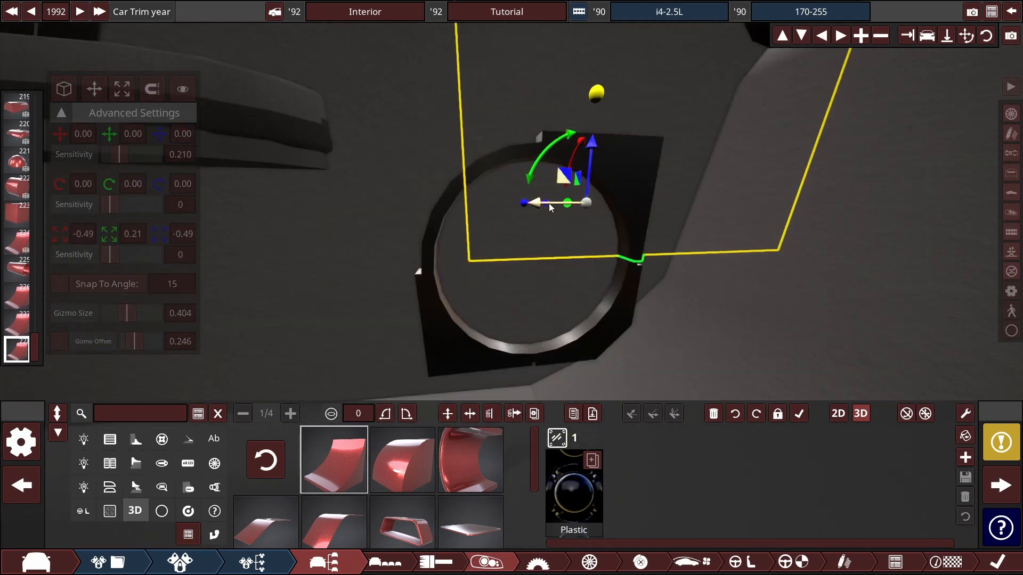
left_click(491, 413)
left_click_drag(459, 207, 403, 206)
Step: Place a 3D box from the fixture library on the driver's door at the ring surround and switch it to 3D placement
scroll(234, 503, "down", 5)
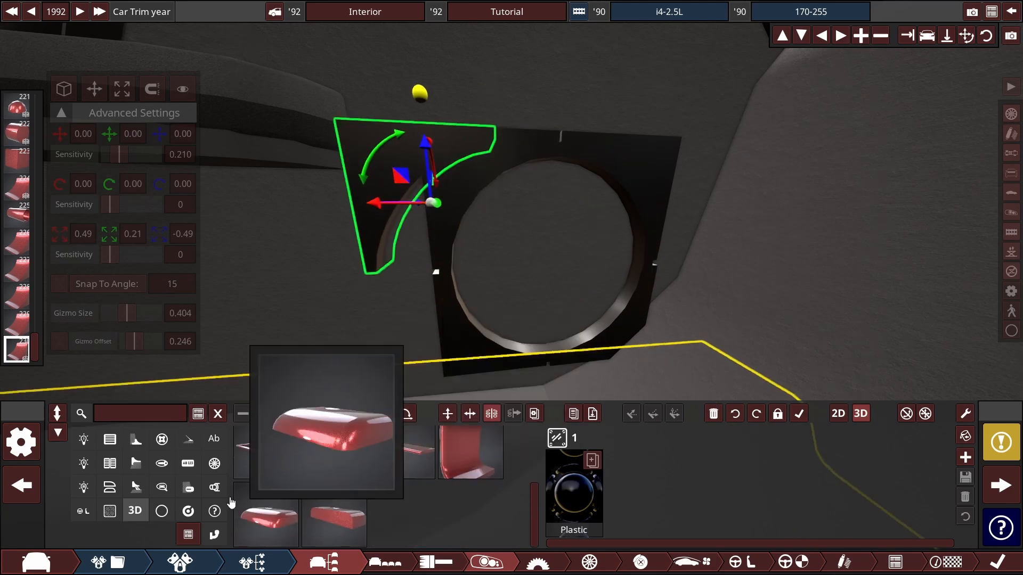
scroll(234, 503, "up", 3)
left_click(671, 327)
scroll(671, 327, "down", 10)
scroll(622, 484, "up", 3)
mouse_move(621, 485)
left_click_drag(621, 484, 479, 229)
left_click(860, 414)
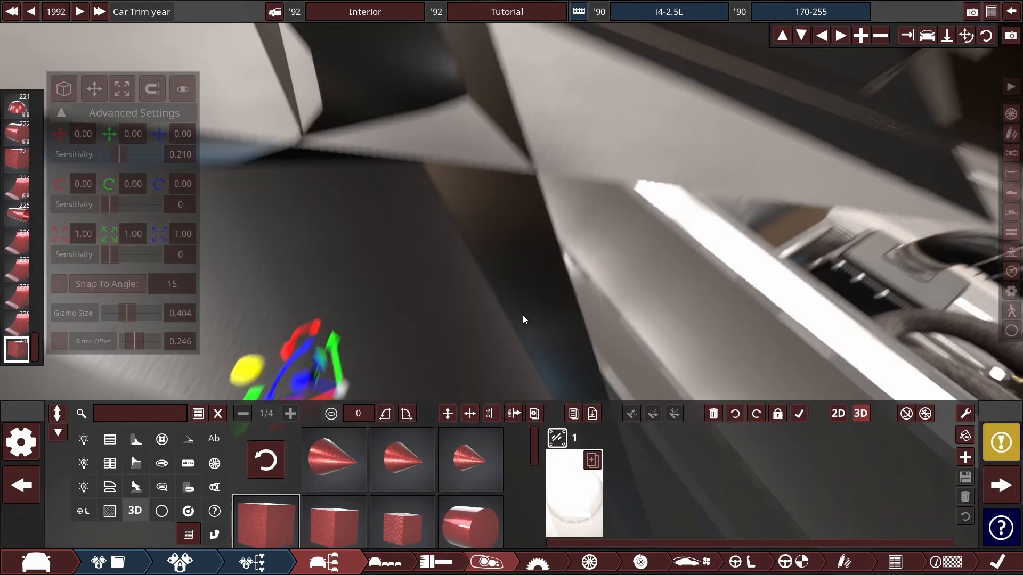
scroll(523, 315, "up", 5)
left_click_drag(652, 202, 639, 195)
scroll(721, 211, "up", 3)
Step: Undo the last changes and turn cardinal lock on for the curved pieces around the ring
left_click(735, 413)
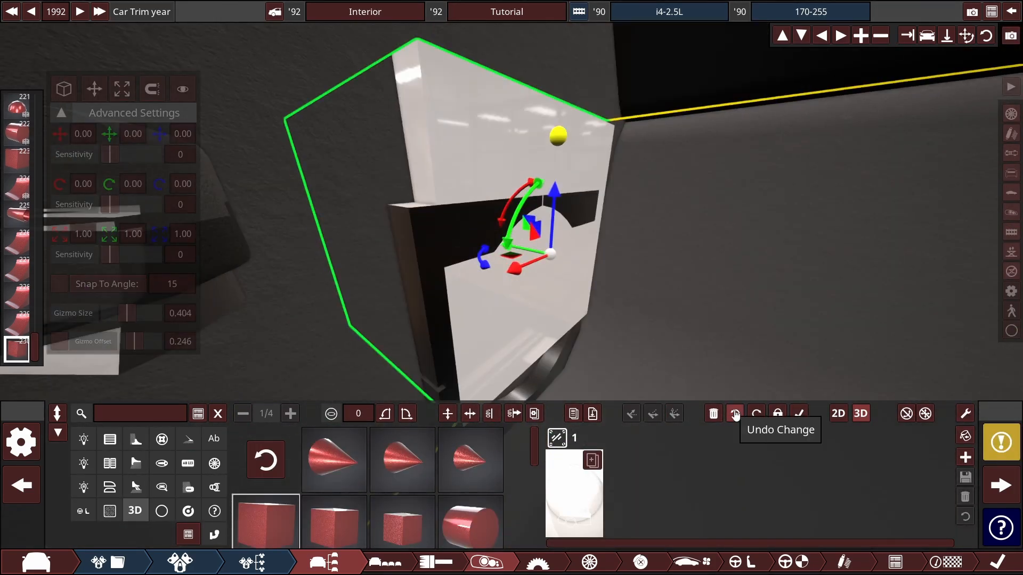
left_click(735, 414)
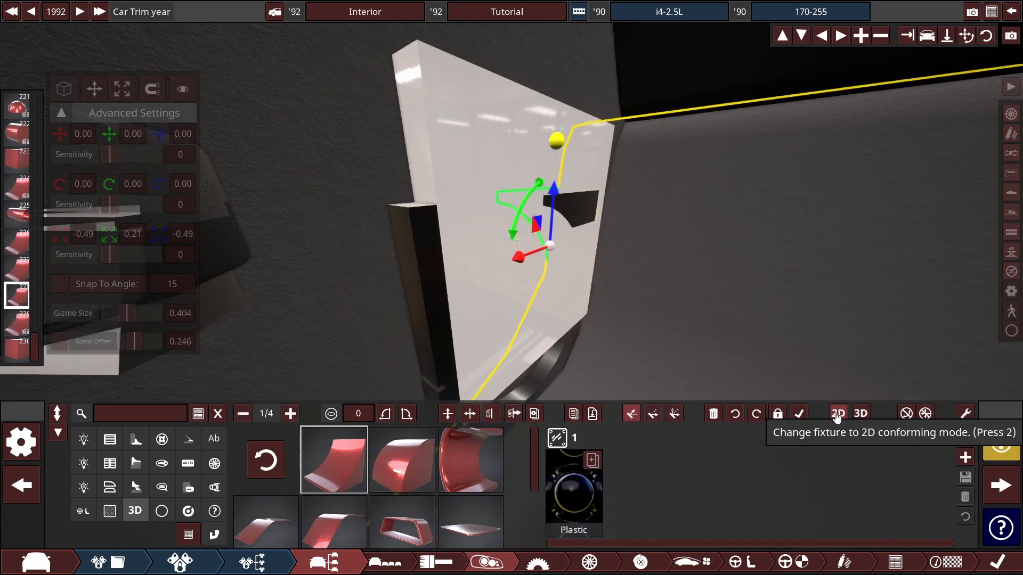
left_click(860, 413)
left_click_drag(432, 373, 446, 337)
left_click(521, 359)
left_click(485, 383)
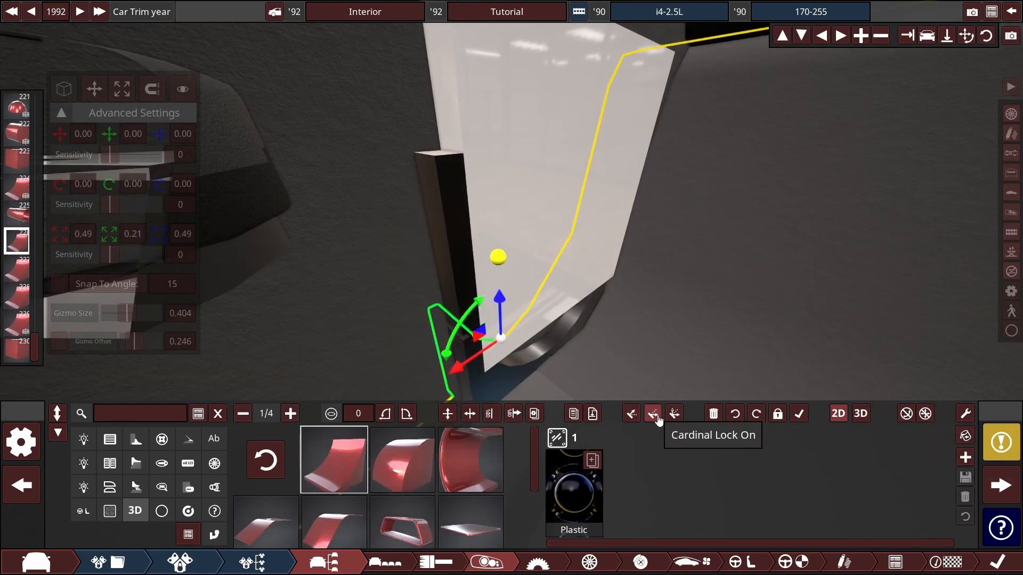
left_click_drag(623, 367, 769, 430)
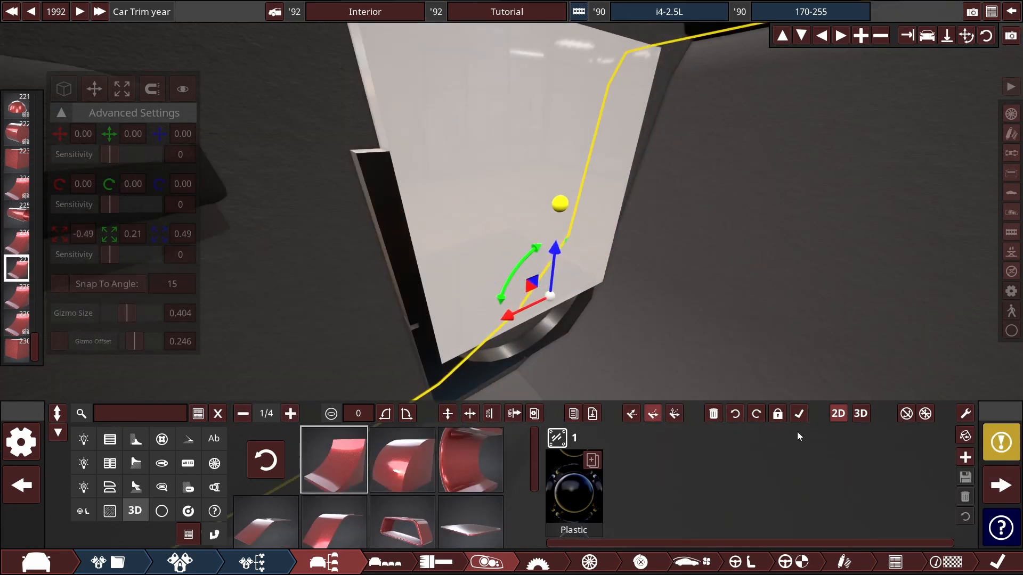
Step: Scale the box to 1.00 × 0.17 × 0.41 and move it to the ring surround's upper edge
left_click(514, 277)
left_click_drag(522, 204, 519, 204)
left_click_drag(373, 127, 479, 181)
left_click(122, 89)
left_click_drag(590, 155, 582, 217)
left_click_drag(372, 213, 266, 213)
left_click_drag(532, 219, 471, 209)
left_click(94, 89)
left_click_drag(239, 202, 276, 218)
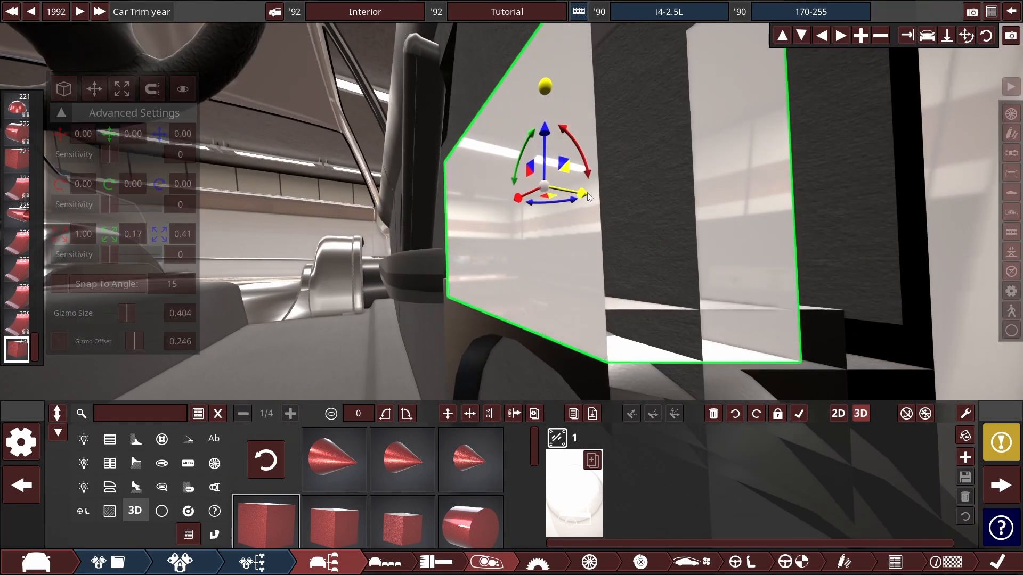
Step: Apply the Plastic material to the box and place a copy of it to extend the panel above the ring
left_click(574, 492)
left_click(476, 506)
left_click(954, 463)
left_click_drag(593, 121, 520, 229)
left_click(548, 185, "alt")
left_click_drag(506, 179, 639, 221)
left_click_drag(638, 271, 594, 341)
left_click(122, 89)
left_click(561, 247)
Step: Change another box copy to a cylinder and scale it to 0.41 × 0.17 × 0.41 as the surround's rounded upper rear corner
scroll(566, 230, "down", 3)
left_click(613, 199, "alt")
left_click(471, 521)
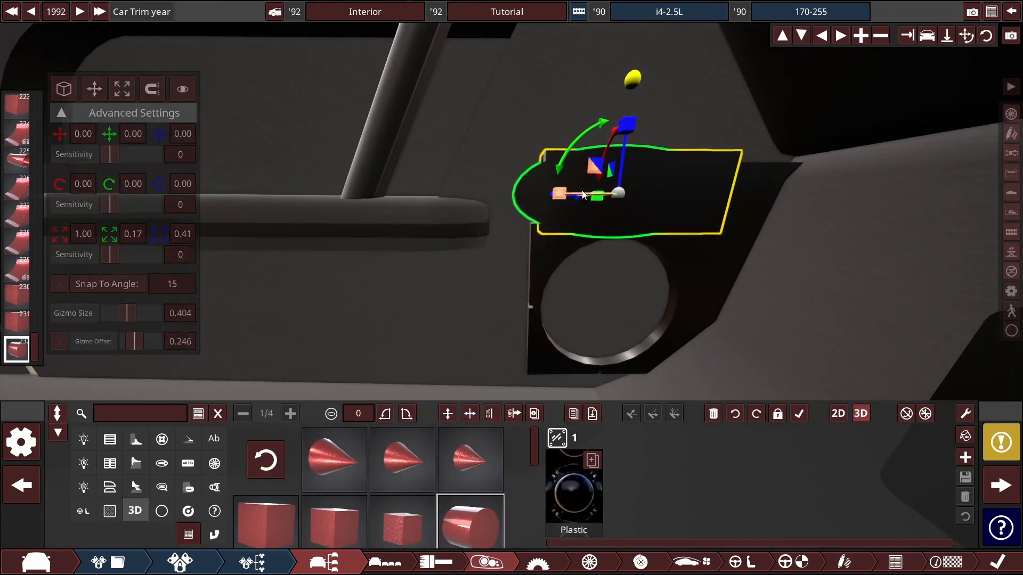
left_click_drag(583, 195, 528, 195)
scroll(561, 198, "up", 3)
left_click_drag(553, 229, 553, 234)
left_click_drag(494, 273, 516, 273)
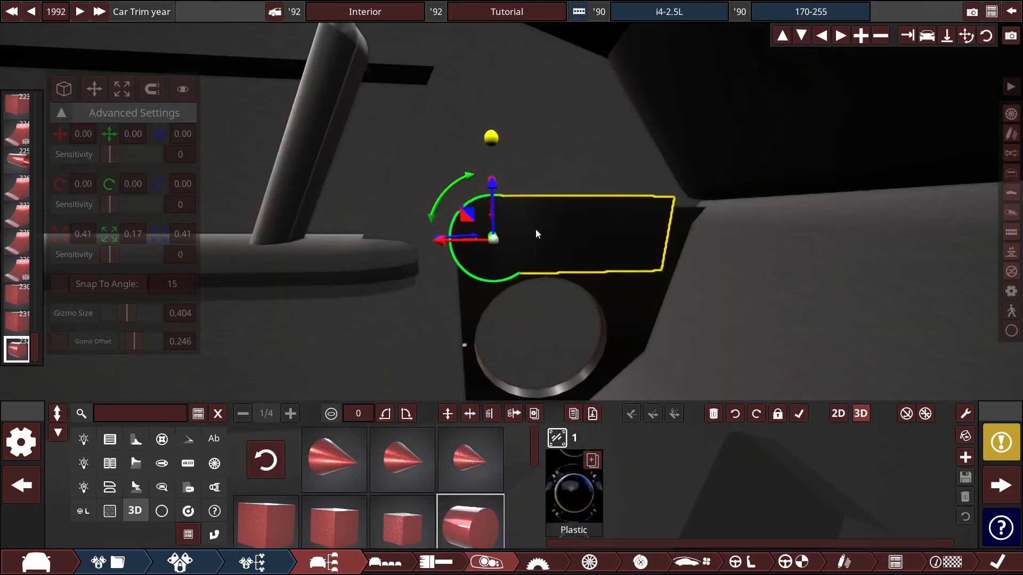
Step: Rotate box copies along the surround's slanted rear edge, scaled to 1.00 × 0.17 × 0.27, down to the lower rear corner
left_click_drag(566, 250, 526, 235)
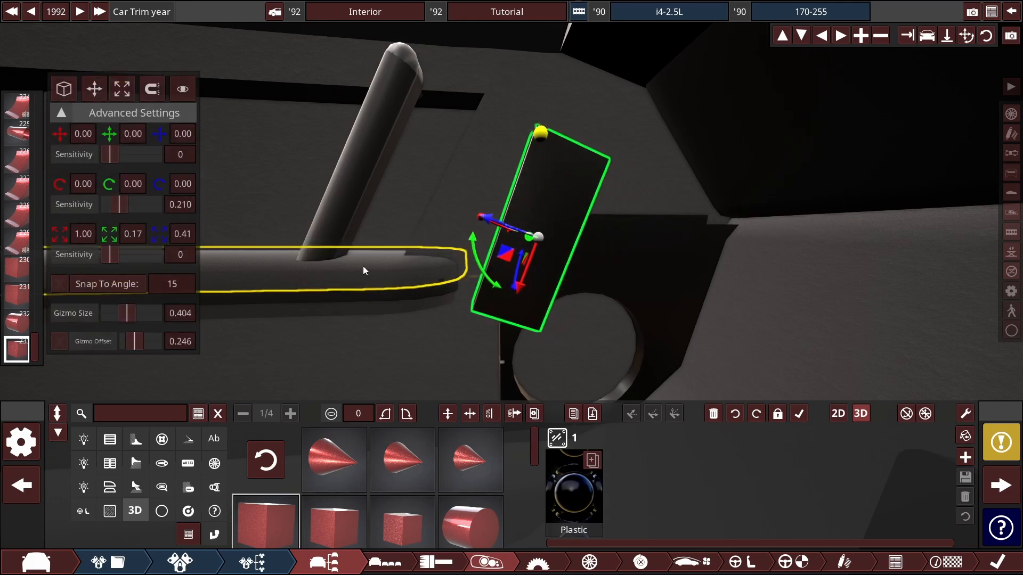
left_click_drag(517, 285, 467, 252)
left_click(402, 272)
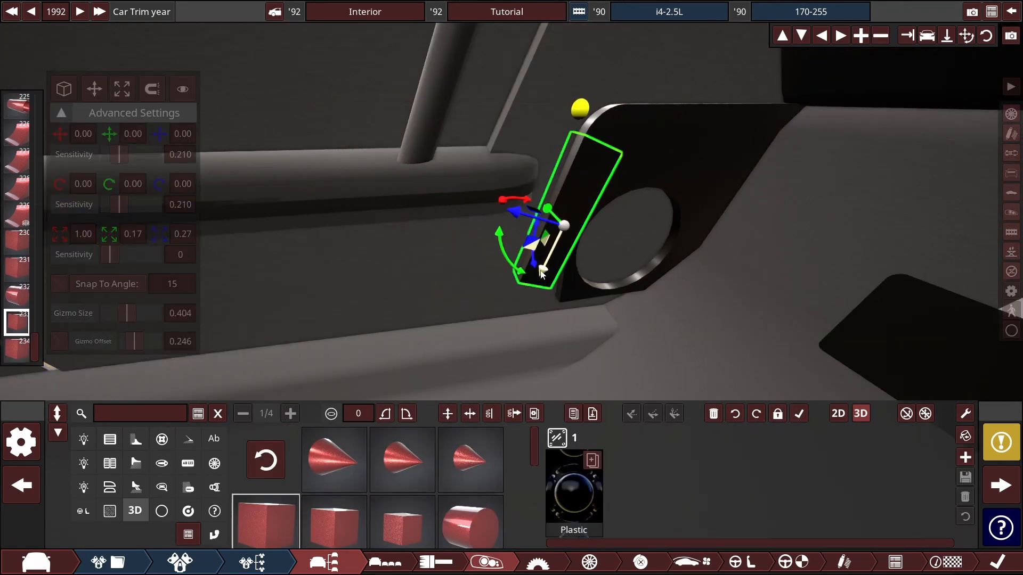
left_click_drag(541, 274, 503, 352)
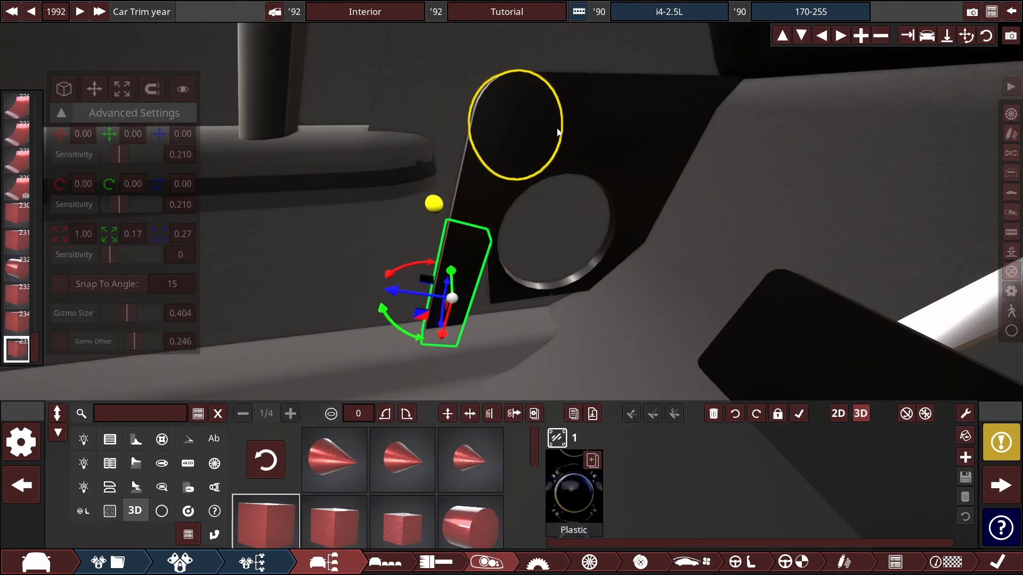
Step: Fill the surround below the ring with a 1.00 × 0.17 × 0.41 box copy and behind it with an upright 1.00 × 0.17 × 0.29 one
left_click_drag(579, 557, 579, 557)
left_click_drag(599, 301, 327, 342)
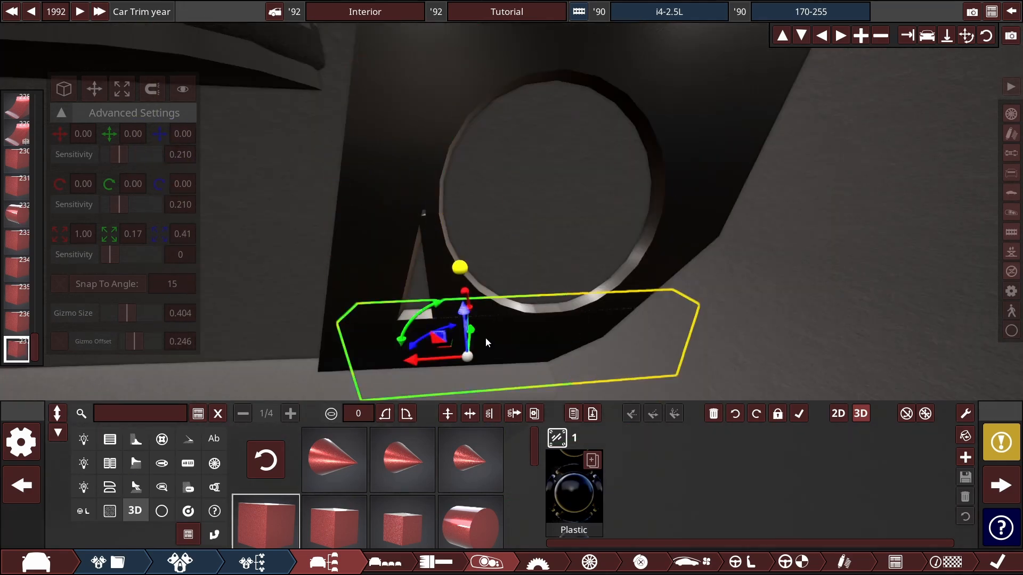
left_click_drag(463, 310, 462, 240)
left_click_drag(416, 248, 535, 242)
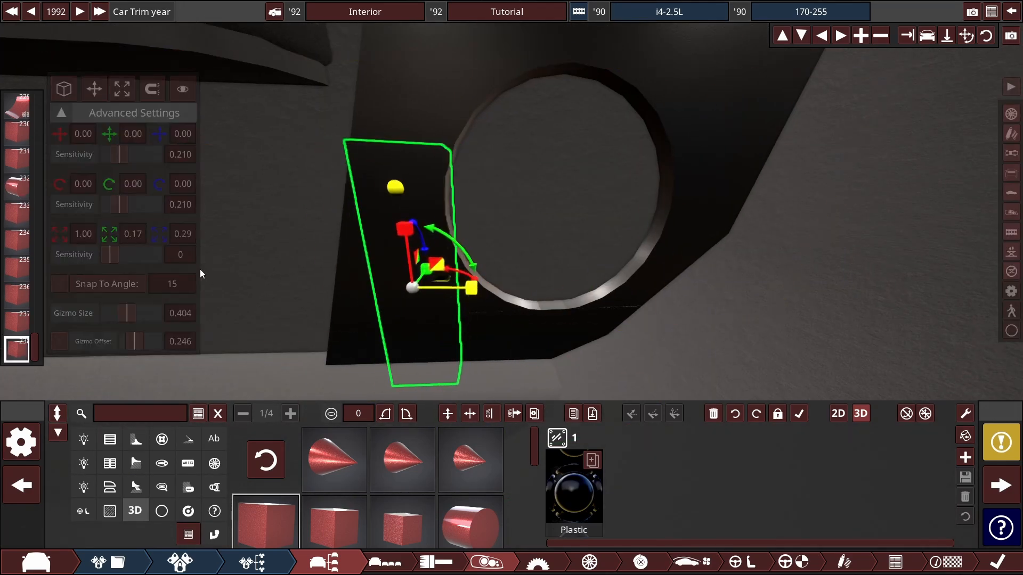
Step: Turn on mirroring to the opposite door for the pieces of the ring surround
scroll(383, 113, "down", 5)
left_click(383, 113)
scroll(382, 113, "up", 3)
left_click(18, 223)
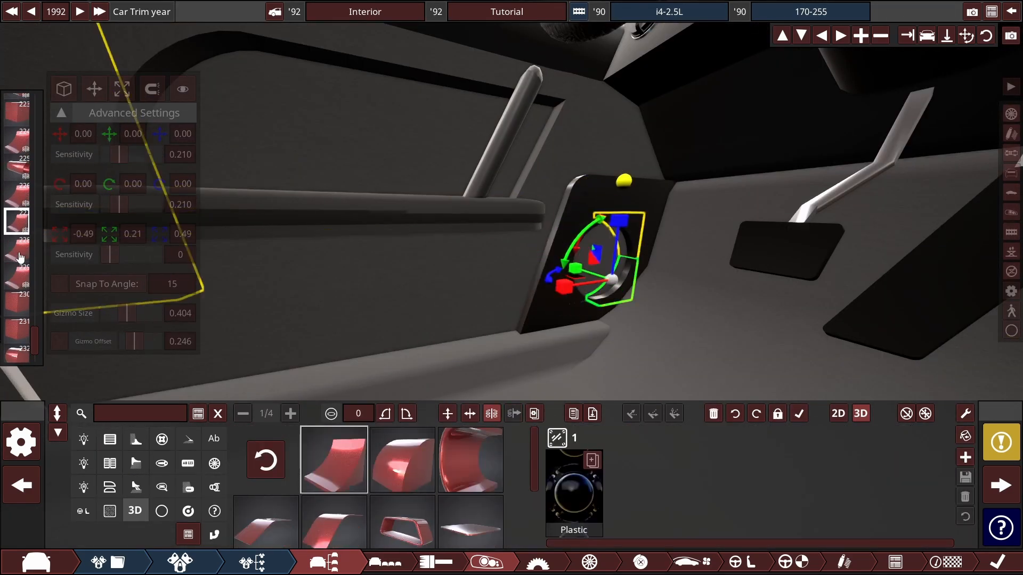
Step: Stretch a box copy lengthwise into a strip along the door's lower edge behind the ring surround
left_click(21, 316)
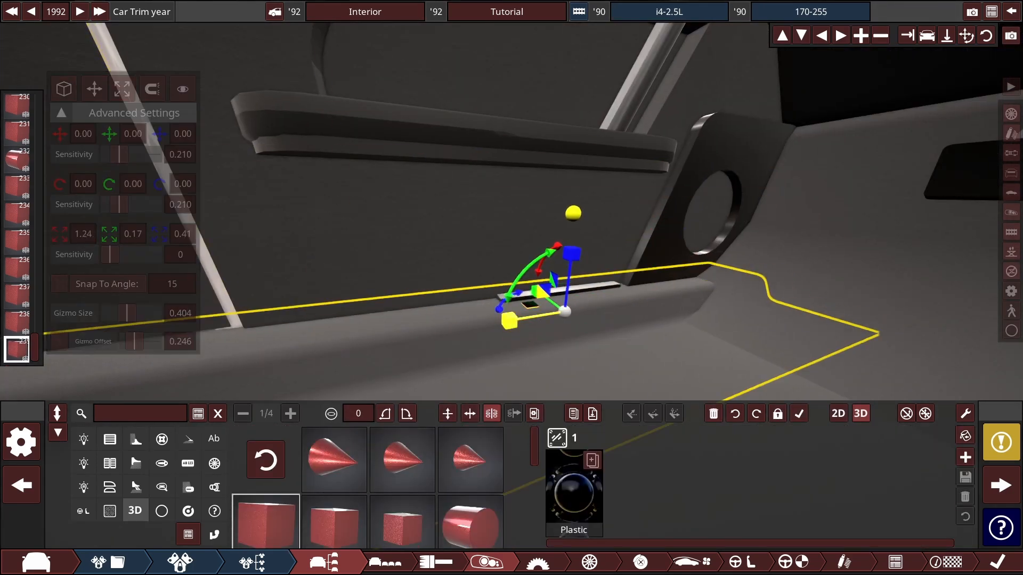
left_click_drag(423, 337, 558, 322)
left_click(579, 292)
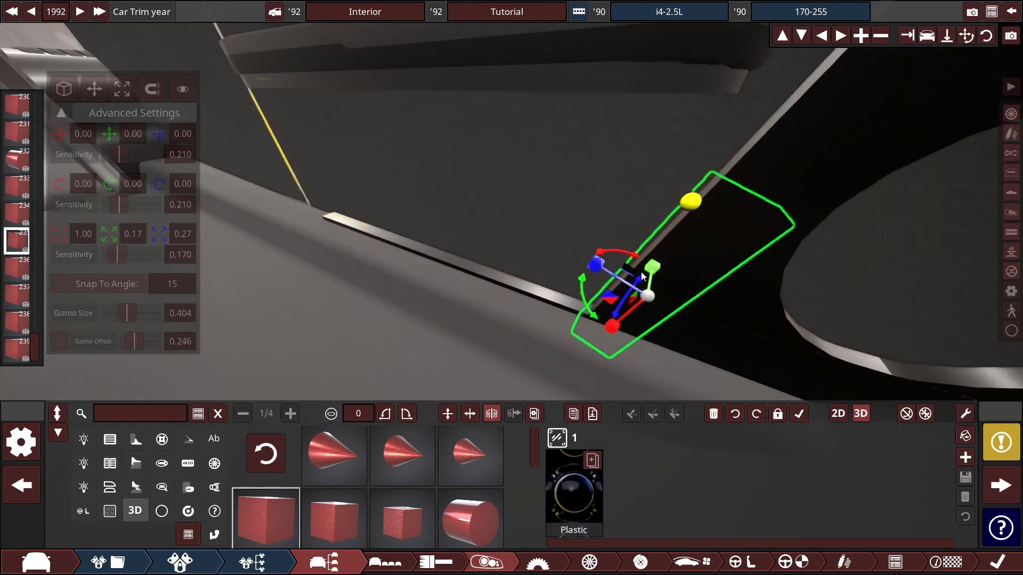
Step: Turn a copy of the slanted box with 15° angle snapping and scale it to 0.42 × 0.05 × 0.27 at the surround's lower rear corner
key("ctrl")
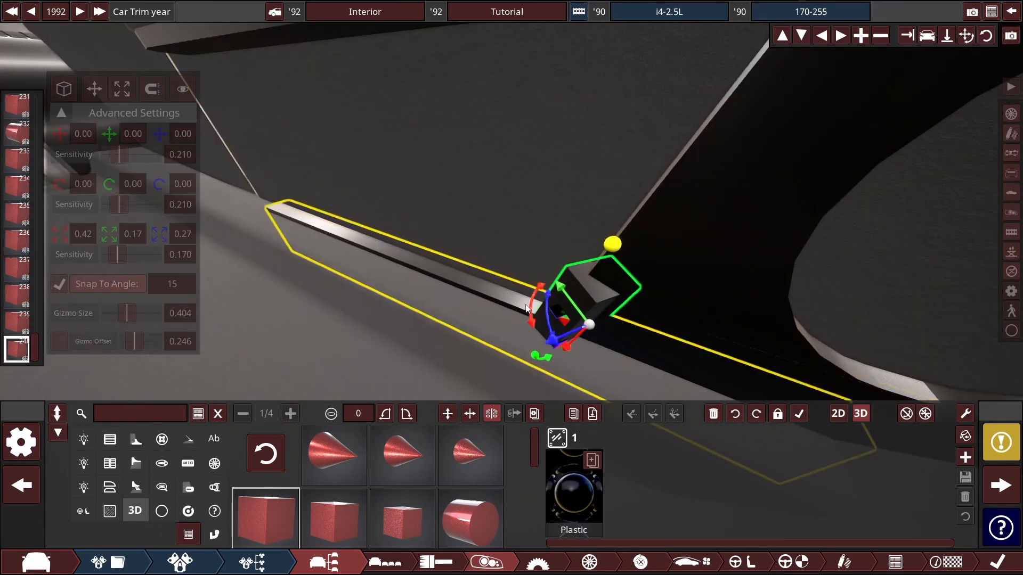
left_click_drag(582, 385, 418, 251)
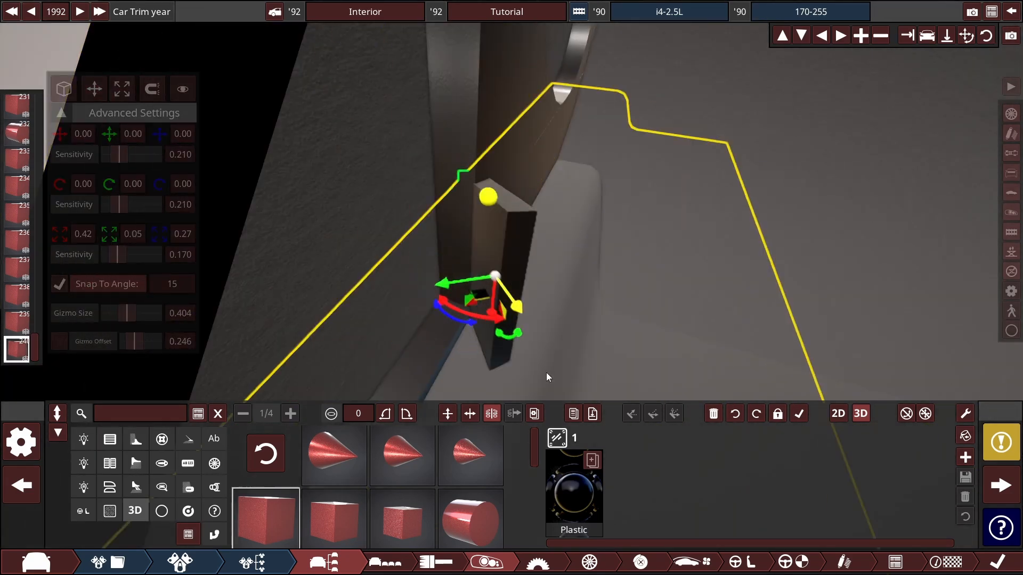
left_click_drag(546, 373, 257, 213)
Step: Change a copy of the small corner box to a wedge and move it beside the surround's lower rear corner
scroll(424, 478, "down", 1)
left_click(402, 509)
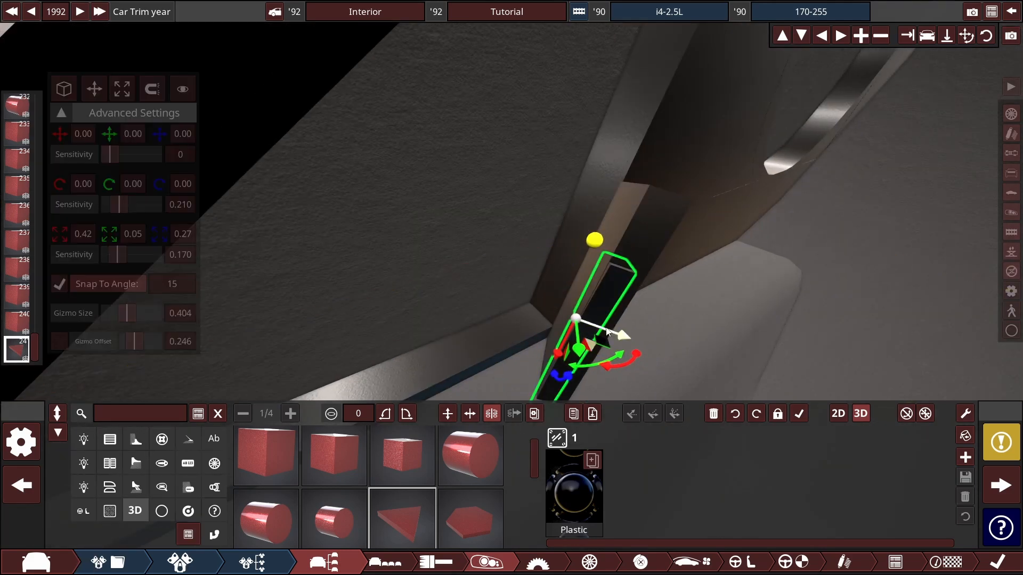
scroll(608, 332, "down", 3)
left_click_drag(538, 261, 575, 256)
Step: Copy the large surround box to the door's lower edge and scale it to 2.23 × 0.08 × 0.41
left_click(875, 178)
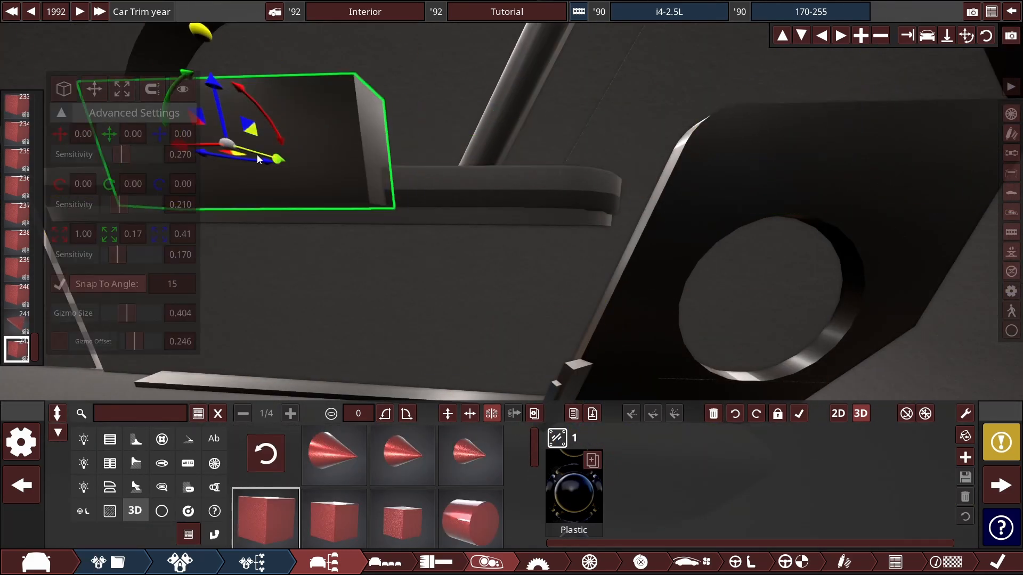
left_click_drag(257, 155, 392, 201)
left_click(293, 223)
left_click(625, 281)
left_click_drag(624, 281, 498, 199)
scroll(498, 199, "down", 5)
left_click(504, 288)
left_click_drag(458, 287, 586, 256)
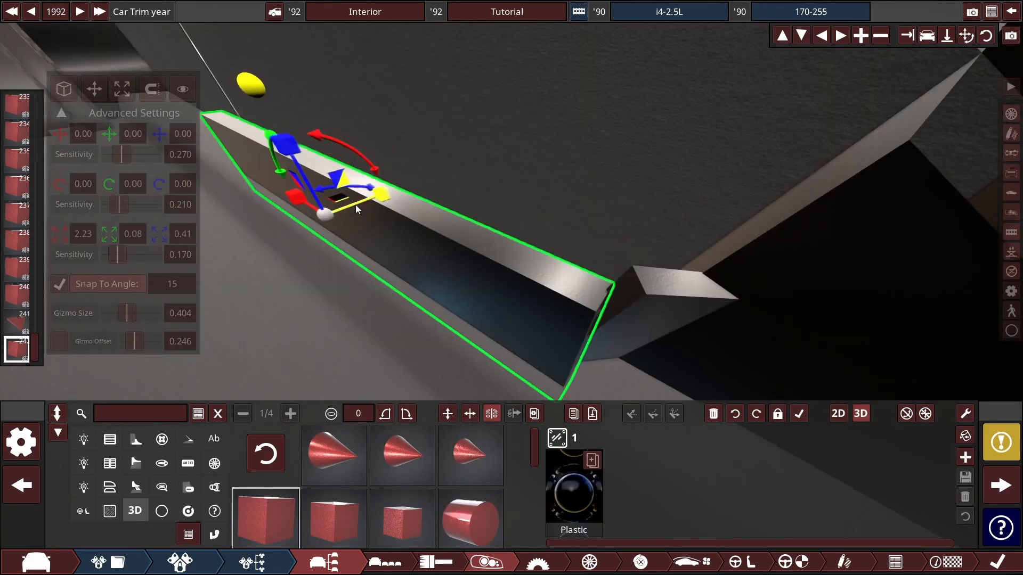
Step: Thin the long lower panel to 2.23 × 0.03 × 0.41 and move it into line behind the corner pieces
left_click_drag(356, 204, 336, 210)
left_click(327, 213)
left_click_drag(239, 168, 318, 210)
left_click_drag(501, 229, 466, 209)
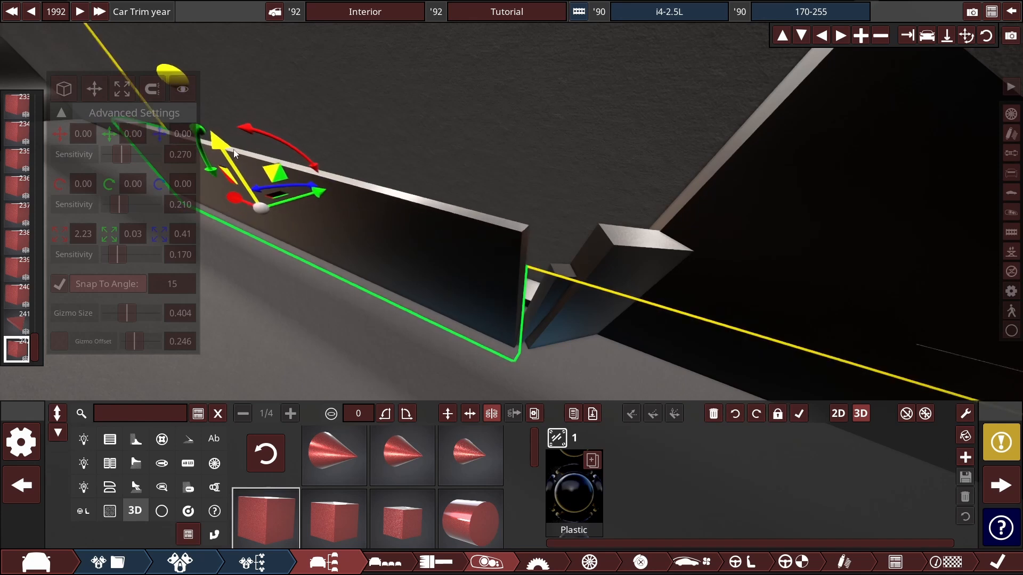
left_click(260, 208)
left_click_drag(320, 193, 331, 189)
Step: Set the movement sensitivity to 0 and enlarge the wedge beside the surround's lower rear corner to 0.67 × 0.21 × 0.27
left_click(261, 208)
left_click_drag(122, 155, 106, 154)
left_click_drag(534, 314, 511, 342)
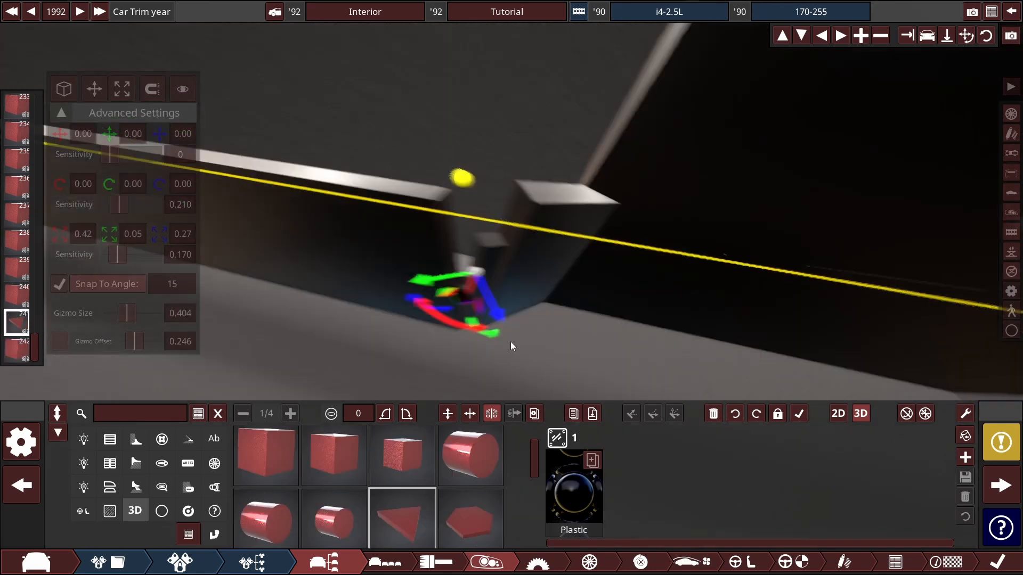
left_click(472, 298)
left_click_drag(407, 280, 328, 287)
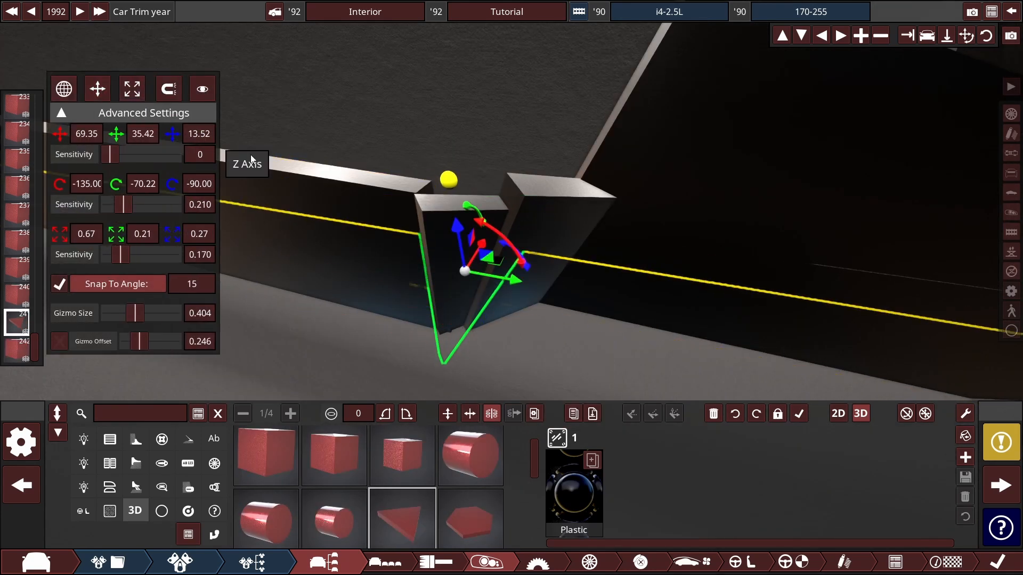
left_click_drag(509, 318, 561, 302)
Step: Thicken the long lower panel to 2.23 × 0.05 × 0.41 and shift it against the corner pieces
left_click(427, 256)
left_click_drag(462, 302, 319, 126)
left_click(357, 270)
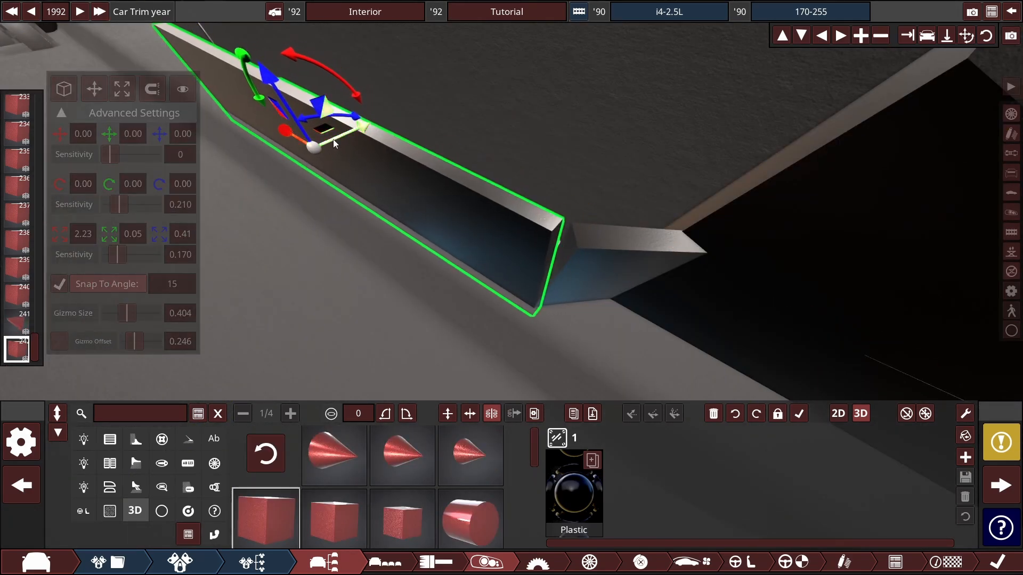
scroll(425, 452, "down", 3)
Step: Change a copy of the long lower panel to a wedge and rotate it with 0.410 sensitivity at the corner joint
left_click_drag(426, 432, 492, 260)
left_click_drag(571, 256, 311, 490)
left_click_drag(118, 204, 128, 205)
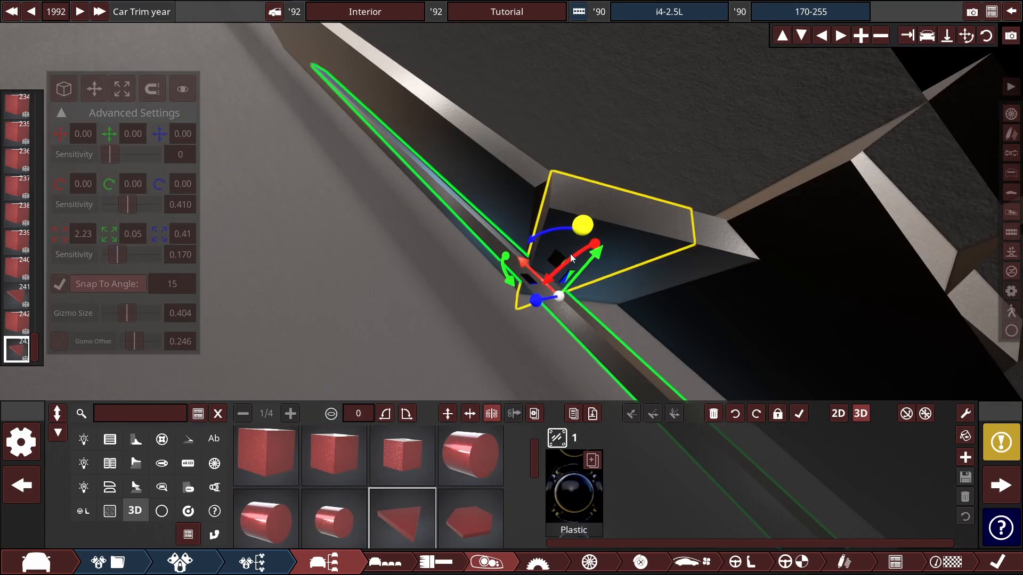
left_click_drag(570, 254, 479, 330)
left_click_drag(480, 330, 538, 251)
left_click_drag(600, 243, 512, 277)
Step: Scale the new wedge to 0.48 × 0.05 × 0.41 and shift it toward the end of the lower panel
left_click(120, 95)
left_click_drag(607, 314, 609, 296)
left_click_drag(609, 295, 532, 267)
left_click_drag(570, 314, 548, 267)
left_click(427, 240)
left_click(427, 240)
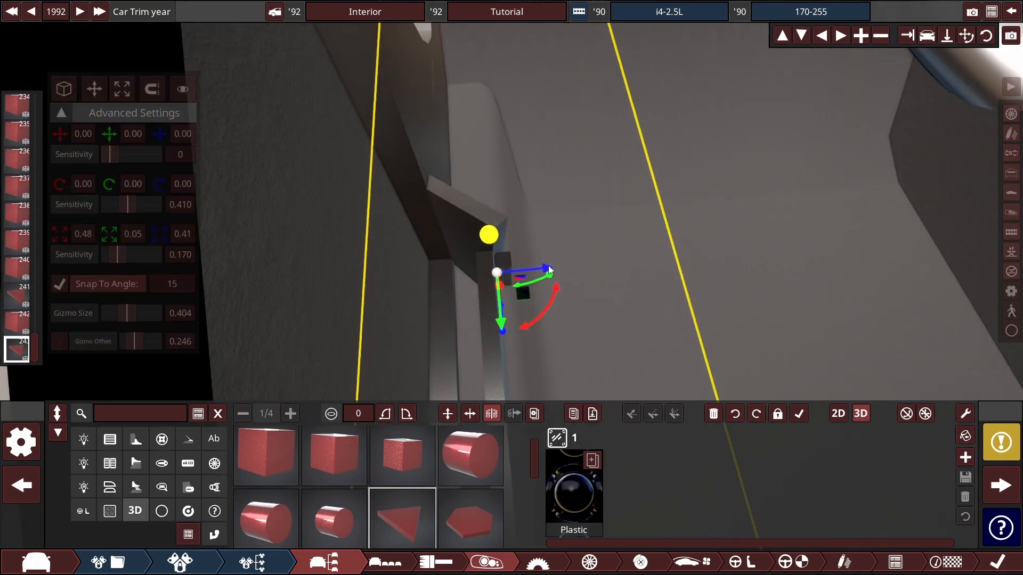
Step: Delete the wedges, the long lower panel and the slanted piece at the surround's lower rear corner
left_click_drag(516, 302, 436, 323)
left_click(474, 325)
left_click_drag(591, 287, 724, 201)
left_click_drag(401, 325, 442, 322)
key("Delete")
Step: Copy the large surround box to the door's lower edge as a 3.61 × 0.17 × 0.41 box running behind the surround
left_click_drag(475, 259, 523, 293)
left_click(481, 226)
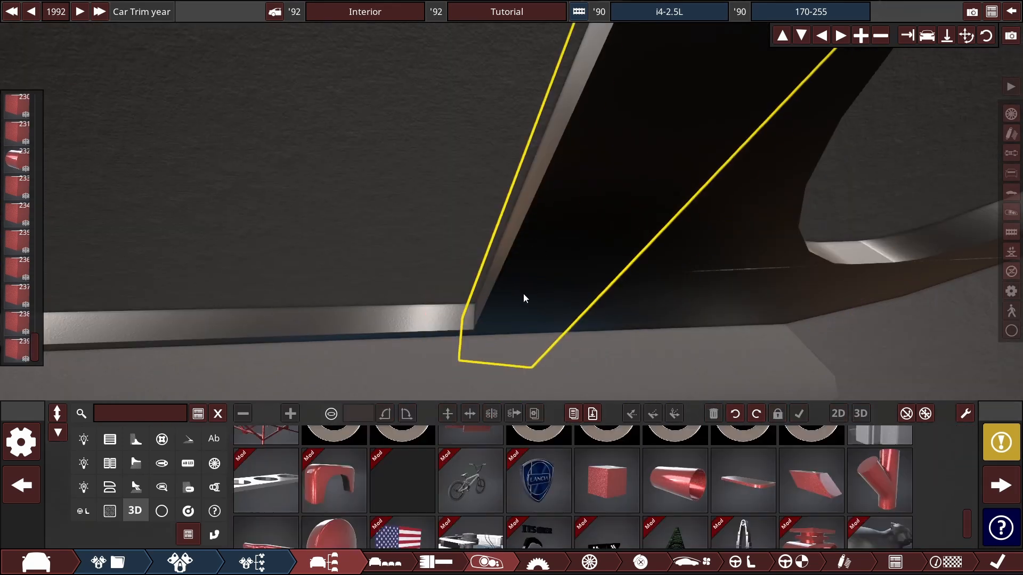
left_click(549, 293)
key("ctrl+v")
left_click_drag(669, 291, 838, 335)
left_click_drag(505, 286, 511, 107)
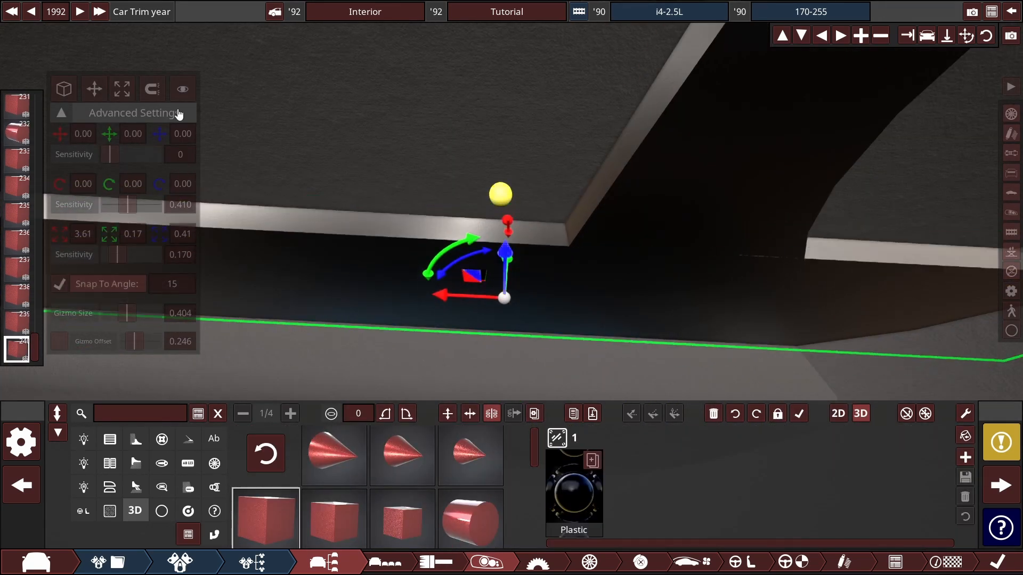
left_click_drag(442, 295, 859, 337)
Step: Copy the lower box, scale it to 0.58 × 0.05 × 0.41 and angle it outward behind the surround's lower corner
left_click_drag(768, 324, 378, 242)
key("ctrl+v")
left_click(378, 242)
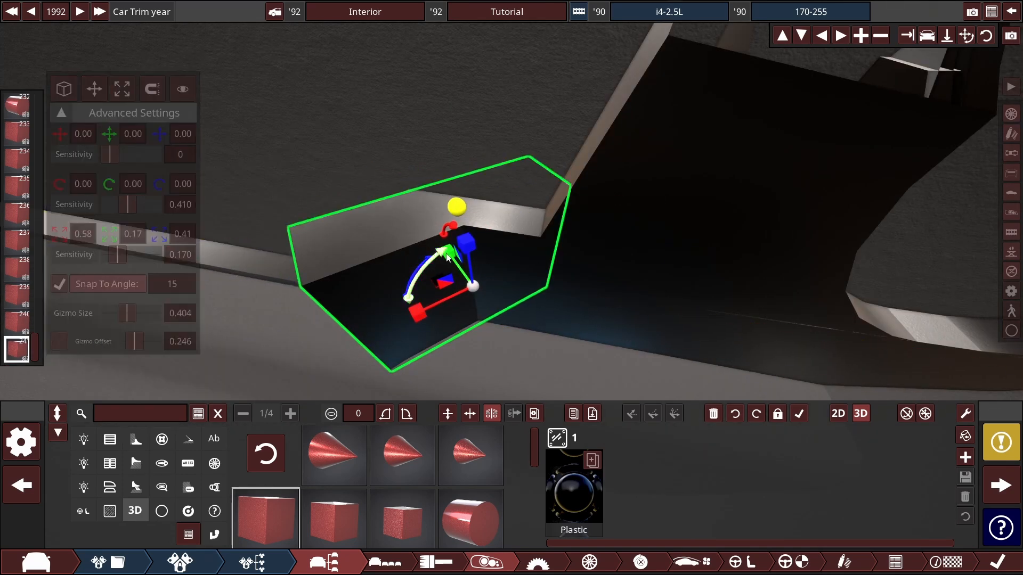
left_click_drag(447, 256, 466, 279)
left_click_drag(613, 306, 299, 213)
left_click_drag(566, 226, 582, 261)
left_click_drag(628, 315, 510, 268)
left_click_drag(110, 155, 113, 154)
Step: Copy the angled piece along the door's lower edge and stretch it into the pocket's long front panel
left_click_drag(487, 256, 40, 243)
left_click_drag(298, 277, 373, 213)
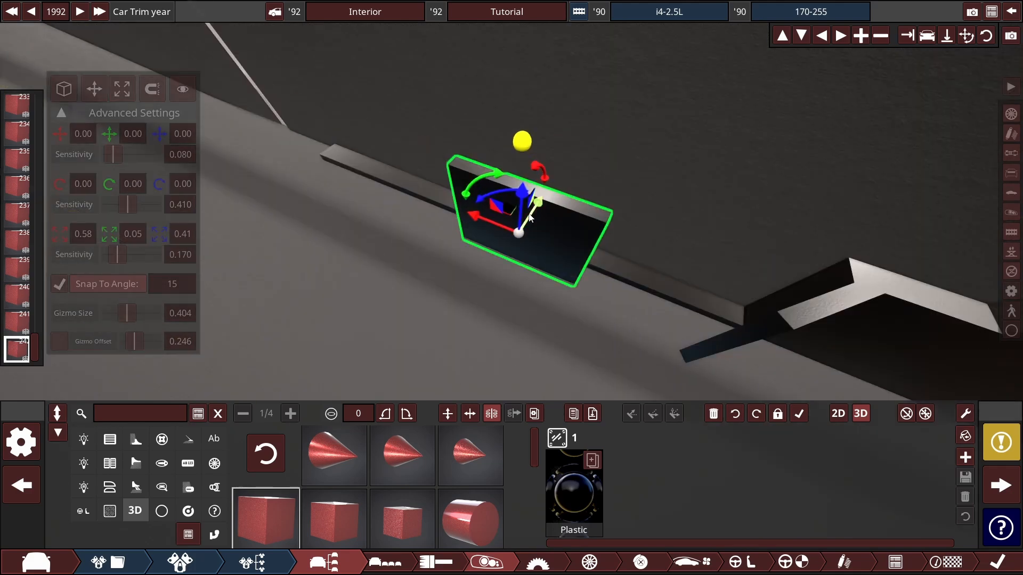
left_click(122, 89)
left_click_drag(454, 232, 299, 203)
left_click_drag(422, 229, 567, 190)
Step: Copy a 0.58 × 0.05 × 0.41 end piece and turn it to match the far end of the pocket's front panel
left_click(592, 218)
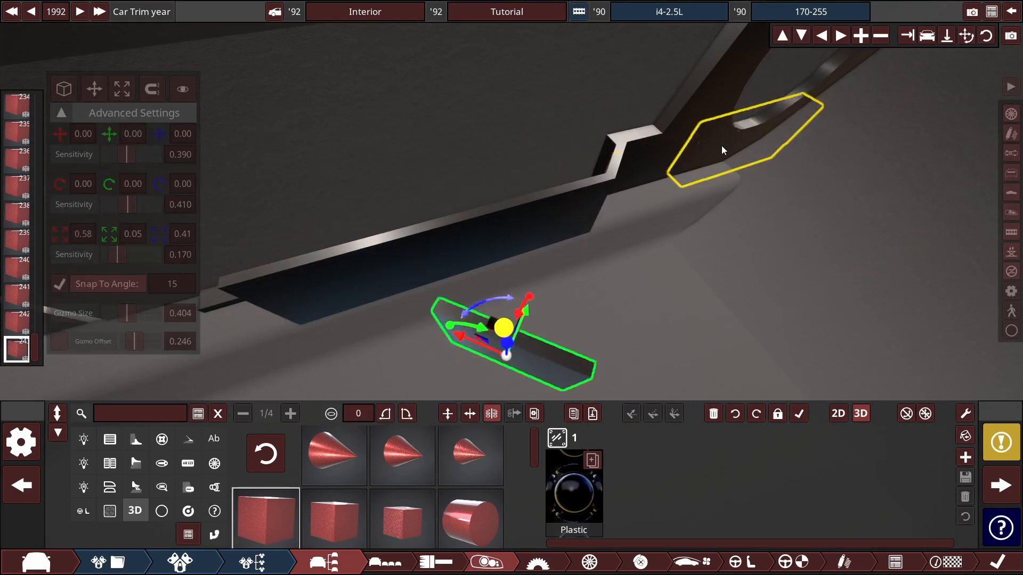
left_click_drag(721, 145, 571, 298)
left_click_drag(627, 335, 575, 299)
left_click(535, 295)
left_click(574, 293)
left_click_drag(568, 240, 182, 122)
Step: Move and scale the copied end piece so it closes the rear end of the door pocket
left_click(95, 88)
left_click_drag(373, 240, 428, 233)
left_click_drag(371, 254, 496, 293)
left_click(122, 88)
left_click_drag(568, 305, 480, 239)
left_click(468, 133)
Step: Rotate a 0.54 × 0.17 × 0.41 box copy and fit it at the end of the door pocket
left_click(95, 88)
key("Left")
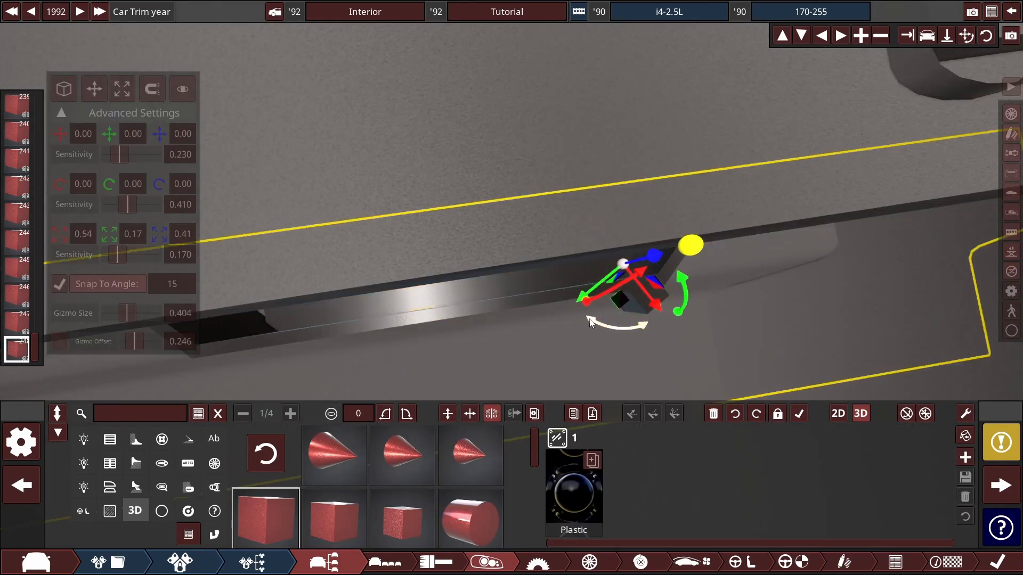
left_click_drag(589, 322, 335, 119)
scroll(319, 203, "up", 3)
left_click_drag(459, 228, 446, 305)
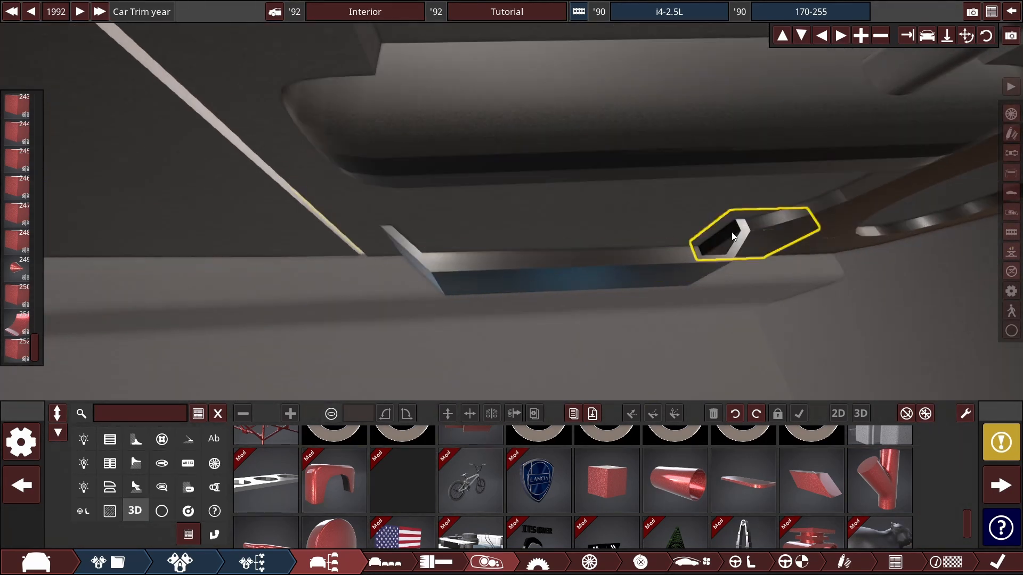
left_click(735, 246)
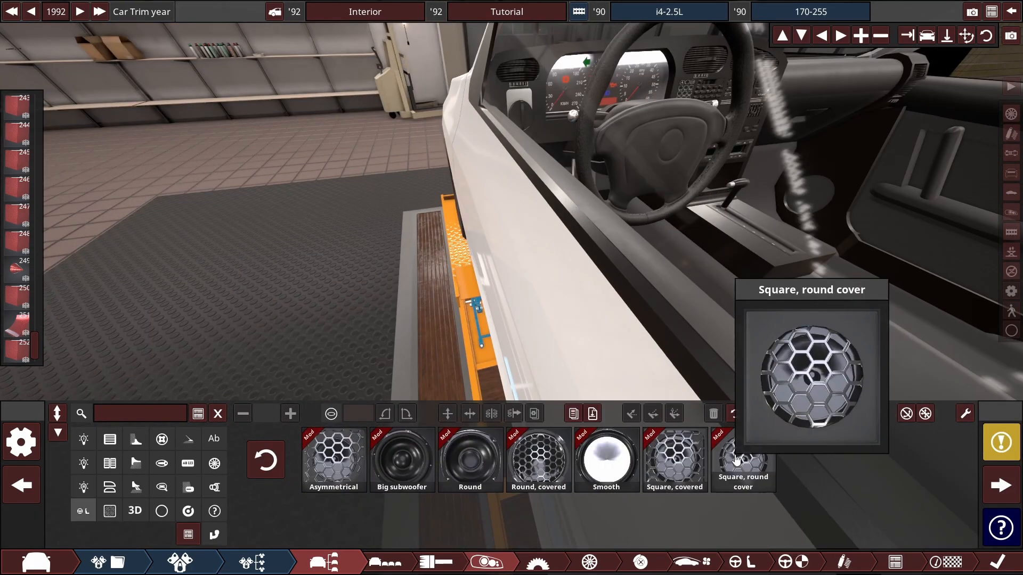
Step: Place a round, covered speaker in 3D on the plastic surround ahead of the door insert and mirror it to the other side
left_click(738, 474)
left_click(861, 414)
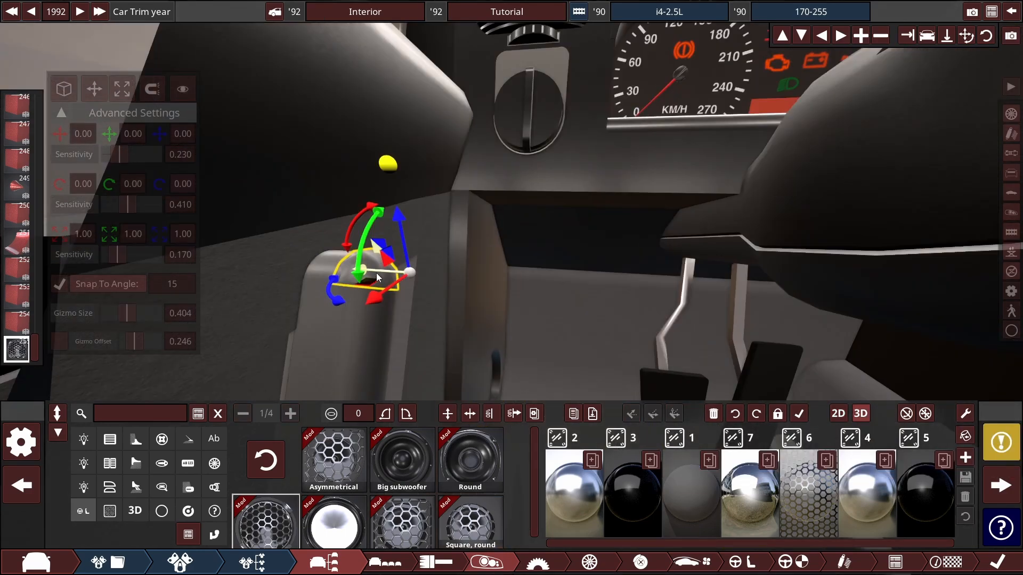
left_click(861, 414)
left_click_drag(618, 263, 520, 368)
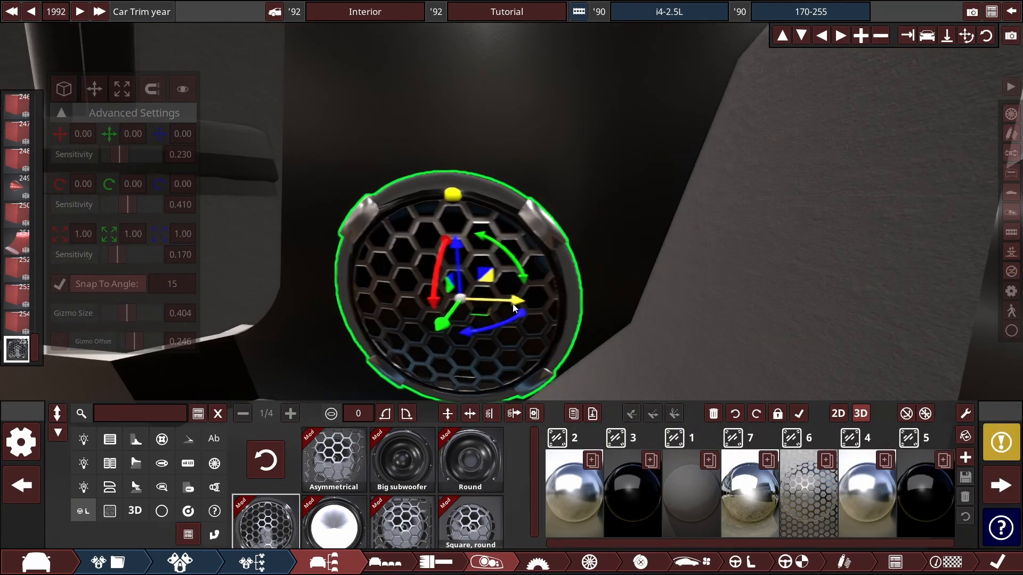
left_click_drag(513, 308, 504, 306)
left_click(491, 413)
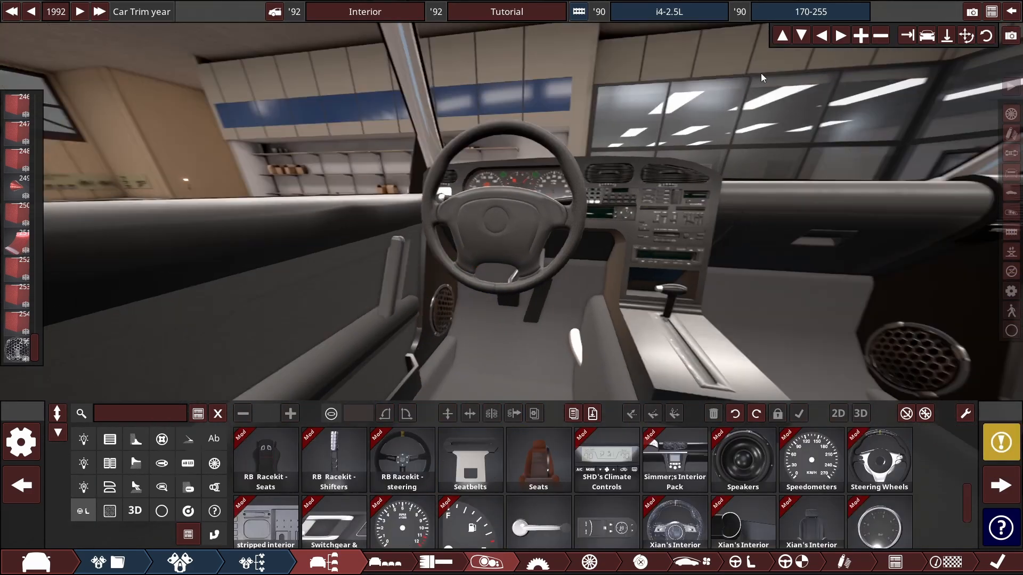
Step: Assign the Window Trim material to the speaker's material slot 1
left_click(433, 302)
left_click_drag(426, 341, 554, 352)
left_click(552, 347)
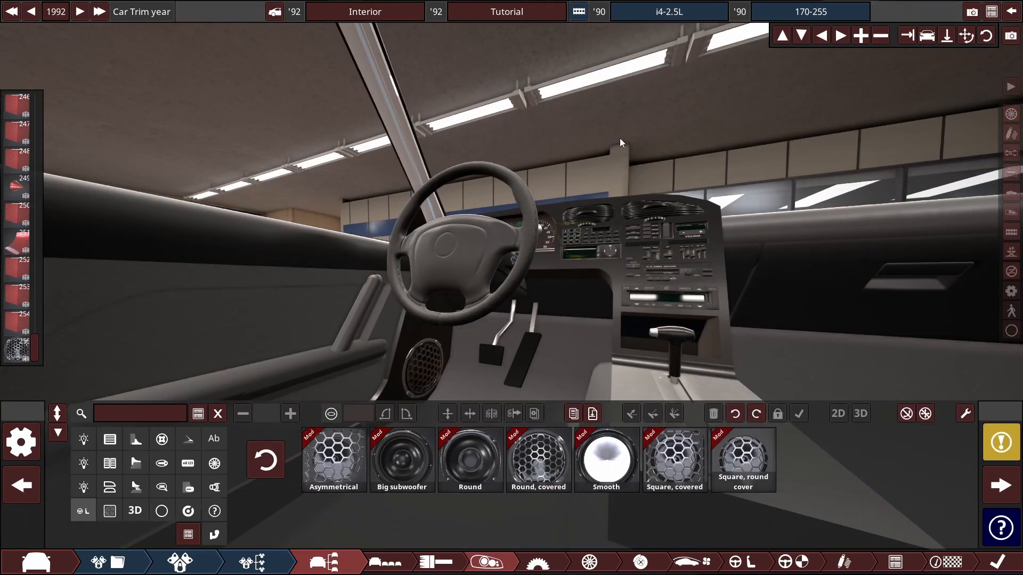
left_click_drag(620, 143, 543, 306)
left_click(543, 307)
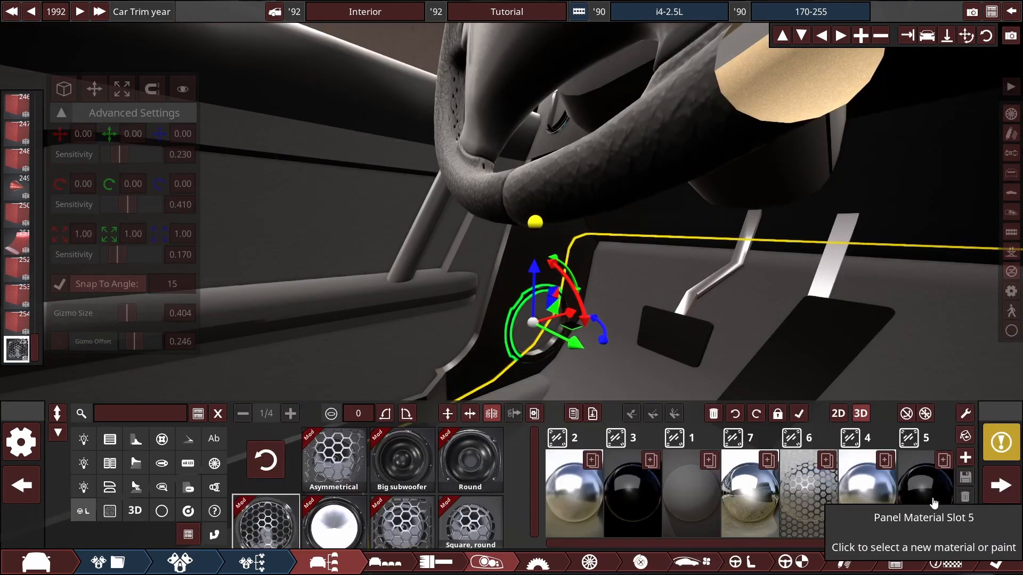
left_click_drag(677, 306, 616, 299)
scroll(616, 298, "up", 5)
left_click(693, 503)
left_click(710, 406)
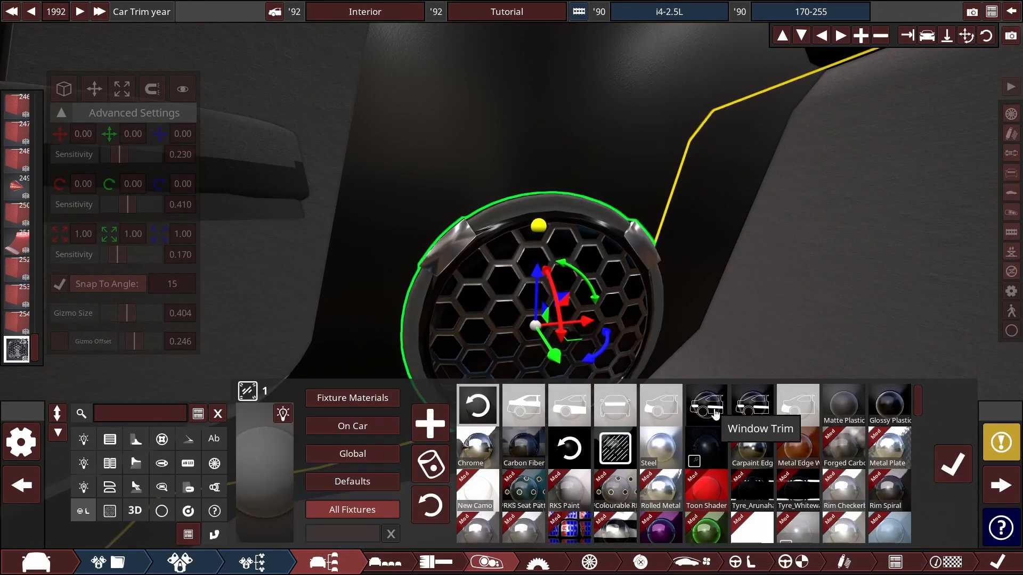
left_click(953, 464)
Step: Examine the door trim, pockets and speakers on both sides of the cabin
left_click(469, 155)
scroll(468, 155, "down", 10)
left_click_drag(469, 155, 696, 246)
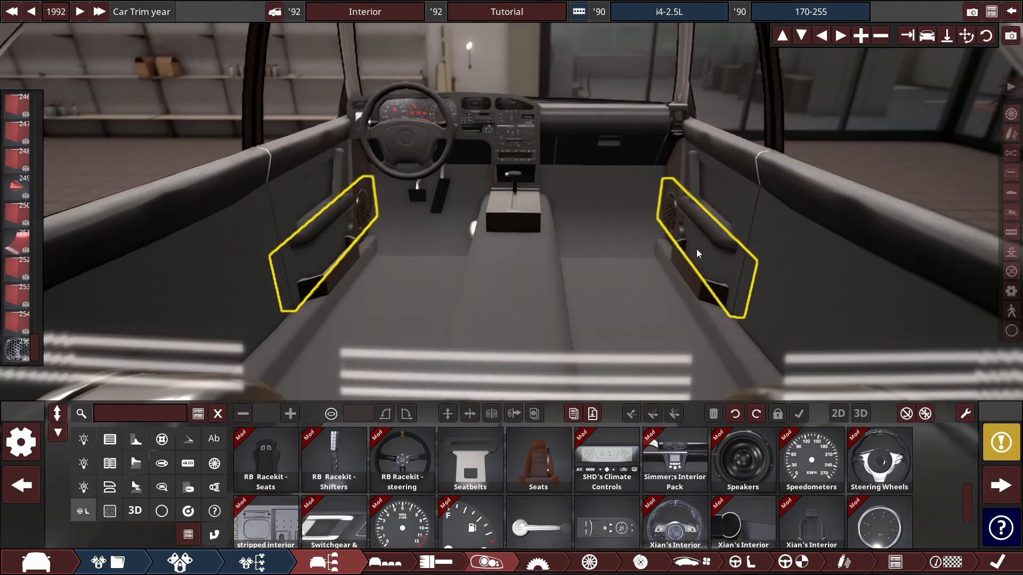
scroll(532, 177, "down", 5)
left_click_drag(532, 178, 522, 299)
scroll(556, 216, "up", 10)
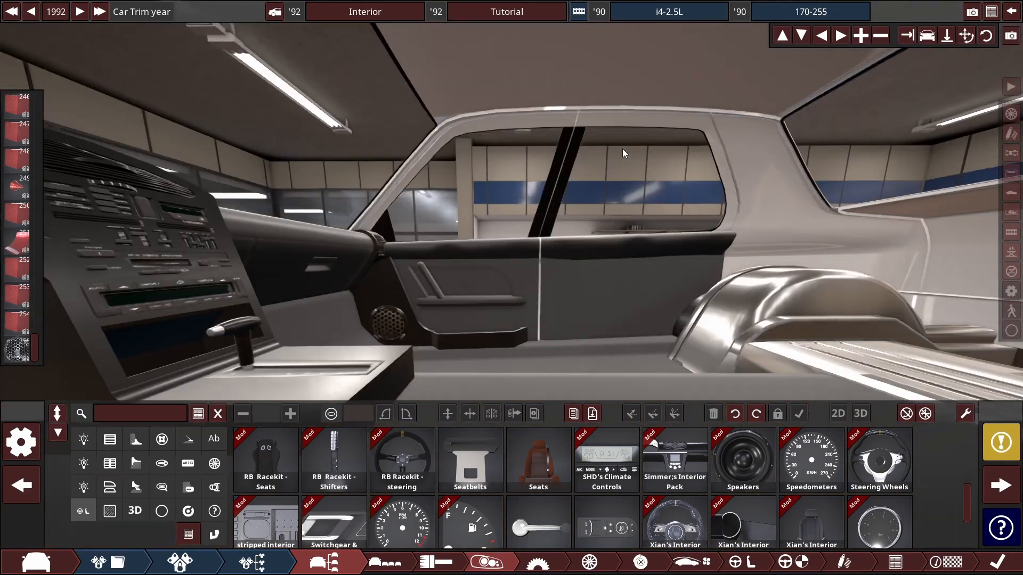
scroll(479, 264, "up", 8)
left_click_drag(313, 184, 341, 256)
left_click_drag(492, 301, 437, 326)
scroll(437, 326, "down", 3)
Step: Copy the pocket's small connecting box to the lower trim on each side of the white door seam
left_click(548, 203)
left_click(495, 330)
left_click_drag(547, 203, 510, 335)
scroll(439, 350, "down", 5)
mouse_move(439, 350)
left_mouse_down()
mouse_move(710, 327)
mouse_move(459, 346)
left_mouse_up()
scroll(459, 347, "up", 5)
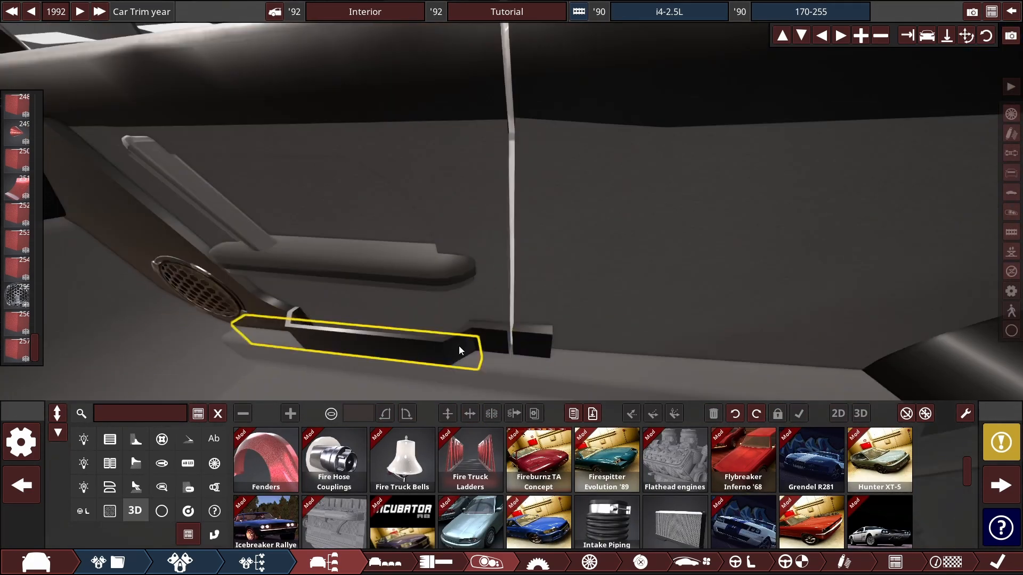
Step: Copy the 0.58 × 0.05 × 0.41 angled end piece to the box behind the door seam
left_click(458, 346)
left_click_drag(386, 296, 664, 248)
left_click_drag(507, 297, 520, 363)
scroll(479, 283, "up", 4)
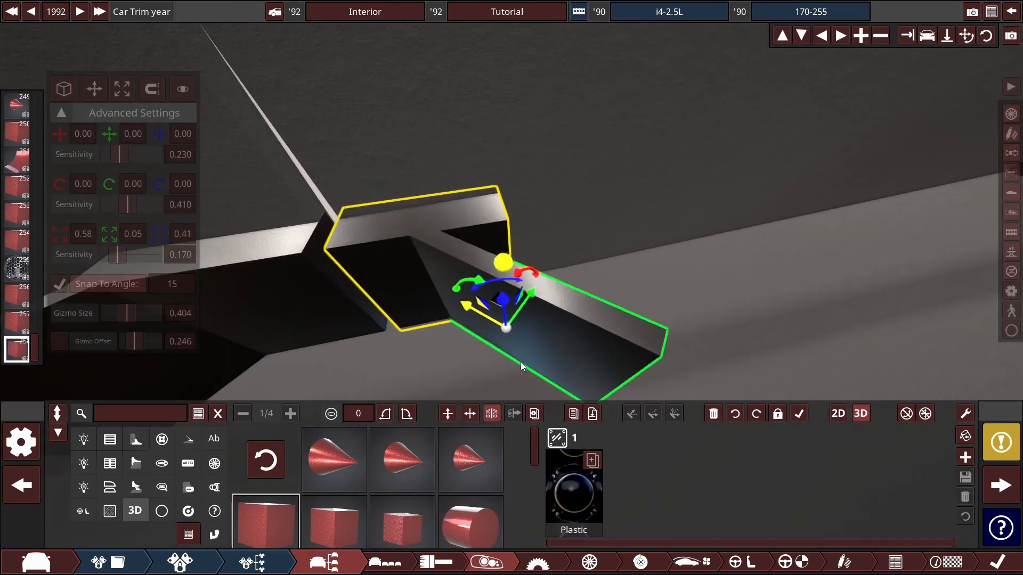
Step: Add a 1.72 × 0.05 × 0.41 front panel for the rear pocket behind the angled piece
scroll(589, 272, "down", 5)
left_click(618, 178)
left_click(533, 309)
left_click_drag(480, 312, 543, 307)
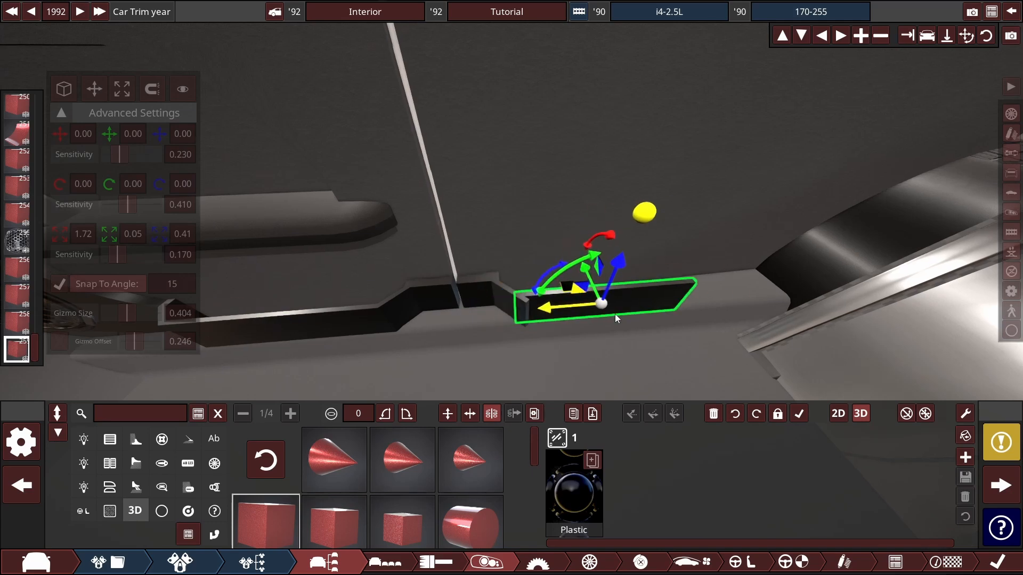
scroll(614, 314, "up", 5)
Step: Copy the 0.58 × 0.05 × 0.41 end piece to the rear pocket's far end and align it with movement sensitivity 0
left_click(424, 296)
scroll(469, 302, "down", 3)
left_click_drag(464, 312, 561, 218)
left_click(561, 218)
left_click(407, 262)
left_click_drag(407, 262, 896, 389)
left_click(577, 224)
left_click_drag(652, 317, 443, 239)
left_click_drag(137, 154, 110, 155)
scroll(357, 220, "up", 4)
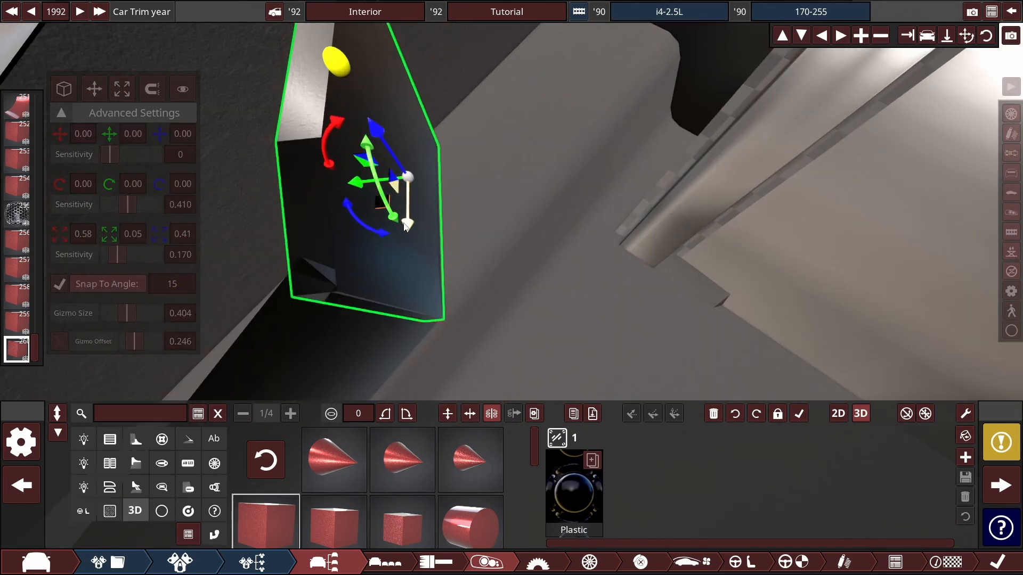
left_click_drag(394, 210, 492, 285)
Step: Fit the 0.43 × 0.17 × 0.41 box behind the door seam against the rear pocket's angled piece
left_click(492, 285)
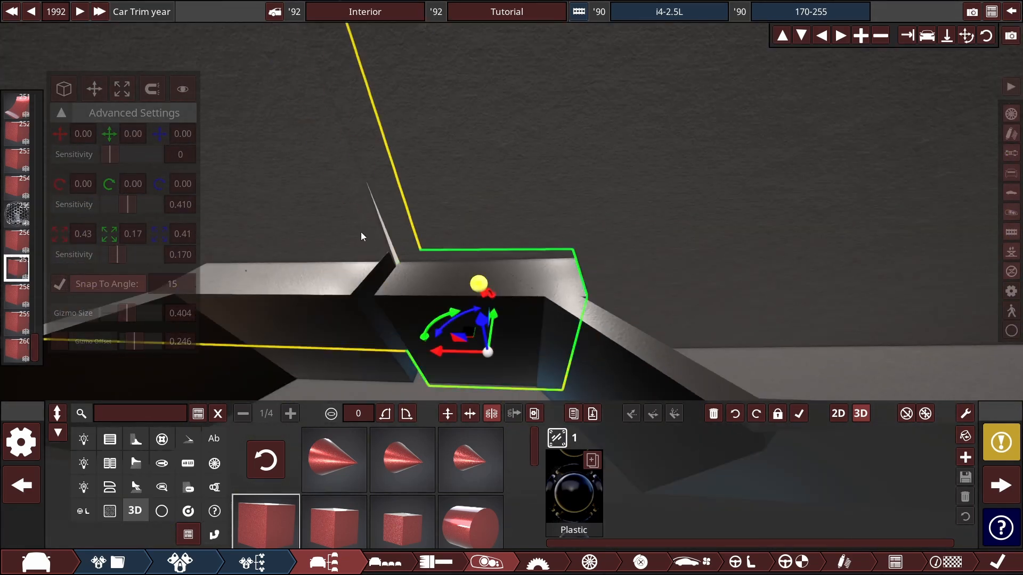
left_click(471, 292)
mouse_move(360, 232)
left_mouse_down()
mouse_move(471, 291)
mouse_move(431, 299)
left_mouse_up()
mouse_move(432, 300)
left_mouse_down()
mouse_move(555, 336)
mouse_move(758, 354)
left_mouse_up()
left_click(555, 337)
mouse_move(758, 354)
left_mouse_down()
mouse_move(761, 227)
mouse_move(705, 298)
mouse_move(691, 138)
mouse_move(642, 152)
mouse_move(523, 141)
mouse_move(557, 221)
left_mouse_up()
left_click(691, 138)
left_click(544, 208)
left_click(548, 98)
Step: Move the 0.35 × 0.21 × 0.35 curved cloth piece into the door insert's upper rear corner
scroll(548, 98, "down", 10)
left_click_drag(548, 98, 620, 28)
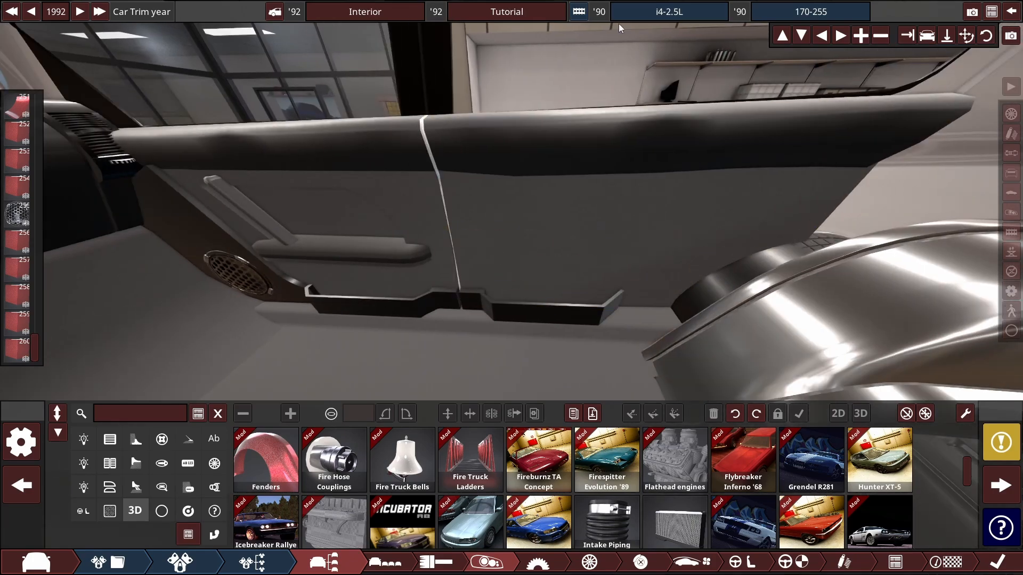
scroll(214, 232, "down", 10)
mouse_move(214, 231)
left_mouse_down()
mouse_move(599, 114)
mouse_move(423, 104)
mouse_move(557, 84)
mouse_move(286, 123)
mouse_move(320, 165)
left_mouse_up()
scroll(287, 123, "up", 10)
left_click(287, 123)
left_click_drag(502, 289, 689, 225)
scroll(484, 245, "up", 2)
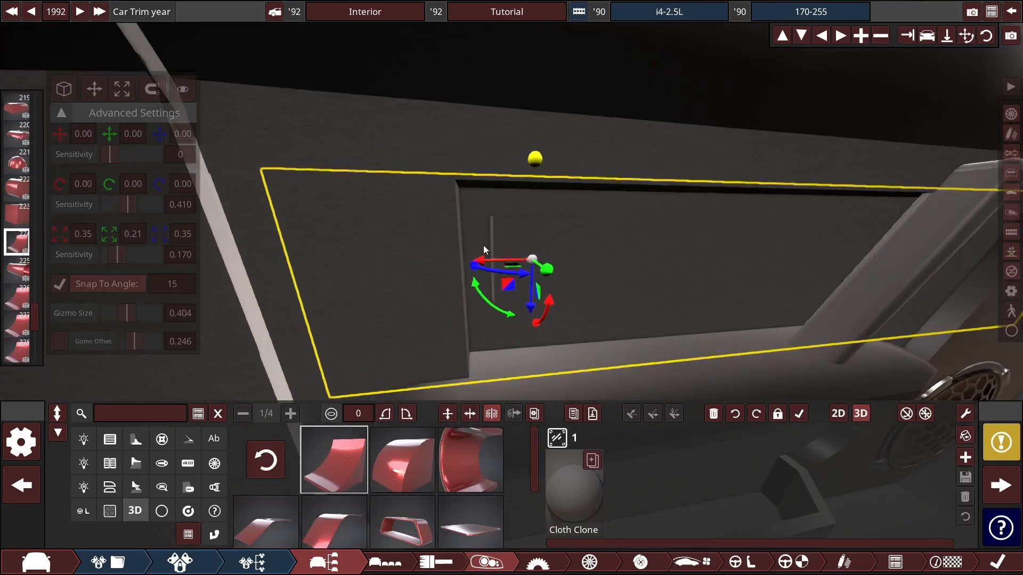
left_click_drag(472, 260, 455, 82)
scroll(497, 290, "up", 5)
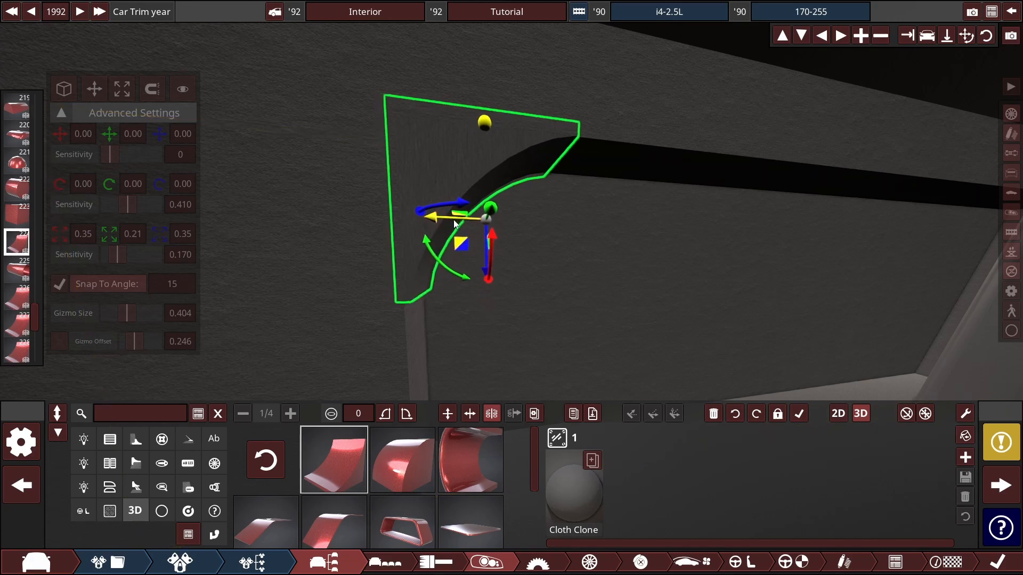
Step: Copy the curved cloth piece to the insert's upper front corner, flip it to -0.35 × 0.21 × 0.35 and tilt it with angle snapping off
scroll(450, 239, "down", 10)
left_click_drag(450, 238, 661, 127)
scroll(661, 160, "up", 10)
left_click(650, 256)
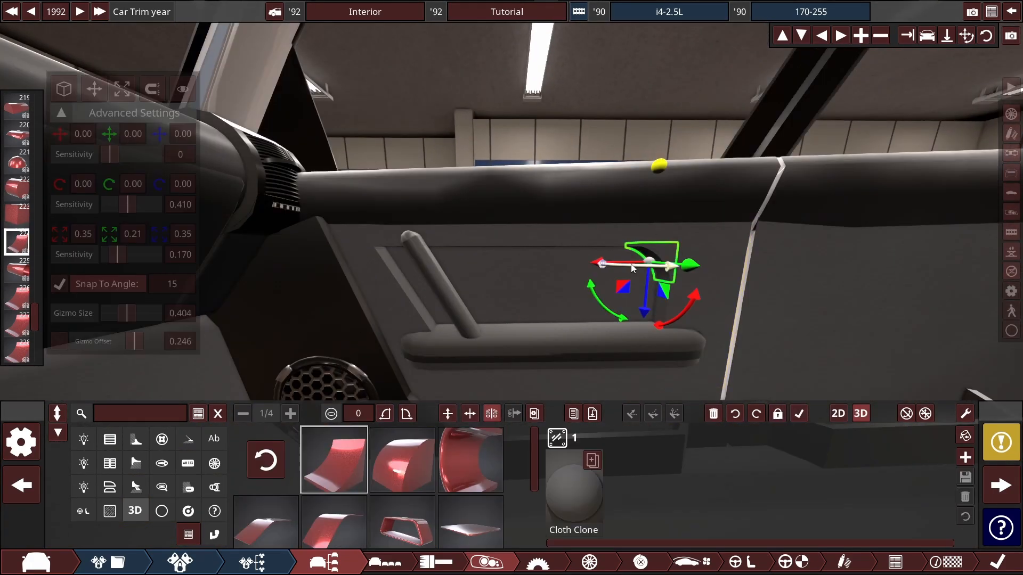
left_click_drag(639, 256, 476, 287)
left_click_drag(535, 275, 495, 331)
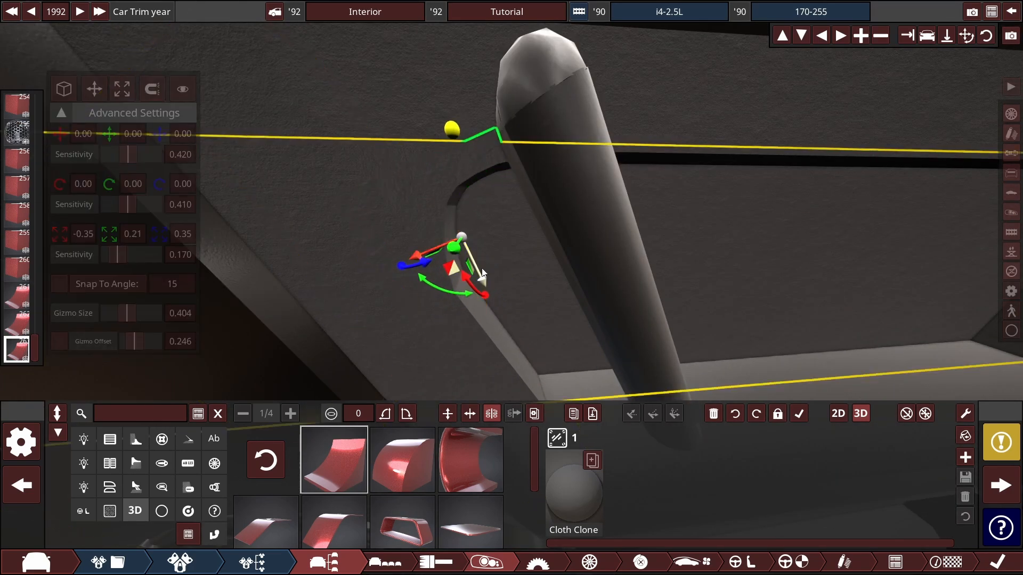
Step: Try to shrink the tilted corner copy to -0.20 × 0.21 × 0.20 behind the pull bar
left_click(122, 89)
left_click_drag(453, 278, 488, 255)
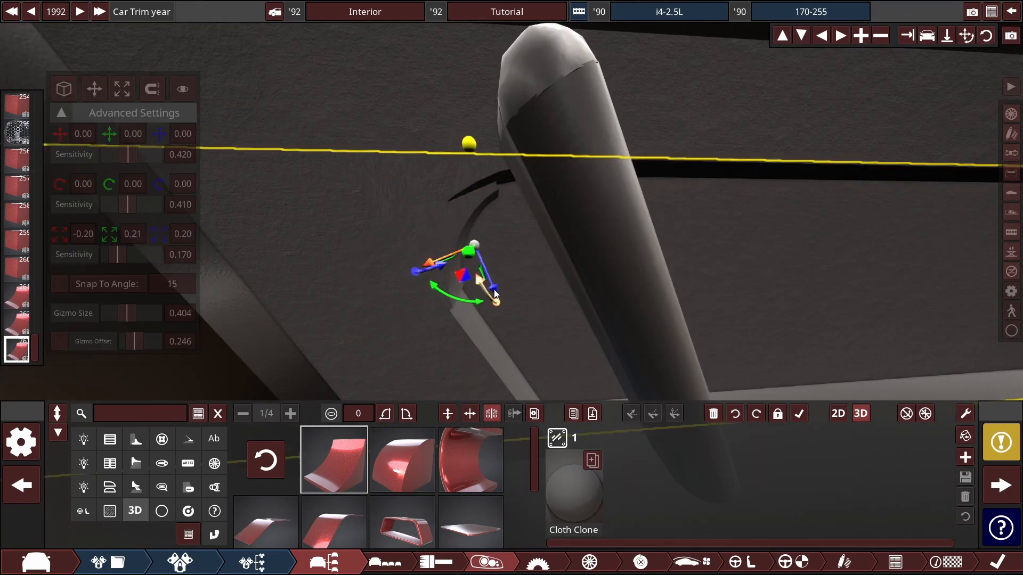
left_click(440, 293)
mouse_move(440, 293)
left_mouse_down()
mouse_move(433, 302)
mouse_move(442, 293)
left_mouse_up()
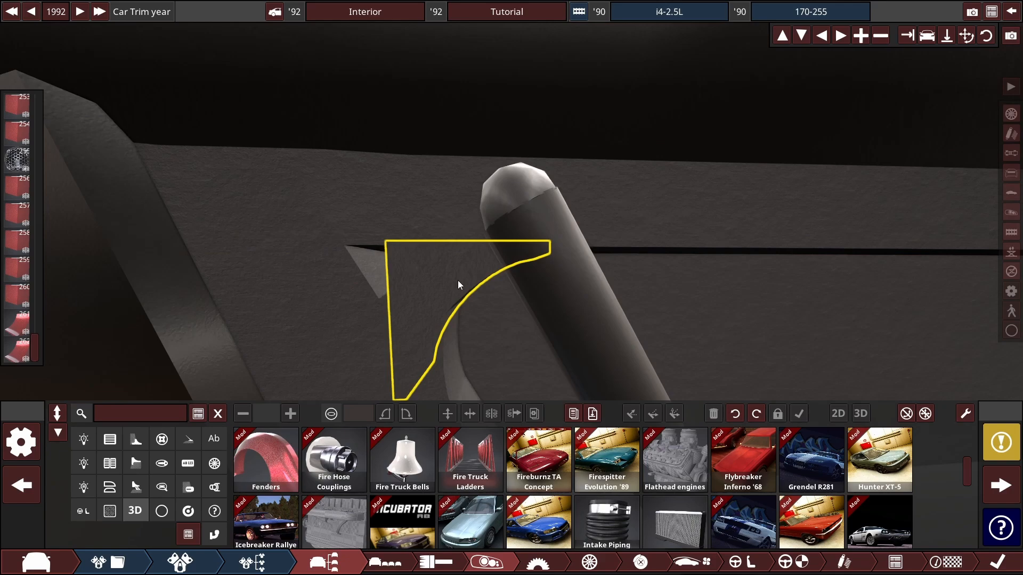
Step: Shrink the tilted front-corner cloth copy to -0.27 × 0.21 × 0.27 and fit it behind the pull bar
left_click(458, 280, "ctrl")
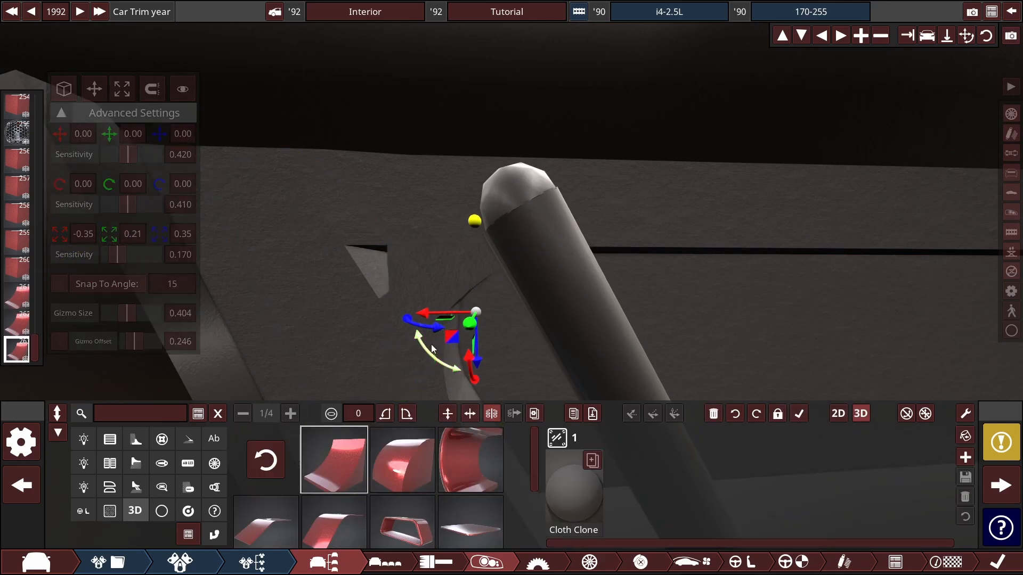
left_click_drag(490, 320, 437, 250)
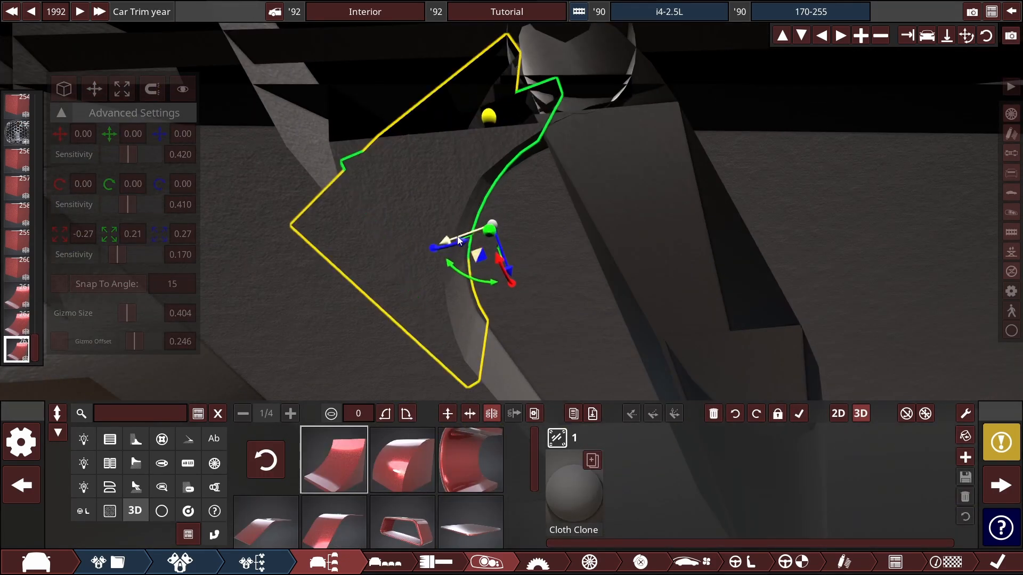
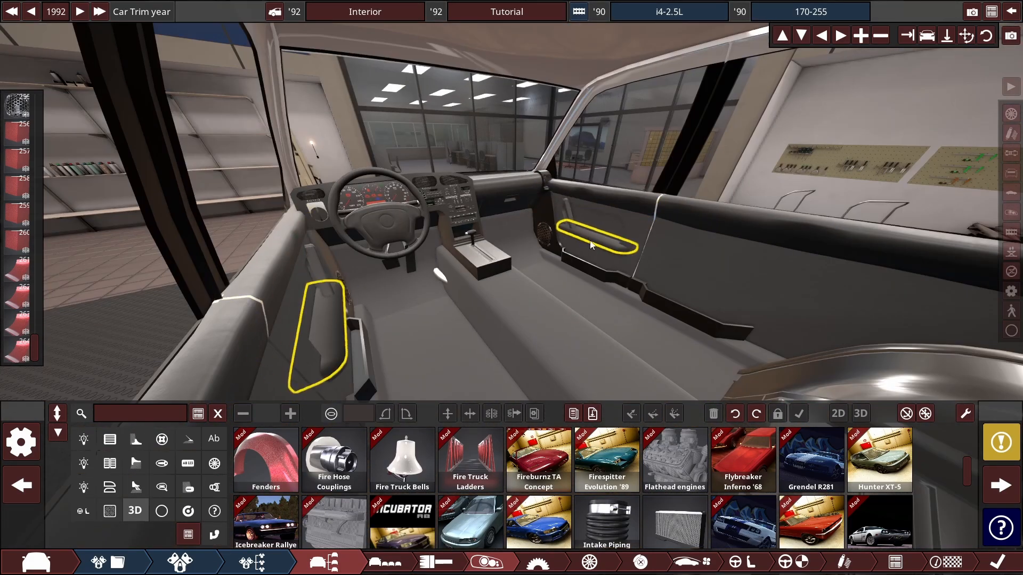
Step: Examine the door trim, speakers, lower pockets and door-top trim on both sides of the cabin
scroll(558, 205, "up", 3)
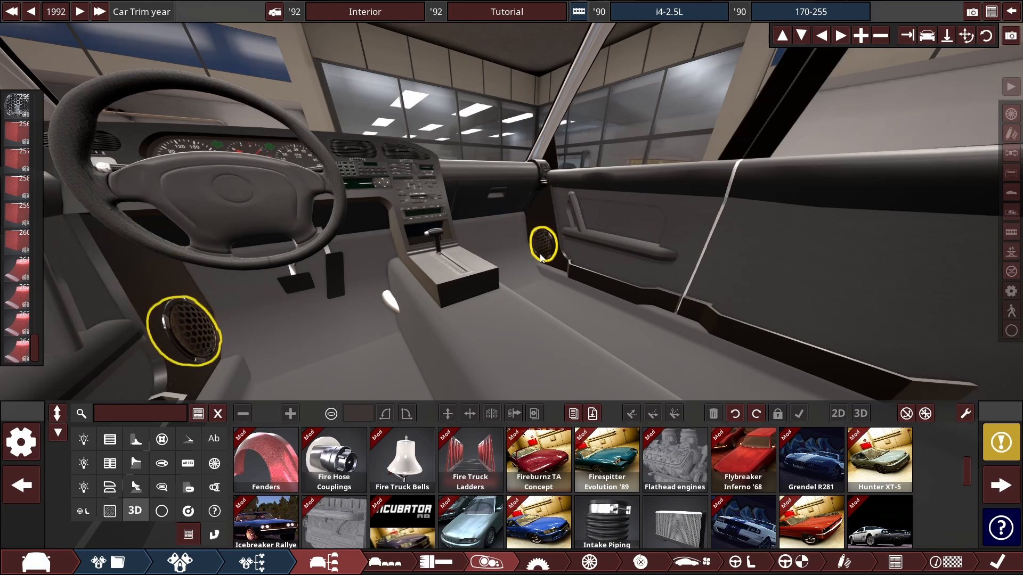
left_click_drag(552, 266, 561, 265)
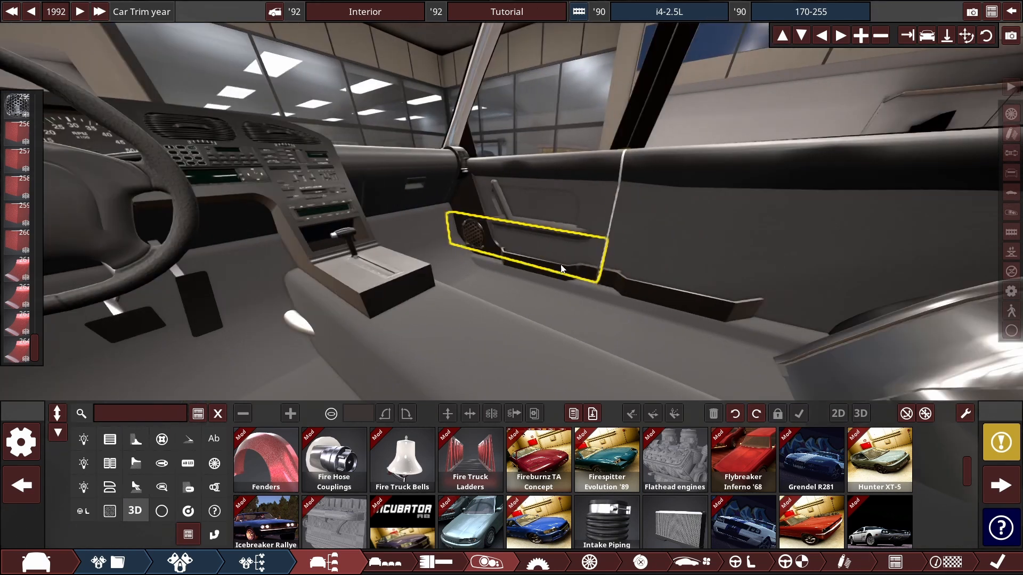
left_click_drag(672, 308, 580, 280)
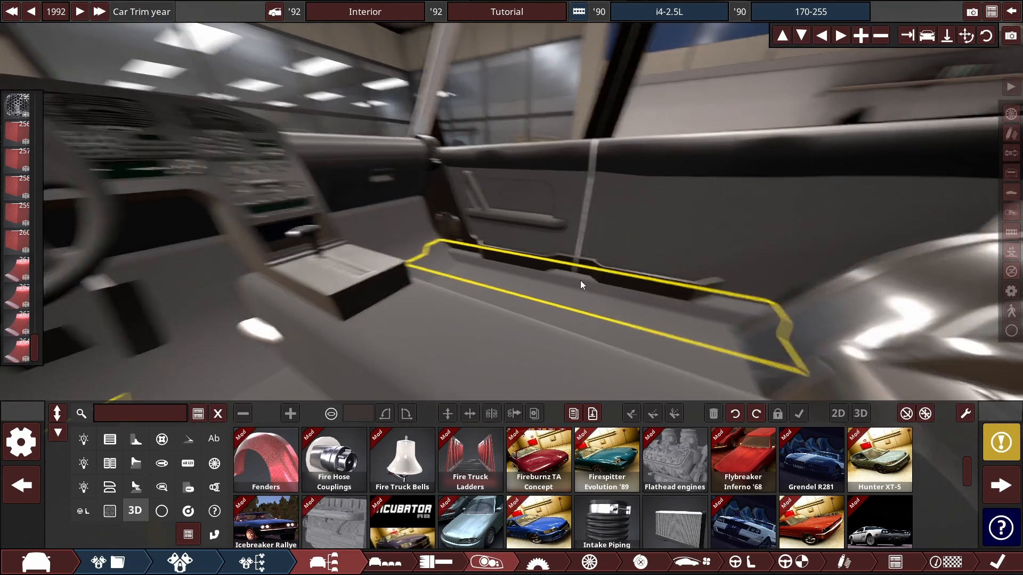
left_click_drag(571, 82, 403, 207)
scroll(403, 206, "down", 5)
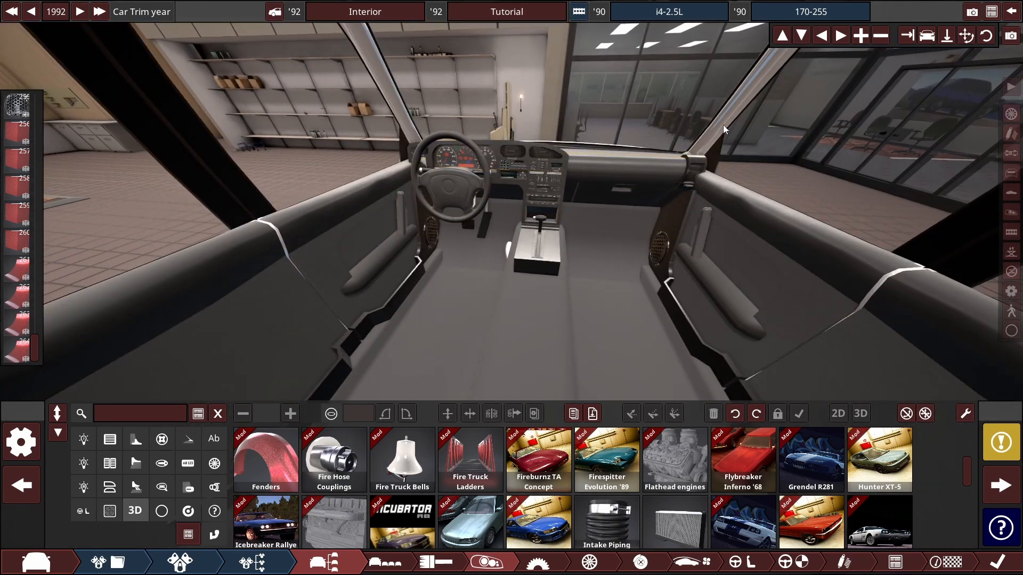
left_click_drag(735, 129, 631, 228)
scroll(604, 127, "up", 5)
left_click(670, 209)
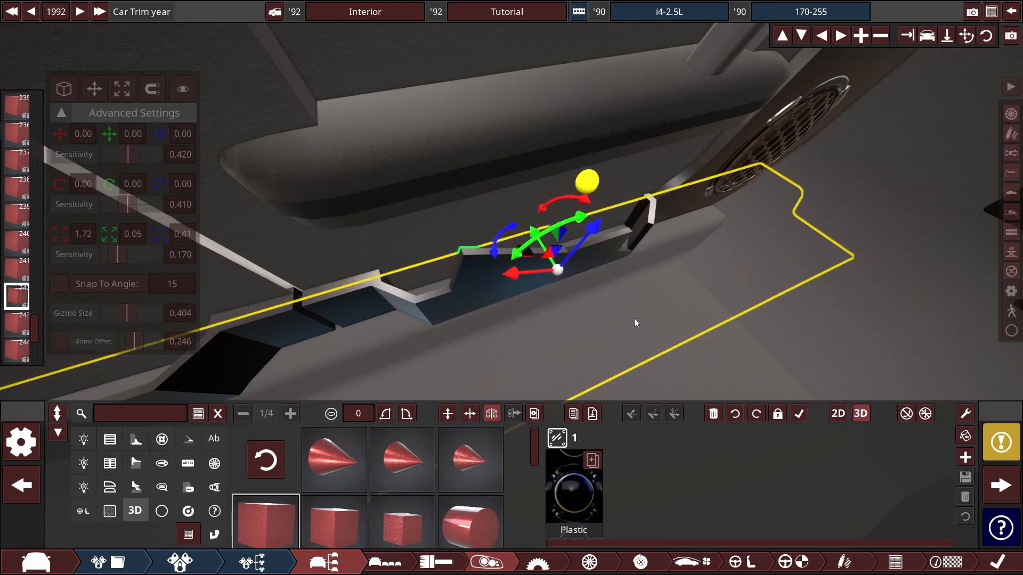
left_click_drag(632, 324, 578, 206)
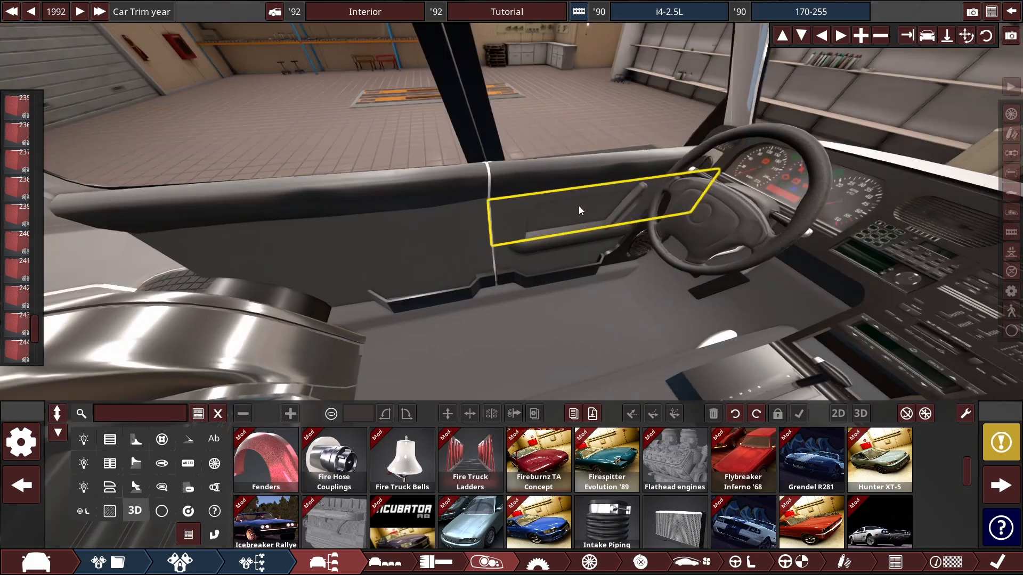
left_click_drag(583, 101, 704, 139)
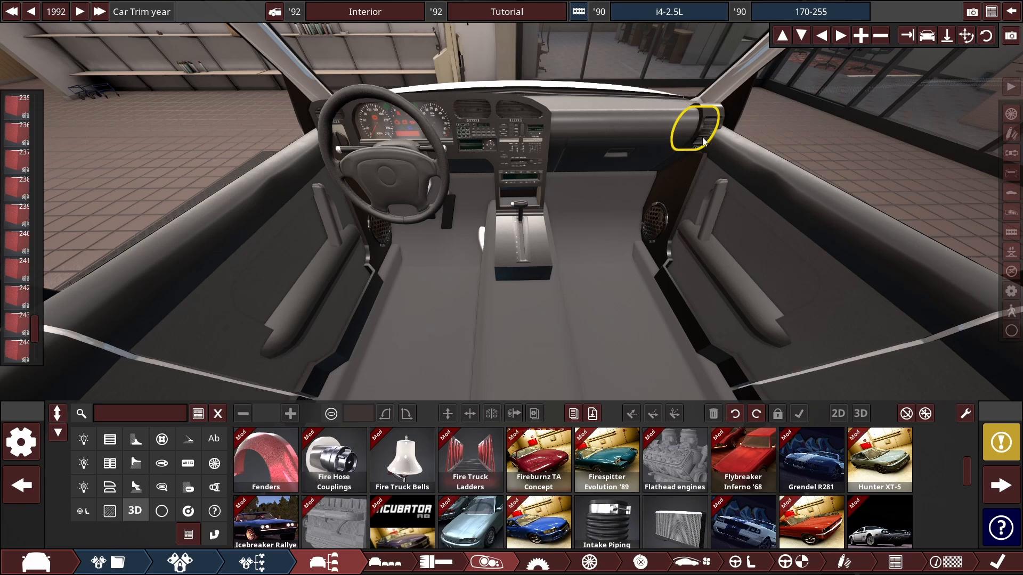
left_click(703, 142)
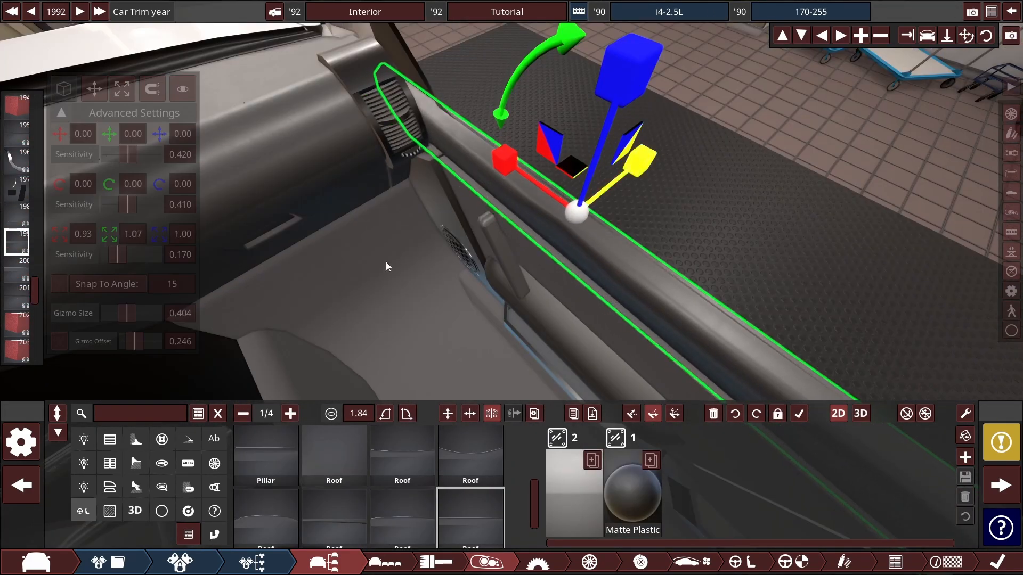
left_click_drag(388, 266, 616, 181)
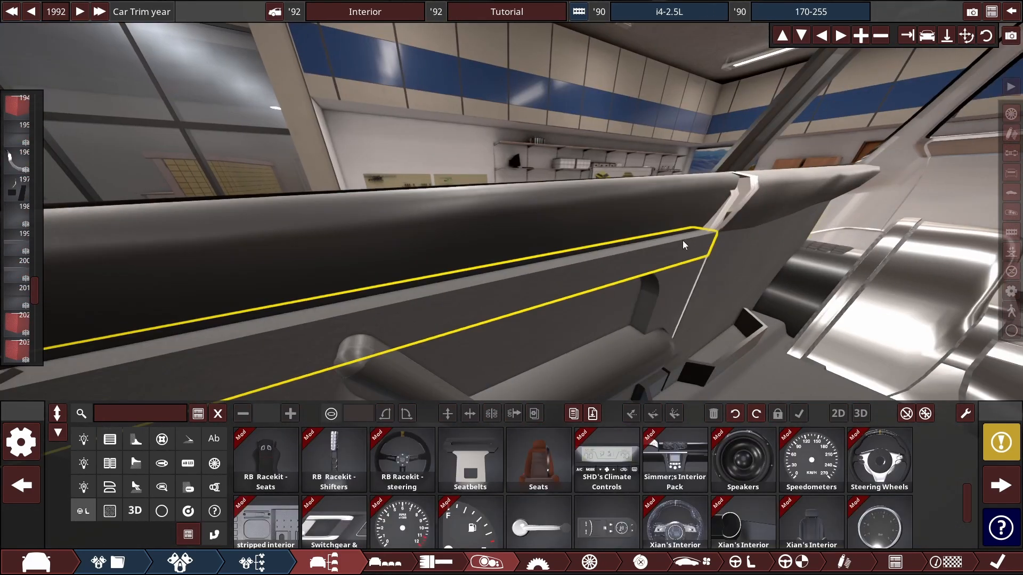
Step: Copy the upper cloth strip as a cylinder with scale 1.00 × 1.00 × 1.00 and enable 15-degree angle snapping
left_click(682, 242)
left_click(470, 511)
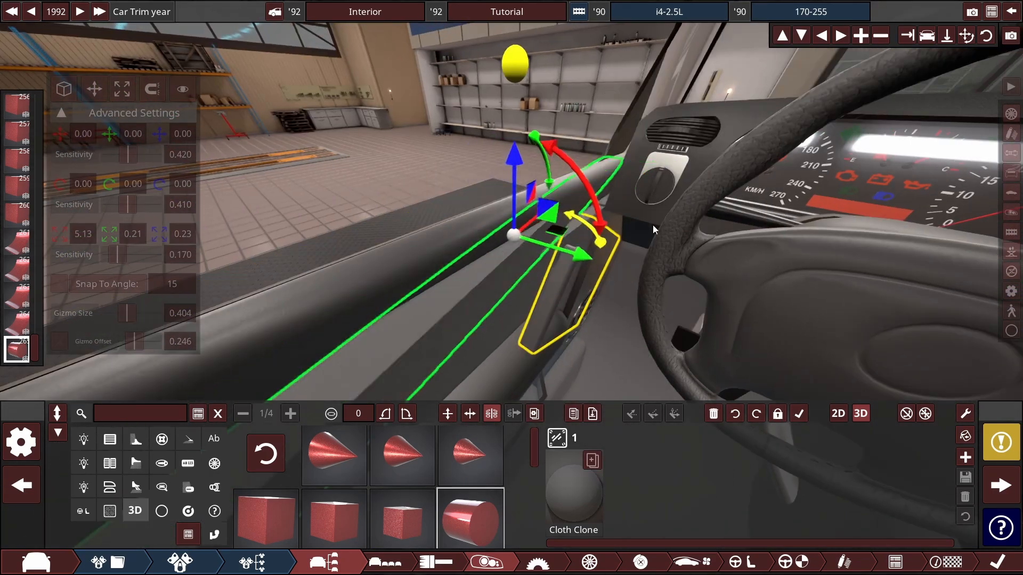
left_click(266, 517)
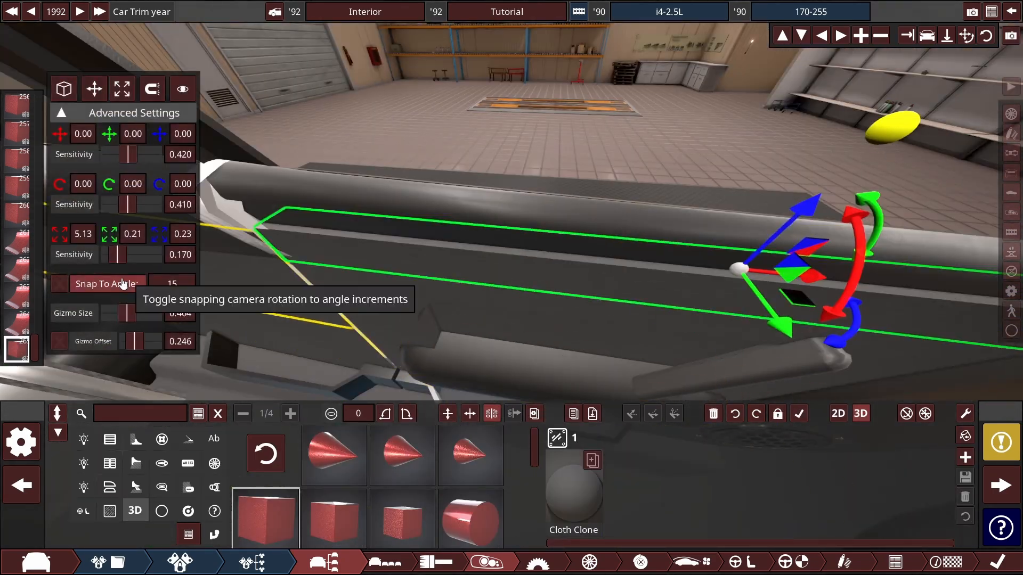
left_click(123, 285)
left_click(465, 521)
left_click_drag(675, 239, 602, 191)
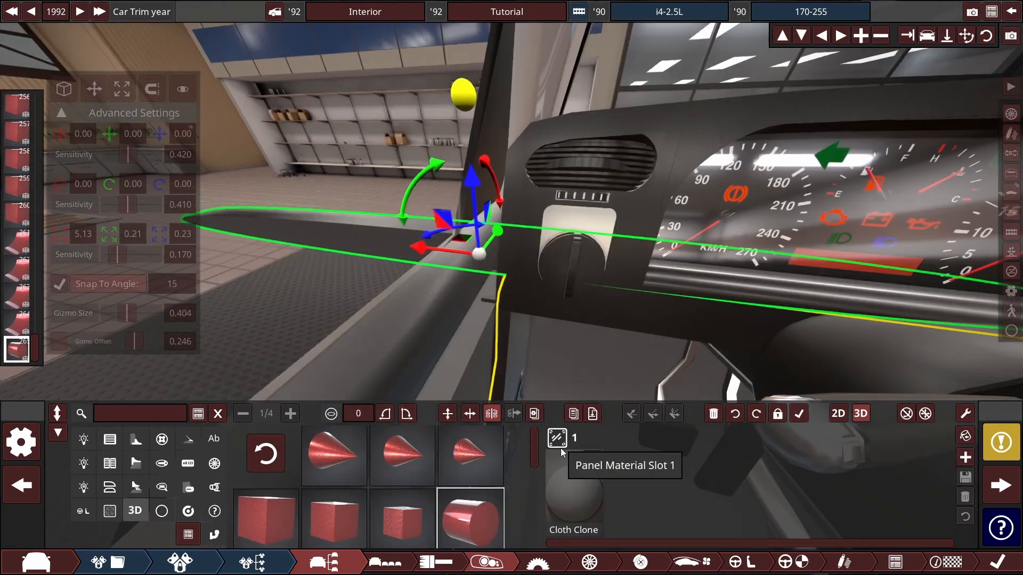
left_click(925, 414)
left_click(93, 90)
left_click_drag(821, 217, 314, 292)
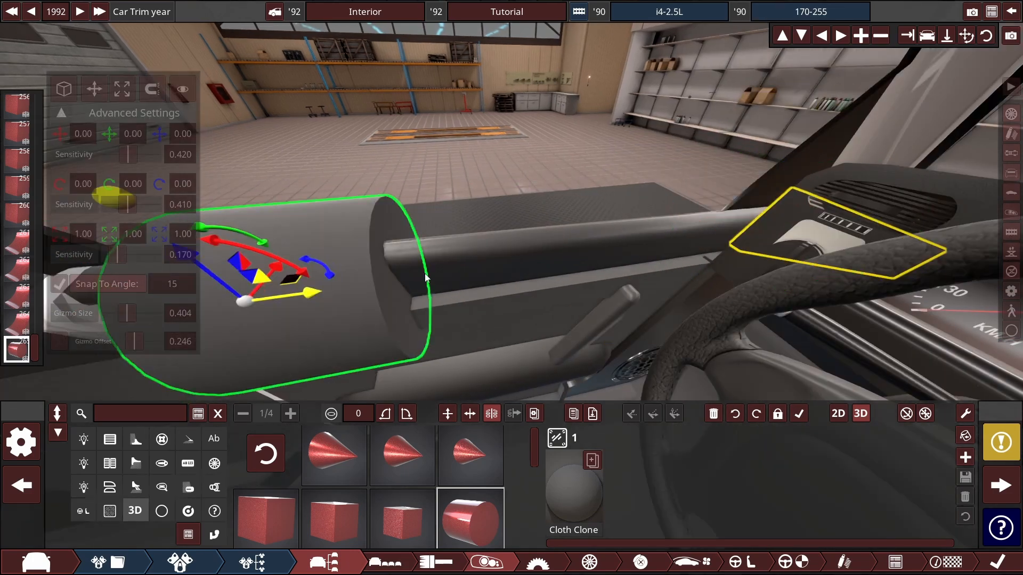
Step: Shrink the cylinder to 0.43 × 1.00 × 0.43 and place it against the front door-top trim beside the seam
left_click_drag(620, 272, 533, 285)
left_click(122, 89)
left_click_drag(450, 233, 587, 318)
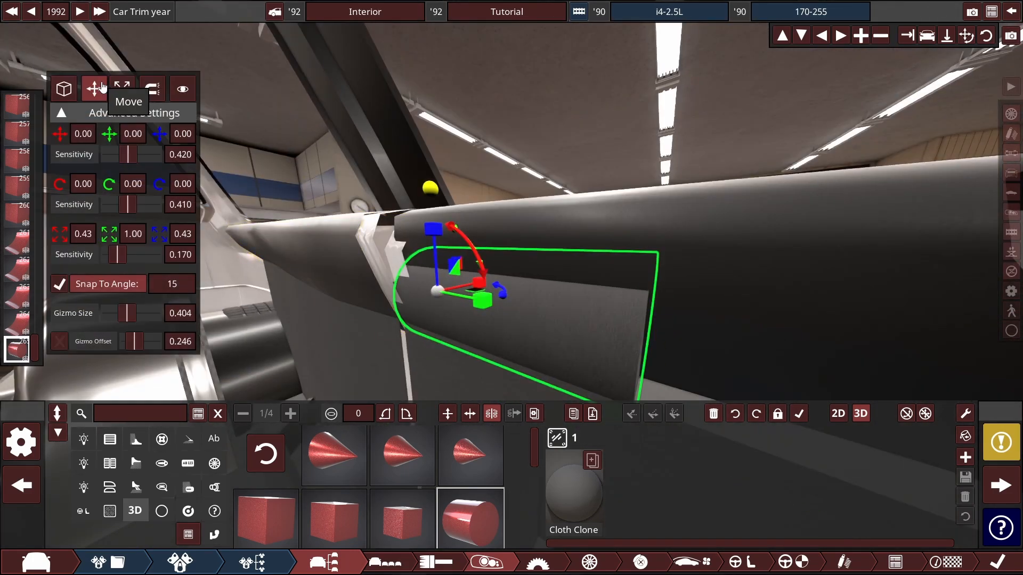
left_click(94, 89)
left_click_drag(435, 239, 229, 201)
Step: Change the cylinder to the half-round block shape and delete the old front door-top trim
scroll(405, 479, "down", 3)
left_click(403, 517)
left_click(698, 342)
key("Delete")
left_click(425, 309)
Step: Rotate the half-round cloth piece to run lengthwise and align it with the front door's upper edge at the seam
left_click_drag(368, 287, 847, 62)
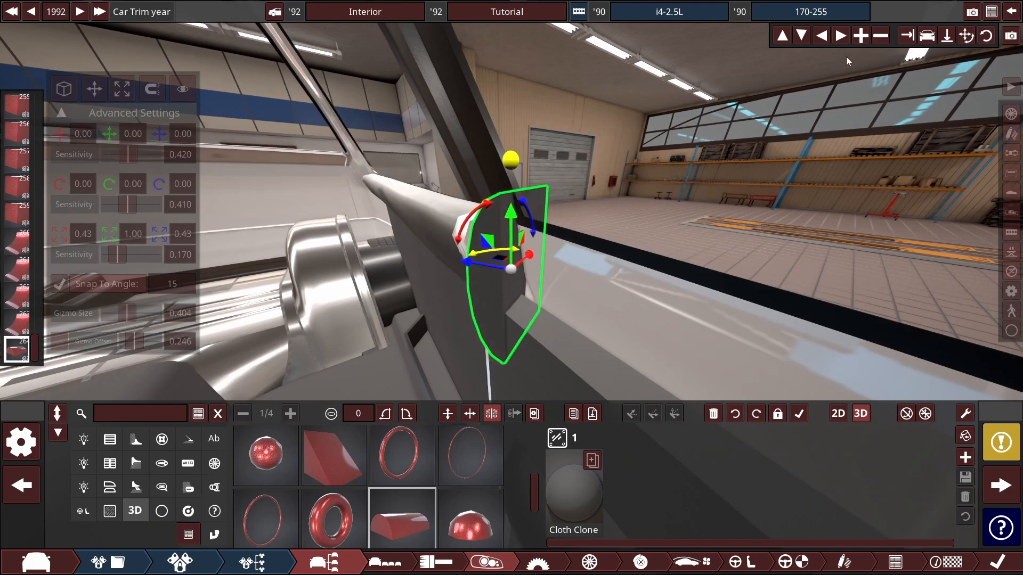
left_click_drag(510, 224, 506, 250)
left_click_drag(128, 155, 106, 154)
scroll(447, 314, "up", 2)
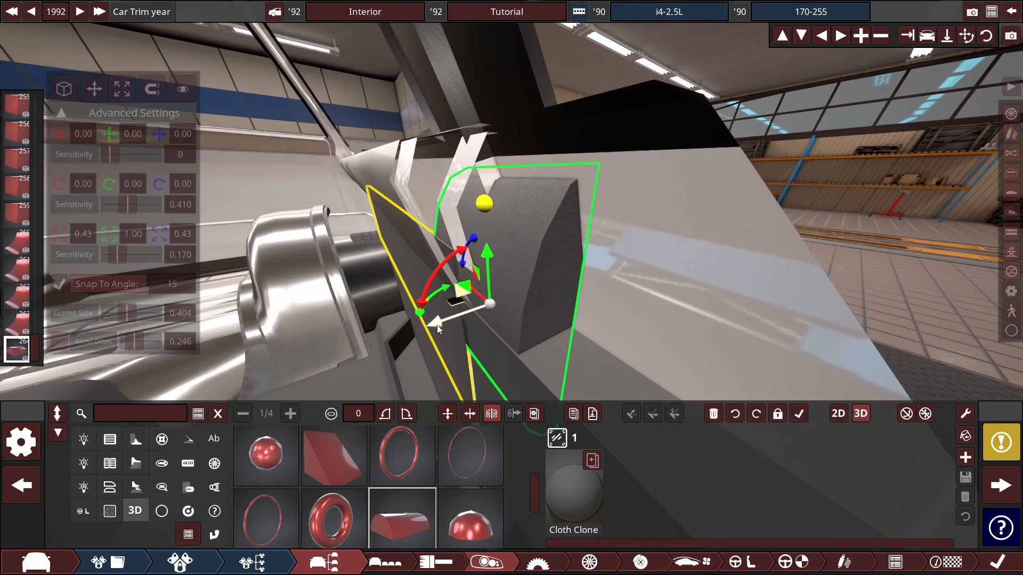
left_click_drag(449, 305, 593, 289)
left_click_drag(110, 155, 129, 154)
left_click_drag(413, 325, 468, 322)
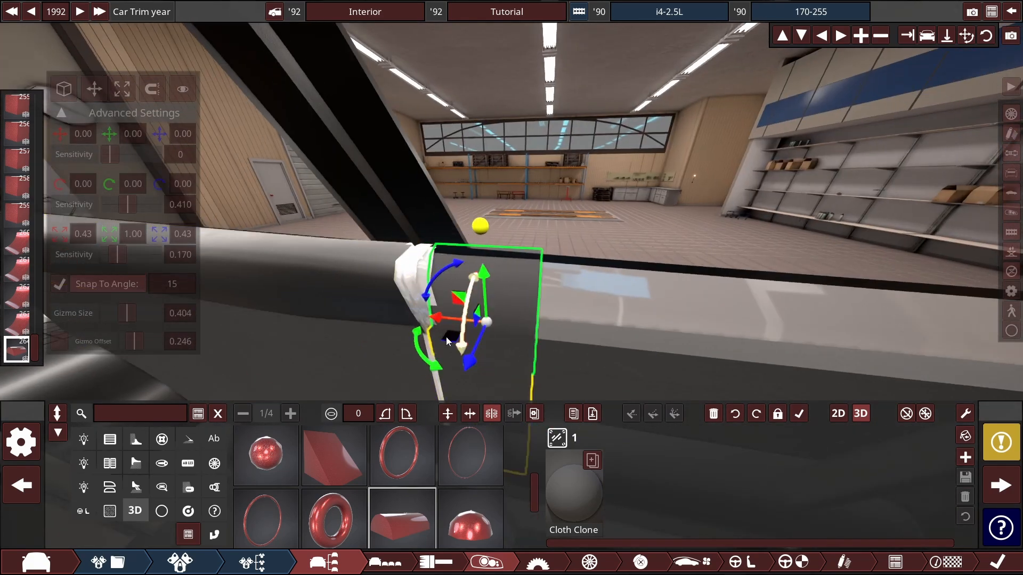
left_click_drag(592, 289, 451, 453)
scroll(452, 453, "down", 3)
left_click_drag(565, 346, 607, 319)
scroll(504, 455, "up", 5)
scroll(504, 457, "down", 7)
scroll(503, 457, "up", 4)
scroll(504, 458, "down", 4)
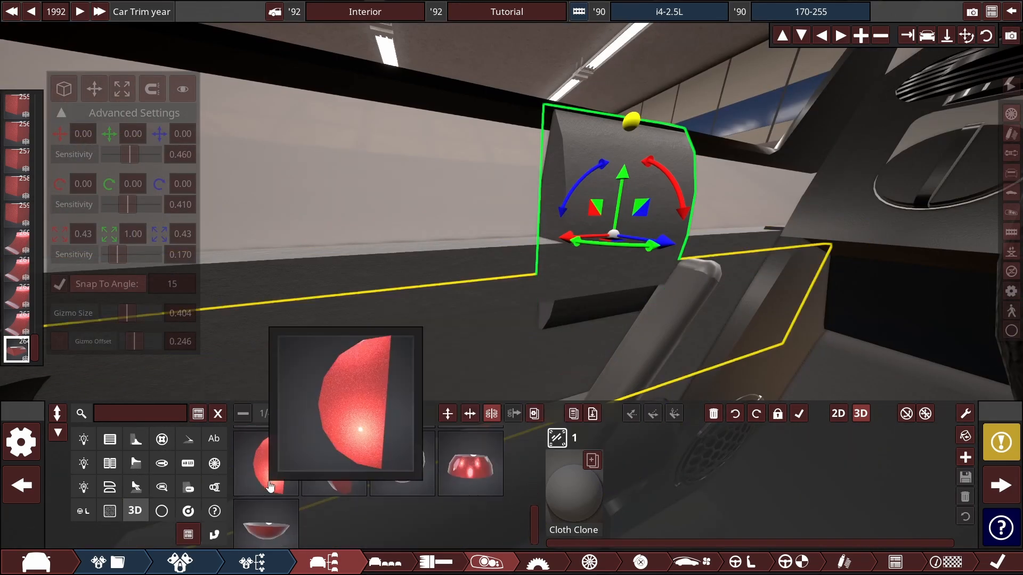
scroll(494, 456, "up", 4)
Step: Turn off angle snapping and resize the half-round cloth piece to 0.47 × 0.94 × 0.28 against the door's inner face
left_click_drag(554, 341, 498, 256)
left_click(122, 89)
scroll(554, 288, "up", 3)
left_click(59, 284)
left_click_drag(571, 278, 513, 268)
left_click_drag(462, 247, 341, 213)
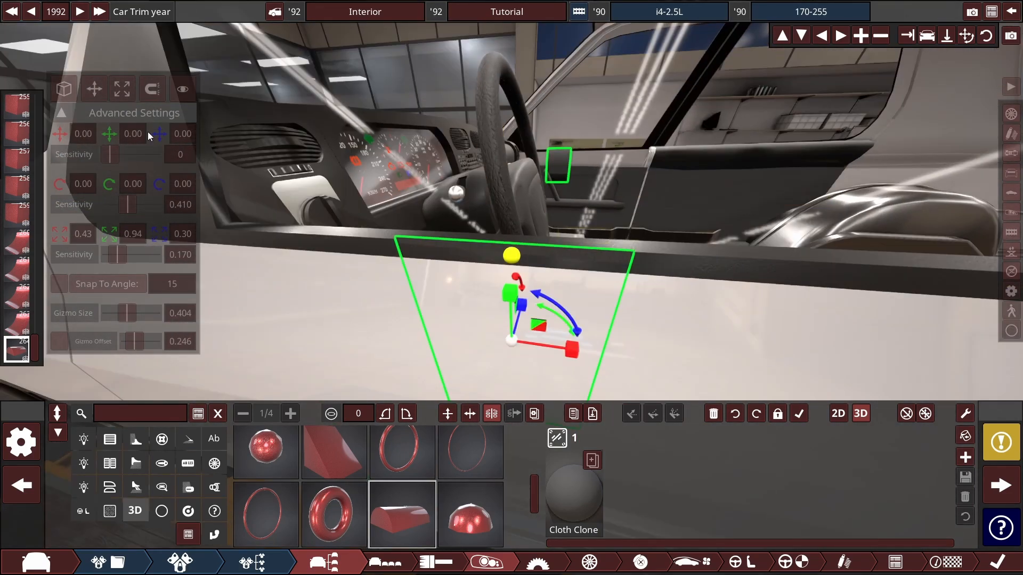
left_click(95, 89)
left_click_drag(569, 349, 594, 266)
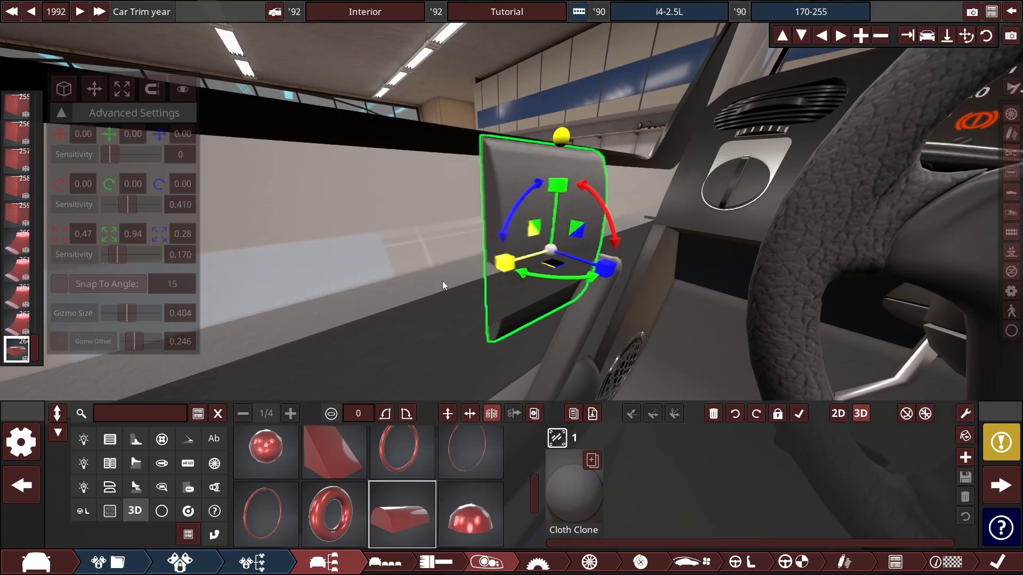
Step: Stretch the half-round piece to 3.10 × 0.94 × 0.28 along the front door from the seam towards the dashboard
left_click_drag(443, 281, 341, 312)
left_click_drag(426, 187, 559, 203)
left_click(94, 89)
left_click_drag(821, 299, 761, 302)
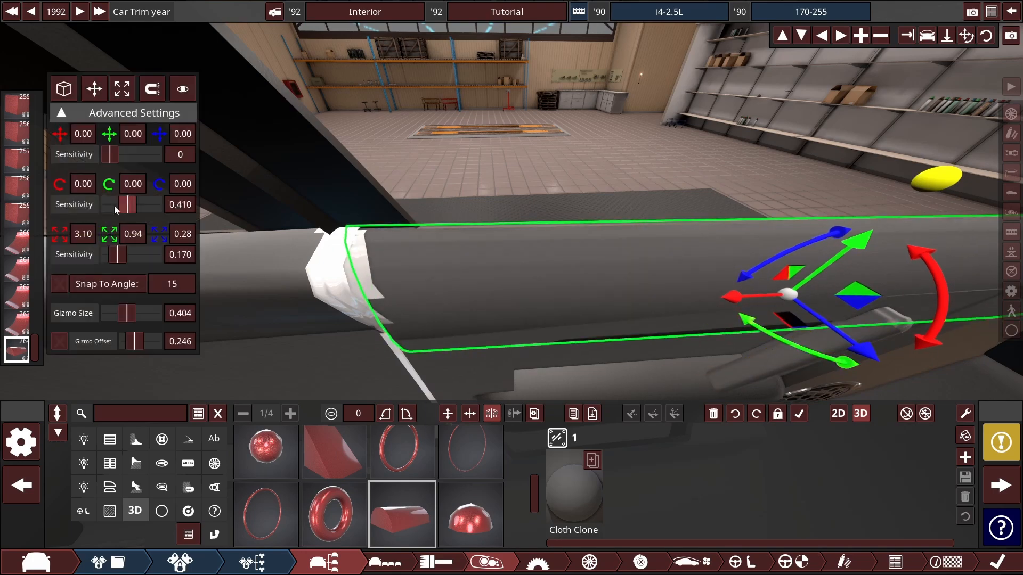
left_click_drag(639, 298, 373, 229)
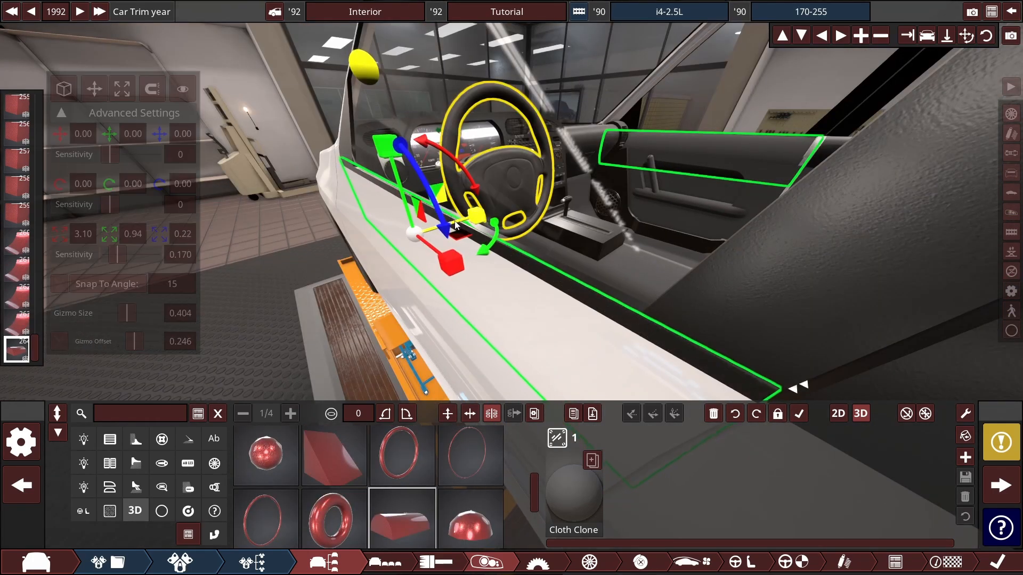
Step: Slim the 3.10 × 0.94 half-round piece to a depth of 0.24 and fit it along the front door's top edge
left_click_drag(456, 225, 463, 222)
left_click(95, 89)
left_click_drag(256, 98, 480, 139)
left_click_drag(568, 225, 544, 222)
left_click(122, 89)
left_click_drag(720, 213, 559, 202)
left_click_drag(298, 202, 407, 241)
left_click(94, 88)
left_click_drag(620, 230, 617, 229)
left_click(122, 89)
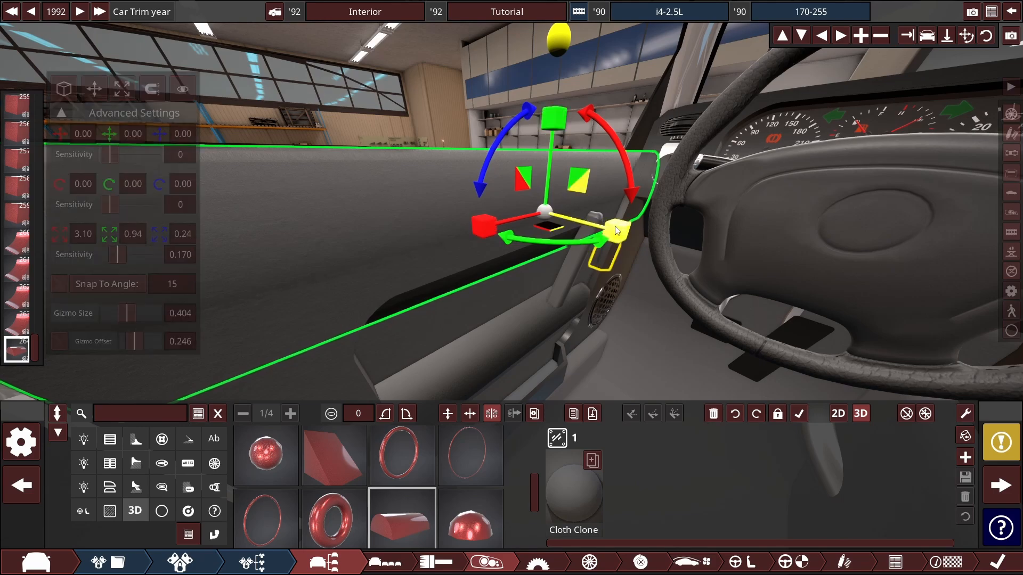
Step: Copy the half-round door-top piece, shorten the copy to 2.30 × 0.94 × 0.24 and move it over the door insert
left_click(693, 181)
left_click_drag(693, 180, 431, 228)
left_click(83, 511)
left_click(431, 228)
left_click(94, 89)
left_click_drag(590, 104, 585, 133)
left_click(122, 89)
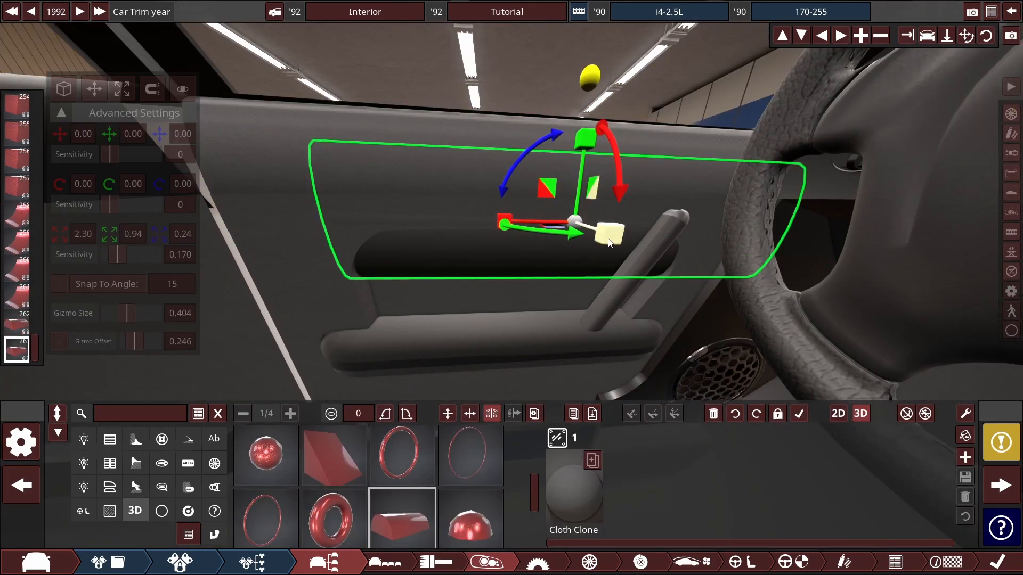
Step: Reduce the shortened copy to 2.30 × 0.68 × 0.24 and fit it in the rounded insert recess above the armrest
left_click_drag(610, 242, 617, 245)
mouse_move(586, 140)
left_mouse_down()
mouse_move(559, 99)
mouse_move(581, 154)
left_mouse_up()
left_click_drag(568, 219, 660, 190)
left_click(94, 89)
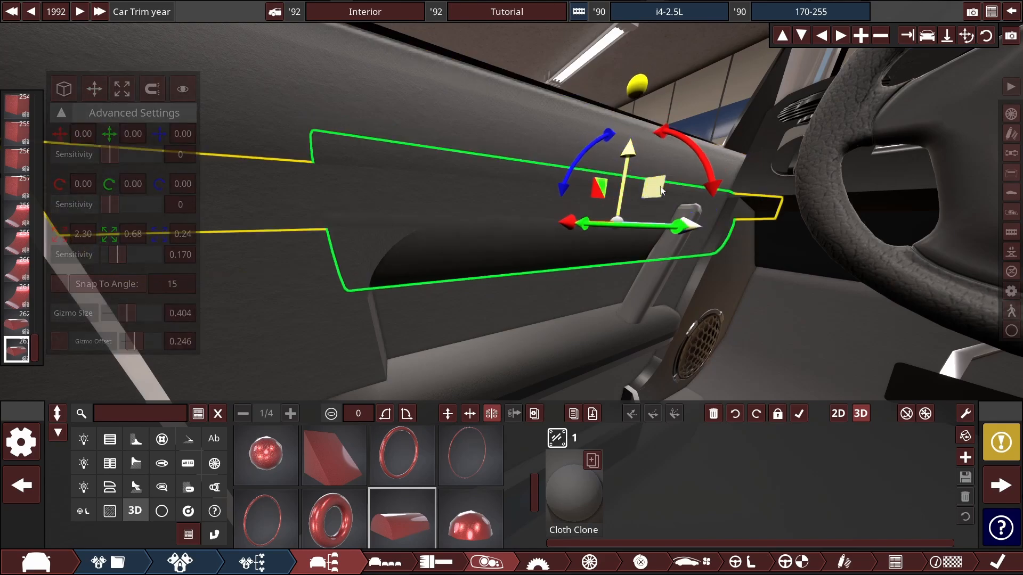
left_click(625, 150)
scroll(624, 149, "down", 5)
left_click_drag(624, 150, 596, 151)
left_click(631, 298)
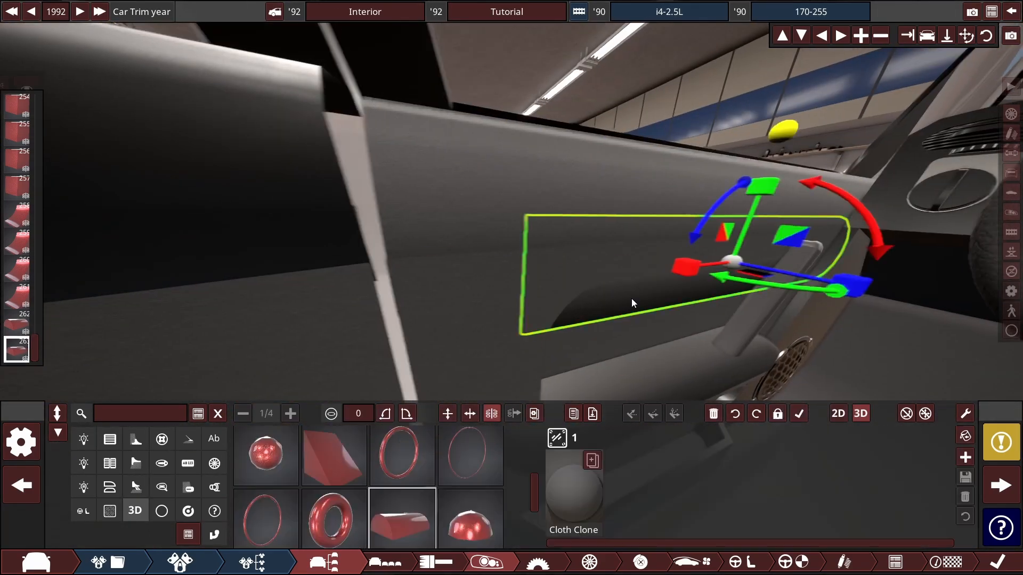
left_click_drag(632, 299, 591, 266)
Step: Give the half-round piece in the insert recess a dark plastic material in place of the cloth
left_click(574, 493)
left_click(492, 439)
left_click(952, 464)
left_click_drag(488, 33, 455, 120)
left_click(455, 119)
Step: Examine the reworked door-top trim and insert recess from outside the car and from the cabin
scroll(722, 123, "down", 5)
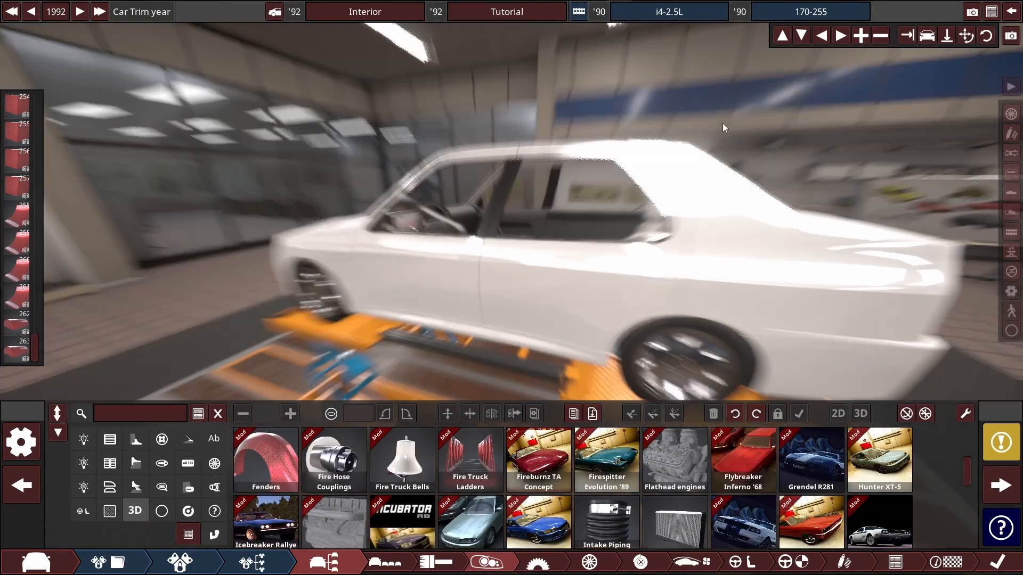
scroll(639, 199, "up", 5)
left_click(639, 201)
left_click(500, 145)
scroll(723, 146, "down", 5)
left_click_drag(723, 146, 498, 352)
scroll(601, 152, "up", 5)
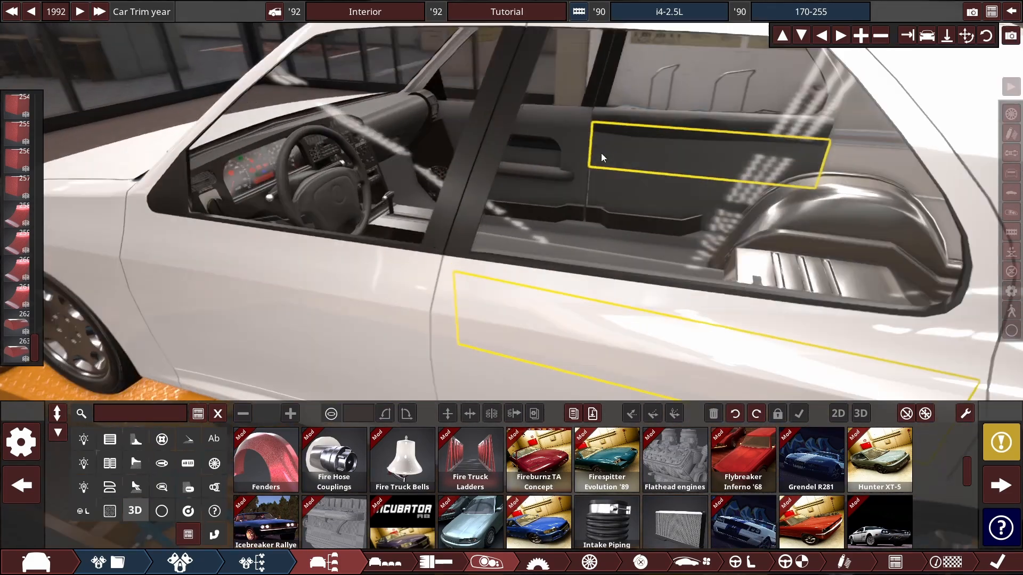
scroll(445, 220, "up", 5)
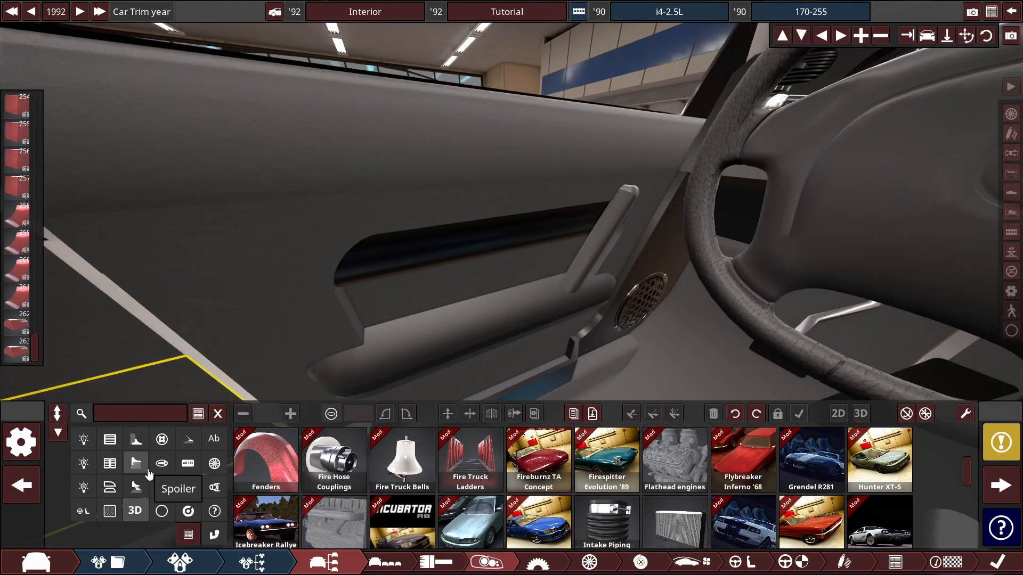
Step: Browse the interior fixture categories for parts to add to the door trim
left_click(83, 511)
left_click(539, 458)
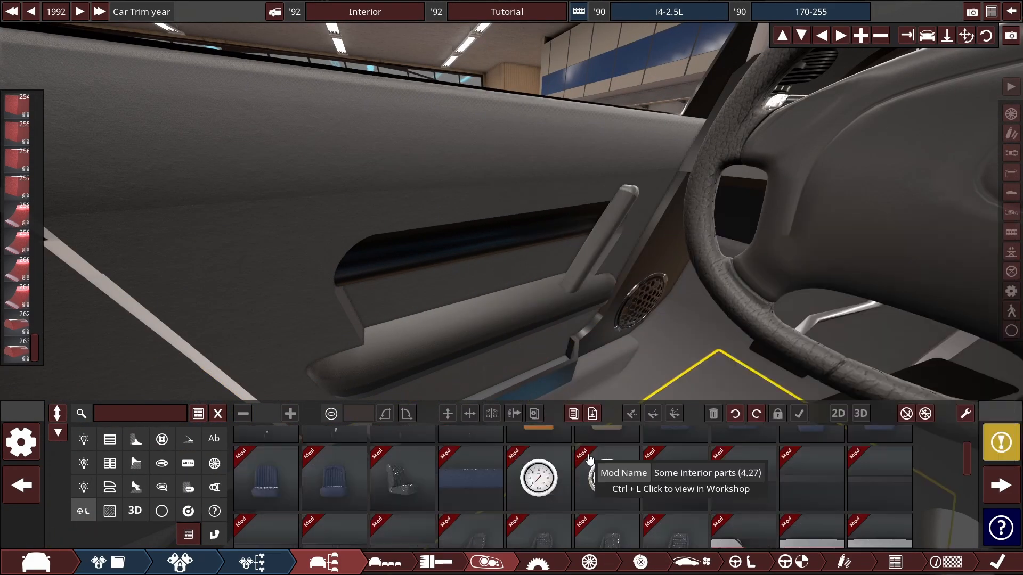
scroll(741, 467, "down", 1)
scroll(741, 468, "up", 10)
left_click(267, 462)
scroll(924, 469, "down", 5)
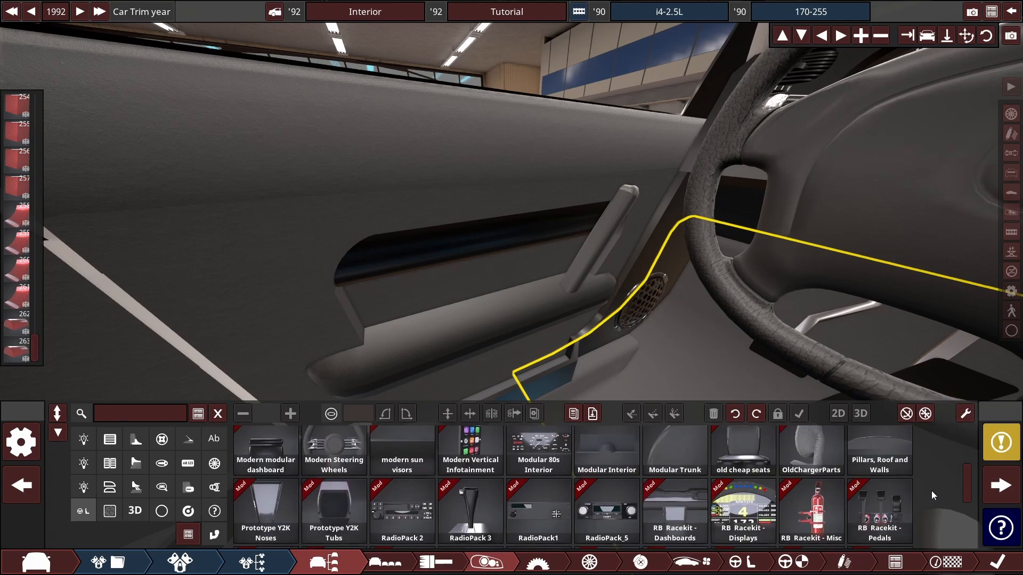
scroll(717, 504, "down", 3)
left_click_drag(602, 320, 189, 462)
scroll(584, 333, "up", 3)
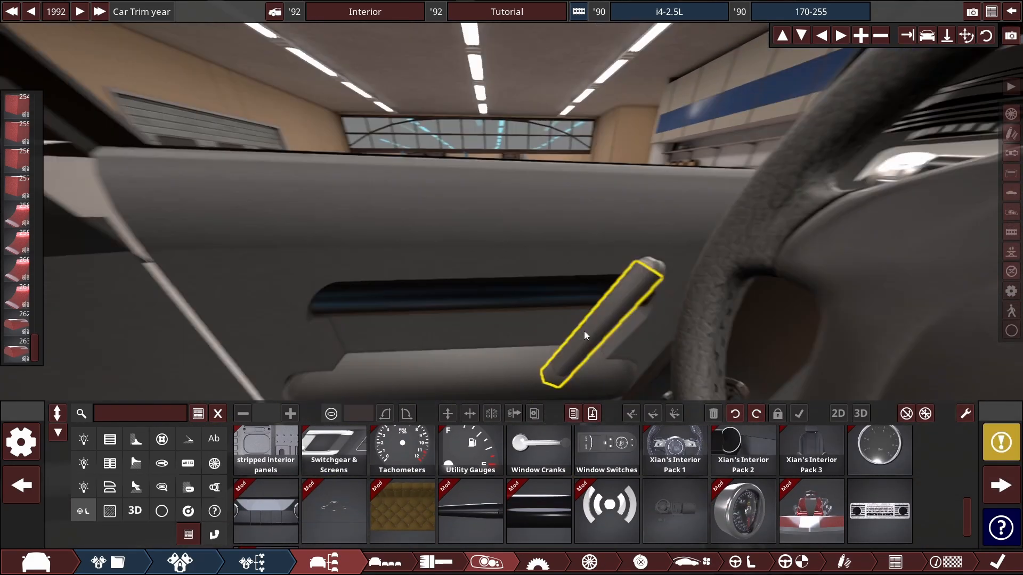
scroll(626, 332, "down", 2)
Step: Deepen the dark plastic half-round piece in the insert recess to 1.67 × 0.68 × 0.54 and realign it with the recess
left_click(618, 310)
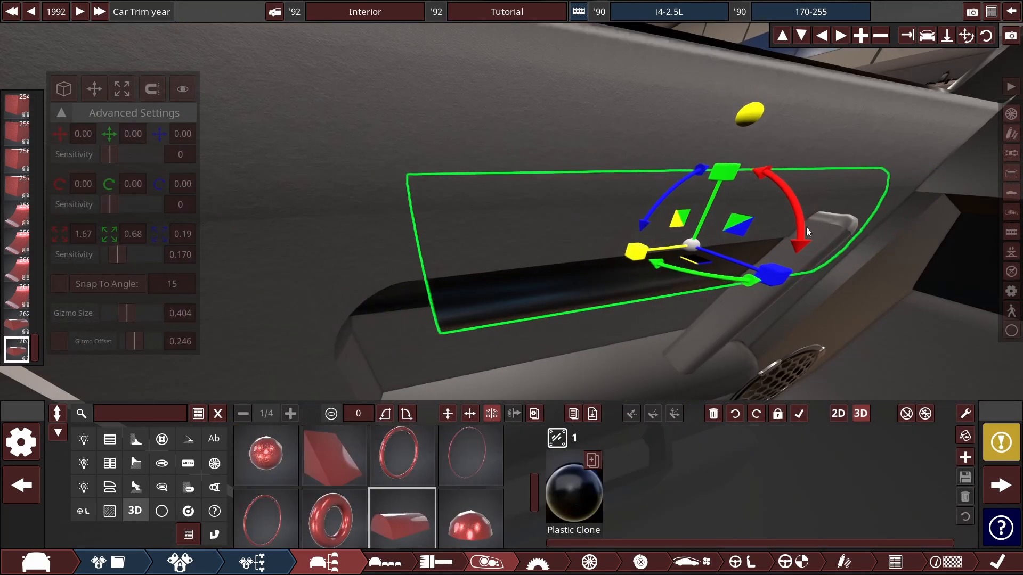
left_click_drag(1000, 245, 203, 136)
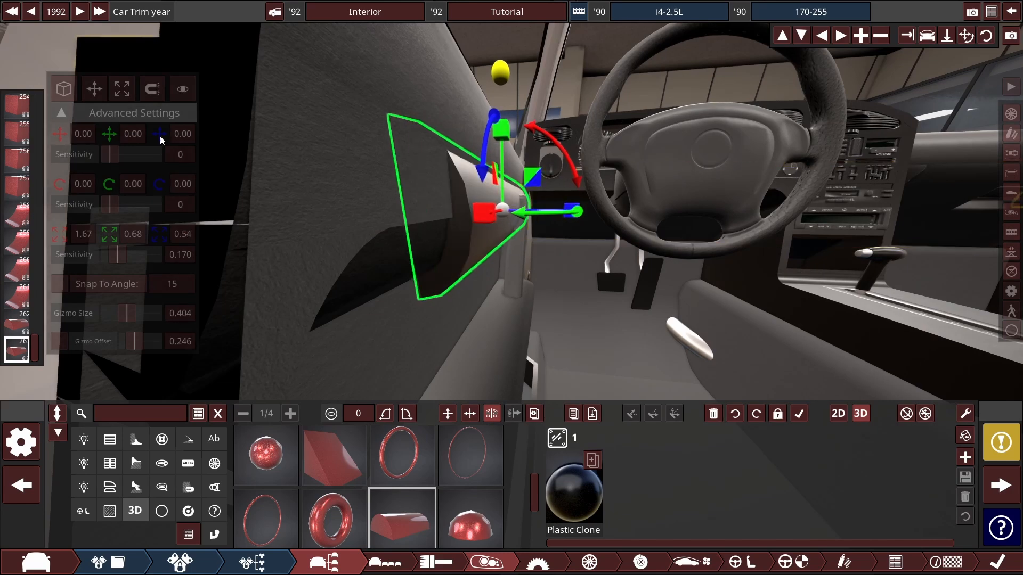
left_click_drag(510, 216, 583, 305)
left_click(583, 304)
left_click(594, 280)
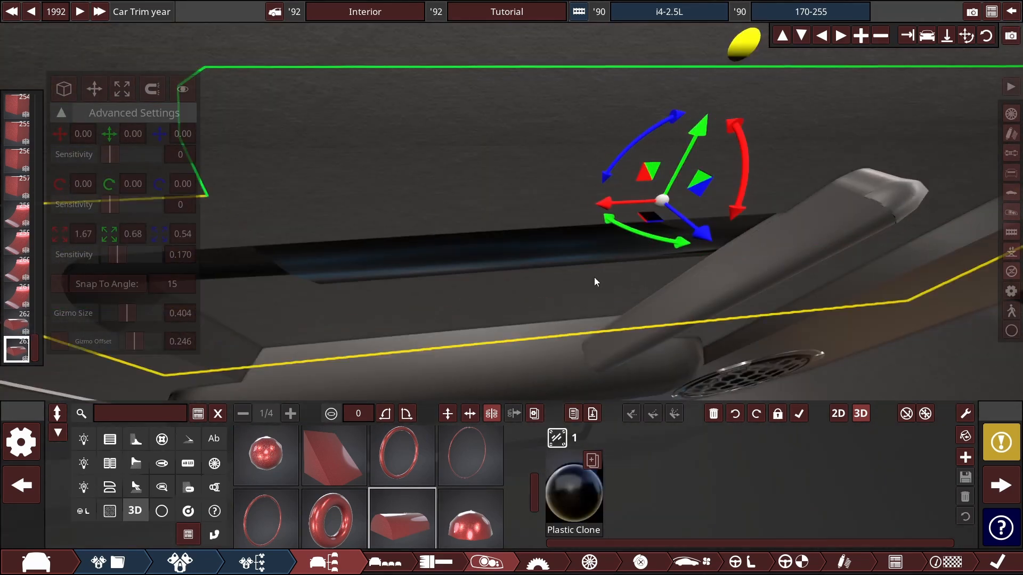
left_click_drag(634, 243, 750, 200)
left_click(750, 199)
left_click_drag(714, 161, 628, 123)
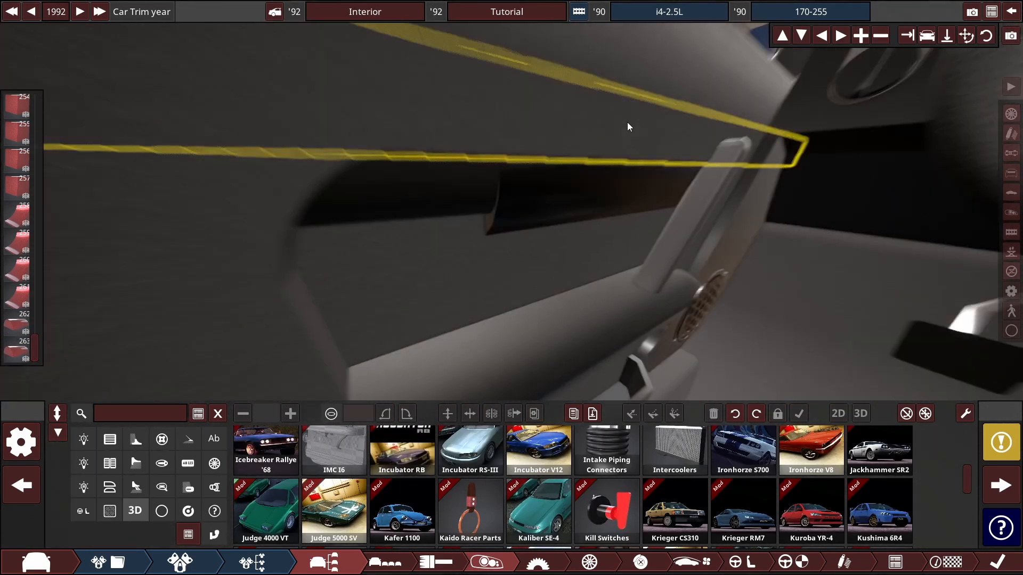
left_click(629, 123)
left_click_drag(752, 178, 778, 171)
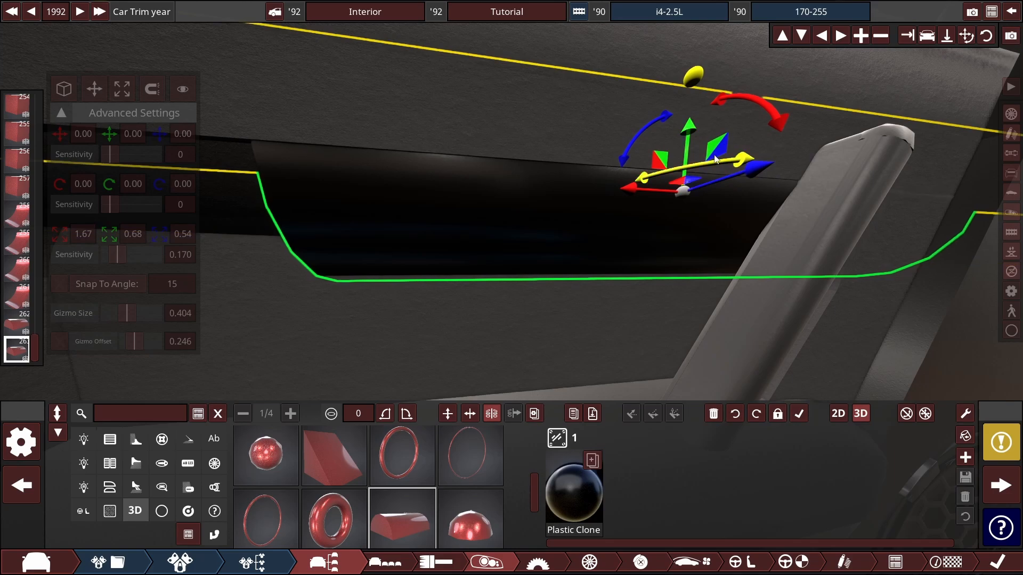
mouse_move(719, 160)
left_mouse_down()
mouse_move(656, 229)
mouse_move(585, 231)
mouse_move(693, 224)
left_mouse_up()
Step: Duplicate the deepened half-round piece and fit the two pieces along the full length of the insert recess
left_click_drag(469, 216, 181, 223)
left_click(527, 253)
left_click_drag(565, 218, 872, 228)
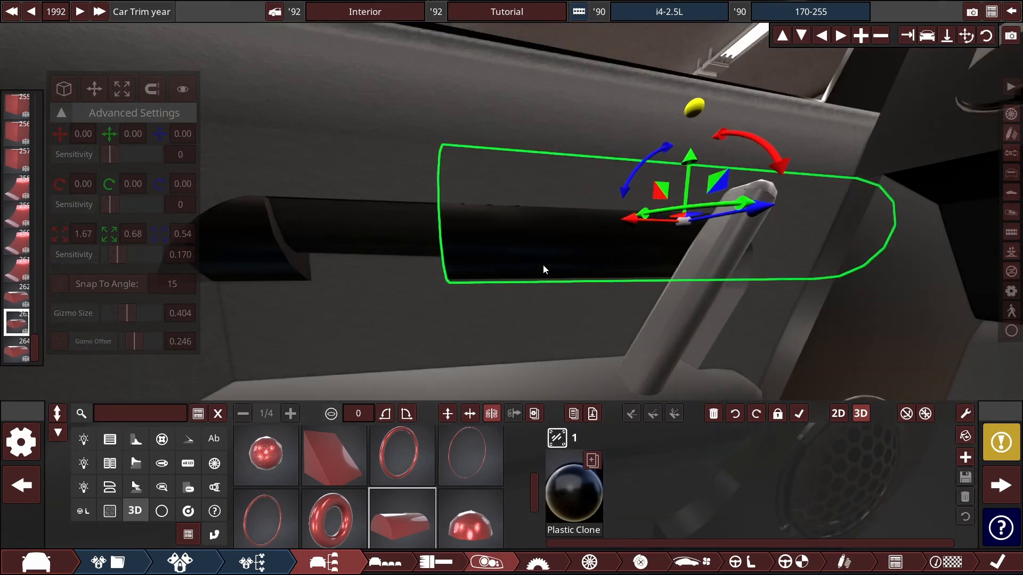
scroll(543, 264, "down", 5)
left_click(554, 100)
left_click(496, 205)
left_click_drag(554, 100, 463, 215)
Step: Examine the door top, insert recess and front door area from outside the car and from the cabin
left_click_drag(584, 189, 273, 200)
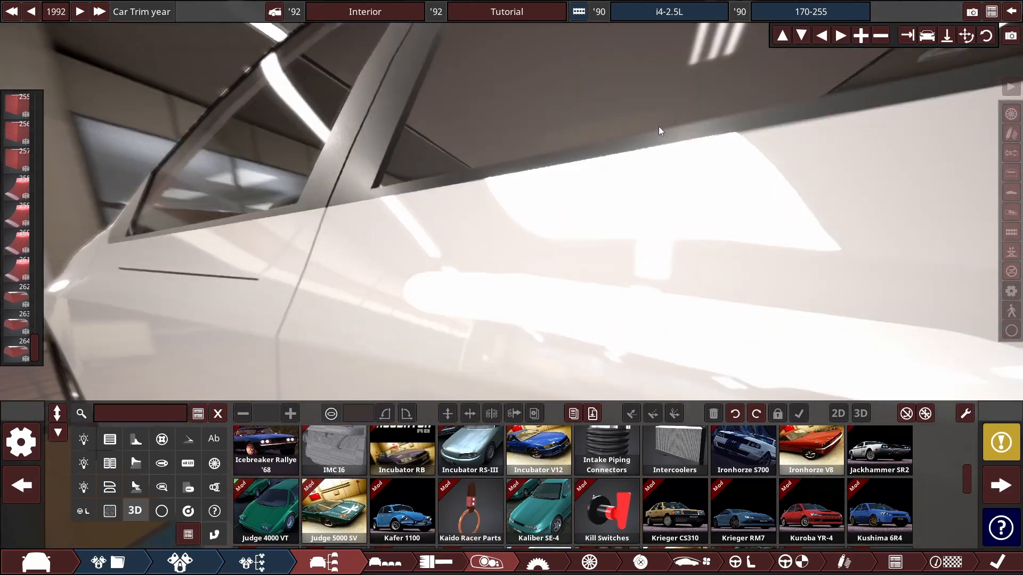
left_click(273, 199)
left_click_drag(512, 293, 522, 299)
left_click(427, 243)
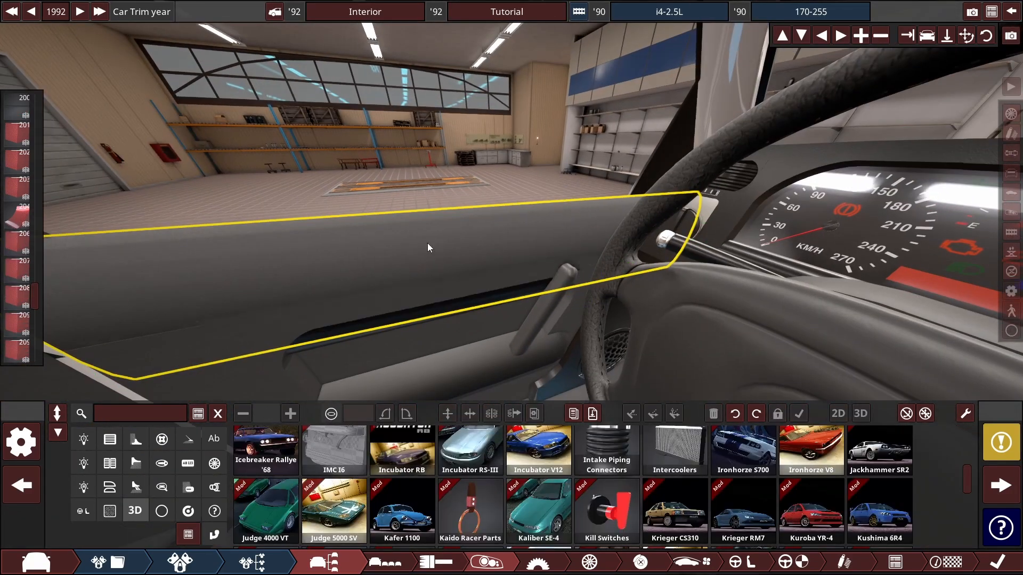
left_click_drag(428, 243, 689, 233)
scroll(689, 233, "down", 5)
left_click(451, 262)
left_click_drag(451, 262, 393, 315)
left_click_drag(274, 353, 437, 246)
left_click_drag(511, 246, 524, 228)
left_click_drag(525, 237, 545, 273)
left_click(560, 229)
scroll(702, 171, "down", 3)
scroll(701, 170, "up", 5)
Step: Enable 15° angle snapping, set the rotation sensitivity to 0.230 and undo the last change to the dark block above the front speaker
left_click(552, 339)
left_click(510, 219)
left_click_drag(490, 240, 647, 357)
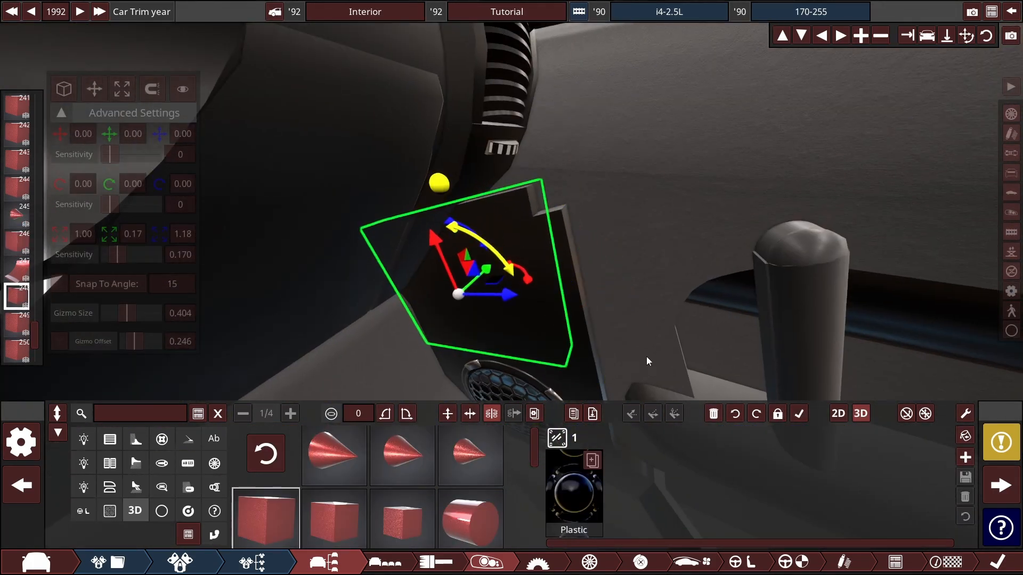
left_click(61, 285)
left_click_drag(109, 205, 113, 205)
left_click_drag(490, 240, 629, 314)
left_click(735, 414)
left_click_drag(113, 206, 119, 205)
Step: Size the dark speaker-panel blocks to 0.78 and 0.27 in length and round their upper corner with a 0.41 × 0.17 × 0.41 cylinder
left_click_drag(453, 282, 542, 247)
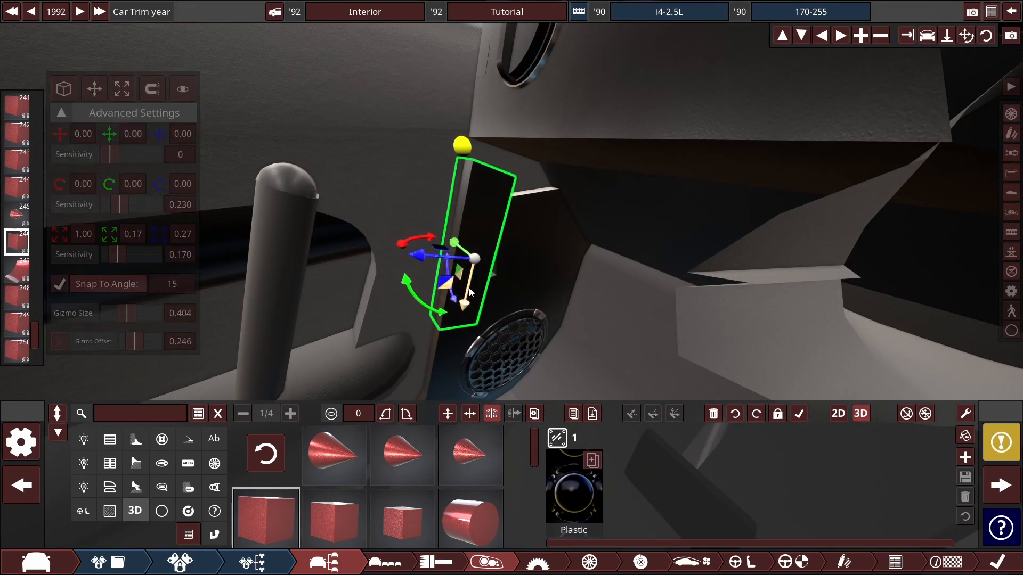
left_click(493, 304)
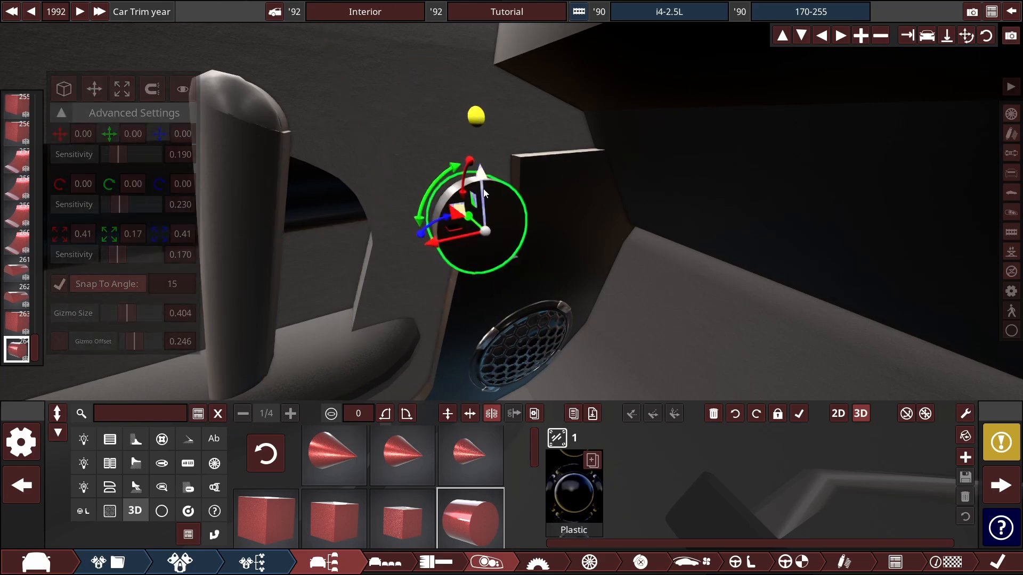
left_click(583, 228)
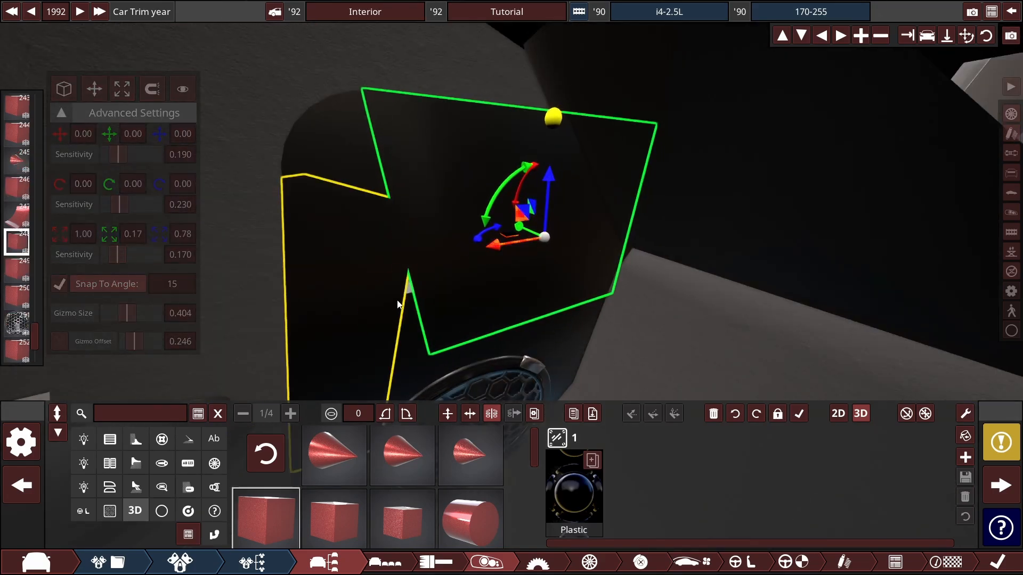
left_click(398, 305)
left_click(390, 135)
Step: Examine the front door trim and the bare rear side panels from outside and through the rear of the cabin
scroll(574, 209, "down", 10)
scroll(392, 244, "up", 10)
scroll(535, 279, "down", 10)
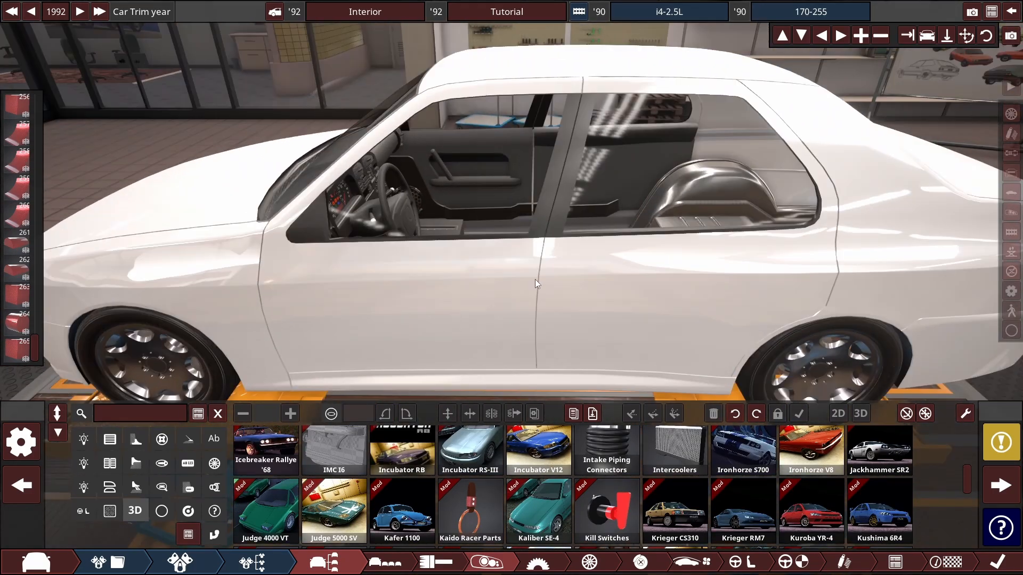
left_click(535, 279)
left_click(439, 268)
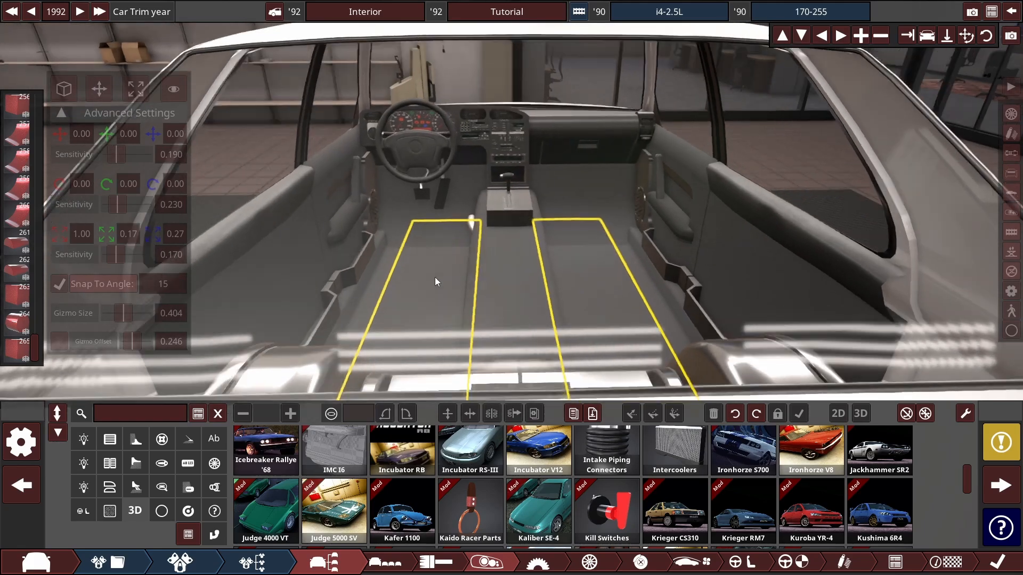
scroll(435, 277, "up", 10)
left_click_drag(529, 251, 360, 298)
scroll(566, 324, "down", 3)
scroll(572, 325, "down", 3)
Step: Try a copy of the cloth half-round door top, 3.10 × 0.94 × 0.24, along the upper rear side trim
left_click(602, 193)
left_click_drag(628, 203, 621, 227)
left_click_drag(118, 155, 86, 154)
left_click_drag(119, 204, 79, 204)
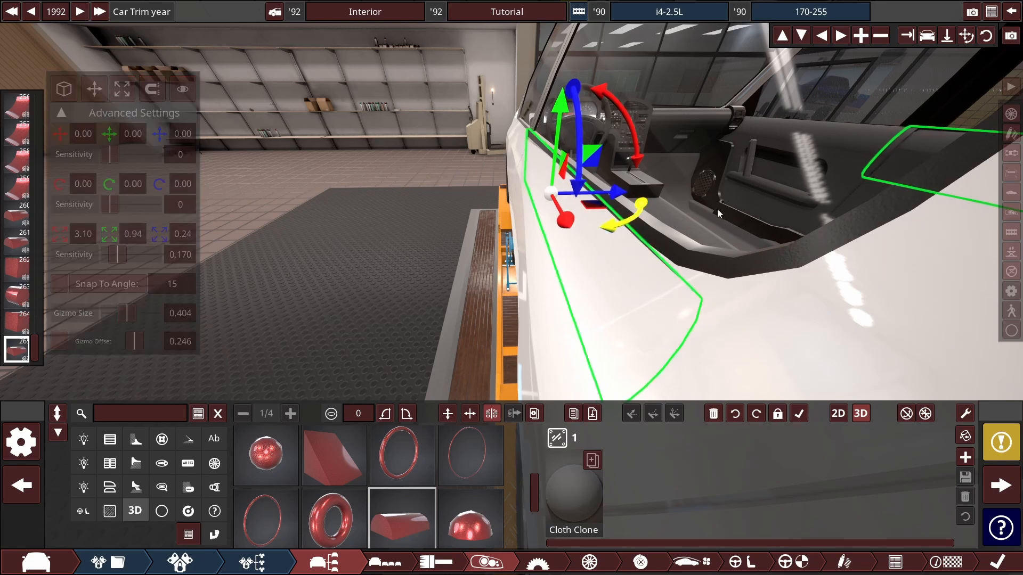
left_click_drag(645, 201, 480, 221)
left_click_drag(431, 266, 457, 272)
left_click_drag(503, 272, 541, 219)
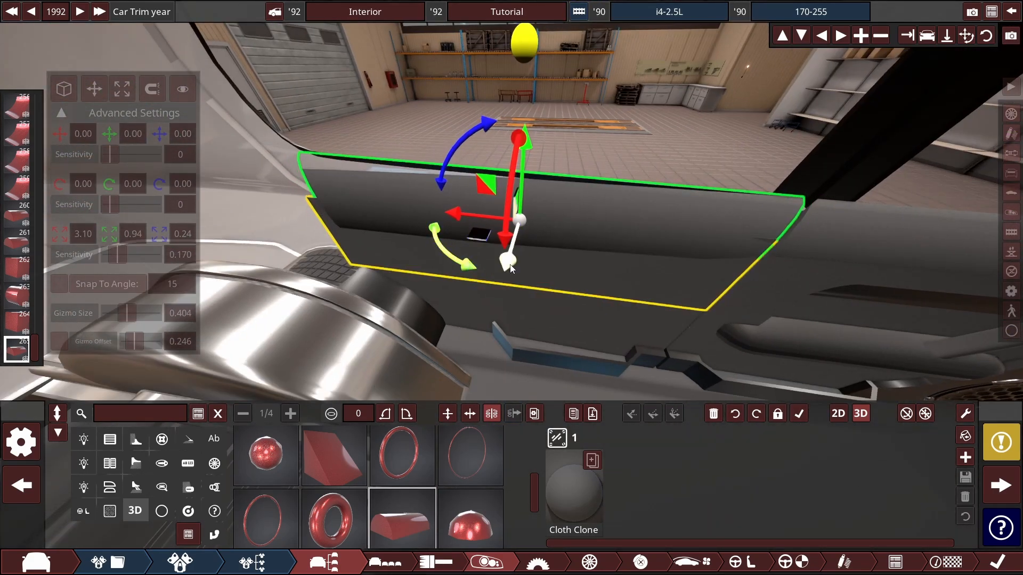
Step: Adjust the cloth copy against the window line of the rear side trim and discard it
left_click_drag(624, 184, 670, 161)
left_click_drag(461, 246, 394, 221)
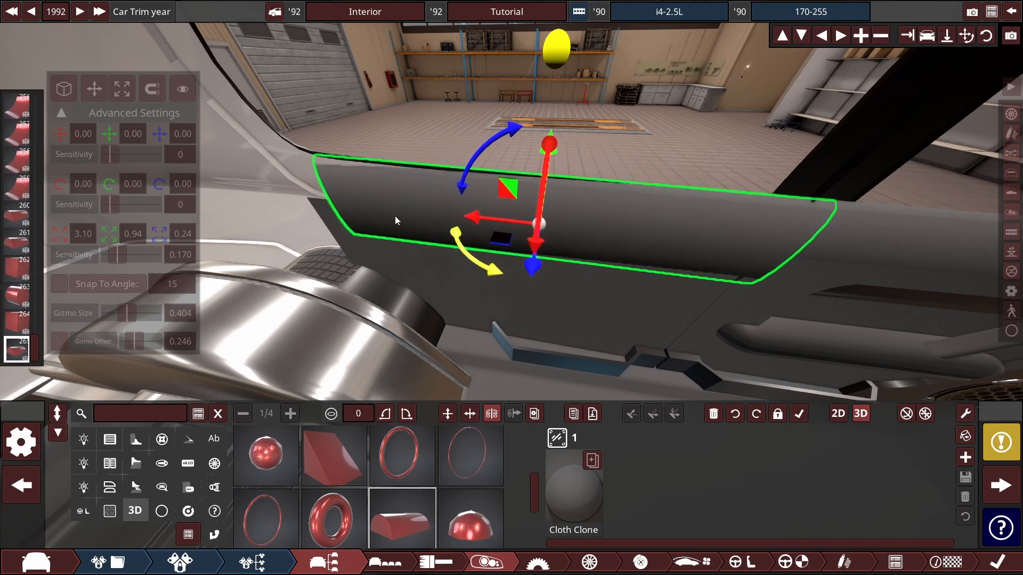
left_click_drag(534, 263, 585, 204)
left_click_drag(527, 271, 602, 213)
left_click_drag(630, 165, 629, 156)
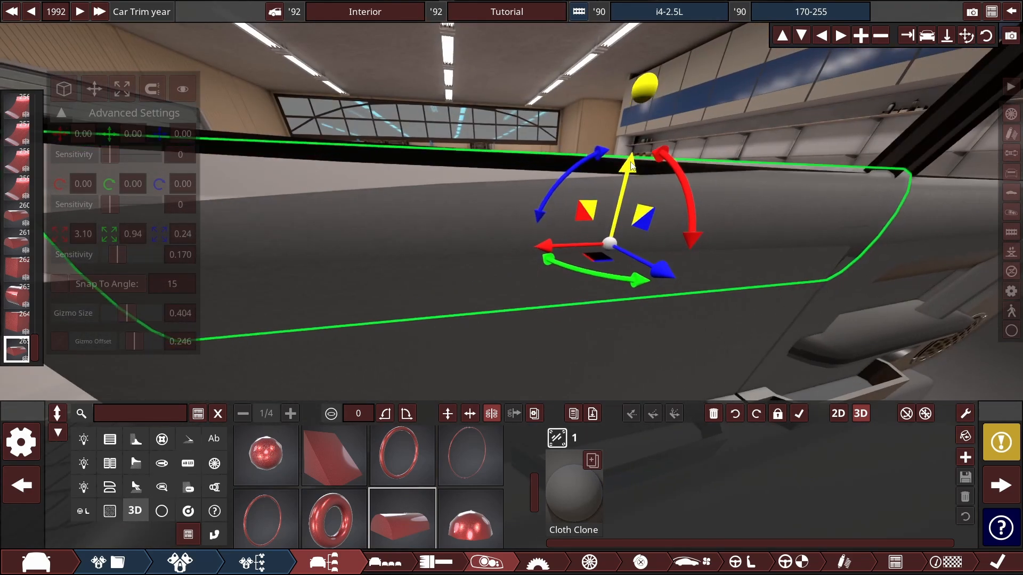
key("space")
left_click_drag(673, 277, 394, 254)
left_click(394, 253)
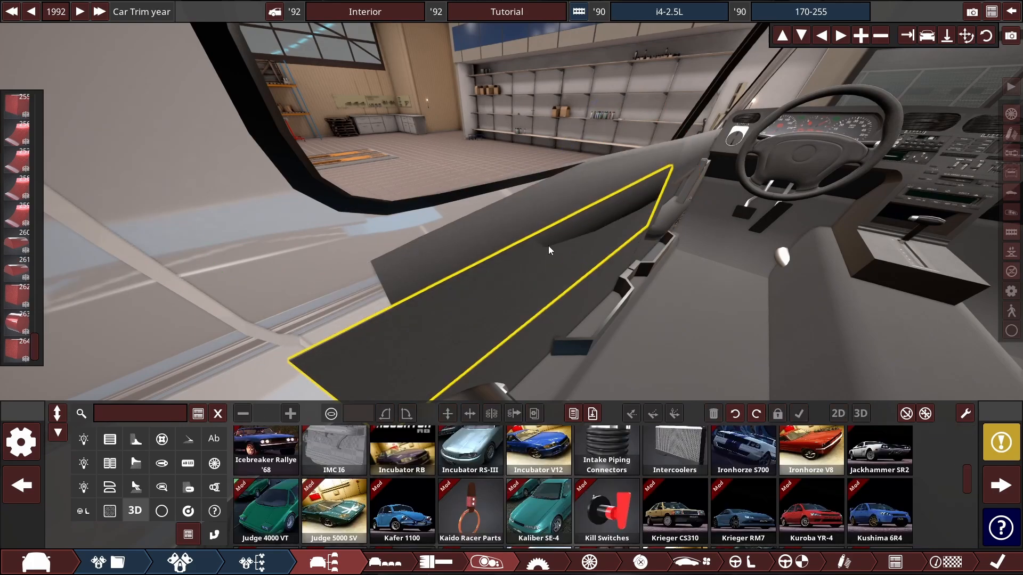
Step: Place a curved interior Roof panel along the upper rear side trim and size it to 0.96 × 1.35 × 1.00
left_click(530, 220)
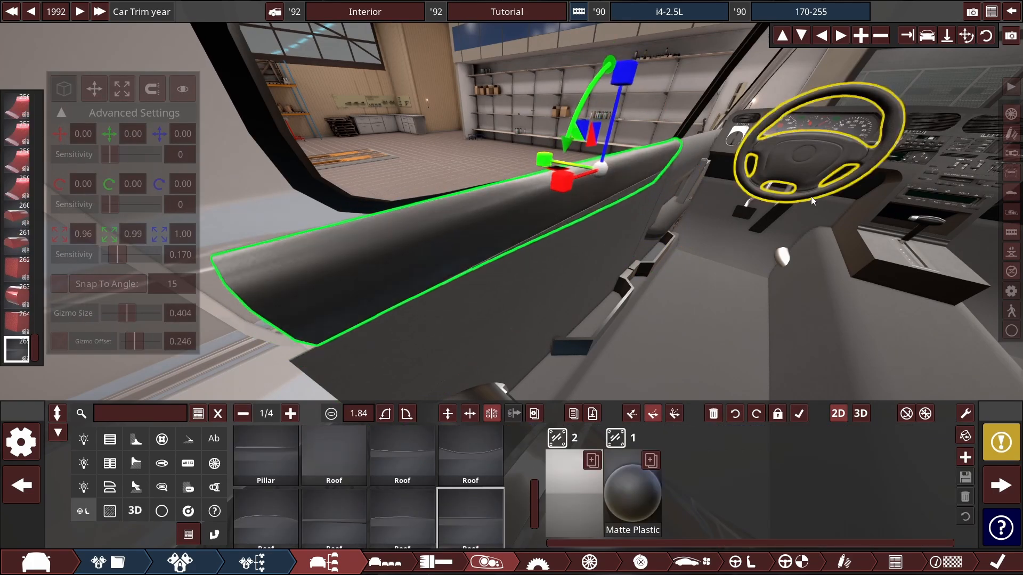
mouse_move(548, 161)
left_mouse_down()
mouse_move(404, 123)
mouse_move(778, 178)
left_mouse_up()
scroll(778, 178, "down", 5)
scroll(570, 394, "up", 5)
left_click(579, 333)
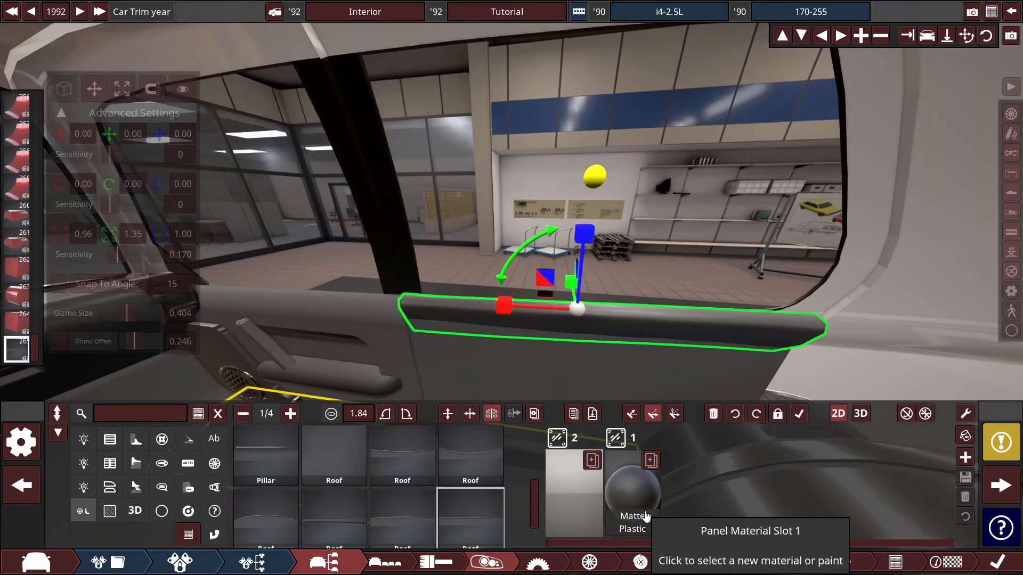
Step: Give the curved rear side panel the dark cloth material in place of matte plastic
left_click(646, 516)
left_click(352, 426)
left_click(779, 495)
left_click(756, 541)
left_click(952, 464)
Step: Enlarge the curved rear side panel to 0.96 × 1.69 × 2.48 and align it with the window line and door top
mouse_move(666, 256)
left_mouse_down()
mouse_move(607, 211)
mouse_move(619, 106)
left_mouse_up()
left_click(94, 89)
left_click_drag(611, 174, 605, 187)
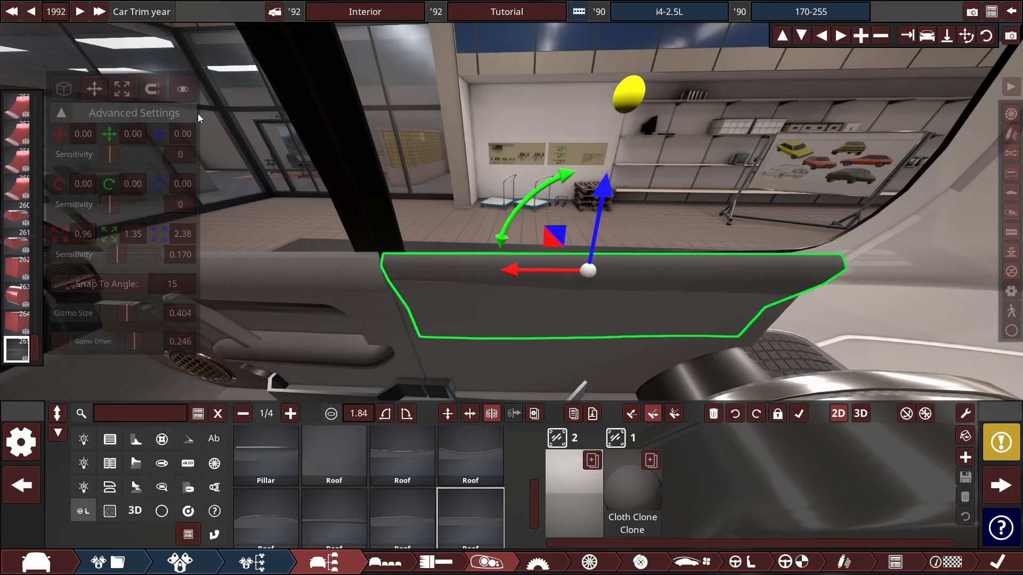
left_click_drag(581, 252, 583, 256)
left_click_drag(628, 224, 511, 181)
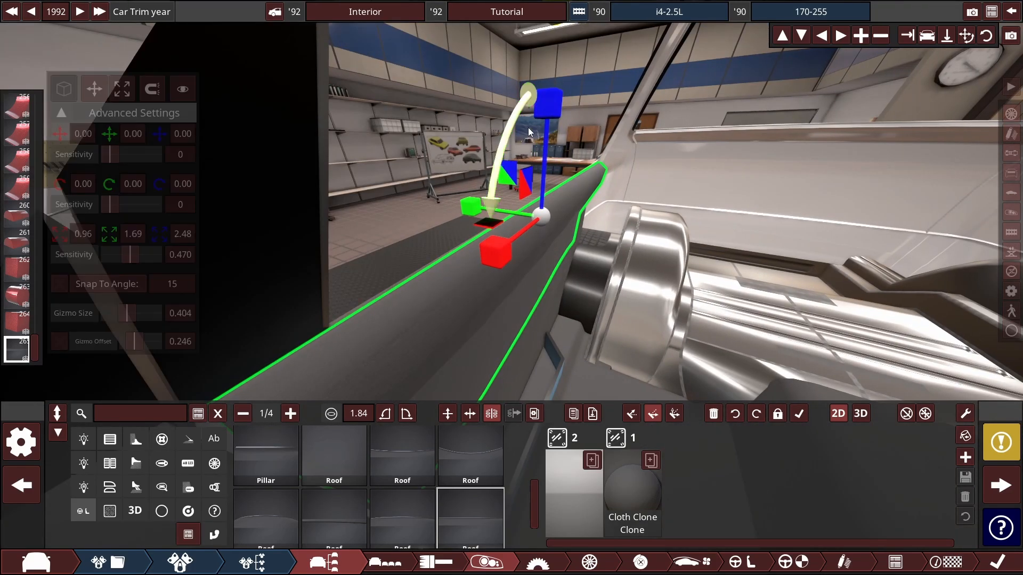
left_click_drag(528, 128, 392, 239)
left_click_drag(492, 118, 491, 106)
left_click(475, 93)
Step: Place a three-person rear bench from the Seats category at the back of the car
scroll(511, 213, "down", 10)
left_click_drag(405, 277, 772, 305)
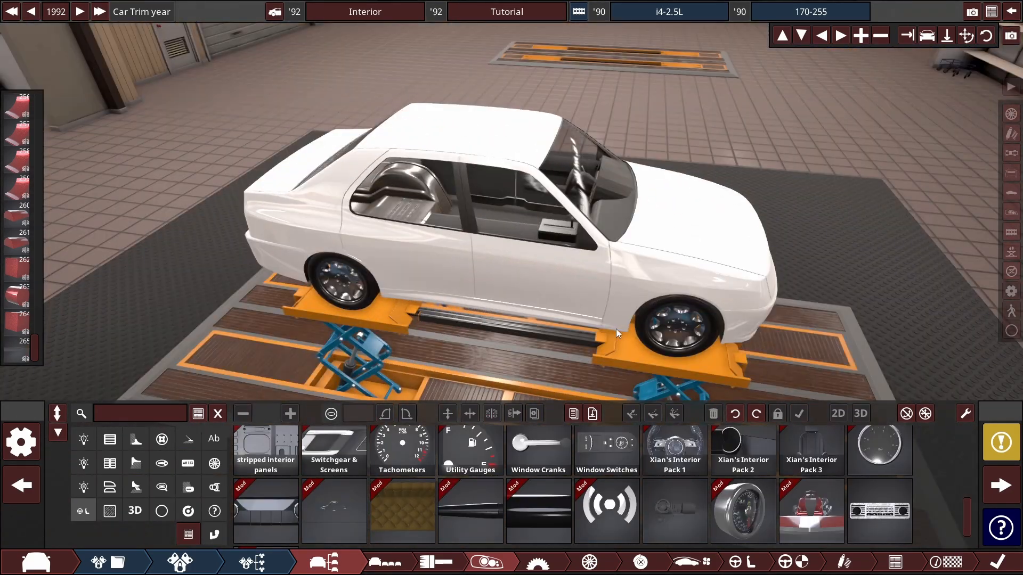
scroll(772, 305, "down", 5)
scroll(447, 296, "up", 10)
left_click_drag(448, 297, 578, 299)
left_click(582, 303)
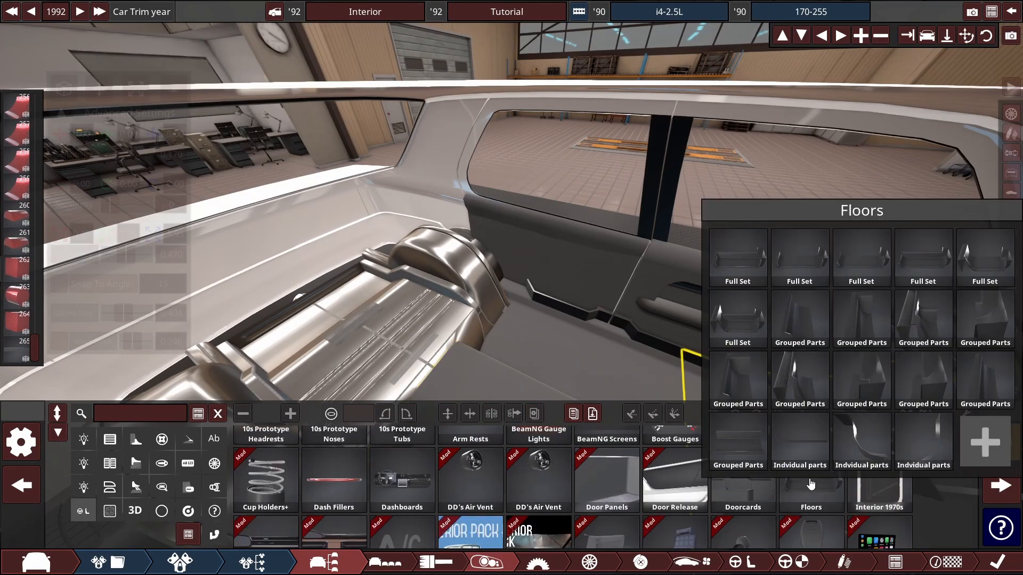
mouse_move(733, 484)
scroll(733, 483, "down", 3)
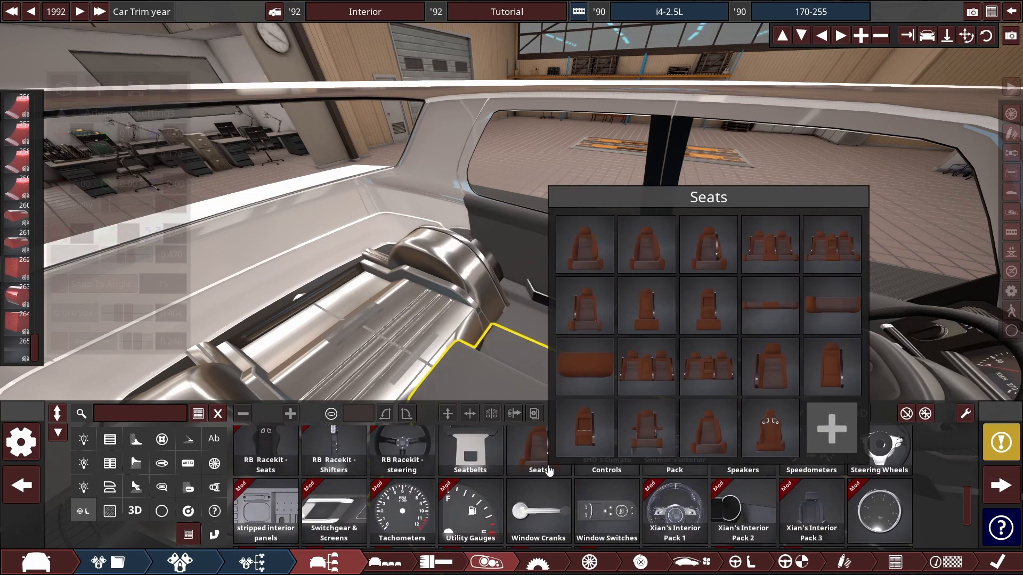
left_click(548, 471)
left_click_drag(539, 459, 589, 226)
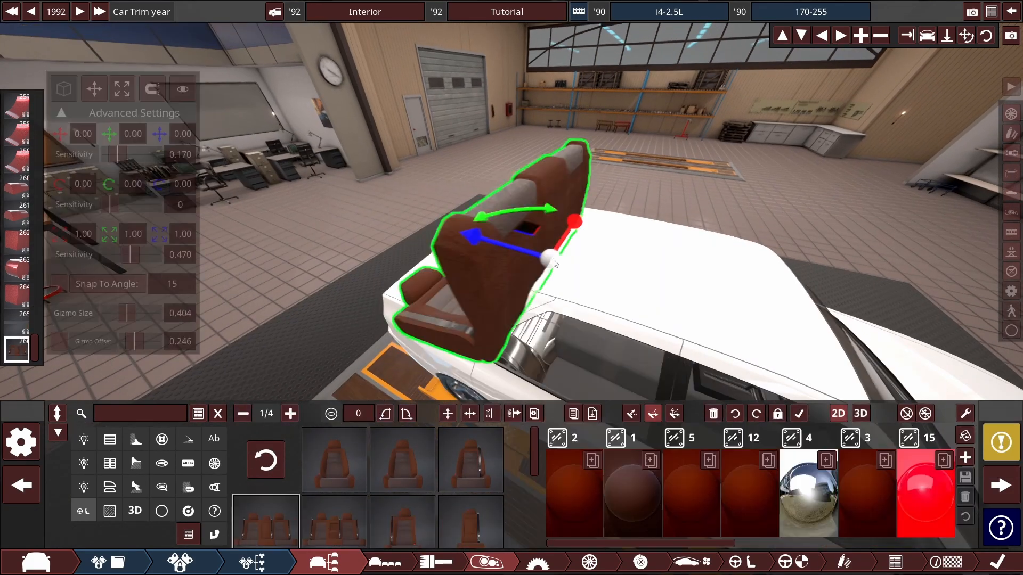
Step: Switch the rear bench to free 3D placement, move it into the rear cabin and scale it to 1.00 × 0.90 × 0.90
left_click(861, 414)
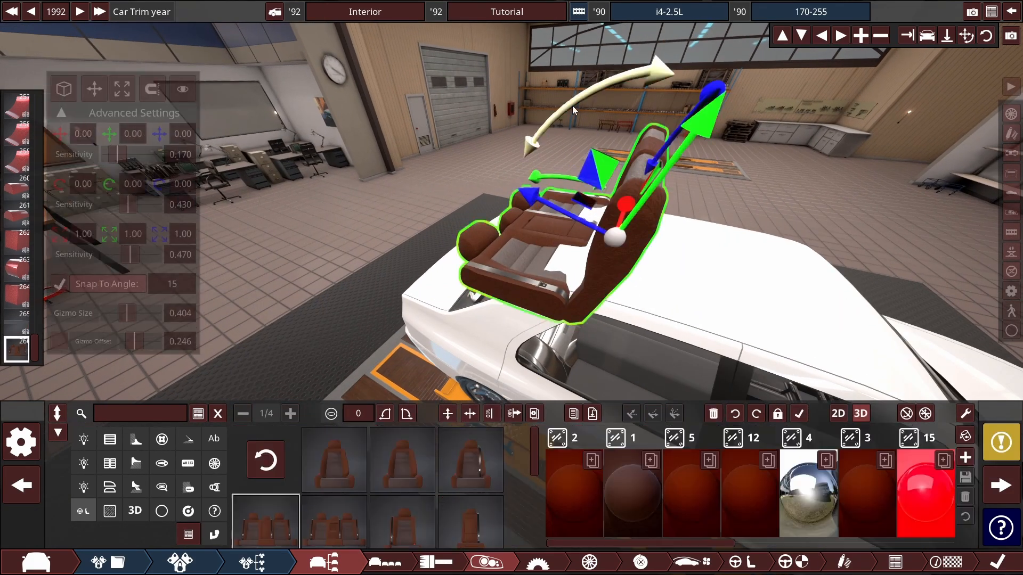
scroll(386, 246, "up", 3)
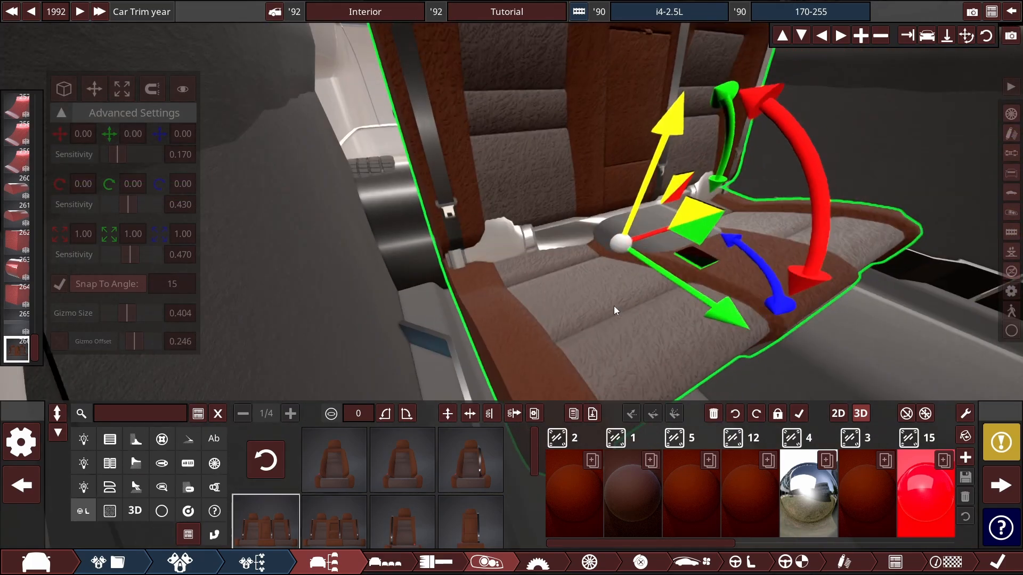
left_click(122, 89)
left_click_drag(707, 202, 709, 209)
left_click_drag(710, 213, 706, 216)
scroll(629, 287, "down", 3)
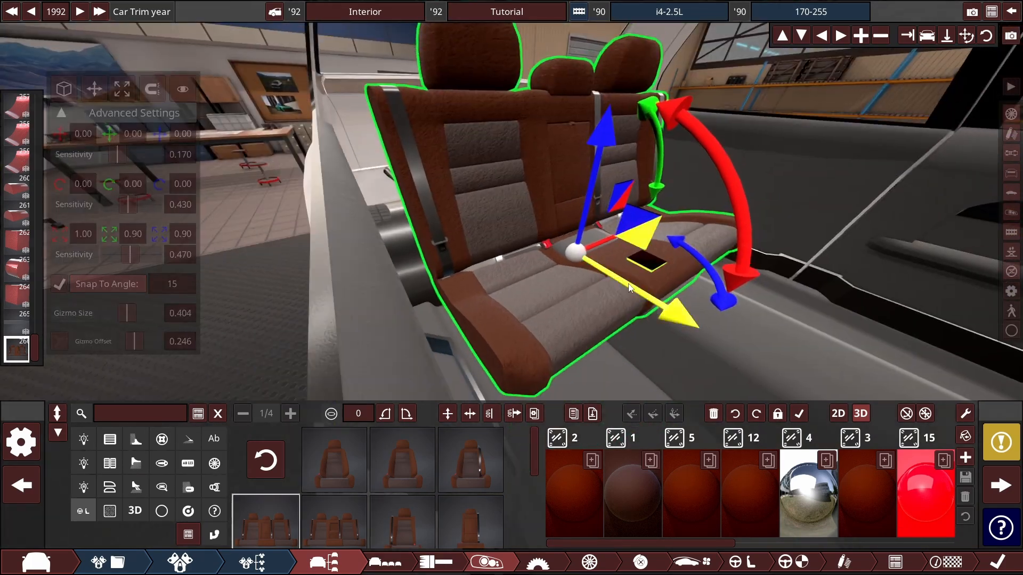
left_click(746, 160)
left_click_drag(746, 160, 793, 140)
Step: Try the default CS Seat Cloth variants on the rear bench's slot 2 upholstery and settle on CS Weaved Cloth
scroll(560, 280, "down", 10)
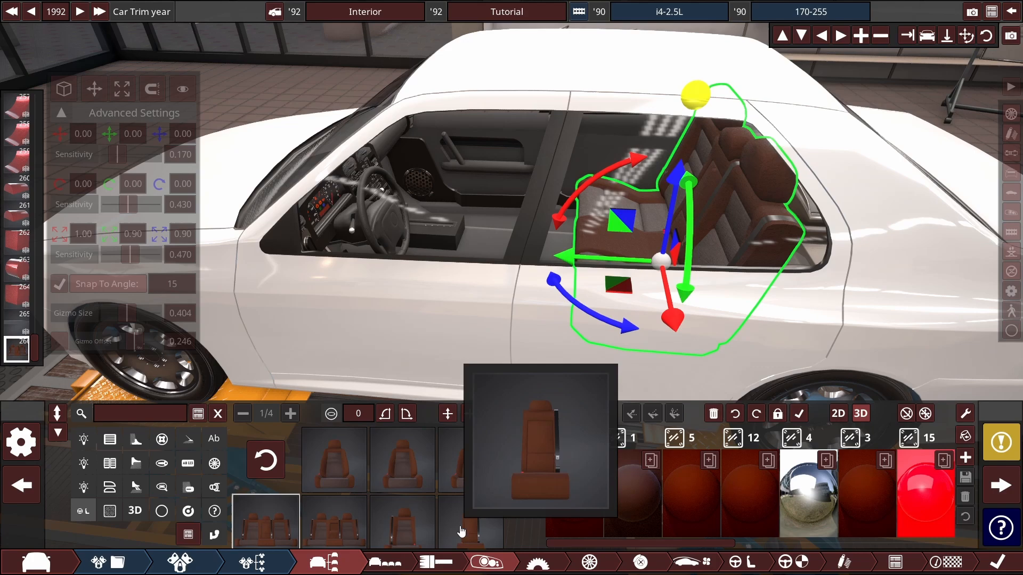
left_click(661, 512)
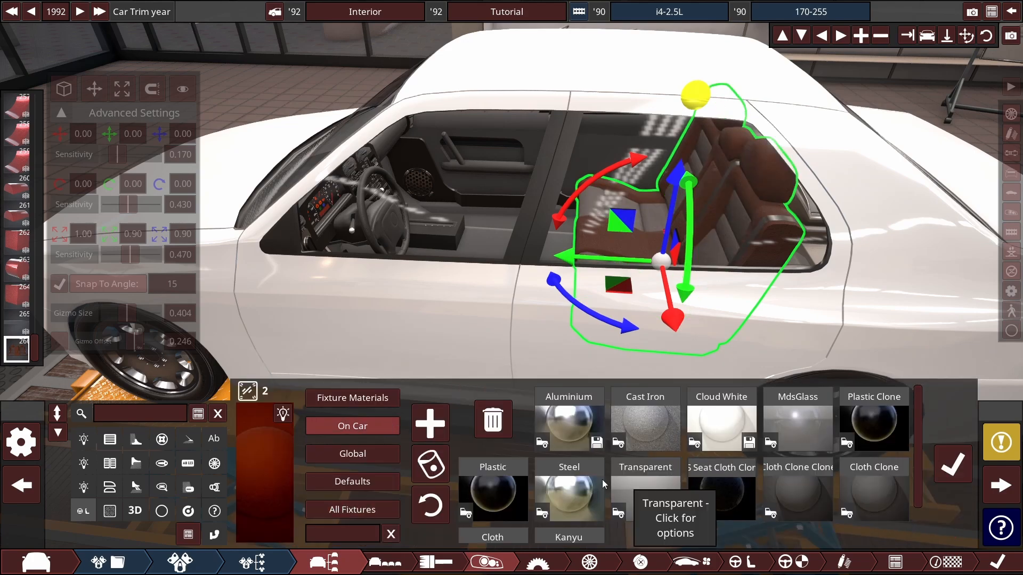
scroll(795, 433, "down", 5)
scroll(796, 433, "down", 5)
left_click(731, 475)
scroll(525, 319, "down", 8)
left_click_drag(526, 320, 758, 292)
left_click(797, 474)
scroll(758, 293, "up", 8)
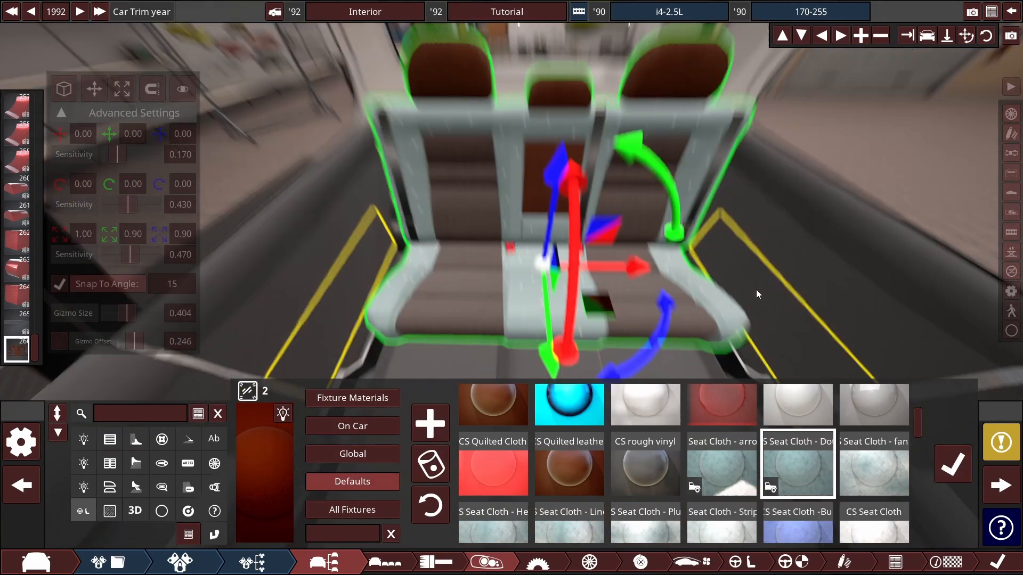
left_click(874, 474)
scroll(525, 469, "down", 2)
left_click(690, 477)
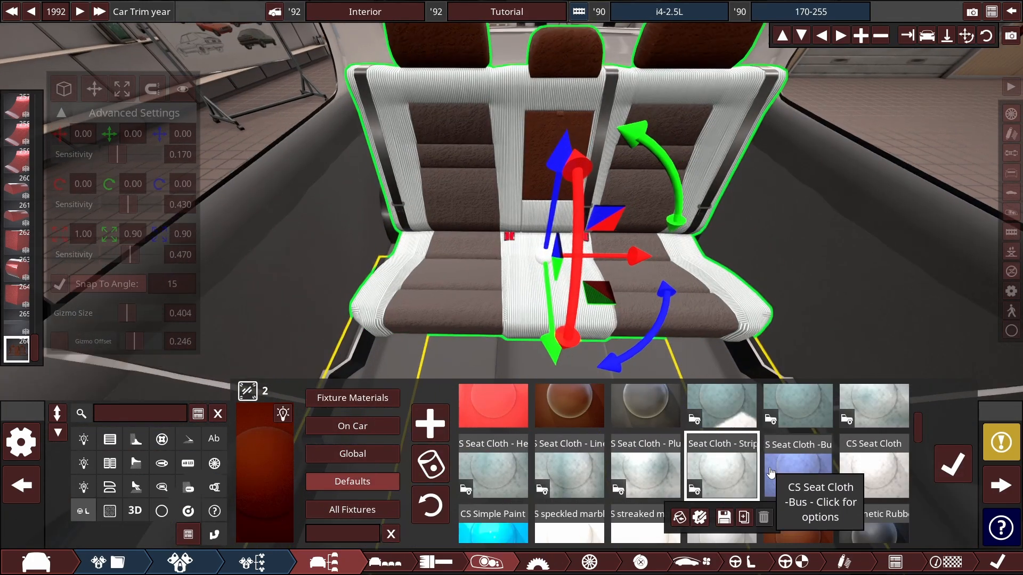
scroll(837, 518, "down", 3)
left_click(648, 522)
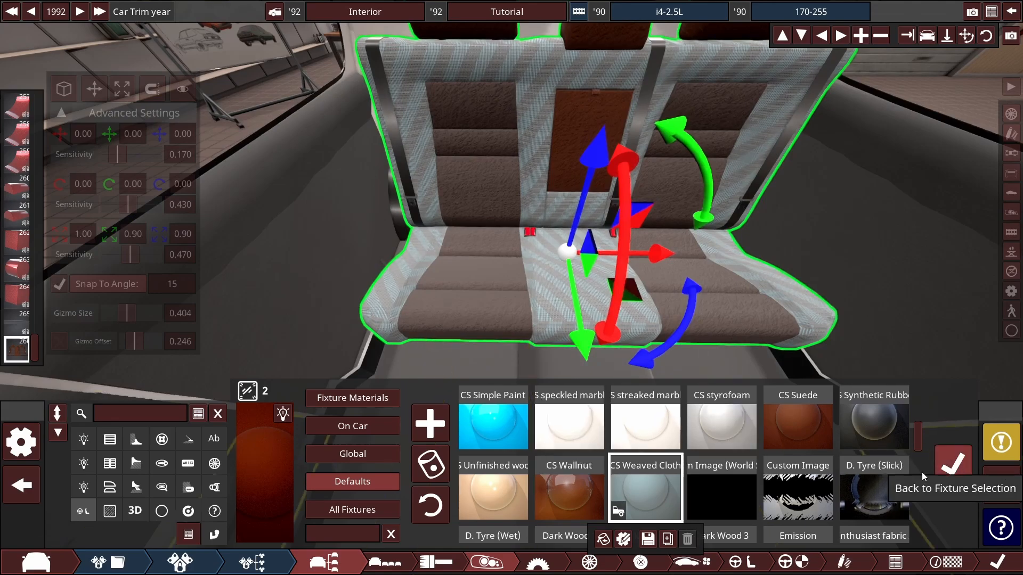
Step: Colour the bench's woven cloth with base 5D5D5D, second colour 25252B and fuzz colour FFFFFF
left_click(447, 479)
left_click(762, 471)
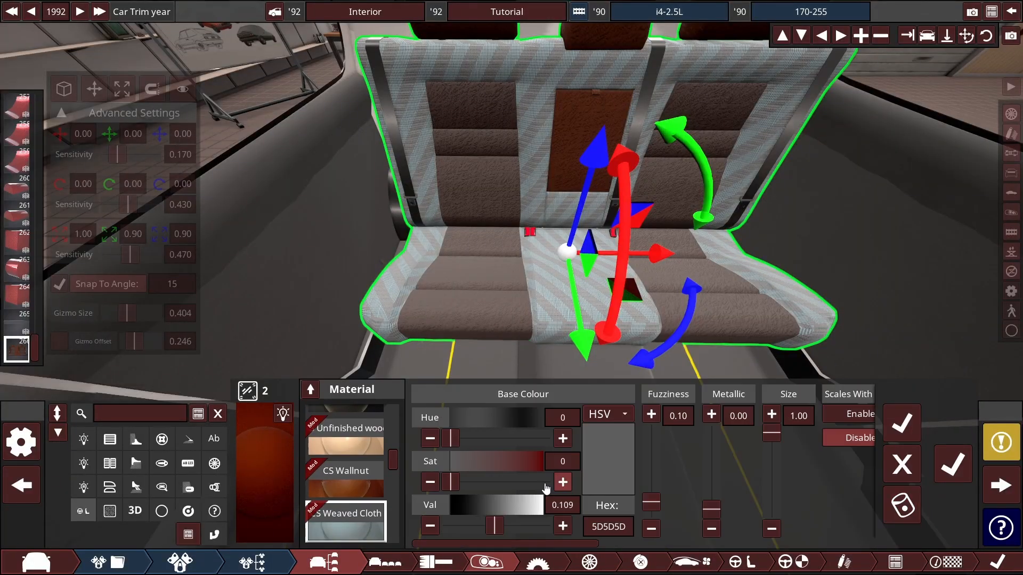
left_click_drag(601, 524, 565, 525)
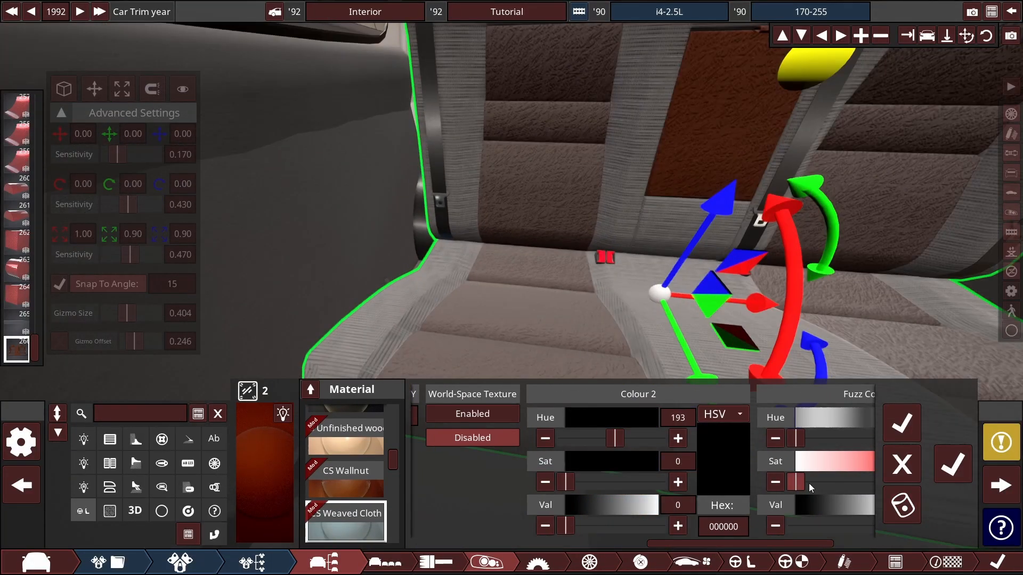
scroll(809, 483, "down", 3)
left_click_drag(699, 438, 761, 437)
left_click_drag(699, 481, 717, 481)
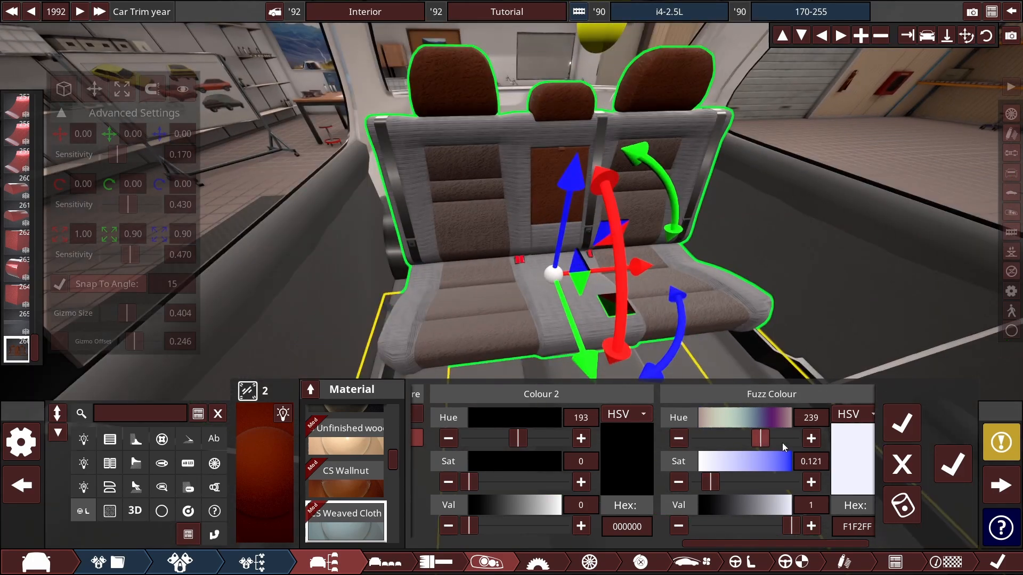
left_click_drag(532, 439, 531, 439)
scroll(544, 277, "up", 2)
left_click_drag(710, 483, 697, 483)
mouse_move(792, 526)
left_mouse_down()
mouse_move(726, 526)
mouse_move(794, 526)
left_mouse_up()
mouse_move(529, 527)
left_mouse_down()
mouse_move(556, 529)
mouse_move(495, 528)
left_mouse_up()
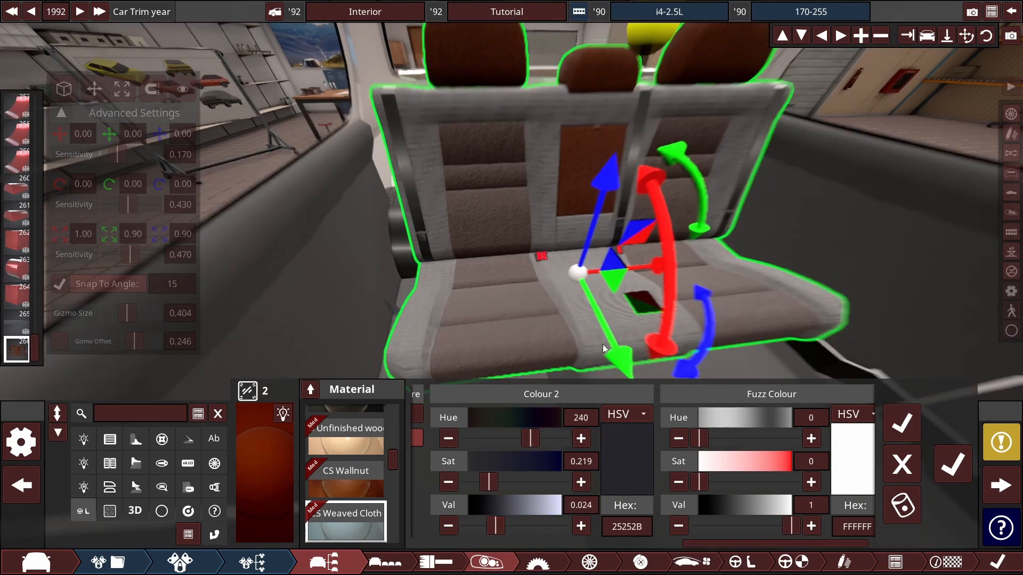
Step: Fine-tune the woven cloth's remaining colour and texture settings and save it as the bench's slot 2 material
scroll(511, 266, "up", 5)
left_click_drag(582, 481, 539, 483)
left_click_drag(730, 543, 607, 541)
left_click(733, 414)
scroll(586, 277, "down", 3)
left_click_drag(609, 472, 608, 510)
scroll(586, 277, "up", 5)
scroll(586, 277, "down", 5)
left_click(902, 423)
left_click(953, 464)
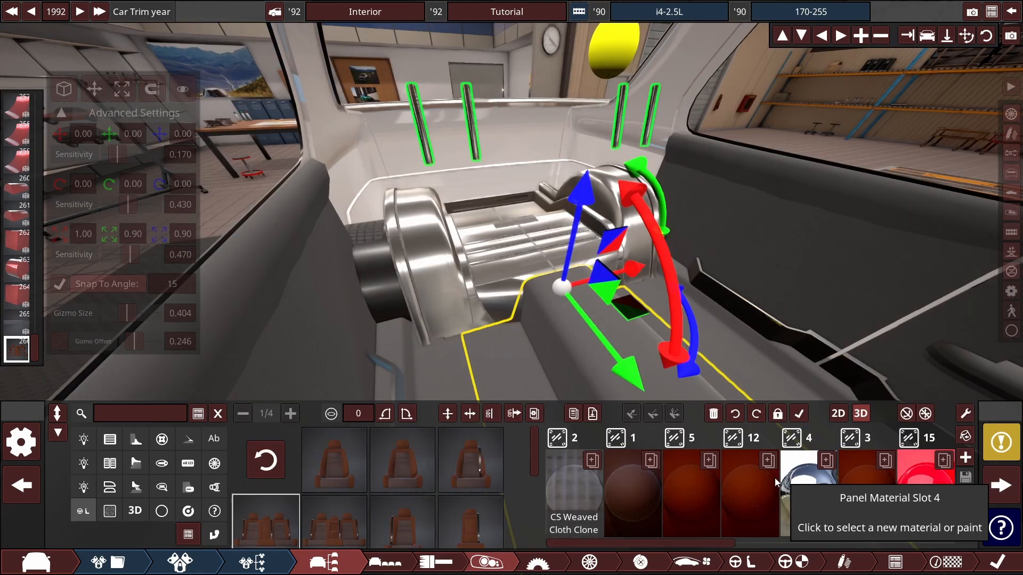
Step: Try the car's existing dark grey Cloth material on the bench's slot 1 seat inserts
left_click(620, 491)
left_click(353, 426)
left_click(535, 527)
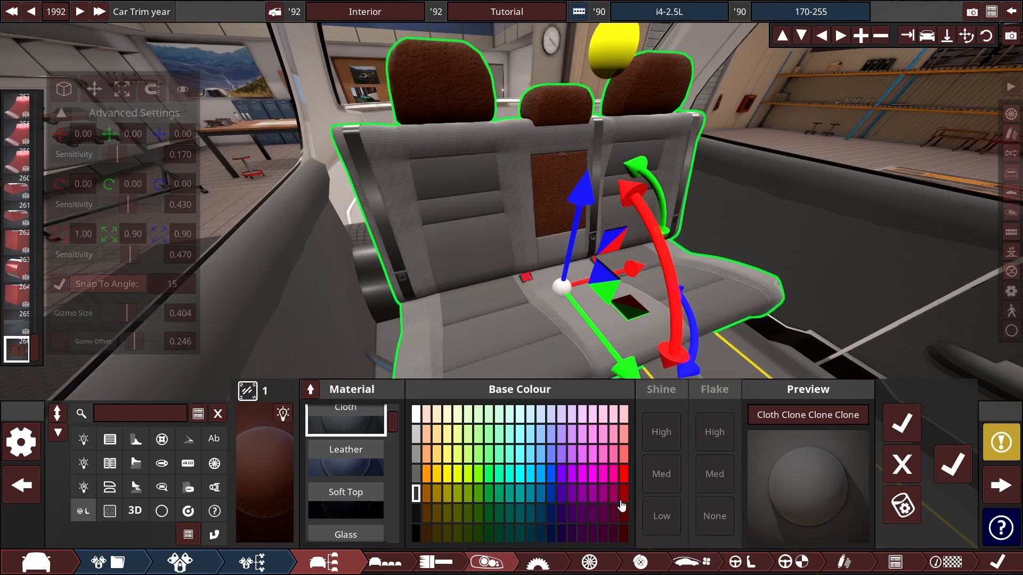
left_click(894, 453)
left_click(953, 462)
Step: Apply CS Seat Cloth Clone to the bench's slot 1 inserts and CS Weaved Cloth Clone to its slot 5 centre panel
left_click(648, 497)
left_click(833, 491)
scroll(766, 352, "up", 4)
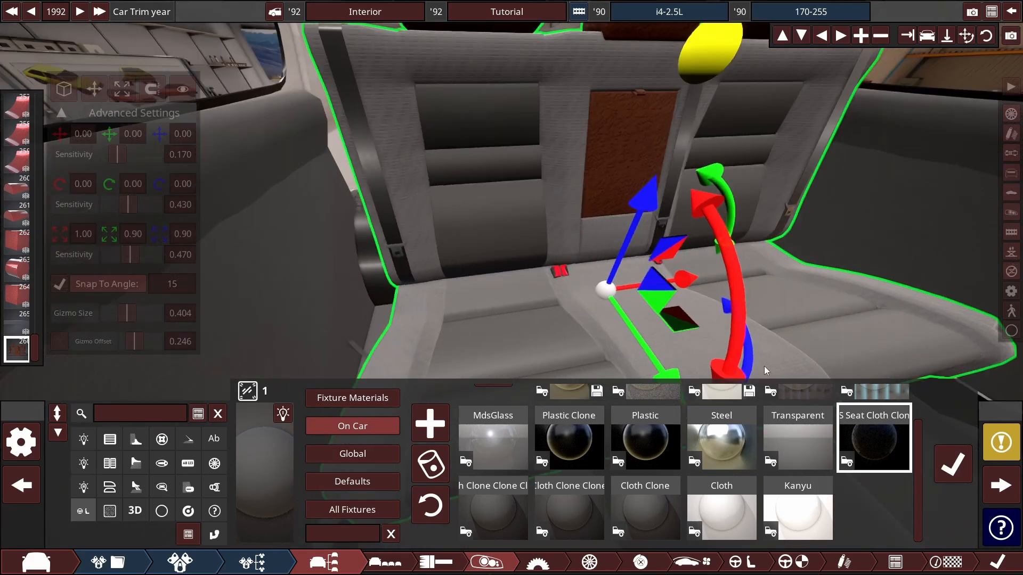
left_click(429, 461)
left_click(623, 339)
Step: Apply CS Seat Cloth Clone to the bench's headrests in slots 12 and 3 and check the remaining material slots
left_click(341, 426)
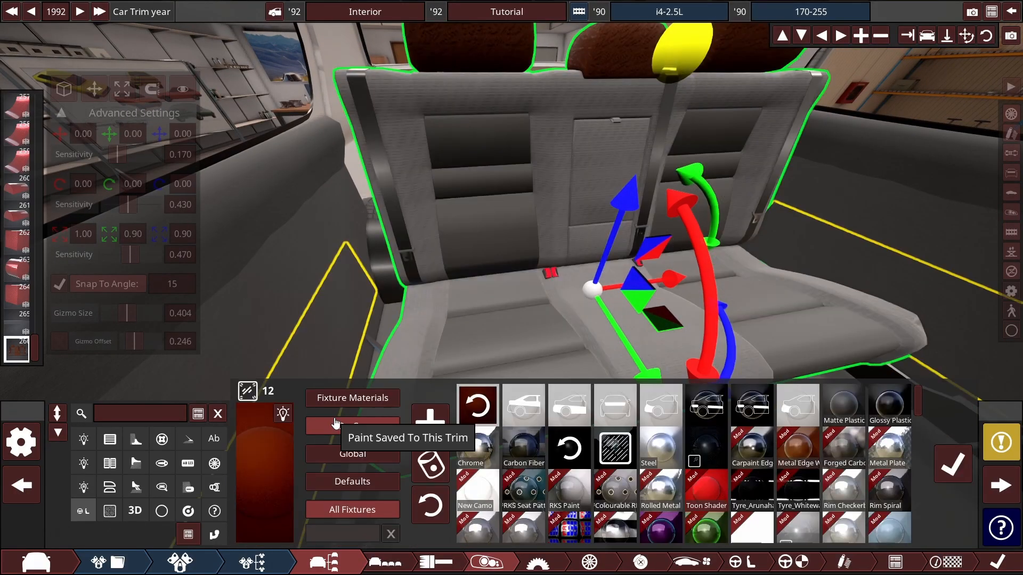
left_click(796, 475)
scroll(852, 330, "down", 3)
left_click(953, 462)
left_click(704, 494)
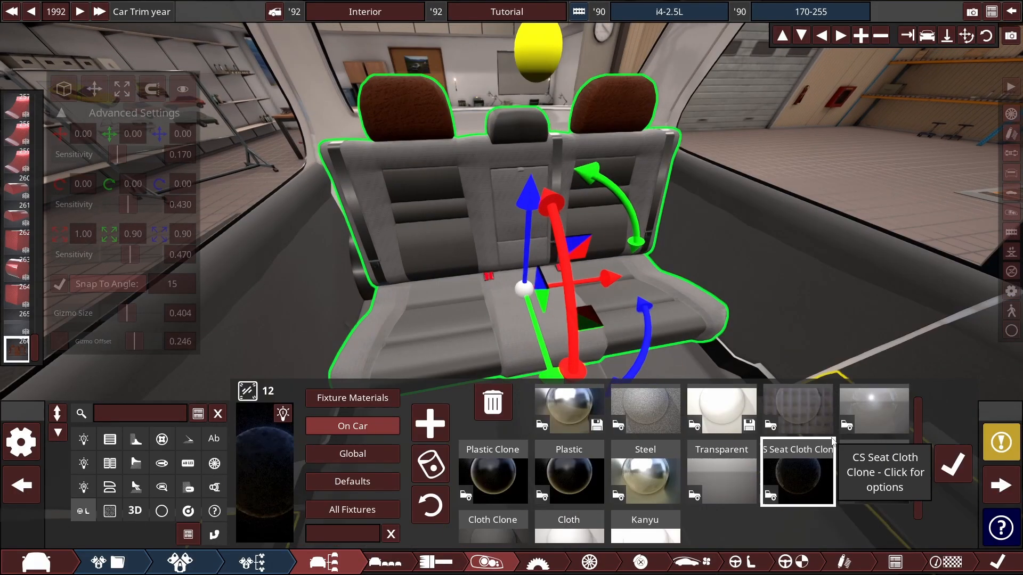
left_click(953, 462)
left_click(782, 503)
left_click(795, 428)
left_click(953, 462)
scroll(800, 505, "down", 2)
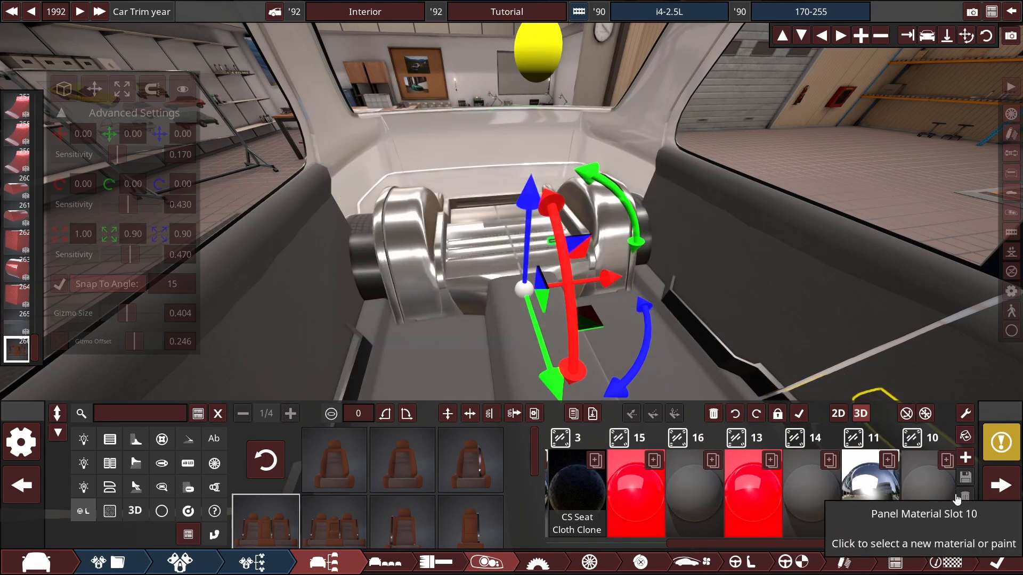
scroll(957, 499, "down", 2)
Step: Duplicate the curved cloth floor panel below the rear bench, flip it horizontally and scale it to -0.70 × 5.83 × 0.89
left_click(876, 164)
left_click(543, 282)
left_click_drag(569, 206, 695, 295)
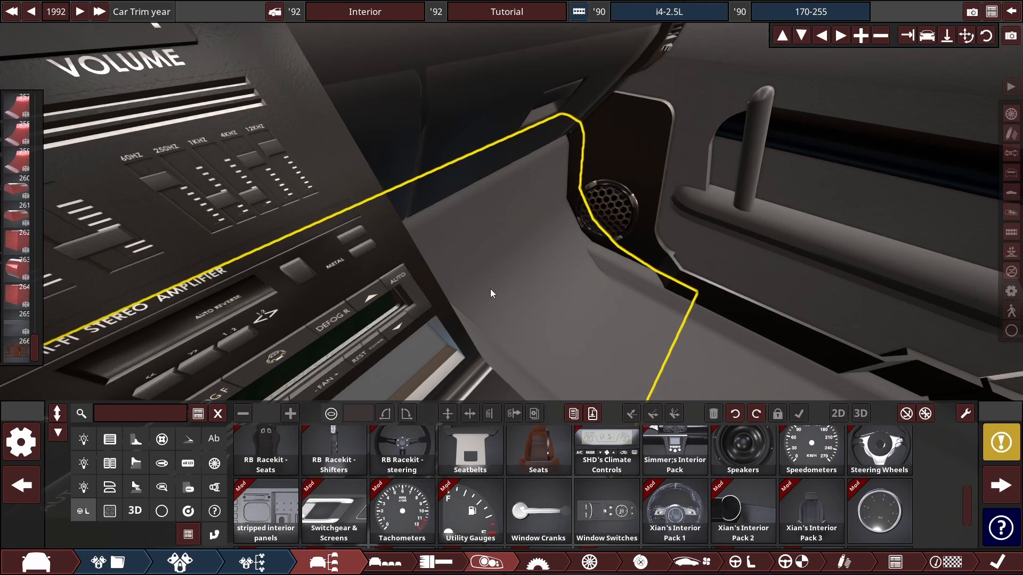
left_click(445, 352)
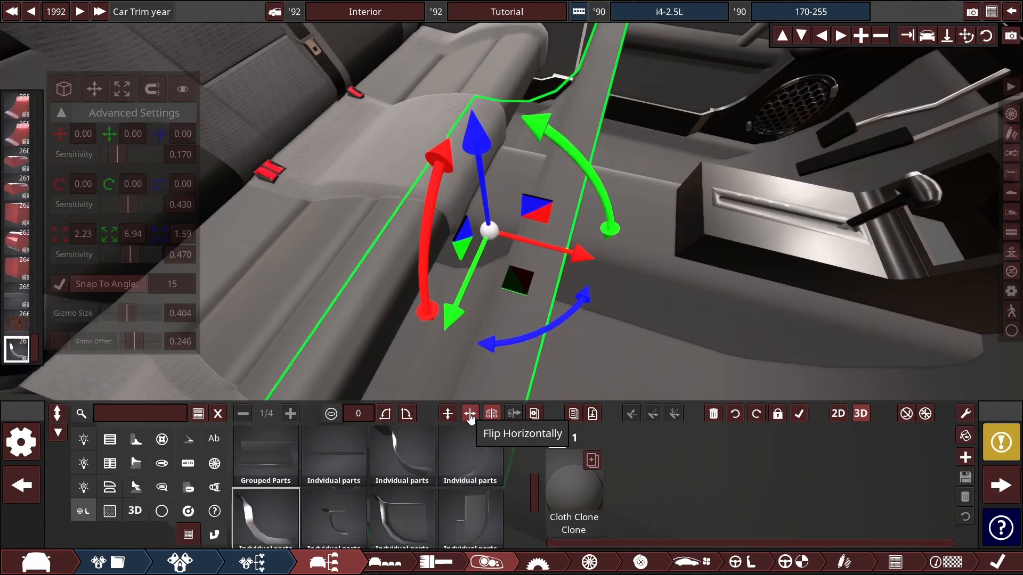
left_click(469, 414)
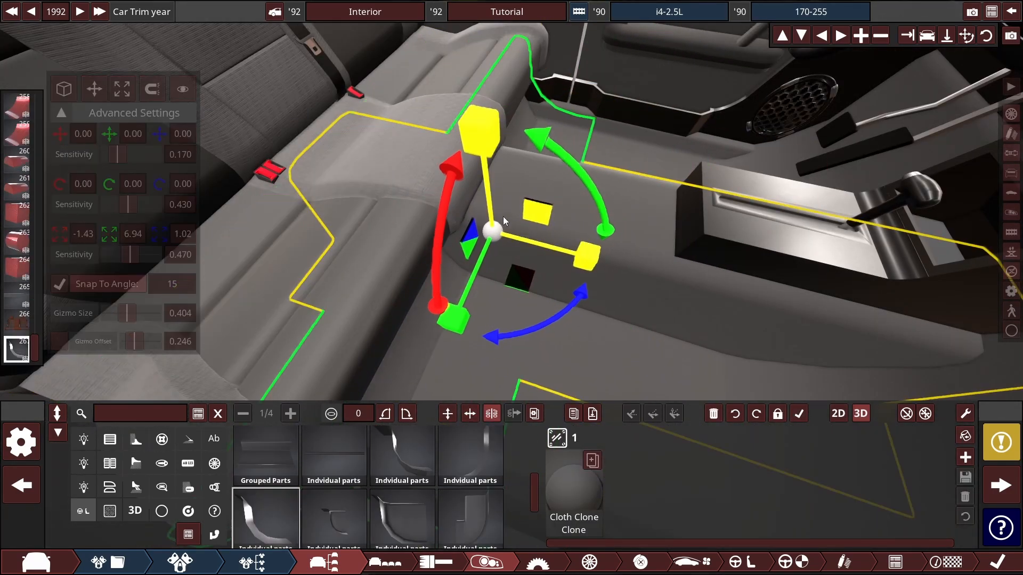
left_click_drag(503, 217, 495, 221)
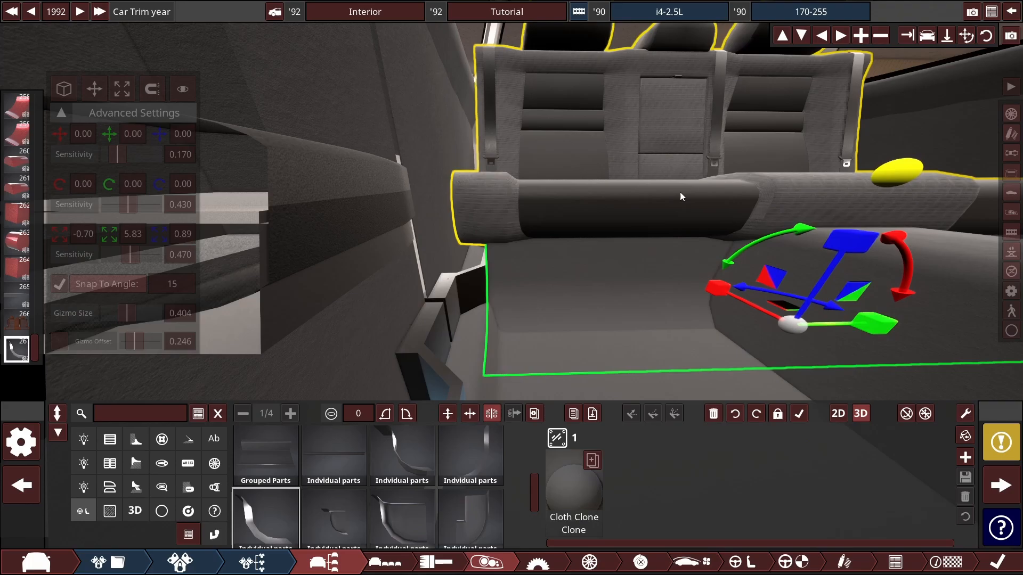
Step: Scale the rear bench to 1.04 × 0.94 × 0.90 so its front edge meets the floor panel
left_click(680, 192)
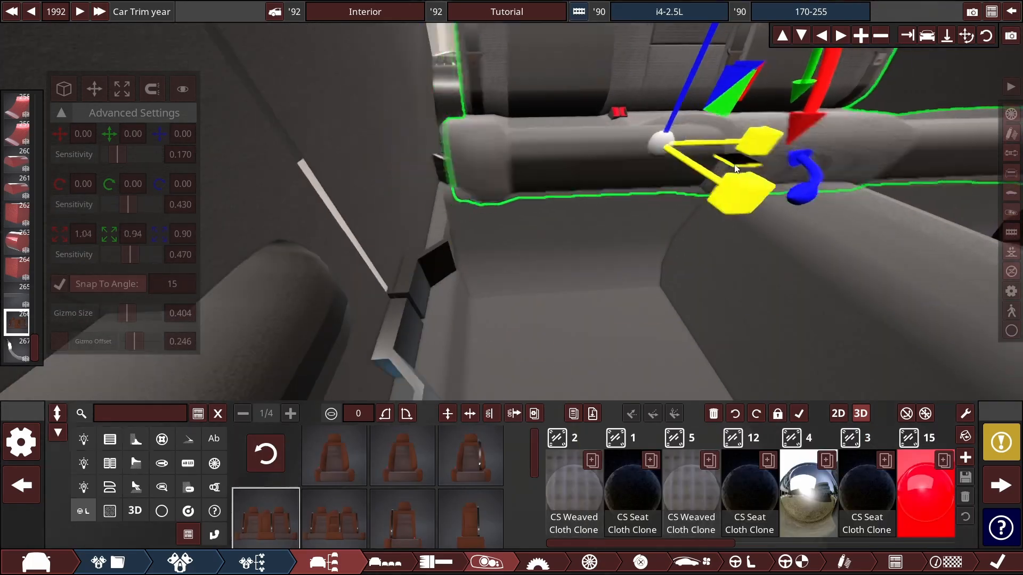
scroll(737, 168, "down", 5)
left_click(733, 205)
scroll(640, 245, "up", 5)
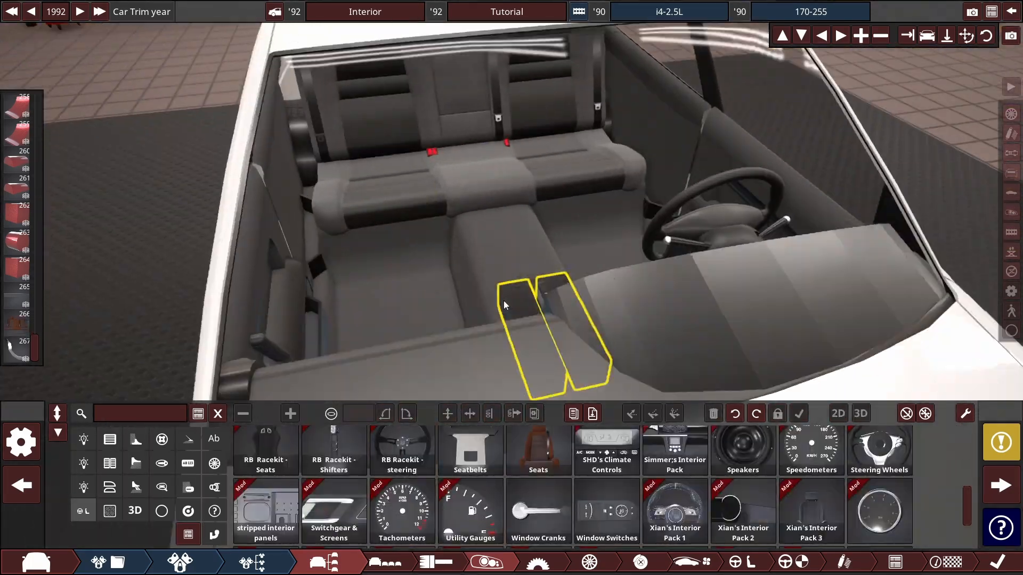
Step: Examine the rear bench and floor fit from above, from outside the car and inside the cabin
left_click(488, 255)
scroll(640, 186, "down", 4)
left_click(835, 151)
left_click_drag(835, 151, 900, 159)
scroll(532, 174, "up", 3)
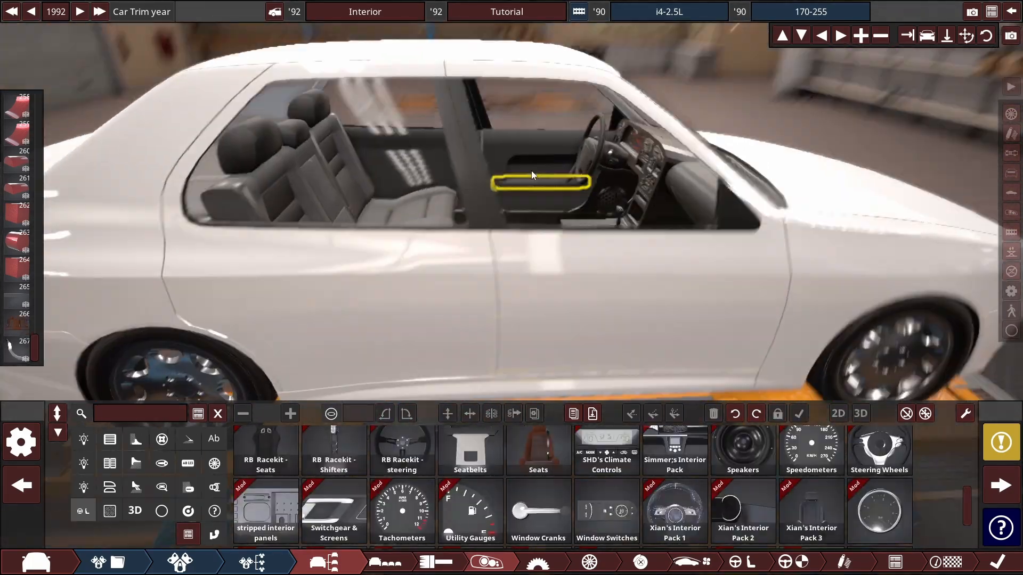
left_click_drag(532, 174, 746, 229)
scroll(640, 245, "up", 5)
scroll(693, 480, "up", 4)
Step: Place a rounded wheel well fixture from the pillars, roof and walls parts over the rear wheel
left_click(879, 508)
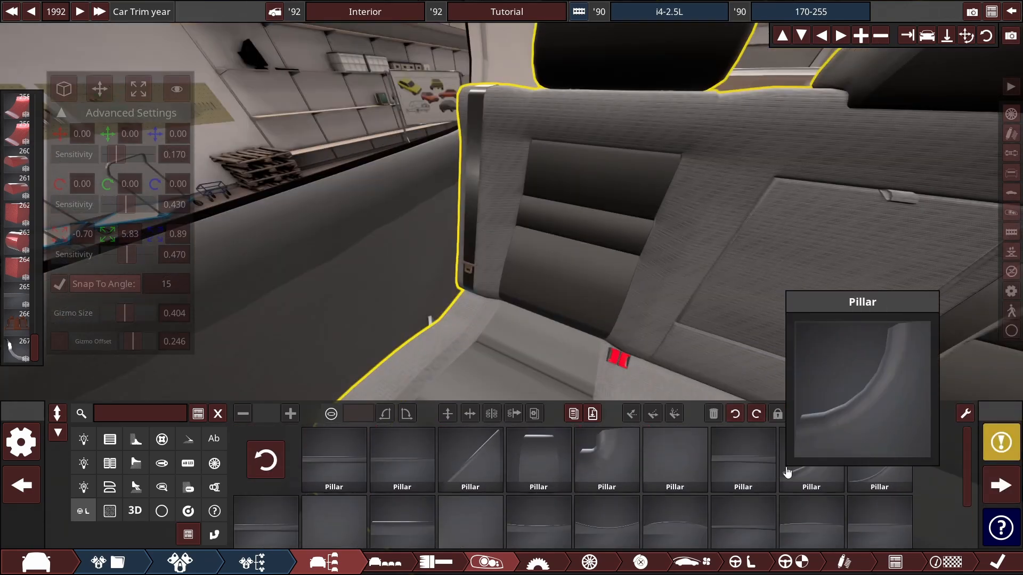
left_click(266, 461)
left_click_drag(640, 245, 533, 234)
scroll(586, 240, "up", 4)
scroll(586, 267, "down", 5)
left_click_drag(729, 519, 525, 395)
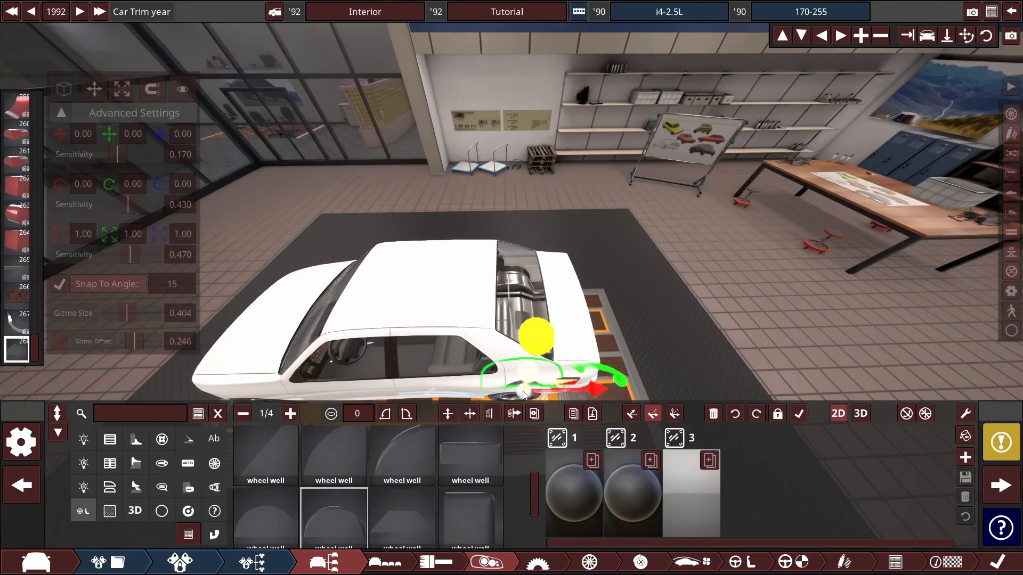
Step: Position the wheel well around the rear wheel, mirror it to the other side and scale it to 1.00 × 1.83 × 1.00
scroll(517, 373, "up", 5)
left_click_drag(693, 256, 442, 90)
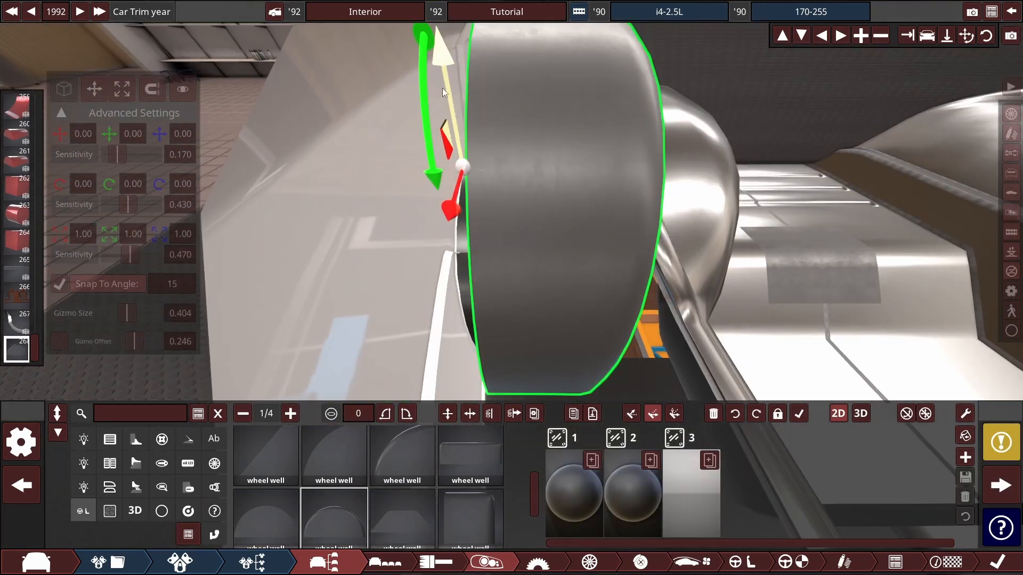
left_click_drag(387, 169, 341, 226)
left_click(492, 413)
left_click(95, 89)
scroll(586, 240, "down", 5)
left_click_drag(538, 103, 699, 220)
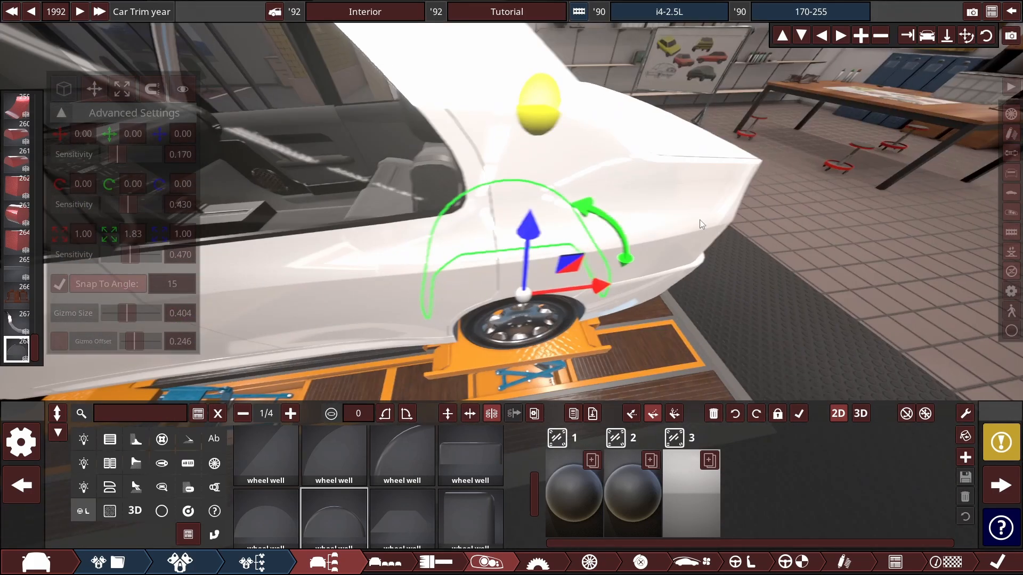
Step: Extend the plastic trim along the lower door edge beside the rear bench with a 0.43 × 0.17 × 0.41 box
scroll(638, 242, "up", 5)
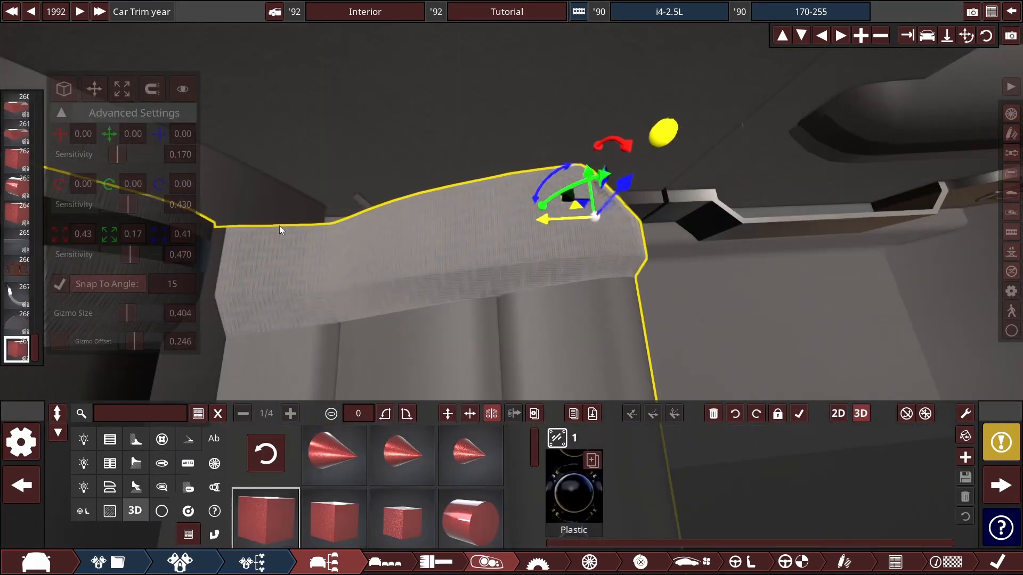
scroll(549, 235, "up", 3)
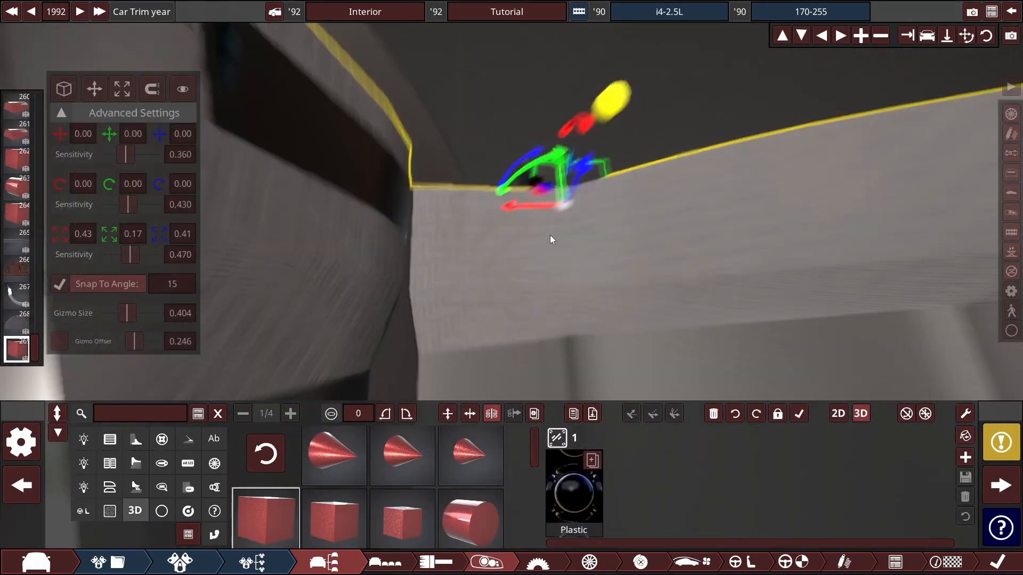
left_click_drag(550, 235, 511, 248)
left_click(91, 92)
left_click_drag(373, 176, 480, 238)
scroll(436, 206, "down", 5)
left_click(436, 206)
left_click_drag(436, 206, 318, 154)
scroll(318, 154, "up", 3)
left_click_drag(754, 304, 600, 261)
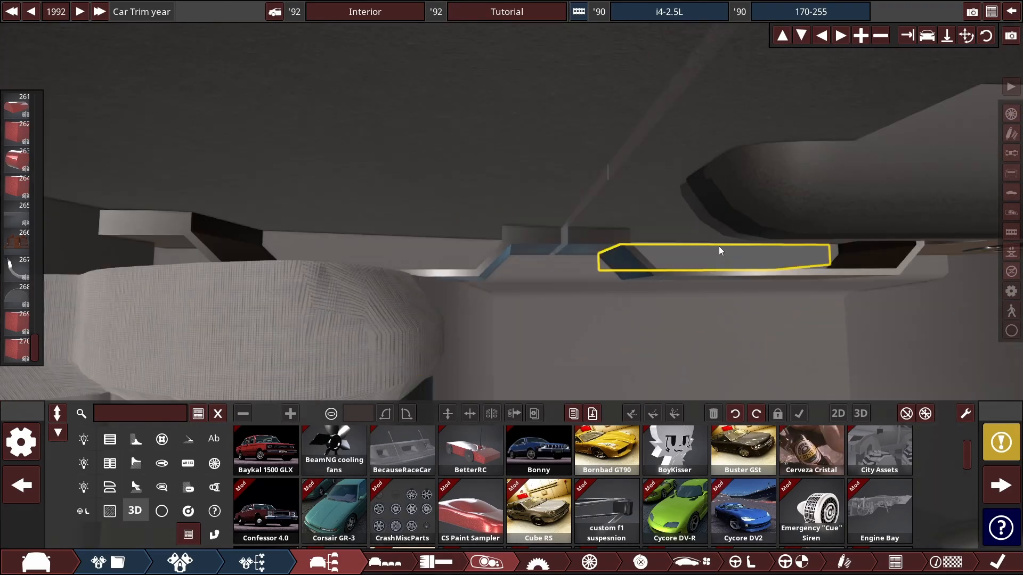
scroll(718, 250, "down", 5)
left_click(83, 511)
left_click(557, 184)
scroll(500, 176, "down", 5)
scroll(650, 205, "down", 3)
scroll(556, 242, "up", 10)
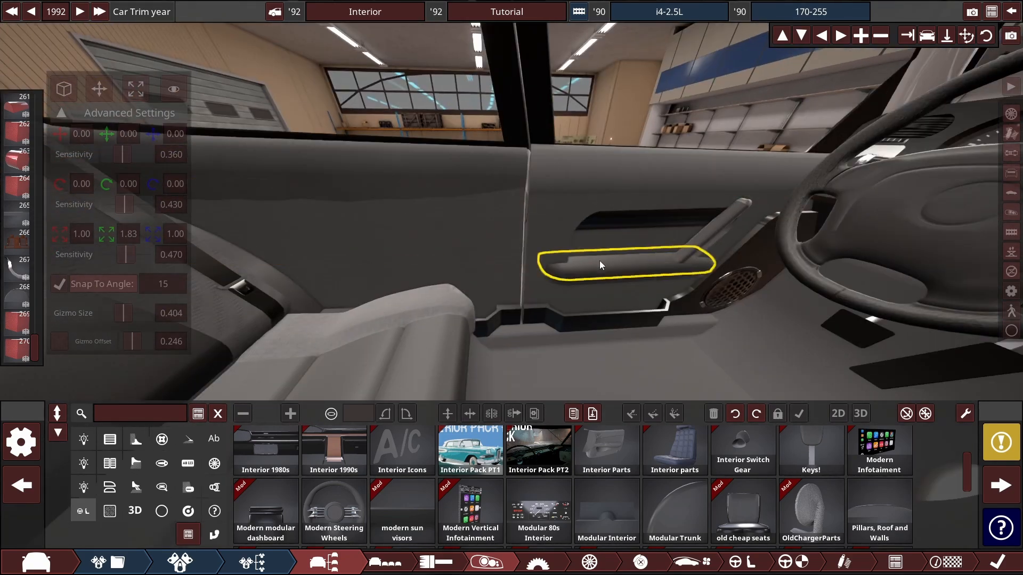
Step: Copy the armrest parts to the rear side panel, scaling the cloth piece to -0.15 × 1.95 × 1.95 and the plastic piece to 0.28 × 1.91 × 1.91
left_click(600, 260)
left_click_drag(682, 249, 179, 283)
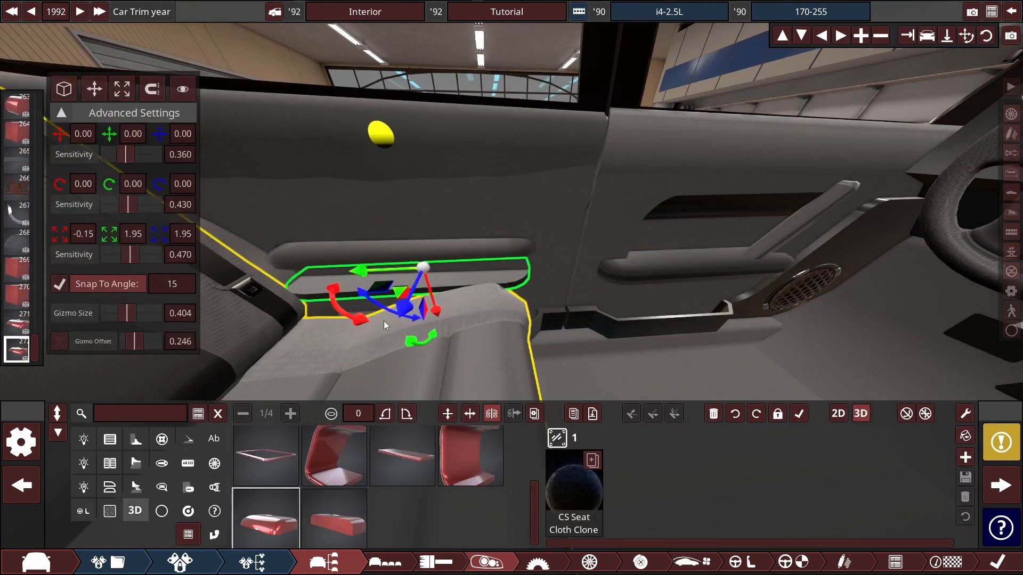
scroll(383, 321, "up", 3)
left_click_drag(412, 304, 463, 214)
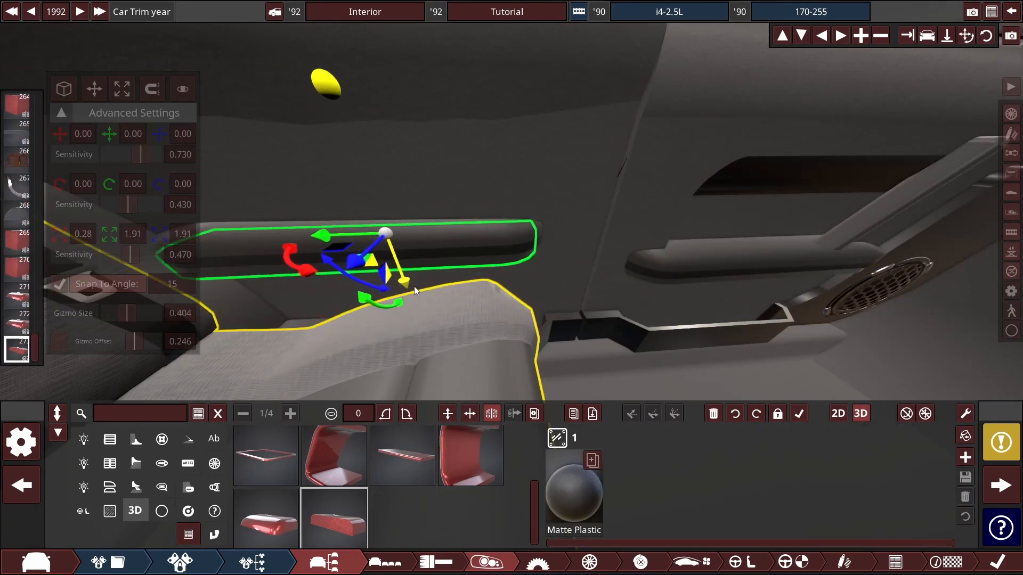
scroll(462, 214, "up", 2)
left_click(263, 203)
scroll(484, 170, "down", 5)
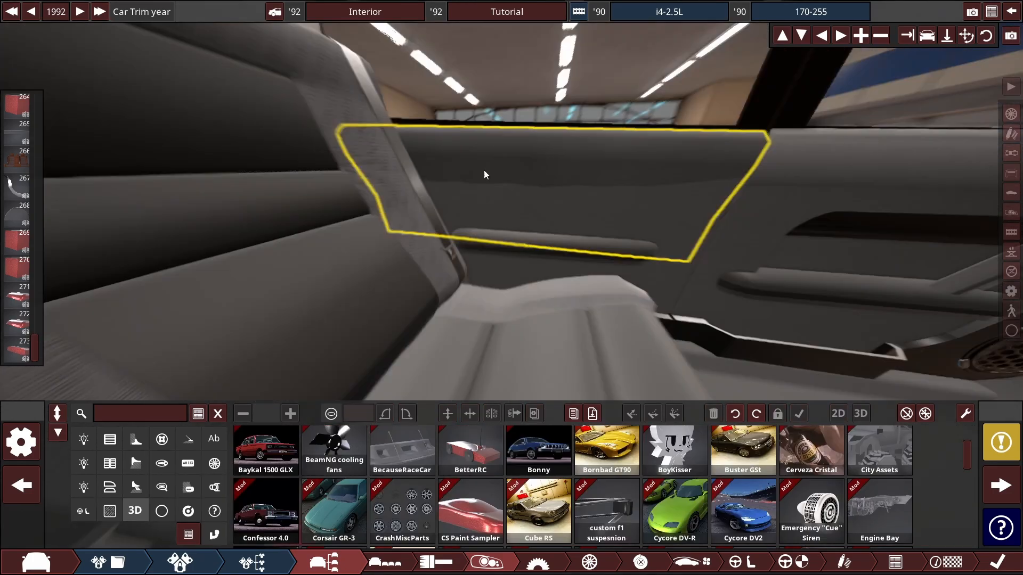
Step: Dress the rear armrest with a flipped Cloth Clone curved piece at 0.40 × -0.14 × 0.40 and a vertically flipped 0.71 × 0.15 × 0.10 matte plastic piece
left_click_drag(484, 170, 575, 164)
scroll(513, 240, "up", 3)
left_click(513, 240)
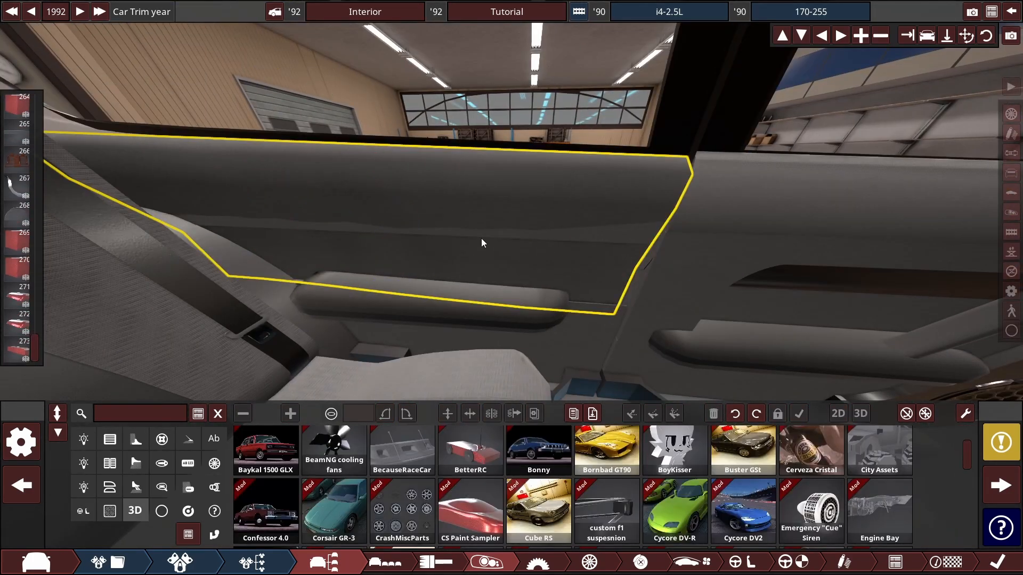
left_click(536, 181)
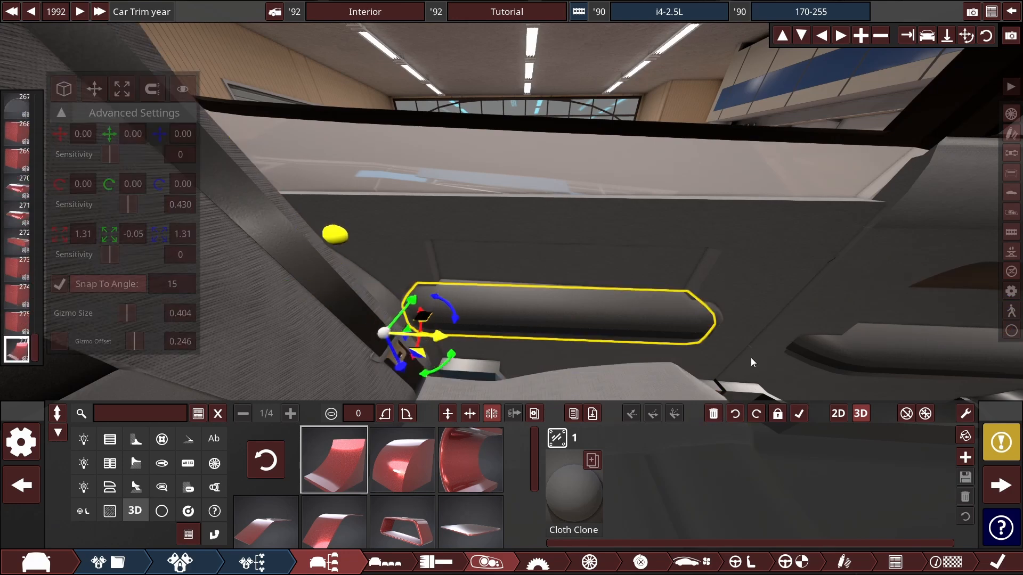
left_click(470, 418)
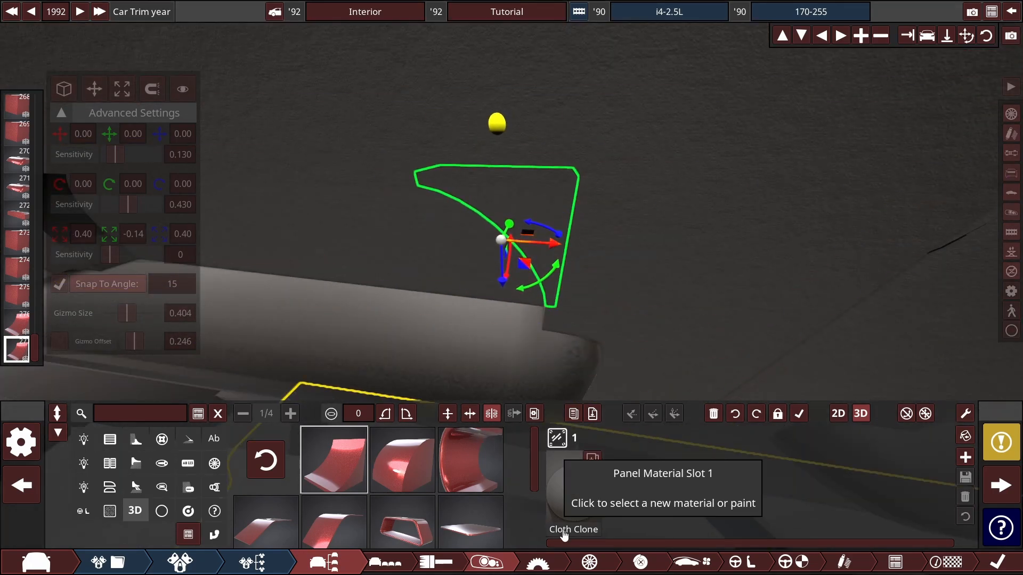
left_click(574, 493)
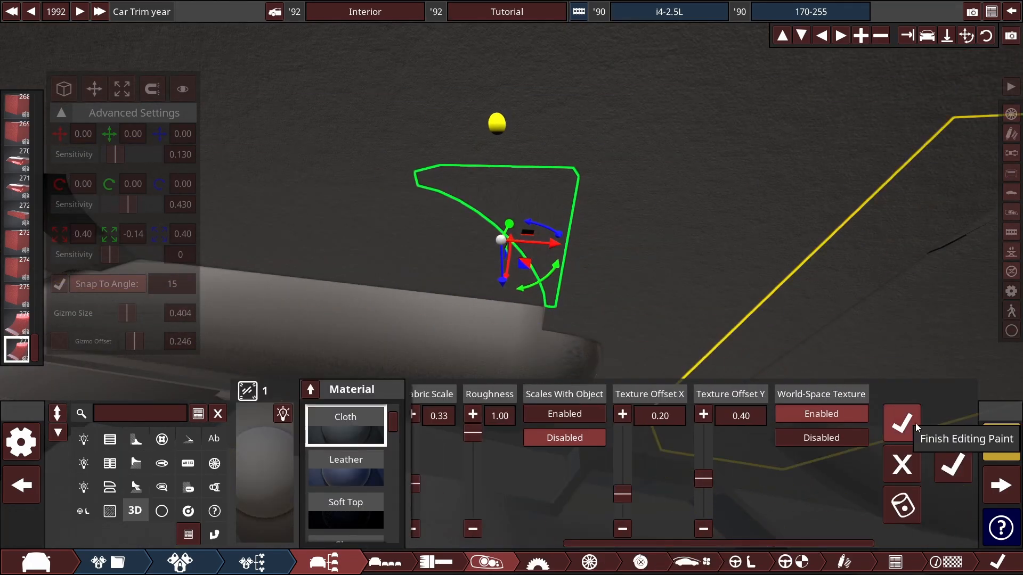
left_click(901, 424)
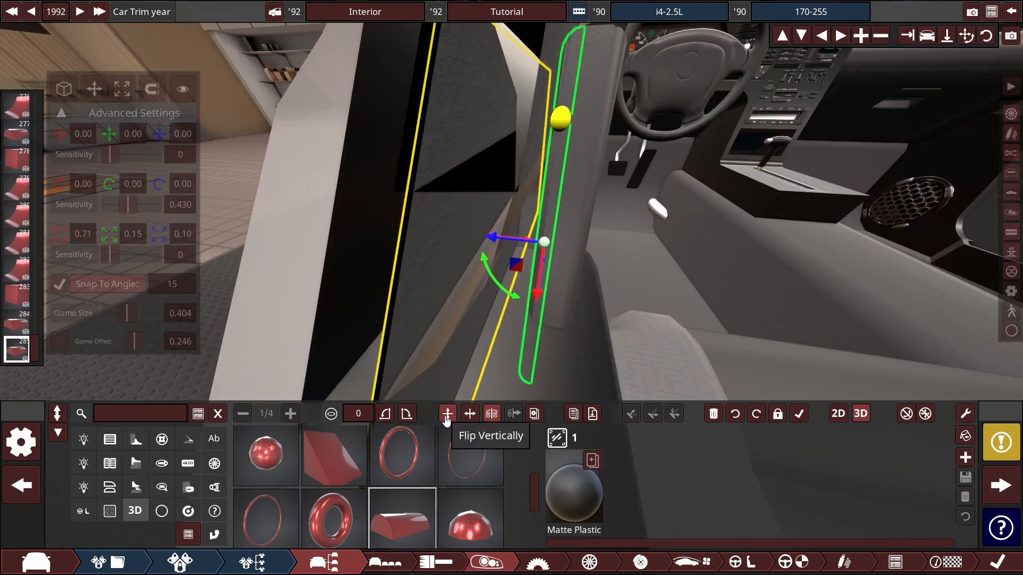
left_click(447, 414)
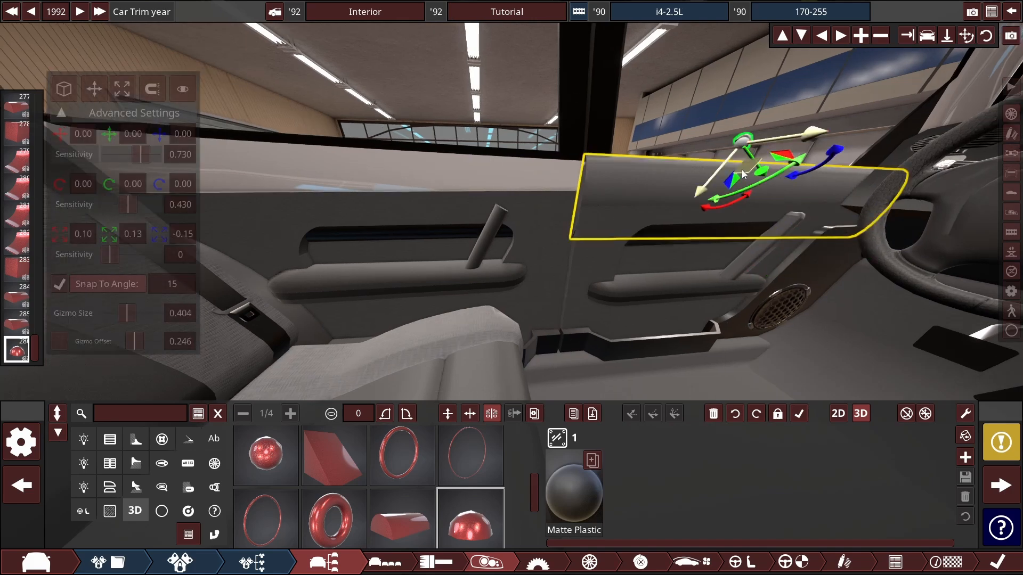
Step: Fit a Pillar fixture scaled to 4.38 × 1.50 × 2.46 along the rear side panel's upper edge and apply the car's Cloth Clone paint
left_click_drag(538, 246, 500, 211)
scroll(511, 273, "up", 5)
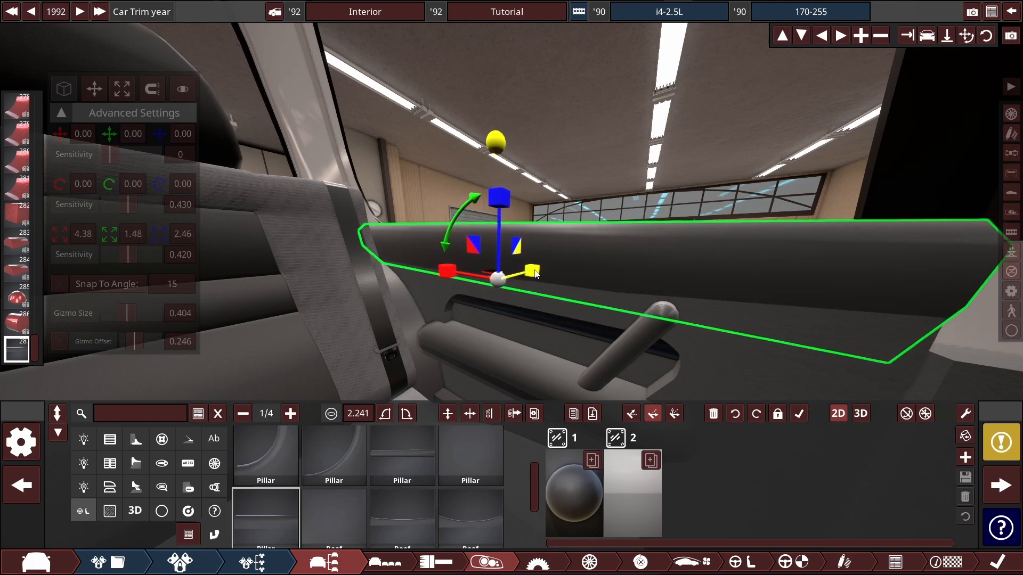
left_click(574, 493)
left_click(353, 426)
scroll(863, 443, "down", 2)
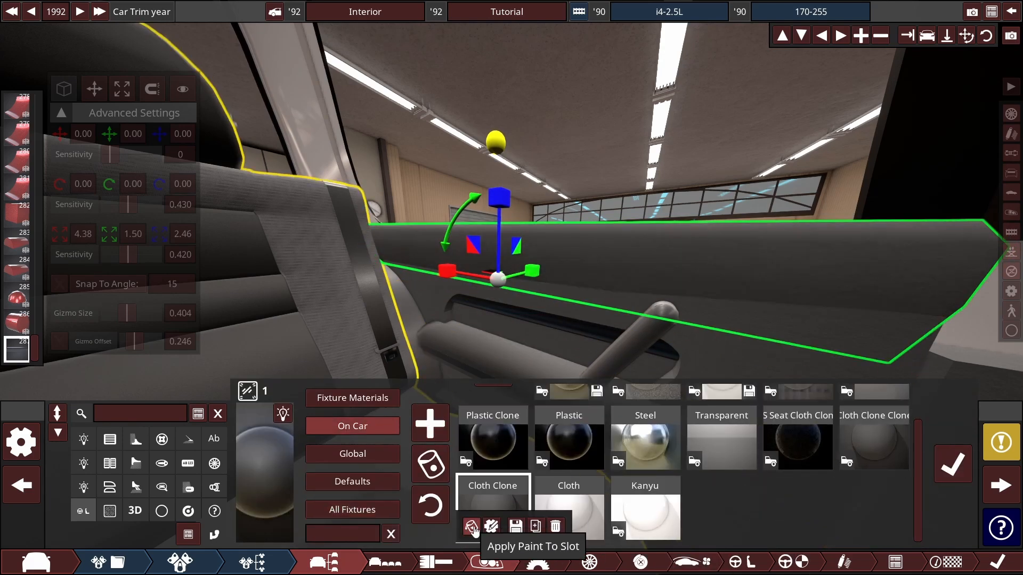
left_click(472, 527)
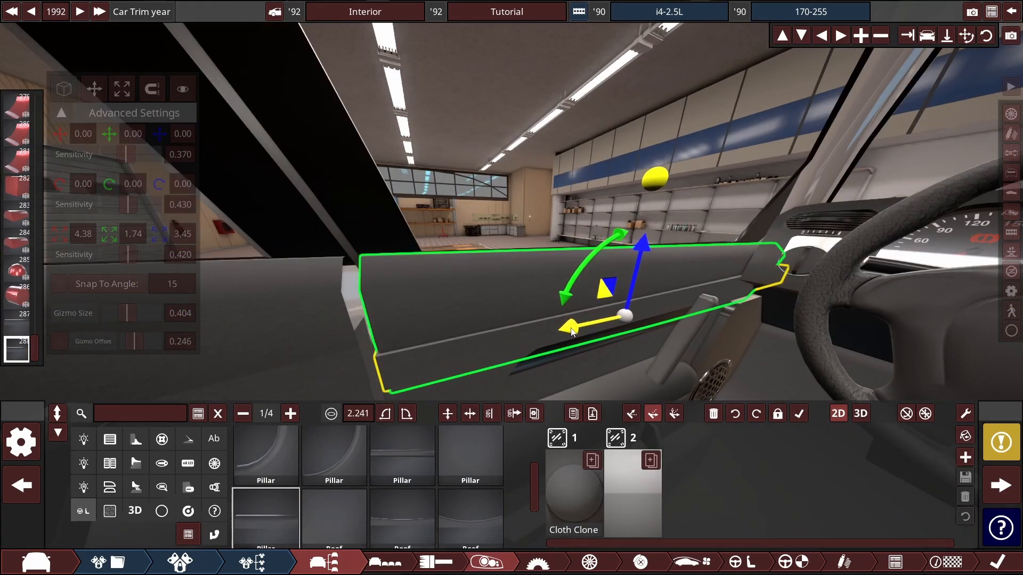
Step: Fit a matching cloth Pillar fixture along the front door's upper edge, scaled to 4.38 × 1.74 × 3.45
left_click_drag(571, 331, 587, 329)
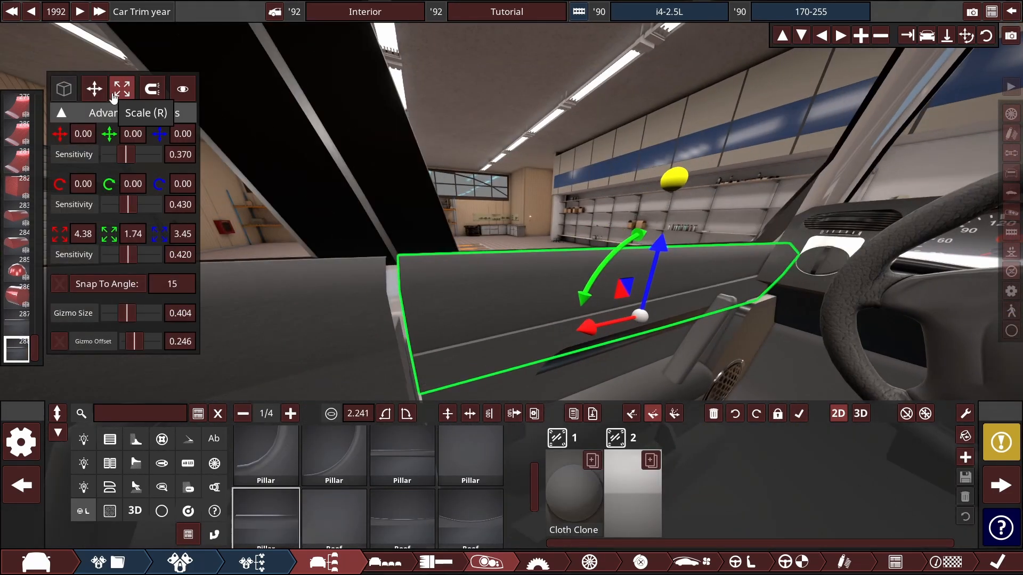
left_click(122, 89)
left_click(363, 197)
Step: Set the move, rotate and scale sensitivities to 0 and resize the outer dashboard vent's side piece to 0.03 × 0.82 × -0.82
left_click_drag(363, 197, 652, 187)
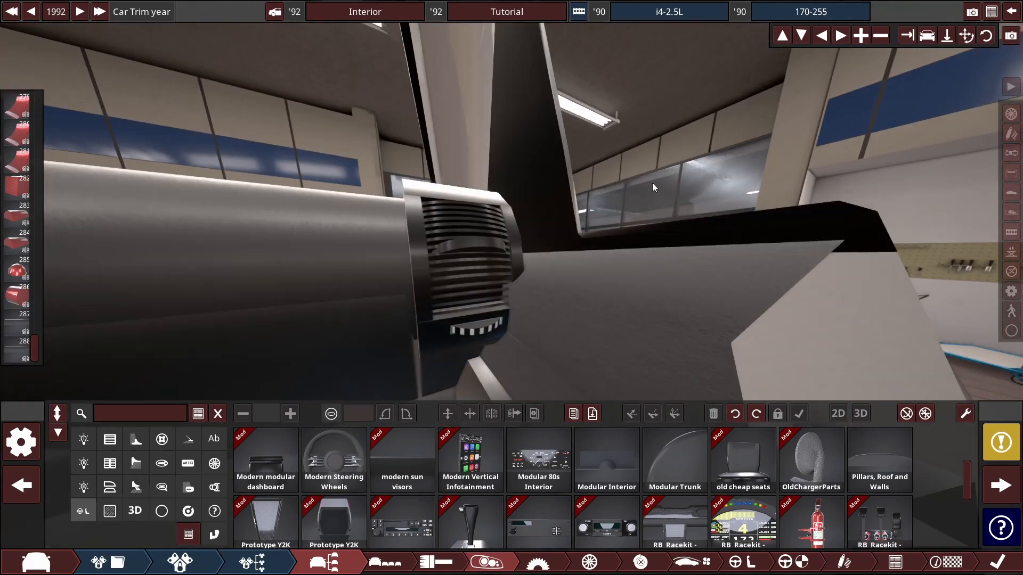
left_click(687, 256)
left_click_drag(716, 321, 720, 327)
left_click(647, 186)
scroll(648, 186, "down", 10)
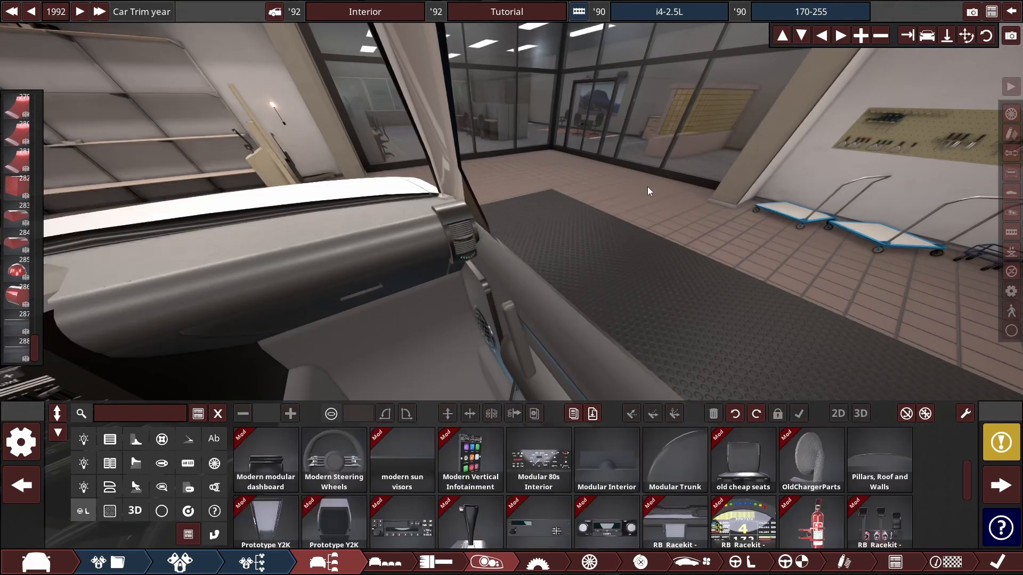
left_click_drag(647, 186, 521, 346)
scroll(624, 200, "up", 10)
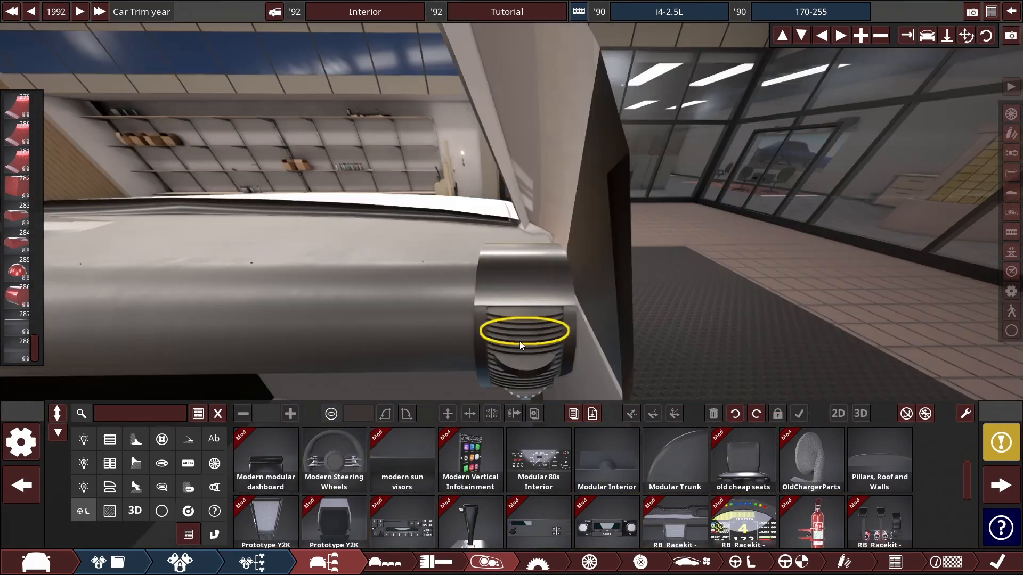
left_click(519, 341)
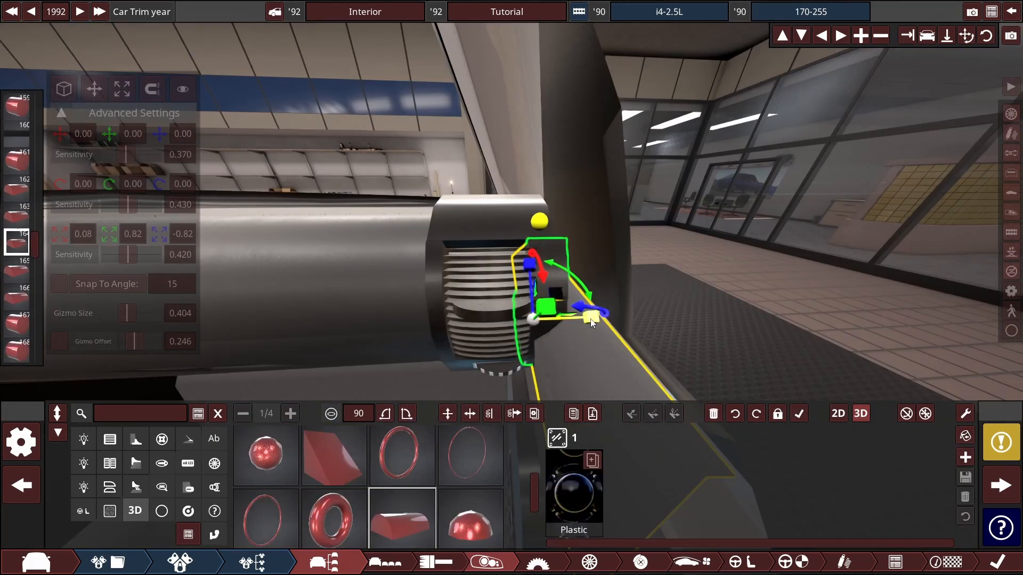
left_click_drag(127, 254, 101, 255)
left_click_drag(128, 204, 102, 205)
left_click_drag(125, 154, 101, 155)
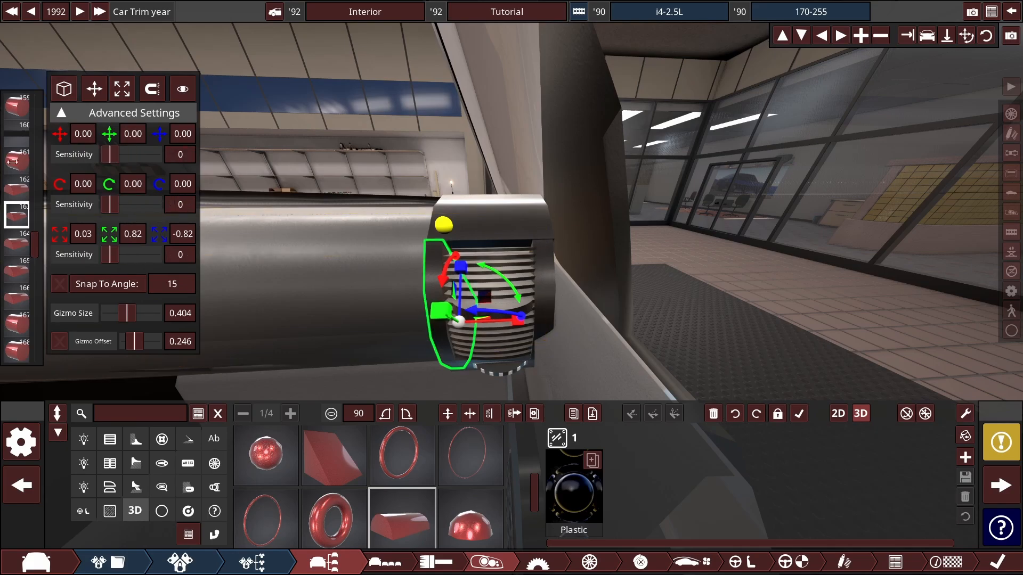
Step: Fit the middle cylinder of the outer dashboard vent between its side pieces at a scale of 0.18 × 0.03 × 0.27
left_click(95, 89)
left_click(513, 306)
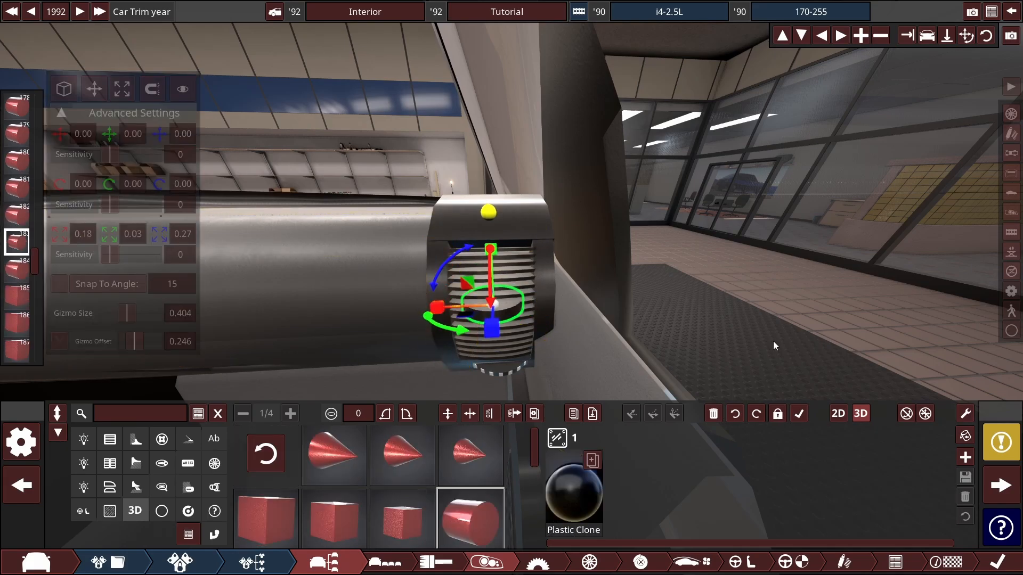
left_click(774, 347)
scroll(774, 347, "down", 10)
Step: Adjust the door trim's paint and the front door armrest's CS Seat Cloth Clone piece at a scale of -0.15 × 1.95 × 1.95
left_click_drag(872, 261, 202, 283)
scroll(618, 197, "up", 5)
scroll(758, 214, "up", 5)
scroll(511, 194, "up", 4)
left_click_drag(478, 214, 725, 343)
left_click(529, 294)
left_click_drag(462, 295, 799, 343)
mouse_move(773, 341)
left_mouse_down()
mouse_move(572, 317)
mouse_move(529, 364)
mouse_move(479, 299)
mouse_move(512, 244)
left_mouse_up()
left_click(574, 493)
left_click(425, 417)
left_click(952, 463)
left_click(567, 336)
left_click(123, 88)
left_click(613, 296)
left_click_drag(34, 284, 35, 375)
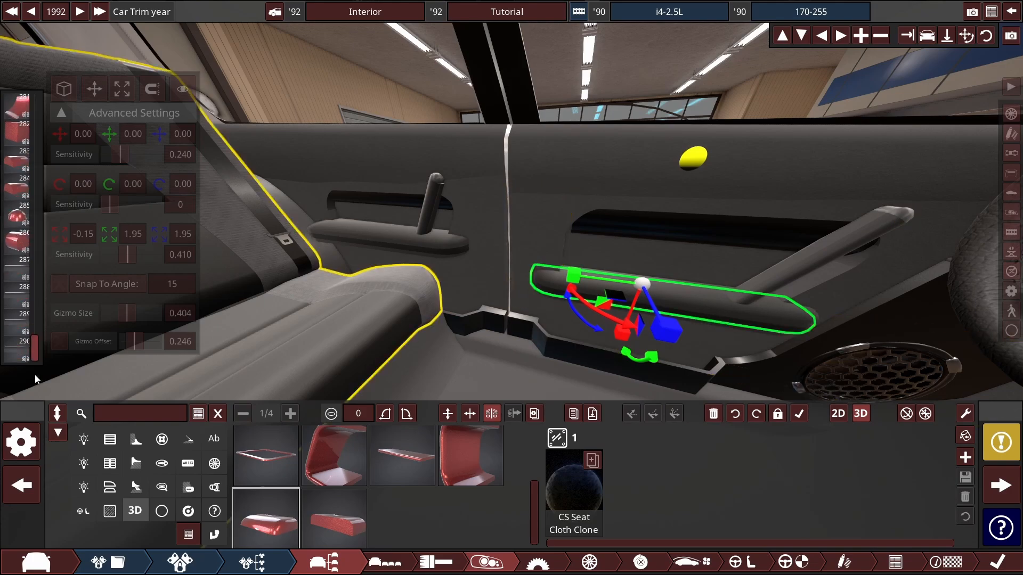
left_click(17, 350)
scroll(676, 160, "down", 5)
left_click(676, 160)
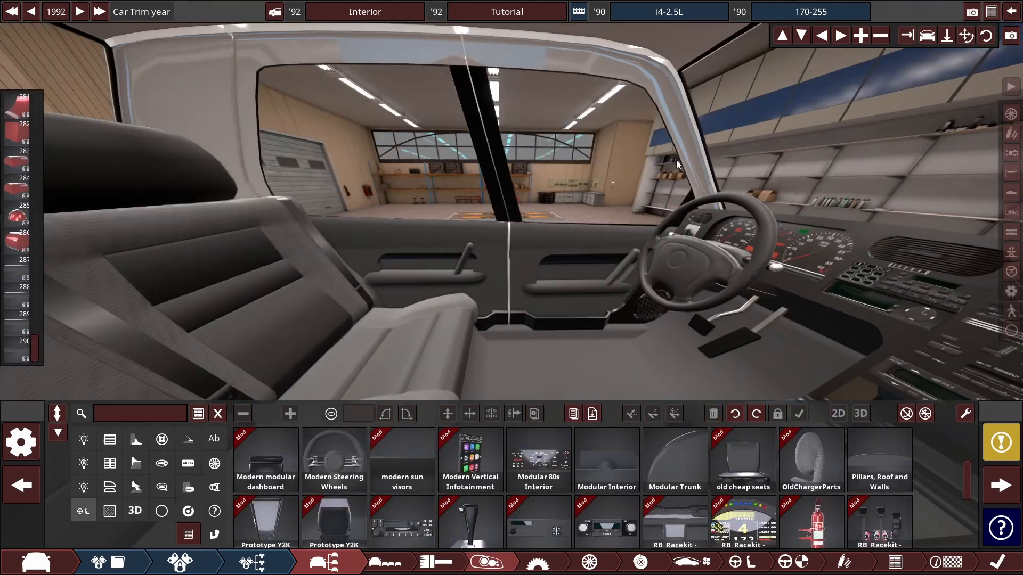
Step: Copy the cloth floor piece in front of the rear bench and scale the copy to 1.27 × 5.79 × 0.89
scroll(682, 191, "down", 5)
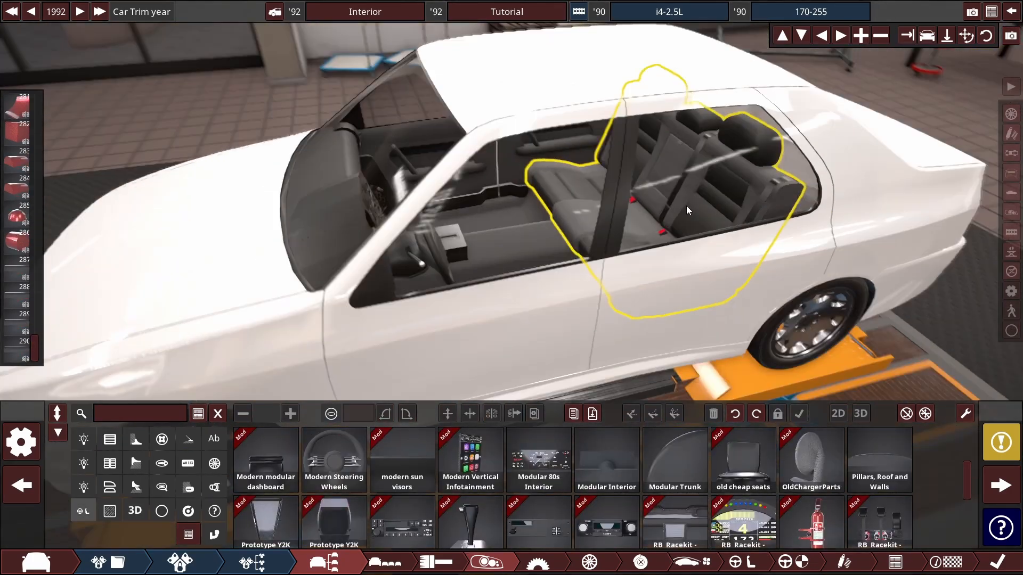
left_click_drag(686, 206, 760, 232)
scroll(564, 282, "up", 6)
left_click_drag(564, 283, 533, 306)
left_click(533, 306)
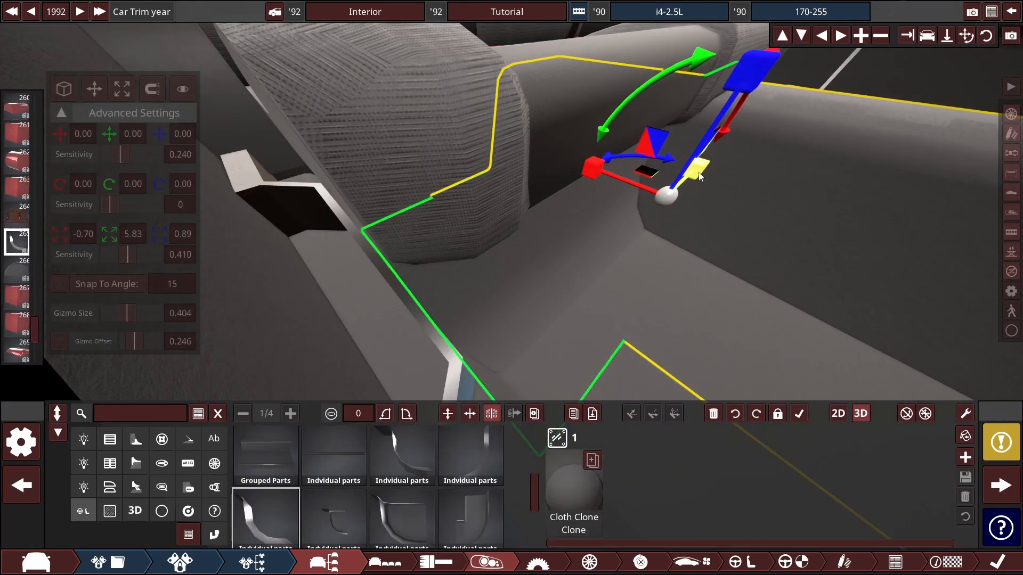
scroll(579, 369, "down", 4)
left_click_drag(436, 220, 548, 248)
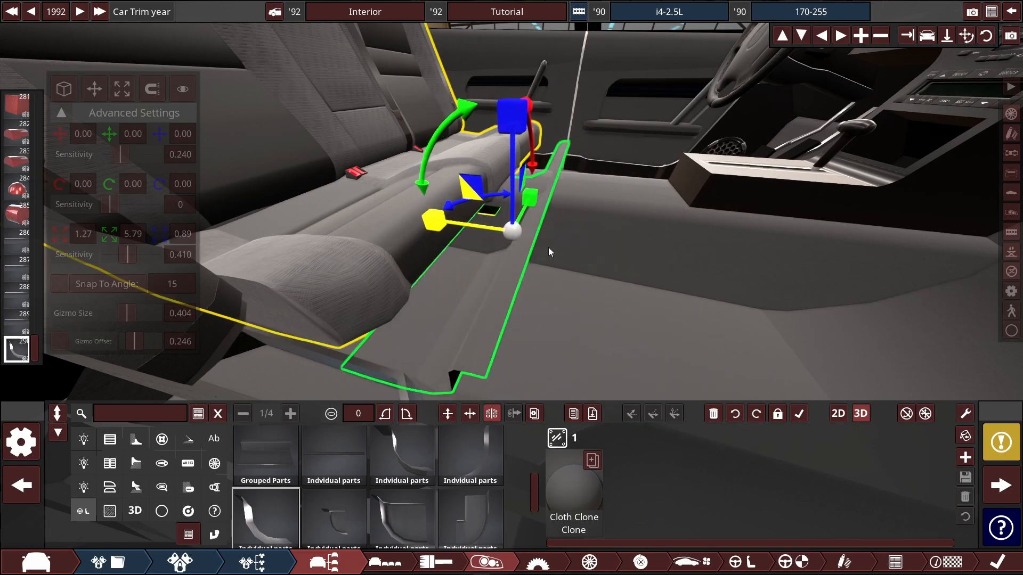
Step: Try several other individual floor parts and a Full Set floor in place of the copied floor piece
left_click(115, 98)
left_click_drag(516, 77, 540, 268)
scroll(256, 526, "up", 1)
left_click(471, 517)
scroll(346, 479, "down", 2)
left_click(334, 470)
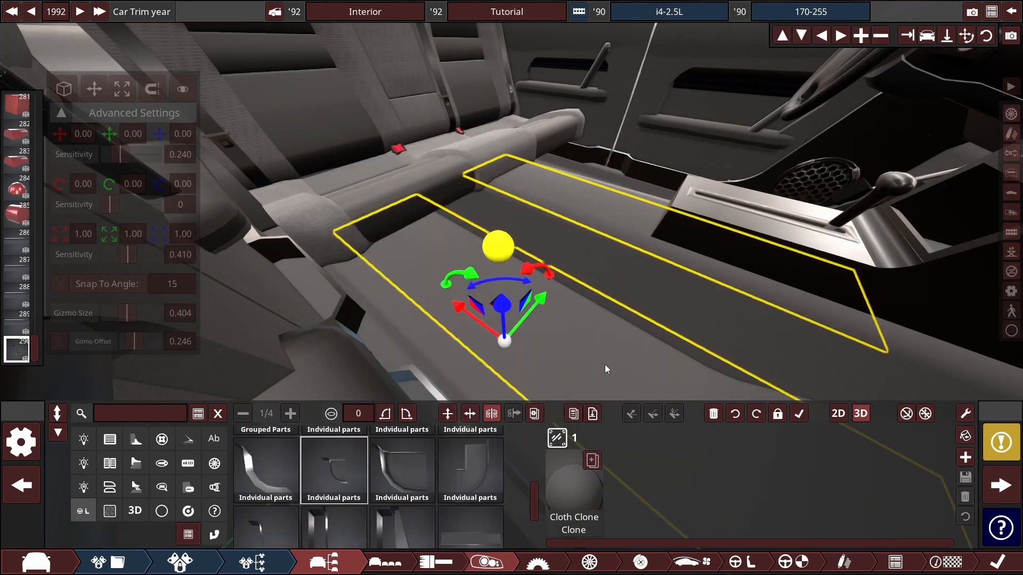
left_click_drag(605, 367, 538, 299)
left_click(401, 470)
left_click(484, 462)
scroll(504, 468, "down", 2)
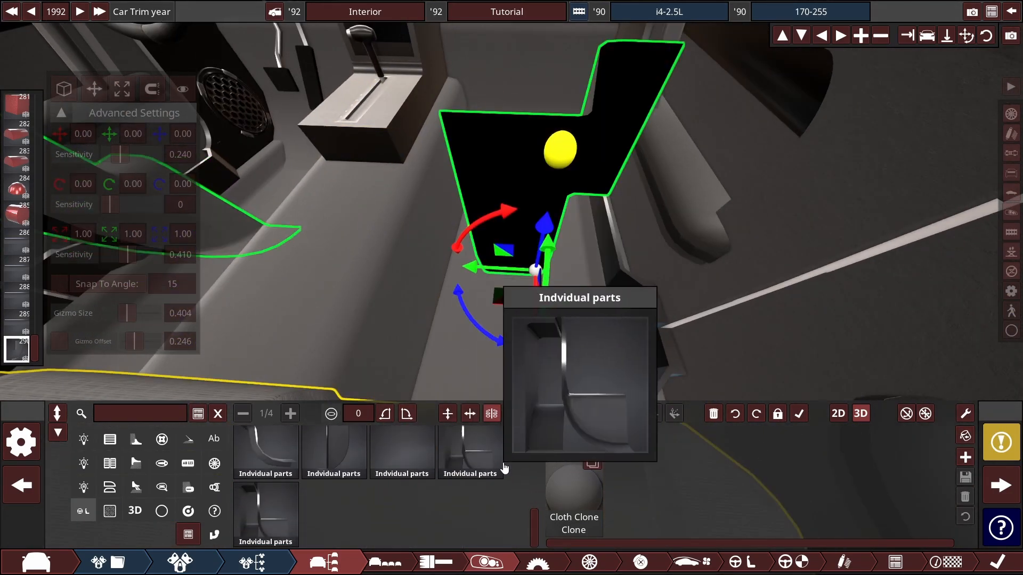
scroll(408, 471, "up", 5)
left_click(413, 506)
scroll(654, 348, "down", 5)
left_click_drag(654, 348, 423, 356)
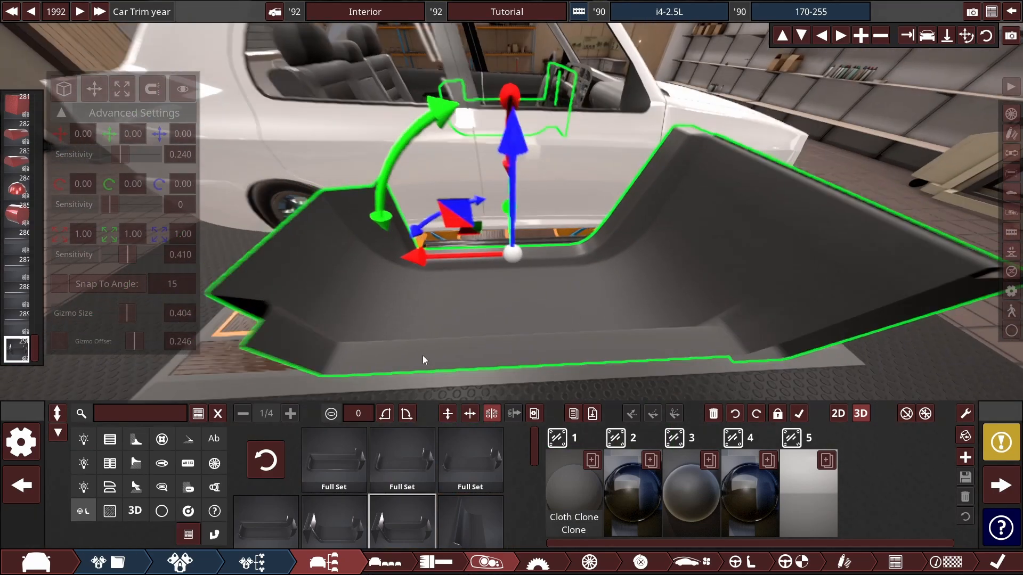
Step: Swap the copied floor piece for a curved individual part and position it beneath the rear bench's front edge to cover the floor gap
scroll(503, 482, "down", 4)
left_click(480, 508)
left_click_drag(247, 251, 597, 273)
scroll(597, 274, "up", 4)
left_click_drag(504, 274, 672, 380)
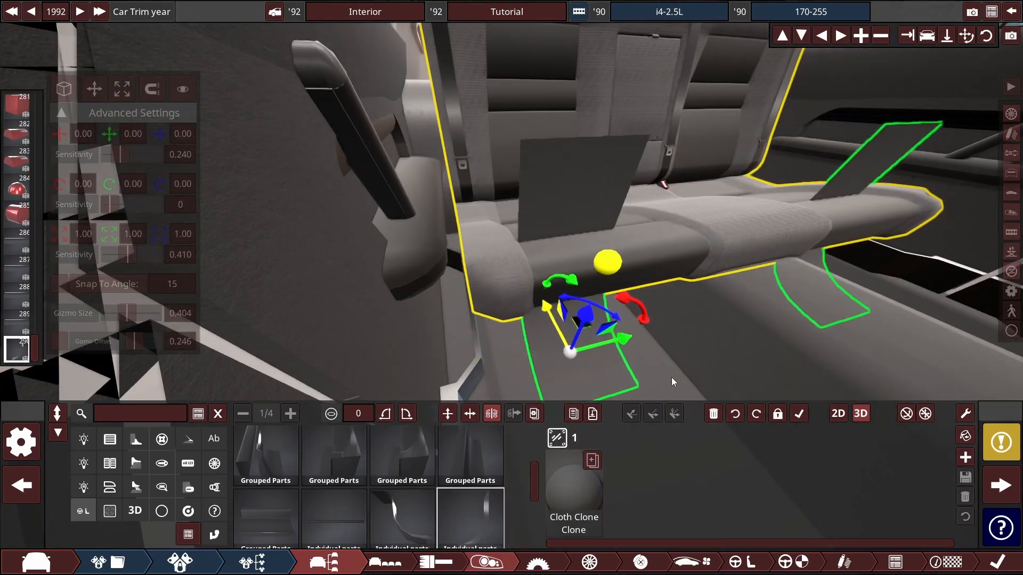
left_click_drag(584, 317, 581, 376)
left_click_drag(627, 347, 770, 324)
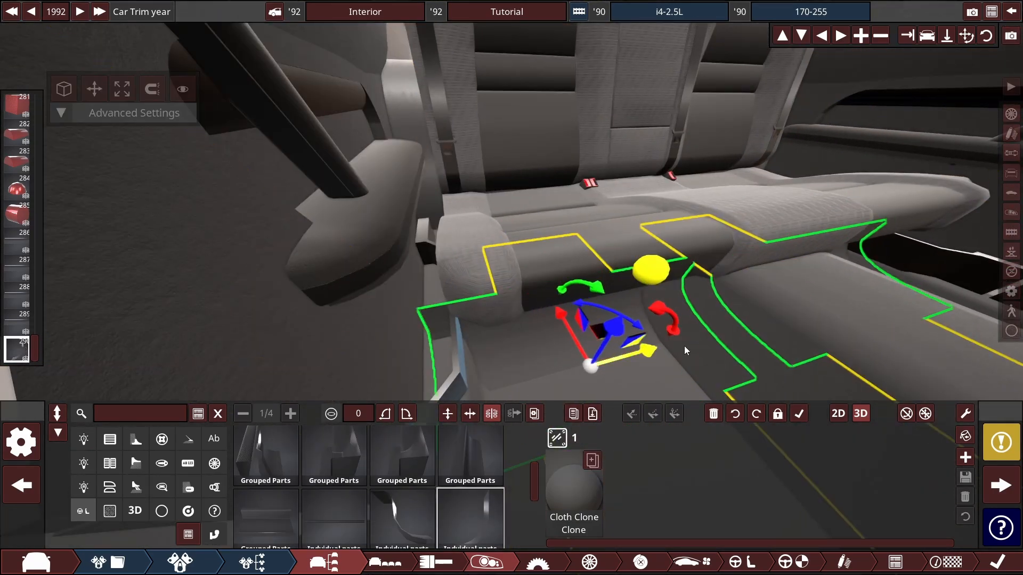
left_click_drag(686, 347, 810, 367)
left_click_drag(800, 186, 702, 315)
left_click(641, 250)
scroll(730, 210, "down", 4)
scroll(677, 177, "up", 4)
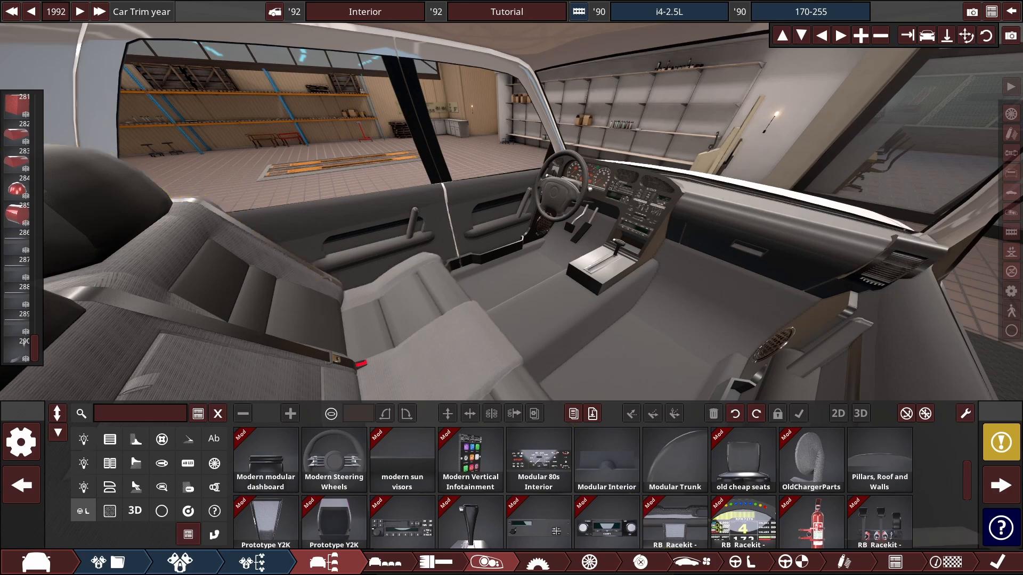
Step: Check the Pillar fixture that forms the upper trim of the rear side panel below the window
left_click_drag(479, 228, 412, 222)
scroll(400, 186, "up", 3)
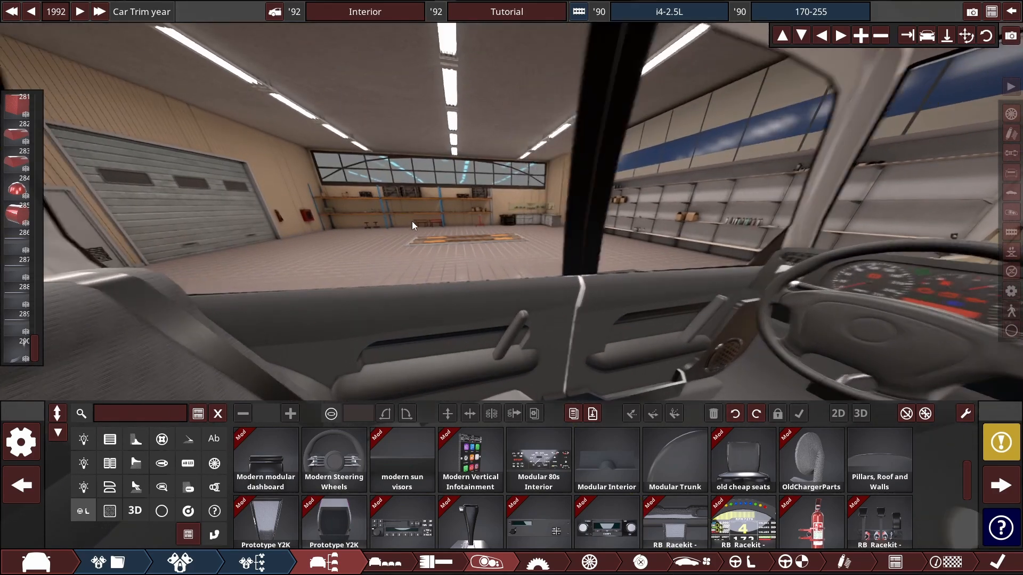
left_click(436, 290)
scroll(386, 466, "down", 1)
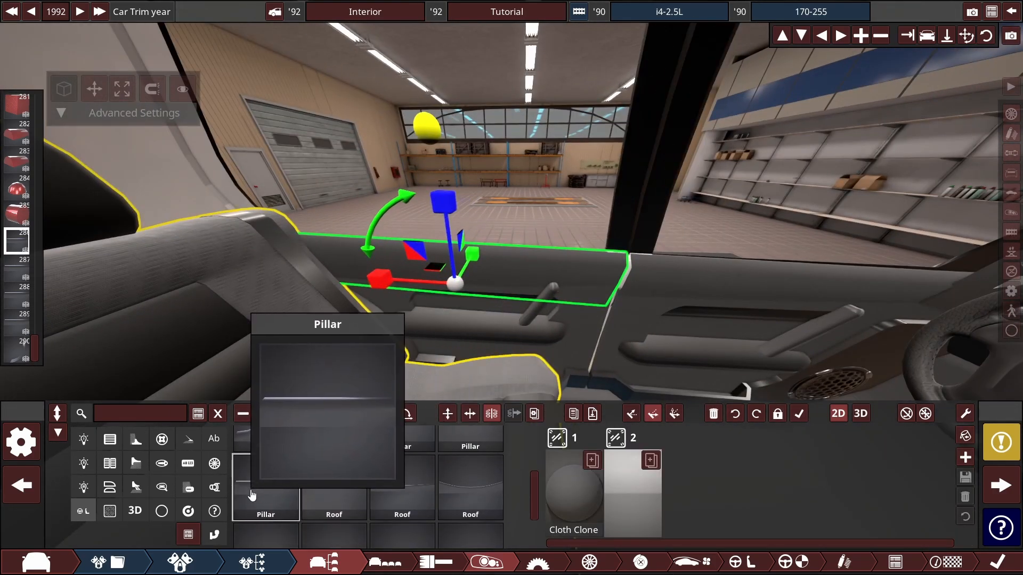
left_click_drag(567, 297, 507, 226)
left_click_drag(598, 255, 728, 274)
left_click(657, 227)
Step: Examine the door trim, rear bench, floor and dashboard from inside the cabin and through the windows from outside
left_click_drag(323, 231, 656, 270)
left_click_drag(213, 263, 280, 254)
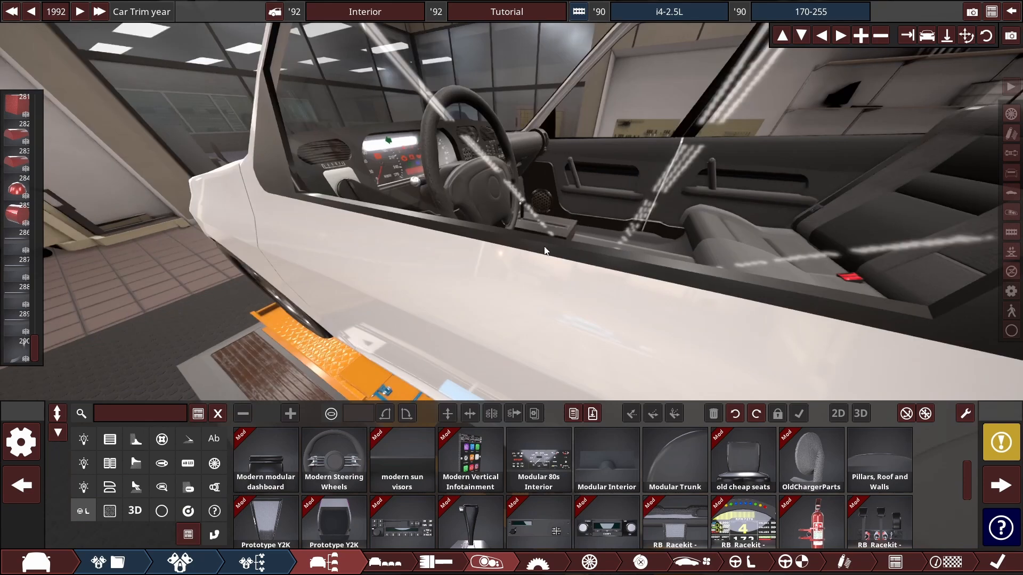
left_click_drag(544, 247, 255, 241)
left_click_drag(367, 268, 421, 181)
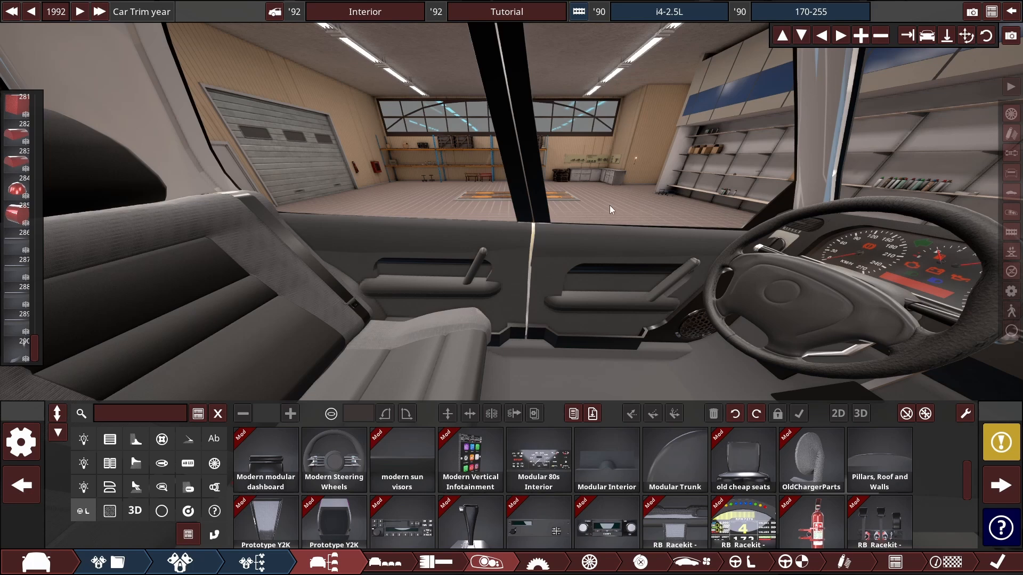
left_click_drag(611, 206, 592, 195)
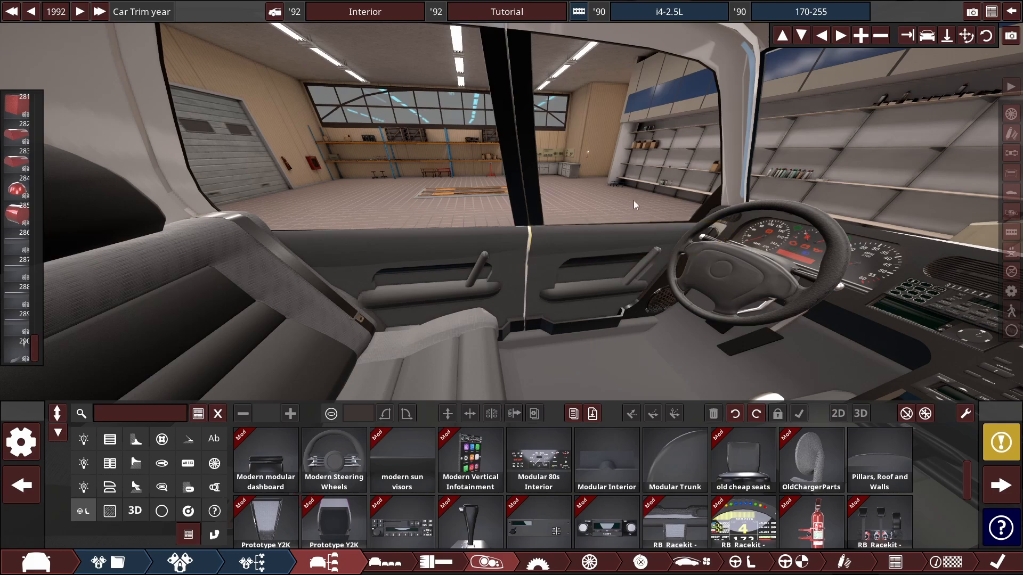
mouse_move(634, 200)
left_mouse_down()
mouse_move(629, 184)
mouse_move(638, 197)
left_mouse_up()
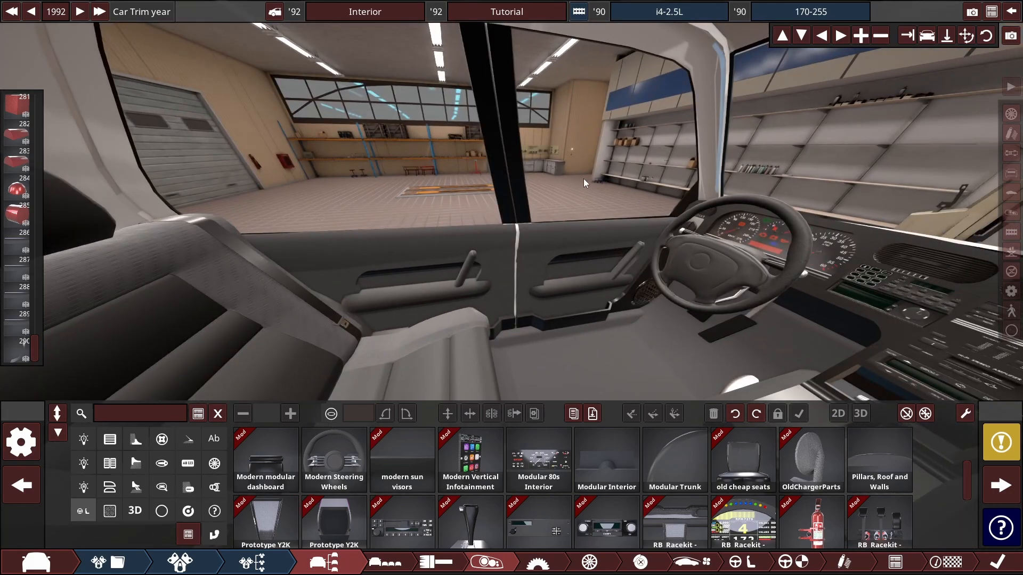
left_click_drag(574, 178, 365, 241)
scroll(549, 151, "down", 10)
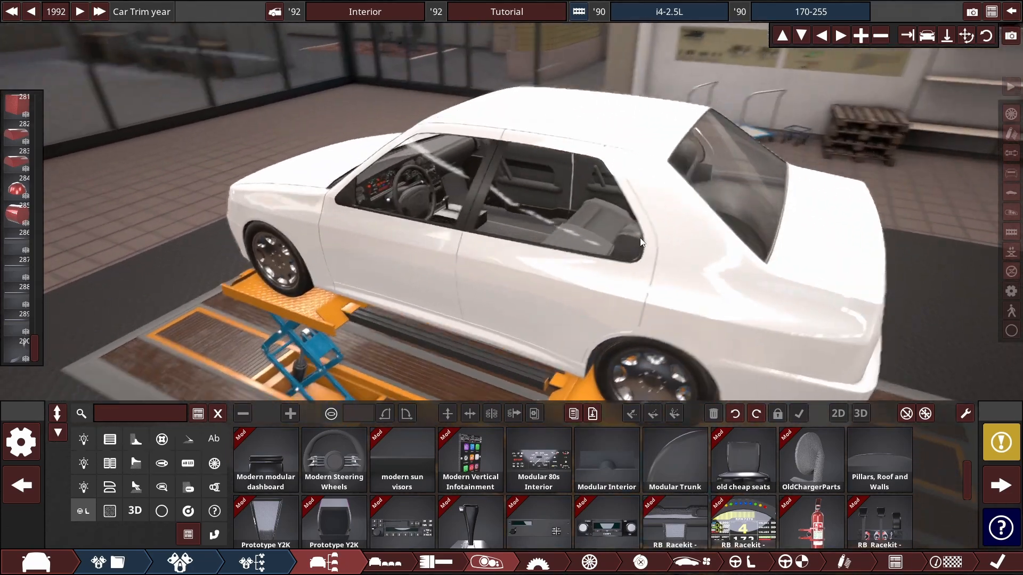
scroll(632, 237, "up", 3)
scroll(508, 260, "up", 4)
scroll(555, 258, "down", 1)
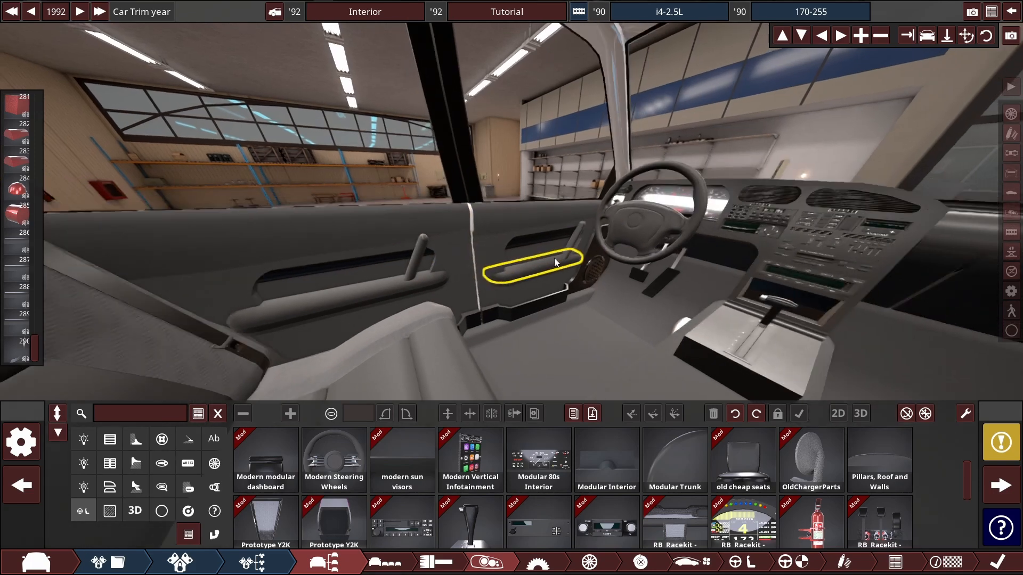
Step: Inspect the door trim, armrests, centre console, floor and dashboard from several viewpoints inside the cabin
left_click_drag(554, 258, 469, 269)
scroll(445, 269, "down", 2)
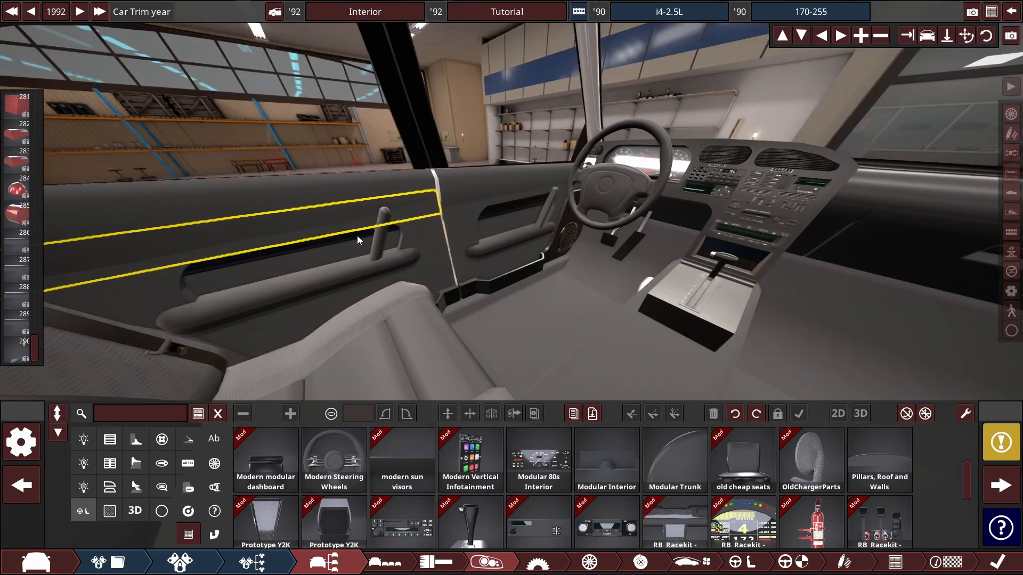
scroll(607, 205, "down", 1)
scroll(475, 241, "down", 1)
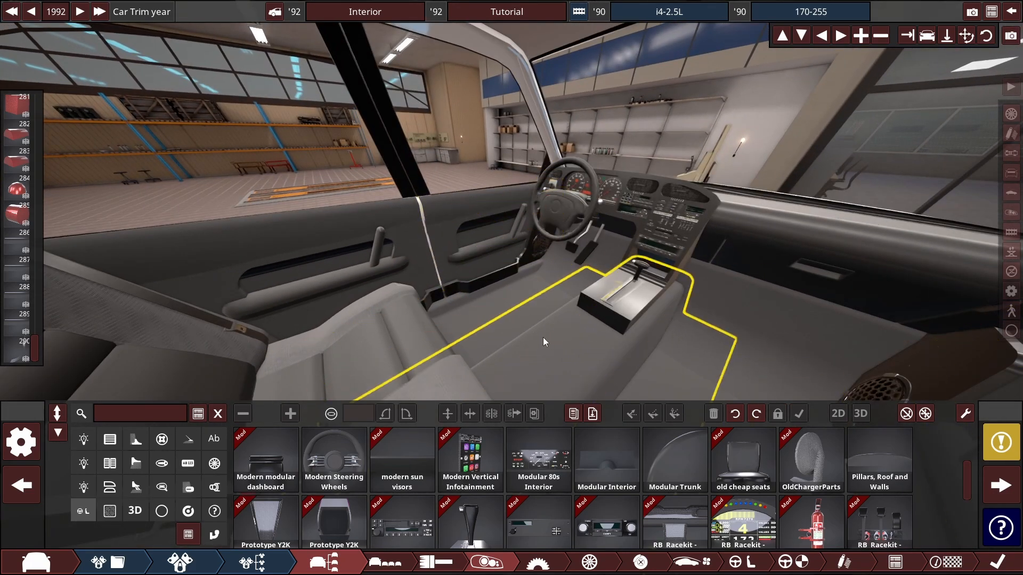
scroll(624, 293, "down", 1)
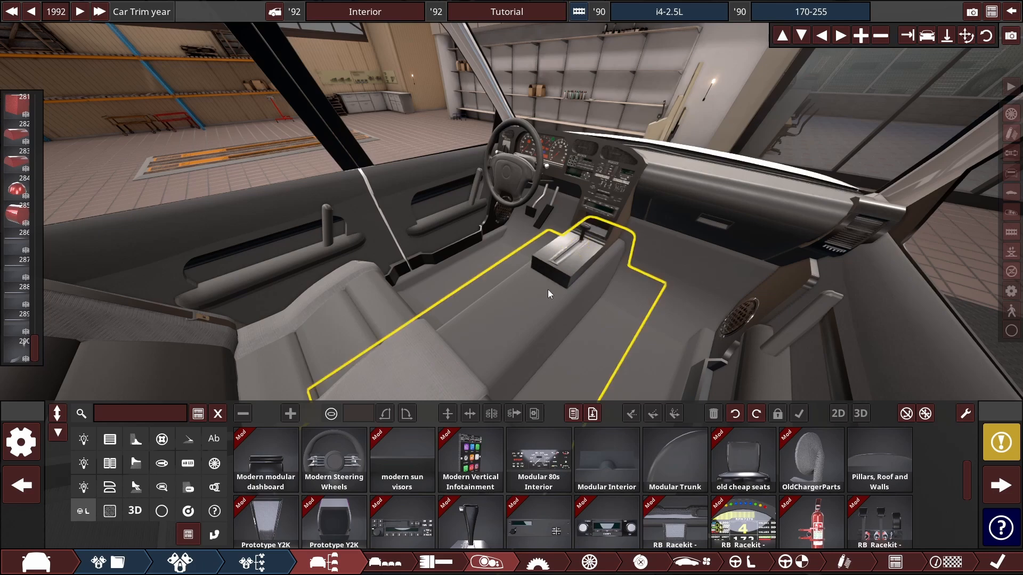
scroll(503, 303, "down", 2)
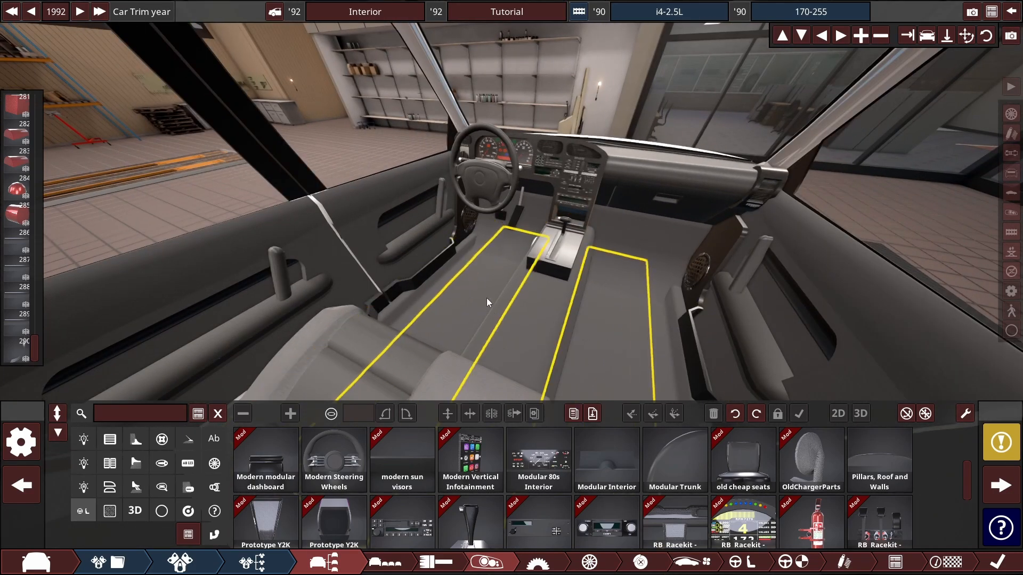
left_click_drag(487, 299, 416, 221)
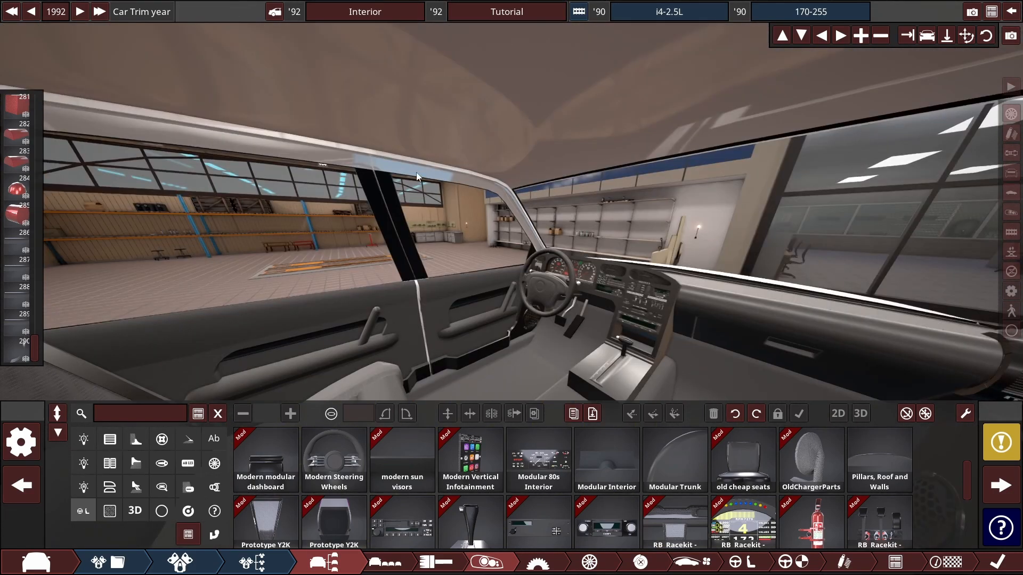
left_click_drag(356, 137, 503, 296)
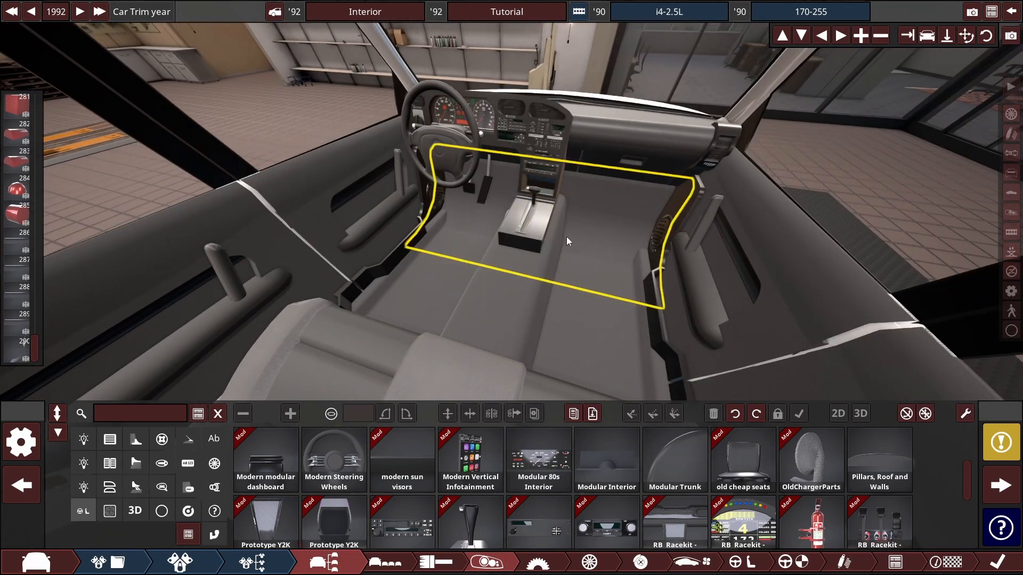
left_click_drag(562, 238, 461, 147)
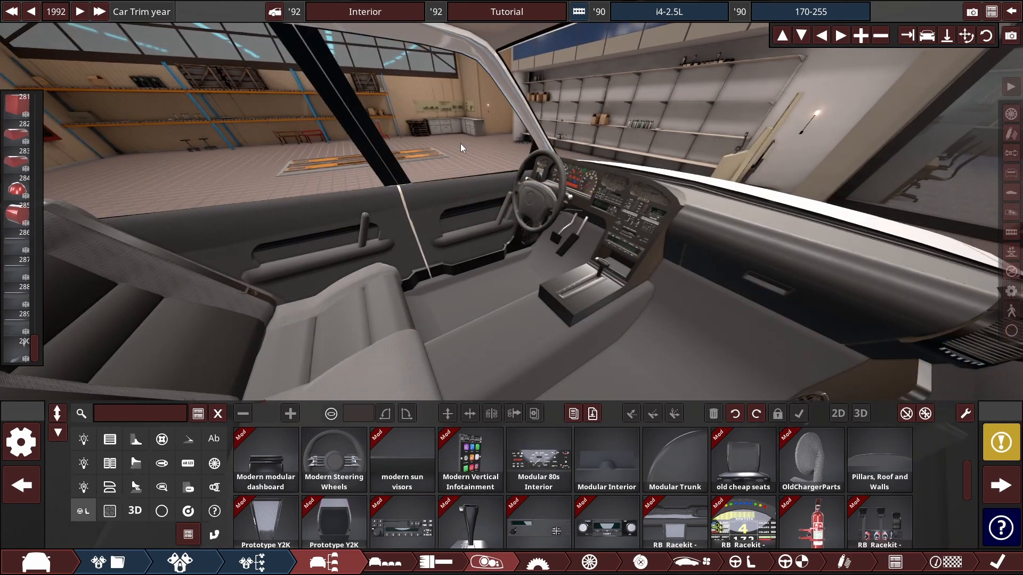
left_click_drag(460, 143, 503, 122)
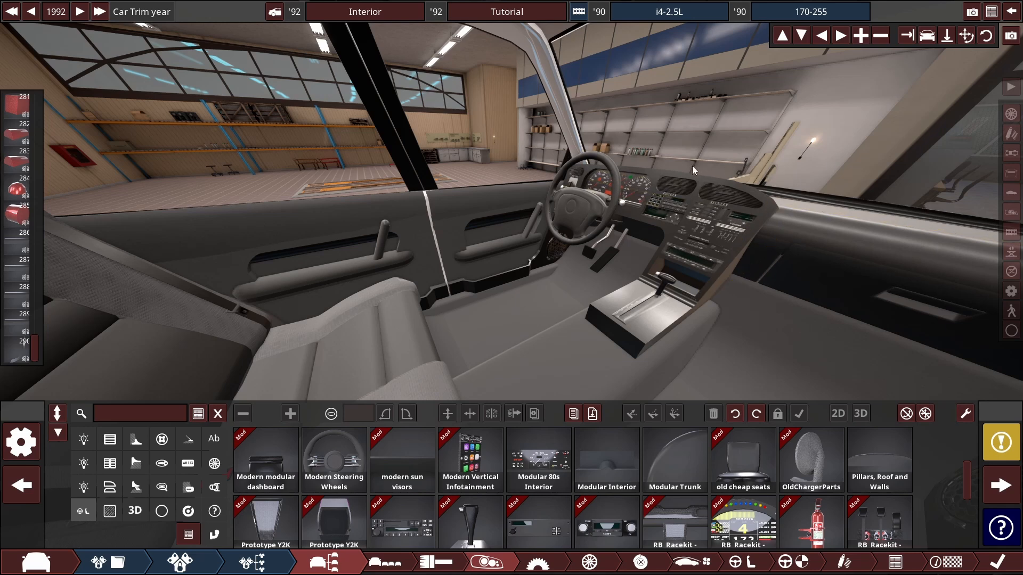
left_click_drag(692, 166, 530, 152)
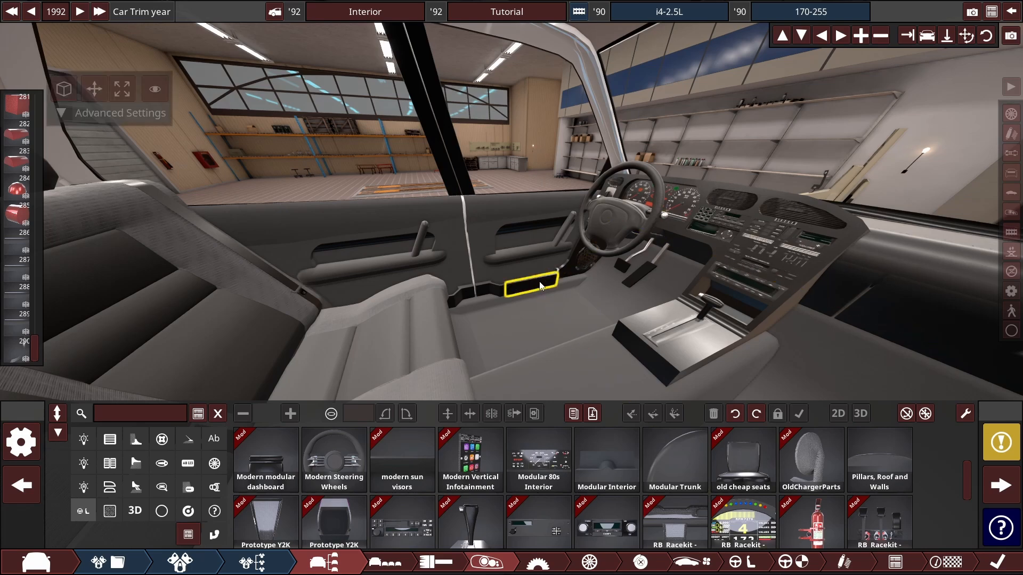
Step: Copy the cube of the rear armrest handle and turn it into a thin horizontal bar beside the handle, with its length scale at 0.50
scroll(539, 283, "up", 5)
left_click_drag(540, 283, 482, 206)
scroll(439, 304, "up", 5)
left_click(358, 280)
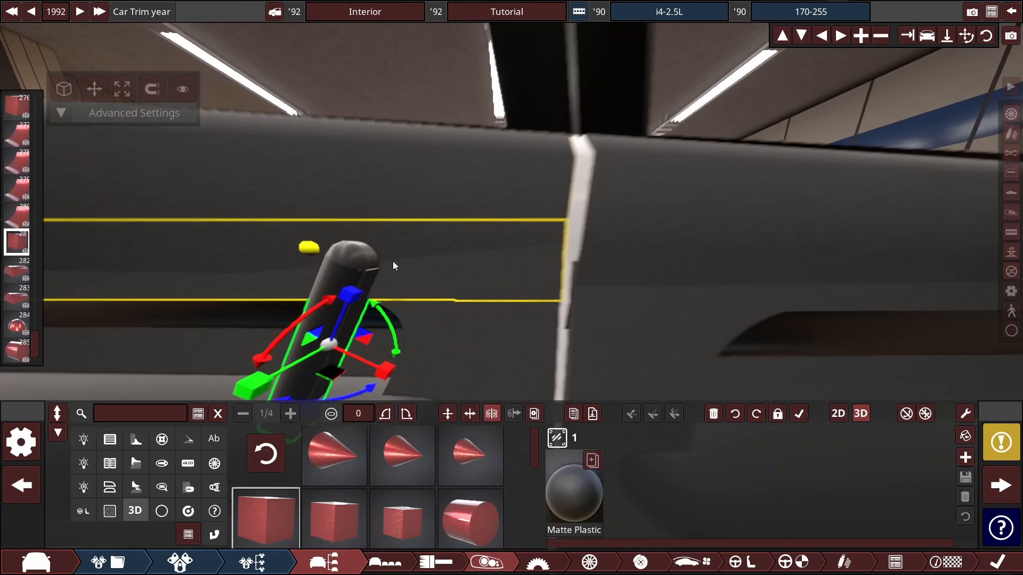
left_click_drag(392, 261, 362, 273)
left_click_drag(362, 311, 414, 195)
left_click(62, 112)
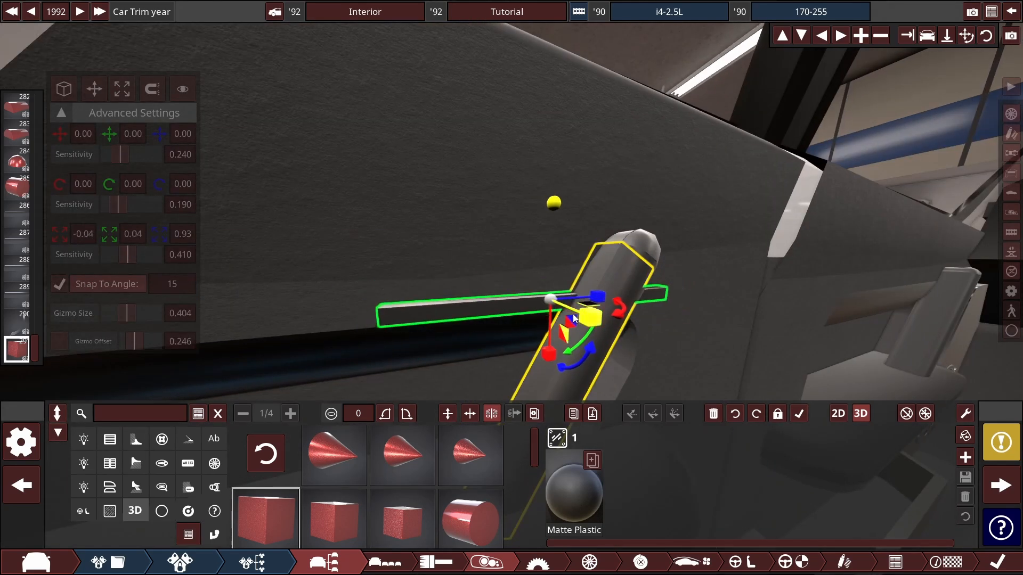
left_click_drag(497, 296, 458, 298)
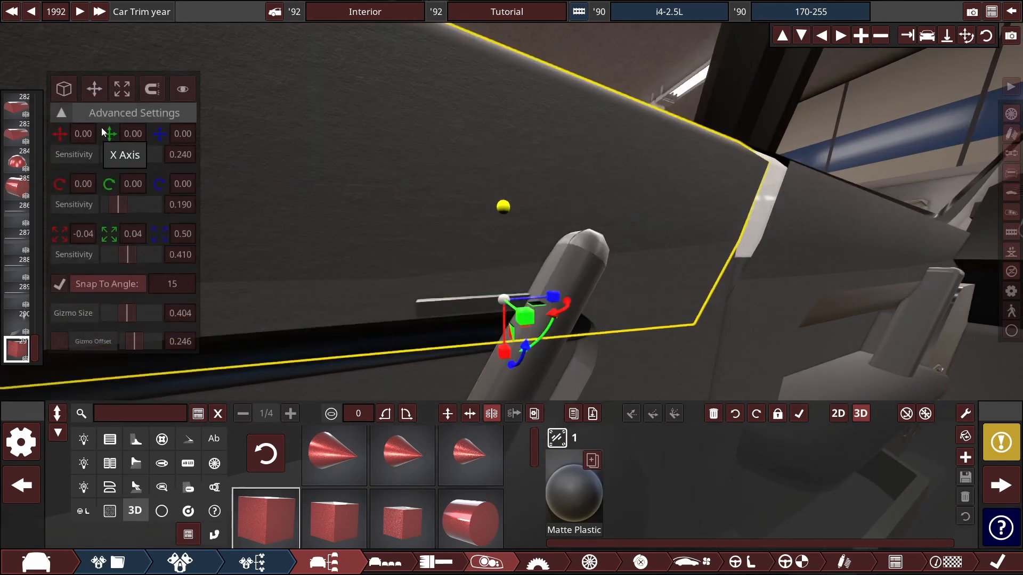
Step: Duplicate the thin bar above the first one and give both bars the Glossy Plastic material
left_click(95, 88)
left_click_drag(506, 330, 491, 187)
left_click(574, 493)
left_click(886, 407)
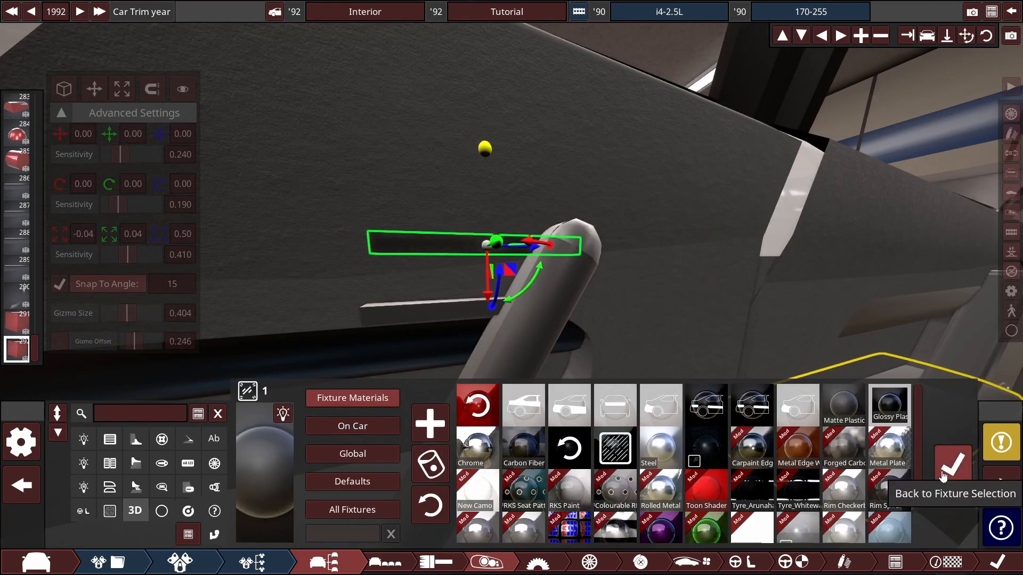
left_click(952, 466)
left_click(453, 314)
left_click(574, 493)
left_click(886, 408)
left_click(952, 466)
Step: Copy the upper bar and tilt the copy parallel to the handle so it links the free ends of both bars
left_click(525, 248)
left_click_drag(532, 248, 464, 245)
left_click_drag(456, 288, 531, 167)
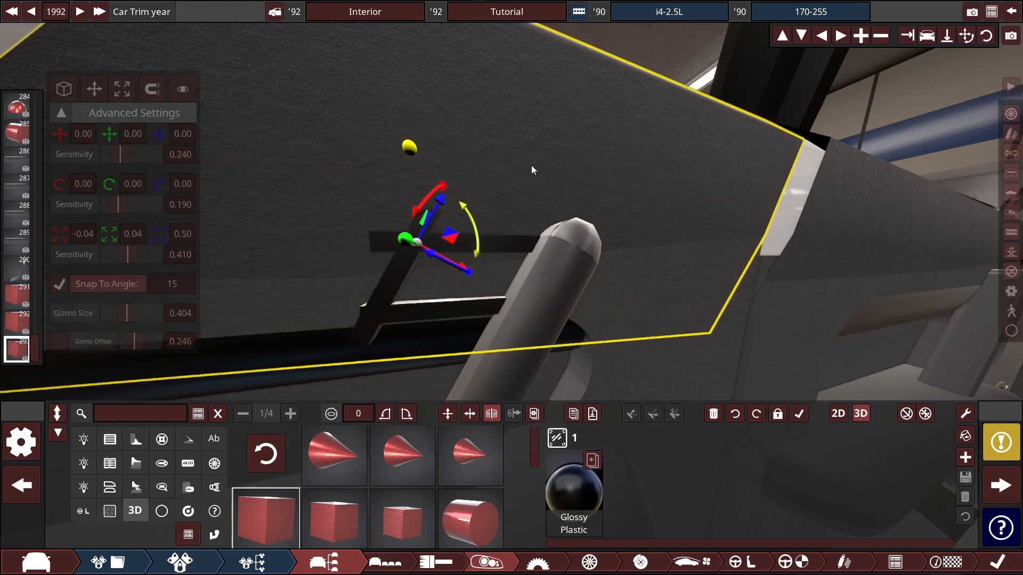
left_click_drag(495, 245, 491, 256)
Step: Shorten the lower and slanted bars and set the upper bar's length scale to 0.41 so the three form a frame against the handle
left_click(122, 88)
left_click(487, 302)
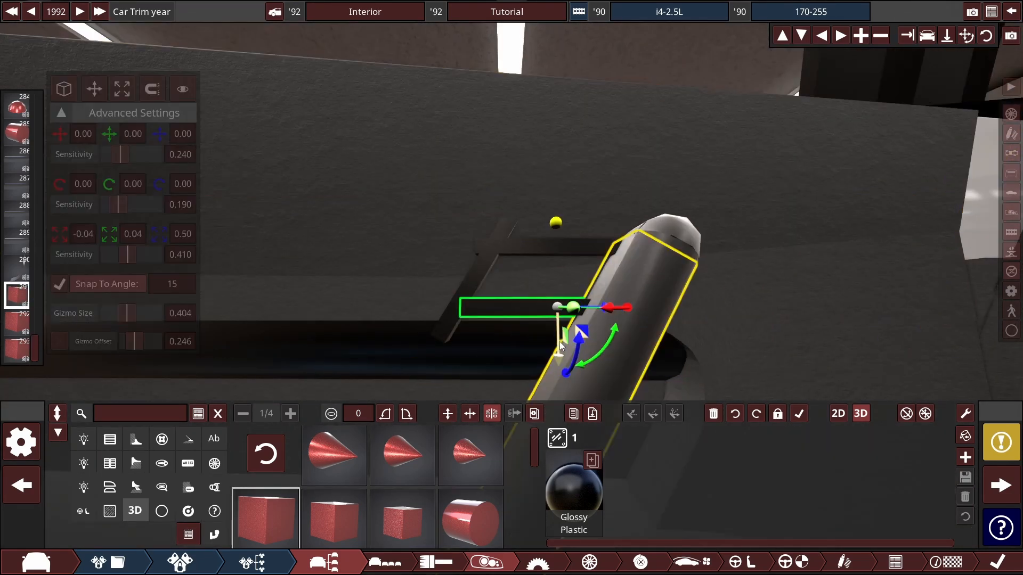
left_click_drag(613, 307, 589, 307)
left_click(475, 278)
left_click_drag(518, 208, 457, 251)
left_click(94, 89)
scroll(533, 234, "up", 1)
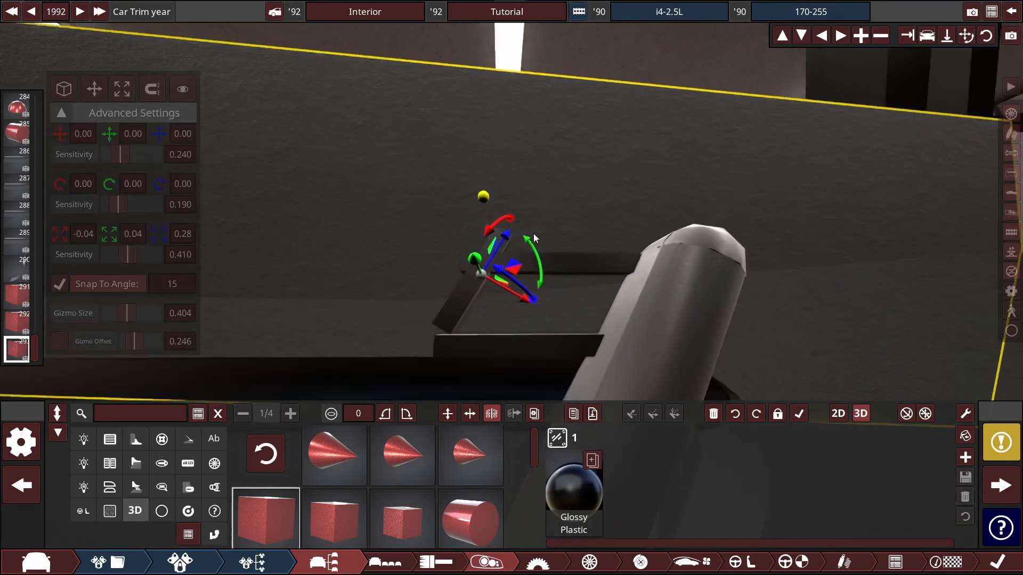
left_click(122, 89)
left_click_drag(510, 228, 480, 275)
left_click(586, 264)
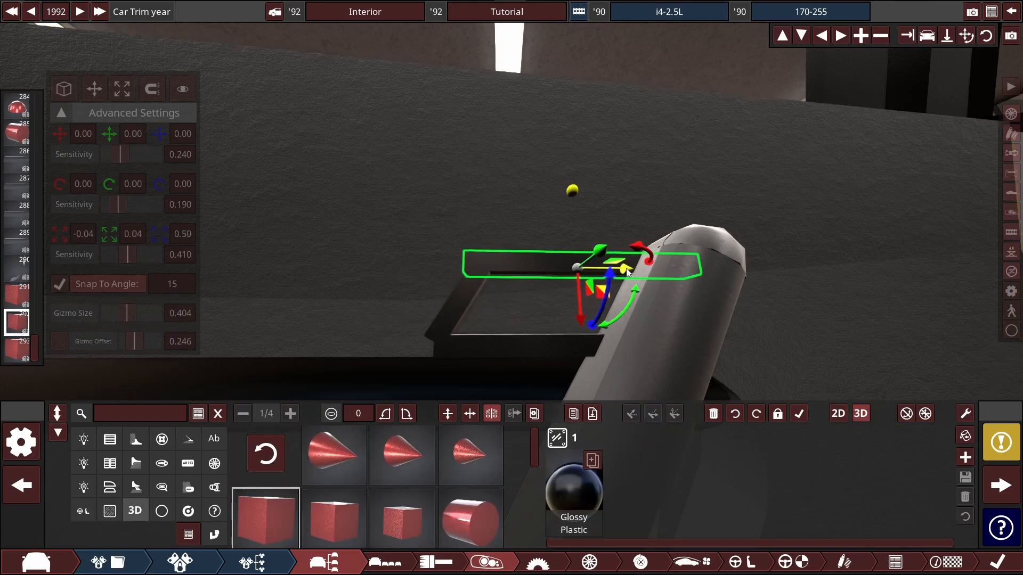
left_click_drag(623, 268, 601, 268)
left_click(553, 295)
scroll(553, 296, "down", 5)
scroll(553, 296, "up", 5)
Step: Copy the upper bar, swap the copy for a cylinder and reduce its length scale to -0.04 at the frame's upper corner
left_click(555, 282)
key("ctrl+c")
key("ctrl+v")
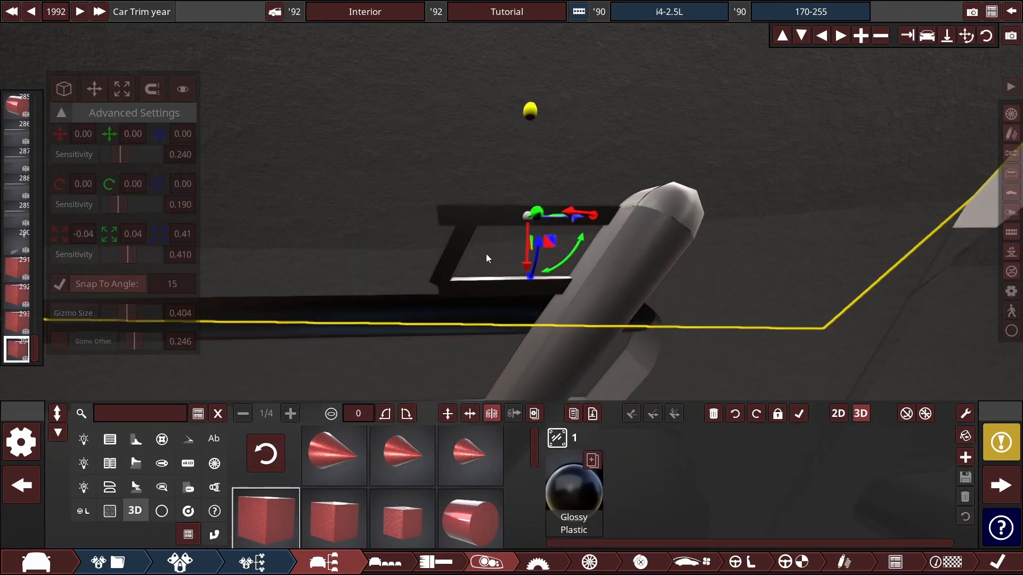
left_click(470, 518)
left_click_drag(577, 215, 362, 217)
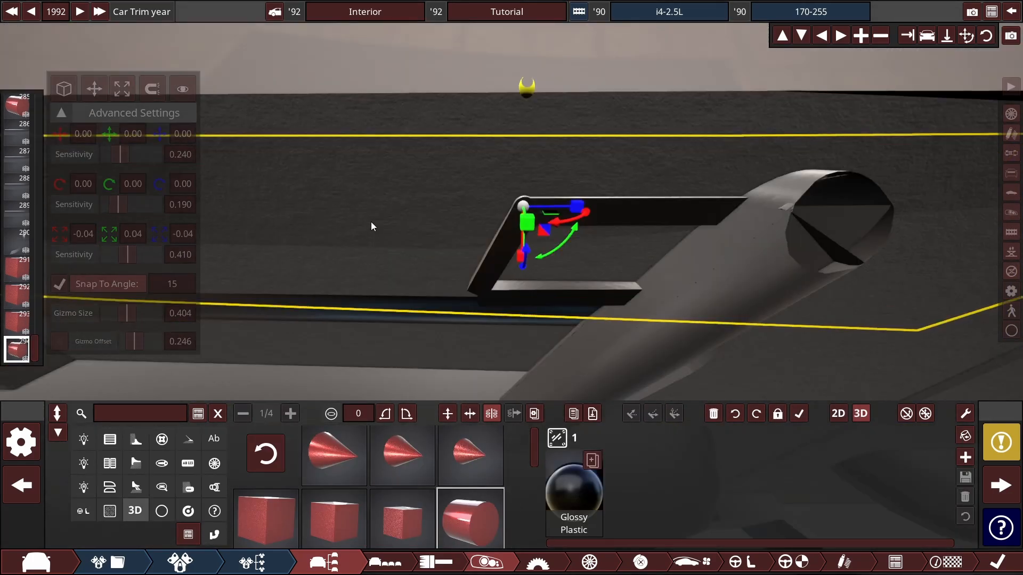
Step: Set the move sensitivity to 0 and position the cylinder where the upper and slanted bars meet
left_click(95, 89)
left_click_drag(589, 211, 593, 212)
left_click_drag(110, 133, 104, 154)
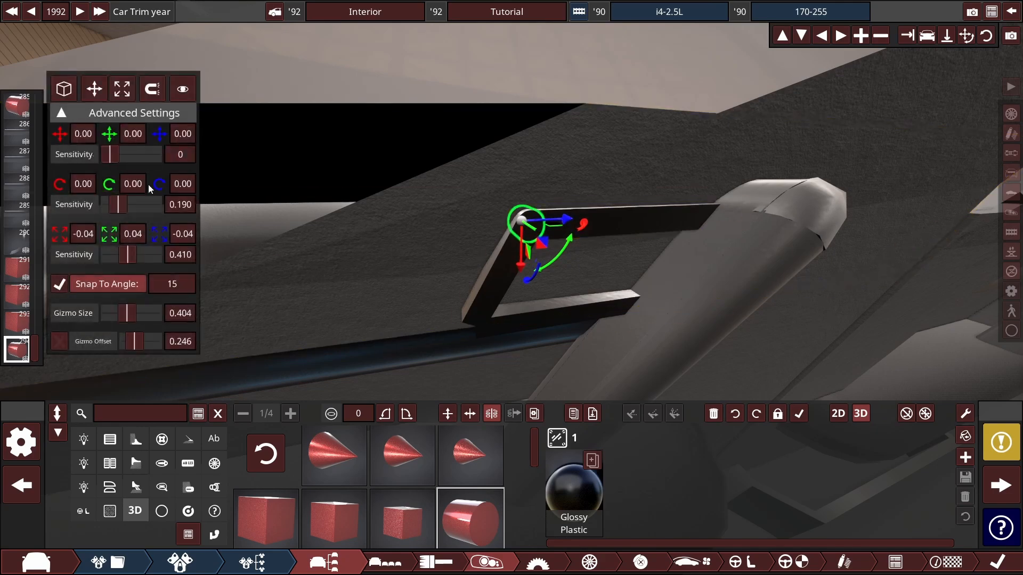
left_click(493, 118)
left_click_drag(512, 240, 715, 177)
left_click(462, 230)
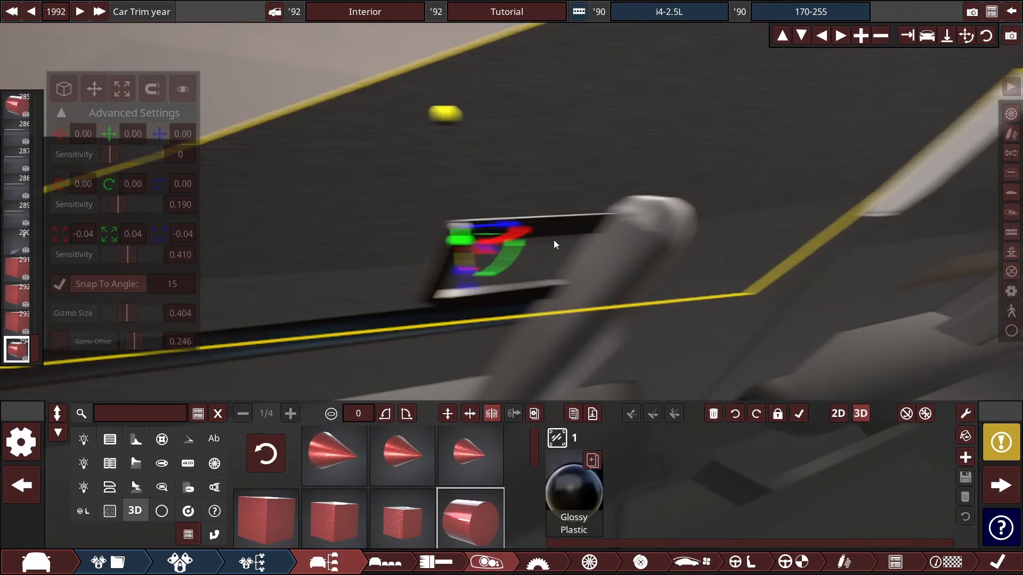
left_click(122, 88)
left_click(94, 89)
left_click_drag(516, 222, 511, 223)
left_click_drag(512, 133, 597, 126)
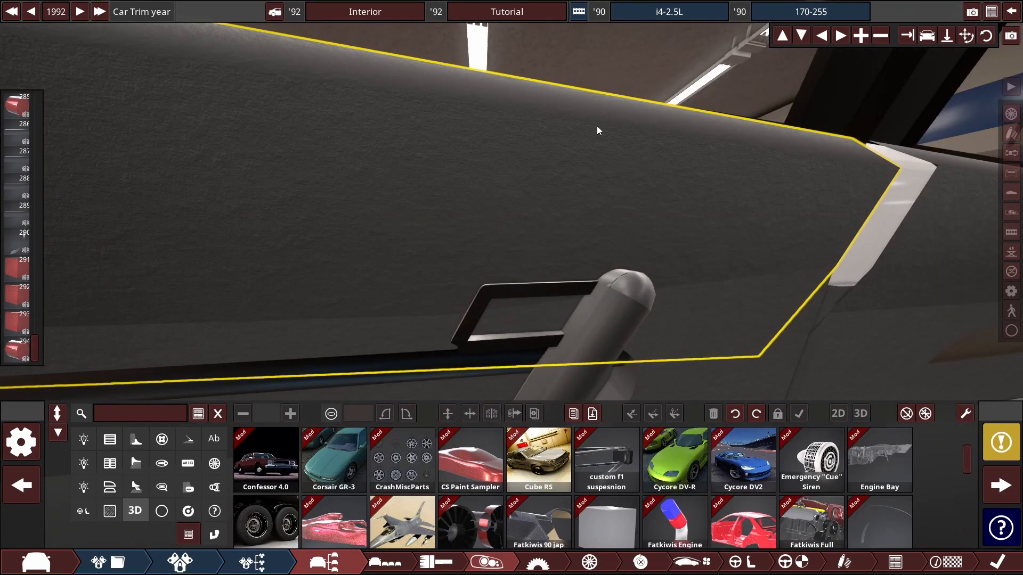
Step: Fine-adjust the upper corner cylinder so it rounds the outer edges of the upper and slanted bars
scroll(545, 223, "up", 5)
left_click(419, 207)
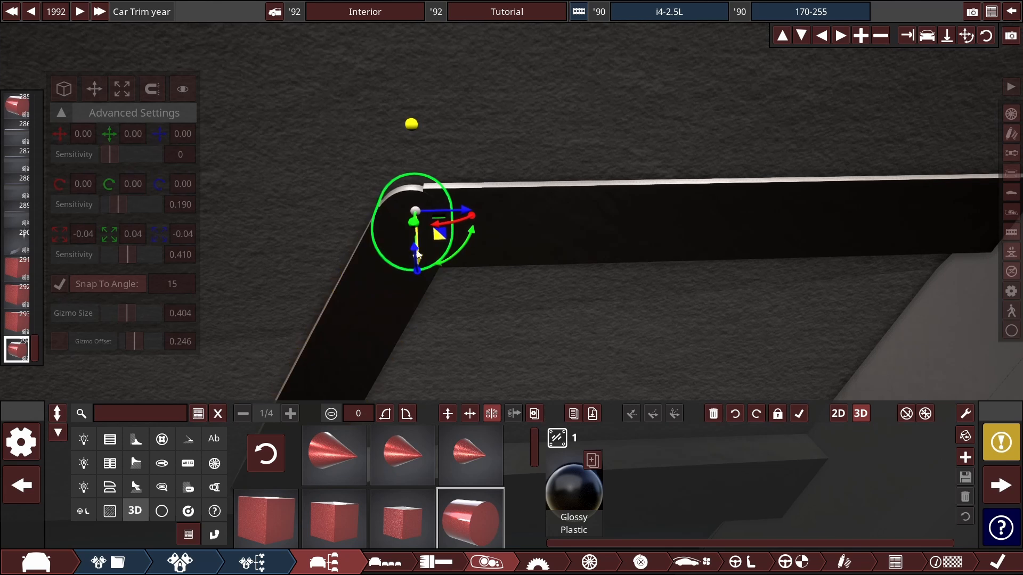
left_click(523, 219)
scroll(586, 256, "down", 5)
left_click(466, 256)
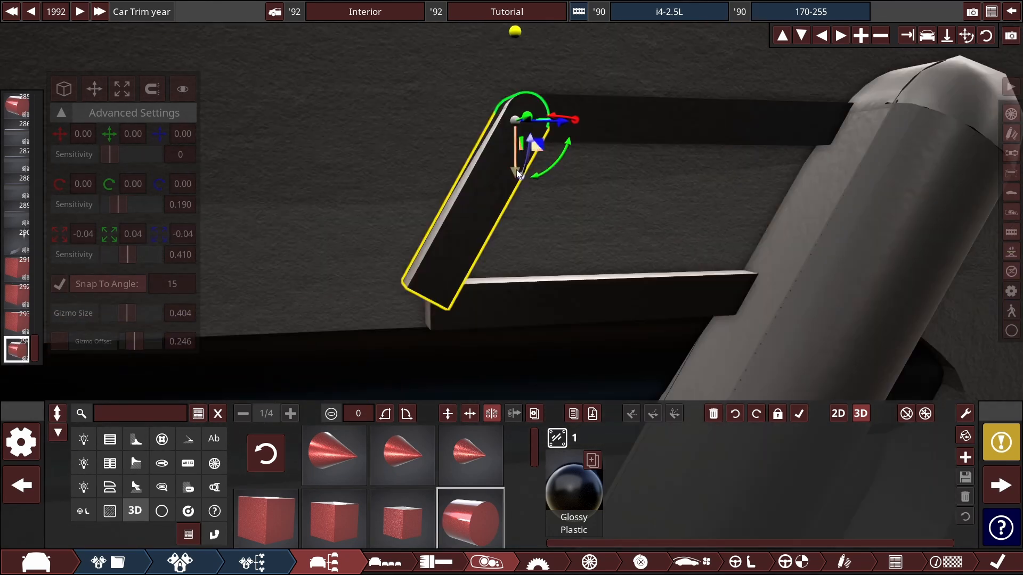
Step: Copy the corner cylinder down to the frame's lower corner, using a move sensitivity of 0.170
left_click_drag(516, 170, 536, 572)
scroll(552, 320, "up", 3)
left_click_drag(551, 321, 426, 314)
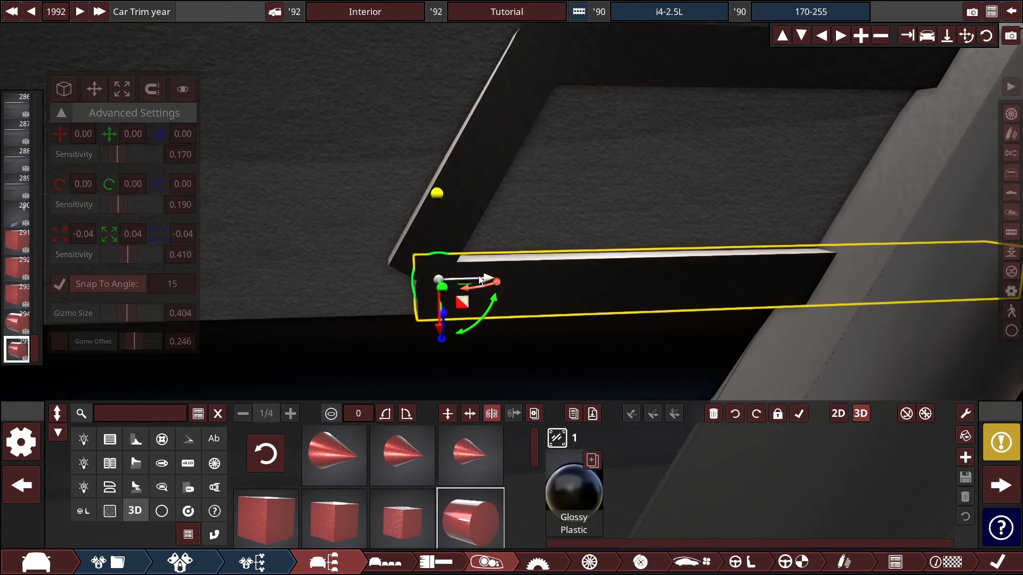
Step: Align the lower bar, the slanted bar and the lower cylinder so the frame's lower corner is evenly rounded
left_click(748, 289)
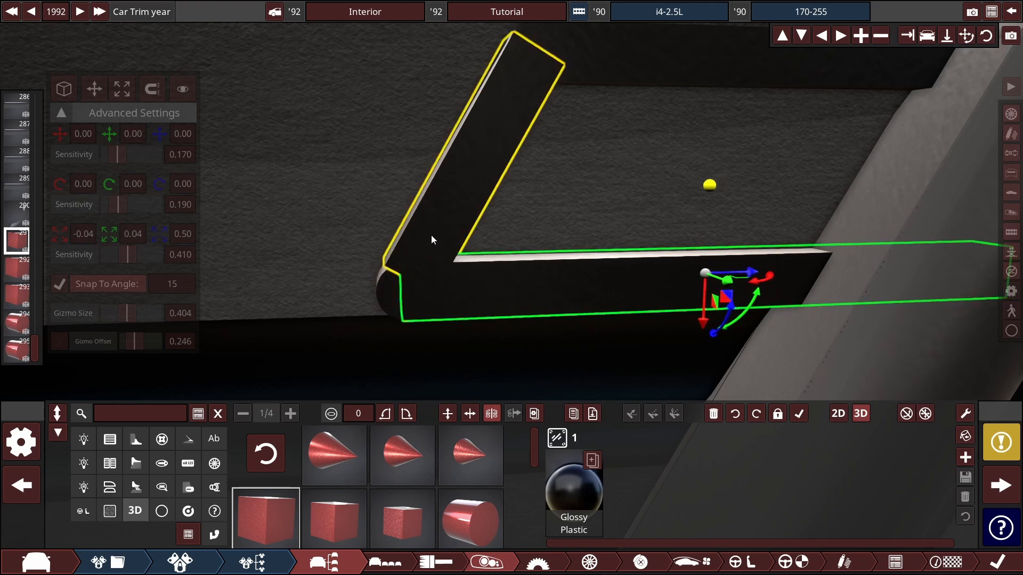
left_click(391, 301)
left_click(600, 186)
mouse_move(445, 128)
left_mouse_down()
mouse_move(439, 141)
mouse_move(459, 121)
mouse_move(451, 141)
left_mouse_up()
left_click(122, 89)
left_click(94, 89)
left_click(364, 292)
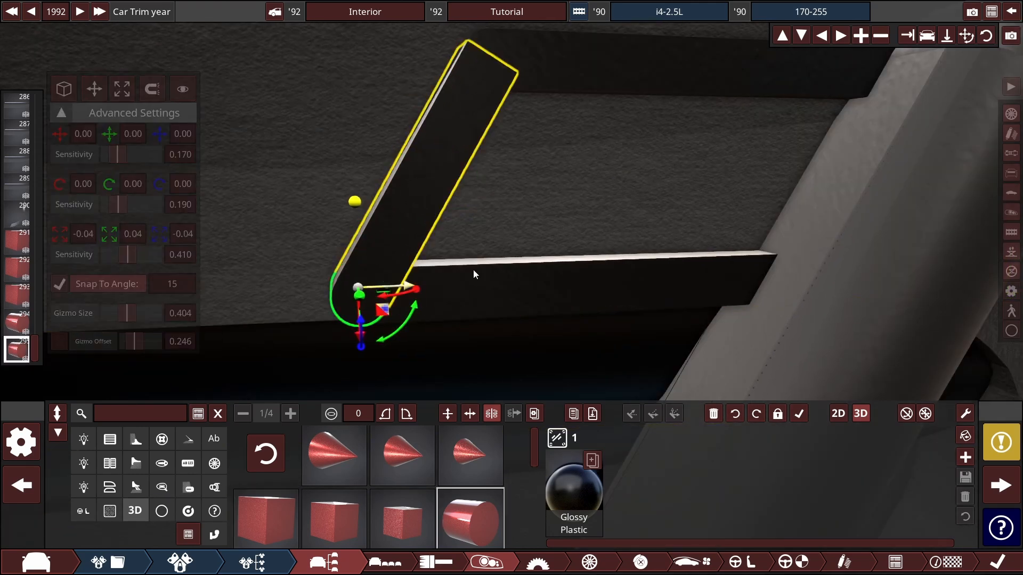
left_click(479, 276)
Step: Copy the curved cloth piece from the far end of the door recess and place the copy at the small frame beside the handle
scroll(496, 266, "down", 5)
mouse_move(495, 267)
left_mouse_down()
mouse_move(622, 139)
mouse_move(507, 262)
left_mouse_up()
left_click(493, 241)
left_click(306, 248)
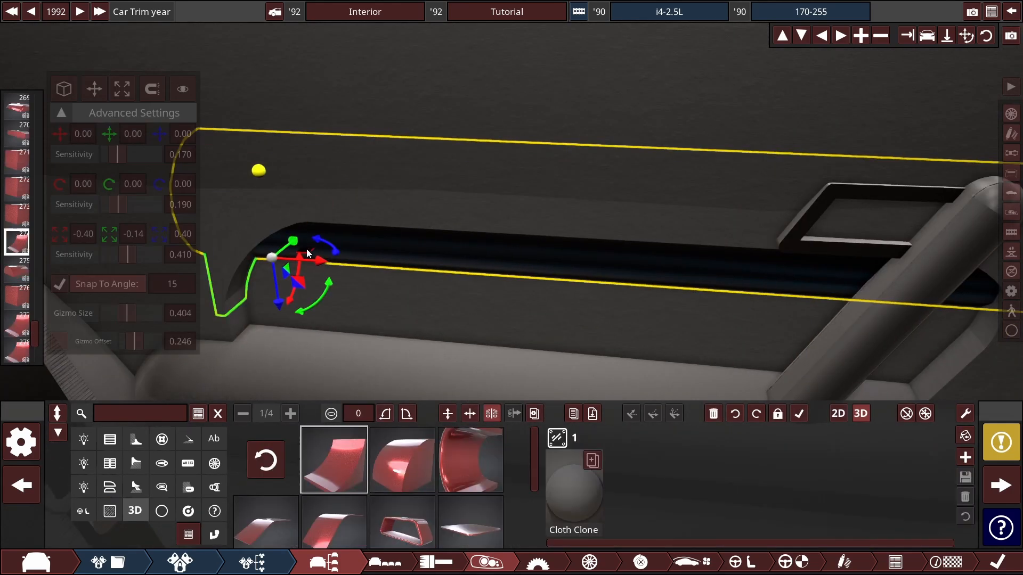
mouse_move(305, 249)
left_mouse_down()
mouse_move(620, 296)
mouse_move(621, 56)
left_mouse_up()
left_click_drag(528, 149, 453, 213)
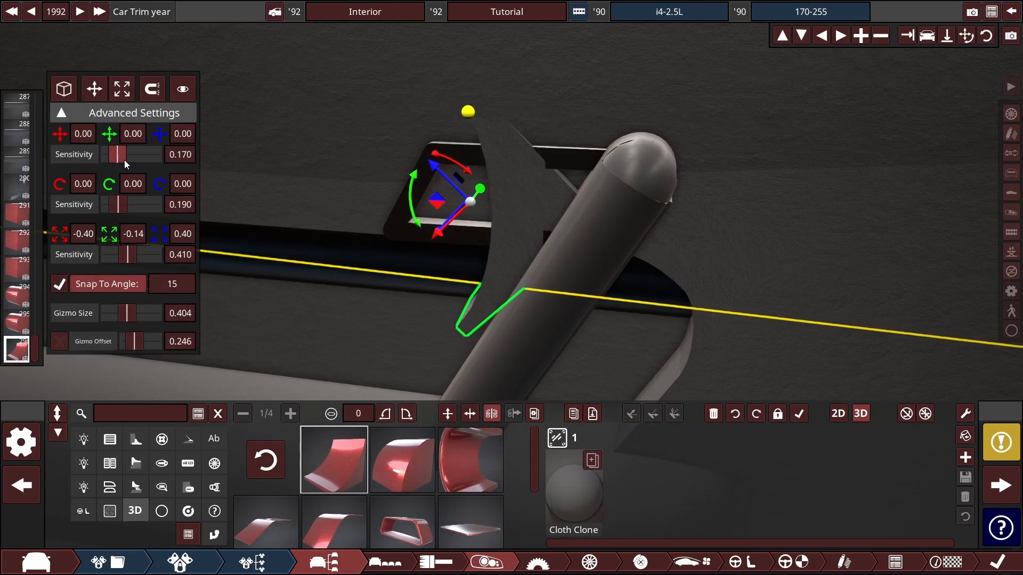
Step: Raise the move sensitivity to 0.360 and rotation sensitivity to 0.570, then orient and shrink the curved piece to -0.06 and 0.06
left_click_drag(118, 155, 126, 155)
left_click_drag(118, 204, 134, 205)
left_click(479, 200)
left_click(514, 205)
left_click_drag(418, 261, 311, 330)
left_click(122, 89)
left_click_drag(408, 232, 325, 155)
scroll(453, 231, "up", 4)
left_click(95, 89)
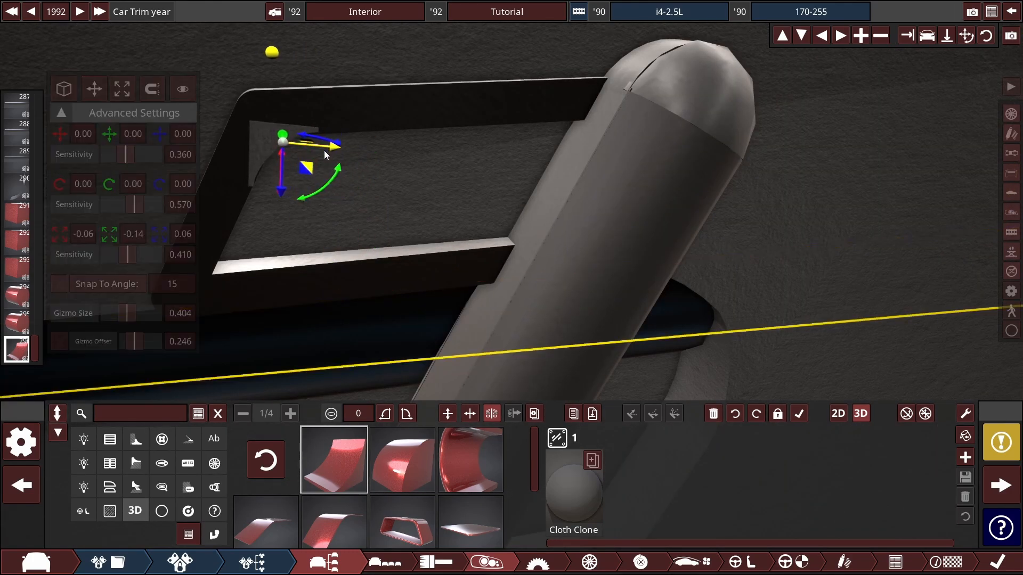
Step: Fit the curved piece into the frame's upper inner corner and set the scale sensitivity to 0 for fine sizing
left_click_drag(340, 213, 453, 203)
left_click(122, 89)
left_click_drag(127, 255, 110, 255)
left_click_drag(443, 142, 337, 156)
scroll(458, 145, "up", 5)
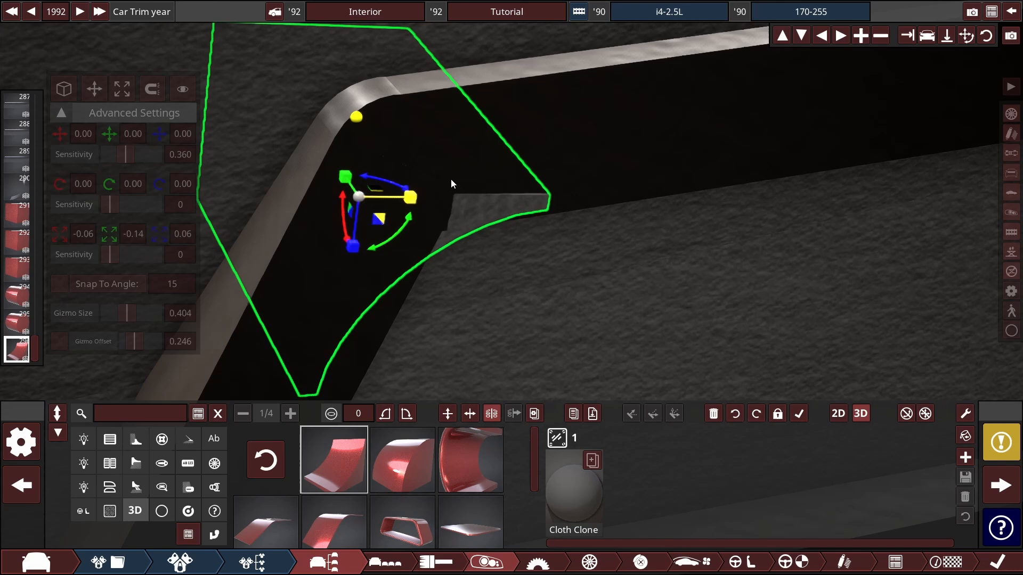
Step: Resize the curved corner piece to scales of about -0.06, -0.14 and 0.06 to fit the handle frame's inner upper corner
left_click_drag(451, 178, 214, 220)
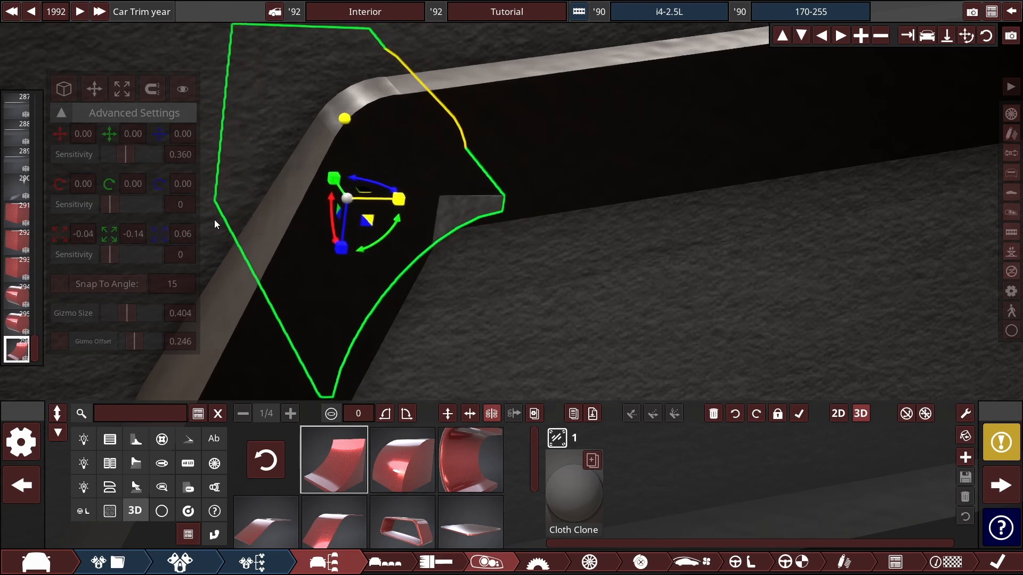
left_click_drag(373, 177, 168, 145)
left_click_drag(321, 179, 122, 88)
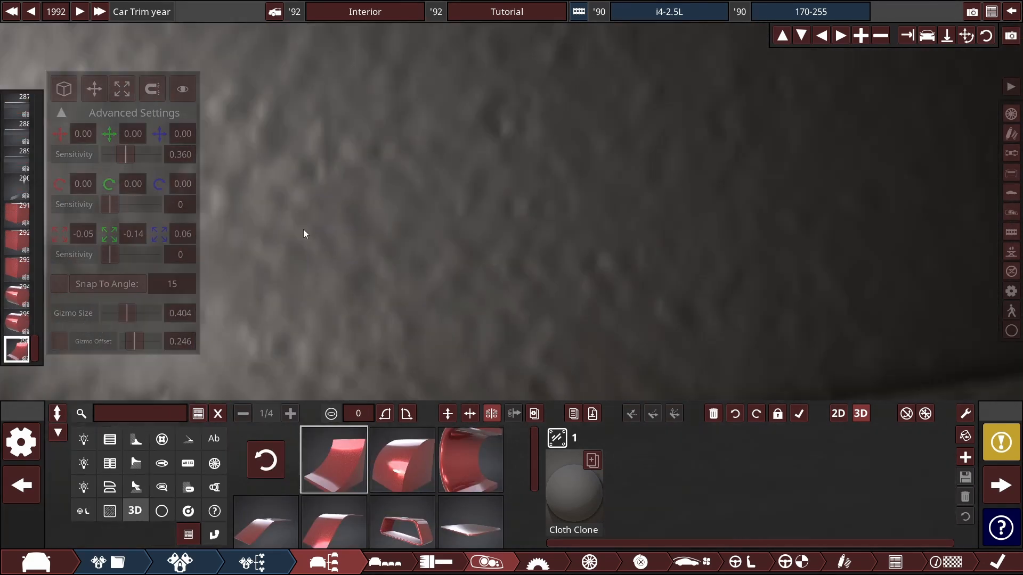
scroll(304, 233, "down", 5)
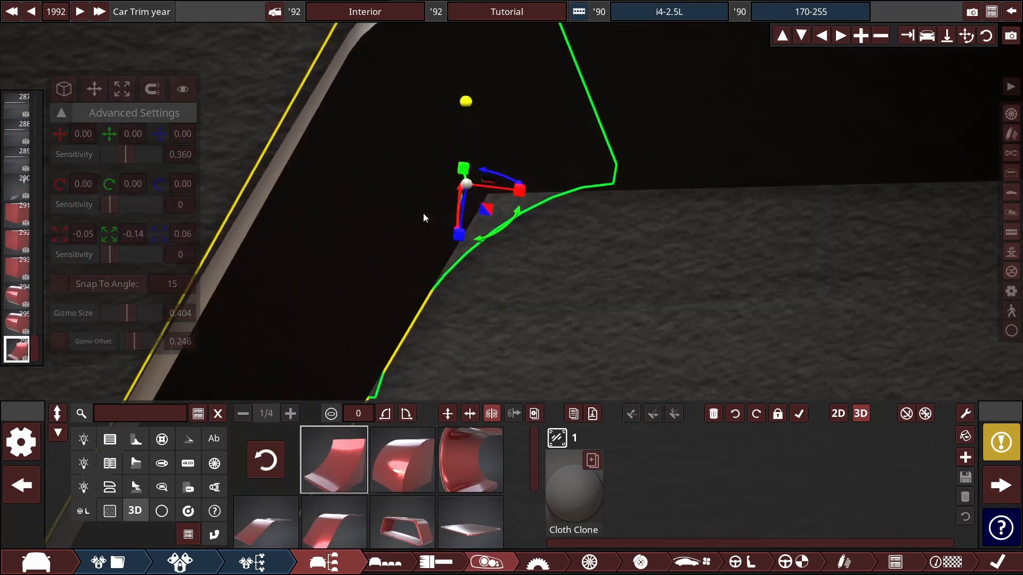
mouse_move(433, 191)
left_mouse_down()
mouse_move(468, 198)
mouse_move(423, 199)
left_mouse_up()
Step: Change the curved corner piece's material to Plastic
left_click(94, 89)
left_click(568, 499)
left_click(569, 442)
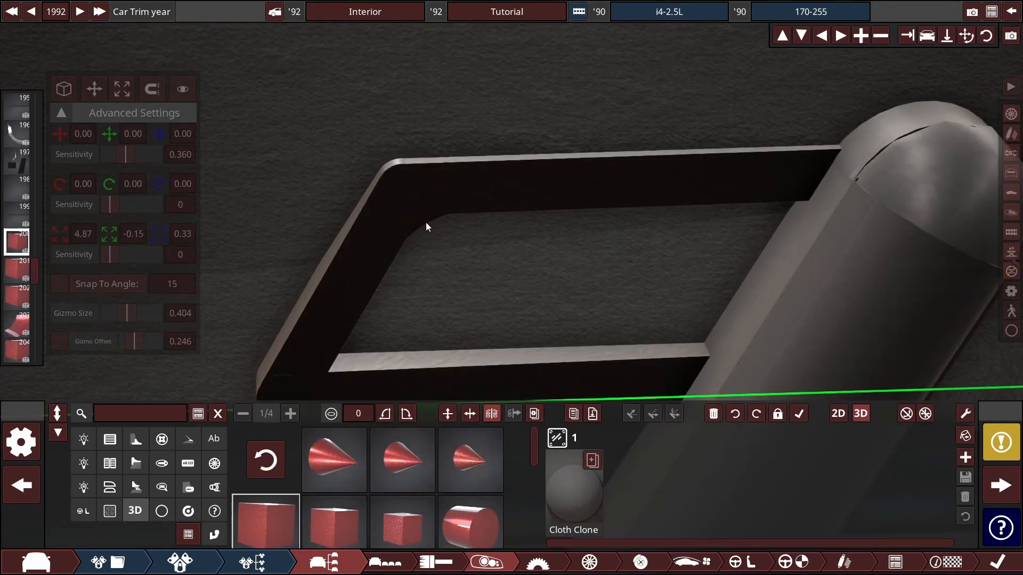
left_click(599, 193)
Step: Align the curved corner piece flush with the handle frame's inner upper corner, using a movement sensitivity of 0 for the final nudges
left_click_drag(471, 208, 469, 206)
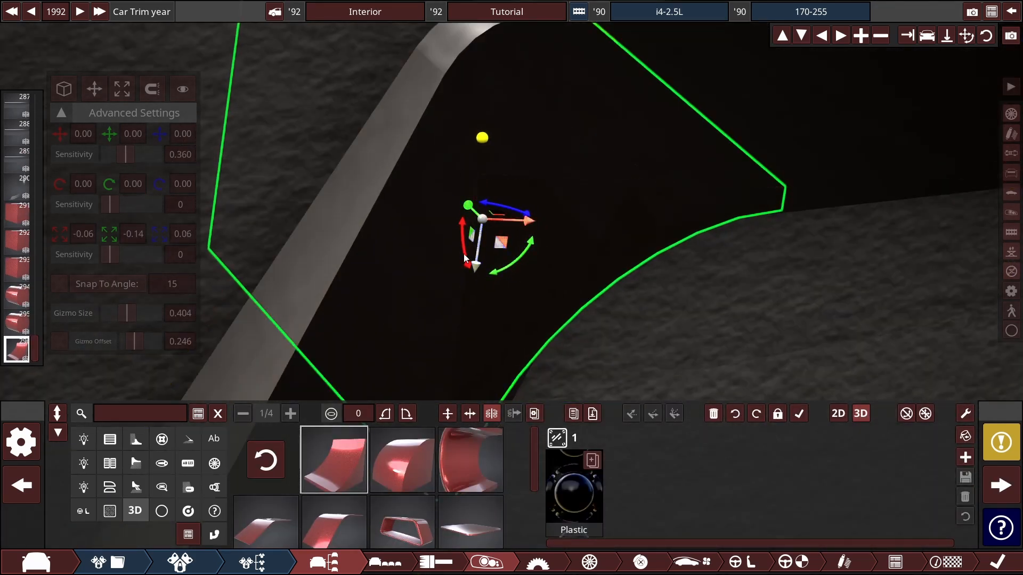
left_click_drag(501, 242, 467, 371)
left_click_drag(472, 218, 491, 222)
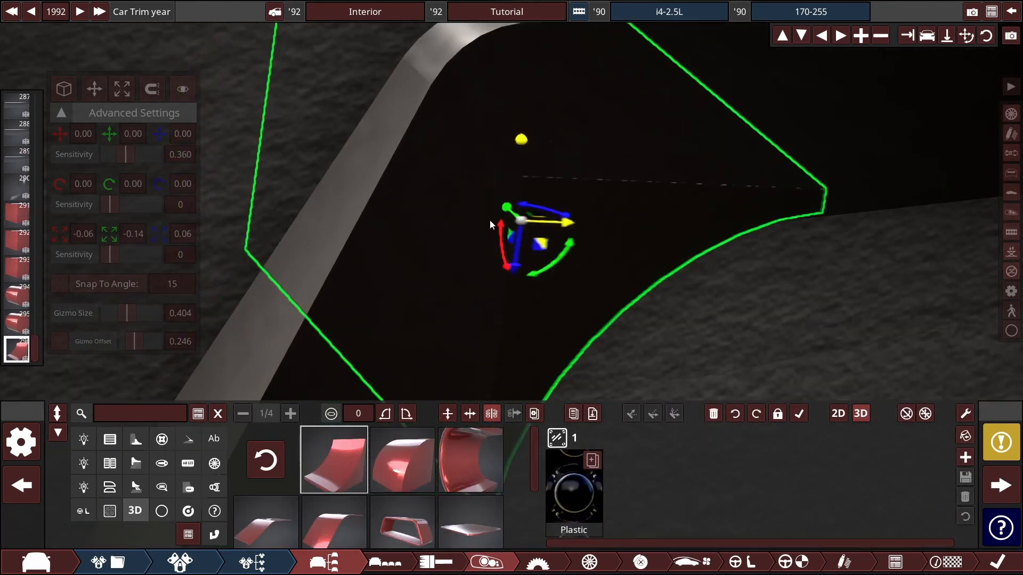
left_click_drag(421, 245, 320, 123)
left_click_drag(469, 98, 454, 98)
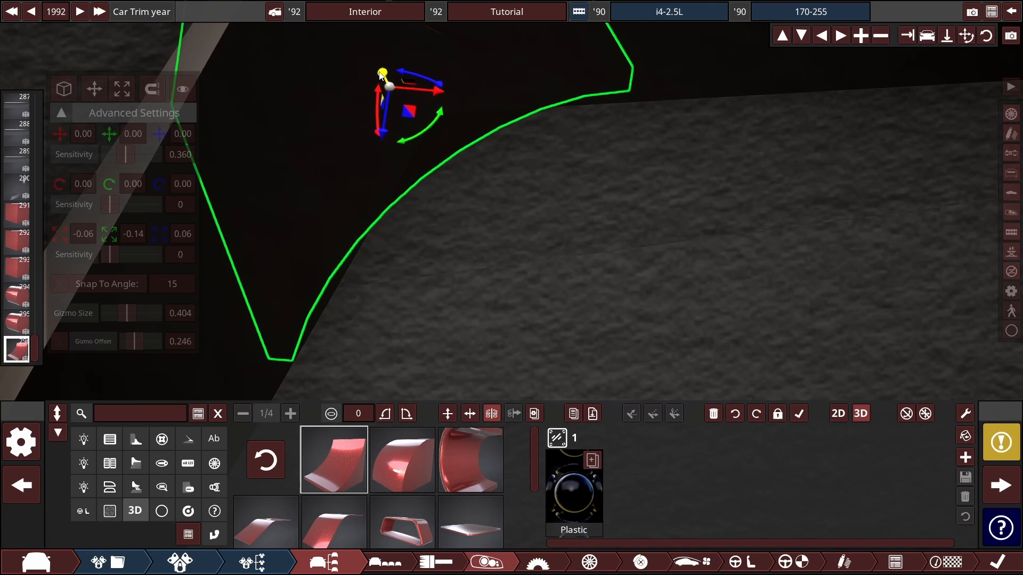
left_click_drag(381, 74, 377, 73)
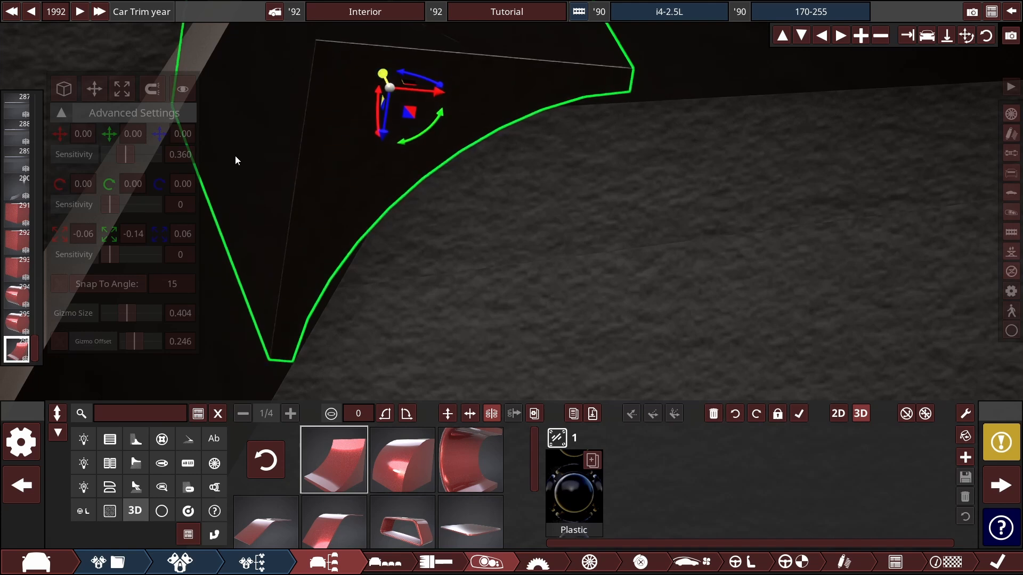
left_click_drag(126, 154, 109, 154)
left_click_drag(382, 73, 373, 73)
Step: Duplicate the curved corner piece, flip the copy vertically and fit it into the handle frame's inner lower corner
key("ctrl+v")
scroll(384, 213, "down", 2)
left_click_drag(373, 293, 471, 169)
left_click(448, 413)
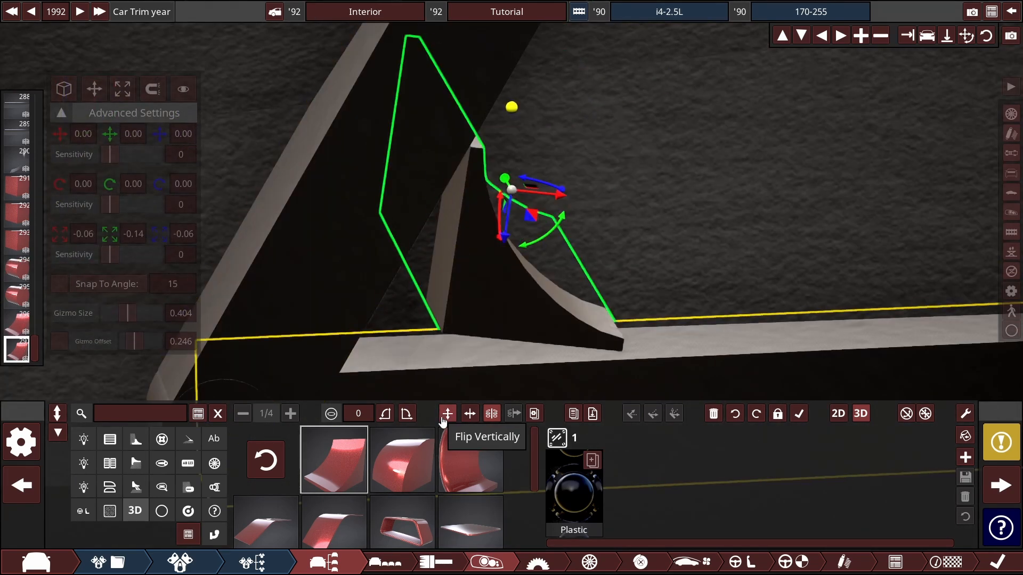
scroll(494, 265, "up", 3)
left_click_drag(475, 242, 506, 223)
left_click_drag(544, 277, 301, 295)
Step: Paste further copies of the frame's corner pieces, including a Glossy Plastic cylinder, and position them around the handle frame
left_click(395, 283)
key("ctrl+v")
left_click_drag(307, 289, 511, 261)
left_click_drag(398, 335, 244, 22)
key("ctrl+v")
left_click_drag(446, 223, 920, 245)
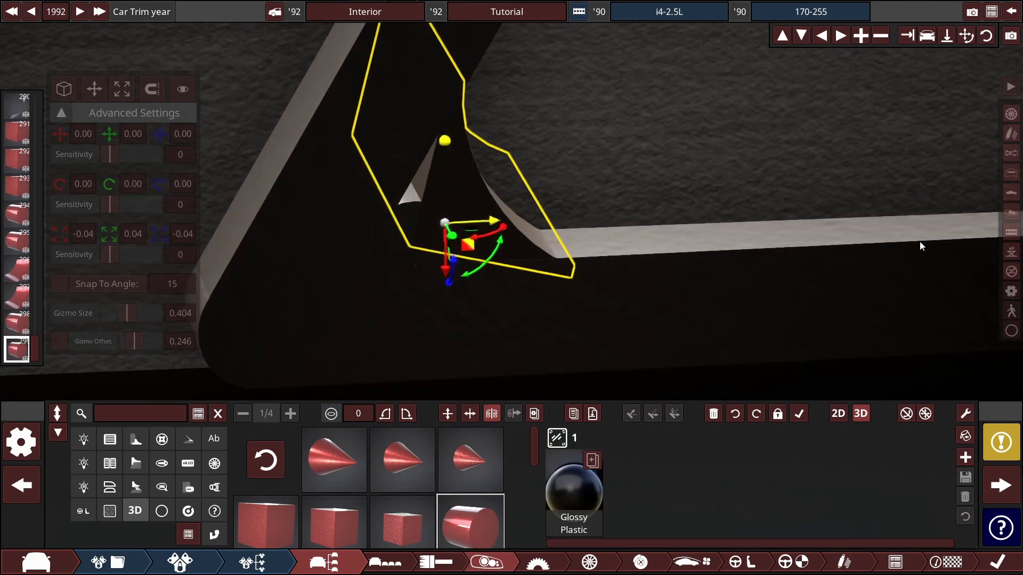
left_click_drag(445, 271, 446, 399)
key("ctrl+v")
left_click_drag(497, 232, 63, 234)
left_click_drag(402, 280, 398, 232)
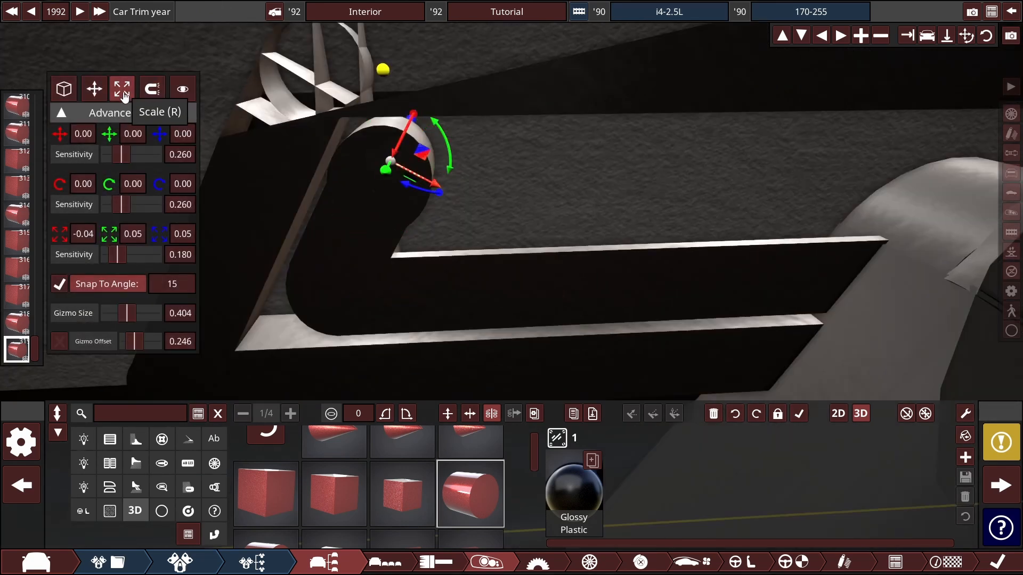
Step: Set the blue-axis scale of the cylinder at the handle's end to 0.04 and open its material selection
left_click(473, 283)
left_click(379, 184)
left_click_drag(434, 182, 420, 169)
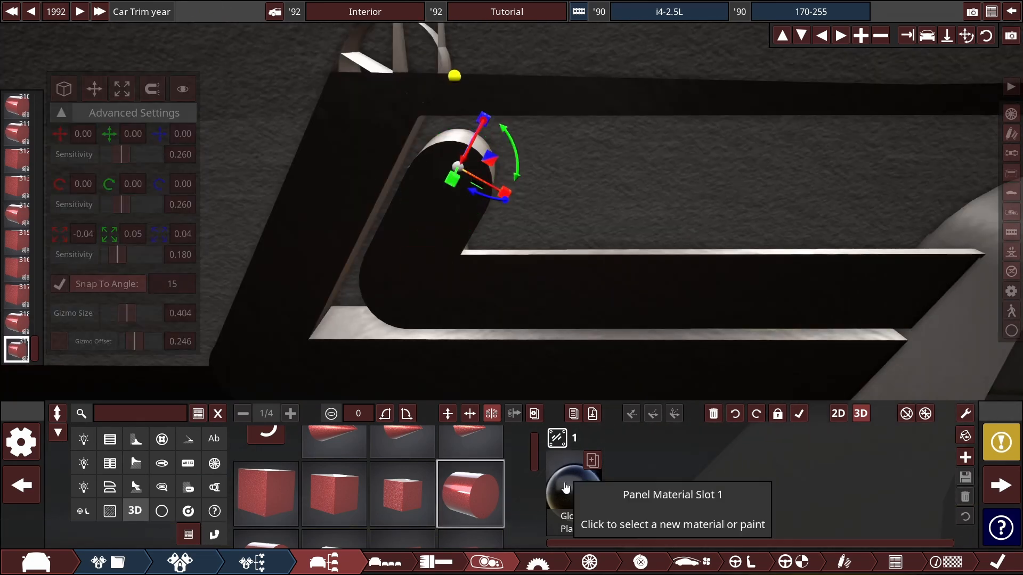
left_click(566, 488)
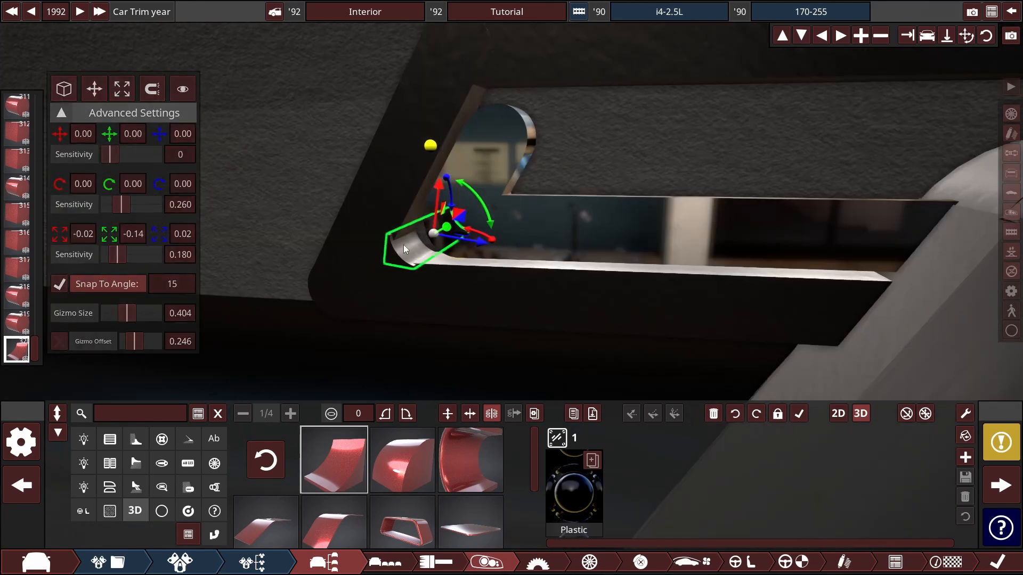
Step: Position the small Plastic curved piece in the inner lower corner of the handle recess
left_click_drag(403, 245, 619, 247)
left_click_drag(470, 214, 488, 248)
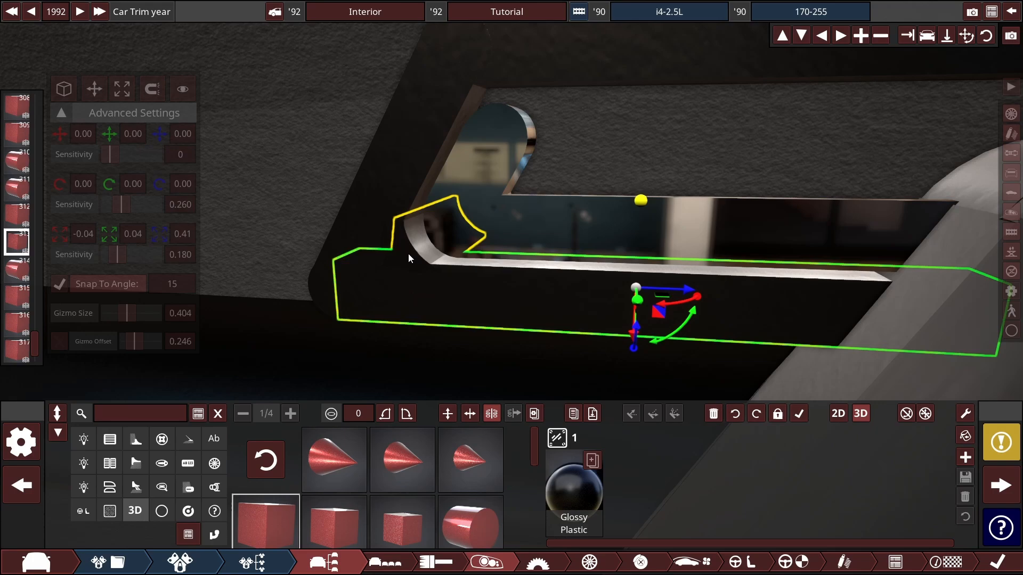
left_click(471, 244)
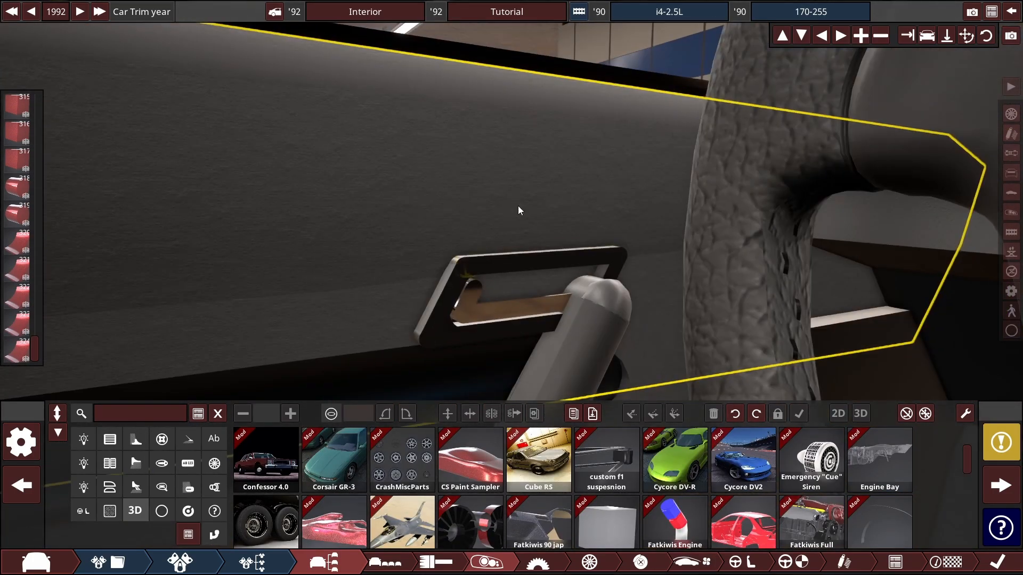
scroll(518, 205, "down", 10)
left_click_drag(518, 206, 815, 155)
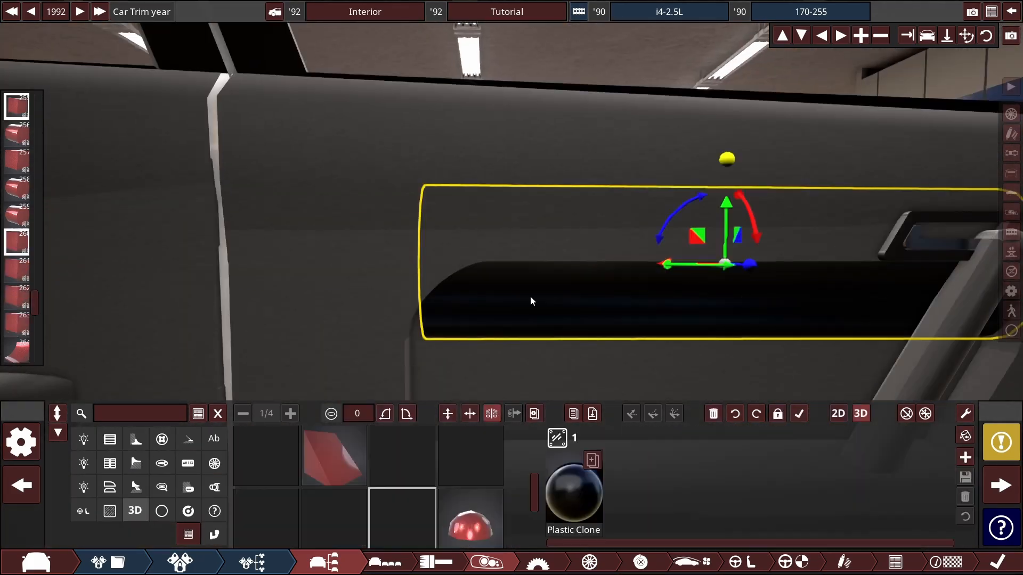
Step: Place overlapping copies of the Plastic cube beside the rear seat to build up the rear door's lower panel
left_click(573, 272)
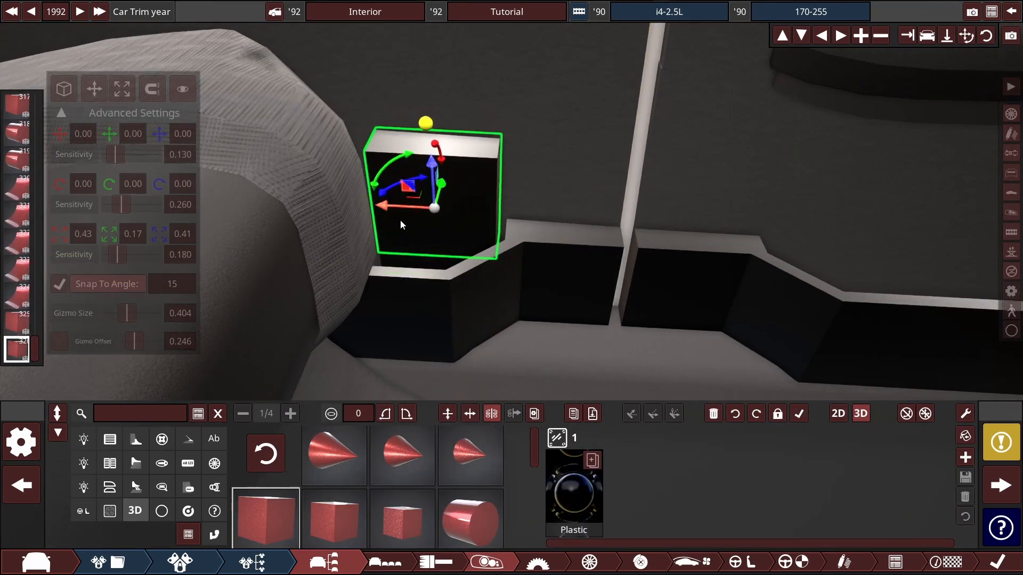
left_click_drag(400, 219, 469, 222)
left_click_drag(489, 165, 554, 167)
left_click_drag(576, 129, 572, 186)
left_click_drag(533, 222, 506, 219)
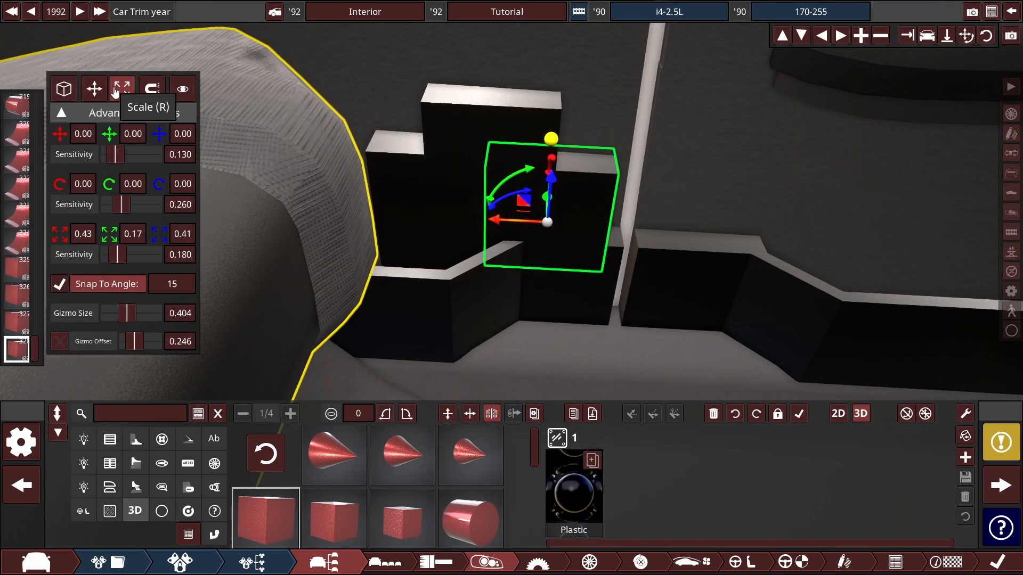
Step: Shorten the long Plastic trim strip on the door to a red-axis scale of 1.26 and realign it between its neighbouring pieces
left_click(114, 92)
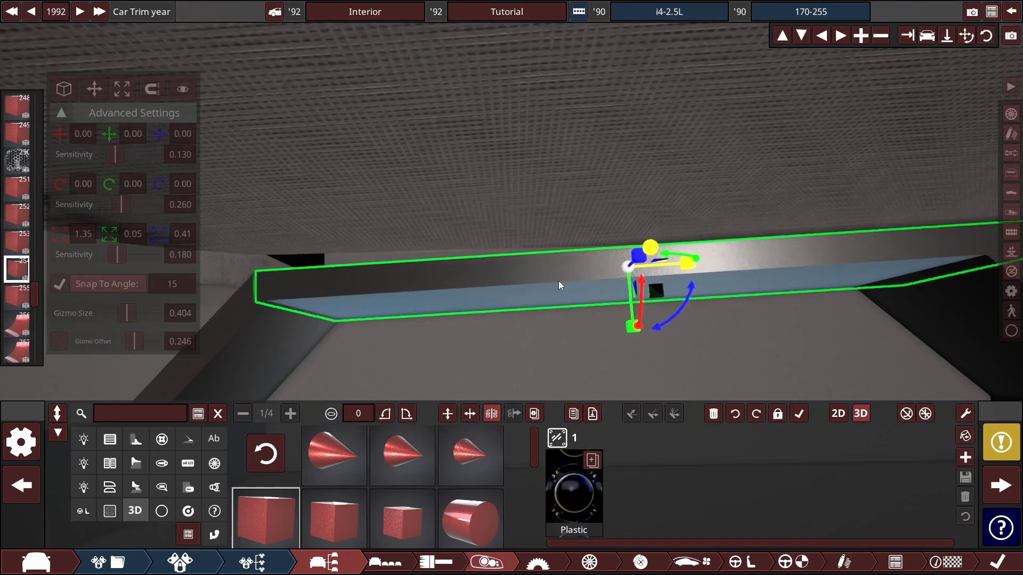
left_click_drag(558, 286, 554, 285)
left_click_drag(622, 271, 581, 275)
left_click(568, 277)
left_click(568, 277)
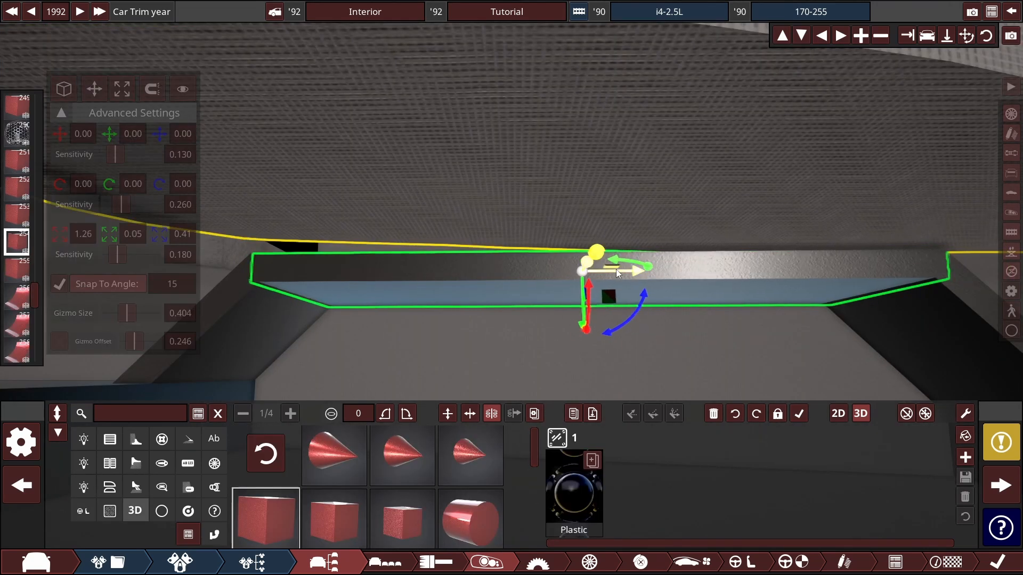
left_click(582, 272)
left_click(644, 267)
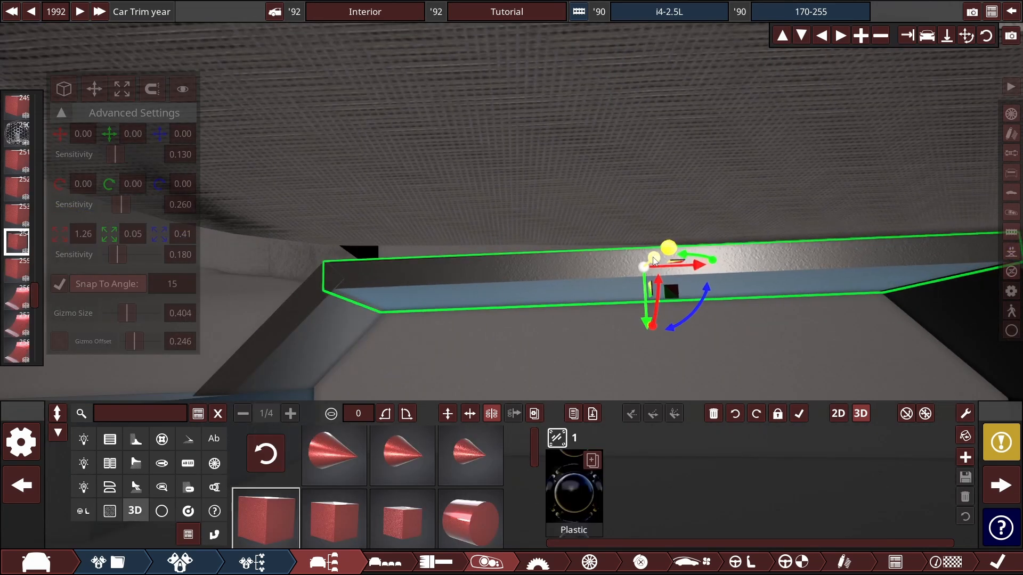
left_click_drag(654, 261, 655, 260)
Step: Adjust the height of the pillar fixture at the gap between the front and rear doors
scroll(678, 298, "down", 10)
left_click(665, 192)
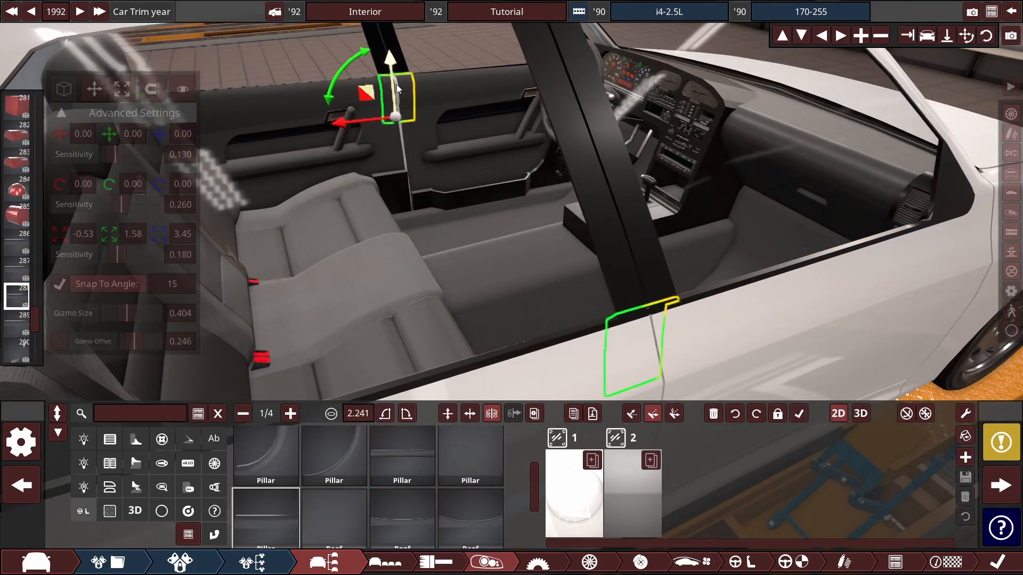
left_click(465, 55)
scroll(464, 56, "down", 5)
left_click_drag(376, 152, 655, 86)
scroll(585, 94, "up", 8)
Step: Align the Plastic cube beneath the cylinder that rounds the upper corner of the rear door's lower panel
left_click(422, 262)
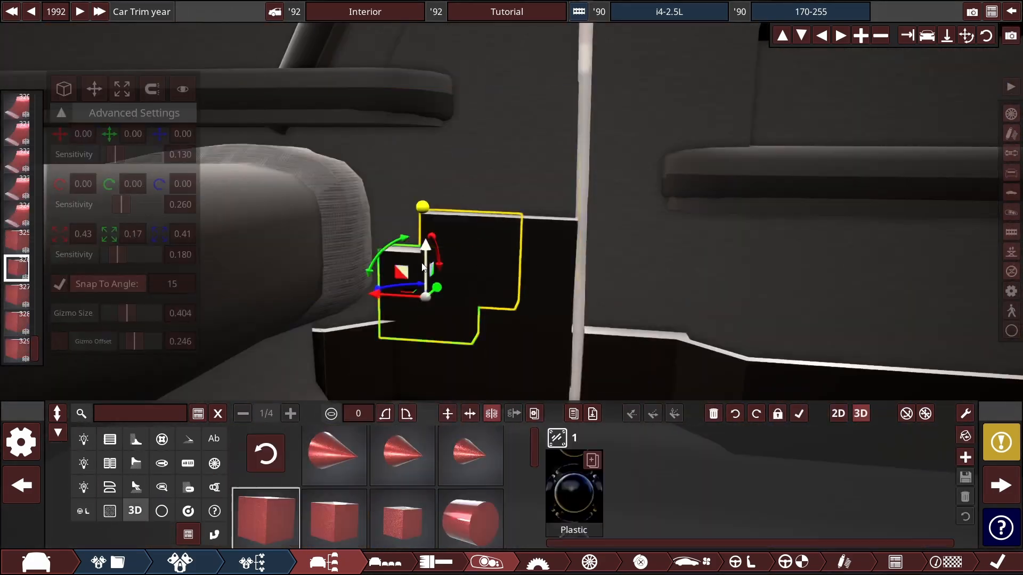
left_click(424, 263)
scroll(417, 311, "up", 5)
left_click_drag(417, 315, 490, 323)
left_click(490, 323)
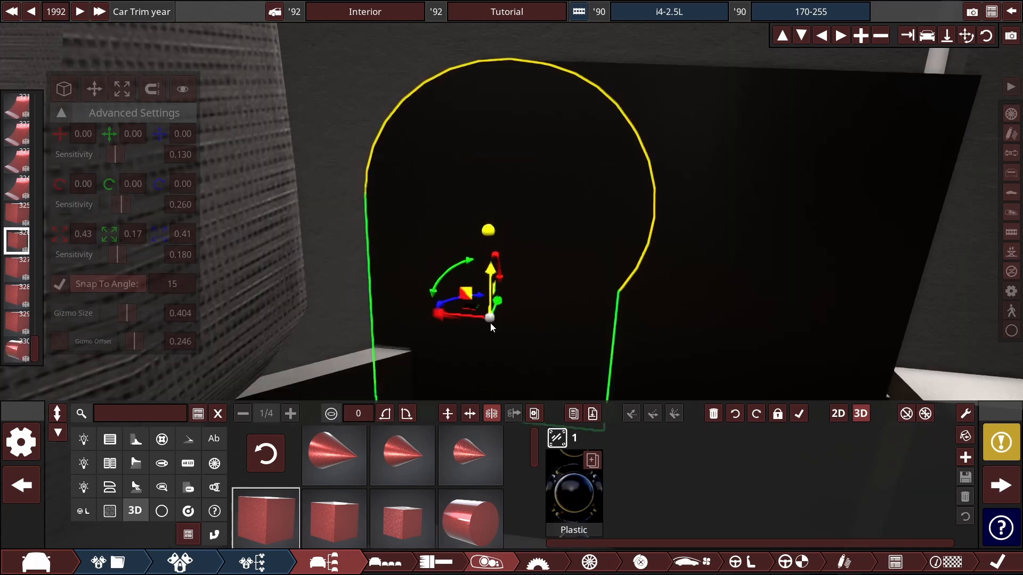
Step: Add a round covered speaker to the rear door's lower panel, scale it to 0.70 on all axes and centre it
scroll(490, 321, "down", 8)
left_click_drag(858, 219, 300, 285)
left_click_drag(300, 285, 247, 296)
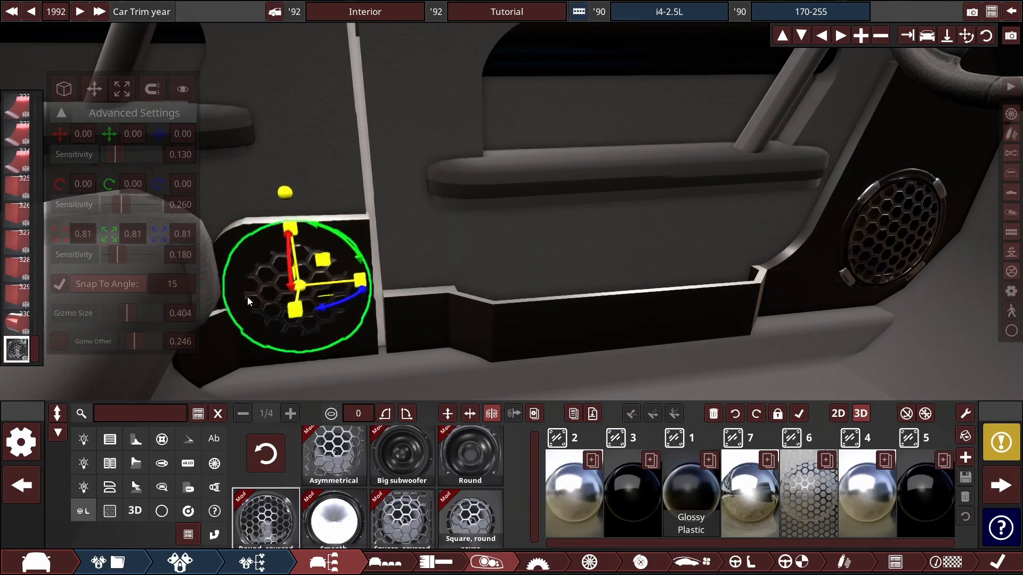
scroll(299, 293, "up", 3)
left_click_drag(331, 290, 377, 285)
left_click_drag(386, 204, 386, 215)
left_click_drag(391, 265, 340, 279)
left_click_drag(388, 213, 387, 215)
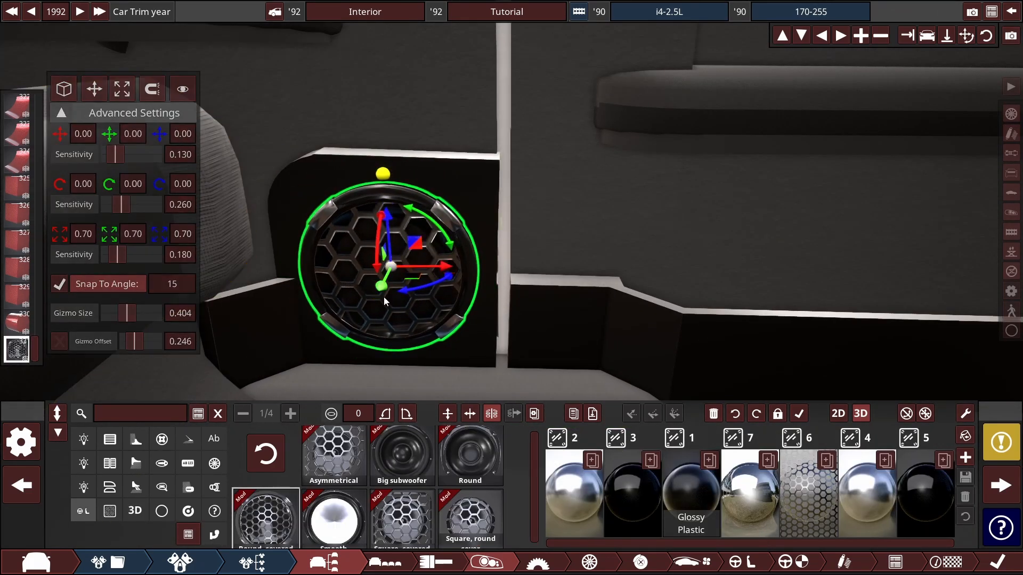
left_click_drag(382, 286, 712, 165)
Step: Examine the rear door's speaker panel and the cabin from both sides of the car
scroll(385, 288, "down", 8)
scroll(459, 205, "down", 4)
left_click(459, 205)
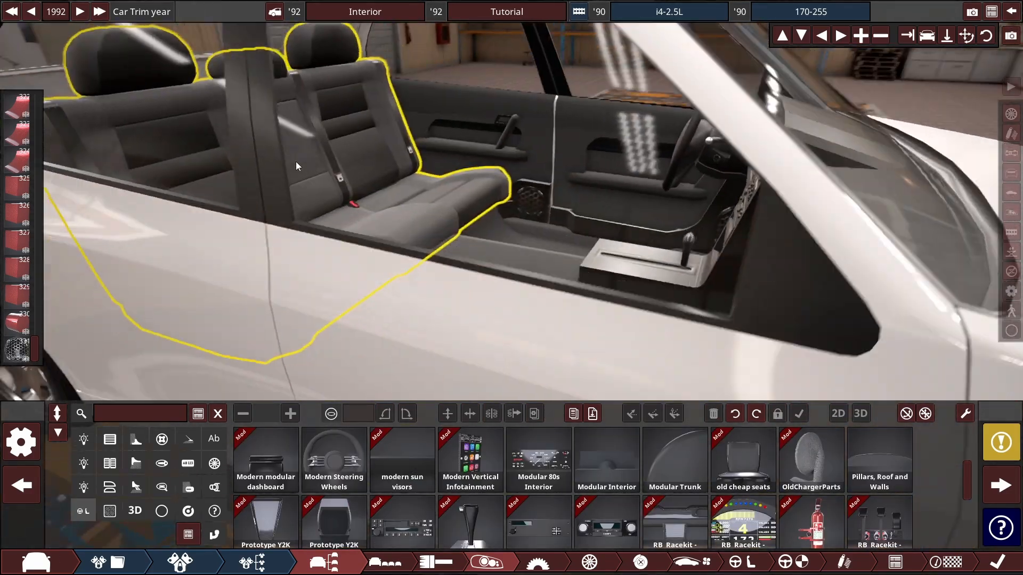
scroll(297, 166, "down", 5)
scroll(426, 191, "up", 6)
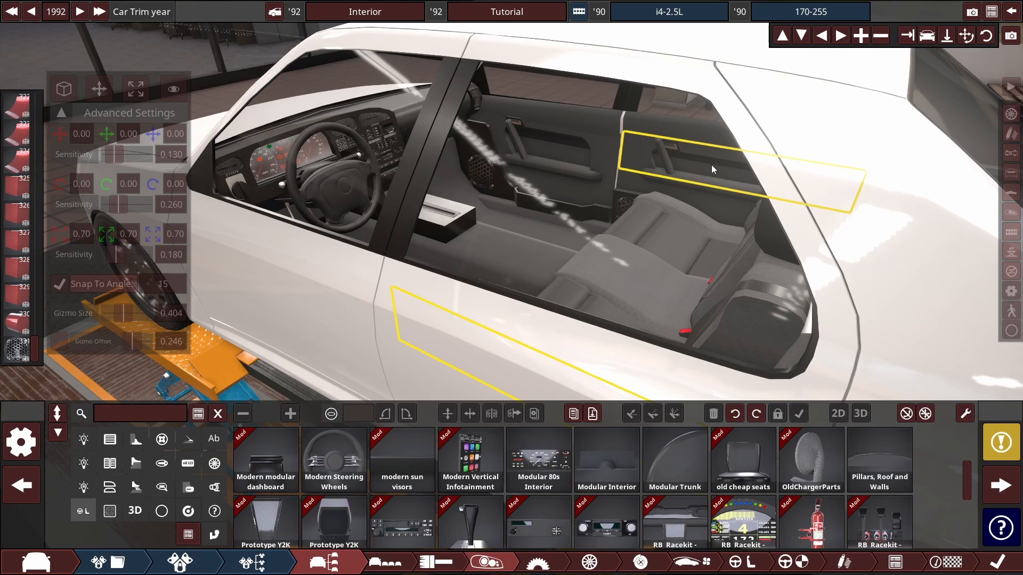
left_click_drag(711, 165, 293, 189)
scroll(684, 156, "up", 5)
scroll(293, 188, "down", 5)
Step: Add a single-button Window Switches fixture beside the rear seat
mouse_move(443, 489)
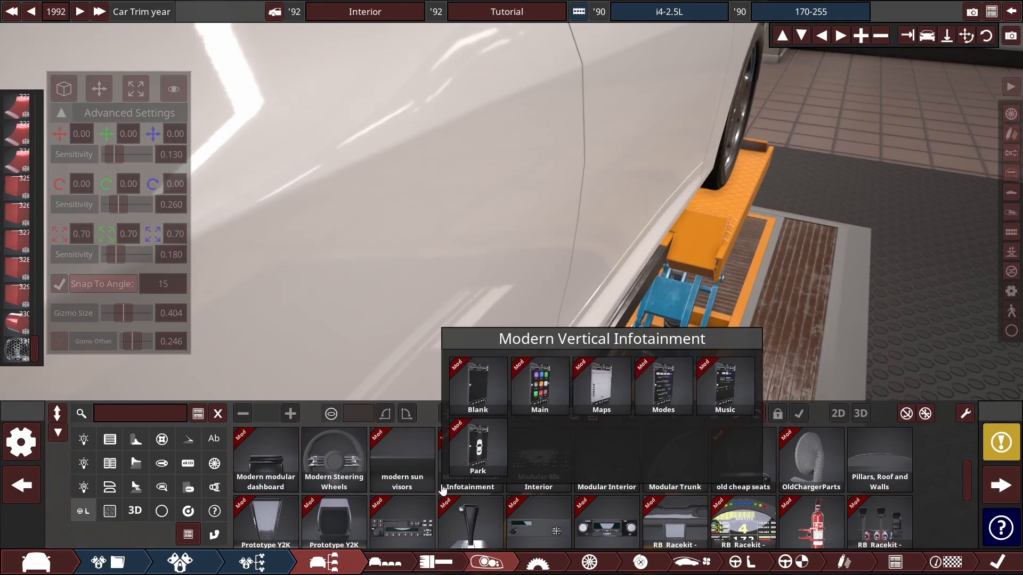
scroll(442, 489, "down", 3)
left_click(607, 466)
scroll(500, 330, "down", 3)
left_click_drag(554, 464, 795, 302)
key("Tab")
scroll(794, 301, "up", 5)
scroll(795, 302, "down", 2)
left_click_drag(548, 326, 98, 344)
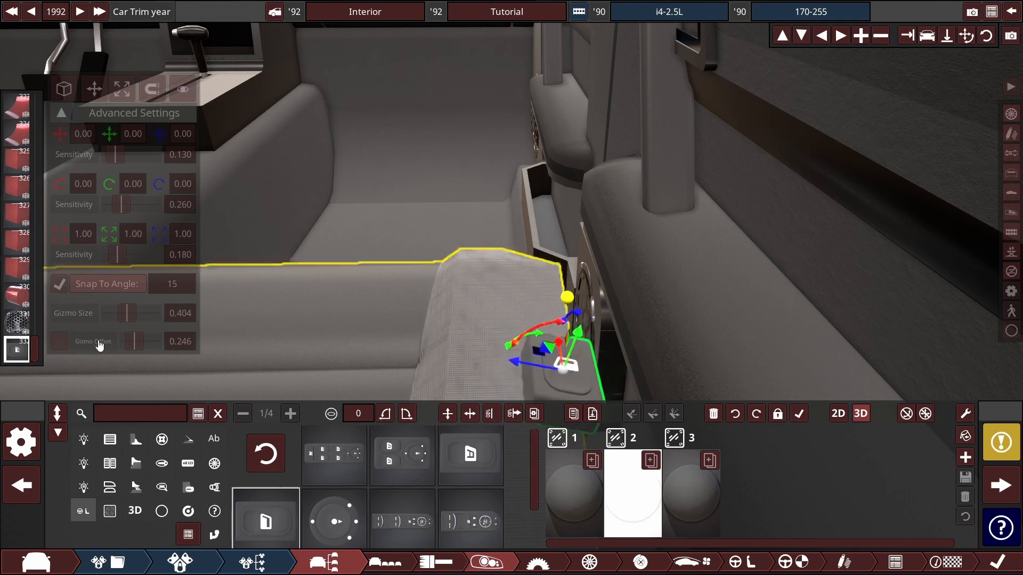
Step: Orient the window switch and seat it on top of the rear door's armrest
left_click_drag(479, 319, 719, 341)
left_click_drag(636, 300, 573, 226)
left_click(434, 205)
left_click(501, 226)
scroll(573, 225, "up", 3)
left_click_drag(666, 293, 801, 283)
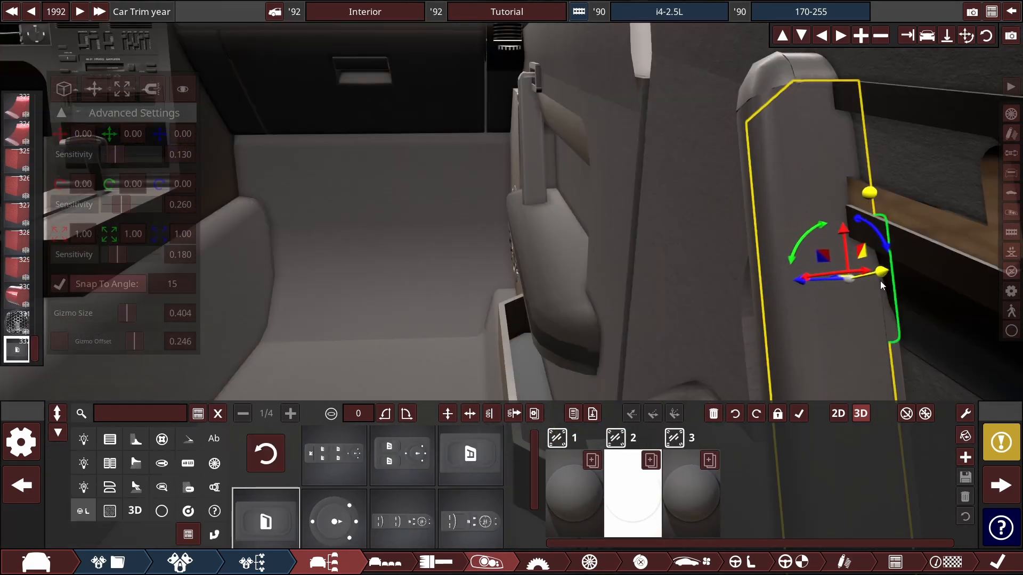
left_click_drag(880, 277, 866, 269)
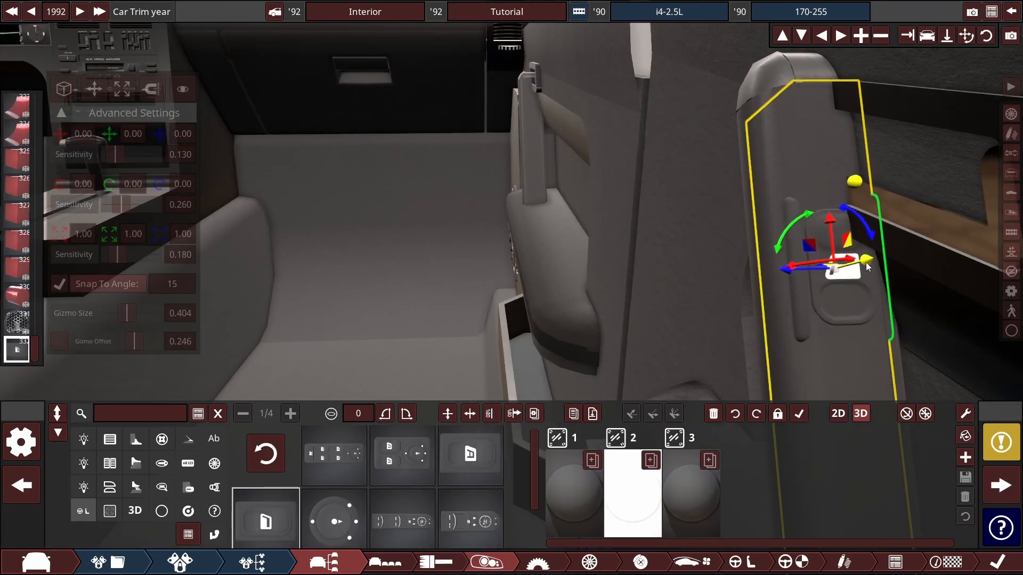
Step: Change the window switch's first material slot and apply the Transparent material to its third slot
left_click(574, 493)
left_click(614, 445)
left_click(952, 463)
left_click(691, 492)
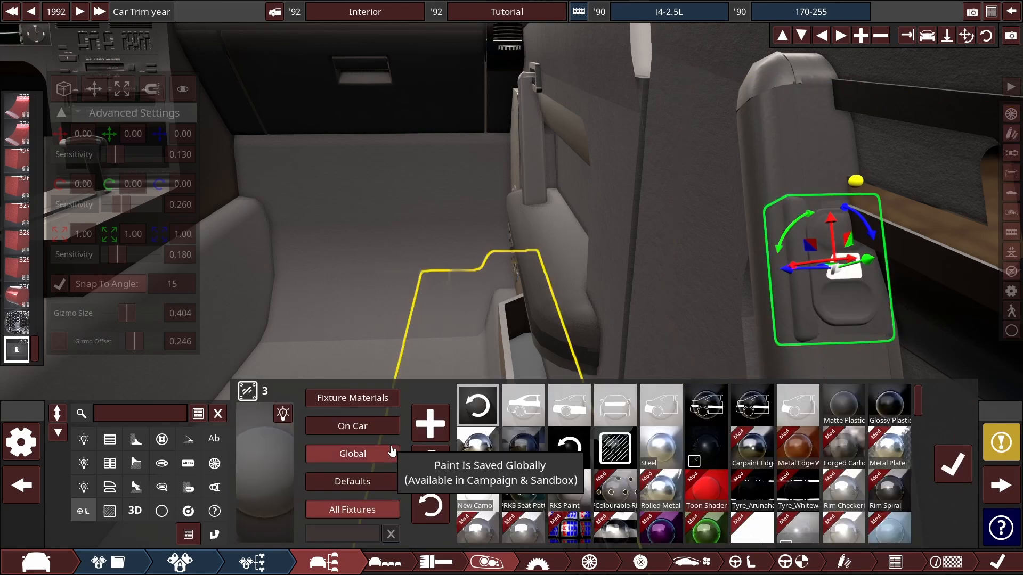
left_click(391, 452)
left_click(521, 402)
left_click(951, 464)
Step: Fine-tune the window switch's position on the armrest with a movement sensitivity of 0, and deselect it
left_click_drag(746, 224, 525, 207)
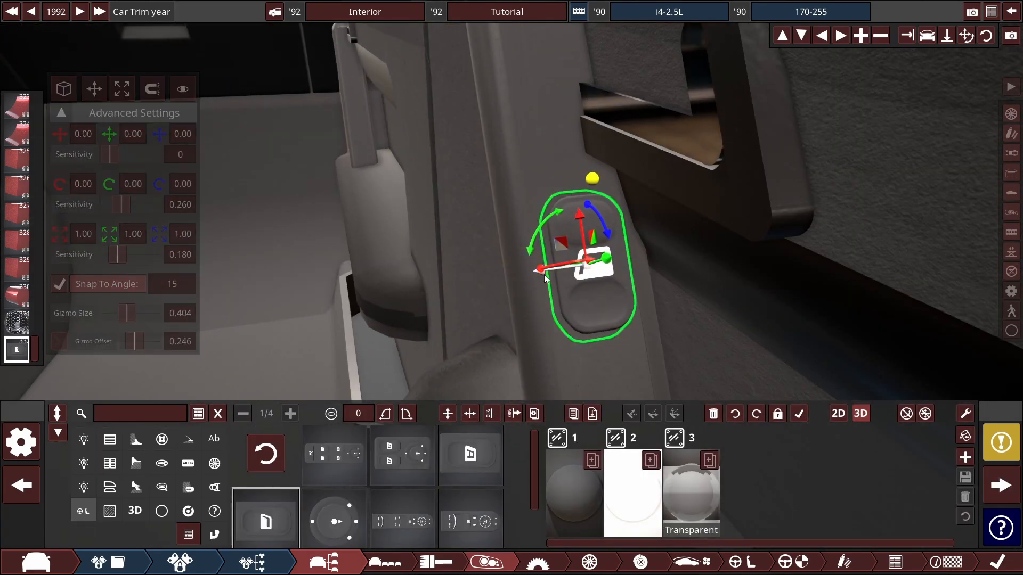
left_click(1002, 484)
left_click(1002, 485)
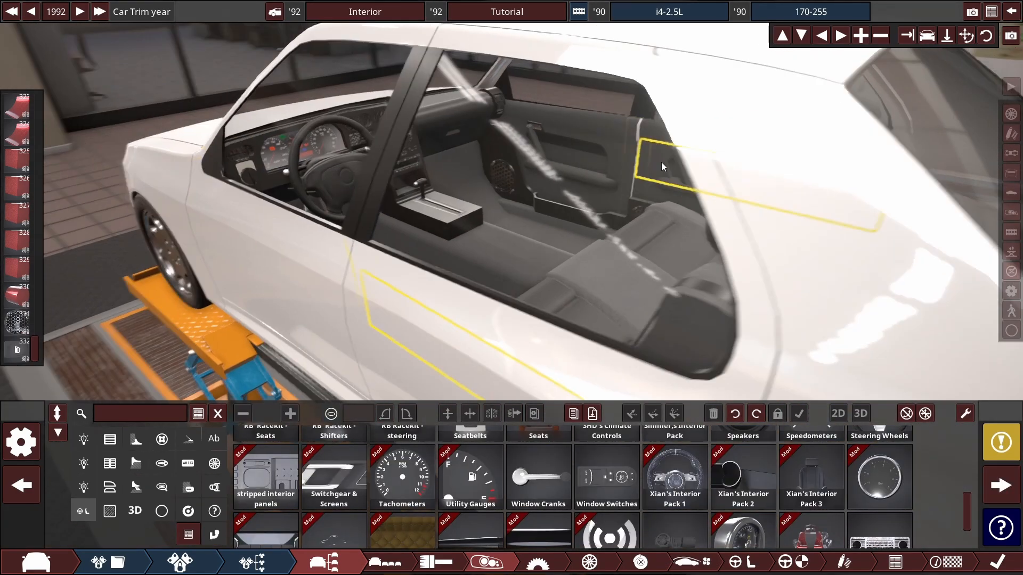
Step: Copy the rear door's window switch onto the top of the front door's armrest
left_click_drag(661, 167, 822, 210)
scroll(274, 347, "up", 5)
left_click(455, 256, "ctrl")
left_click_drag(767, 101, 550, 132)
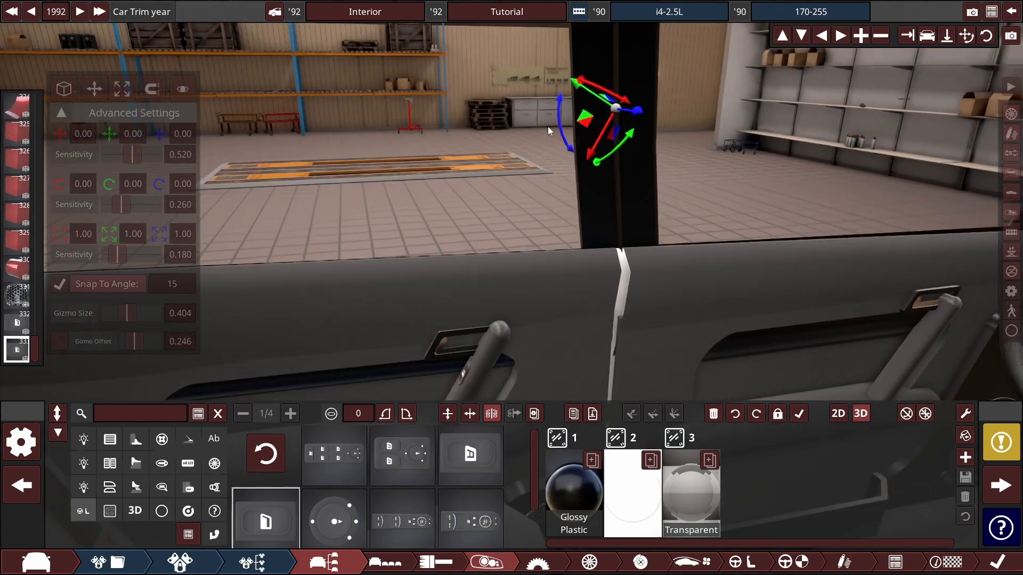
left_click(929, 318)
left_click_drag(929, 319, 870, 235)
scroll(630, 220, "up", 5)
scroll(334, 469, "up", 2)
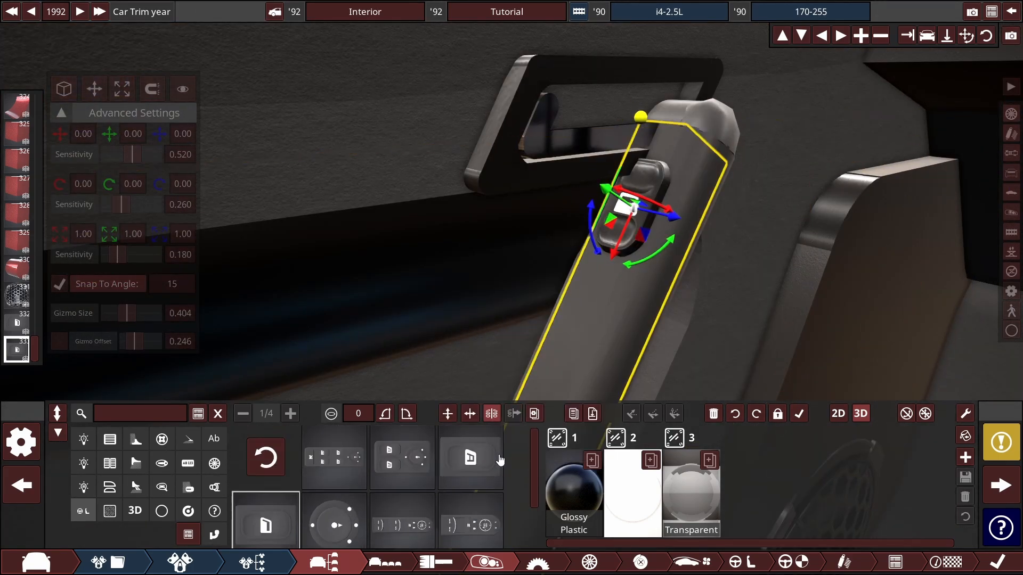
Step: Change the front switch to the multi-button variant, scale it to 0.60 and fine-tune its position with a movement sensitivity of 0
left_click(334, 459)
left_click_drag(491, 197, 400, 324)
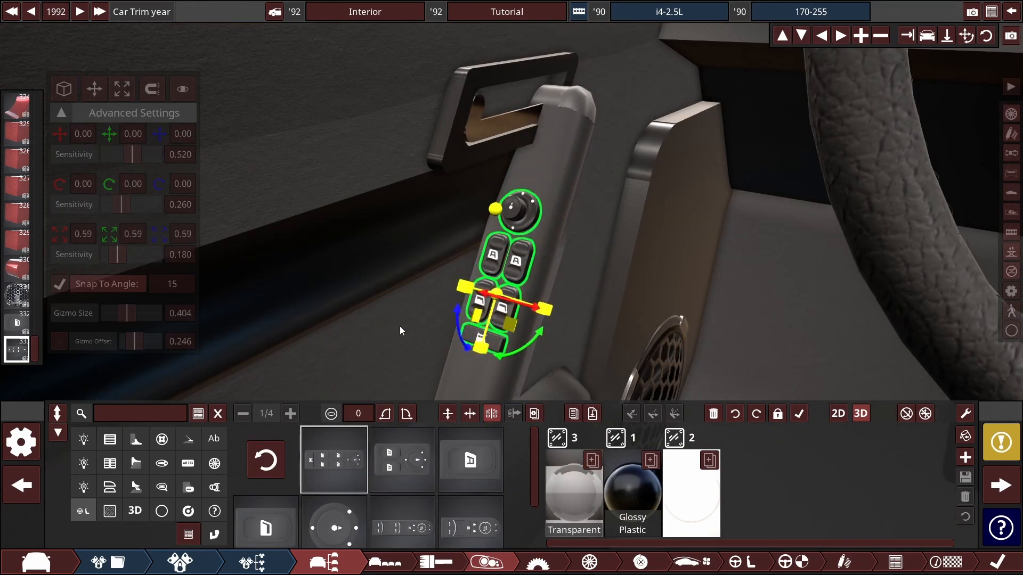
scroll(401, 324, "up", 5)
left_click_drag(132, 155, 106, 154)
left_click_drag(484, 289, 470, 286)
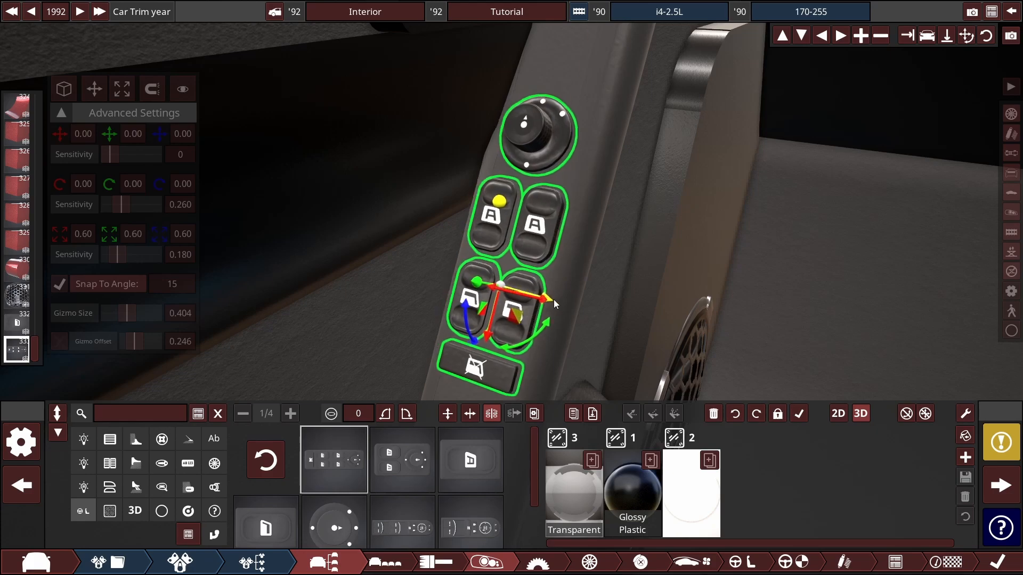
Step: Turn off mirroring for the multi-button panel and fit a single-button window switch on the front passenger door's armrest
left_click(491, 413)
left_click_drag(470, 460, 658, 260)
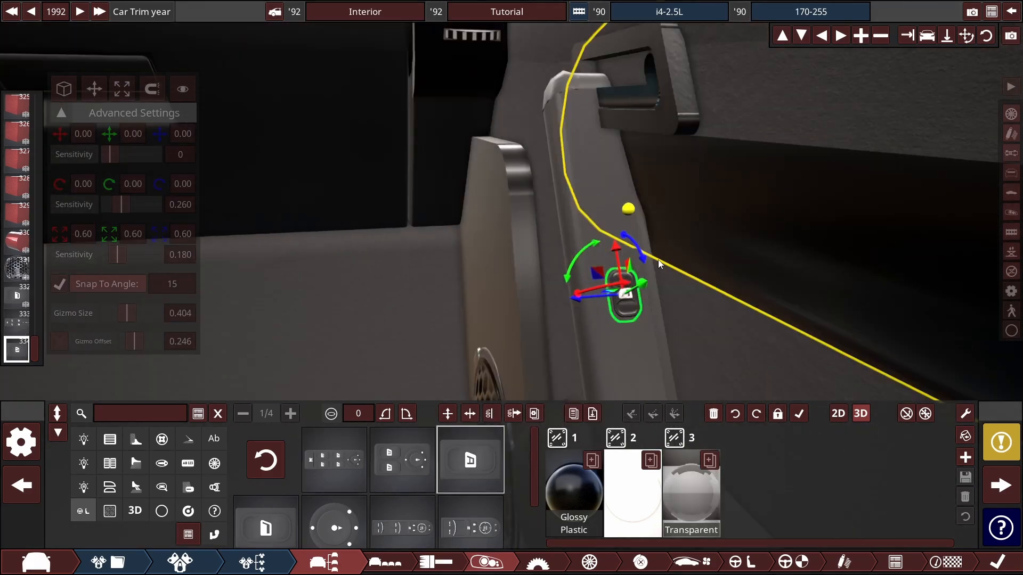
left_click_drag(558, 114, 555, 103)
left_click(611, 203)
left_click(474, 156)
scroll(477, 175, "down", 10)
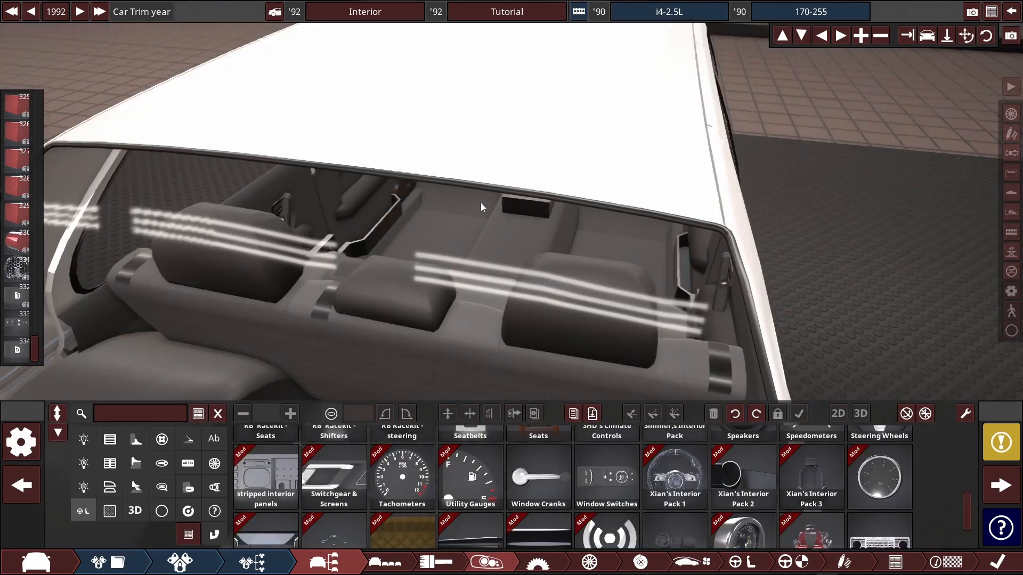
Step: Examine the door panels and centre console from several angles around the cabin
left_click_drag(481, 208, 685, 221)
scroll(397, 206, "up", 5)
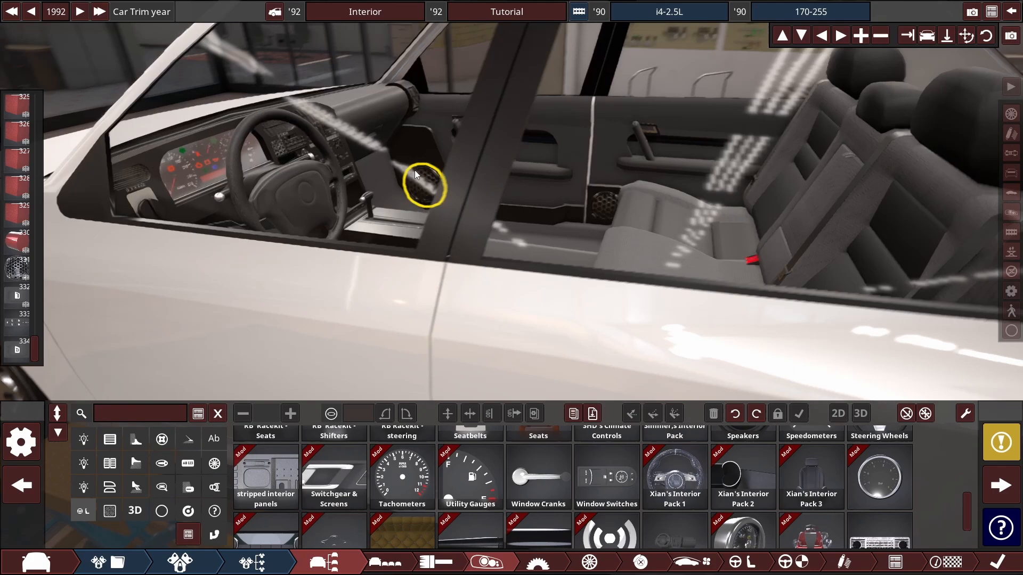
left_click_drag(417, 175, 443, 234)
scroll(443, 235, "up", 3)
left_click(397, 390)
left_click_drag(450, 399, 644, 75)
left_click(645, 75)
scroll(586, 133, "down", 5)
left_click_drag(586, 133, 481, 195)
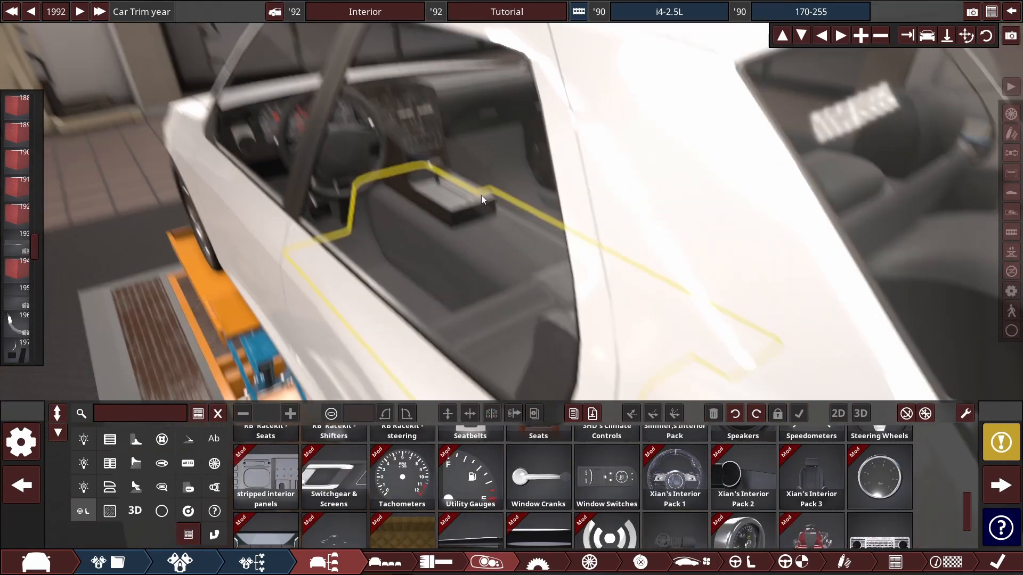
Step: Copy the centre console block as a mirrored cylinder and place it along the console's sides to round the edges
scroll(481, 195, "up", 5)
left_click(501, 240)
left_click(470, 517)
left_click_drag(463, 229, 492, 301)
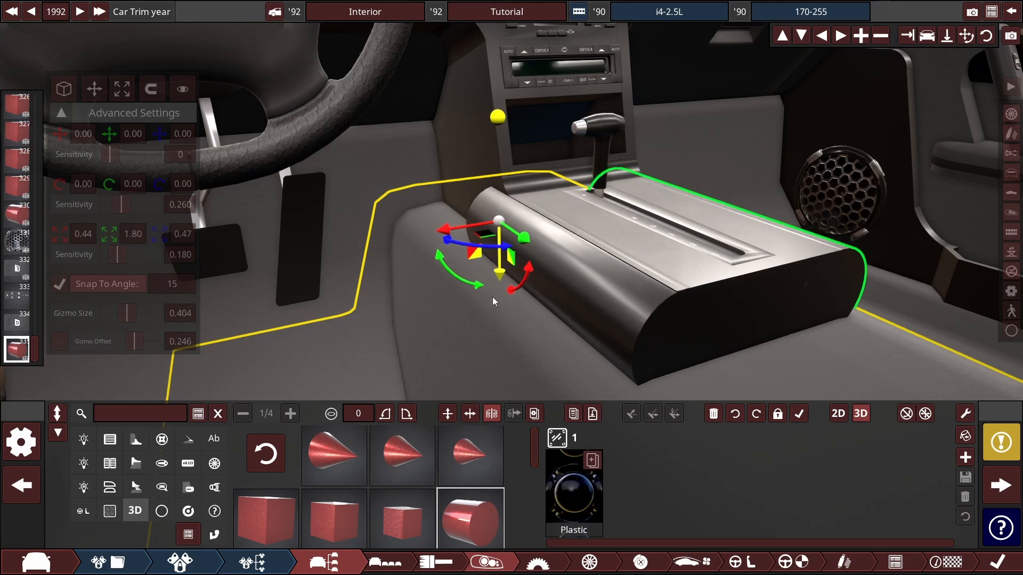
left_click_drag(459, 222, 592, 241)
left_click_drag(591, 241, 226, 171)
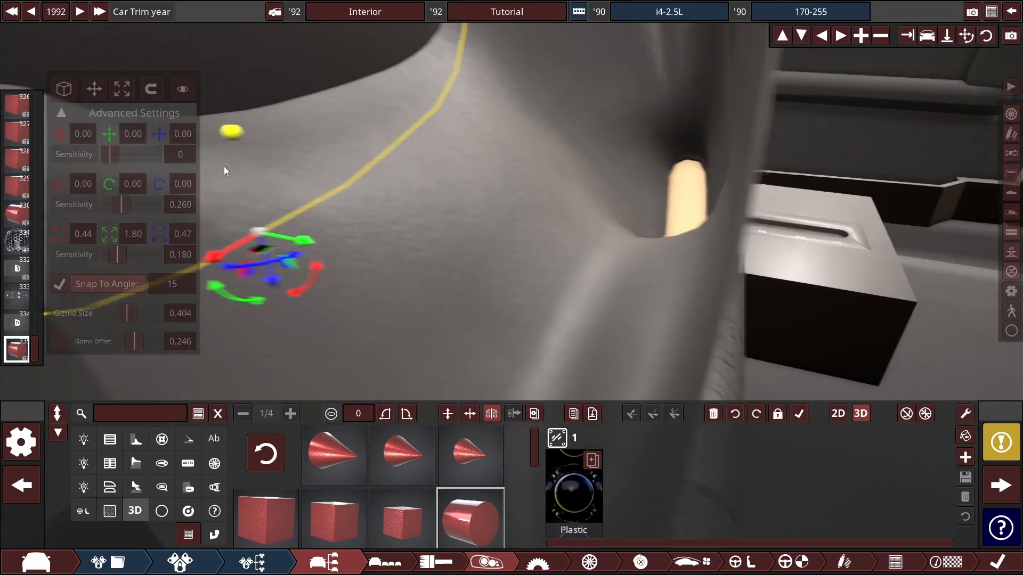
left_click(122, 88)
left_click_drag(488, 237, 845, 336)
left_click_drag(845, 266, 756, 216)
Step: Copy the console block again and position the mirrored copy beneath the side cylinders to fill the console's lower sides
left_click(618, 274)
key("c")
left_click_drag(472, 238, 230, 260)
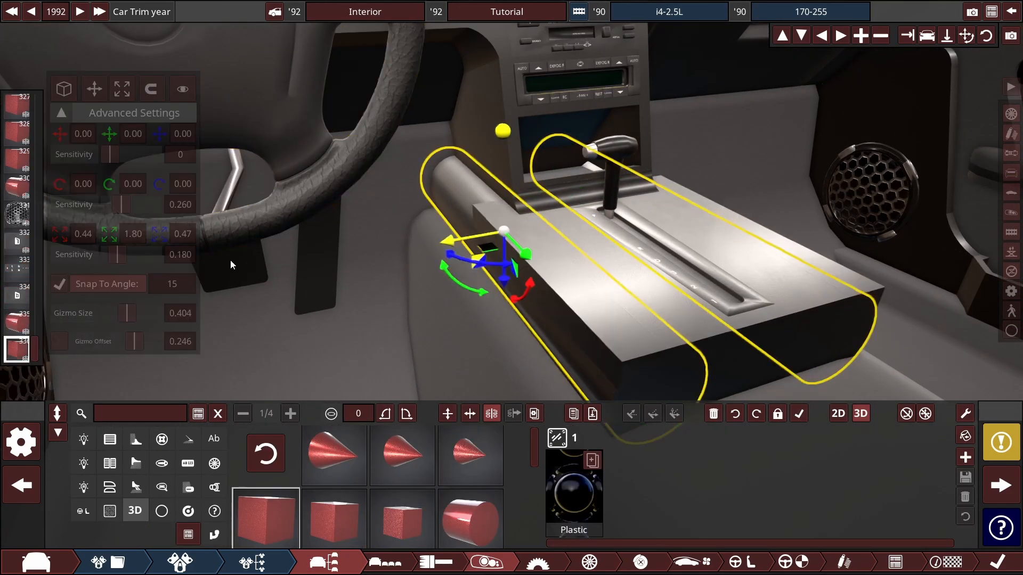
scroll(479, 239, "up", 5)
left_click_drag(490, 257, 485, 289)
left_click_drag(482, 207, 446, 162)
left_click_drag(304, 216, 305, 224)
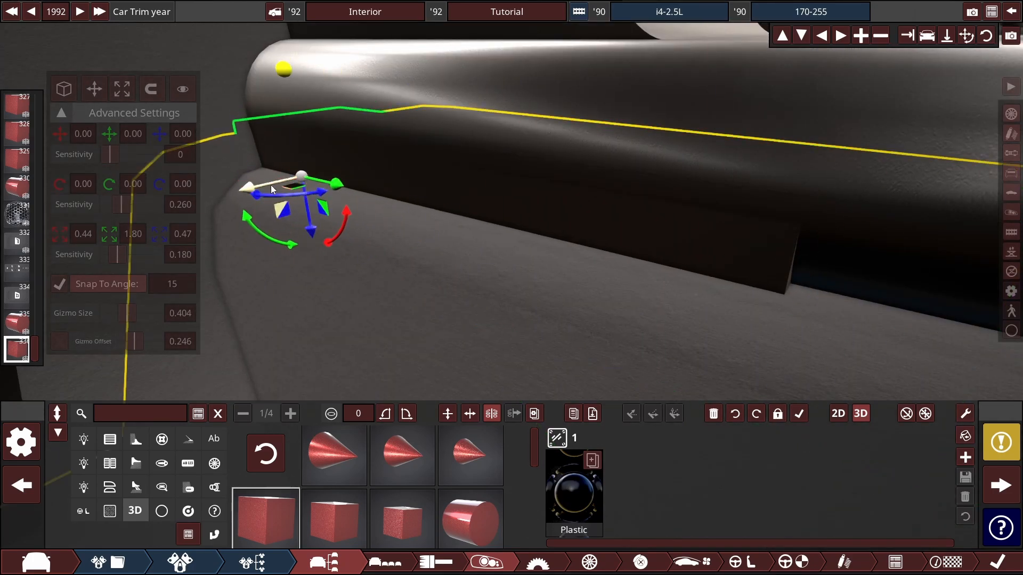
left_click_drag(270, 184, 567, 306)
scroll(265, 187, "down", 3)
left_click(227, 208)
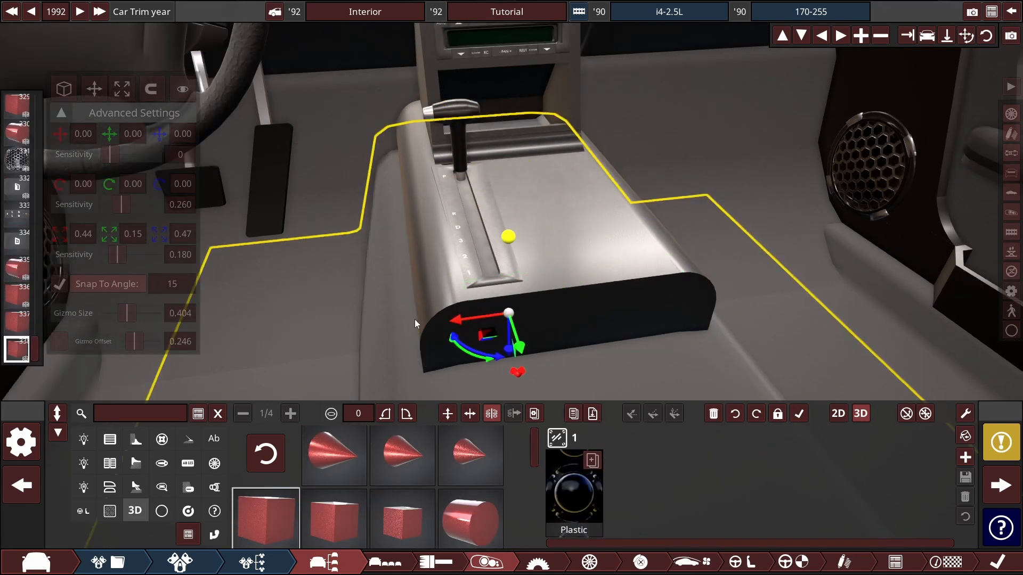
left_click(506, 226)
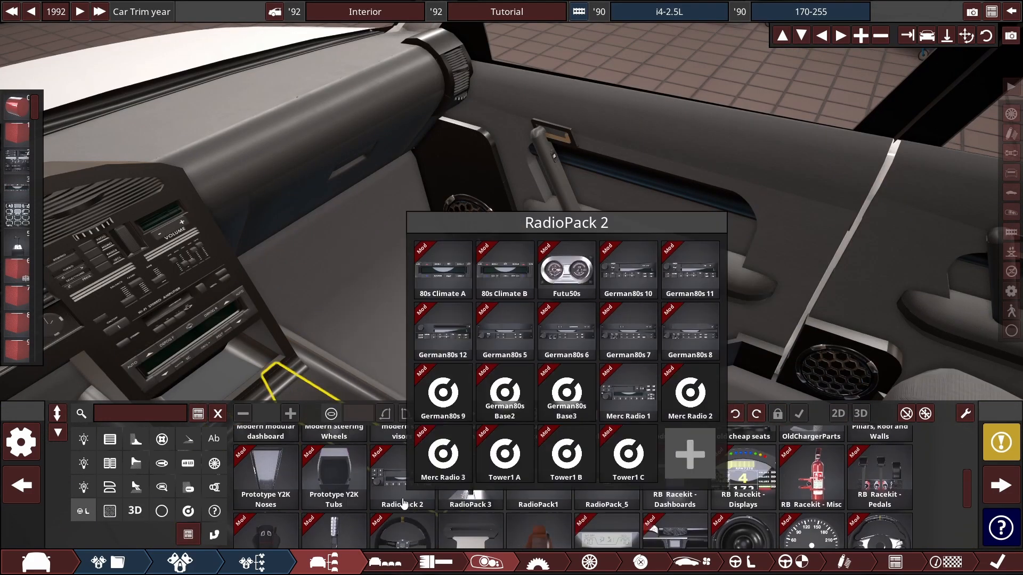
mouse_move(528, 482)
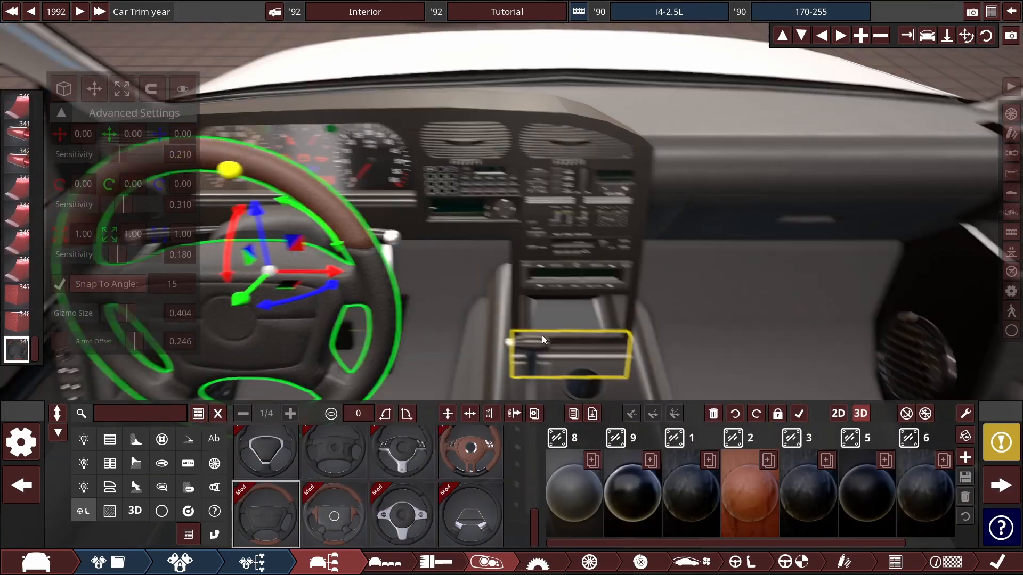
mouse_move(354, 505)
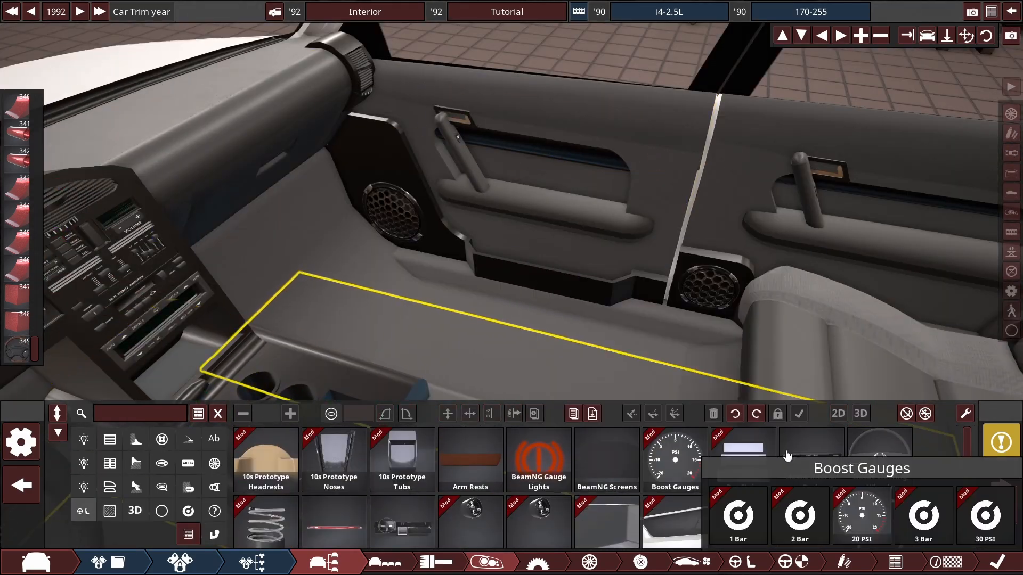
mouse_move(243, 459)
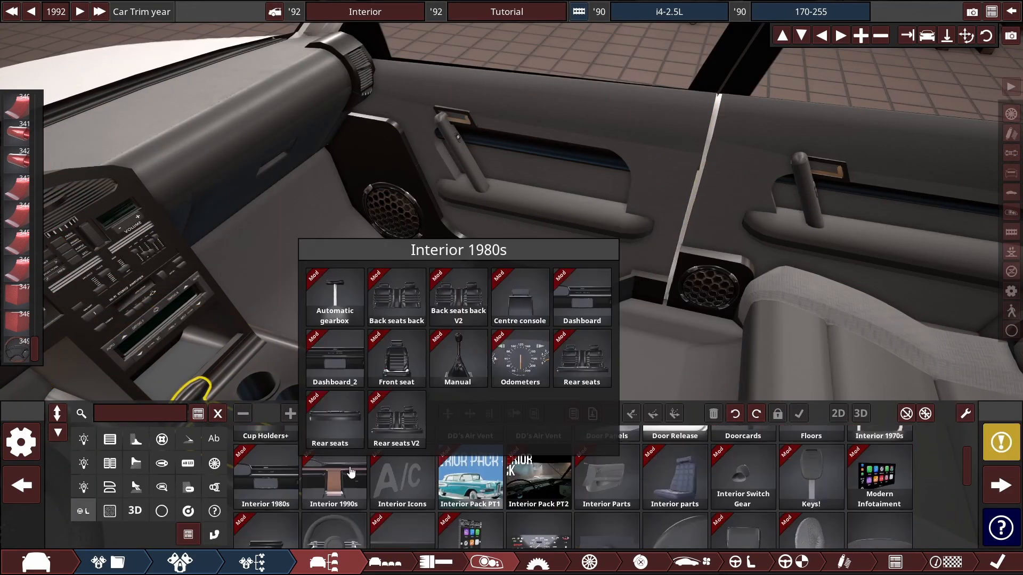
mouse_move(687, 496)
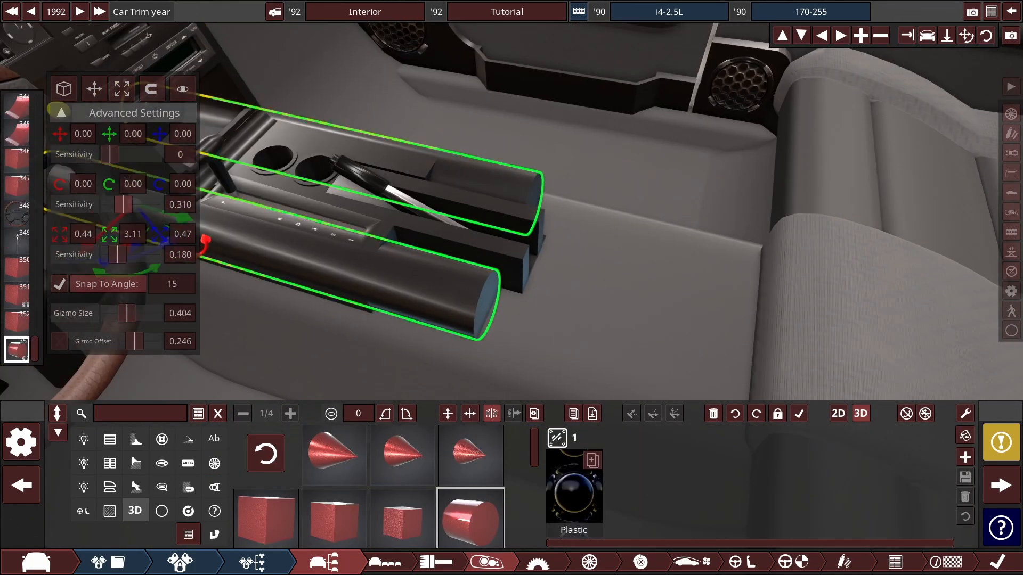
Step: Join the mirrored cylinders to the ends of the console's rounded sides and shorten their lengthwise scale to 0.10
scroll(460, 271, "up", 5)
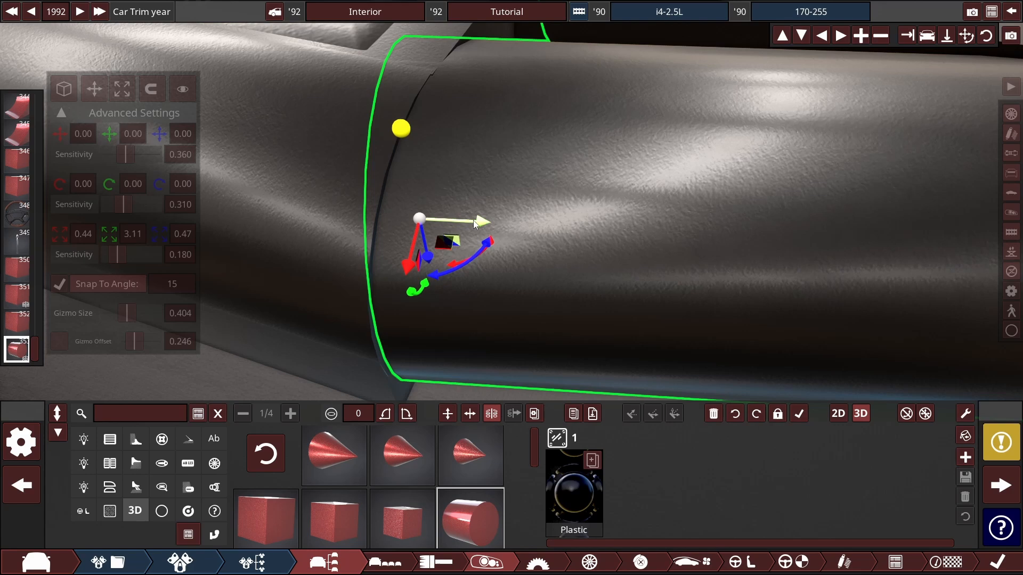
left_click_drag(475, 224, 468, 223)
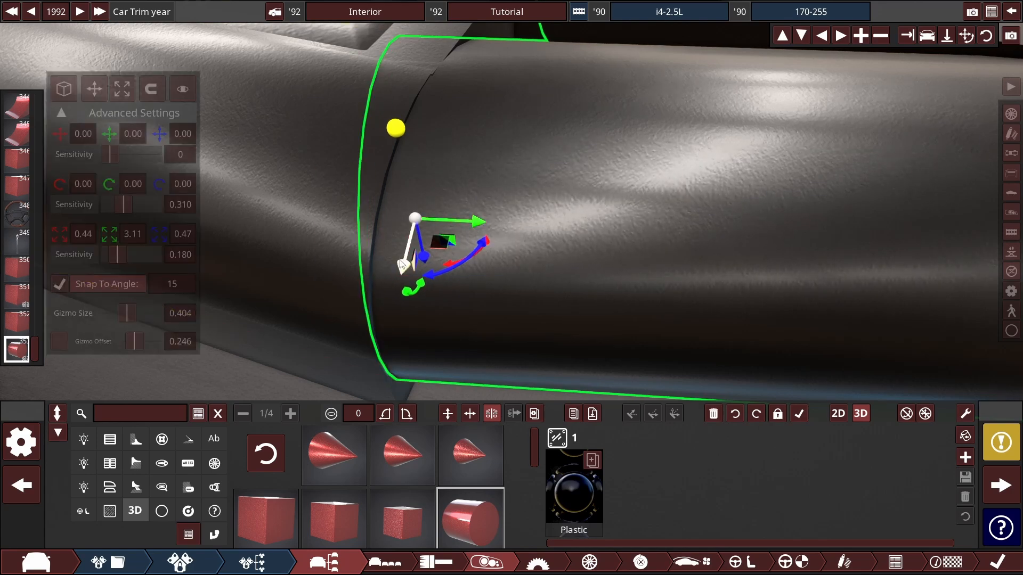
left_click_drag(407, 267, 365, 269)
scroll(368, 270, "down", 5)
left_click(126, 86)
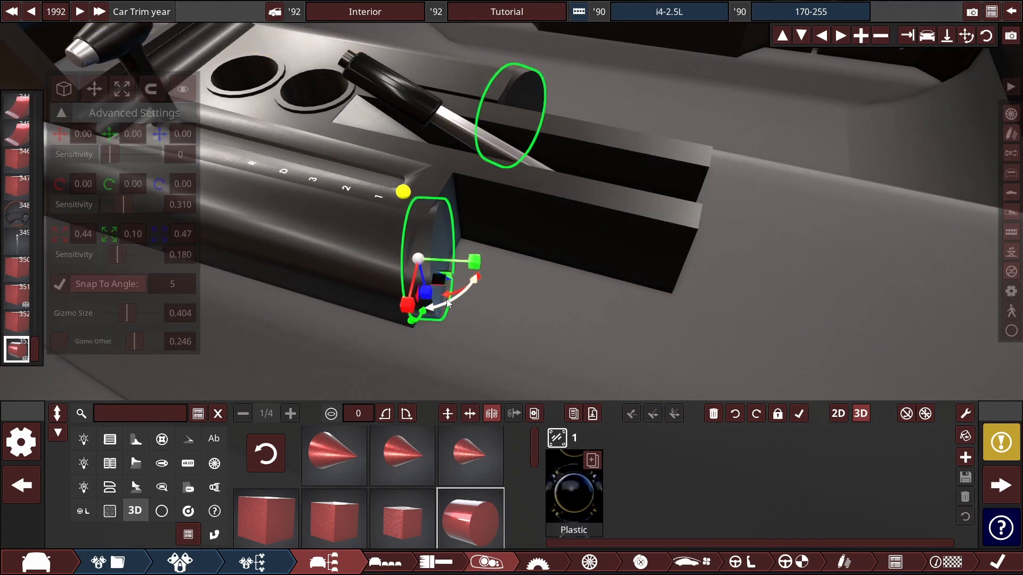
Step: Seat the short mirrored cylinder segments against the ends of the console's rounded sides
scroll(448, 304, "up", 5)
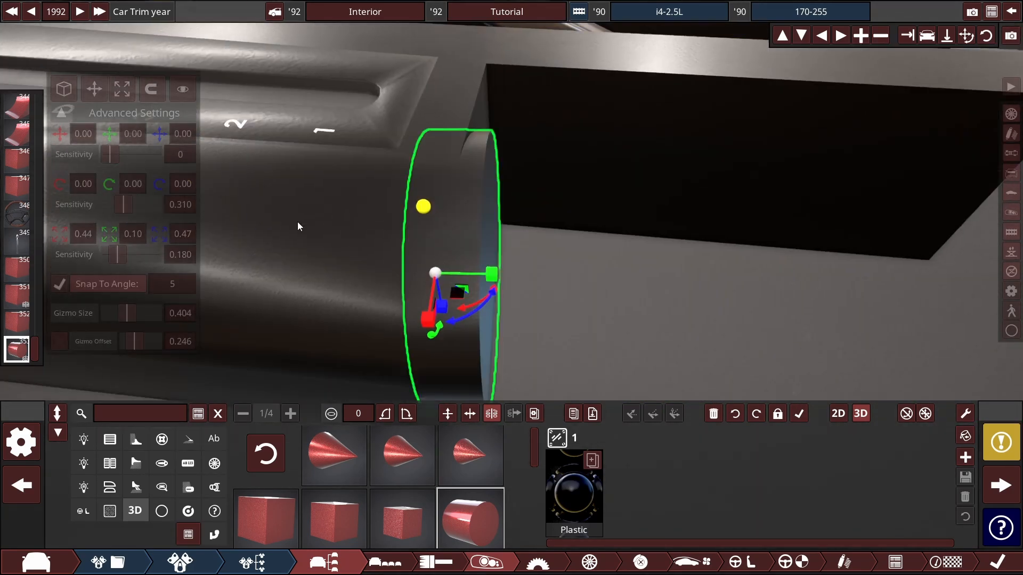
left_click(94, 89)
left_click_drag(494, 274, 619, 310)
left_click_drag(506, 250, 519, 247)
left_click_drag(491, 293, 476, 285)
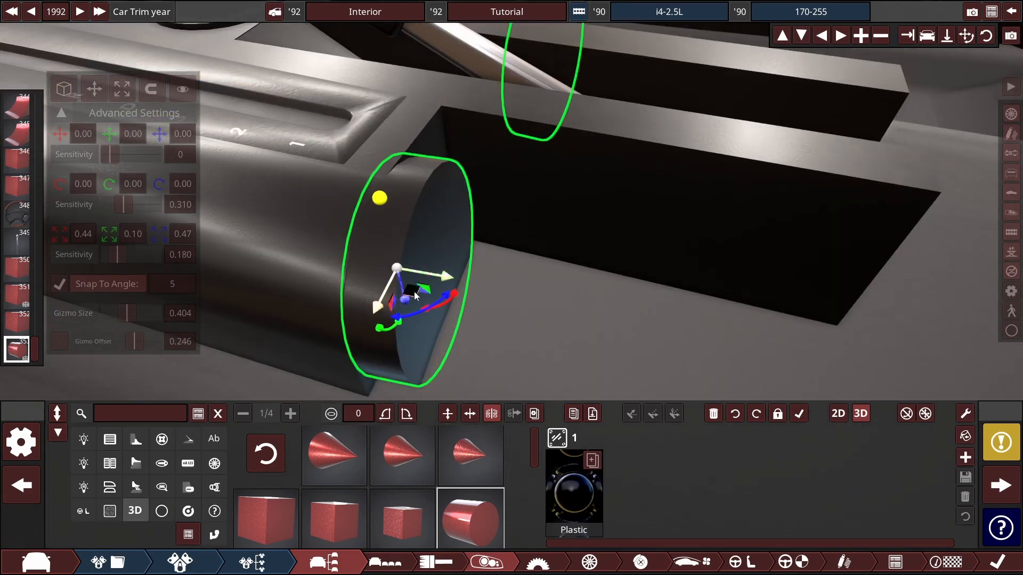
left_click(394, 291)
left_click_drag(394, 290, 461, 301)
Step: Duplicate the short cylinder segment and line the copy up directly behind the first one
key("ctrl+d")
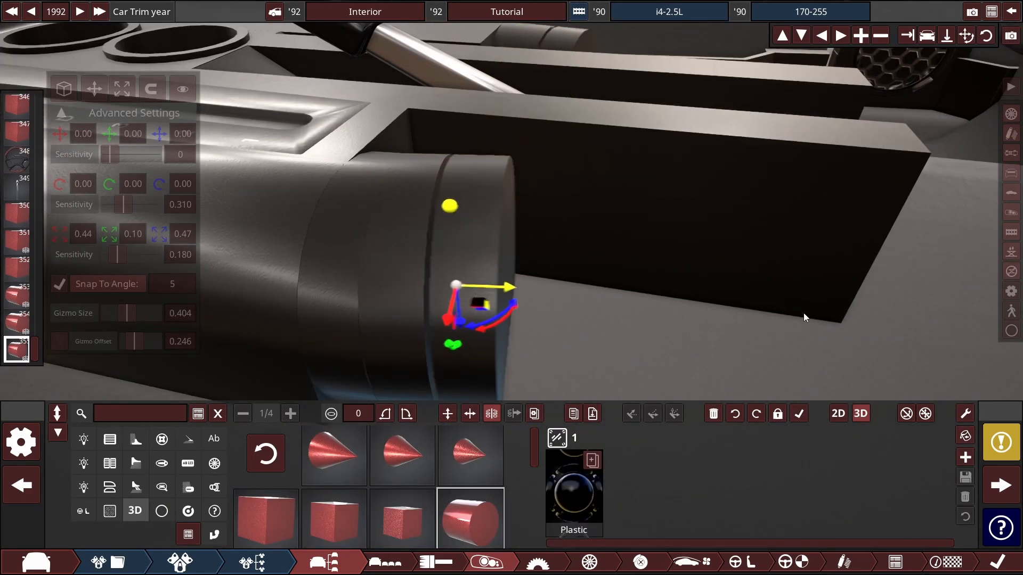
left_click_drag(803, 318, 418, 298)
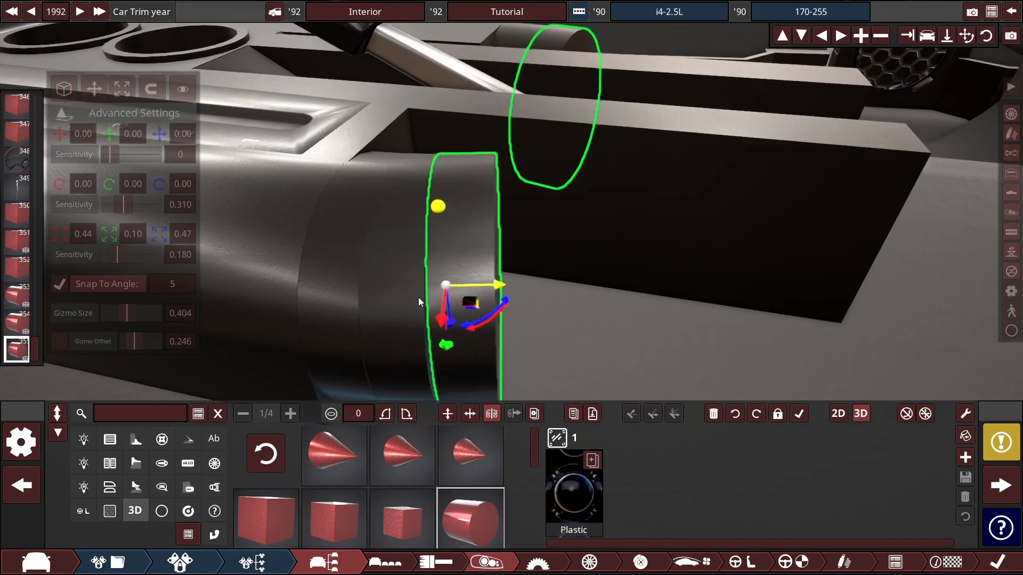
scroll(418, 298, "up", 3)
left_click(346, 241)
left_click(453, 213)
left_click_drag(488, 221, 468, 226)
Step: Stretch the rear cylinder segment to a lengthwise scale of 0.88 along the handbrake rails and deselect it
left_click(122, 89)
scroll(458, 261, "down", 5)
left_click_drag(437, 260, 462, 280)
scroll(462, 280, "down", 5)
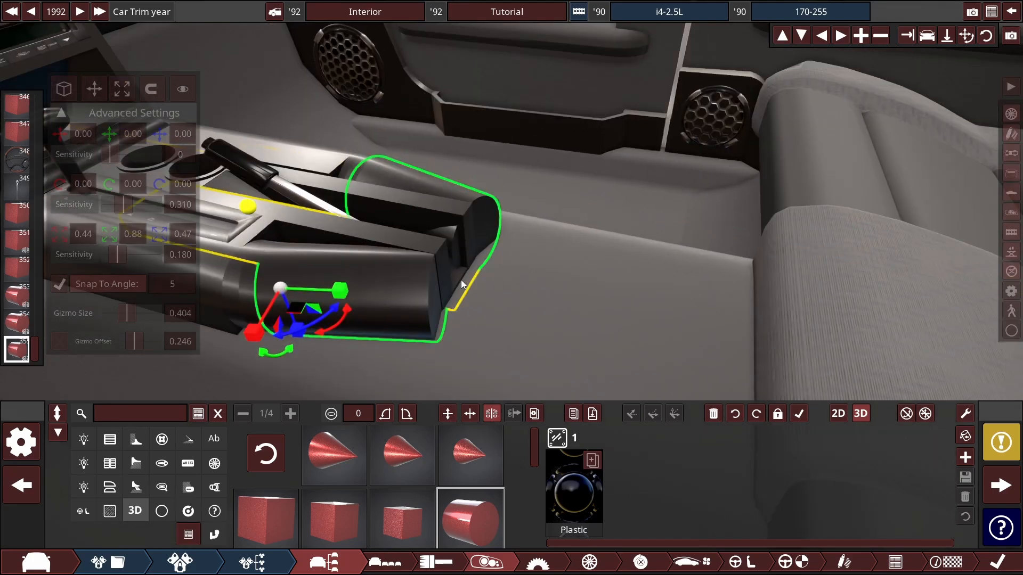
left_click(497, 250)
Step: Copy the console's inner handbrake rail and resize the copy into a block for the console's rear end
scroll(490, 225, "down", 10)
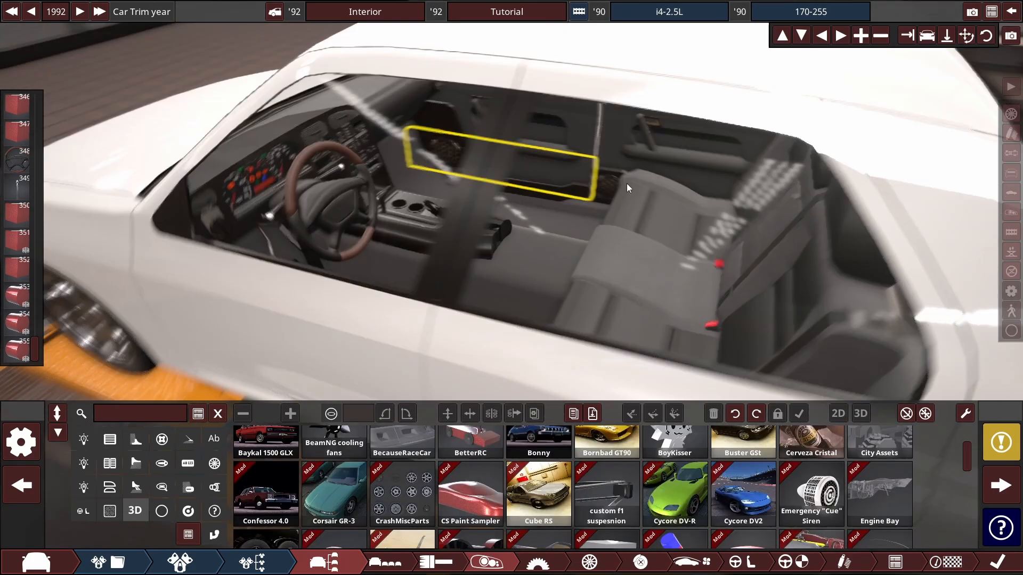
scroll(627, 184, "up", 10)
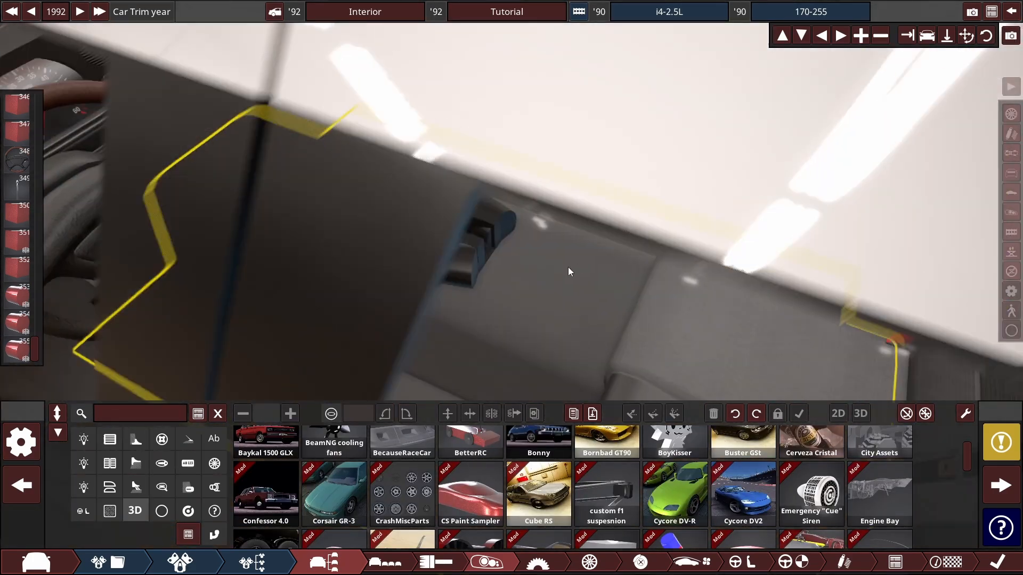
left_click_drag(568, 267, 370, 174)
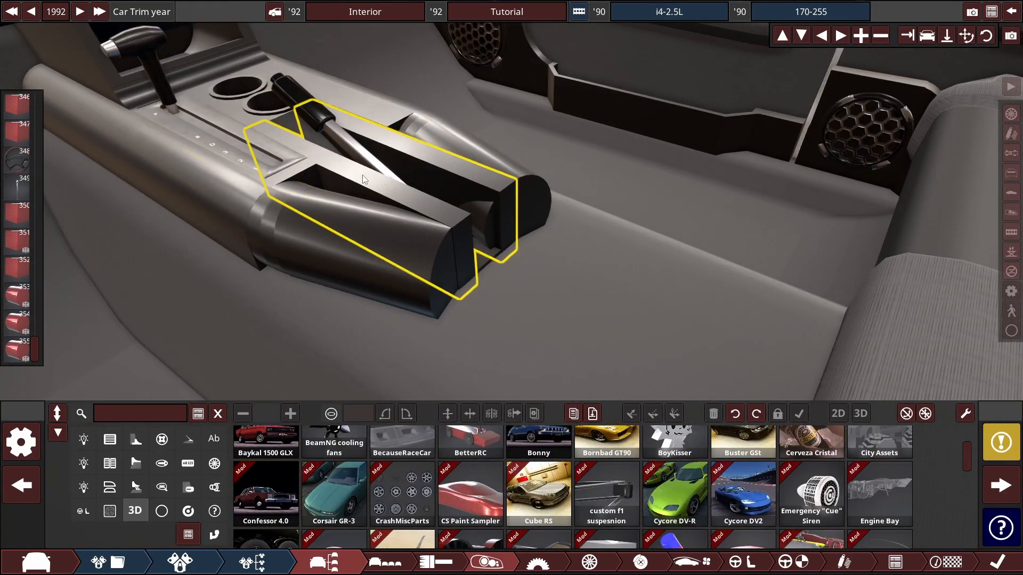
left_click(363, 175)
left_click(94, 89)
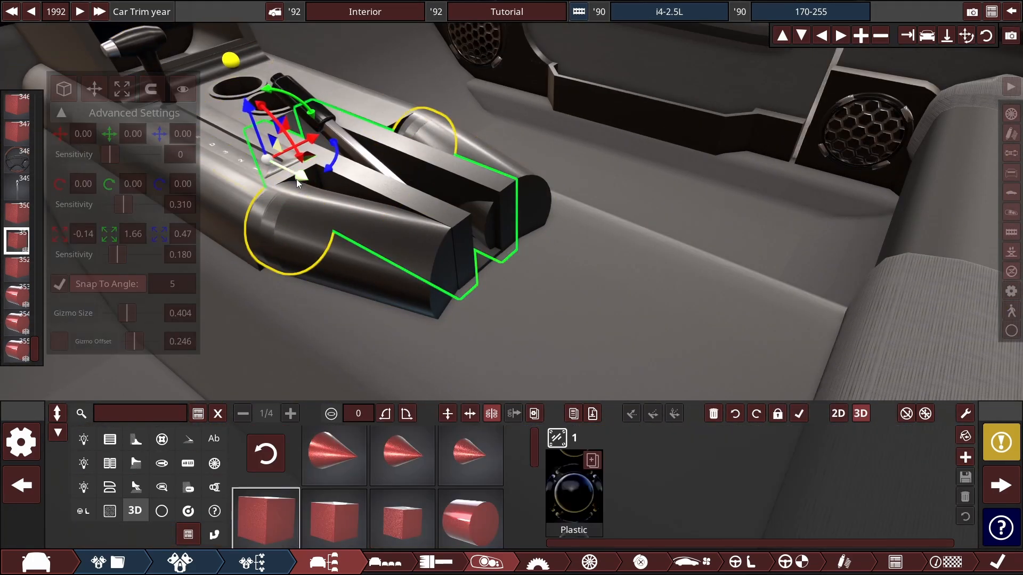
left_click_drag(297, 179, 425, 237)
left_click(122, 89)
left_click_drag(423, 235, 480, 262)
Step: Position the new block across the rear end of the console, closing off both rails
left_click(95, 89)
left_click_drag(422, 234, 479, 261)
mouse_move(473, 208)
left_mouse_down()
mouse_move(648, 196)
mouse_move(708, 253)
mouse_move(560, 223)
mouse_move(486, 197)
left_mouse_up()
key("space")
left_click_drag(619, 255, 583, 237)
left_click_drag(583, 238, 312, 215)
left_click_drag(319, 216, 511, 217)
left_click_drag(507, 216, 469, 197)
left_click_drag(546, 198, 607, 187)
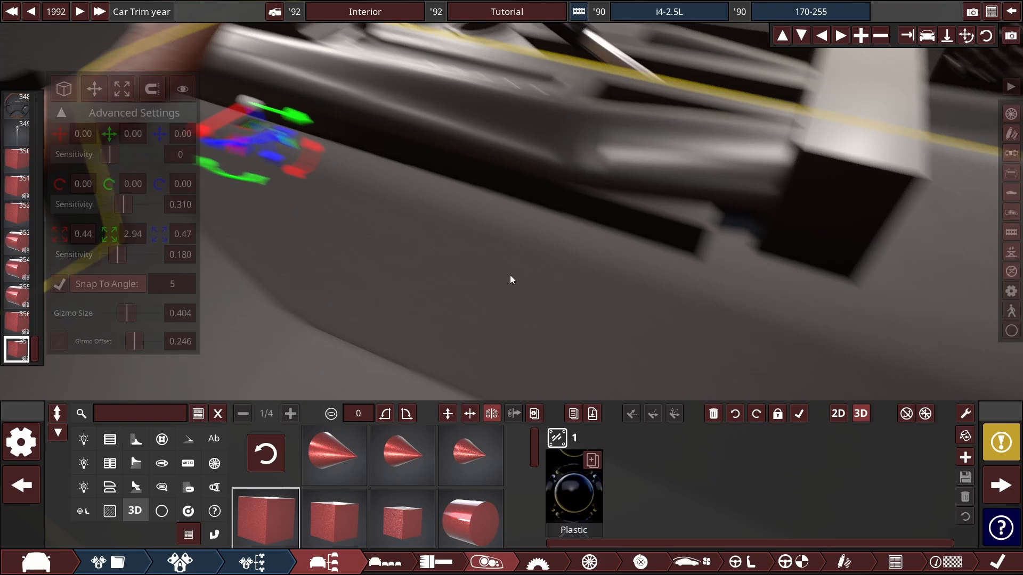
left_click_drag(309, 128, 849, 308)
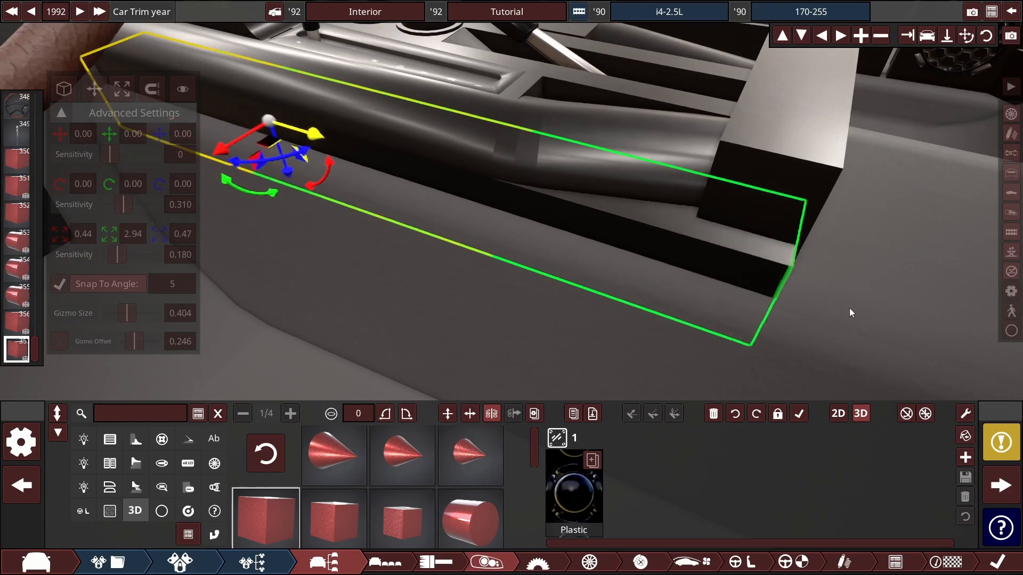
key("Delete")
Step: Examine the centre console and the passenger-side door panels from inside the cabin
scroll(493, 207, "down", 8)
left_click_drag(583, 295, 528, 236)
scroll(696, 228, "up", 10)
left_click(528, 236)
scroll(635, 329, "down", 5)
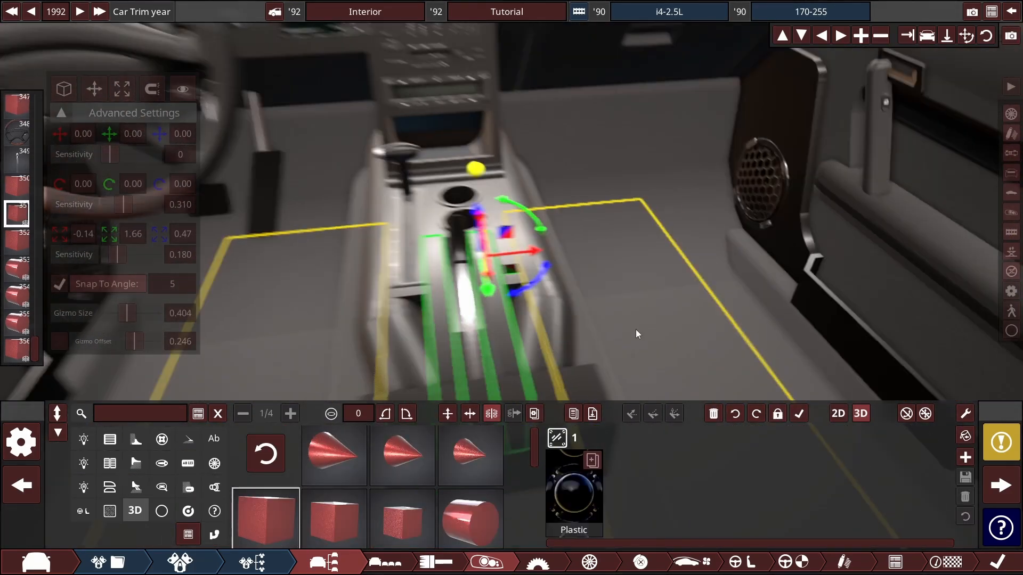
left_click(635, 329)
left_click_drag(635, 330, 669, 289)
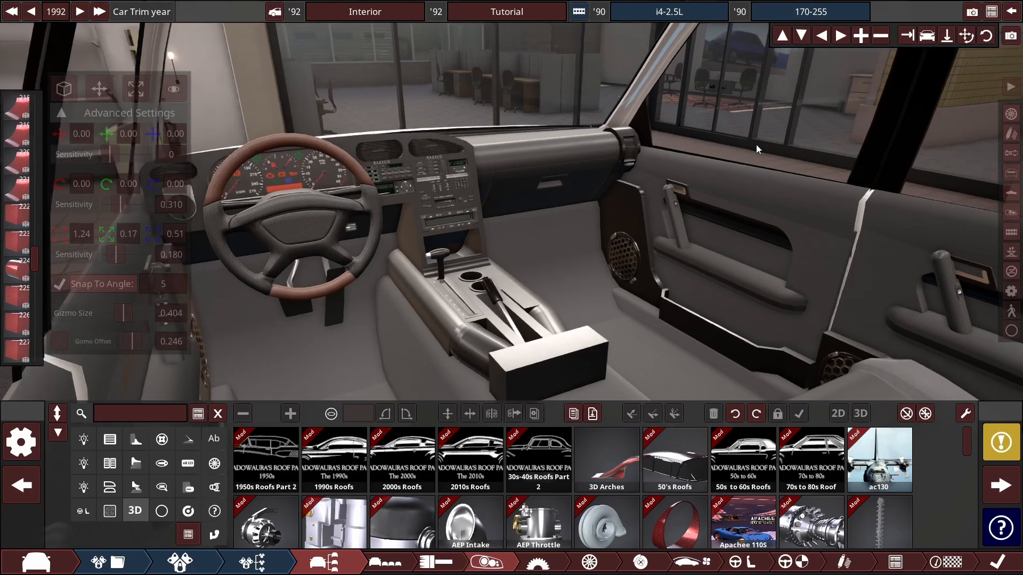
left_click_drag(756, 145, 822, 145)
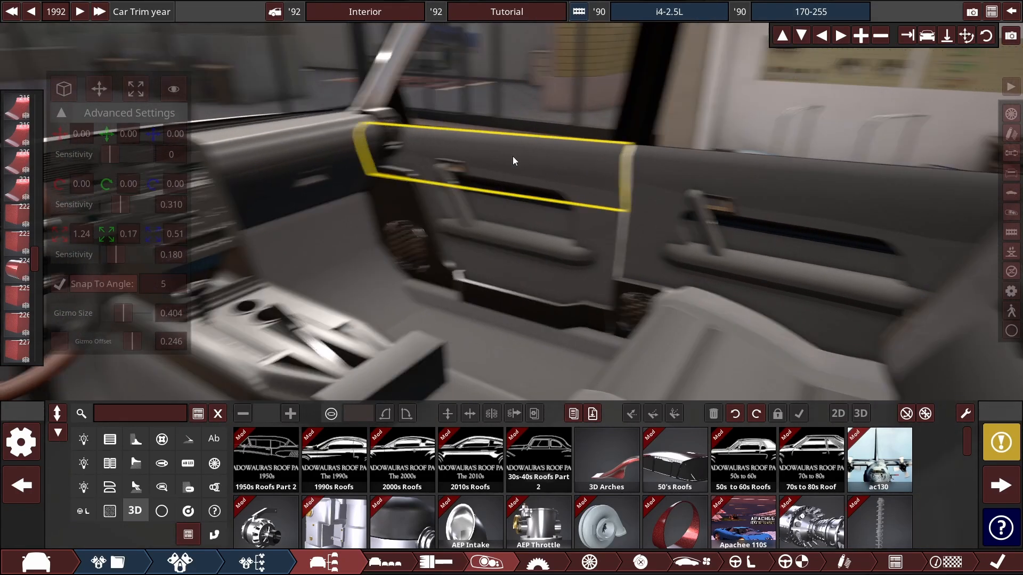
Step: Inspect the door panels, cup holders, handbrake rails and rear block of the centre console from several angles
left_click_drag(512, 155, 74, 155)
scroll(415, 257, "up", 6)
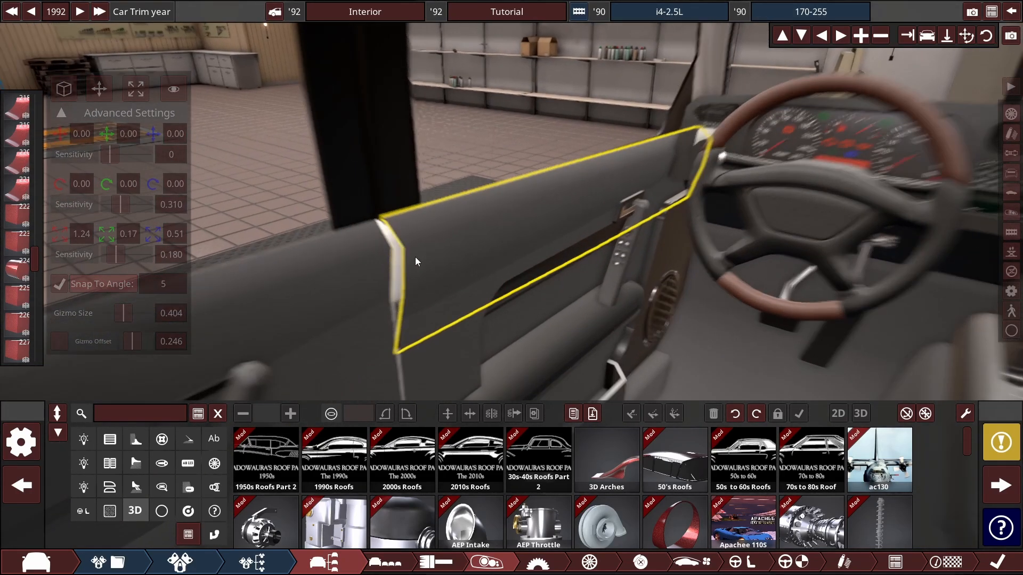
left_click_drag(424, 249, 848, 277)
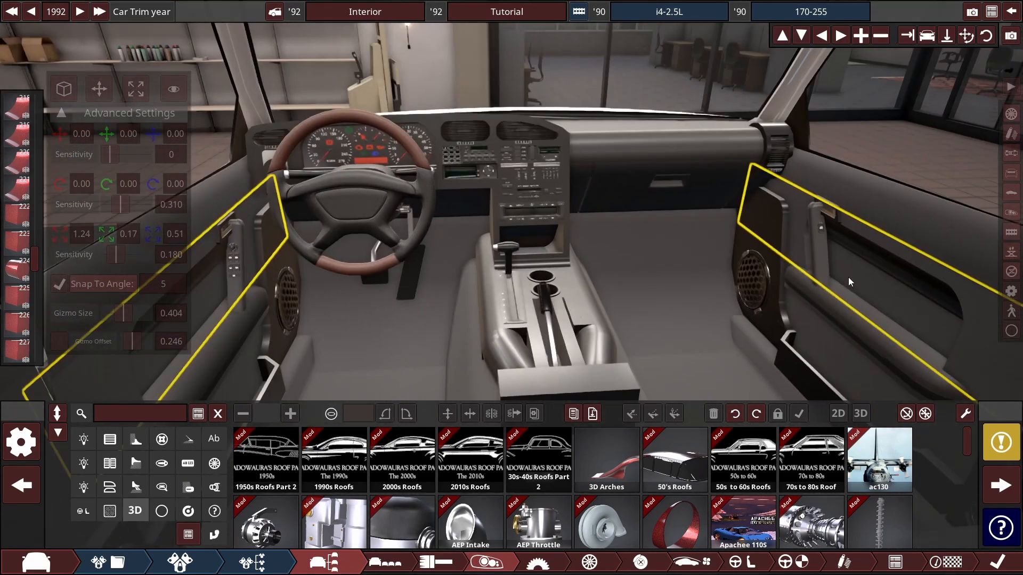
left_click_drag(749, 290, 781, 308)
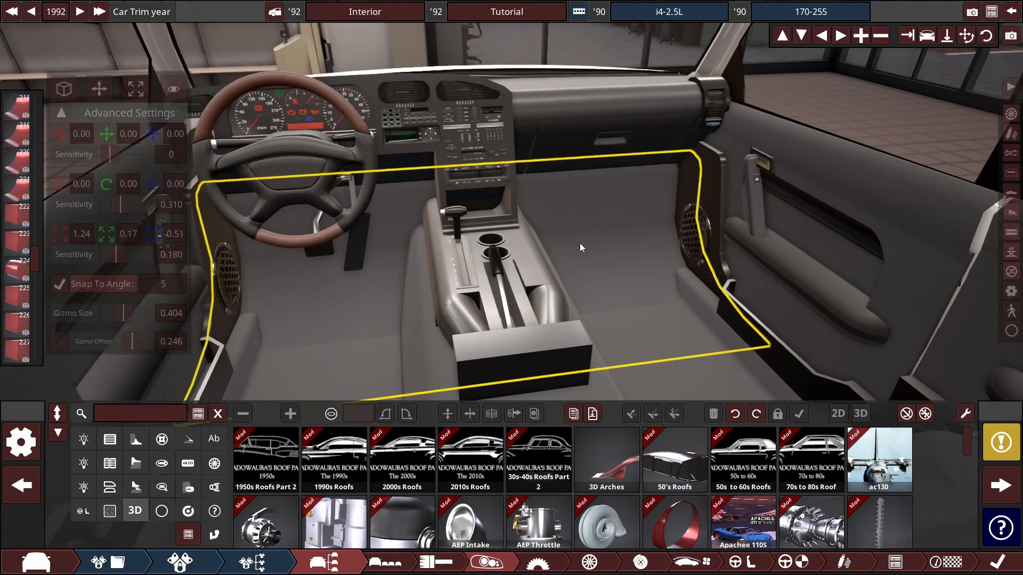
left_click_drag(535, 325, 467, 234)
scroll(421, 259, "up", 3)
left_click_drag(421, 259, 587, 305)
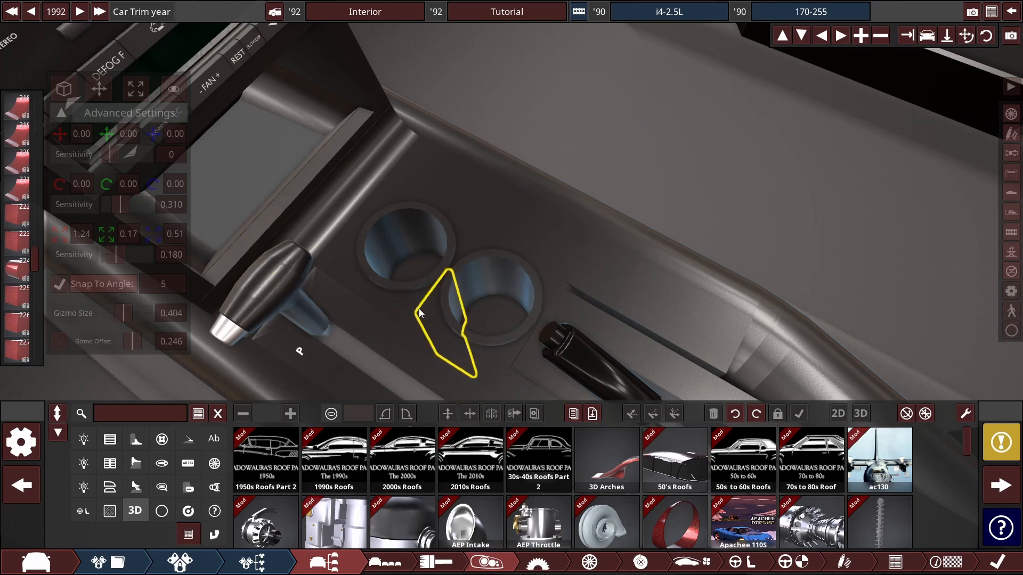
left_click_drag(442, 303, 532, 234)
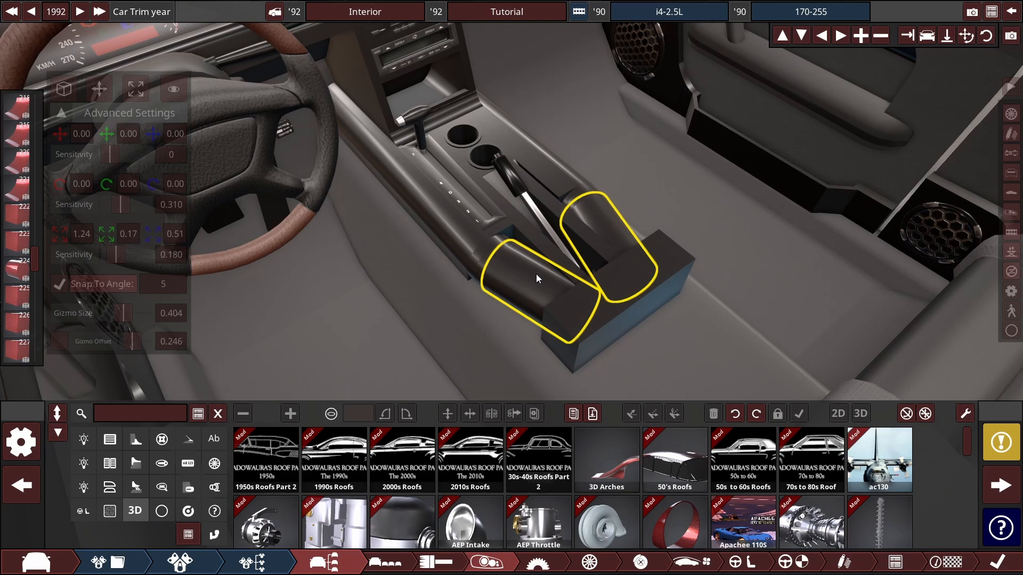
left_click_drag(540, 282, 551, 280)
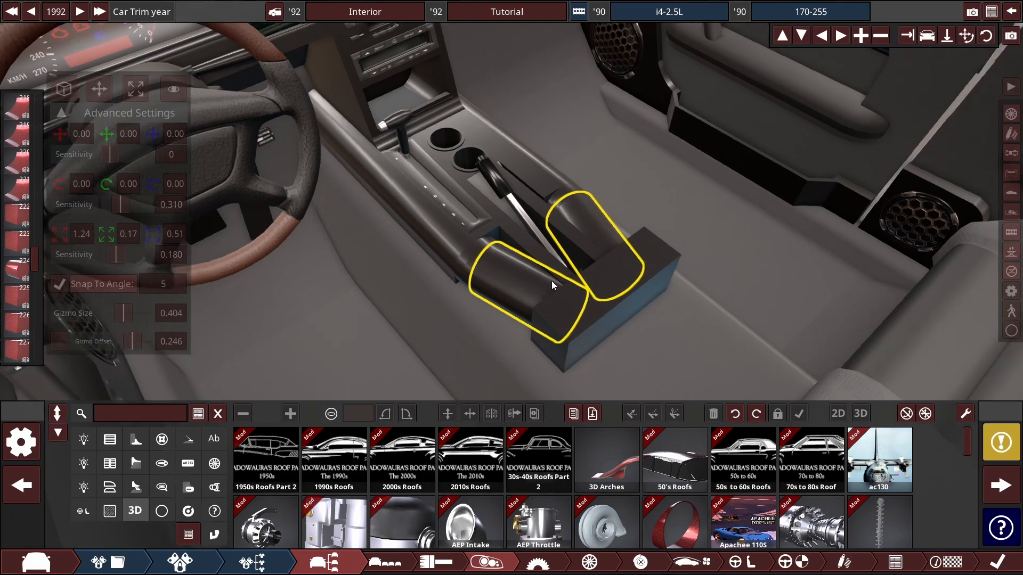
left_click_drag(602, 330, 622, 318)
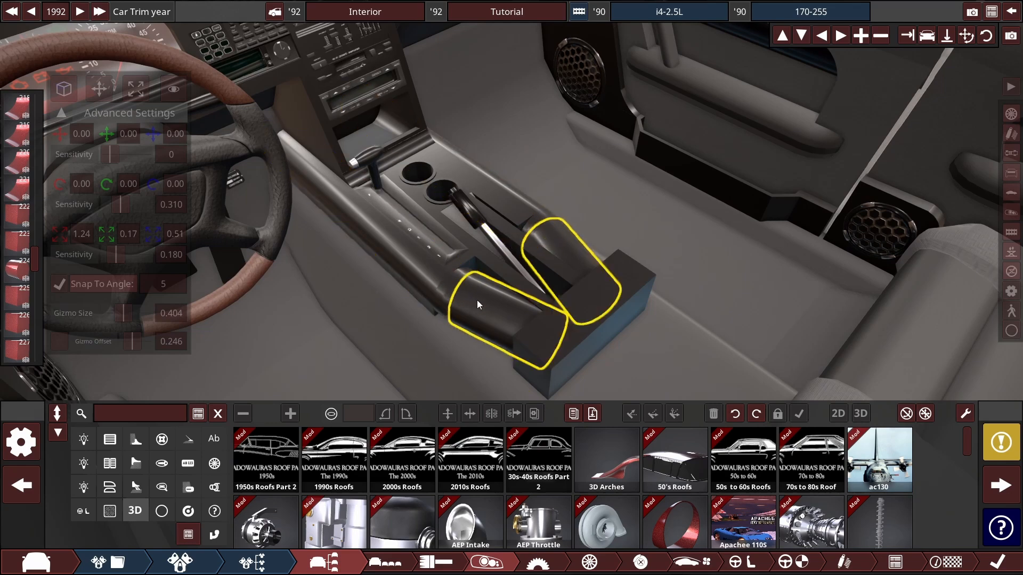
left_click_drag(477, 299, 515, 298)
left_click_drag(702, 341, 707, 251)
left_click_drag(662, 295, 804, 296)
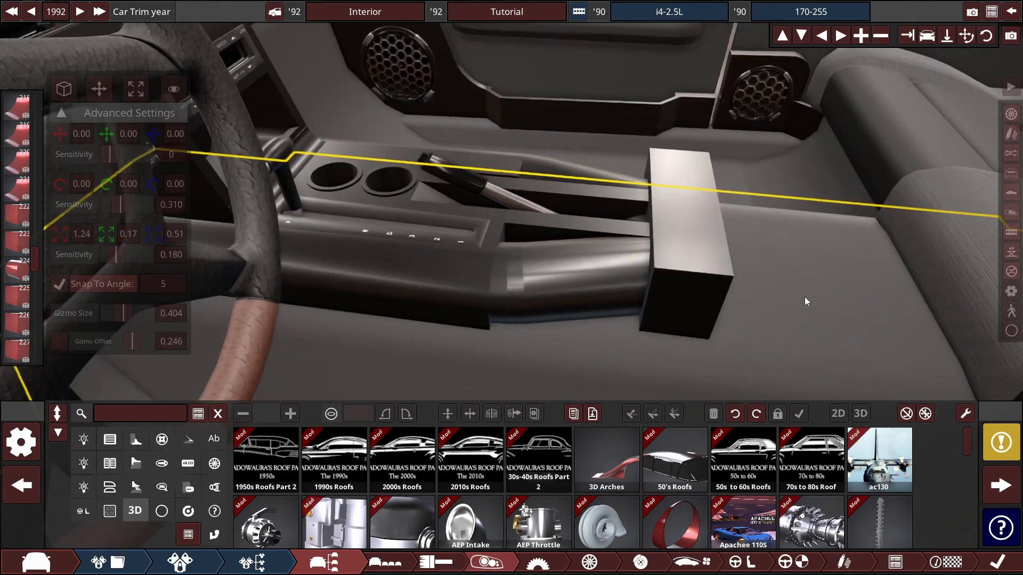
left_click_drag(644, 297, 606, 287)
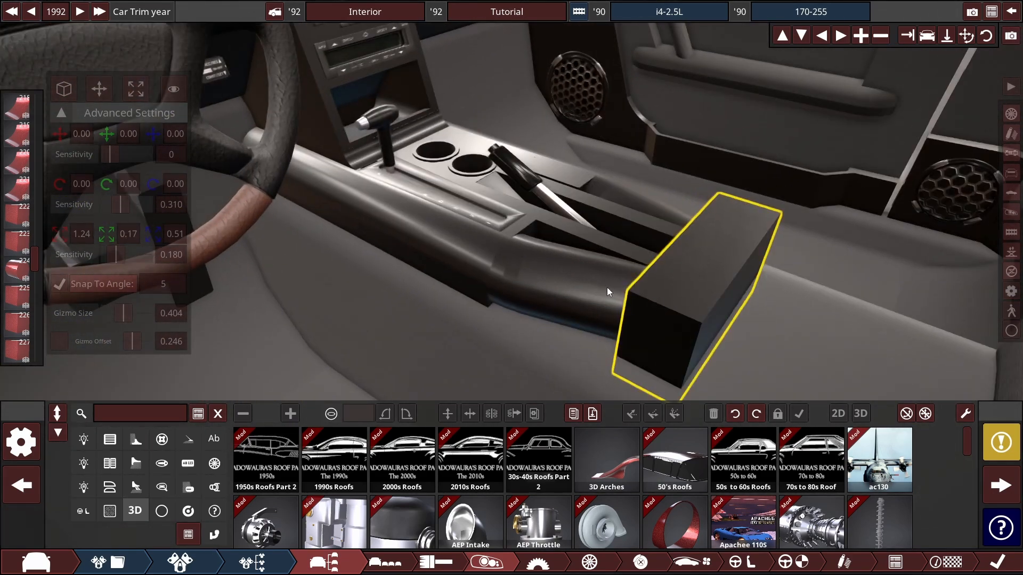
Step: Delete the block across the rear end of the centre console
left_click_drag(486, 251, 660, 281)
left_click(657, 298)
key("Delete")
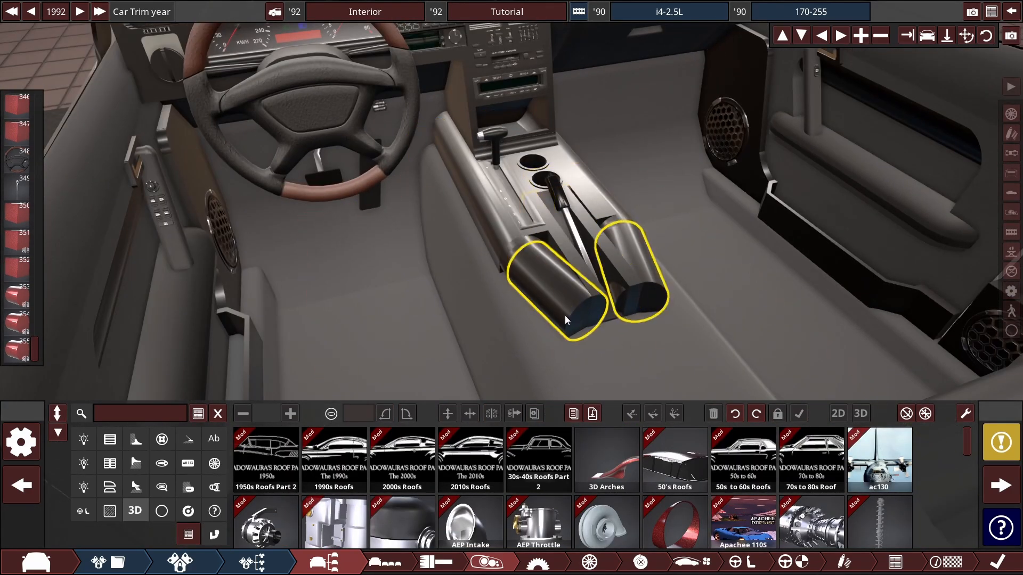
Step: Examine the console's open rear end, its fit with the dashboard and the interior as seen from outside the car
left_click_drag(662, 346, 546, 241)
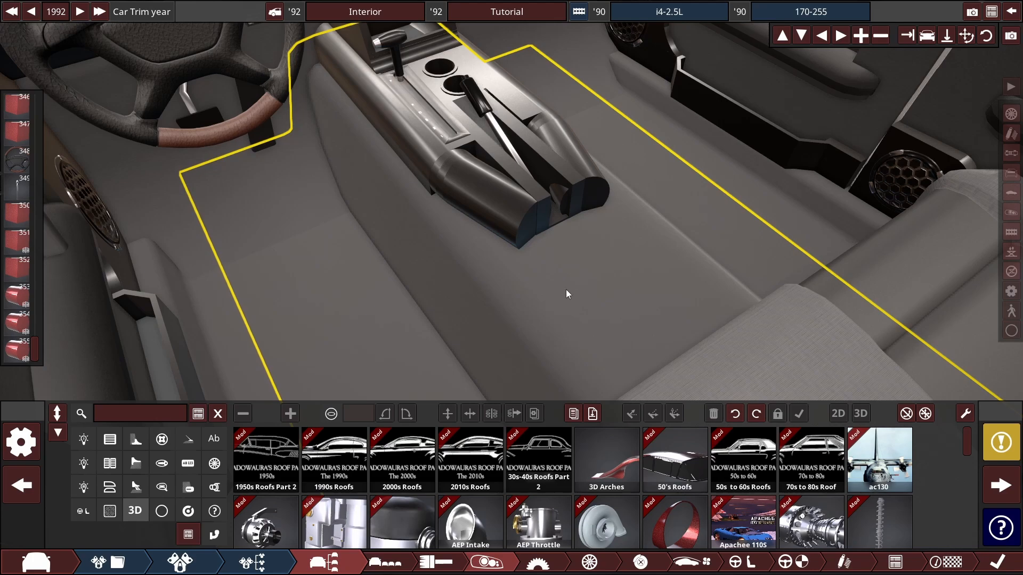
left_click_drag(566, 291, 433, 422)
left_click_drag(506, 407, 595, 202)
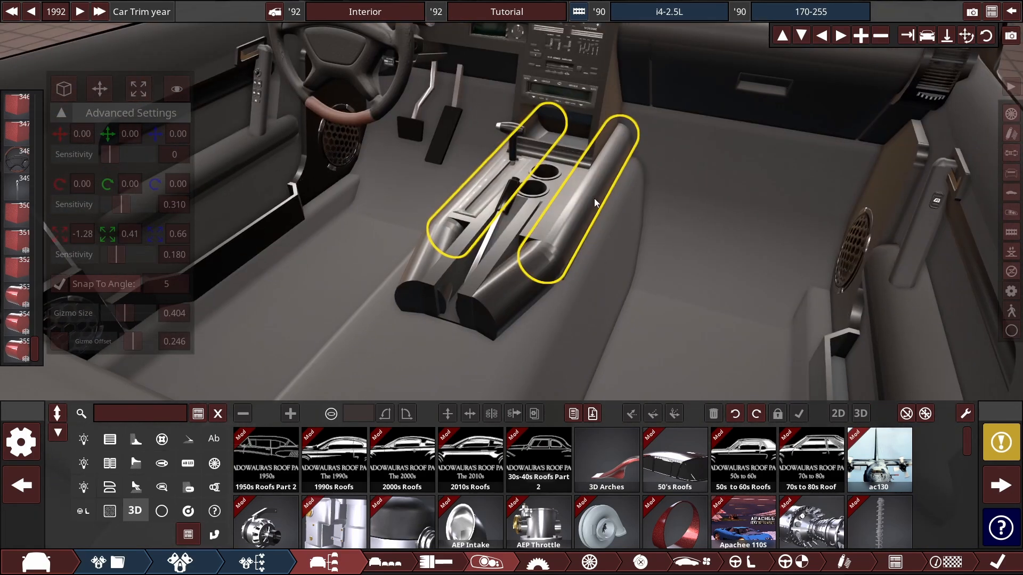
mouse_move(567, 224)
left_mouse_down()
mouse_move(592, 210)
mouse_move(575, 229)
left_mouse_up()
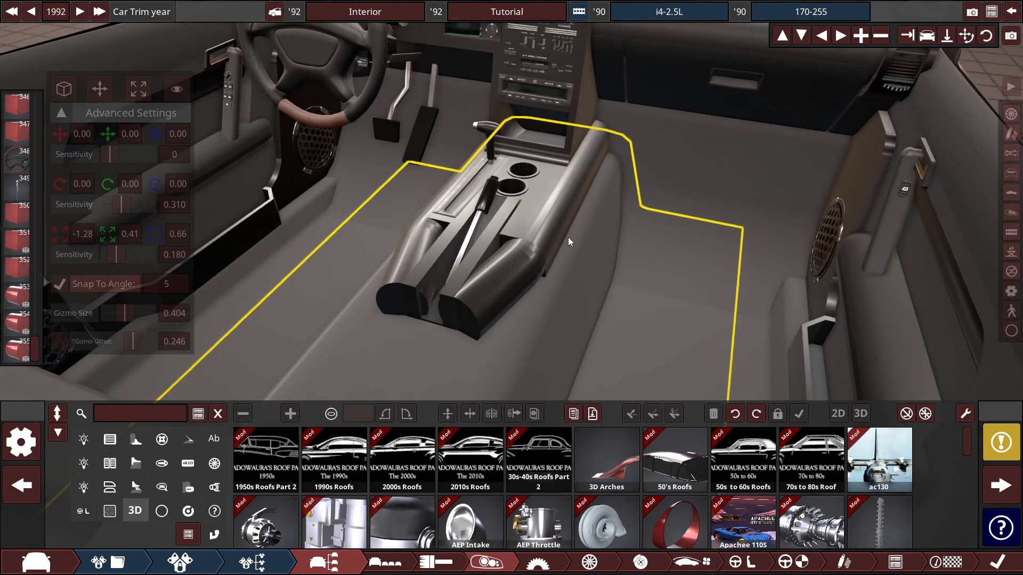
left_click_drag(581, 238, 577, 210)
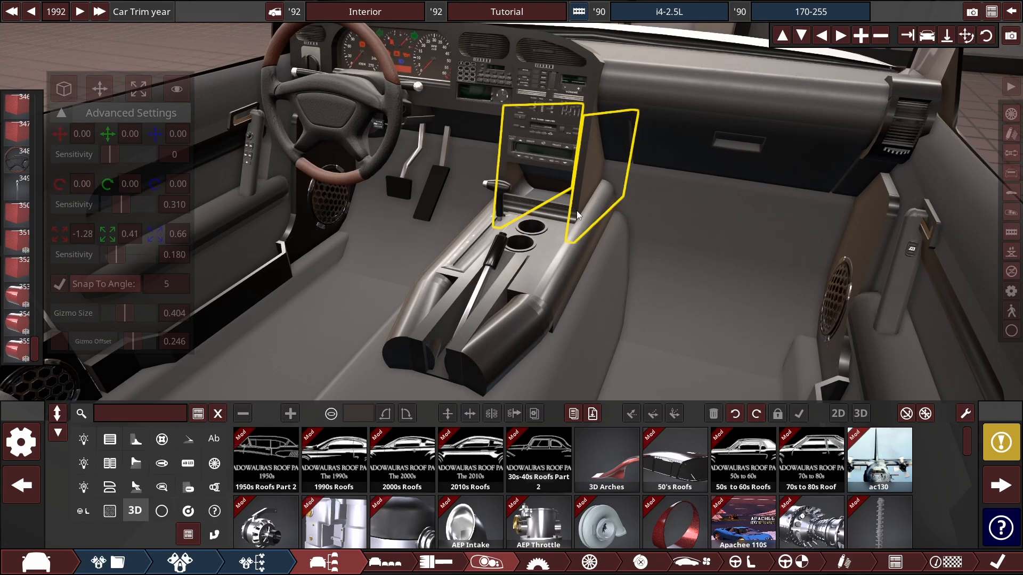
left_click_drag(577, 210, 608, 206)
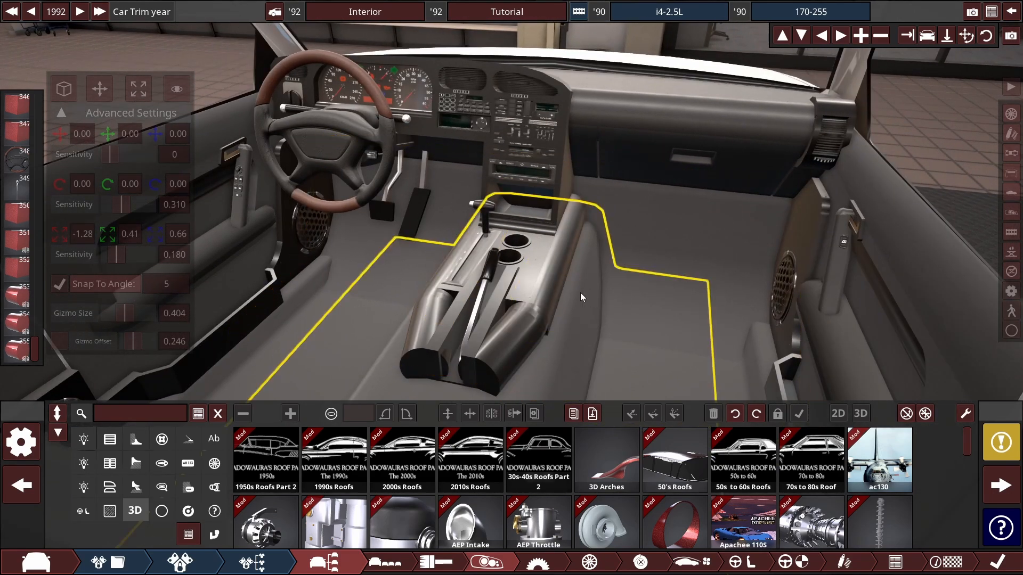
left_click_drag(580, 292, 624, 277)
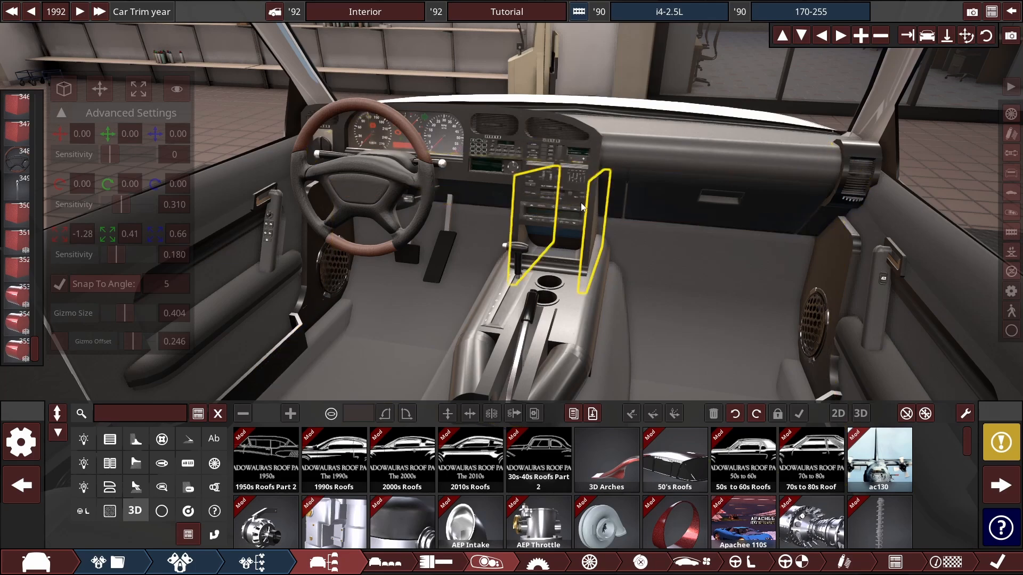
left_click_drag(600, 234, 852, 247)
scroll(494, 190, "down", 5)
left_click_drag(491, 206, 596, 173)
left_click_drag(671, 211, 533, 266)
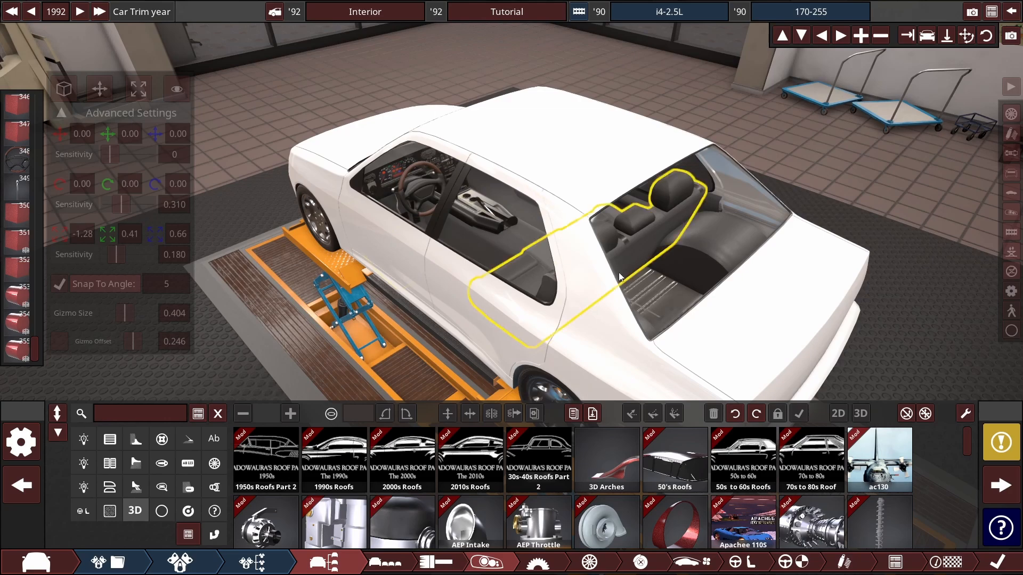
Step: Copy the console's rear cylinder segment and turn the copy across the console's rear end
left_click_drag(620, 274, 672, 243)
scroll(383, 284, "up", 5)
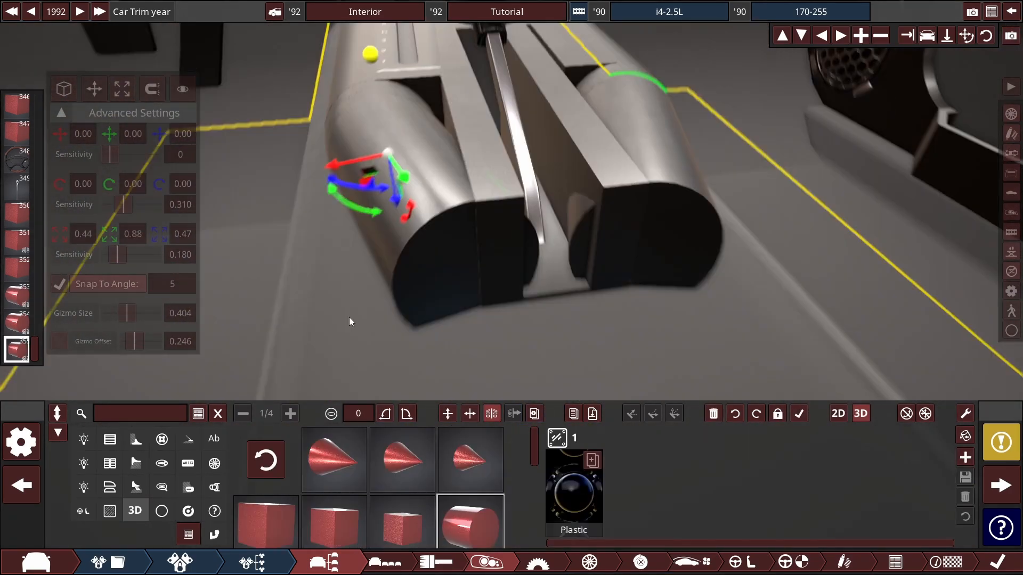
left_click_drag(349, 318, 557, 248)
mouse_move(502, 218)
left_mouse_down()
mouse_move(570, 207)
mouse_move(501, 217)
left_mouse_up()
left_click_drag(409, 248, 426, 376)
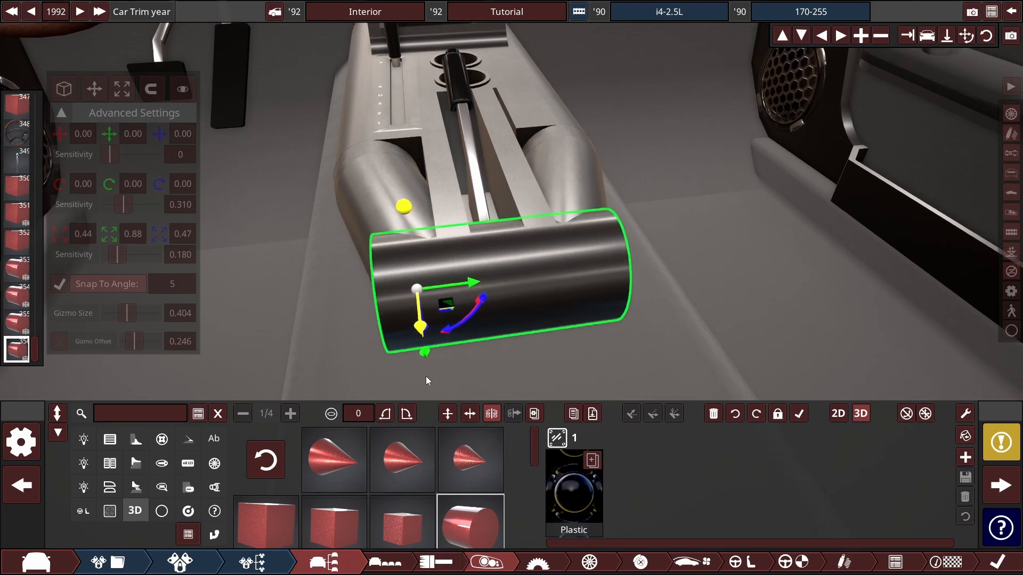
Step: Move the crosswise cylinder towards the console's centre line and shorten it to a lengthwise scale of 0.36
left_click_drag(473, 282, 596, 281)
scroll(373, 272, "up", 2)
left_click(94, 89)
left_click(122, 89)
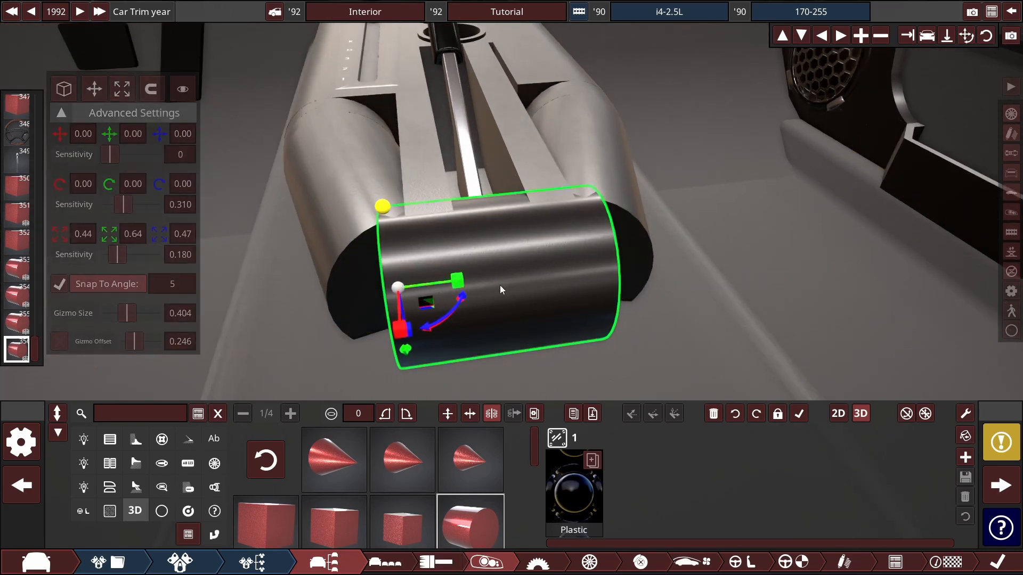
left_click_drag(457, 282, 394, 286)
left_click(97, 92)
Step: Copy the crosswise cylinder, change the copy's shape to a half-sphere and place it on the cylinder's end
left_click_drag(499, 240, 452, 213)
scroll(456, 462, "down", 8)
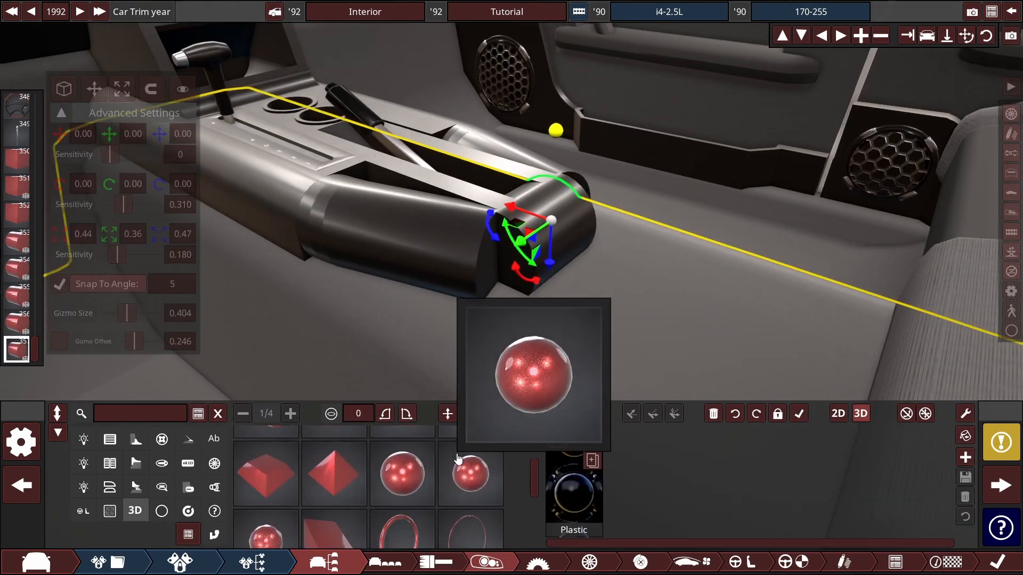
left_click(351, 469)
left_click_drag(496, 341, 476, 216)
key("Left")
key("Left")
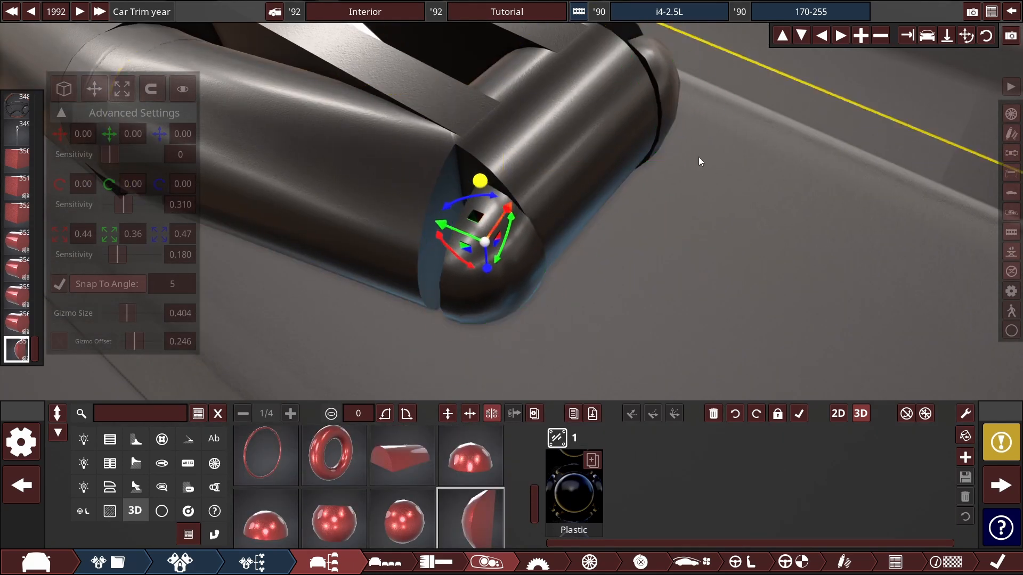
Step: Scale the half-sphere to 0.44 by 0.47 by 0.48 and align it with the crosswise cylinder's end
left_click_drag(701, 160, 341, 255)
left_click(122, 89)
left_click_drag(383, 286, 341, 284)
left_click(94, 89)
left_click_drag(430, 260, 440, 238)
left_click_drag(428, 314, 427, 299)
left_click(122, 88)
left_click_drag(511, 319, 372, 257)
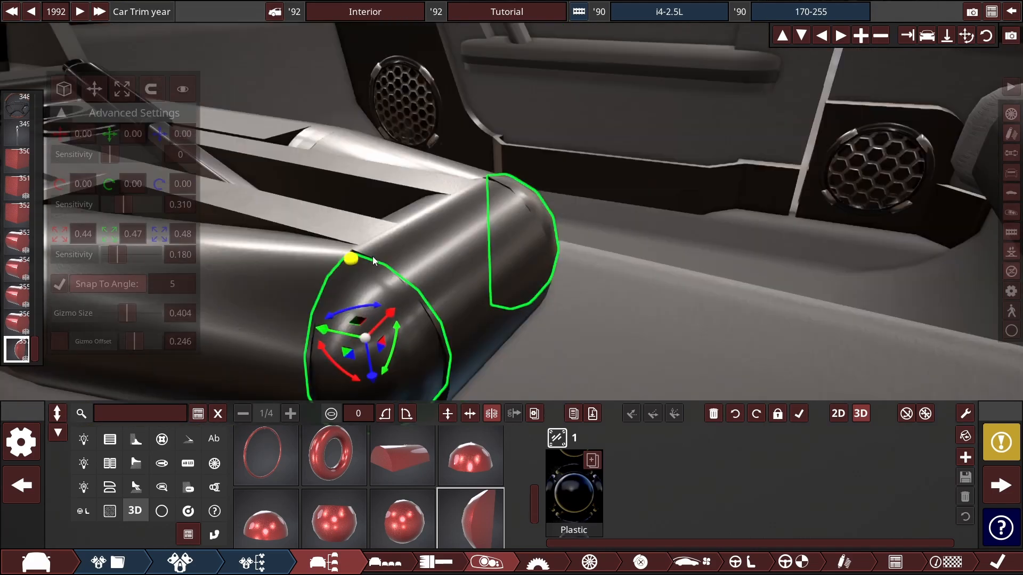
Step: Shift the half-sphere and scale it to 0.51 by 0.48 by 0.48 so it blends both cylinders at the corner
left_click(721, 264)
left_click_drag(721, 264, 586, 380)
scroll(586, 379, "down", 5)
left_click(421, 293)
left_click_drag(512, 266, 519, 264)
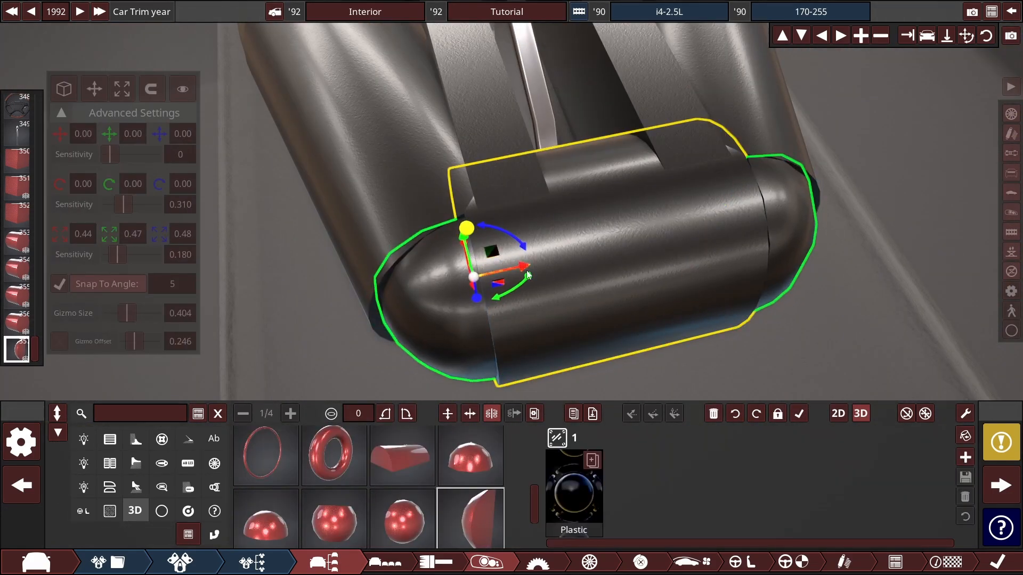
left_click_drag(519, 320, 650, 319)
left_click_drag(452, 261, 448, 256)
left_click_drag(523, 245, 559, 233)
scroll(532, 240, "down", 5)
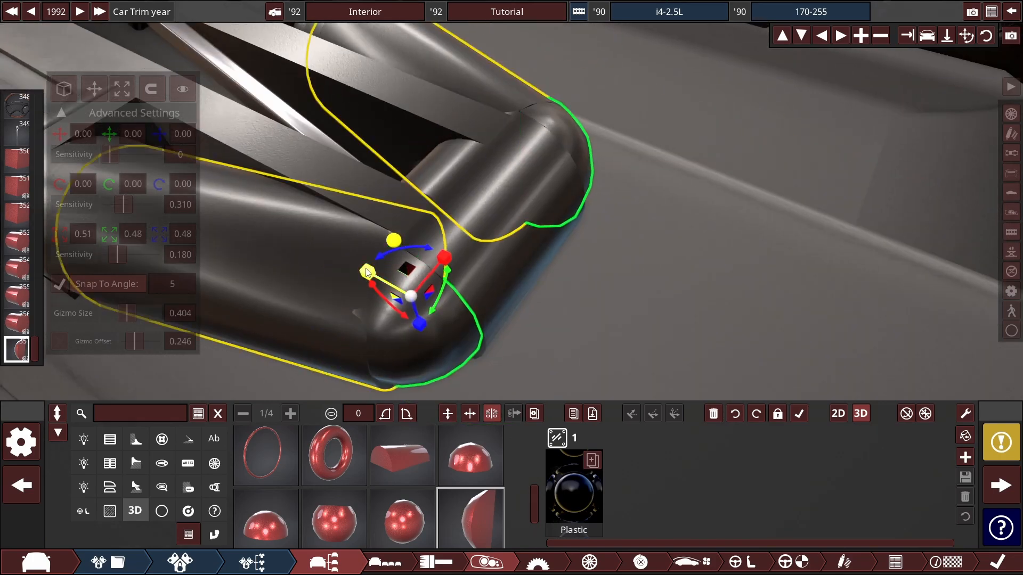
left_click(368, 272)
mouse_move(367, 272)
left_mouse_down()
mouse_move(315, 185)
mouse_move(710, 470)
left_mouse_up()
Step: Copy the long base block under the console's side and shorten the copy to a lengthwise scale of 0.10
scroll(316, 186, "up", 5)
left_click(423, 274)
left_click(534, 413)
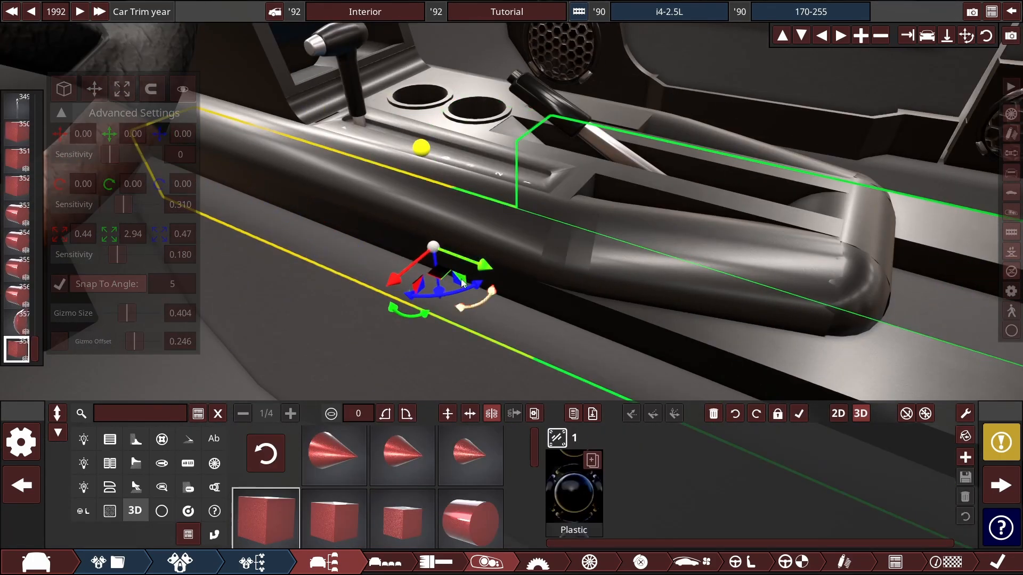
scroll(554, 338, "up", 5)
left_click(137, 235)
type("0.24")
key("Return")
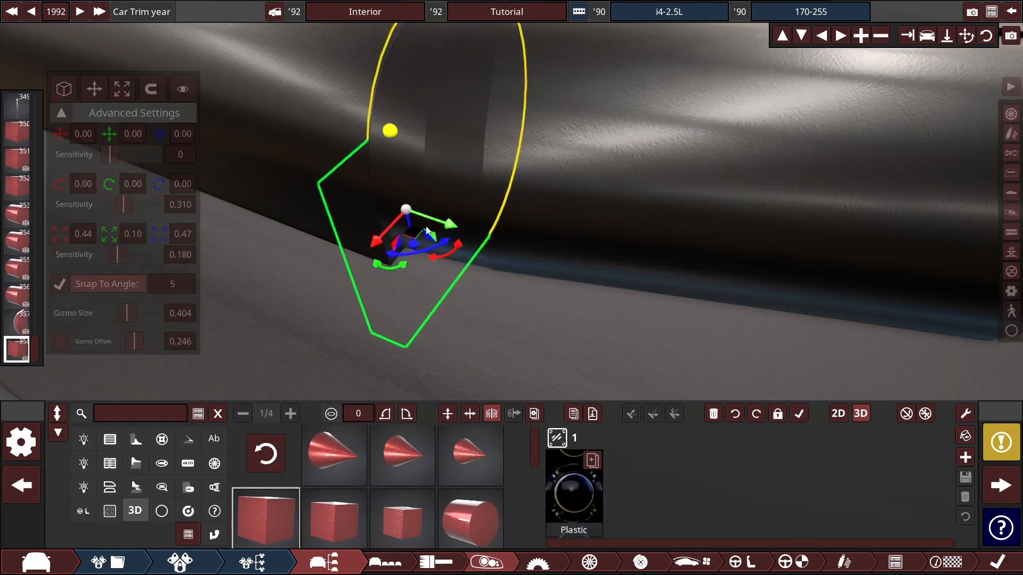
Step: Move the short base block under the bend in the console's side and set its lengthwise scale to 0.11
left_click_drag(545, 265, 530, 260)
left_click_drag(449, 253, 466, 241)
left_click_drag(511, 304, 564, 293)
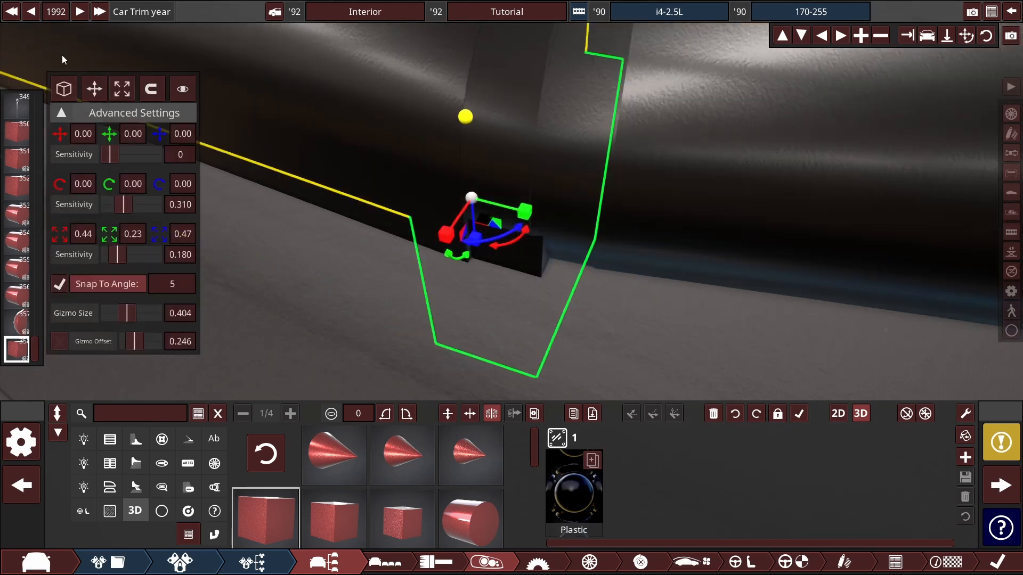
left_click(94, 89)
left_click_drag(441, 220, 416, 237)
left_click_drag(515, 200, 491, 206)
left_click(125, 92)
left_click(94, 89)
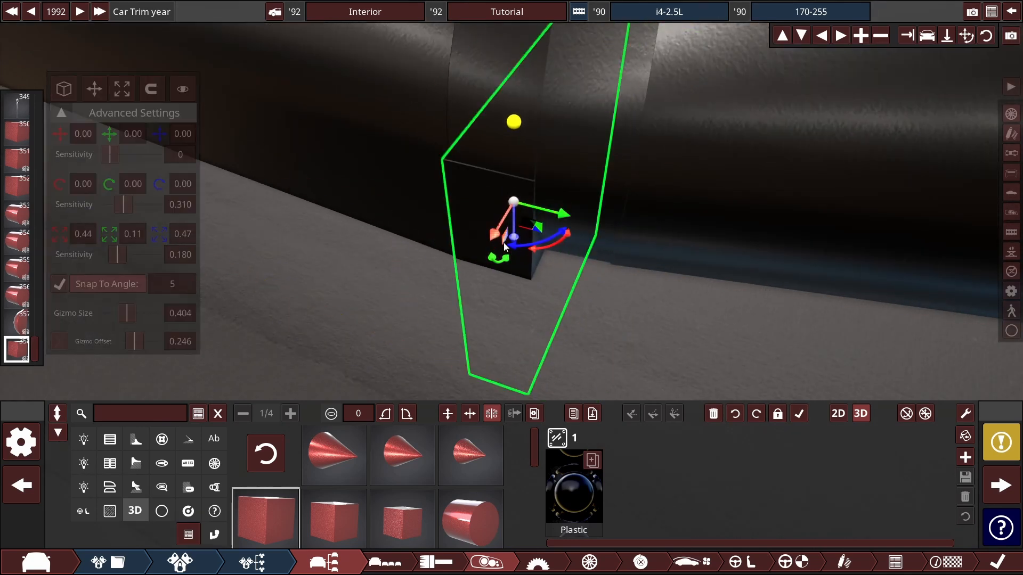
Step: Copy the short base block twice and place the copies along the bend up to the rear cylinder segment
left_click_drag(566, 214, 495, 208)
left_click_drag(497, 211, 557, 232)
scroll(547, 229, "down", 3)
left_click_drag(374, 289, 381, 304)
key("r")
left_click_drag(451, 264, 573, 290)
scroll(564, 298, "down", 4)
left_click_drag(578, 298, 534, 294)
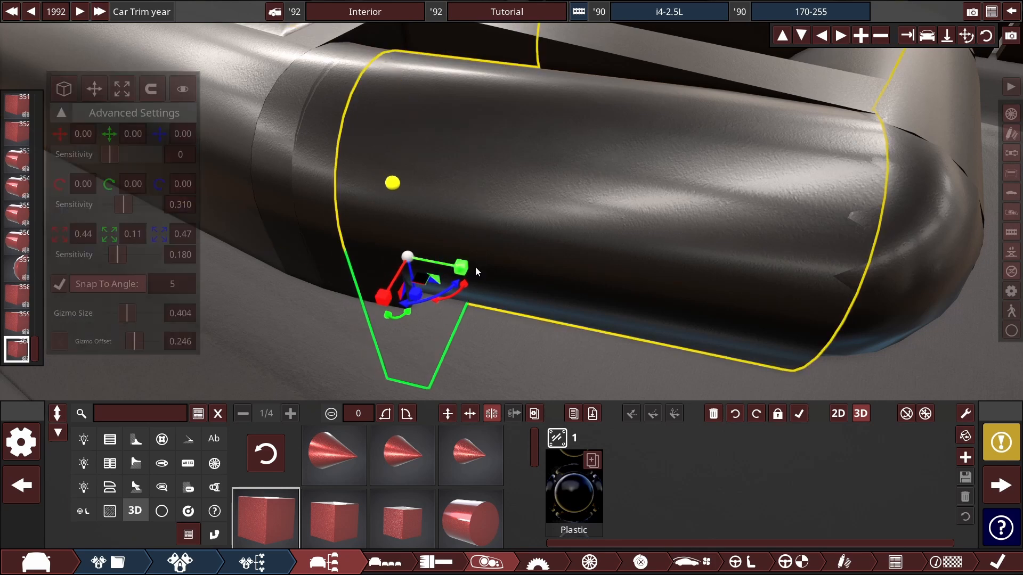
Step: Extend the base under the rear cylinder segment with a block stretched to a lengthwise scale of 0.88
left_click(453, 165)
left_click(94, 88)
left_click_drag(456, 211, 629, 325)
left_click_drag(520, 261, 448, 516)
left_click_drag(451, 202, 561, 235)
left_click_drag(487, 244, 514, 307)
Step: Add an upright cylinder as the base beneath the half-sphere at the console's rear corner
left_click(525, 179)
left_click(122, 88)
left_click(552, 292)
left_click(94, 89)
left_click(471, 202)
Step: Copy the 0.88 base block and turn the copy across the console's rear end beneath the crosswise cylinder
scroll(471, 202, "down", 10)
left_click(452, 267)
left_click_drag(512, 341, 552, 316)
left_click_drag(528, 287, 538, 287)
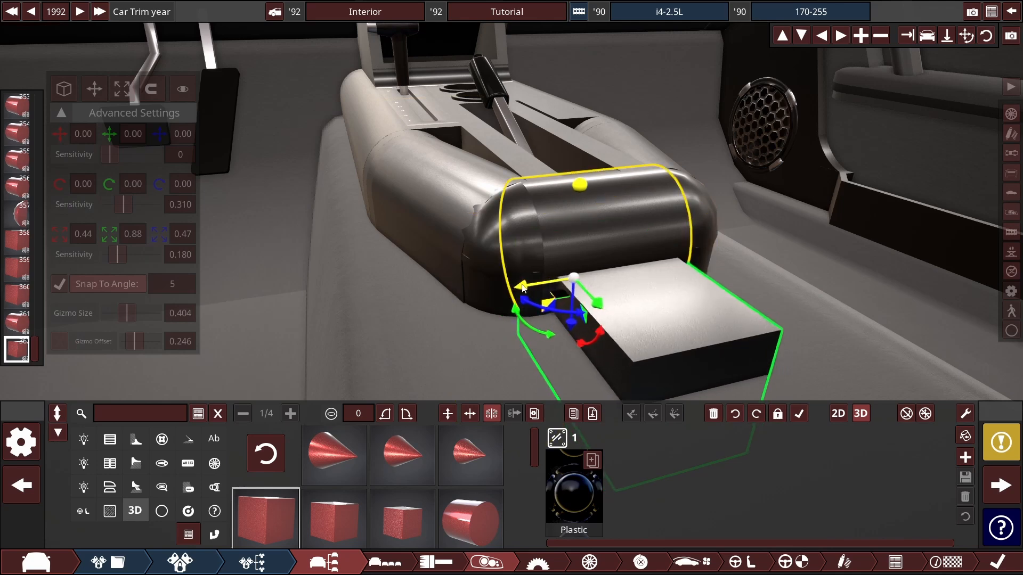
left_click_drag(585, 331, 680, 230)
left_click_drag(564, 272, 569, 247)
left_click_drag(597, 287, 605, 273)
left_click_drag(572, 306, 954, 400)
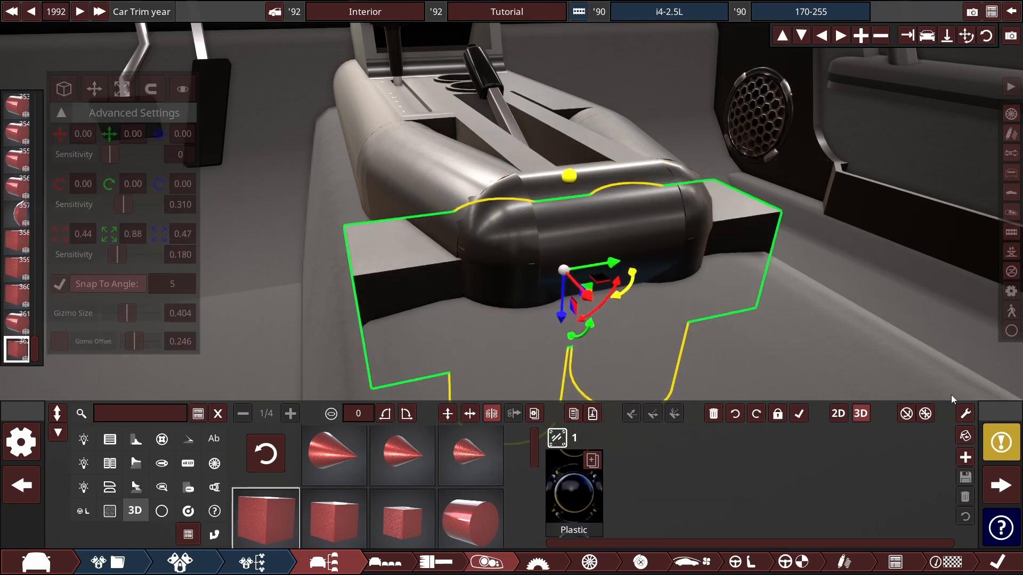
Step: Shorten the crosswise base block to a lengthwise scale of 0.53 and fit it beneath the console's rear crosswise cylinder
left_click_drag(611, 262, 539, 276)
left_click_drag(521, 342, 544, 299)
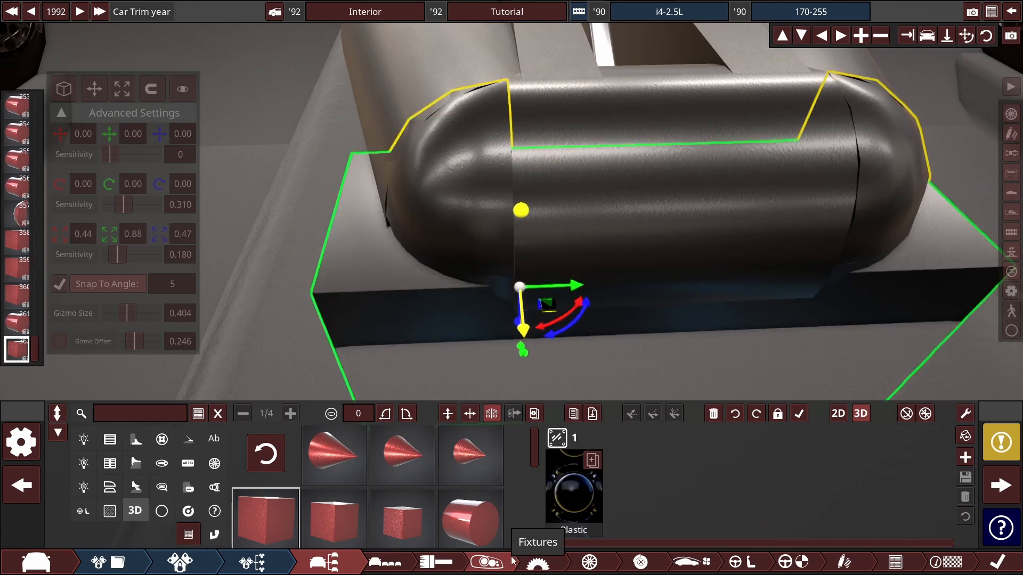
left_click_drag(421, 295, 532, 277)
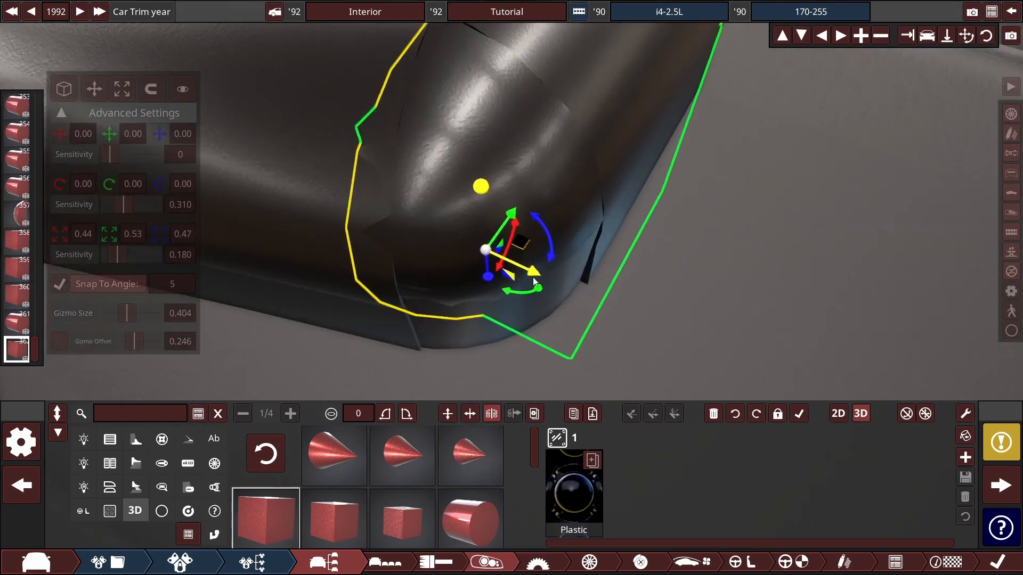
Step: Align the upright base cylinder and the half-sphere above it at the console's rear corner
left_click_drag(413, 139, 469, 243)
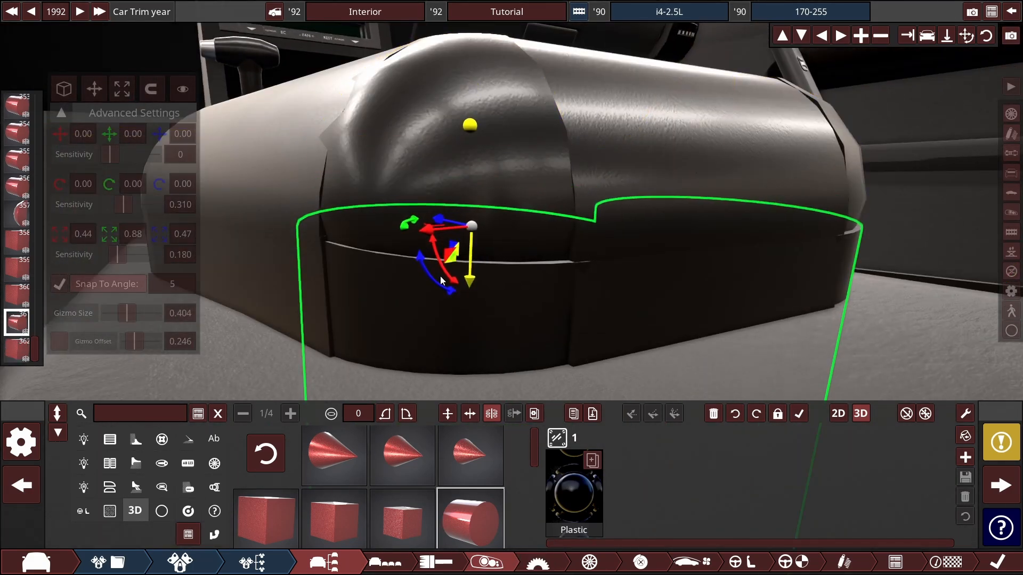
left_click_drag(472, 170, 470, 213)
left_click_drag(466, 174, 471, 175)
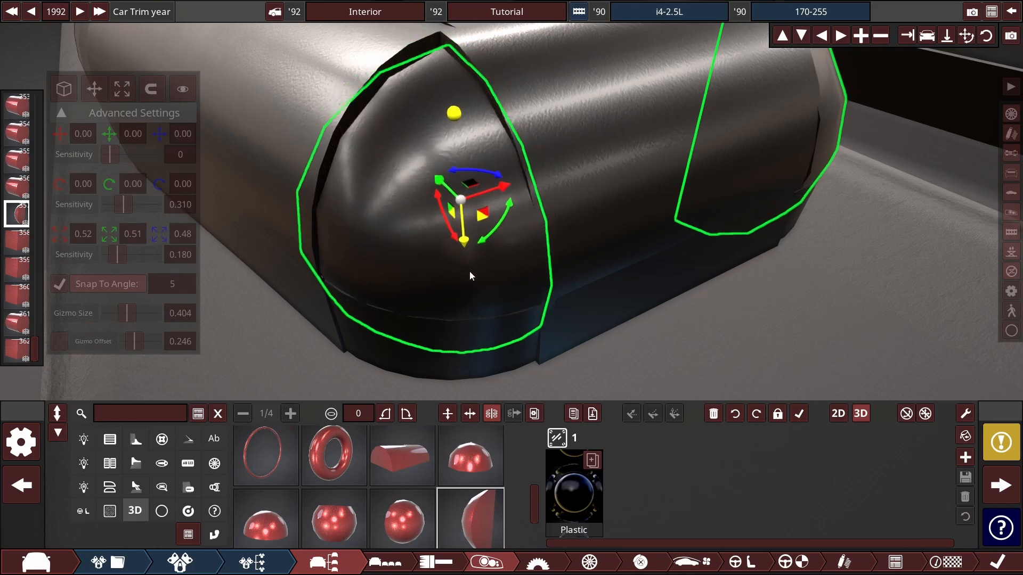
left_click_drag(510, 191, 513, 190)
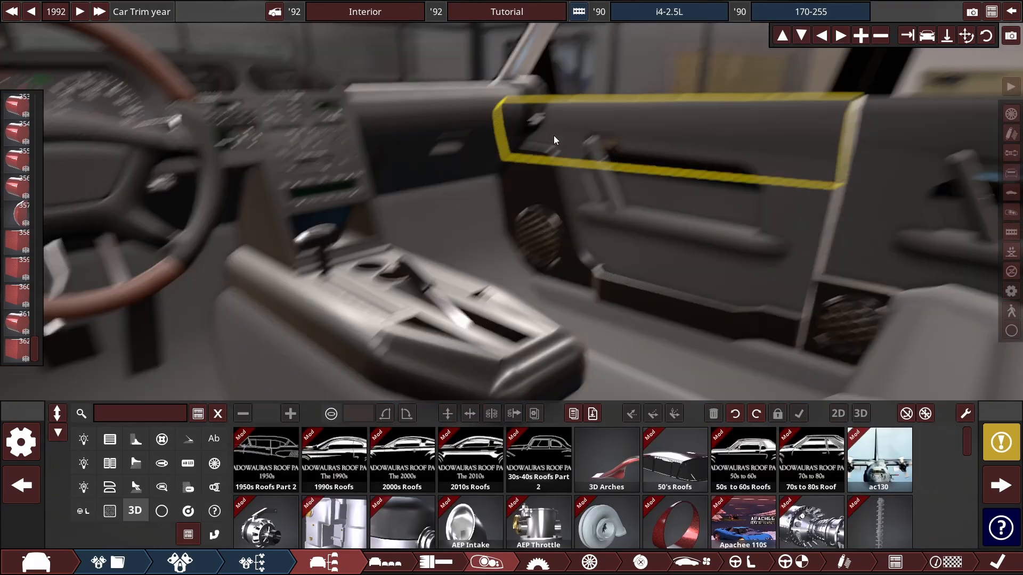
Step: Extend the console's top surface beside the handbrake toward the rear with a thin block scaled -0.14, 1.80 and 0.47
left_click_drag(554, 139, 560, 266)
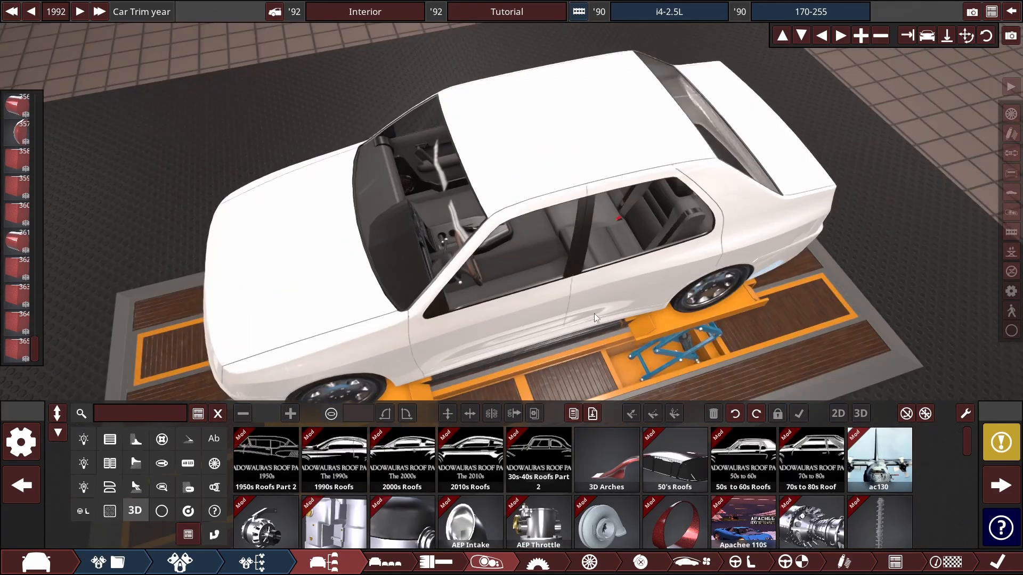
scroll(594, 313, "up", 5)
left_click(689, 365)
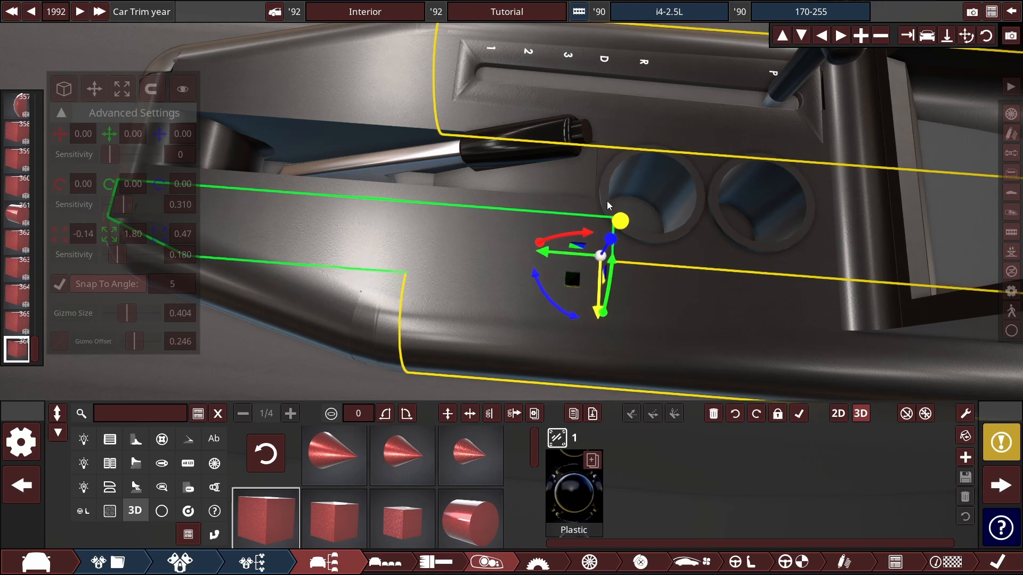
left_click(606, 200)
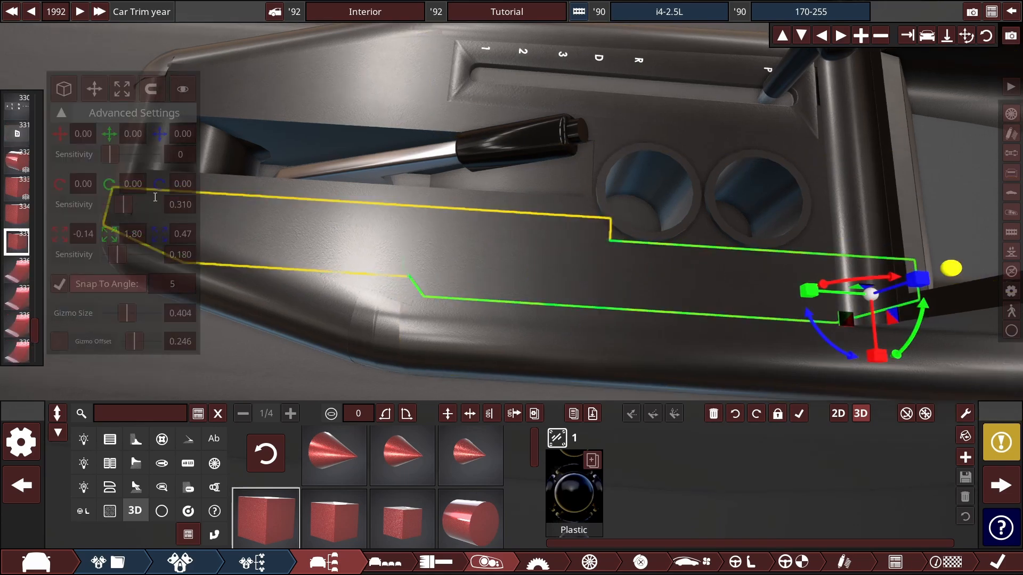
key("Escape")
Step: Remove the crosswise cylinder and the half-sphere corners from the console's rear end
scroll(668, 303, "down", 5)
left_click_drag(758, 234, 772, 258)
scroll(771, 258, "up", 3)
scroll(772, 256, "up", 4)
left_click(570, 277)
left_click_drag(619, 303, 698, 320)
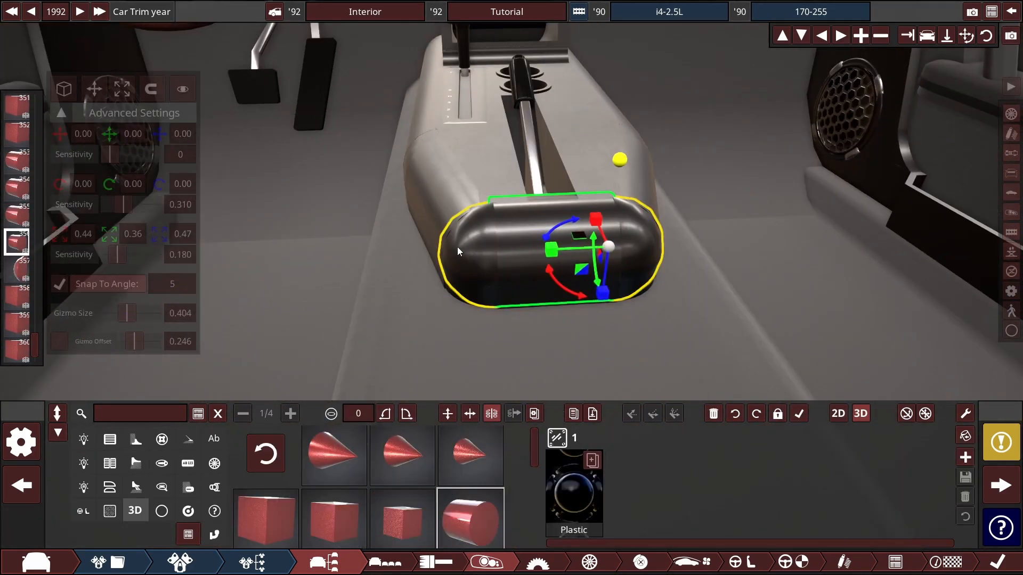
key("Delete")
Step: Build up the console's rear end by raising the crosswise block and the upright corner cylinder well above the top surface
left_click(538, 280)
key("space")
left_click_drag(538, 282, 626, 338)
key("ctrl+c")
key("ctrl+v")
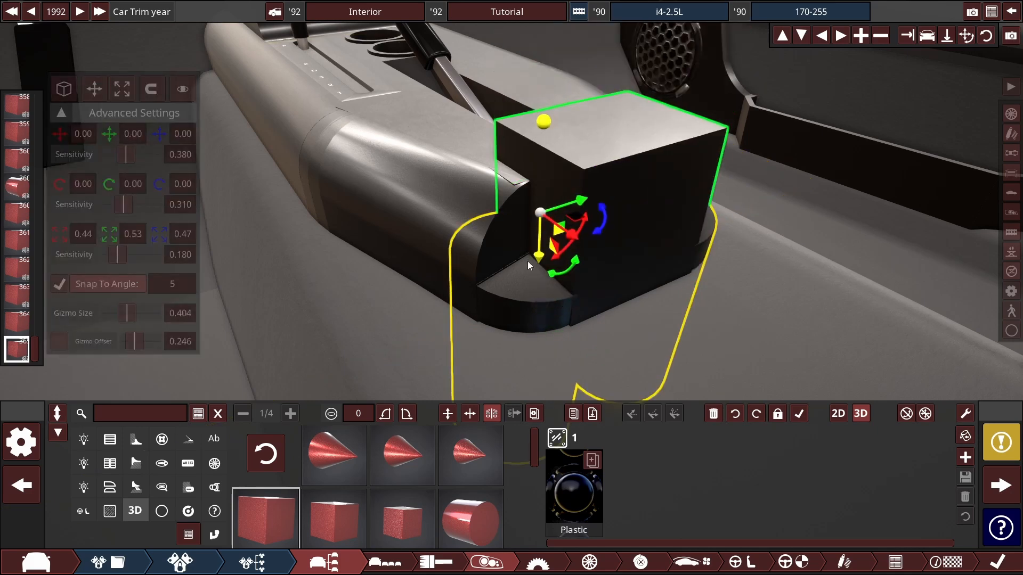
left_click_drag(507, 171, 404, 229)
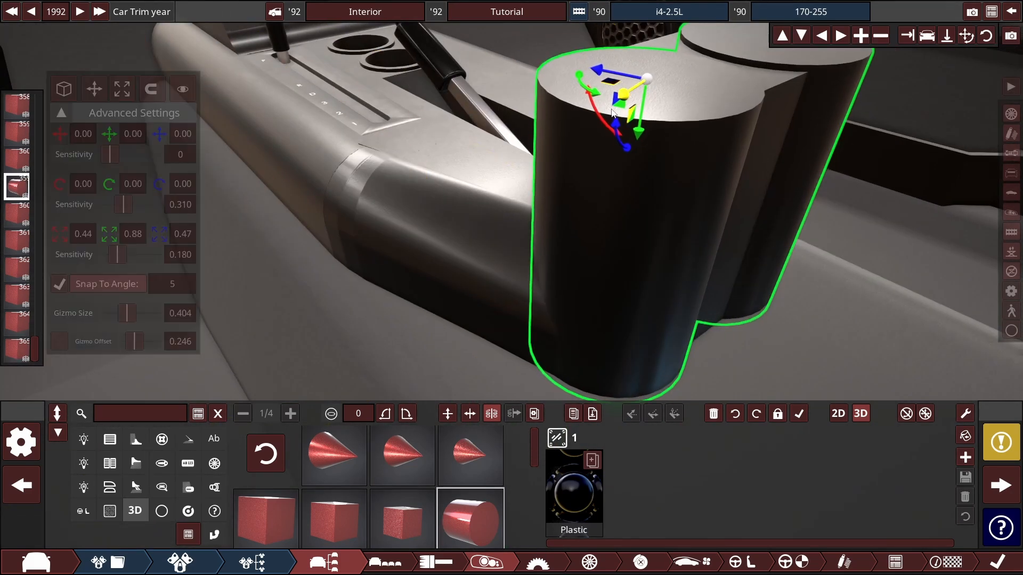
Step: Tilt a mirrored thin block with a lengthwise scale of 1.06 from the console top up to the raised rear end
left_click_drag(612, 113, 421, 247)
left_click(339, 145)
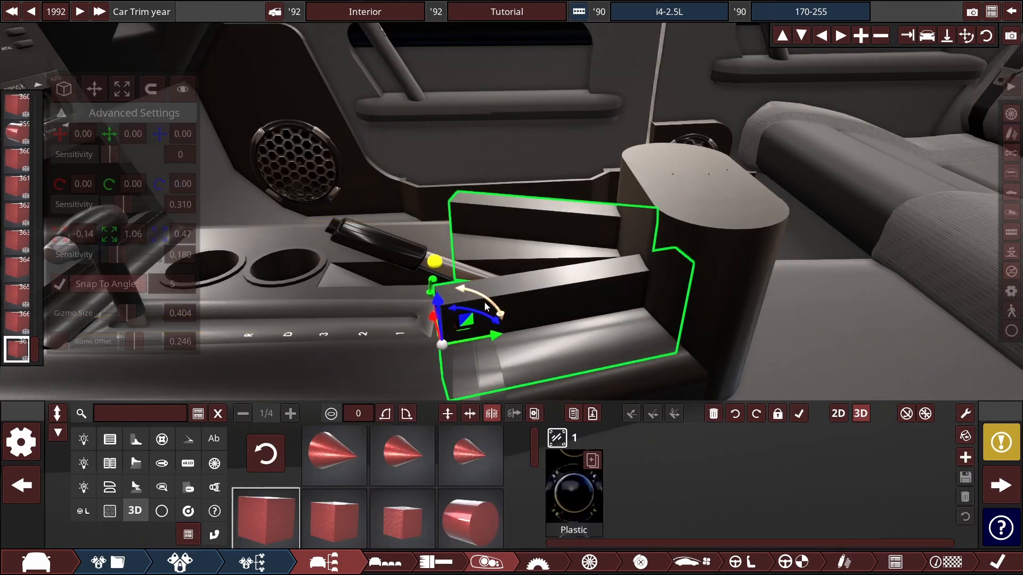
left_click_drag(485, 302, 375, 282)
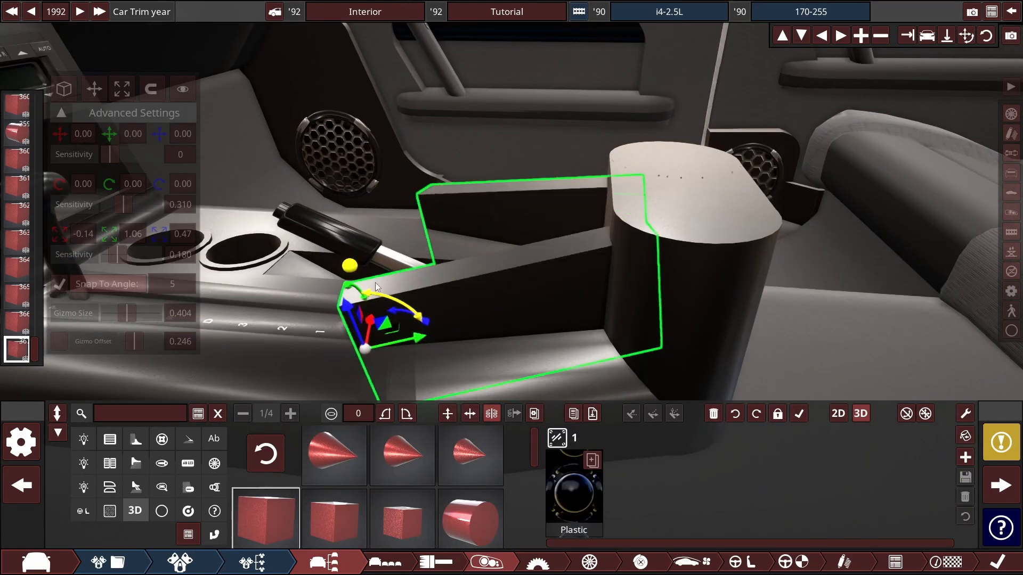
Step: Swap the tilted block for a slim cylinder scaled -0.14, 1.06 and 0.14, and add a matching block beneath it
left_click(471, 521)
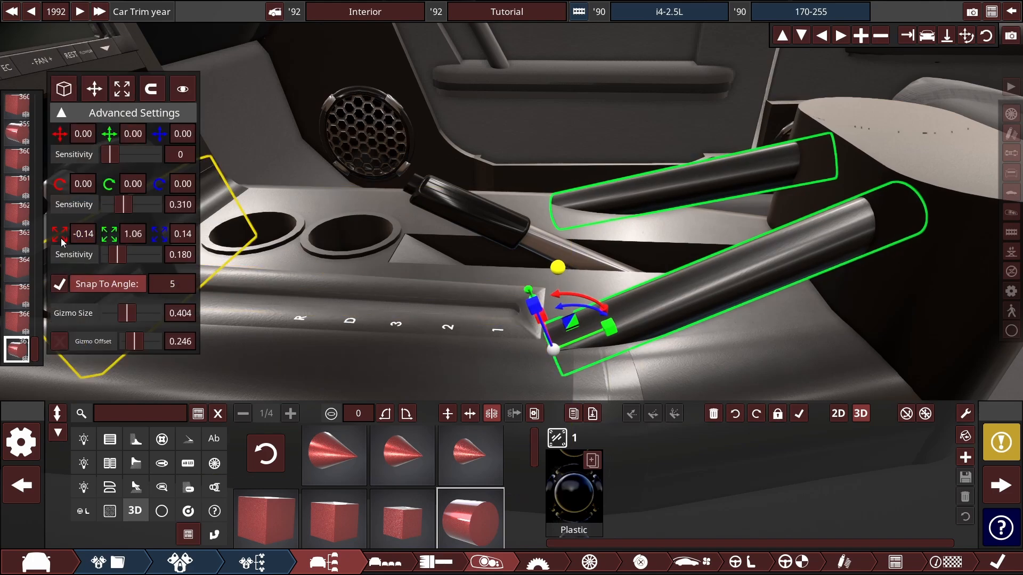
left_click_drag(288, 173, 441, 229)
left_click_drag(375, 347, 357, 343)
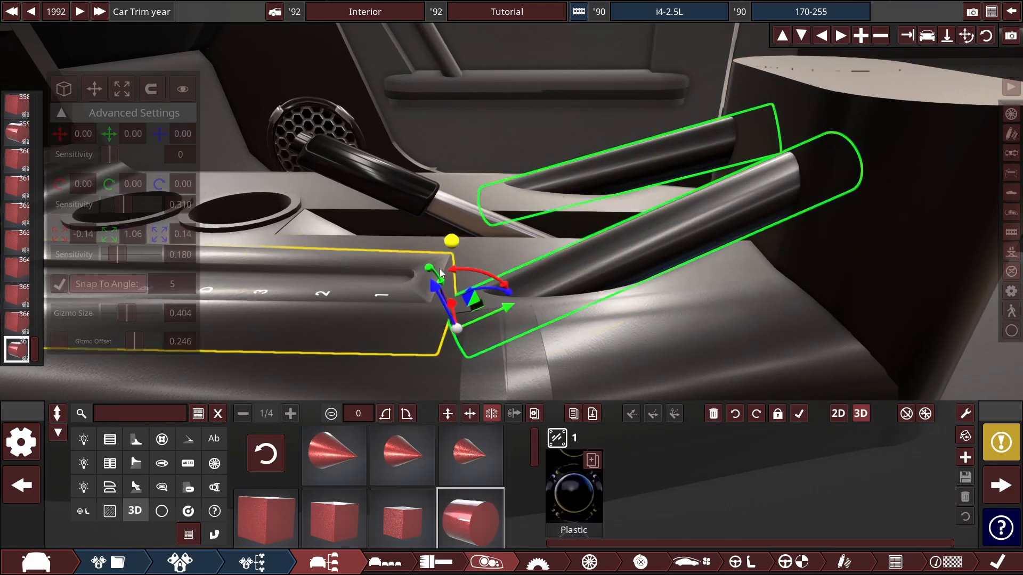
left_click_drag(440, 269, 308, 307)
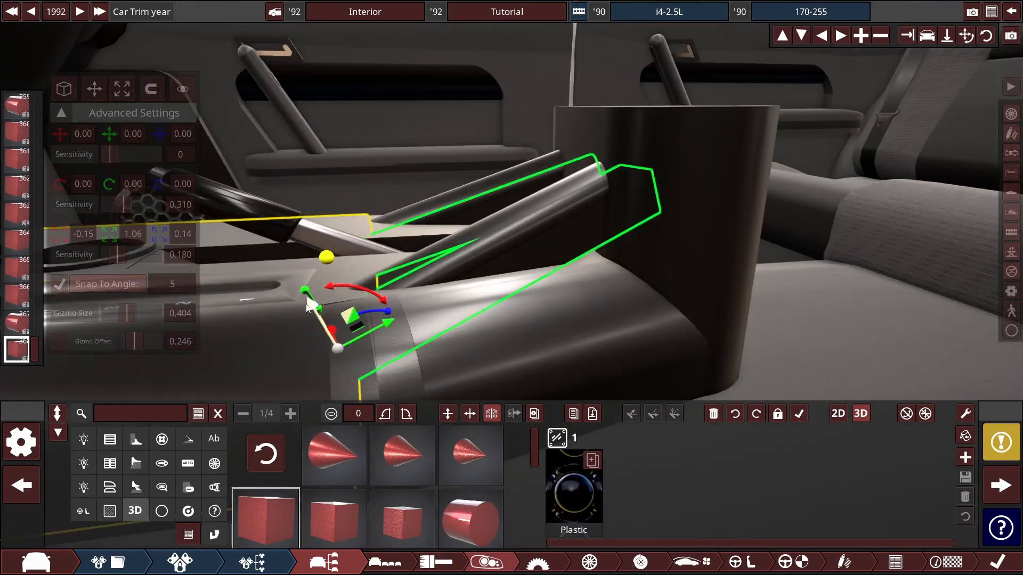
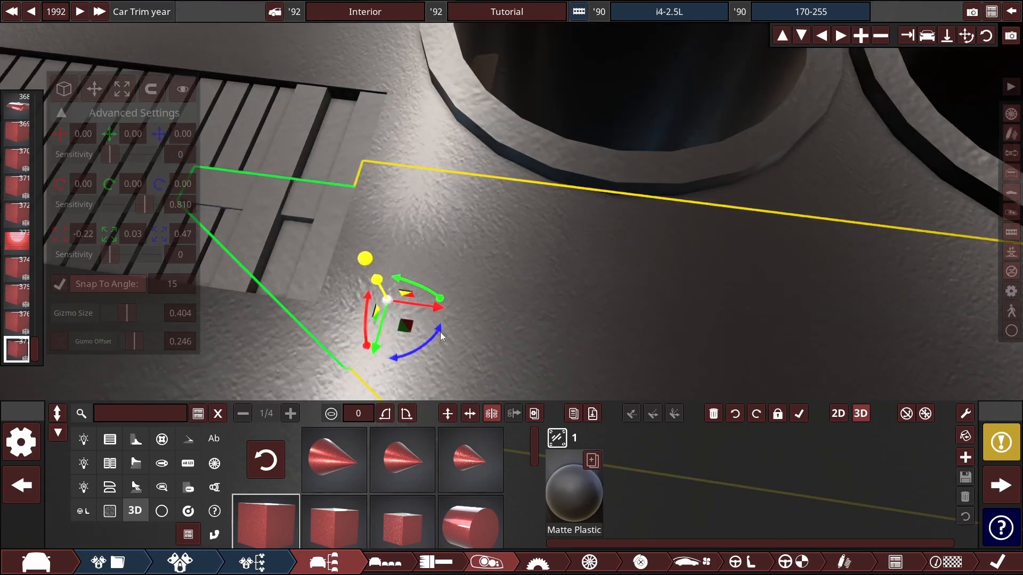
Step: Position a thin block with a lengthwise scale of 0.03 at the edge of the slatted panel beside the cup holders
left_click_drag(379, 345, 334, 481)
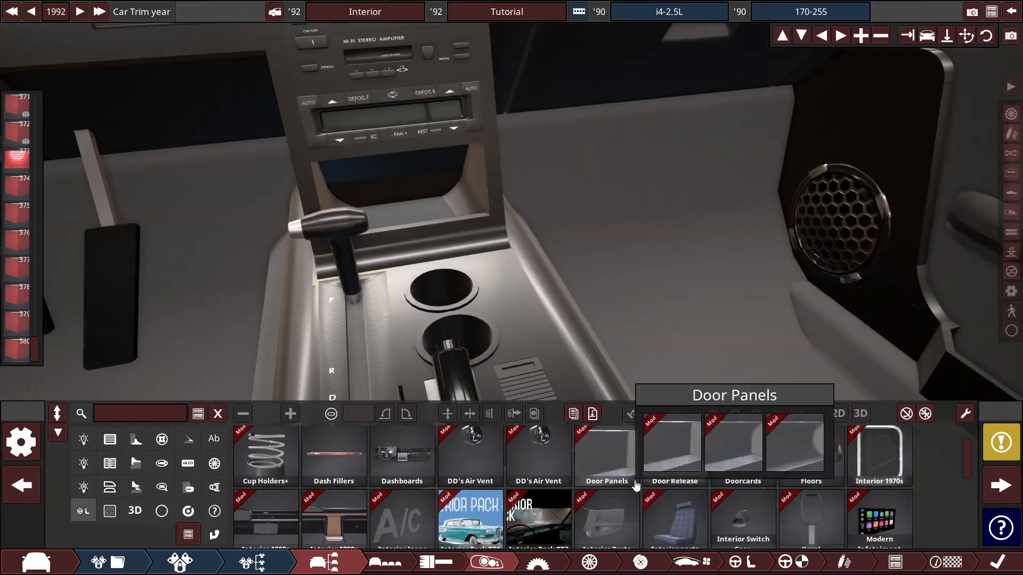
Step: Browse the interior 3D fixture packs, including Modular 80s Interior, and open Interior Pack PT2 to examine its parts
scroll(656, 479, "down", 3)
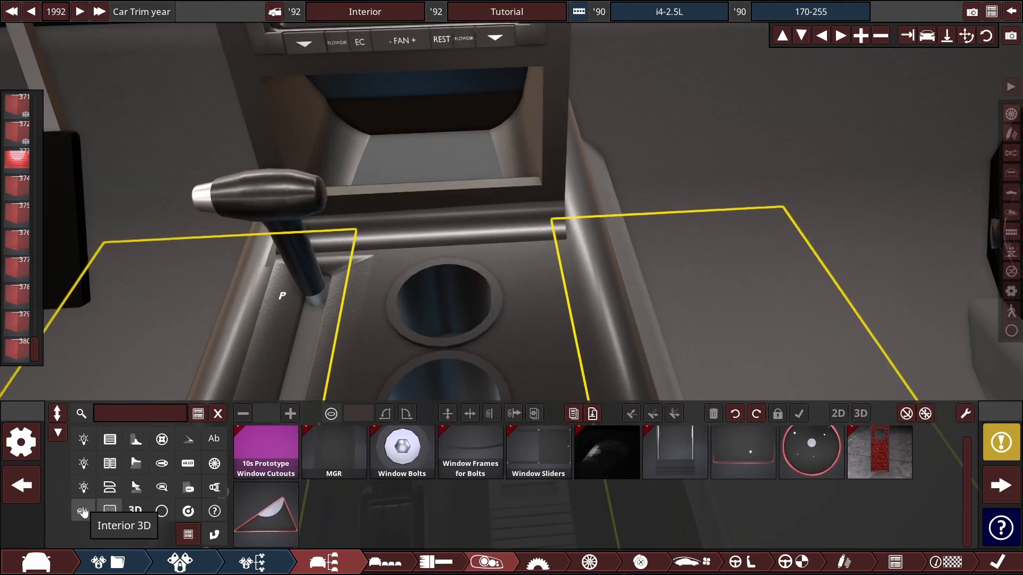
scroll(895, 474, "down", 5)
scroll(606, 475, "down", 3)
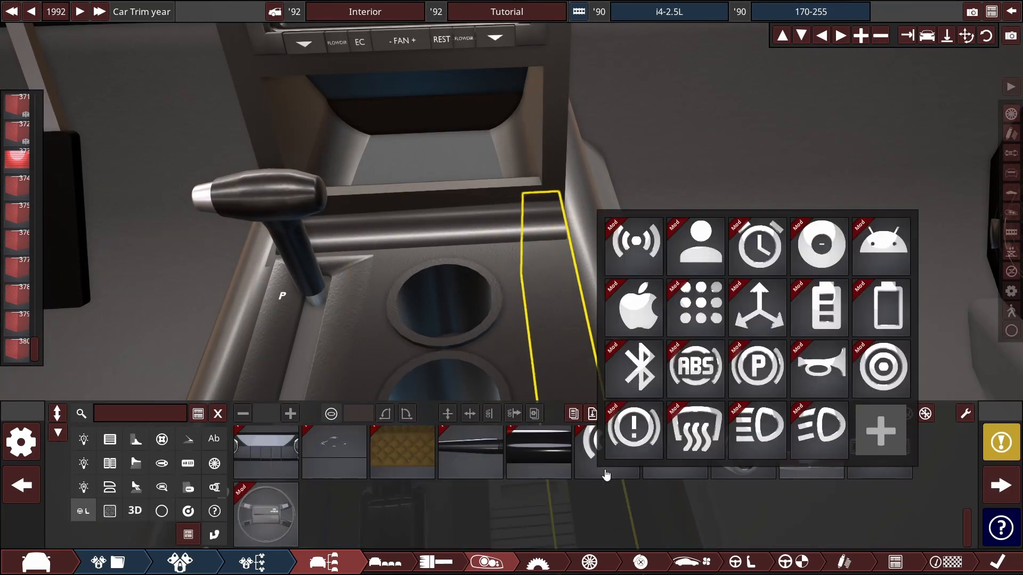
scroll(882, 468, "up", 2)
left_click(536, 458)
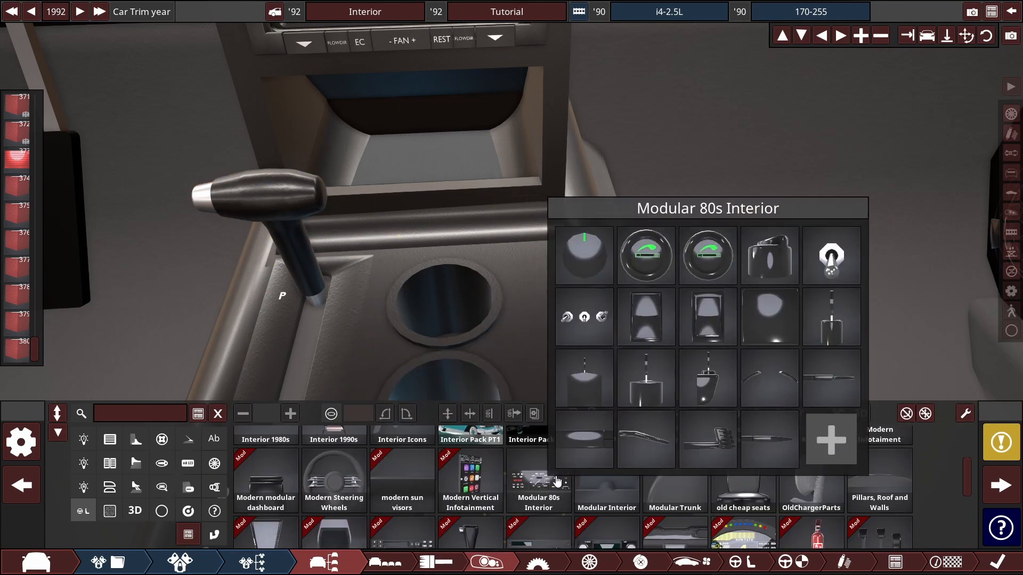
left_click(556, 482)
left_click(527, 476)
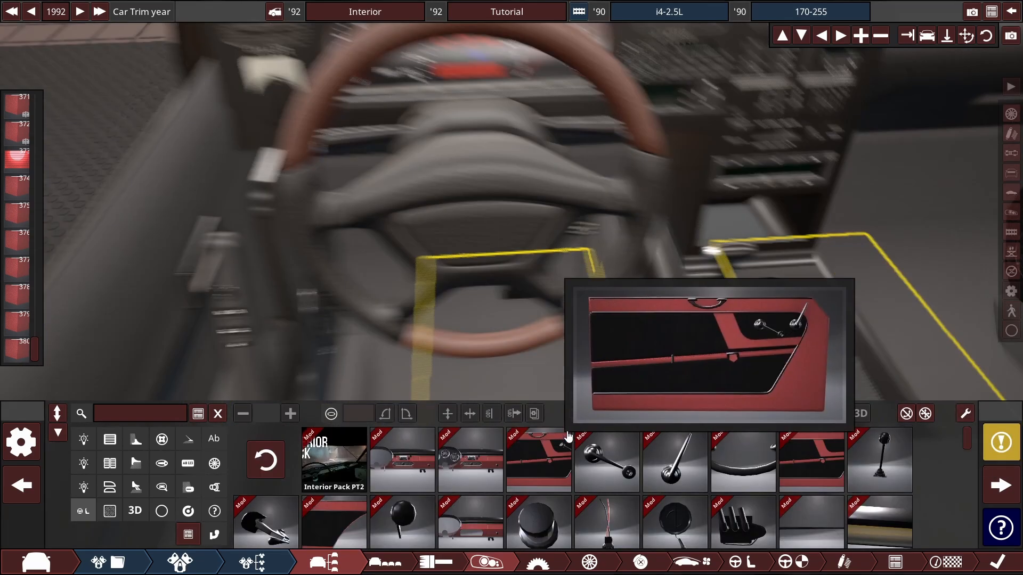
left_click_drag(537, 519, 530, 310)
left_click(860, 414)
scroll(596, 345, "up", 3)
key("Delete")
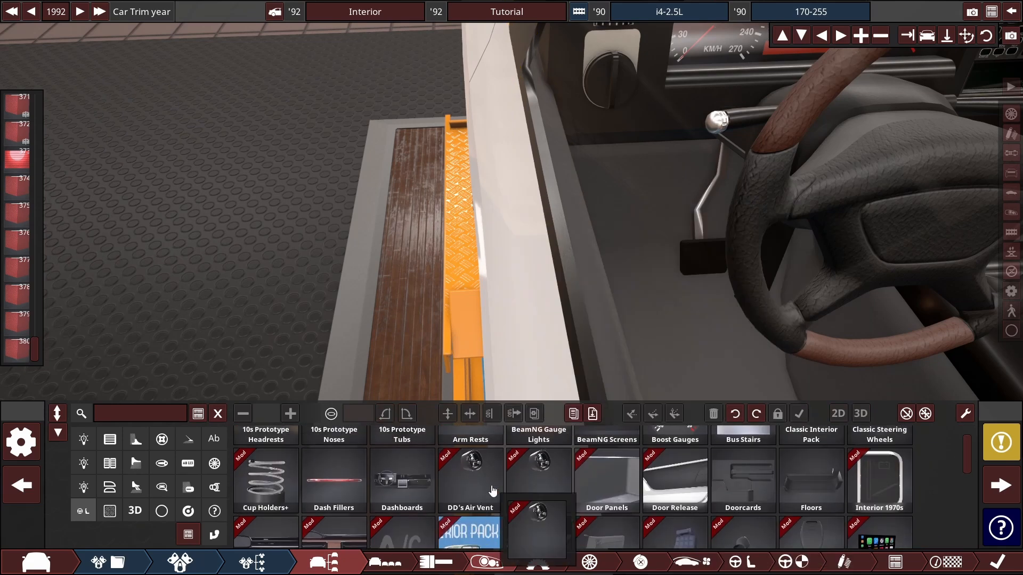
Step: Examine the Door Release, Interior 1990s, RB Racekit and Xian's interior packs for a suitable small console part
scroll(491, 489, "up", 1)
left_click(814, 450)
mouse_move(603, 471)
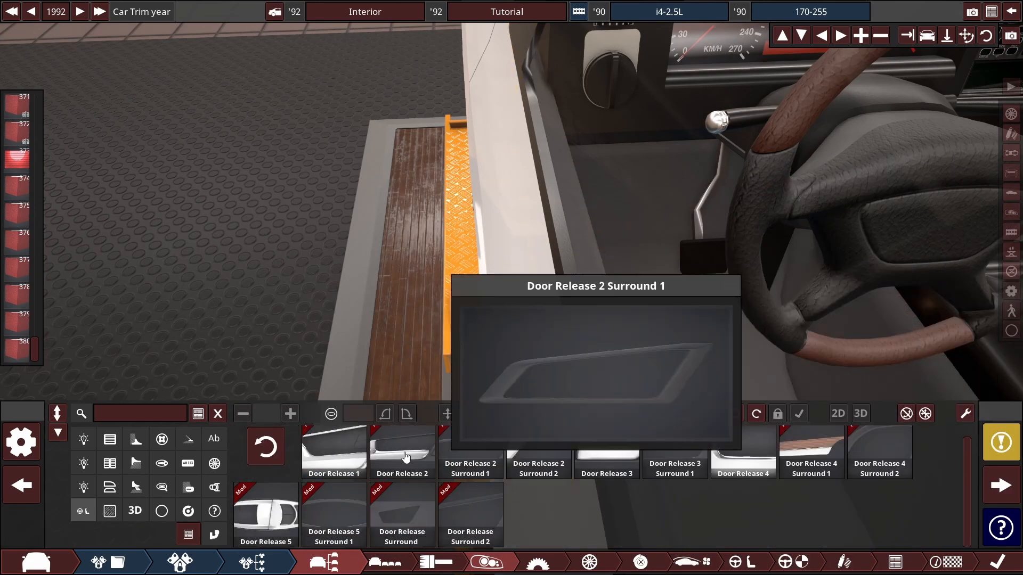
left_click(265, 447)
scroll(280, 515, "down", 1)
left_click(359, 516)
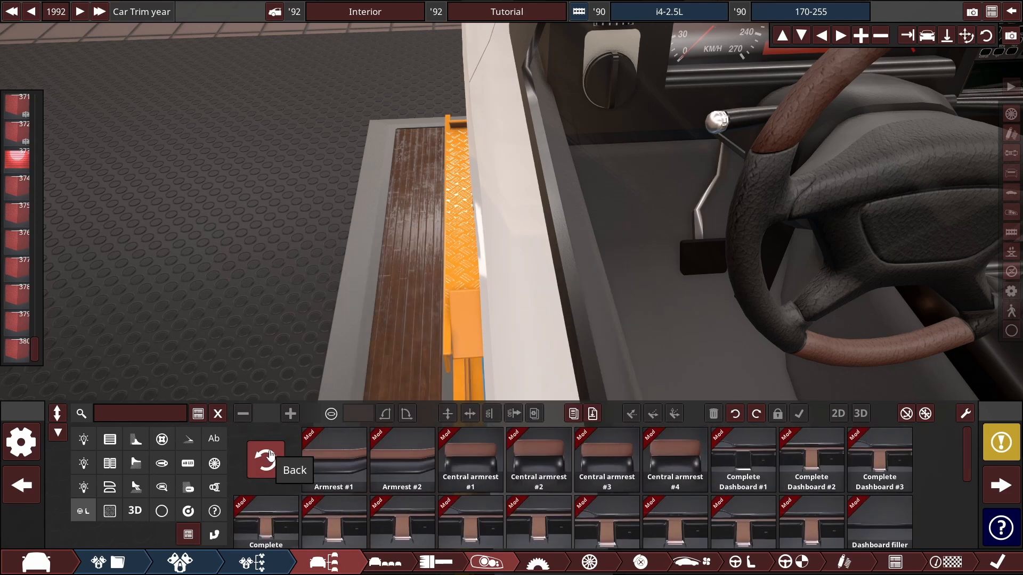
left_click(270, 453)
scroll(479, 469, "down", 1)
mouse_move(861, 464)
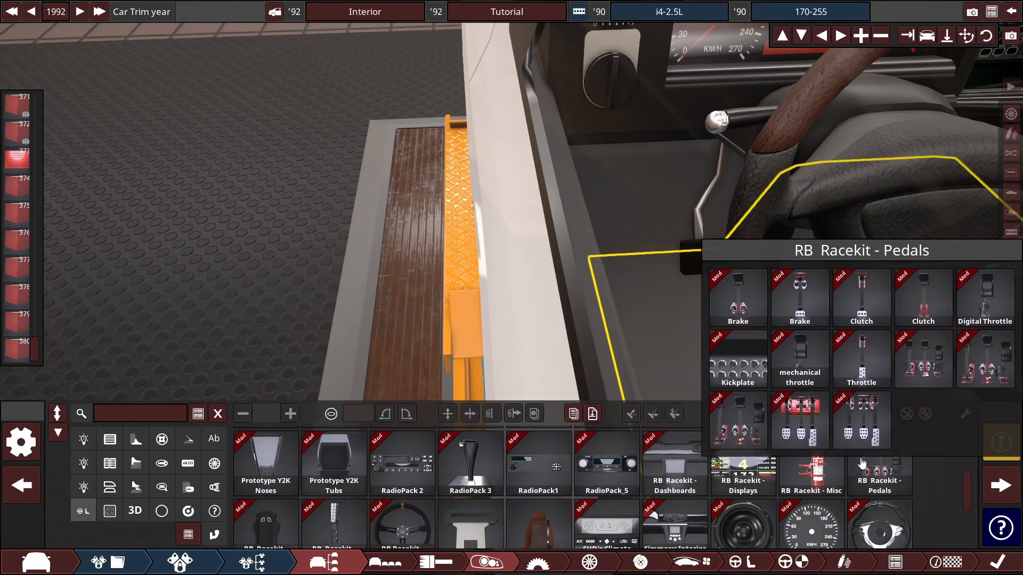
scroll(862, 463, "down", 1)
mouse_move(707, 483)
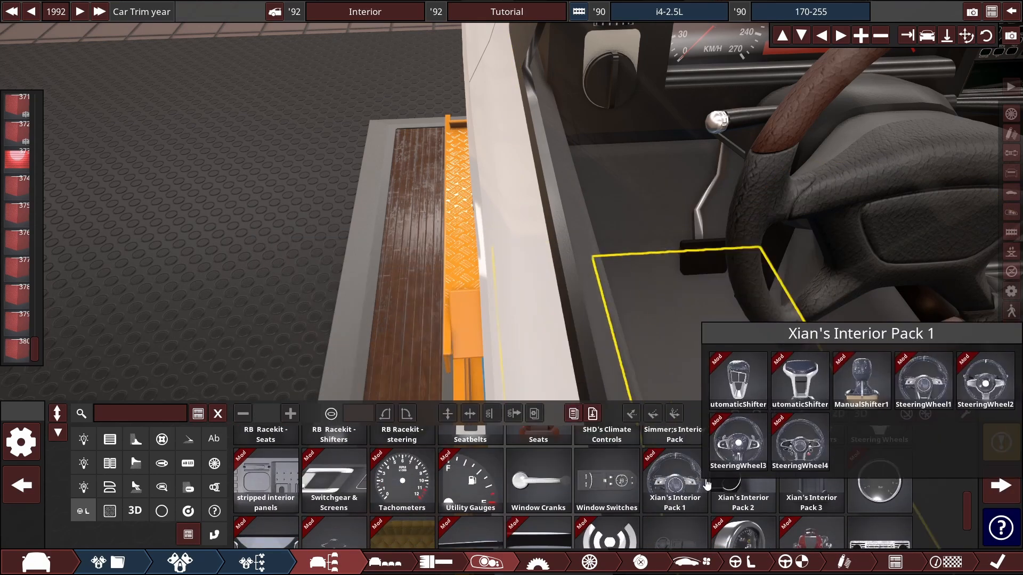
scroll(530, 469, "down", 1)
mouse_move(530, 469)
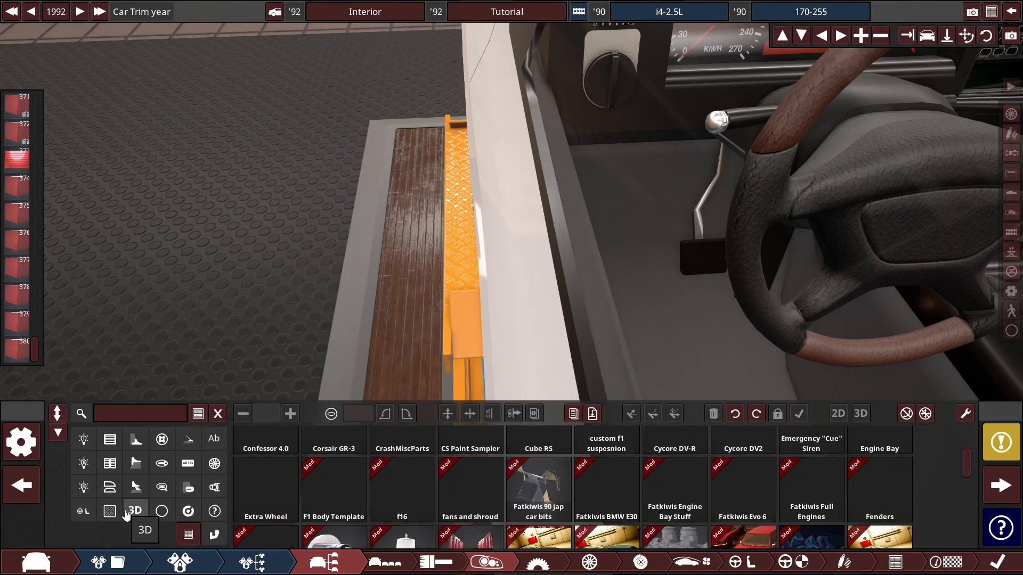
Step: Search the 3D fixtures for "12v" and clear the search text
scroll(918, 493, "down", 5)
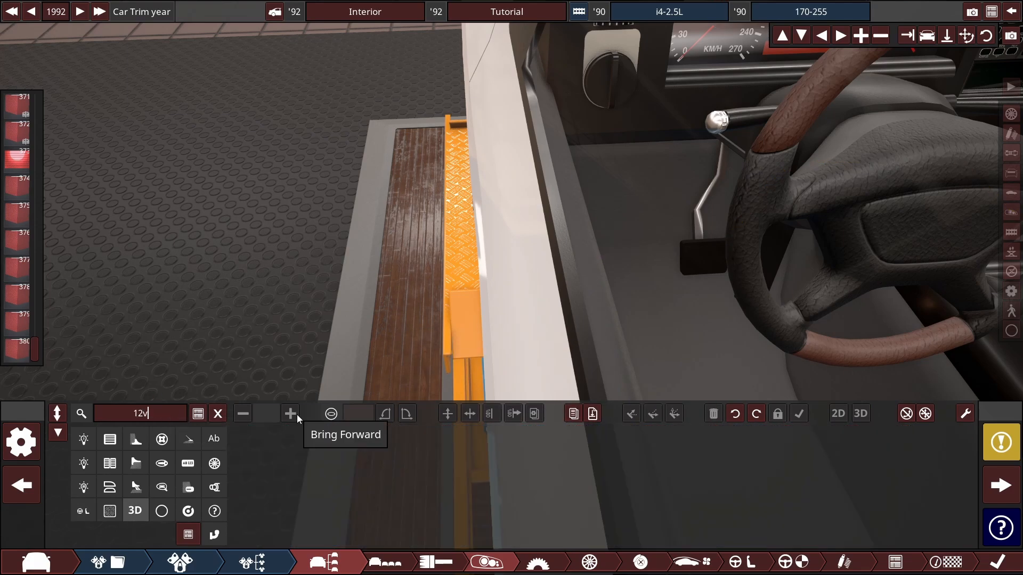
key("BackSpace")
left_click(152, 408)
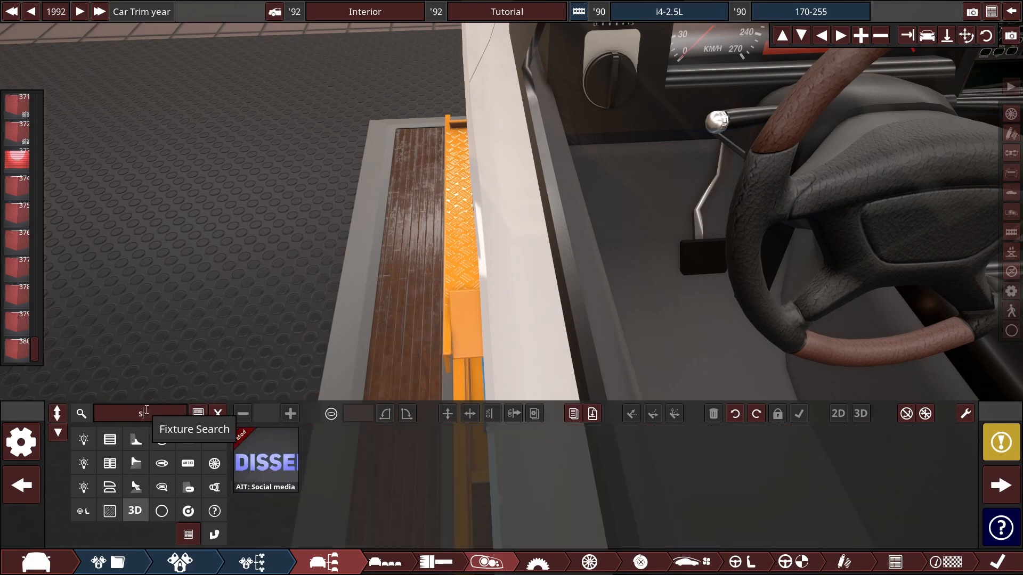
type("s")
key("BackSpace")
Step: Place Knob2 from Xian's Interior Pack 2 on the console beside the cup holders, flattened to a scale of 0.40
mouse_move(836, 453)
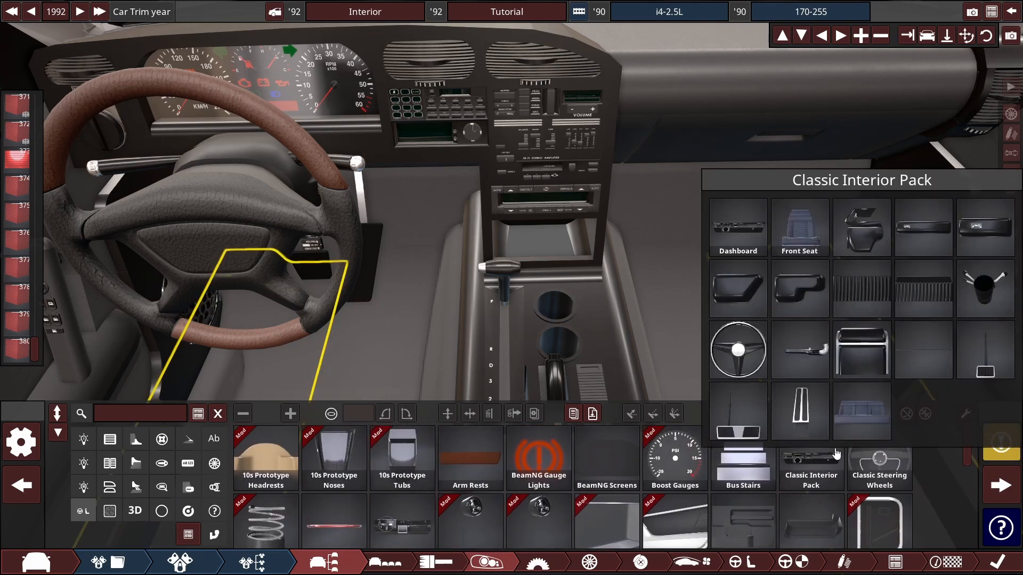
scroll(837, 453, "down", 5)
scroll(857, 493, "down", 4)
scroll(299, 490, "down", 4)
left_click(746, 510)
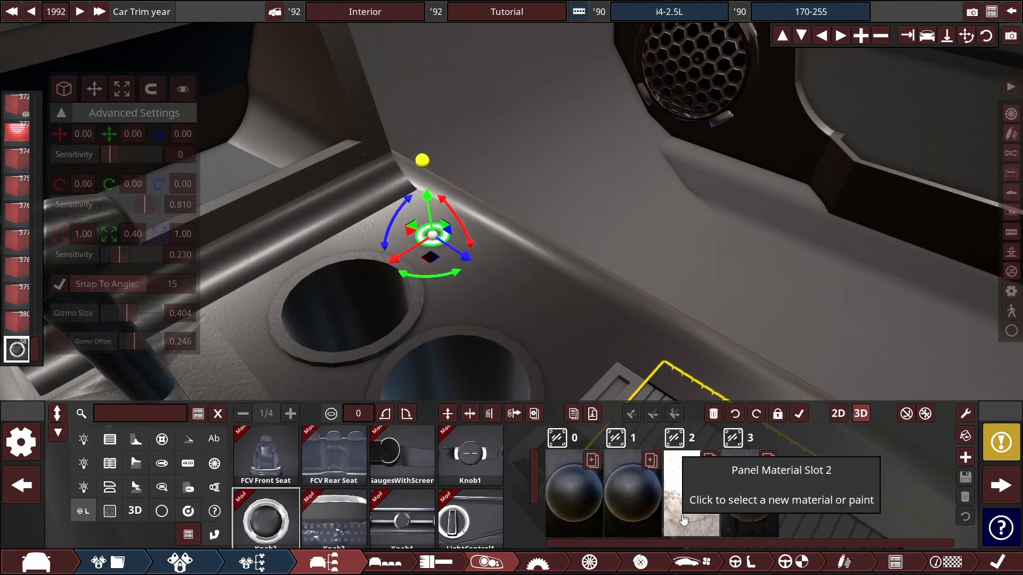
Step: Adjust the materials in the knob's slots 0, 2 and 3 and return to fixture selection
left_click(684, 517)
left_click(697, 475)
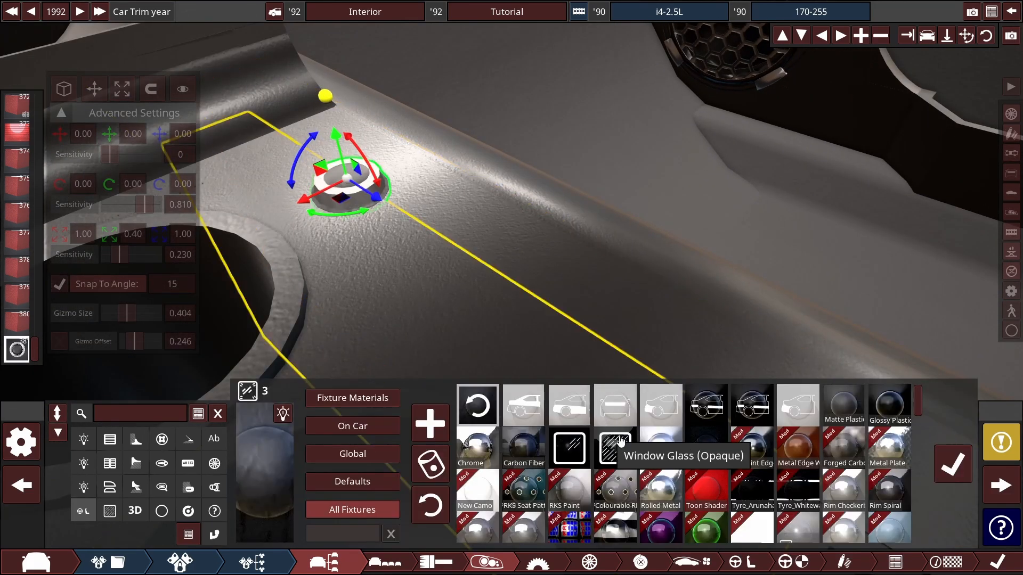
left_click(602, 532)
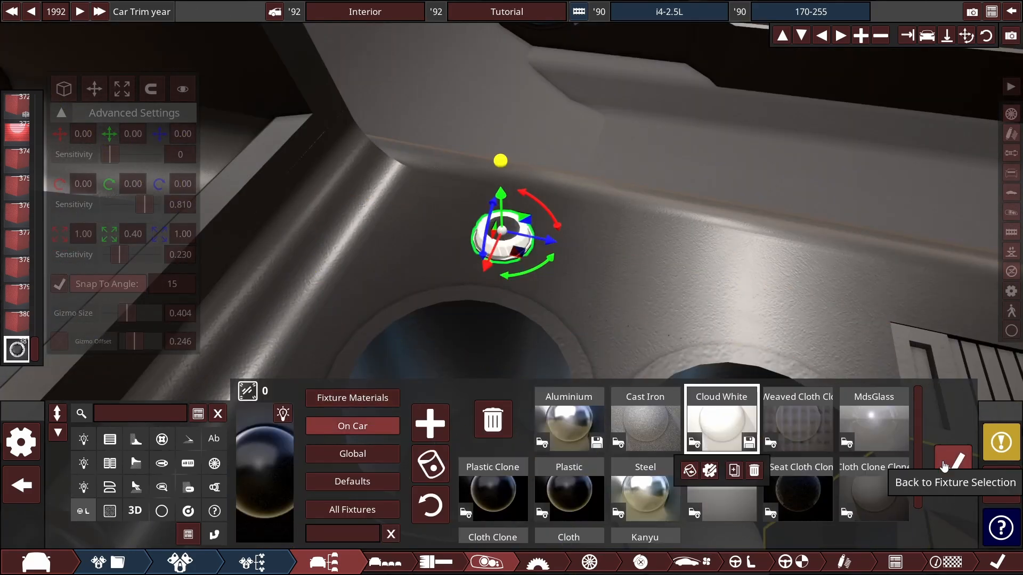
left_click(944, 466)
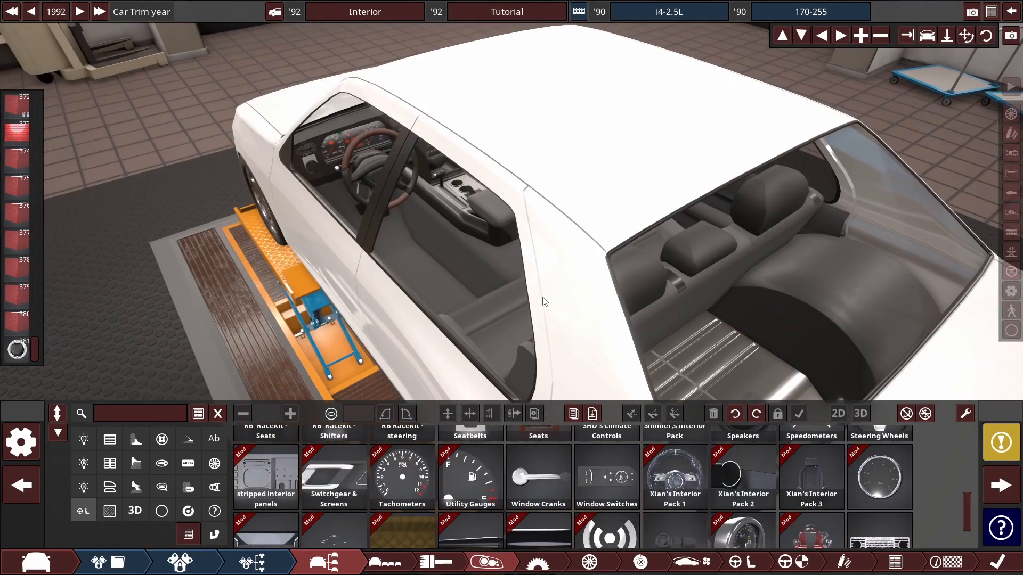
Step: Examine the centre console, dashboard and door panels from several angles for areas that still need detail
left_click(544, 302)
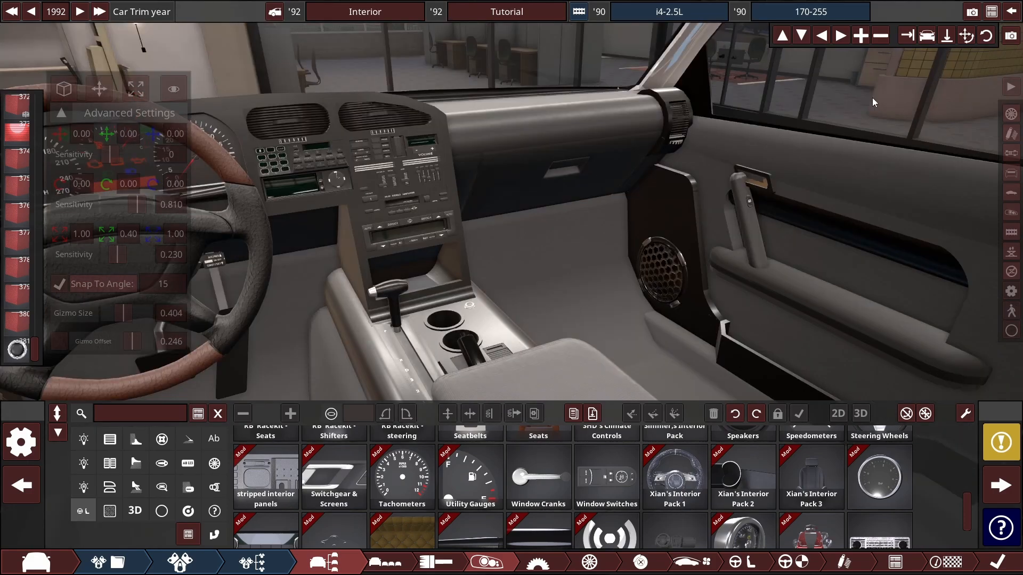
left_click_drag(935, 159, 622, 282)
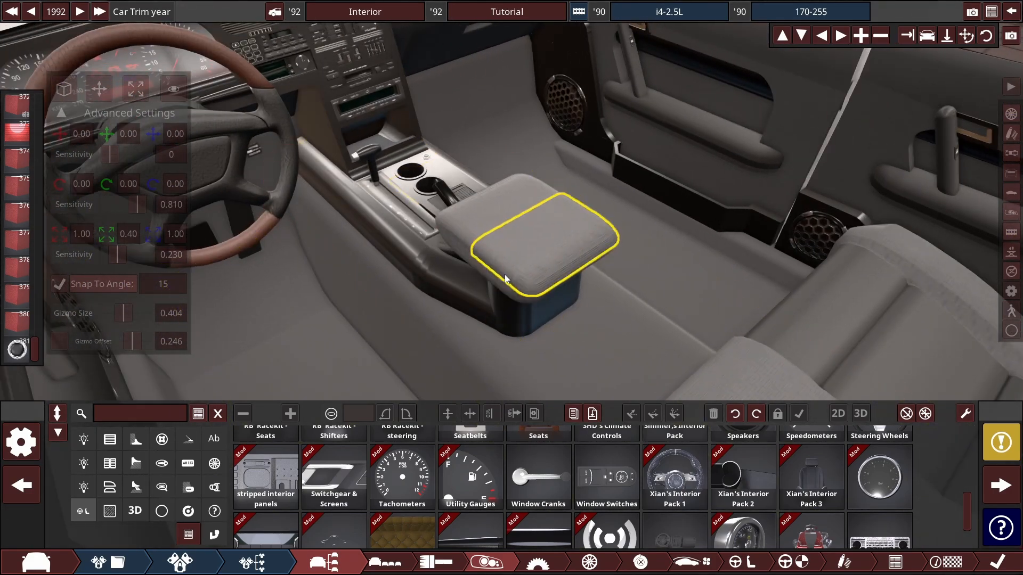
mouse_move(505, 278)
left_mouse_down()
mouse_move(506, 327)
mouse_move(664, 347)
mouse_move(717, 322)
mouse_move(622, 324)
mouse_move(610, 311)
mouse_move(640, 311)
mouse_move(583, 309)
mouse_move(436, 229)
mouse_move(589, 257)
mouse_move(515, 272)
left_mouse_up()
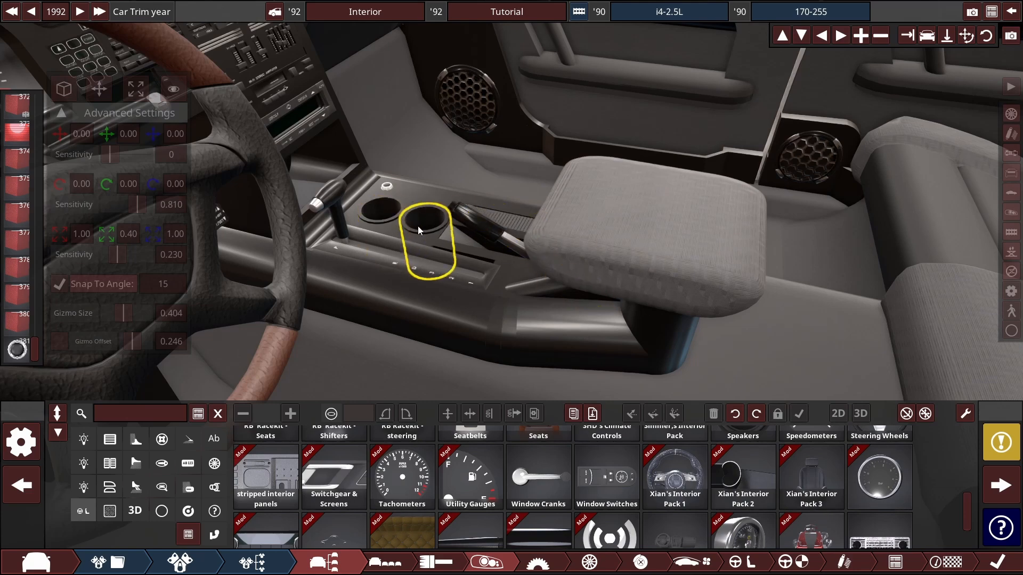
left_click_drag(418, 225, 503, 274)
scroll(467, 227, "down", 3)
left_click_drag(575, 322, 530, 300)
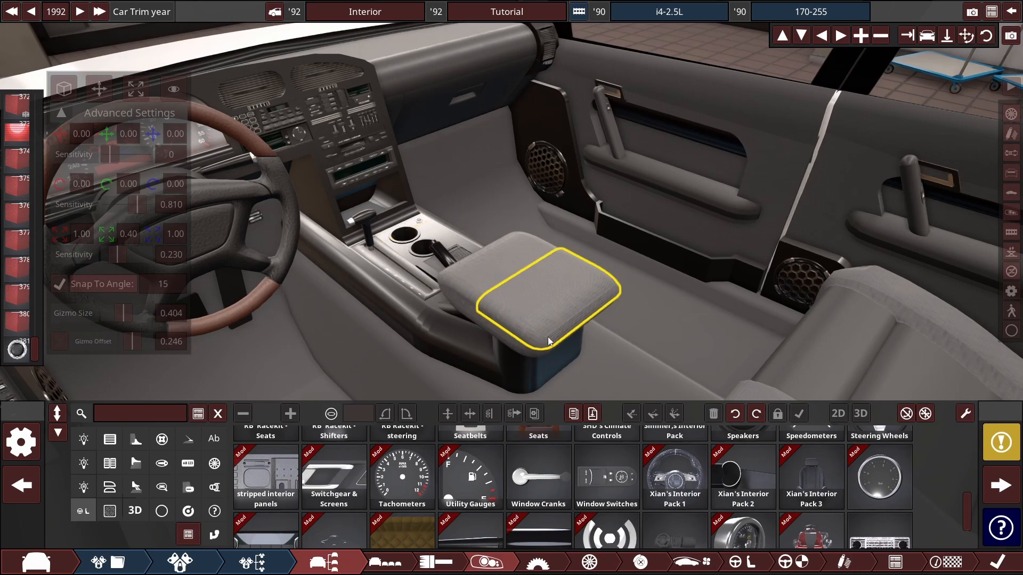
left_click_drag(549, 337, 506, 331)
left_click_drag(663, 343, 659, 353)
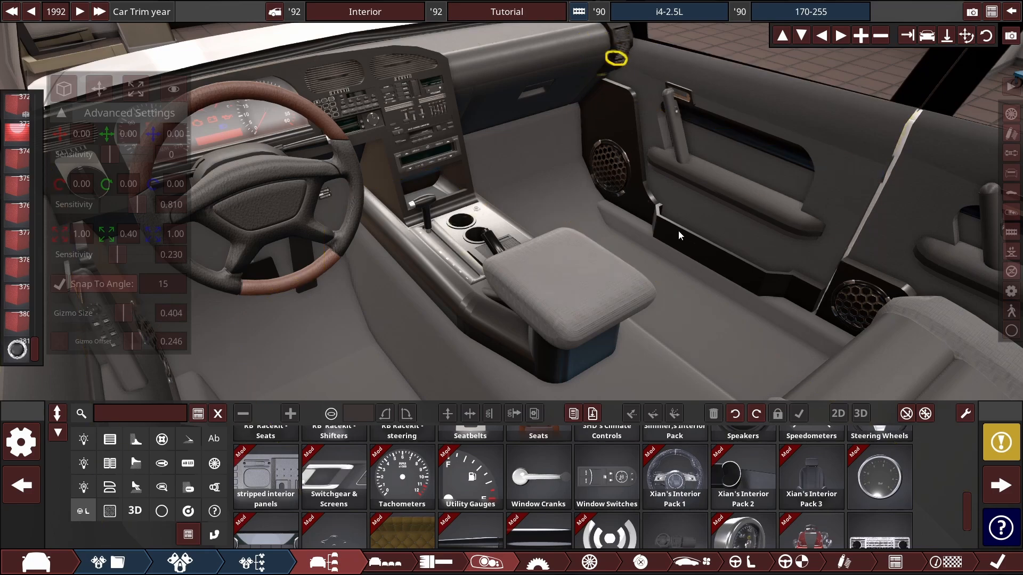
left_click_drag(678, 232, 368, 224)
key("space")
scroll(481, 196, "up", 3)
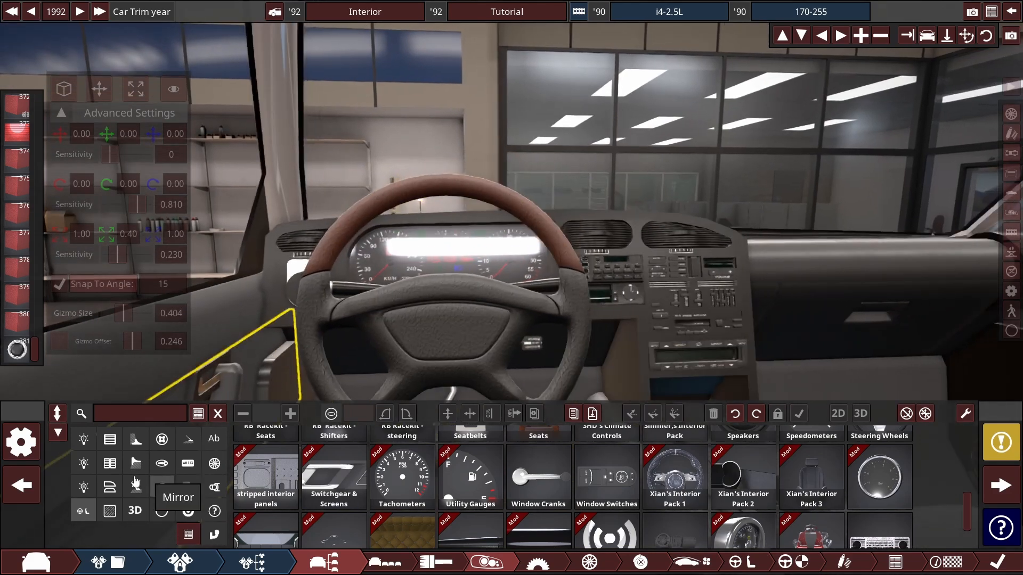
Step: Browse the Pillars, Roof and Walls fixtures for a piece to cover the bare A-pillar
scroll(933, 485, "up", 3)
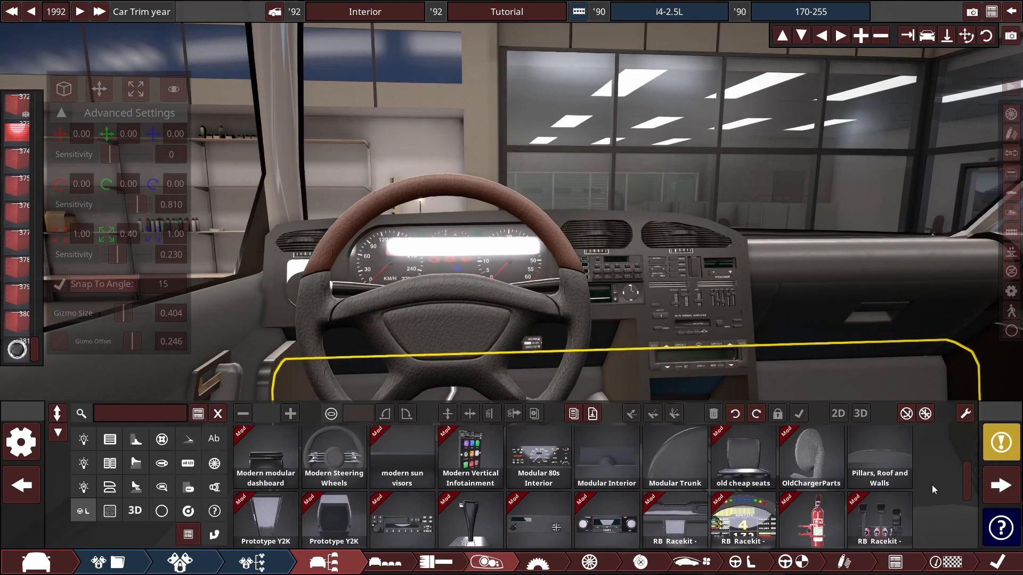
scroll(932, 485, "up", 1)
left_click(866, 489)
left_click_drag(555, 312, 479, 330)
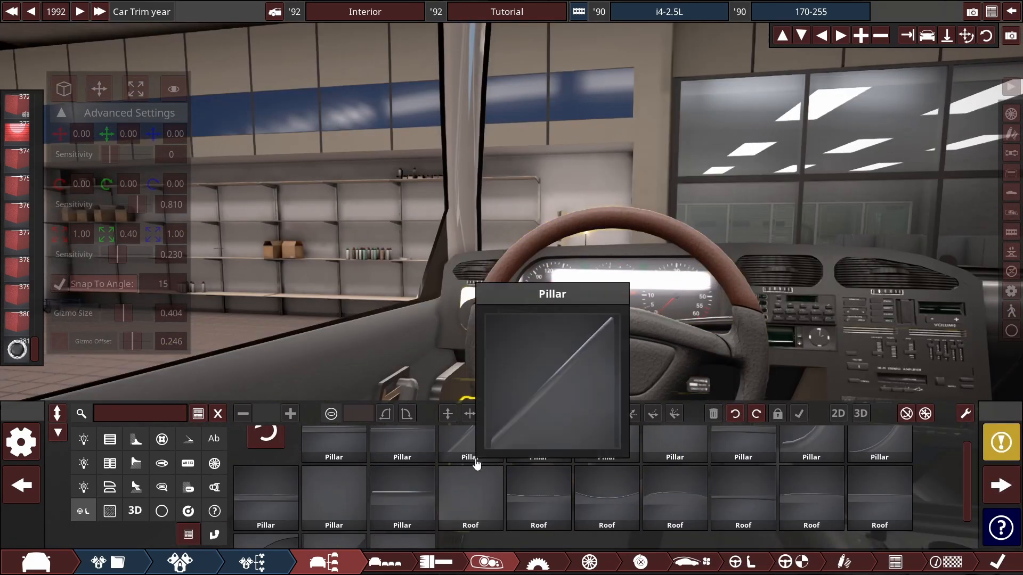
scroll(475, 466, "up", 1)
scroll(447, 490, "down", 2)
scroll(522, 493, "up", 2)
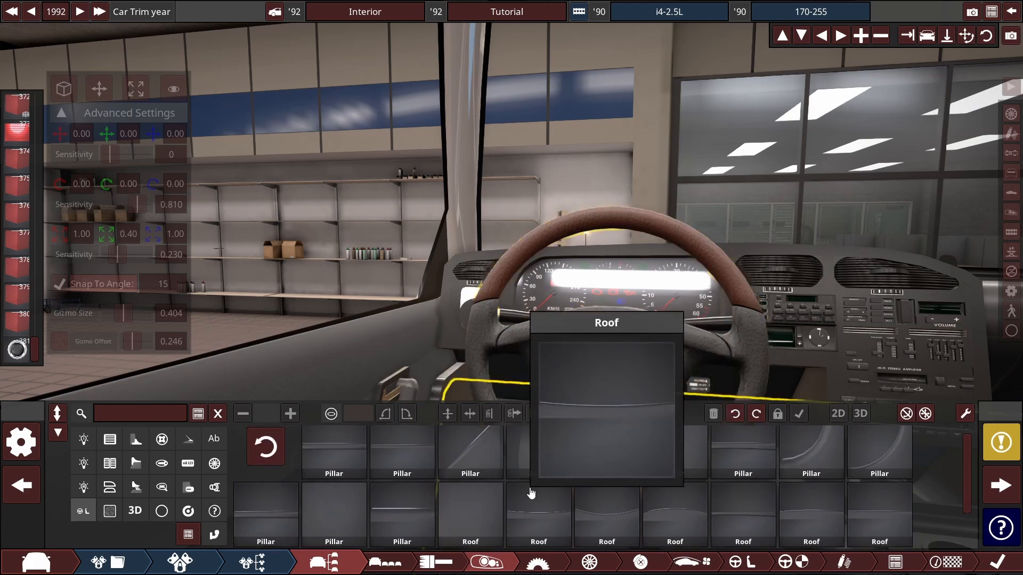
left_click_drag(479, 326, 427, 317)
scroll(426, 317, "up", 2)
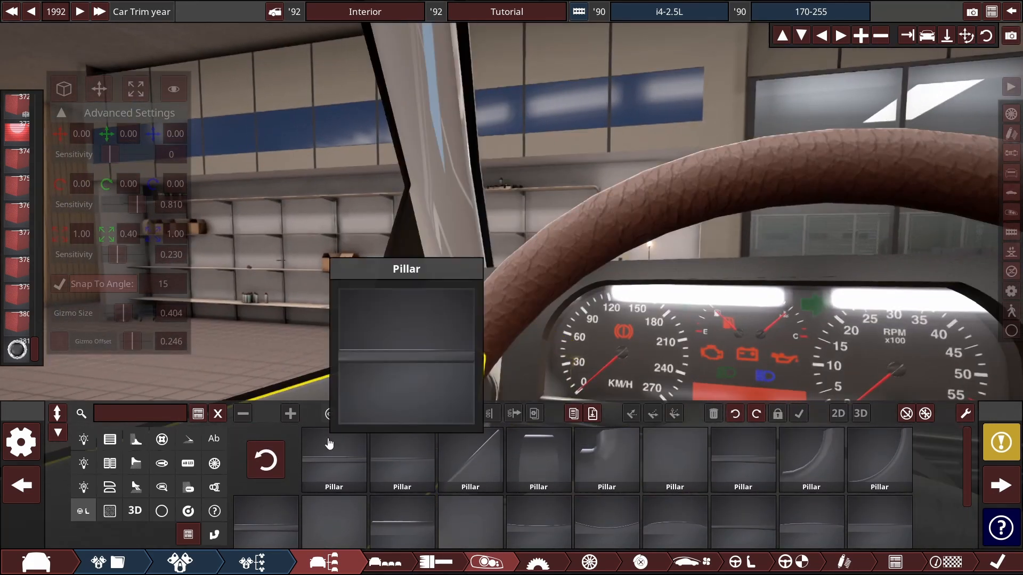
left_click(406, 344)
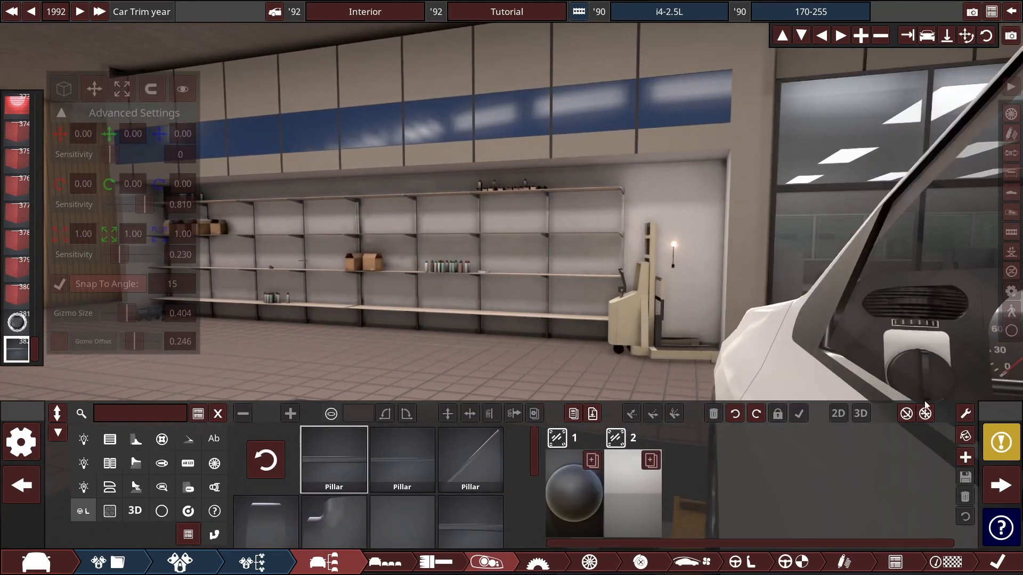
left_click_drag(793, 363, 783, 353)
left_click_drag(783, 353, 484, 347)
left_click_drag(468, 305, 487, 228)
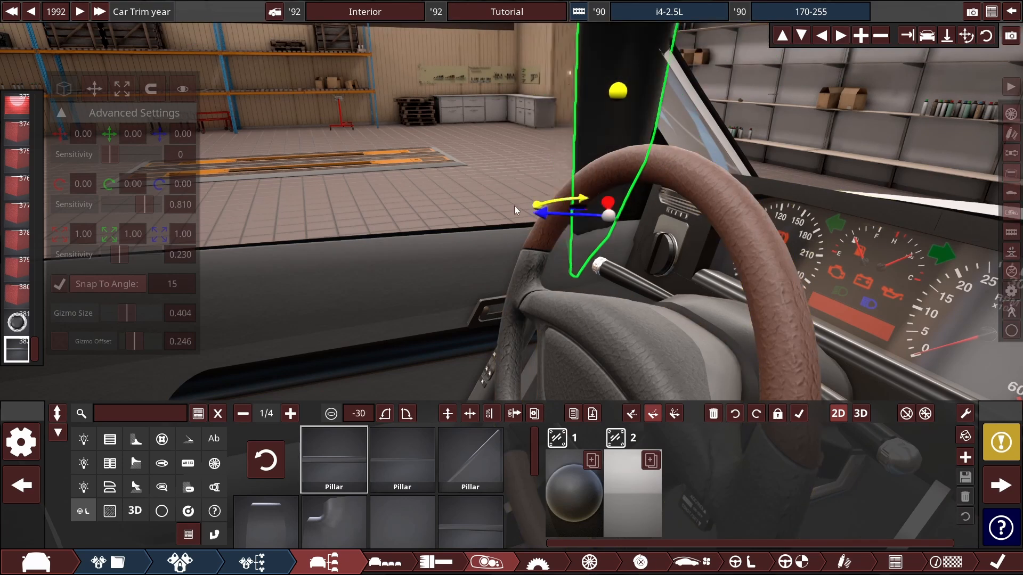
left_click_drag(760, 216, 627, 226)
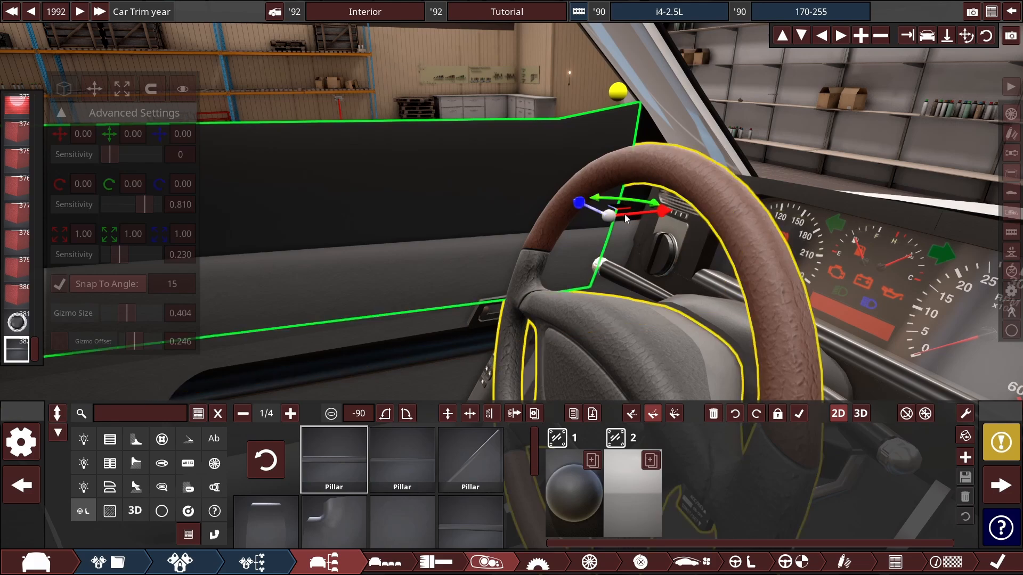
key("Delete")
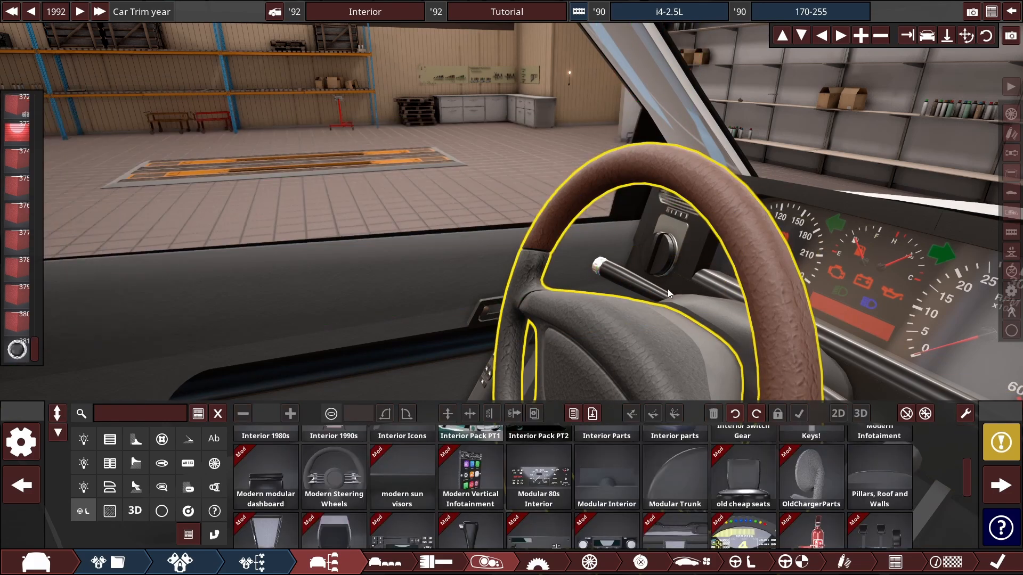
Step: Place the first Pillar fixture at the base of the driver's-side A-pillar and set its first scale value to 0.40
left_click_drag(667, 256, 565, 245)
left_click_drag(648, 222, 817, 391)
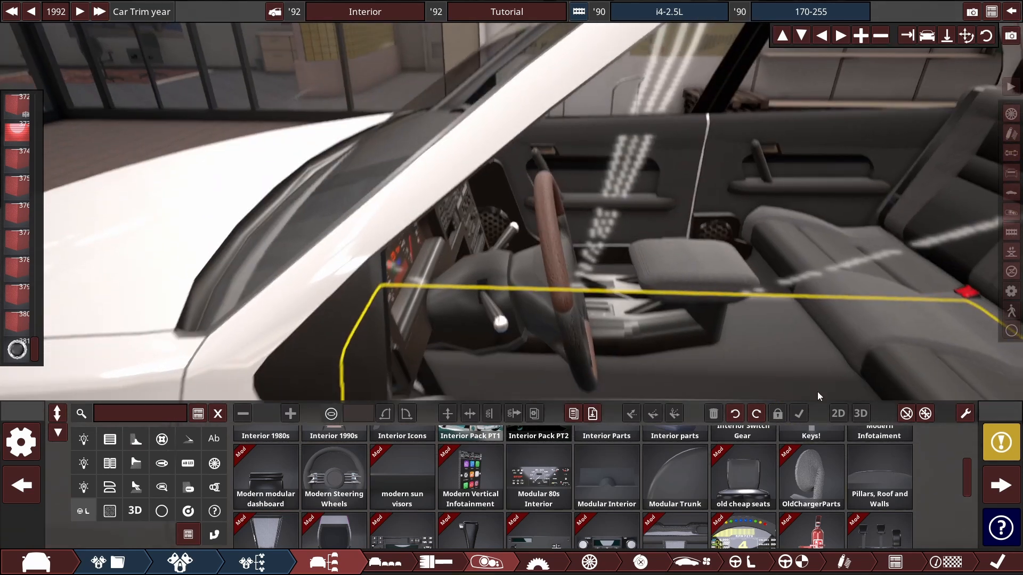
left_click(878, 477)
left_click(345, 474)
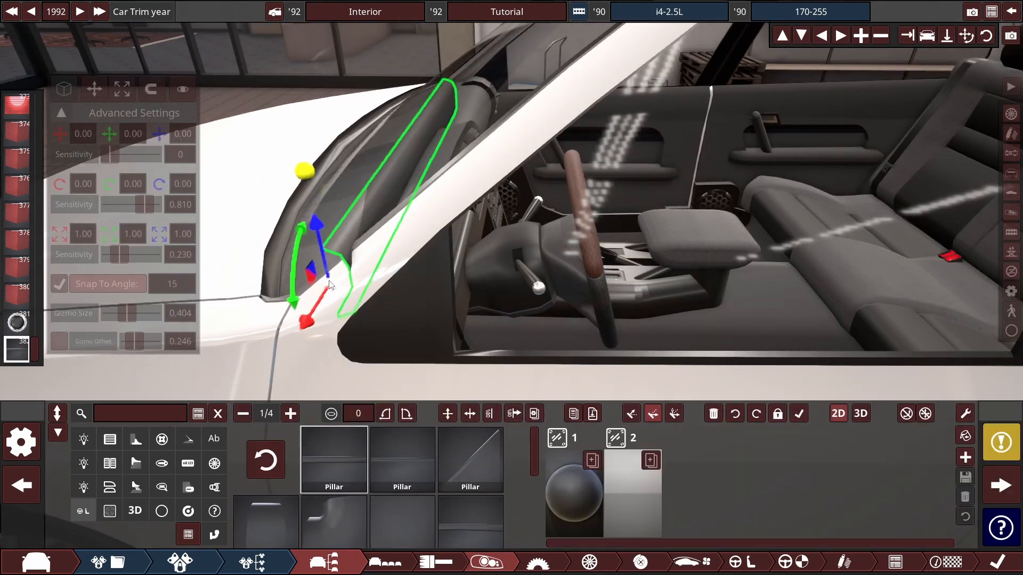
left_click_drag(380, 295, 509, 265)
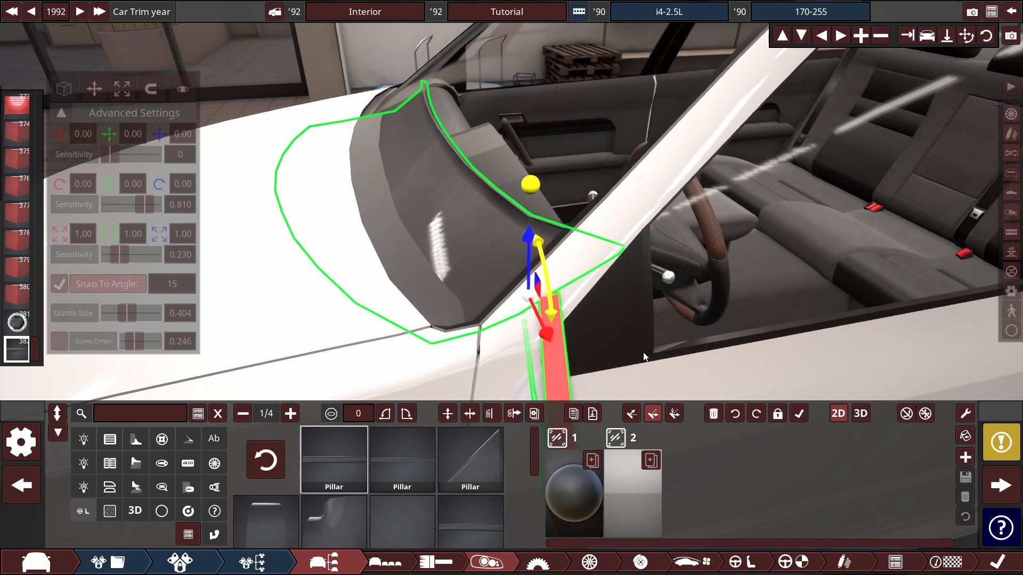
left_click_drag(644, 353, 598, 255)
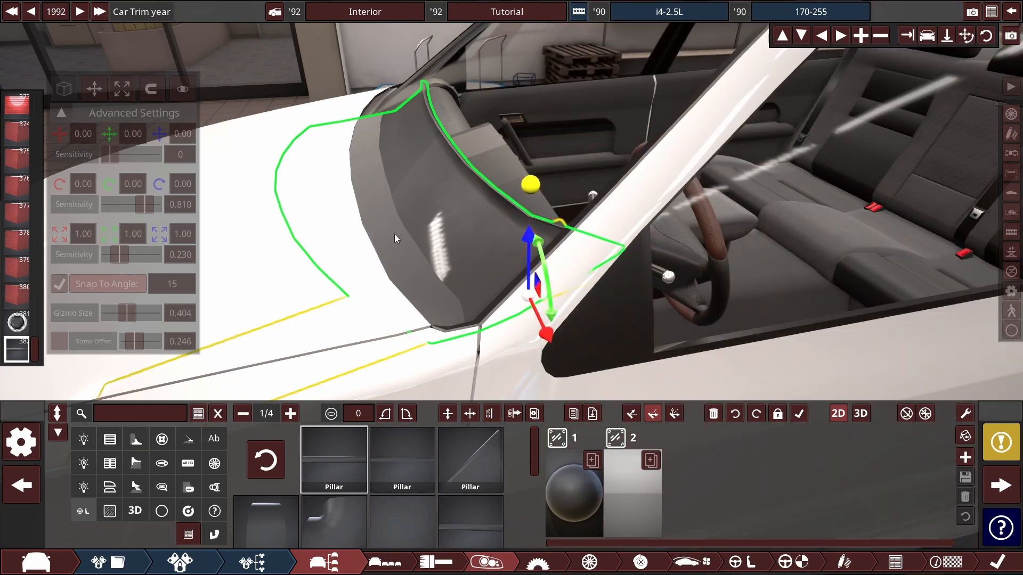
left_click(122, 89)
left_click_drag(535, 325, 469, 262)
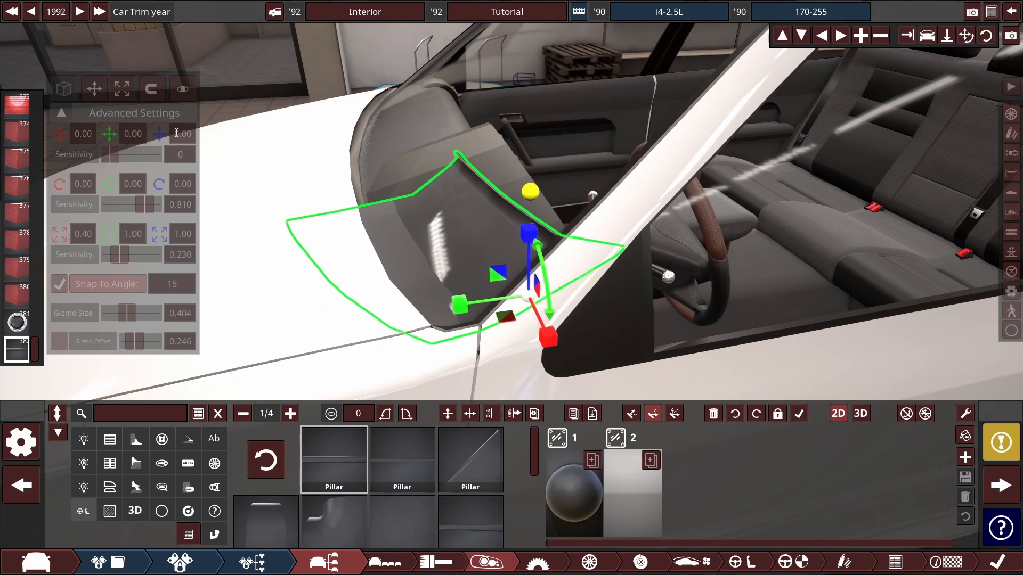
left_click(94, 88)
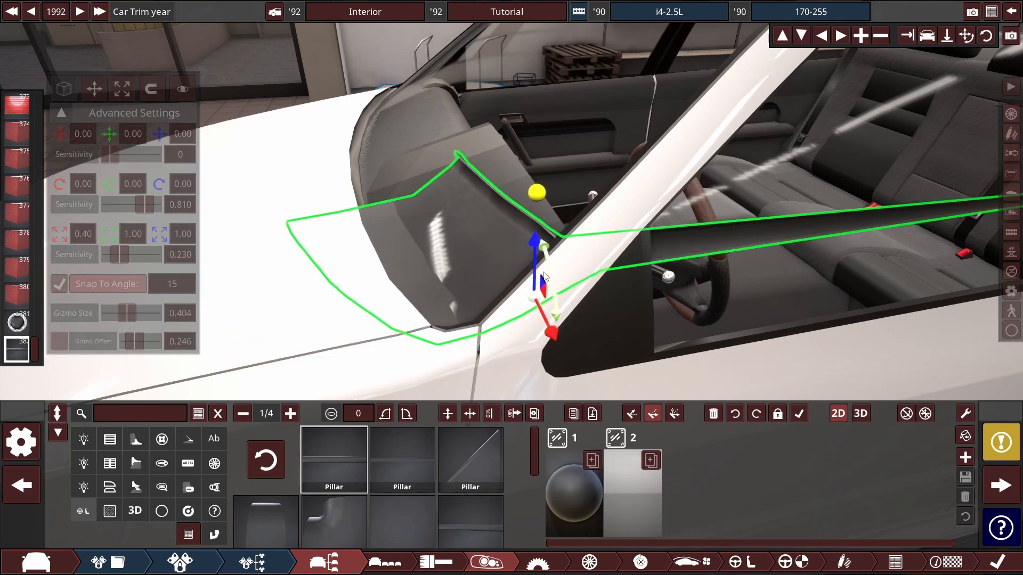
left_click_drag(587, 340, 200, 257)
left_click_drag(605, 187, 562, 225)
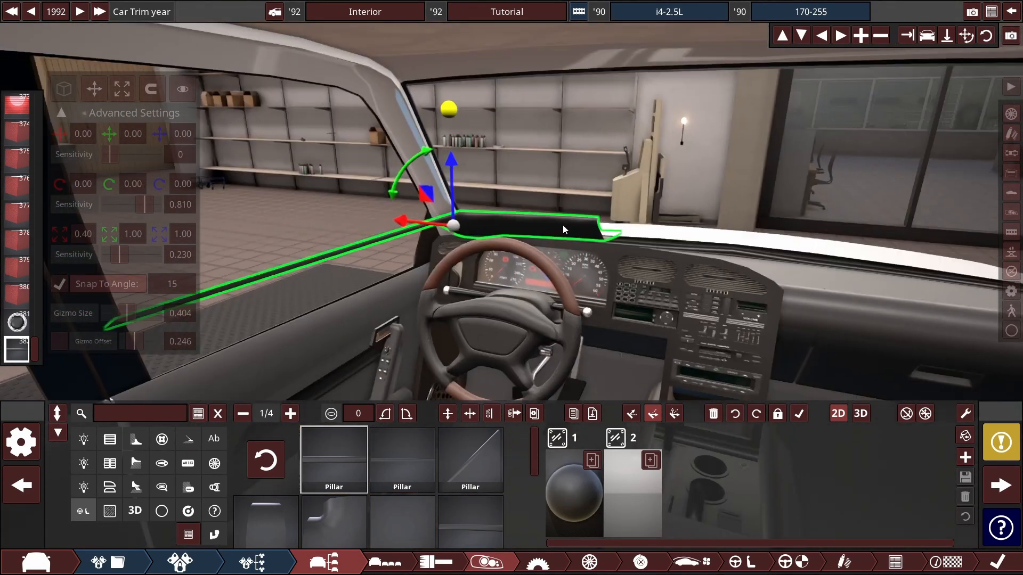
Step: Try a Roof shape in place of the pillar piece and examine the roof lining and rear pillars
scroll(469, 468, "down", 2)
scroll(485, 463, "down", 3)
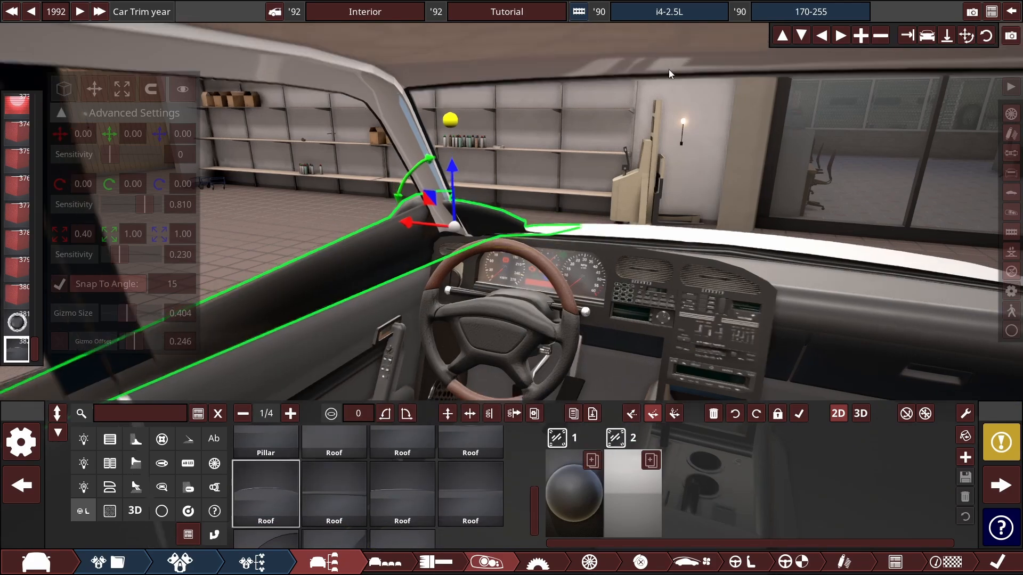
left_click_drag(670, 70, 504, 145)
left_click_drag(539, 196, 429, 222)
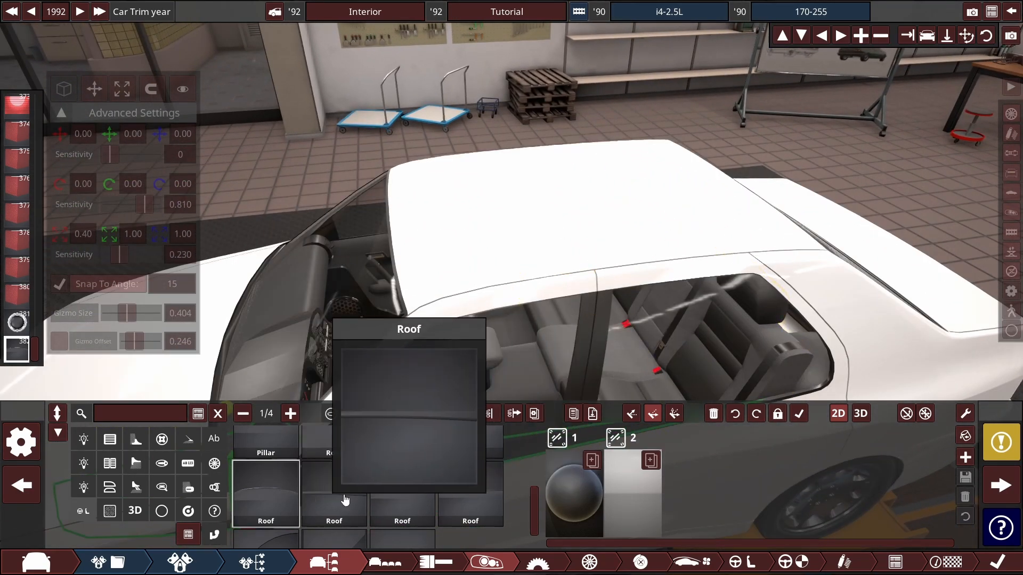
left_click_drag(429, 255, 462, 263)
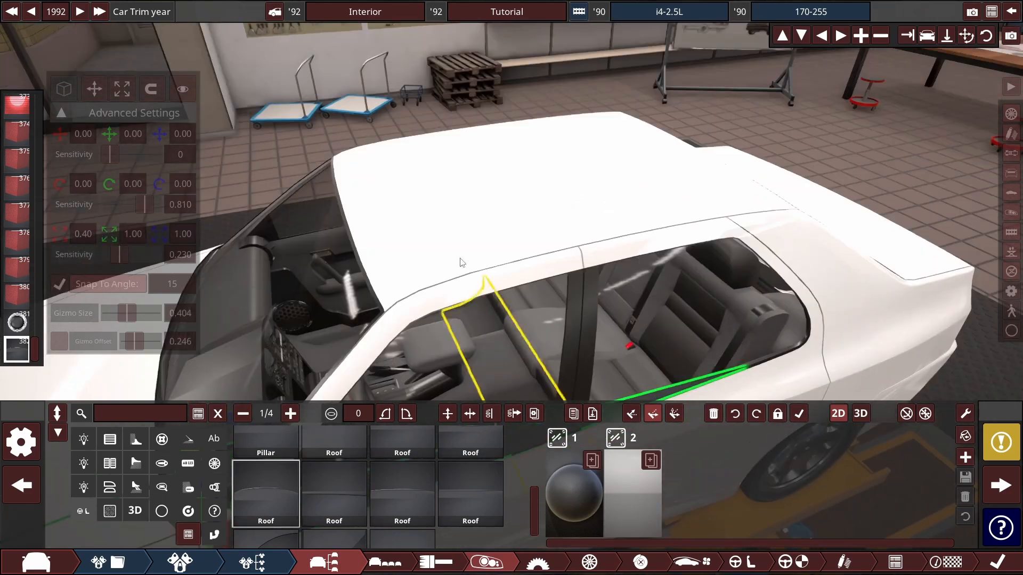
left_click_drag(397, 315, 690, 291)
scroll(707, 249, "up", 5)
left_click_drag(534, 263, 492, 243)
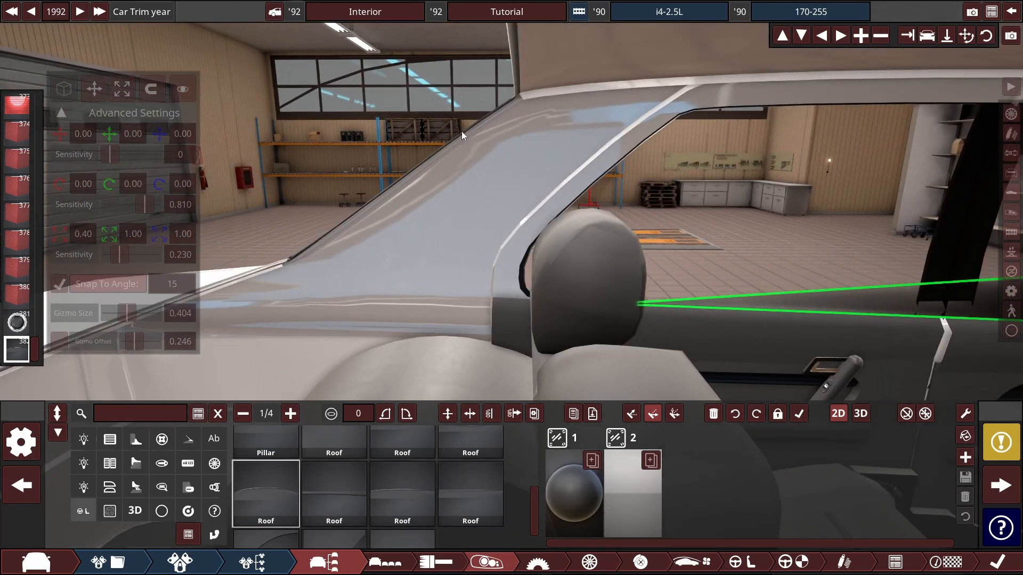
left_click_drag(462, 131, 449, 256)
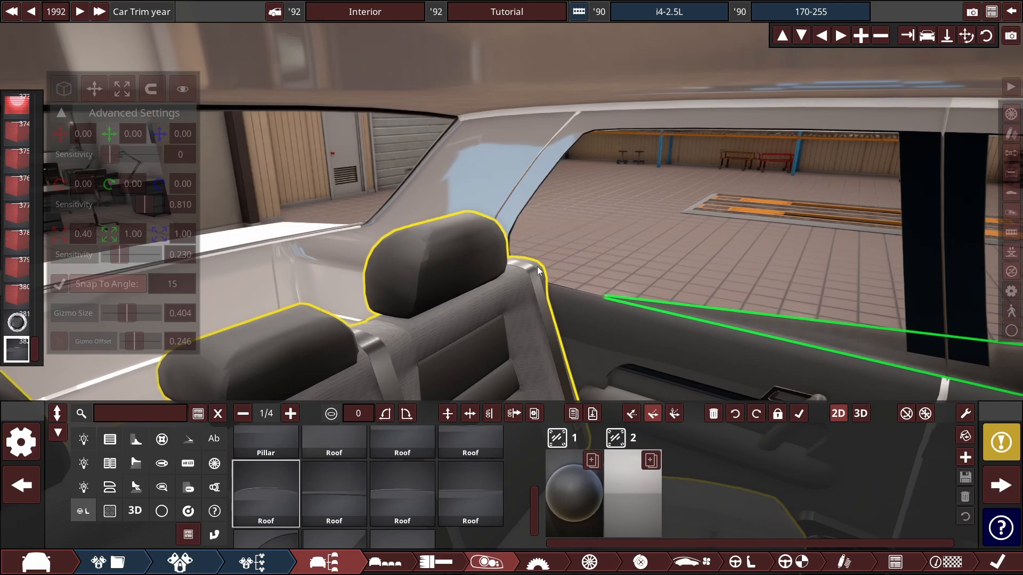
left_click_drag(537, 267, 815, 240)
left_click(815, 241)
Step: Change the fixture back to the first Pillar shape and scale it down to 0.07, 0.17 and 0.17
left_click(458, 243)
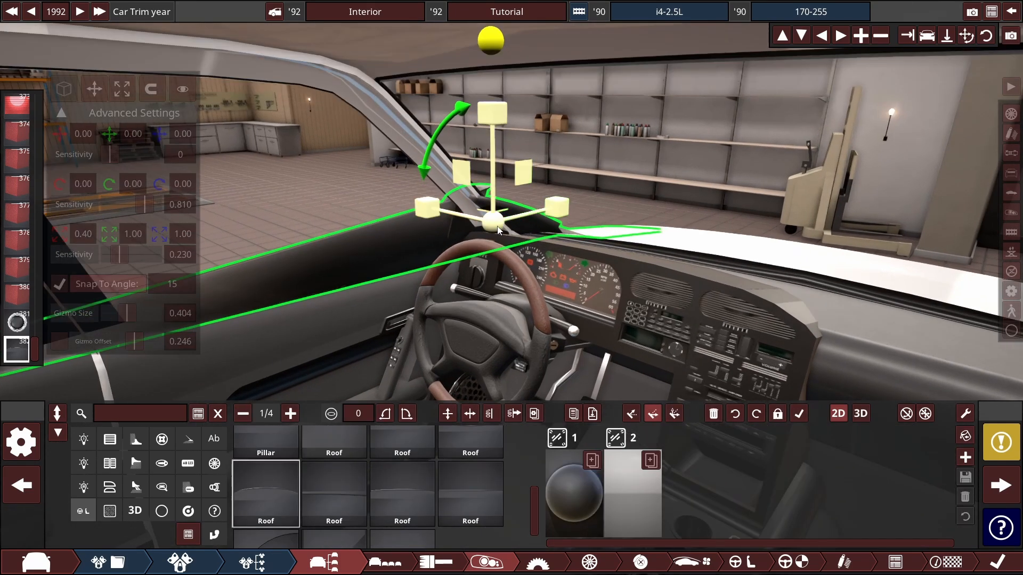
left_click_drag(495, 223, 433, 356)
scroll(432, 356, "up", 5)
scroll(467, 464, "up", 5)
left_click(334, 461)
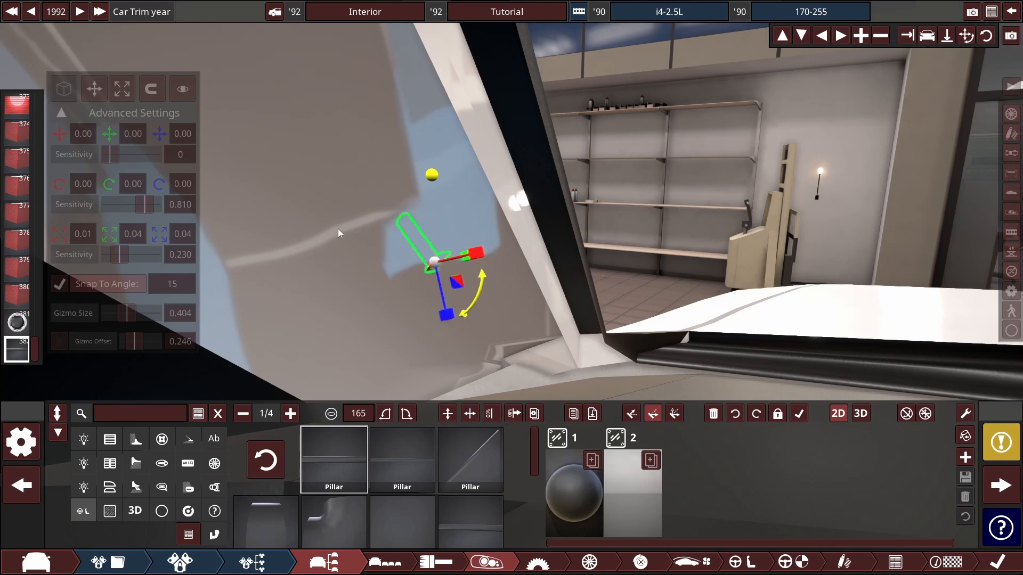
scroll(462, 349, "down", 5)
left_click_drag(507, 275, 545, 289)
left_click(516, 268)
left_click(515, 268)
scroll(512, 280, "up", 3)
Step: Reposition the small pillar piece at the lower end of the A-pillar with finer move sensitivity and disable angle snapping
left_click(97, 90)
left_click_drag(110, 154, 113, 155)
left_click_drag(576, 99, 568, 156)
scroll(567, 161, "down", 3)
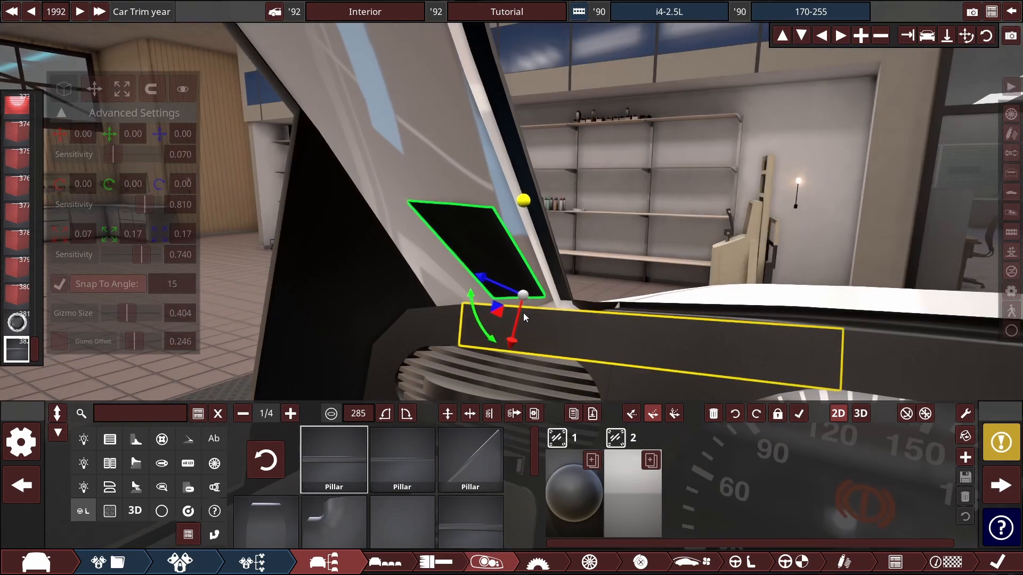
left_click_drag(523, 312, 571, 413)
left_click_drag(692, 277, 758, 405)
left_click(60, 284)
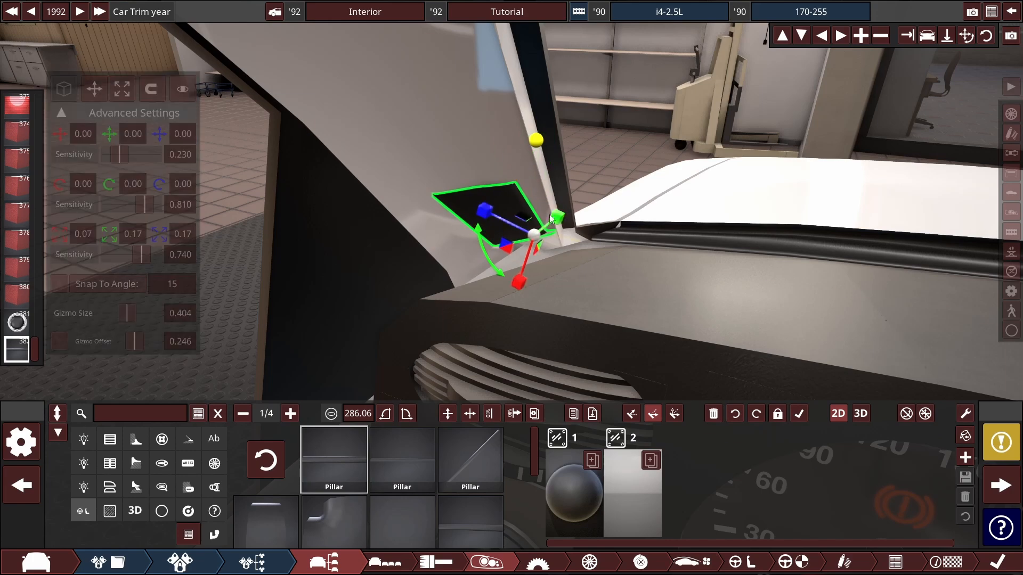
Step: Stretch the pillar piece to scales 0.25, 1.51 and 0.20, rotate it to 290.20 degrees, and set rotation sensitivity to 0
left_click_drag(554, 218, 566, 210)
left_click_drag(629, 133, 595, 156)
scroll(596, 156, "down", 3)
scroll(479, 255, "up", 2)
left_click_drag(407, 232, 584, 315)
left_click_drag(558, 379, 562, 384)
left_click_drag(521, 279, 548, 295)
left_click_drag(513, 325, 544, 313)
scroll(550, 302, "down", 3)
left_click_drag(144, 204, 27, 209)
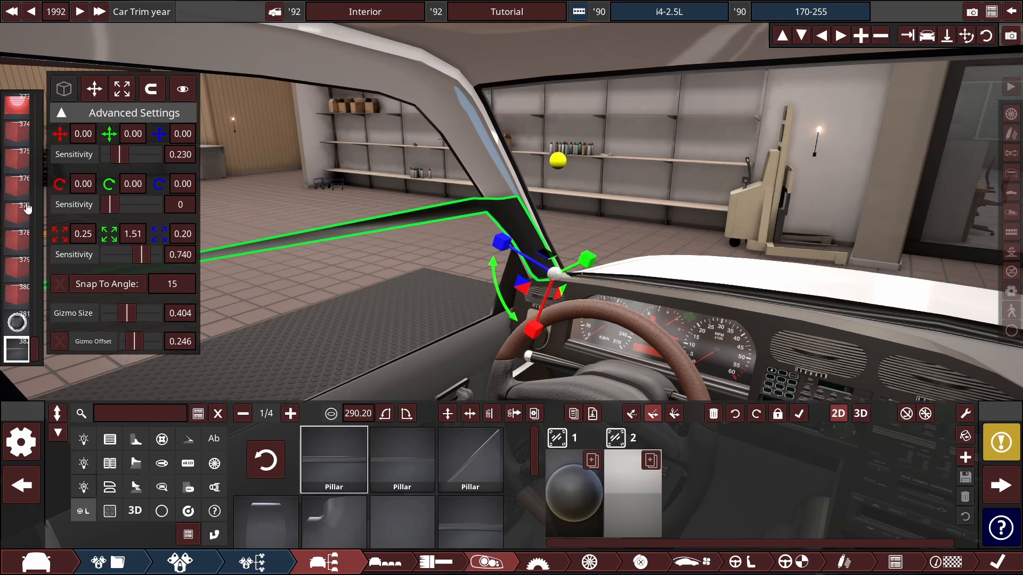
Step: Lengthen the pillar trim along the A-pillar to scales 0.43, 3.40 and 0.12, with its rotation at 293.54 degrees
left_click_drag(527, 322, 529, 341)
left_click(532, 326)
left_click_drag(493, 197, 539, 232)
key("ctrl+z")
left_click(122, 89)
scroll(441, 181, "up", 2)
left_click_drag(434, 319, 424, 361)
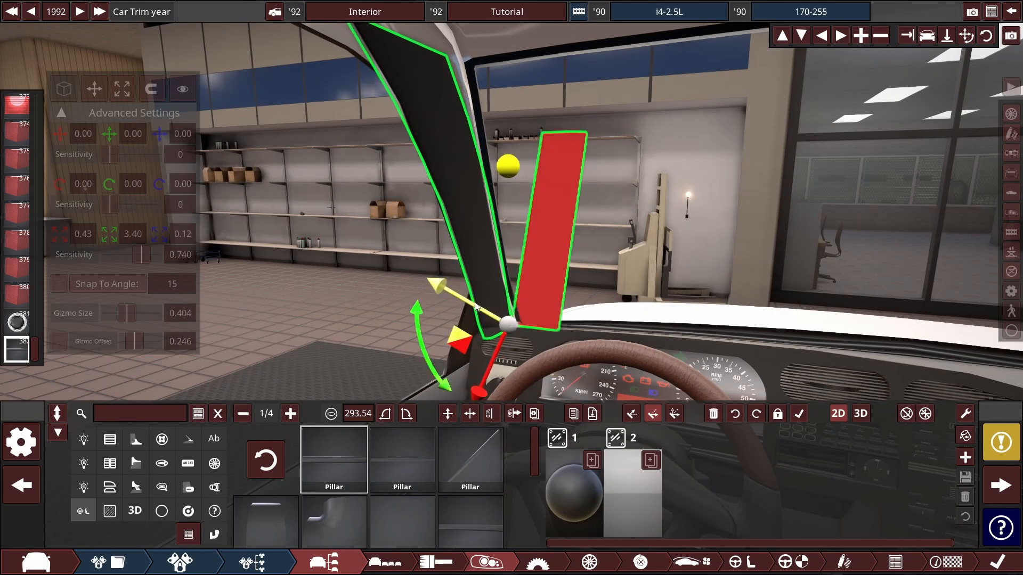
Step: Refit the A-pillar trim with another Pillar shape, scales 0.43, 3.69 and 0.12, rotation 294.18 degrees, and mirror it to the opposite pillar
left_click(596, 266)
left_click(479, 194)
left_click_drag(579, 325, 434, 381)
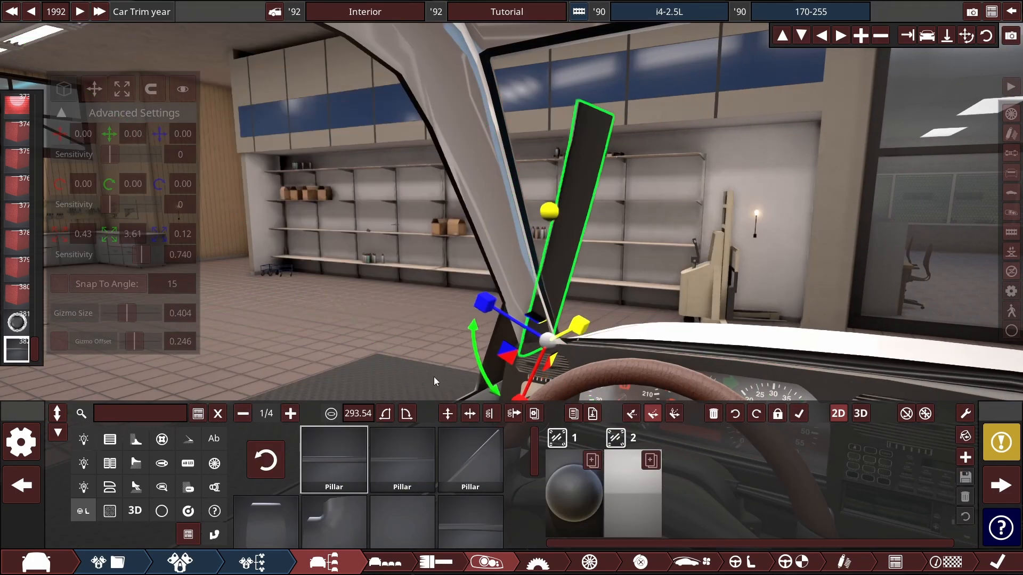
left_click_drag(443, 346, 446, 356)
left_click(855, 300)
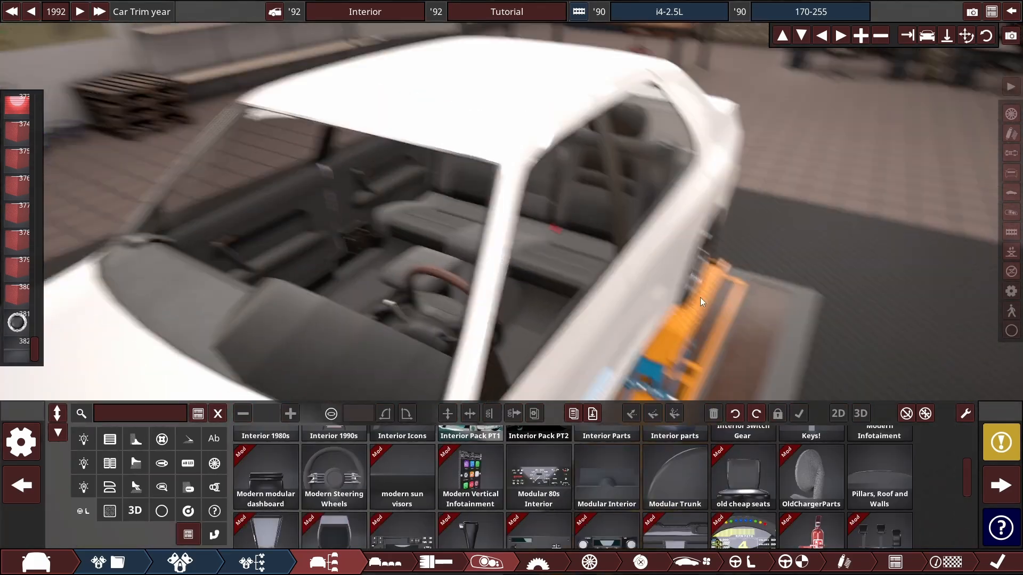
left_click_drag(536, 151, 320, 275)
left_click(320, 275)
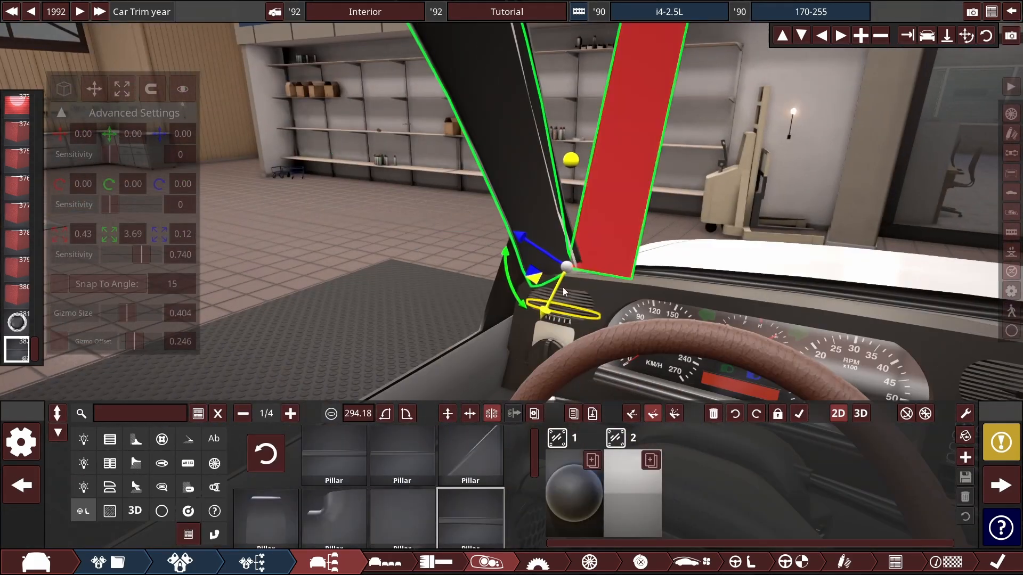
left_click_drag(505, 284, 290, 221)
left_click(290, 221)
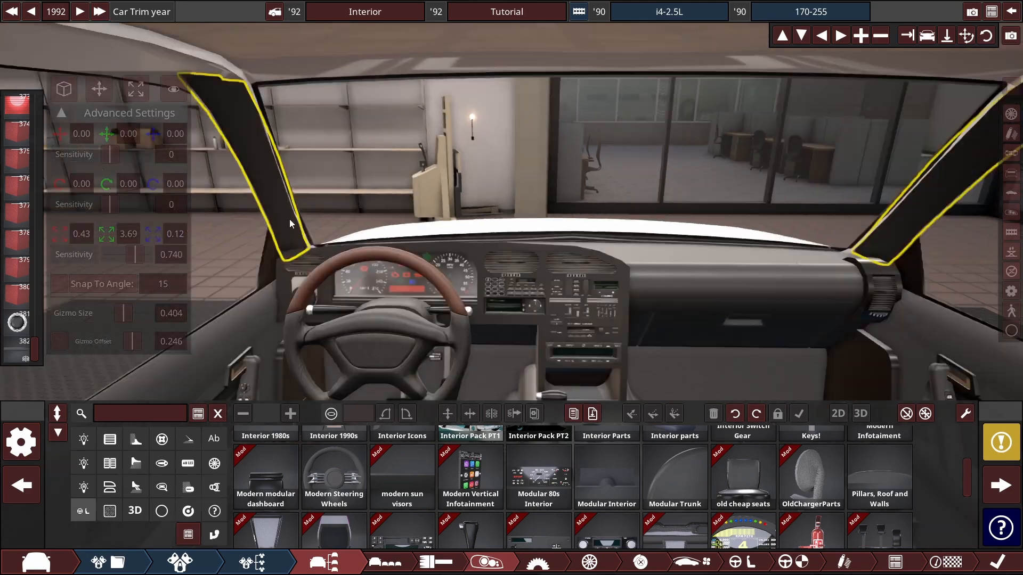
Step: Place a Roof-shaped piece from the Pillars, Roof and Walls fixture along the roof's front edge, scaled to 1.11, 1.00 and -1.00
scroll(313, 479, "down", 3)
scroll(313, 479, "up", 3)
left_click_drag(512, 277, 799, 330)
left_click(635, 343)
left_click(877, 493)
left_click(785, 505)
left_click_drag(447, 319, 166, 91)
key("Delete")
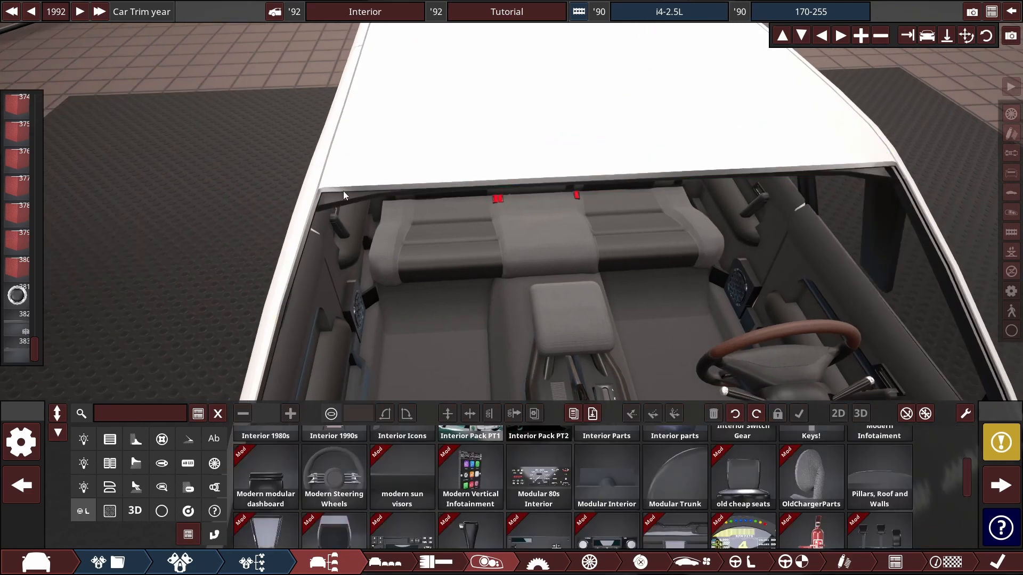
left_click(322, 232)
right_click(137, 249)
left_click(555, 191)
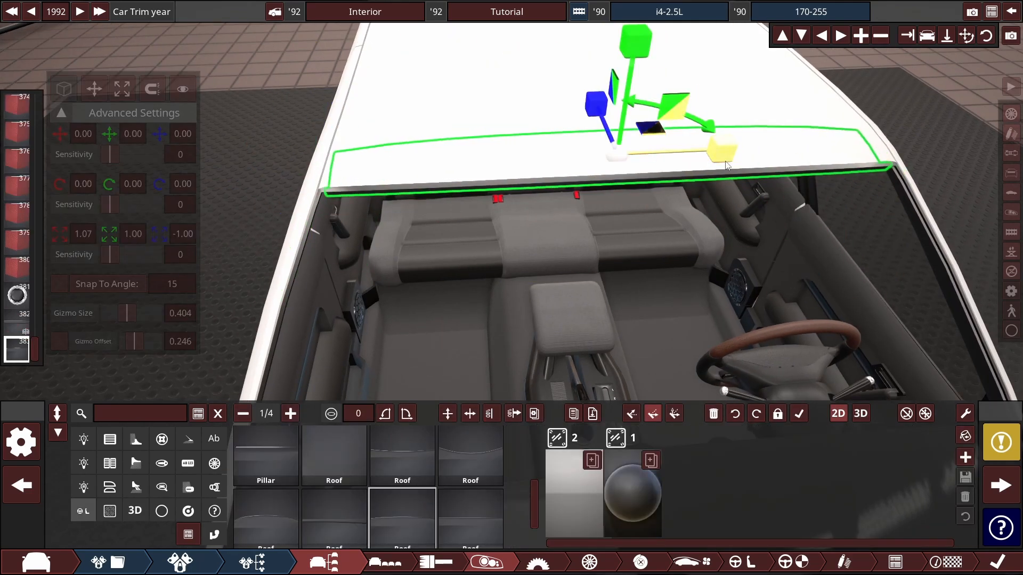
left_click_drag(726, 161, 733, 161)
Step: Cover the ceiling behind the front roof piece with a flat Roof panel
left_click_drag(746, 213, 709, 80)
left_click(698, 98)
left_click(679, 91)
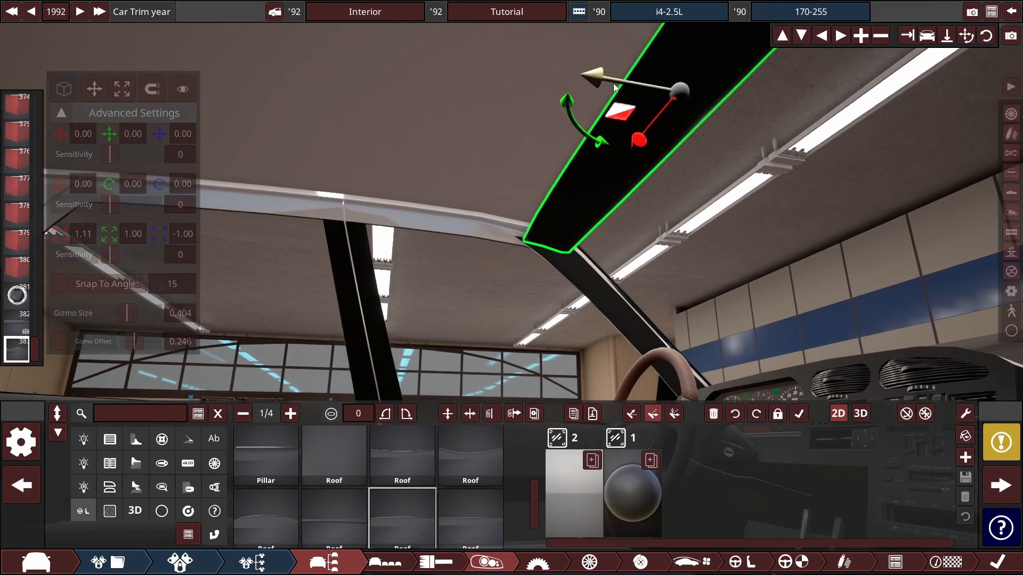
left_click_drag(329, 456, 434, 227)
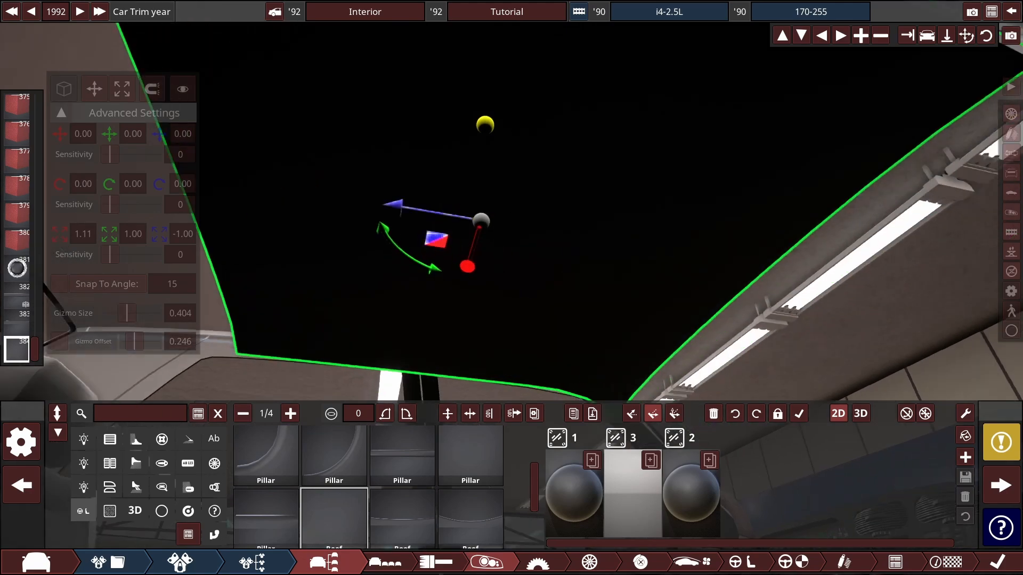
Step: Duplicate the front roof edge piece to cover the remaining ceiling, with move sensitivity set to 0.570
left_click(293, 190)
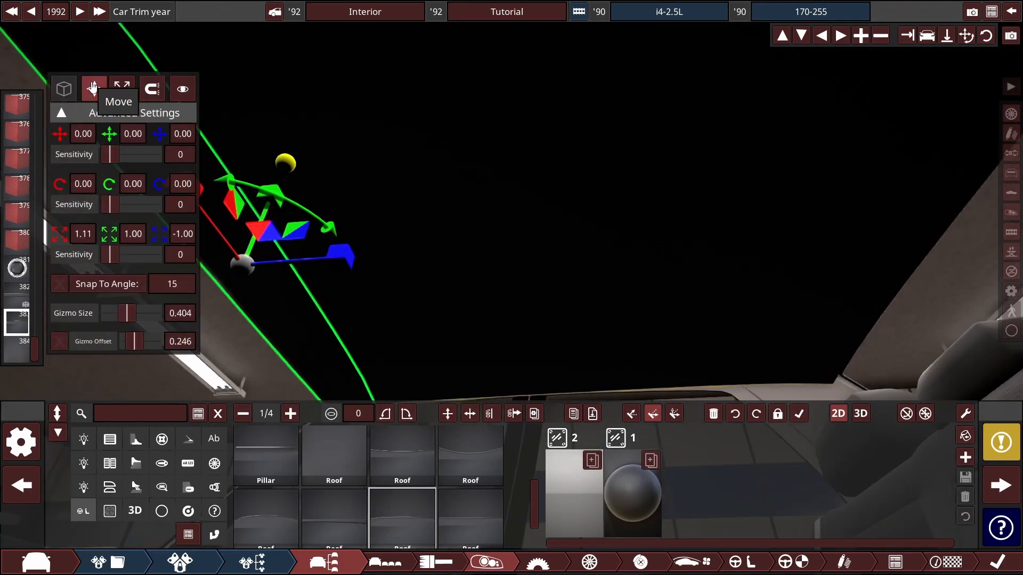
left_click_drag(110, 154, 134, 155)
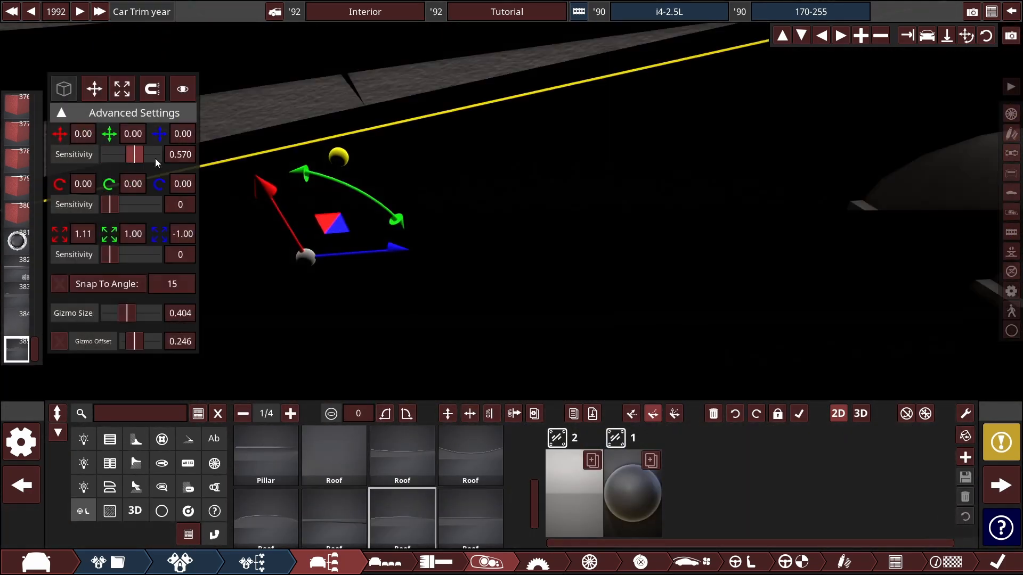
left_click_drag(299, 232, 445, 301)
left_click(453, 519)
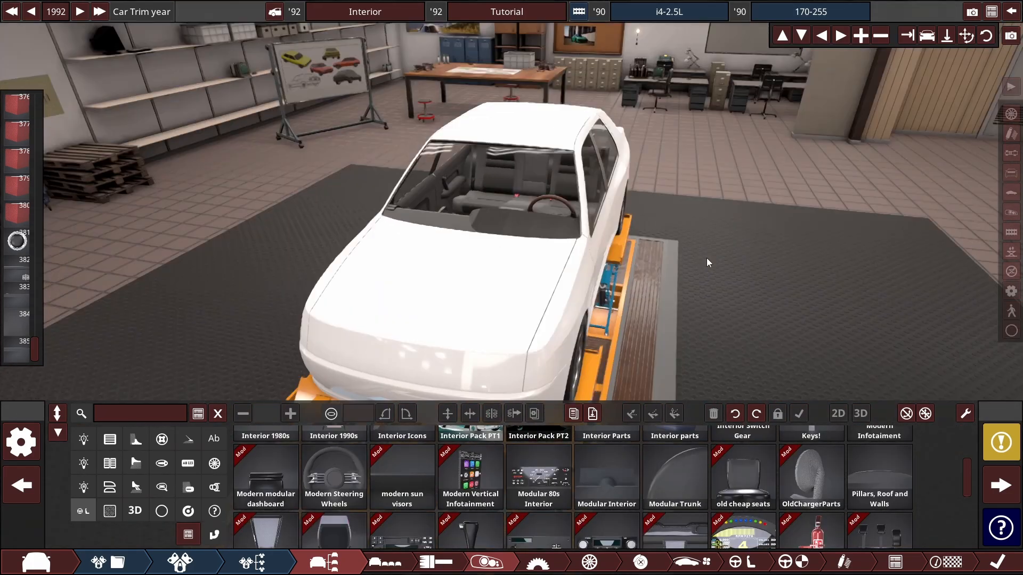
Step: Place a pillar trim piece at the B-pillar using the first Pillar shape, with scales 0.43, 3.60 and 0.06
left_click_drag(707, 258, 520, 251)
scroll(520, 251, "up", 5)
left_click(879, 478)
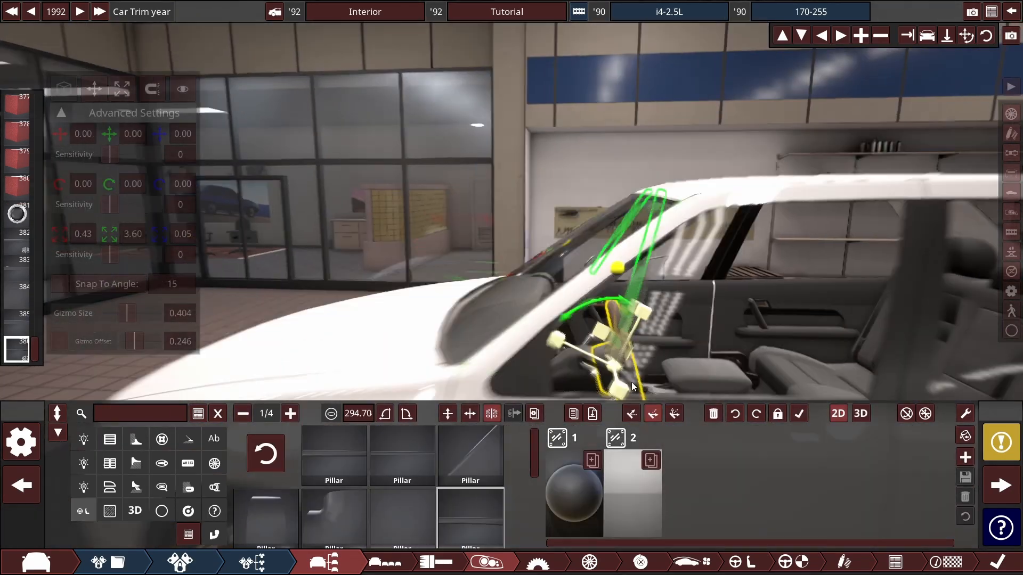
left_click_drag(631, 382, 679, 379)
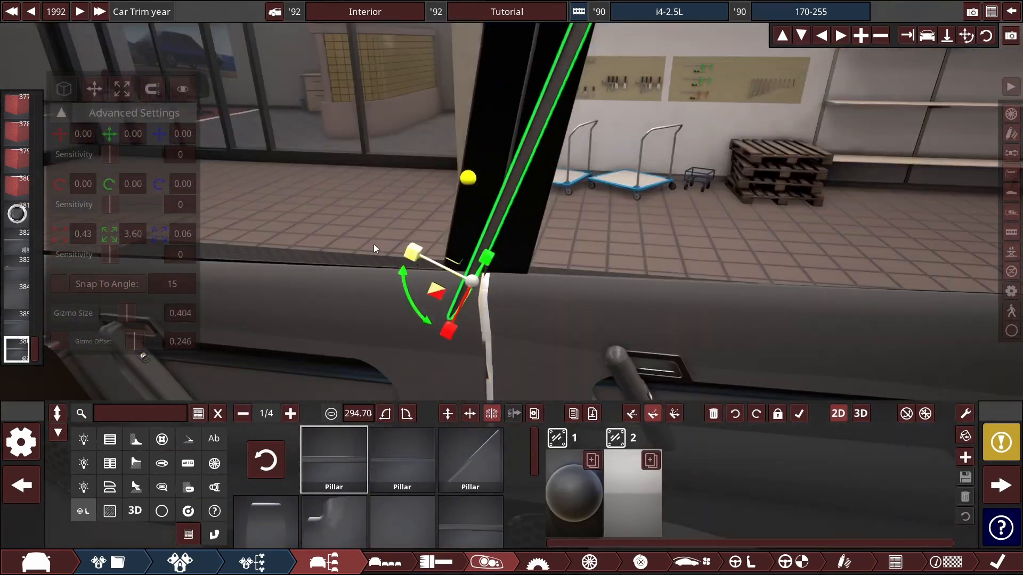
scroll(373, 243, "up", 2)
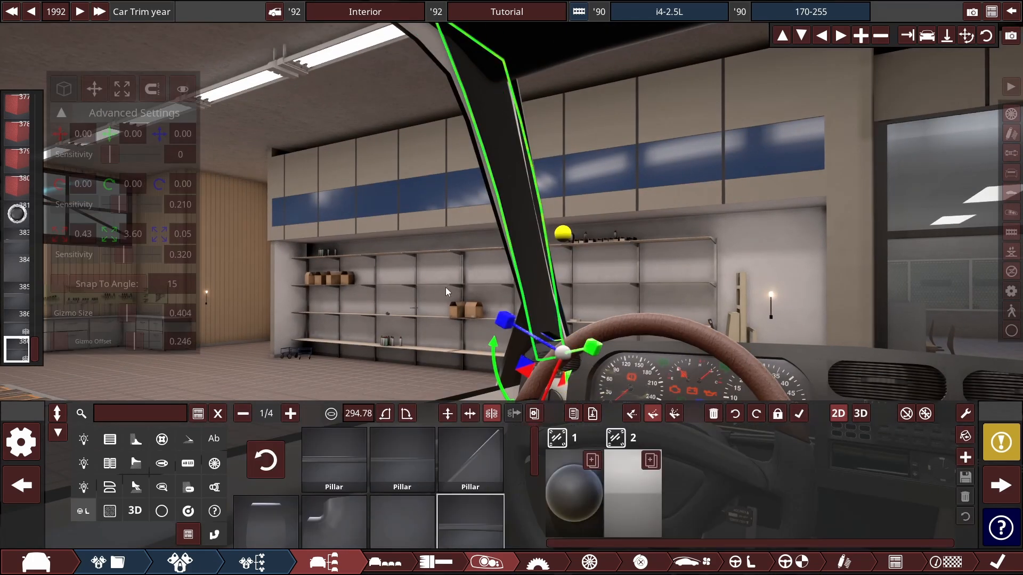
Step: Refit the driver's-side A-pillar trim with scales 1.07, 0.75 and 0.62, rotated to 238.44 degrees
left_click_drag(510, 349, 515, 363)
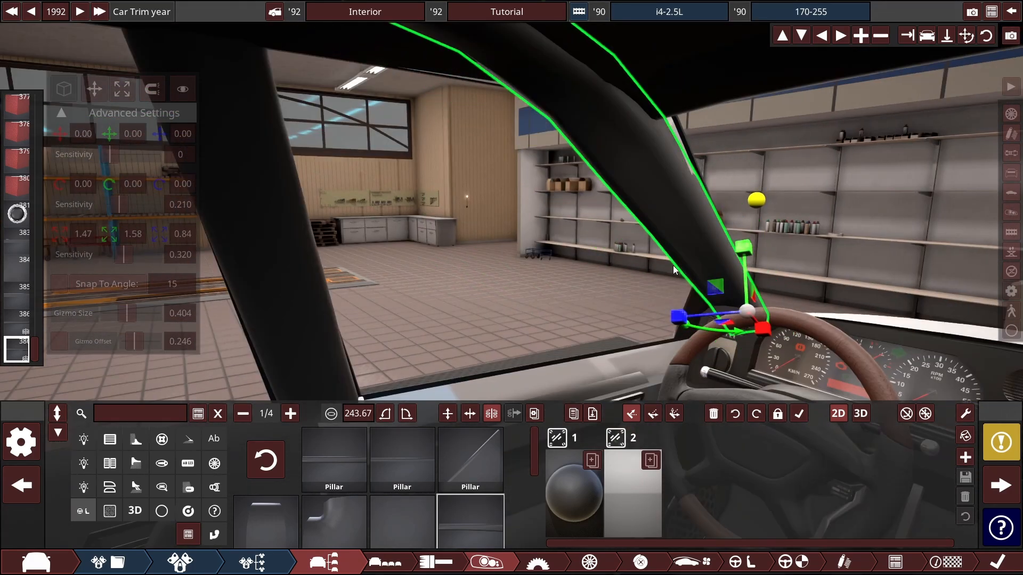
left_click_drag(684, 319, 660, 303)
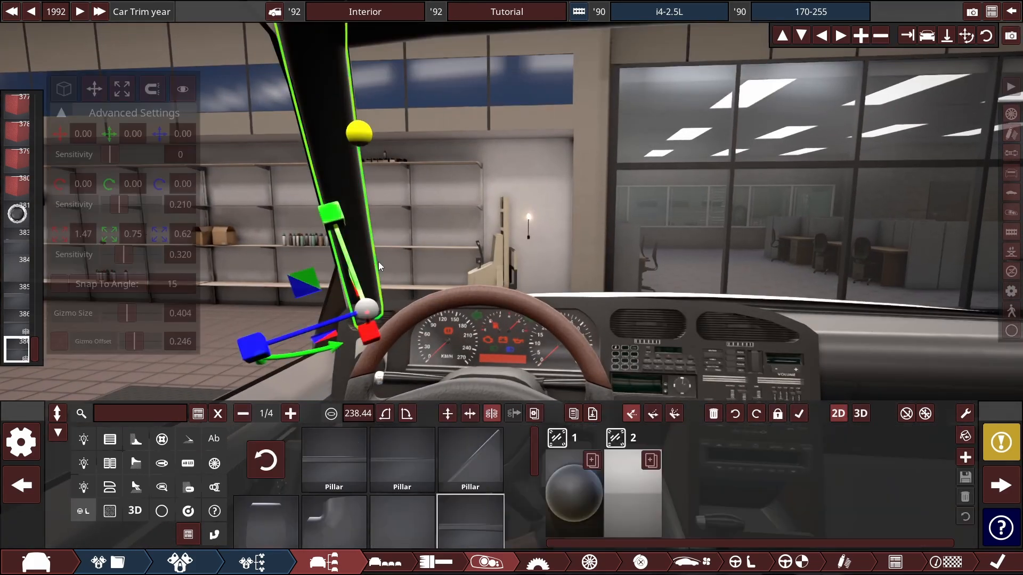
mouse_move(485, 476)
left_click_drag(365, 284, 331, 368)
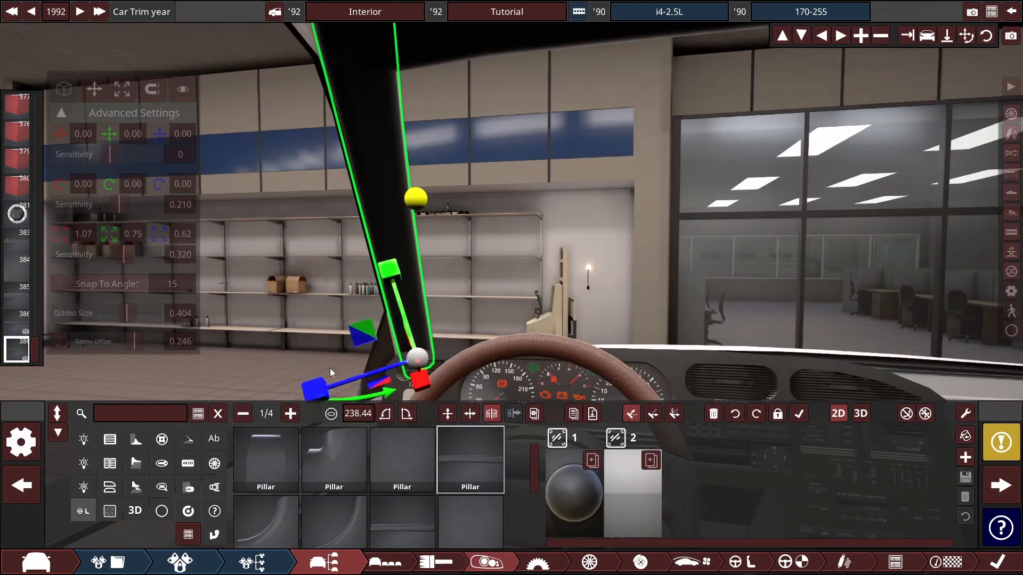
left_click(639, 258)
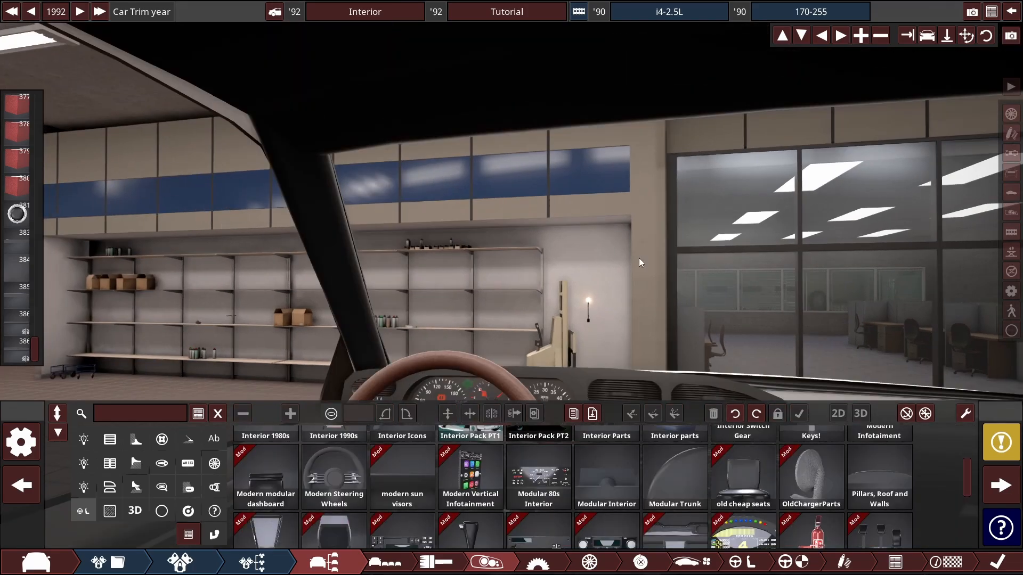
Step: Examine the pillar, dashboard and upper door trim from outside and inside the car for uncovered areas
scroll(639, 258, "down", 10)
left_click_drag(673, 224, 895, 103)
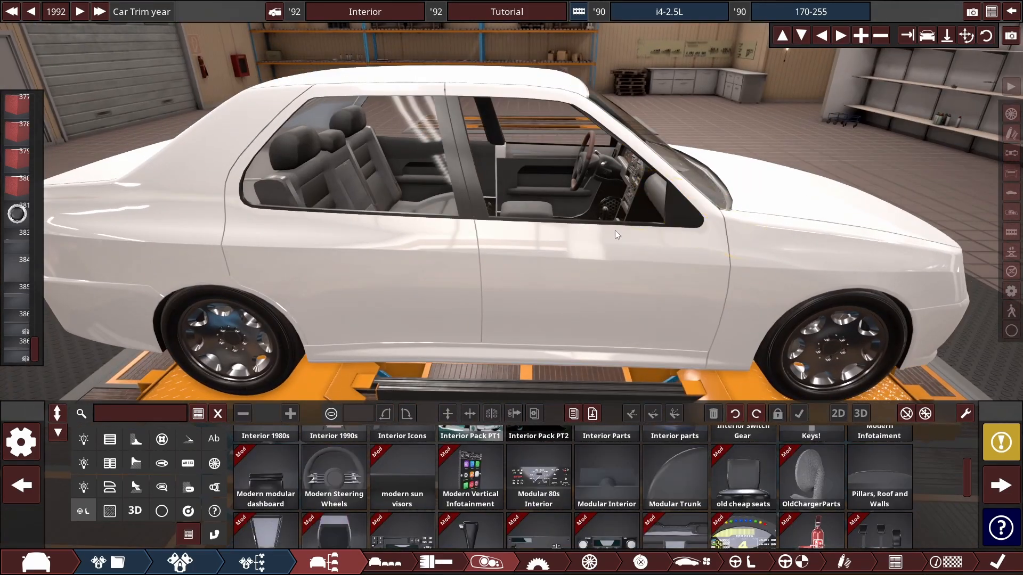
left_click_drag(615, 231, 606, 253)
scroll(606, 254, "up", 10)
left_click_drag(721, 272, 692, 304)
left_click(810, 260)
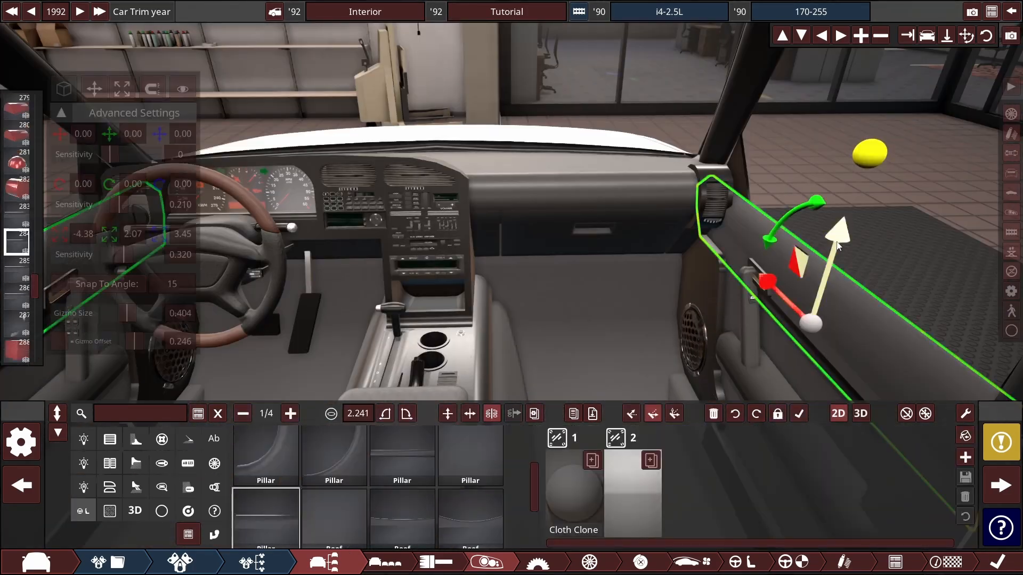
left_click(871, 234)
left_click_drag(836, 246, 562, 275)
scroll(871, 234, "down", 5)
scroll(506, 194, "up", 10)
left_click_drag(506, 194, 490, 287)
Step: Bring a copy of the A-pillar trim to the C-pillar, scaled to 0.60, 0.75 and 0.68 and rotated to 223.27 degrees
left_click(901, 229)
left_click_drag(343, 269, 404, 272)
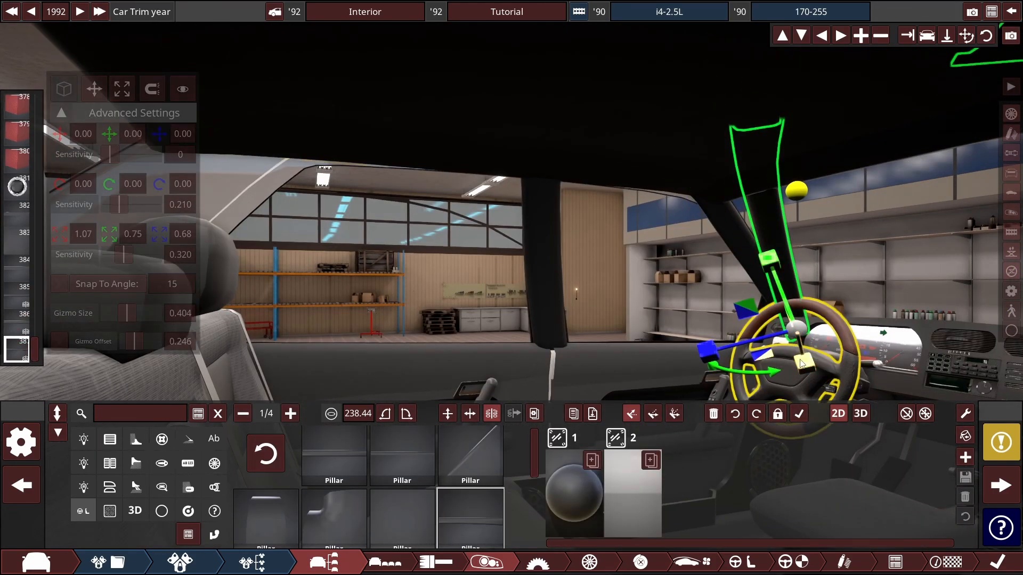
left_click_drag(803, 364, 799, 347)
left_click_drag(772, 229, 589, 275)
scroll(440, 166, "down", 10)
scroll(588, 275, "up", 10)
left_click_drag(625, 382, 586, 388)
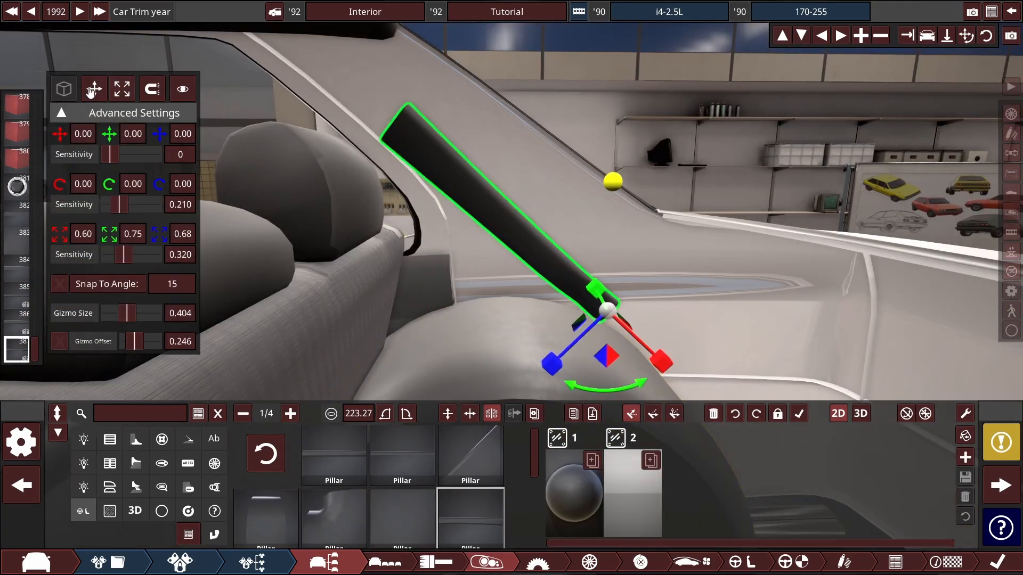
Step: Reposition and enlarge the C-pillar trim to scales 0.95, 0.75 and 1.81, rotated to 215.19 degrees
left_click(92, 91)
left_click_drag(538, 349, 676, 283)
left_click_drag(597, 266, 560, 320)
left_click_drag(585, 372, 506, 422)
left_click(94, 89)
left_click_drag(575, 385, 466, 566)
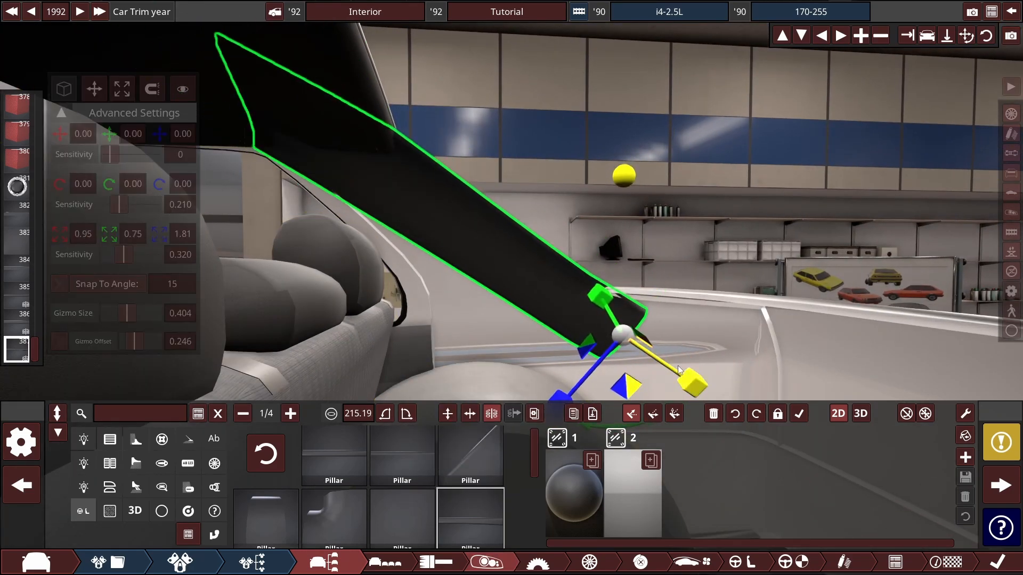
Step: Add a second trim piece beside the first on the C-pillar, scaled to 0.86, 1.18 and 1.88 and rotated to 228.05 degrees
left_click_drag(480, 288, 506, 257)
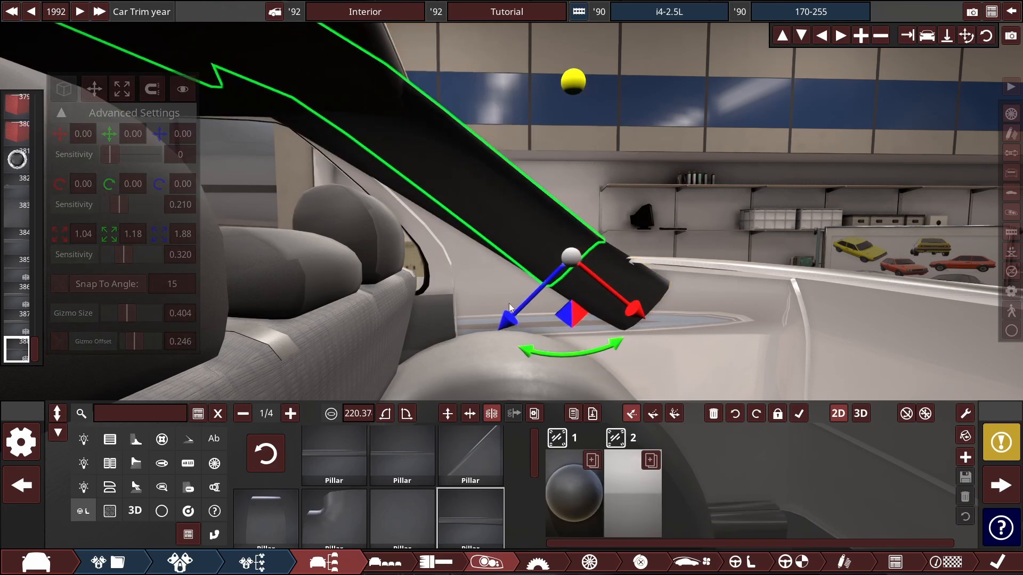
left_click_drag(244, 574, 227, 574)
left_click(528, 365)
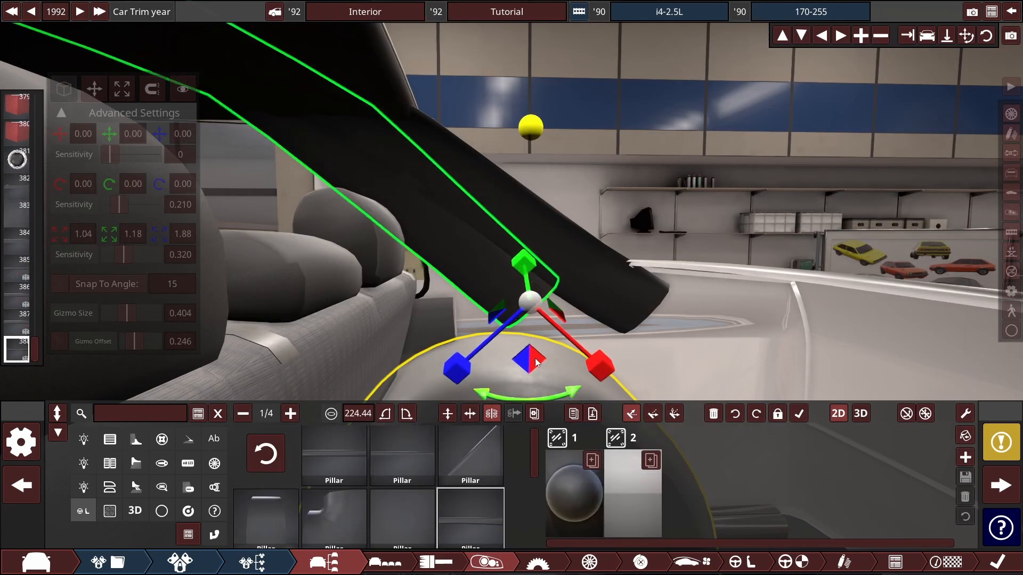
left_click_drag(600, 366, 559, 331)
left_click_drag(535, 320, 554, 266)
left_click_drag(581, 380, 414, 314)
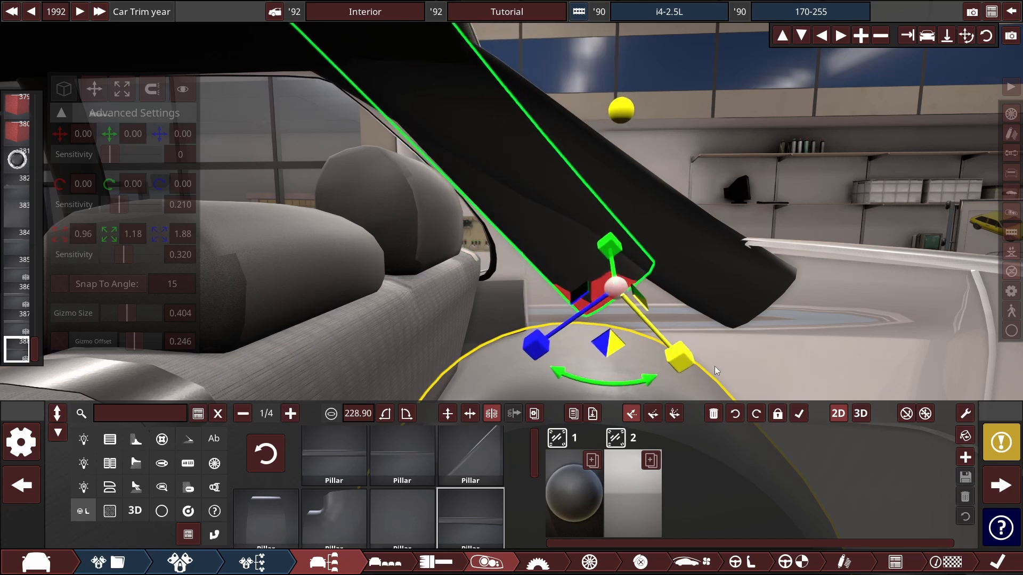
left_click_drag(714, 366, 704, 356)
left_click(634, 184)
left_click_drag(635, 184, 558, 225)
Step: Move a copy of the C-pillar trim to the roof's side edge, scaled to 0.33, 1.18 and 0.97 and rotated to 356.20 degrees
left_click(639, 224)
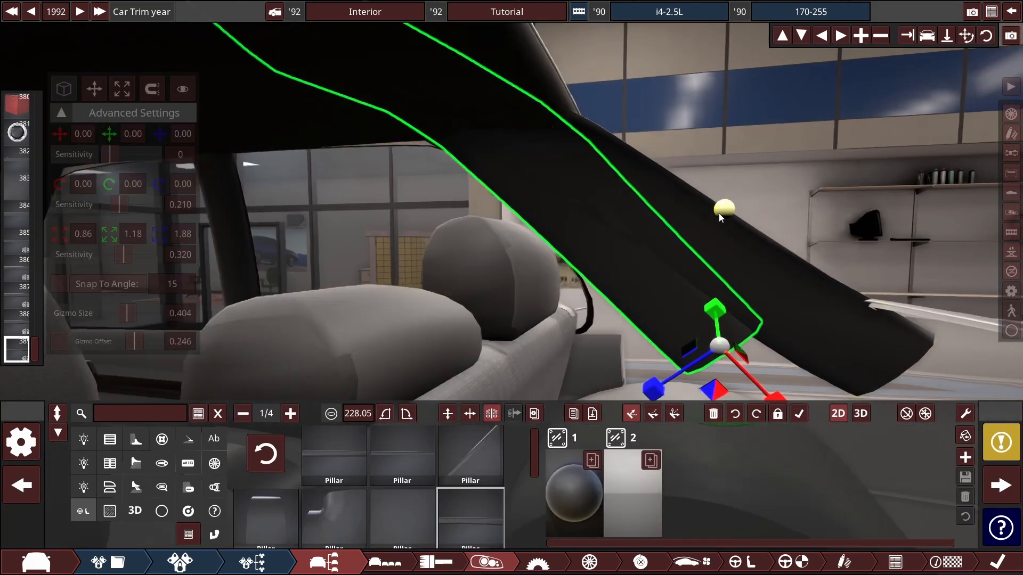
left_click_drag(719, 215, 722, 317)
left_click_drag(377, 78, 297, 221)
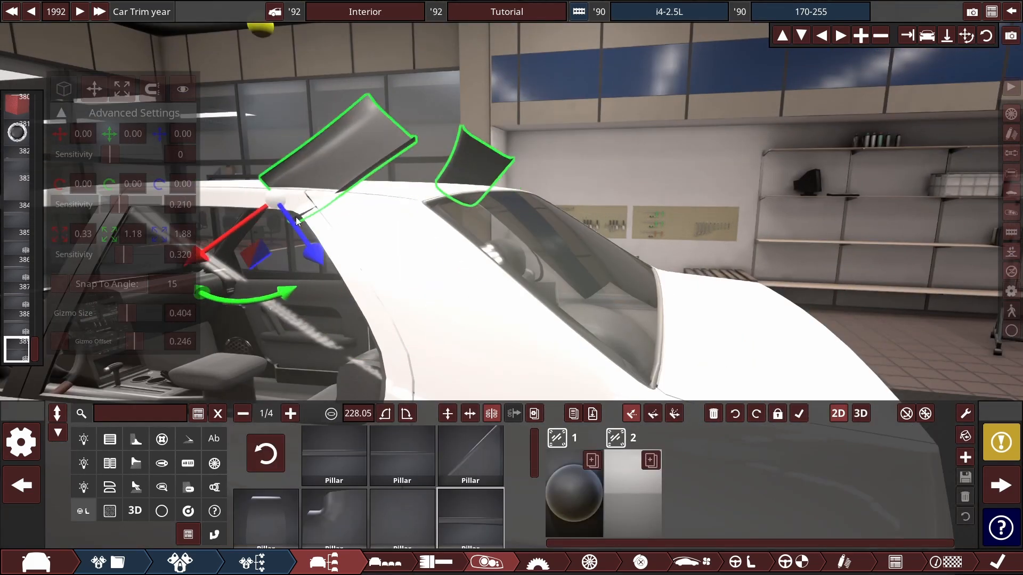
left_click_drag(449, 62, 806, 271)
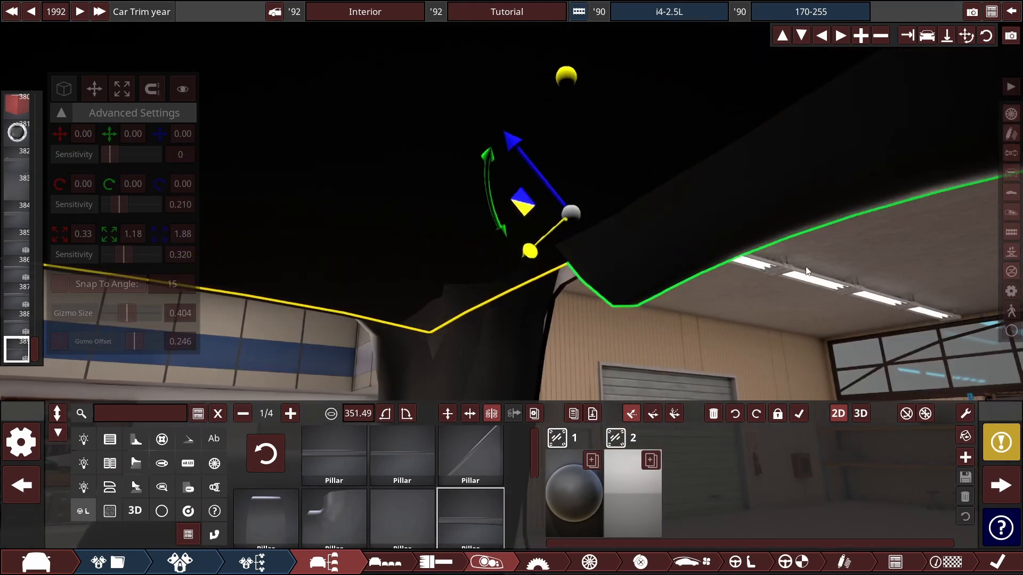
left_click_drag(506, 134, 556, 242)
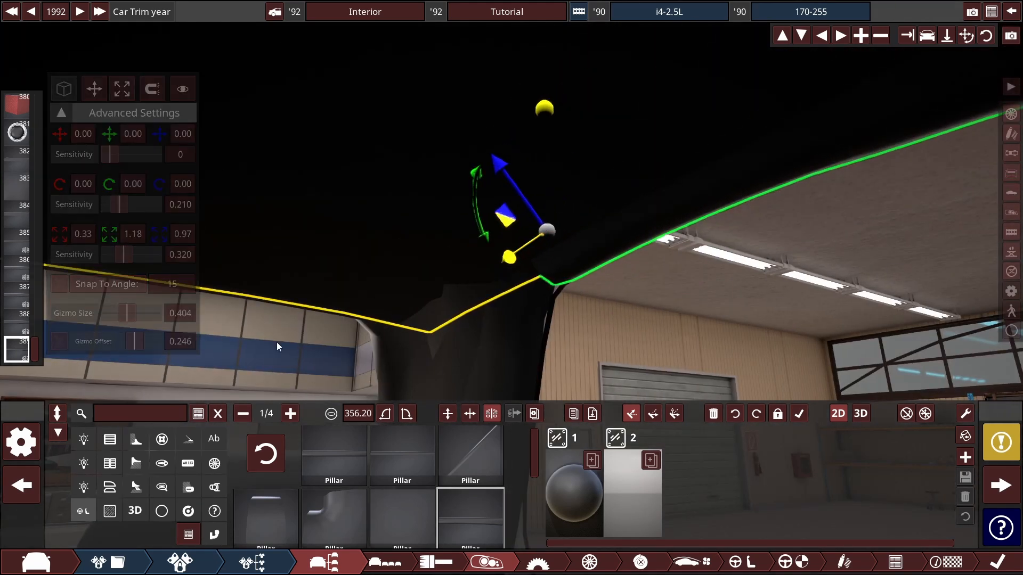
Step: Extend the roof-side trim above the door windows to scales 1.10, 1.18 and 0.97, rotated to 357.84 degrees
left_click_drag(277, 347, 392, 189)
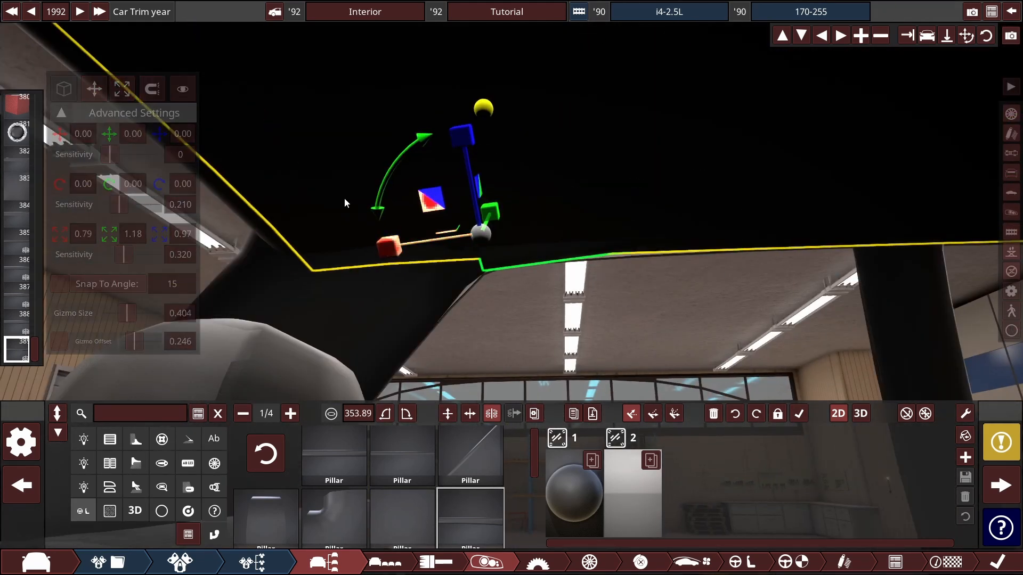
left_click_drag(421, 235, 298, 192)
left_click(94, 89)
left_click(566, 343)
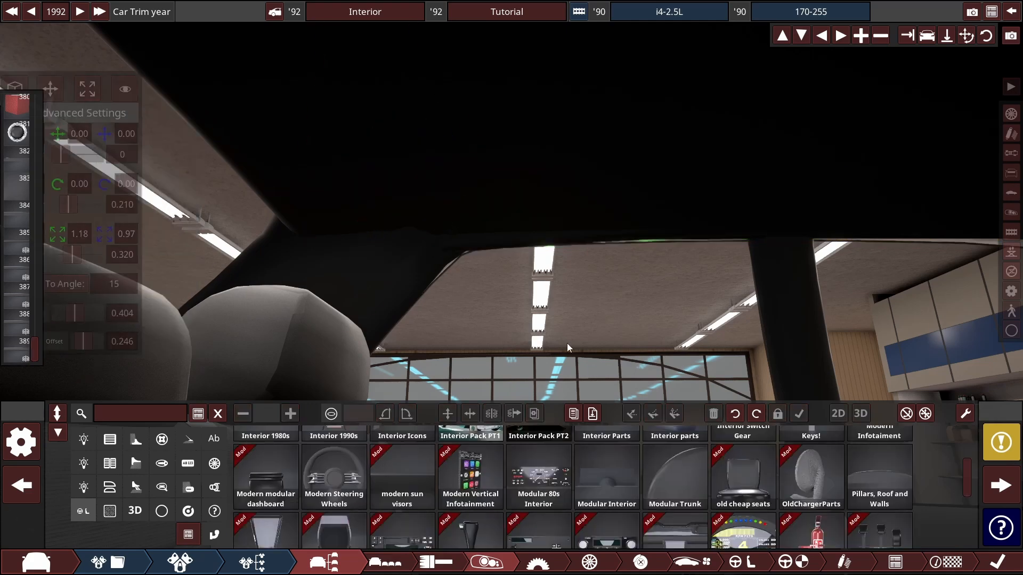
left_click_drag(566, 344, 551, 271)
left_click(551, 270)
left_click_drag(357, 184, 306, 237)
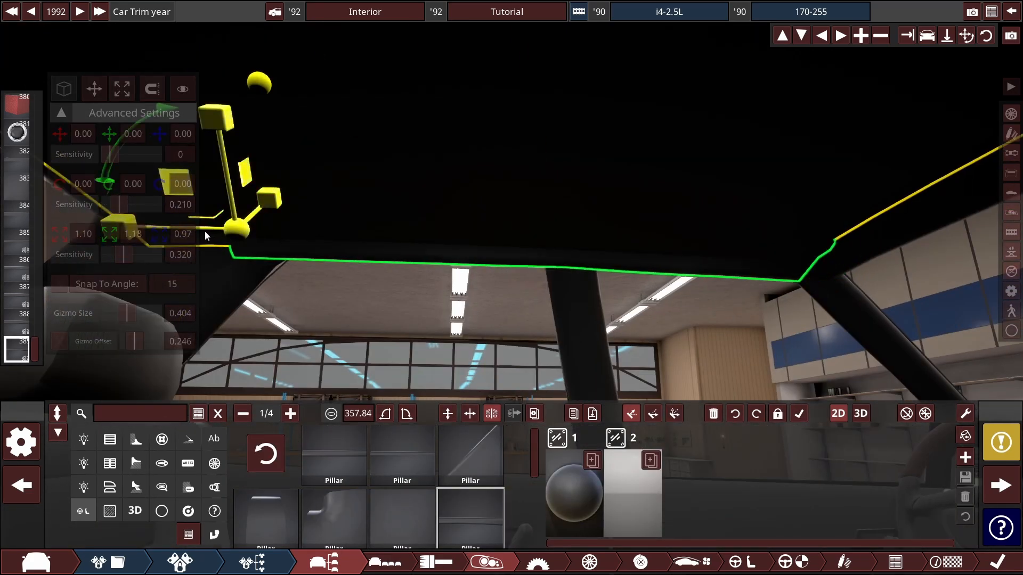
Step: Finish fitting the roof-side trim with scales 1.12, 1.21 and 0.99, set scale sensitivity to 0, and check its coverage inside the cabin
left_click_drag(224, 245, 243, 239)
left_click(301, 282)
left_click(300, 250)
left_click(94, 89)
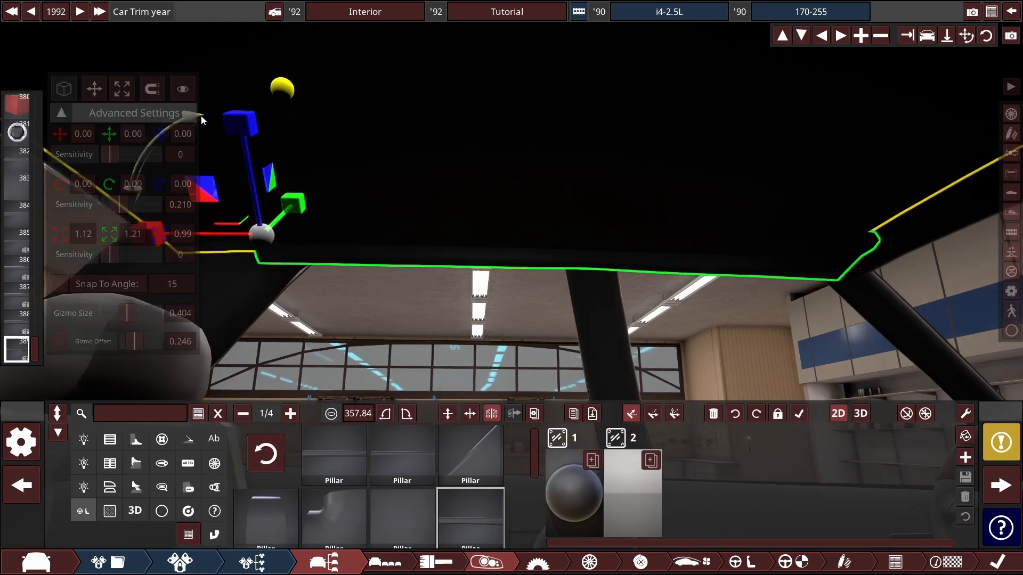
left_click(379, 298)
scroll(378, 251, "down", 10)
scroll(746, 158, "up", 10)
left_click_drag(379, 251, 307, 181)
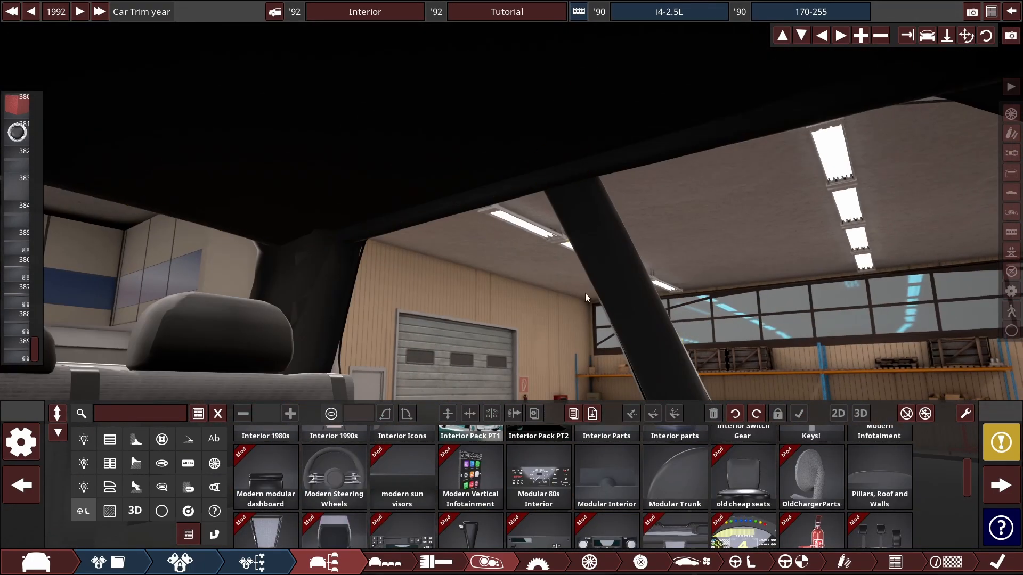
Step: Add a copy of the roof-side trim above the door windows, scaled to 0.79, 1.18 and 0.97 and rotated to 354.99 degrees
left_click(372, 200)
left_click_drag(341, 224, 281, 57)
left_click(443, 233)
left_click(444, 213)
left_click_drag(444, 213, 465, 234)
scroll(466, 233, "down", 8)
left_click(491, 177)
scroll(491, 178, "up", 8)
left_click(586, 211)
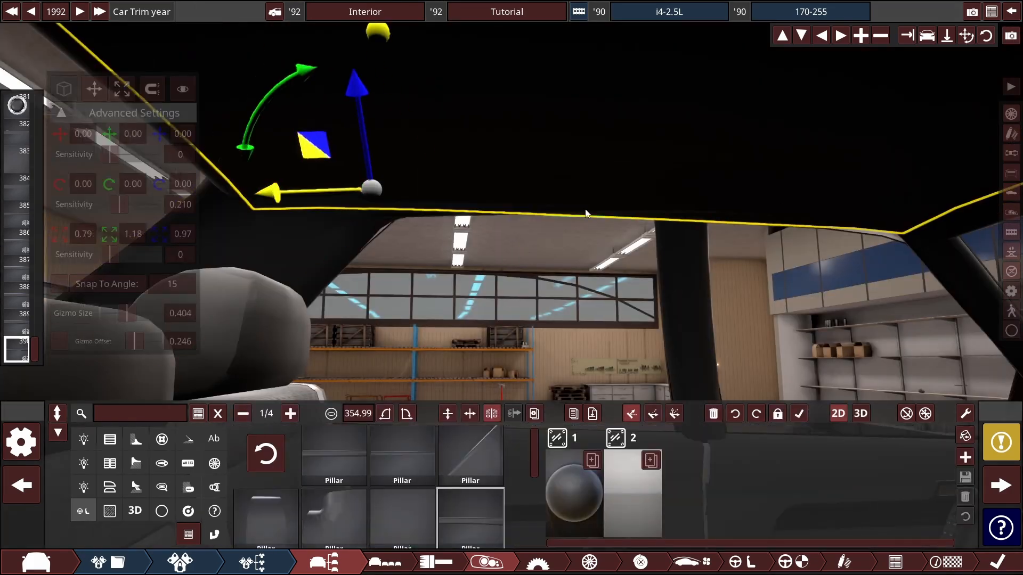
Step: Rotate the new roof trim copy to 90.838 degrees and fit it with scales 0.72, 1.17 and 0.97
left_click_drag(586, 212, 460, 206)
left_click_drag(380, 137, 421, 115)
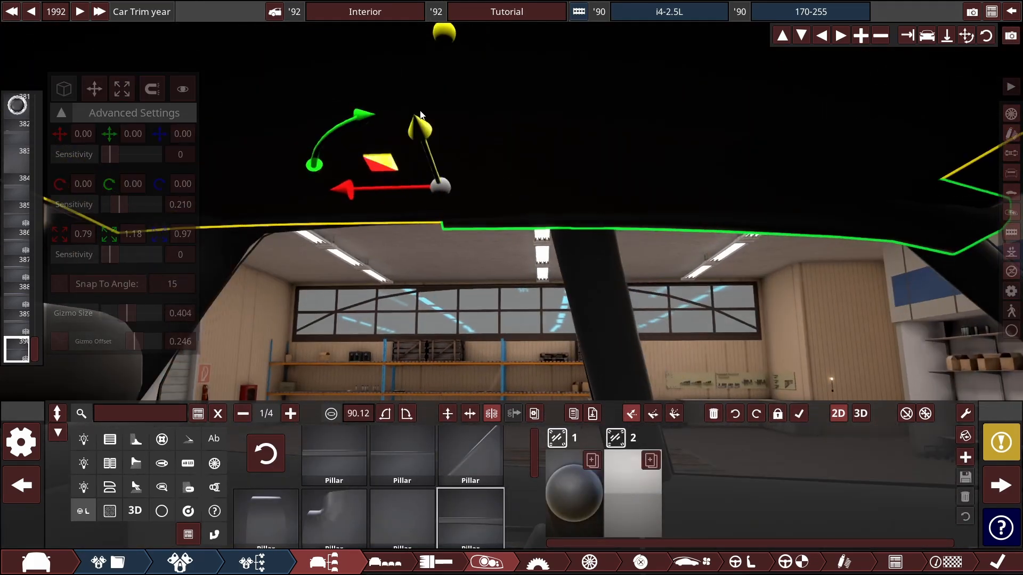
left_click_drag(403, 181, 153, 282)
scroll(154, 283, "down", 5)
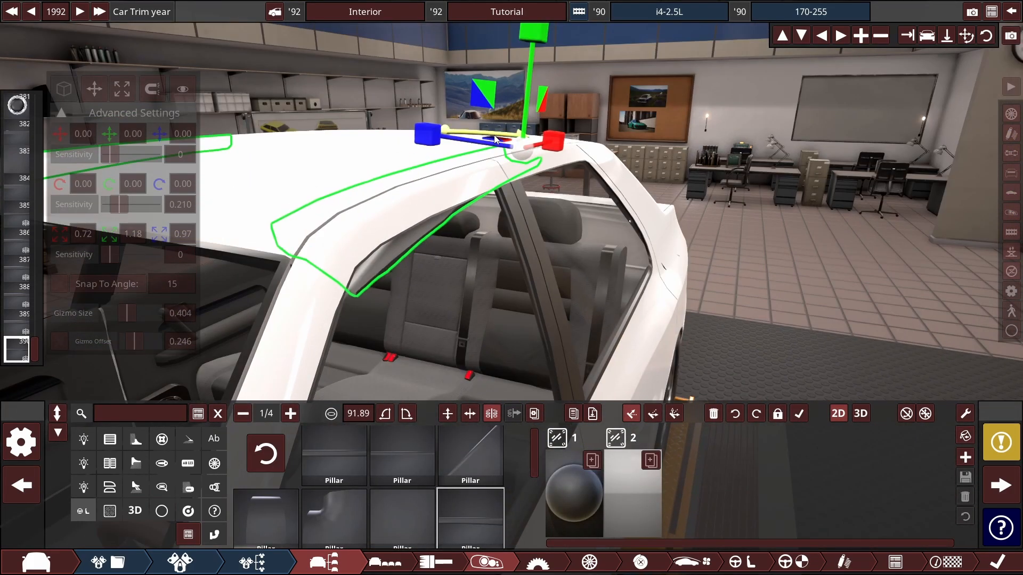
left_click(582, 212)
scroll(582, 212, "up", 6)
left_click_drag(583, 212, 723, 190)
left_click(367, 233)
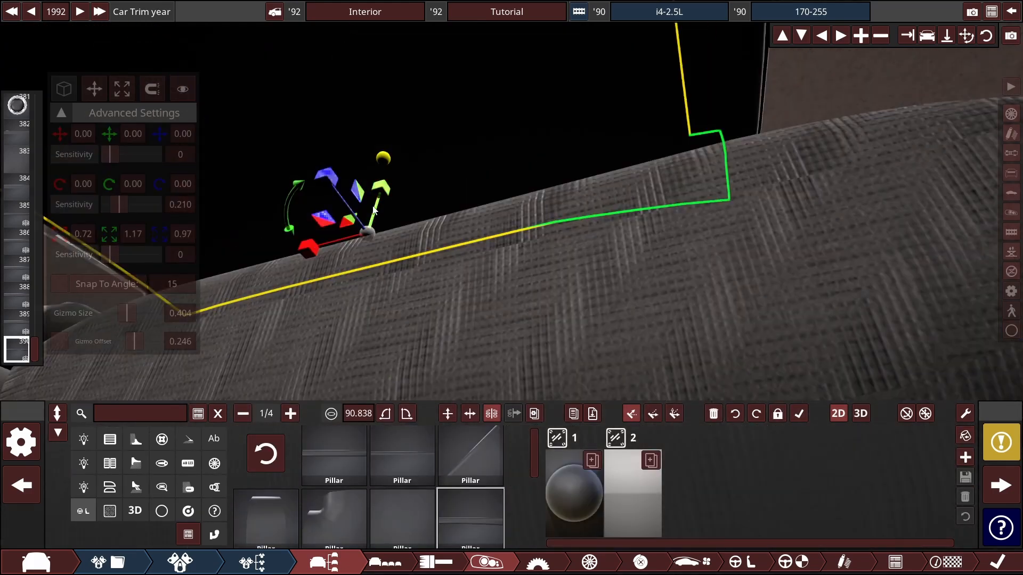
Step: Place a curved pillar trim piece, unscaled and unrotated, at the foot of the C-pillar beside the rear headrest
left_click(670, 347)
scroll(571, 195, "down", 6)
left_click_drag(670, 347, 463, 267)
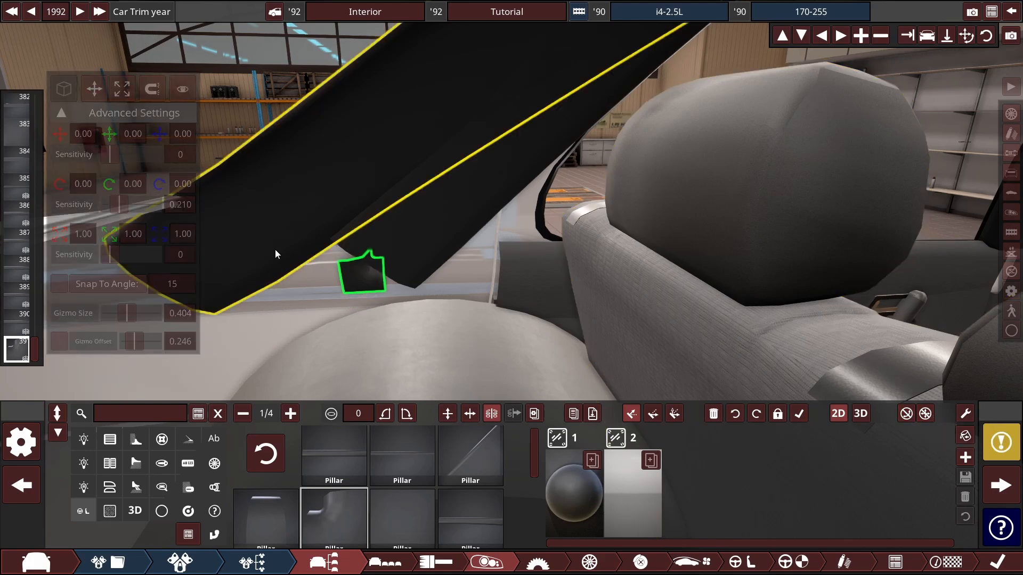
left_click_drag(275, 250, 232, 289)
Step: Place a flat panel behind the rear seats, set scale sensitivity to 0.370, and resize it to 0.68, 1.82 and 1.00
left_click_drag(609, 267, 343, 279)
left_click(122, 89)
left_click_drag(109, 255, 126, 254)
left_click_drag(329, 282, 483, 308)
left_click(94, 89)
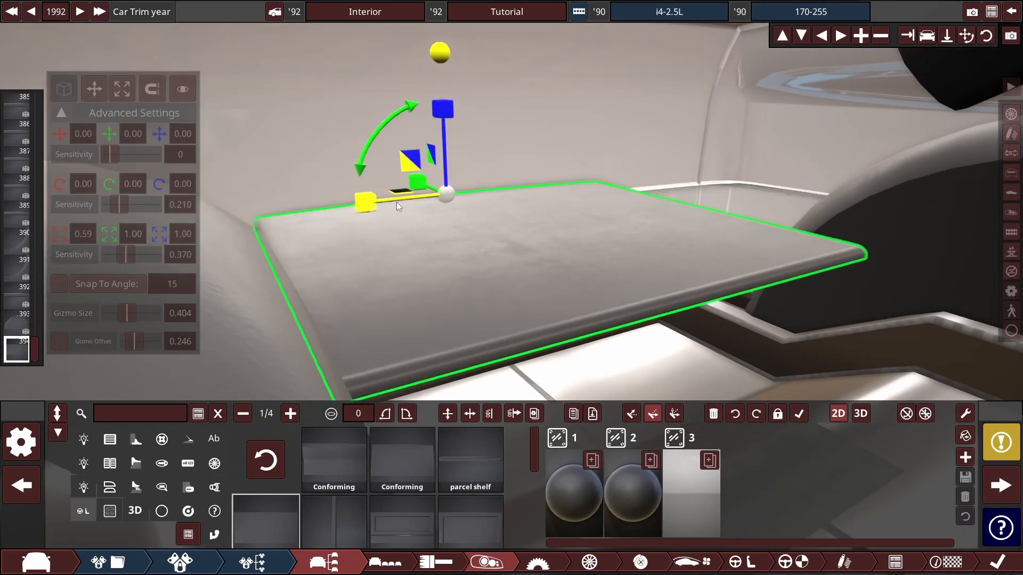
left_click_drag(396, 202, 471, 146)
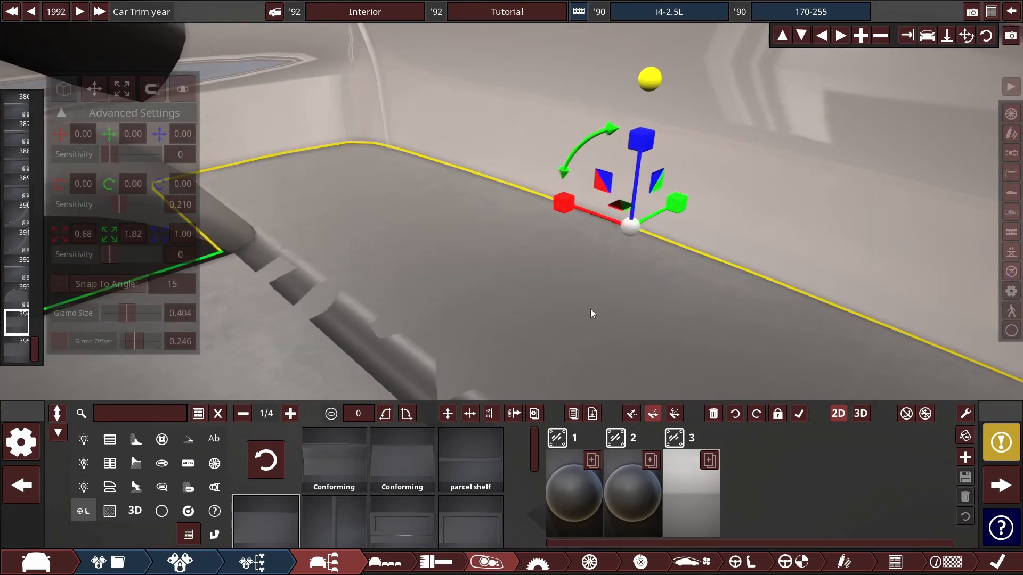
Step: Assign the Cloth Clone Clone material to the first material slot of the panel scaled 1.40, 0.23 and 1.00 behind the rear seats
left_click(574, 493)
scroll(799, 479, "down", 1)
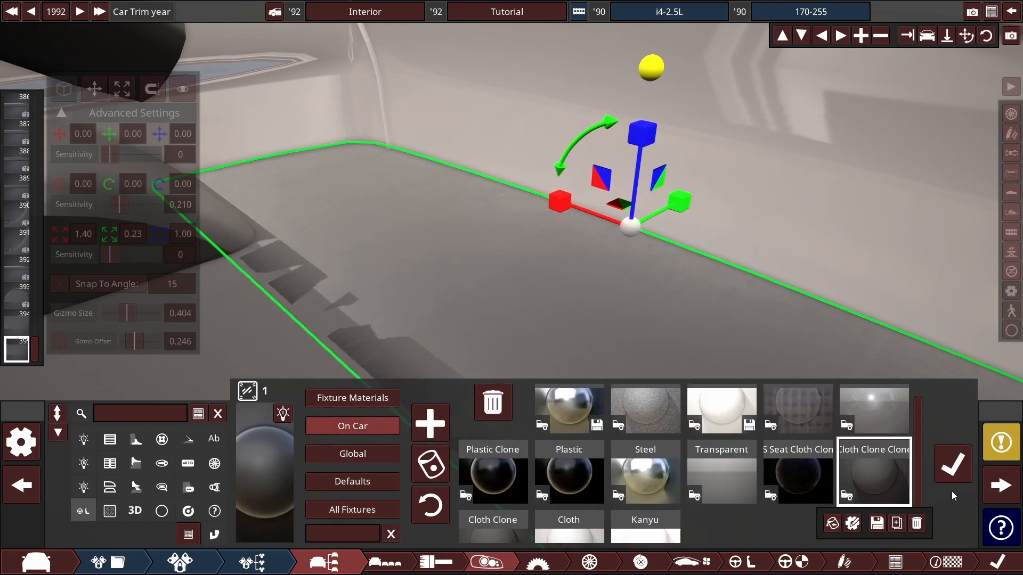
left_click(953, 472)
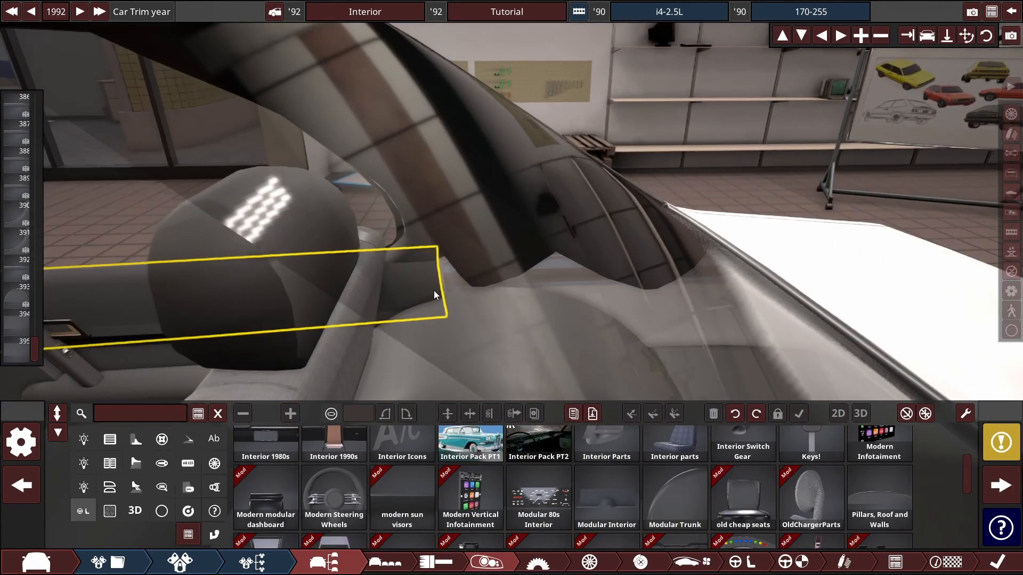
Step: Fit a box-shaped wheel well piece in the corner behind the rear seats, scaled to 1.18, 1.39 and 1.19
left_click(434, 290)
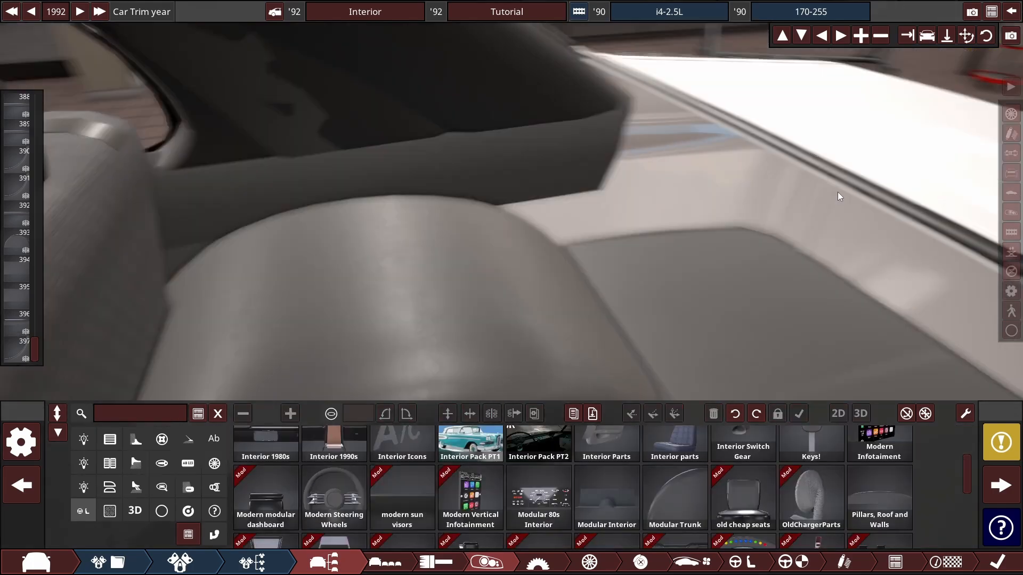
scroll(747, 187, "down", 10)
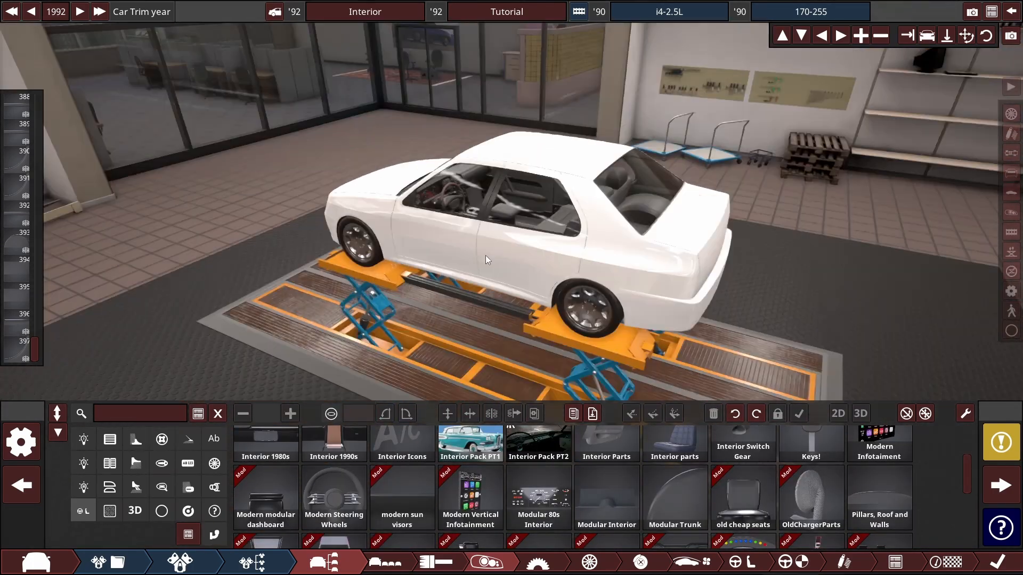
left_click(694, 347)
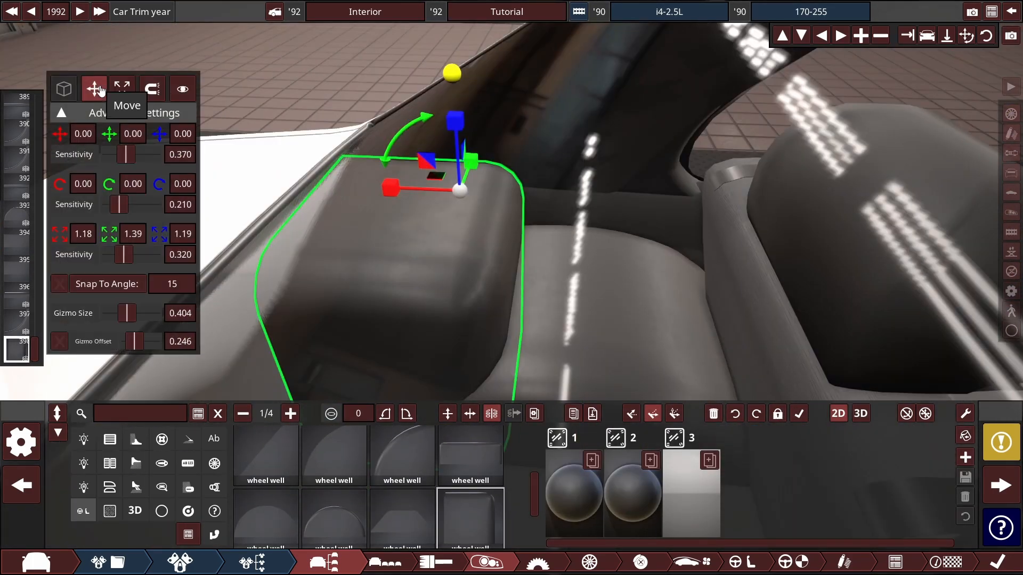
left_click(100, 90)
left_click_drag(392, 188, 579, 258)
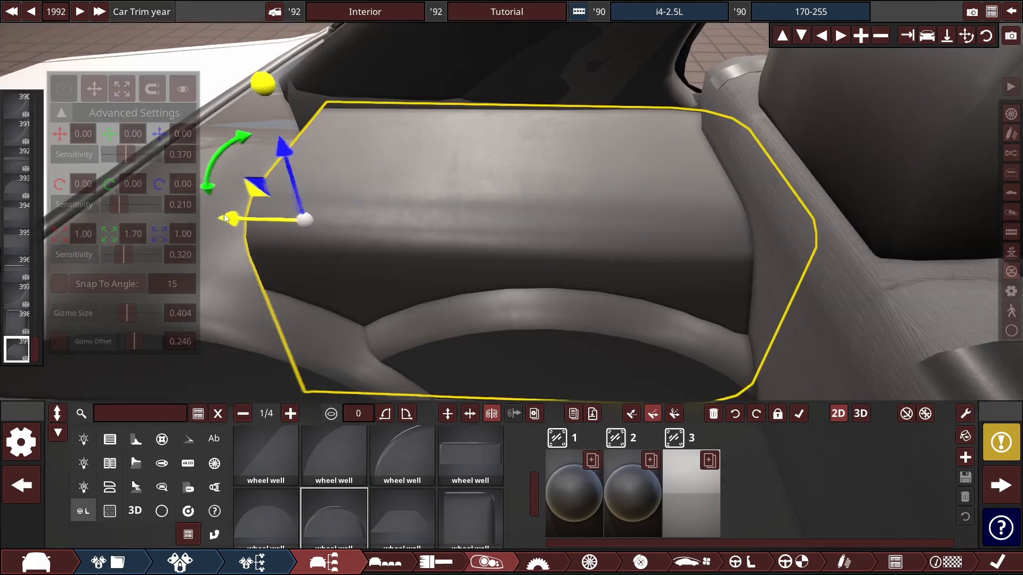
Step: Position an arched wheel well piece scaled to 1.00, 1.70 and 1.00 in the side wall behind the rear seats
left_click(860, 414)
left_click_drag(471, 514, 229, 137)
left_click(699, 130)
scroll(699, 130, "down", 10)
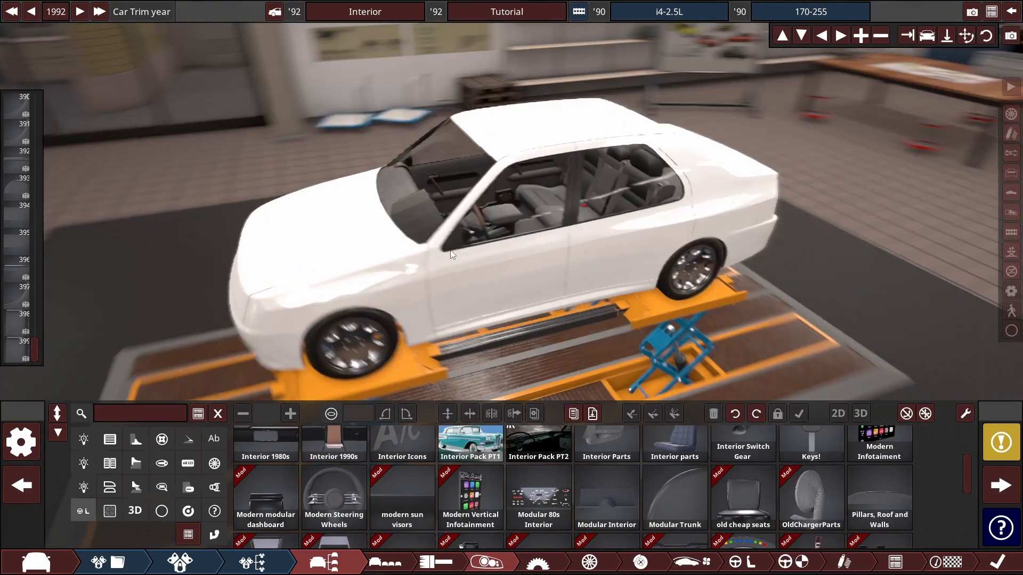
left_click_drag(699, 130, 379, 262)
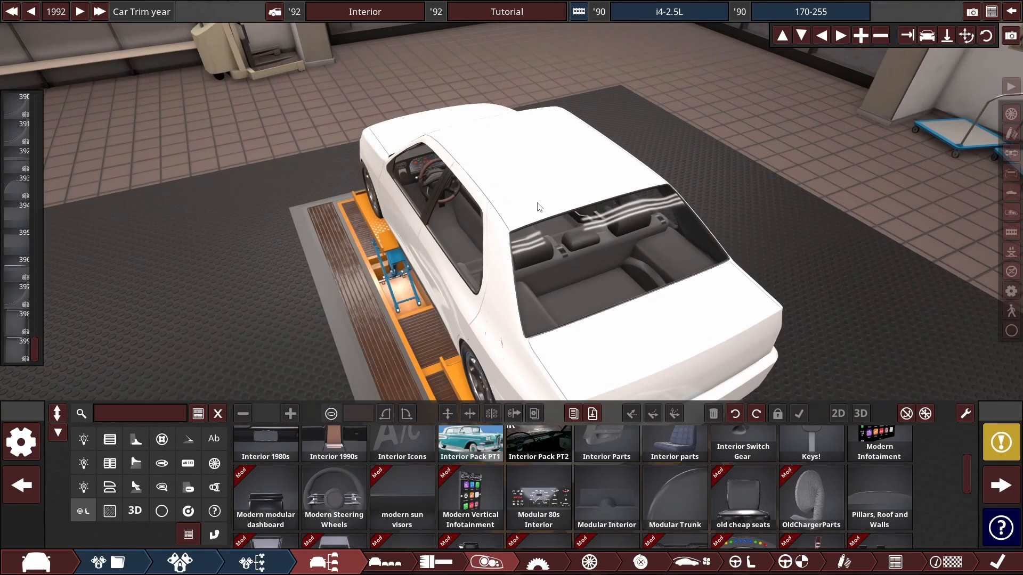
Step: Add a roof trim piece along the lower edge of the rear window, with scales -1.00, 1.00 and -1.00
left_click_drag(537, 203, 687, 316)
scroll(747, 242, "up", 10)
mouse_move(796, 444)
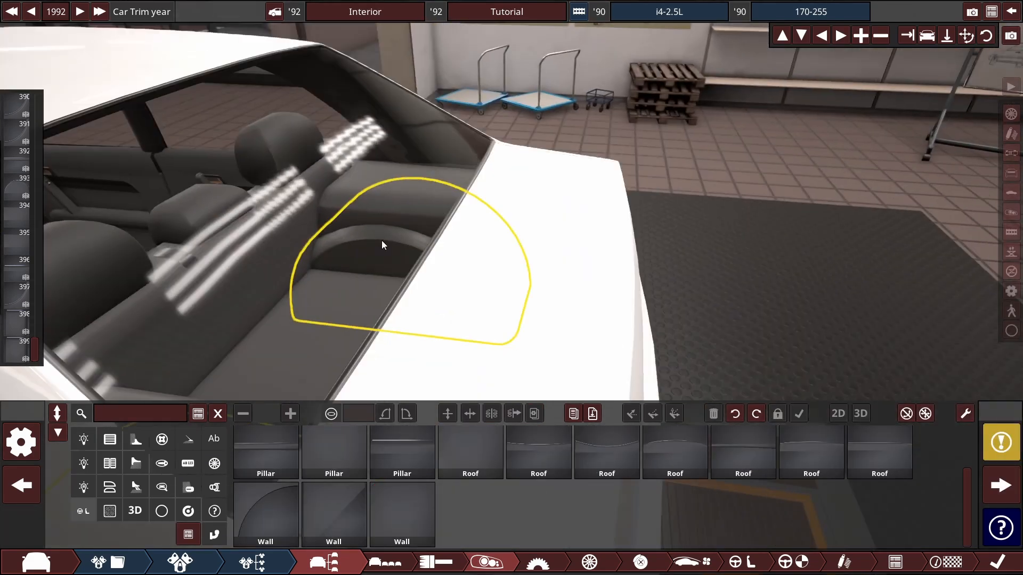
left_click(447, 242)
left_click_drag(510, 346, 828, 249)
left_click(122, 89)
scroll(451, 151, "up", 4)
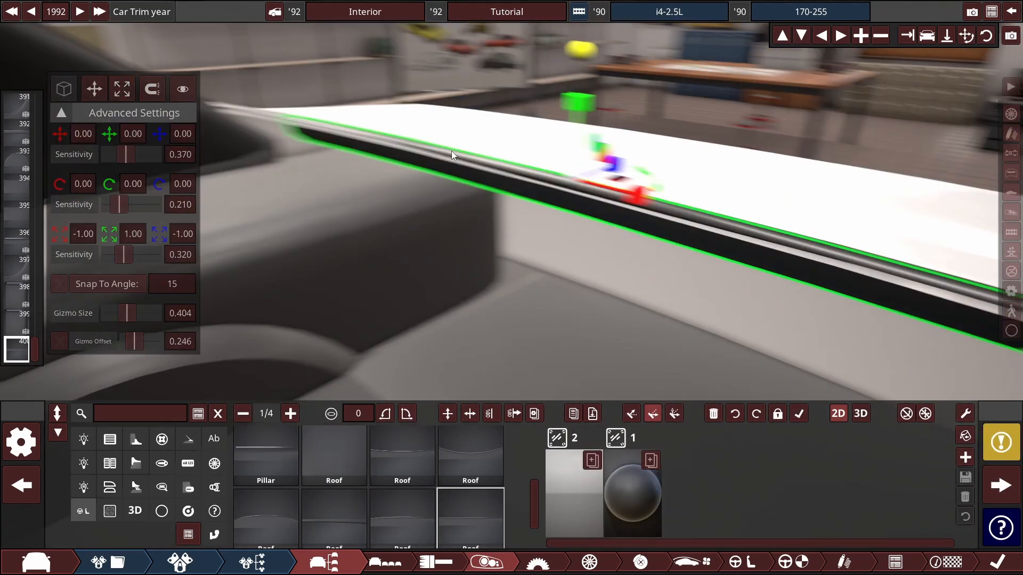
left_click_drag(452, 151, 559, 176)
left_click_drag(887, 216, 875, 215)
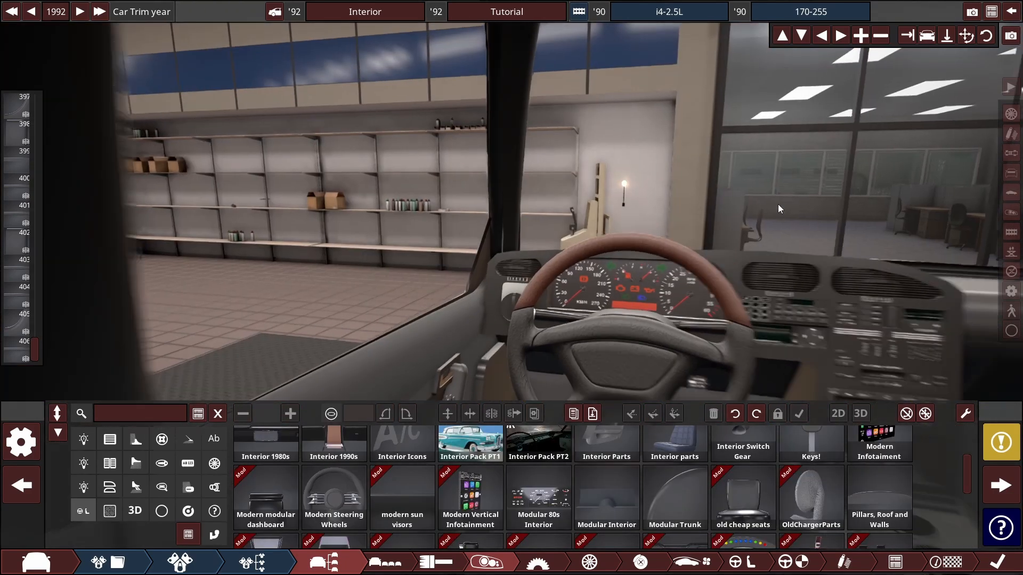
Step: Fit a narrow trim strip beside the dashboard at the A-pillar, scaled to 0.30, 0.75 and 0.28 and rotated to 225.29 degrees
scroll(340, 138, "up", 5)
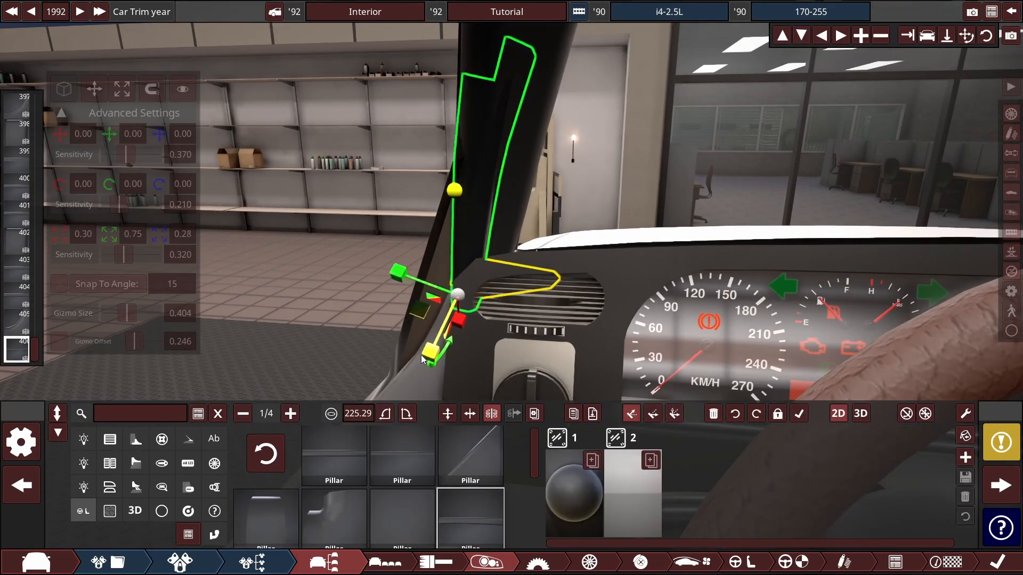
scroll(352, 341, "up", 3)
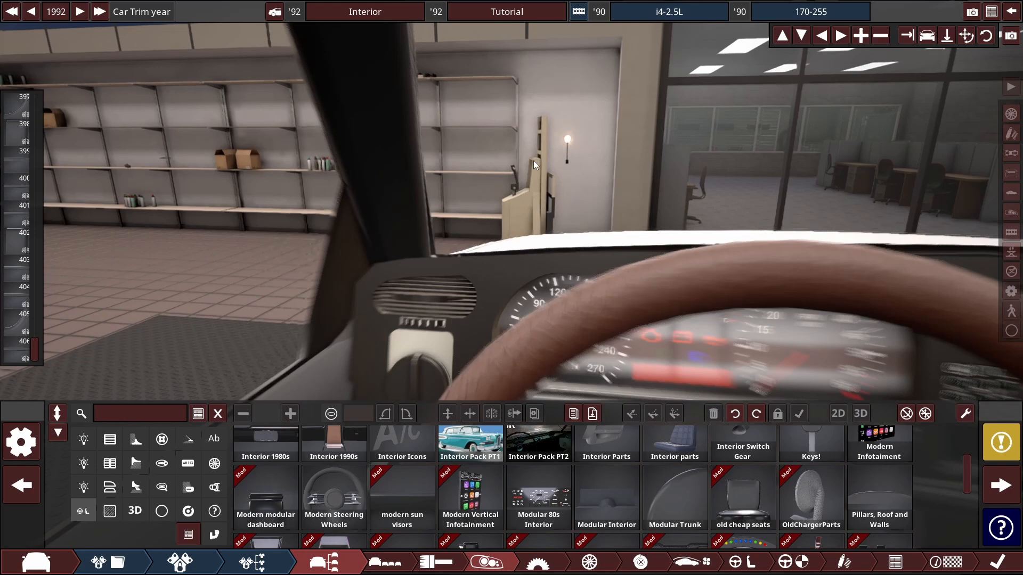
Step: Close the gap at the A-pillar's foot, trying a curved trim before a straight one scaled to 0.13, 0.75 and 0.68, rotated to 197.97 degrees
left_click_drag(533, 161, 463, 213)
scroll(513, 249, "up", 3)
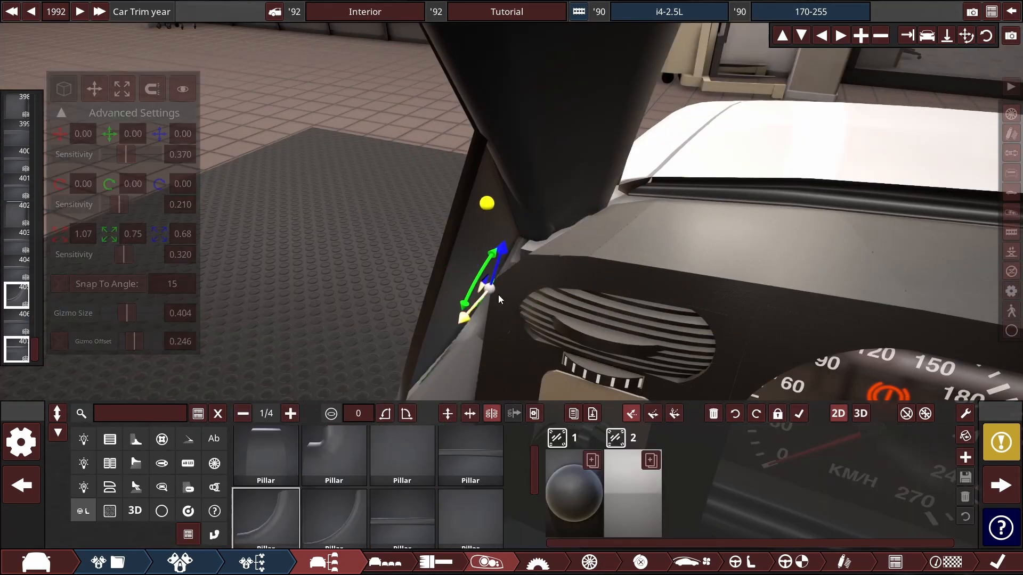
scroll(615, 258, "up", 3)
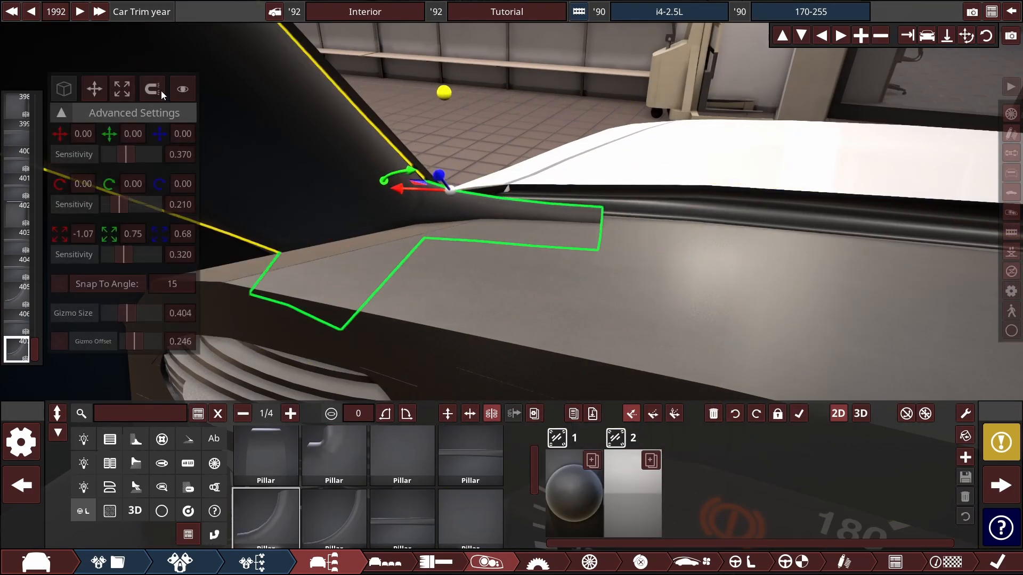
left_click_drag(422, 186, 431, 187)
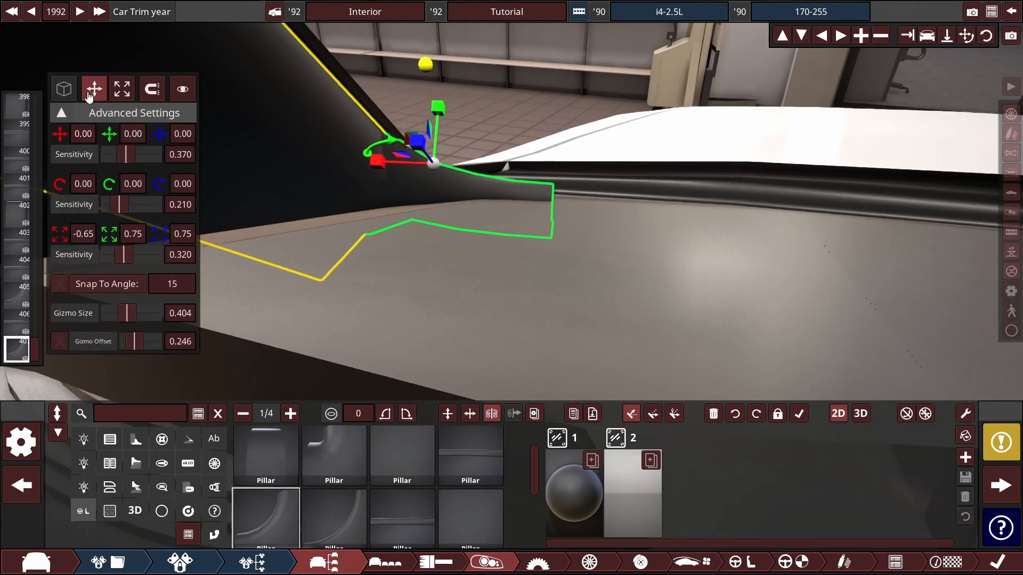
left_click(94, 88)
left_click_drag(432, 152, 397, 162)
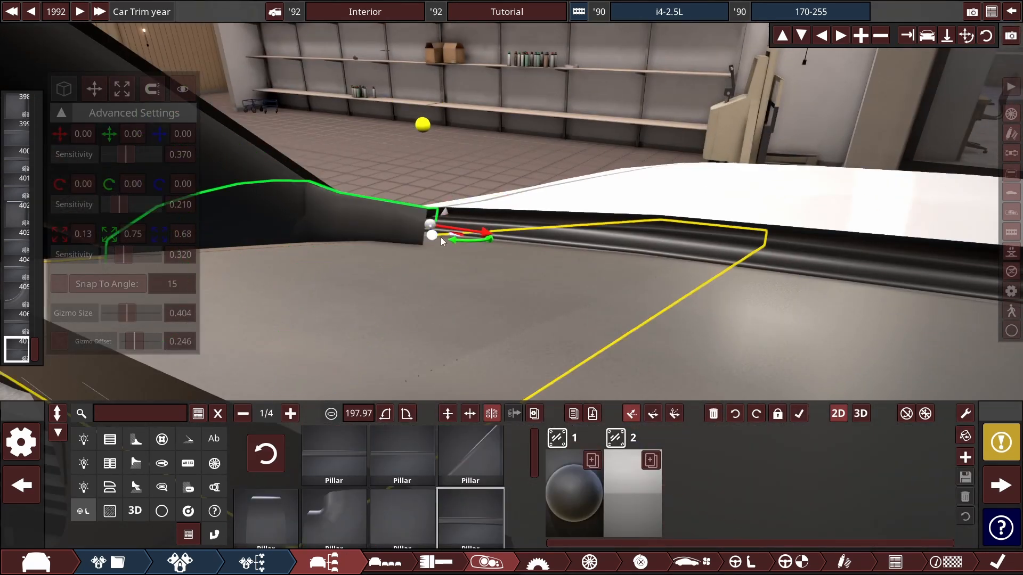
left_click_drag(474, 251, 579, 198)
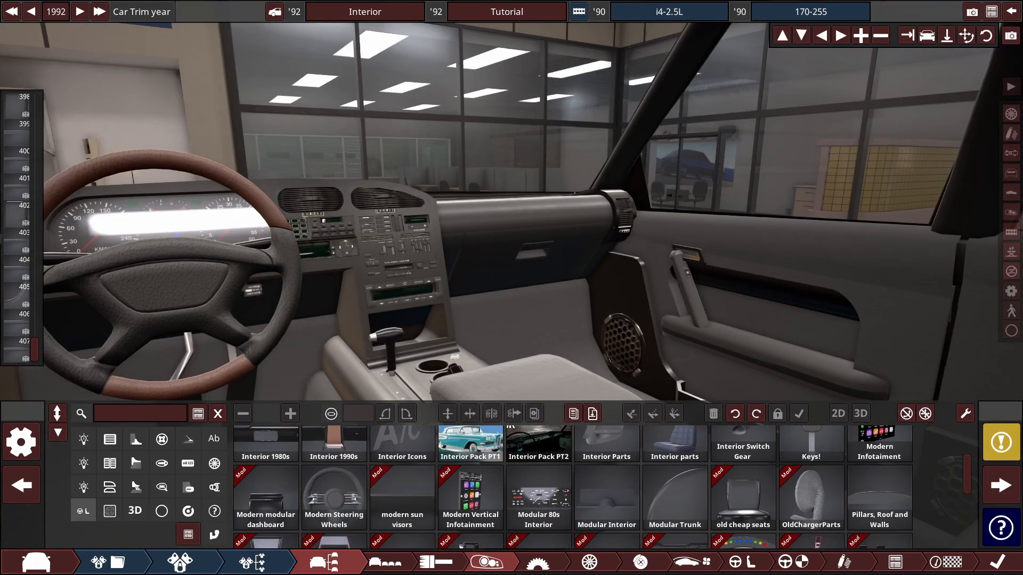
Step: Refit the trim at the C-pillar's base with scales 0.42, 1.18 and 1.72 and a rotation of 240.42 degrees
left_click_drag(466, 128, 381, 325)
left_click(382, 325)
left_click_drag(424, 280, 393, 318)
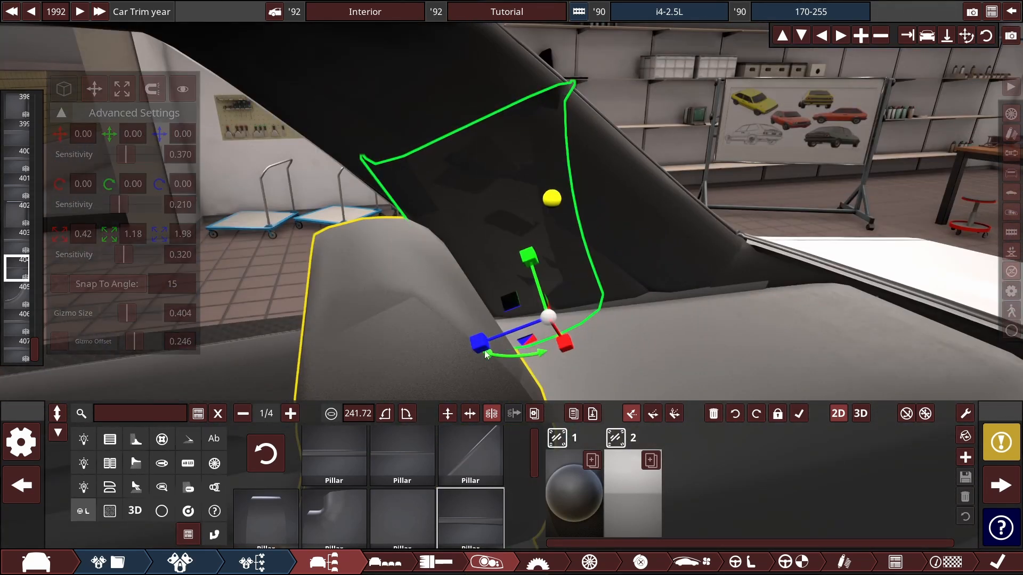
left_click_drag(152, 115, 112, 128)
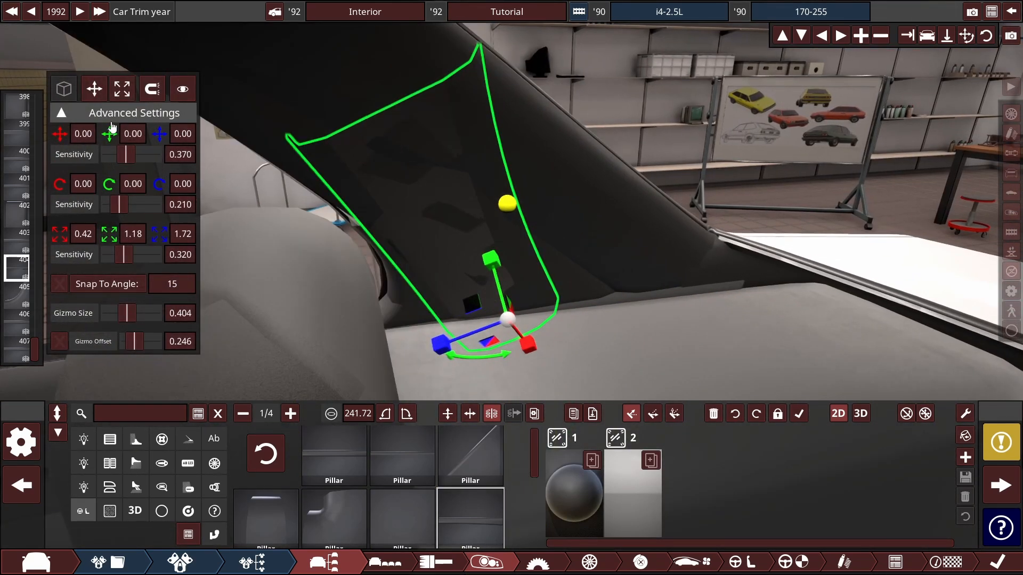
mouse_move(458, 340)
left_mouse_down()
mouse_move(443, 345)
mouse_move(462, 358)
left_mouse_up()
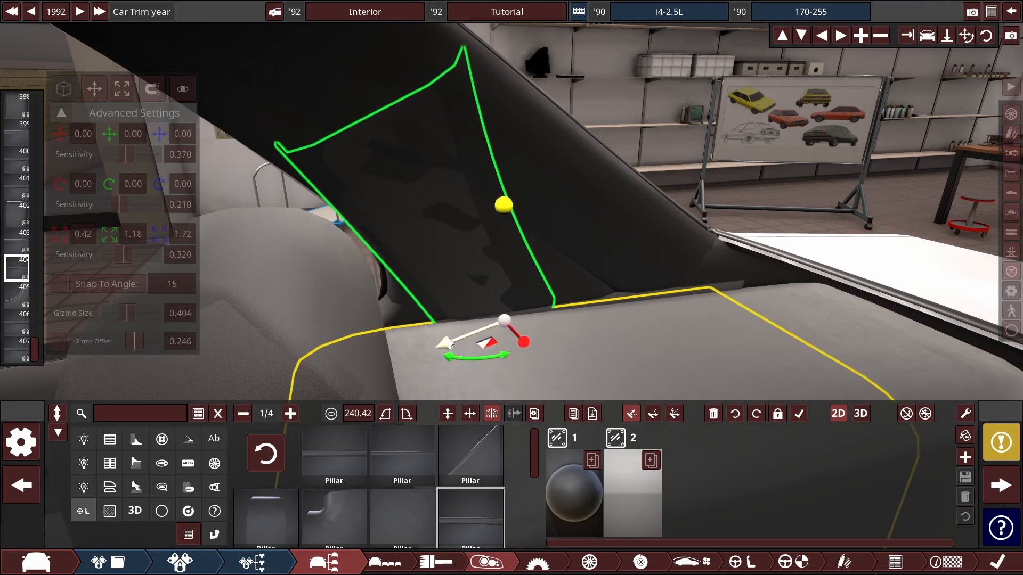
Step: Examine the fitted interior trim from outside, viewing the car from behind and from the side
left_click(704, 143)
scroll(704, 143, "down", 10)
left_click_drag(704, 143, 373, 147)
left_click_drag(571, 173, 254, 106)
left_click_drag(522, 205, 773, 279)
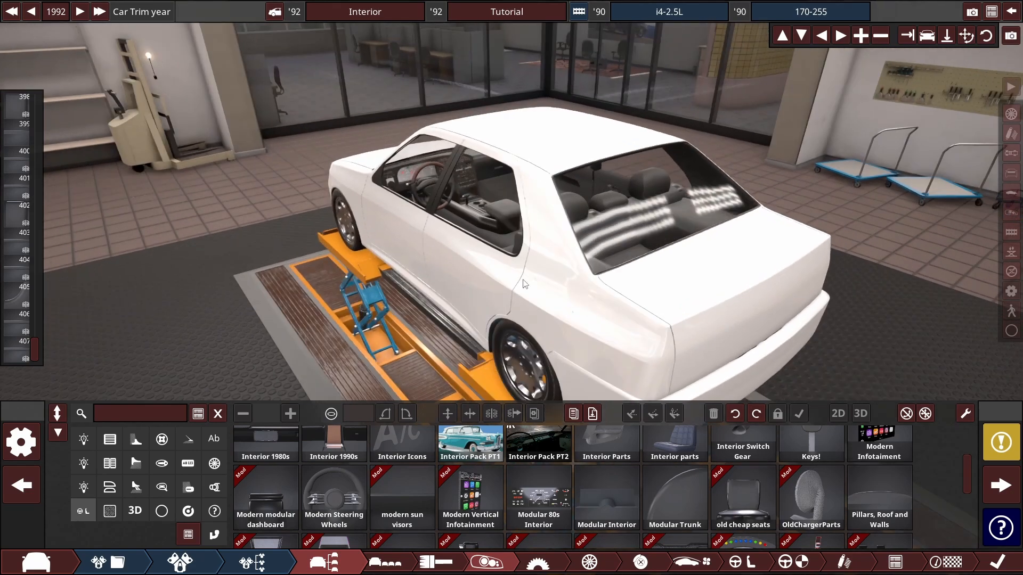
left_click_drag(586, 285, 685, 226)
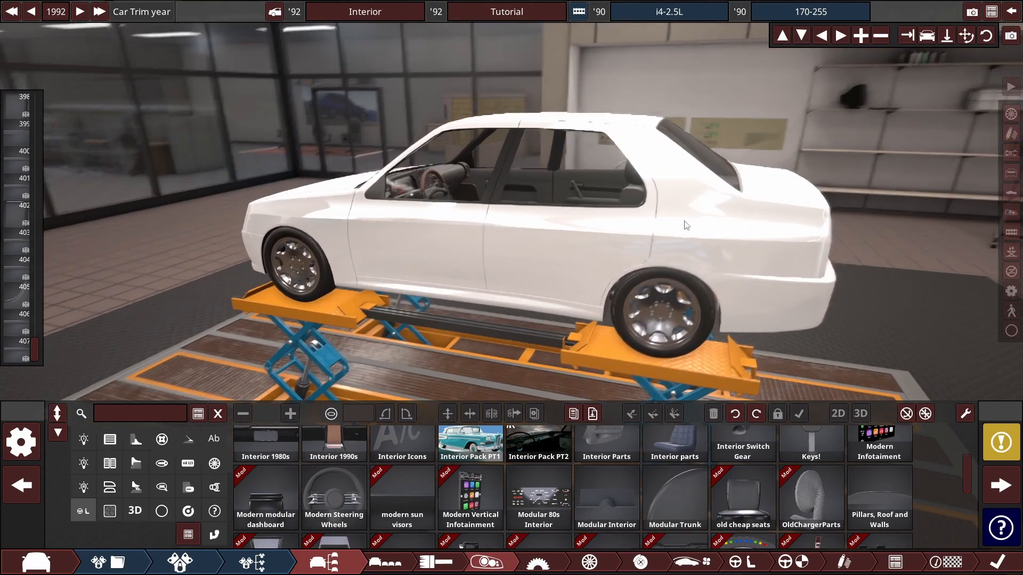
Step: Select the A-pillar trim and check its Align To Surface option
left_click(471, 150)
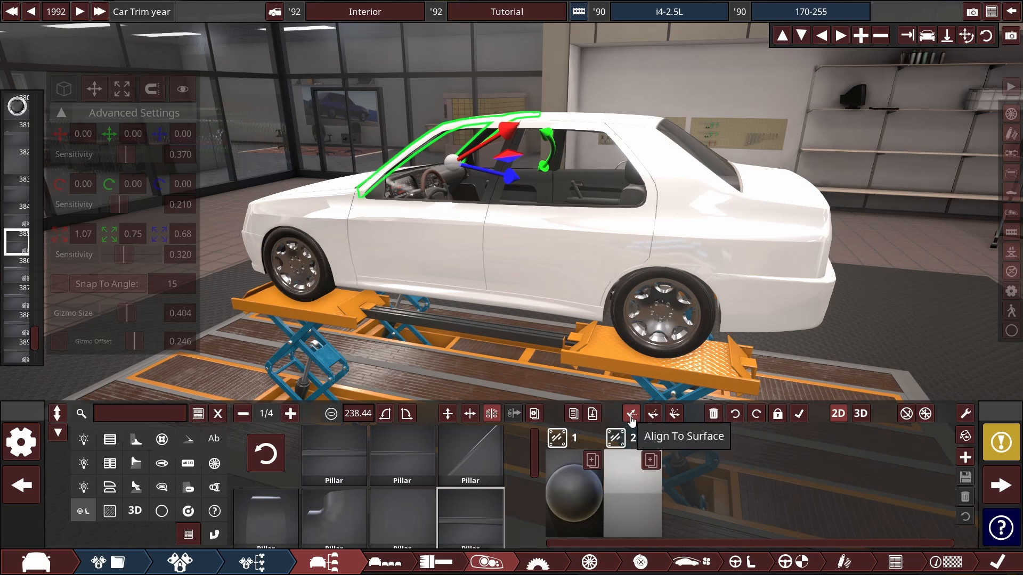
left_click_drag(469, 253, 530, 317)
left_click(442, 321)
Step: Examine the cabin through the windscreen, side windows and rear window for pillar and roof trim coverage
left_click_drag(629, 367, 329, 186)
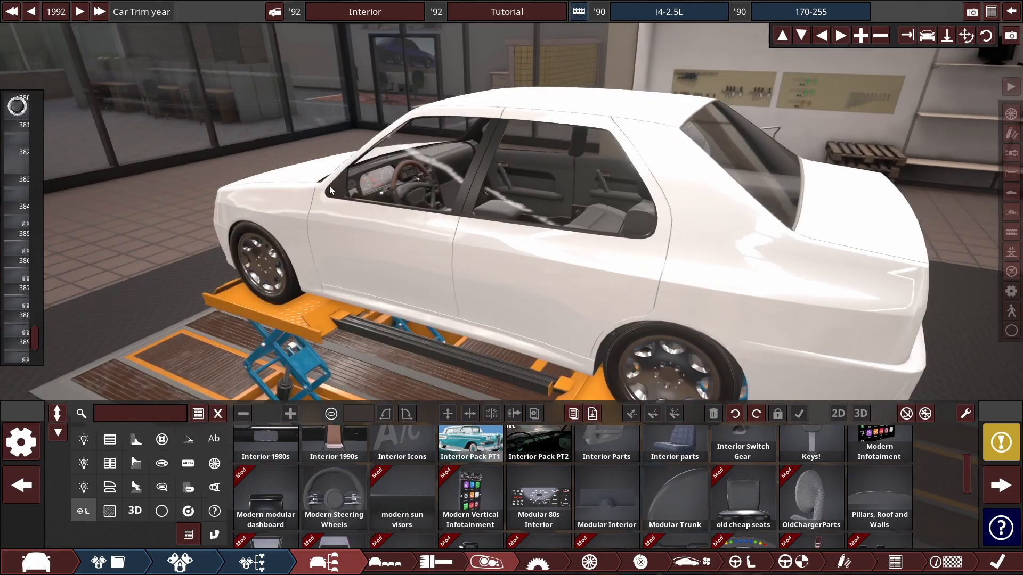
left_click_drag(399, 207, 554, 241)
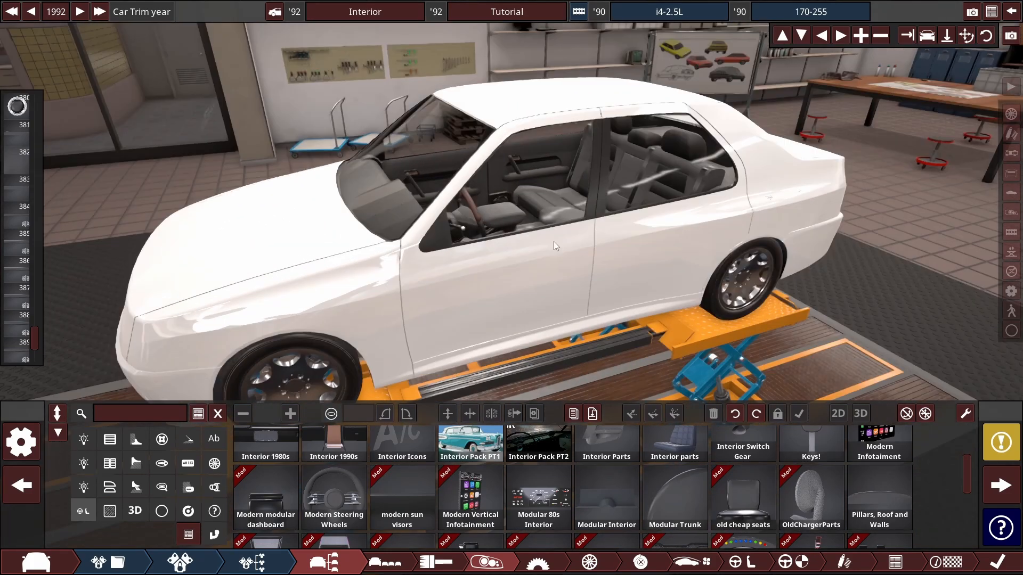
left_click_drag(668, 293, 620, 270)
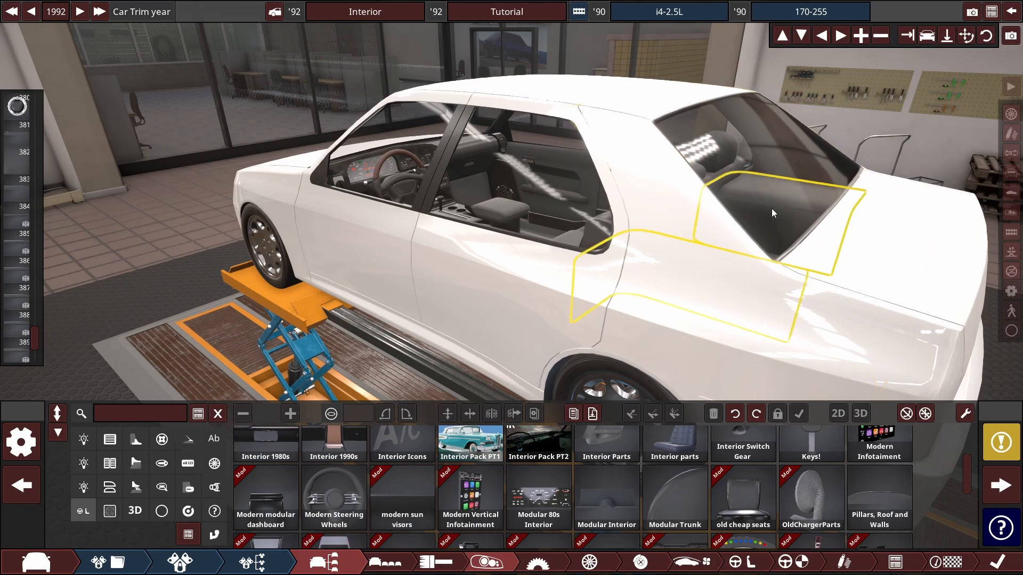
left_click_drag(771, 209, 785, 379)
left_click_drag(687, 306, 842, 229)
left_click_drag(699, 153, 605, 130)
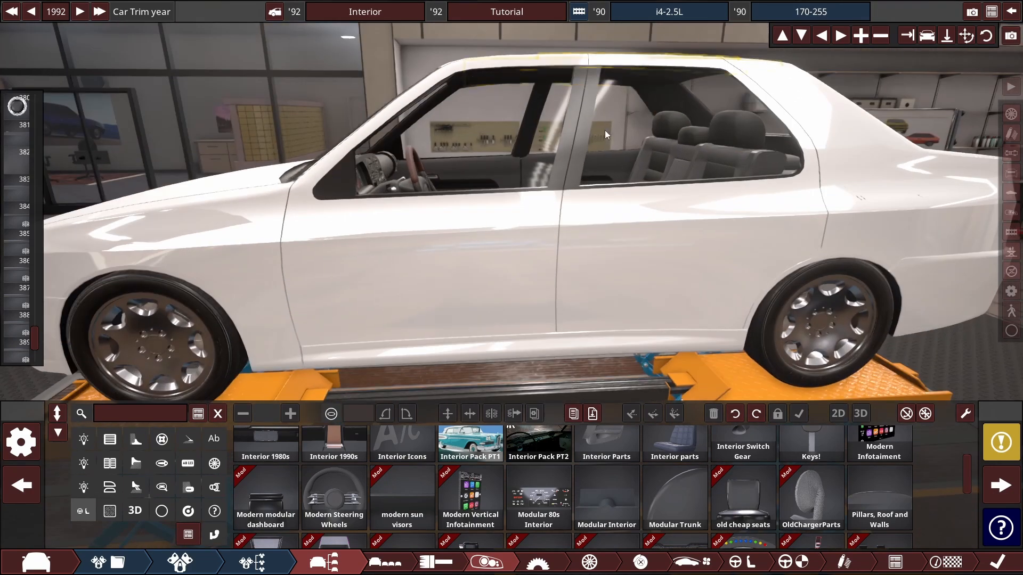
Step: Examine the cabin trim through the side and rear windows, from low beside the car and from above
left_click_drag(584, 213, 462, 69)
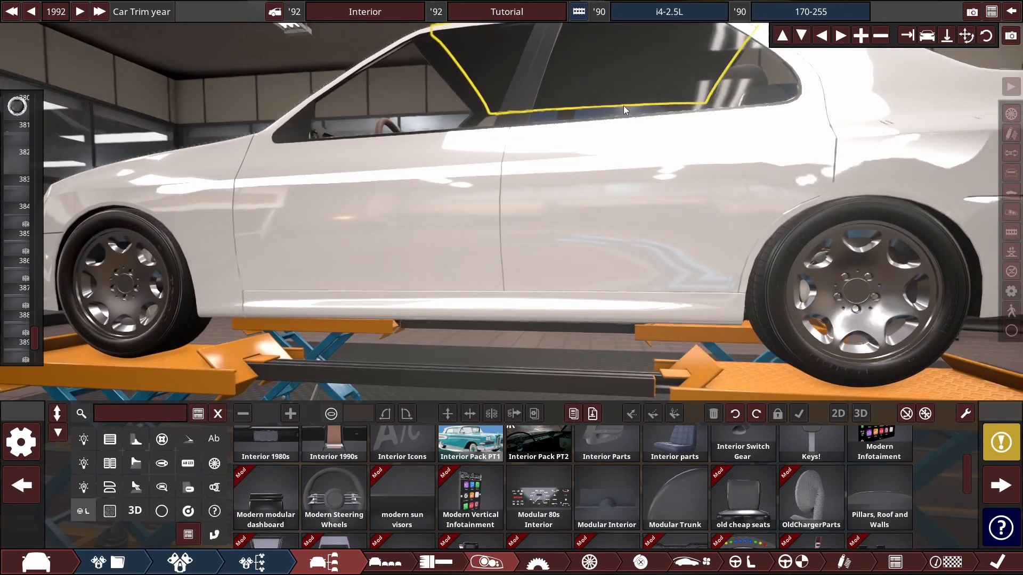
left_click_drag(623, 106, 631, 91)
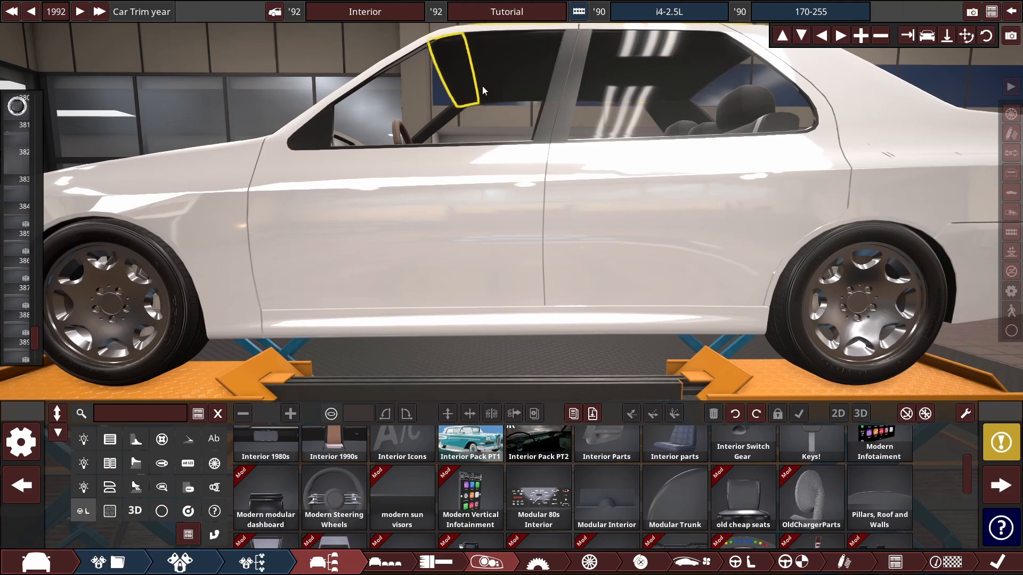
left_click_drag(482, 85, 444, 251)
scroll(497, 304, "down", 3)
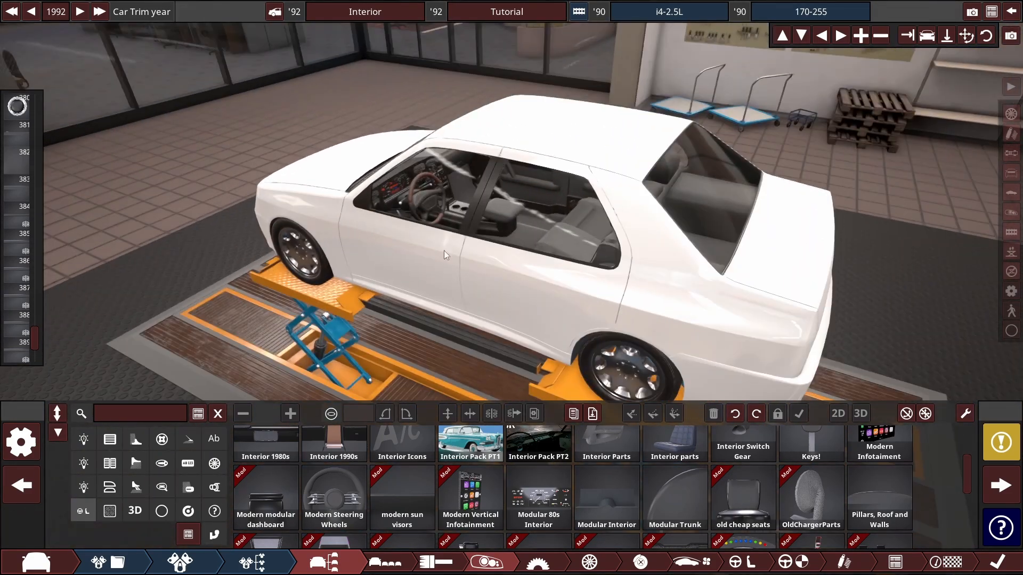
scroll(605, 241, "up", 2)
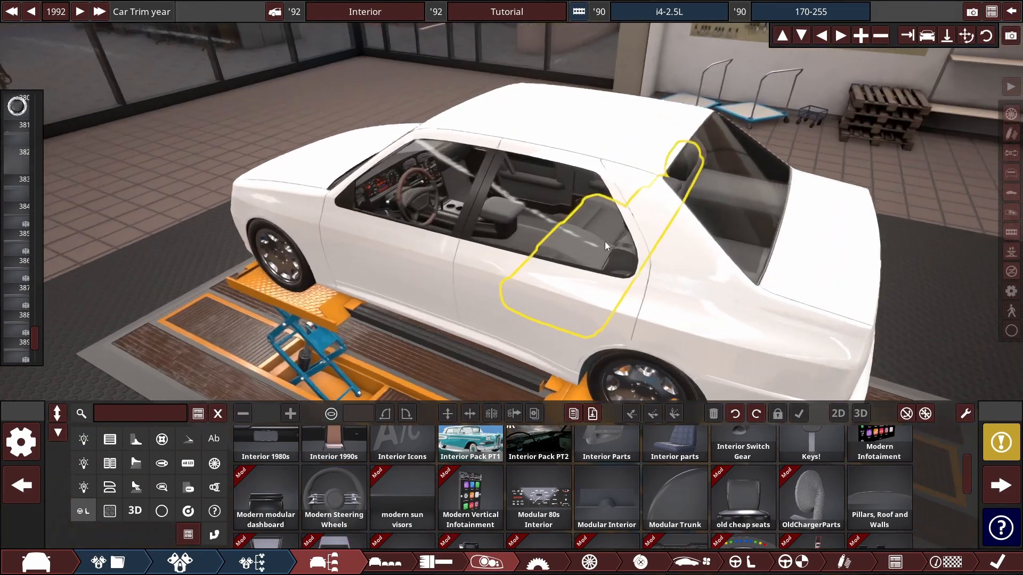
left_click_drag(606, 241, 557, 215)
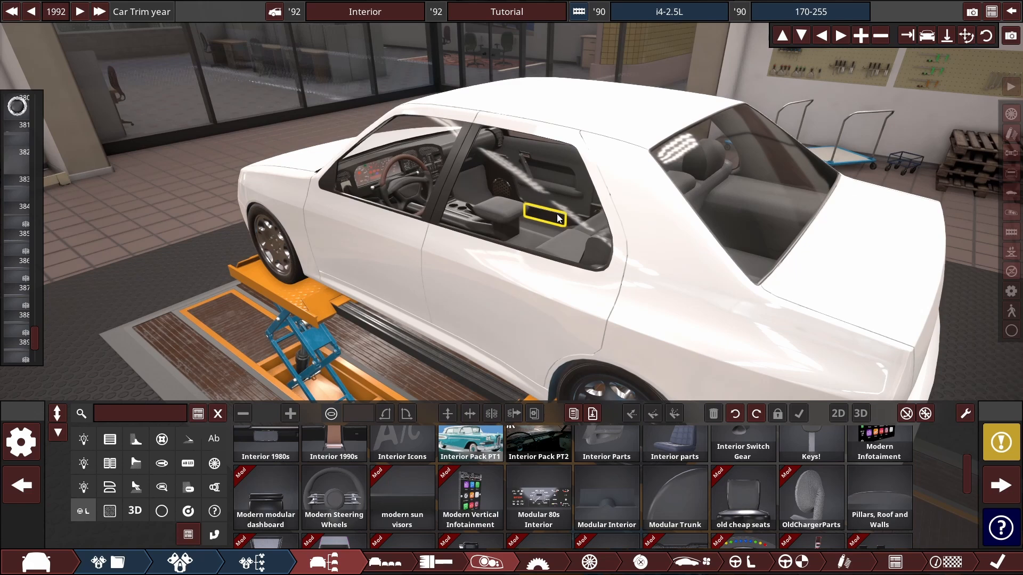
Step: Fit a modern sun visor to the underside of the roof above the windscreen, using 3D placement
left_click(557, 217)
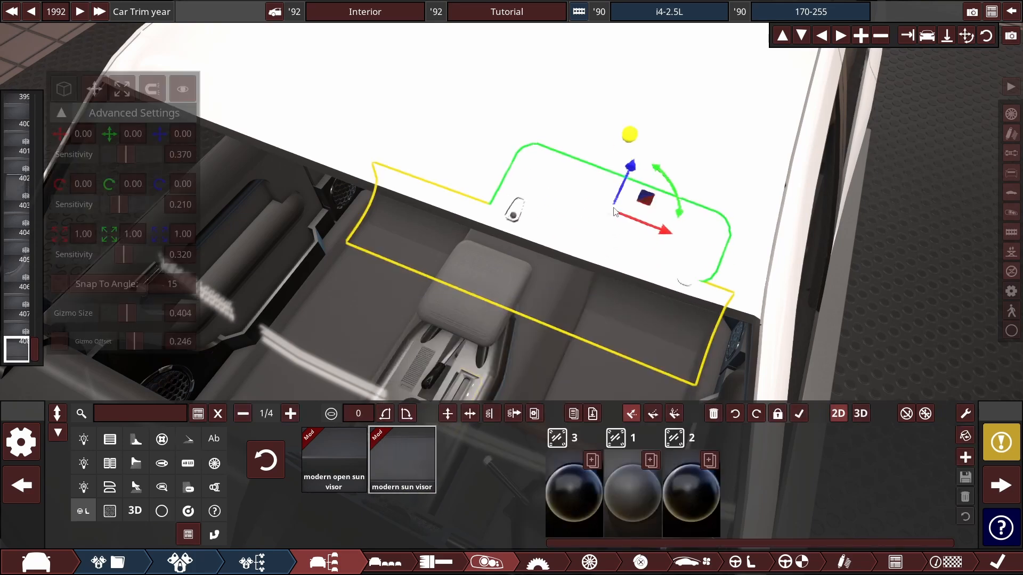
left_click_drag(614, 212, 369, 234)
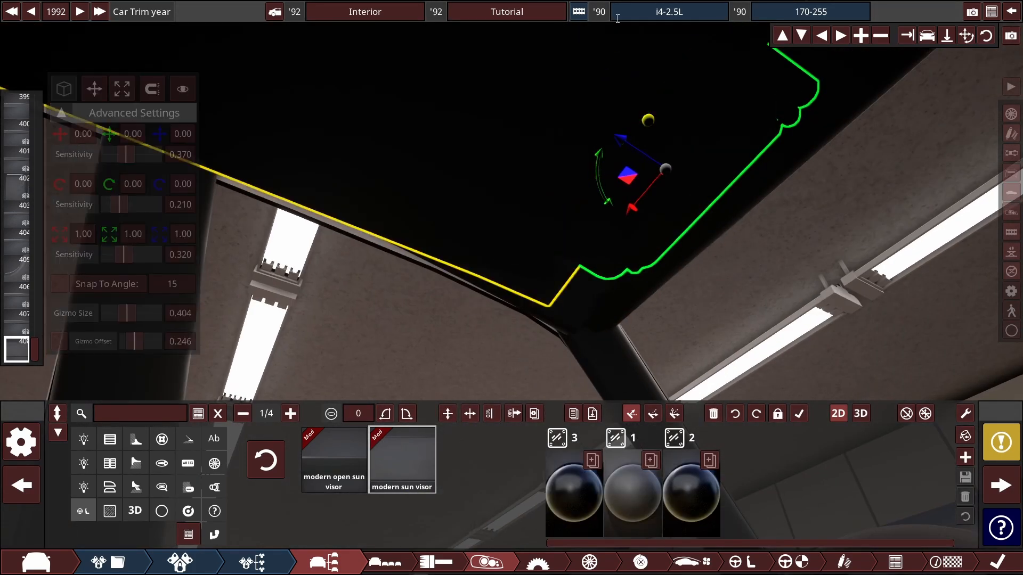
left_click_drag(618, 19, 880, 428)
left_click_drag(406, 260, 450, 188)
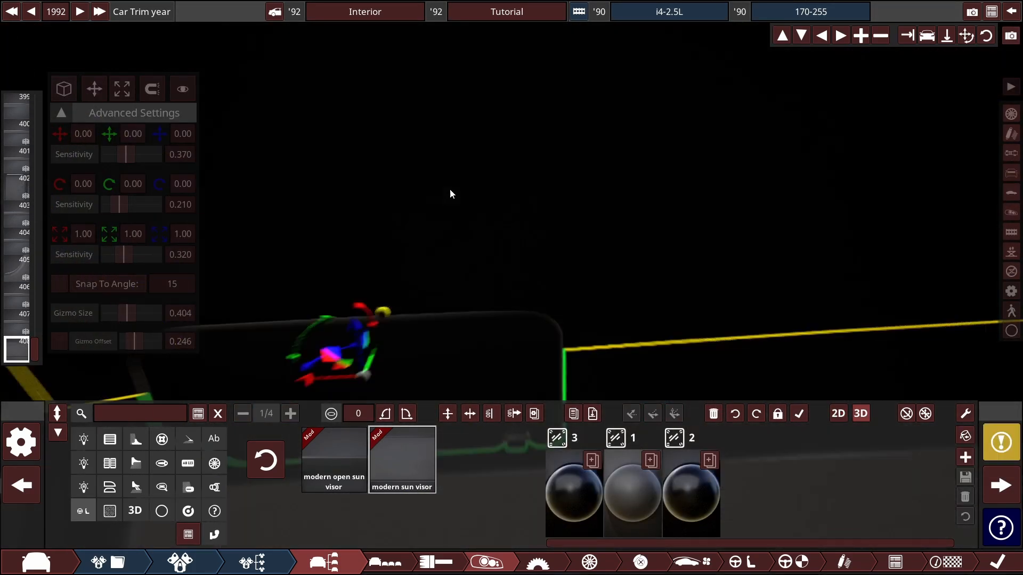
left_click(450, 188)
left_click_drag(372, 144, 543, 213)
Step: Search the fixtures for "mirr" and look through the mirror sets for one that suits the cabin
scroll(437, 484, "up", 2)
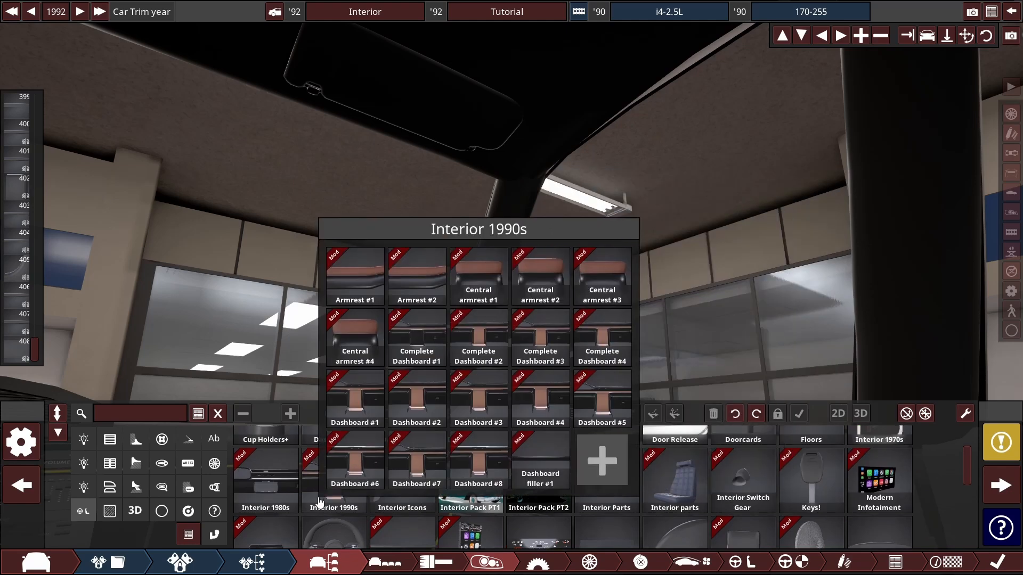
scroll(876, 471, "up", 2)
mouse_move(881, 469)
type("mirr")
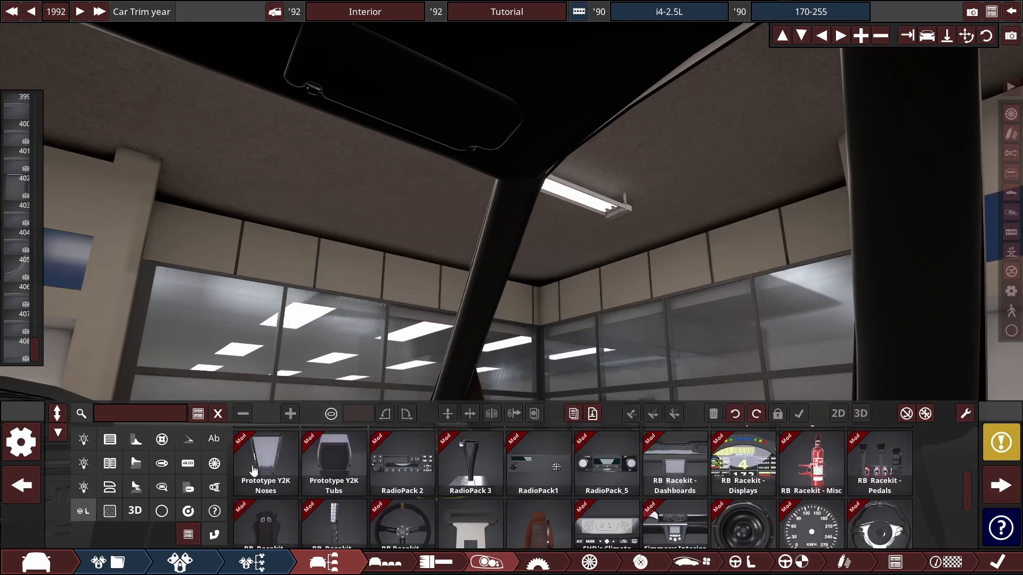
scroll(922, 486, "up", 3)
left_click(317, 464)
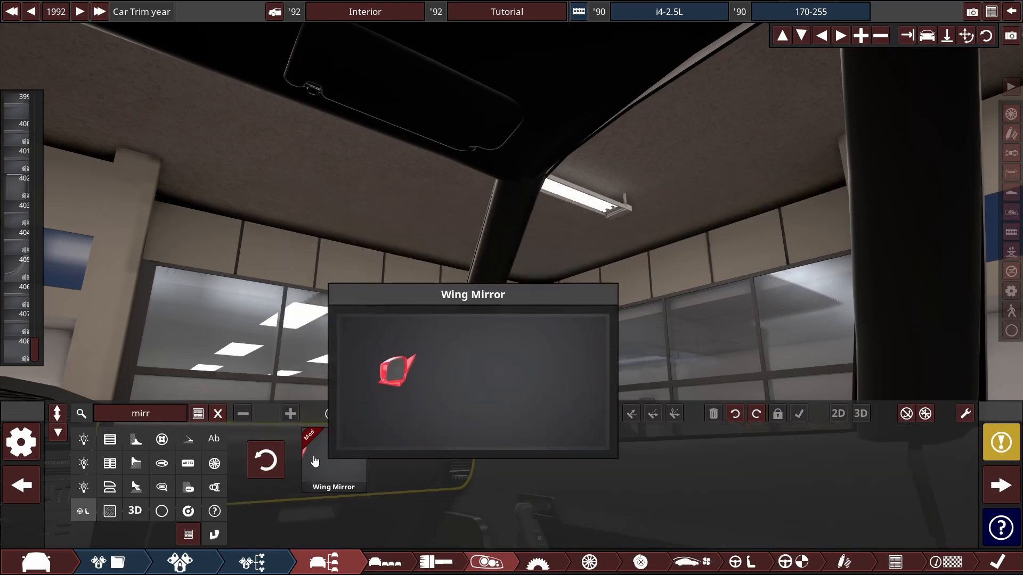
left_click(277, 466)
left_click(385, 467)
left_click(276, 467)
mouse_move(565, 468)
left_click(743, 465)
left_click(273, 465)
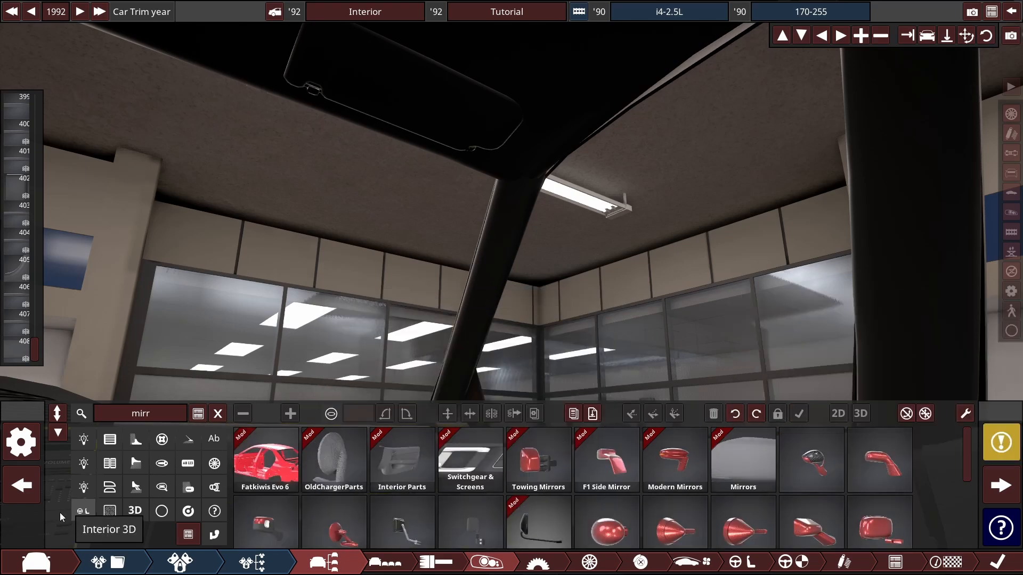
Step: Return to the Interior 3D fixtures and open the Seatbelts set
left_click(80, 513)
scroll(665, 479, "down", 10)
mouse_move(876, 526)
scroll(877, 512, "down", 3)
scroll(405, 482, "up", 4)
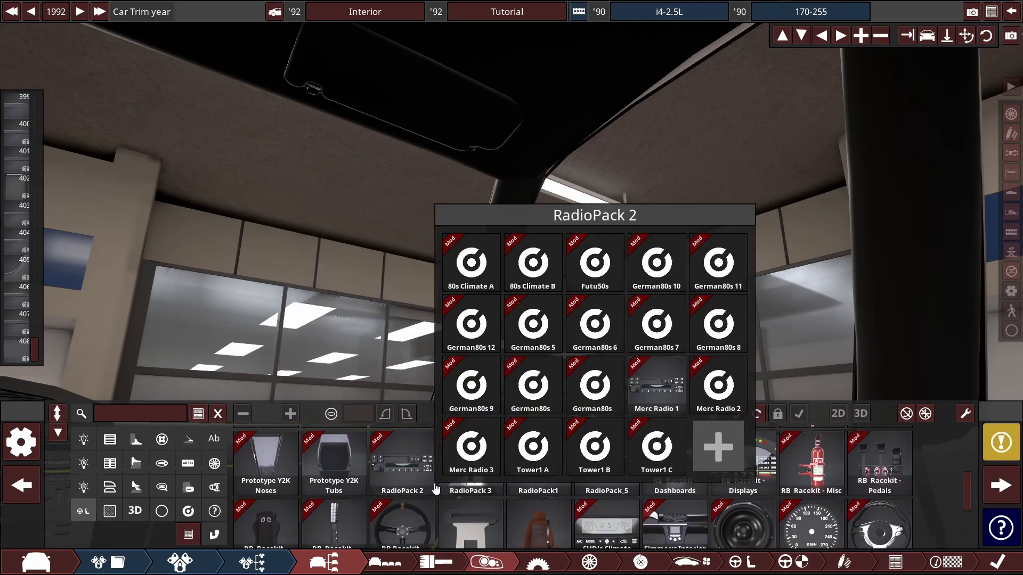
left_click(470, 519)
Step: Place a seatbelt with plug on the inside of the driver's-side B-pillar, rotated -13.71 degrees to follow it
left_click_drag(458, 298, 214, 327)
scroll(22, 267, "up", 8)
left_click_drag(505, 341, 538, 458)
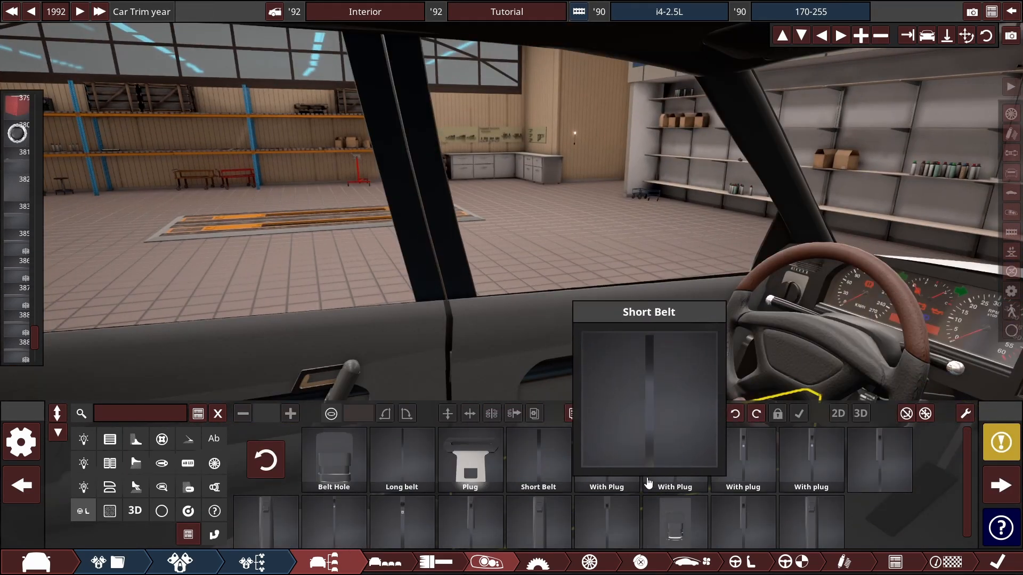
scroll(639, 488, "down", 2)
left_click_drag(480, 325, 746, 367)
scroll(746, 367, "down", 5)
left_click_drag(606, 461, 640, 282)
key("Delete")
left_click_drag(375, 512, 254, 136)
scroll(529, 181, "up", 5)
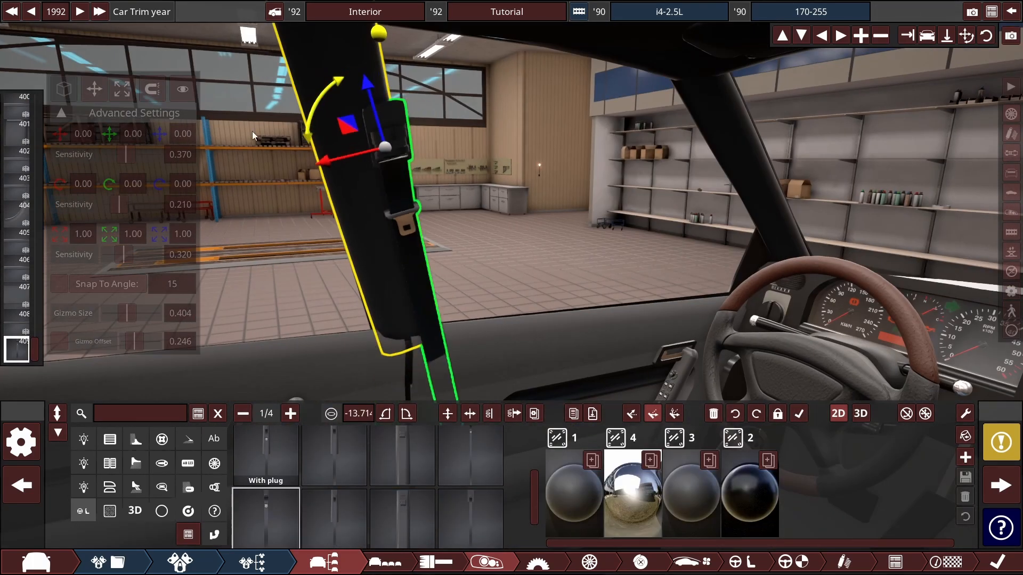
Step: Rotate the B-pillar seatbelt fixture to -14.21 degrees, reposition it on the pillar and swap it for the Belt Hole
scroll(312, 178, "down", 3)
left_click(491, 158)
left_click(419, 213)
left_click(122, 89)
left_click_drag(511, 340, 589, 375)
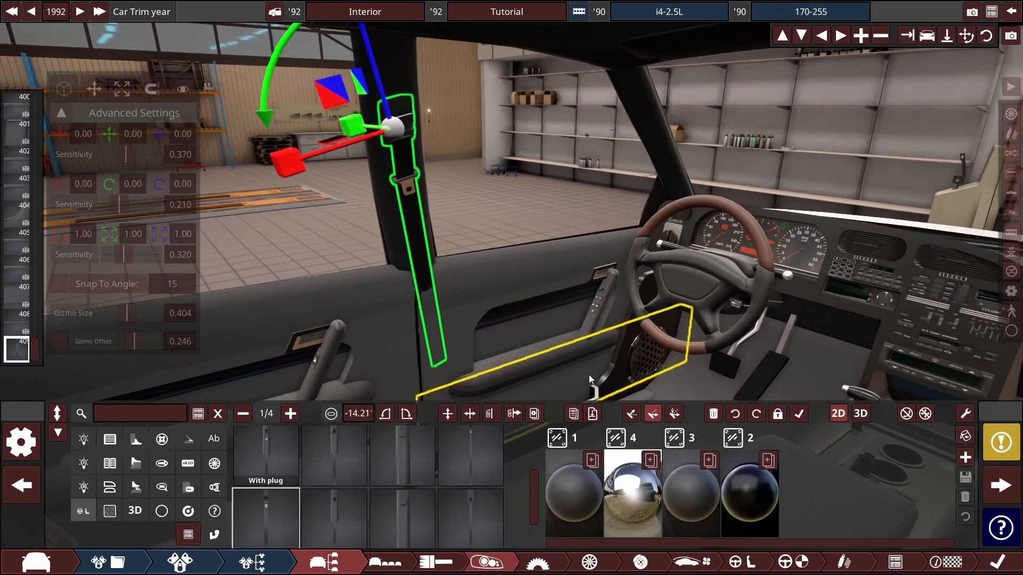
left_click_drag(387, 88, 385, 50)
left_click_drag(432, 106, 442, 168)
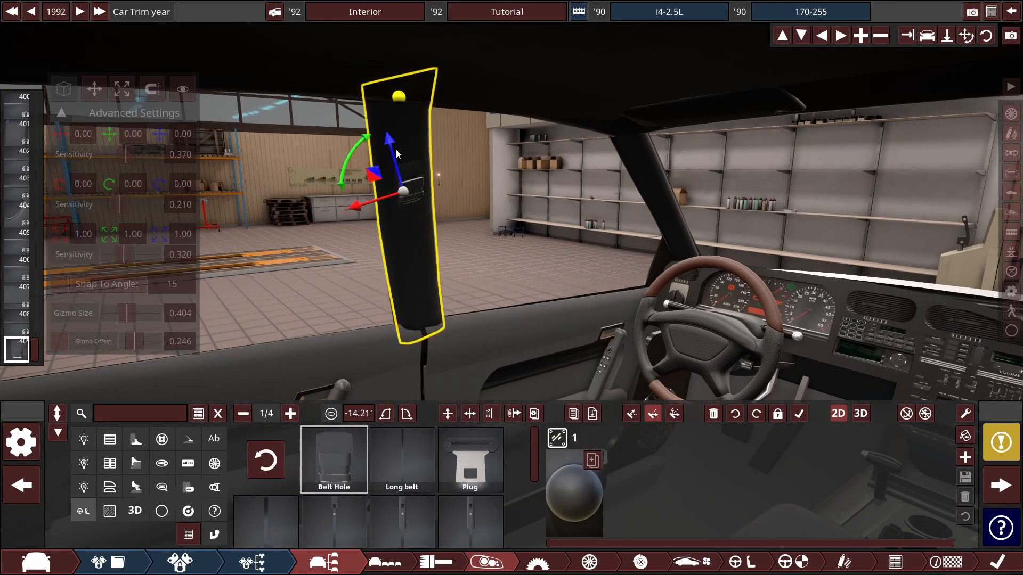
Step: Add a buckled belt hanging from the B-pillar's belt hole and set its blue-axis scale to 0.70
left_click(459, 481)
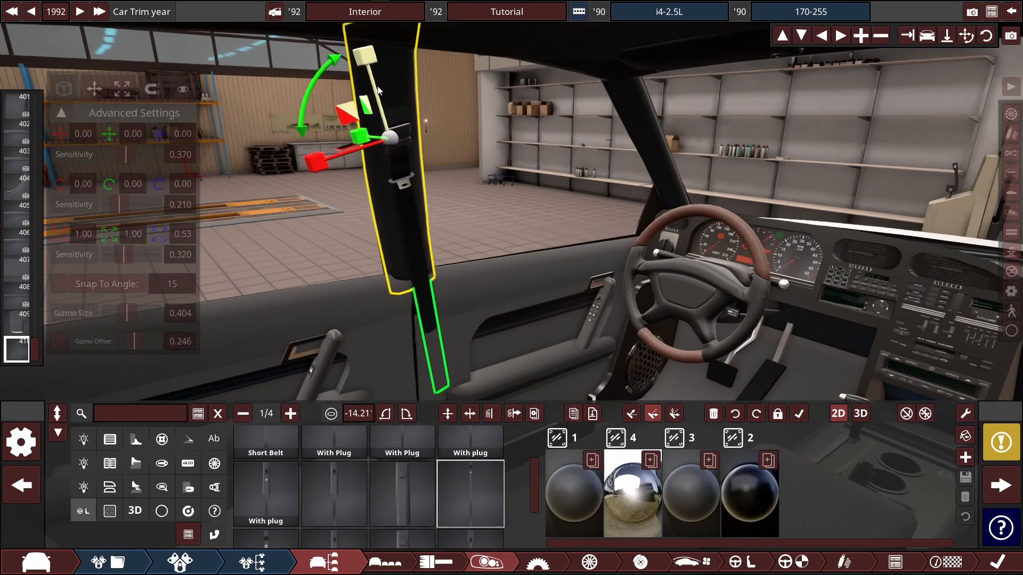
left_click(426, 284)
left_click(428, 286)
left_click(388, 72)
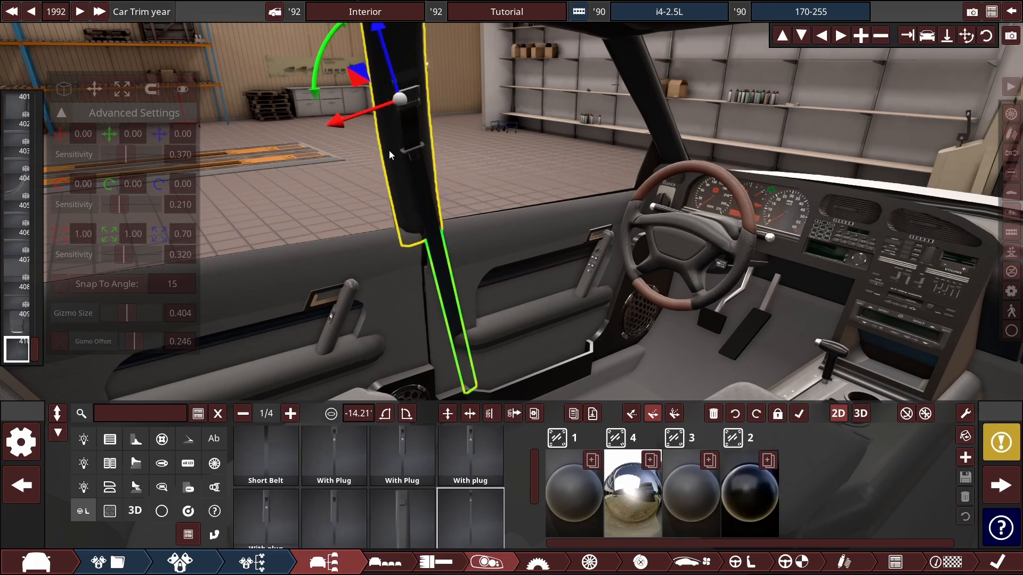
Step: Refine the hanging belt with a blue-axis scale of 0.87 and a rotation of about -10.62 degrees along the pillar
left_click_drag(316, 77, 321, 69)
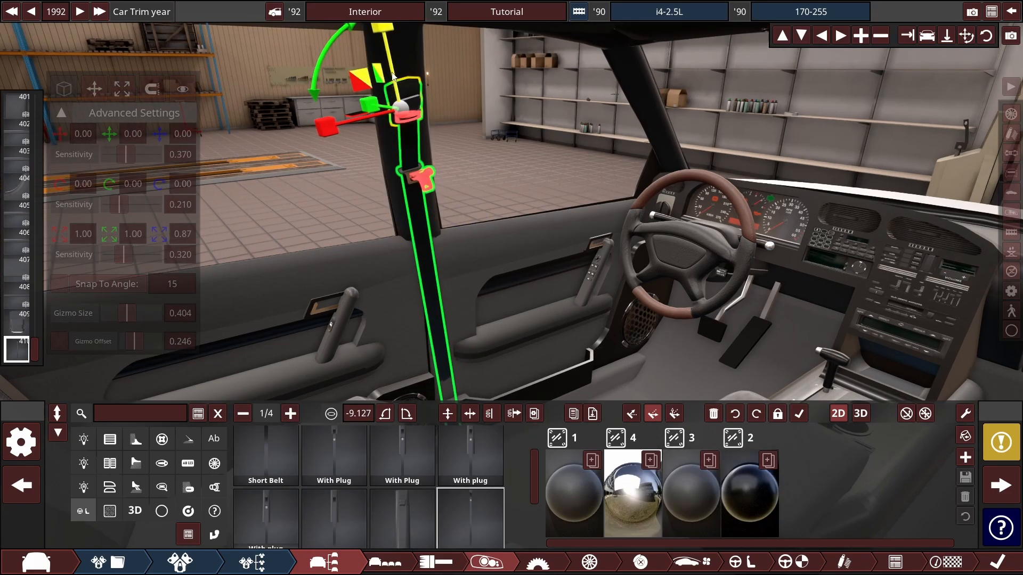
left_click_drag(391, 46, 389, 32)
left_click(676, 179)
left_click(344, 206)
left_click_drag(264, 116, 258, 109)
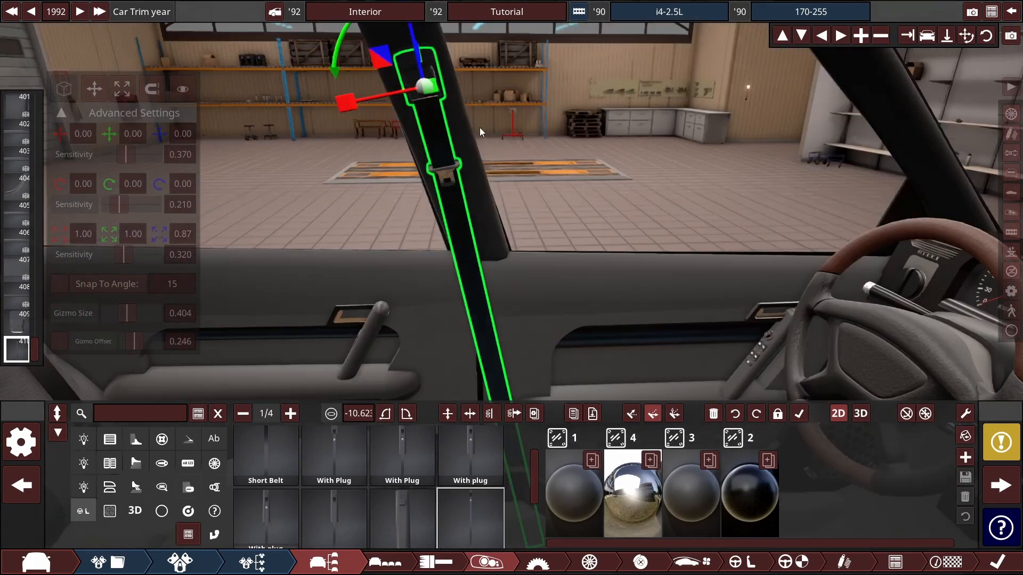
left_click(480, 127)
left_click(440, 78)
Step: Examine the fitted seatbelt from the driver's area and from outside through the side windows
left_click(608, 155)
scroll(608, 155, "down", 10)
scroll(608, 155, "up", 10)
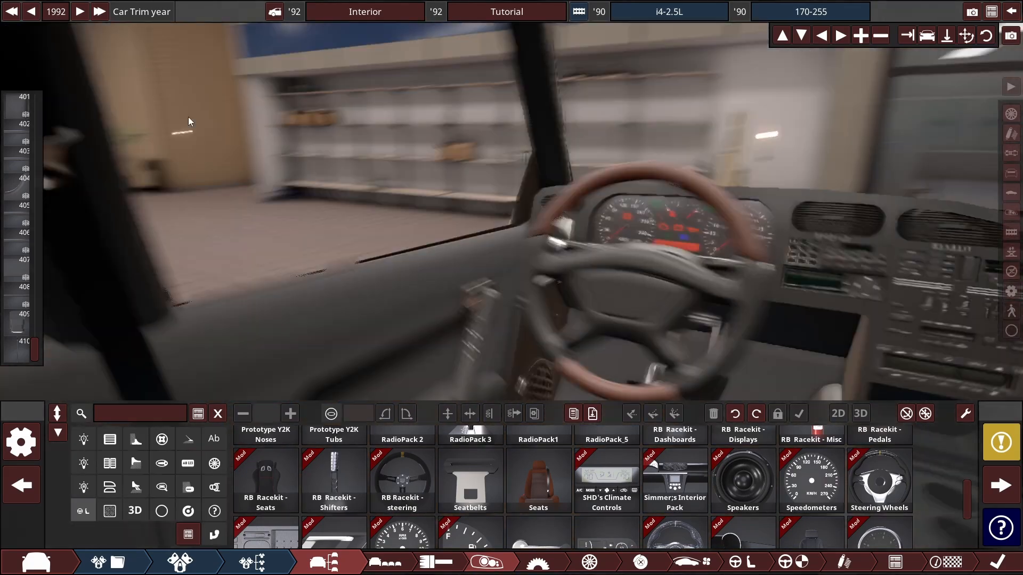
left_click(531, 140)
left_click(635, 139)
scroll(635, 139, "down", 10)
scroll(612, 234, "up", 5)
left_click_drag(611, 234, 553, 232)
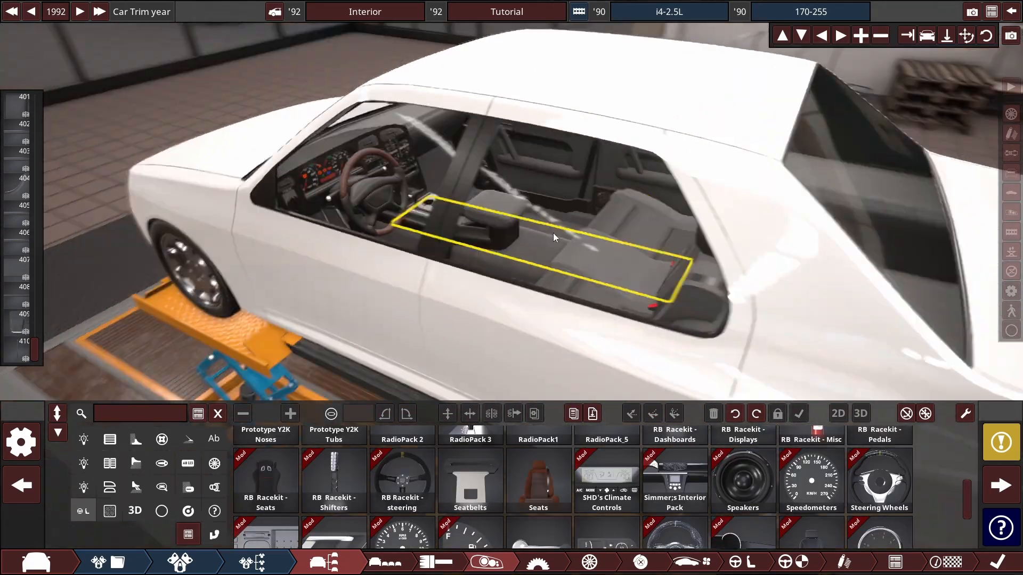
Step: Browse the Interior 3D sets for more cabin parts, including Modular Interior, Steering Wheels and old cheap seats
scroll(553, 232, "up", 10)
scroll(775, 445, "up", 1)
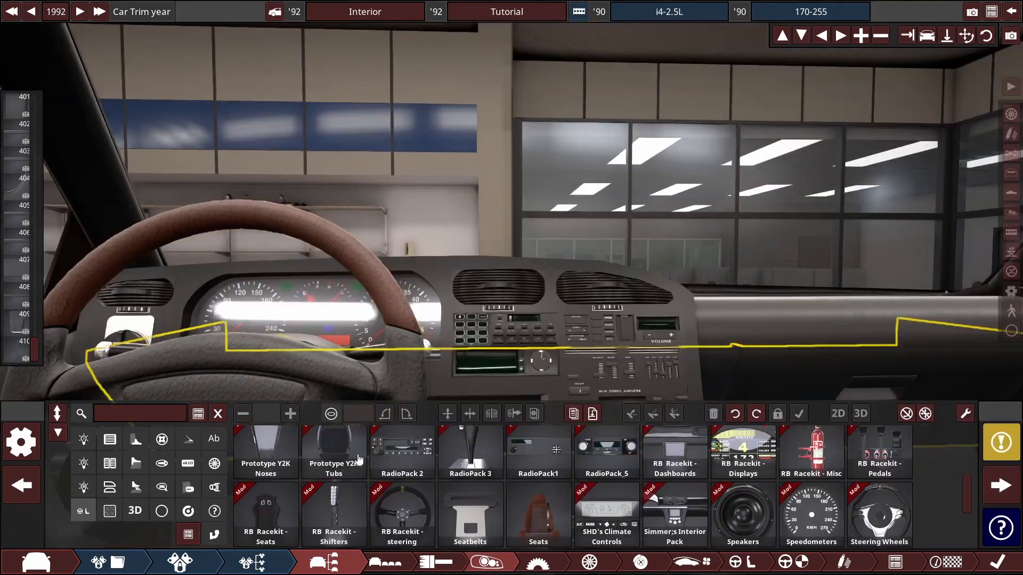
scroll(453, 447, "up", 5)
scroll(276, 476, "up", 8)
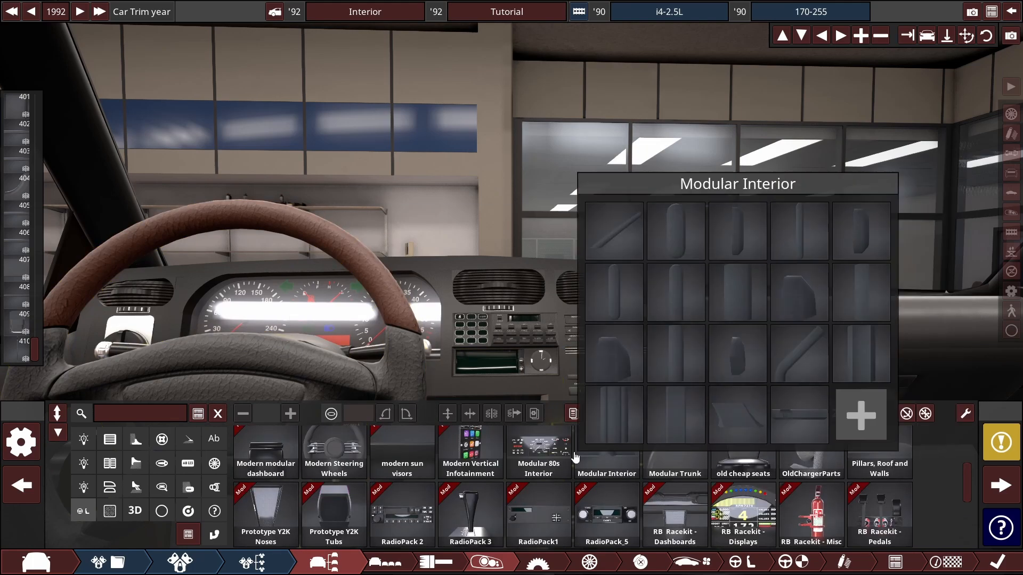
scroll(464, 488, "up", 6)
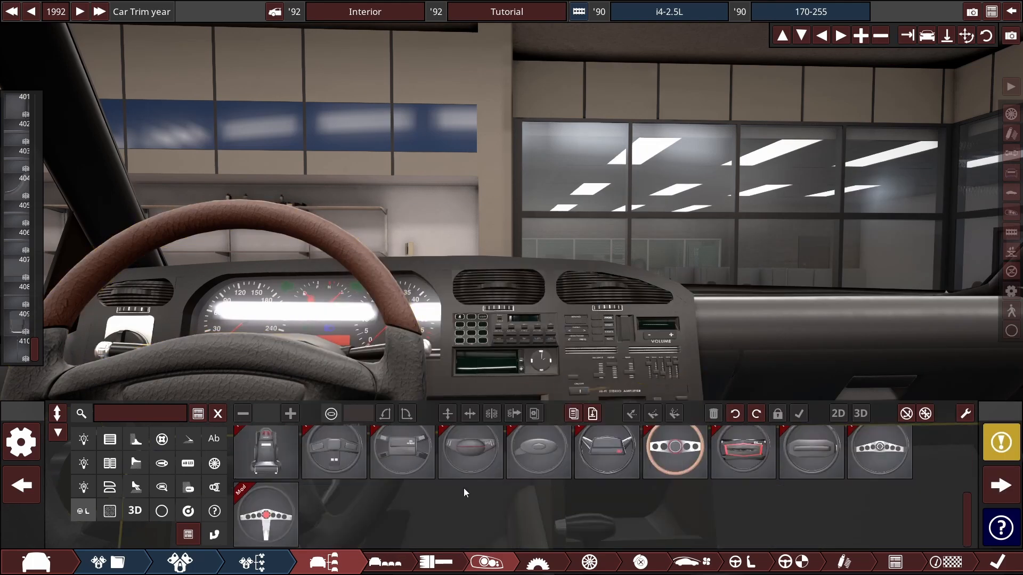
scroll(614, 499, "up", 2)
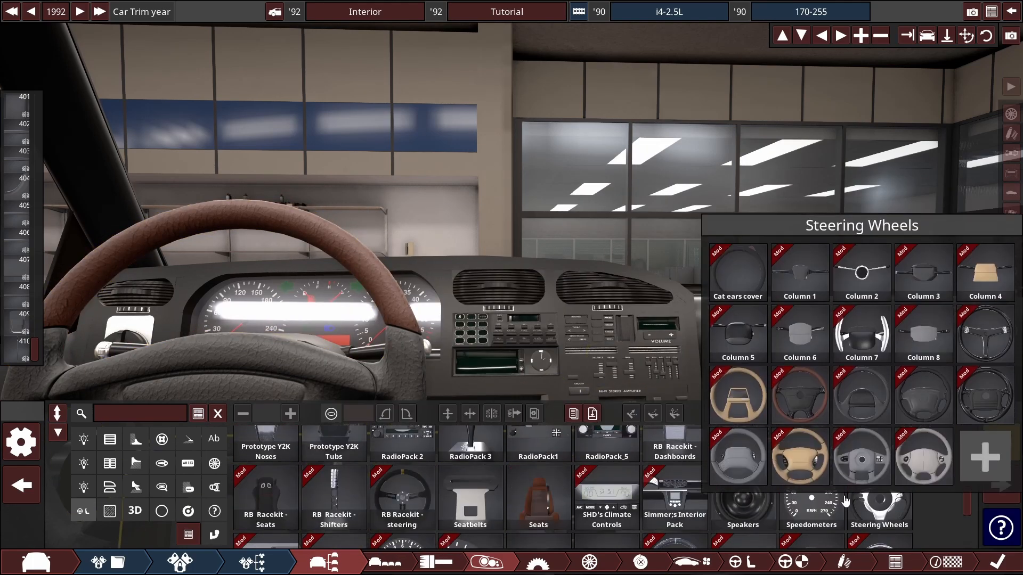
mouse_move(816, 449)
scroll(772, 444, "up", 3)
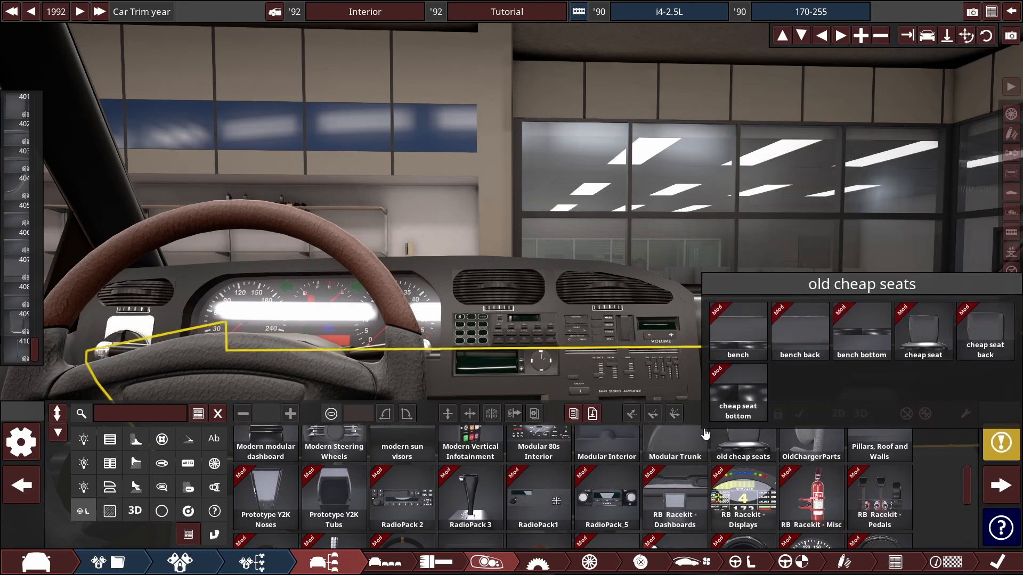
Step: Browse the interior sets, including Interior Pack PT1, steering wheels, Xian's Interior Pack 3 and seatbelts, for more cabin fittings
left_click(473, 484)
scroll(459, 489, "up", 5)
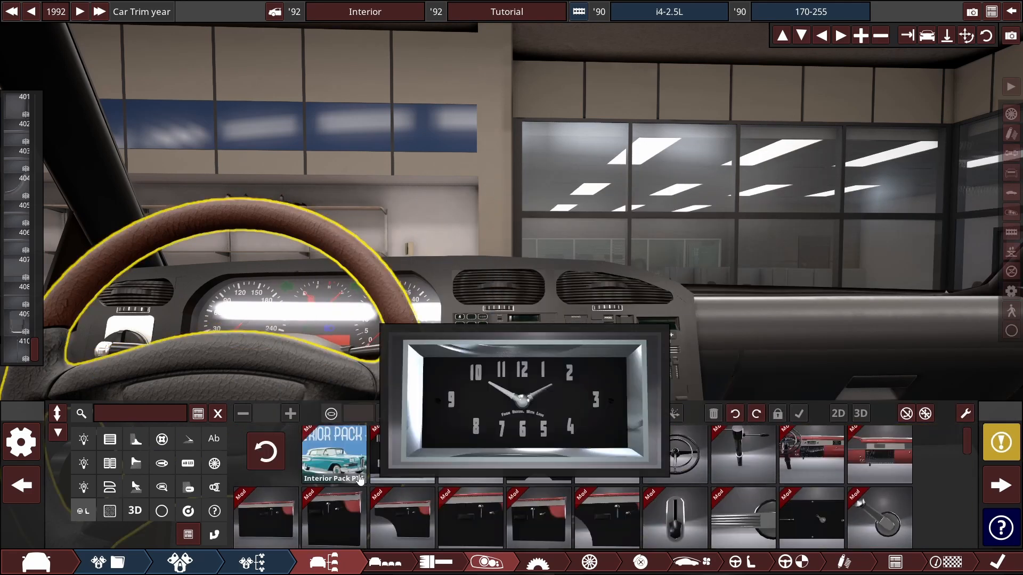
mouse_move(292, 440)
left_click(434, 470)
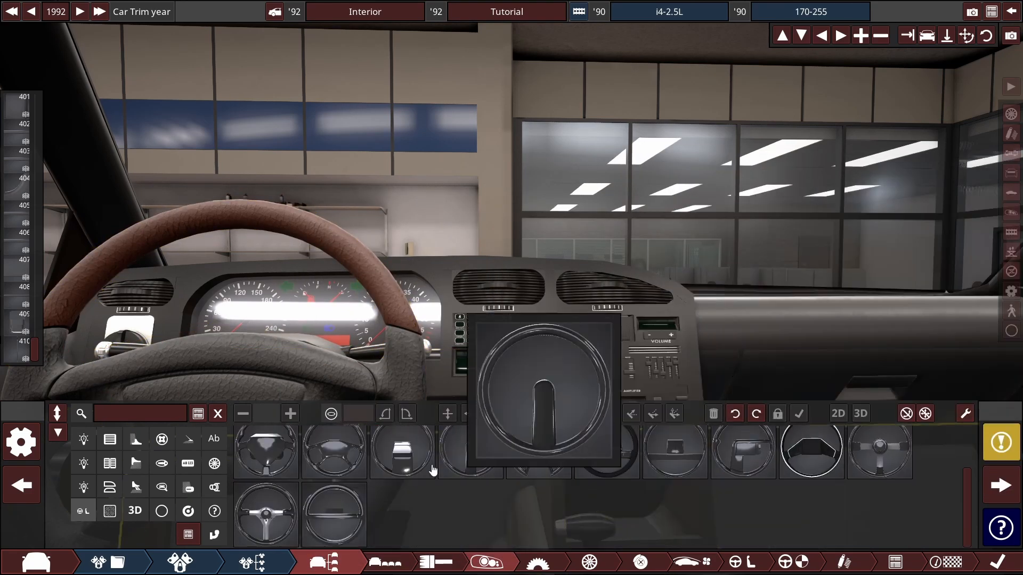
left_click(428, 484)
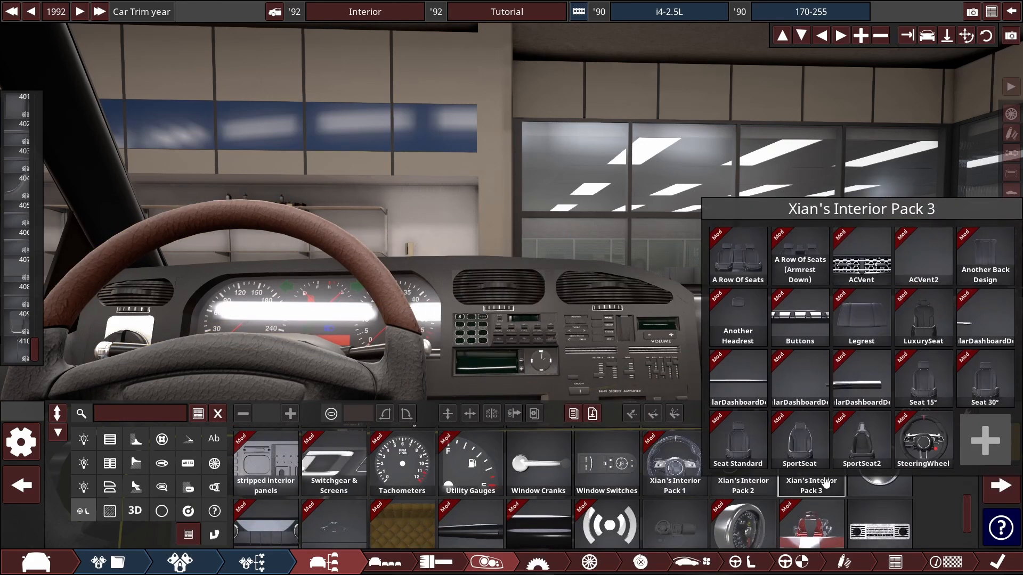
scroll(879, 493, "up", 1)
mouse_move(758, 497)
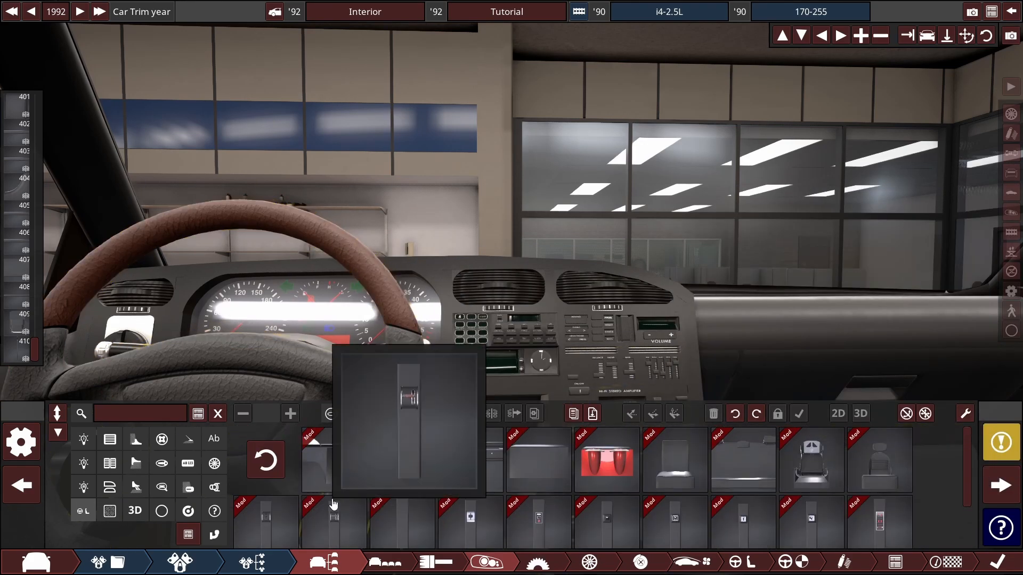
mouse_move(278, 480)
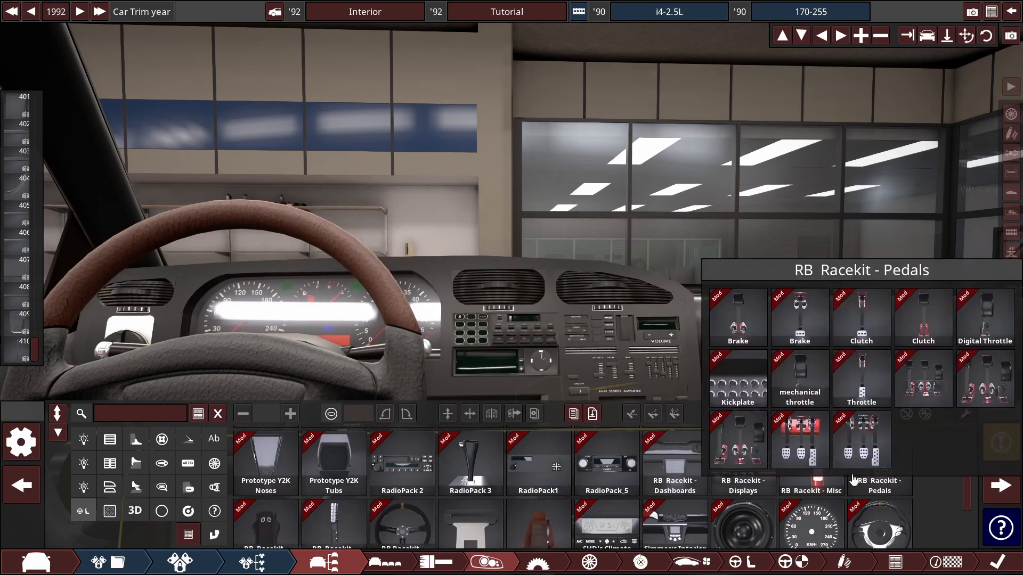
scroll(710, 501, "up", 5)
scroll(710, 507, "down", 5)
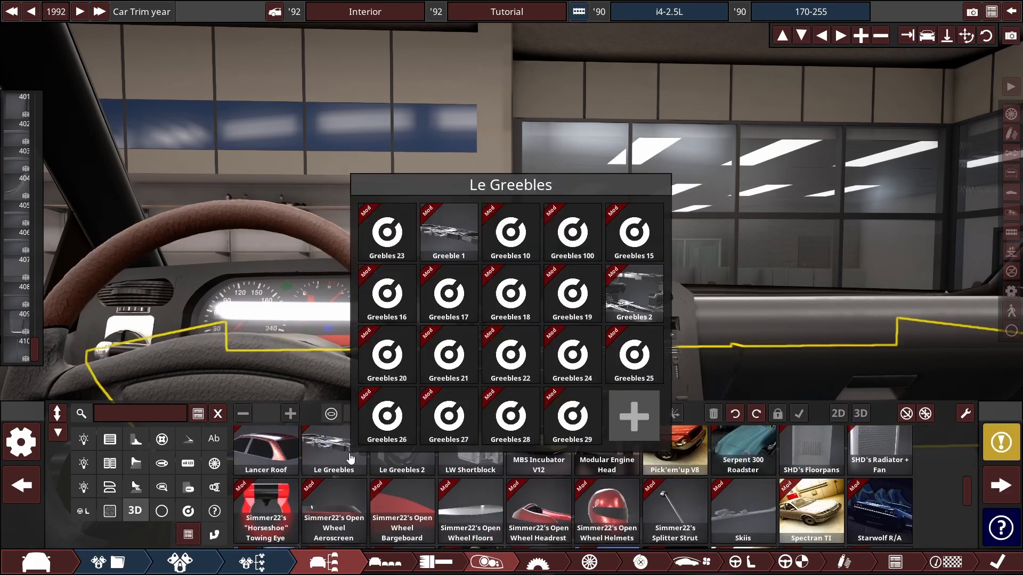
Step: Look through the gauge displays, center consoles, climate control panels and Interior Parts set for suitable cabin pieces
mouse_move(909, 459)
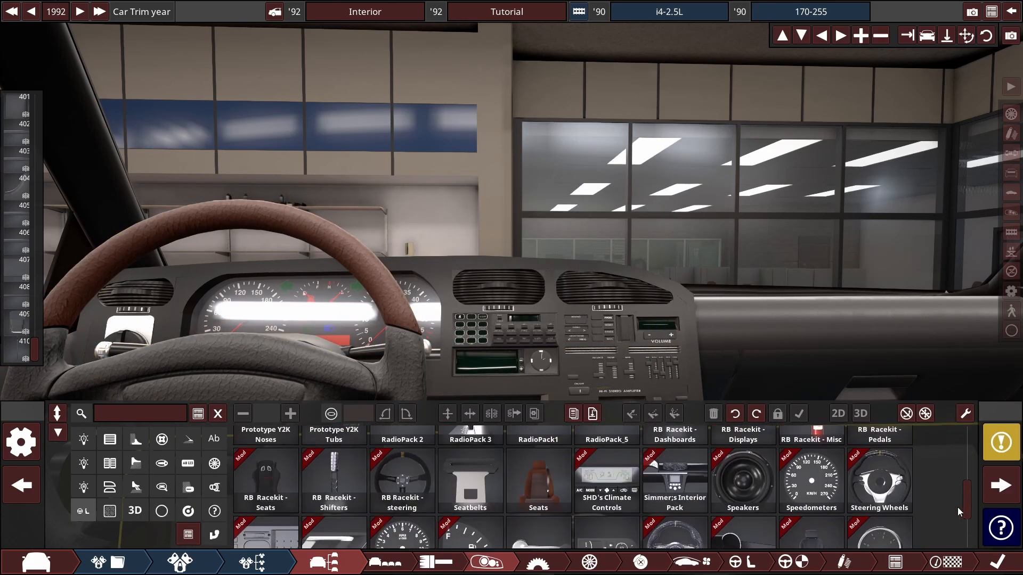
scroll(706, 490, "up", 2)
left_click(515, 473)
scroll(541, 493, "down", 5)
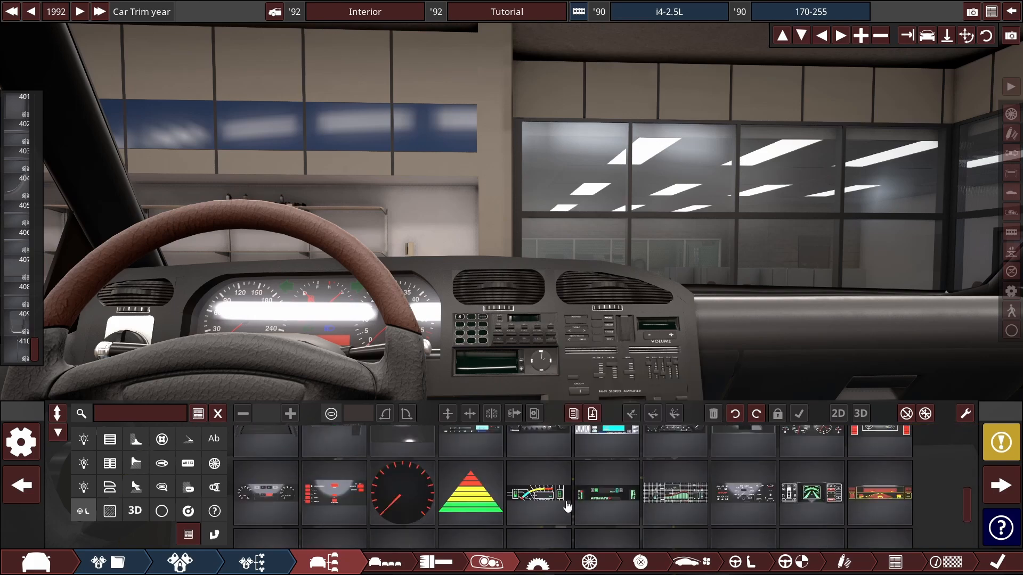
right_click(568, 506)
left_click(269, 467)
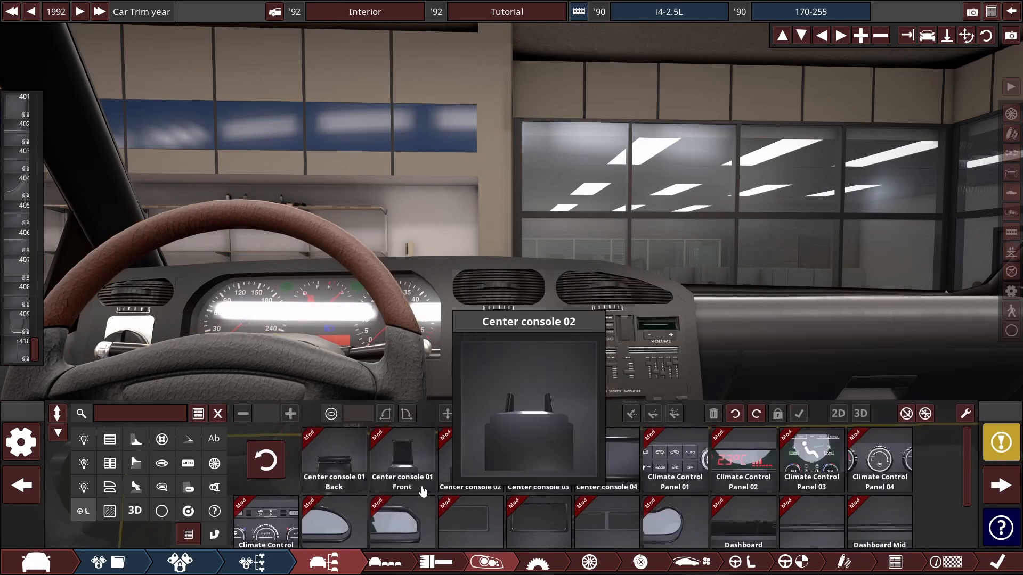
right_click(423, 491)
scroll(874, 464, "up", 1)
scroll(809, 506, "down", 1)
scroll(746, 485, "up", 1)
left_click(606, 458)
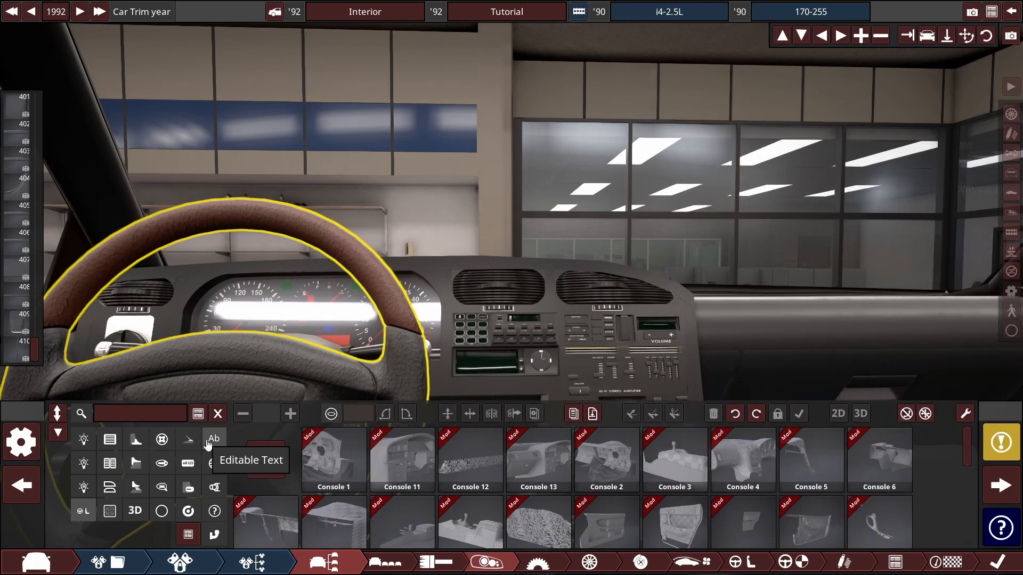
scroll(426, 484, "down", 10)
Step: Add Rear Mirror 1 at the upper centre of the windscreen, flipped to face the cabin and rotated with 15-degree angle snapping
left_click_drag(393, 489, 526, 73)
right_click(426, 485)
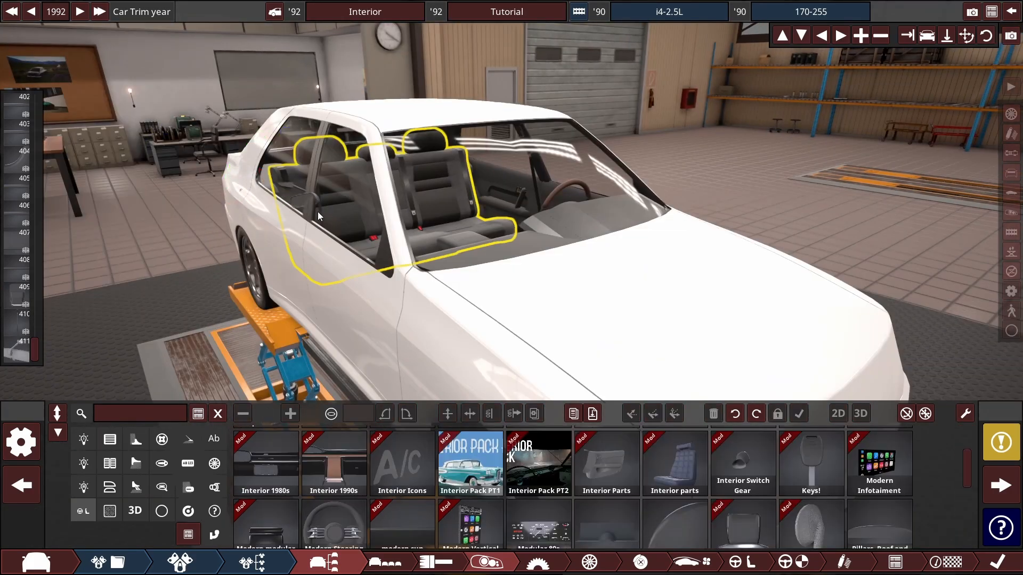
left_click(494, 127)
left_click(860, 414)
scroll(509, 270, "up", 5)
left_click_drag(509, 270, 510, 204)
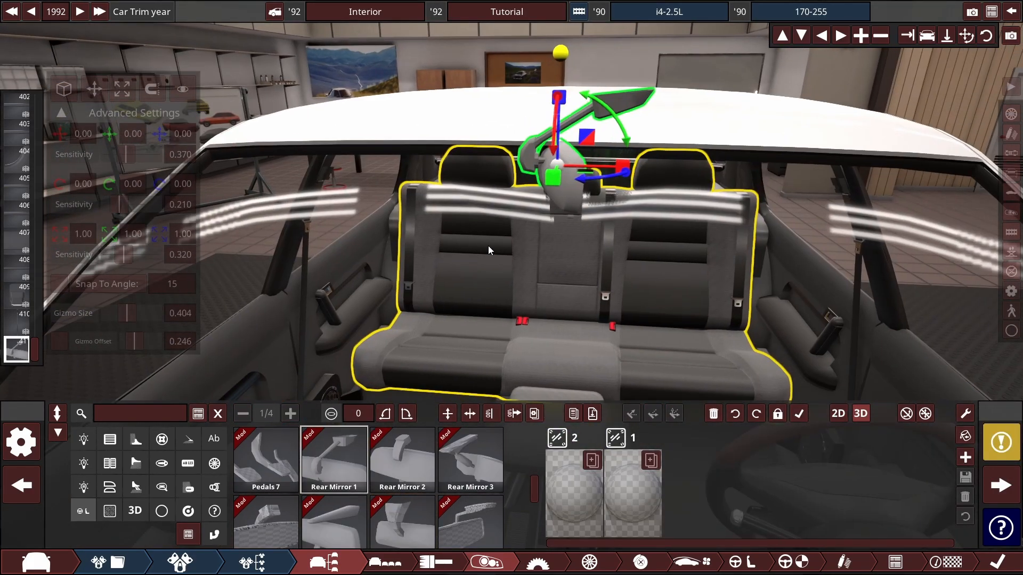
left_click_drag(119, 204, 129, 205)
left_click_drag(547, 163, 714, 119)
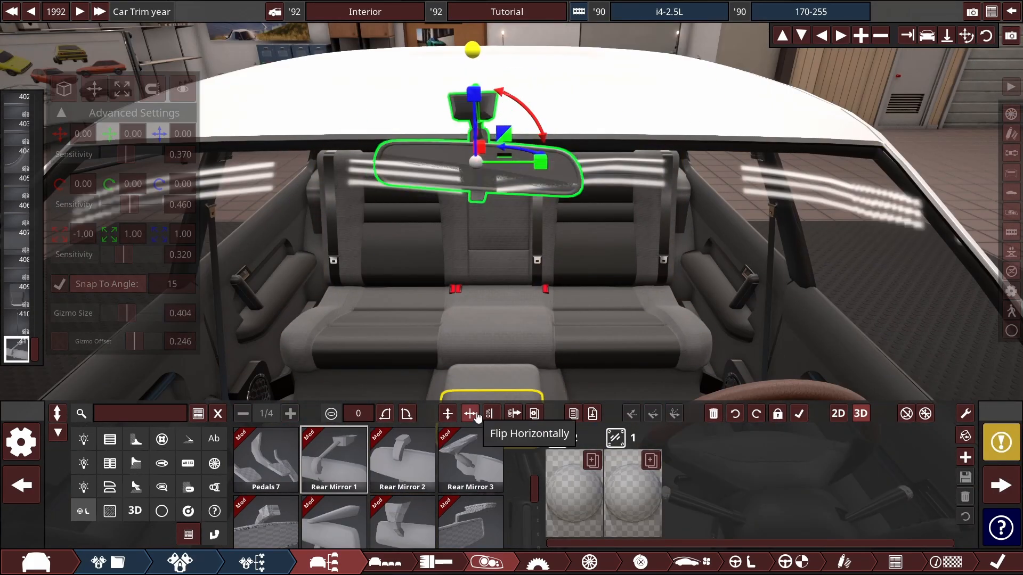
left_click_drag(350, 181, 640, 218)
Step: Browse the material libraries and apply the default Chrome material to the rear mirror's glass
left_click(574, 495)
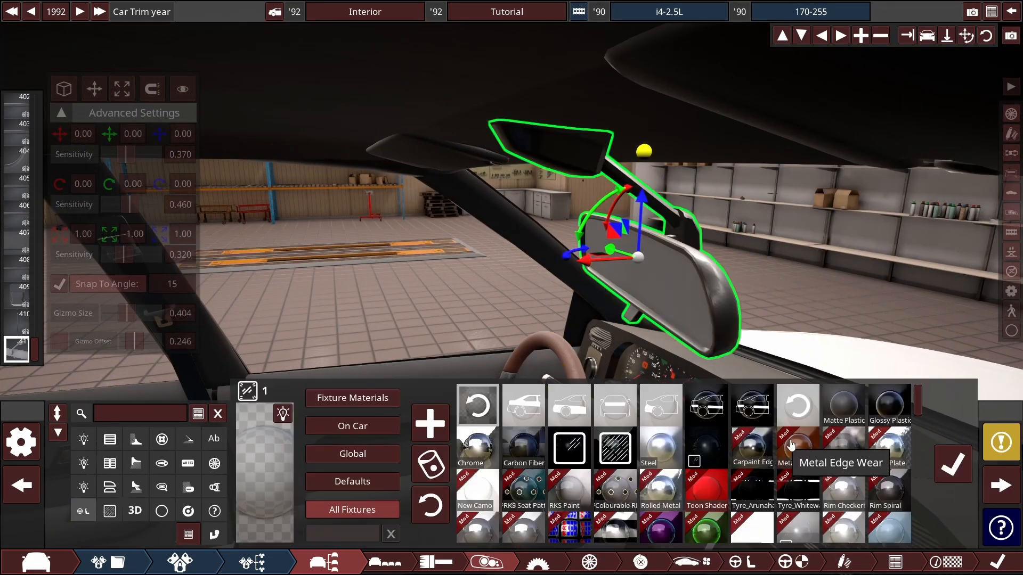
scroll(791, 445, "down", 3)
left_click(354, 428)
scroll(663, 469, "down", 3)
left_click(353, 510)
left_click(354, 482)
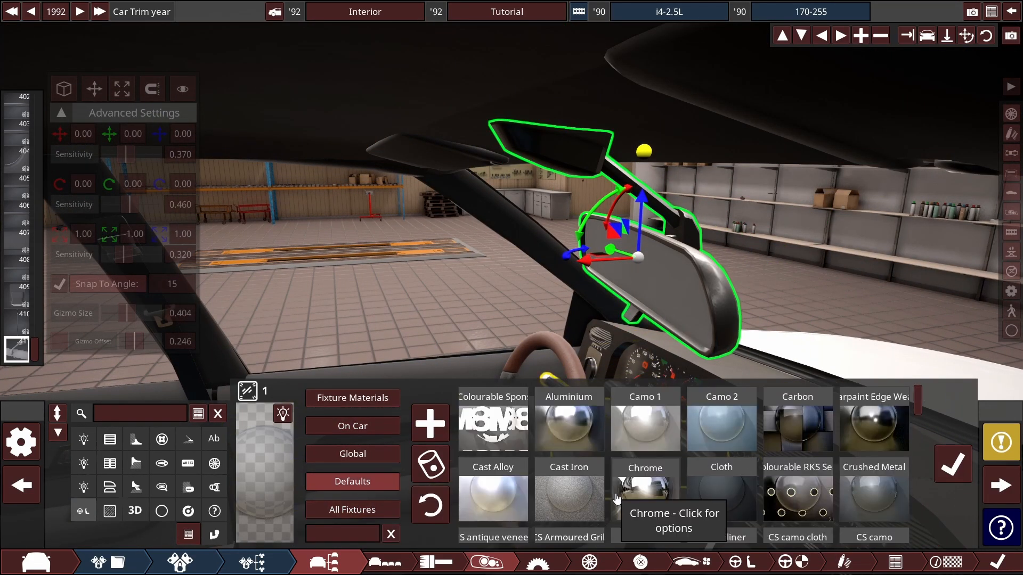
left_click(617, 498)
left_click(953, 464)
Step: Place Roof Light 5 on the headliner above the mirror and swap it for Roof Light 1
left_click(846, 291)
left_click_drag(846, 291, 666, 299)
left_click(581, 319)
scroll(402, 474, "down", 2)
left_click_drag(402, 474, 511, 213)
left_click_drag(660, 224, 659, 121)
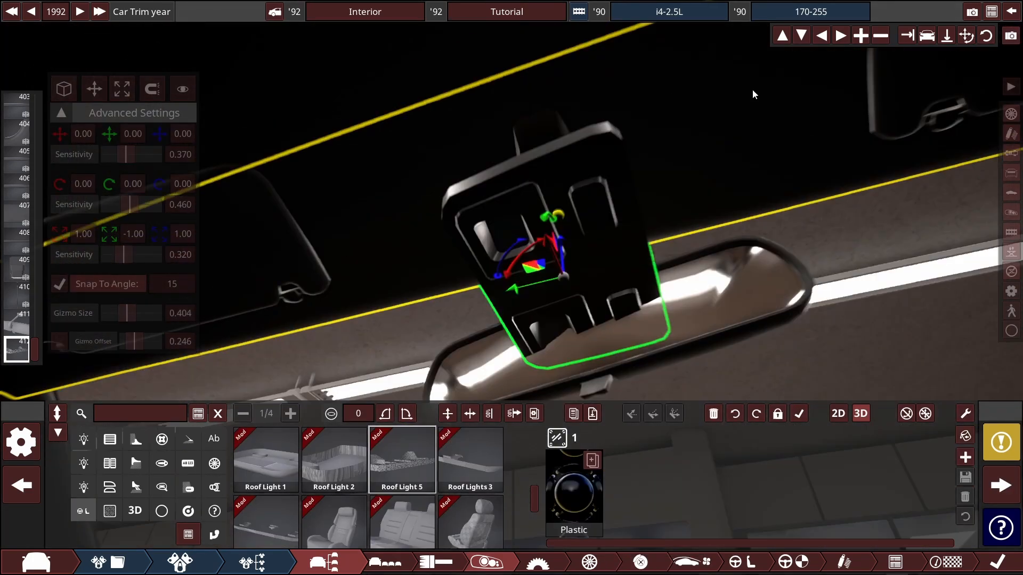
left_click_drag(752, 88, 693, 224)
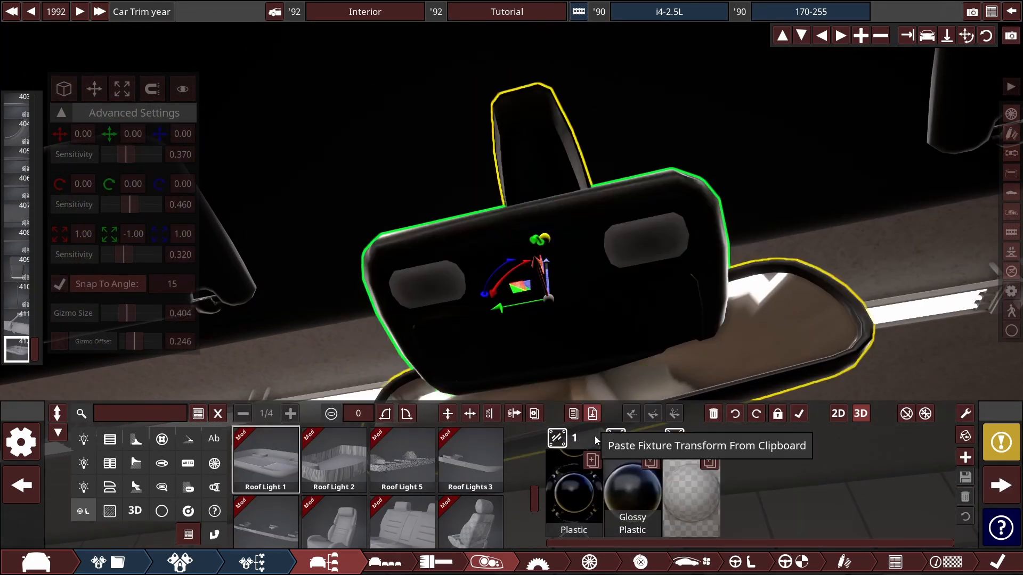
Step: Give the roof light a patterned lens material in slot 1 and Plastic in slot 3, and turn off angle snapping
left_click(574, 490)
left_click(879, 511)
left_click(618, 490)
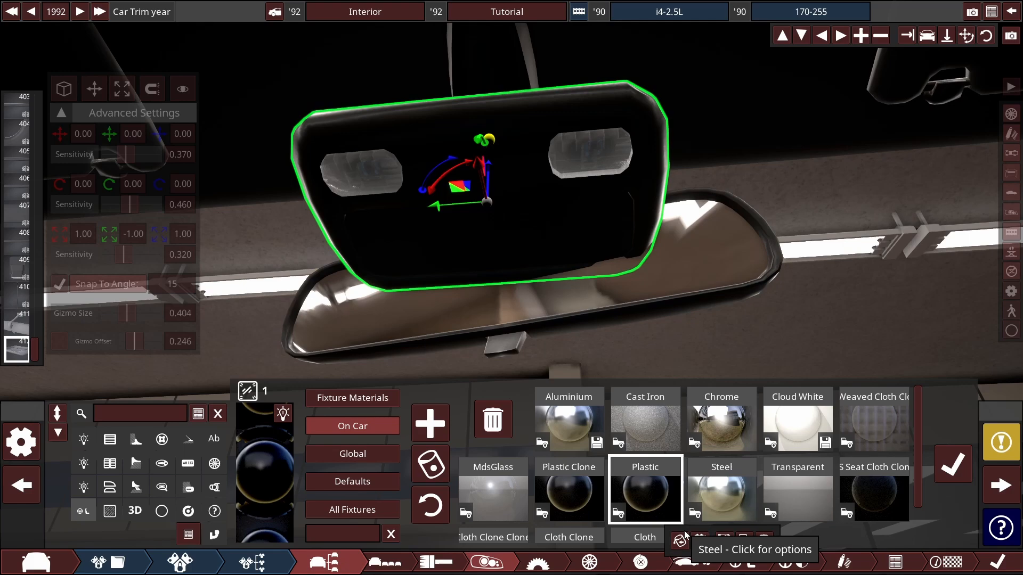
left_click(364, 461)
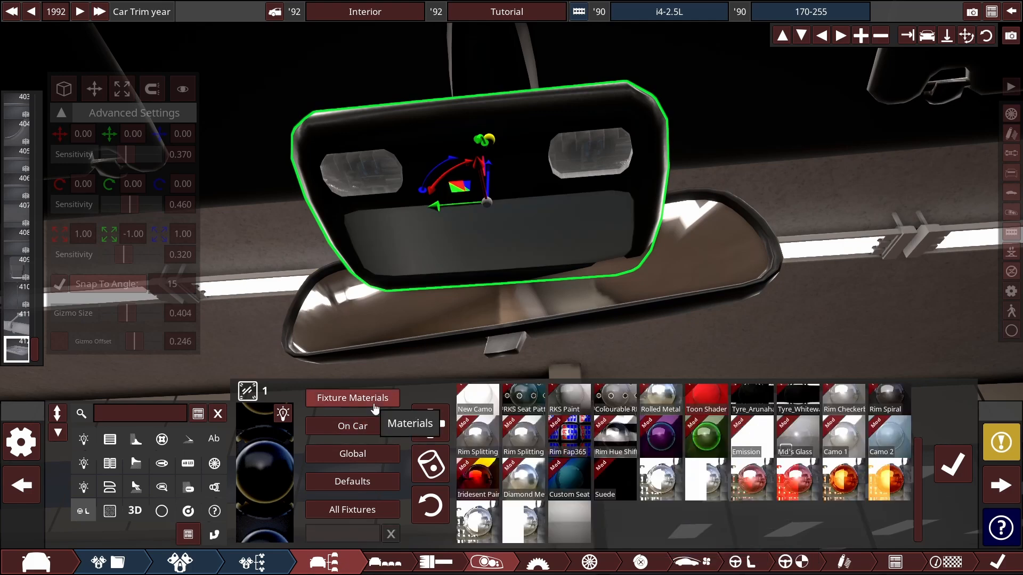
left_click(365, 479)
left_click(774, 452)
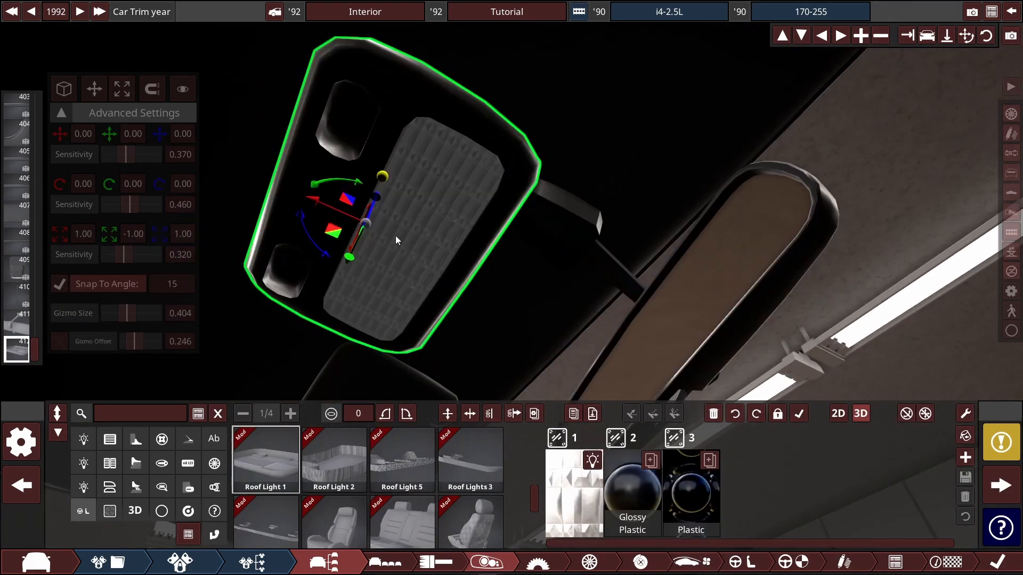
left_click(59, 284)
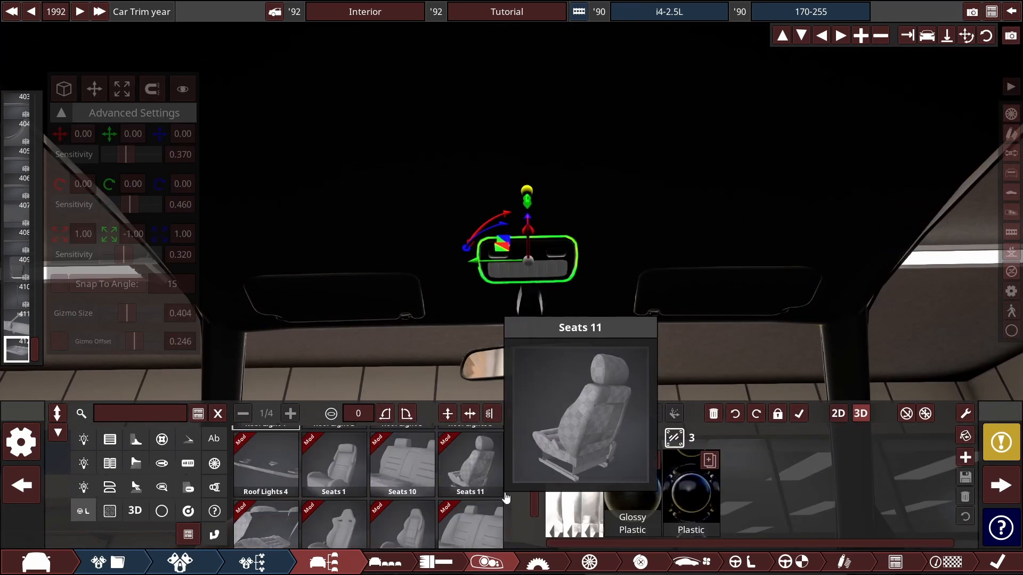
Step: Add Grab Handle 2 to the headliner and align it along the roof edge above the front side window
scroll(532, 490, "up", 5)
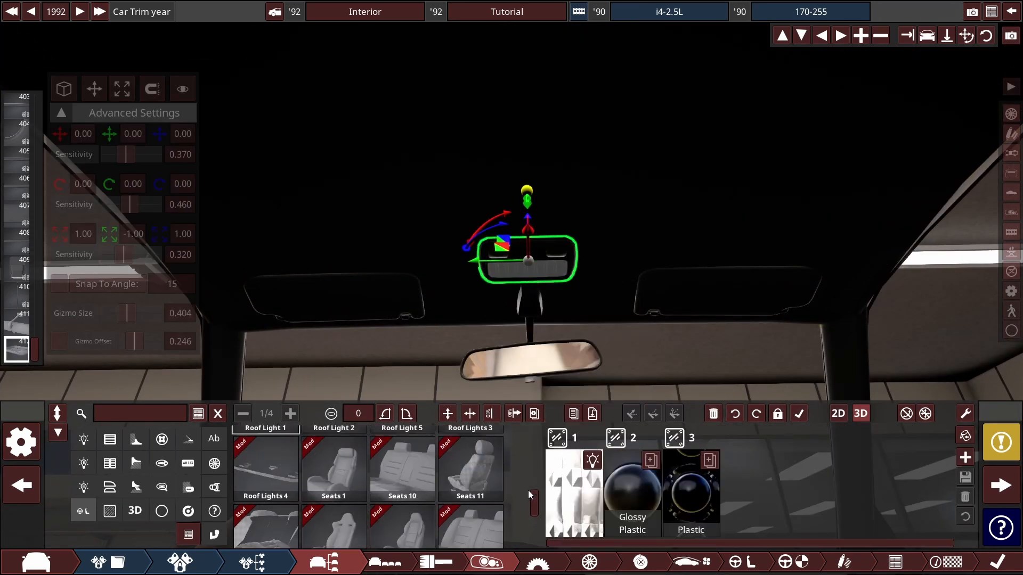
scroll(420, 490, "down", 4)
left_click_drag(420, 482, 330, 261)
scroll(403, 485, "up", 6)
left_click_drag(266, 504, 491, 264)
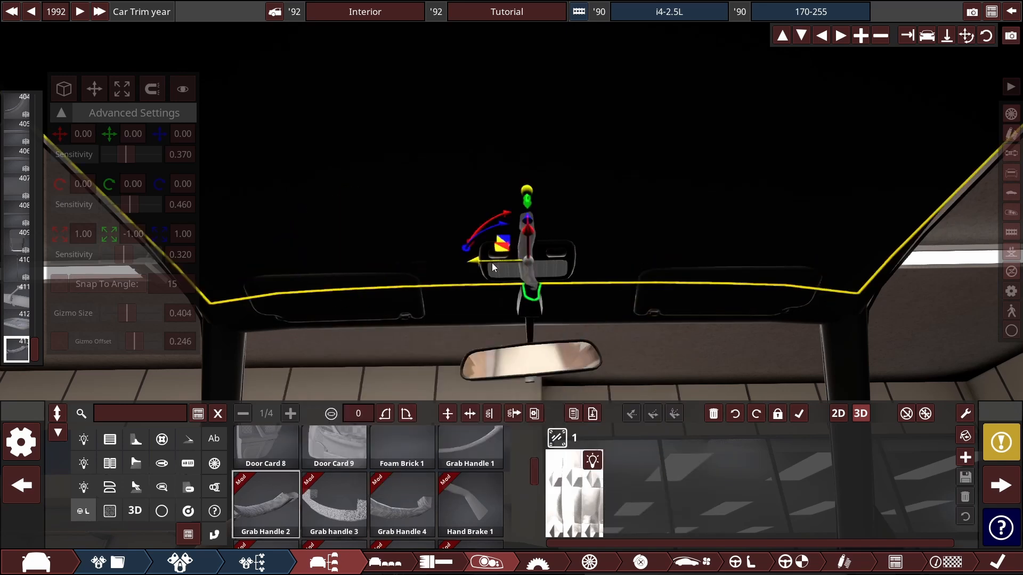
left_click_drag(665, 260, 647, 261)
left_click_drag(586, 240, 533, 320)
Step: Apply Plastic to the grab handle, set its blue-axis scale to 1.34 and seat it against the roof edge
left_click(570, 495)
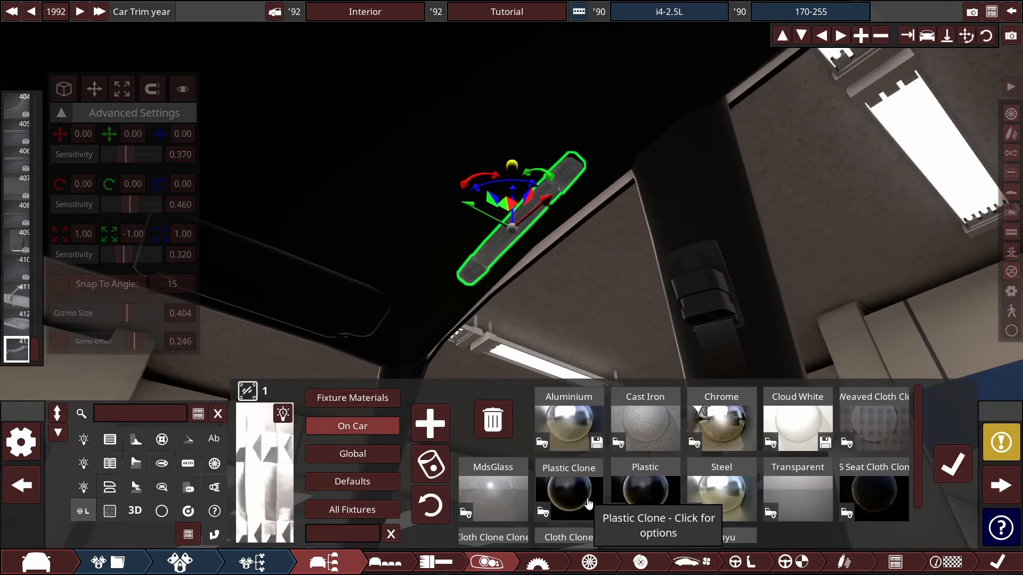
left_click(645, 495)
left_click(953, 463)
left_click_drag(586, 240, 203, 131)
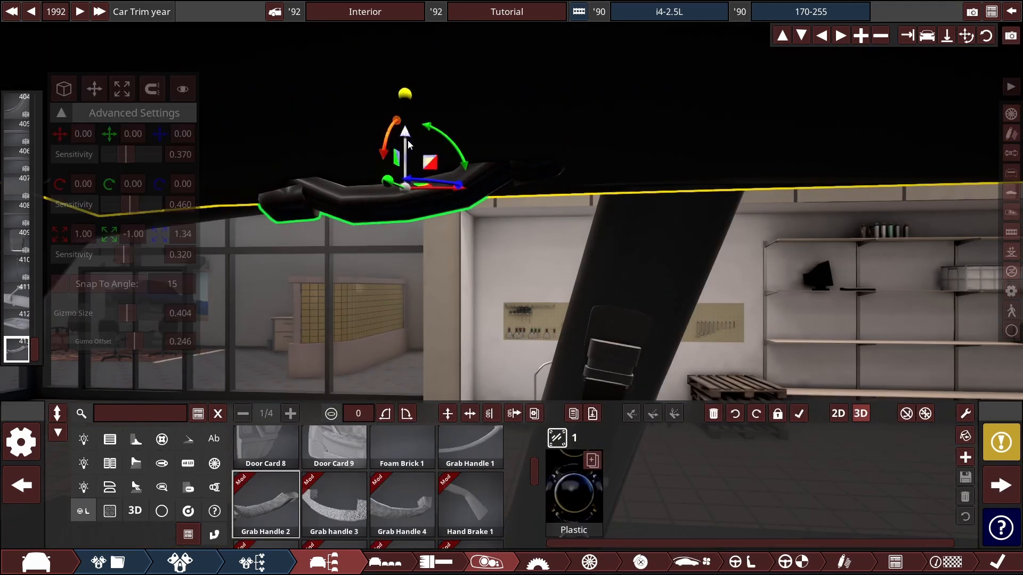
Step: Switch the handle to Grab Handle 4, rotate it to follow the roof, and position a second one above the rear side window
left_click(403, 503)
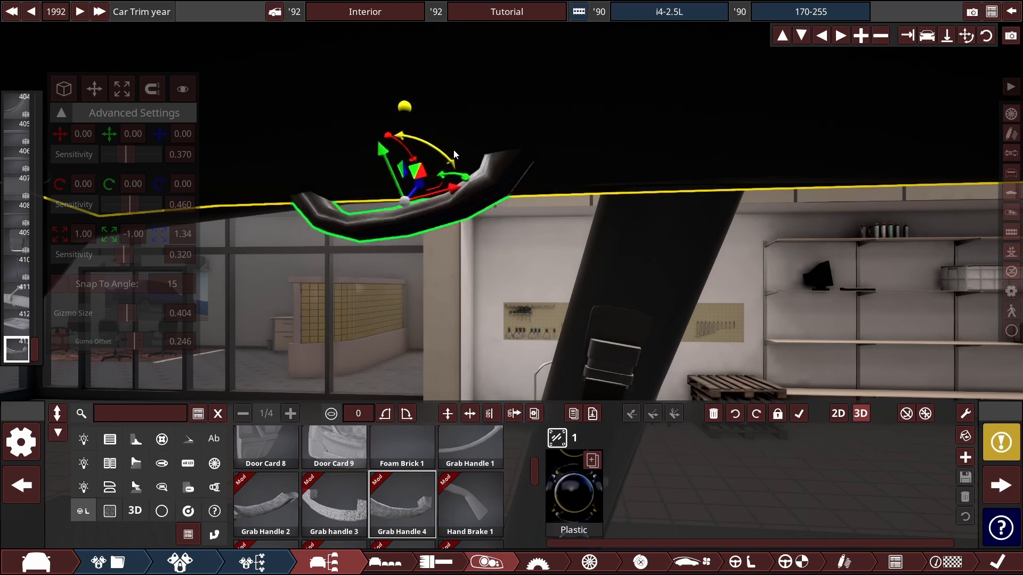
left_click_drag(455, 154, 359, 210)
left_click_drag(532, 213, 557, 86)
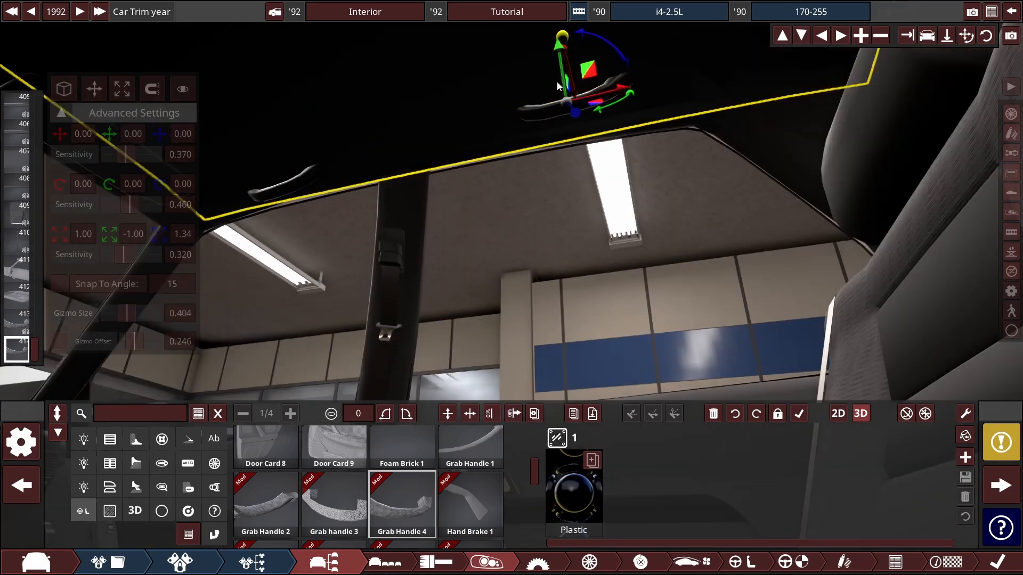
left_click_drag(587, 132, 585, 126)
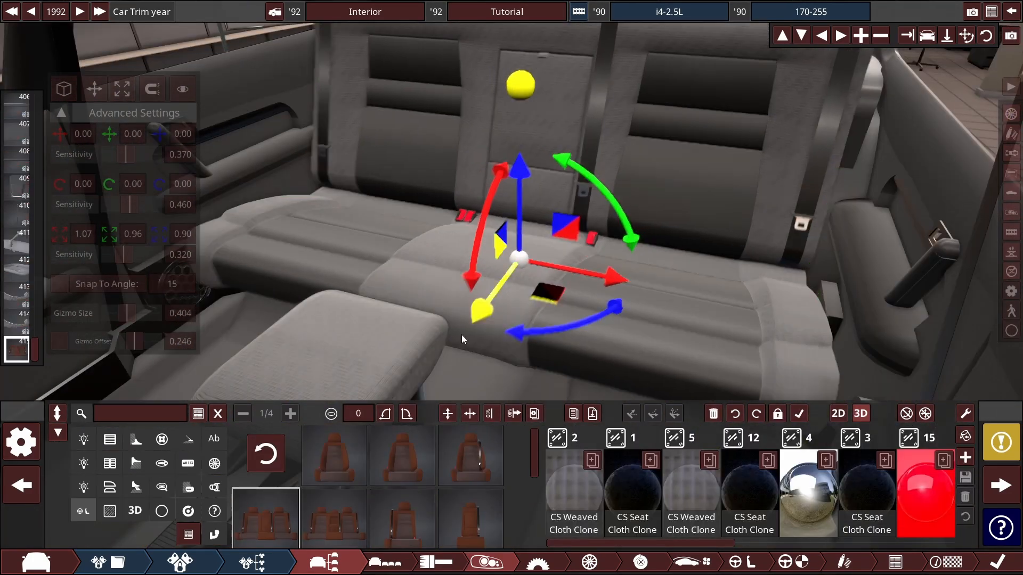
Step: Add mirrored single front seats matching the rear bench, reset their scale, and fit them at a uniform scale of 0.90
left_click(334, 459)
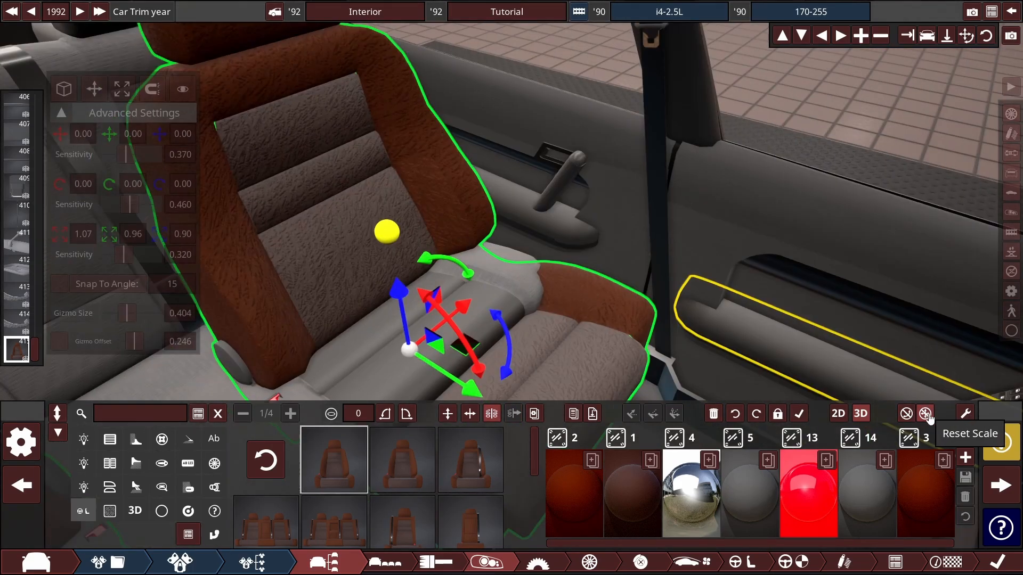
left_click(925, 414)
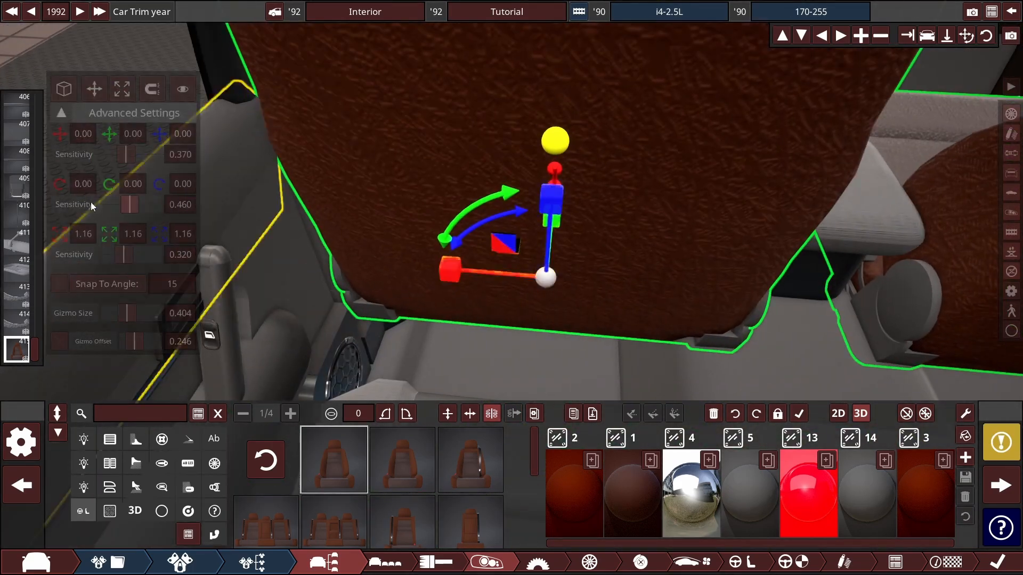
left_click_drag(546, 277, 334, 326)
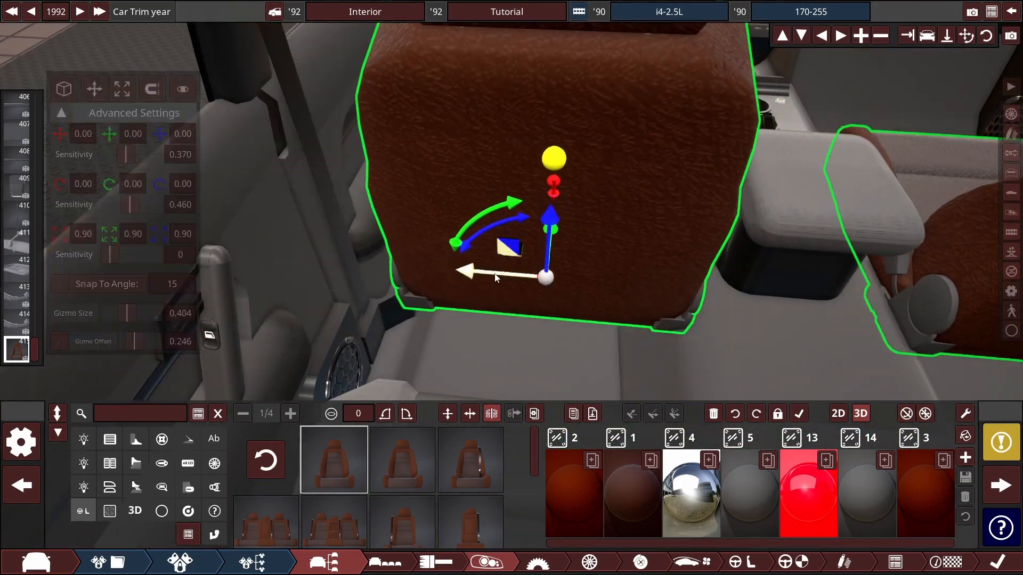
left_click_drag(495, 274, 586, 330)
Step: Upholster the front seats with CS Weaved Cloth Clone in slot 2, CS Seat Cloth Clone in slot 1 and matching remaining materials
left_click(574, 494)
scroll(807, 479, "down", 5)
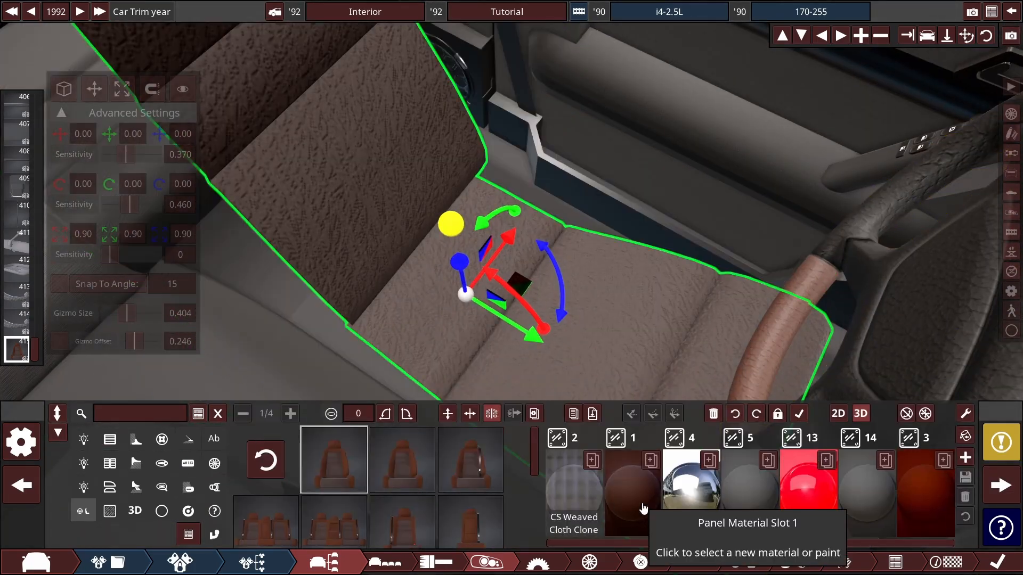
left_click(633, 480)
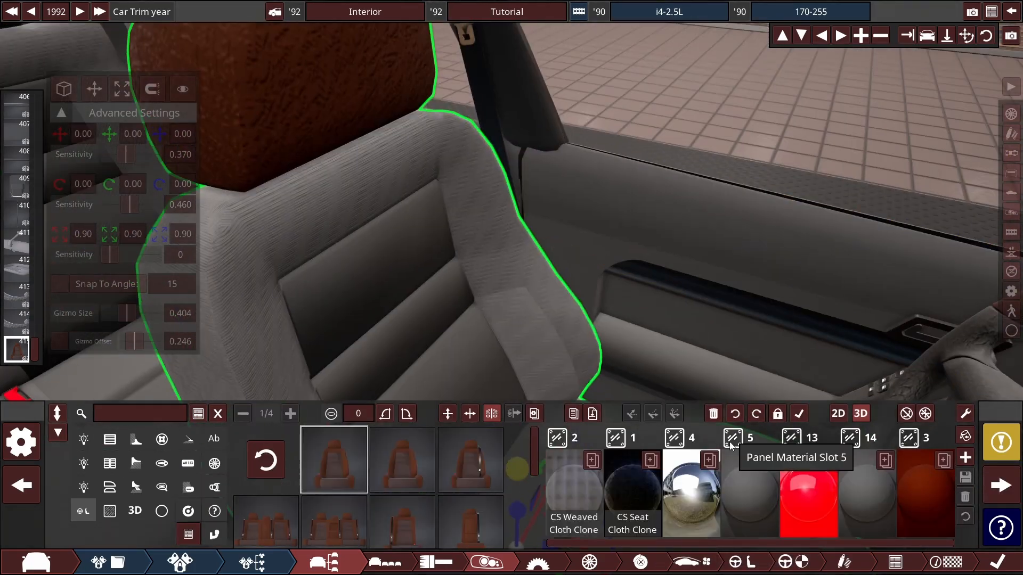
left_click(732, 438)
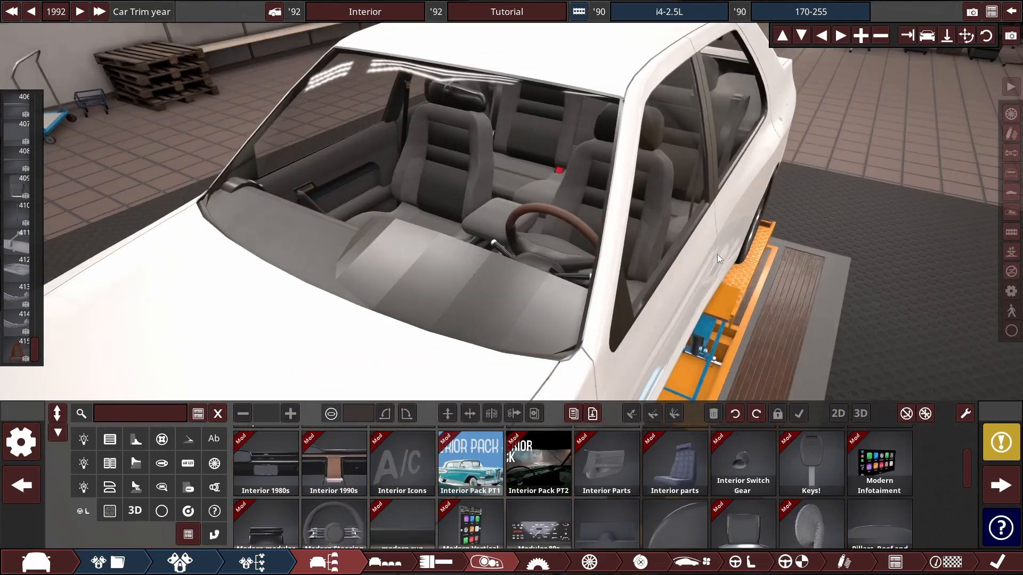
left_click_drag(717, 254, 613, 255)
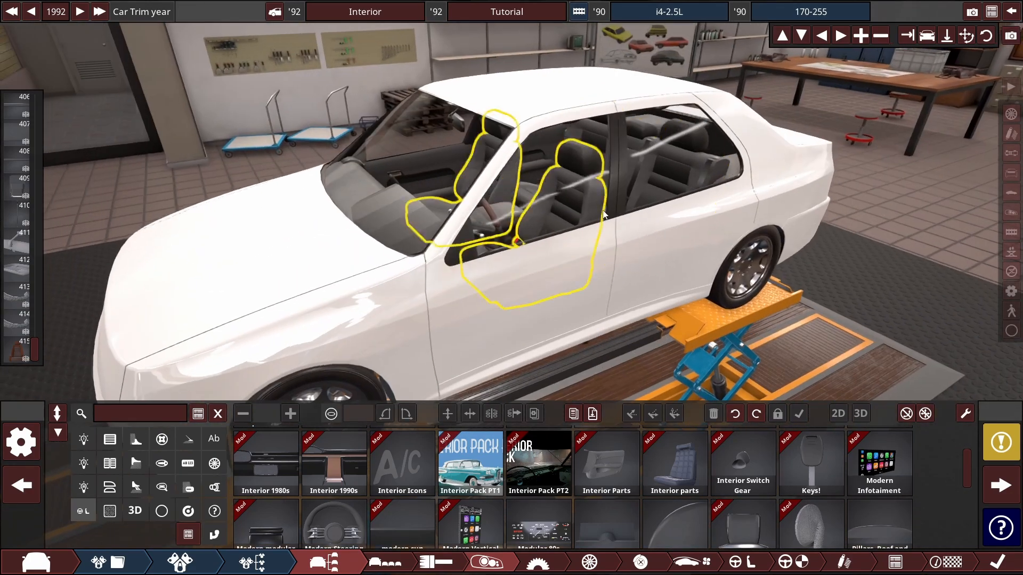
Step: Duplicate the centre console's curved side trim and move the copy into the driver's footwell
left_click(544, 229)
left_click_drag(676, 293, 475, 272)
scroll(530, 213, "up", 4)
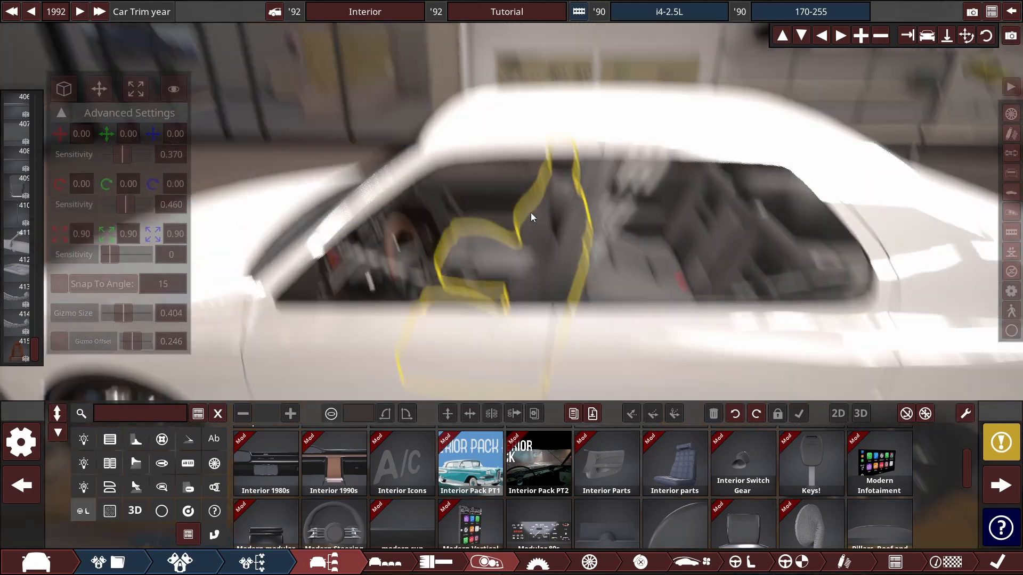
left_click_drag(352, 185, 376, 269)
left_click(409, 251)
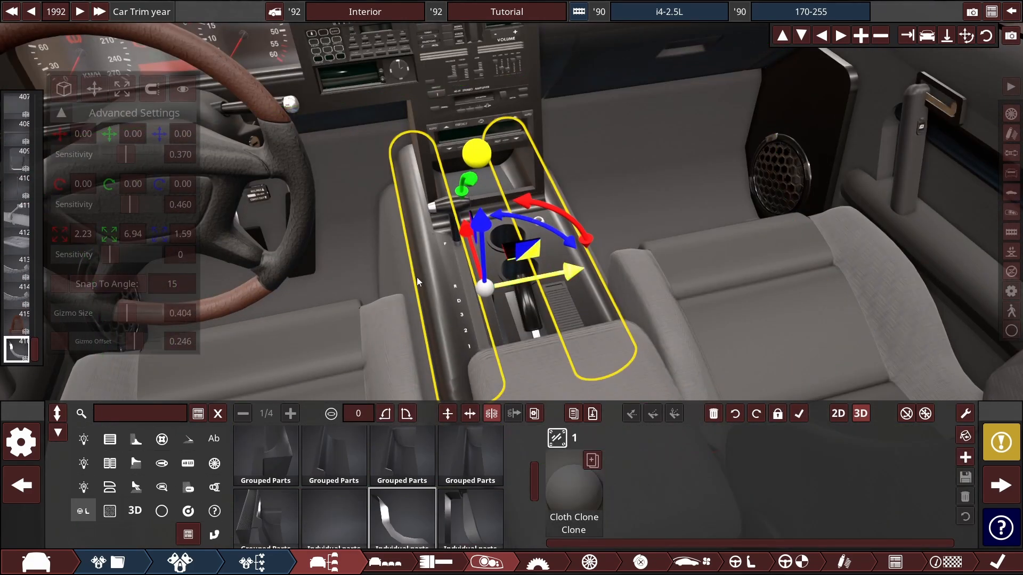
key("a")
left_click(152, 92)
key("a")
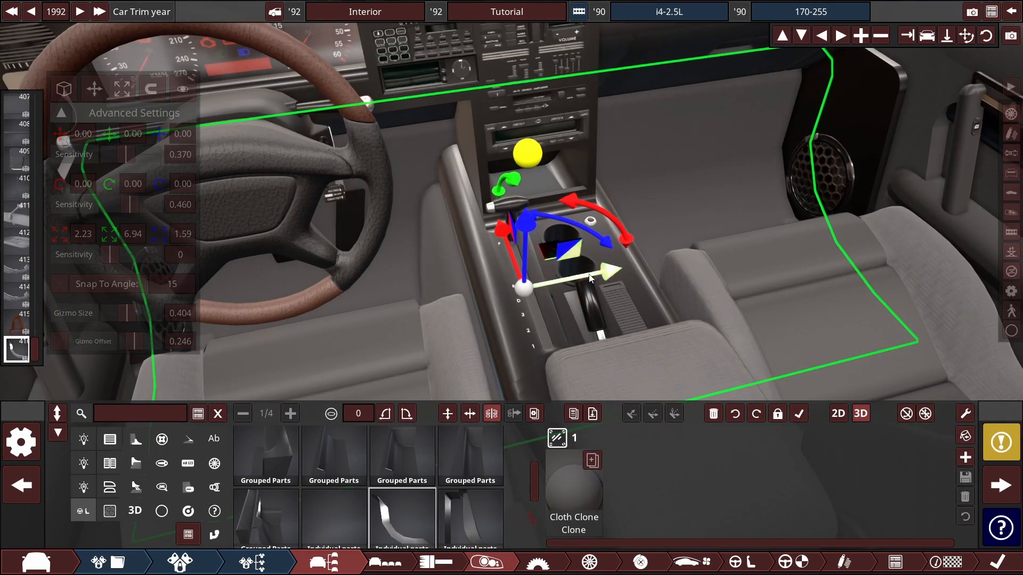
key("a")
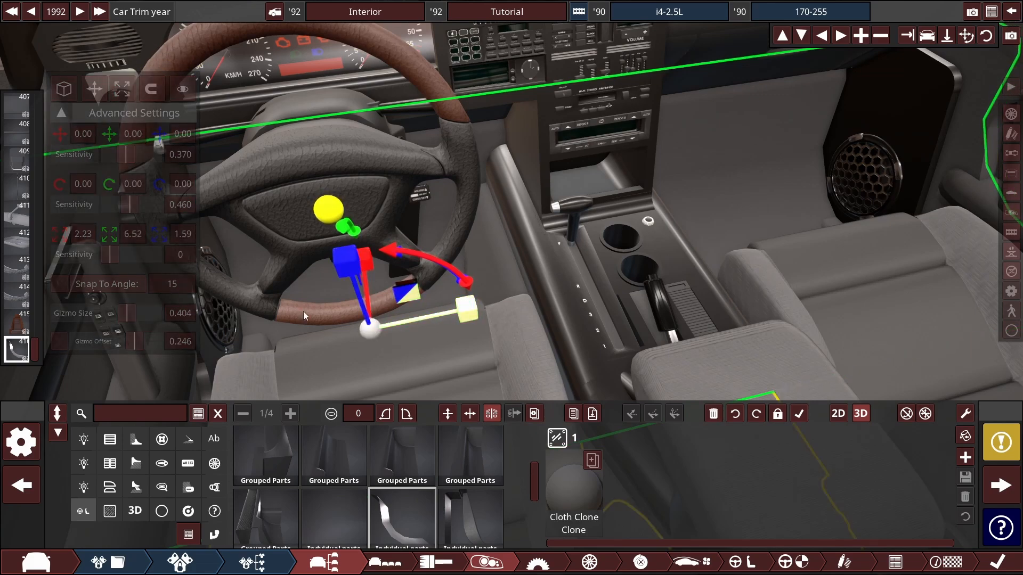
Step: Fit the copied trim panel to the driver's footwell as a floor mat, setting its green-axis scale to 1.76
left_click_drag(302, 311, 282, 313)
left_click_drag(109, 255, 132, 254)
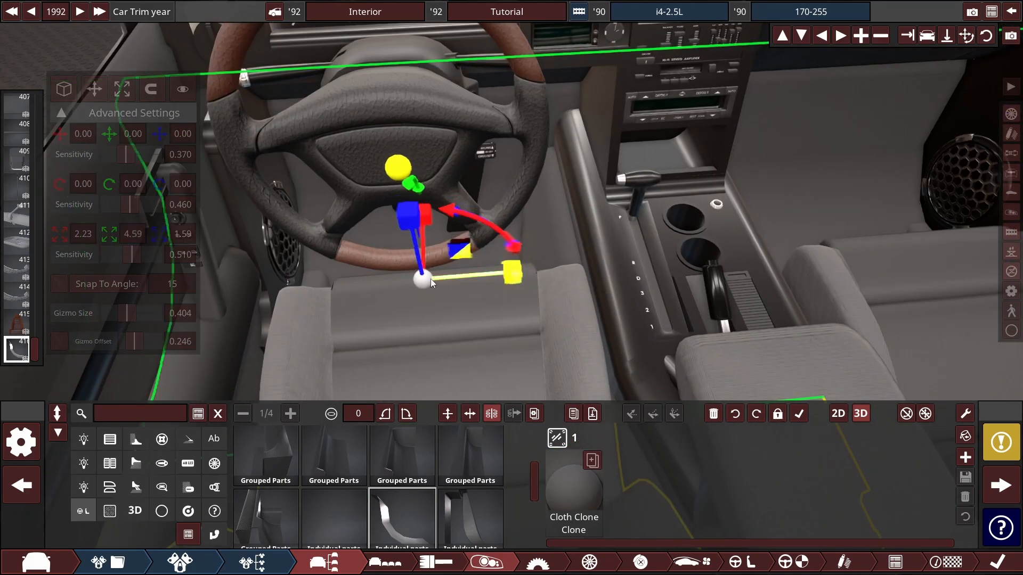
left_click_drag(349, 289, 353, 286)
key("w")
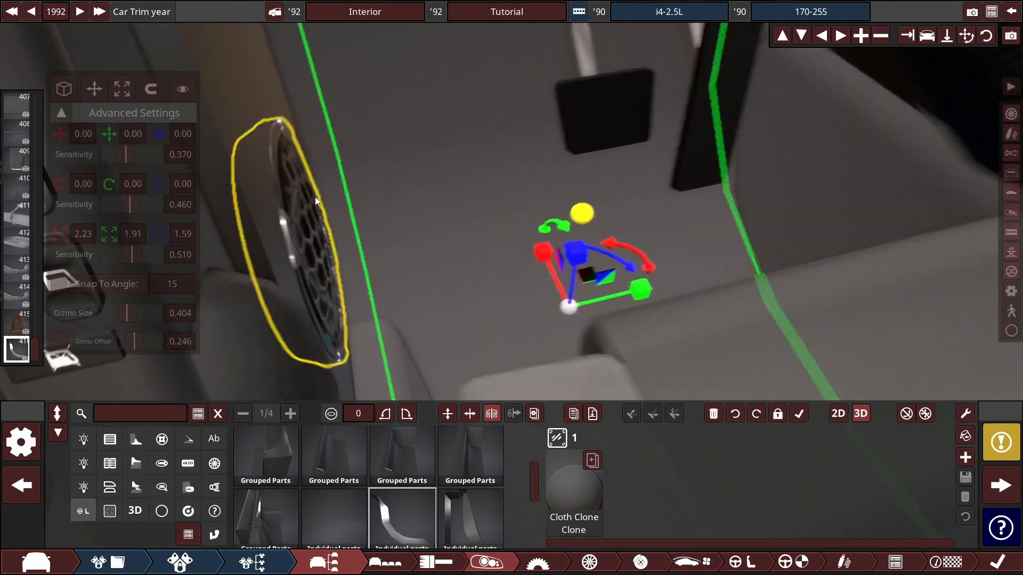
left_click_drag(631, 299, 626, 296)
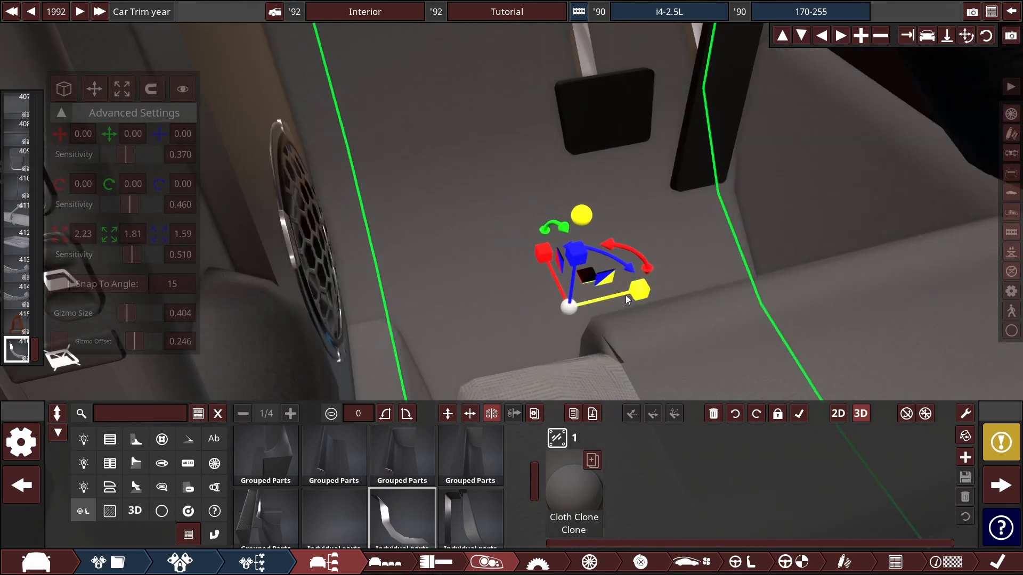
left_click(102, 96)
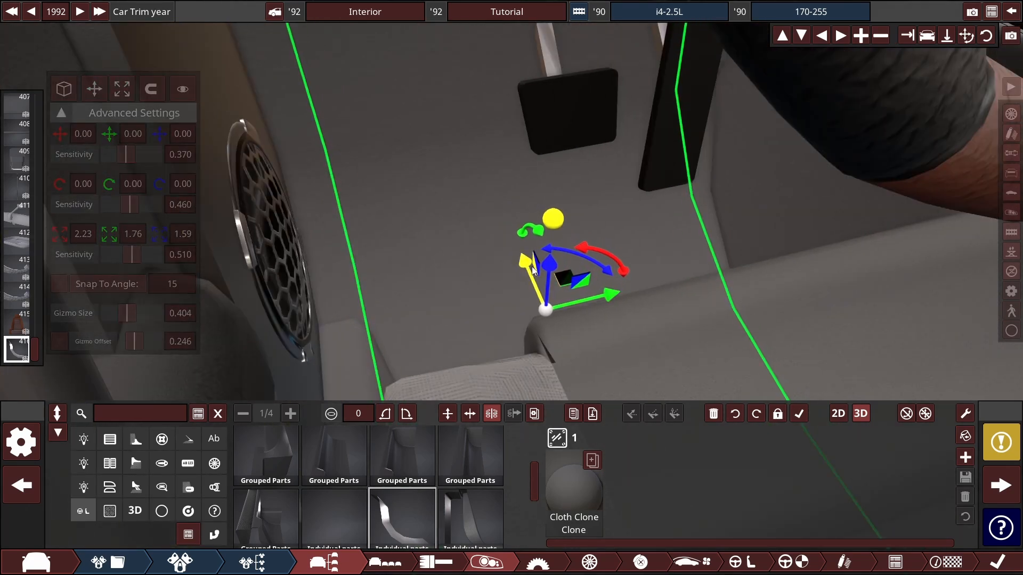
Step: Apply CS Seat Cloth Clone to the footwell mat and scale it to 2.30 on the red axis and 1.61 on the blue axis
left_click(538, 479)
scroll(666, 485, "up", 1)
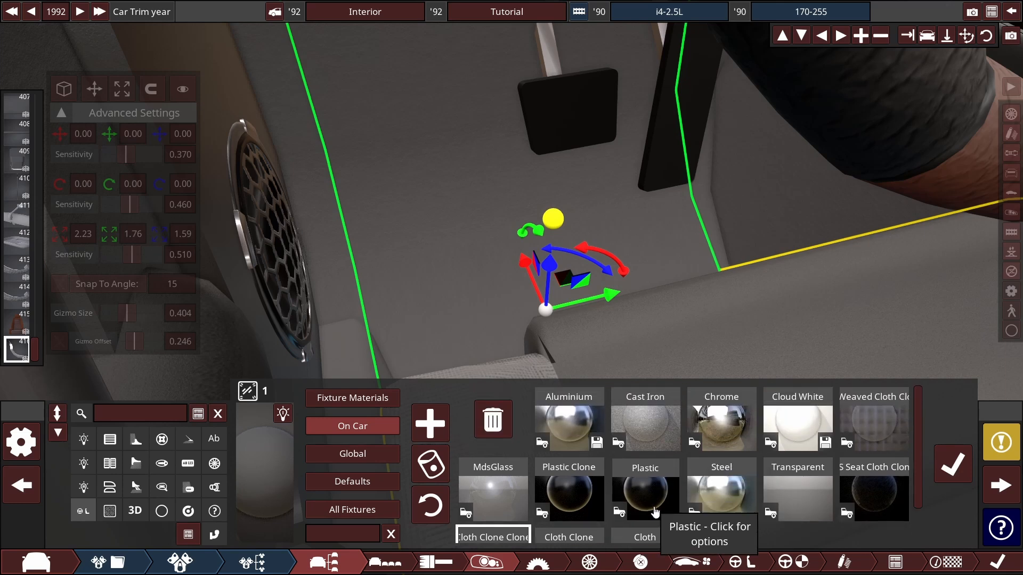
left_click(602, 544)
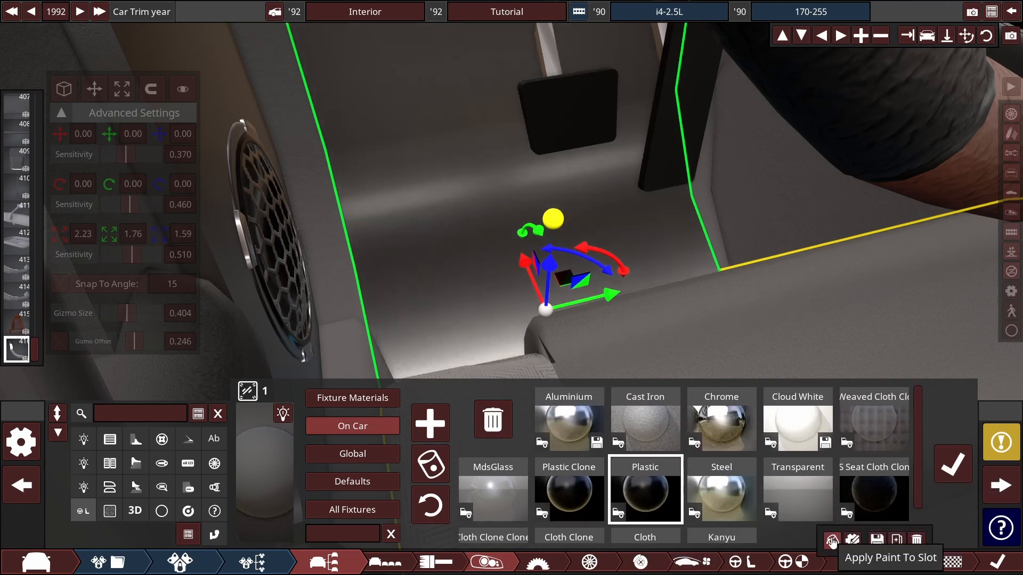
left_click(831, 542)
left_click(952, 465)
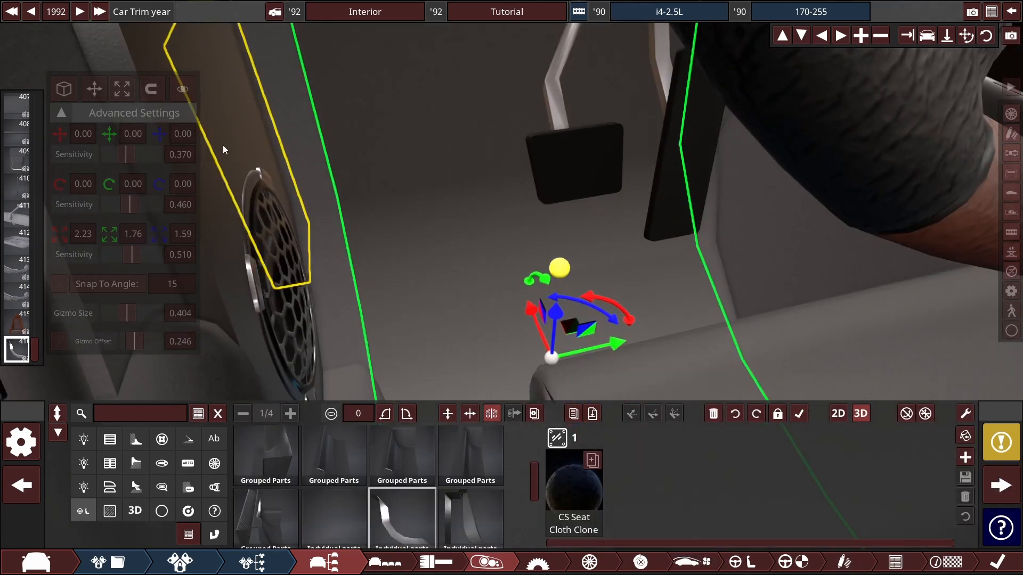
left_click(121, 85)
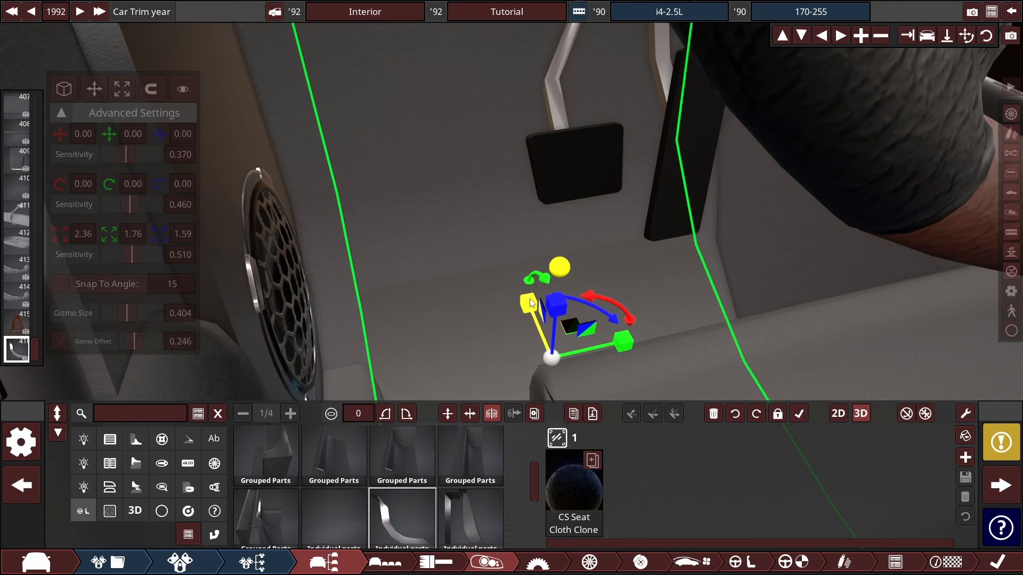
left_click_drag(530, 304, 556, 298)
left_click_drag(573, 347, 416, 225)
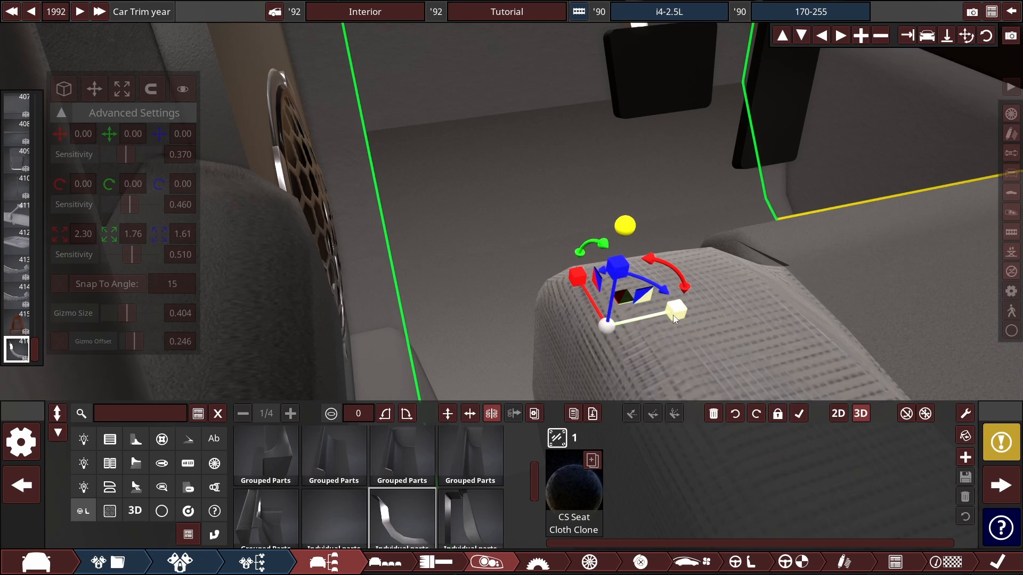
Step: Duplicate the footwell mat as an edge border, with a green-axis scale of 1.80 and Cloud White in slot 1
left_click_drag(672, 315, 676, 315)
left_click(579, 483)
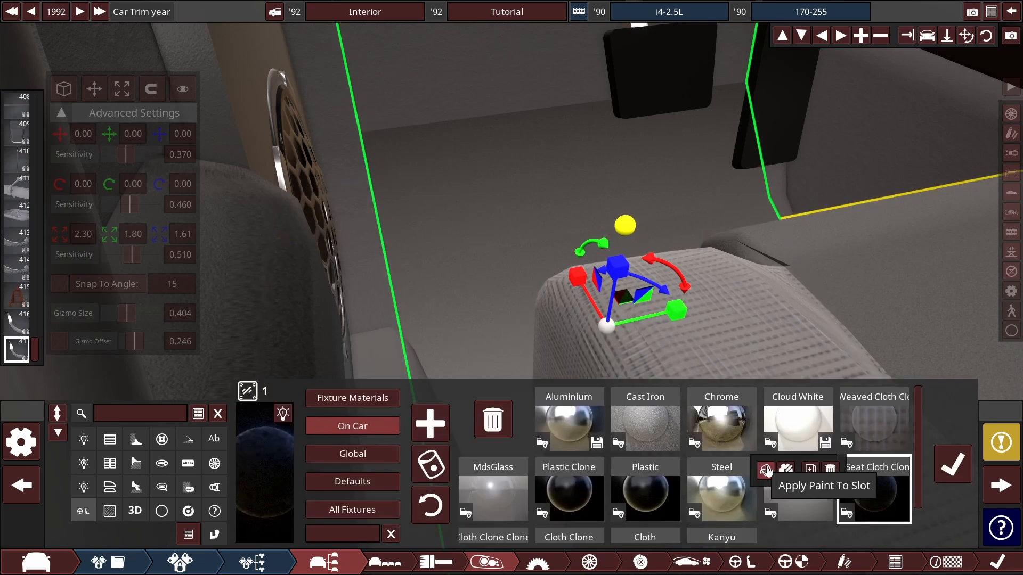
left_click(765, 469)
left_click(953, 465)
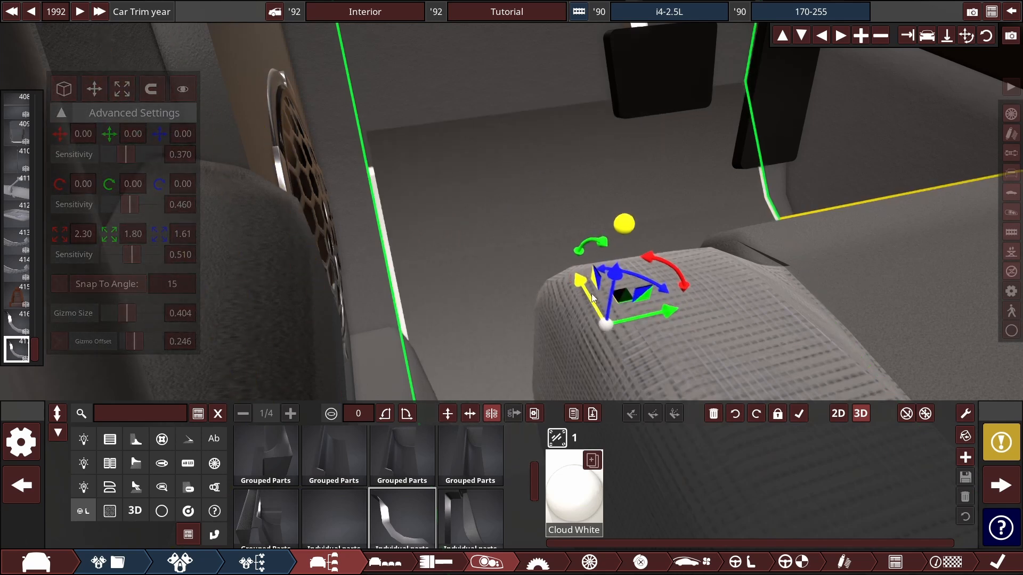
left_click_drag(592, 298, 592, 297)
Step: Duplicate the white border piece and shift the copy to outline the remaining edges of the footwell mat
scroll(508, 213, "down", 3)
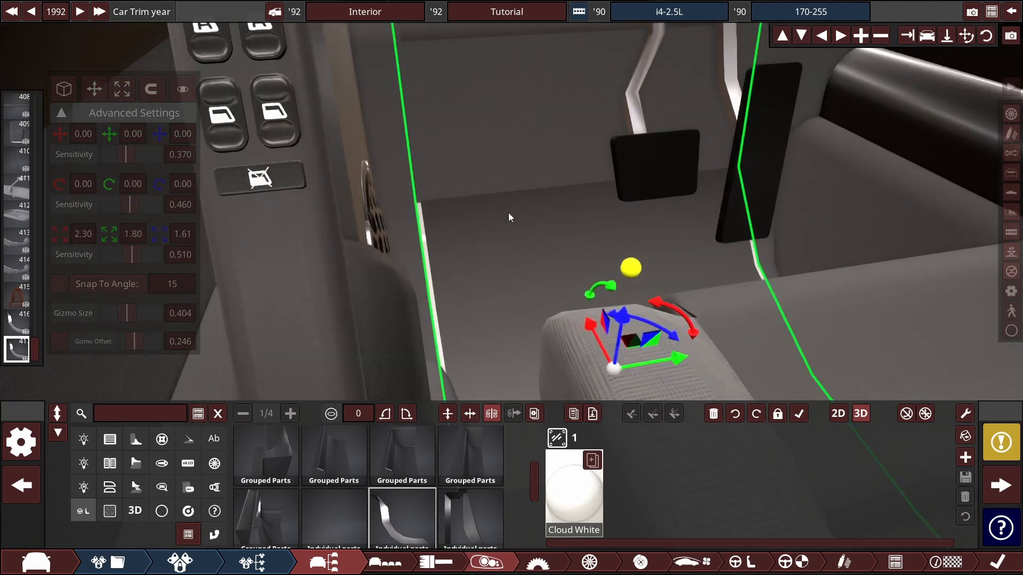
left_click_drag(509, 212, 513, 161)
left_click_drag(607, 312, 610, 310)
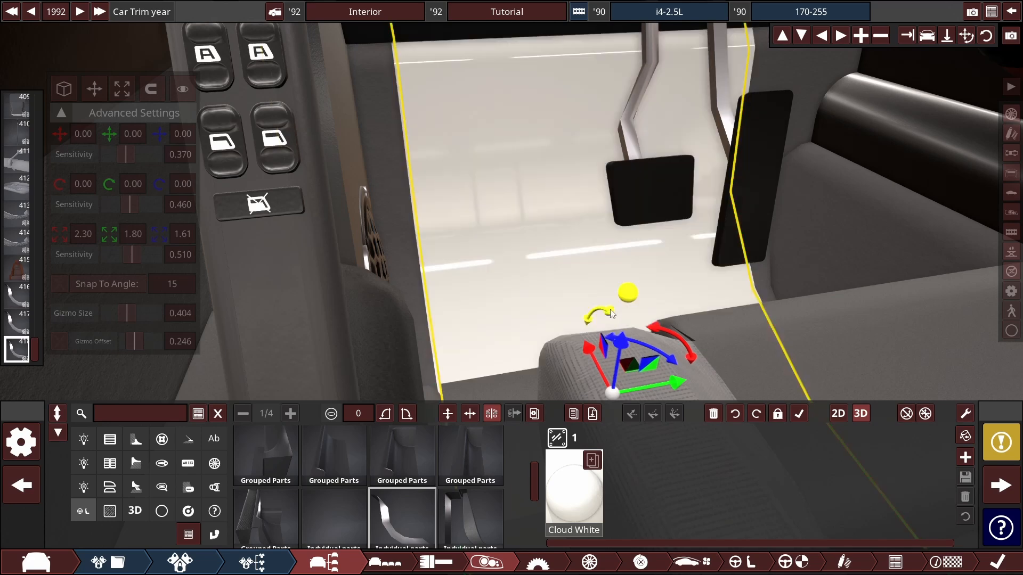
left_click_drag(599, 368, 607, 363)
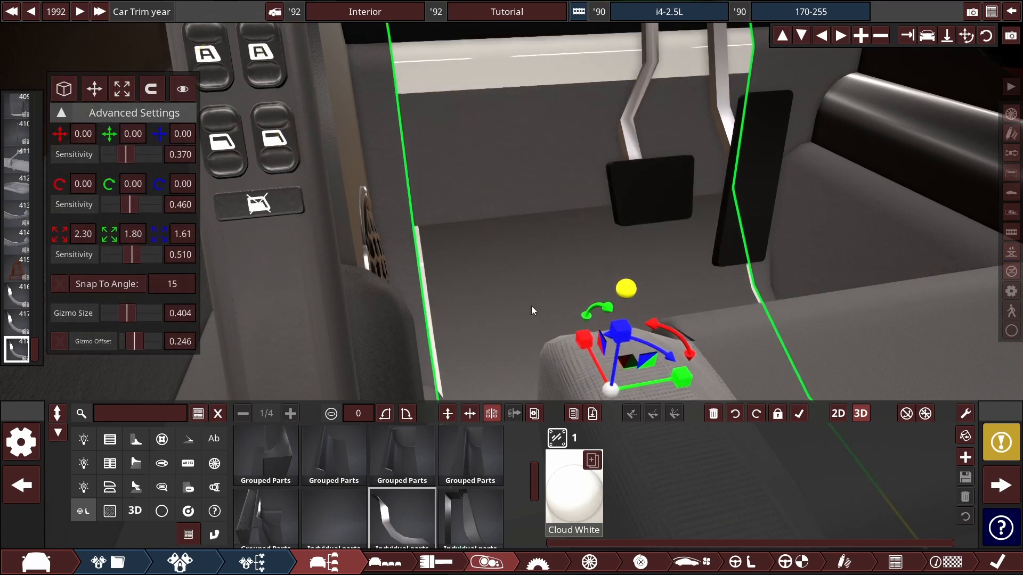
mouse_move(584, 340)
left_mouse_down()
mouse_move(583, 356)
mouse_move(588, 339)
left_mouse_up()
Step: Remove the floor mat and its white border pieces from the driver's footwell
key("Delete")
key("ctrl+z")
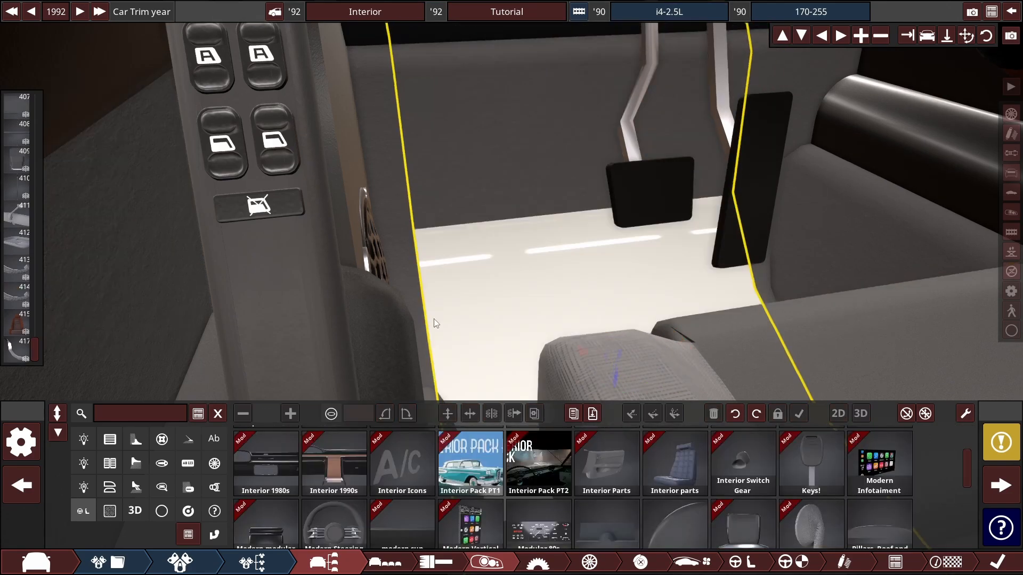
left_click(432, 319)
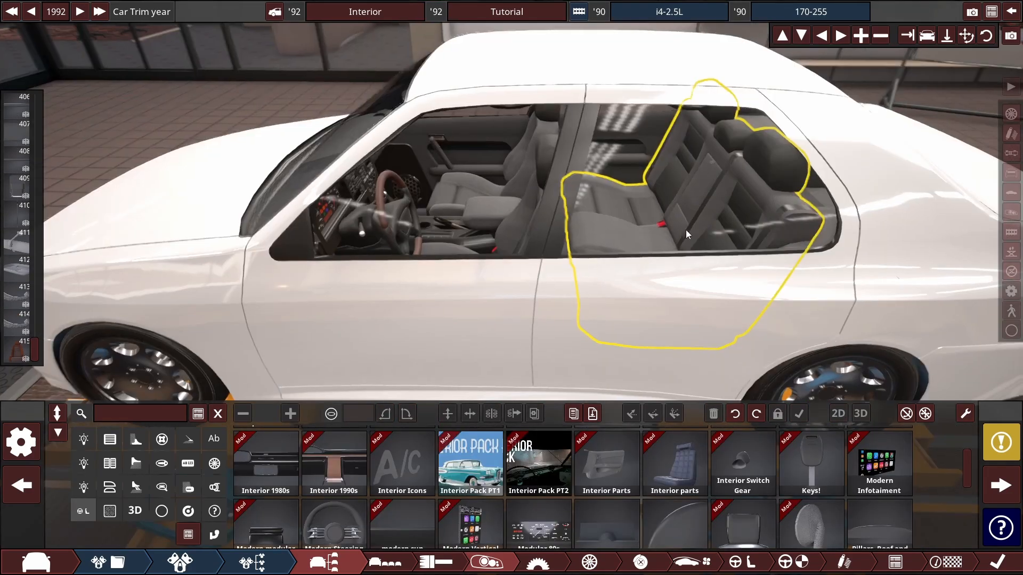
Step: Examine the fitted cabin through the side windows and the car's flank and underside for misplaced parts
scroll(557, 270, "down", 3)
left_click_drag(686, 229, 611, 207)
scroll(613, 270, "up", 4)
scroll(437, 186, "down", 2)
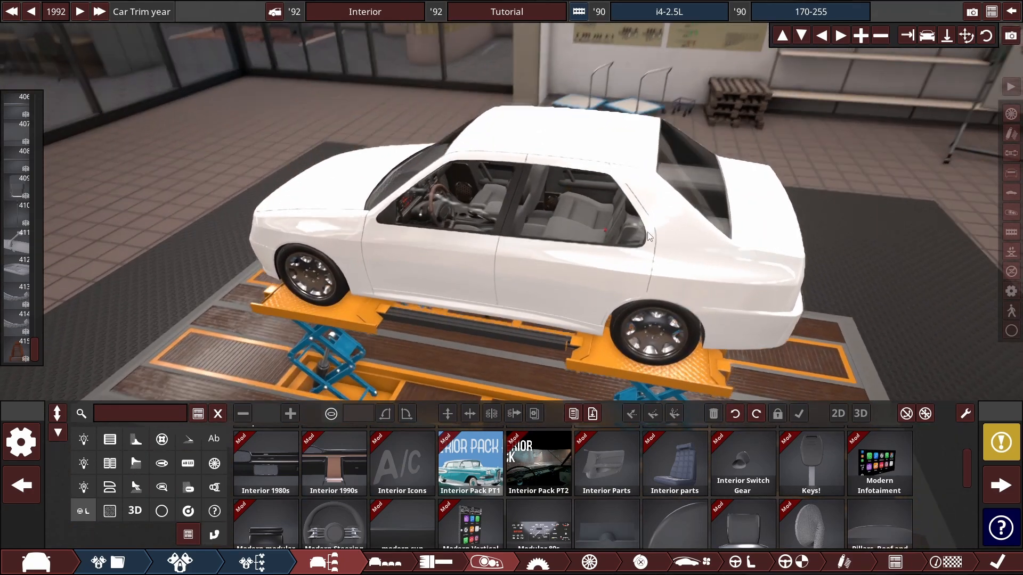
scroll(609, 207, "up", 3)
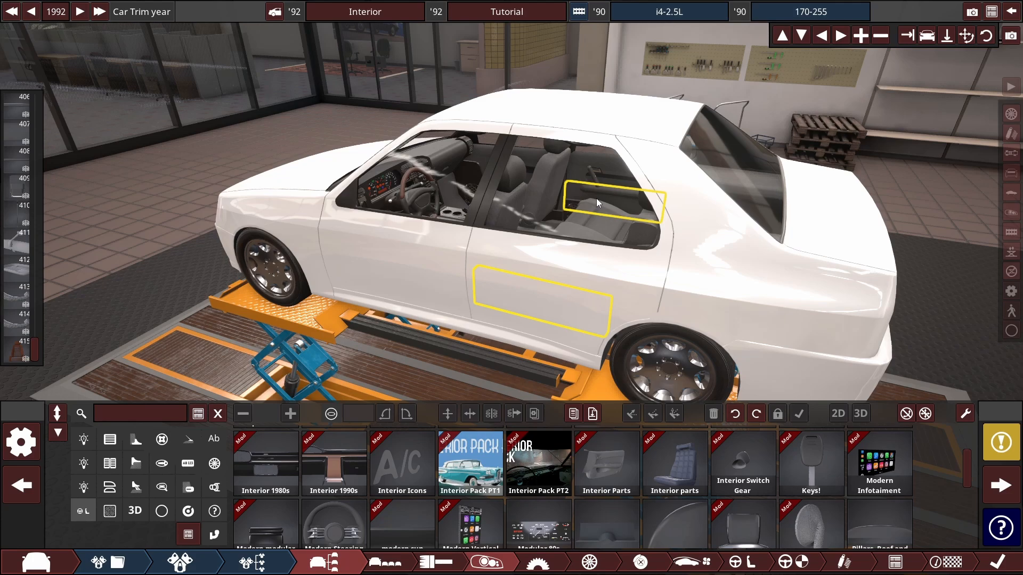
scroll(653, 149, "up", 2)
left_click_drag(654, 149, 648, 126)
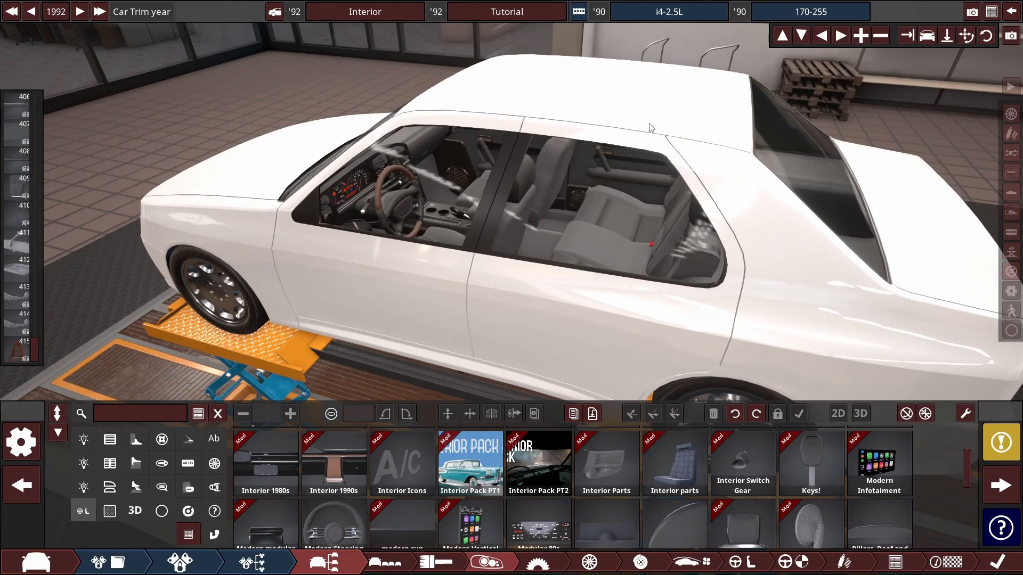
left_click_drag(643, 139, 533, 301)
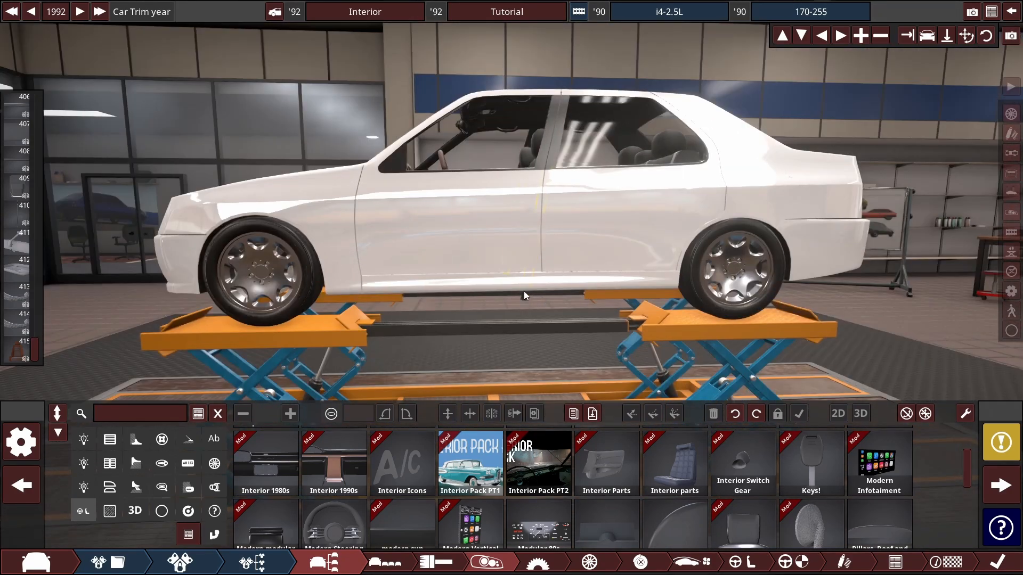
Step: Shorten the front seatbelts that reach below the sill by setting their blue-axis scale to 0.75
left_click(526, 292)
left_click_drag(585, 130, 613, 277)
scroll(612, 277, "up", 2)
mouse_move(612, 66)
left_mouse_down()
mouse_move(609, 78)
mouse_move(619, 73)
left_mouse_up()
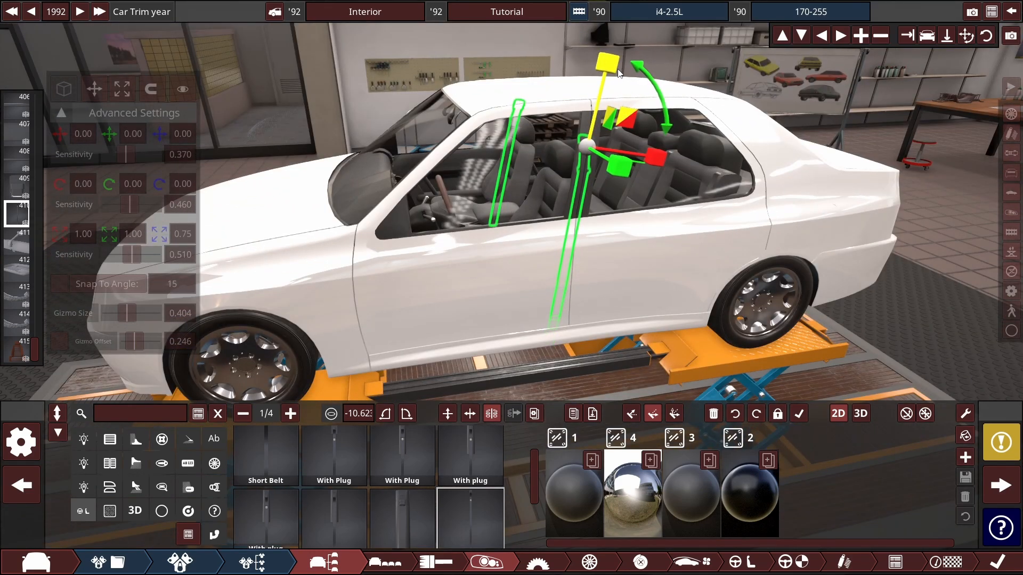
left_click(804, 75)
left_click_drag(804, 75, 587, 175)
scroll(578, 183, "down", 1)
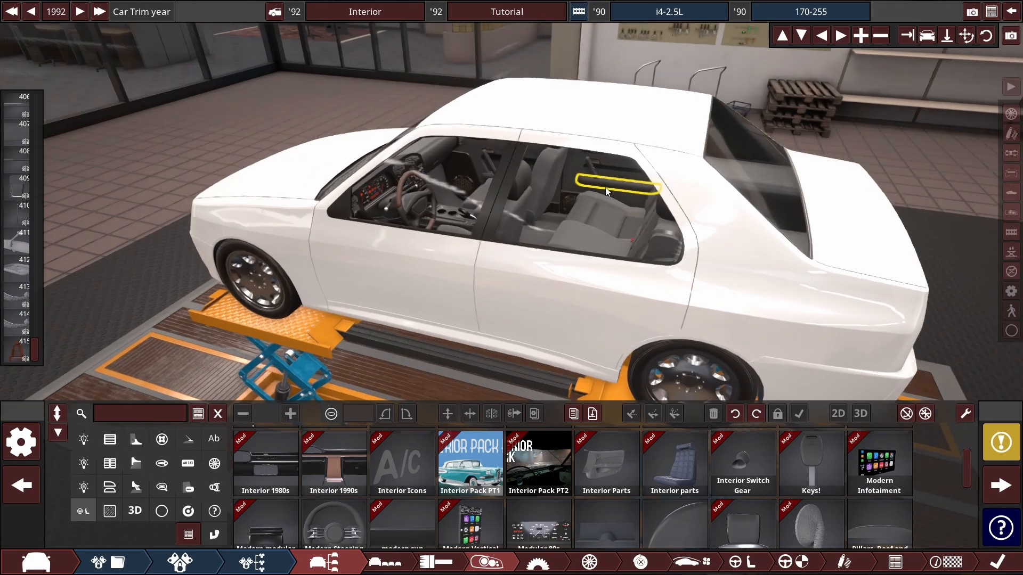
left_click_drag(759, 216, 895, 187)
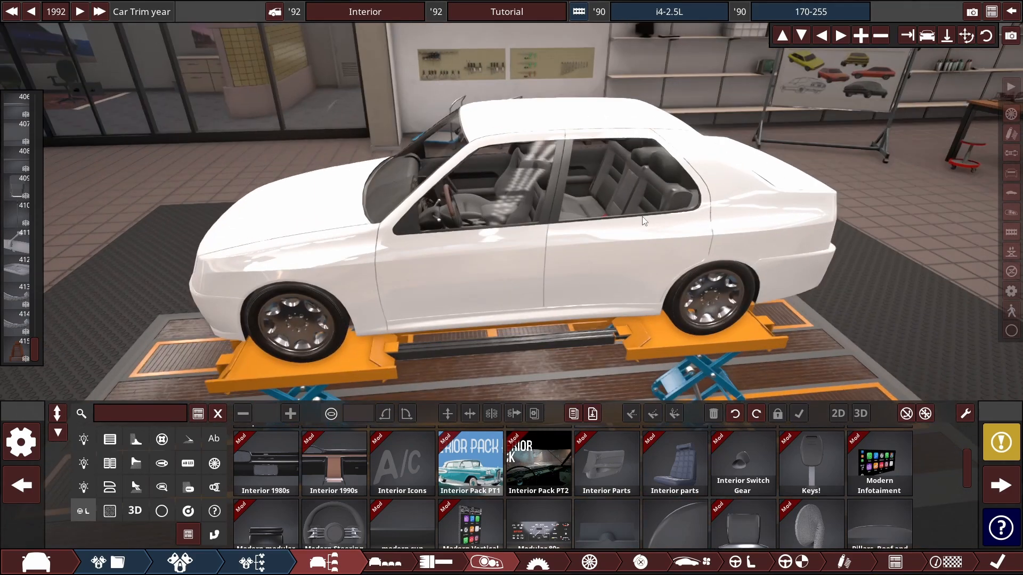
left_click_drag(716, 209, 862, 182)
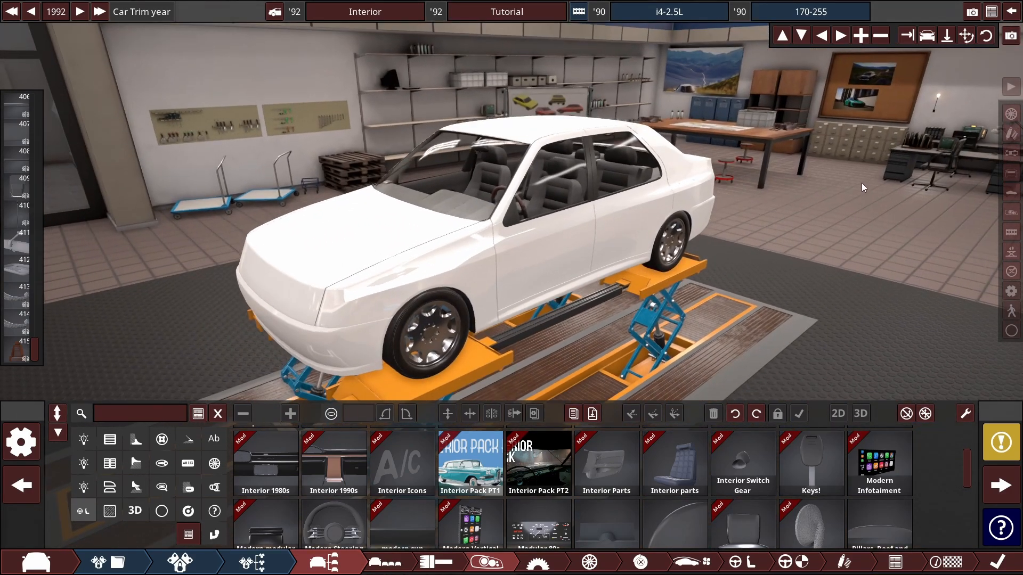